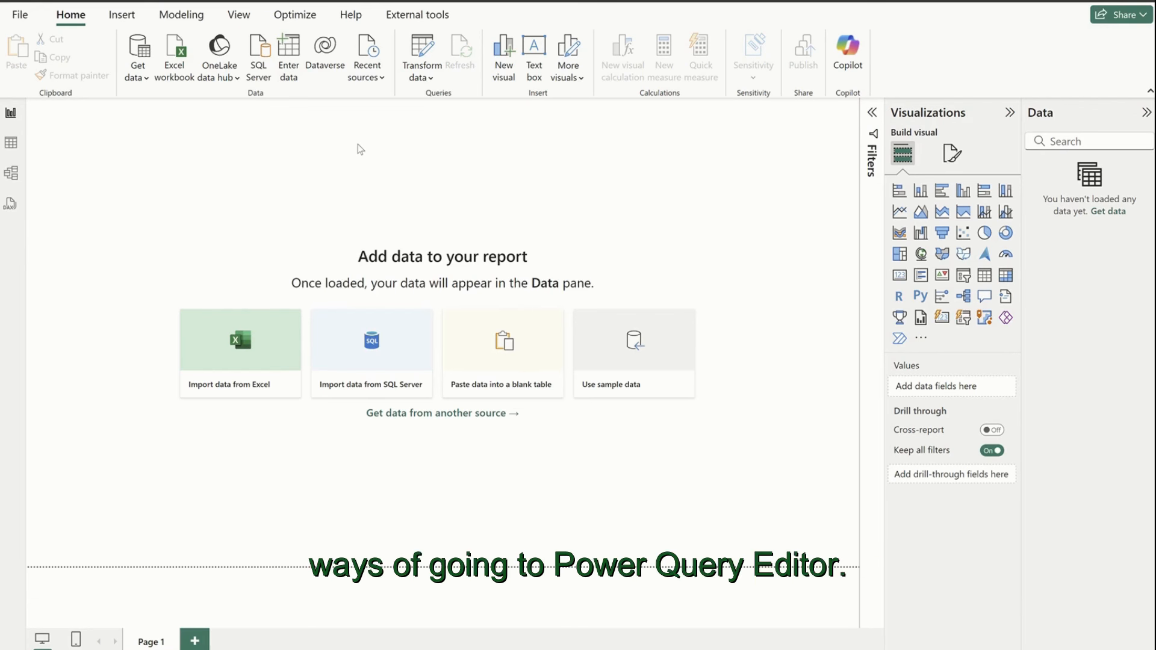
click(425, 74)
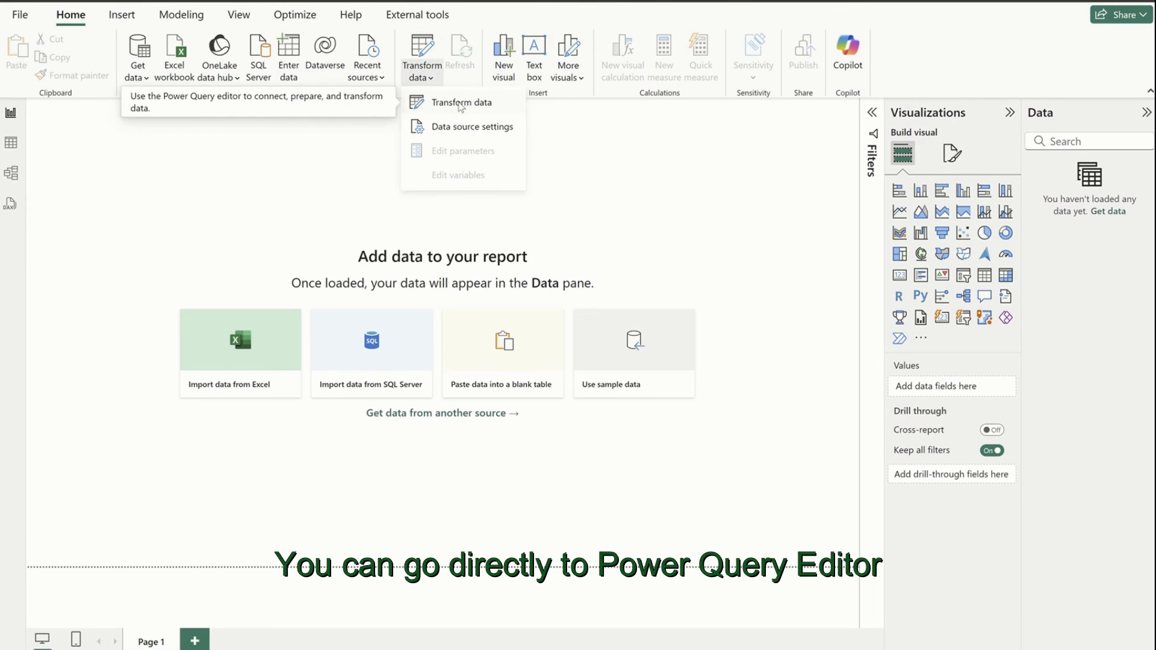
click(593, 161)
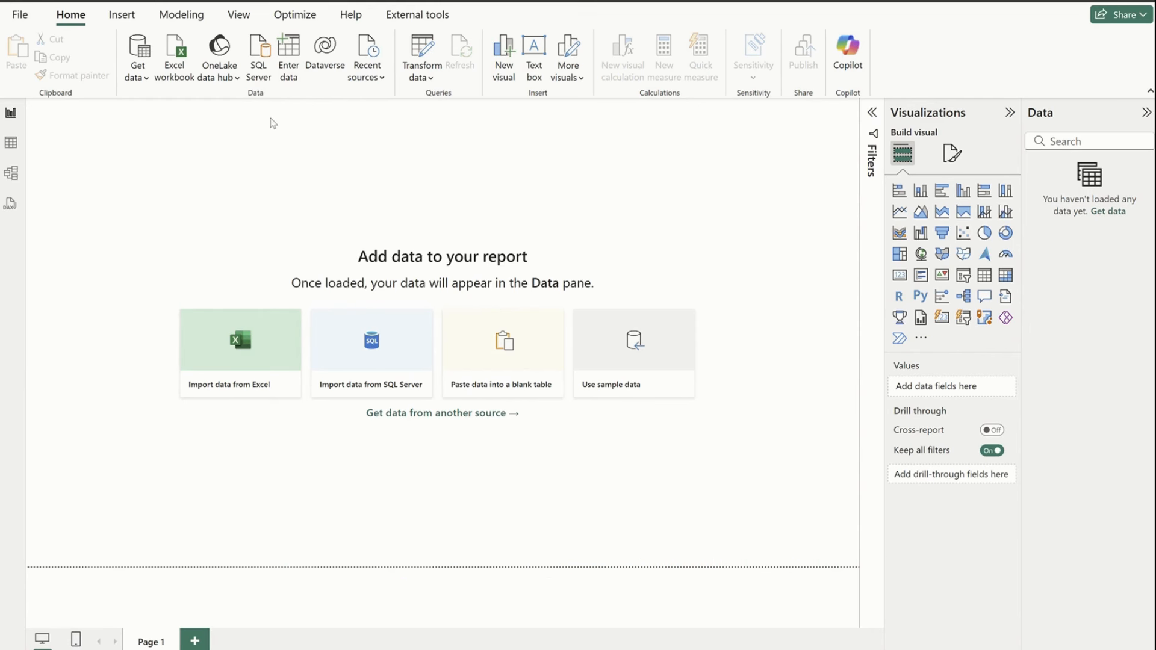
- Start a new data import from a file using the Text/CSV connector
click(137, 76)
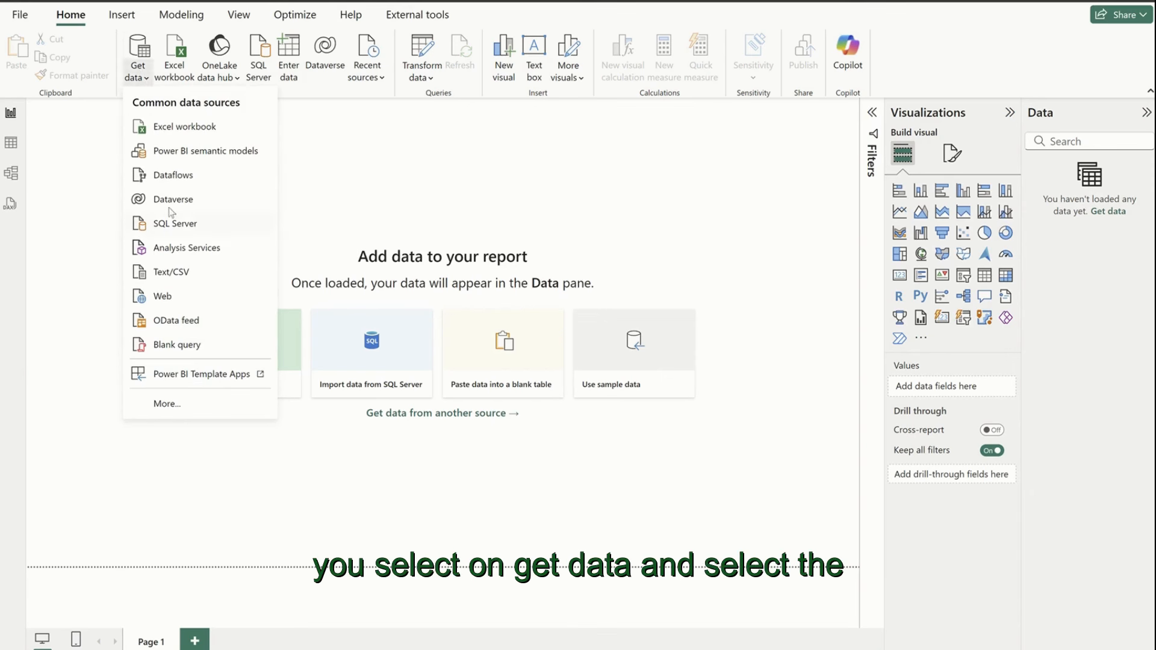
click(175, 410)
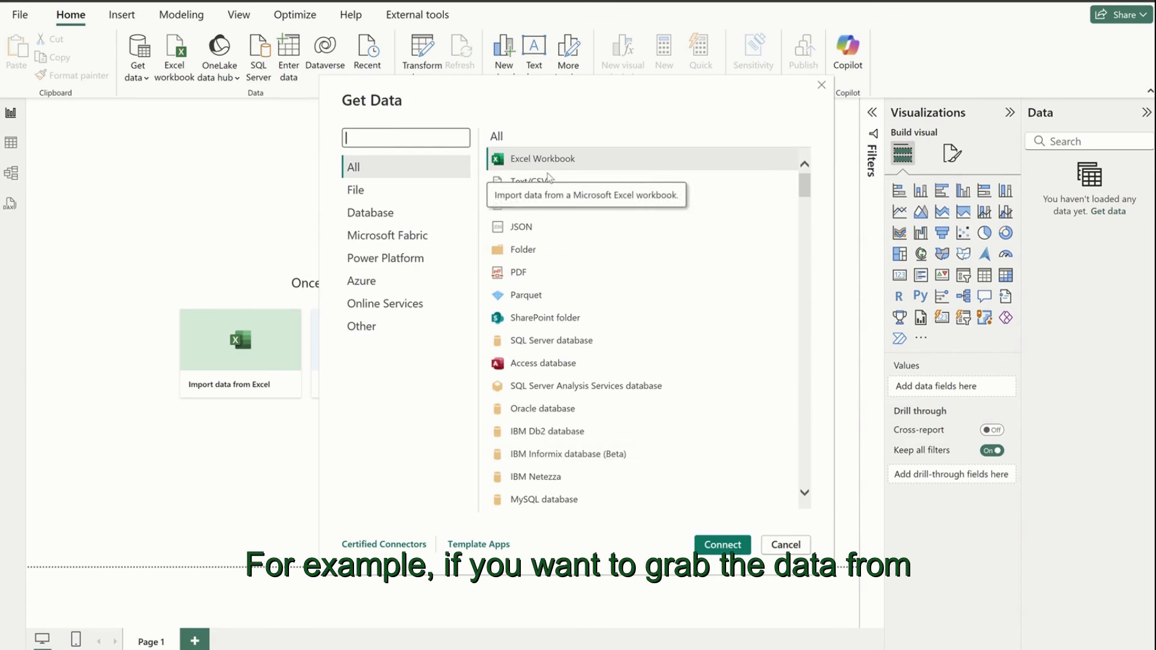
click(552, 192)
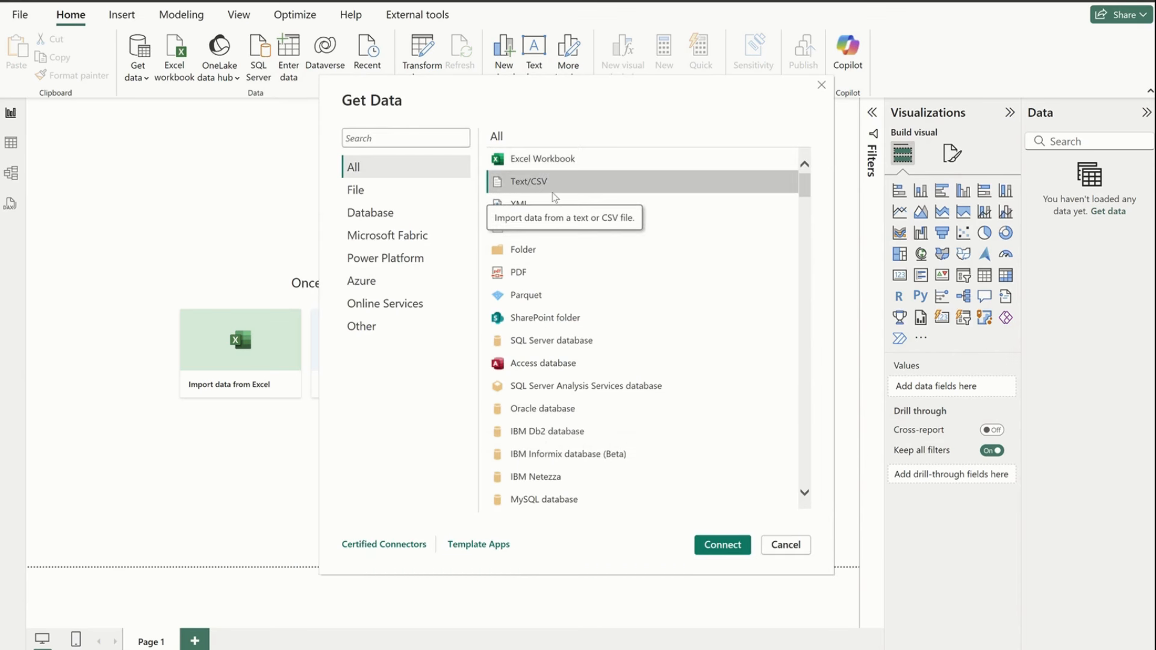
click(551, 162)
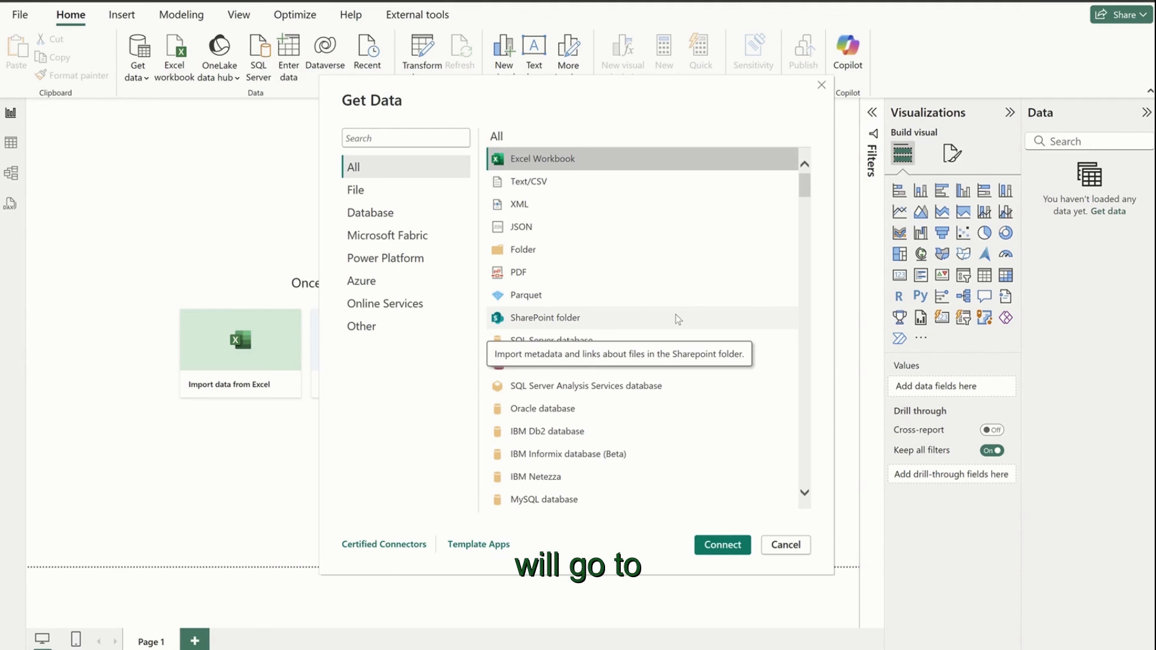
click(573, 175)
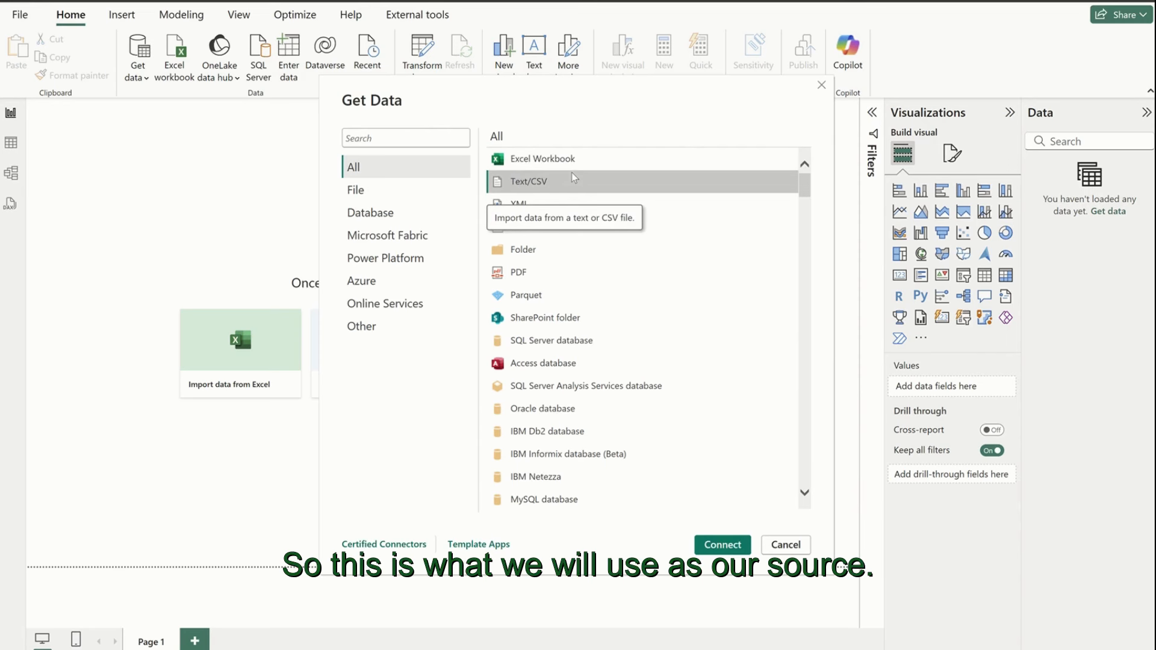
click(722, 545)
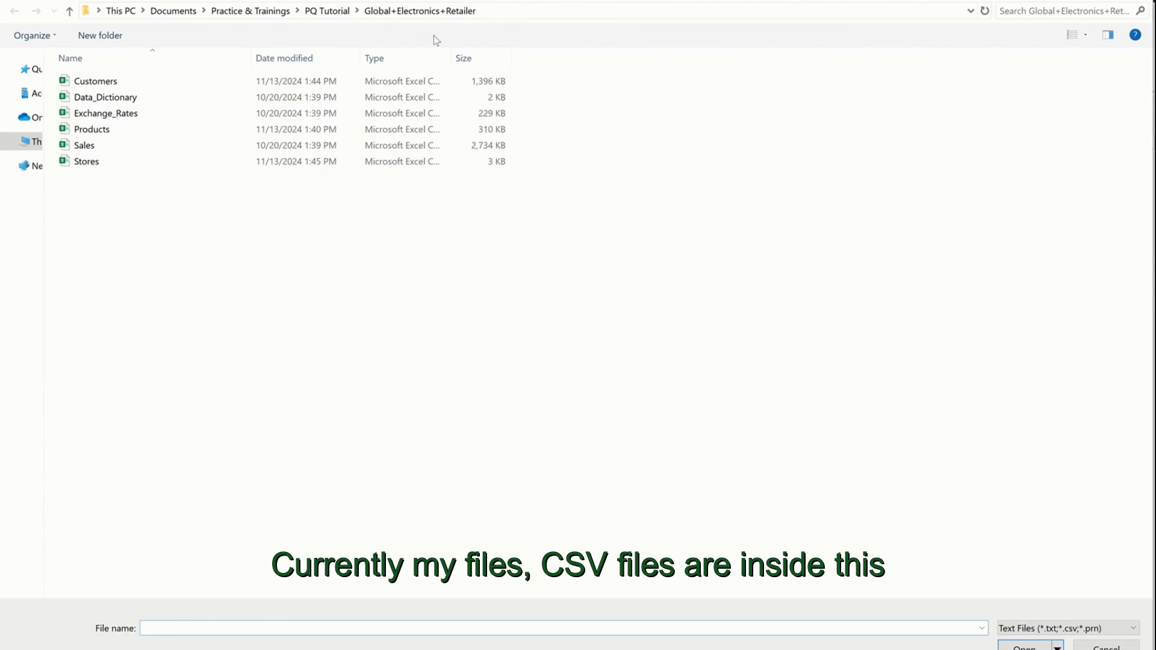
- Import the Customers CSV file from the Global+Electronics+Retailer folder in PQ Tutorial and open it in Power Query Editor for transformation
click(327, 11)
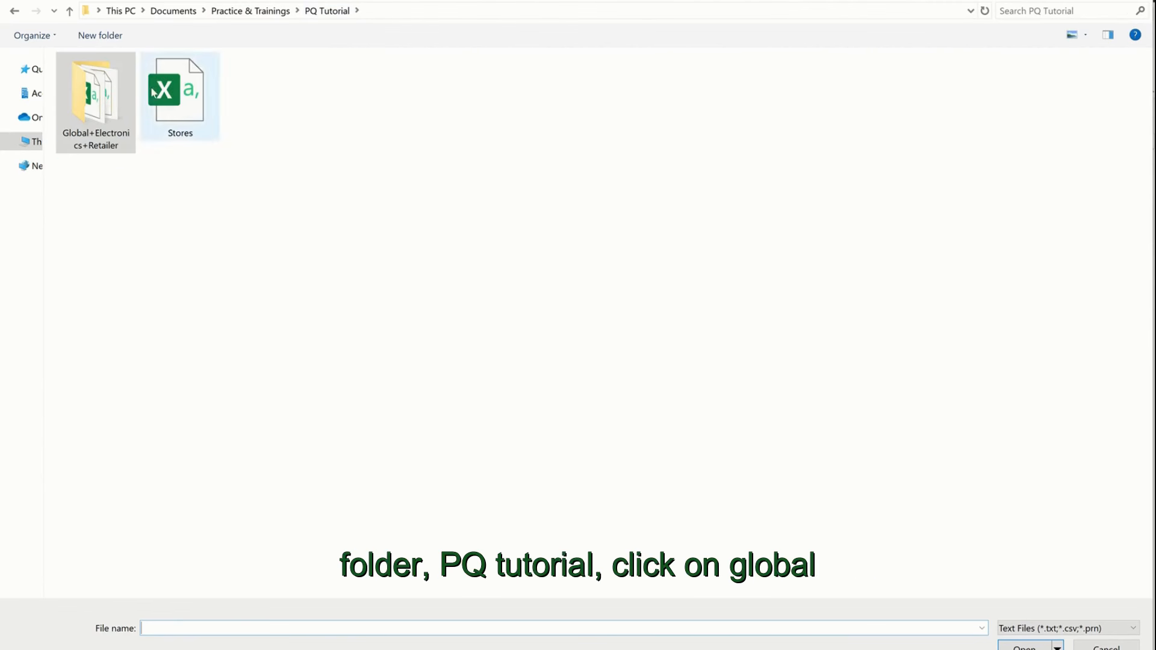
double_click(93, 125)
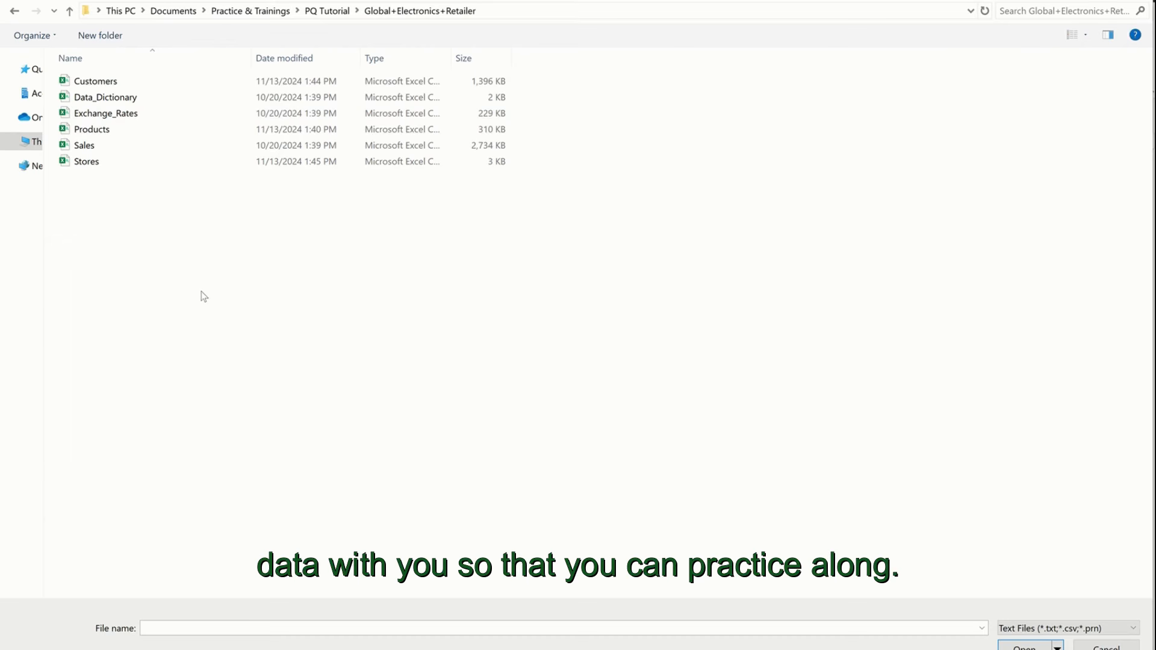
click(139, 82)
double_click(139, 81)
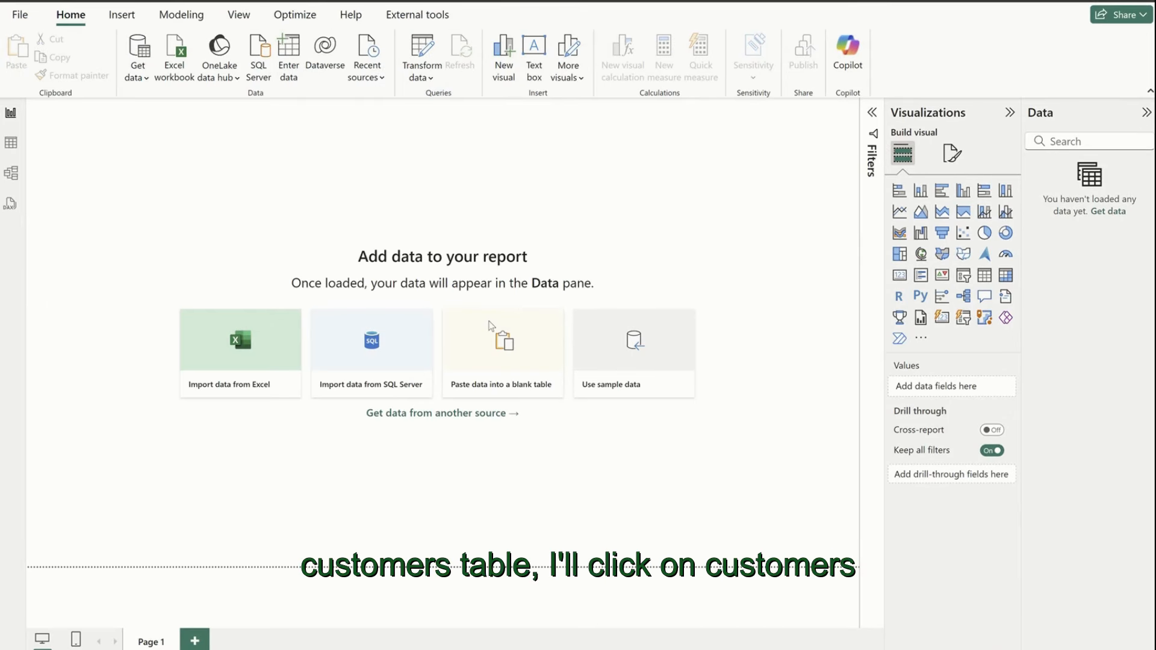
drag(571, 512, 688, 509)
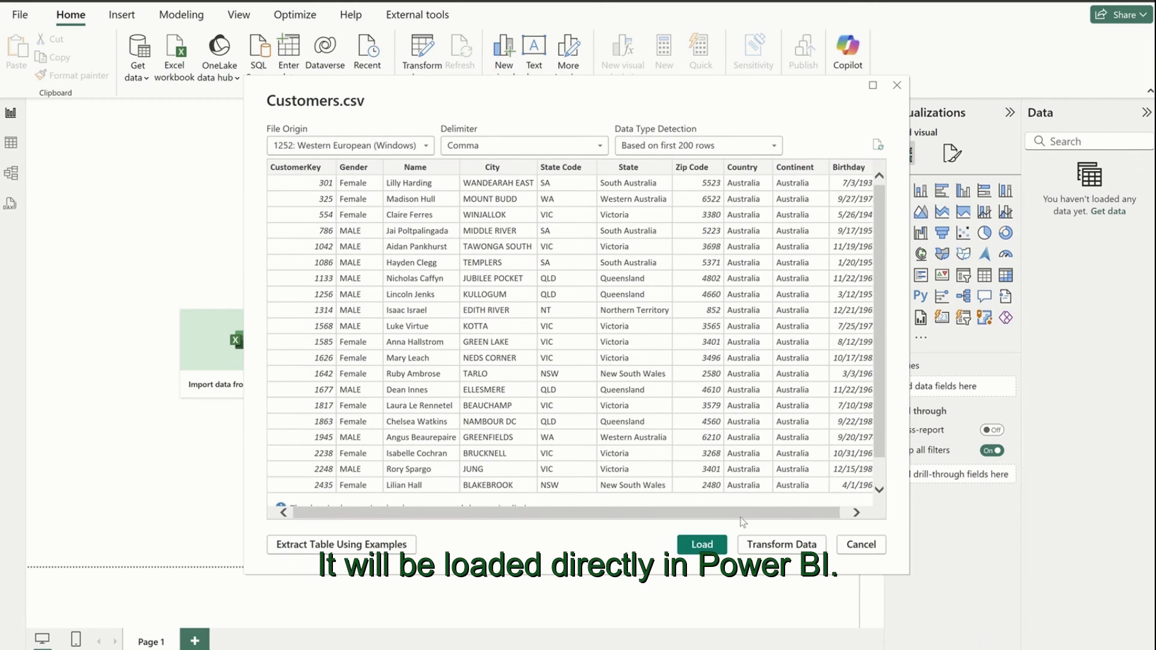
click(791, 545)
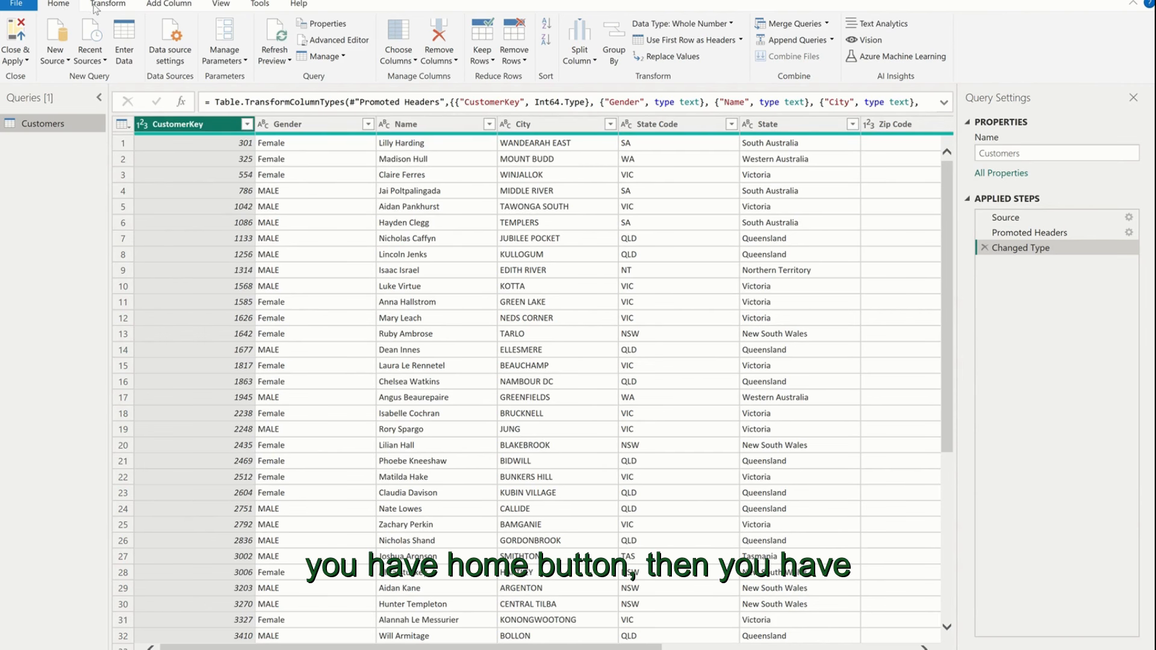
click(145, 6)
click(165, 9)
click(216, 6)
click(257, 8)
click(298, 4)
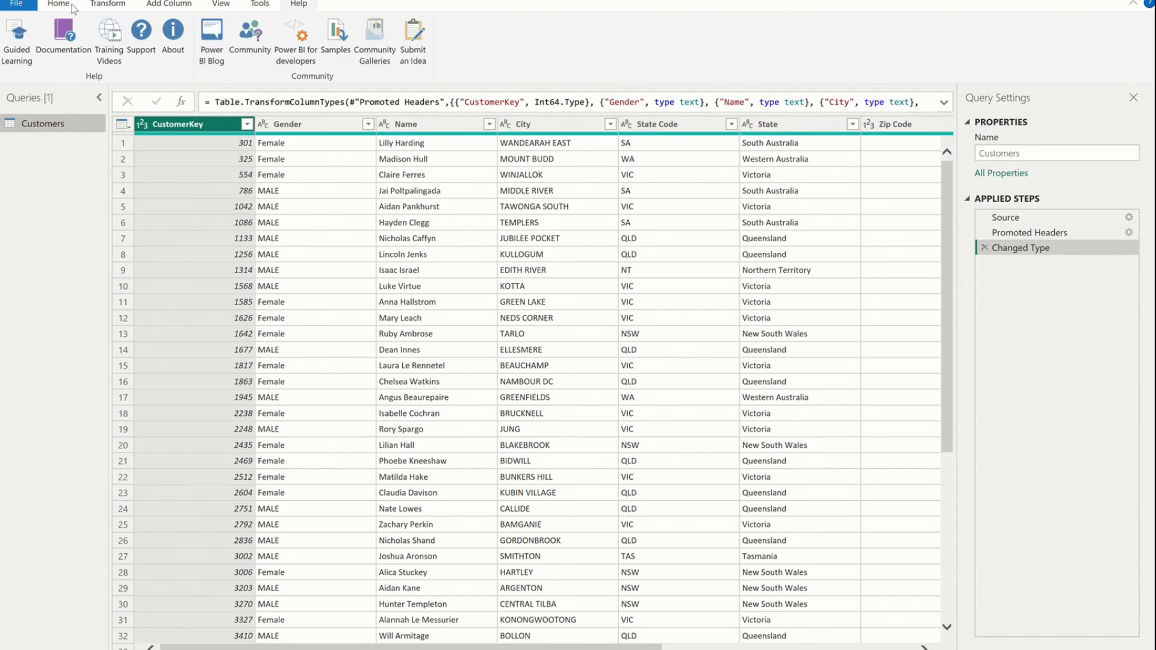
click(71, 6)
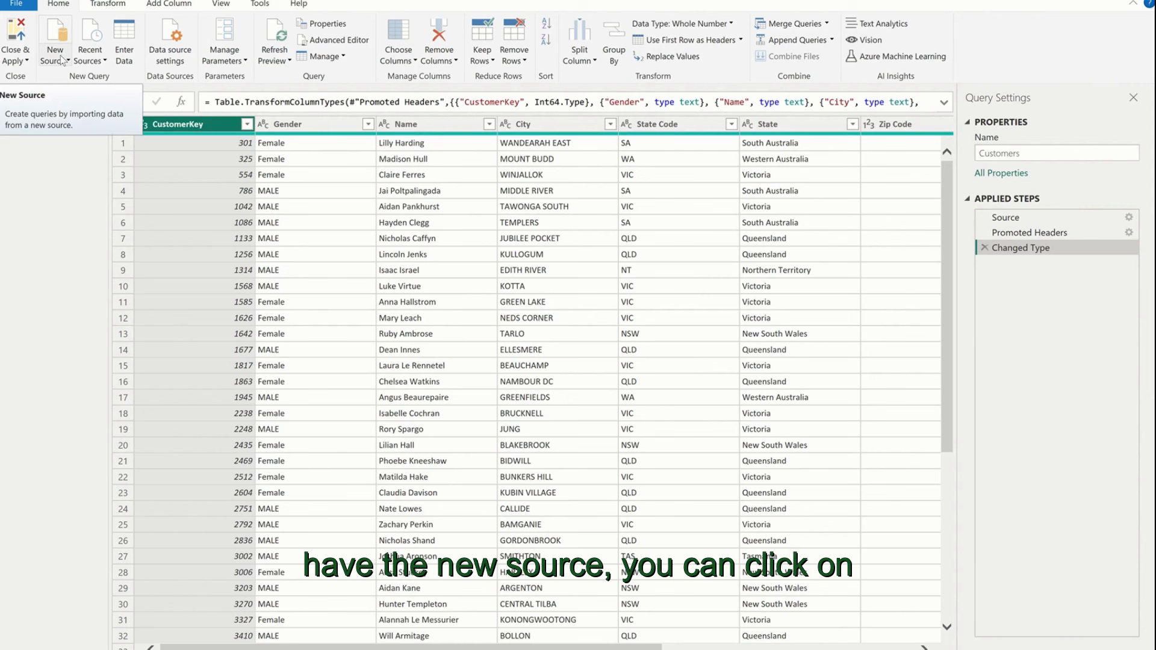
click(91, 61)
click(91, 61)
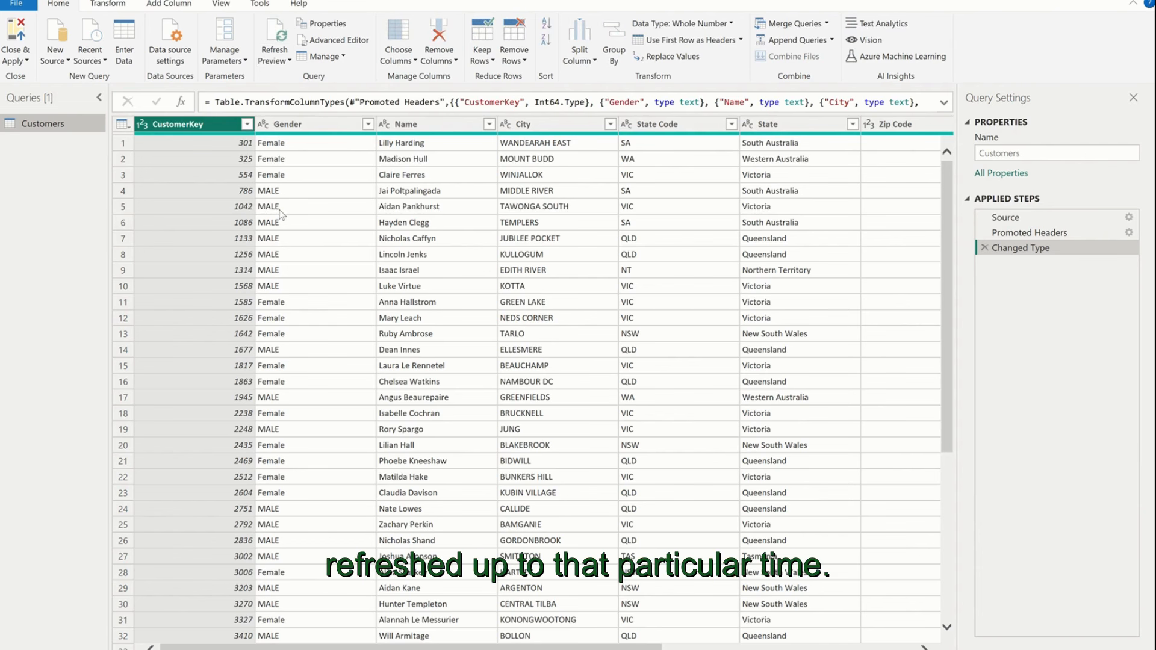
- Examine the Customers query code in the Advanced Editor, focusing on the Source line's file path, reading functions and delimiter
click(338, 42)
drag(170, 123, 38, 58)
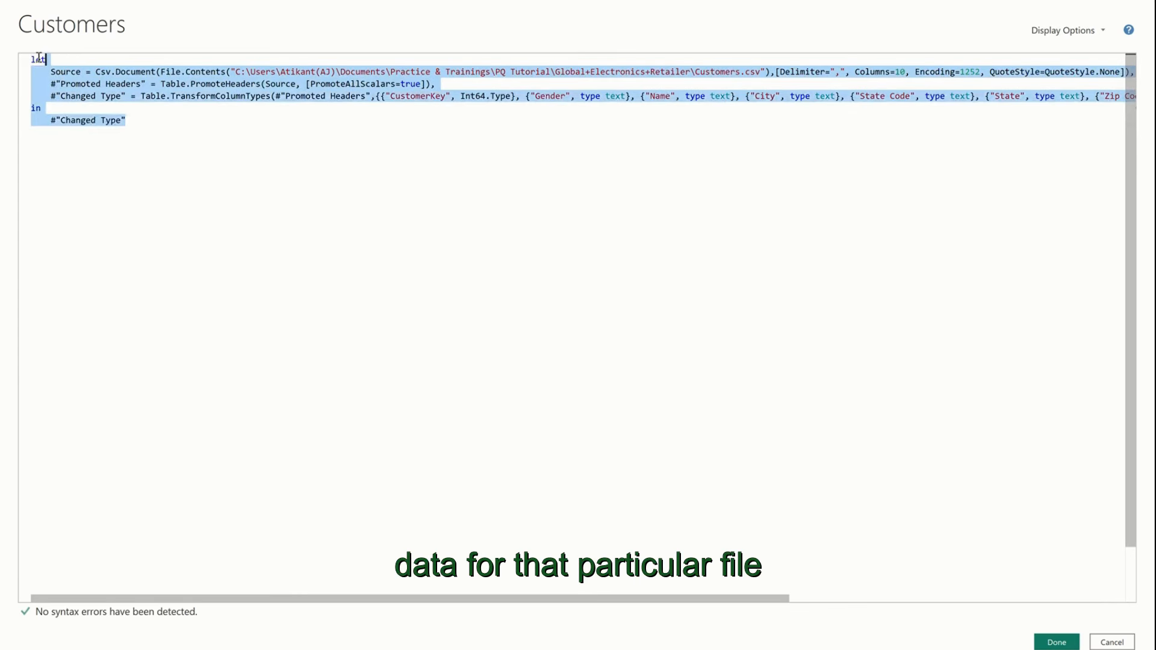
click(158, 121)
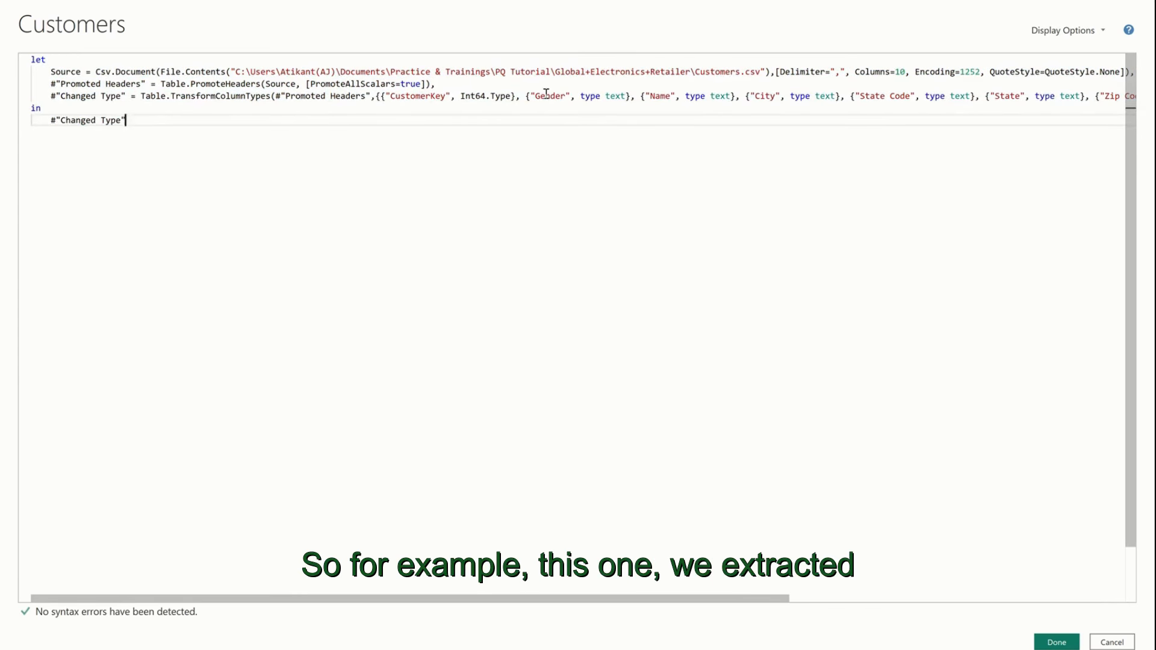
drag(721, 71, 247, 74)
double_click(262, 71)
double_click(296, 72)
double_click(361, 72)
double_click(411, 72)
drag(410, 72, 761, 70)
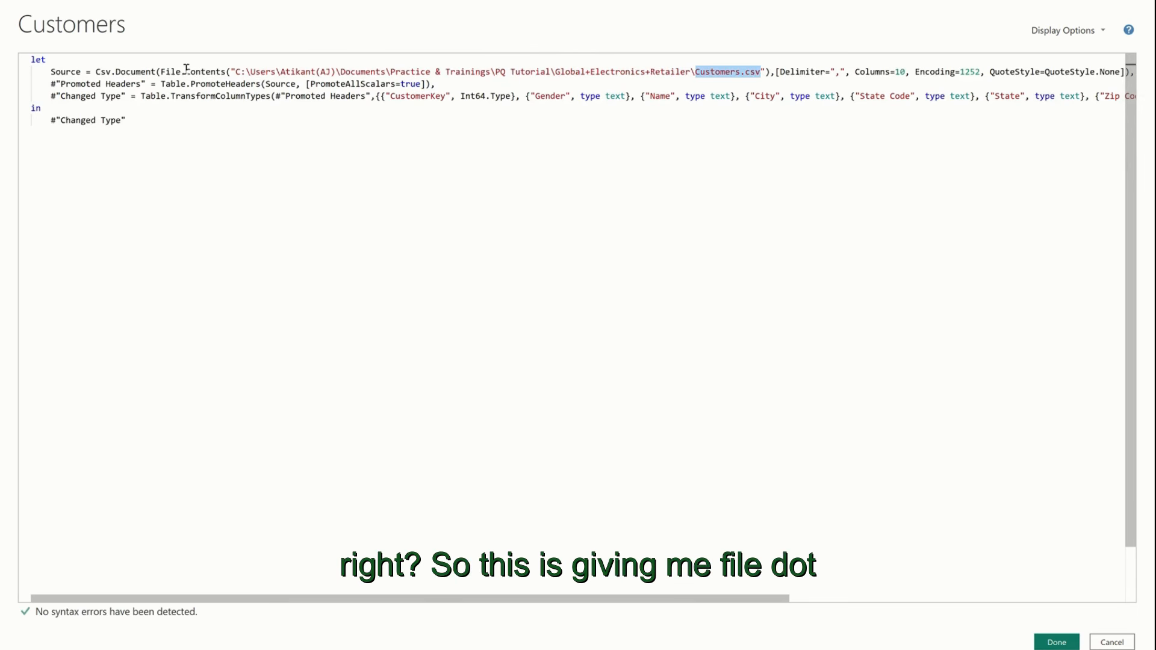
drag(223, 72, 165, 69)
drag(96, 71, 758, 92)
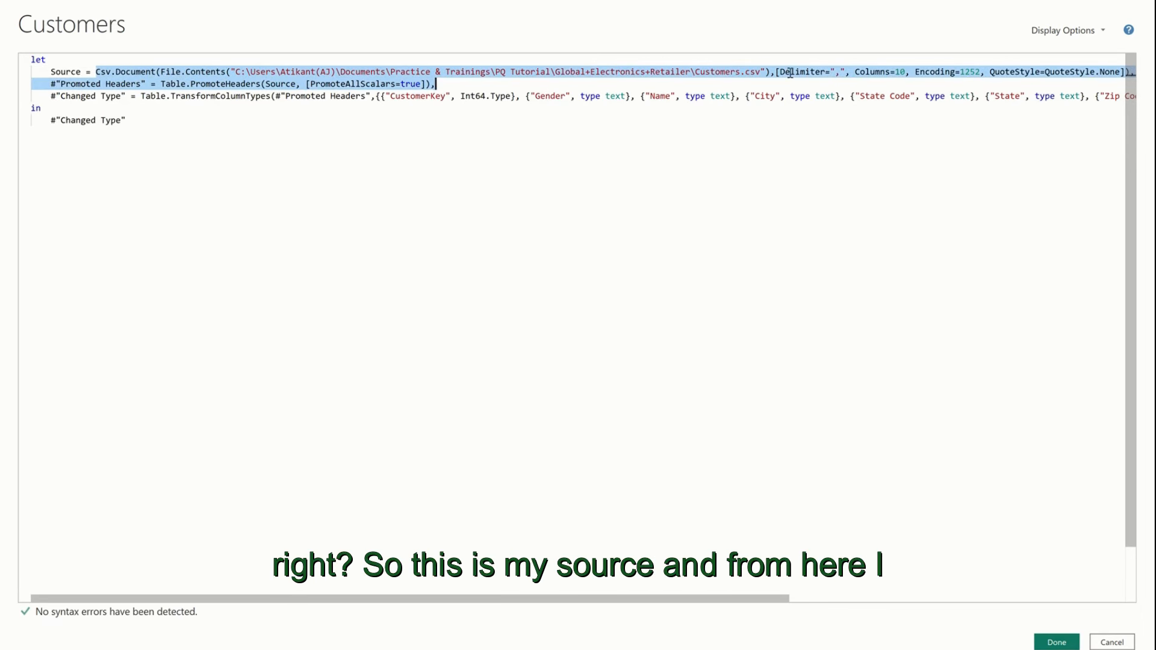
click(837, 71)
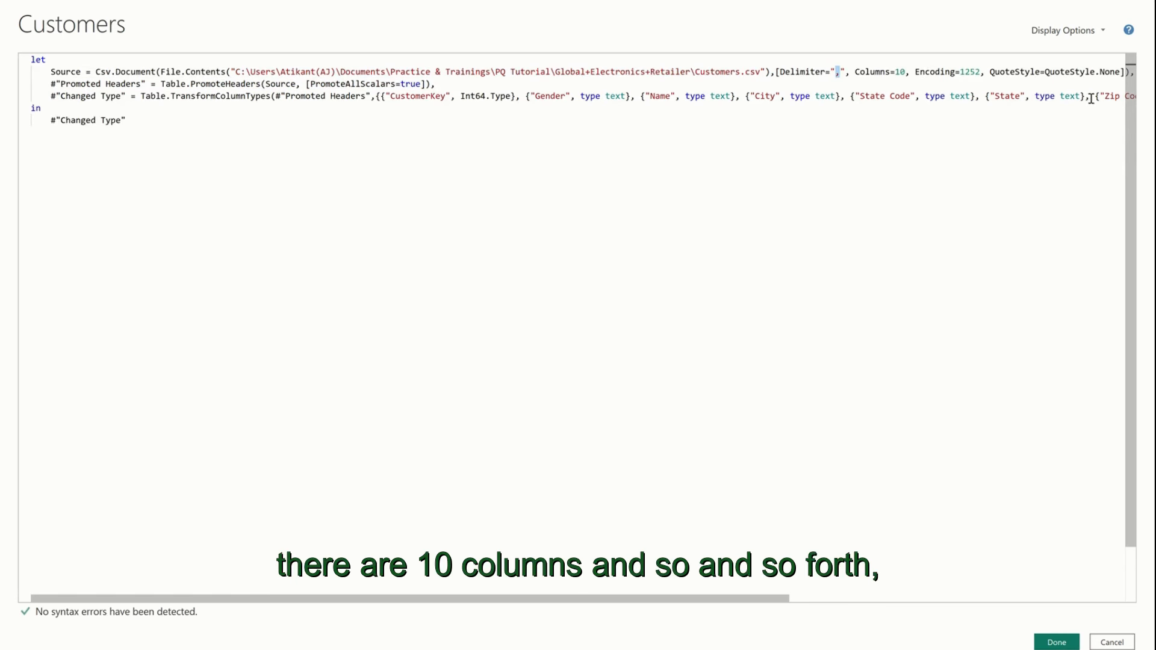
- Examine the column names and data types in the Changed Type line, and leave the Advanced Editor without saving
drag(42, 95, 569, 96)
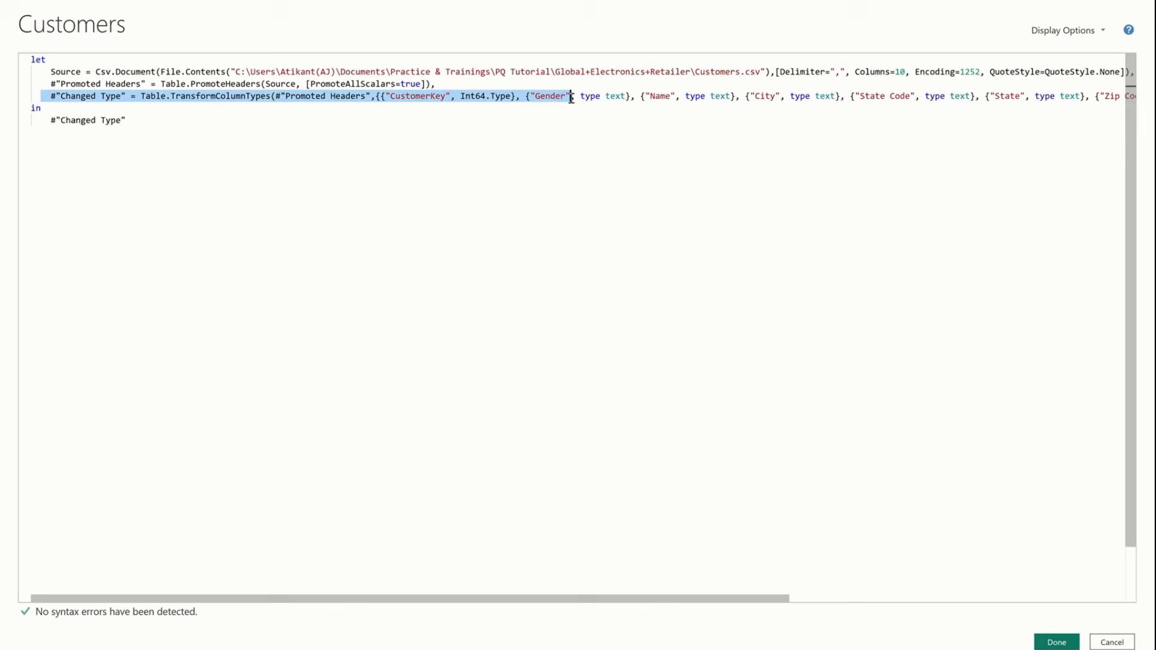
double_click(413, 97)
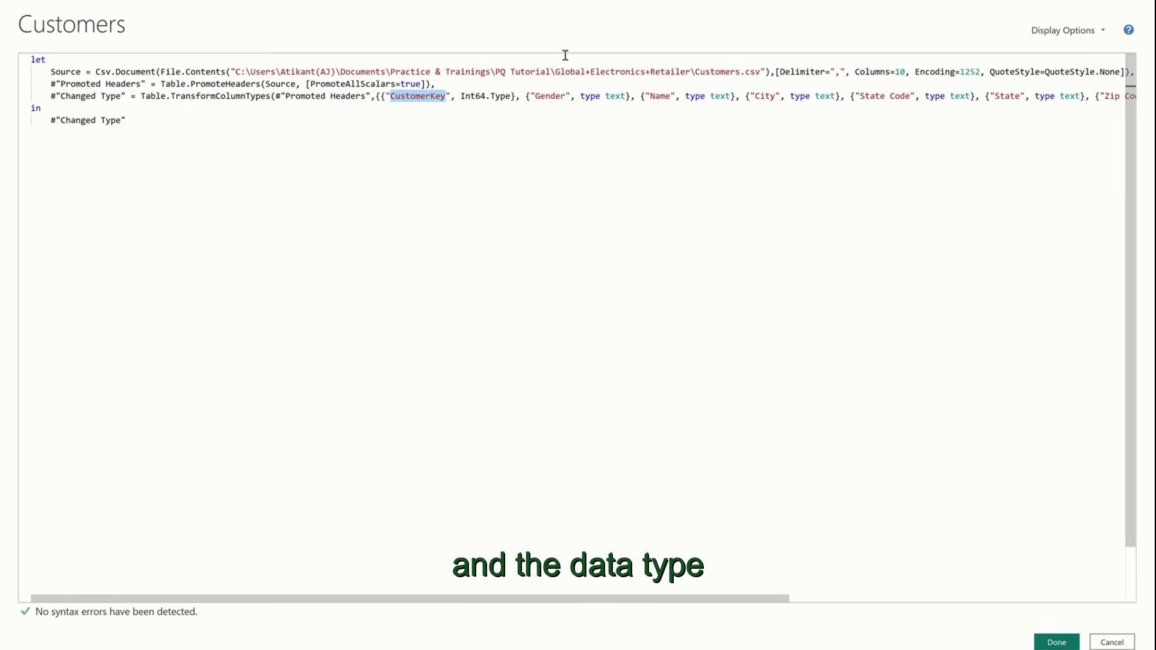
double_click(616, 96)
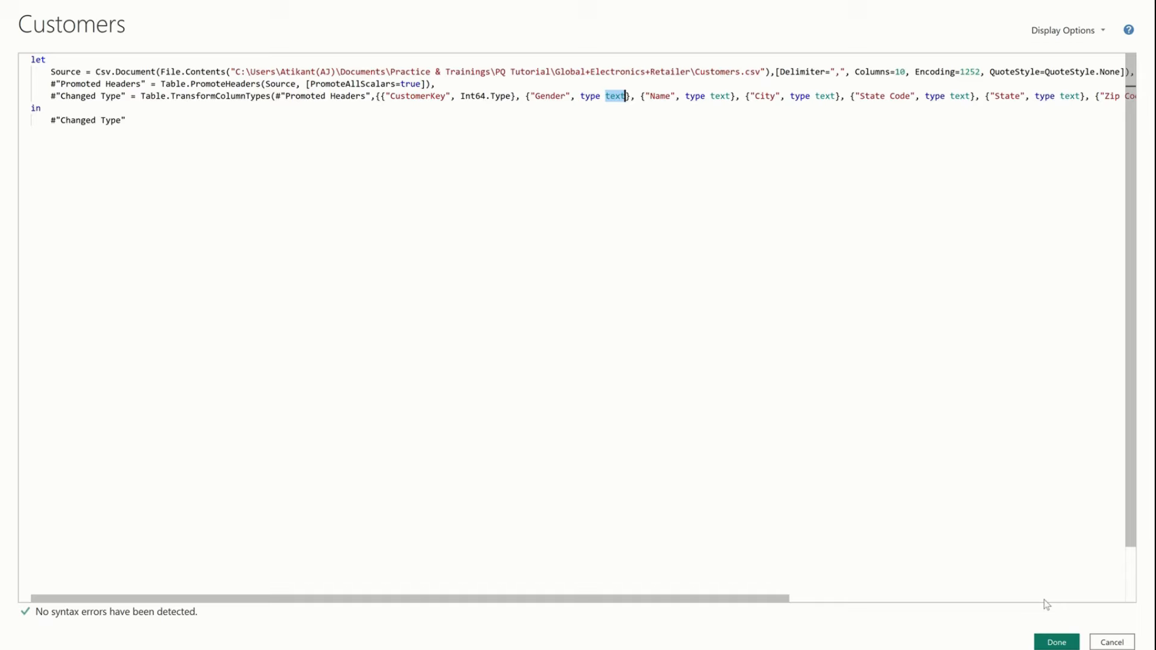
click(1111, 642)
scroll(406, 188, right, 5)
scroll(405, 188, left, 5)
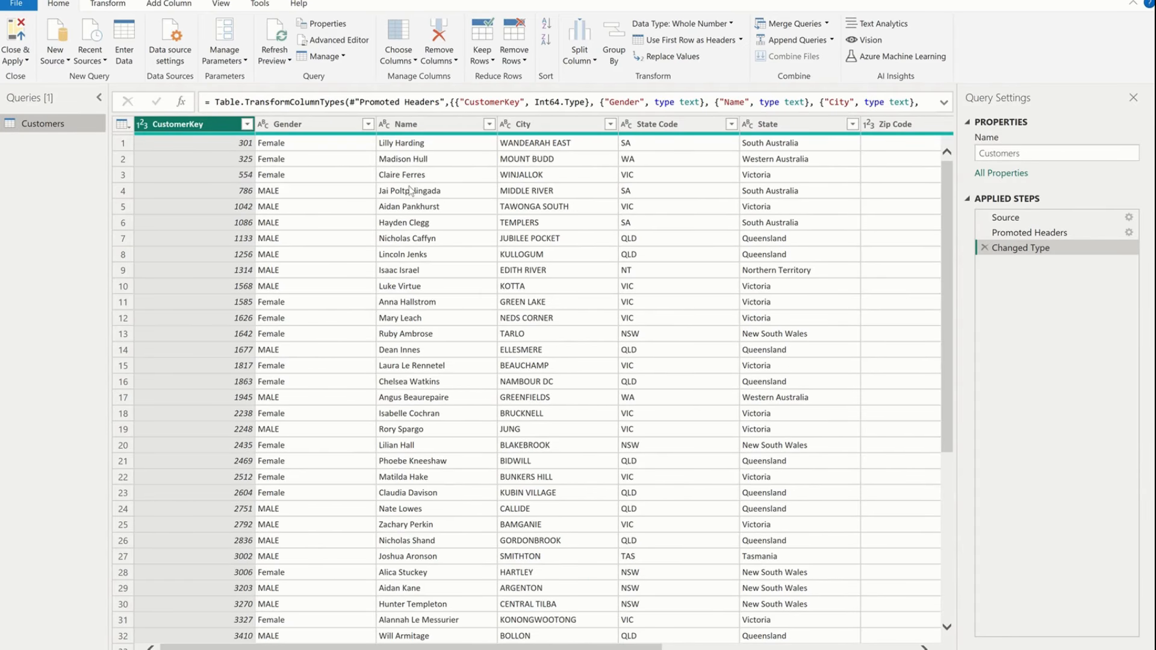
click(348, 40)
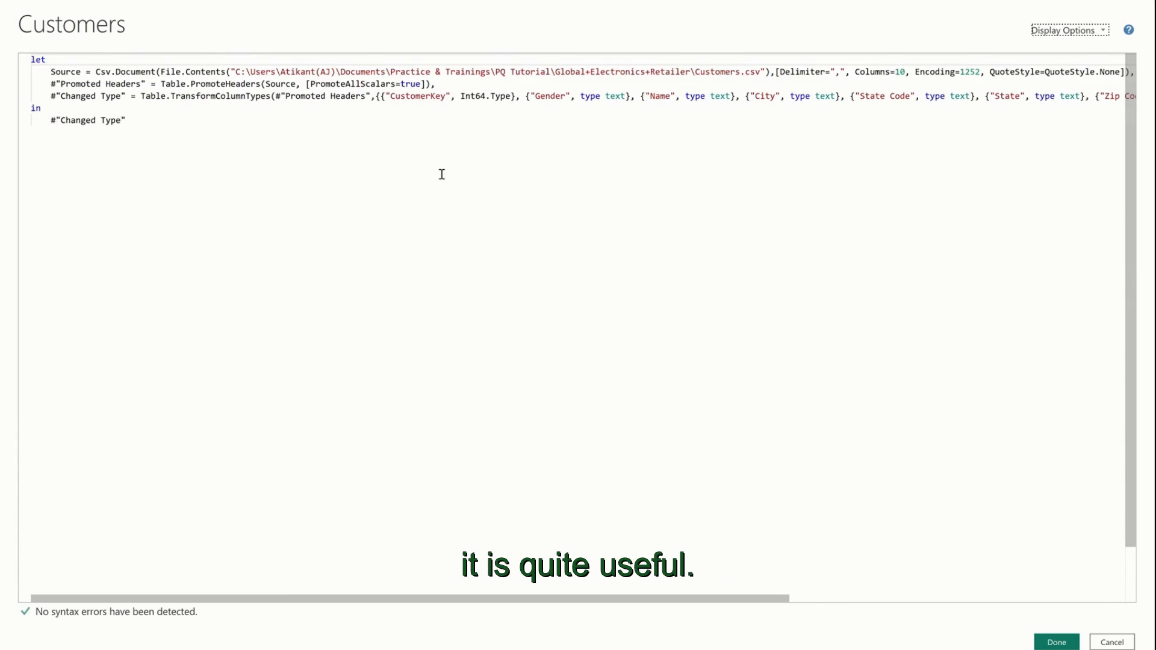
click(1111, 643)
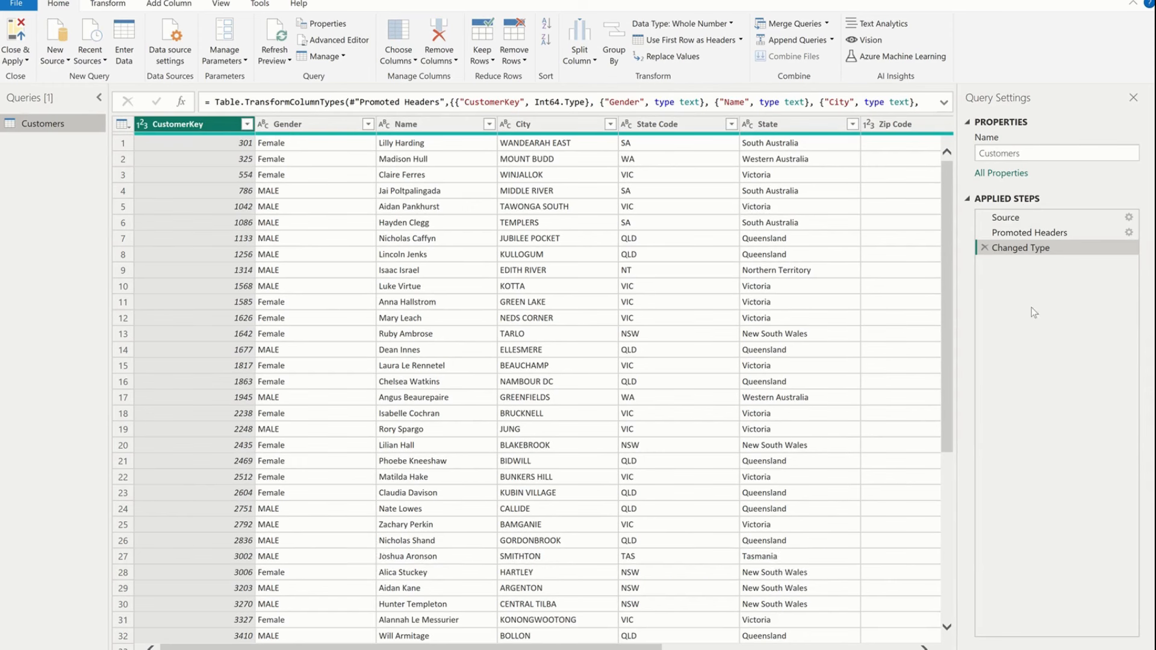
- Review the Customers table at the Source, Promoted Headers and Changed Type applied steps, including the header values in Source's first row
click(1035, 220)
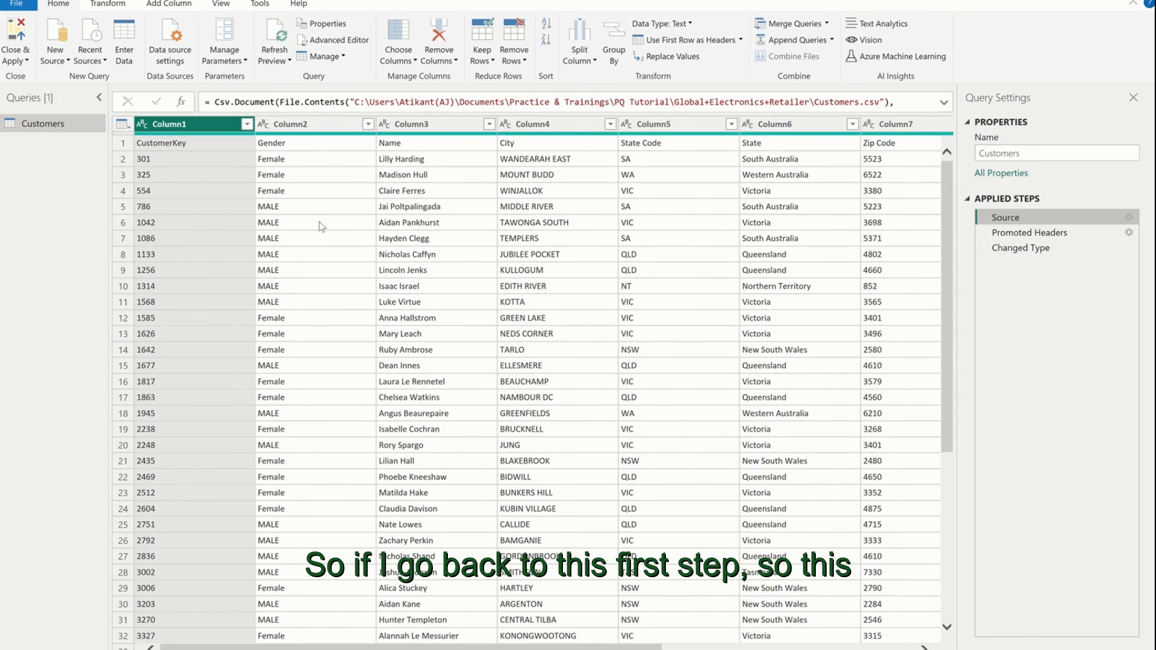
click(1027, 233)
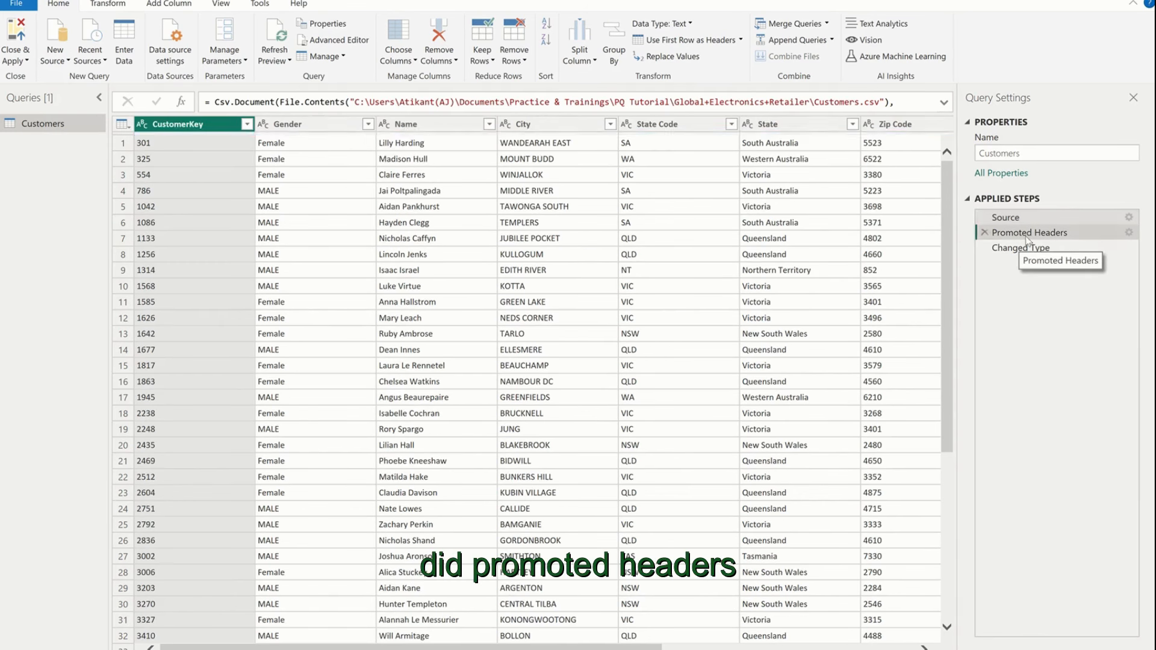
click(1011, 218)
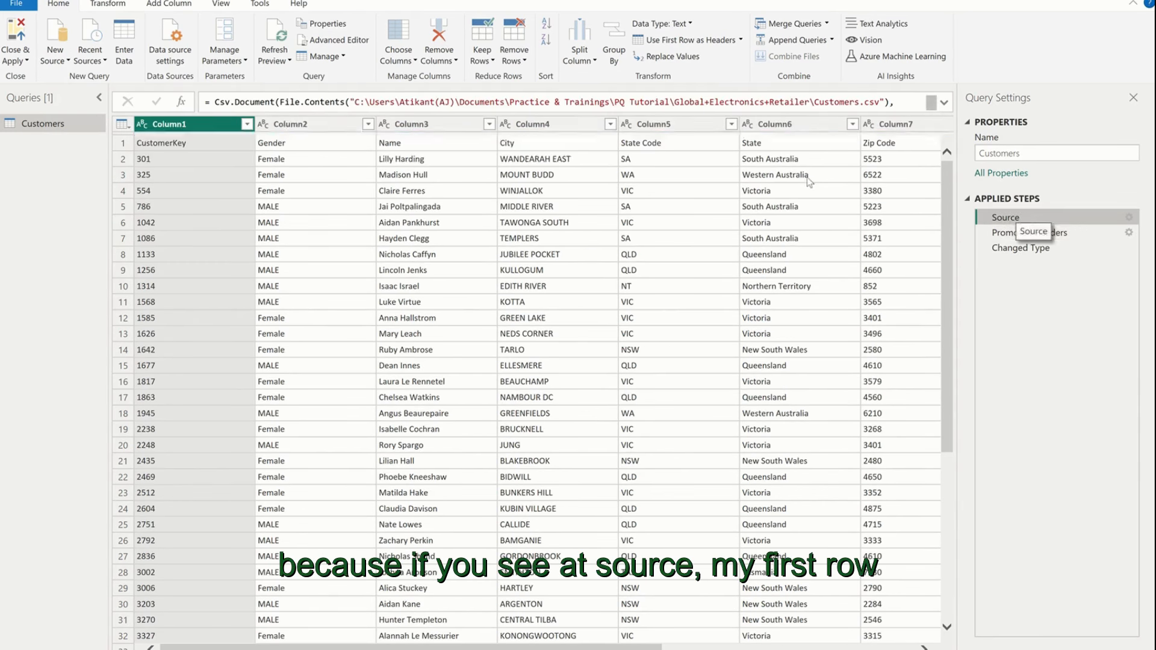
click(123, 145)
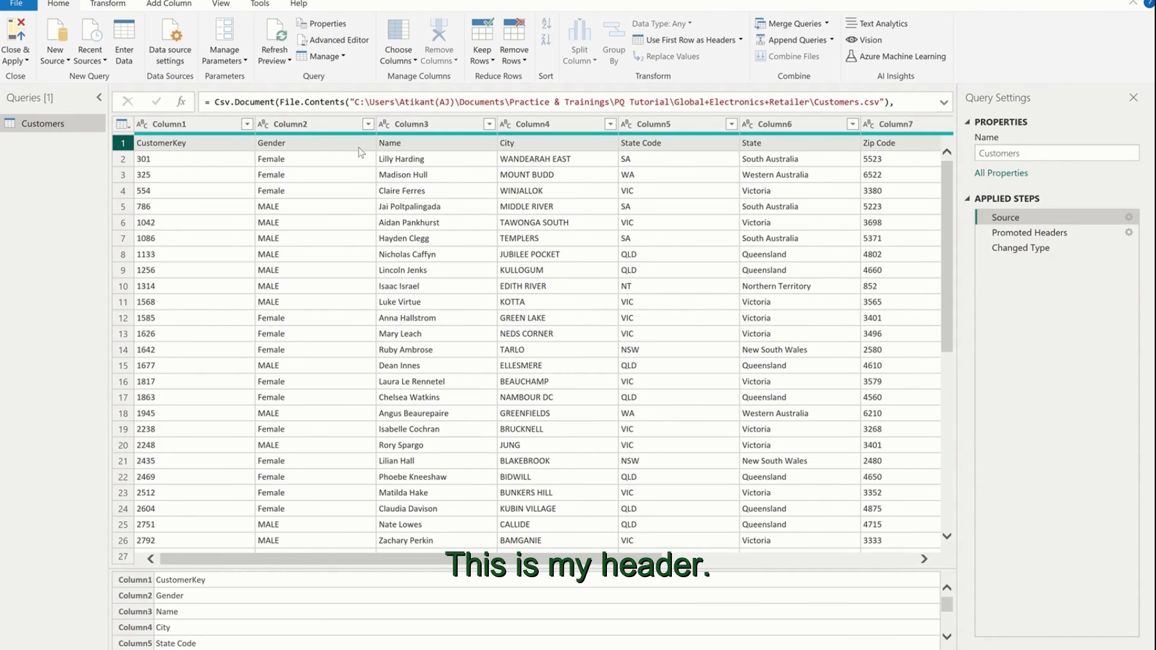
click(123, 125)
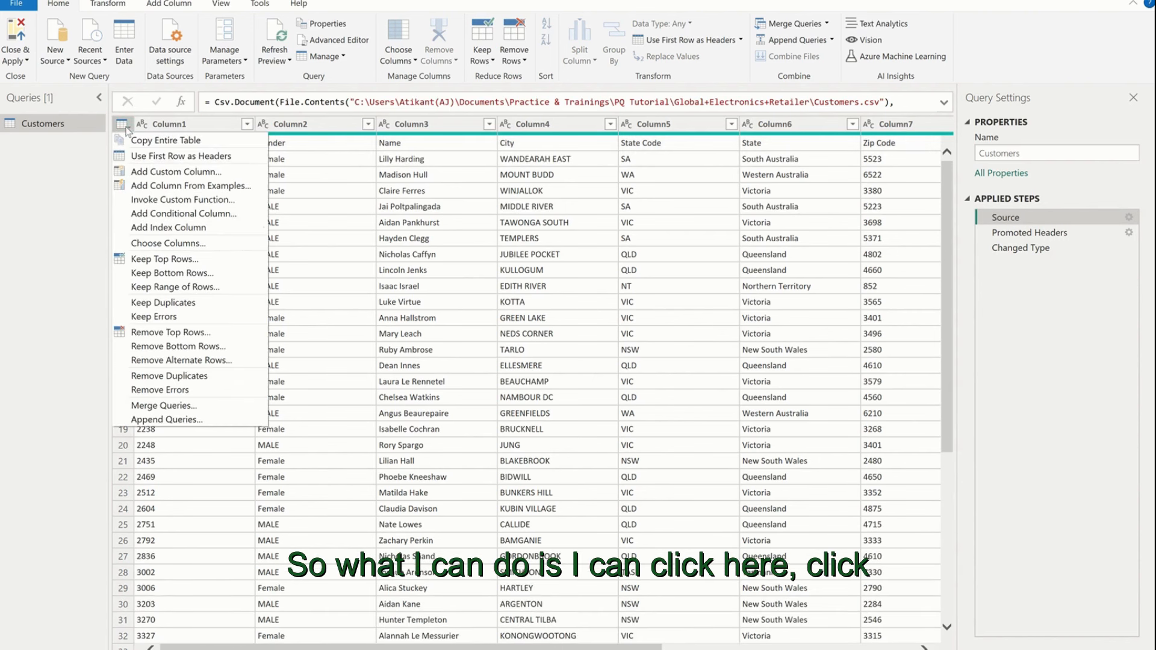
click(301, 149)
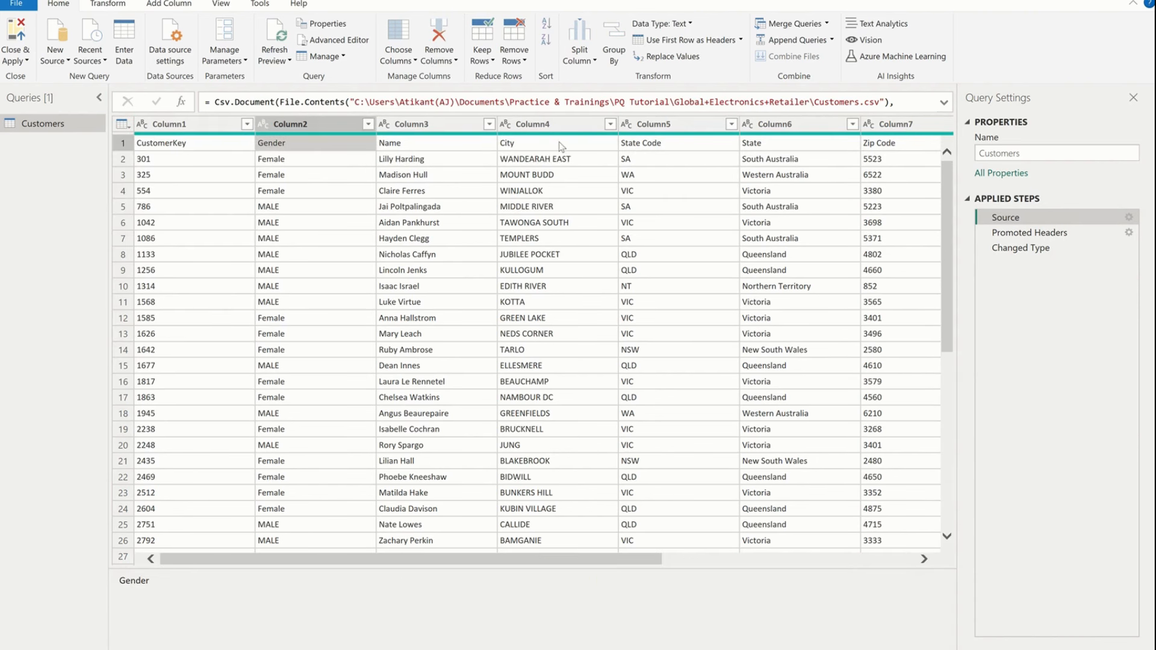
click(1031, 233)
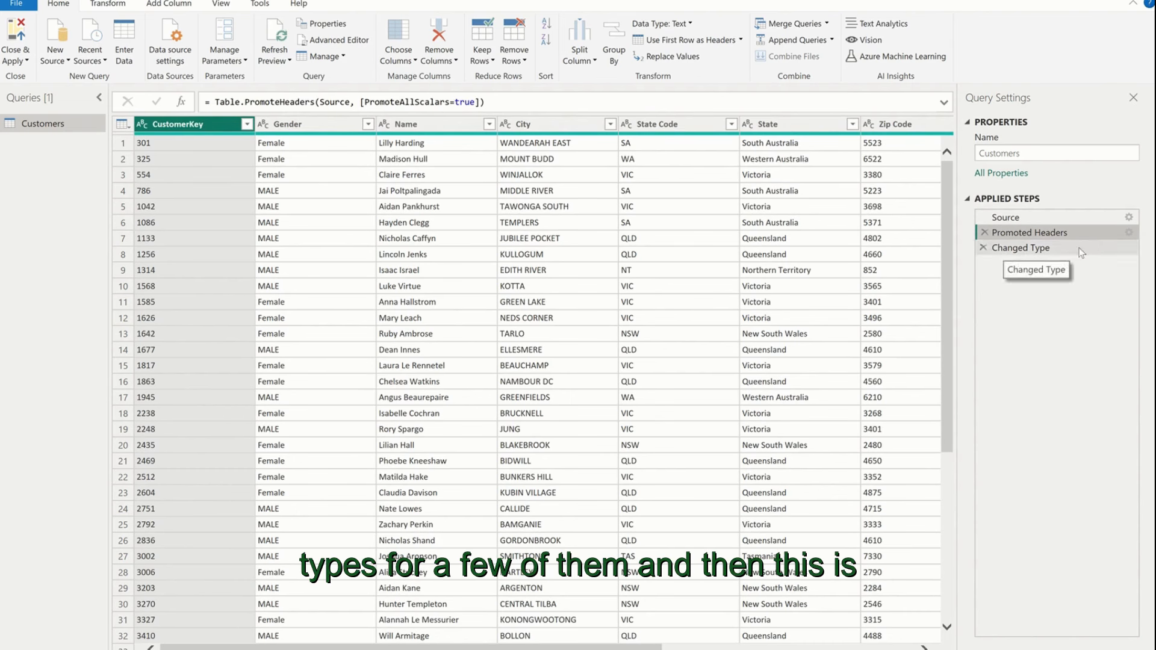
click(1018, 249)
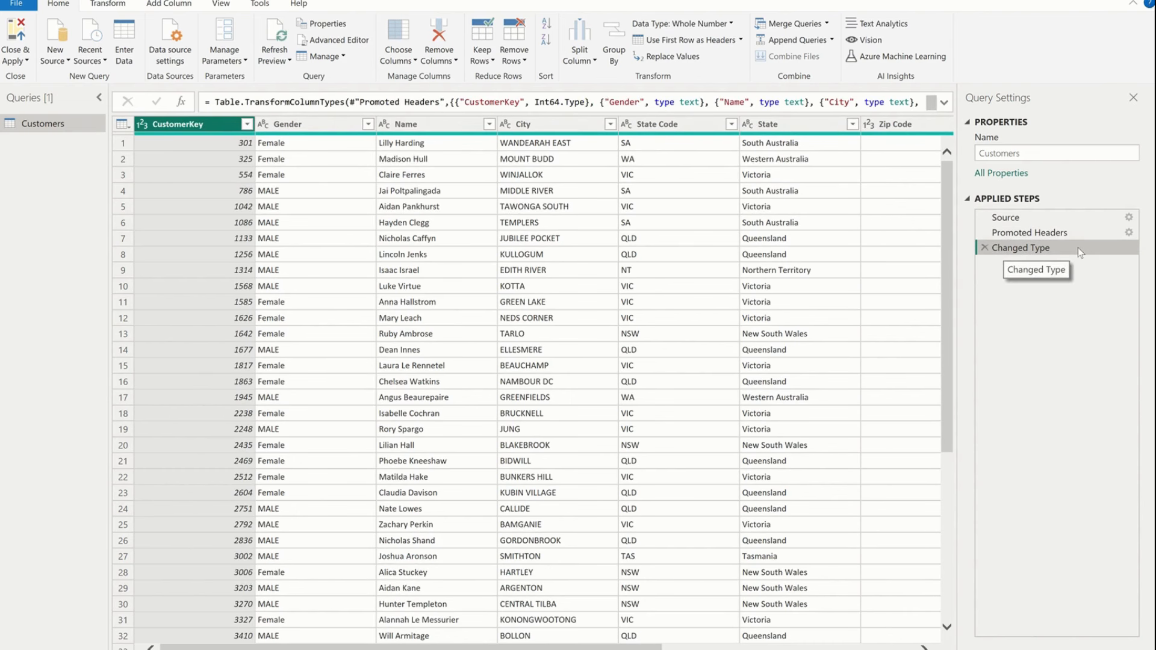
- Delete the Changed Type and Promoted Headers applied steps, and promote the Customers table's first row to headers again
click(984, 247)
click(984, 234)
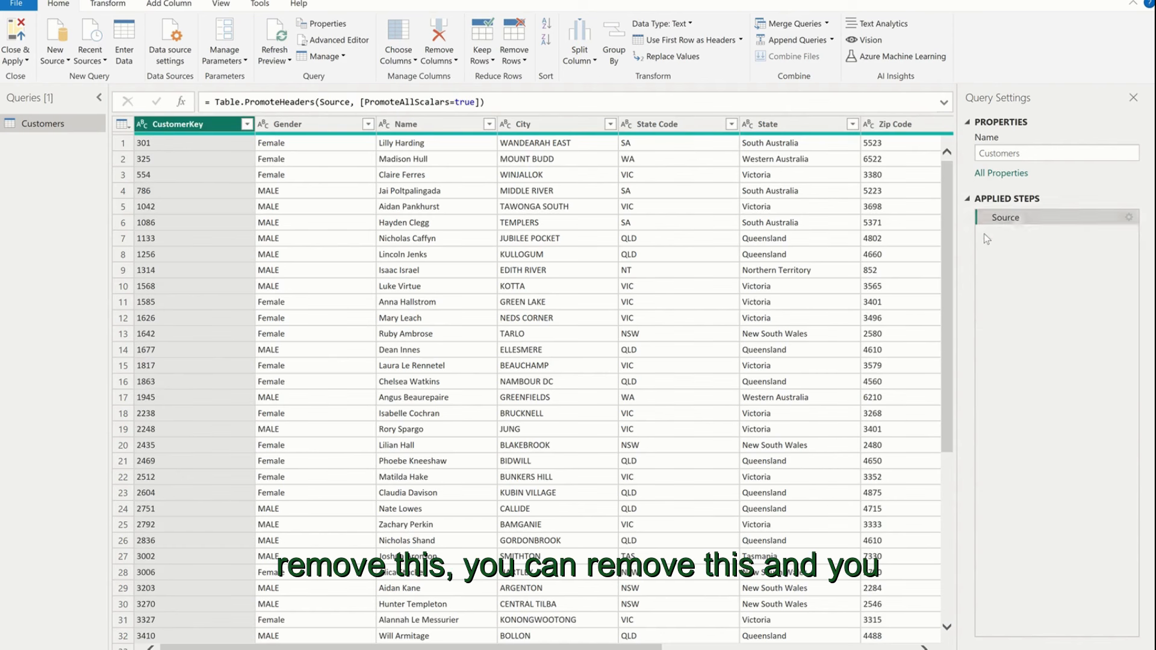
click(123, 145)
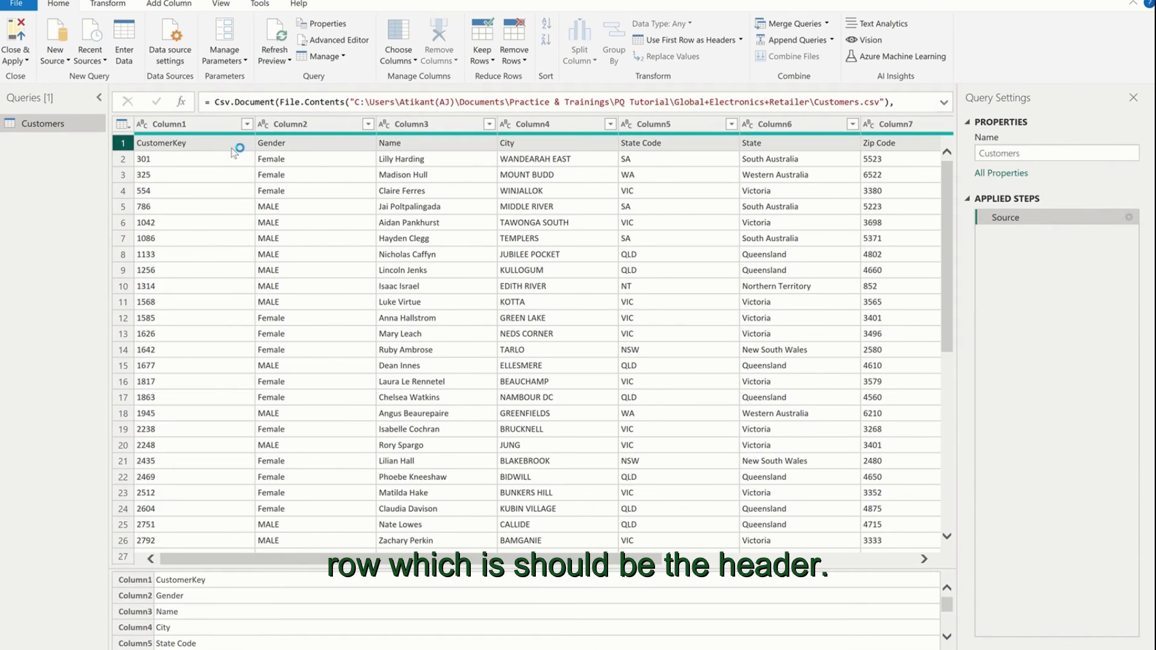
click(123, 124)
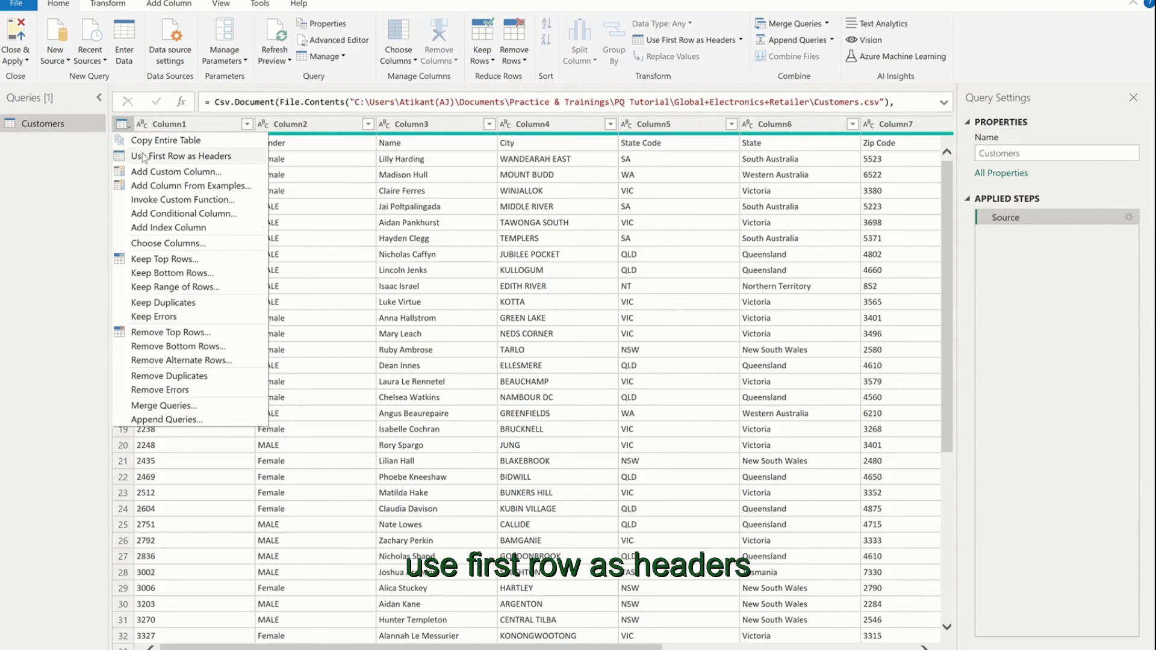
click(143, 156)
- Review the data type options for the CustomerKey and Gender columns without changing either type
scroll(511, 217, right, 5)
scroll(511, 217, left, 5)
click(144, 125)
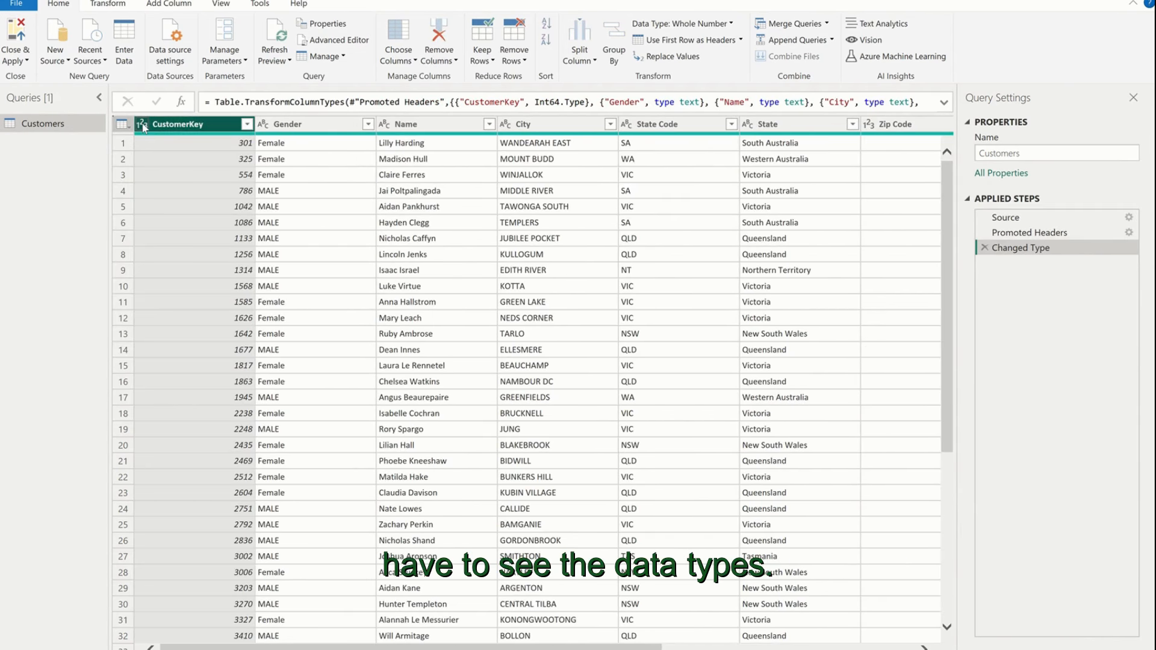
click(143, 125)
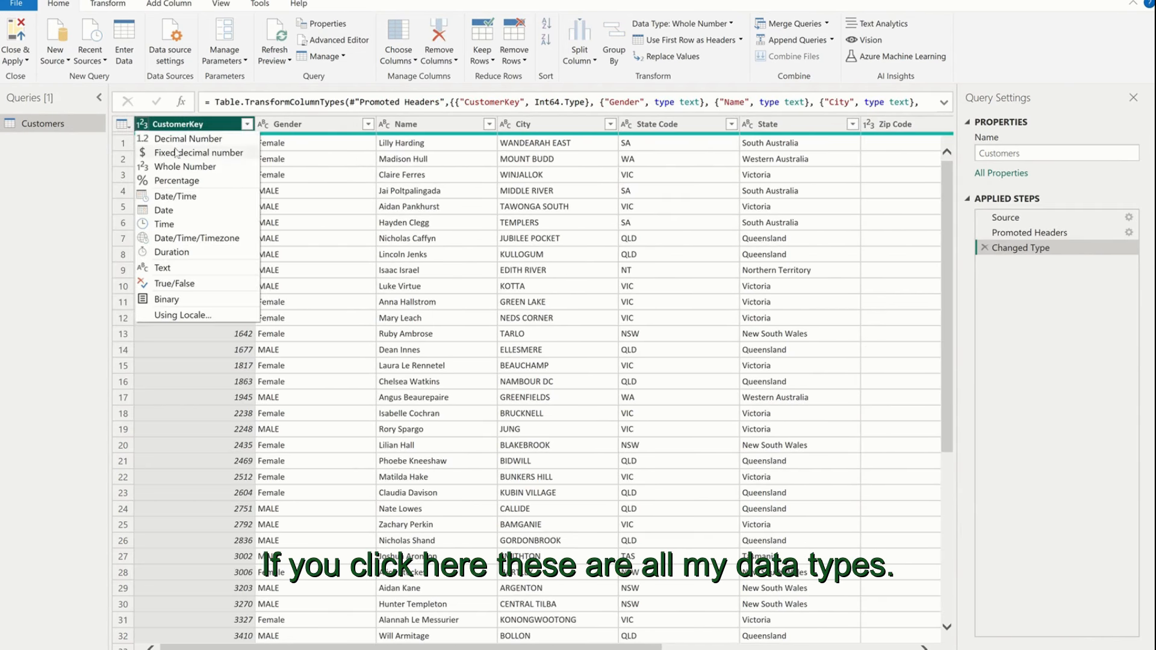
click(358, 286)
click(264, 127)
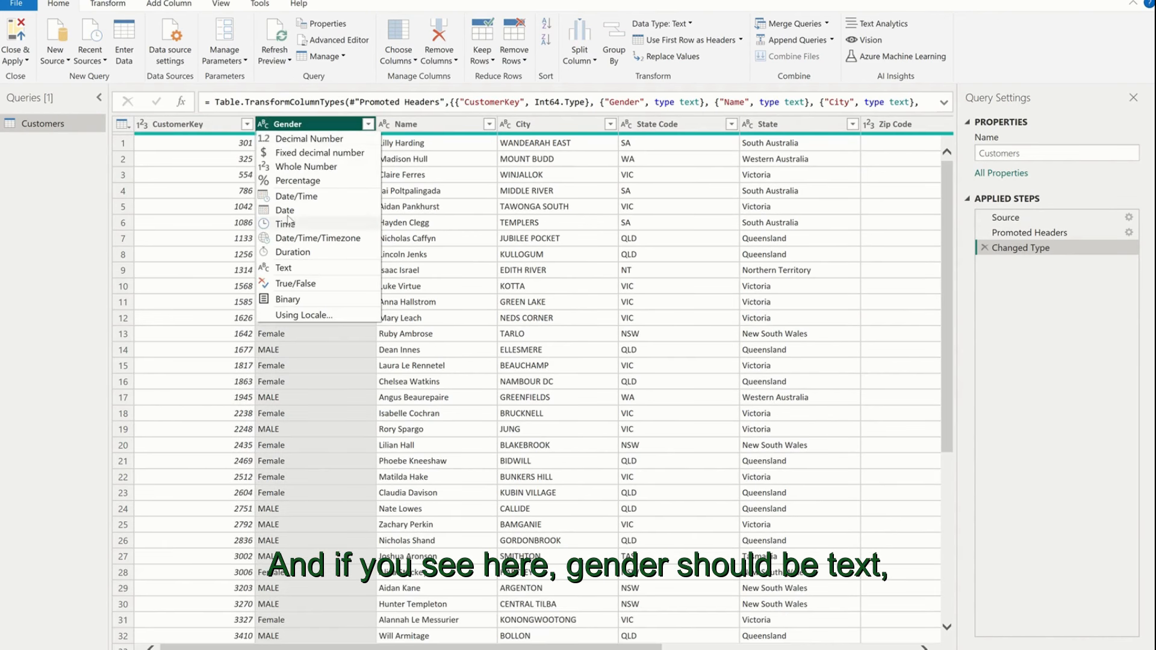
click(291, 398)
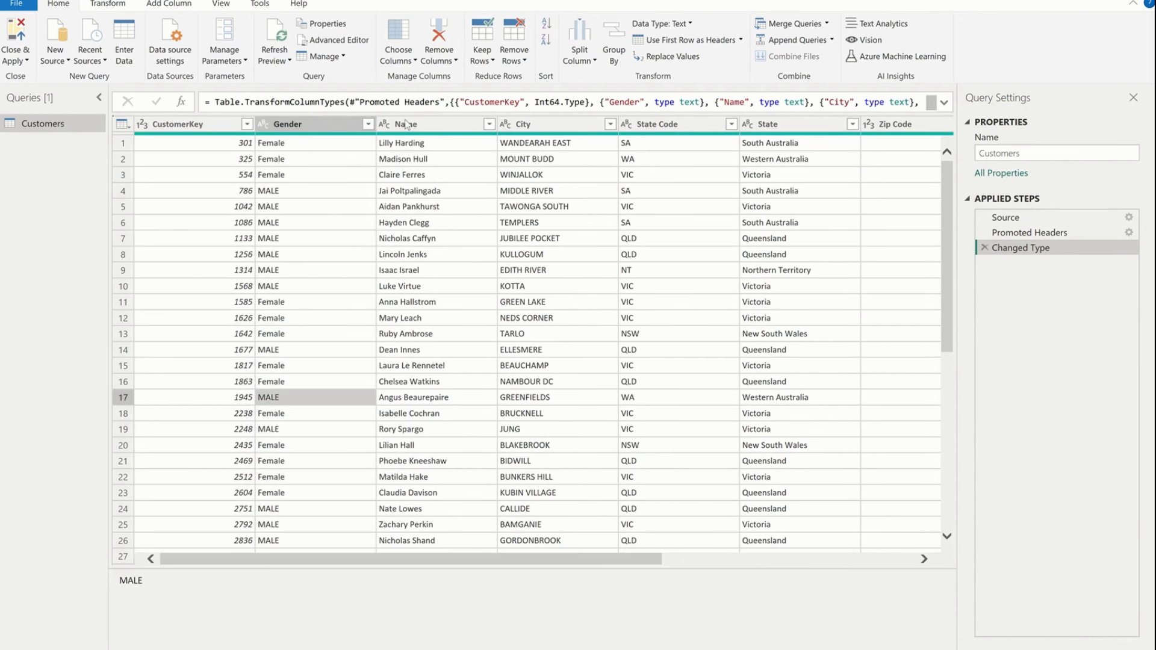
- Check the data types of the remaining columns, from Name and State Code through Birthday, without changing them
click(385, 125)
key(Escape)
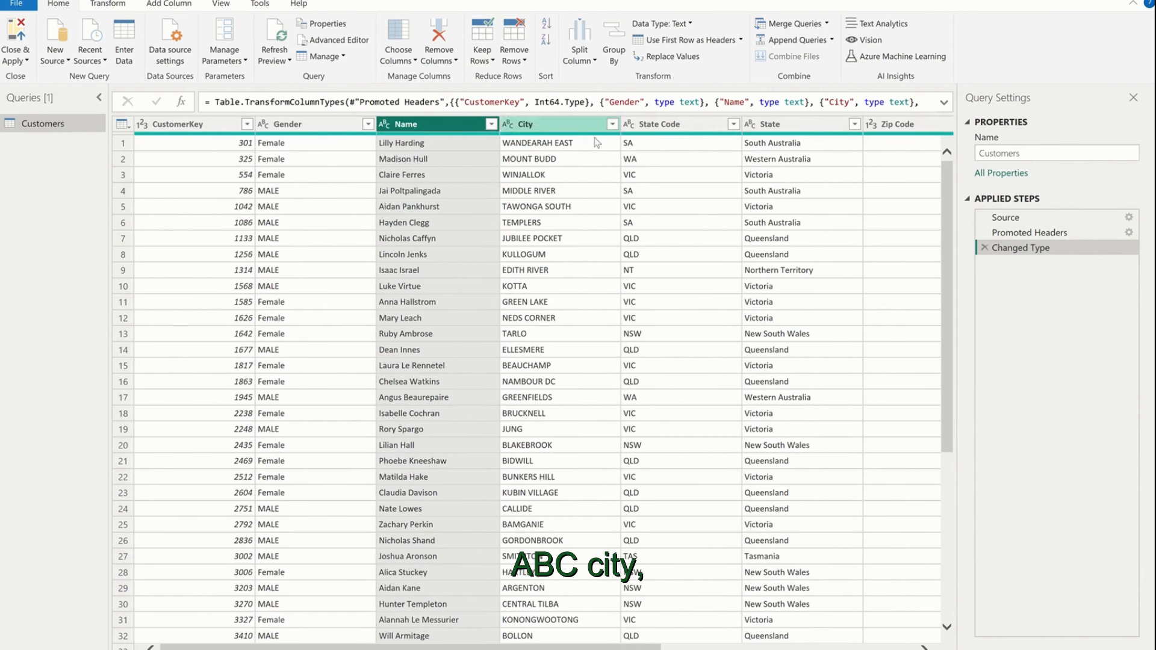
click(629, 124)
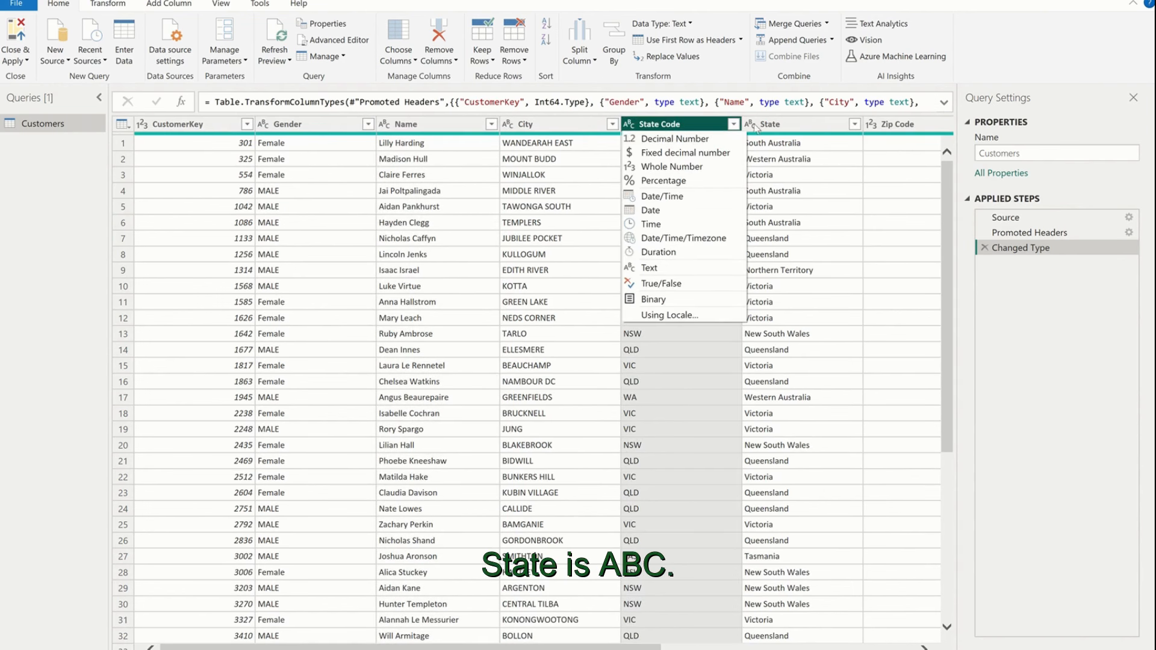
click(795, 163)
scroll(795, 163, right, 5)
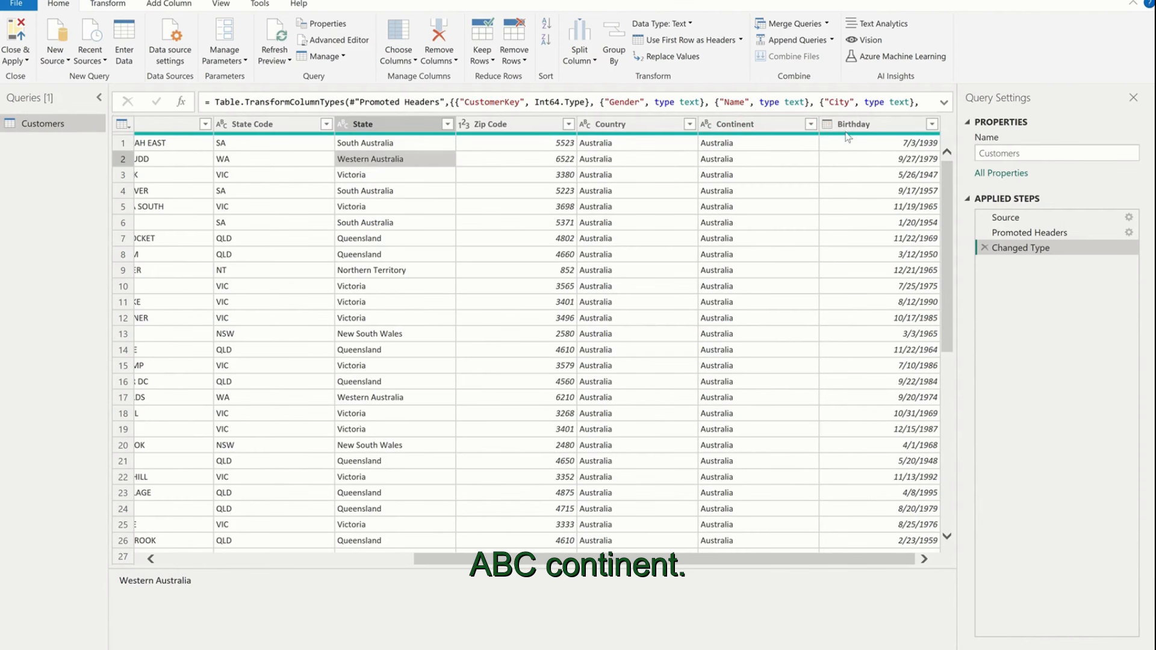
click(828, 125)
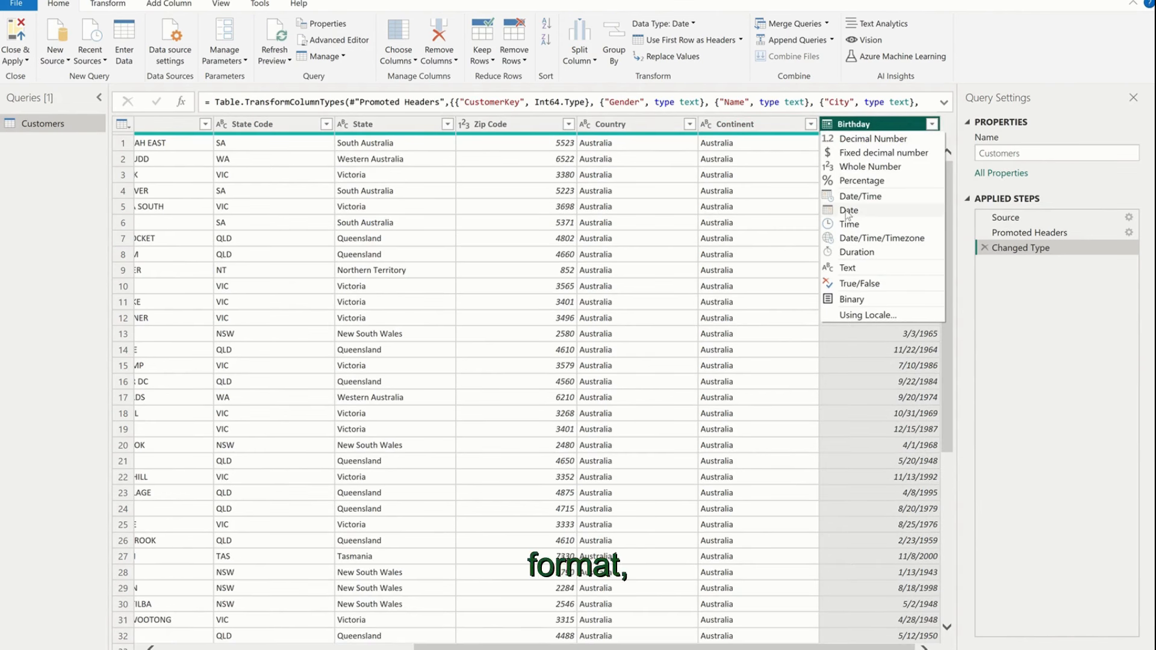
click(689, 210)
scroll(841, 226, left, 5)
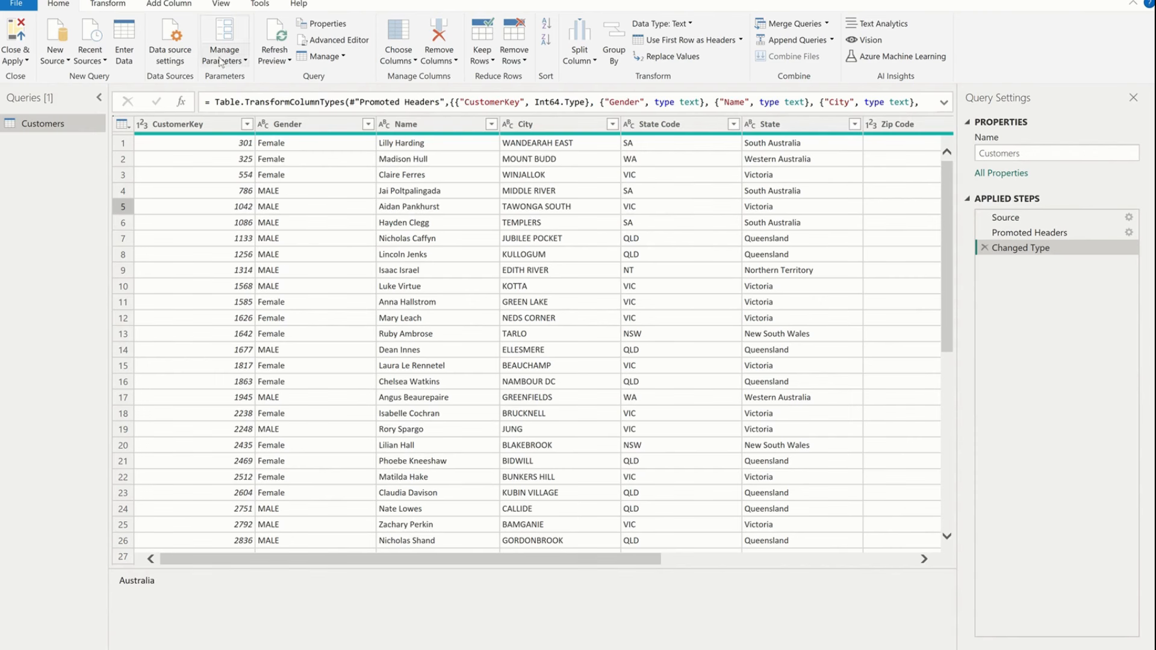
- Keep only the CustomerKey, Gender, Name and State columns of the Customers table using Choose Columns
click(407, 62)
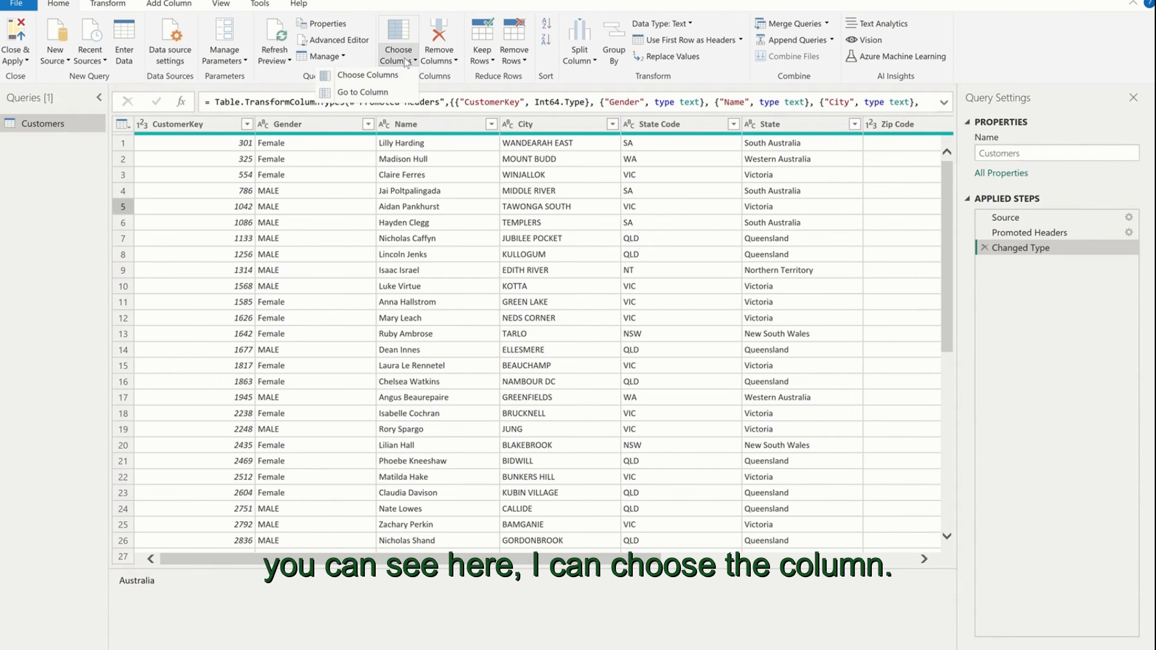
click(531, 561)
drag(532, 560, 459, 535)
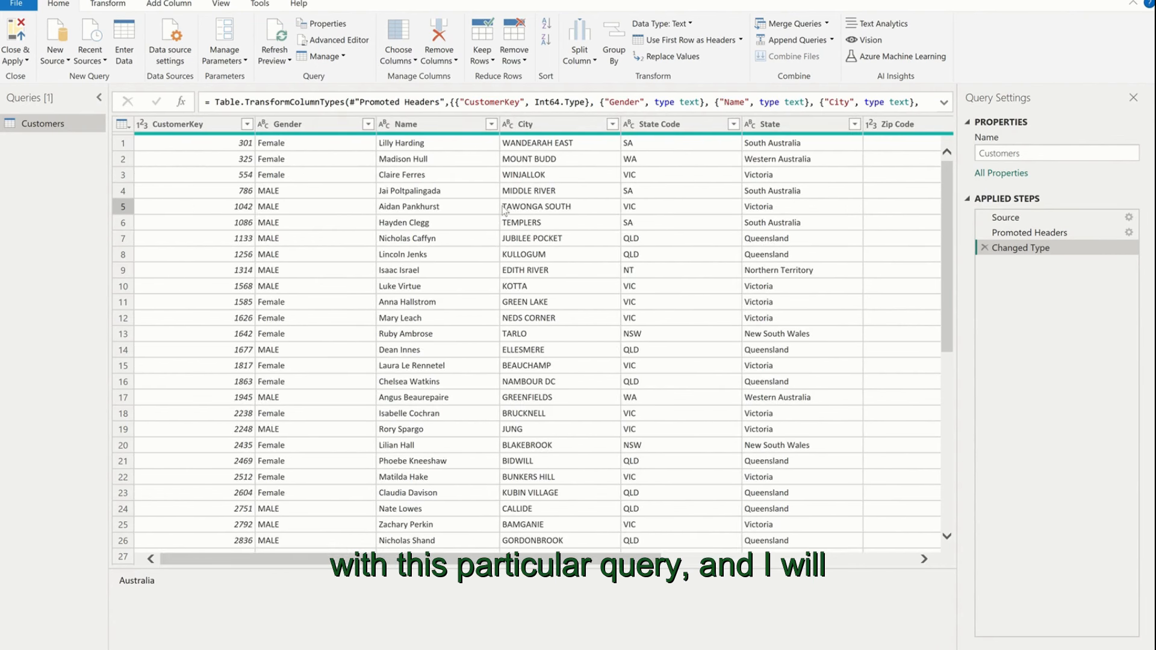
click(398, 60)
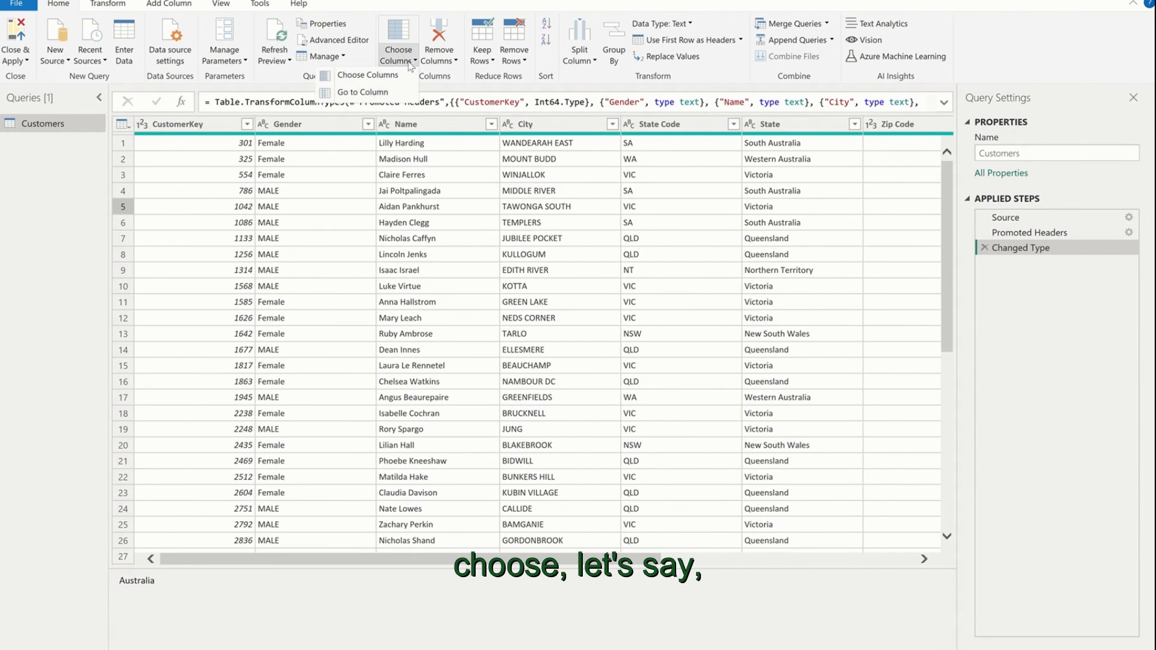
click(383, 77)
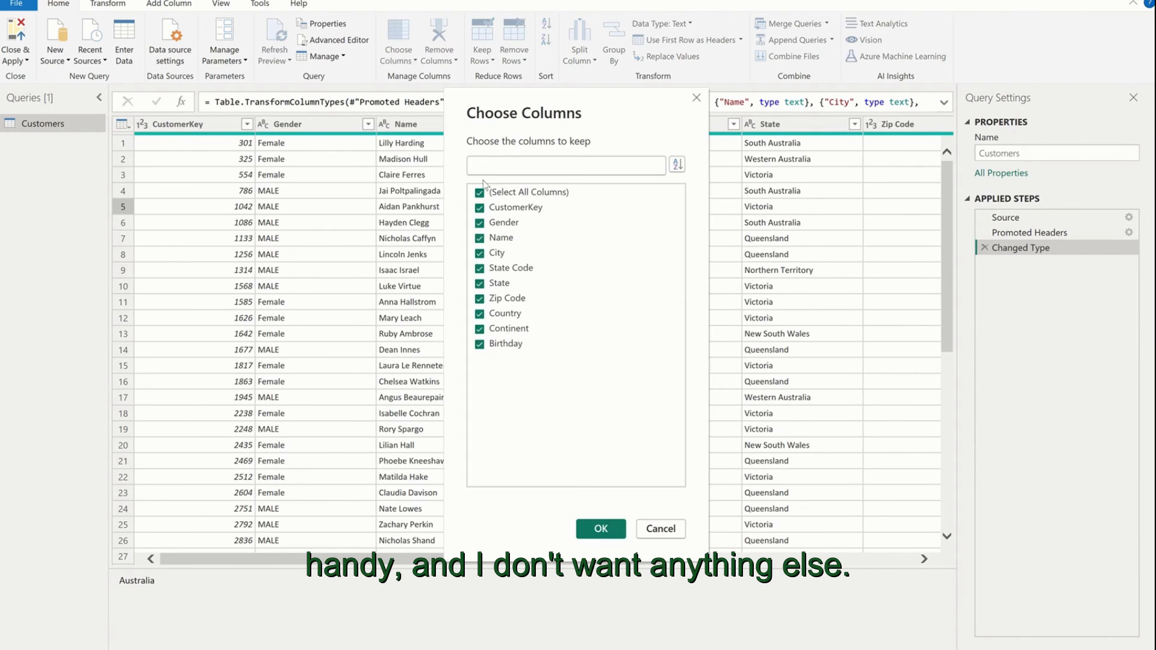
click(479, 193)
click(480, 208)
click(480, 223)
click(480, 284)
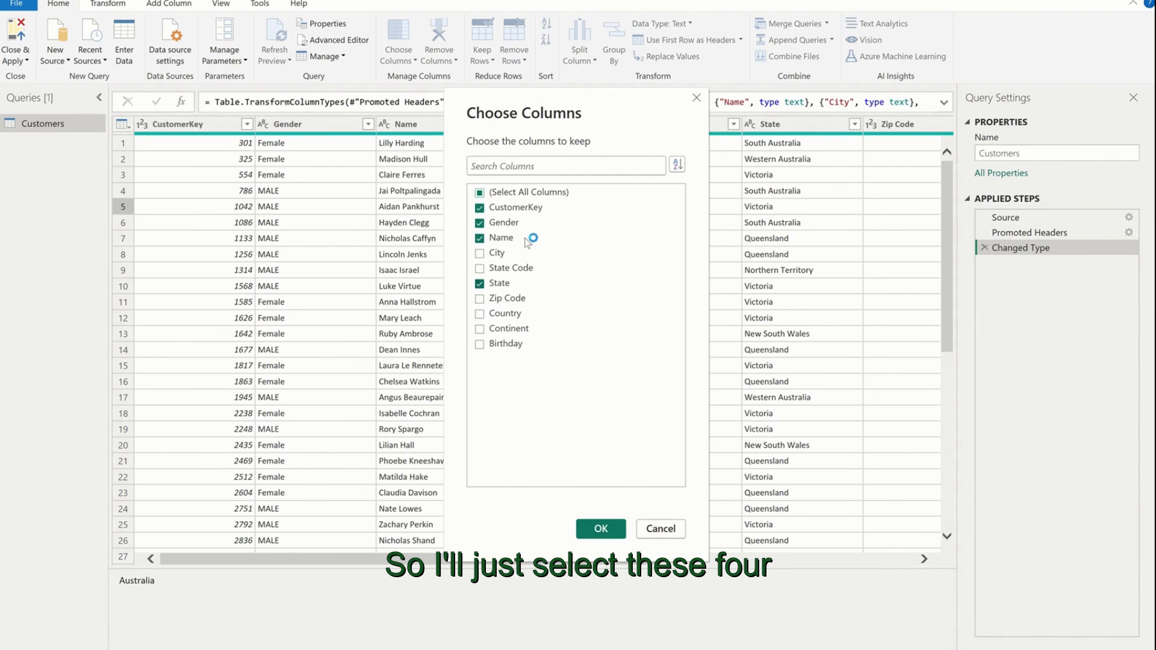
click(604, 527)
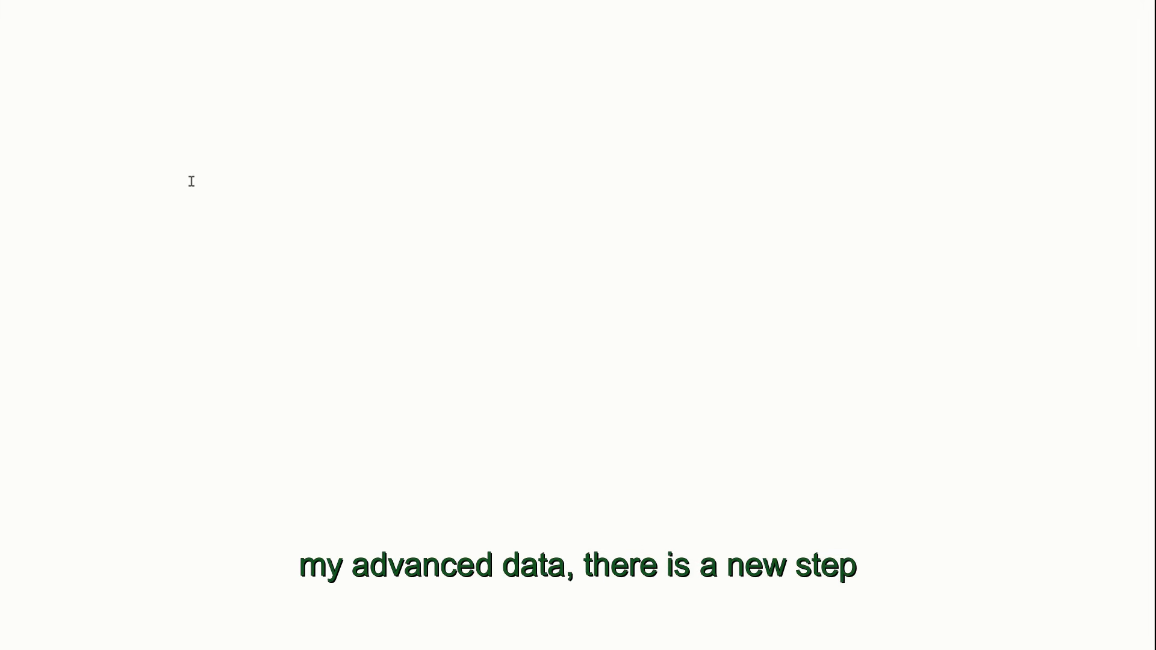
- Examine the Removed Other Columns line in the Advanced Editor, including Table.SelectColumns, its reference to Changed Type and the column list
drag(37, 109, 565, 108)
click(555, 168)
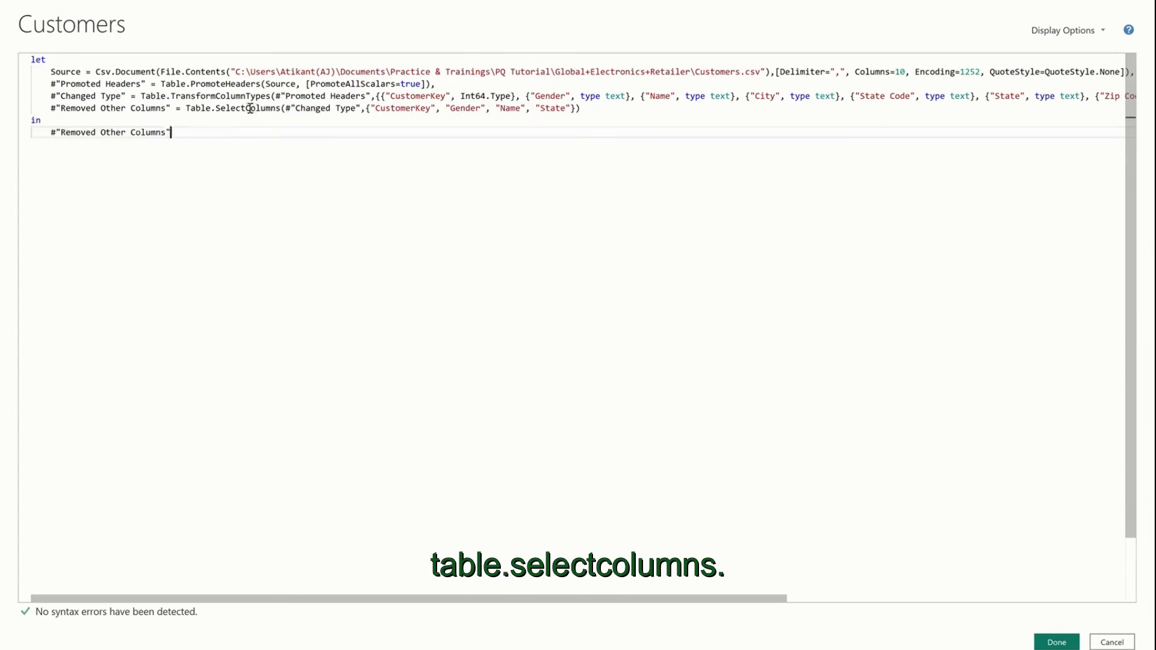
double_click(108, 96)
drag(296, 108, 561, 111)
click(411, 109)
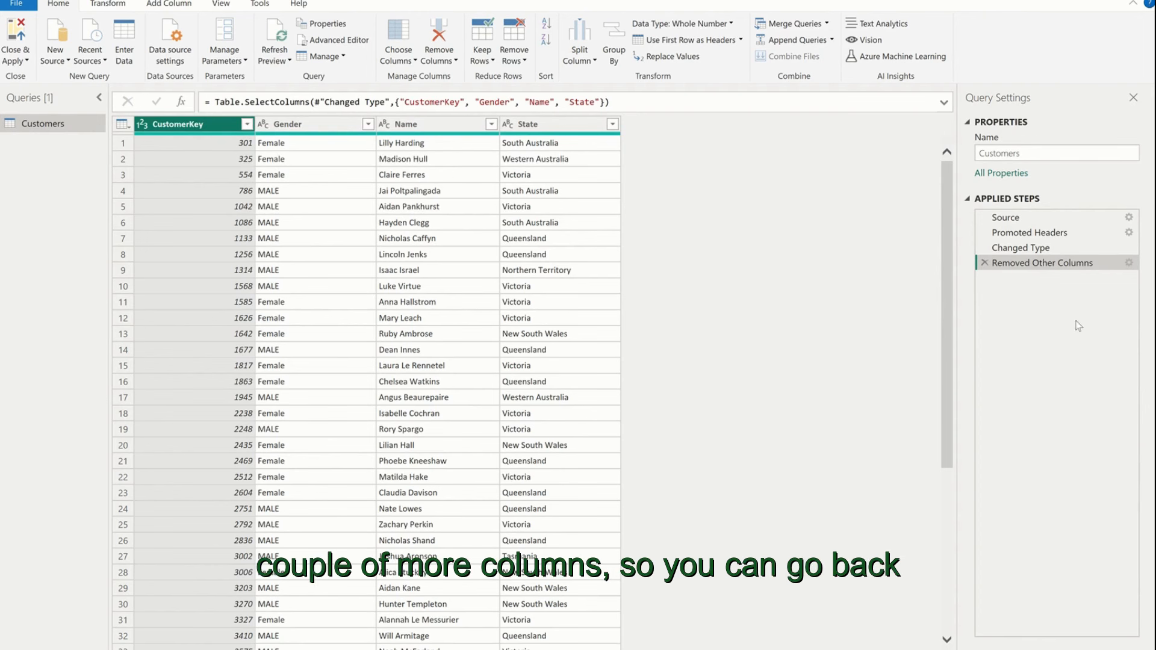
- Edit the Removed Other Columns applied step to also keep the Country and Continent columns
click(1130, 263)
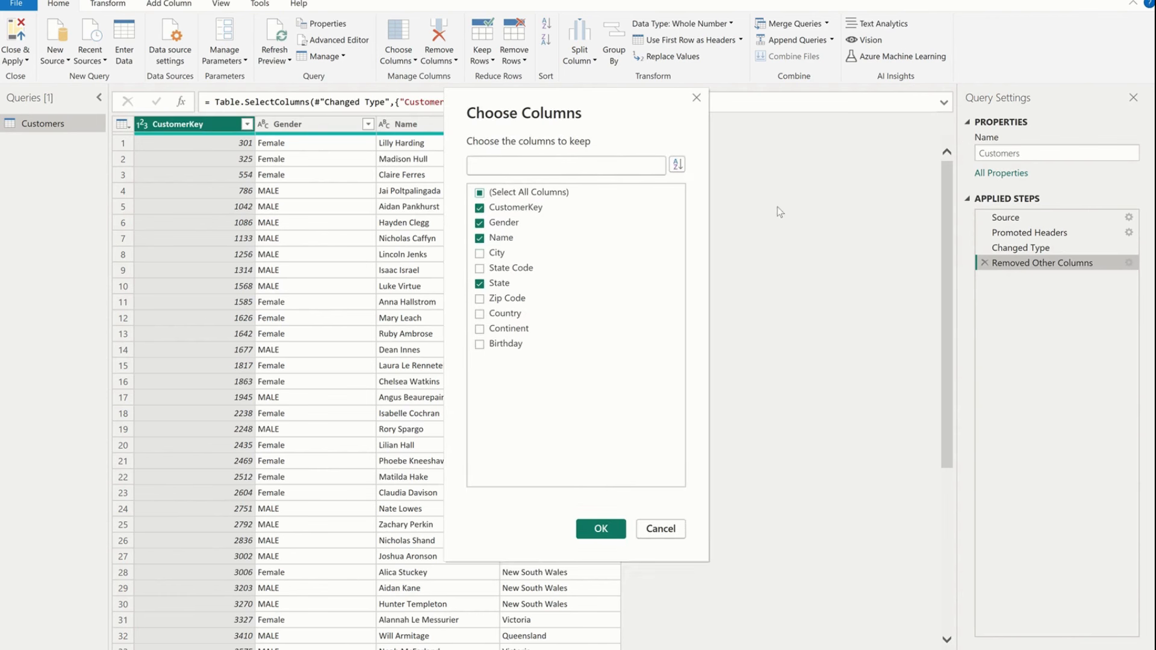
click(511, 313)
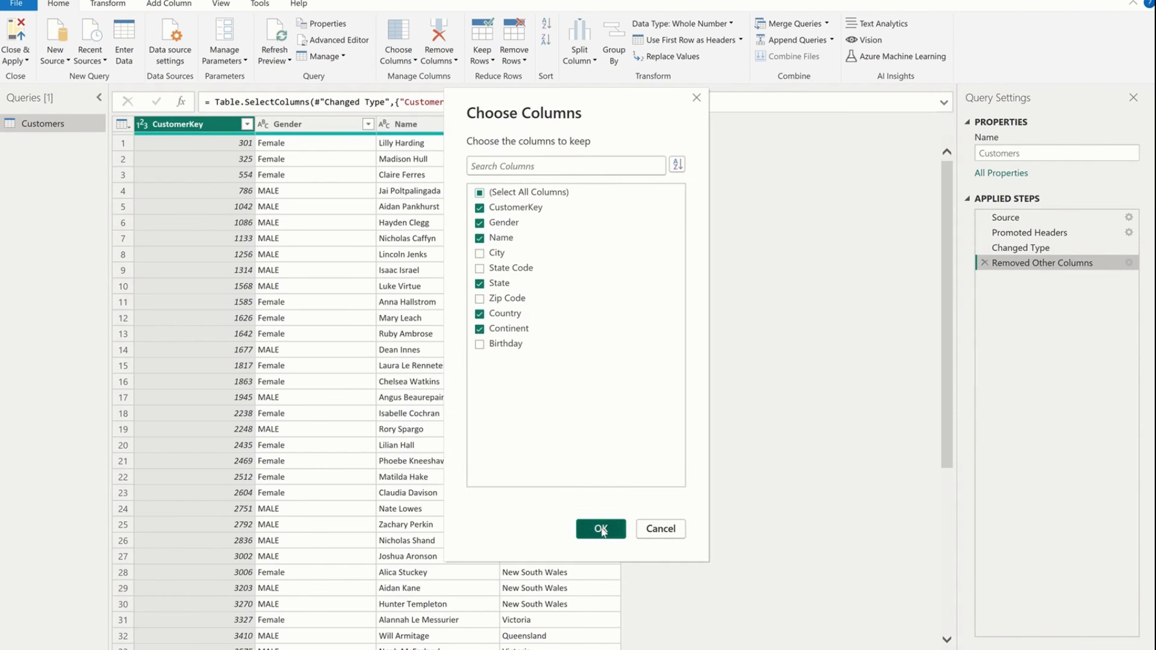
click(599, 528)
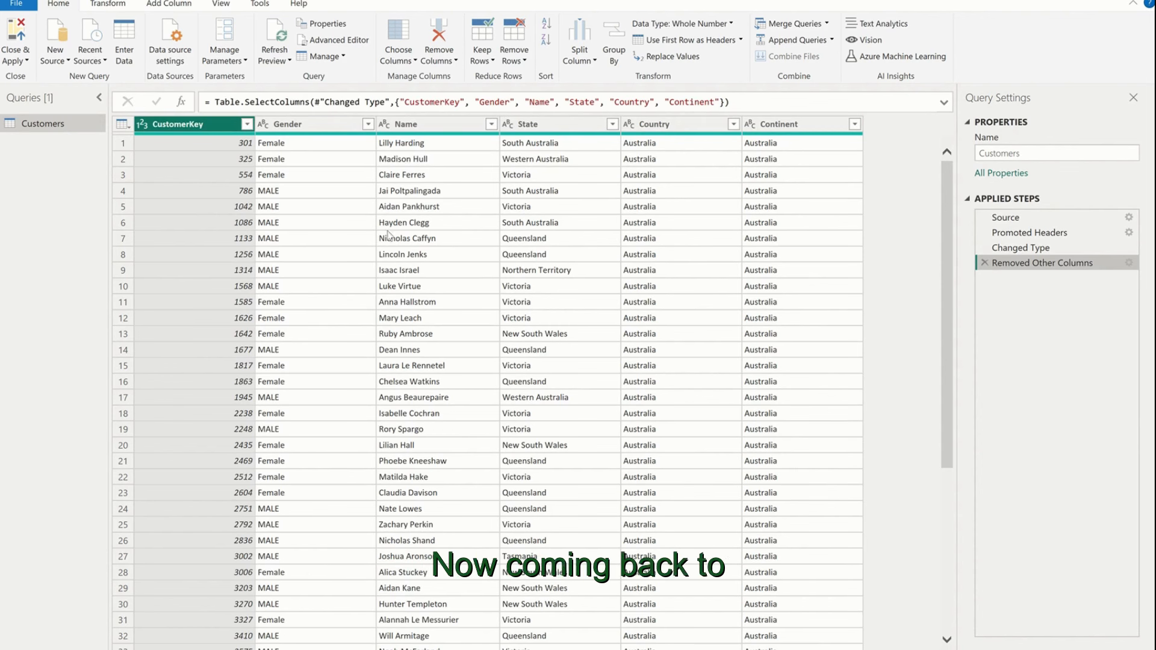
- Locate the State column in the Customers table using Go to Column
click(397, 59)
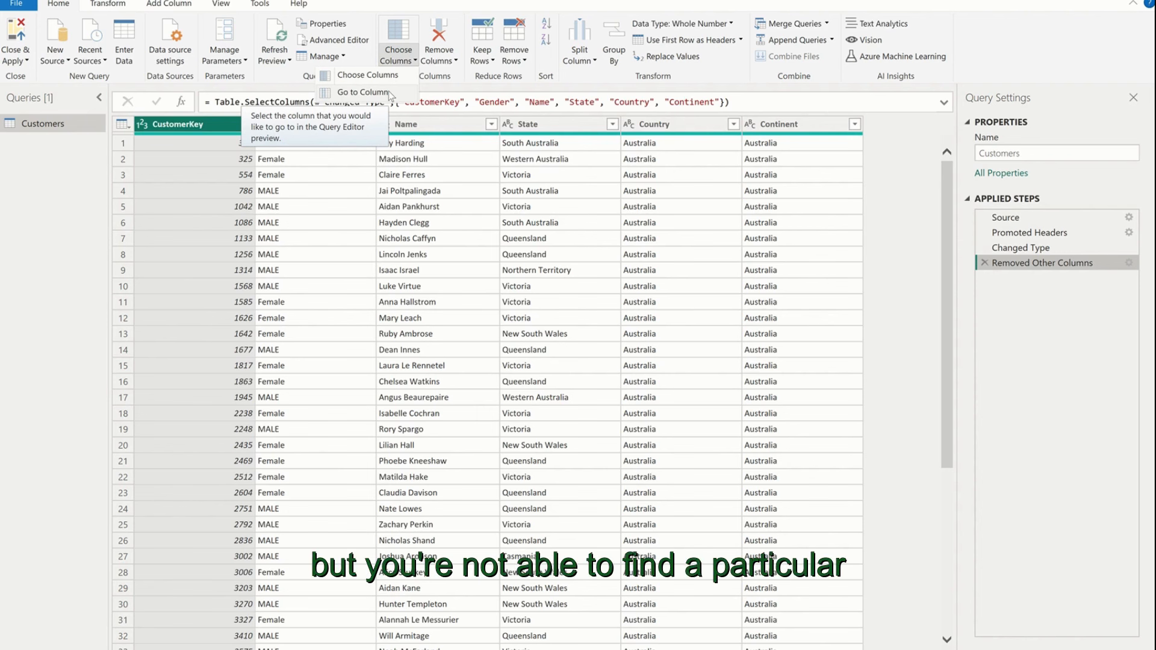
click(389, 91)
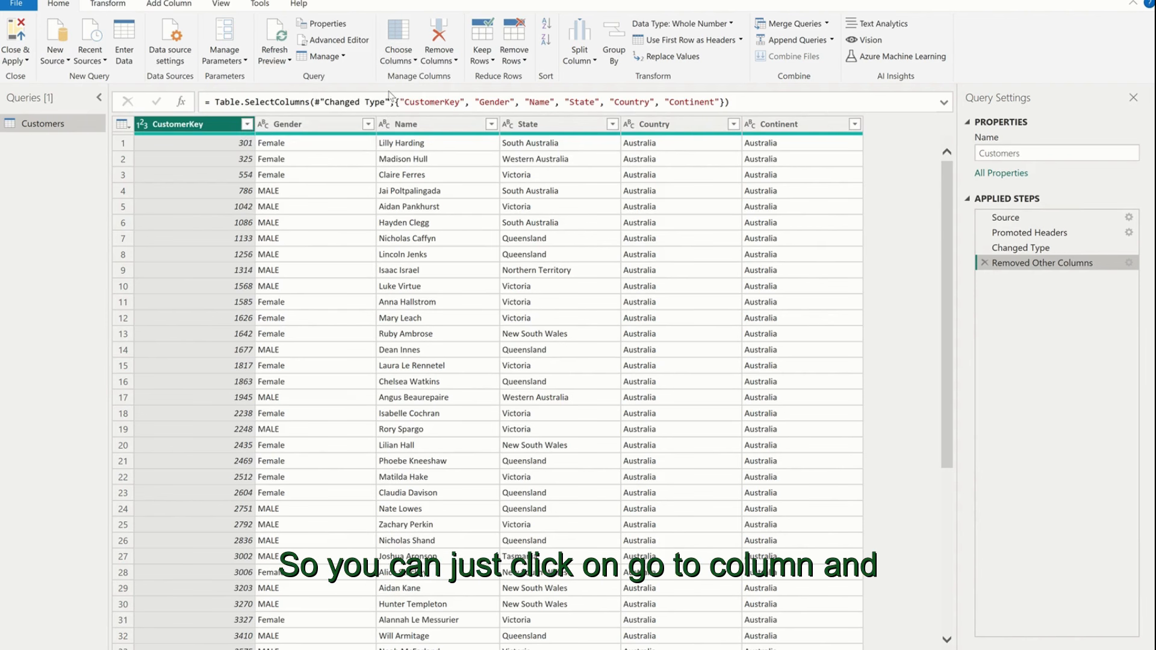
click(529, 203)
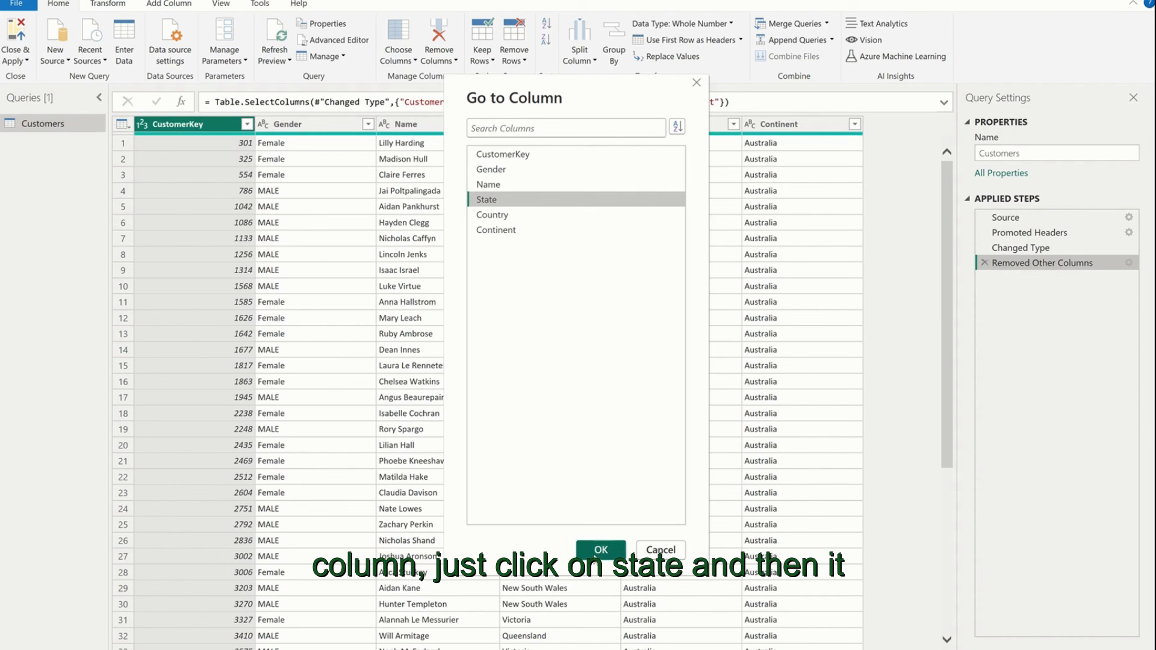
click(599, 550)
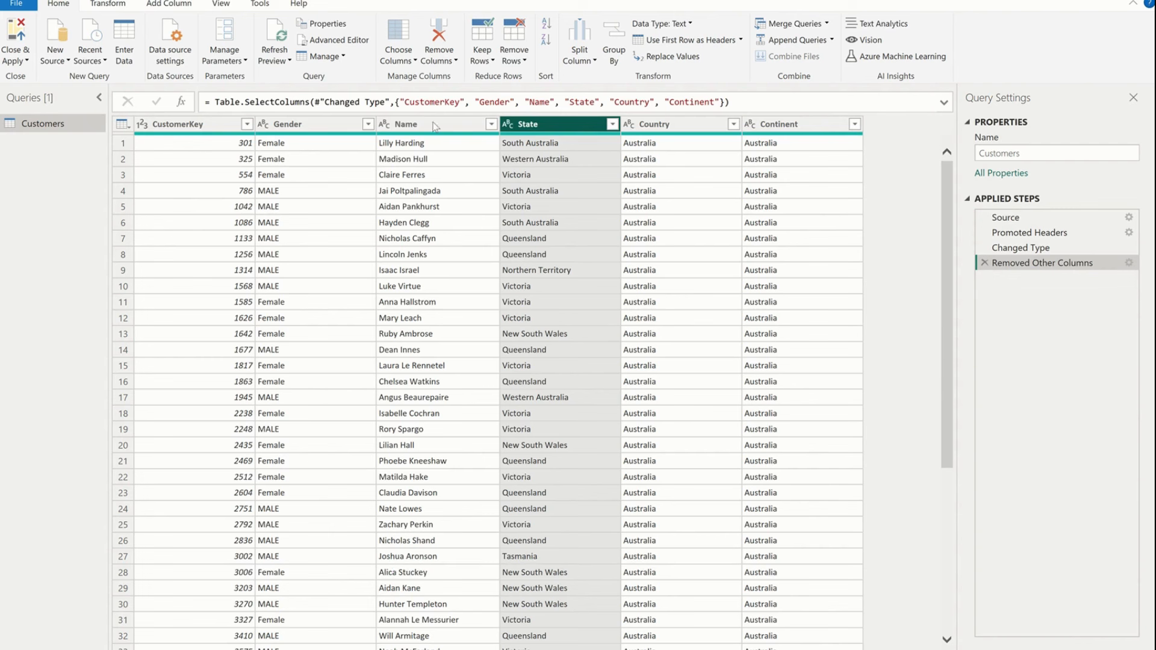
- Remove the Country and Continent columns together with Remove Columns, and delete the resulting Removed Columns applied step
click(410, 60)
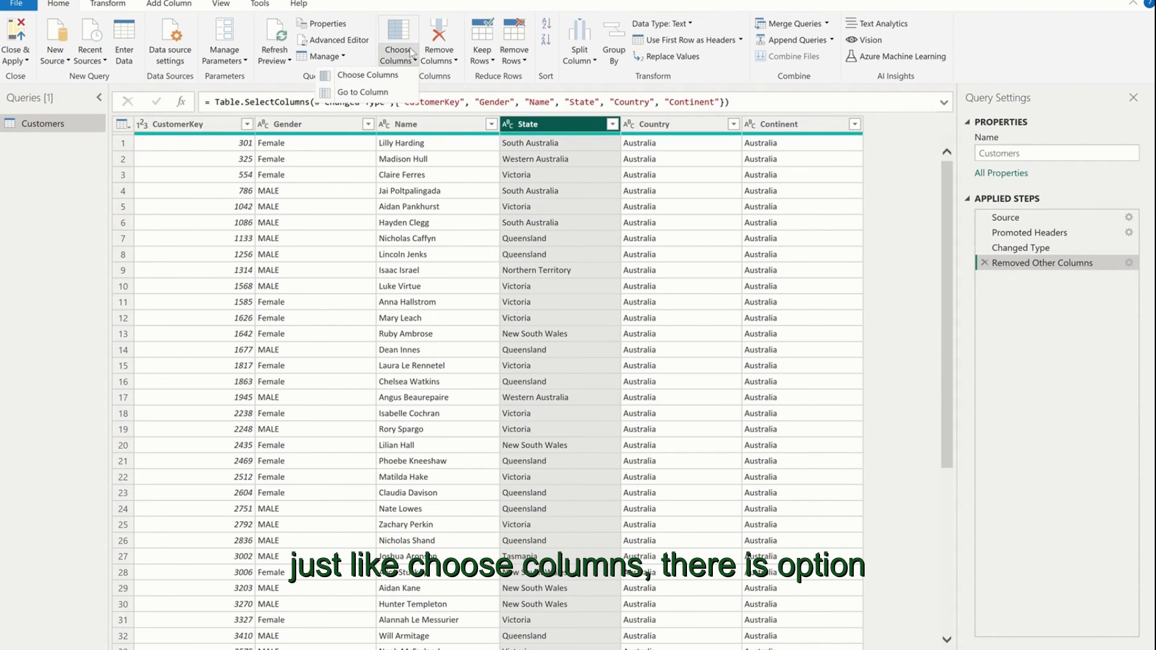
click(435, 61)
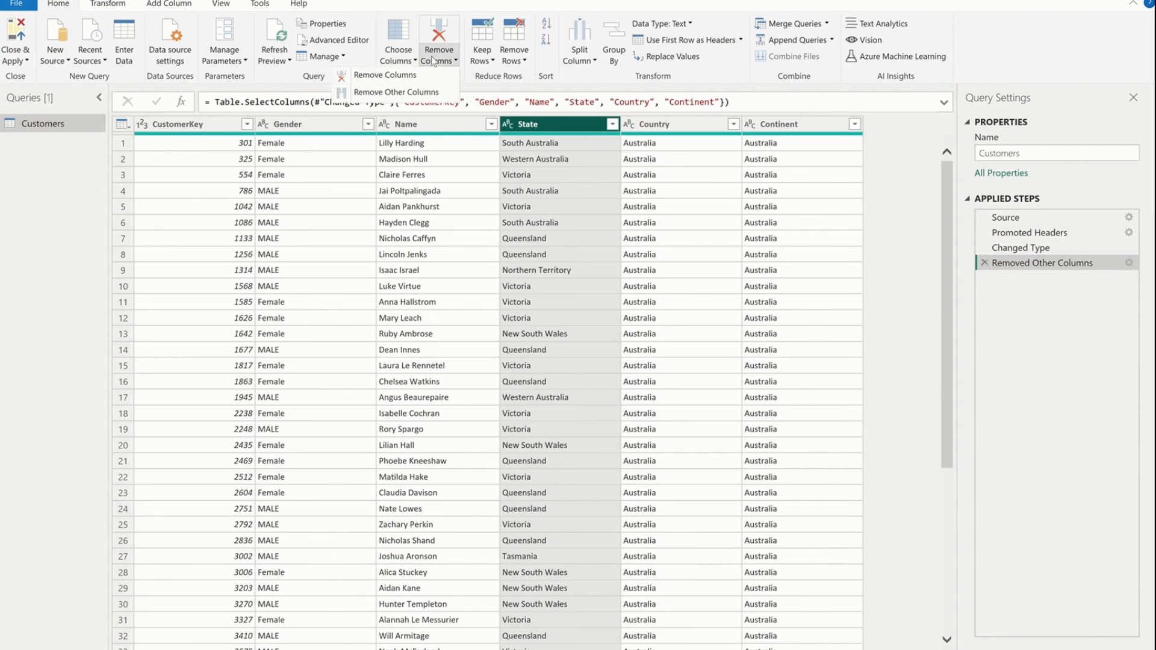
click(534, 165)
click(670, 122)
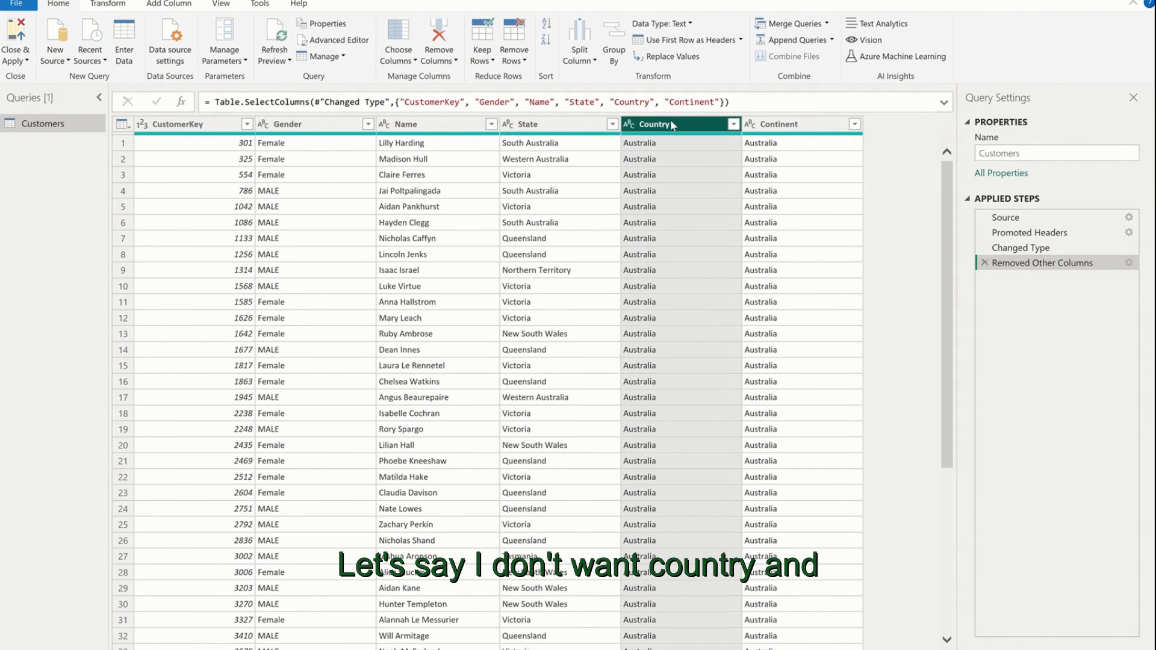
shift+click(792, 128)
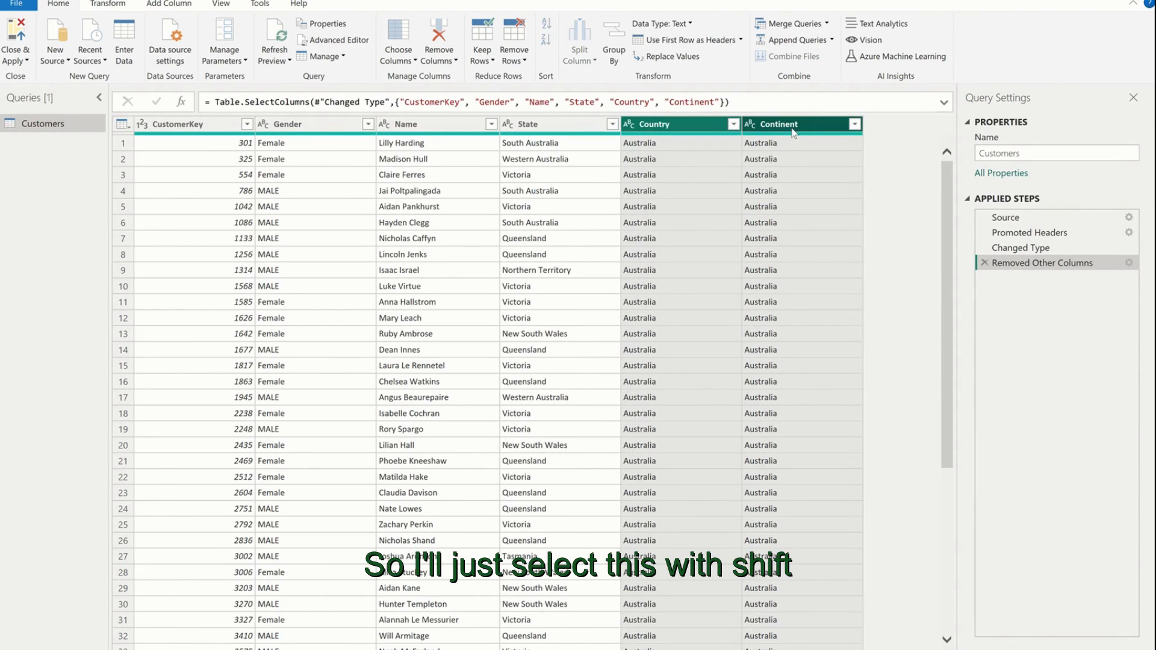
click(439, 59)
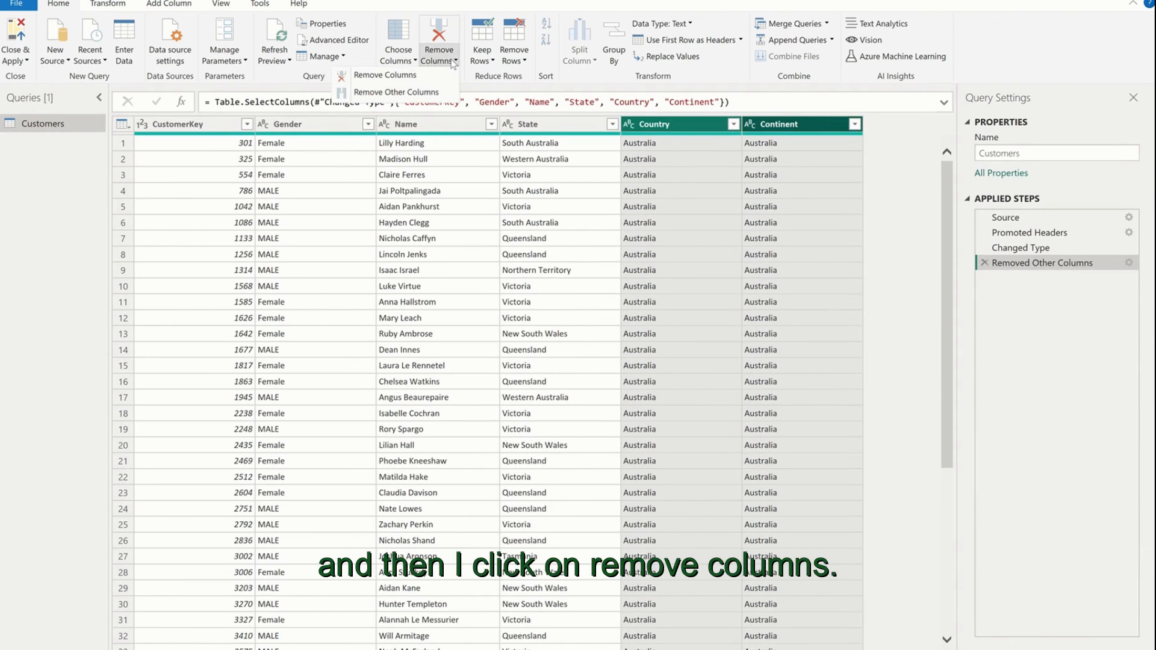
click(422, 77)
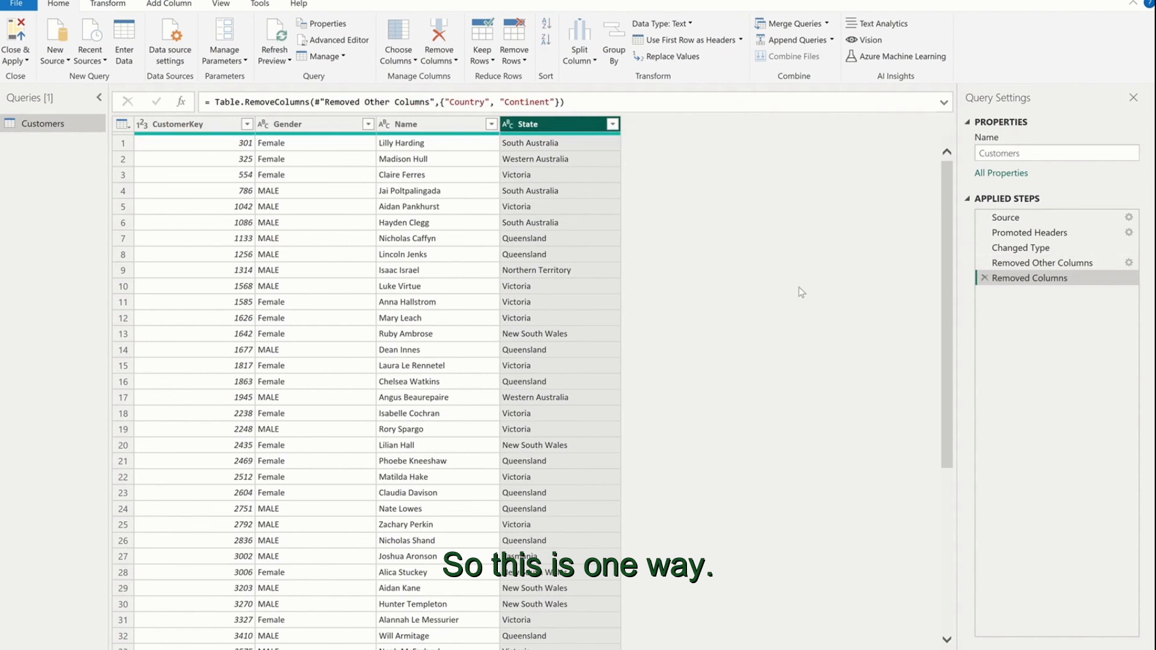
click(985, 278)
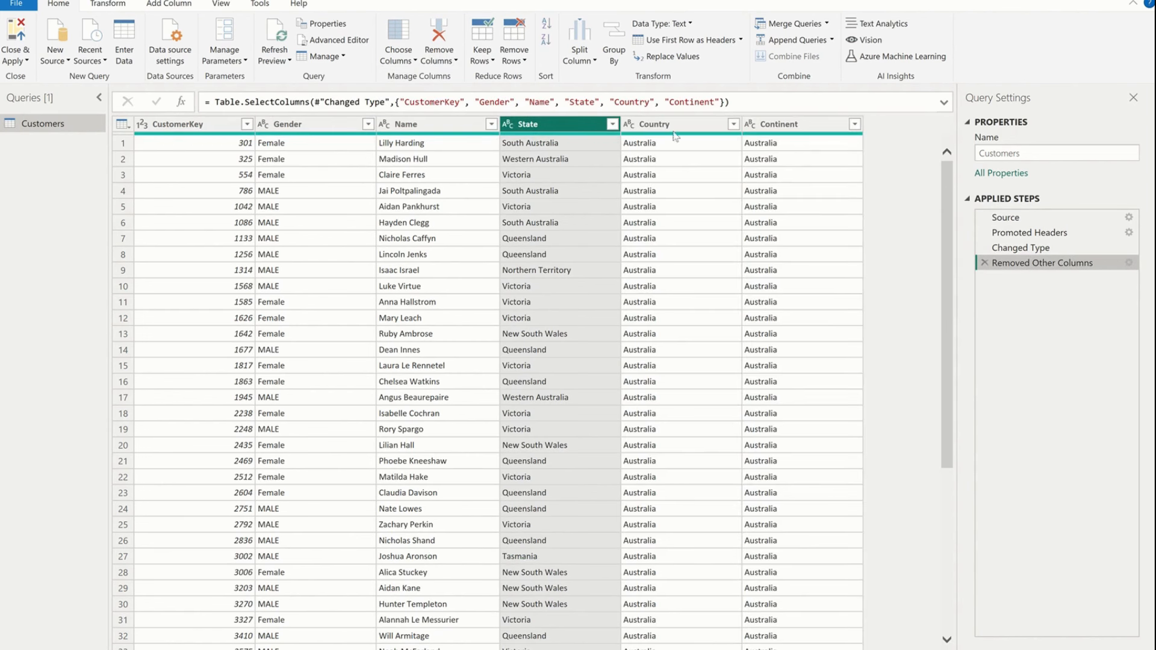
- Review the operations available for the Country and Continent columns together, and the options for choosing and removing columns
click(716, 126)
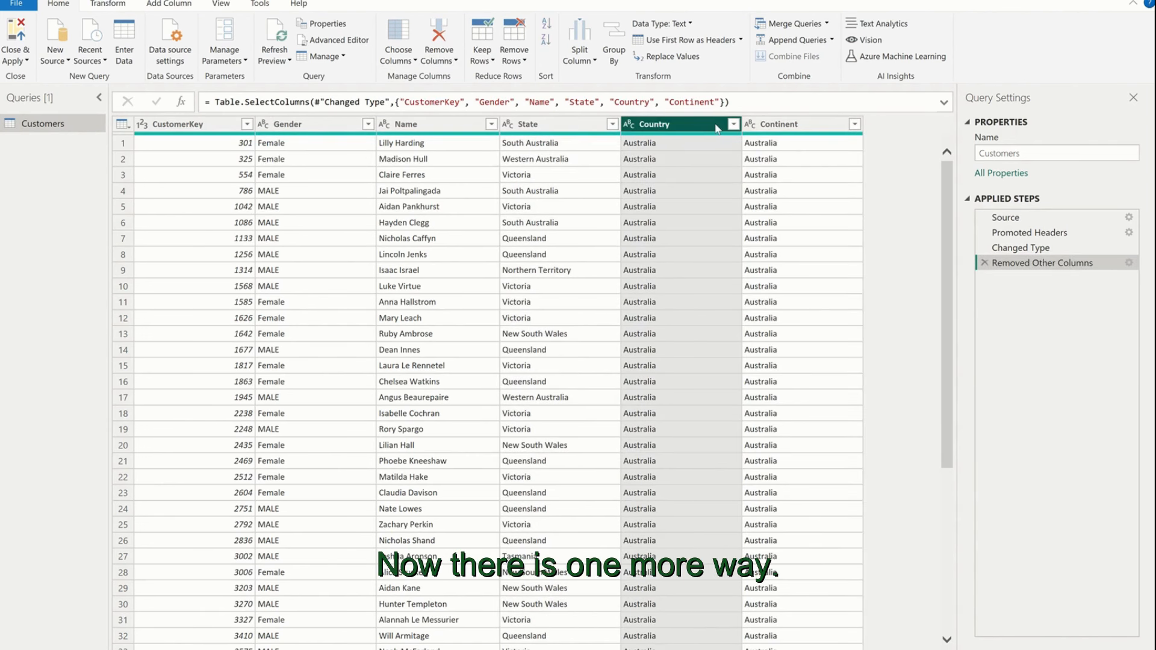
shift+click(781, 126)
right_click(780, 127)
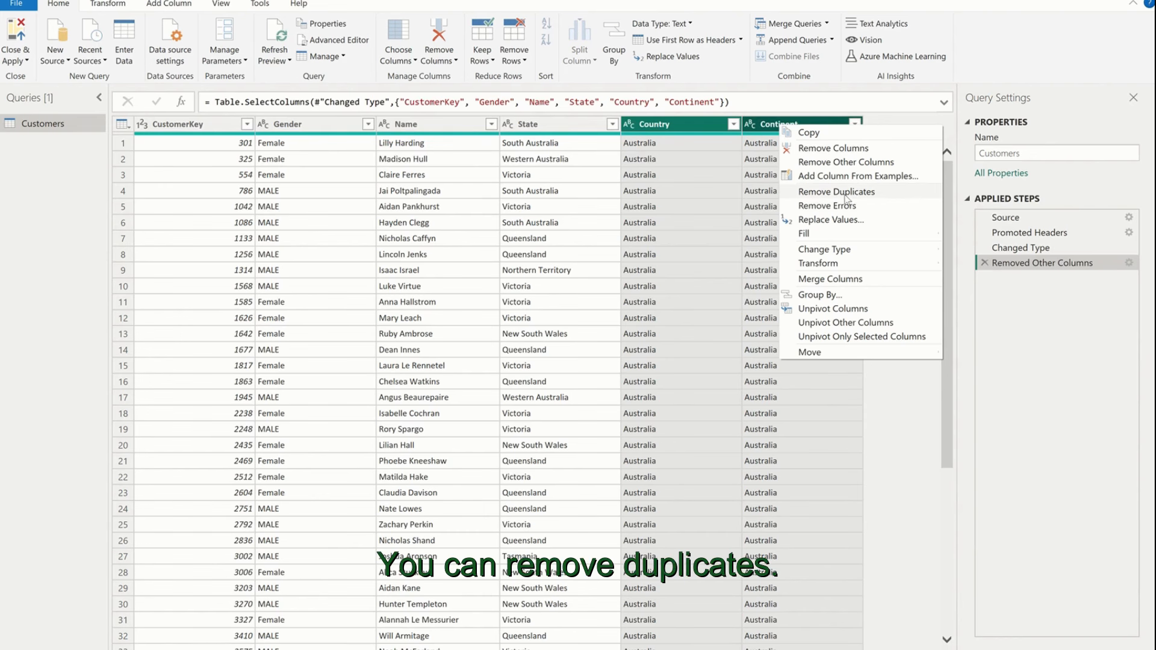
click(644, 162)
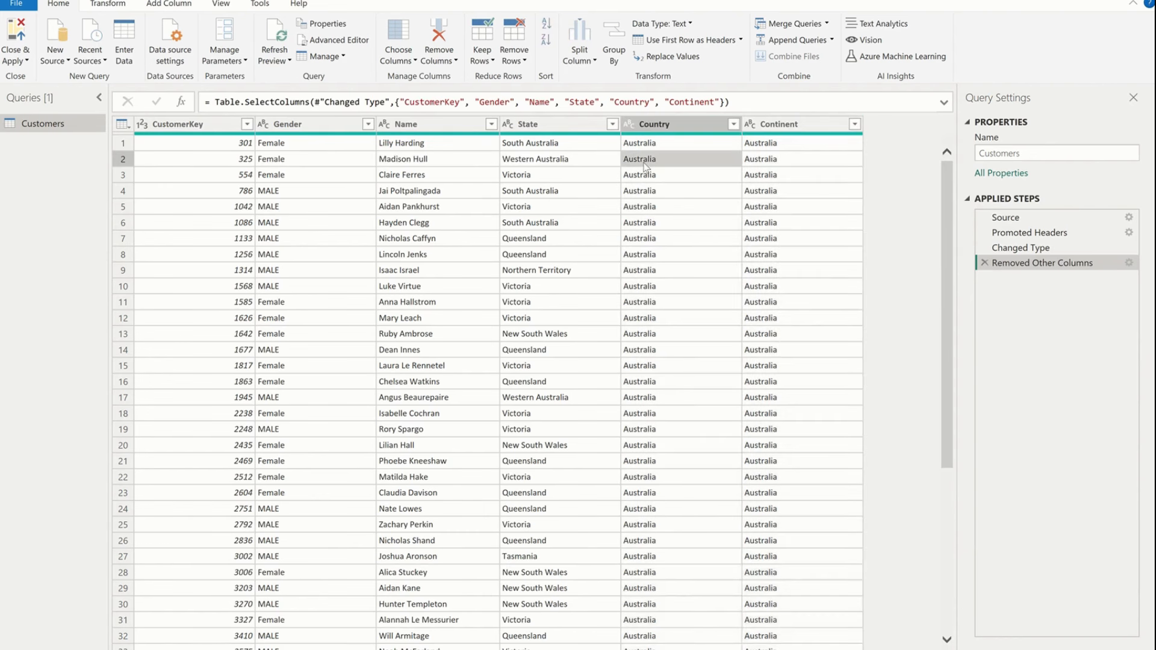
click(397, 60)
click(428, 60)
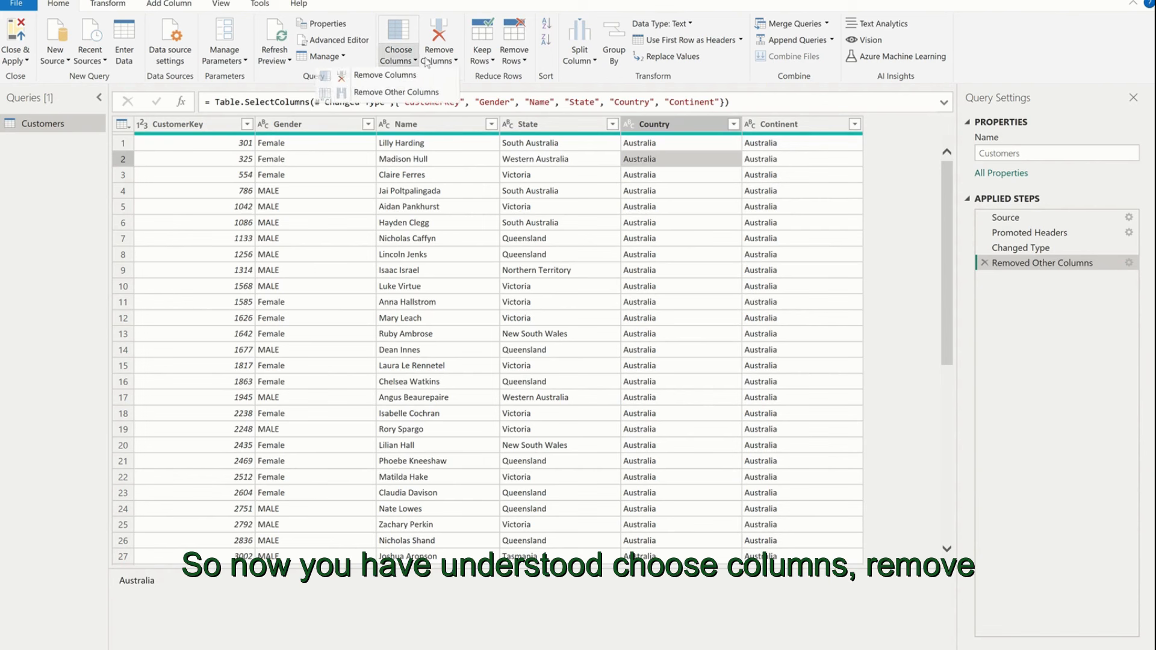
- Set up Remove Top Rows for 5 rows in the Customers table, and cancel it
click(488, 60)
click(514, 61)
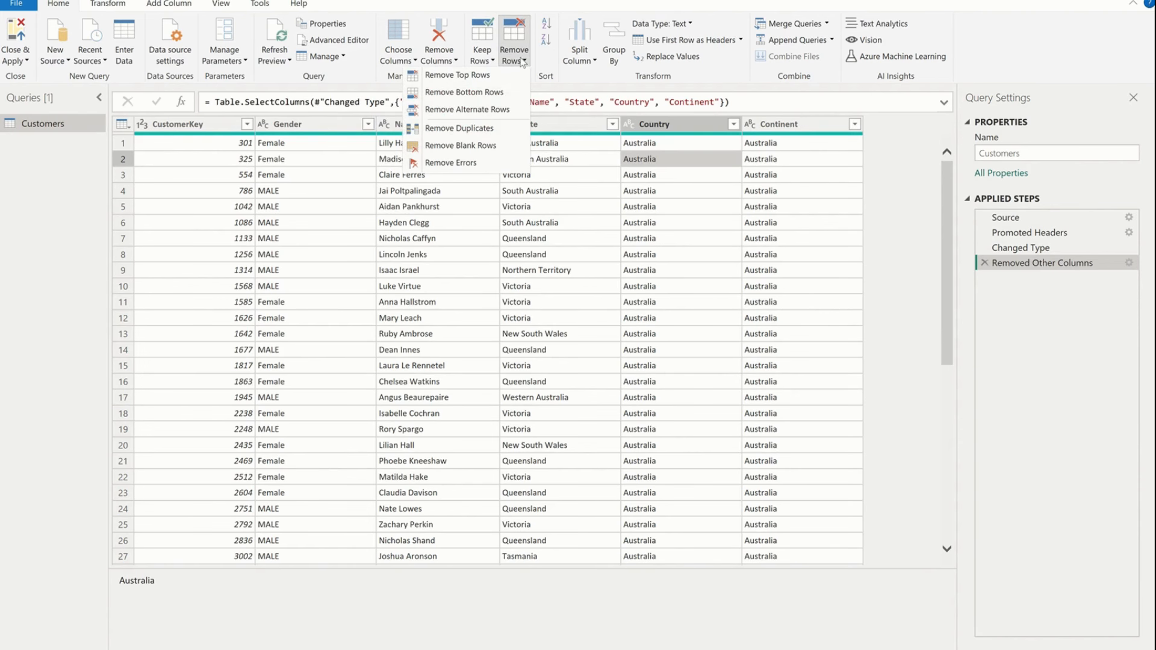
click(492, 72)
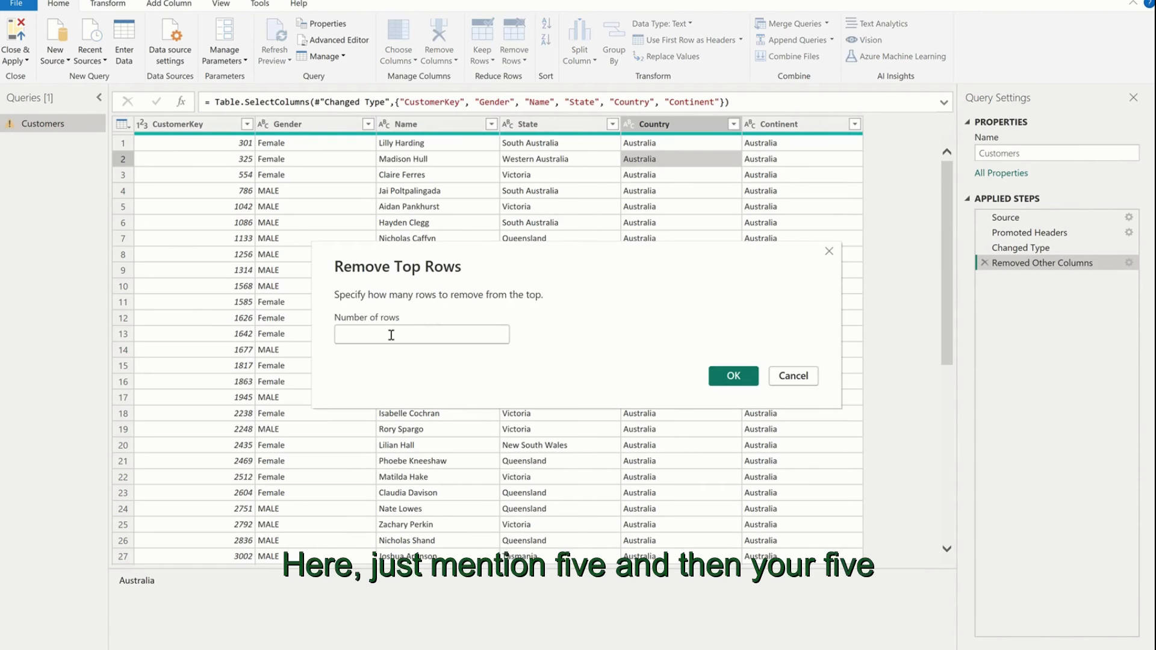
text(5)
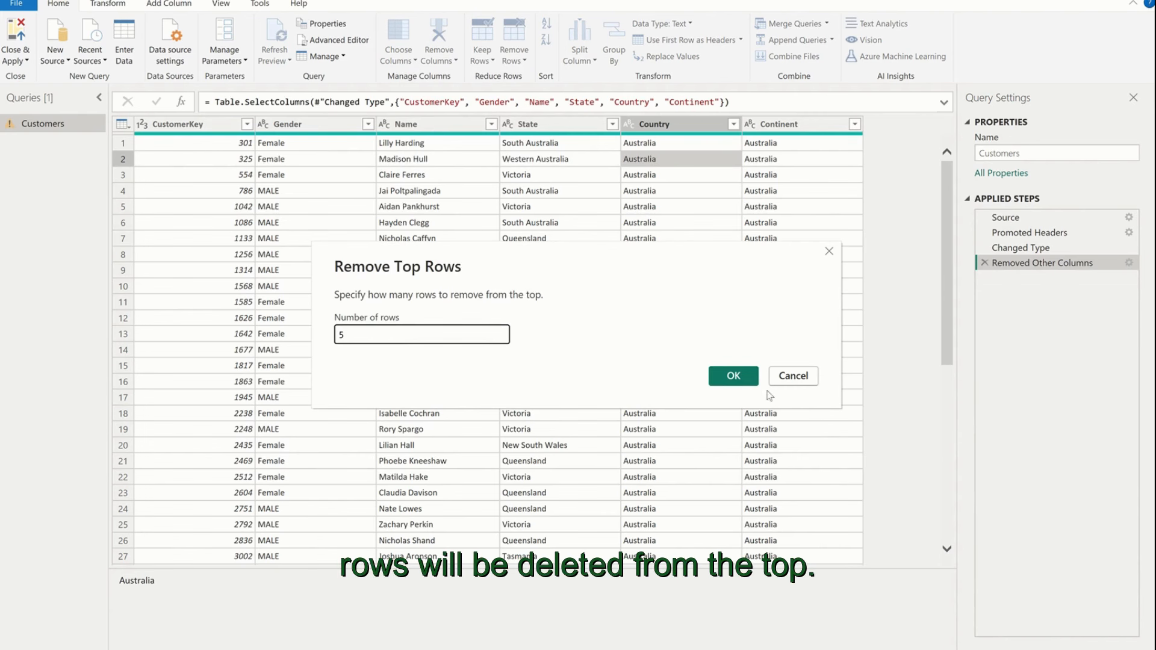
click(789, 378)
- Keep only the rows with errors in the Country column, and delete the resulting Kept Errors applied step
click(514, 53)
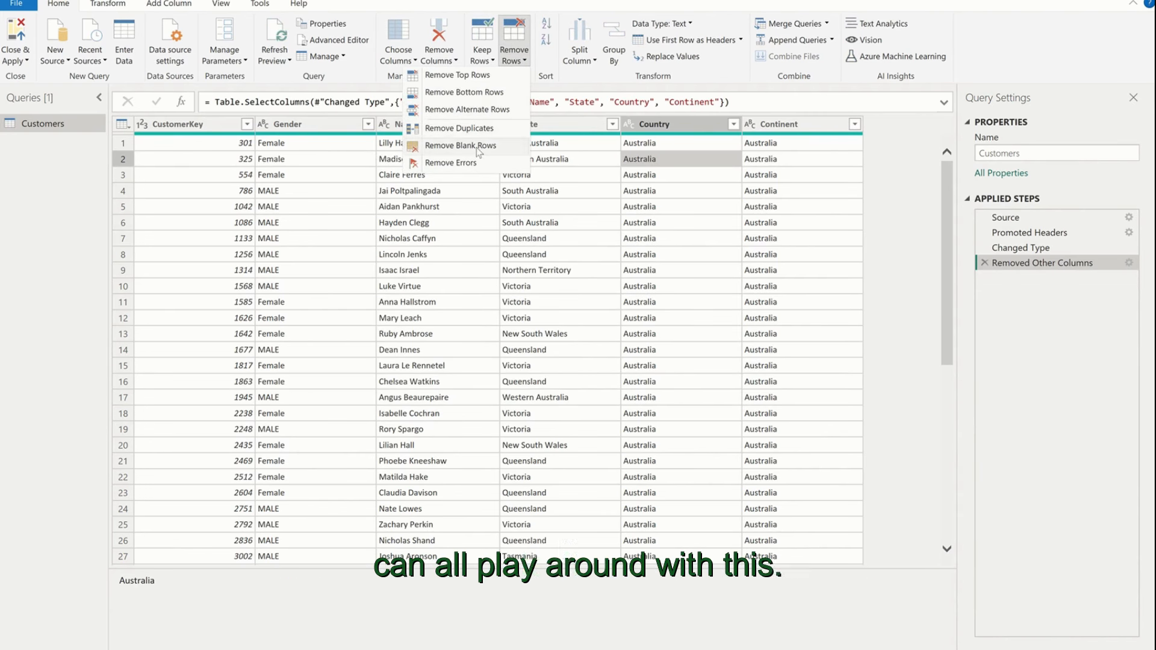
click(484, 61)
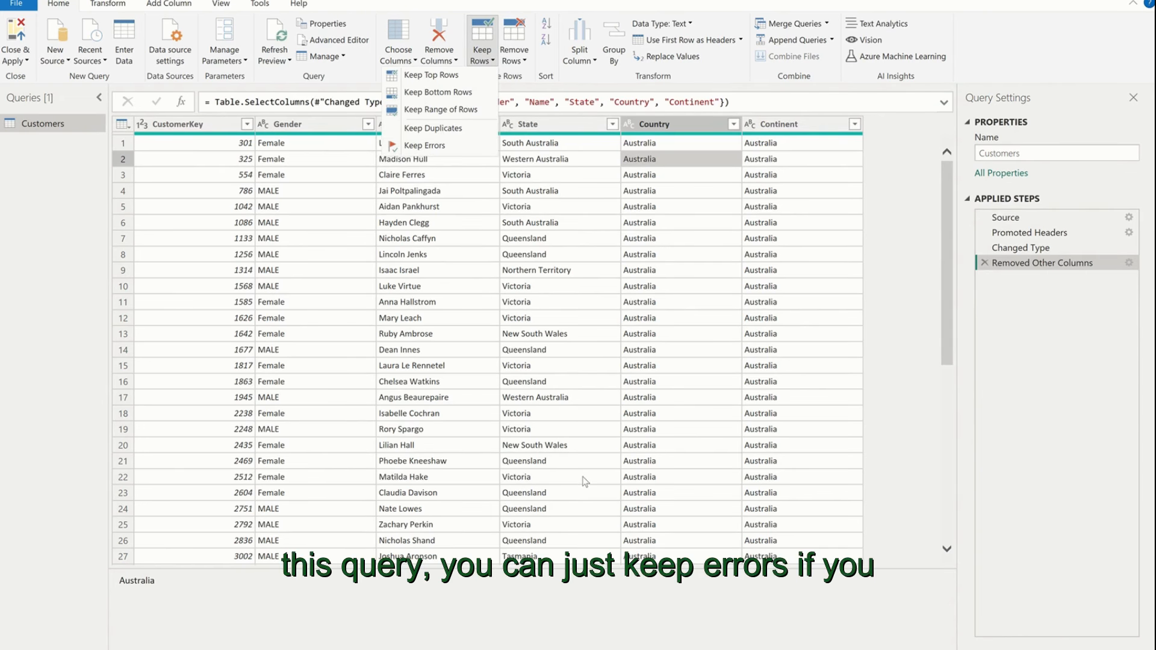
click(442, 150)
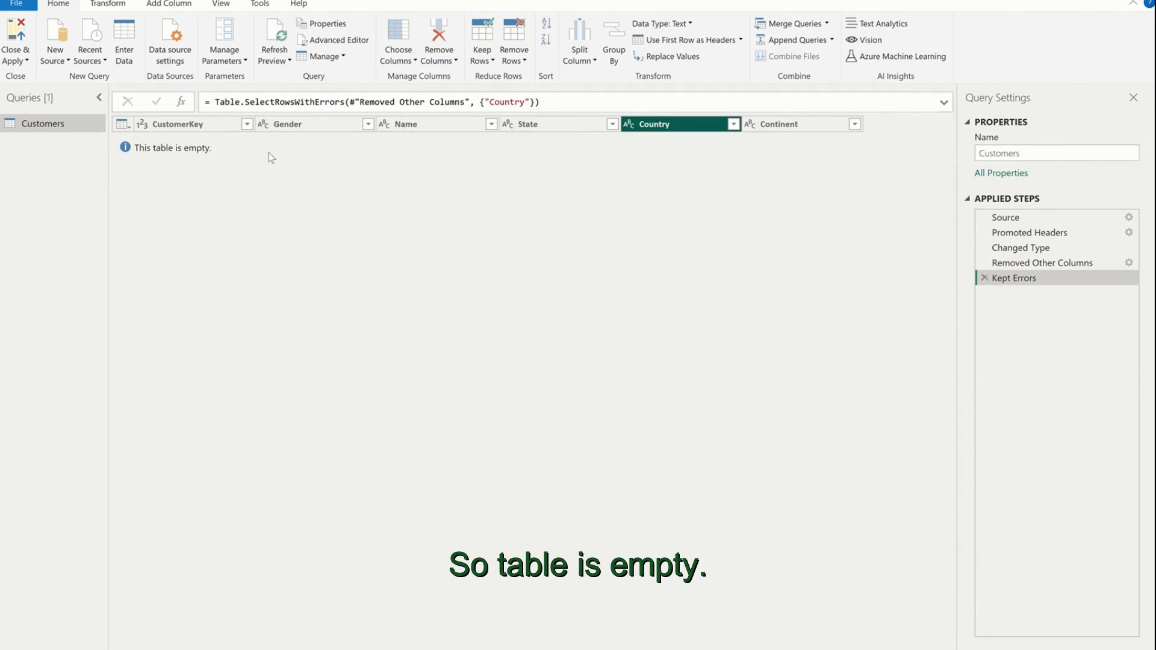
click(984, 278)
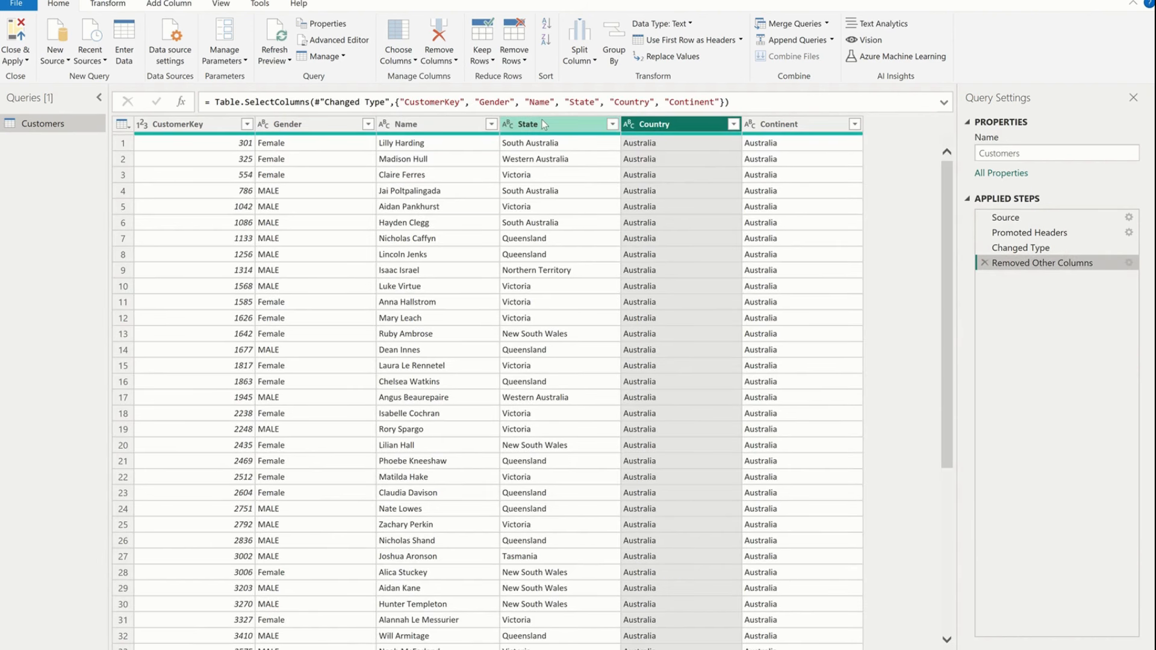
- Split the Name column by the Space delimiter at the left-most delimiter
click(576, 37)
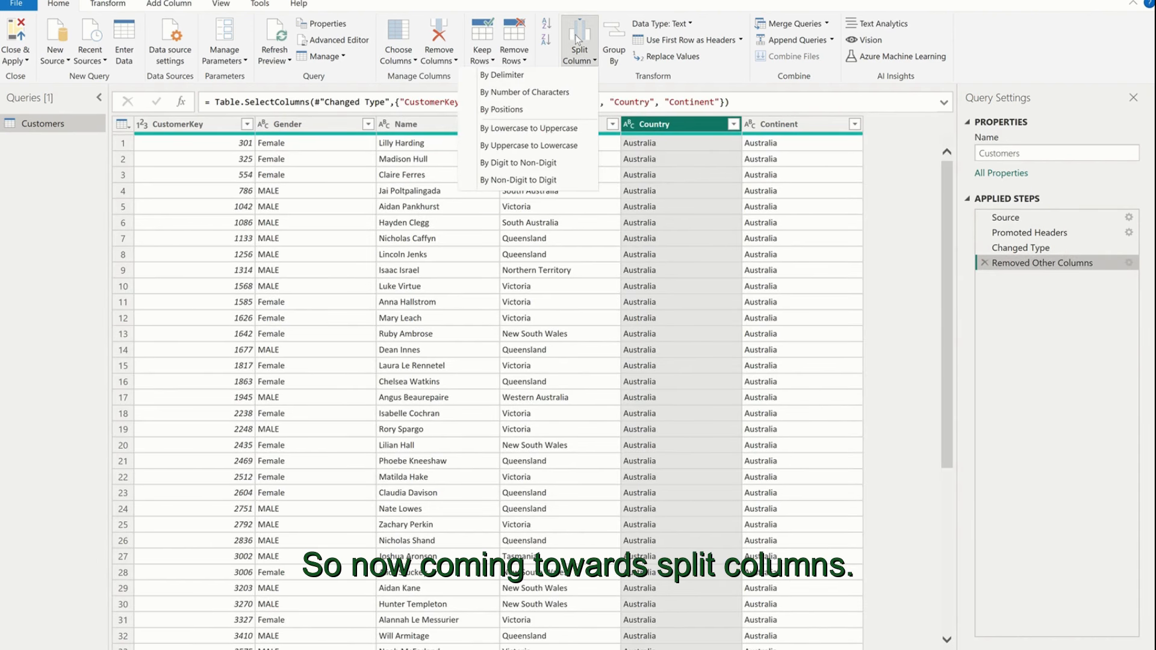
click(305, 322)
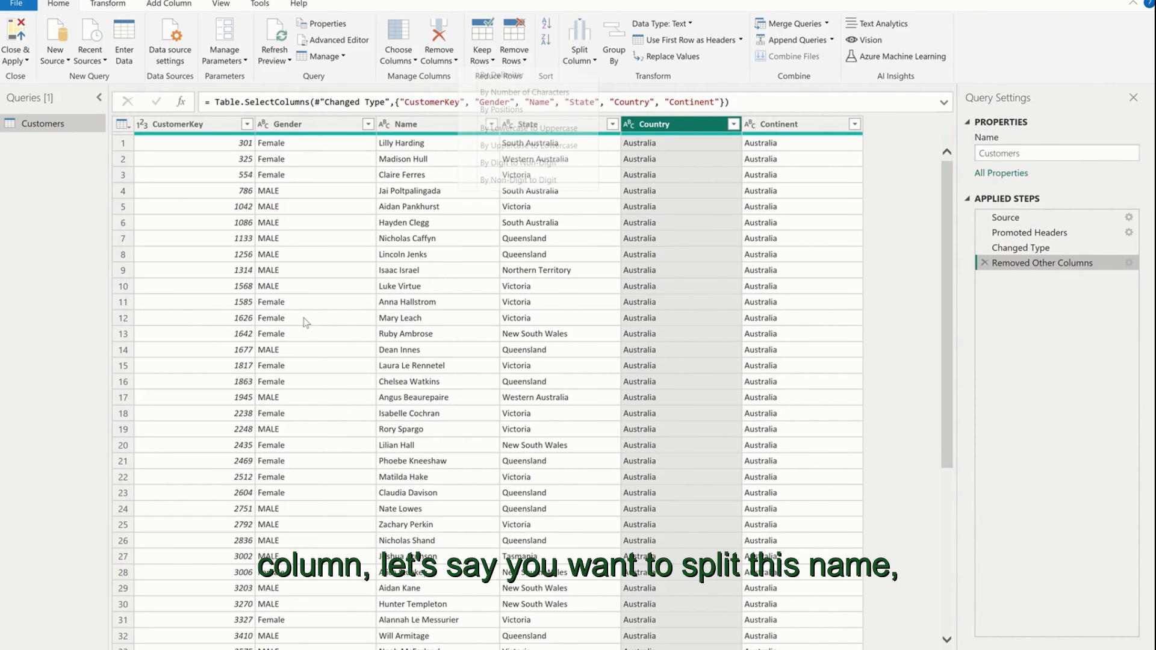
click(425, 127)
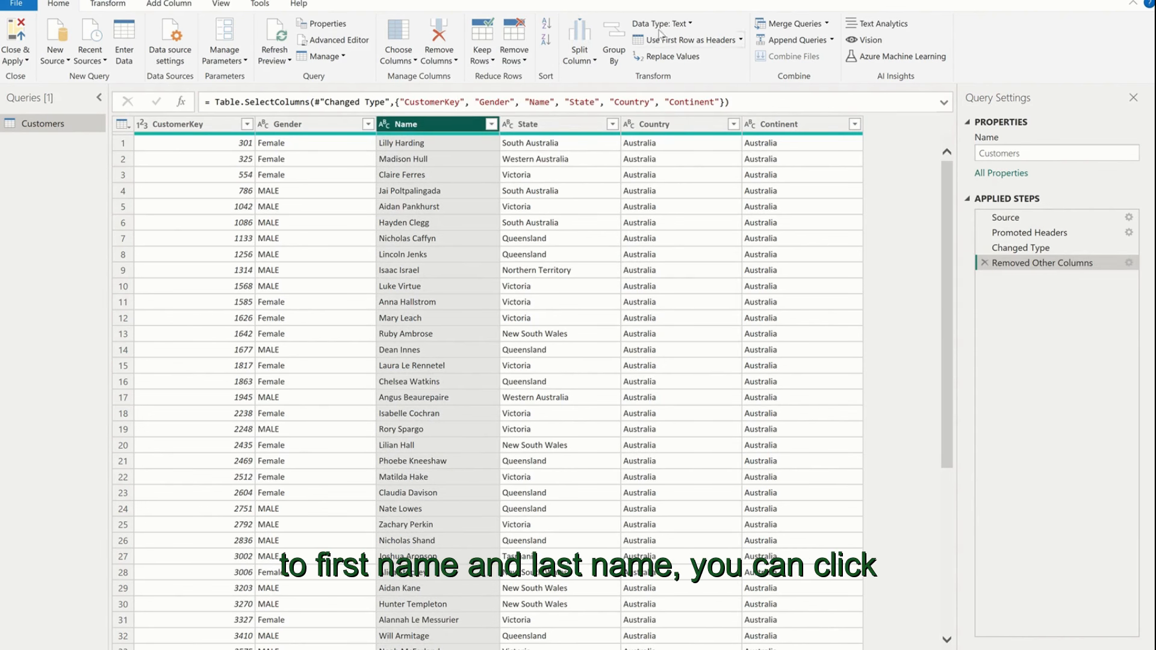
click(579, 55)
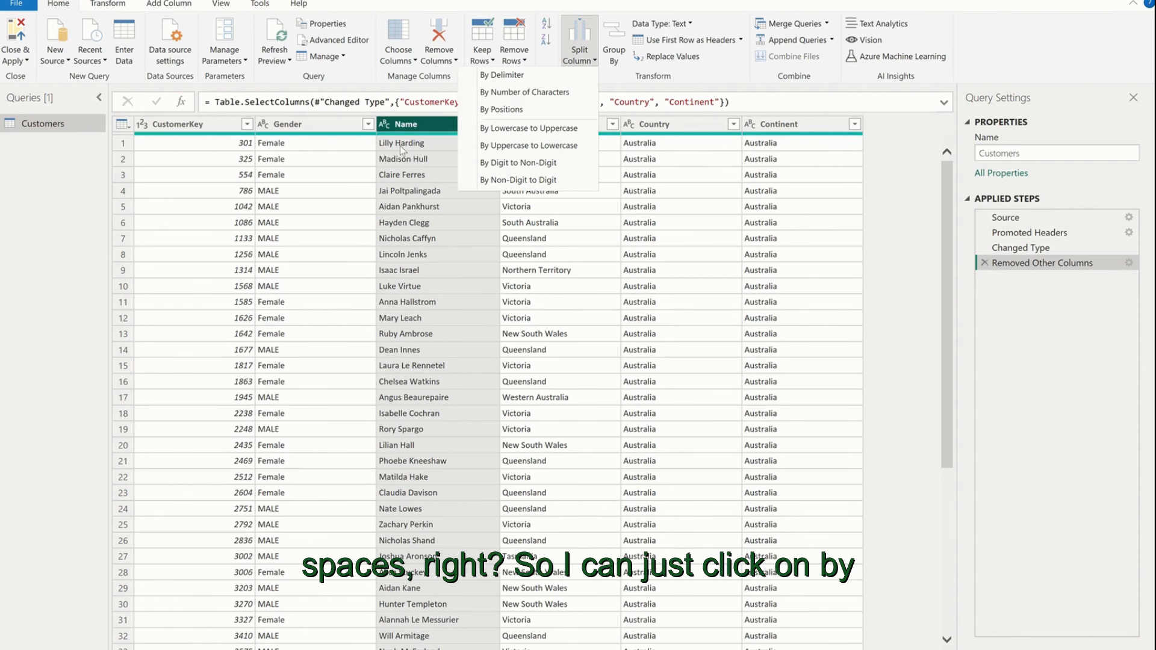
click(519, 78)
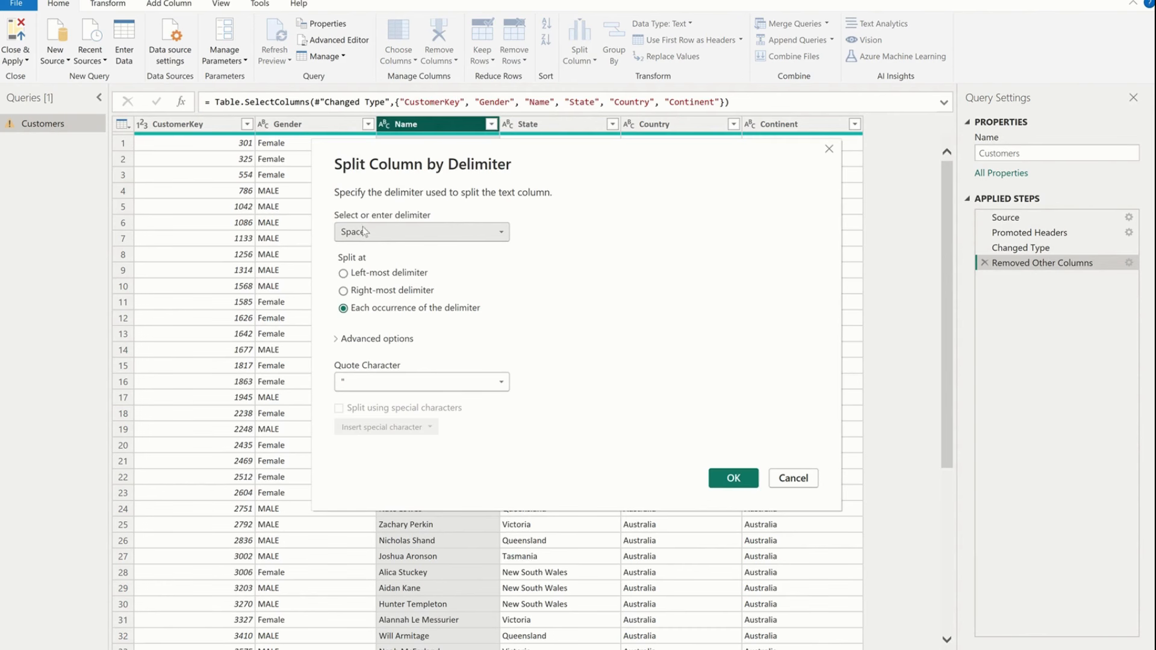
click(388, 272)
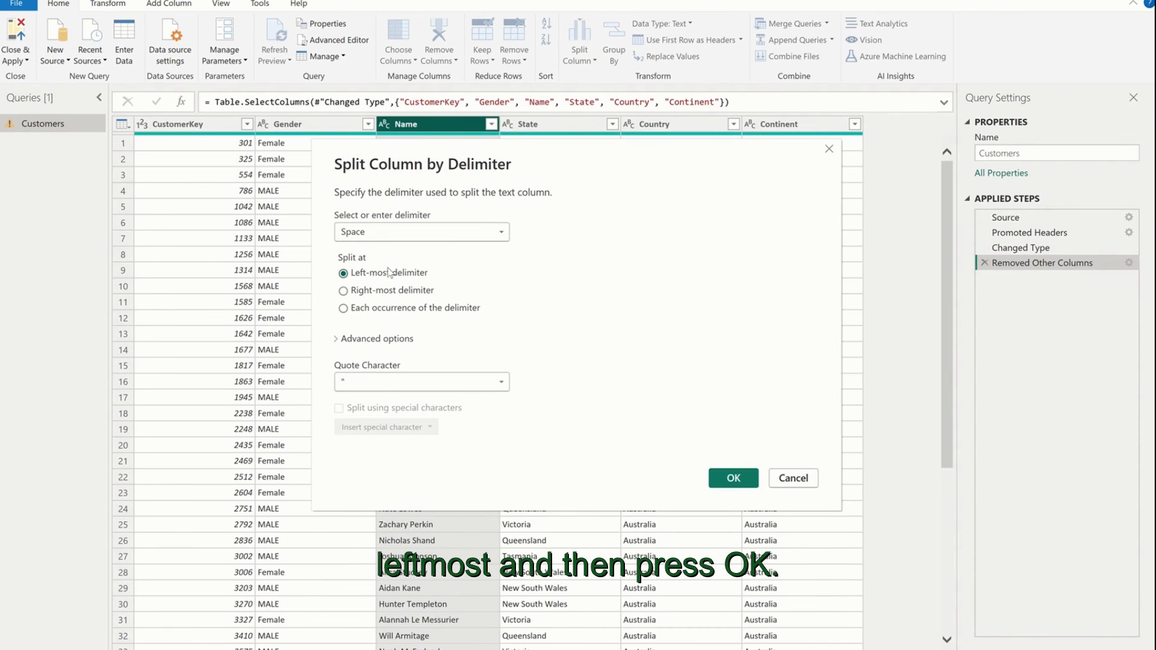
click(733, 478)
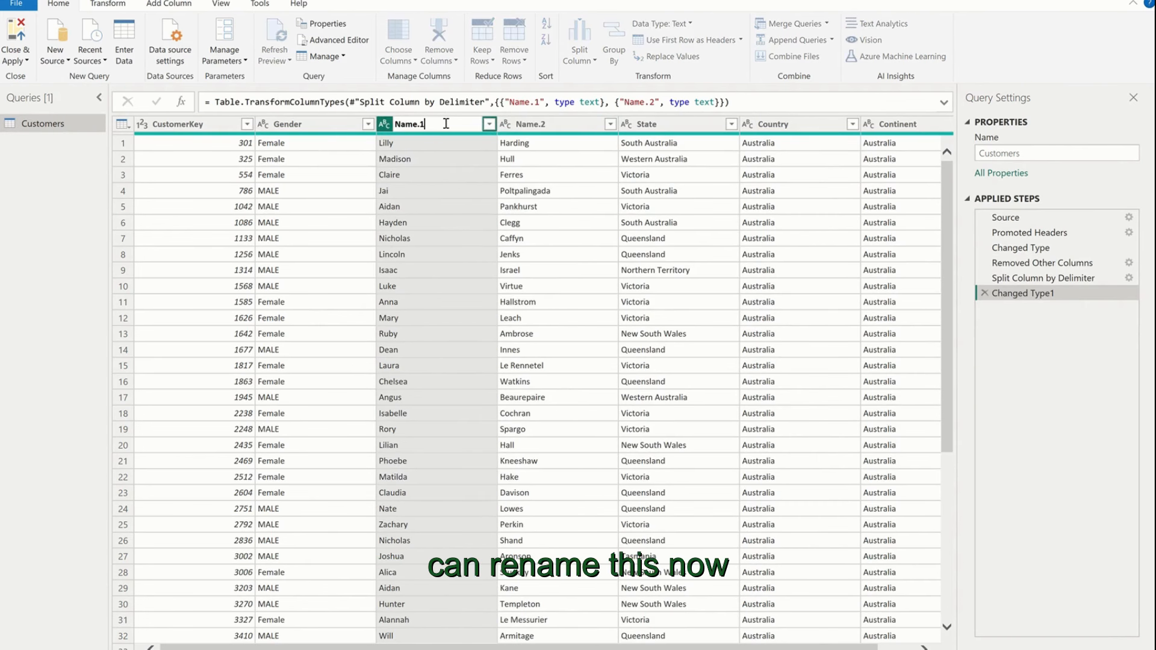
- Rename the Name.1 column as First Name
double_click(446, 123)
text(First N)
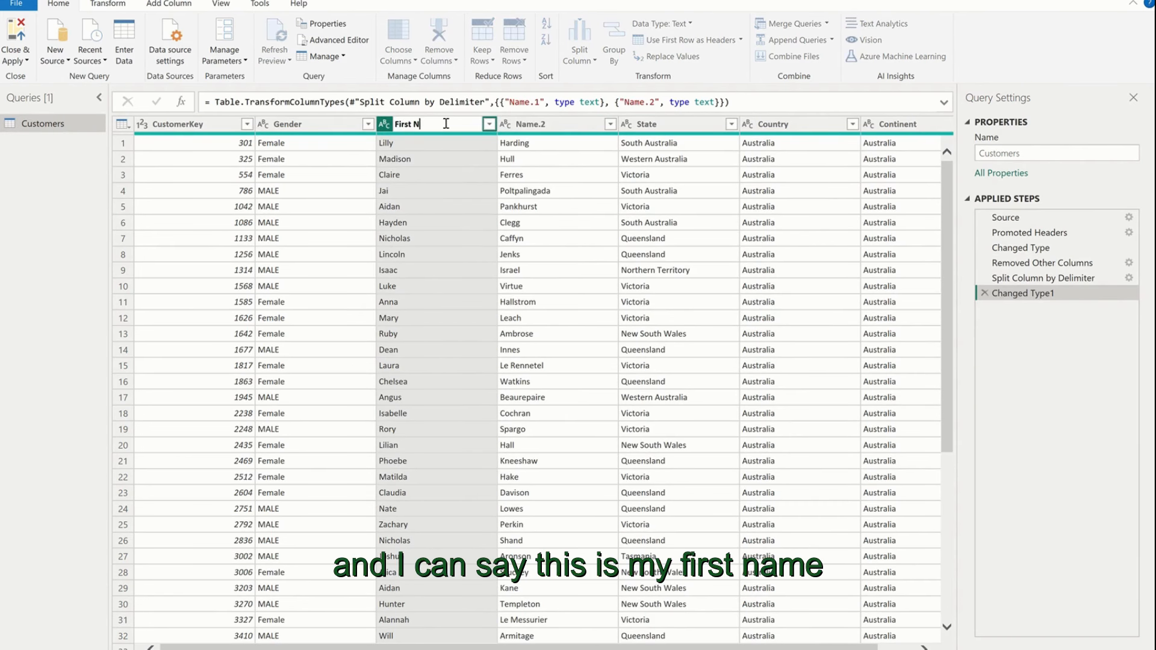
text(ame)
key(Return)
- Rename the Name.2 column as Last Name
double_click(527, 124)
text(Second)
key(BackSpace)
key(BackSpace)
key(BackSpace)
key(BackSpace)
key(BackSpace)
key(BackSpace)
text(Last Nam)
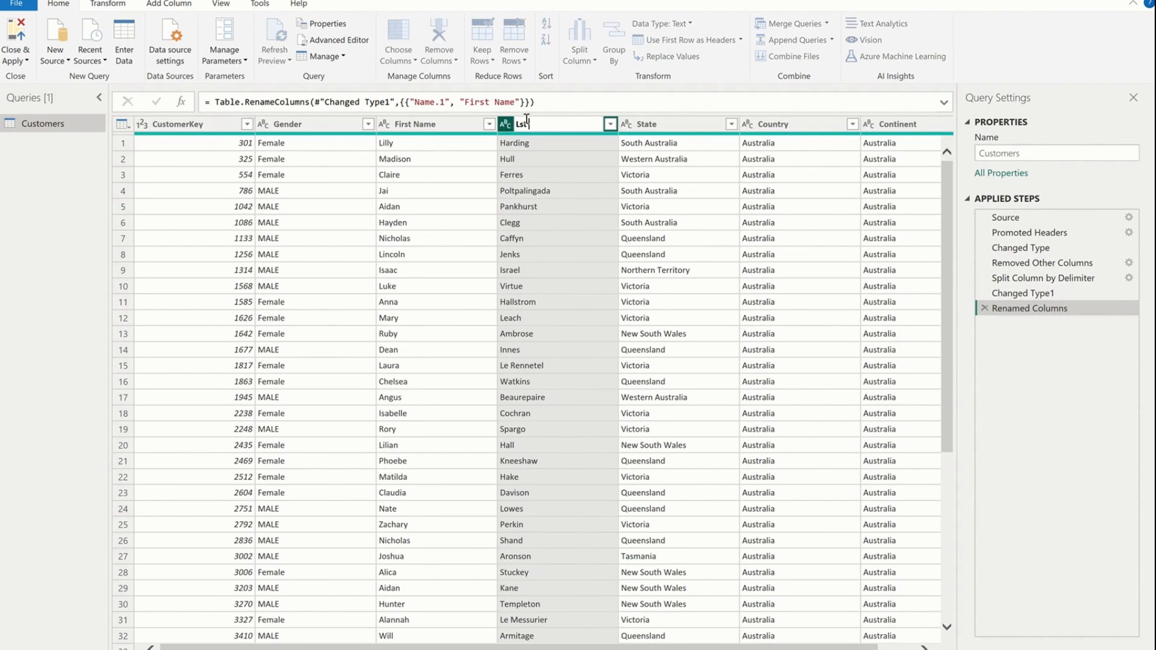
text(e)
key(Return)
double_click(431, 125)
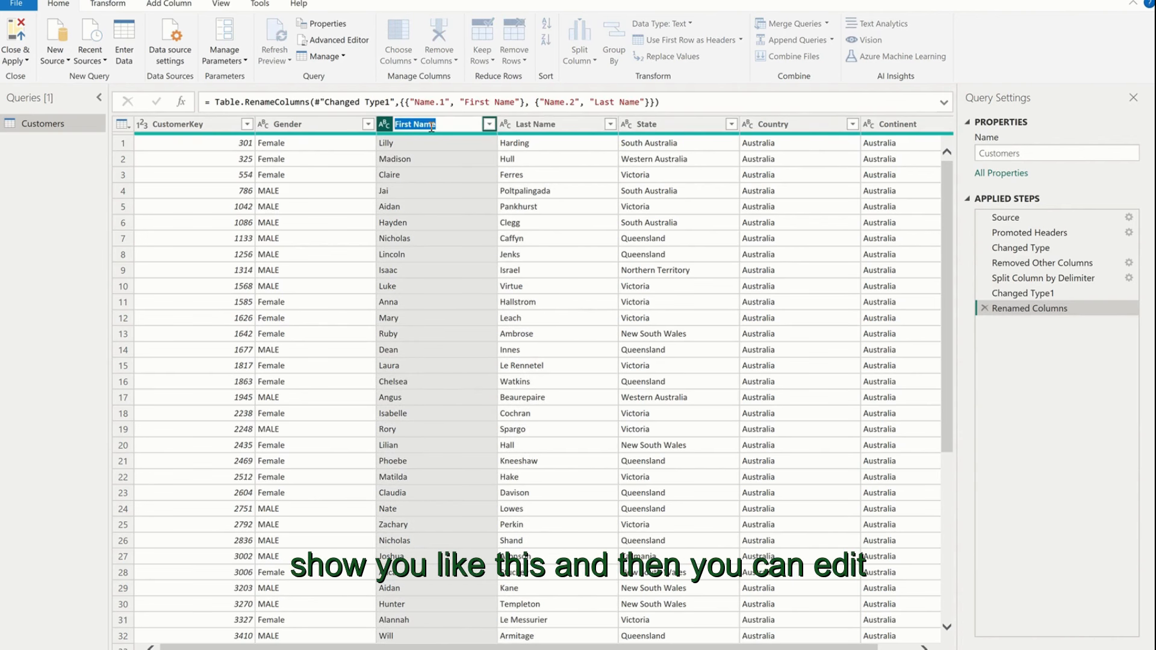
click(450, 176)
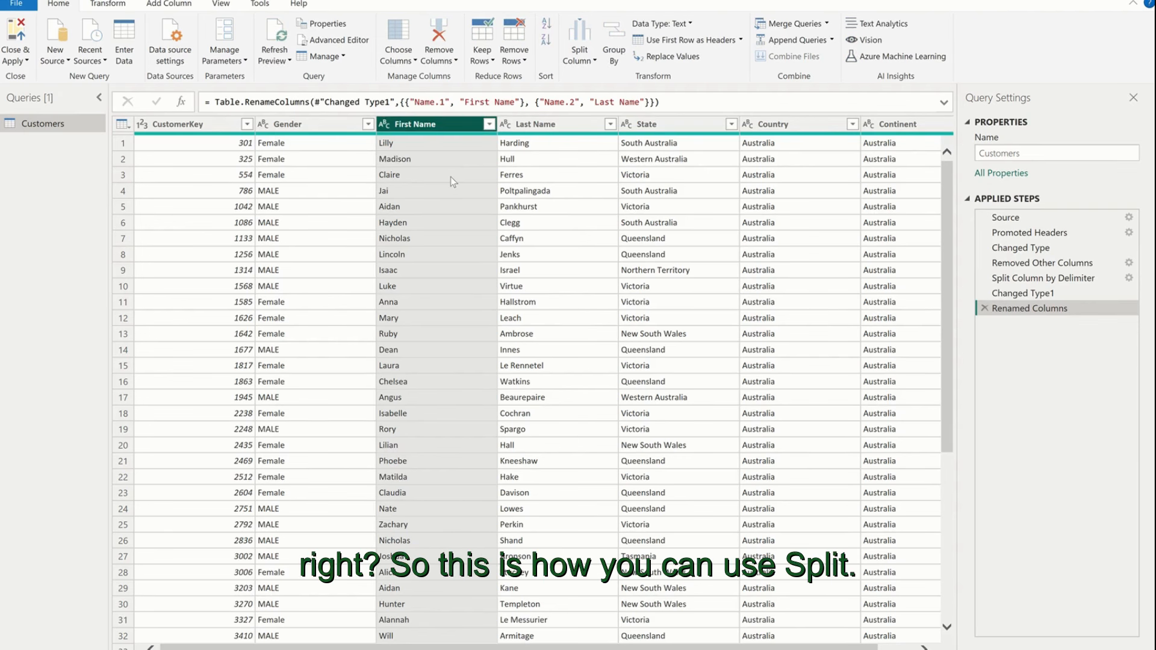
- Examine the delimiter settings and advanced options for splitting the State column, and cancel the split
click(684, 130)
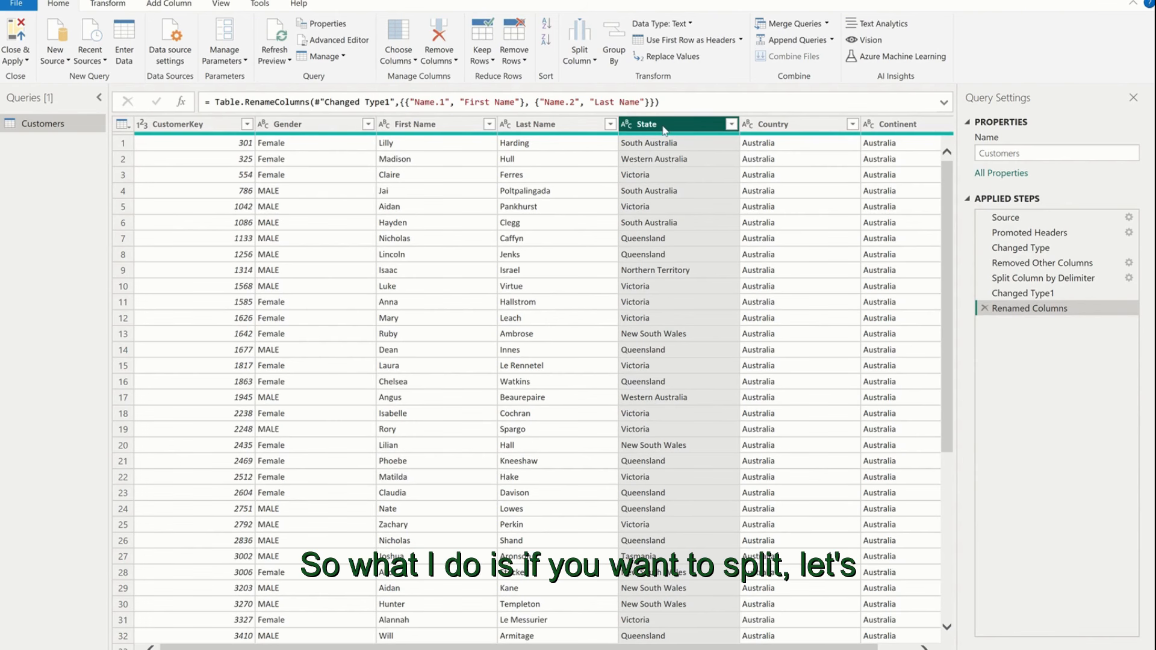
right_click(664, 130)
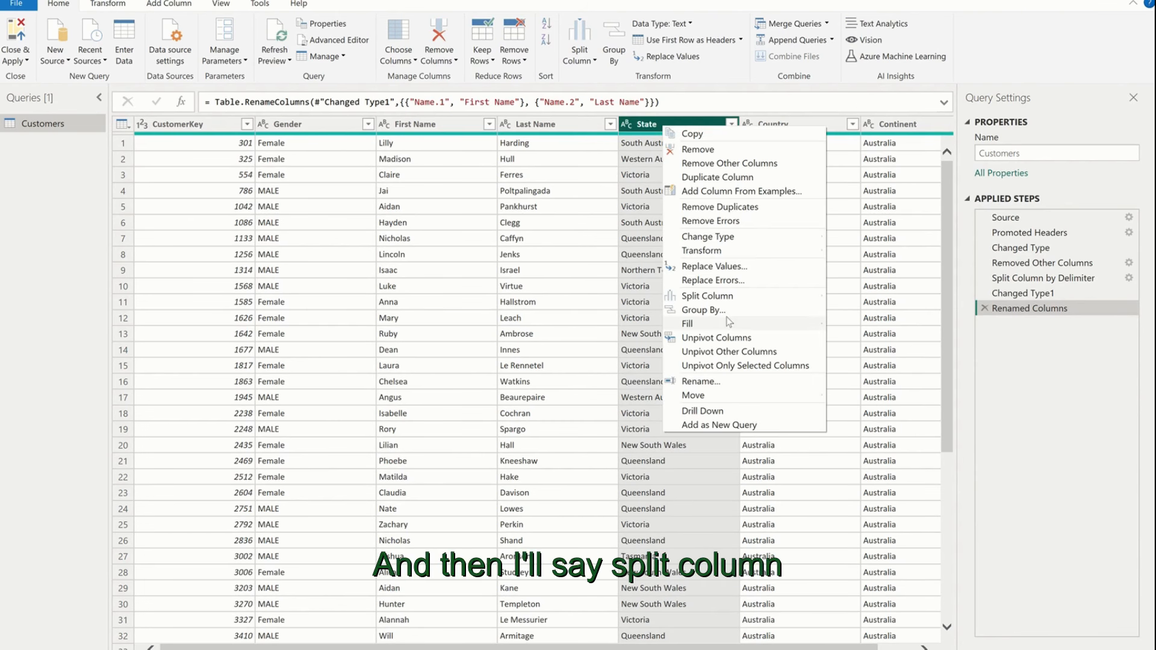
mouse_move(723, 296)
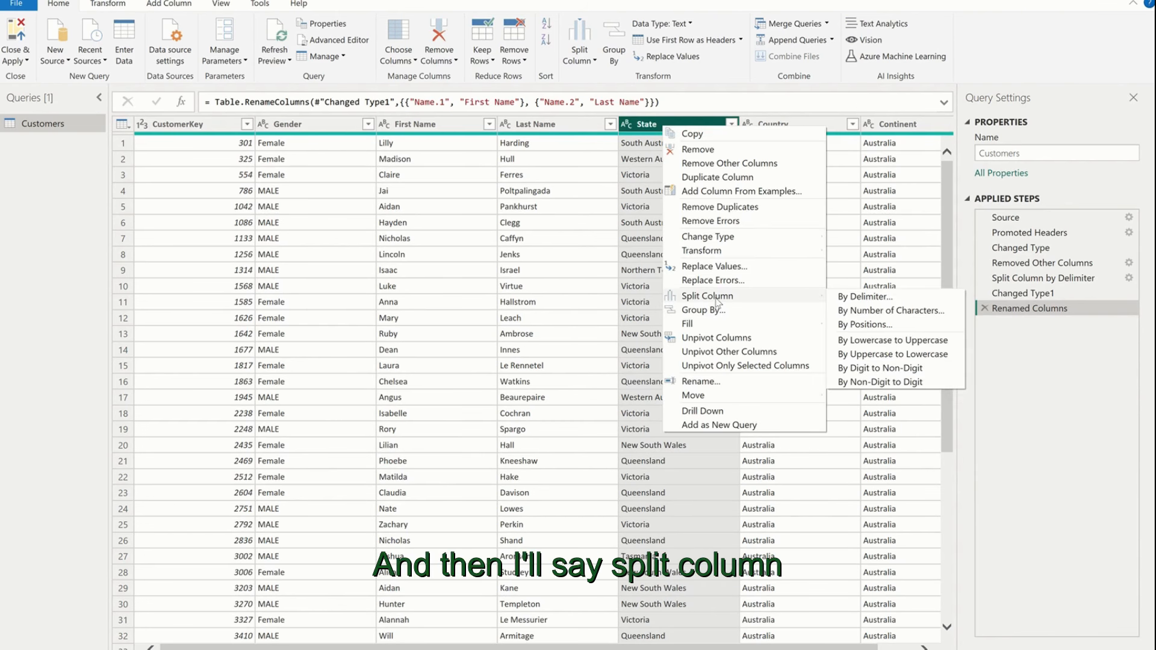
click(858, 298)
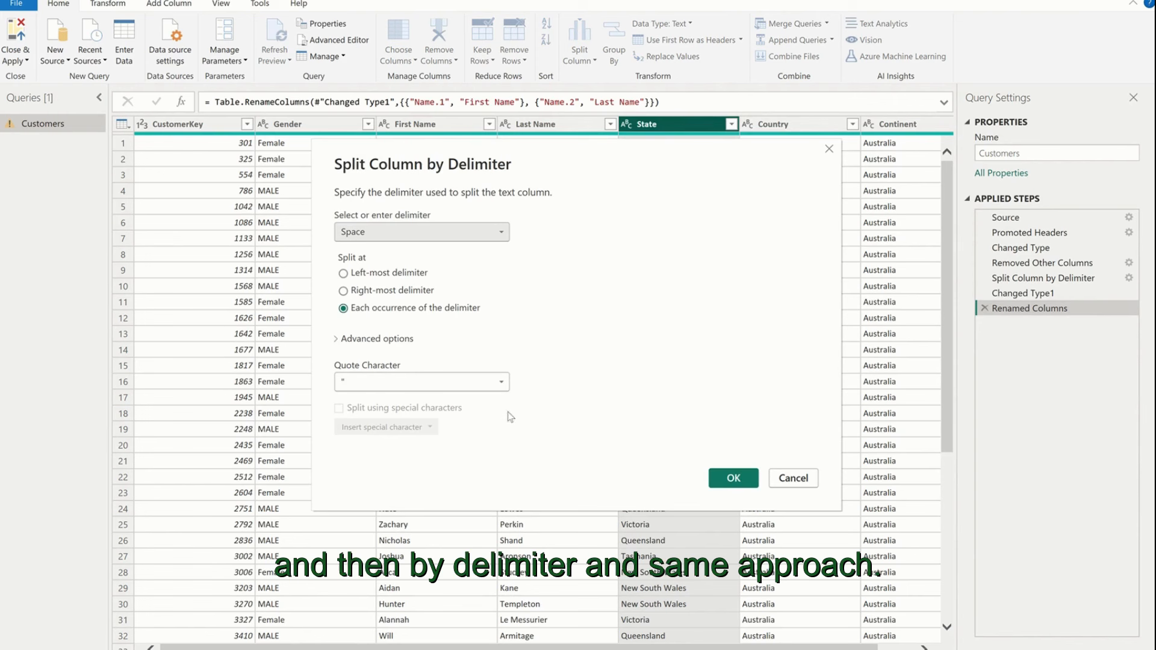
click(396, 341)
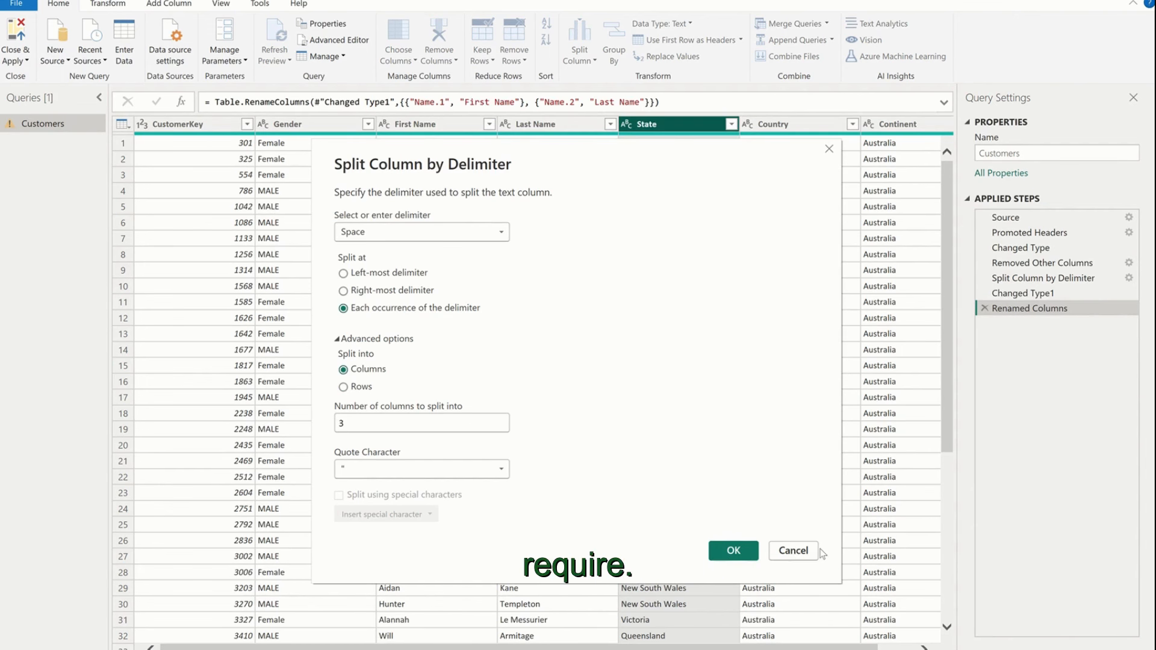
click(786, 551)
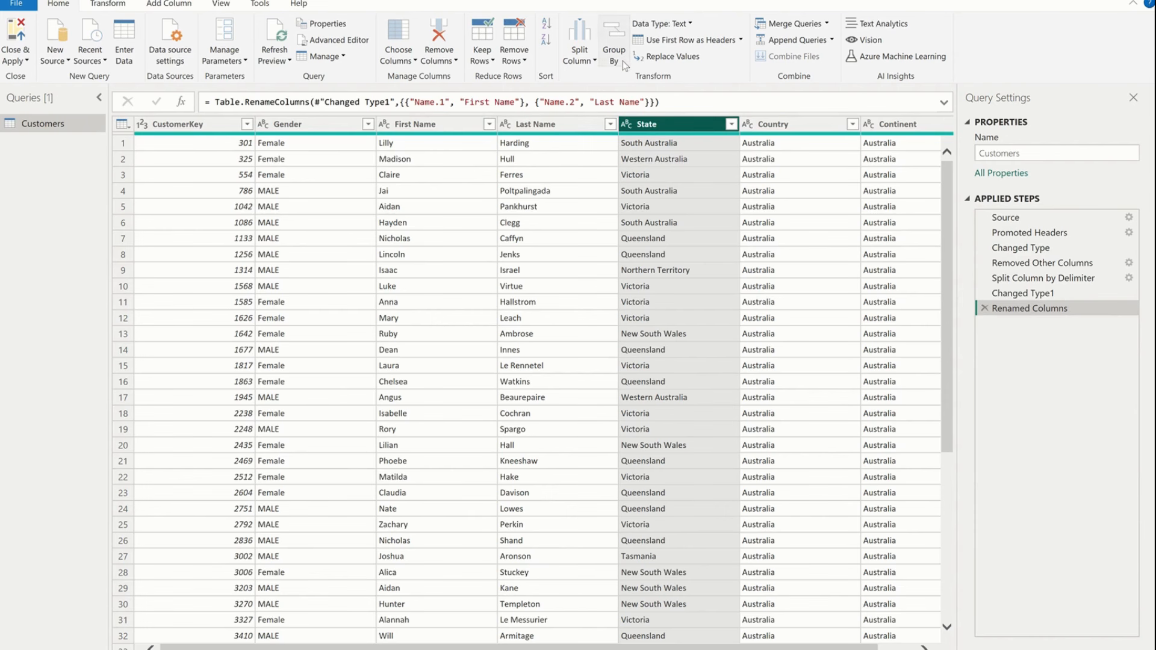
- Review the data types that can be assigned to the Last Name column
click(677, 24)
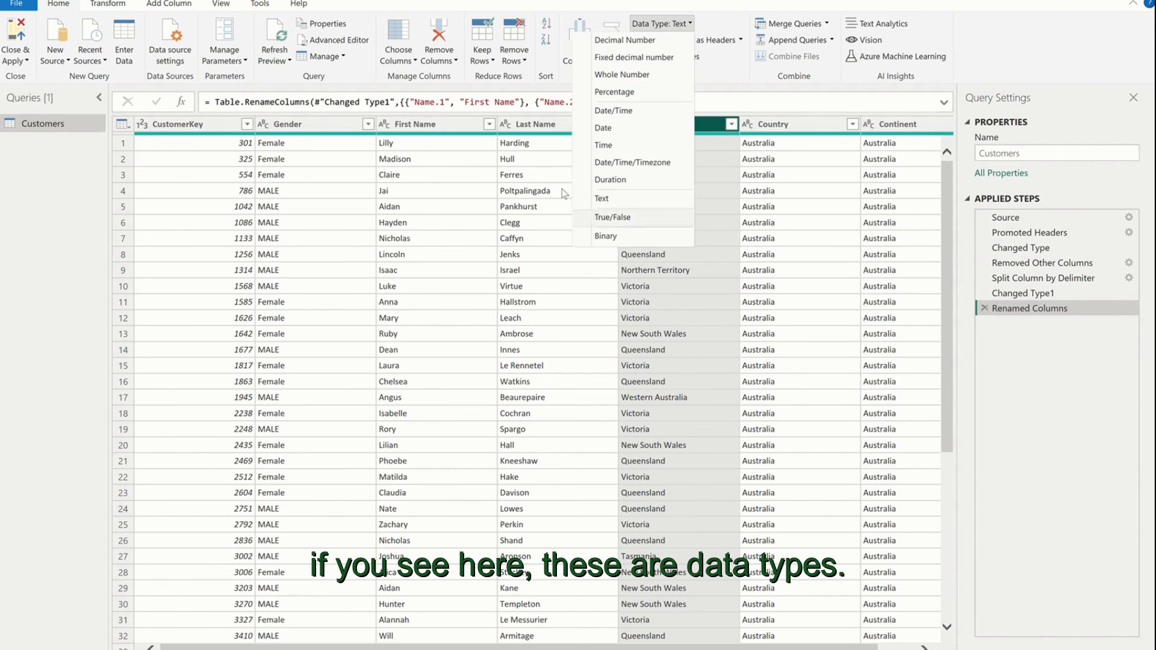
click(545, 123)
click(545, 123)
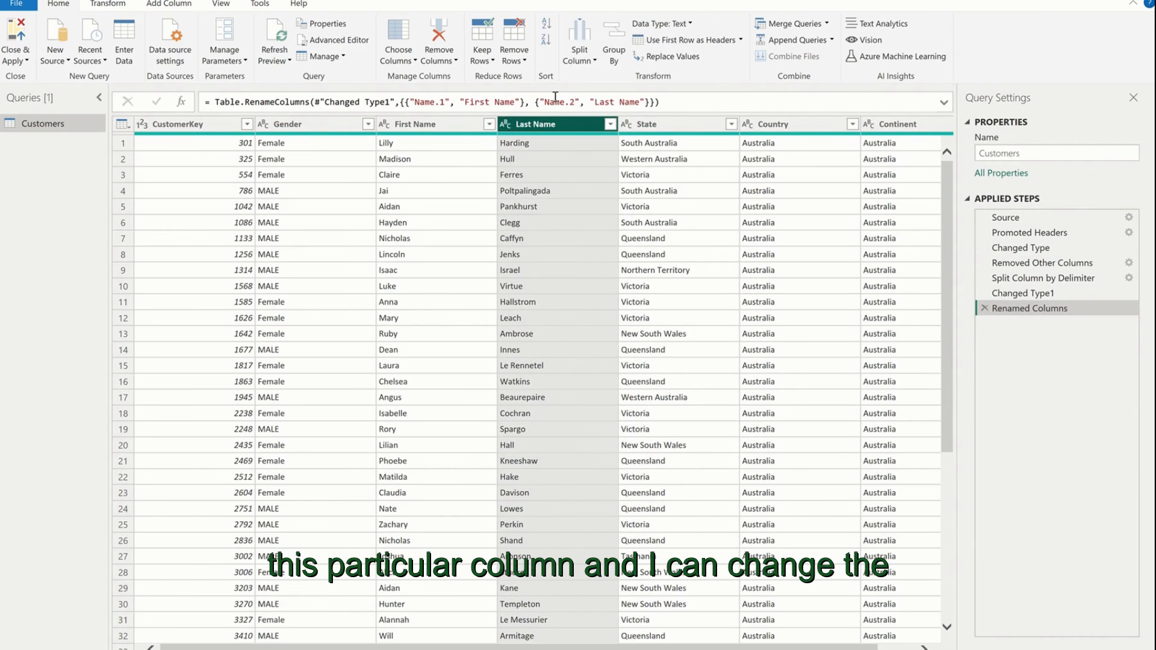
click(661, 24)
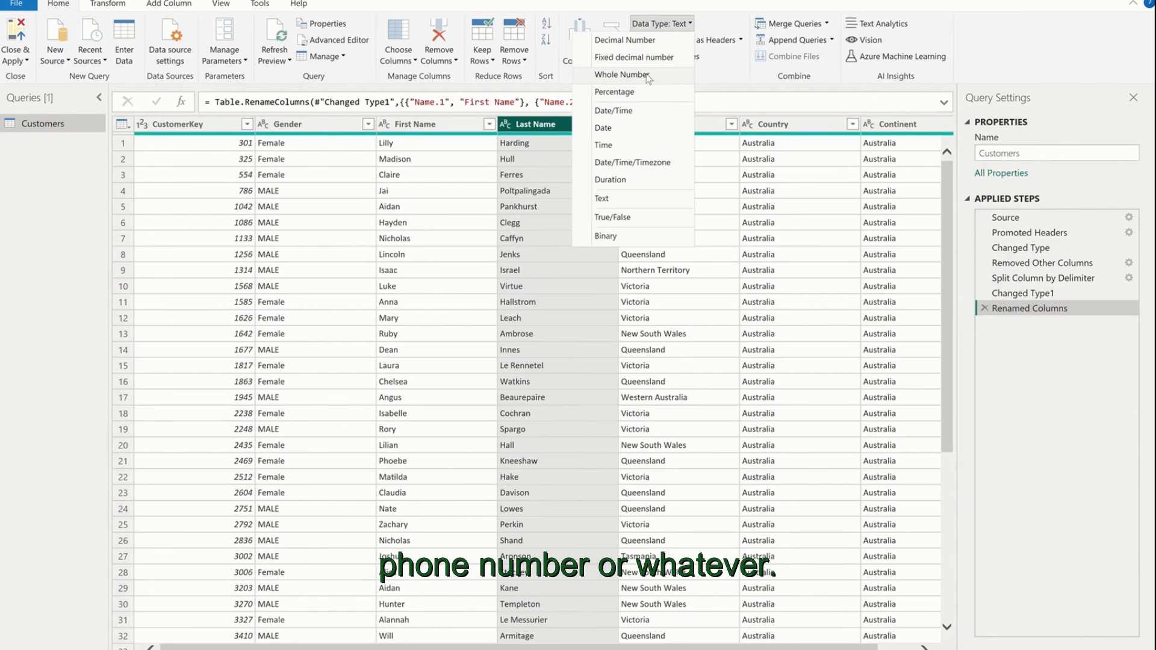
click(529, 179)
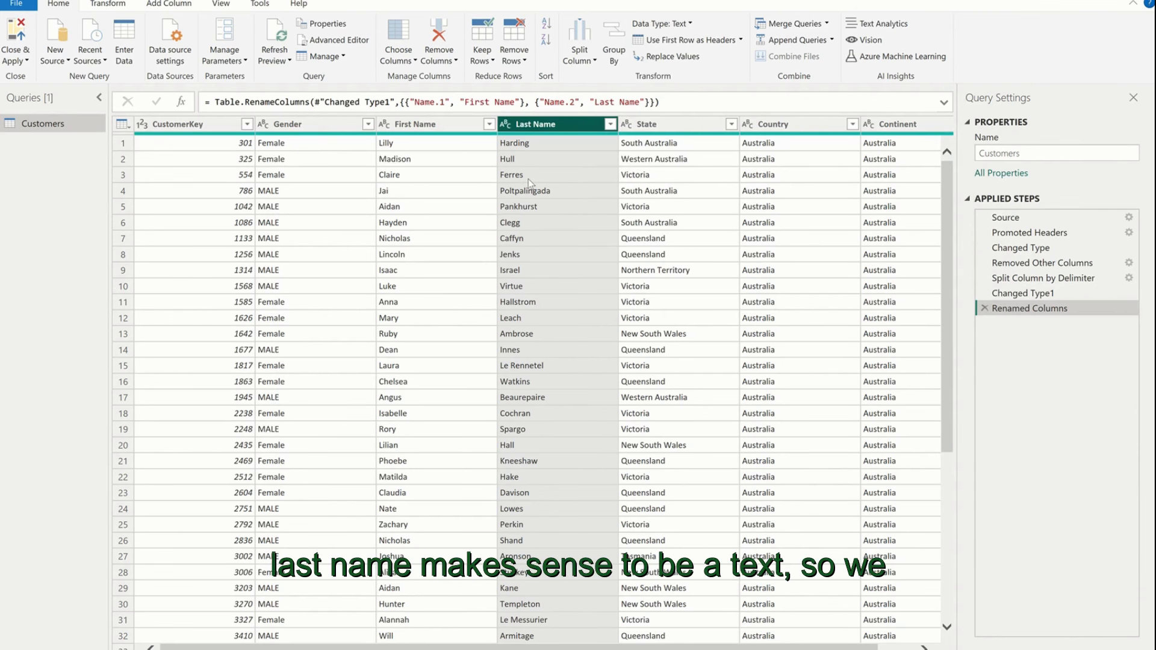
click(504, 124)
click(719, 193)
- Promote the first data row to headers, and delete the resulting Changed Type2 and Promoted Headers1 applied steps
click(716, 40)
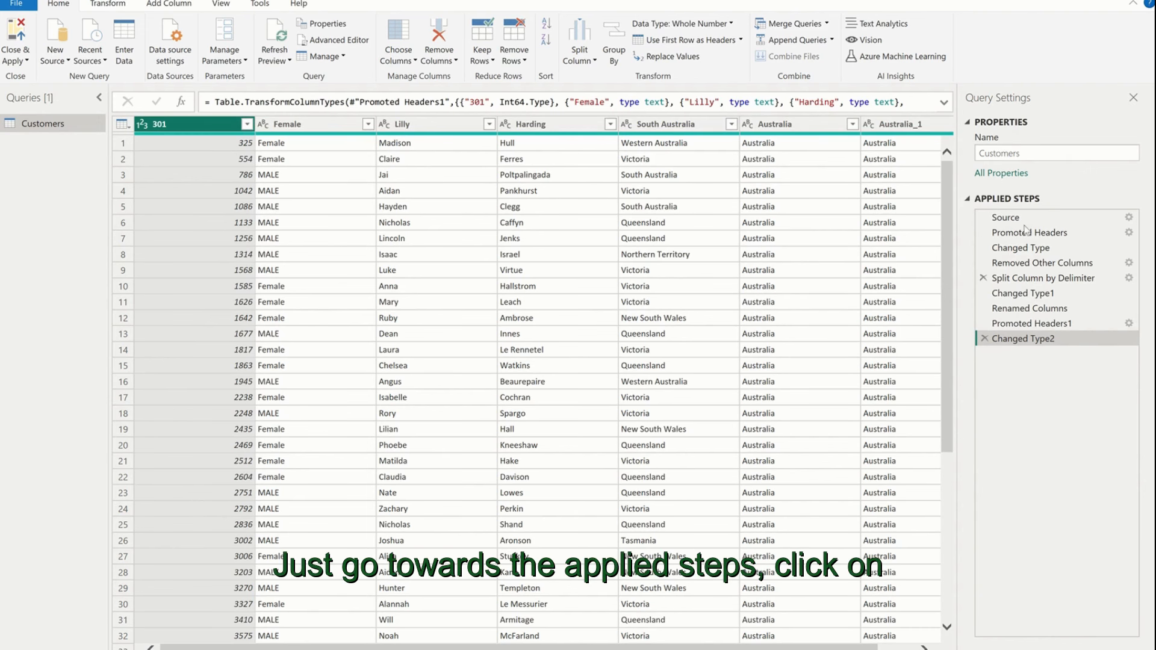
click(984, 338)
click(985, 324)
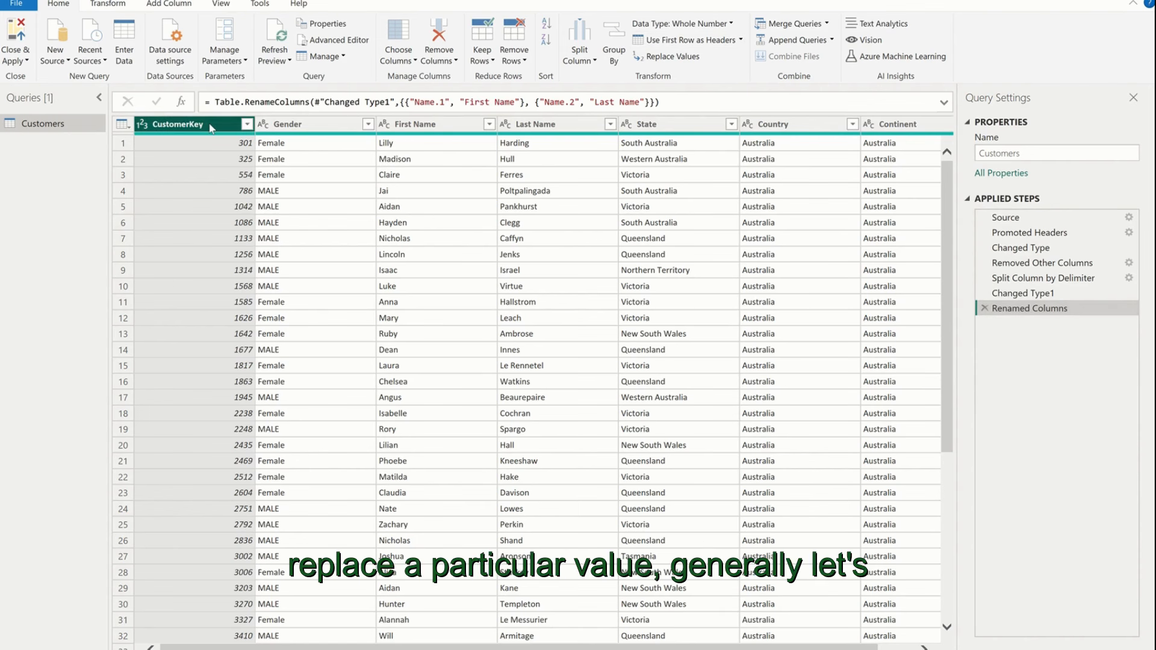
- Examine the value replacement settings and advanced options for the Gender column, and cancel the replacement
click(306, 126)
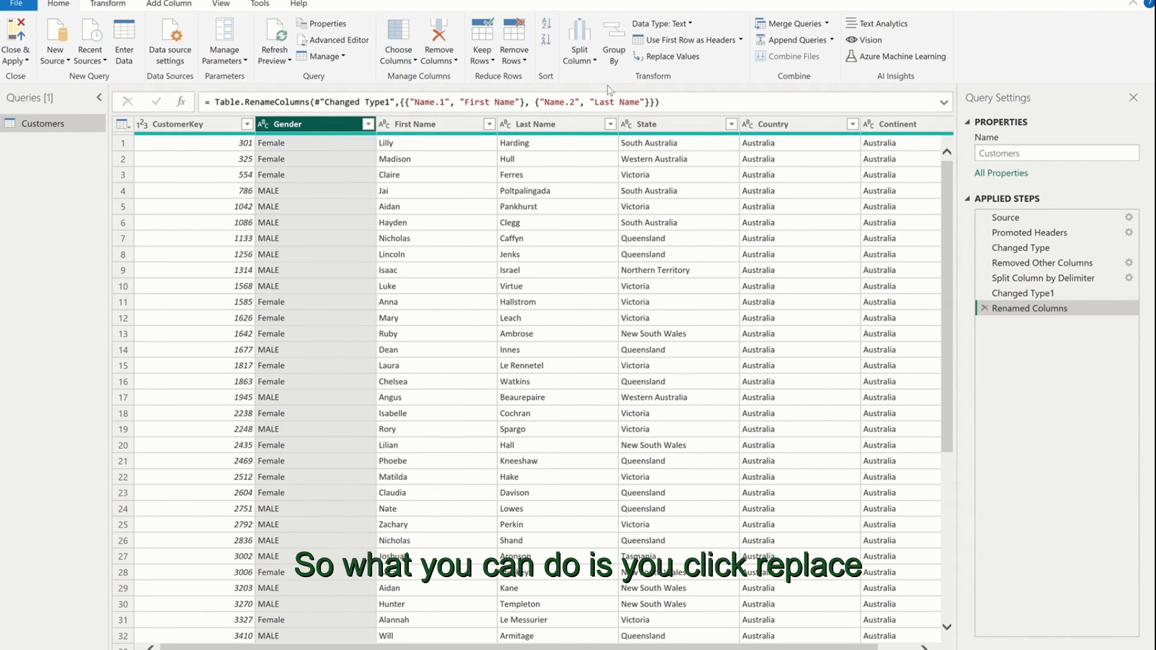
click(665, 58)
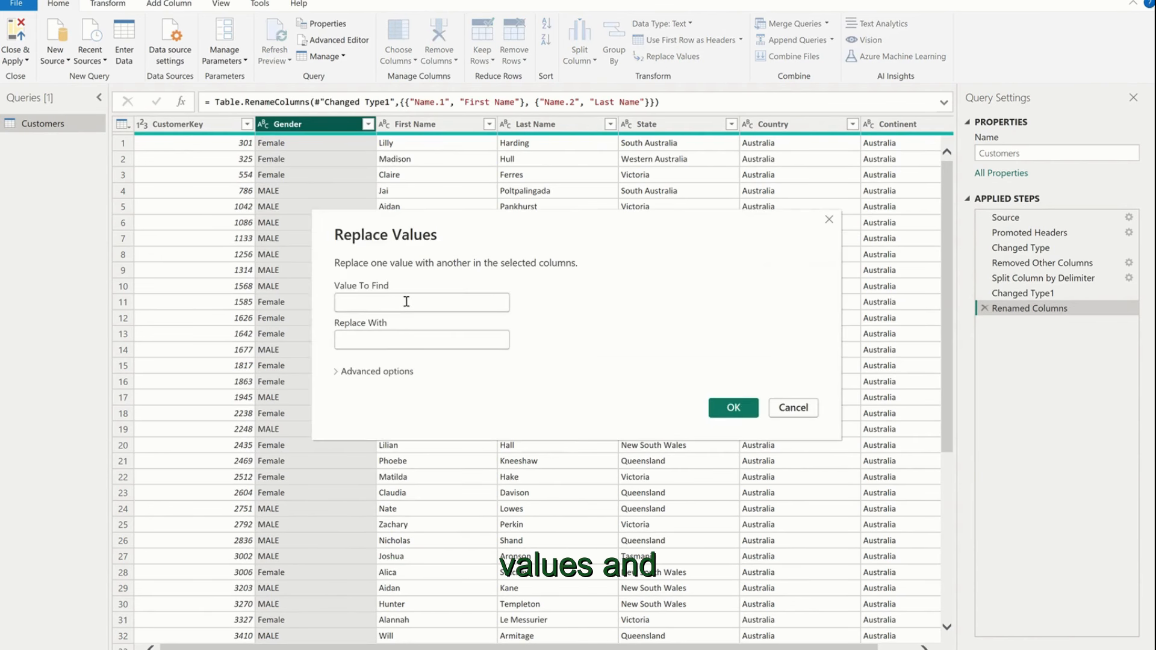
click(382, 342)
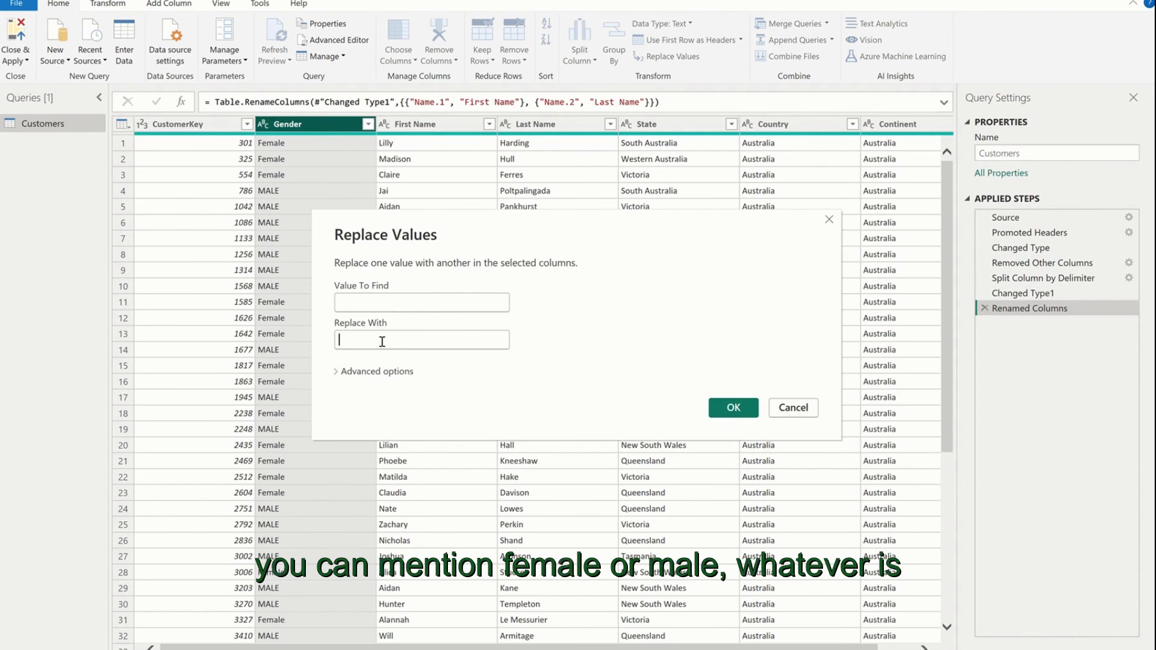
click(392, 371)
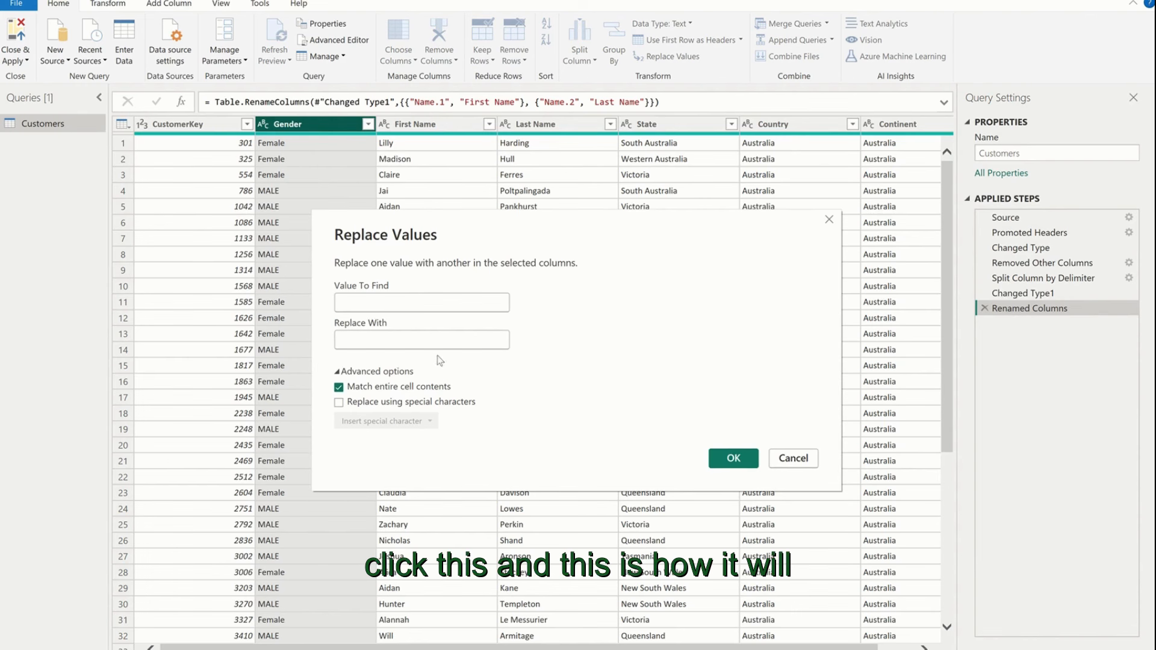
click(796, 459)
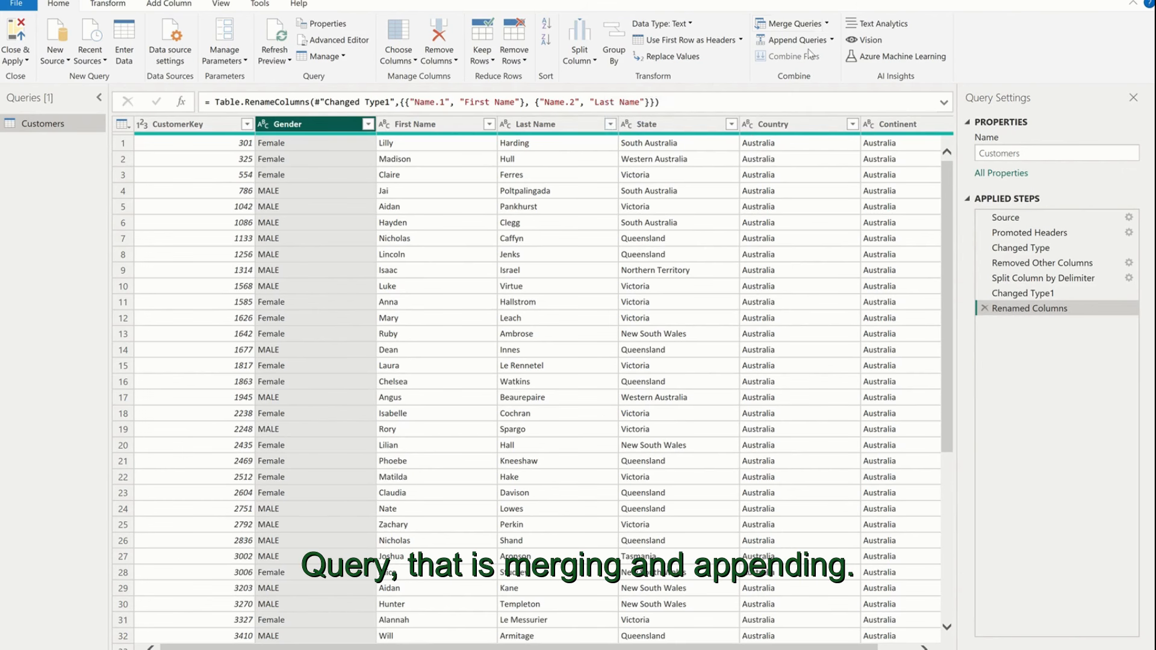
- Review the source types for a new query and the statistics, date and time transformations offered for the Gender column
click(65, 55)
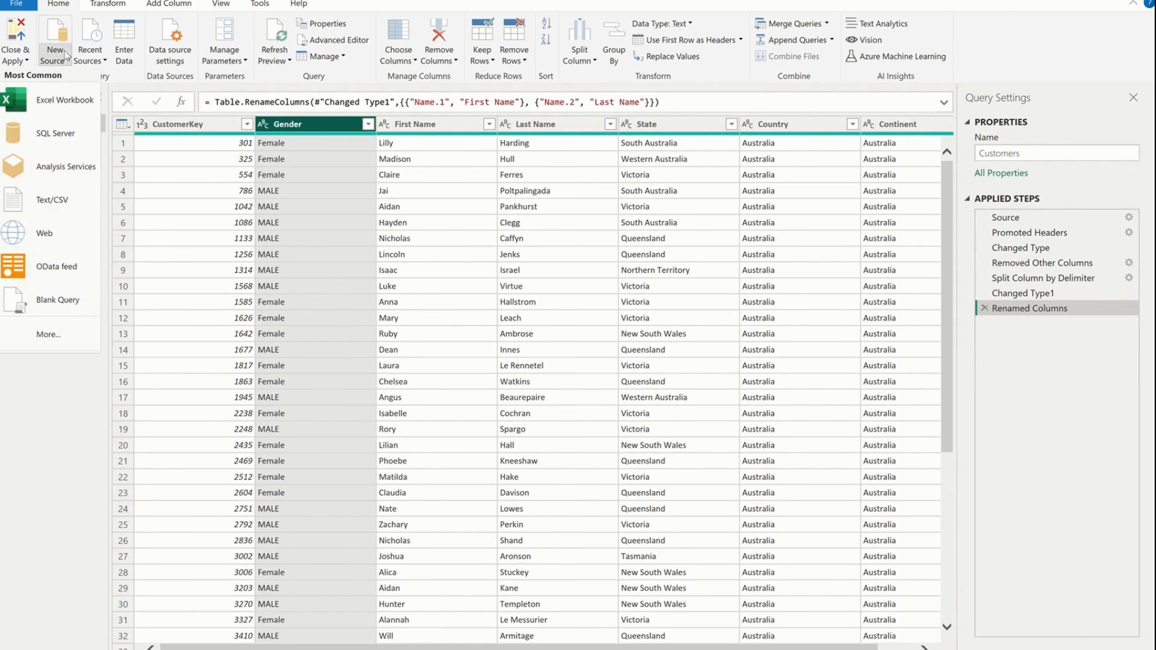
click(187, 211)
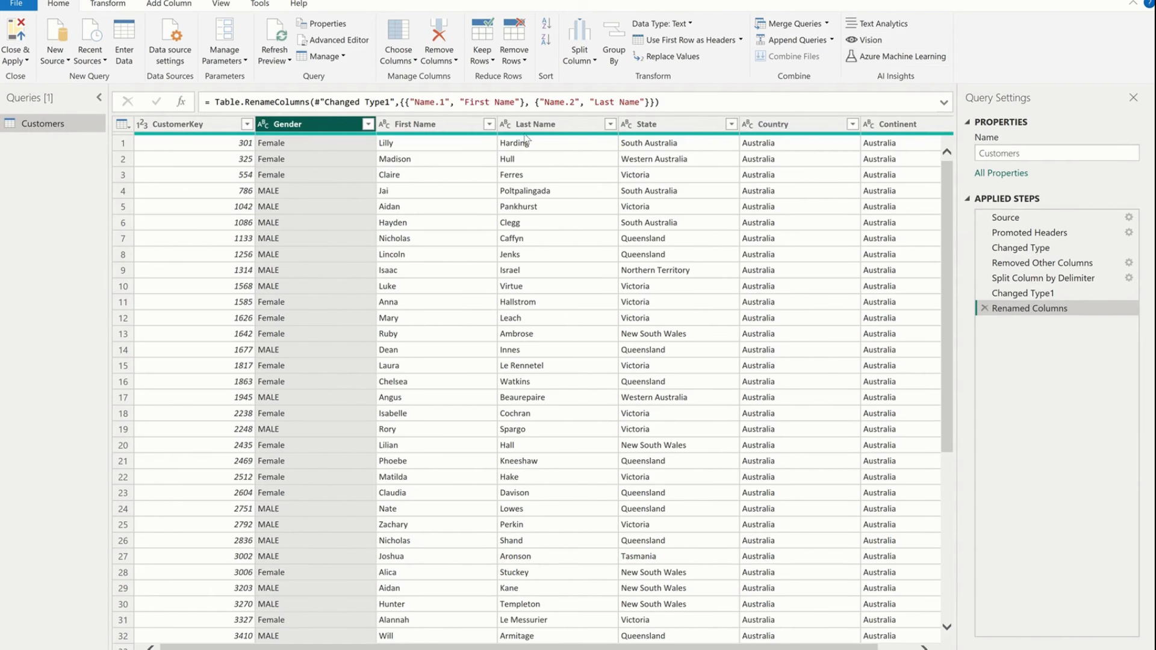
click(121, 7)
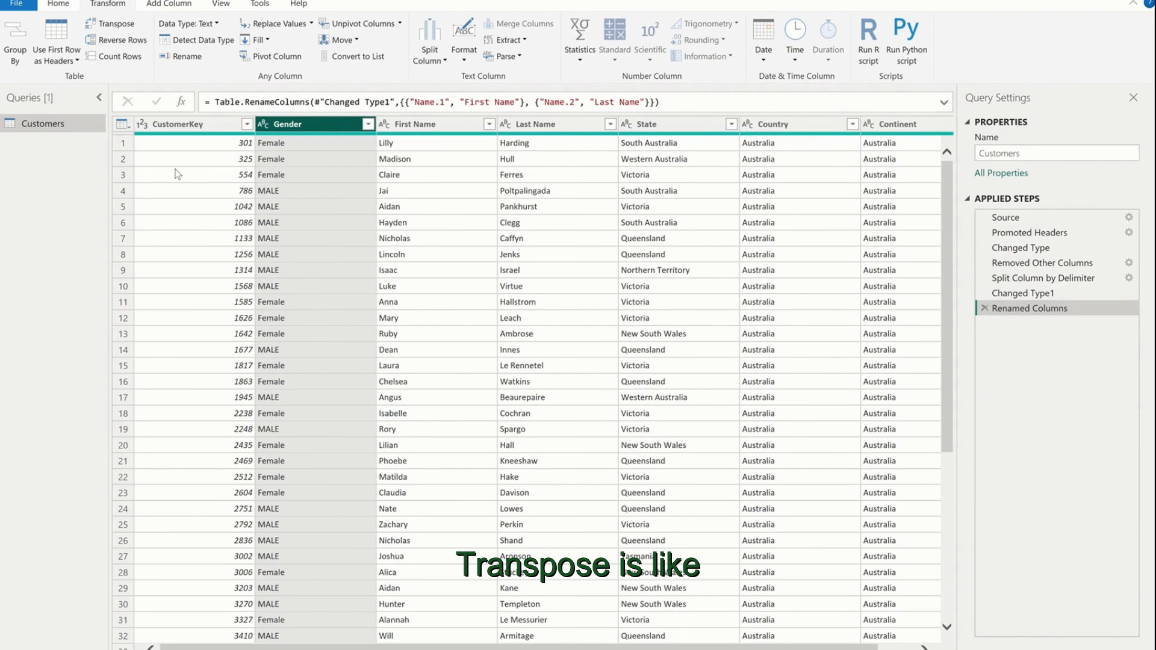
mouse_move(185, 137)
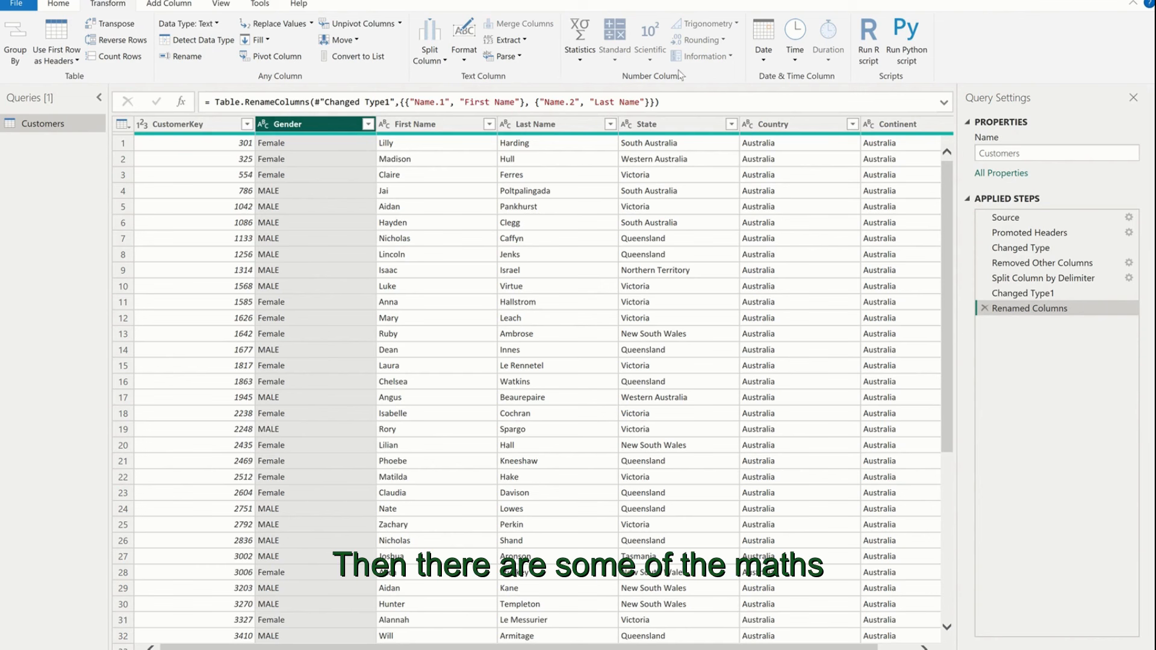
click(580, 57)
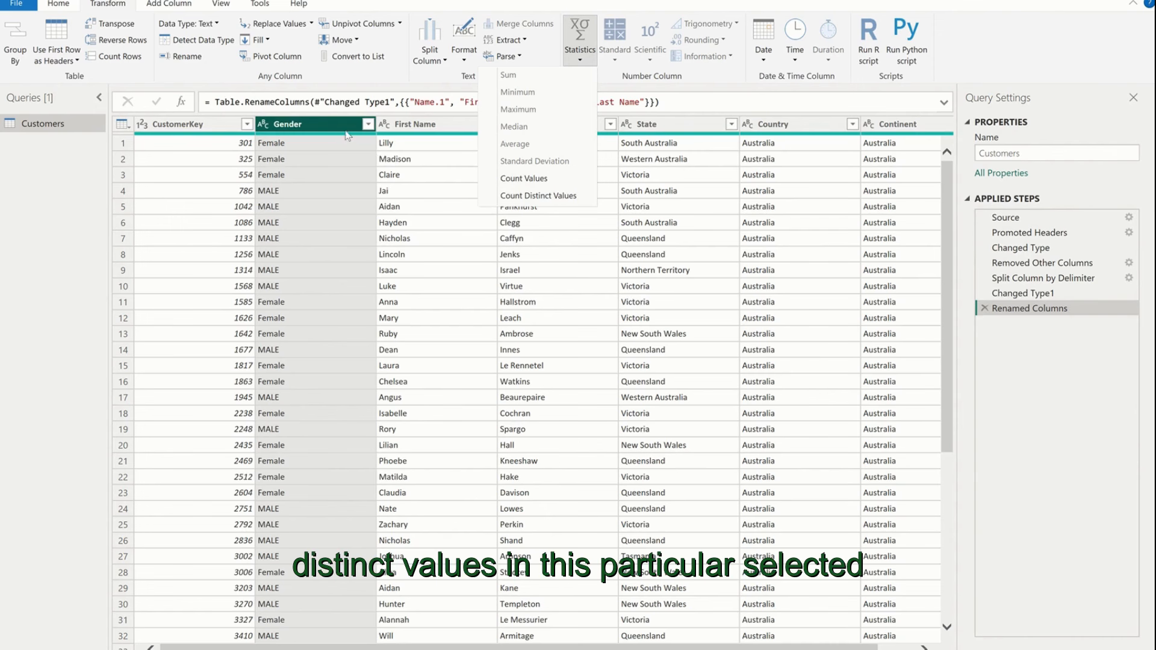
click(761, 53)
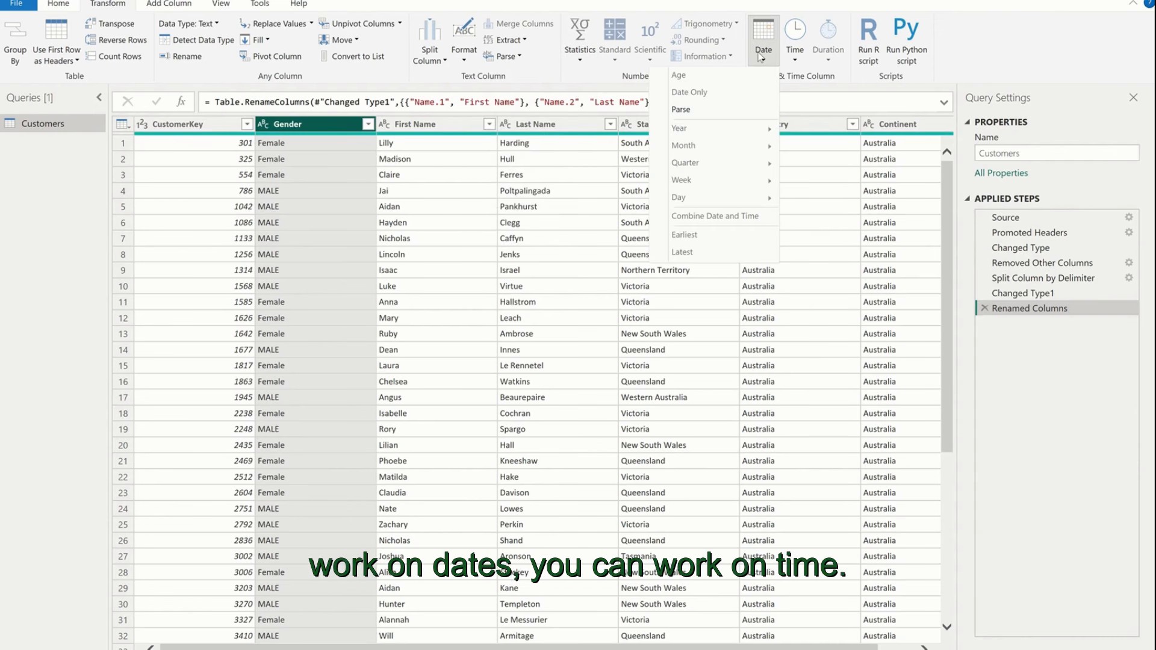
click(787, 56)
click(825, 234)
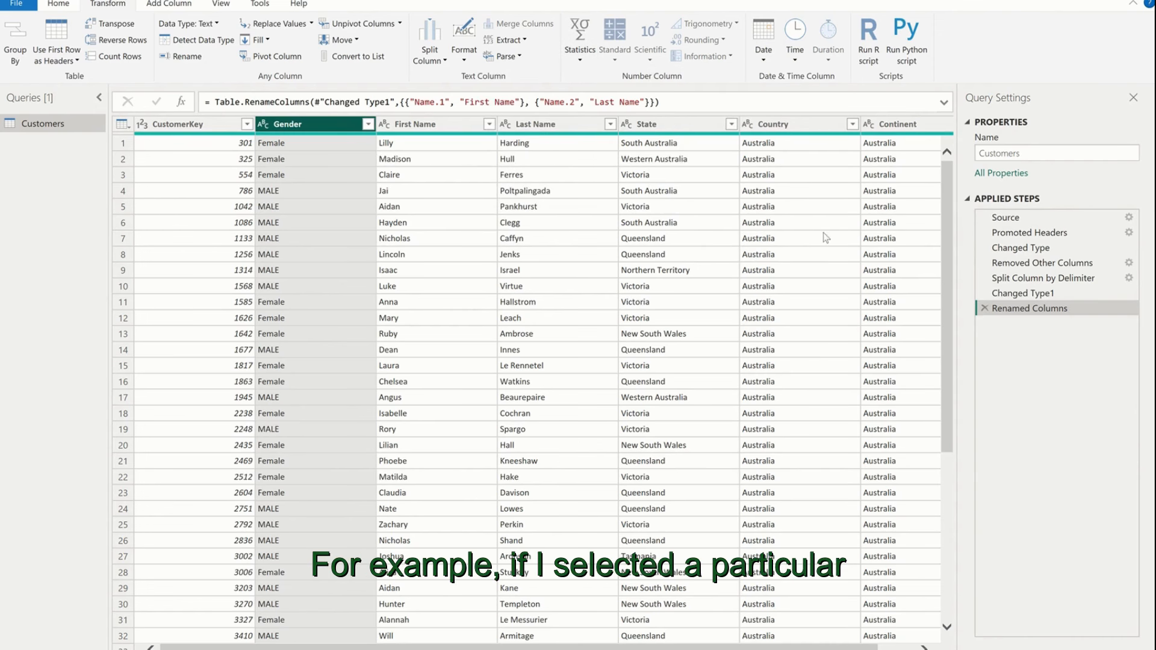
- Return the query to its Promoted Headers applied step and select the Birthday column
scroll(804, 268, right, 1)
scroll(566, 340, left, 1)
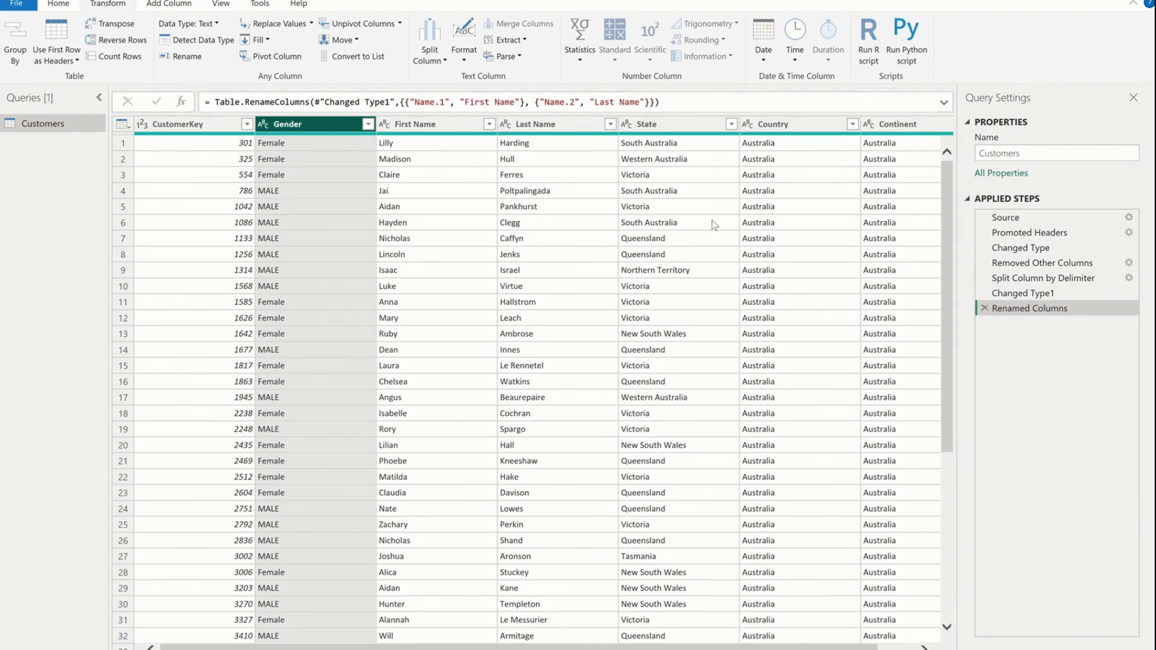
scroll(712, 224, right, 1)
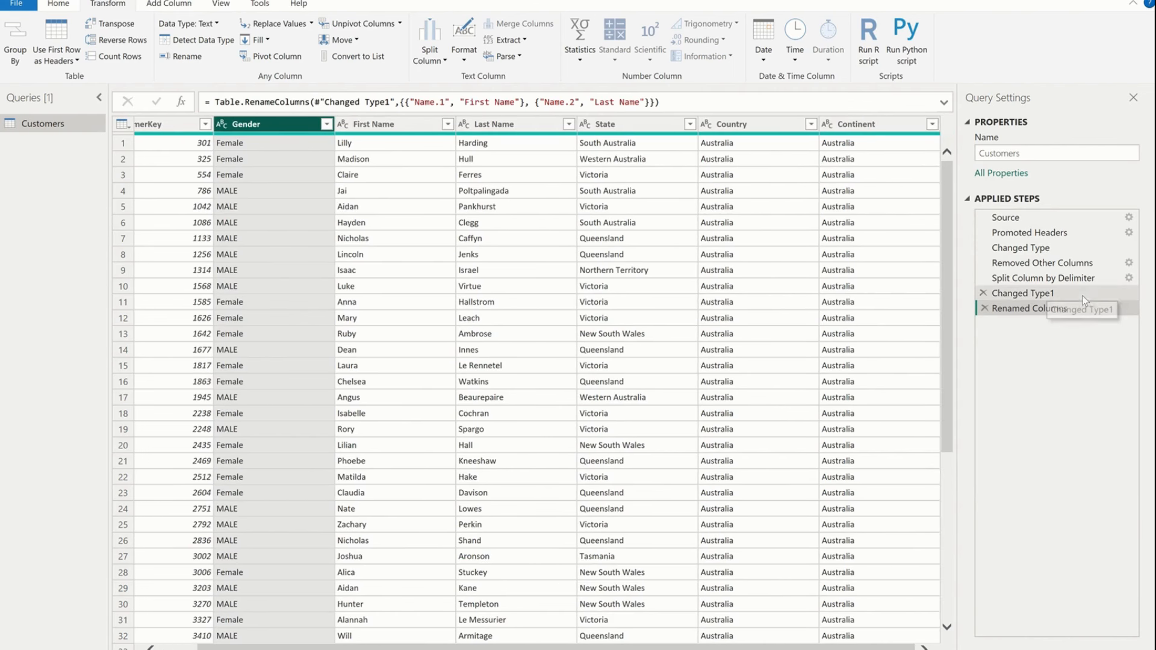
click(1031, 233)
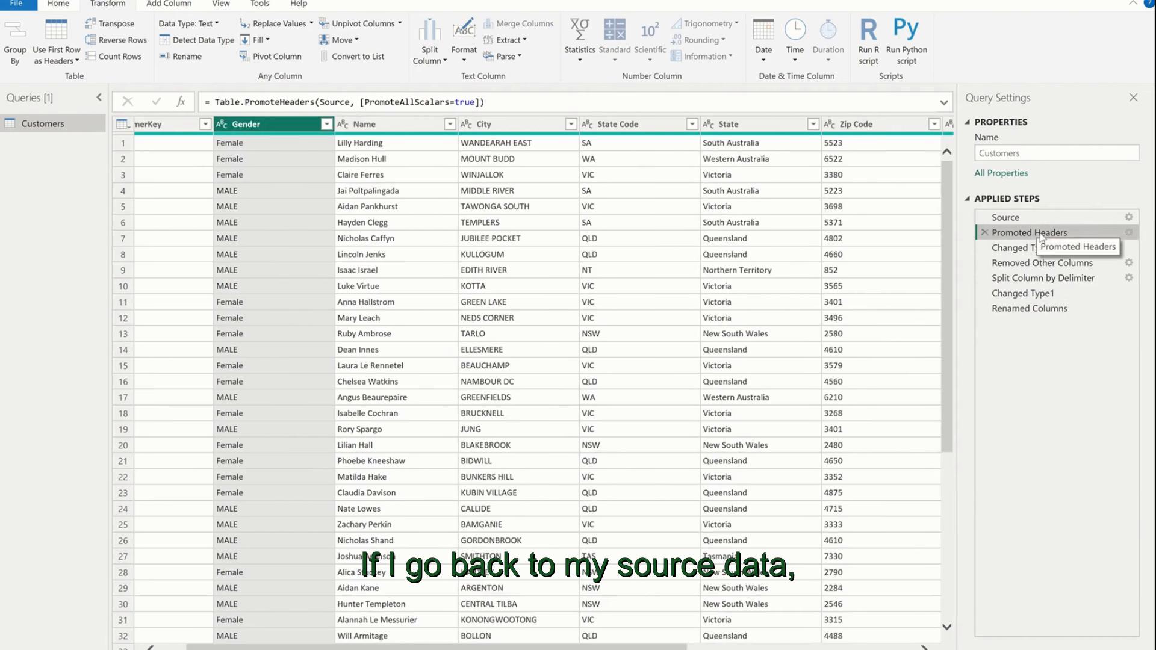
scroll(793, 261, right, 3)
click(873, 124)
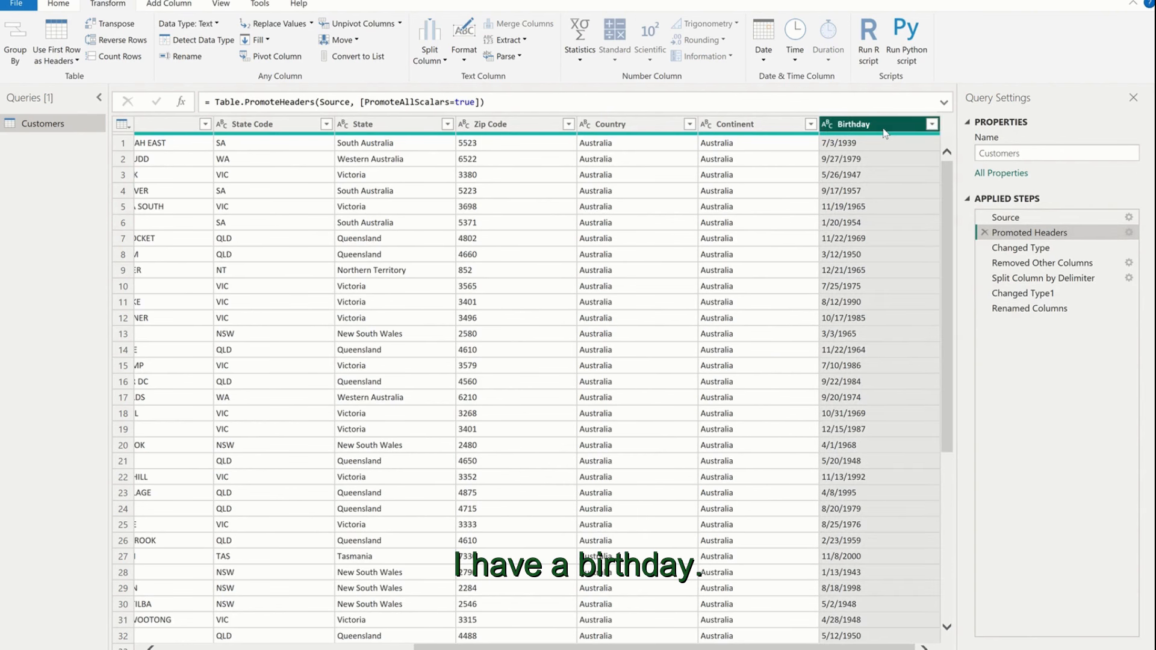
- Review the statistics and date transformations offered for the Birthday column while it is typed as text
click(584, 60)
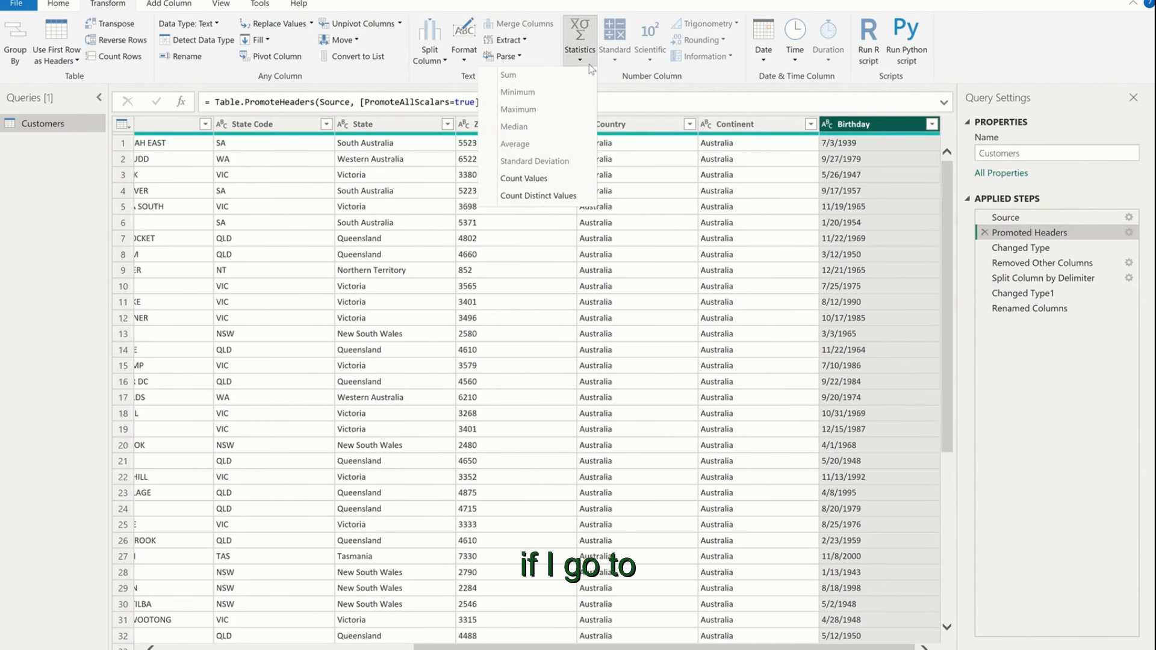
click(757, 49)
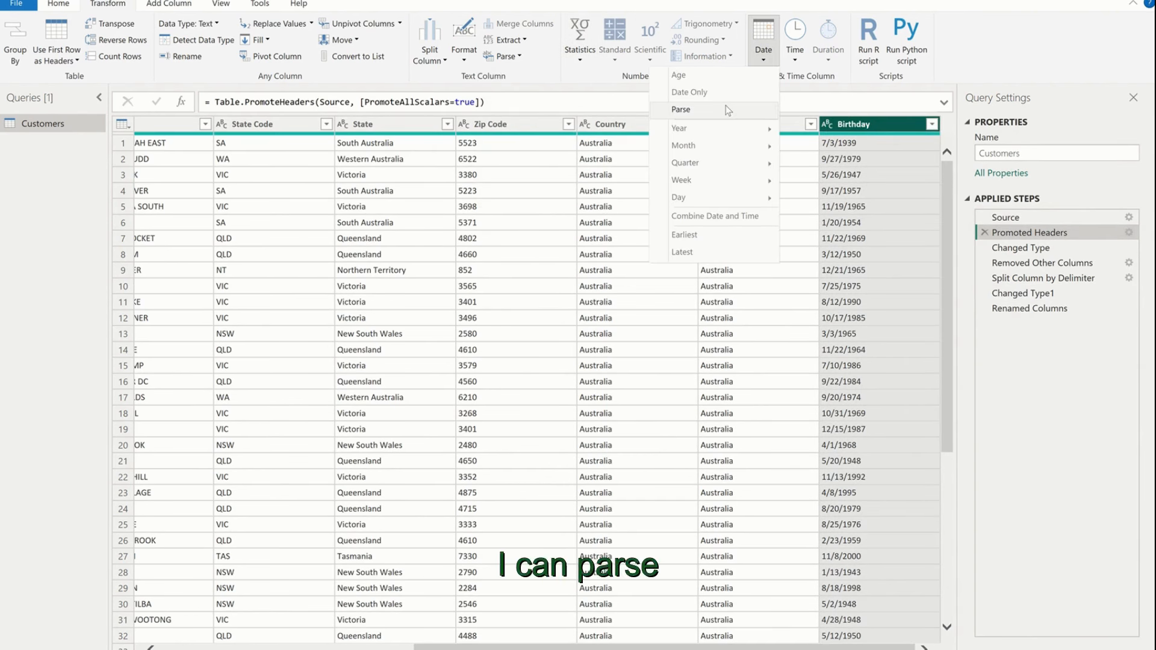
click(827, 126)
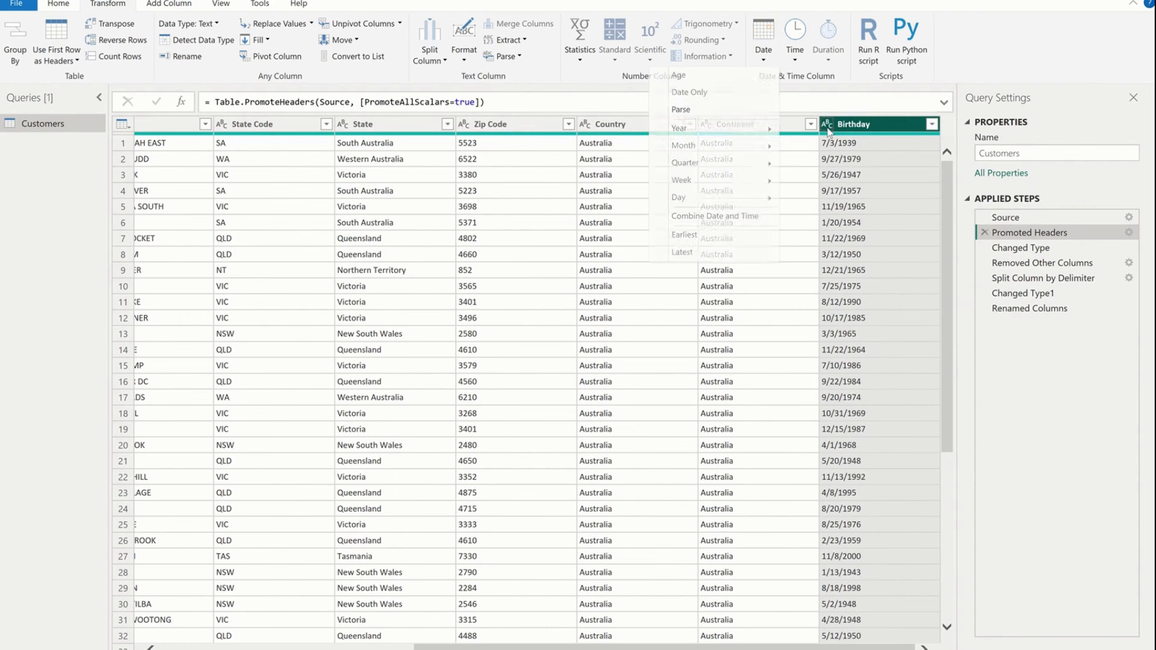
- Change the Birthday column's data type to Date, inserting the change as an intermediate step
click(834, 126)
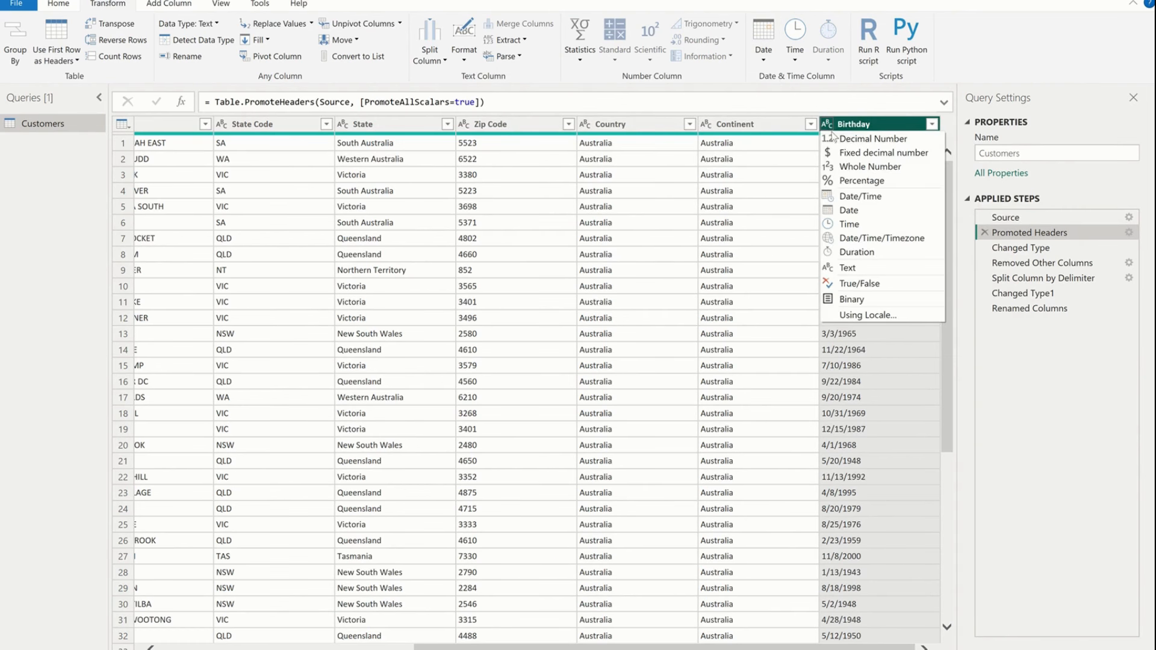
click(849, 211)
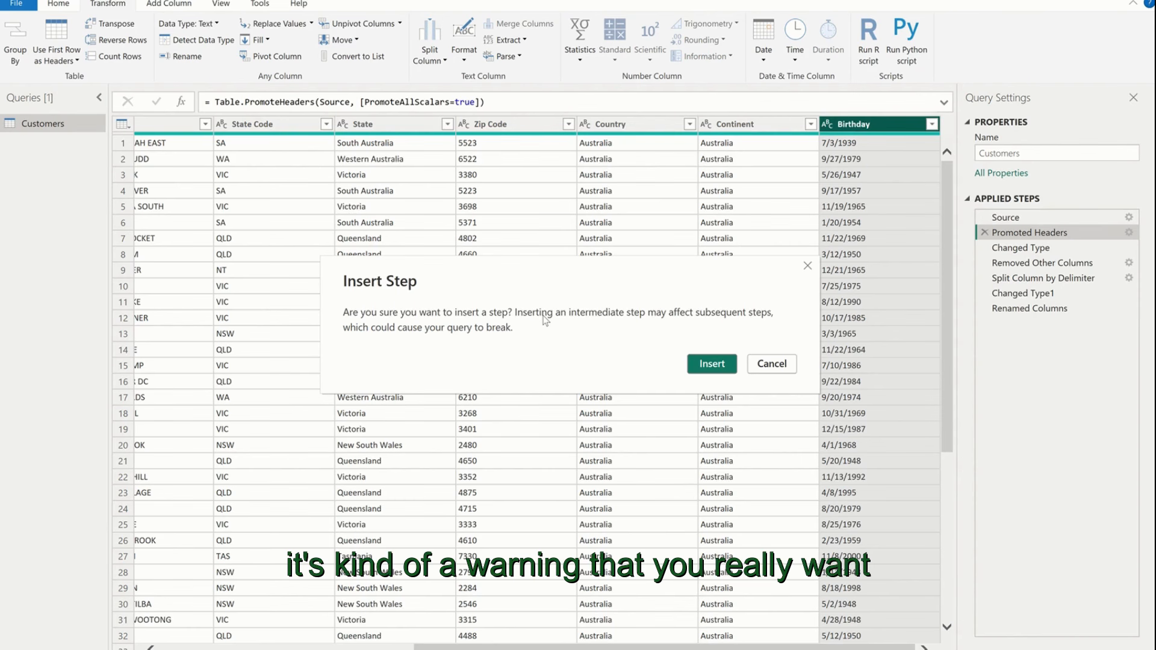
click(704, 364)
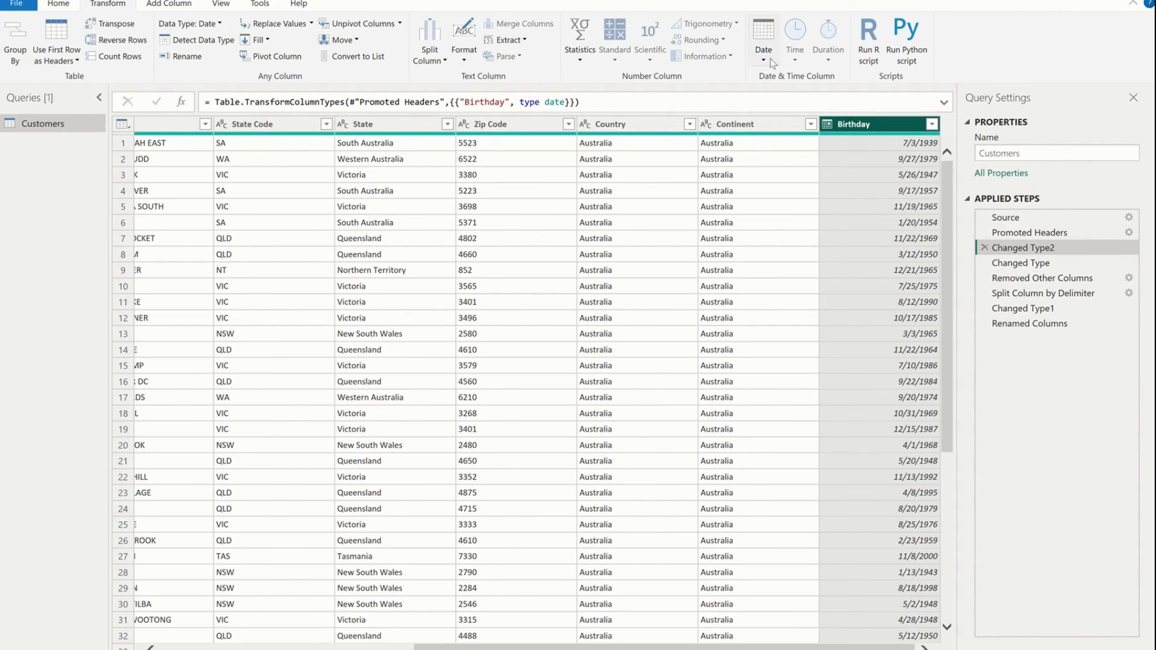
- Extract the year from the Birthday column as an inserted step, and delete the resulting Extracted Year step
click(764, 41)
mouse_move(732, 133)
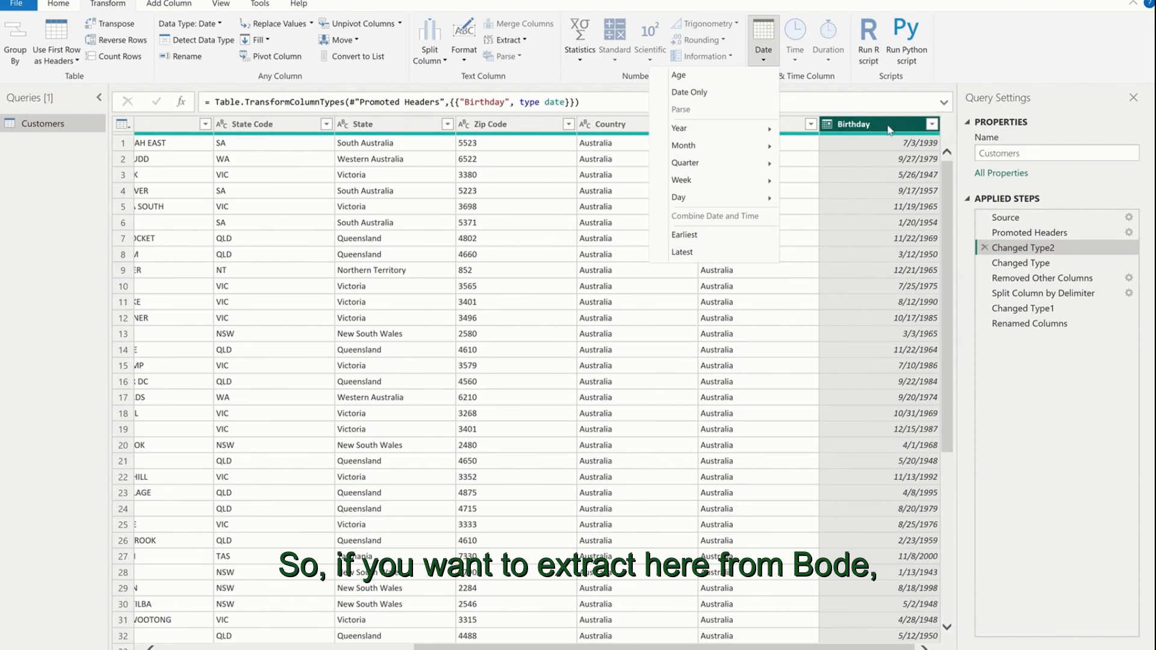
mouse_move(696, 137)
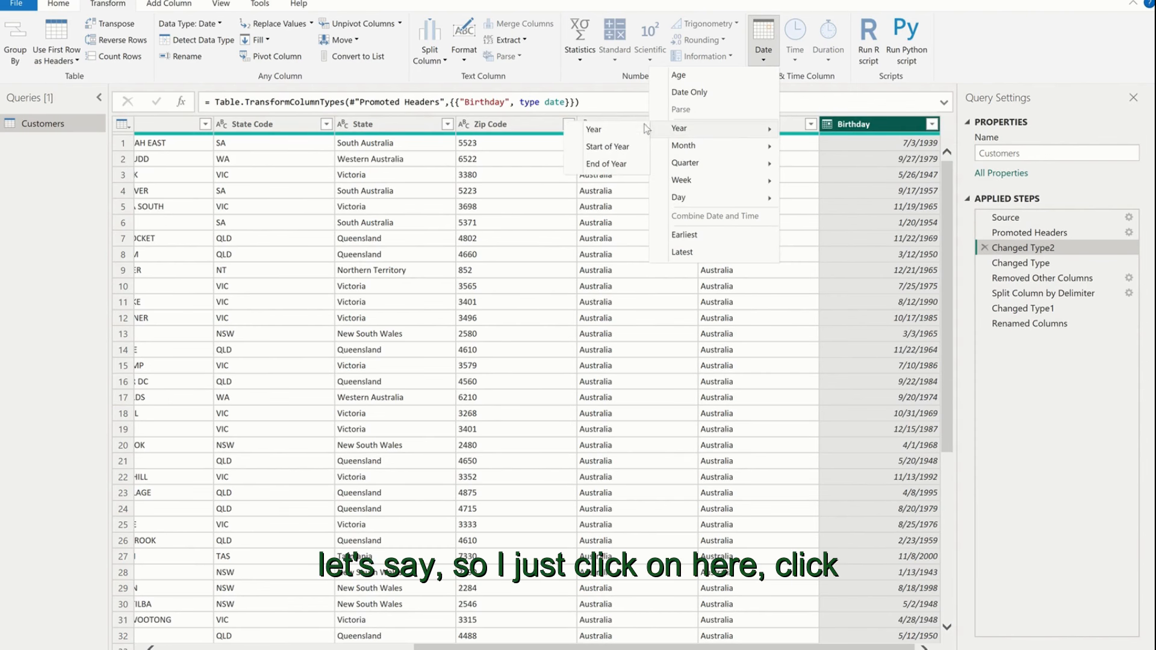
click(624, 128)
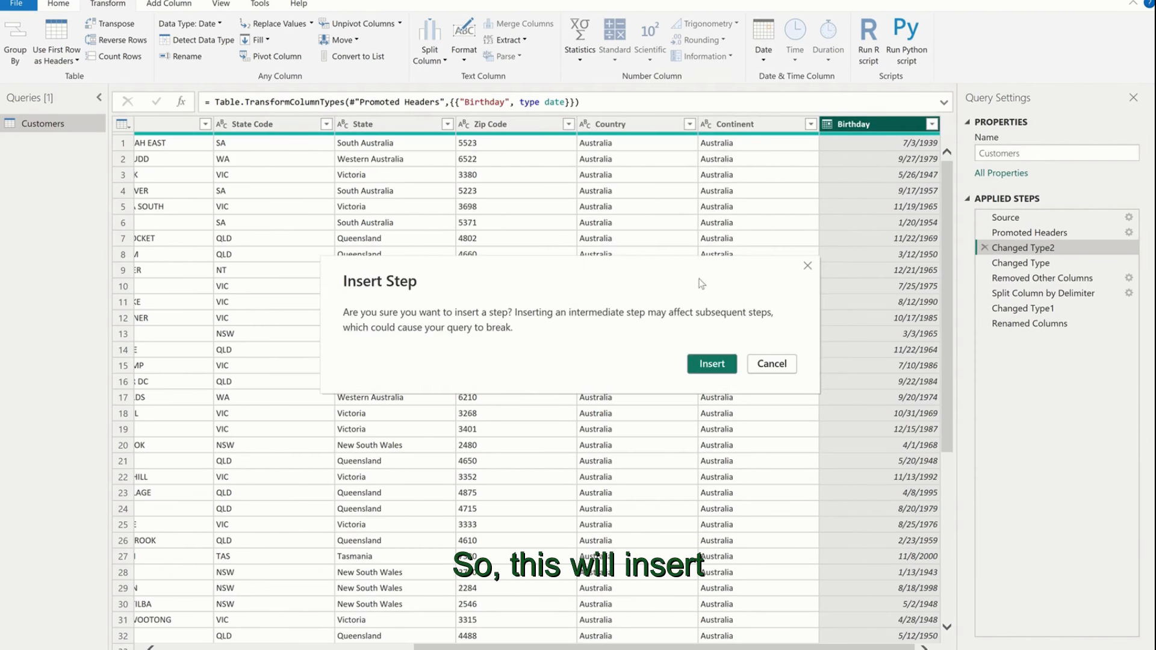
click(712, 364)
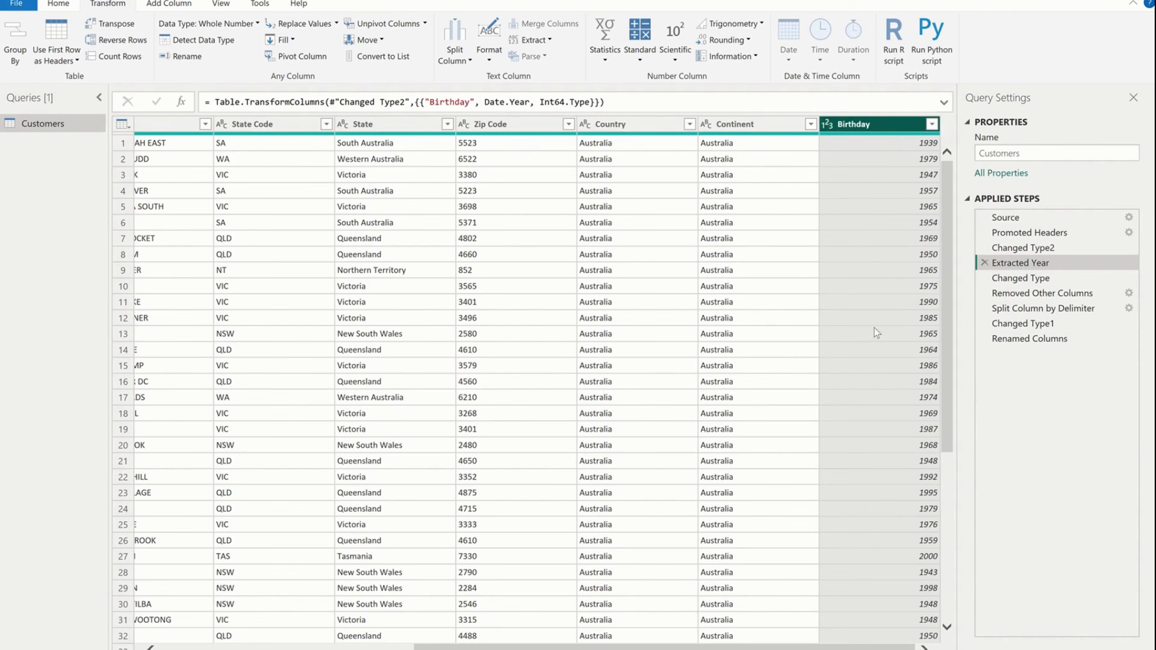
click(985, 263)
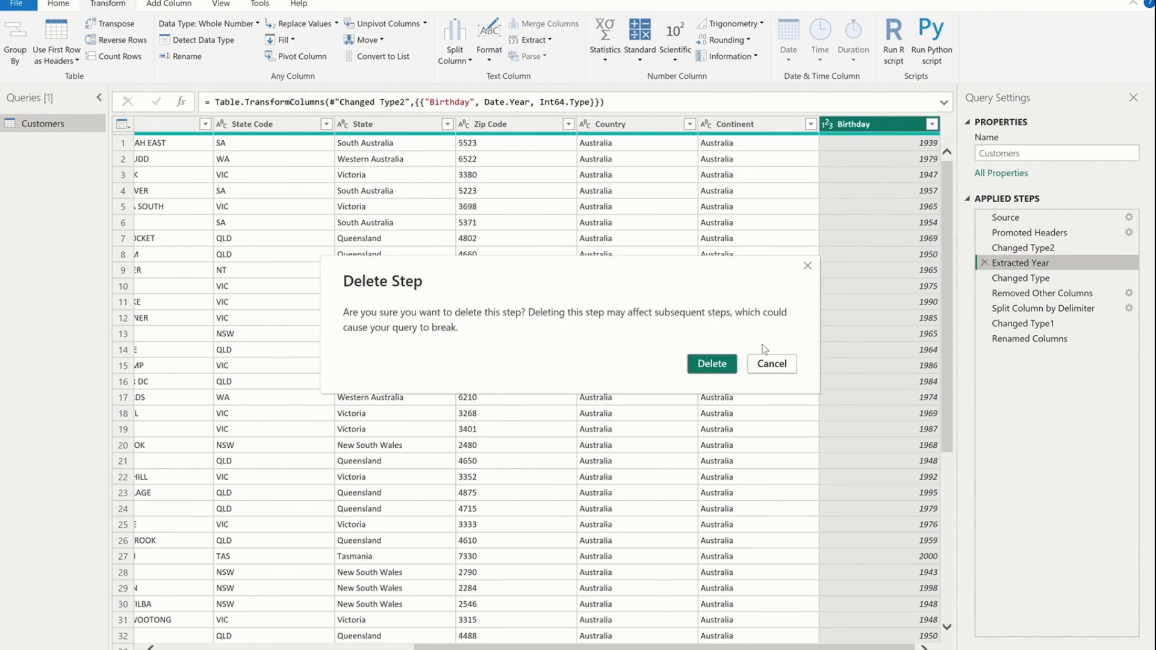
click(702, 364)
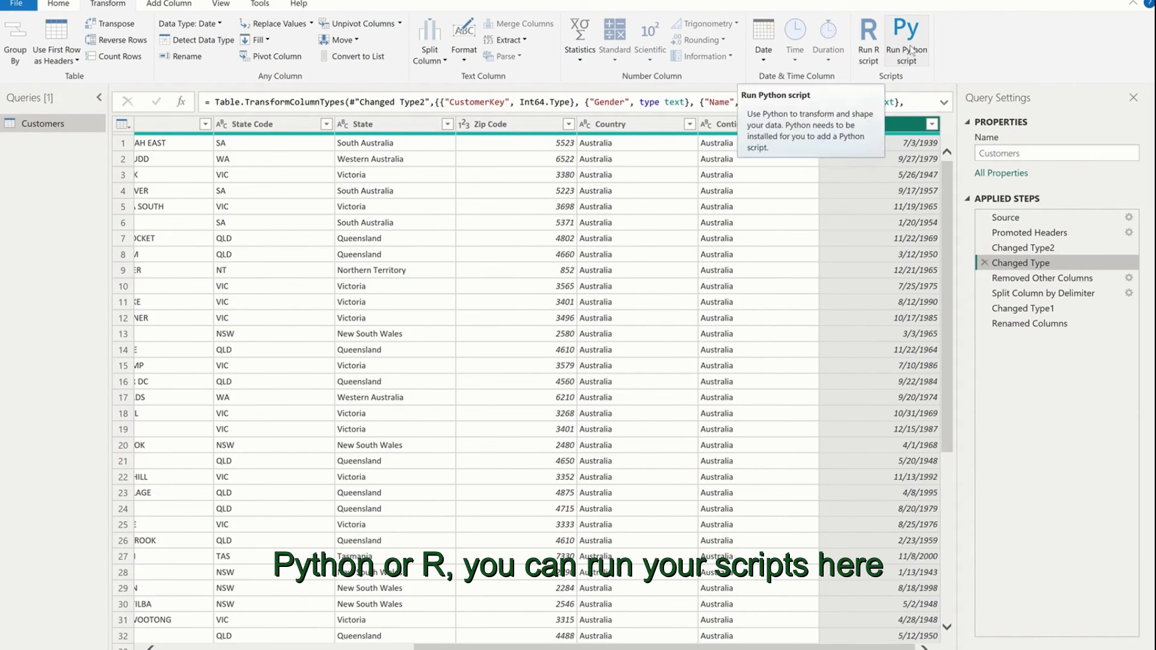
- Review the commands for adding columns, including the conditional column
click(169, 5)
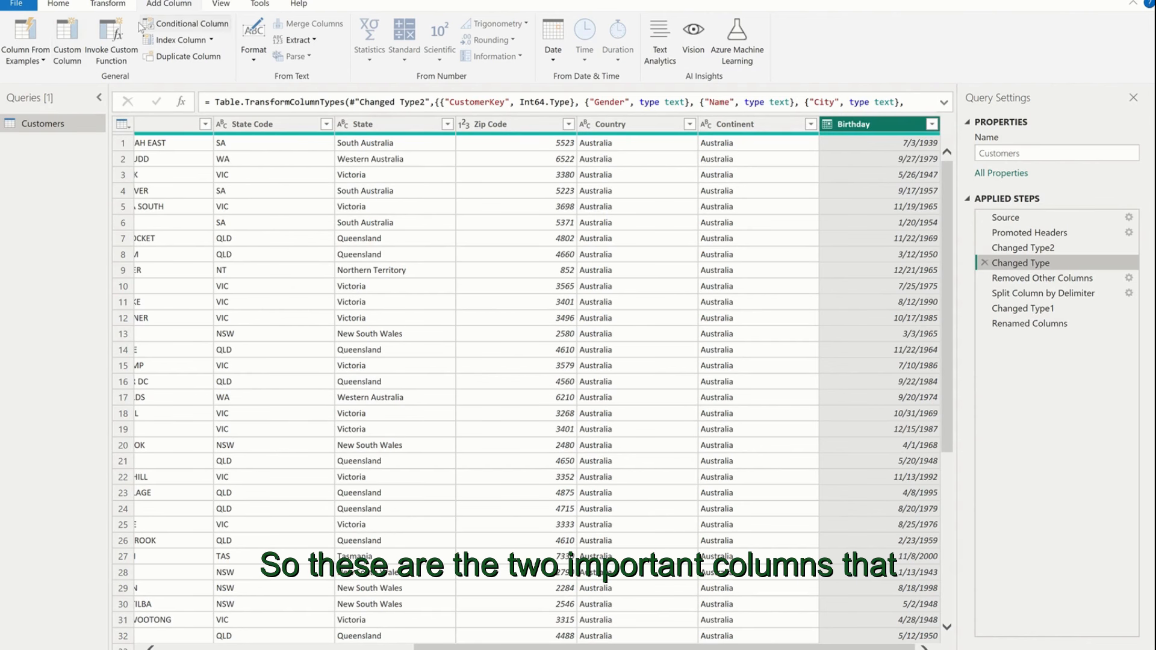
click(173, 27)
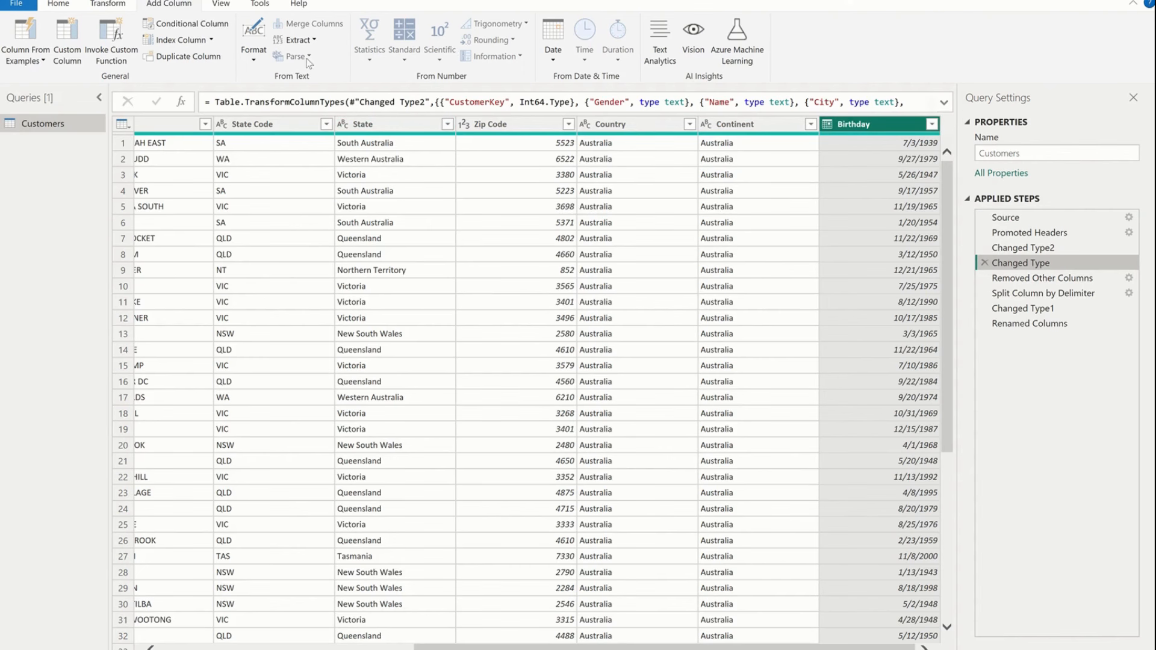
- Try monospaced text in the data preview, switch it back off, and turn on column quality
click(222, 4)
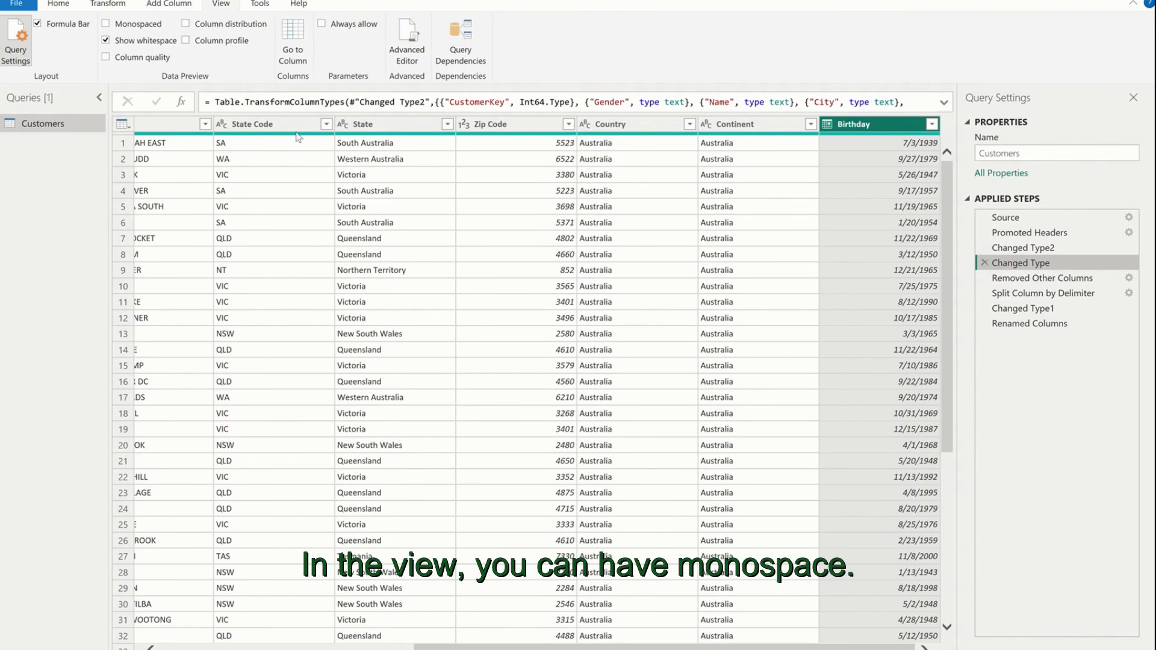
click(149, 27)
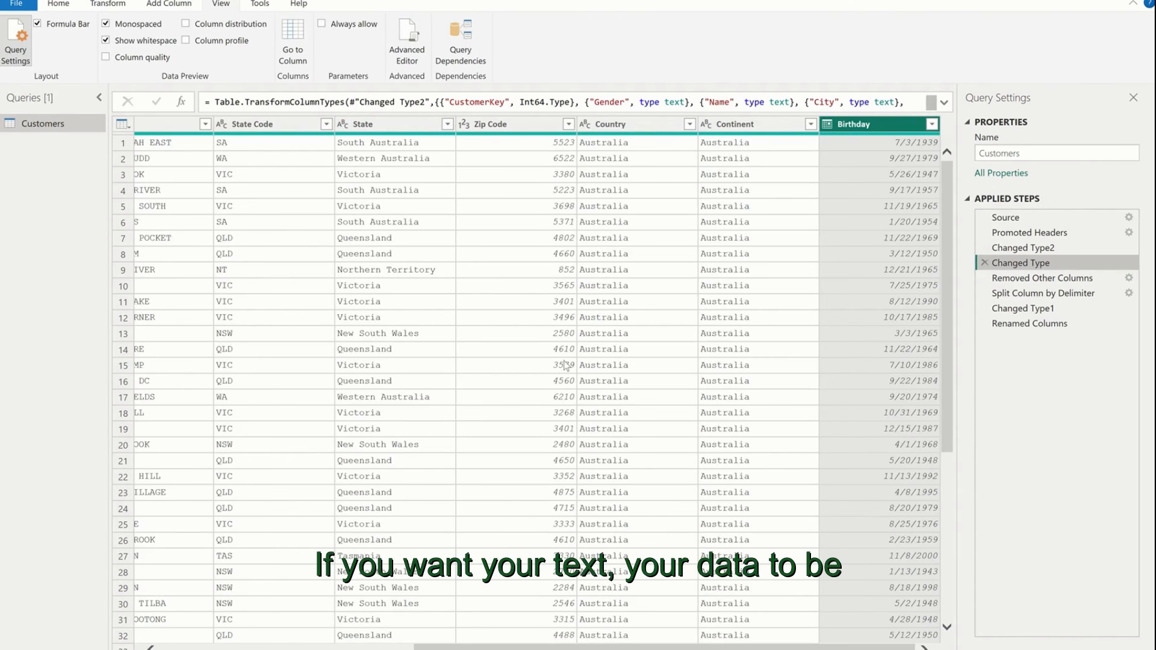
drag(542, 647, 250, 646)
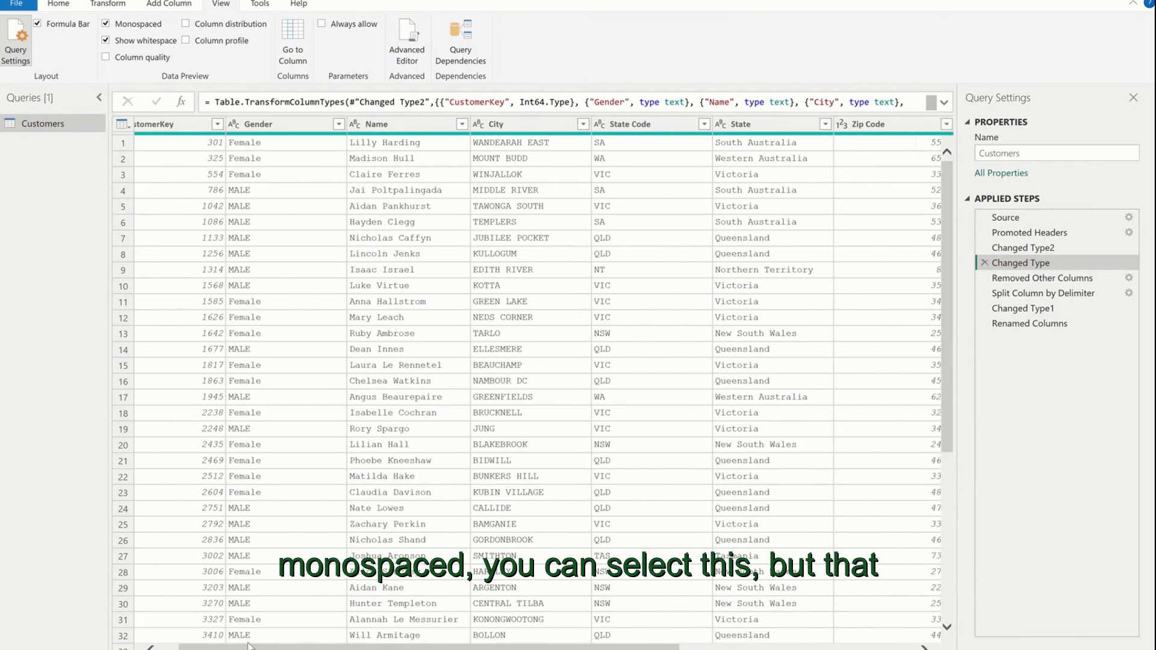
click(147, 28)
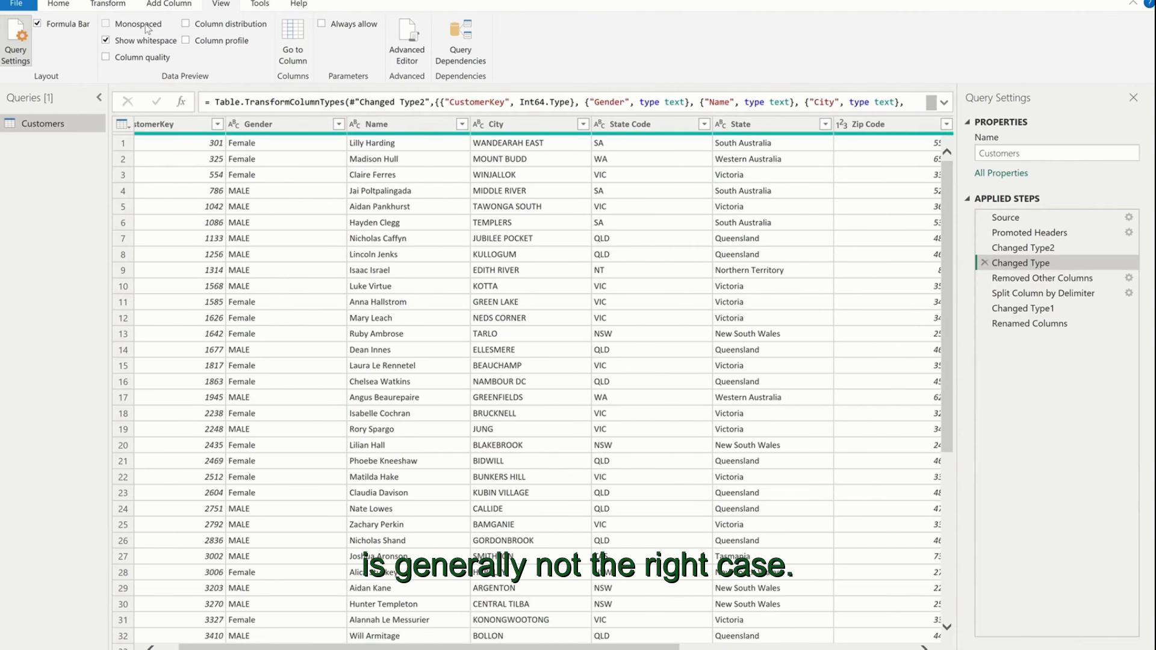
click(147, 57)
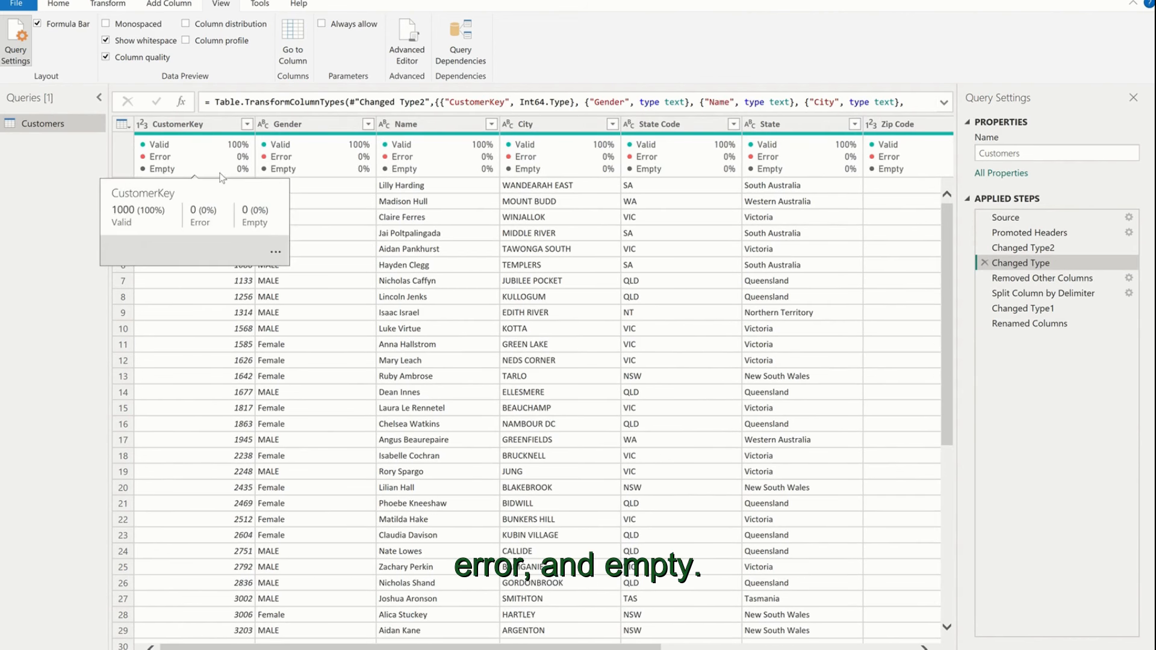
- Check the column quality figures across the Customers columns, and turn on column distribution and column profile in the data preview
scroll(563, 266, right, 6)
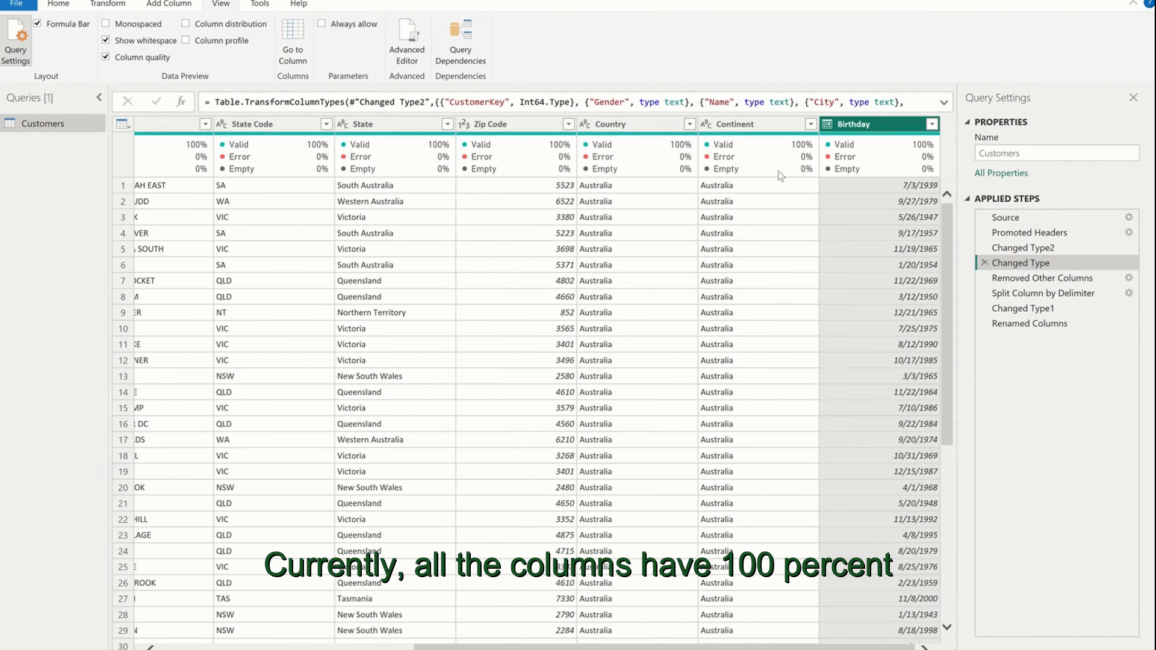
scroll(669, 206, left, 6)
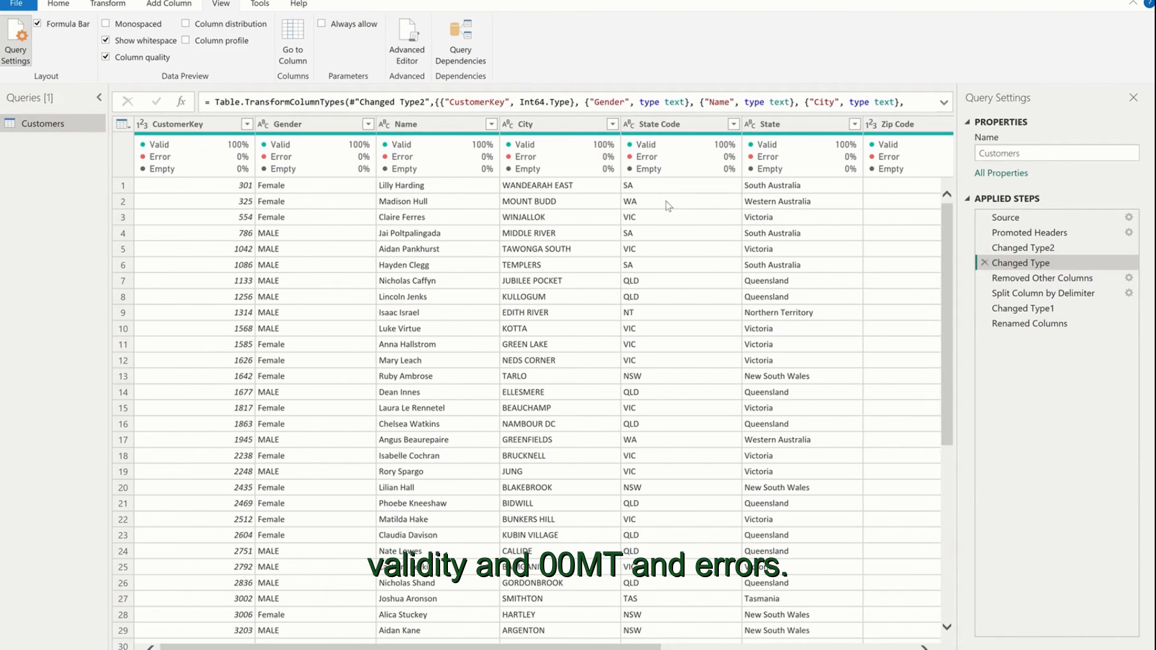
mouse_move(285, 149)
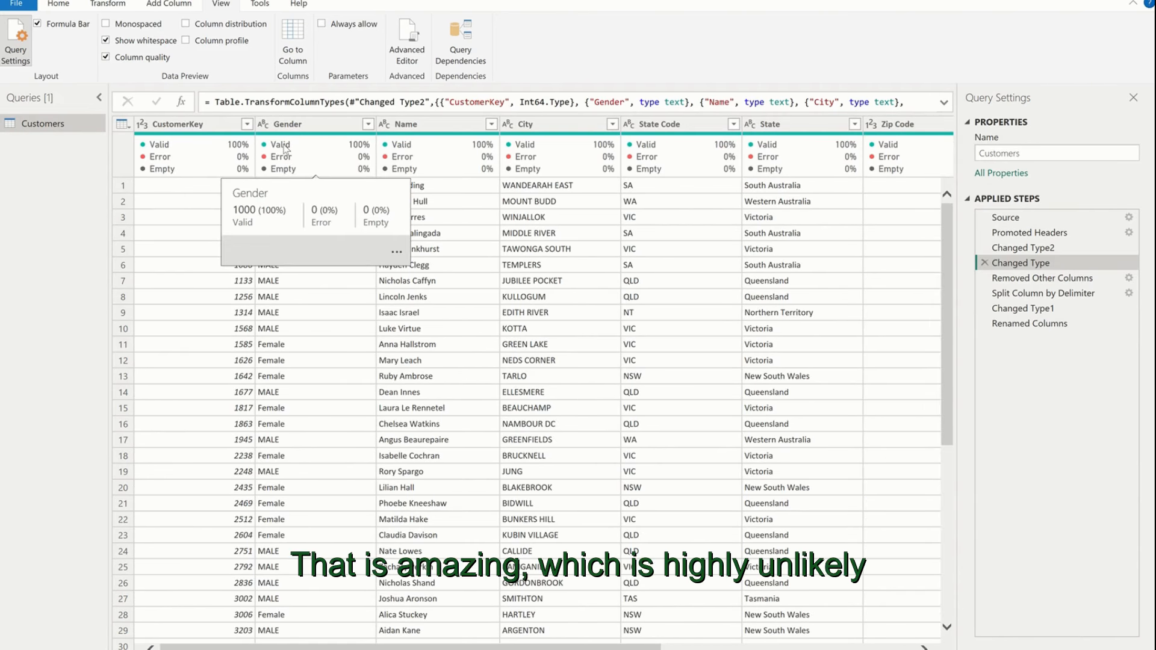
click(213, 26)
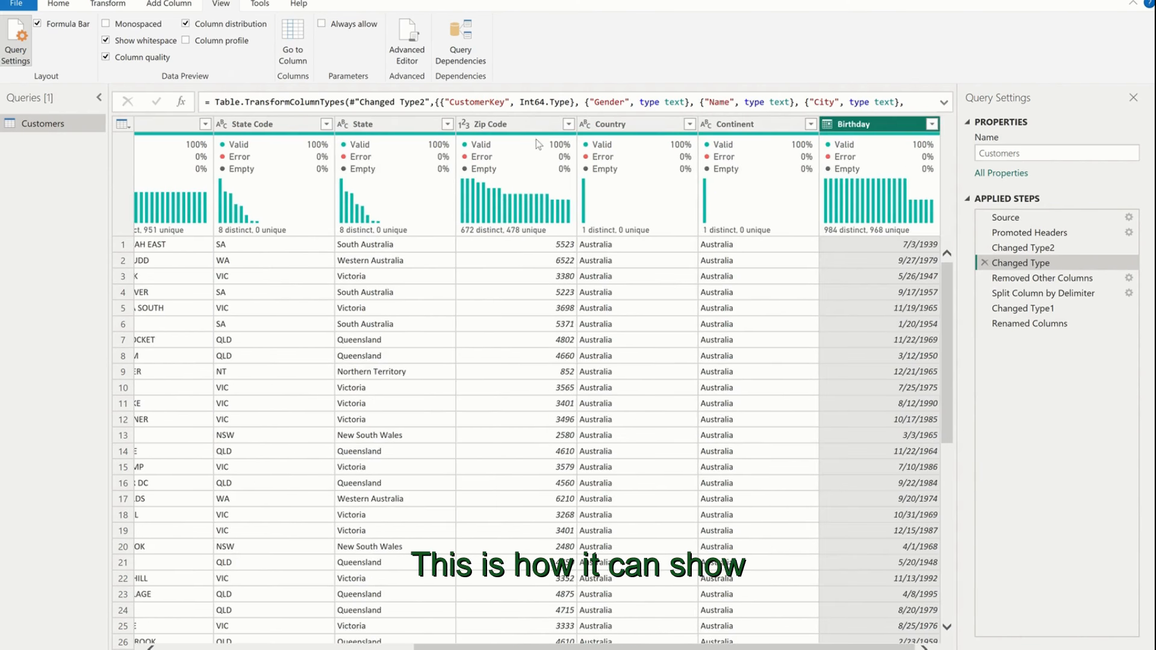
click(234, 43)
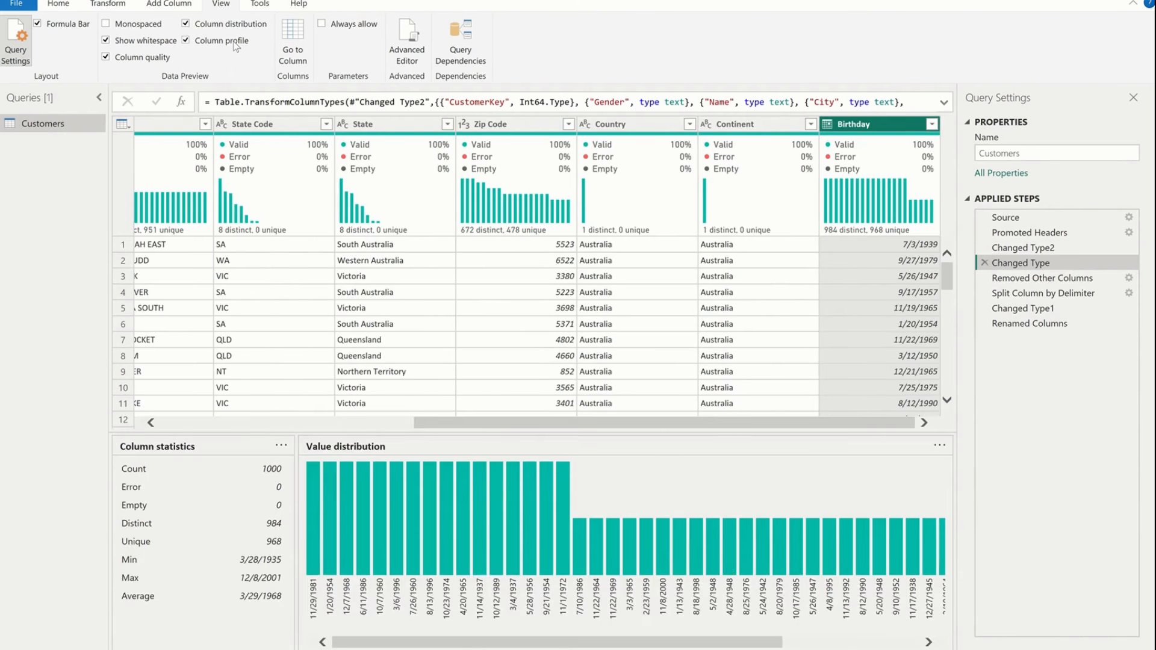
- Examine the column statistics and value distribution of the Zip Code column and the Country column
click(502, 124)
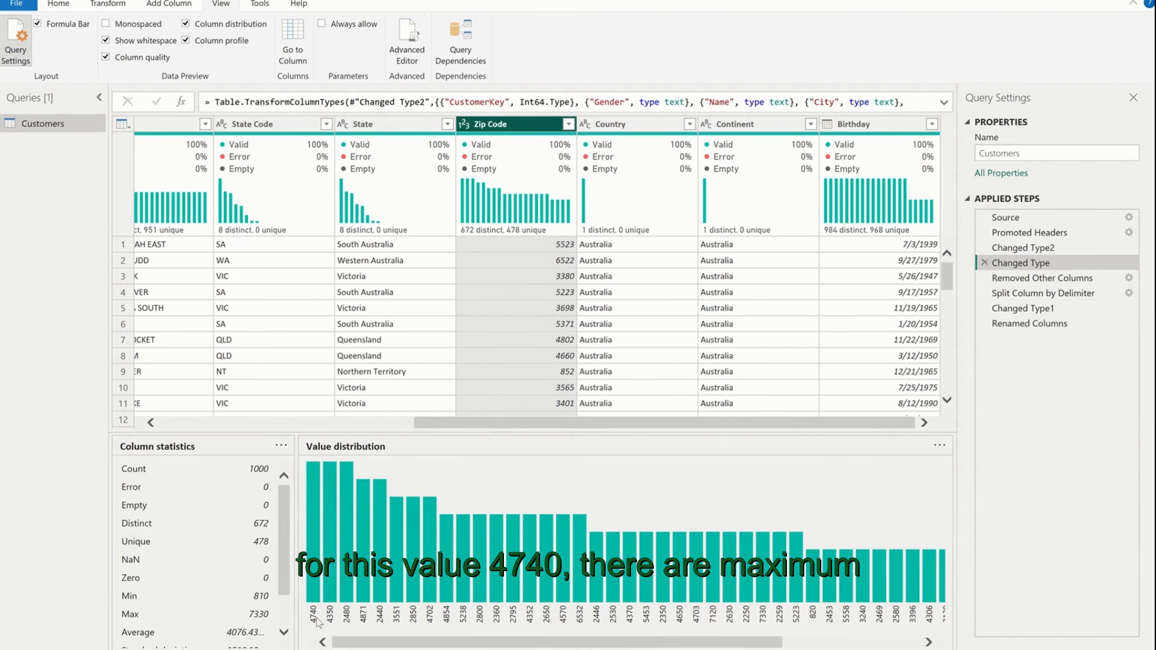
mouse_move(318, 519)
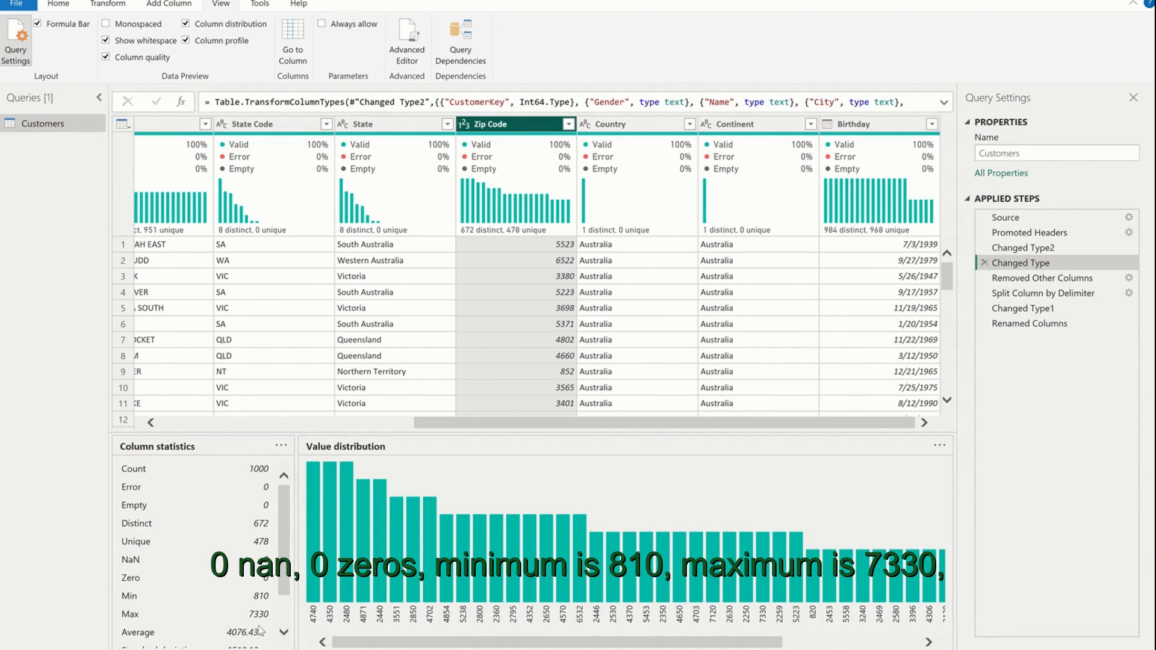
scroll(265, 624, down, 2)
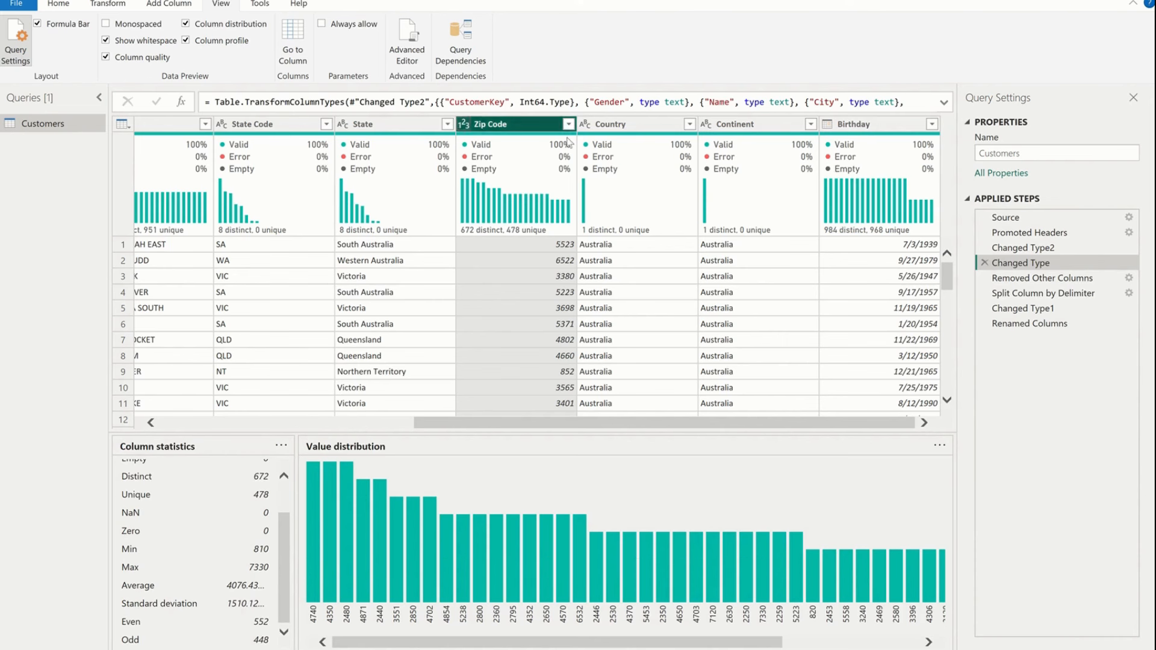
click(637, 133)
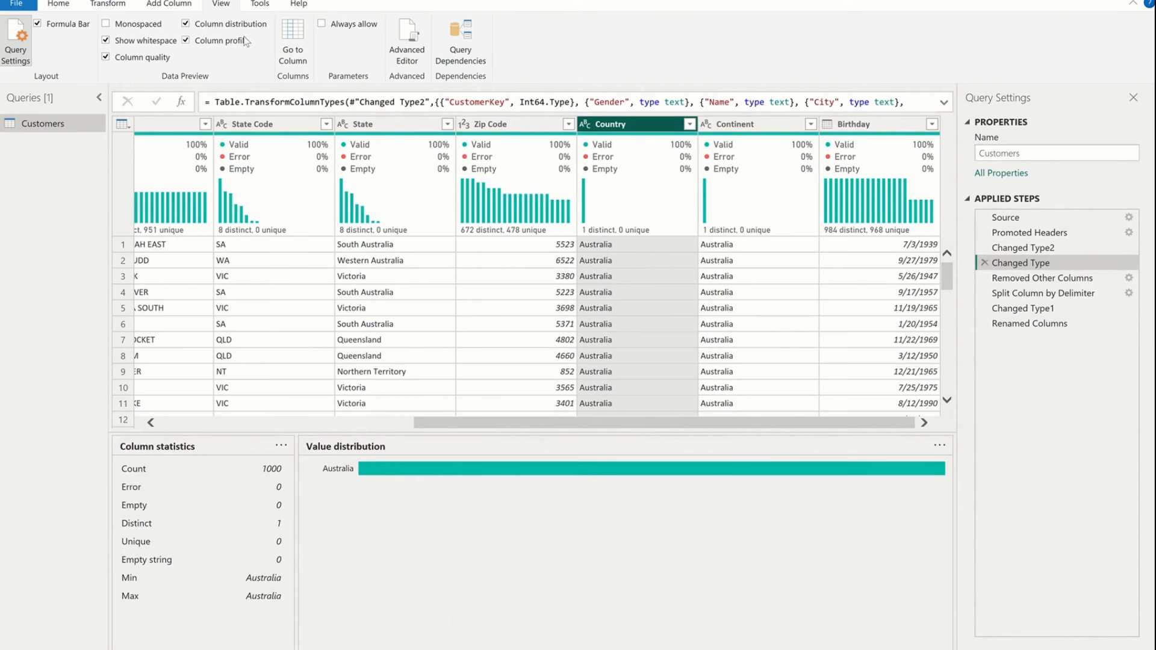
- Turn off column profile, column distribution and column quality in the data preview
click(198, 41)
click(198, 26)
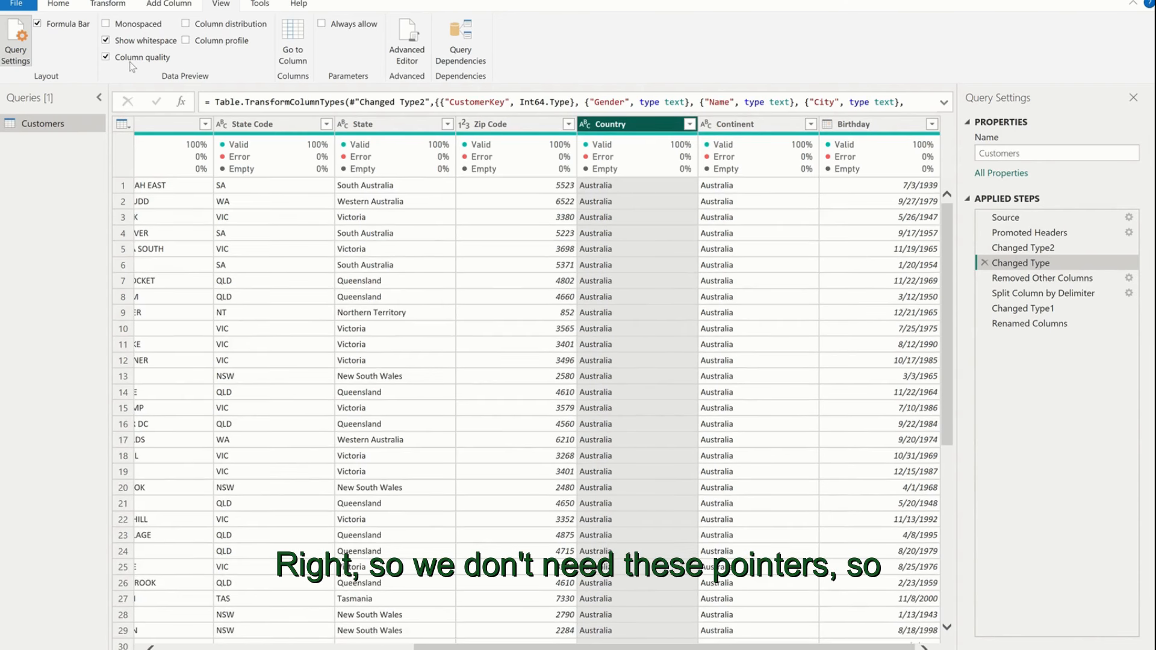
click(106, 57)
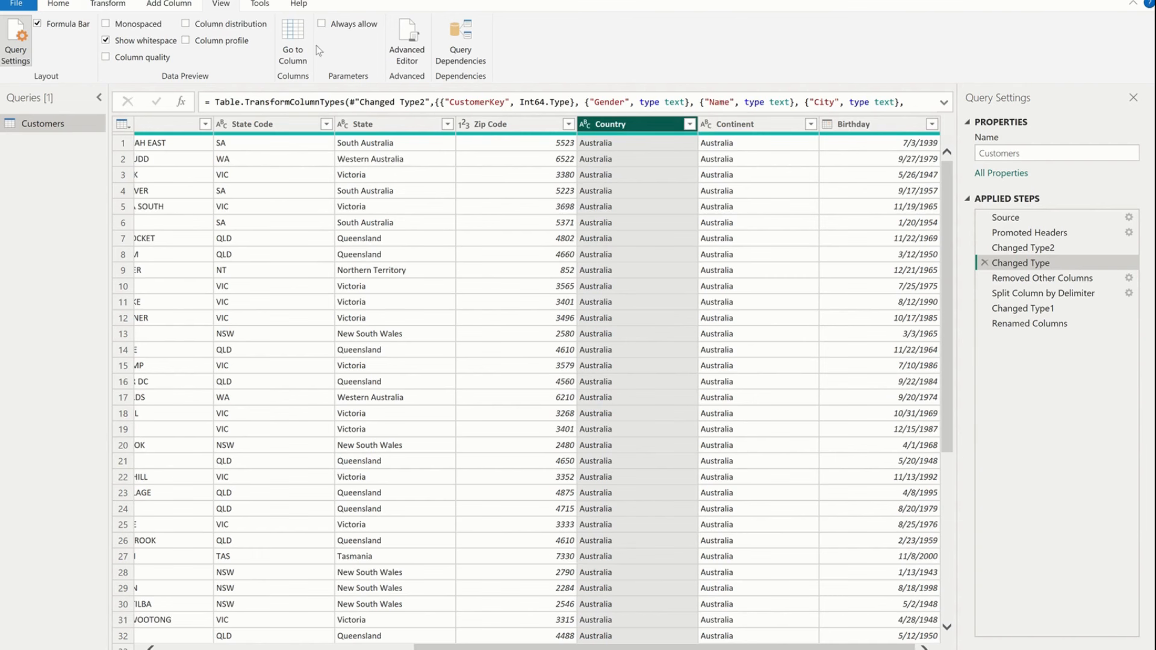
- Review the query dependencies diagram for the Customers query and close it
click(460, 47)
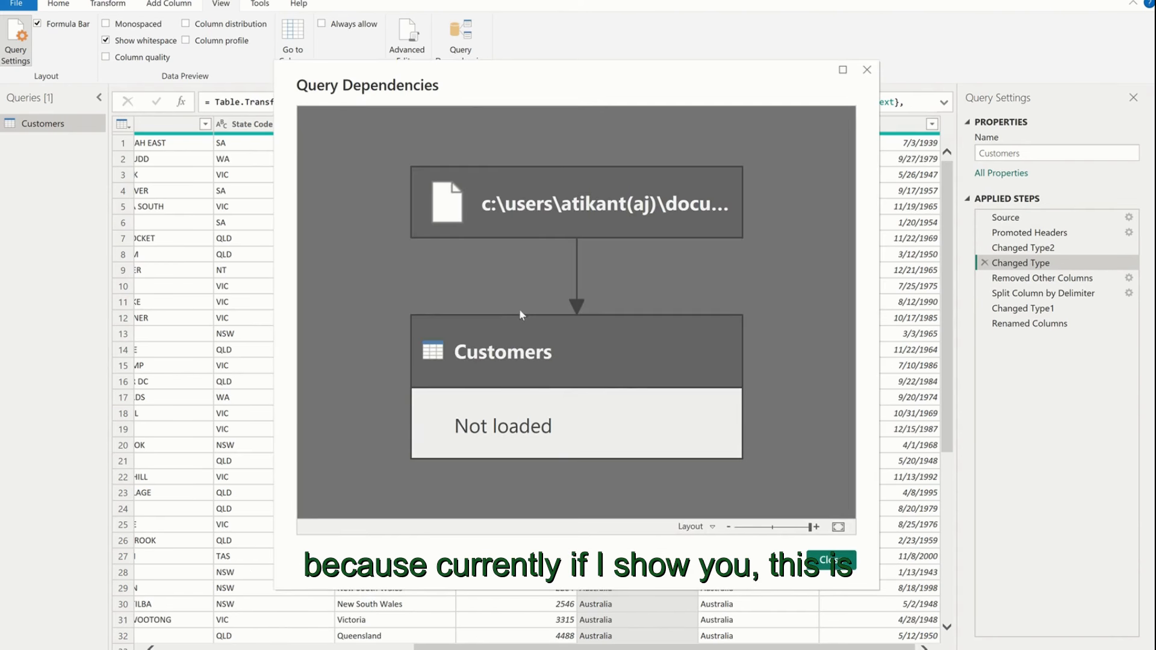
click(830, 560)
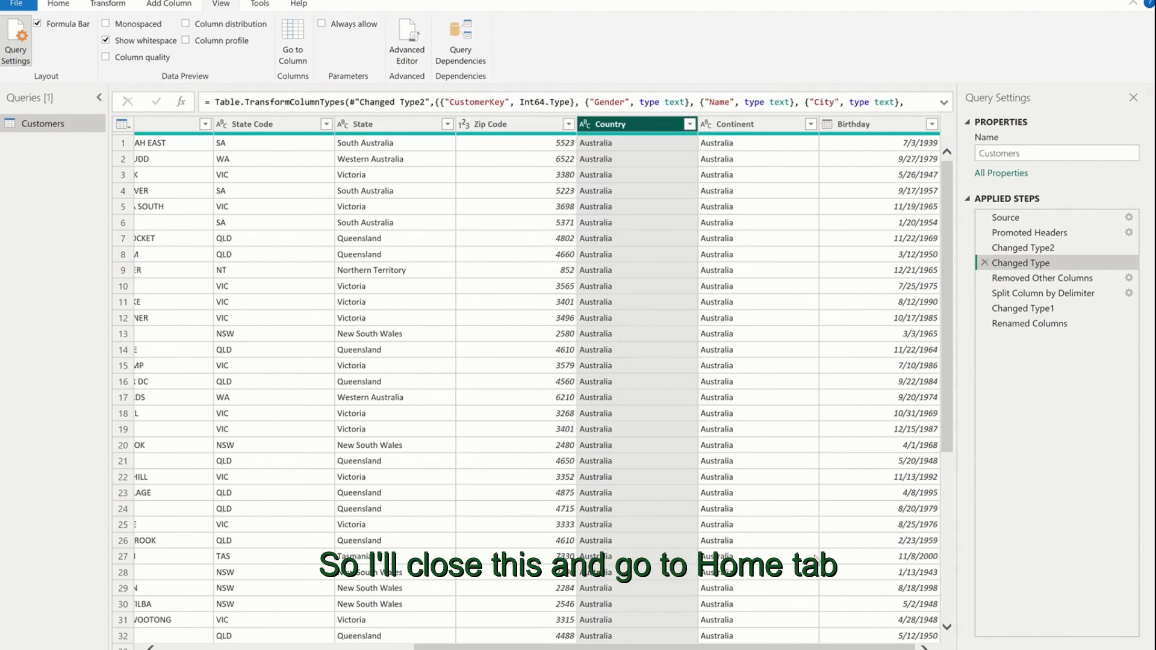
- Add the Products CSV file from the Global+Electronics+Retailer folder as a new source with the default import settings
click(59, 5)
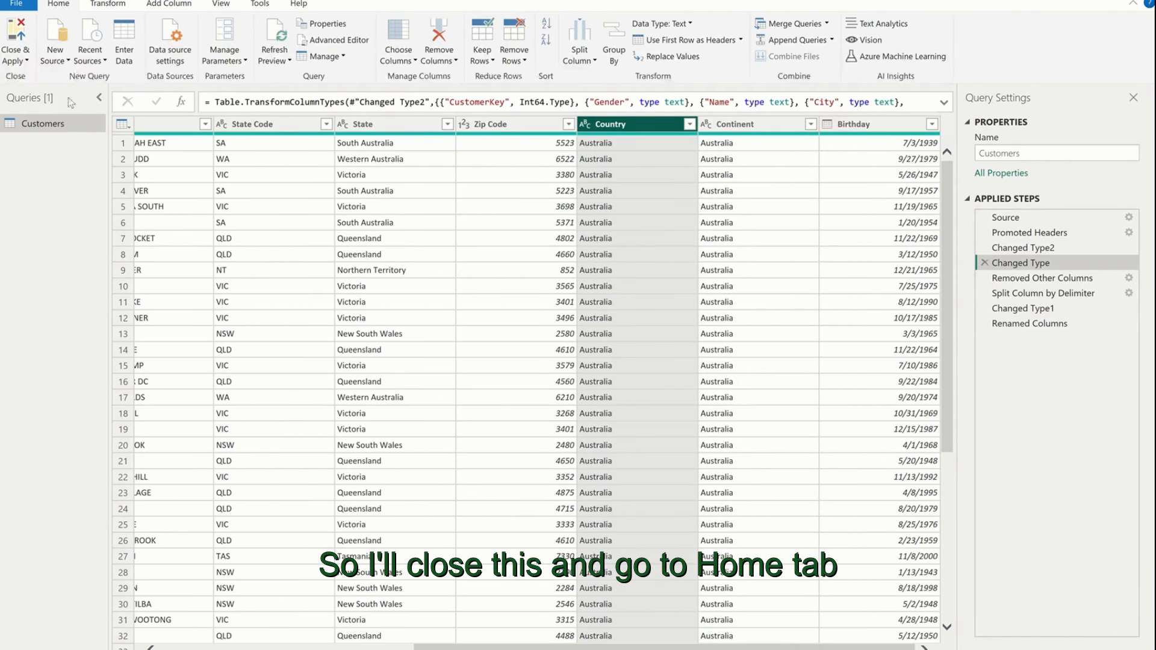
click(60, 59)
click(56, 206)
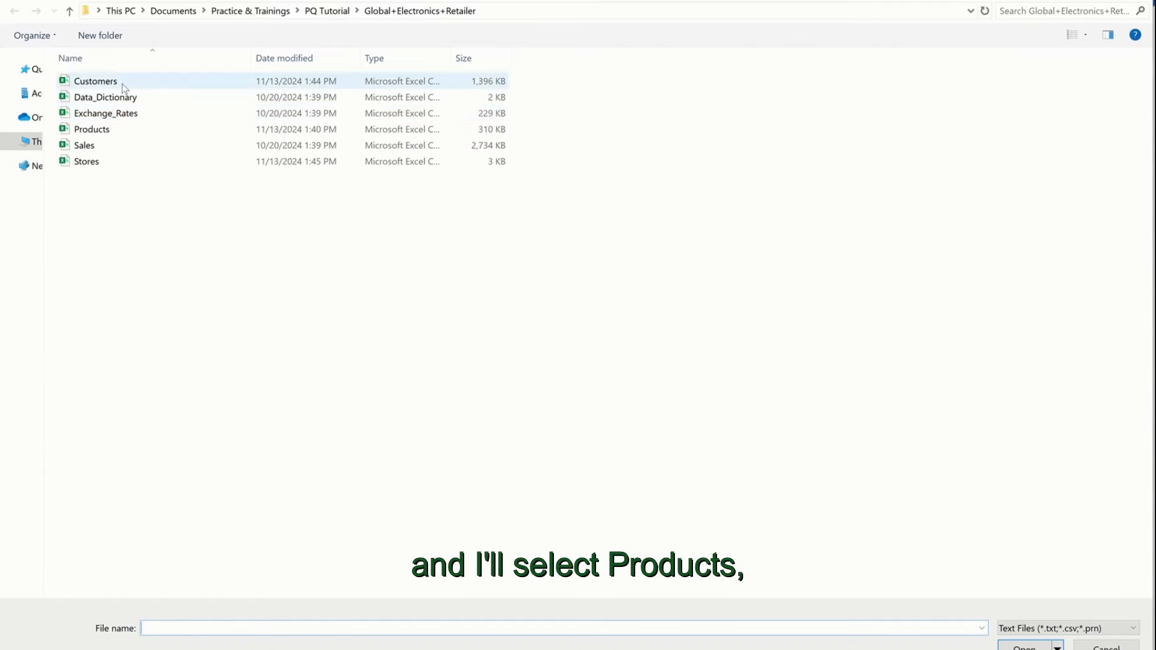
click(120, 129)
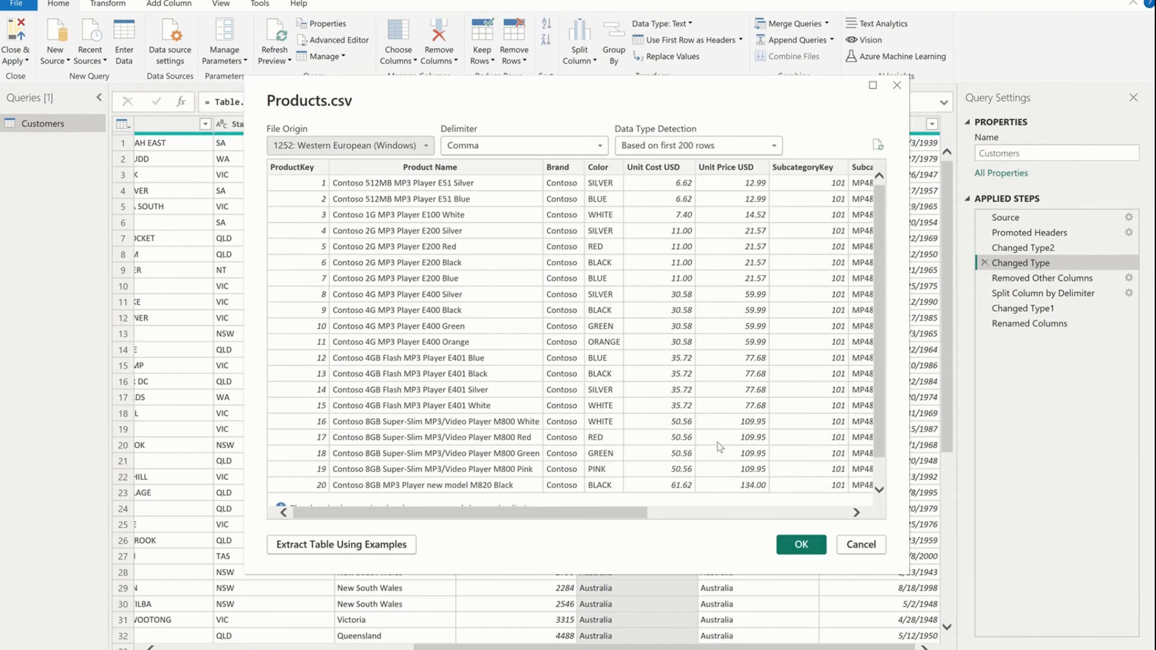
click(788, 542)
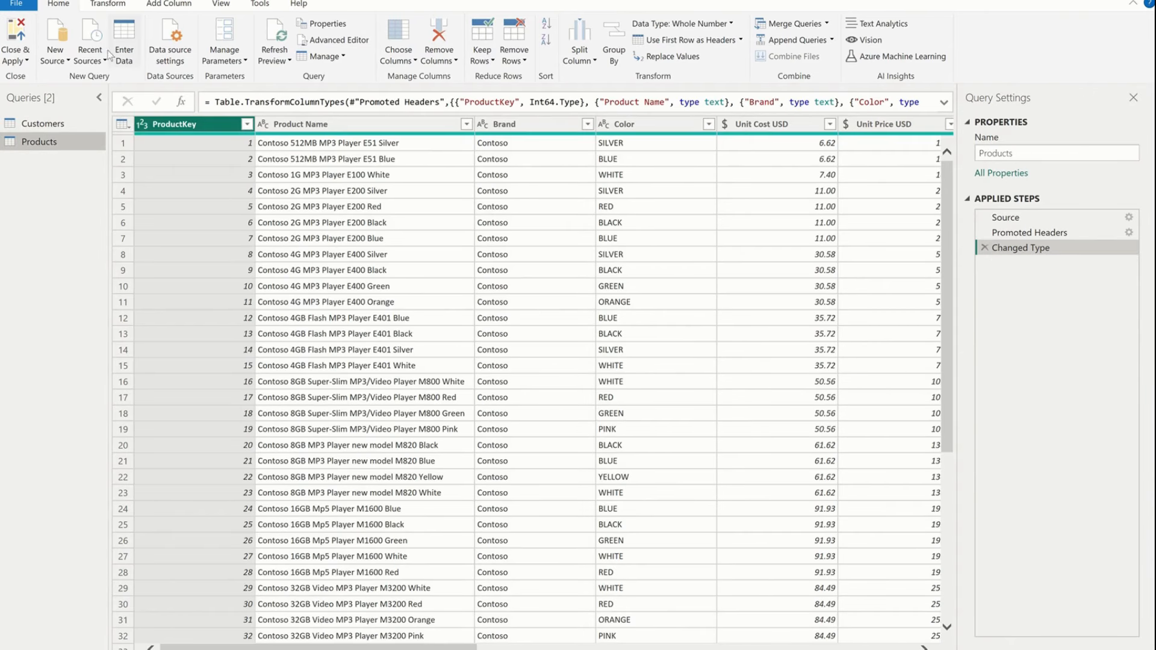
- Add the Sales CSV file from the same folder as another new source
click(55, 56)
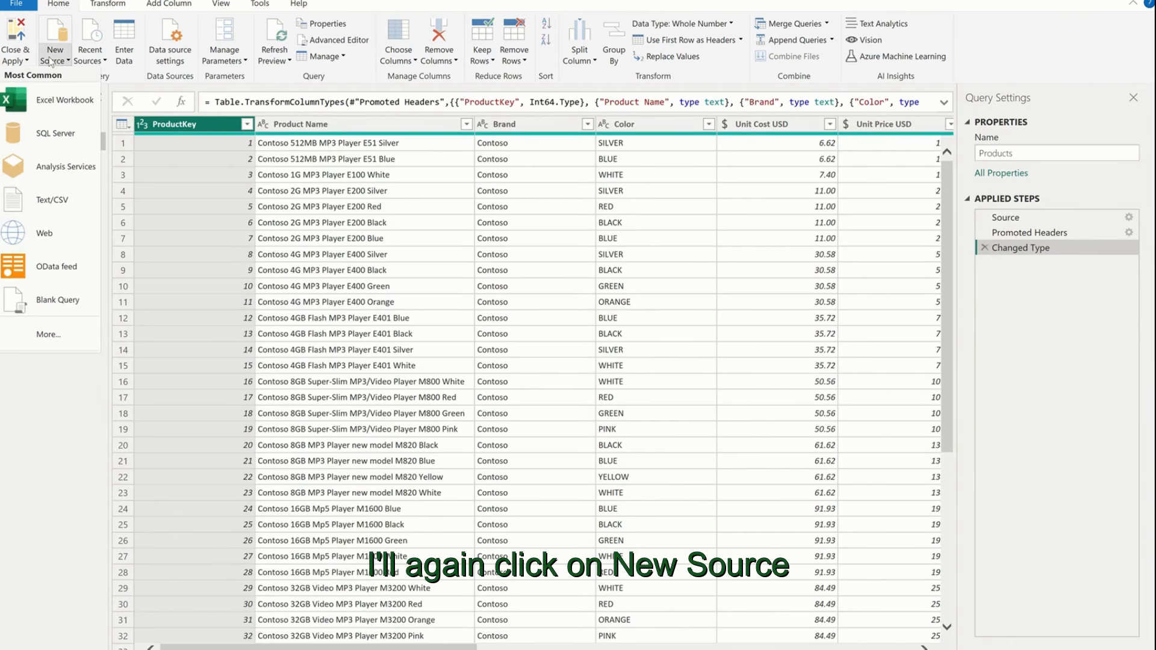
click(50, 198)
double_click(141, 143)
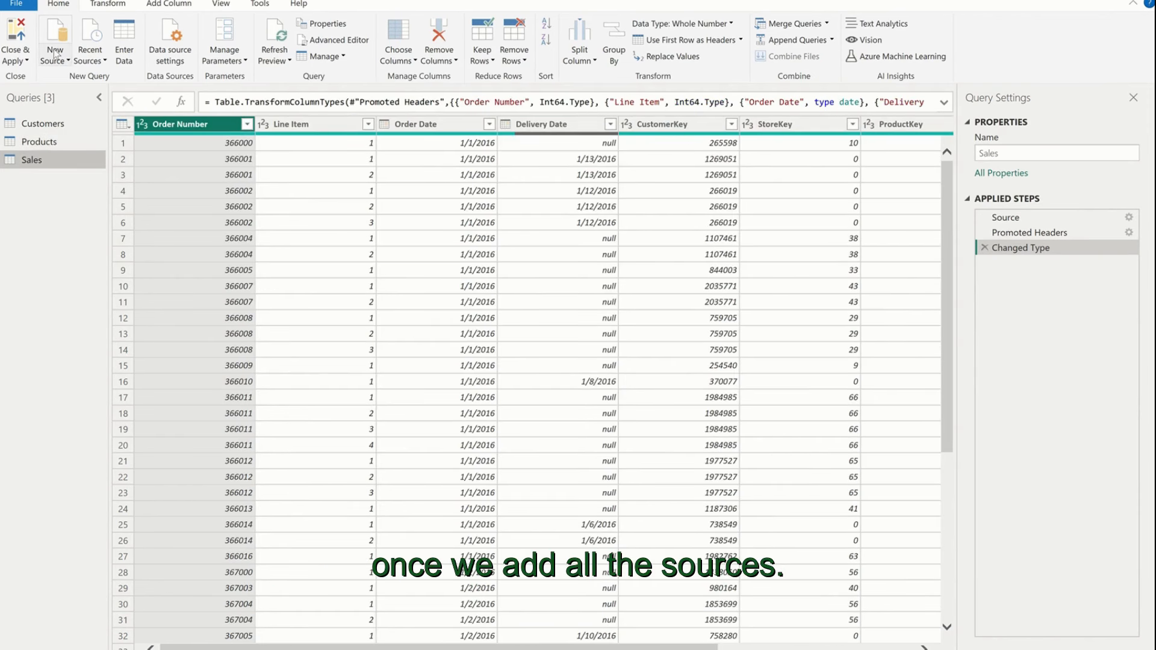
- Add the Stores CSV file as a new source, keeping the comma delimiter and default data type detection
click(55, 55)
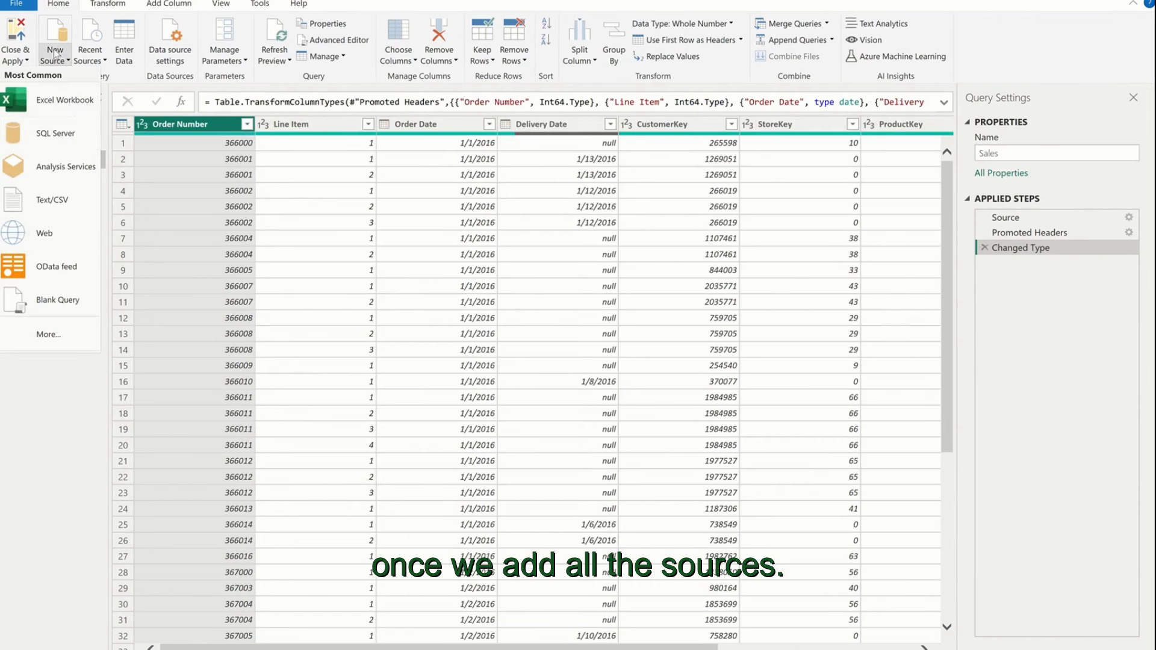
click(60, 201)
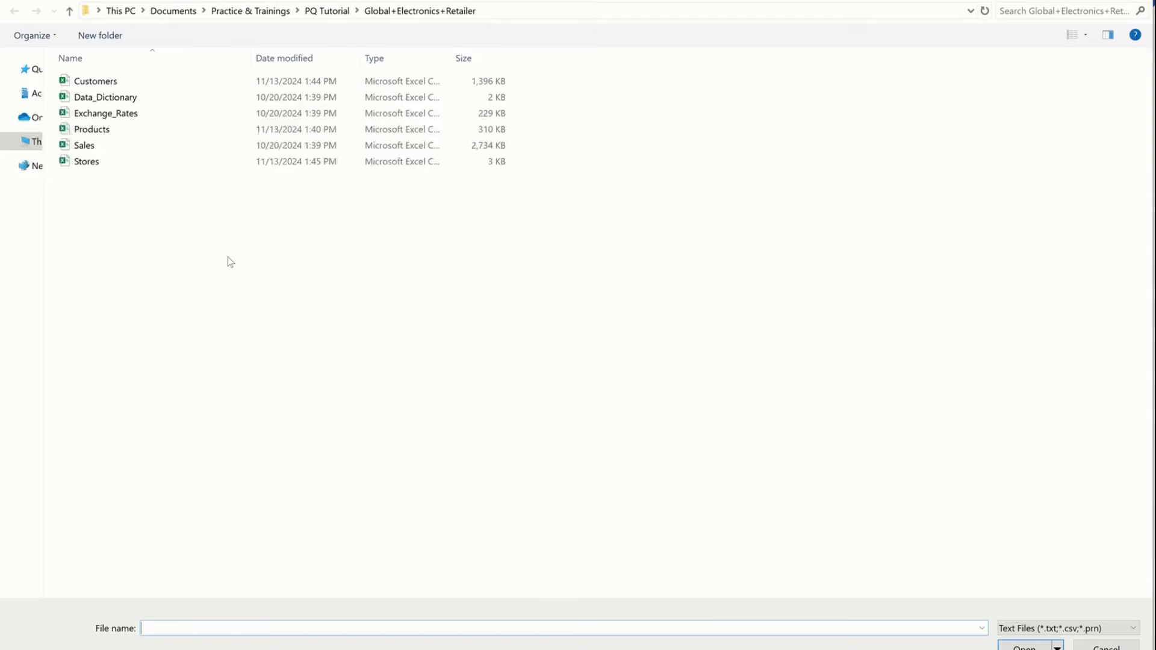
click(104, 158)
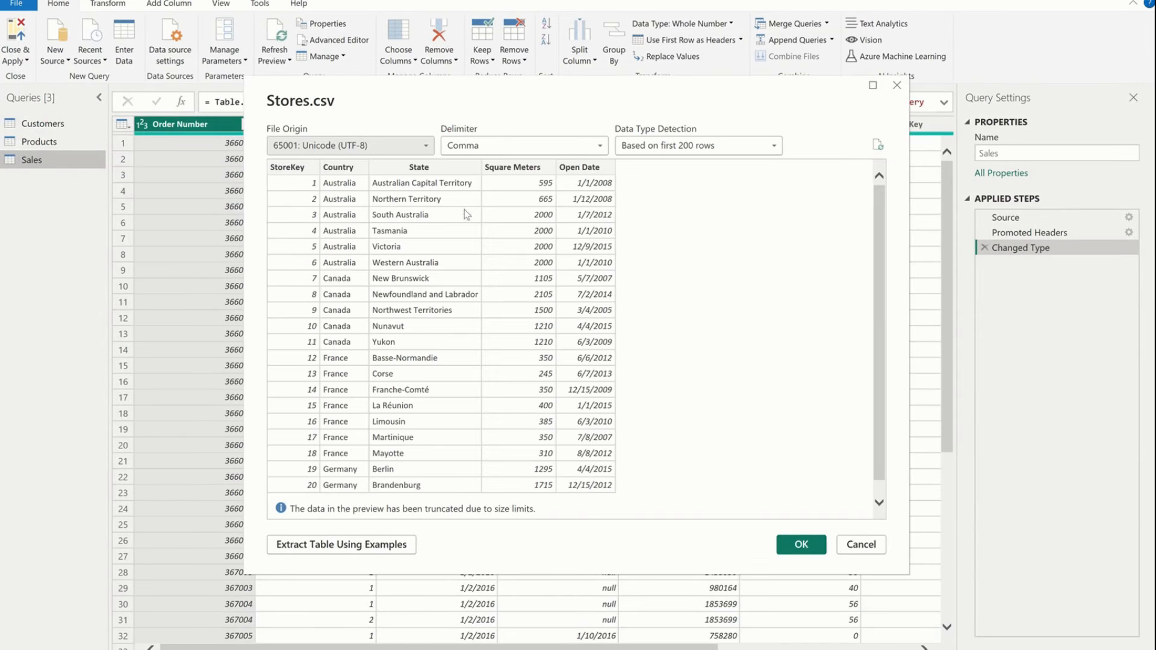
click(800, 548)
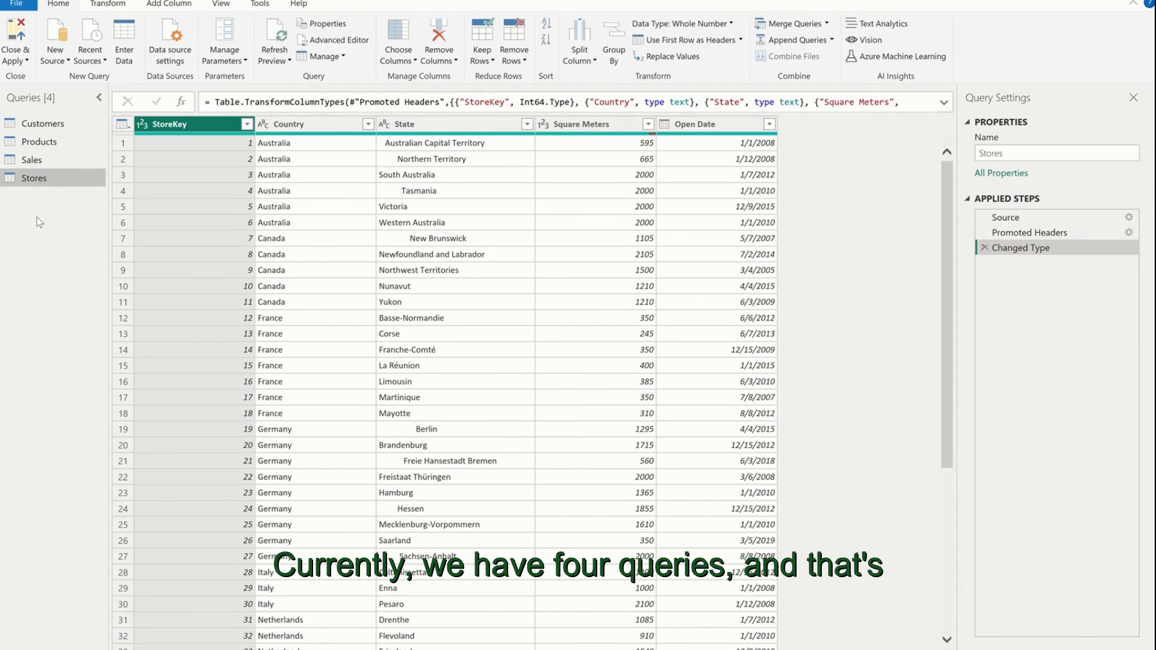
- Delete every applied step after Promoted Headers from the Customers query
click(69, 124)
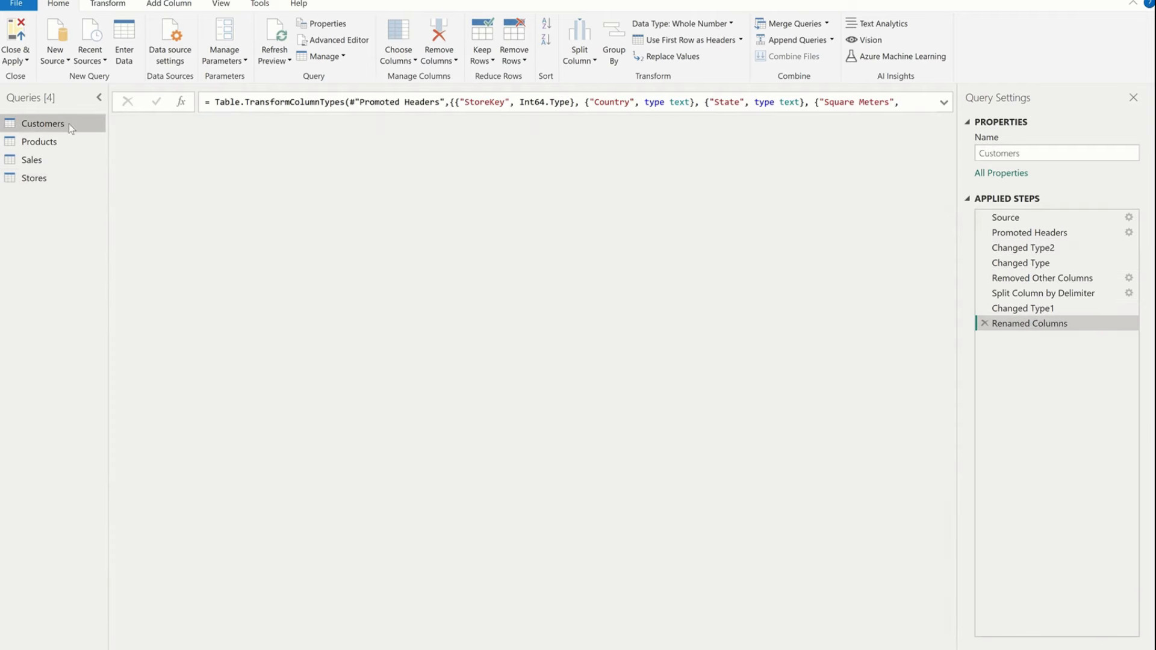
click(983, 322)
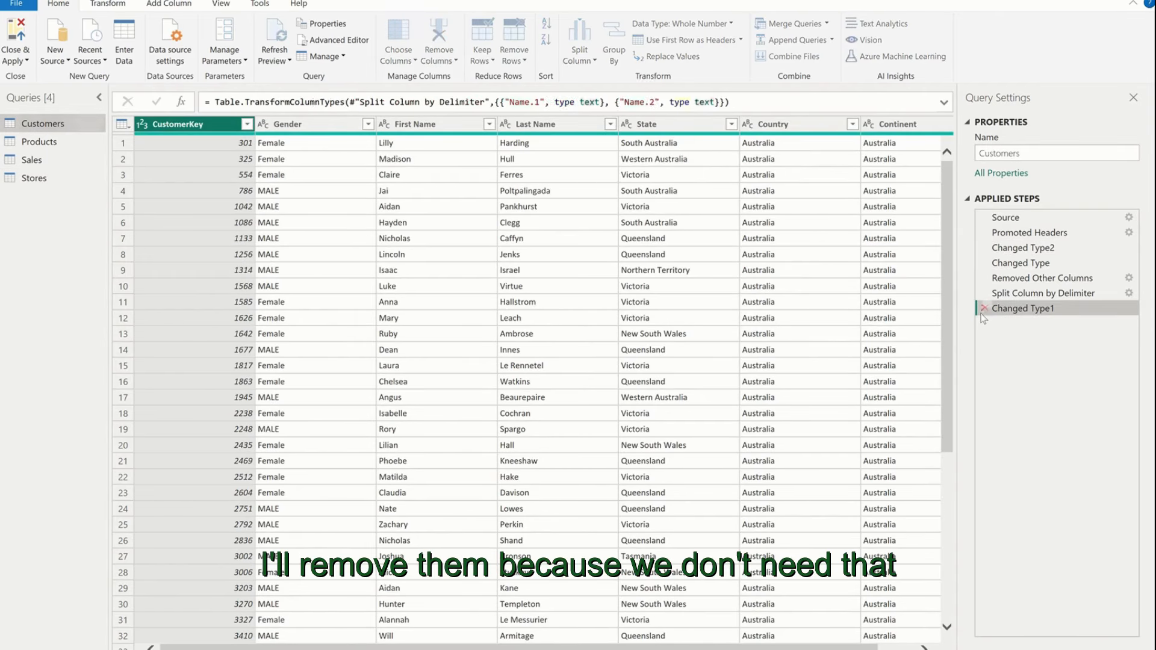
click(984, 308)
click(983, 293)
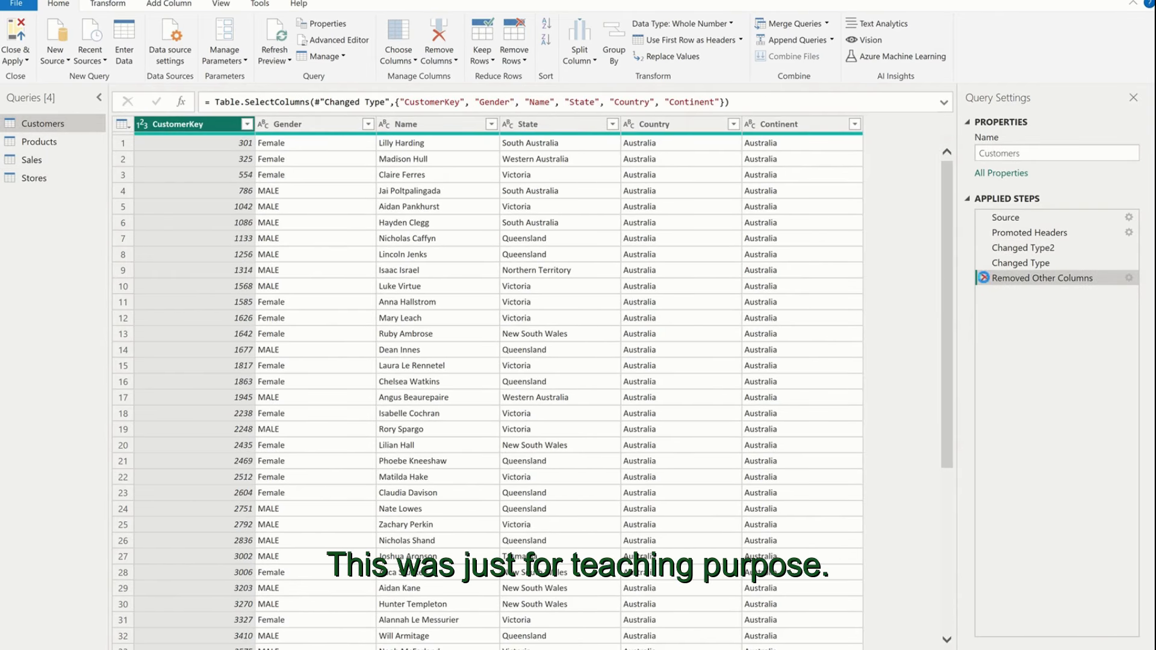
click(984, 277)
click(984, 262)
click(984, 248)
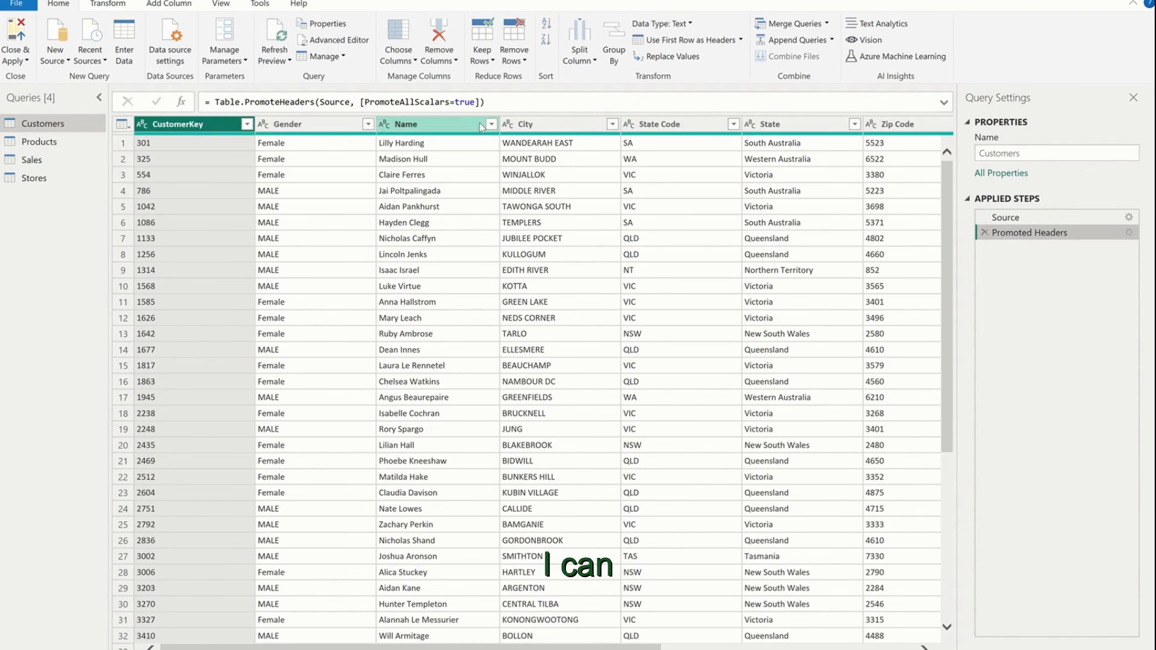
- Detect the data type of the CustomerKey column automatically
click(109, 6)
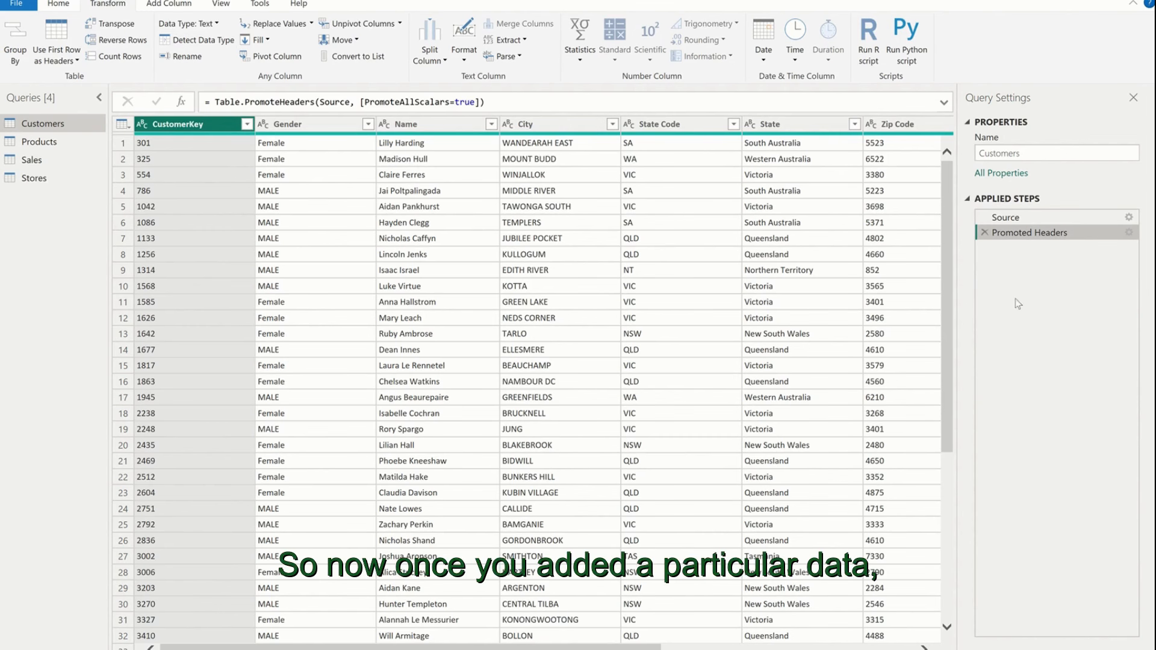
drag(269, 648, 210, 619)
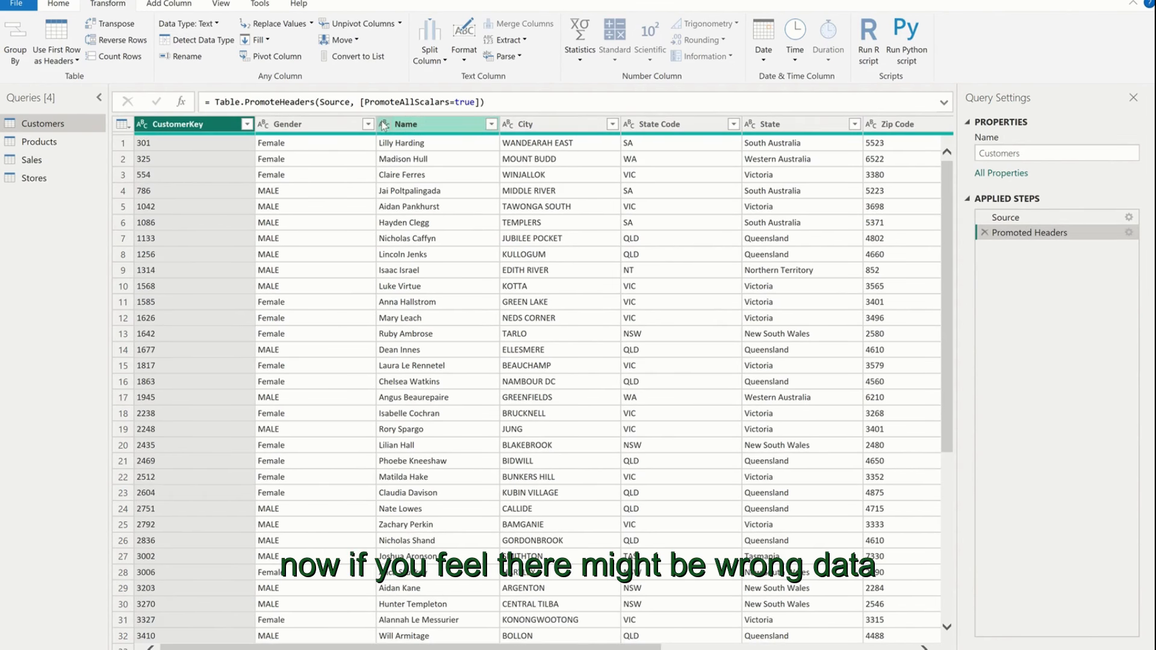
click(198, 41)
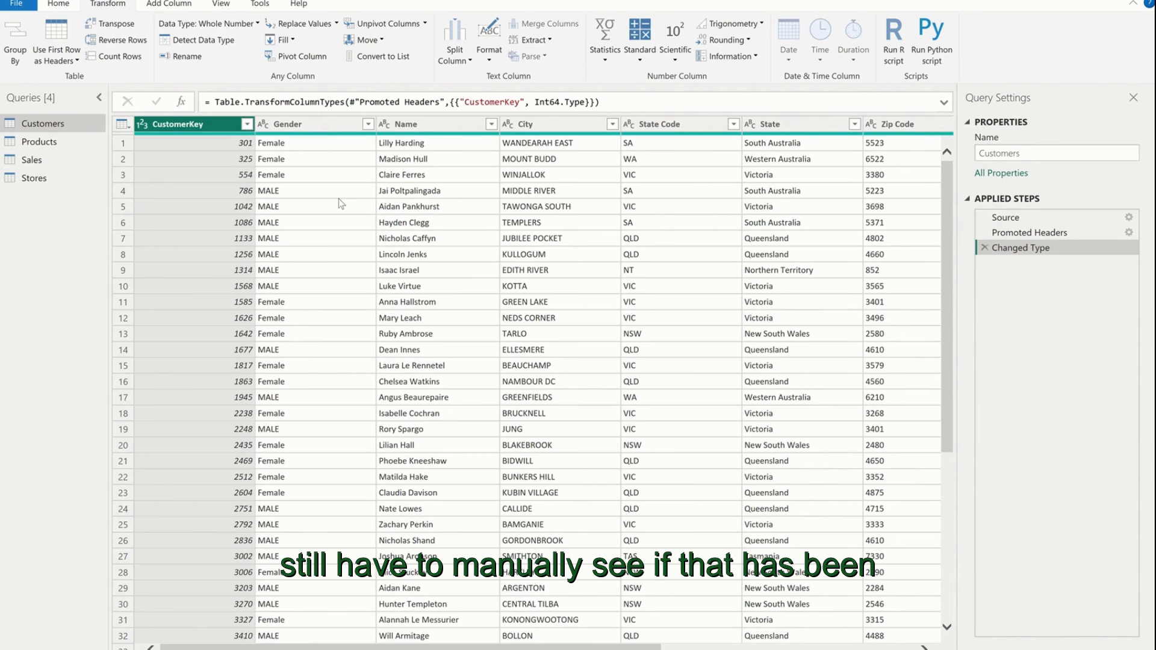
- Check the column types in the Customers query and change the Birthday column's data type to Date
scroll(665, 278, right, 5)
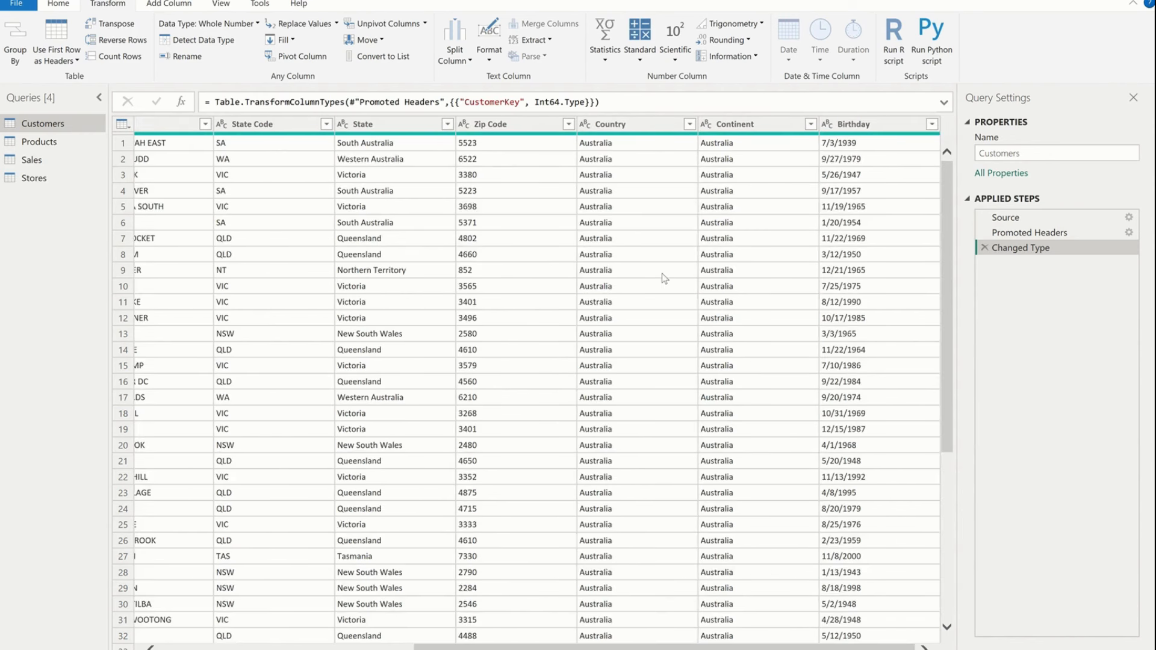
scroll(664, 278, left, 5)
scroll(665, 278, right, 5)
click(867, 129)
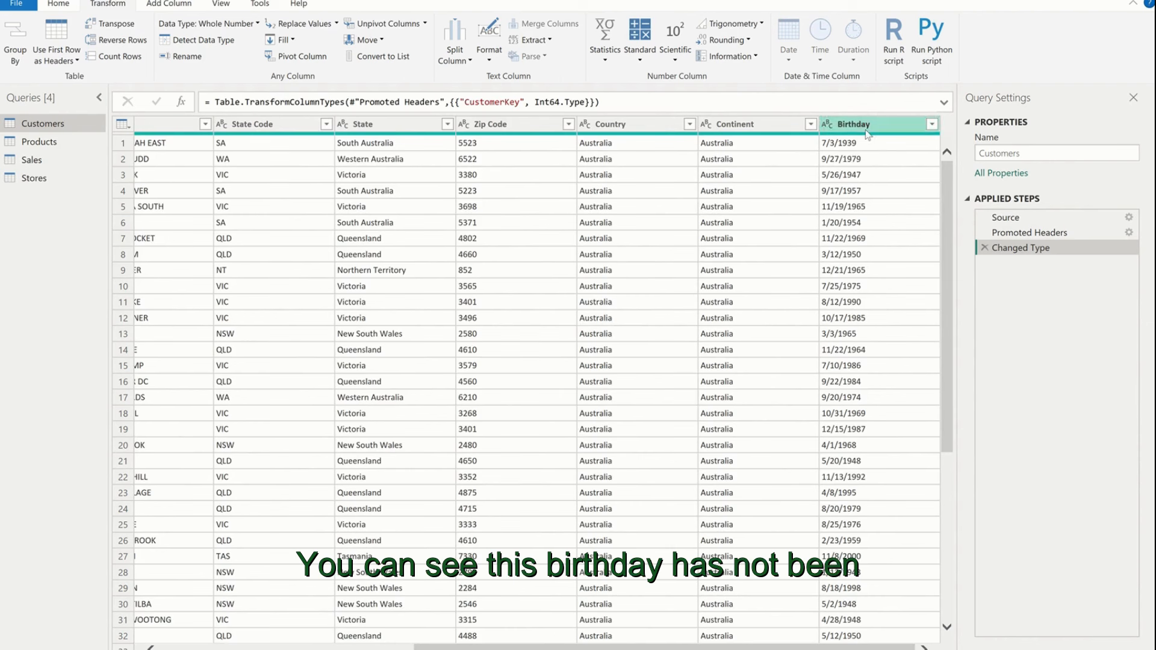
click(830, 124)
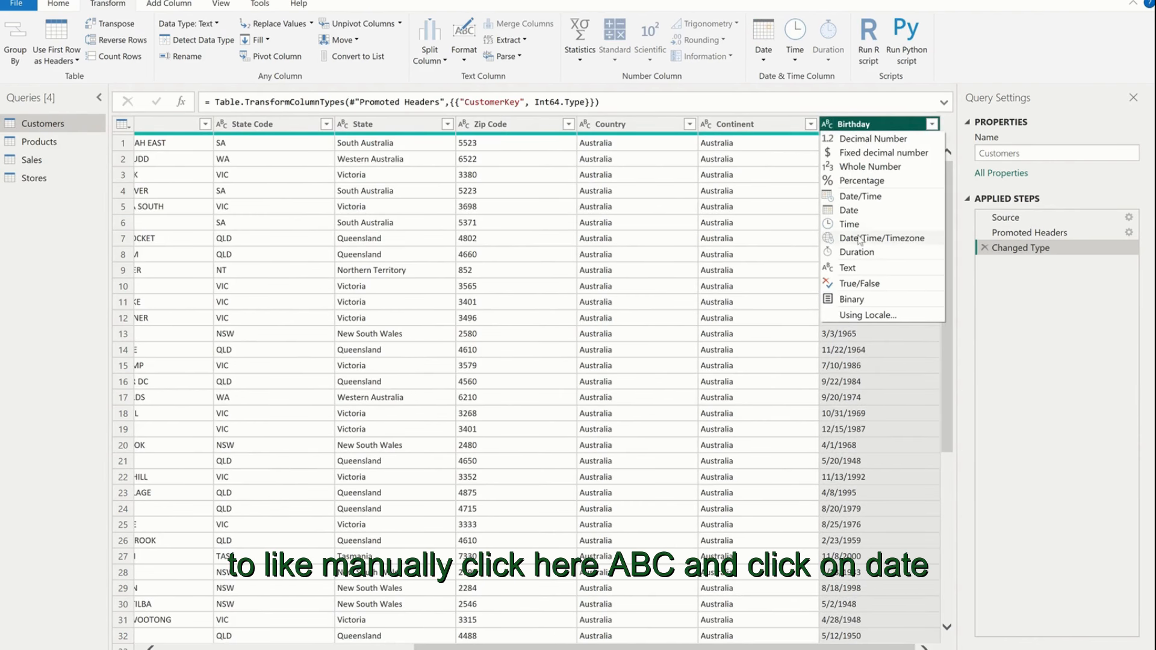
click(861, 210)
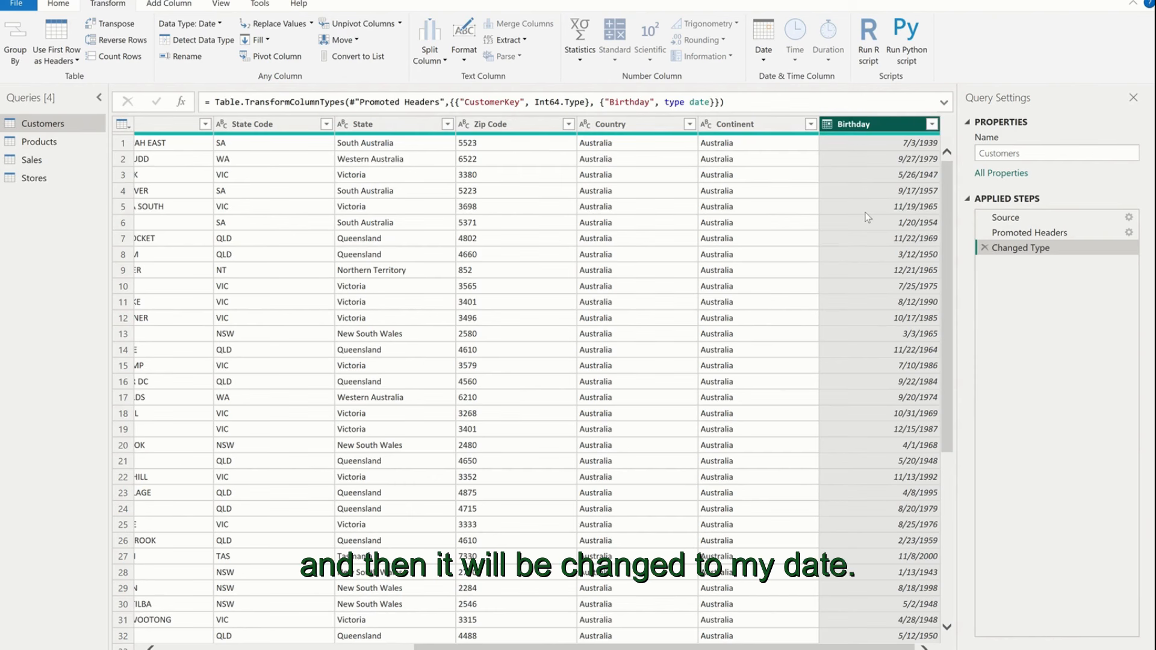
scroll(690, 259, left, 7)
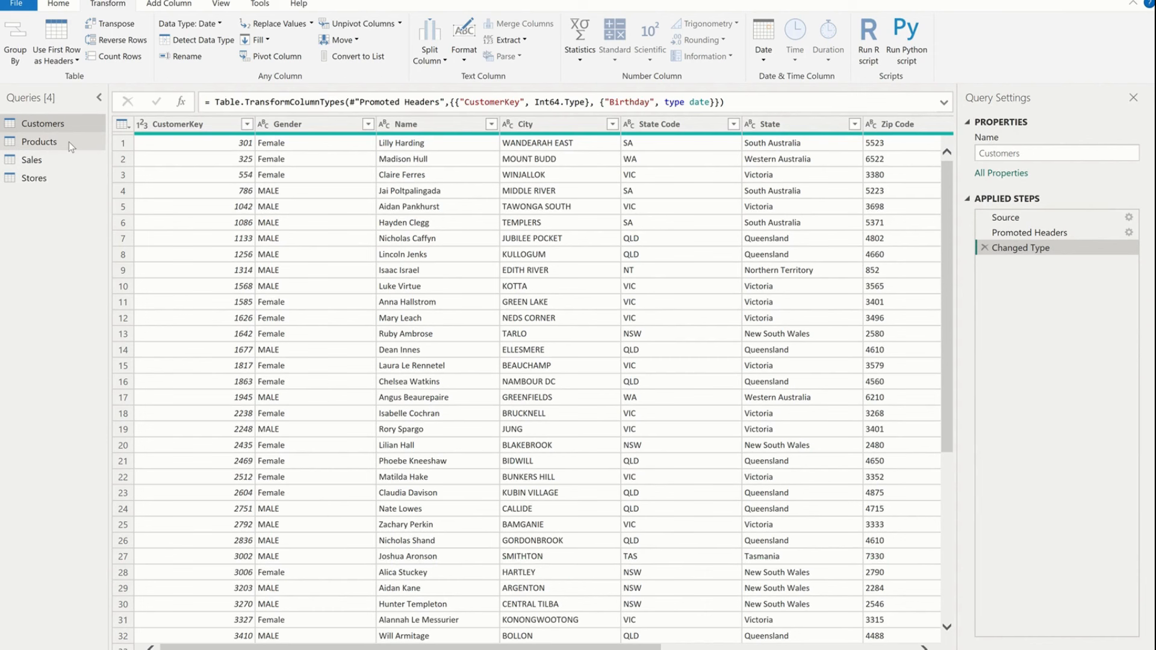
- Rename the Customers query to dim_Customers
double_click(48, 123)
key(Home)
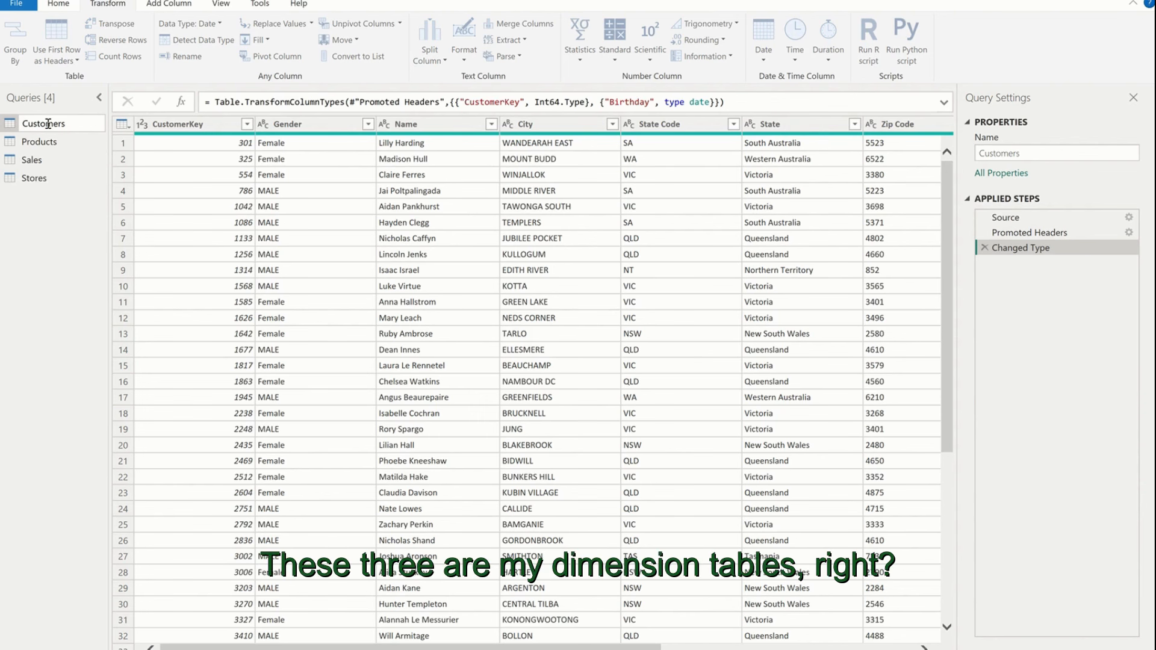
text(dim_)
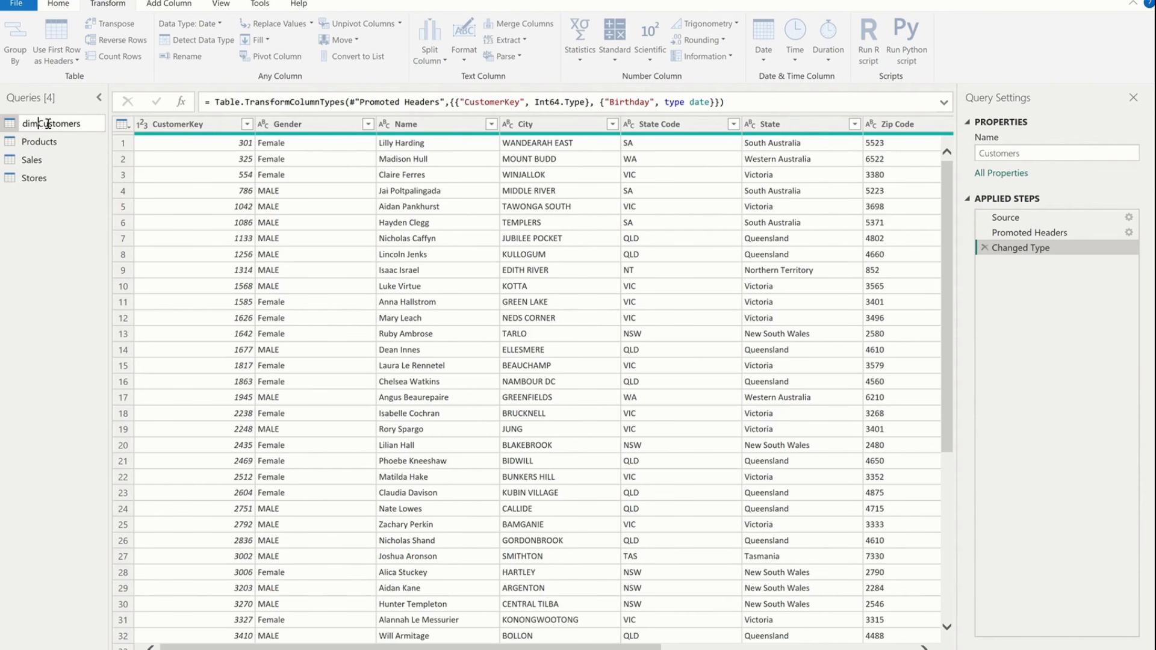
key(Return)
- Rename the Products query to dim_Products
click(39, 142)
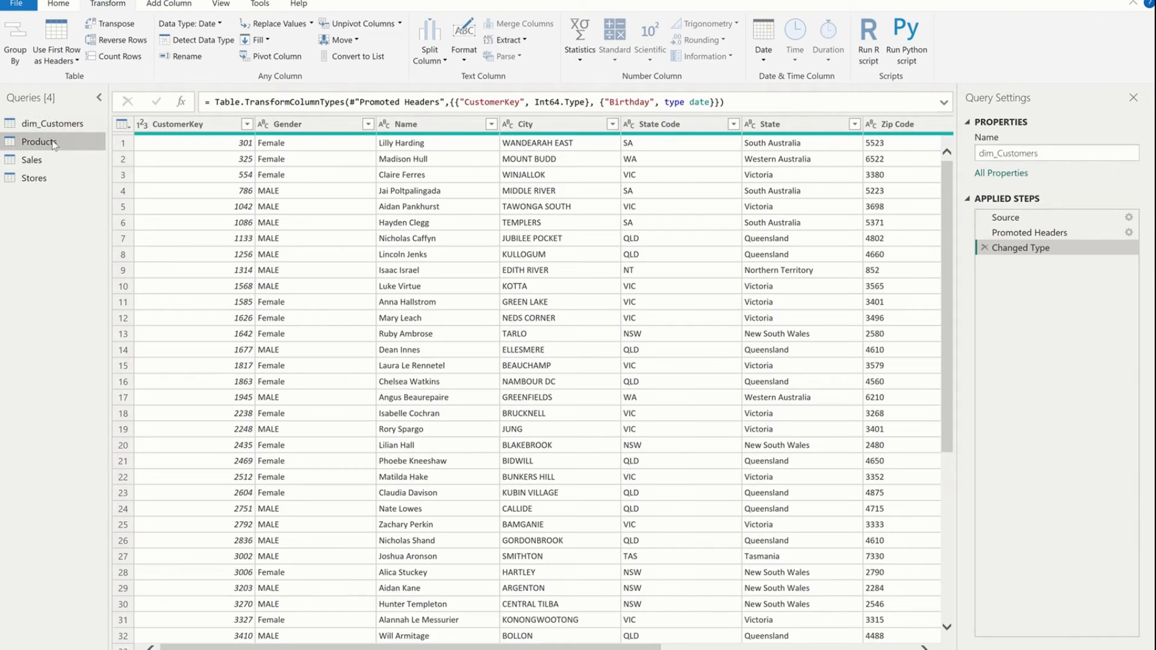
click(979, 155)
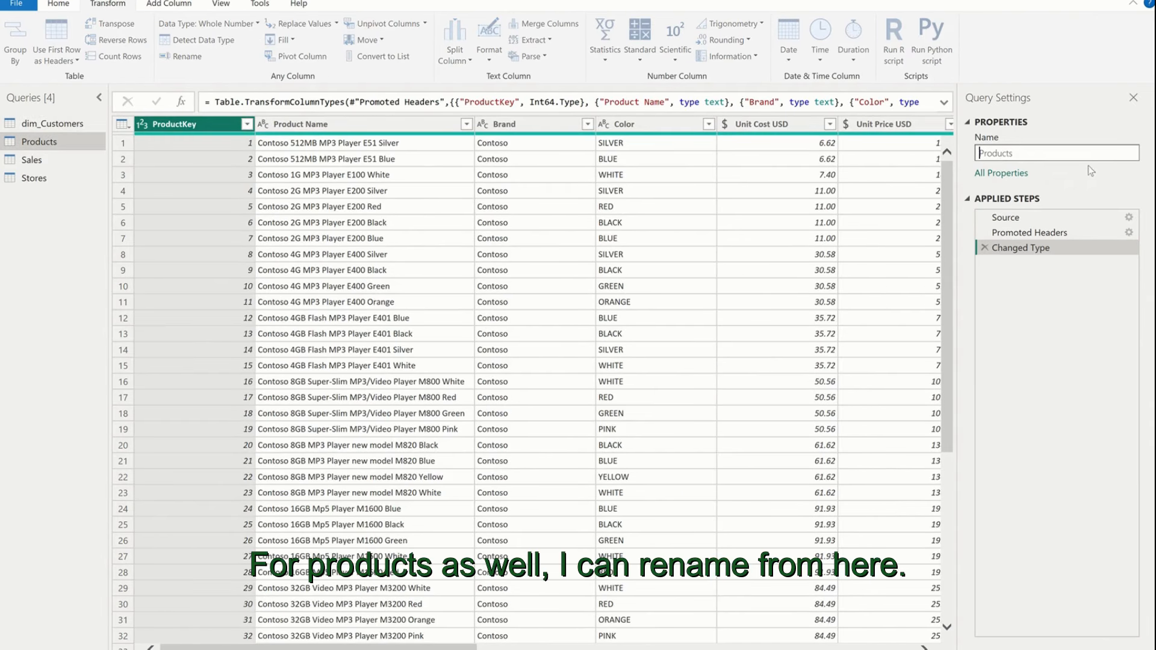
text(dim_)
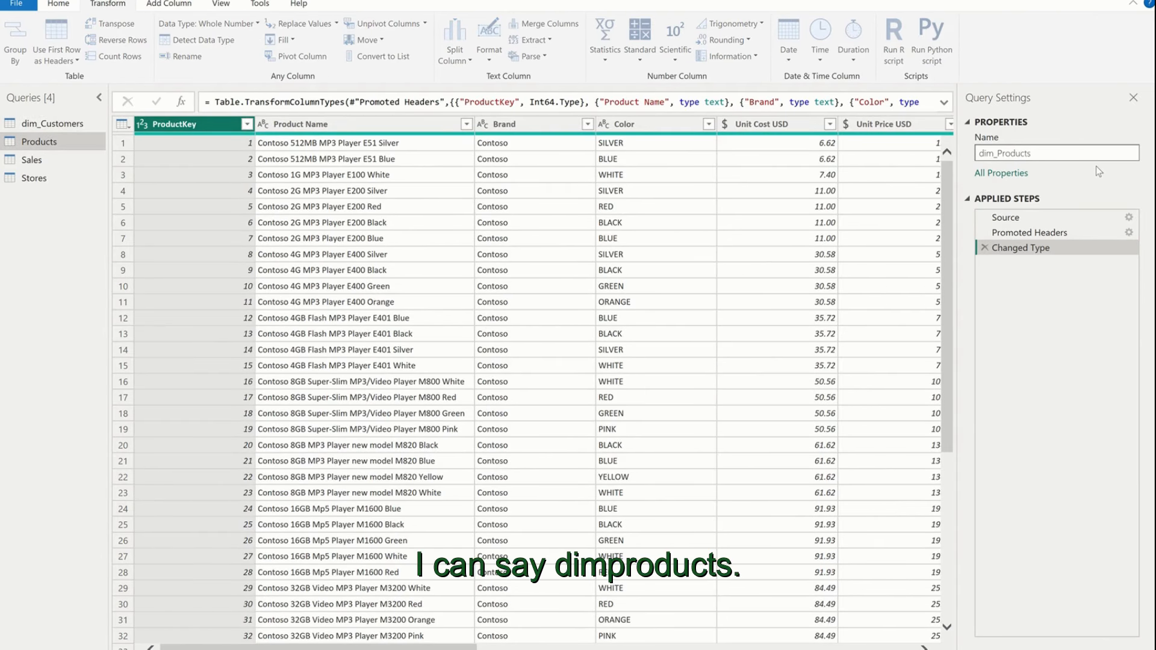
key(Return)
- Rename the Stores query to dStores
click(34, 178)
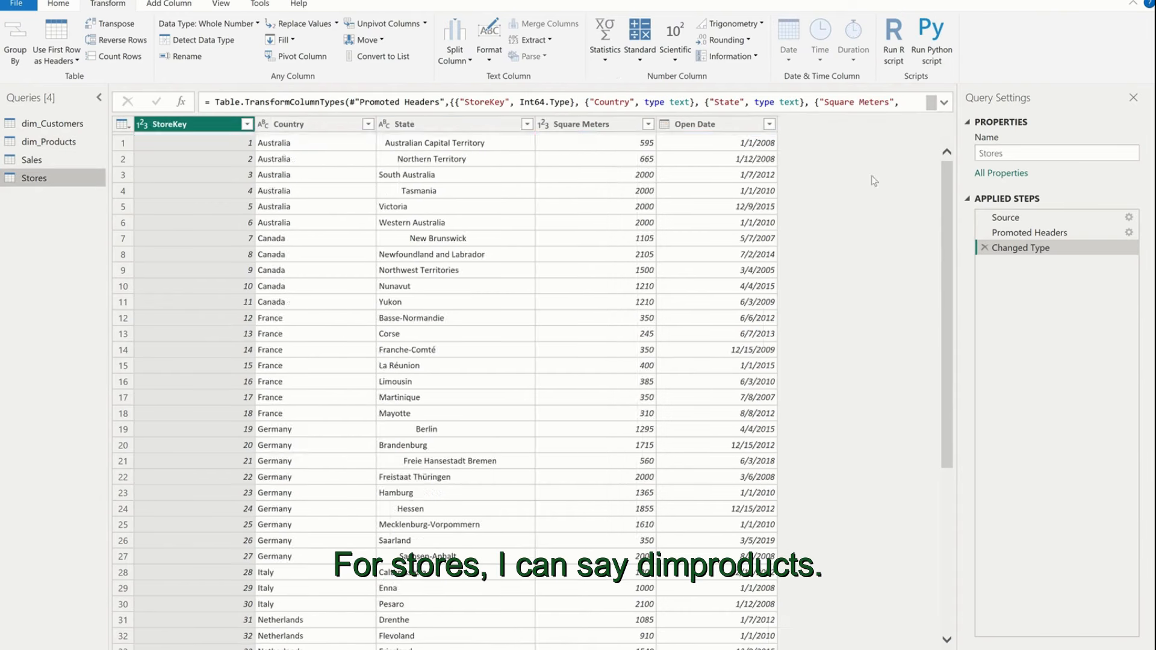
click(980, 154)
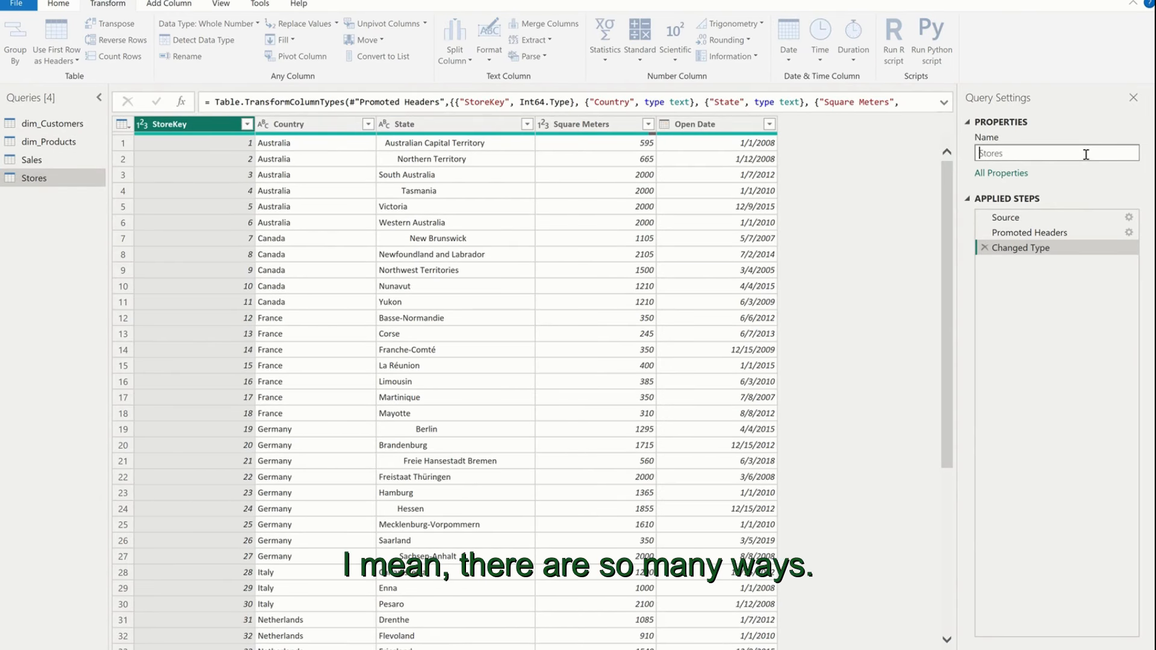
text(d)
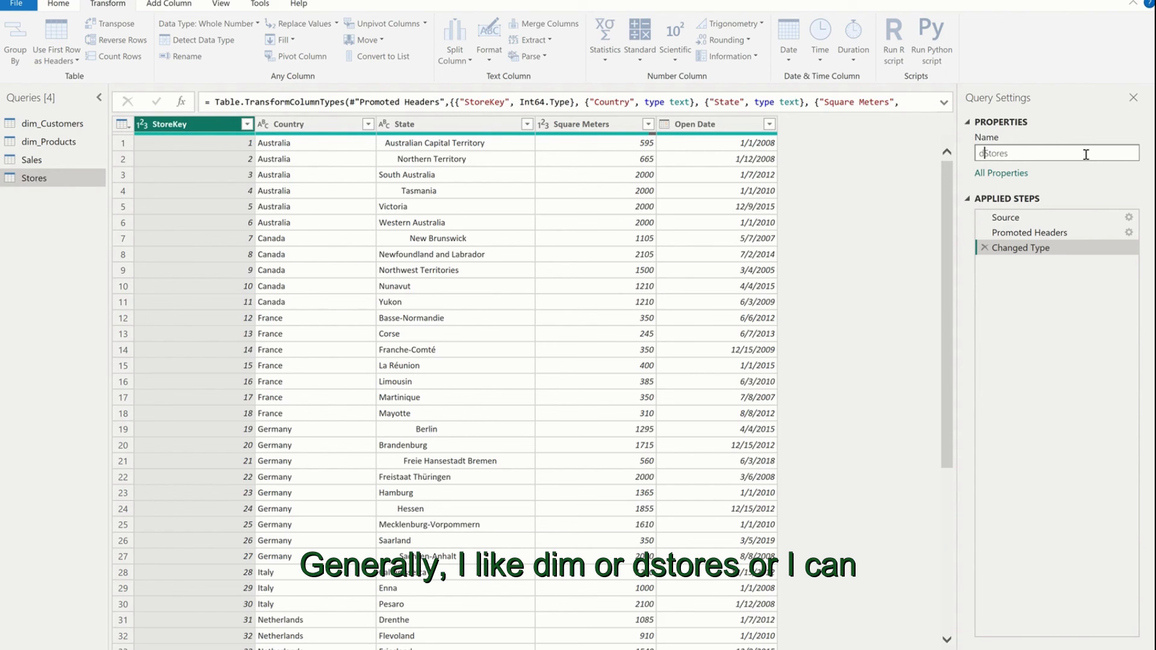
text(_)
key(BackSpace)
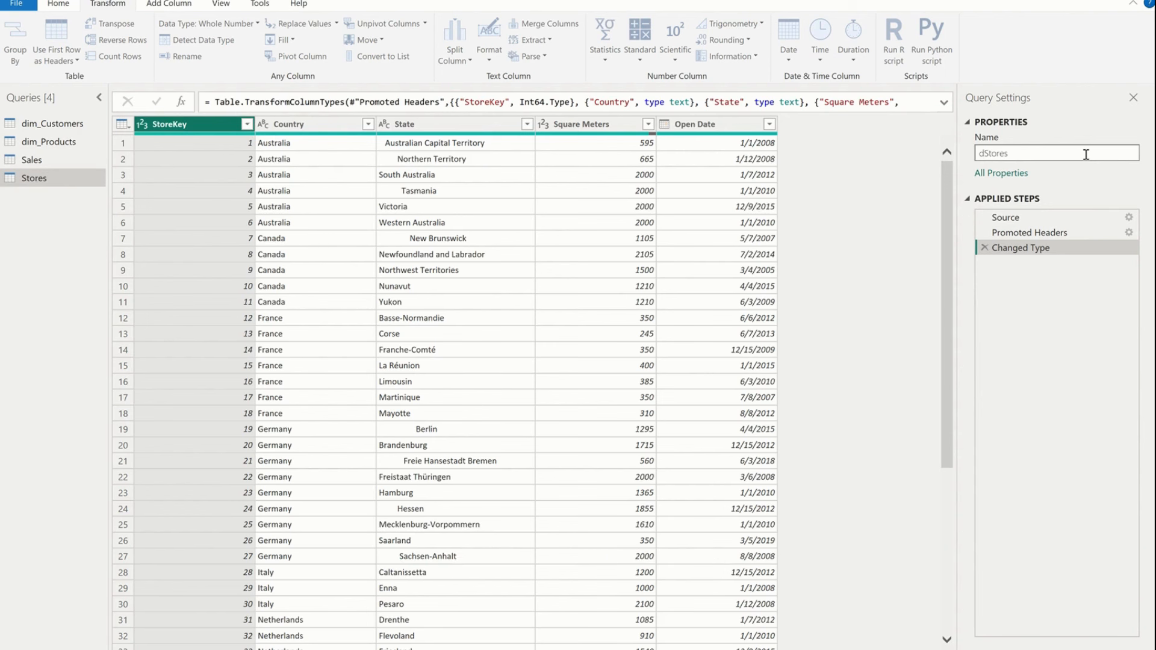
key(Return)
- Remove the underscore from the products query's name so it reads dimProducts
click(49, 142)
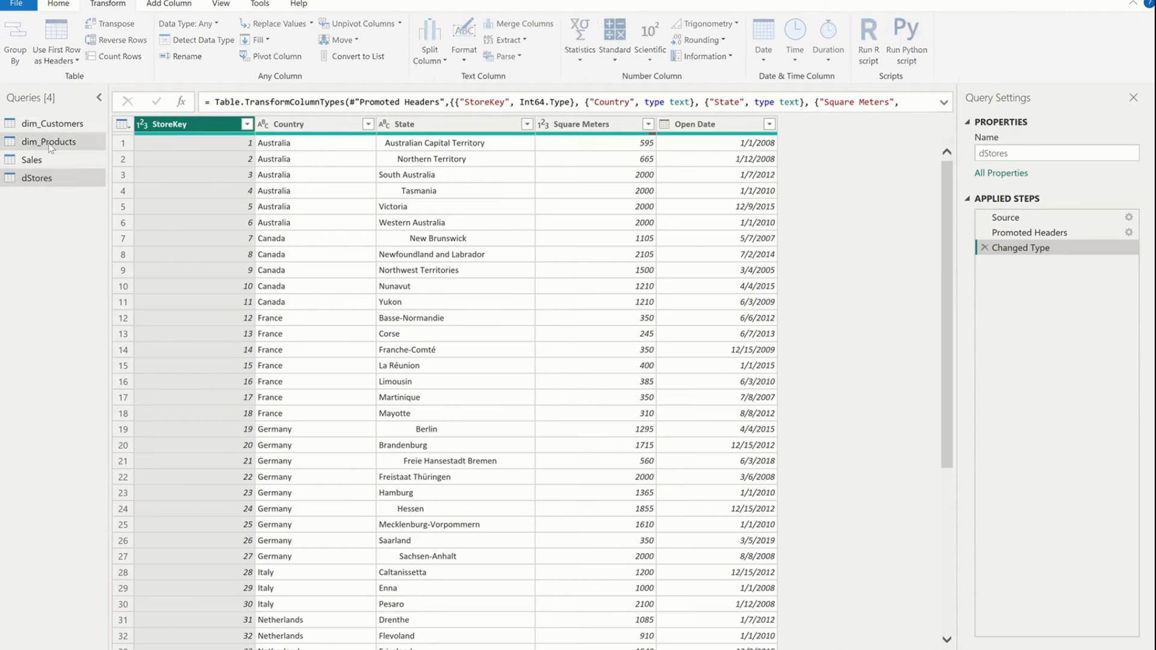
key(BackSpace)
key(BackSpace)
key(BackSpace)
key(BackSpace)
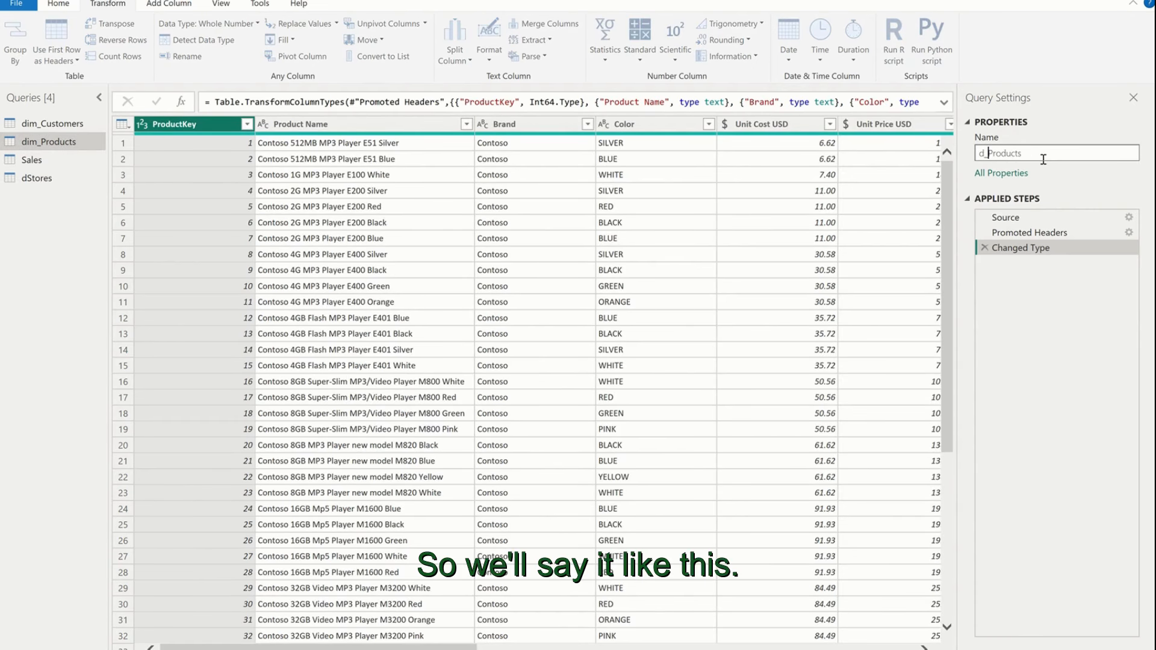
key(BackSpace)
text(im)
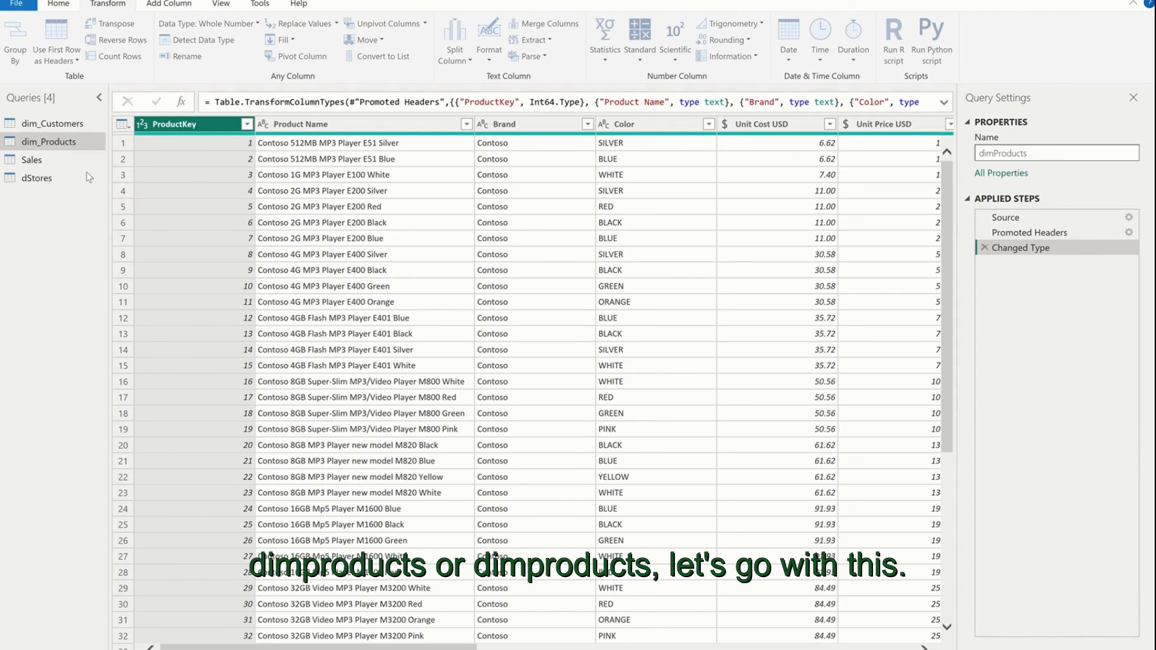
- Rename the dStores query to dimStores and the dim_Customers query to dimCustomers
click(51, 181)
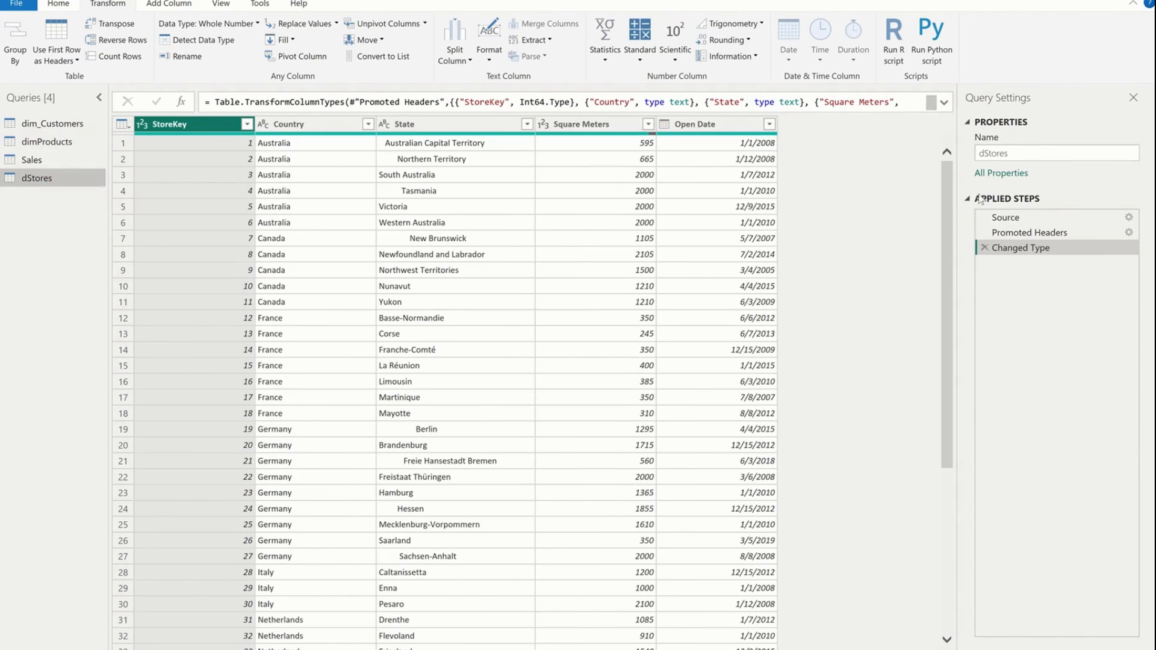
key(Return)
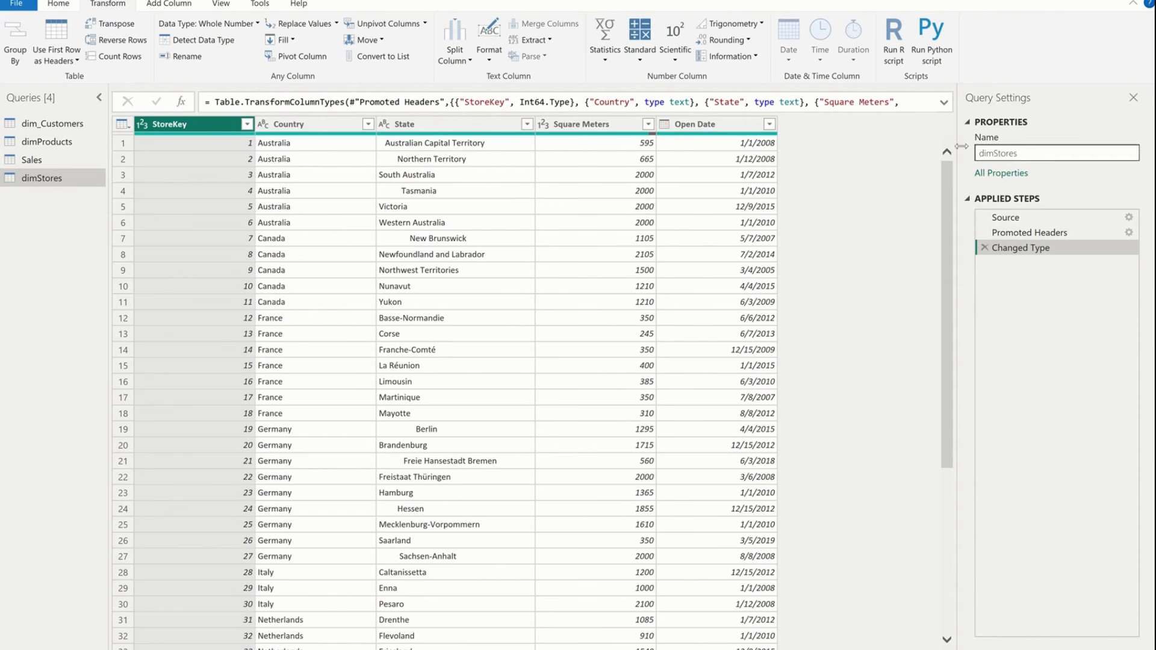
click(58, 125)
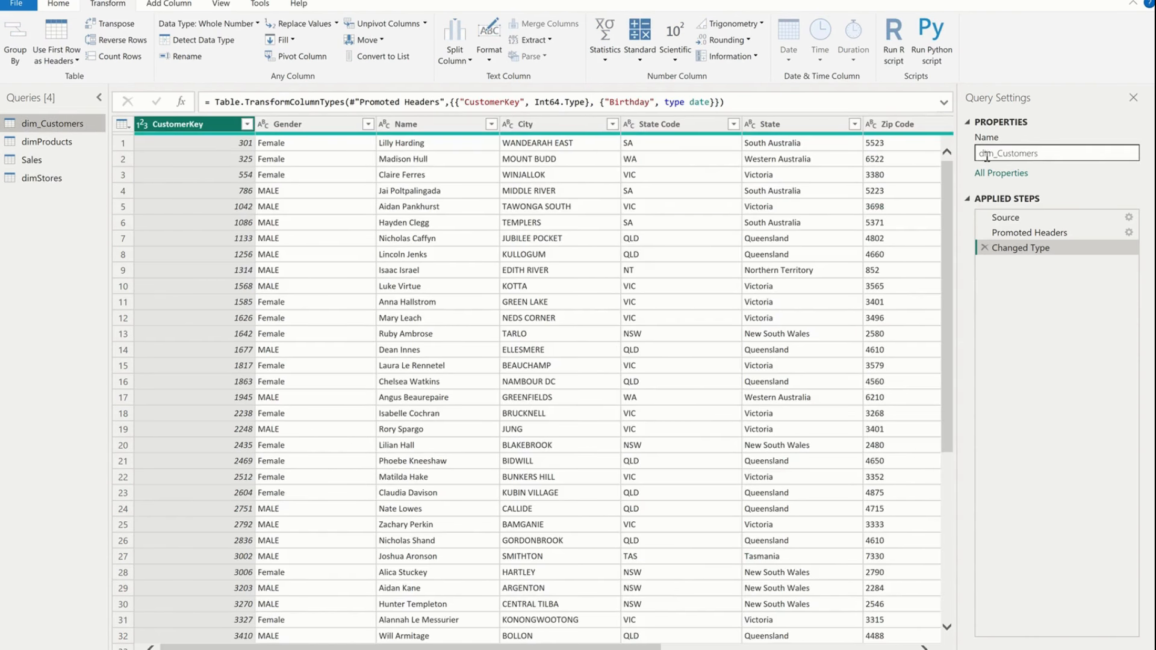
click(995, 153)
key(BackSpace)
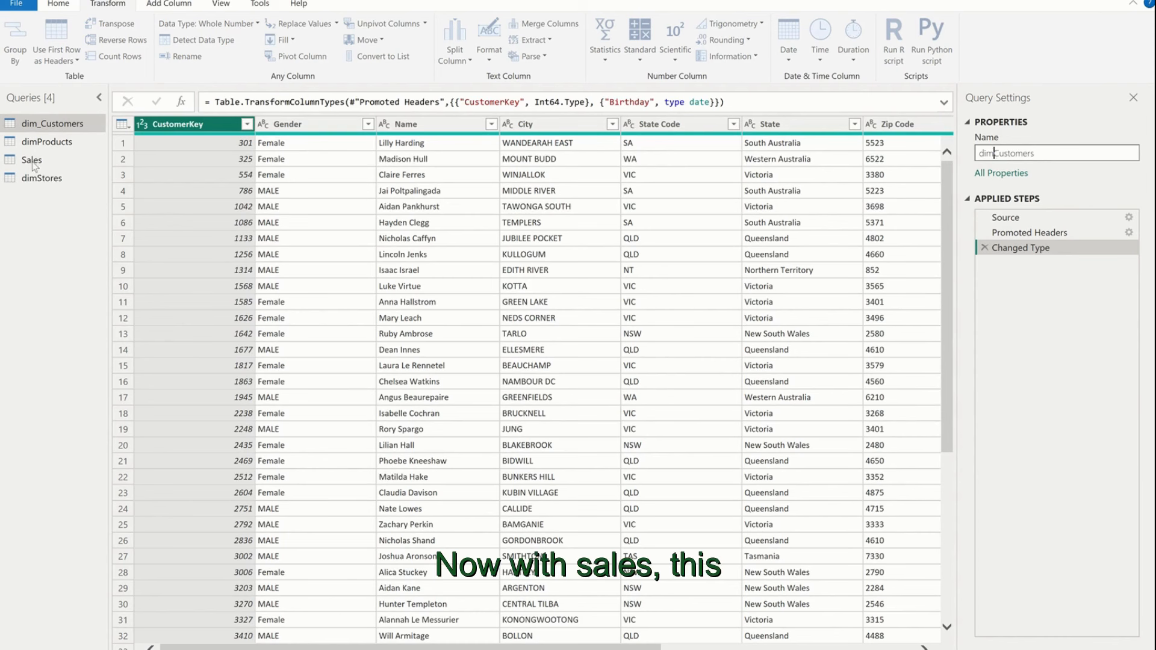
key(Return)
- Rename the Sales query to factSales
click(44, 178)
click(57, 161)
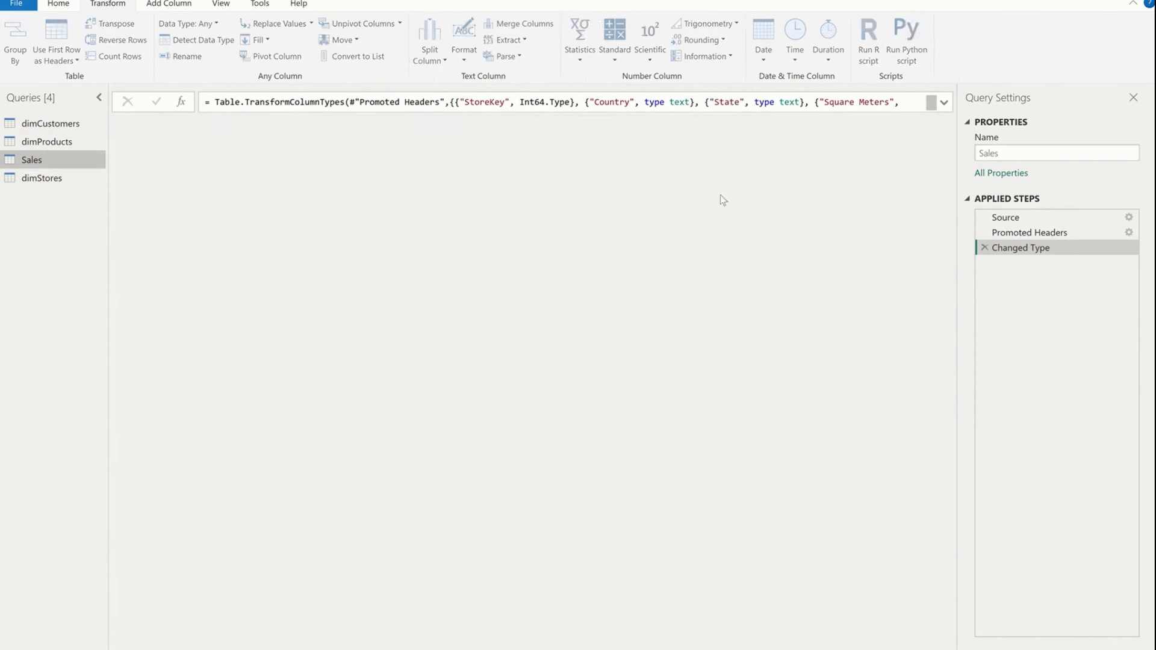
click(982, 152)
text(fact)
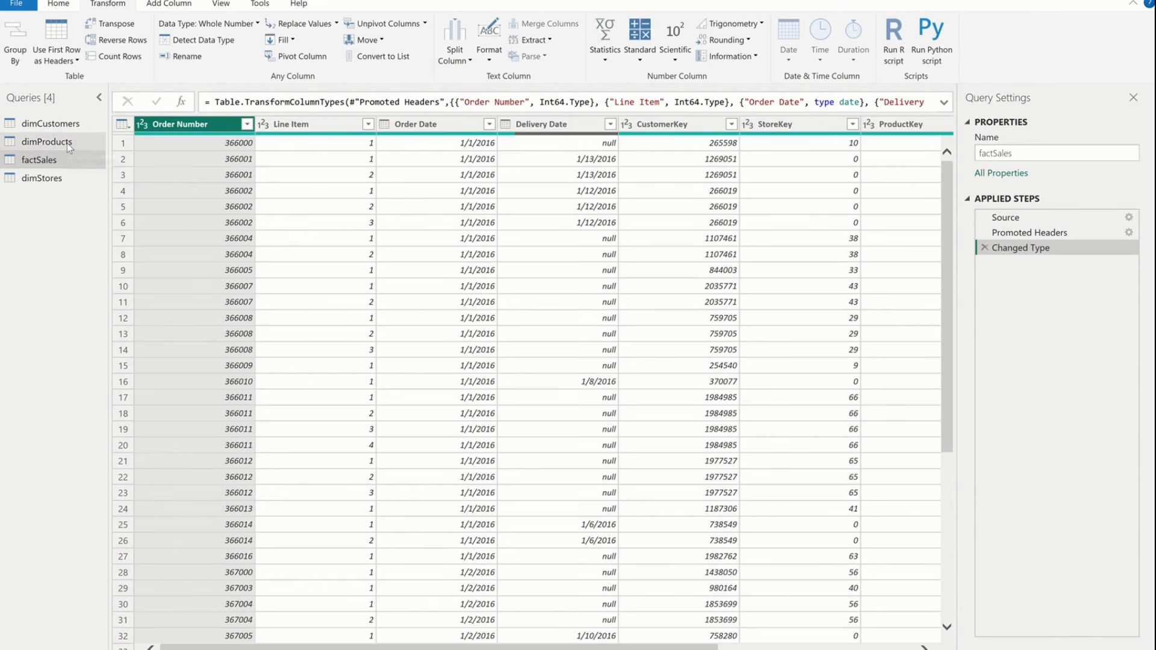
- Duplicate the dimStores query and create a second new query that references dimStores
click(68, 143)
click(67, 162)
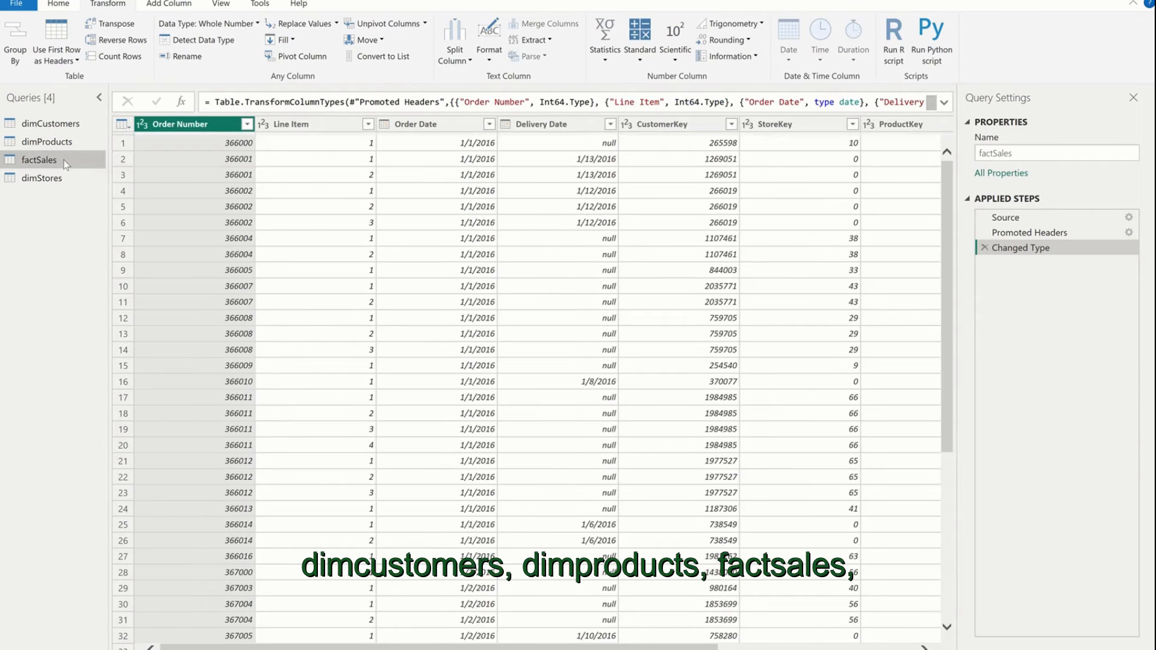
click(66, 180)
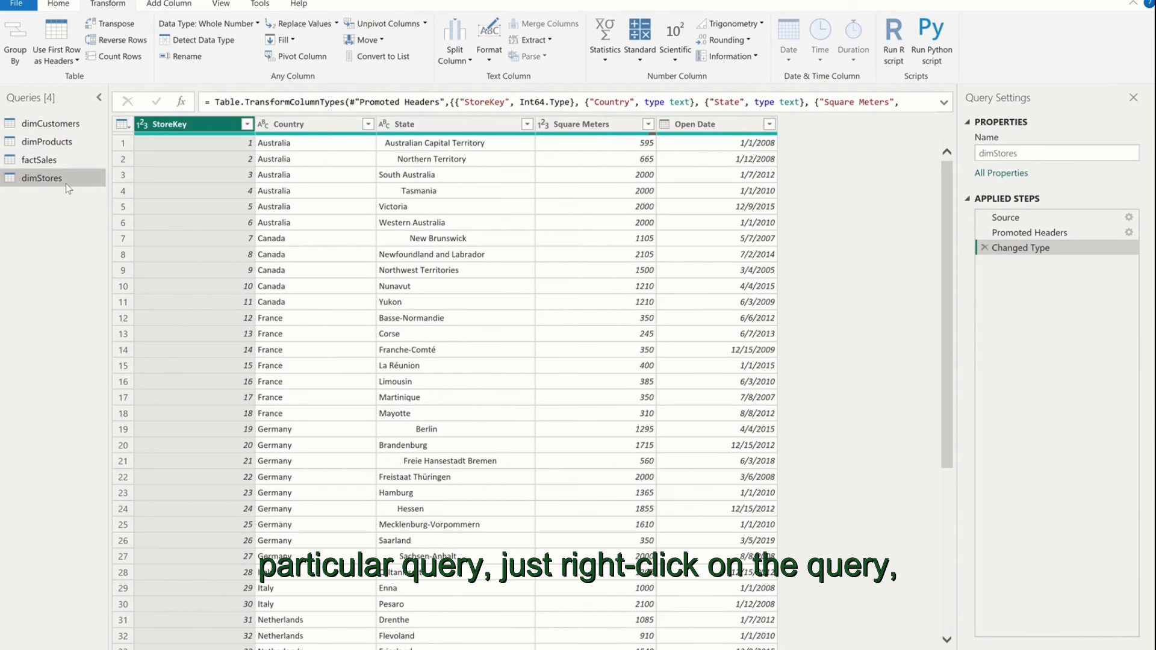
right_click(68, 189)
click(114, 277)
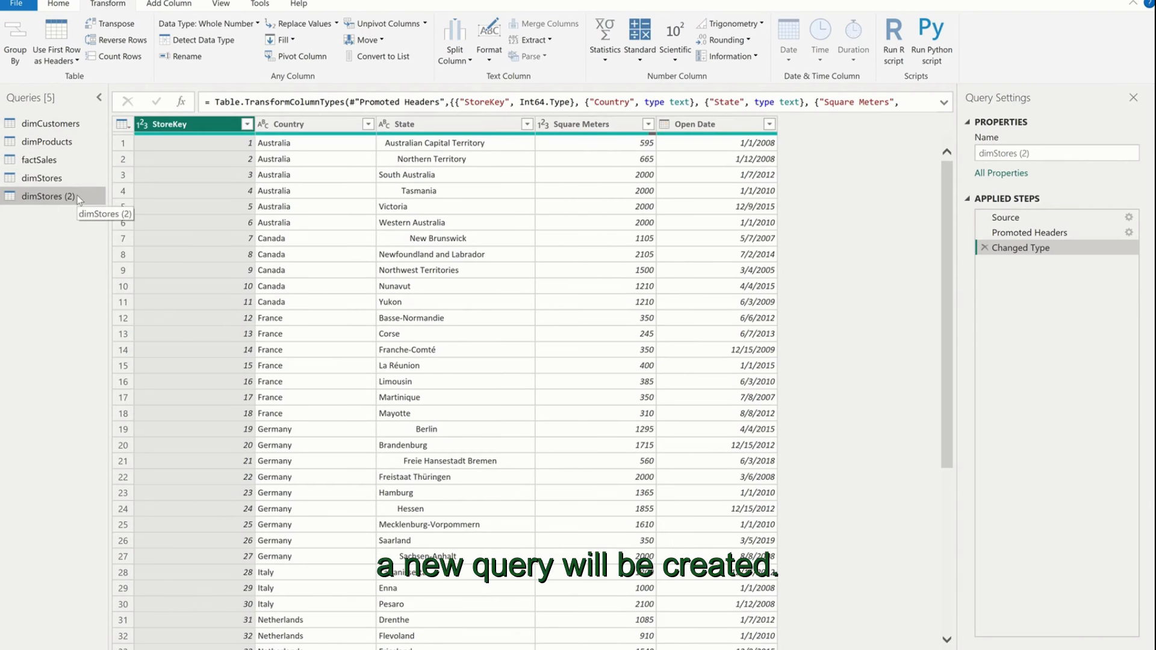
right_click(52, 181)
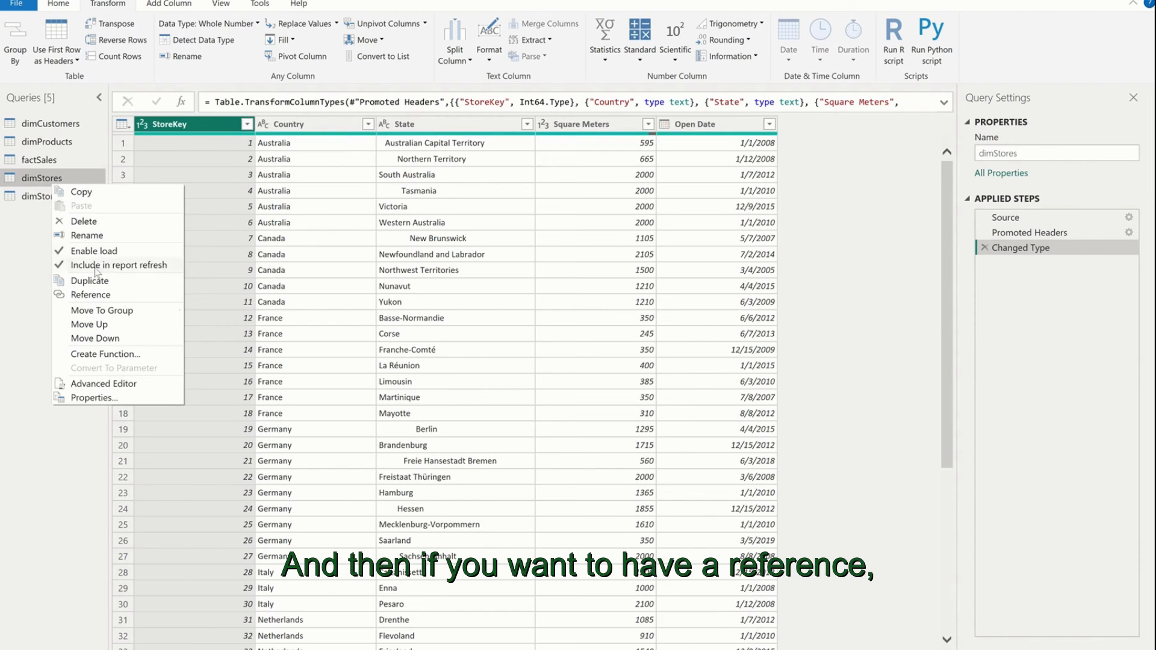
click(95, 295)
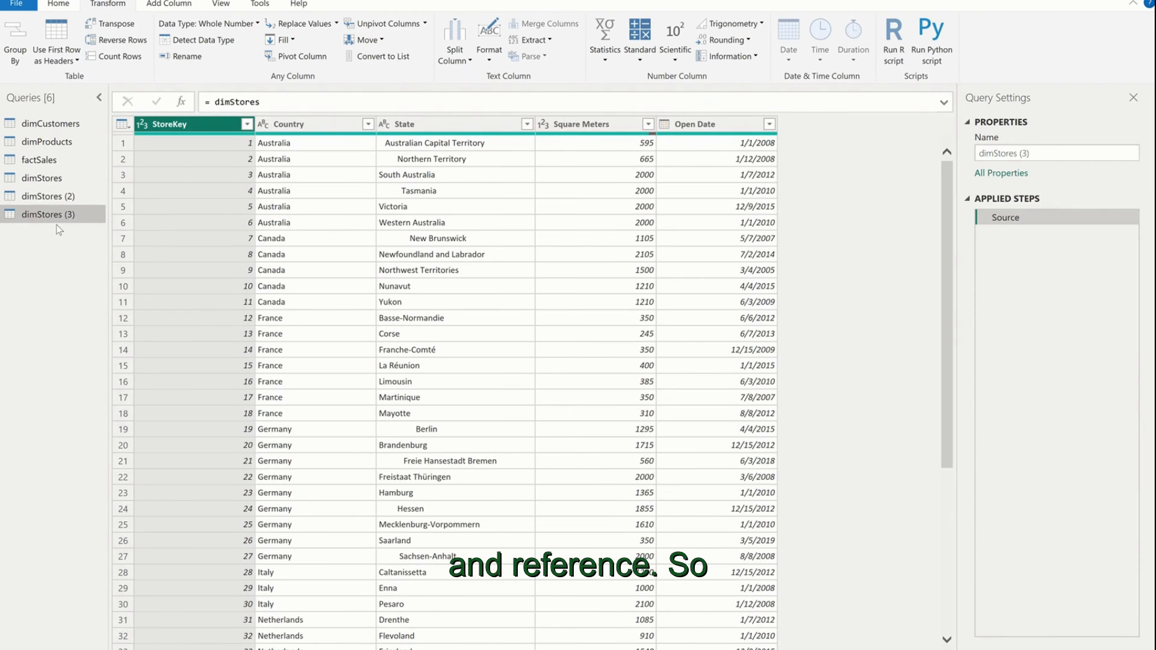
- Compare the applied steps and formulas of dimStores, its duplicate dimStores (2) and its reference dimStores (3)
click(69, 197)
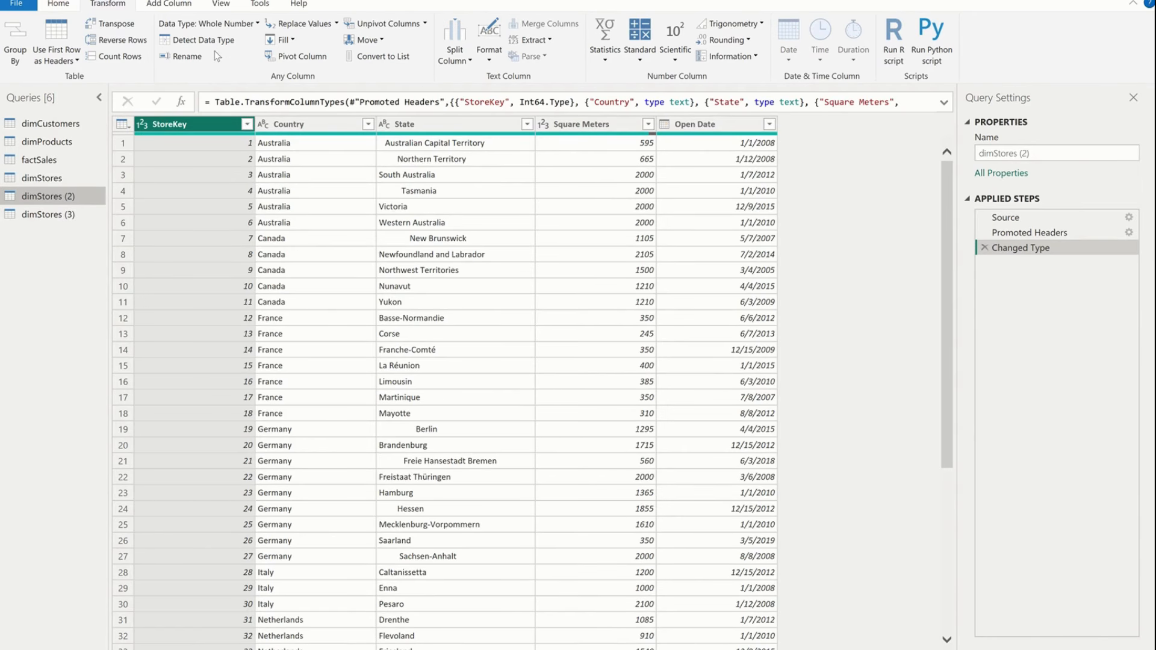
click(62, 6)
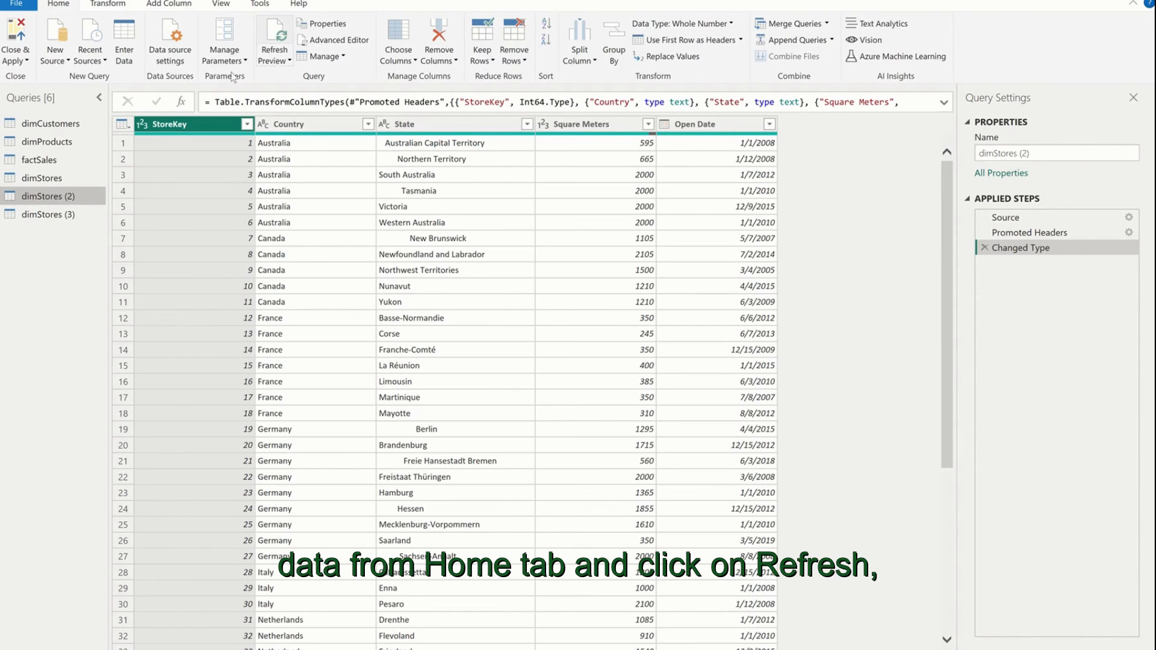
click(68, 177)
click(75, 201)
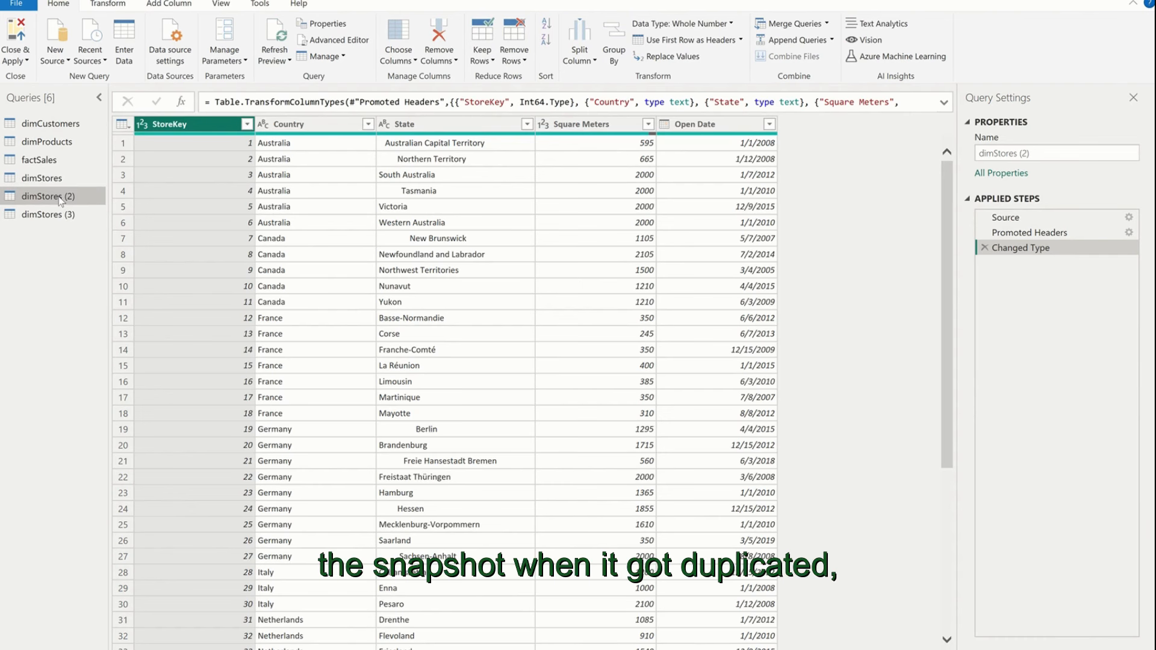
click(66, 221)
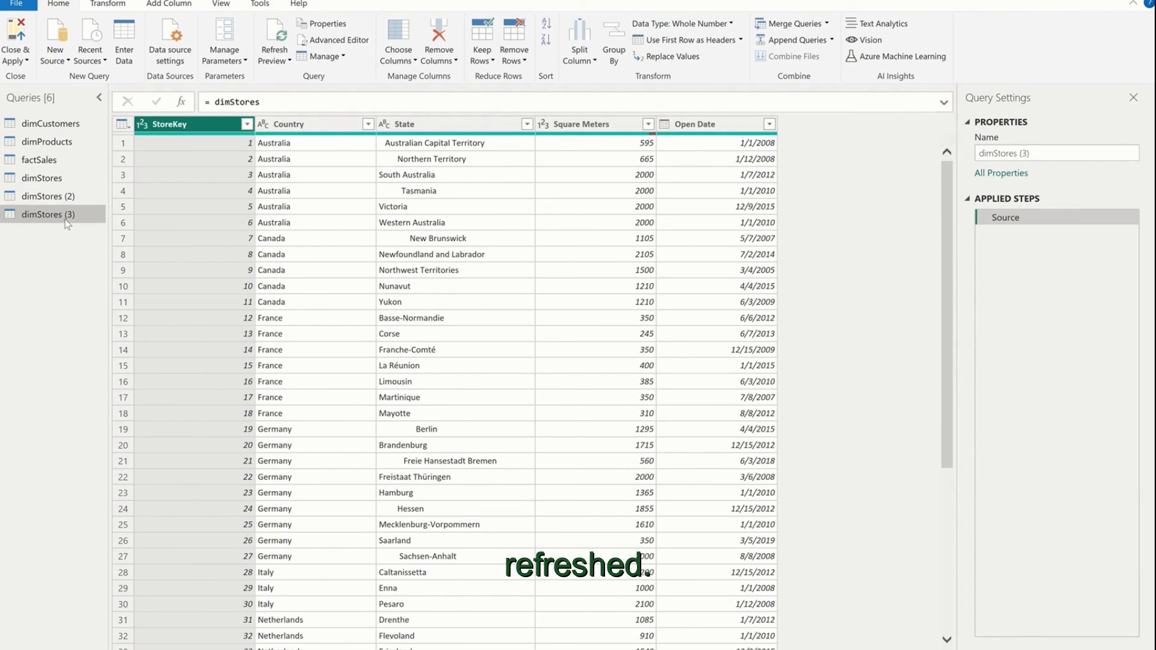
click(55, 185)
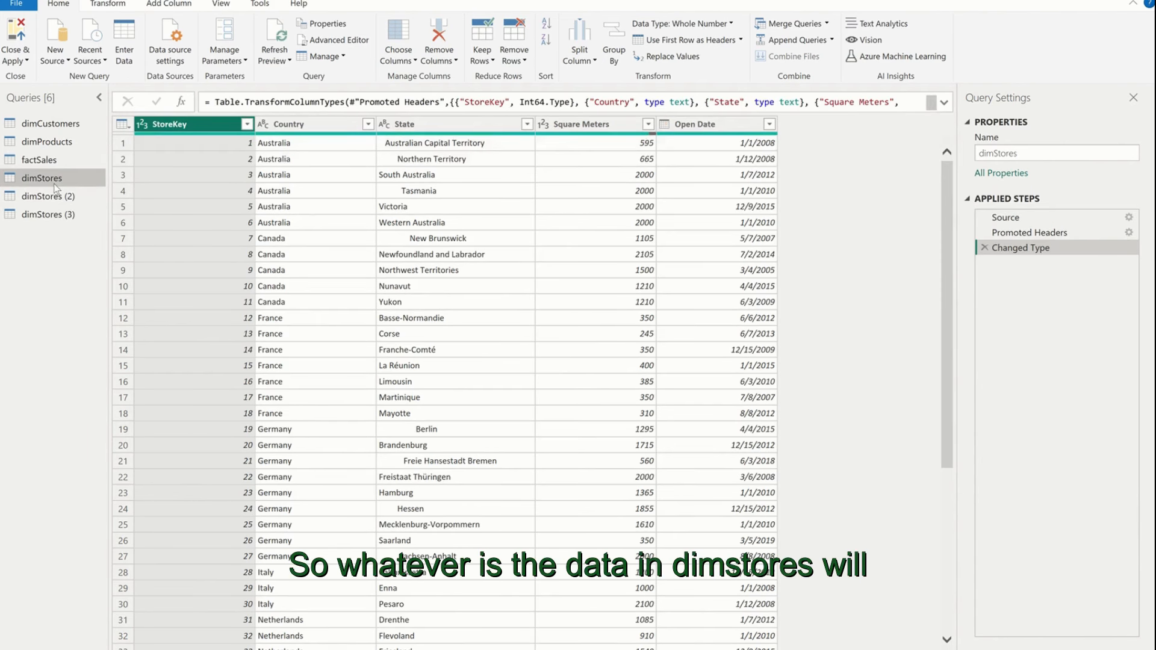
click(65, 215)
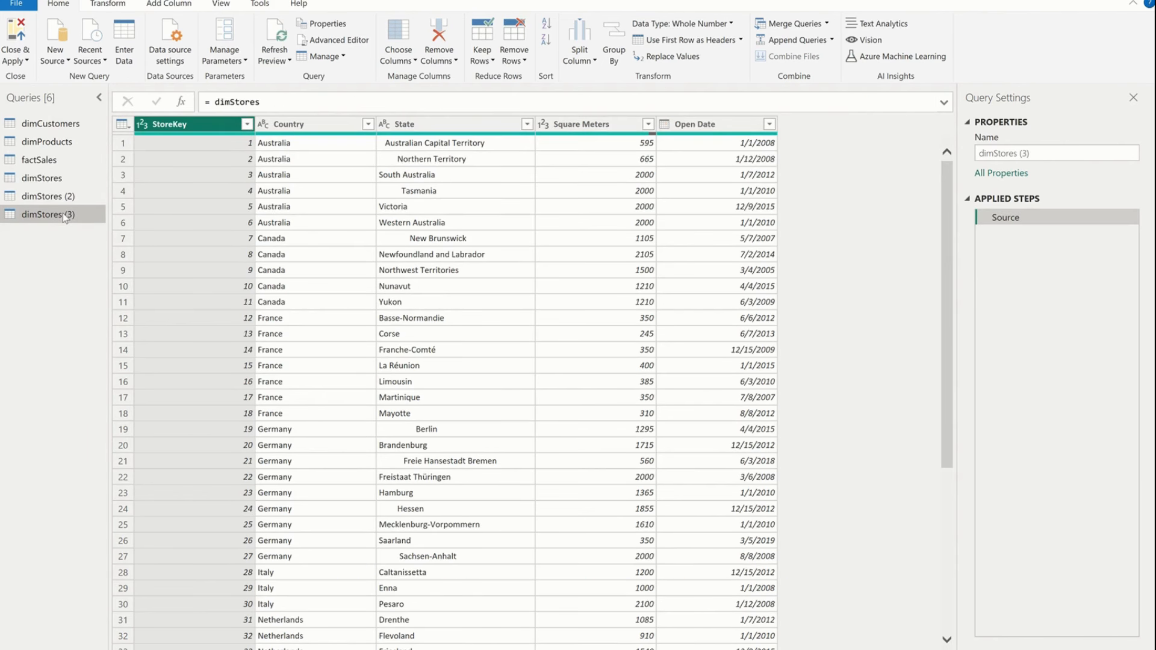
click(56, 204)
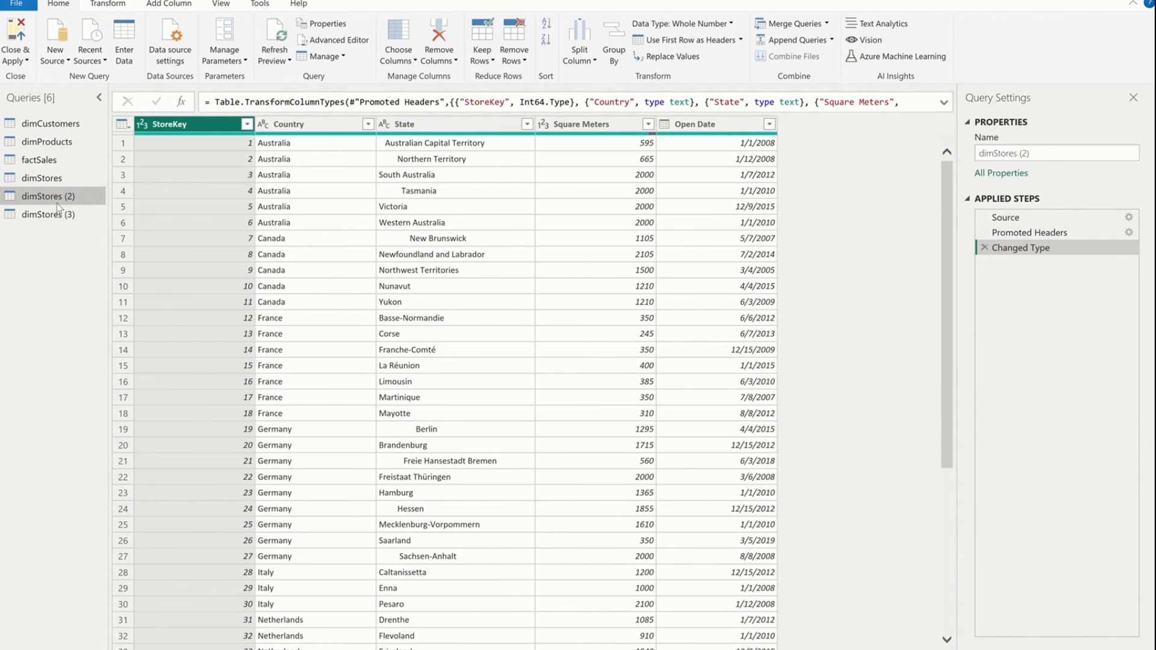
- Delete the duplicated query dimStores (2) and confirm the deletion
right_click(58, 204)
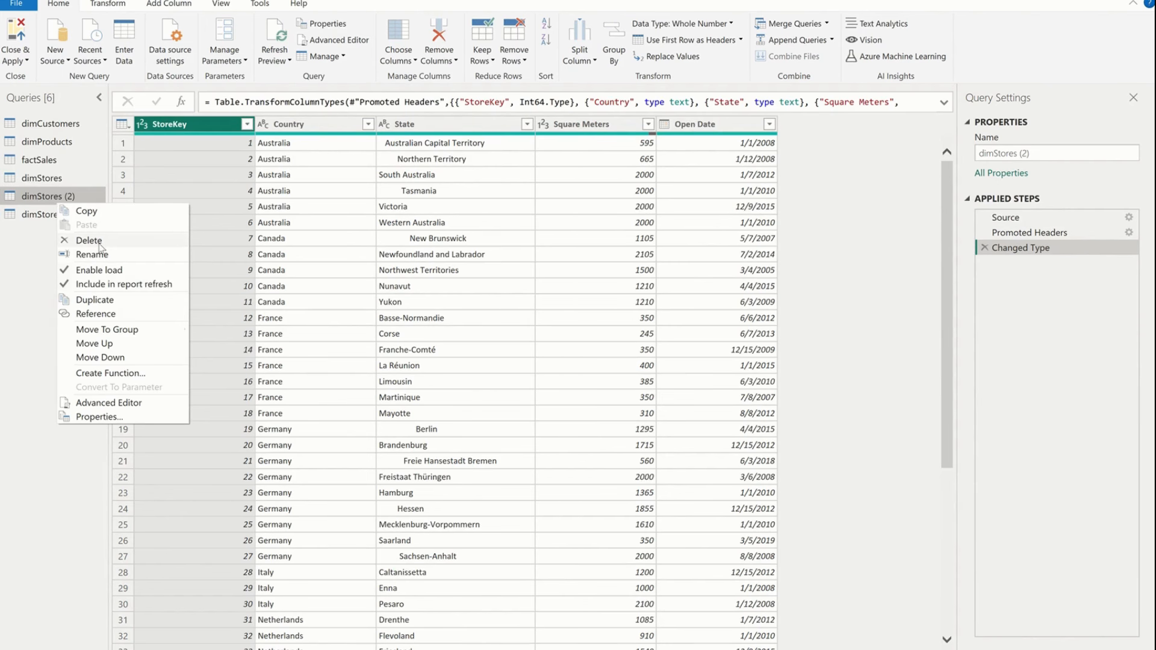
click(100, 248)
click(637, 360)
- Disable loading for the referenced query dimStores (3) and check its load setting
right_click(67, 199)
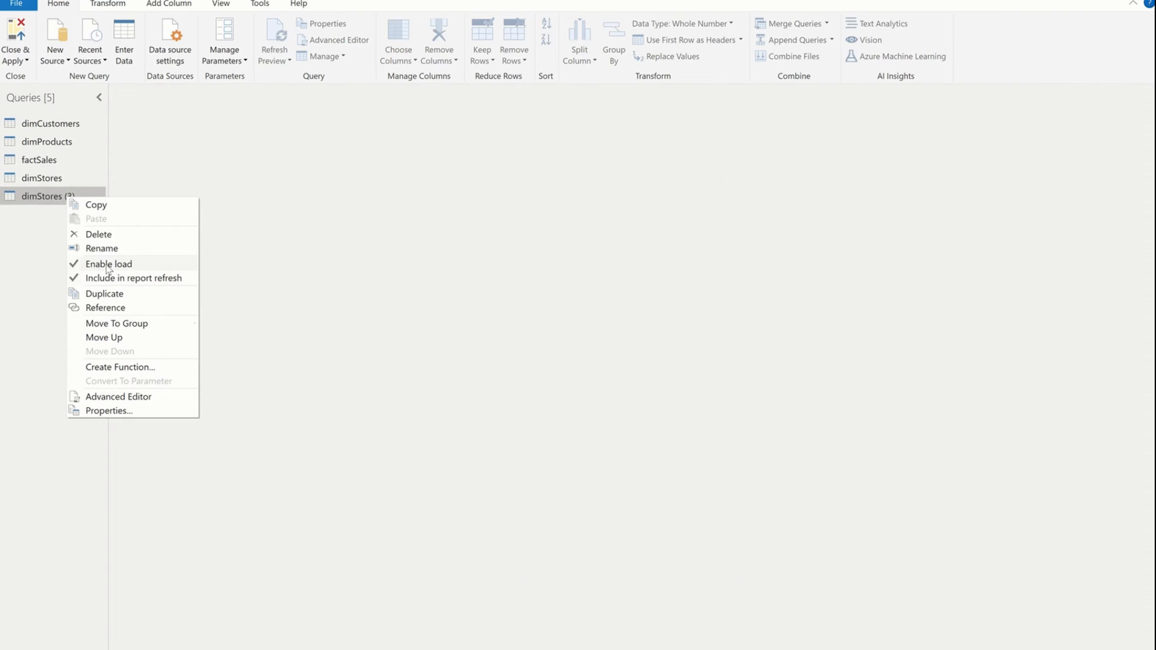
click(1, 245)
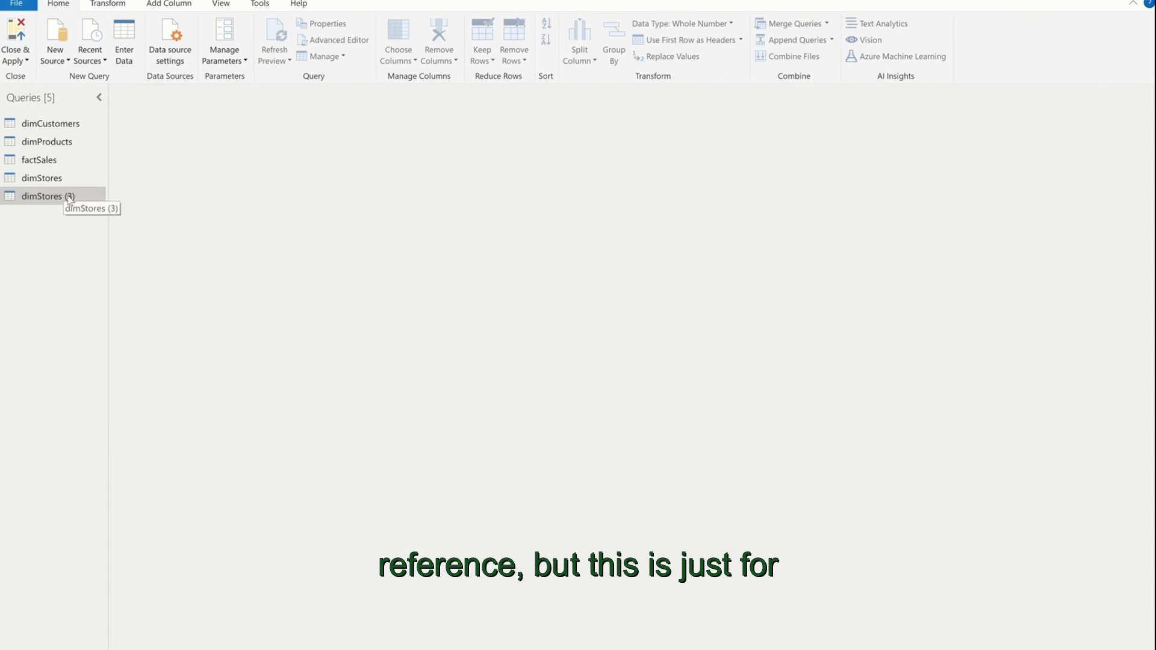
click(66, 196)
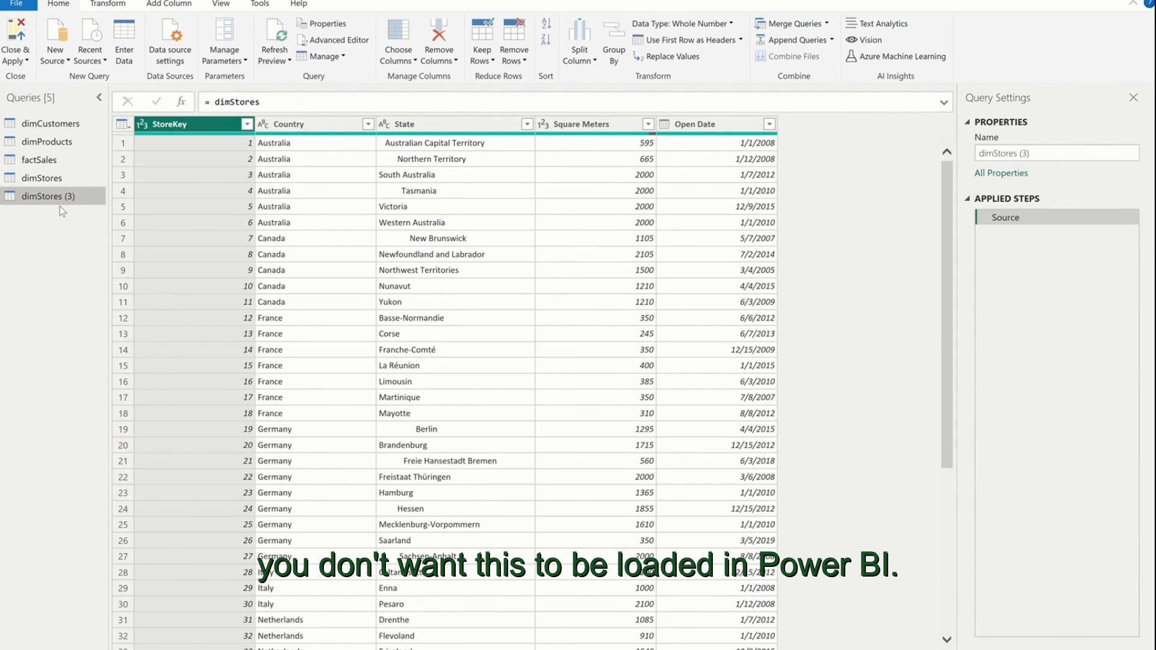
right_click(57, 203)
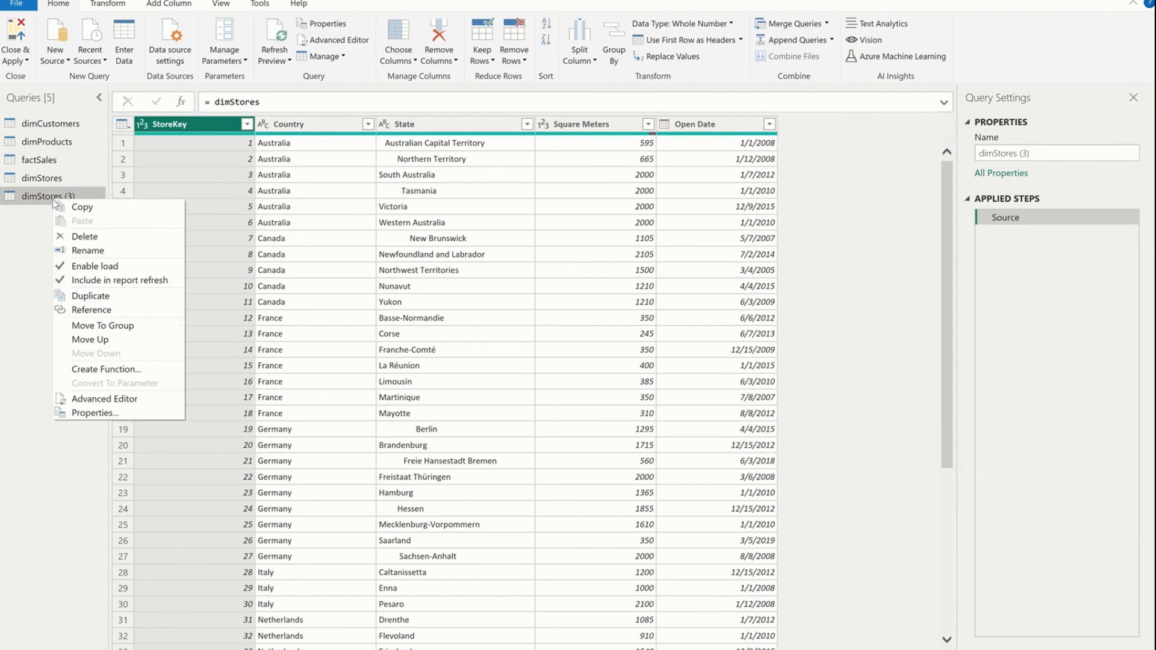
click(87, 266)
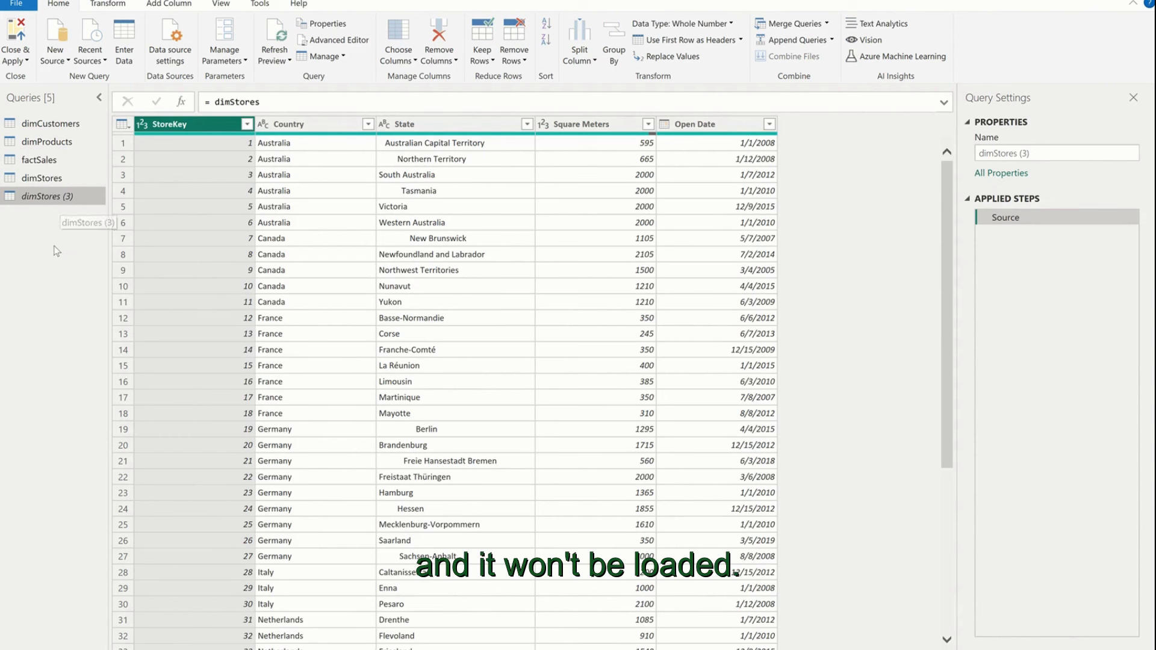
right_click(52, 201)
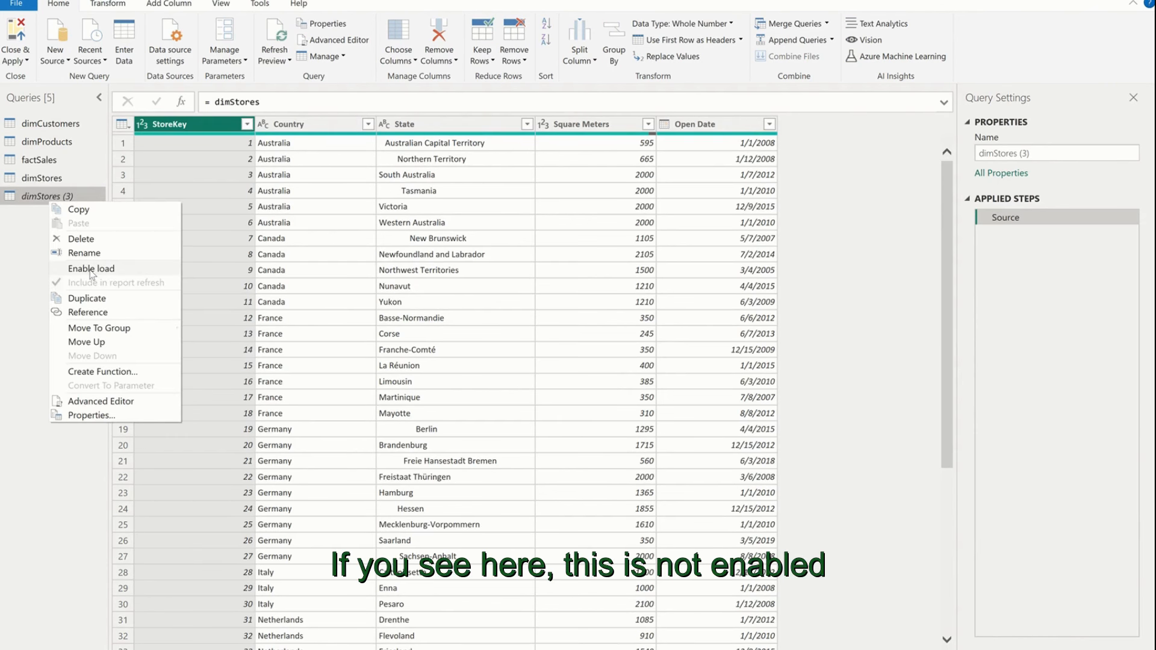
click(36, 235)
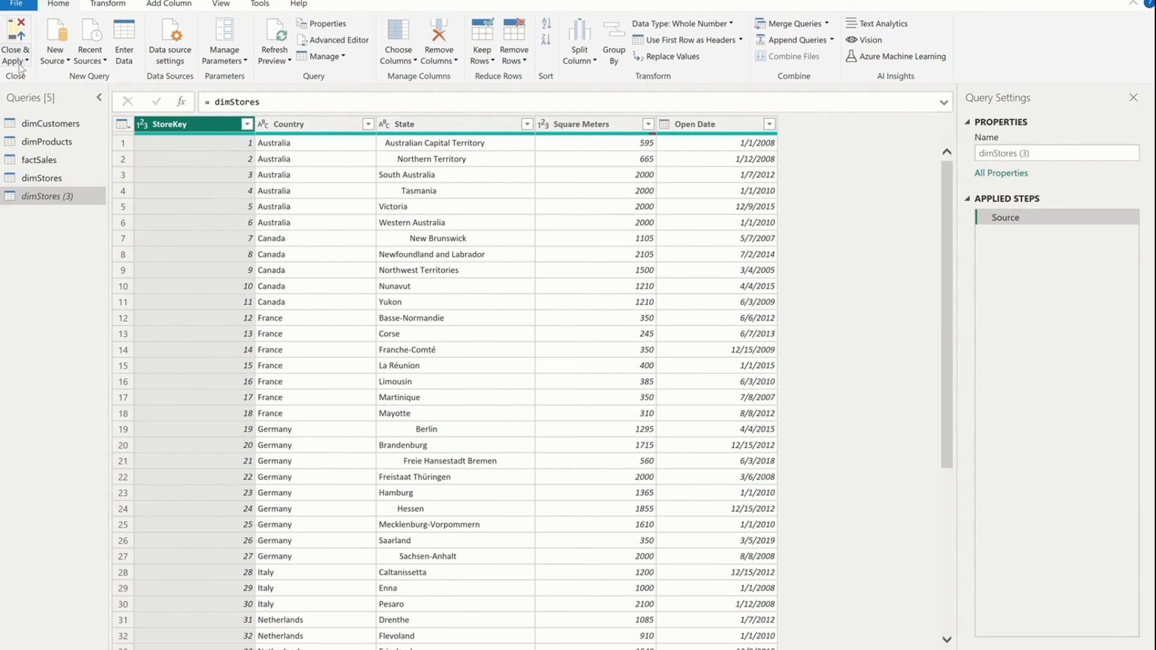
- Delete the referenced query dimStores (3) and confirm the deletion
right_click(59, 201)
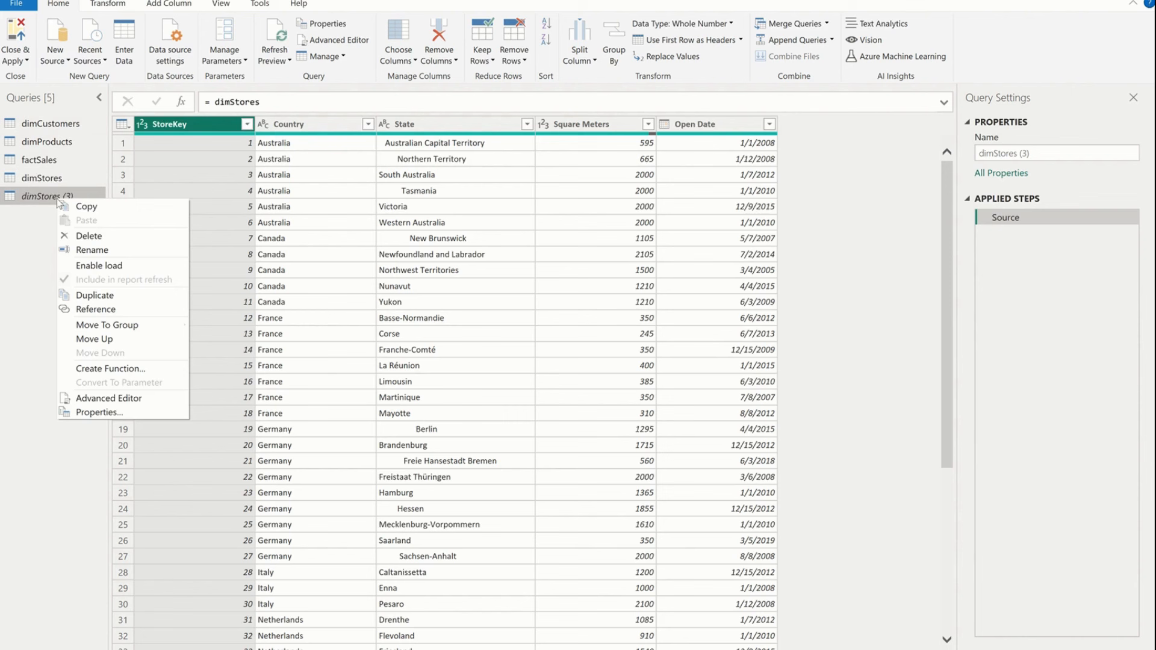
click(100, 238)
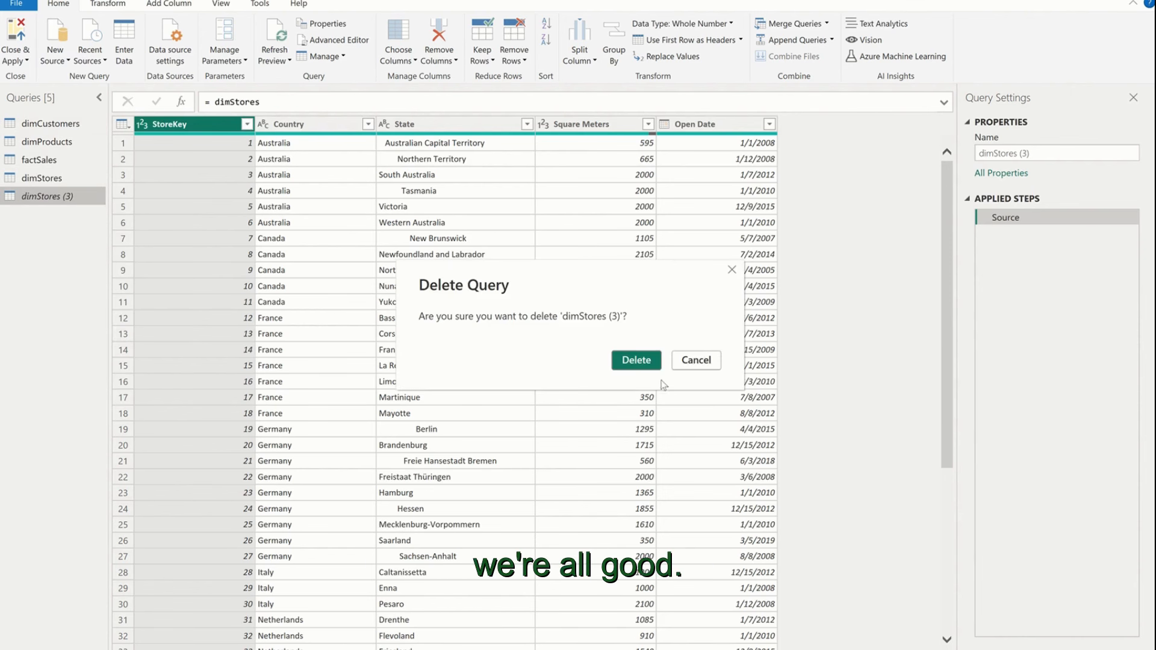
click(628, 361)
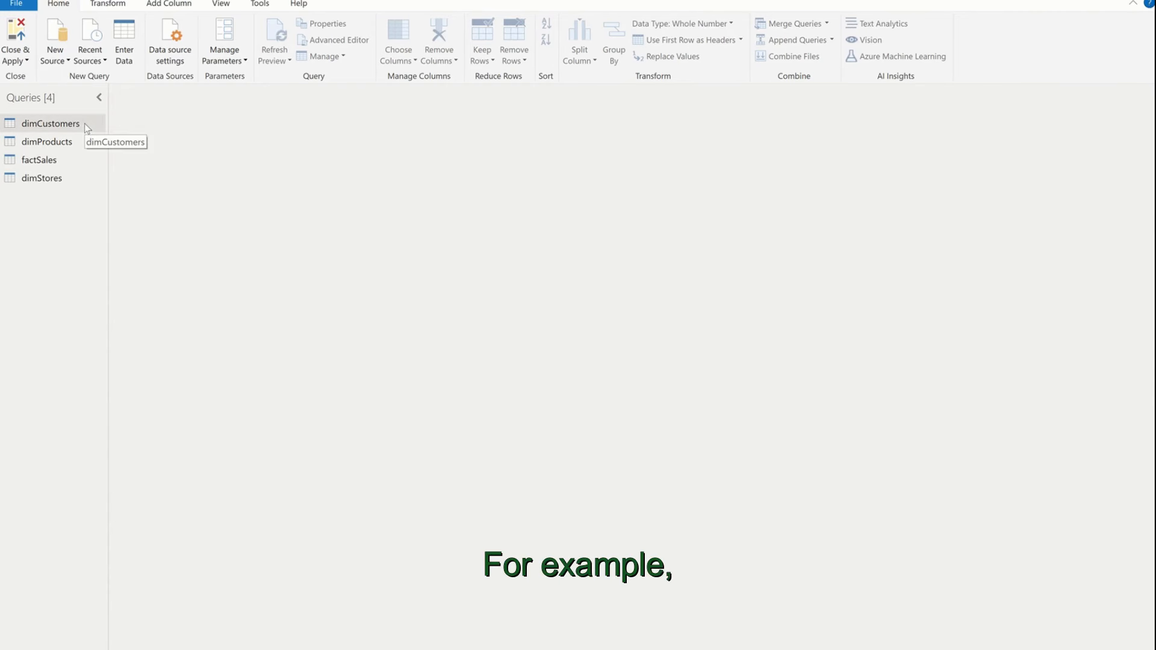
- Remove the Currency Code column from the factSales query
click(77, 161)
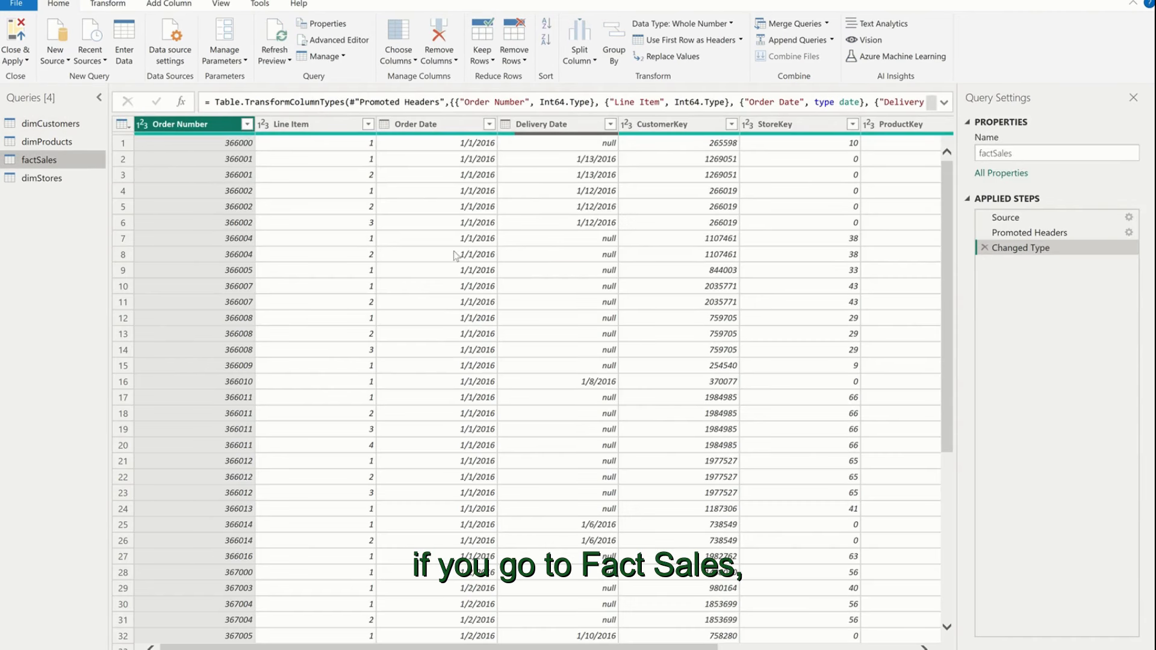
click(218, 128)
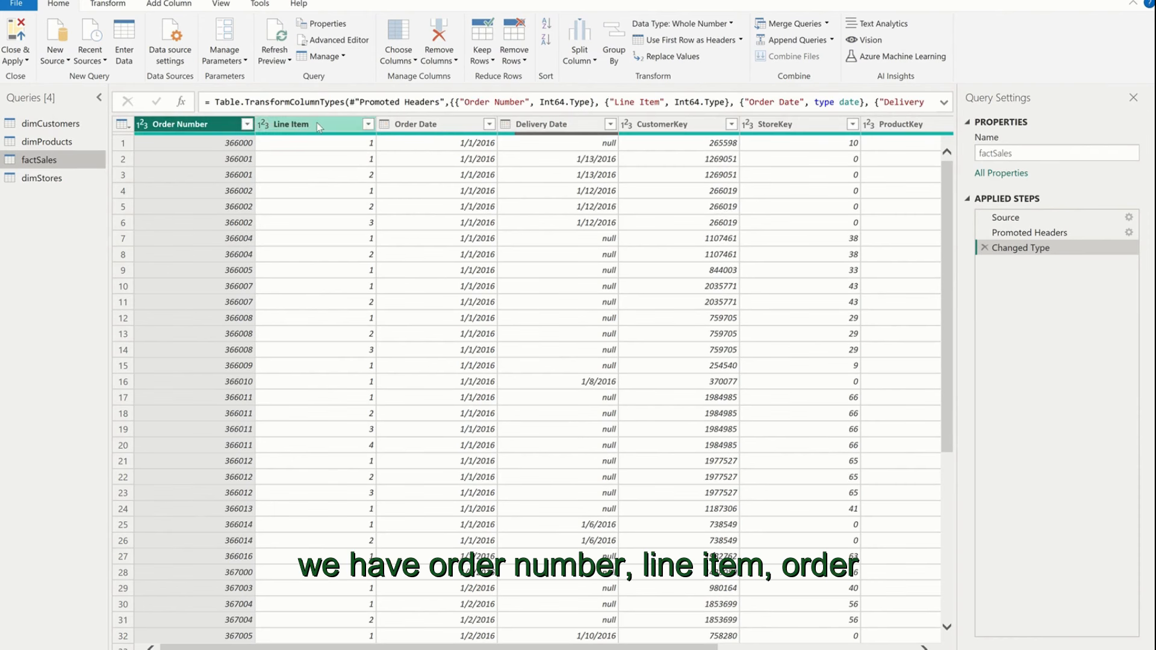
scroll(577, 145, right, 3)
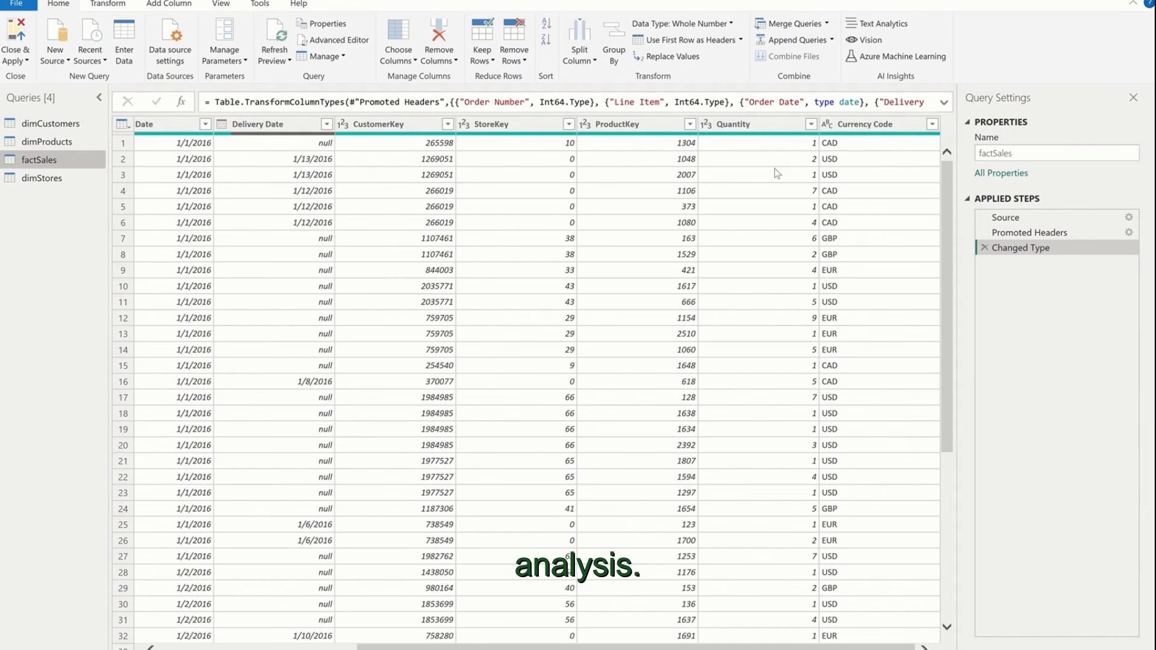
click(880, 124)
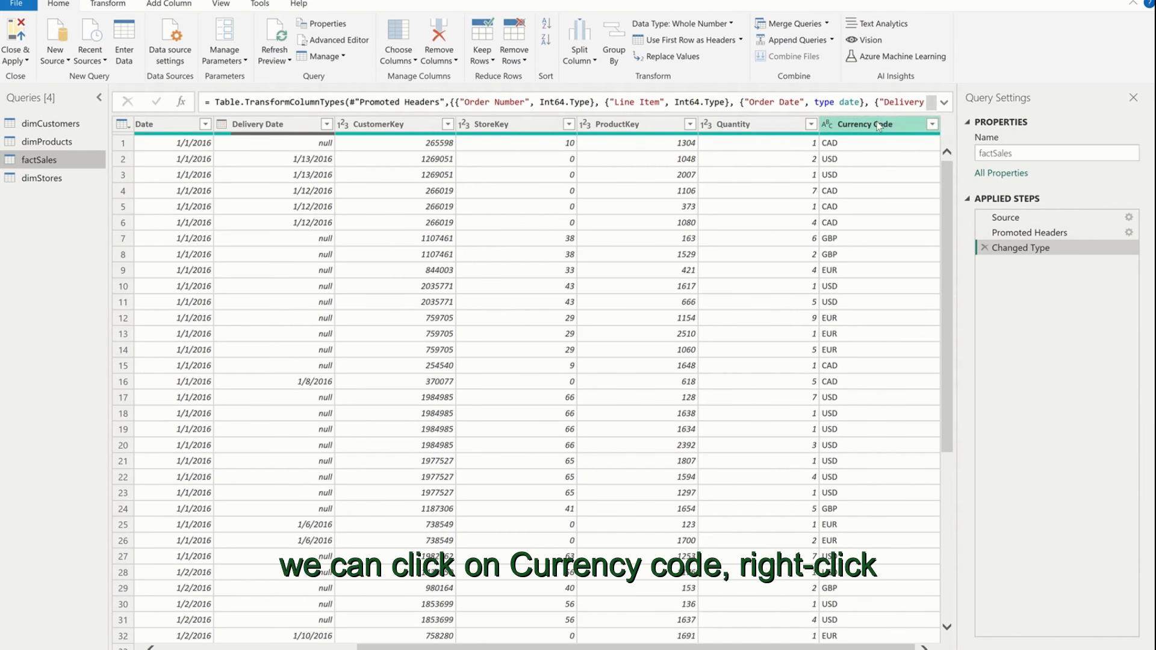
right_click(880, 124)
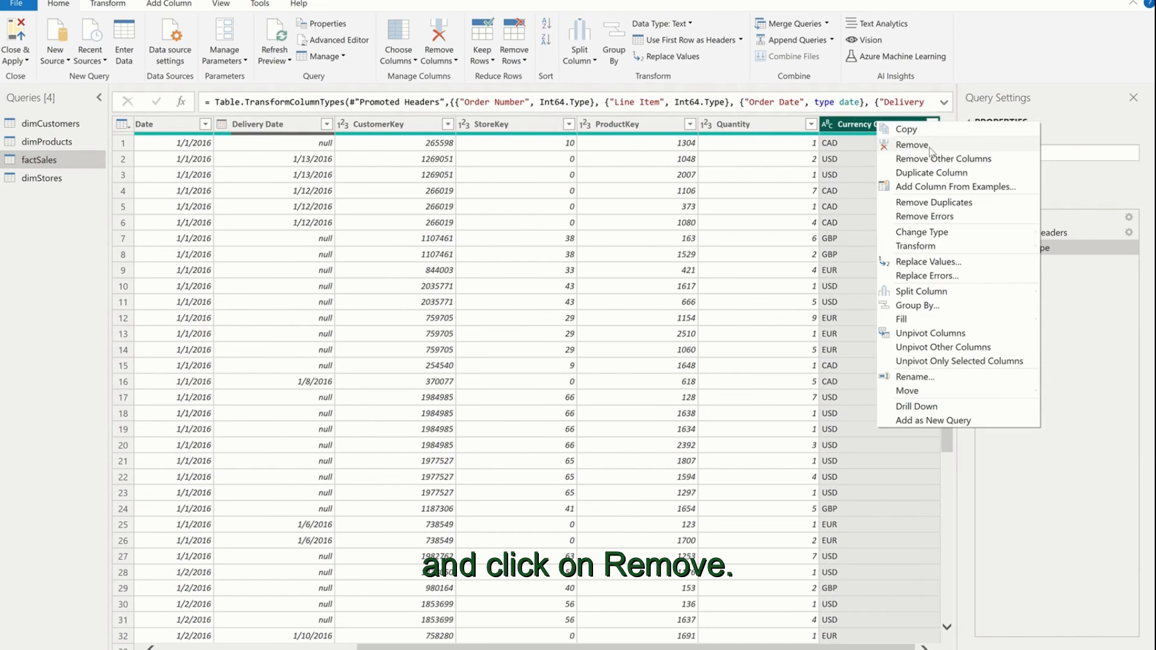
click(912, 145)
- Examine the full M code of factSales in the Advanced Editor, including the changed-type and removed-columns lines
click(338, 40)
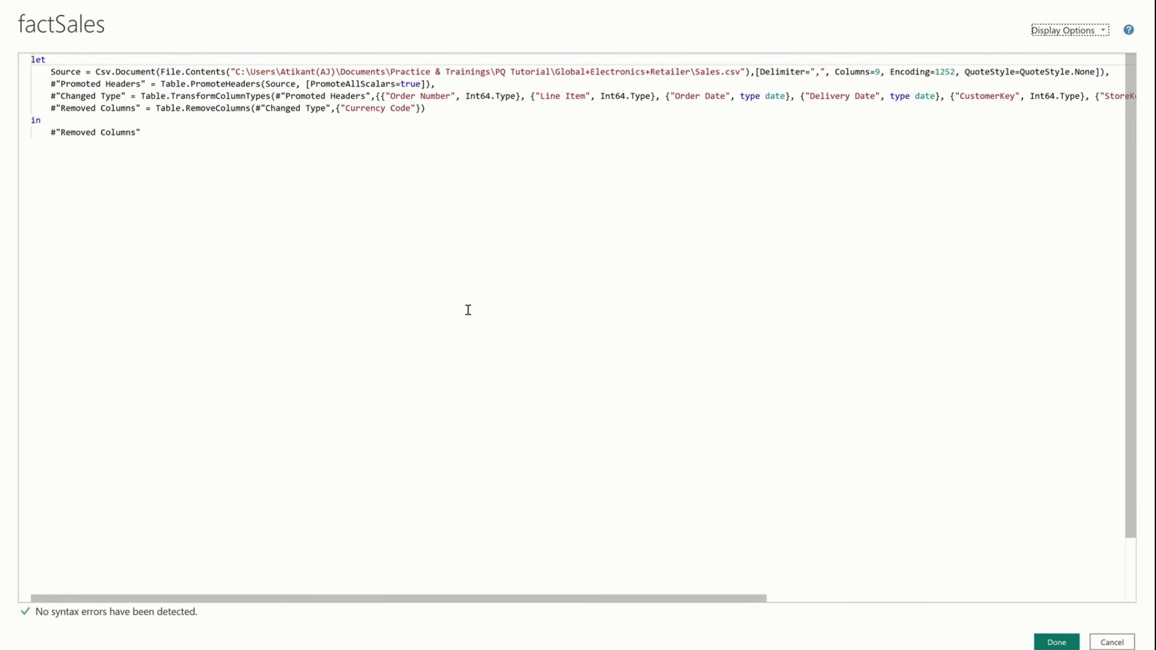
drag(479, 601, 544, 601)
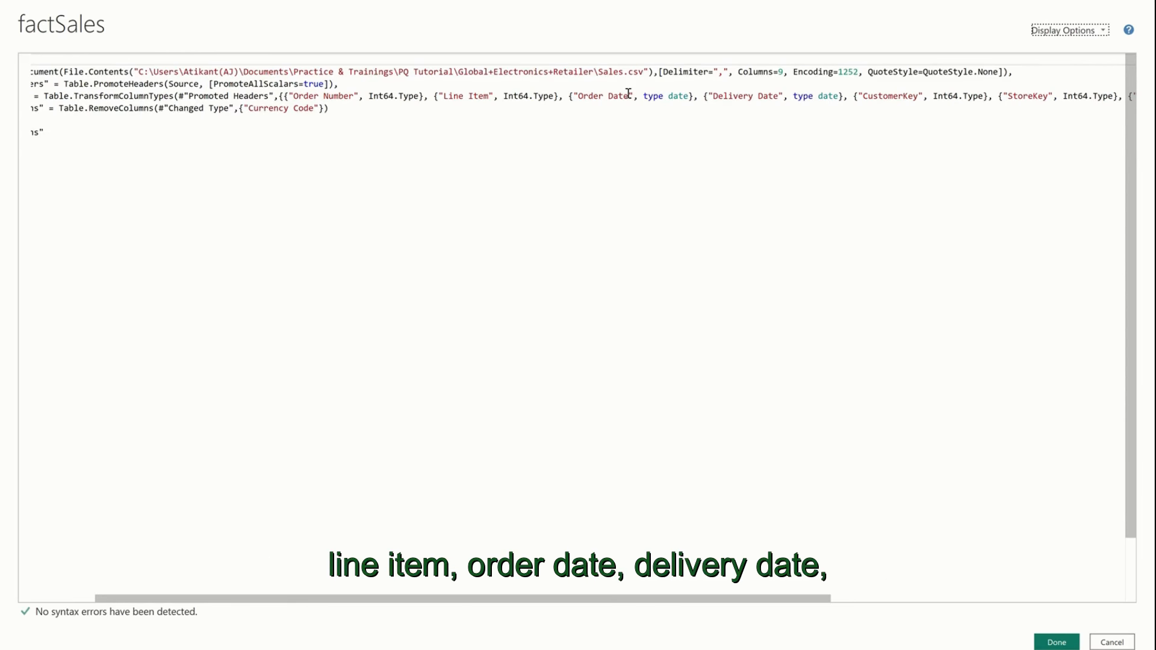
drag(749, 601, 1026, 599)
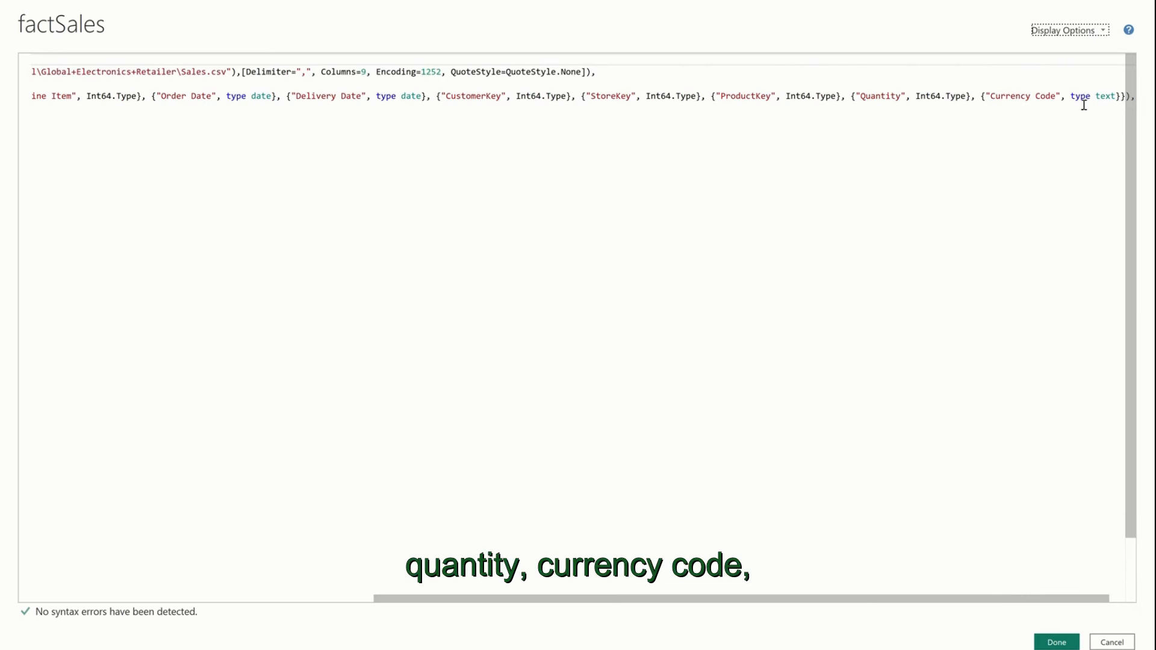
drag(929, 600, 368, 602)
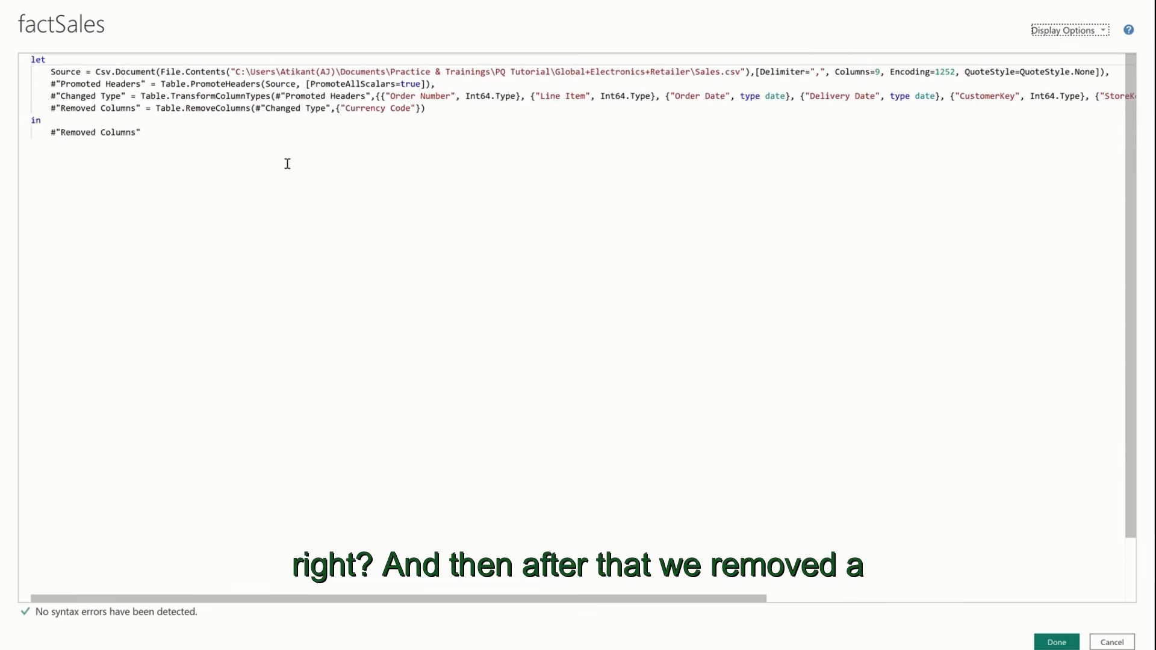
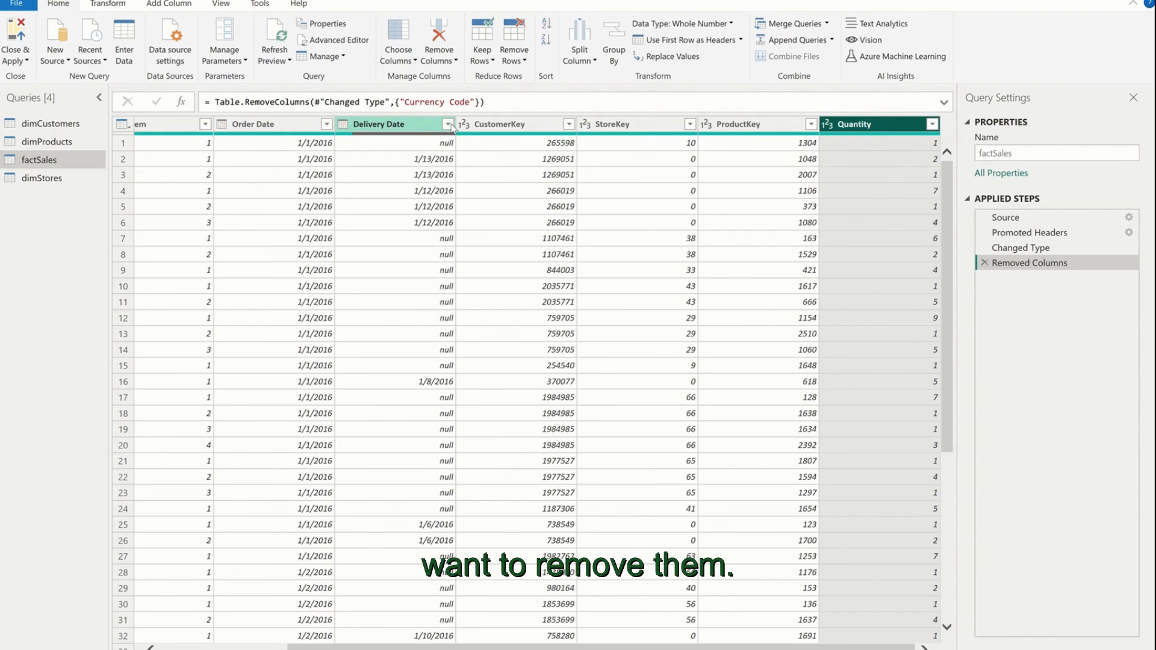
- Filter the null values out of the Delivery Date column in factSales and check the remaining rows
click(379, 124)
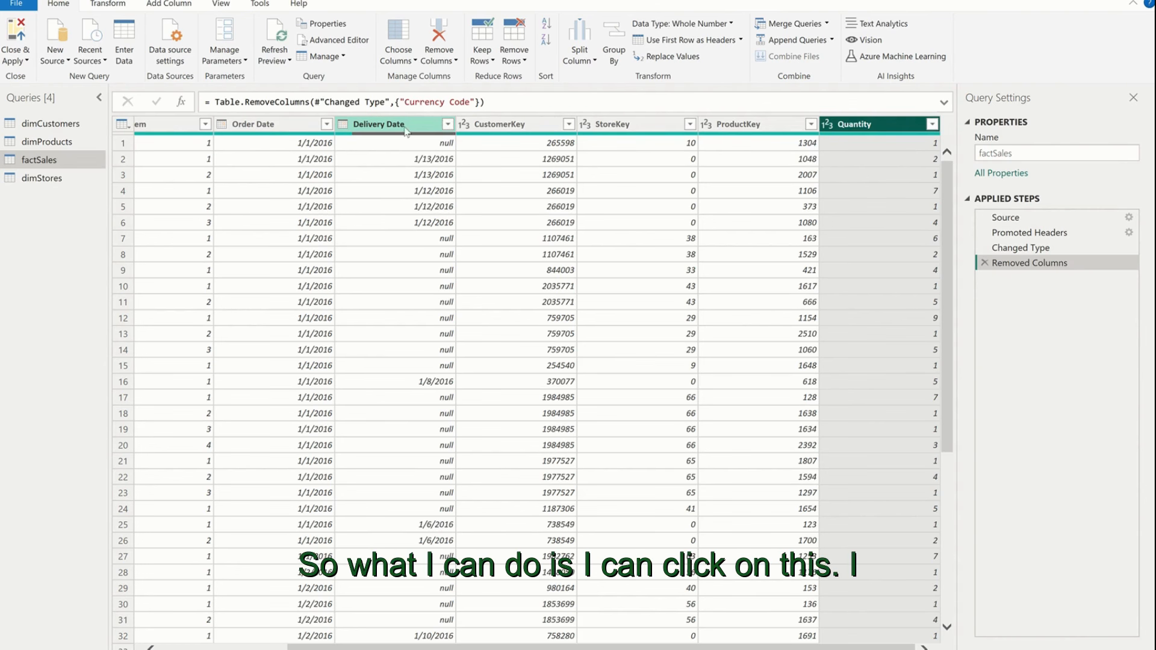
click(515, 59)
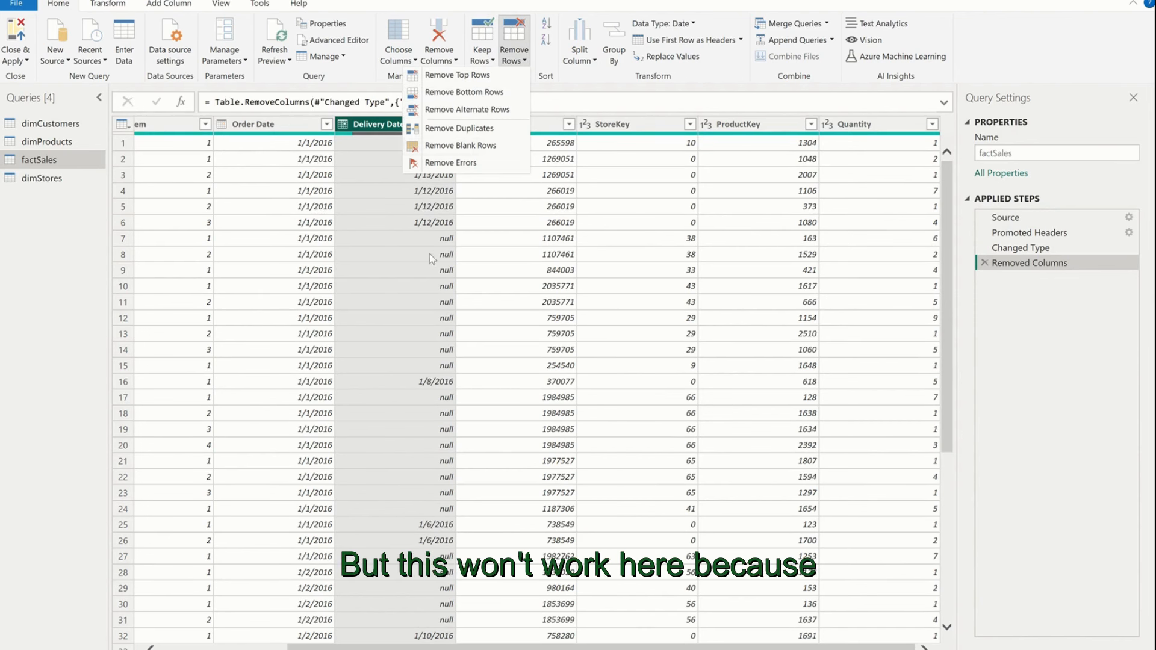
click(533, 257)
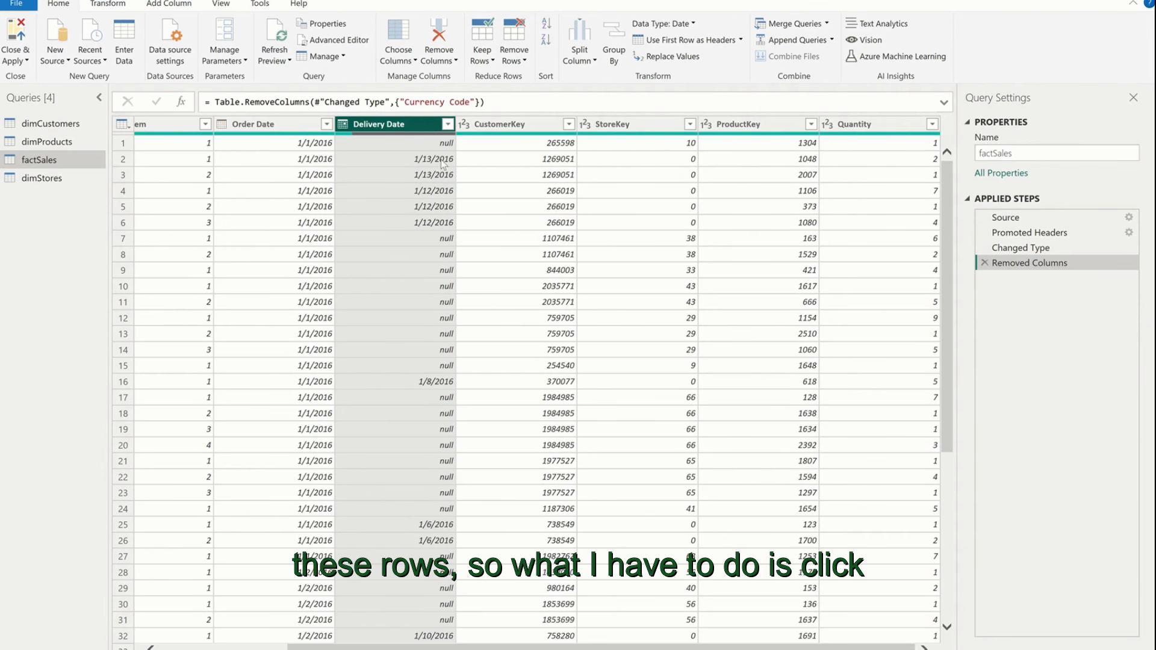
click(447, 124)
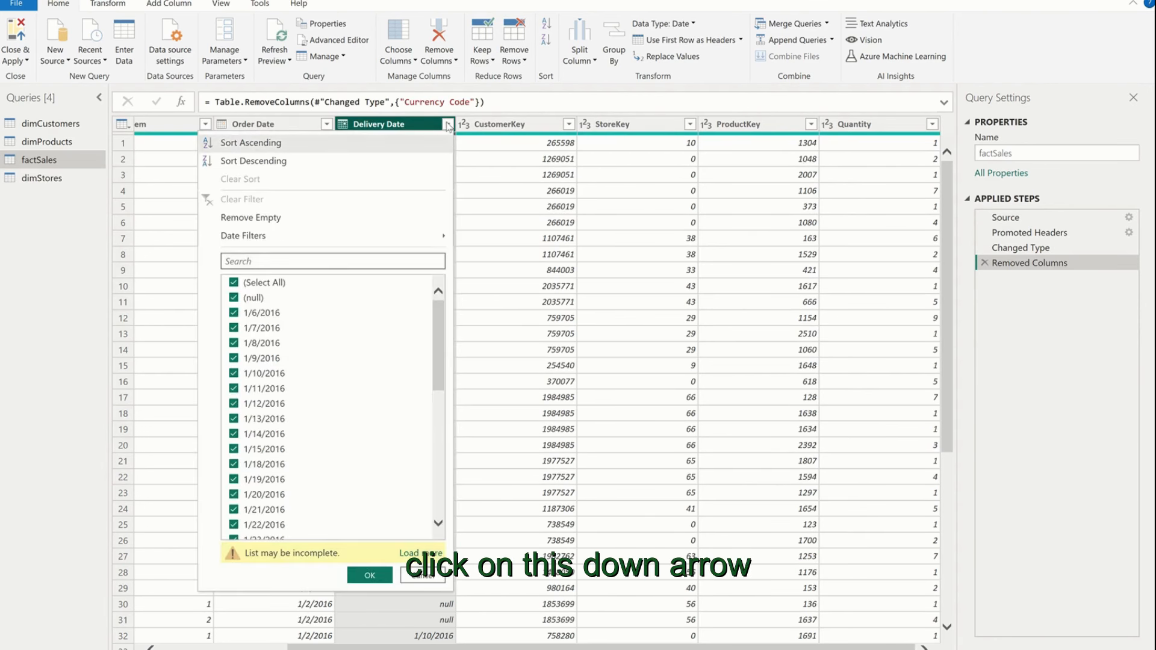
click(251, 300)
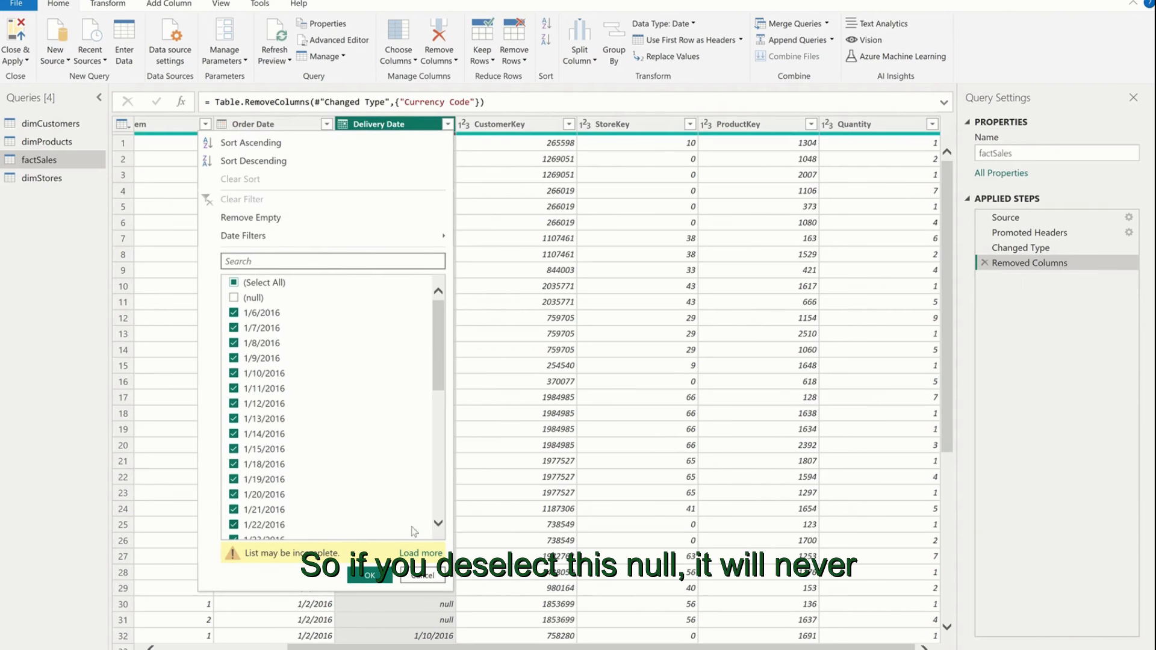
click(378, 575)
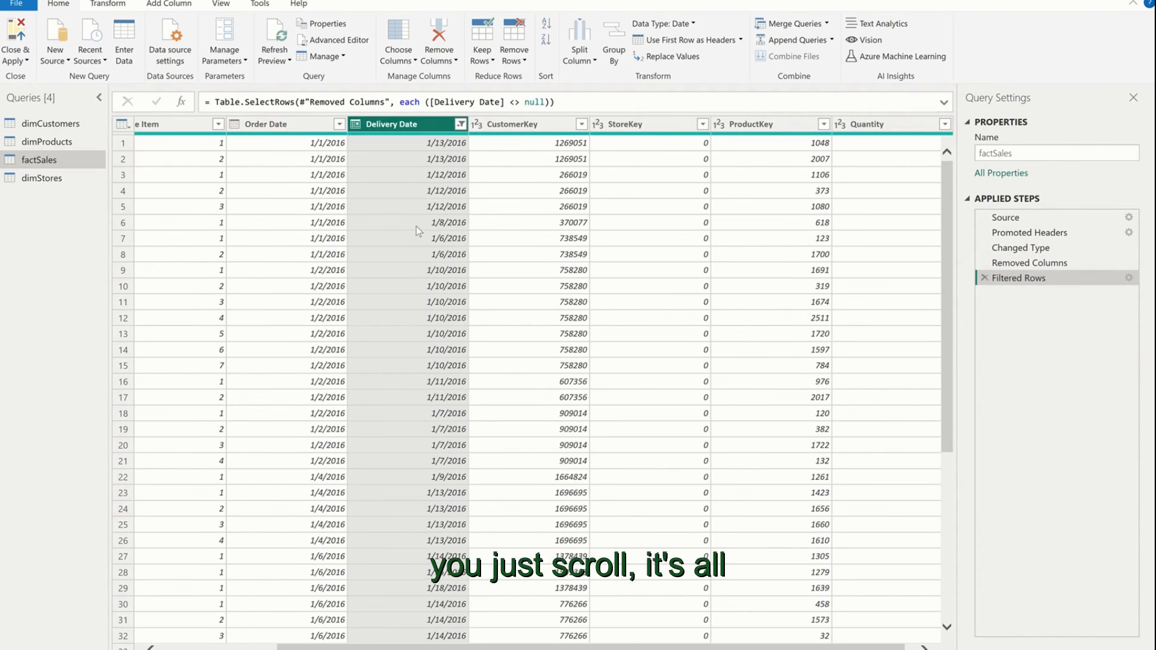
scroll(419, 231, down, 20)
scroll(419, 231, up, 20)
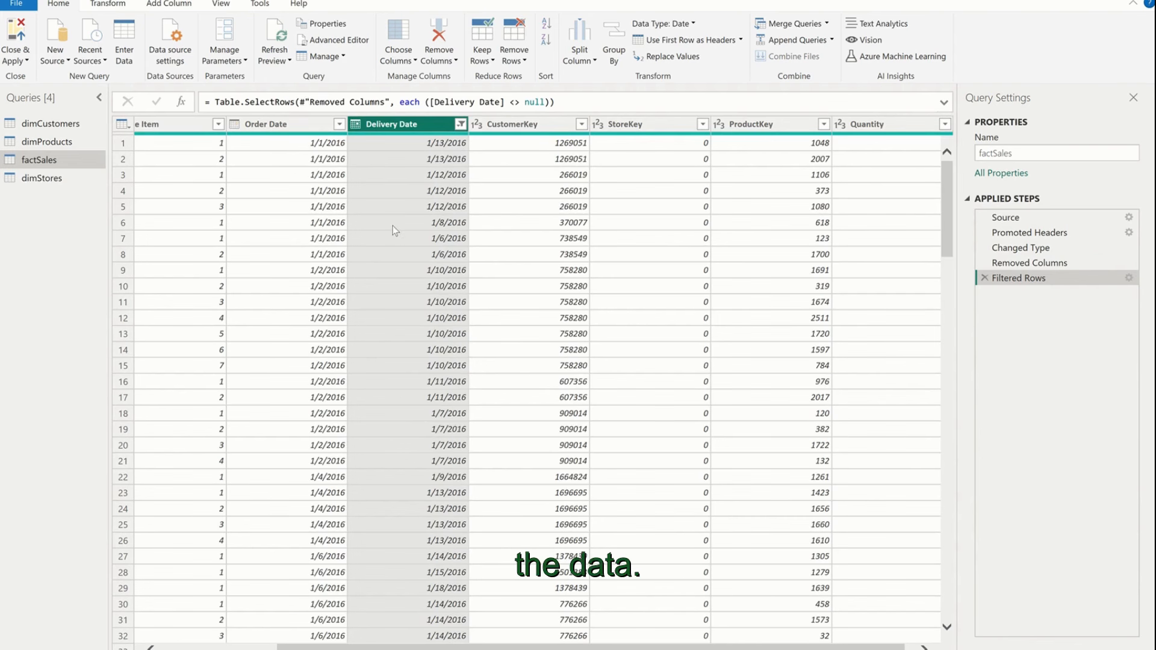
scroll(394, 231, left, 3)
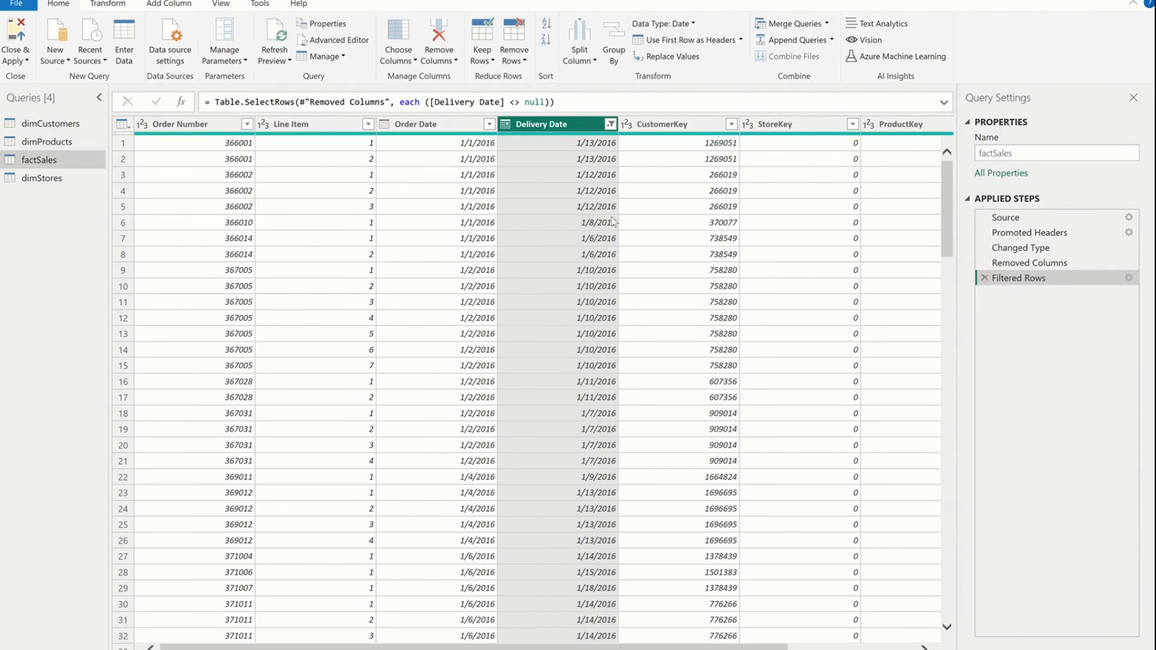
- Open the name of the quantity column in factSales for renaming and enter Quantity
scroll(614, 222, right, 3)
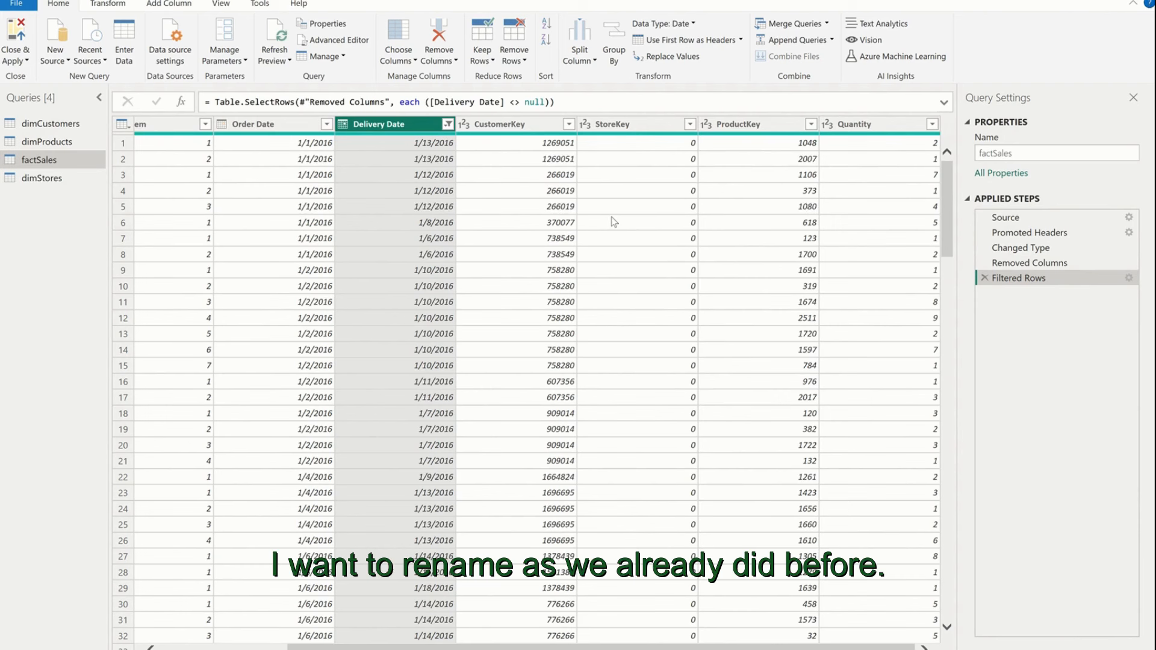
double_click(877, 123)
double_click(877, 123)
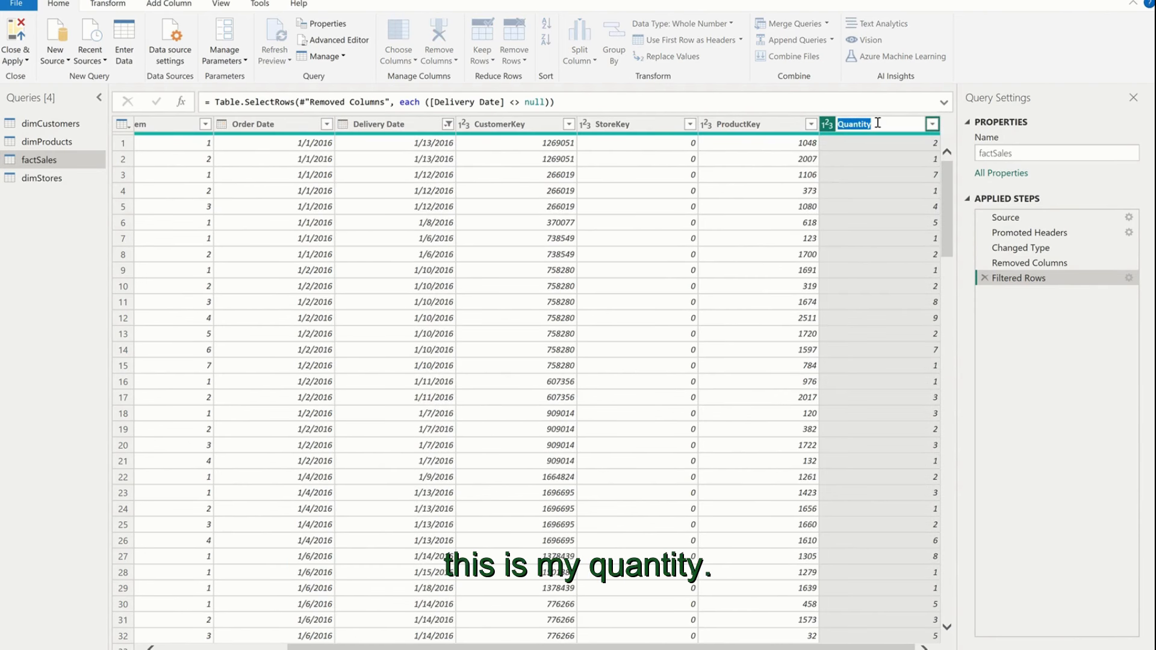
text(Quantity)
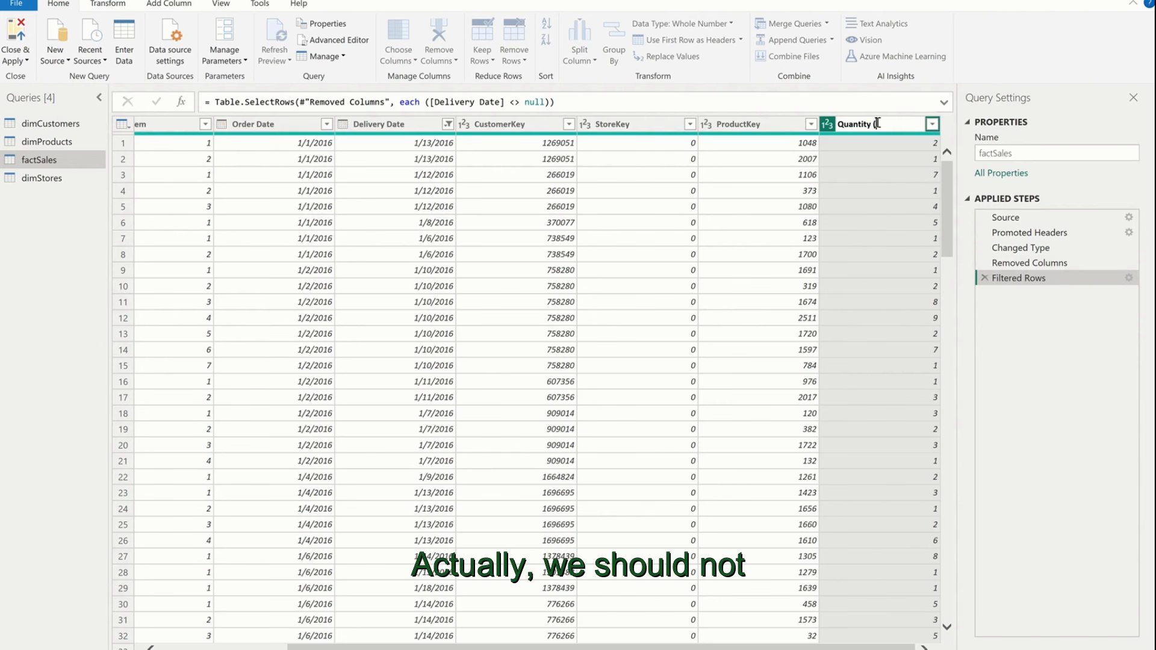
key(Return)
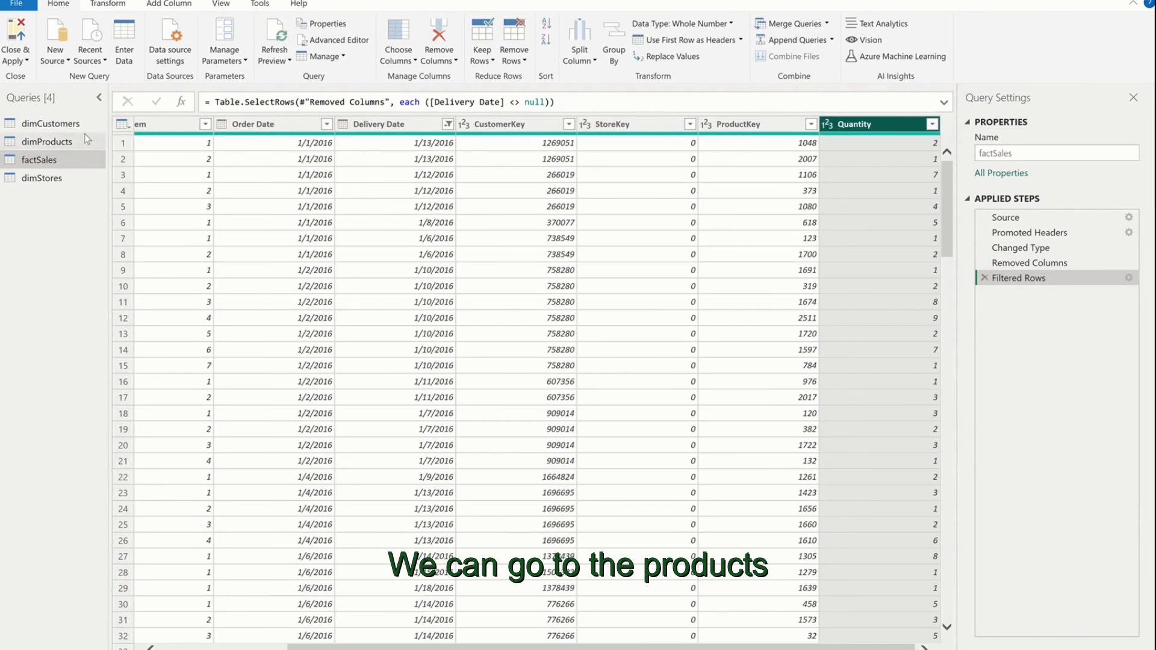
- Rename the Unit Cost USD column in the dimProducts query as UnitCost
click(57, 142)
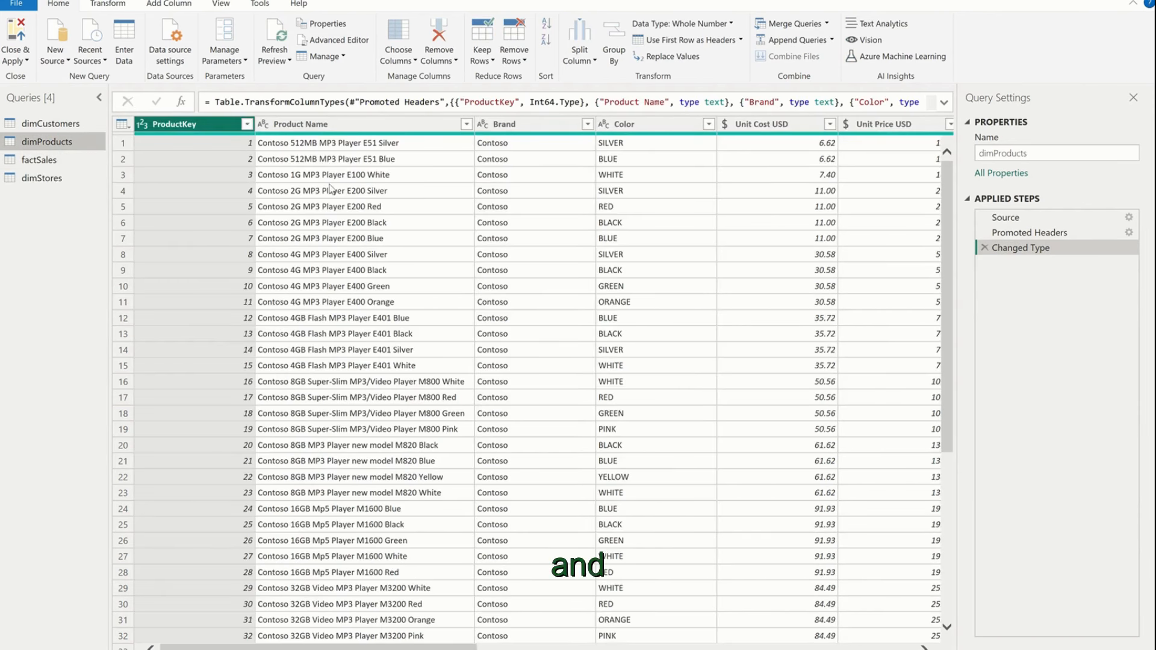
scroll(420, 193, right, 15)
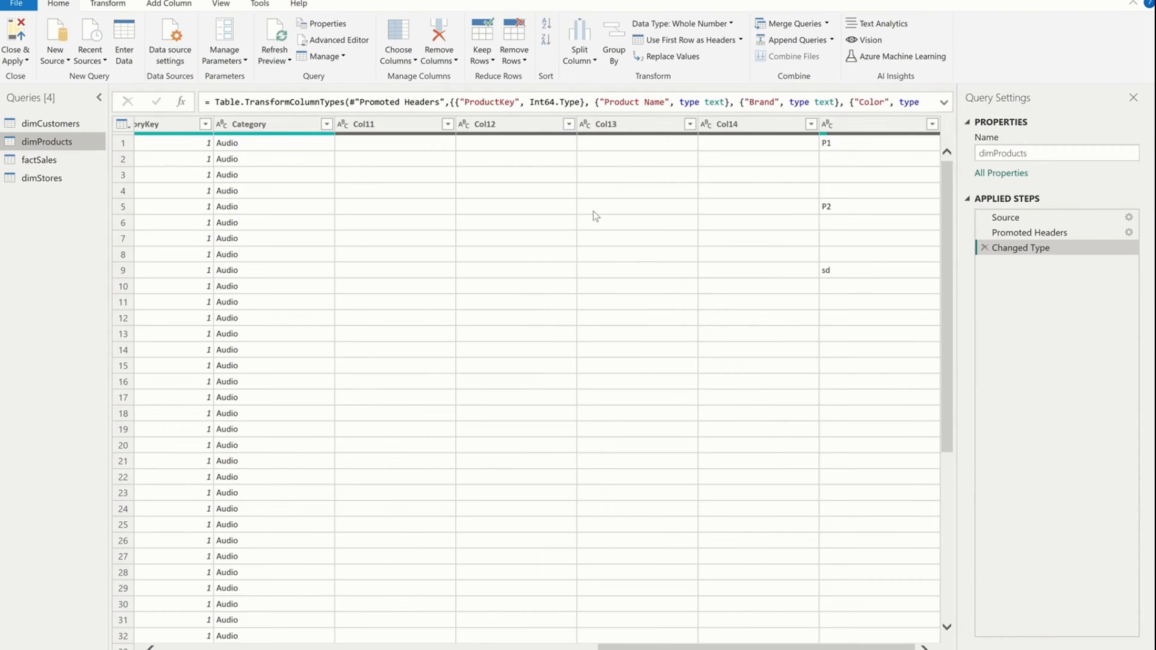
scroll(595, 215, left, 10)
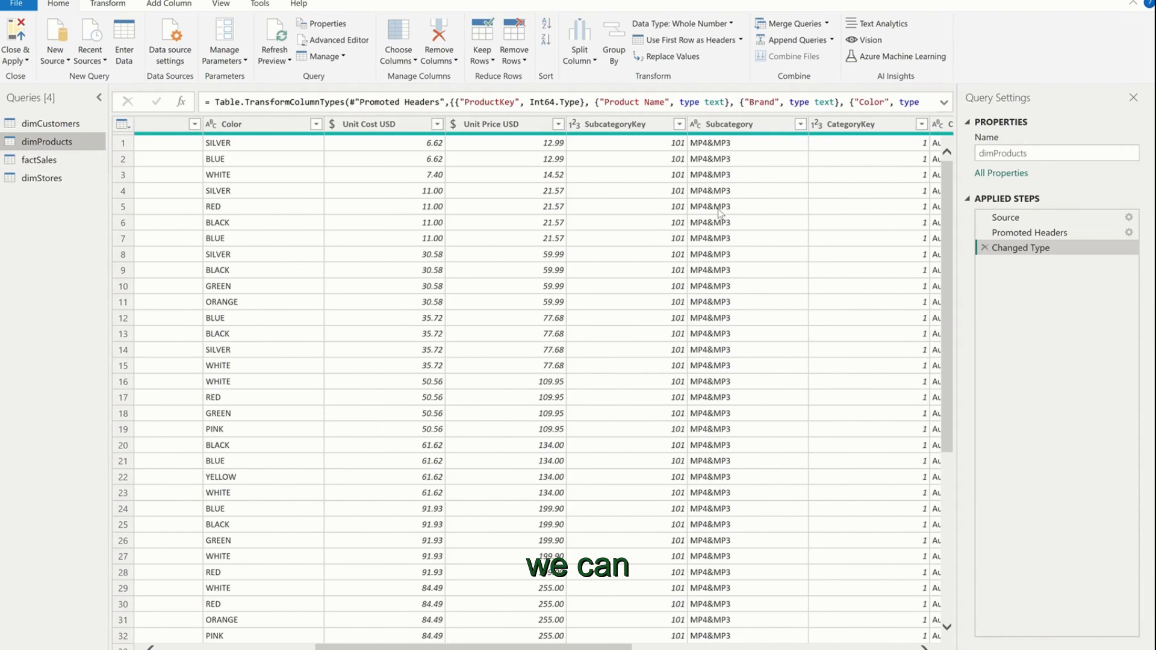
scroll(721, 212, left, 3)
click(522, 123)
double_click(522, 123)
text(Un)
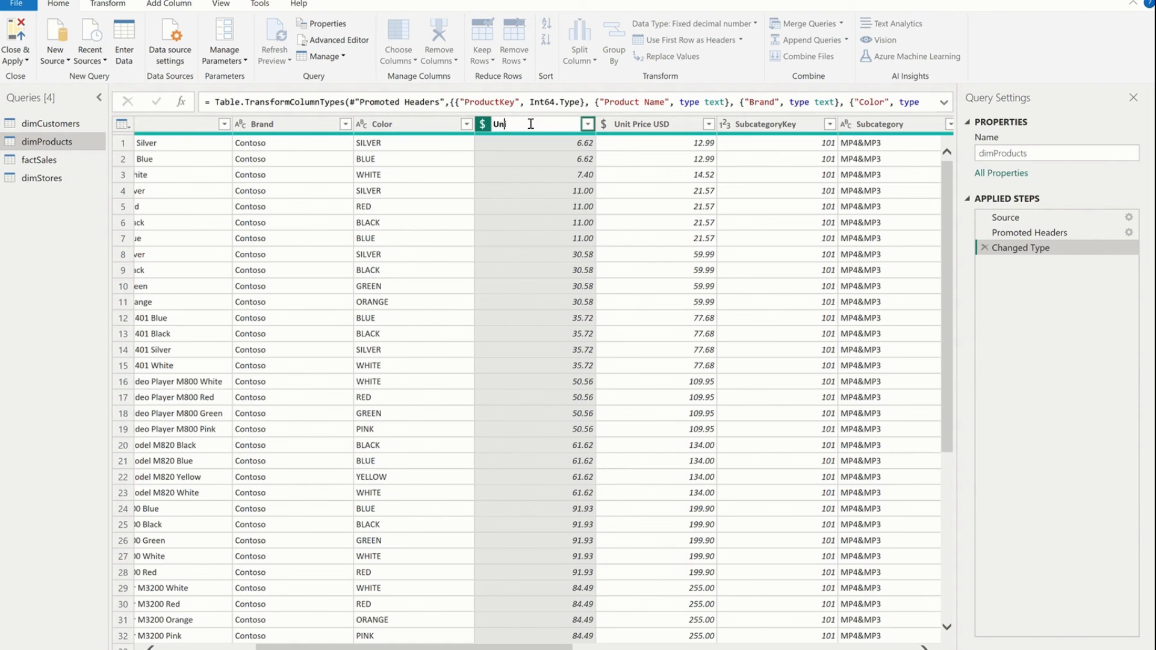
text(itCOst)
key(Return)
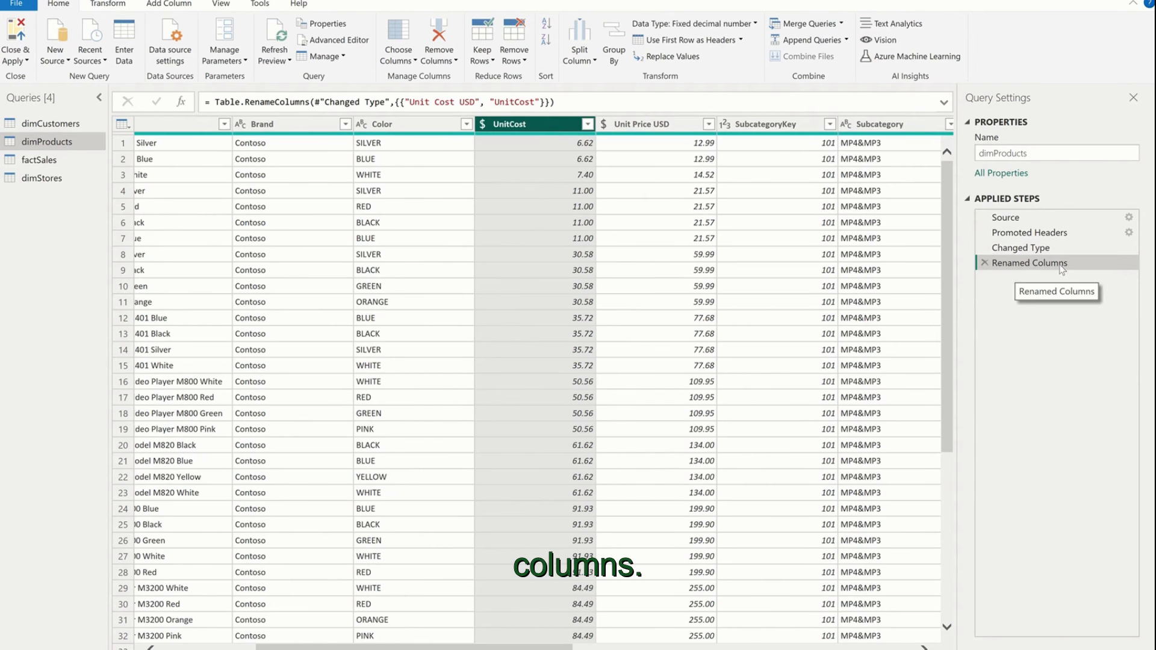
- Change the new column name to UnitCost(USD) in the Renamed Columns line of the dimProducts code in the Advanced Editor
click(351, 45)
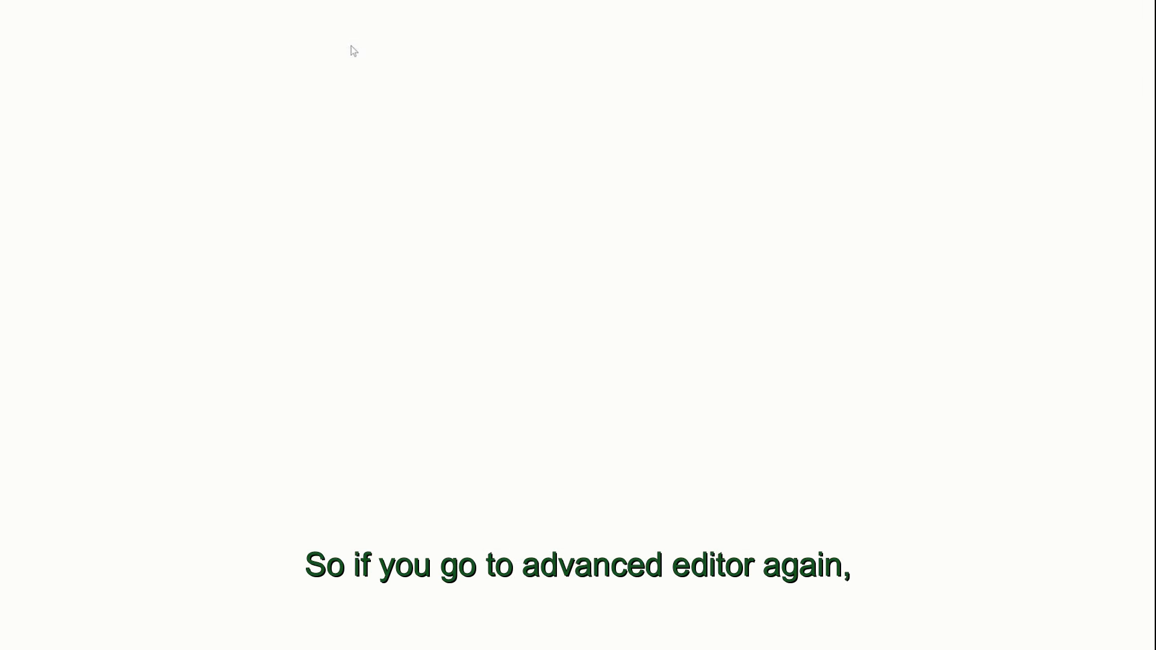
drag(40, 108, 495, 108)
drag(352, 109, 413, 108)
double_click(437, 109)
click(478, 113)
text((USD))
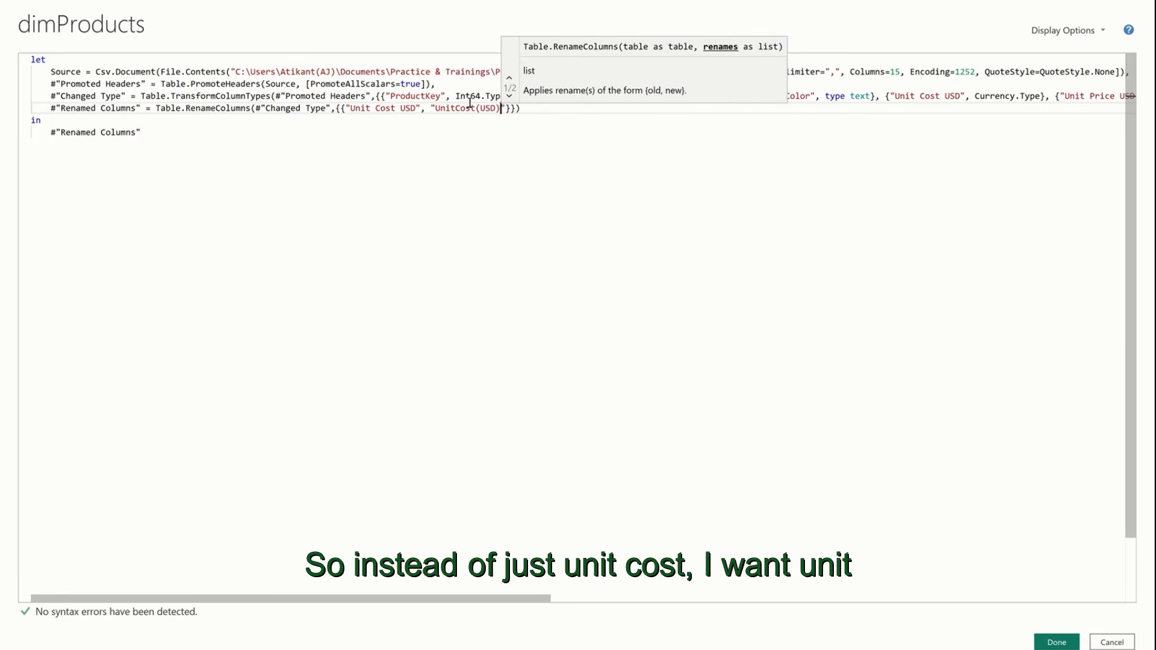
click(1057, 642)
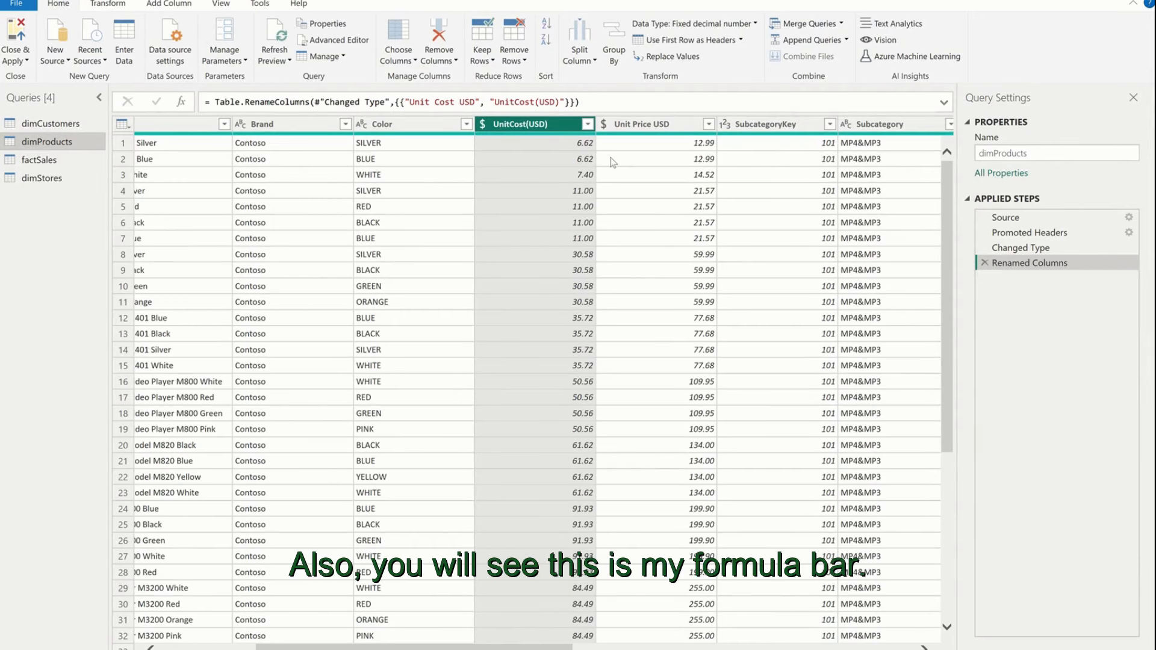
- Edit the Renamed Columns formula in the formula bar to set the column name back to UnitCost
click(944, 103)
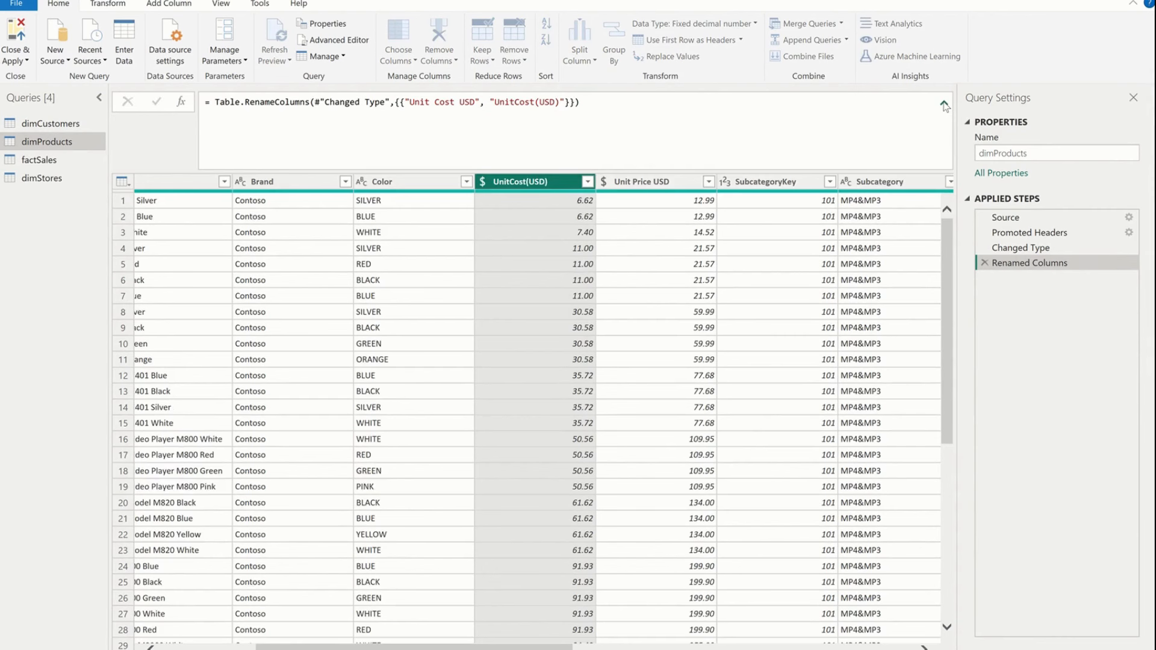
click(944, 103)
click(428, 126)
click(479, 122)
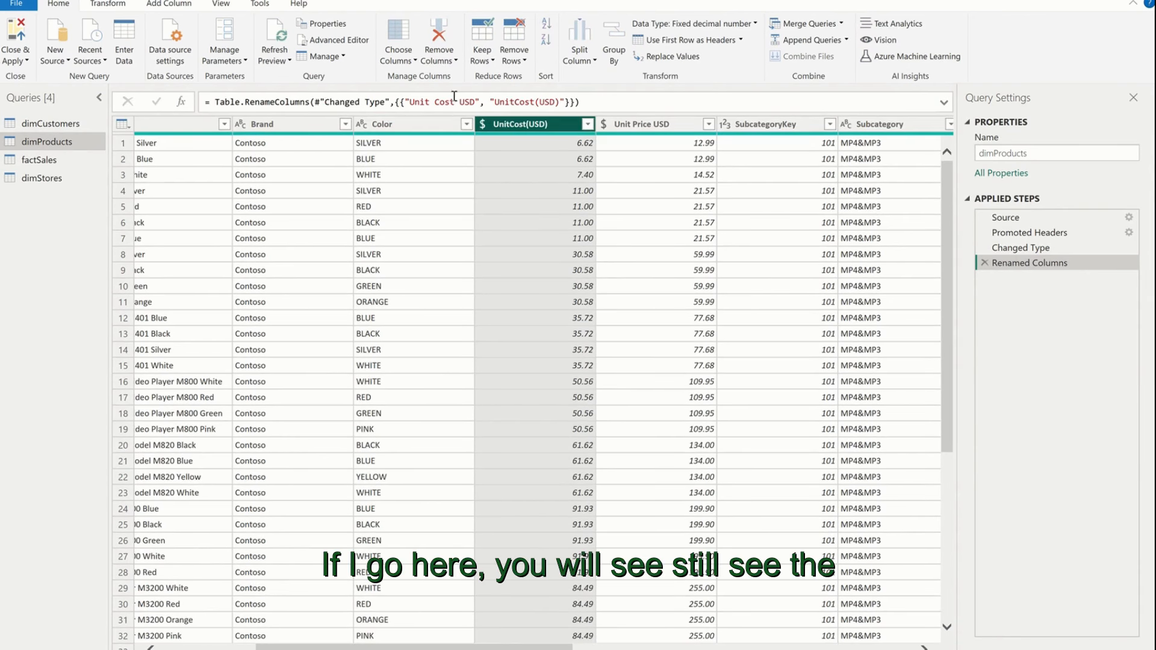
click(555, 102)
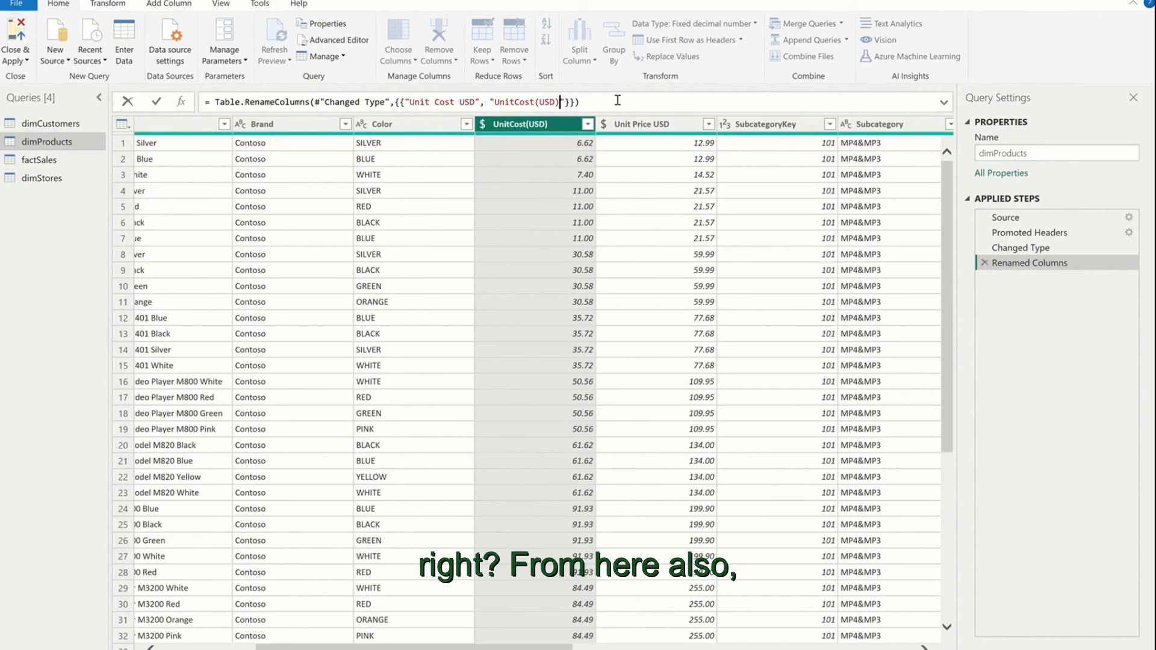
key(BackSpace)
key(BackSpace)
key(BackSpace)
key(BackSpace)
key(BackSpace)
key(Return)
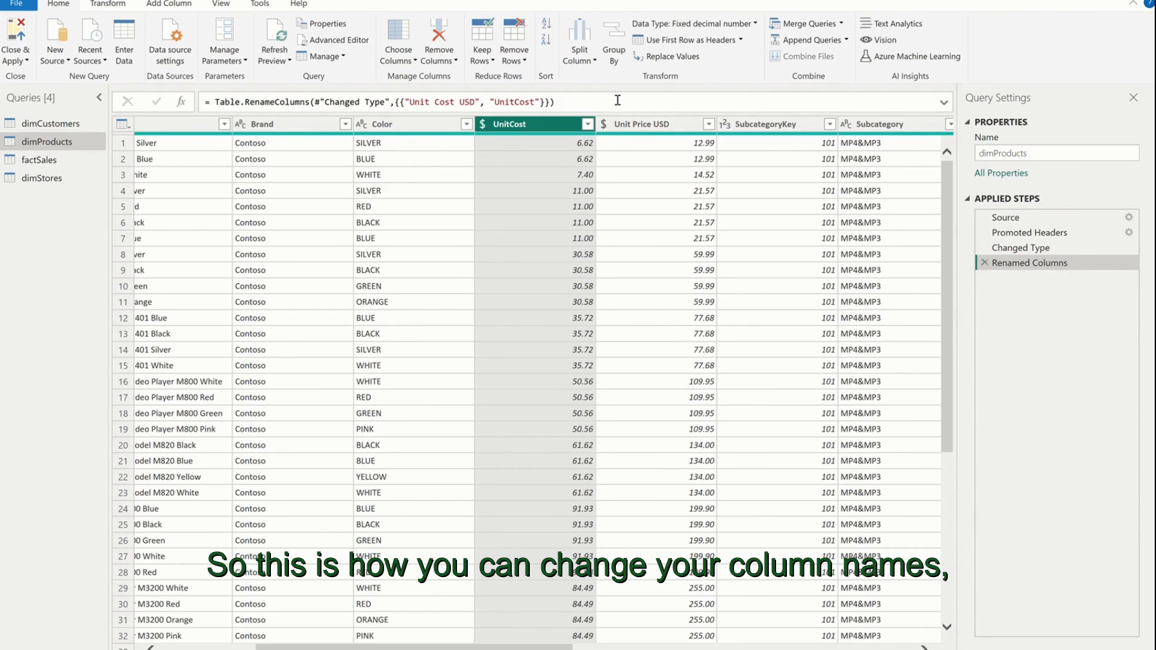
- Examine the filter values of the extra columns Col11, Col12 and Col13 in dimProducts
scroll(709, 248, right, 10)
scroll(709, 248, left, 10)
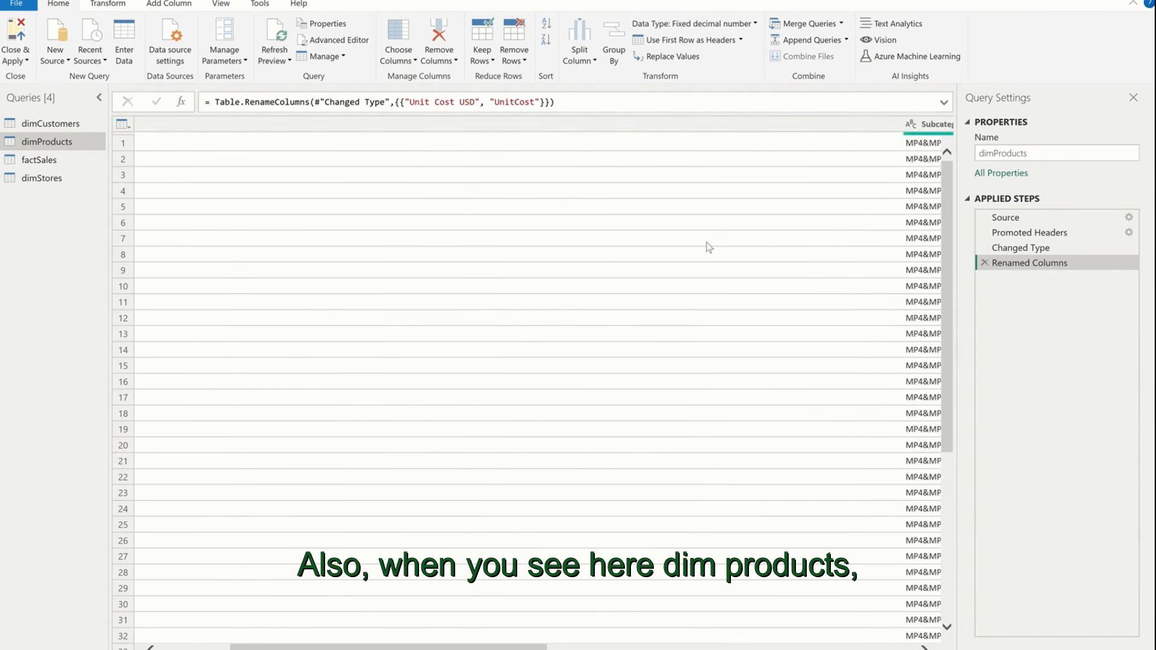
scroll(668, 283, right, 5)
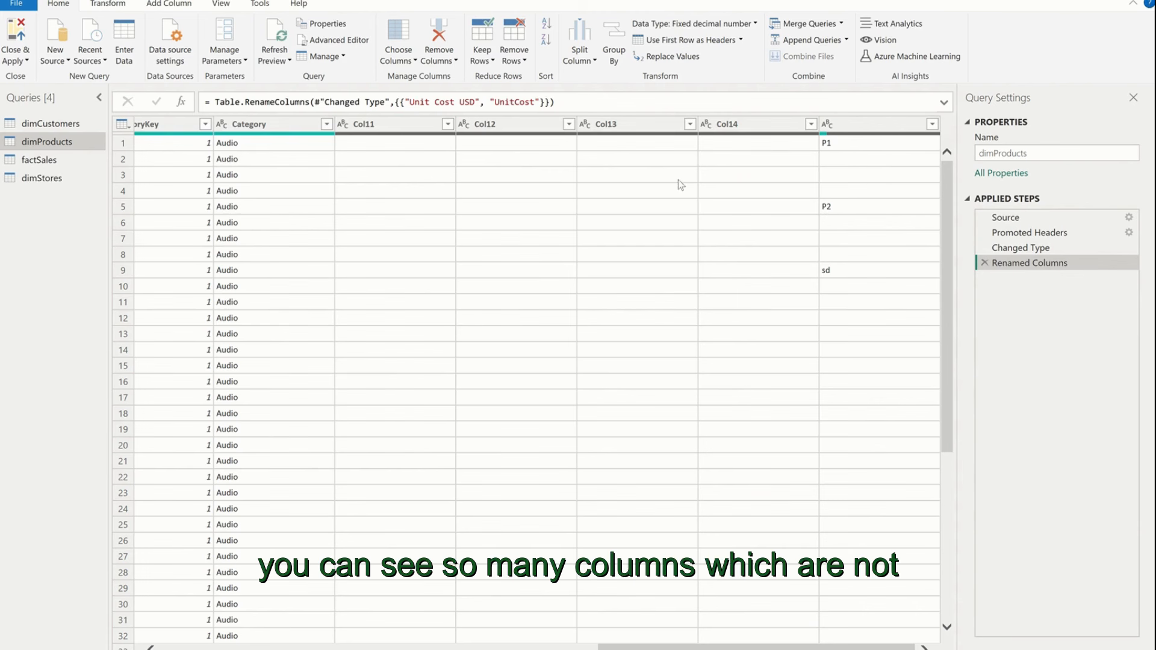
click(447, 124)
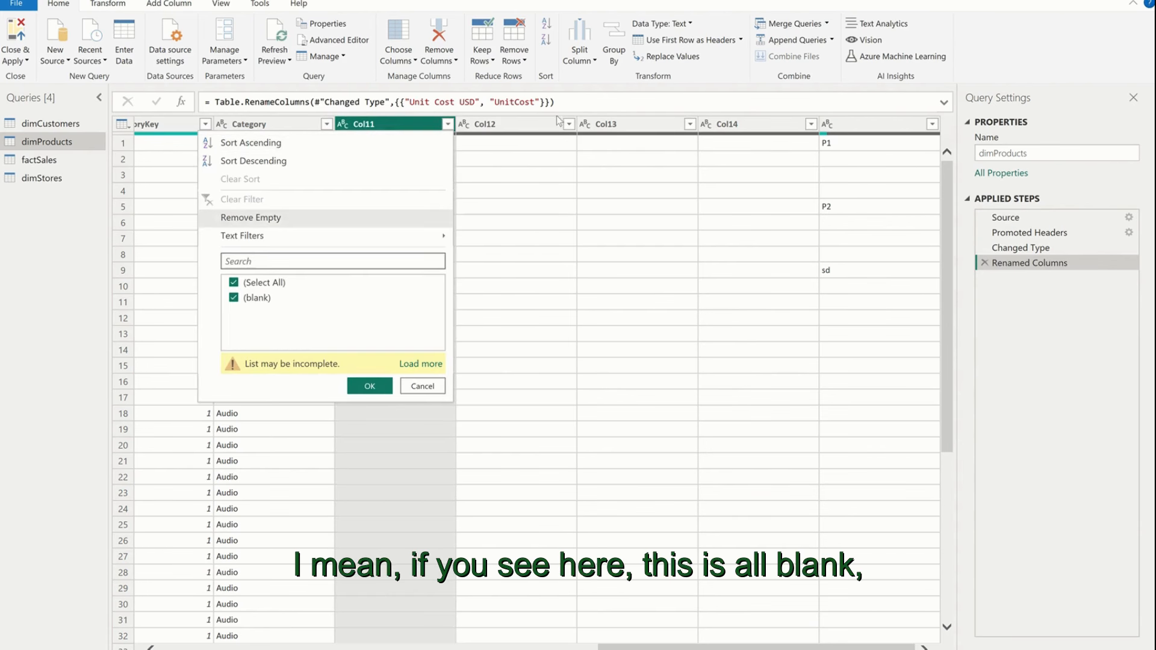
click(569, 124)
click(690, 124)
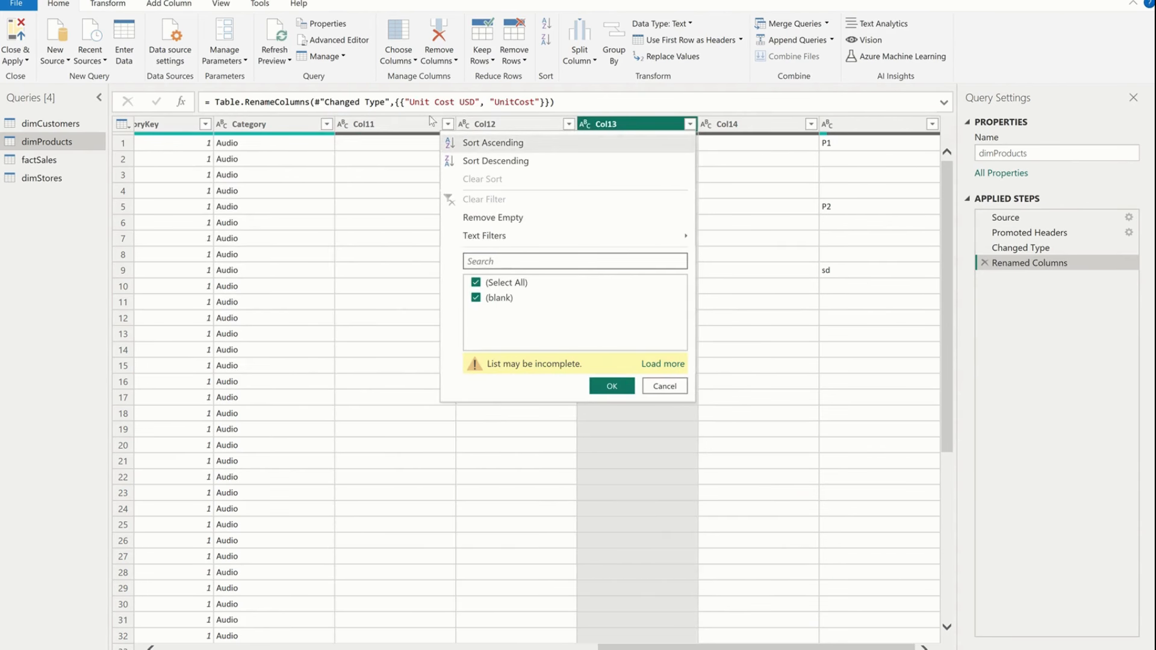
- Examine the end of the changed-type line of dimProducts in the Advanced Editor for the extra columns
click(340, 40)
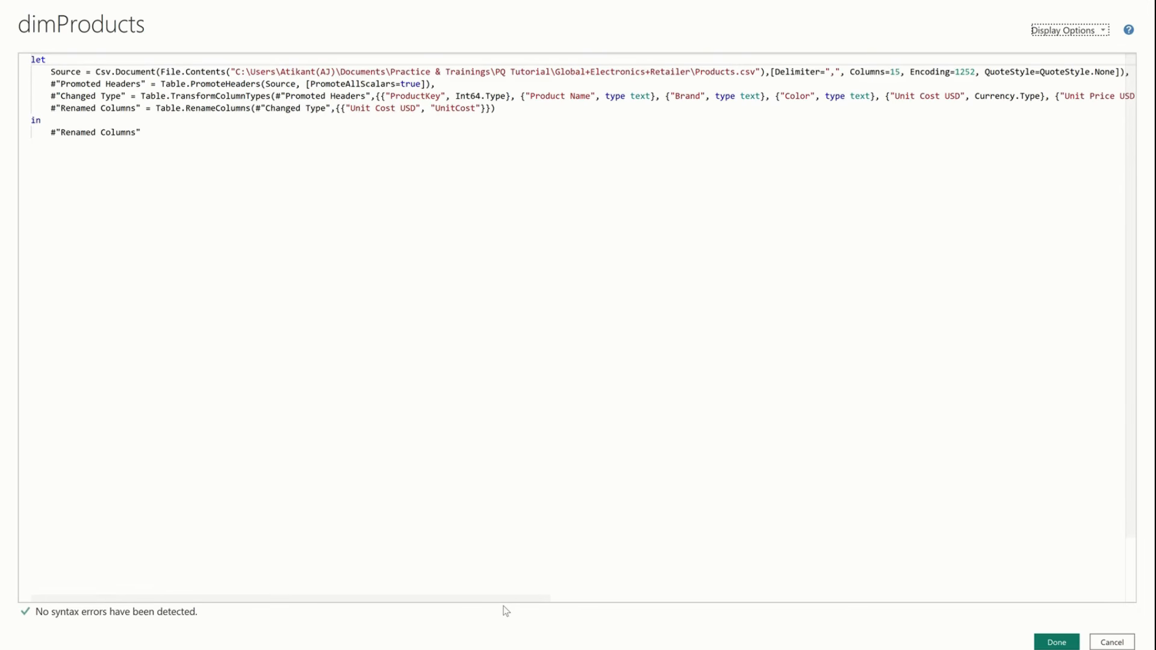
click(689, 600)
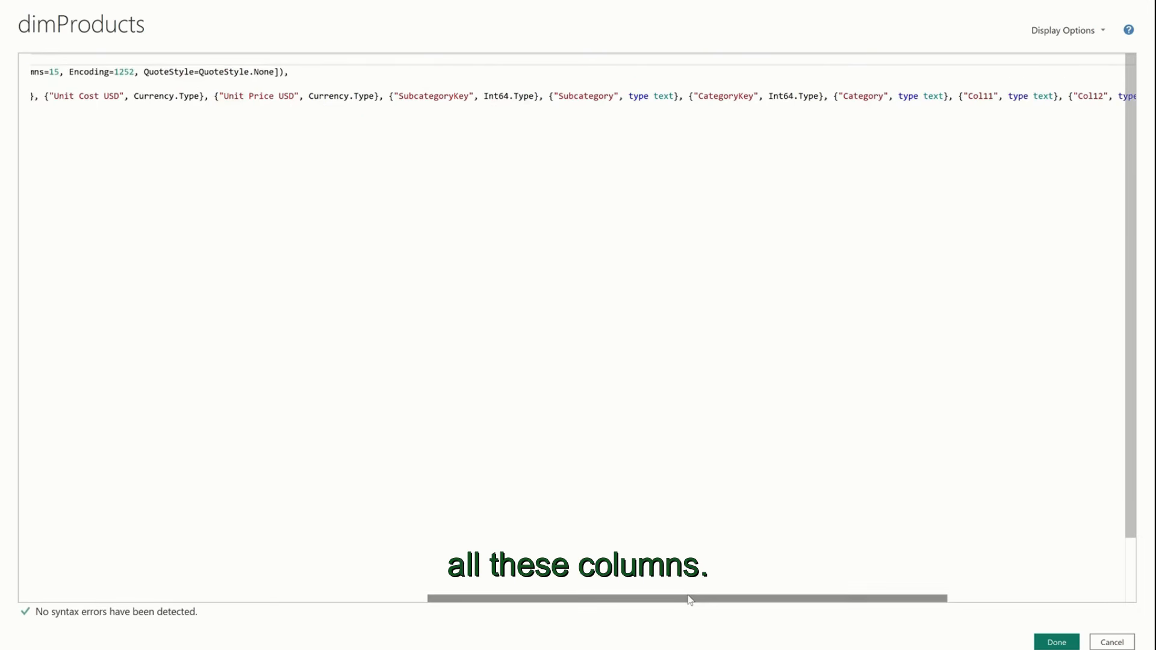
drag(689, 601, 929, 472)
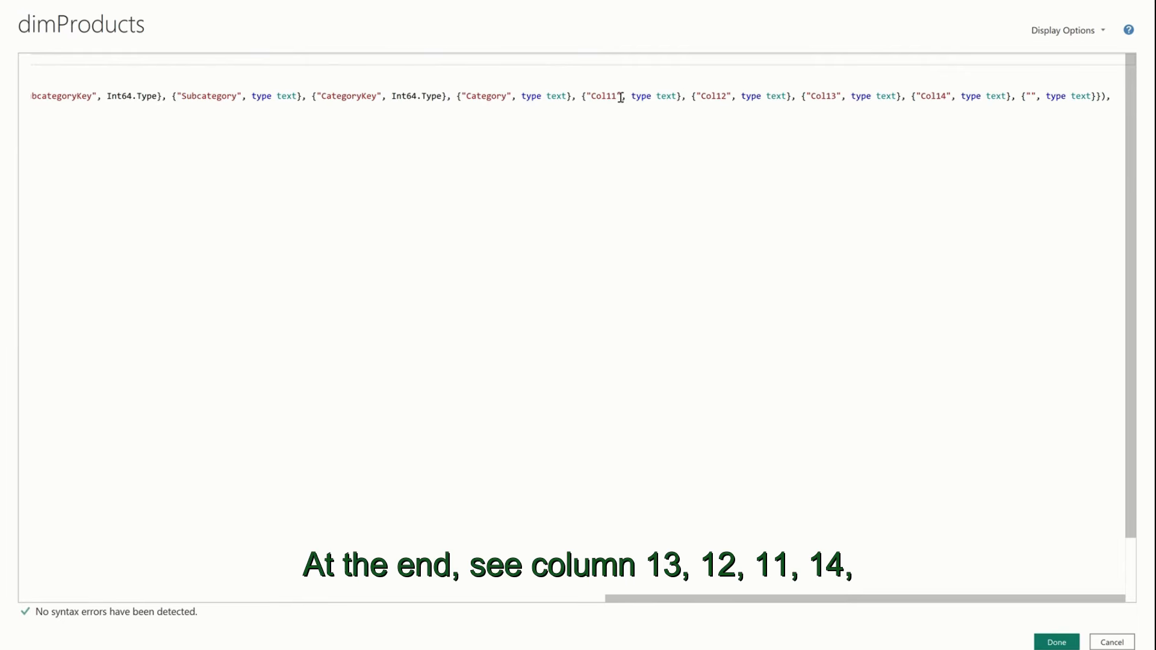
click(1057, 643)
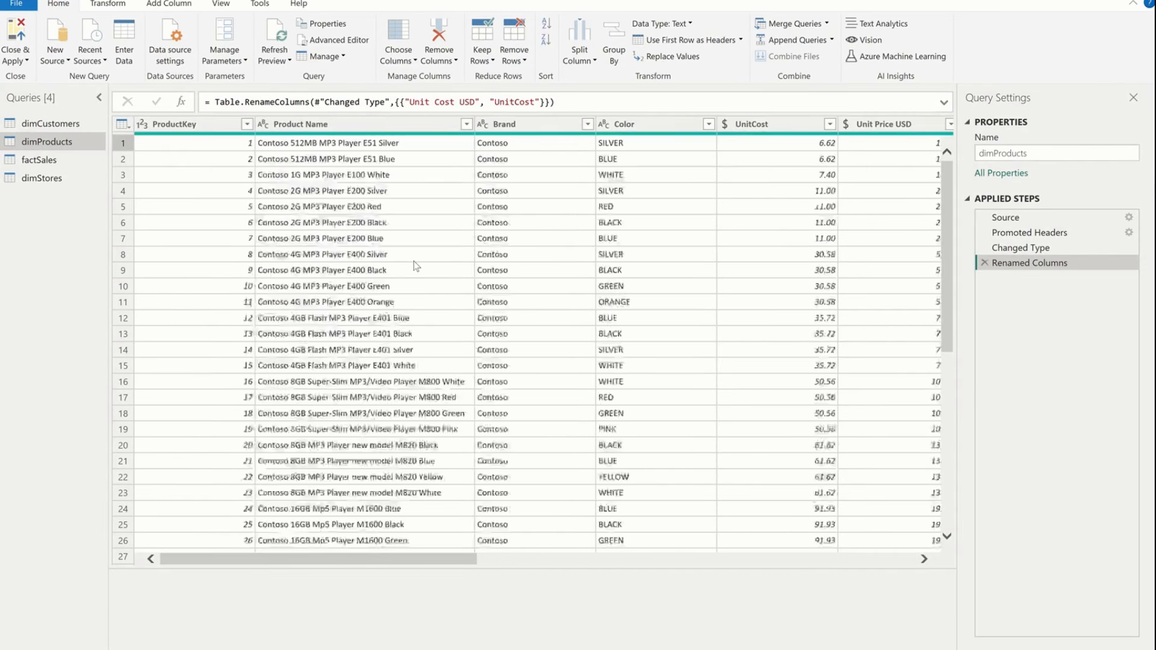
- Remove the columns from Col11 through the unnamed last column in dimProducts
click(391, 120)
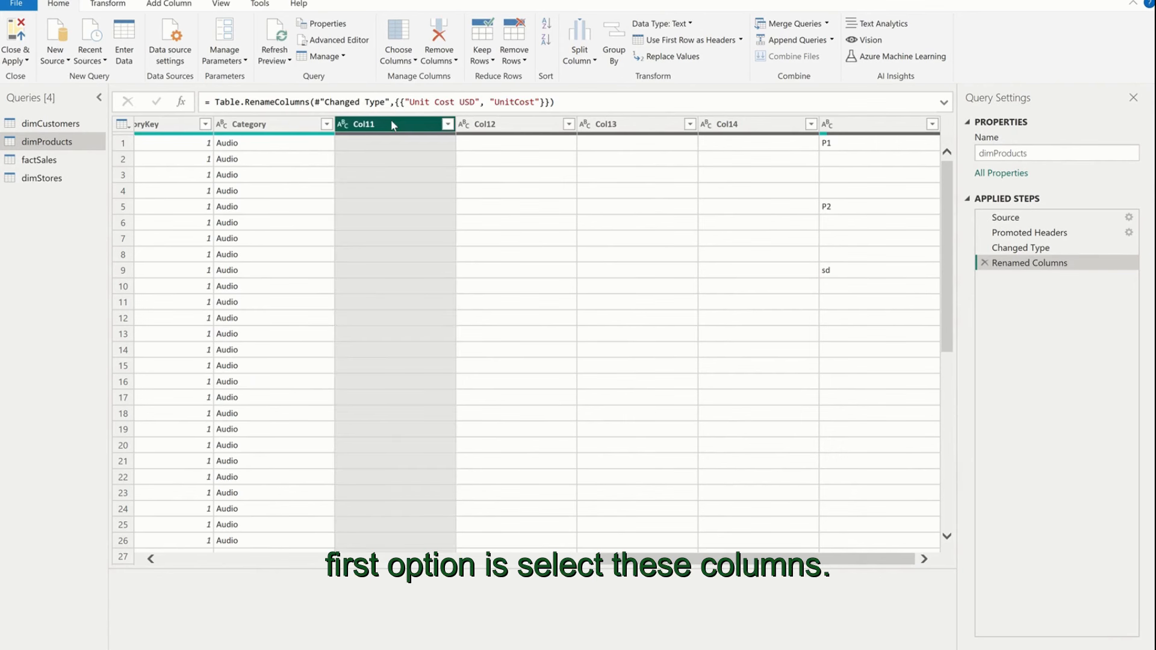
shift+click(850, 126)
right_click(851, 129)
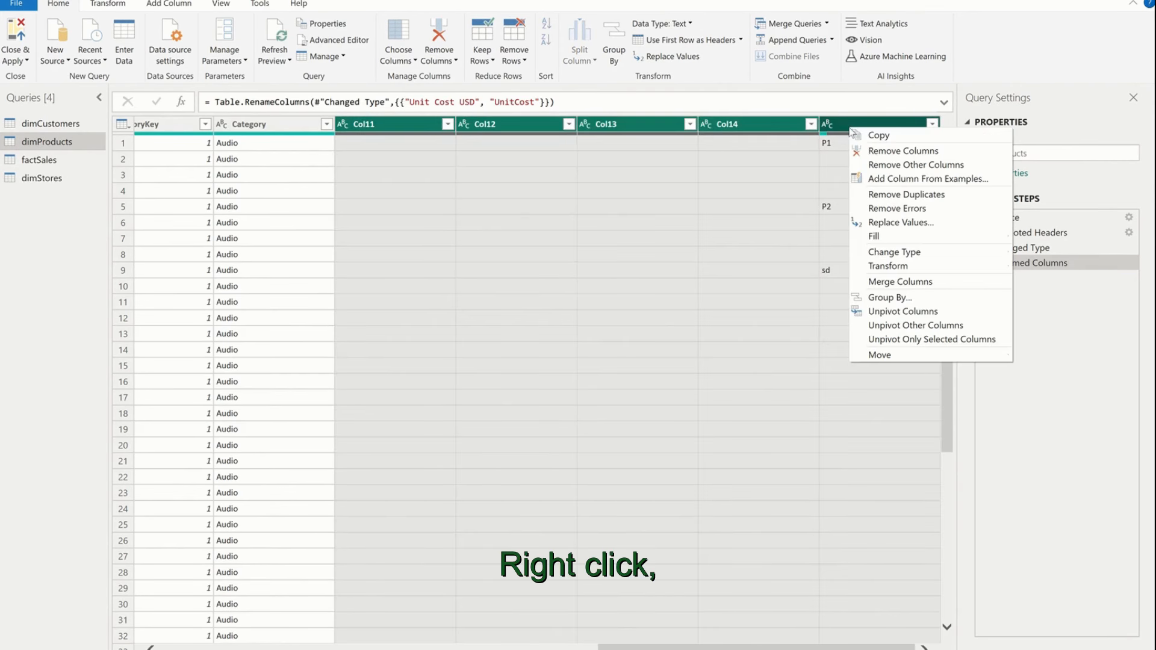
click(899, 152)
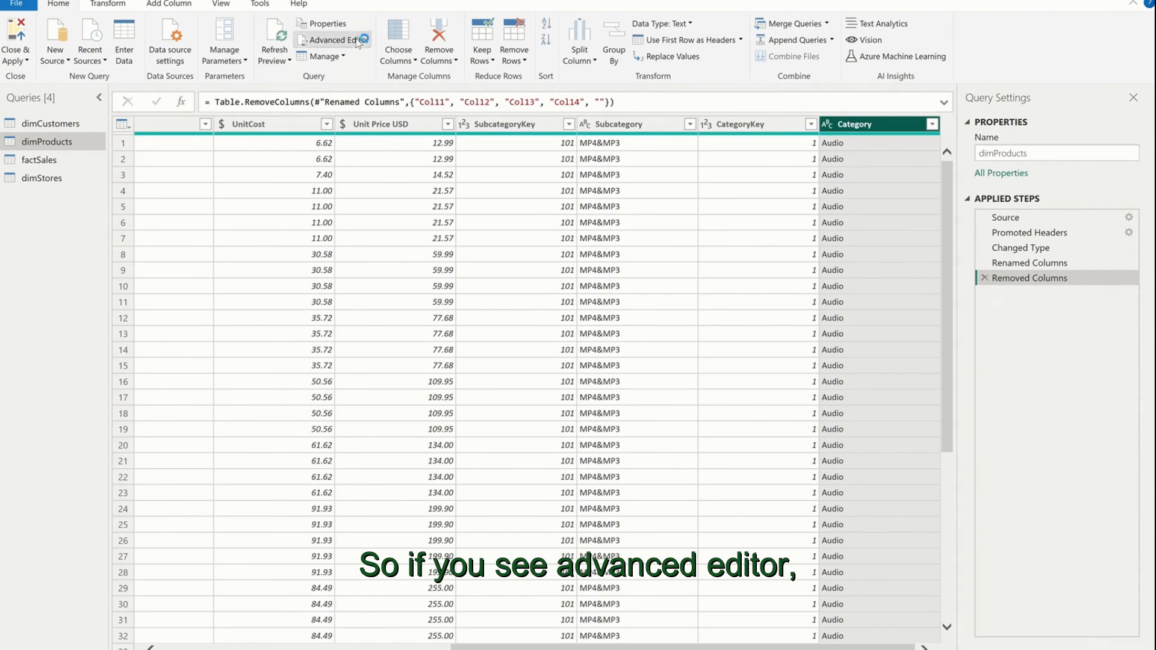
- Examine the Removed Columns line and its listed column names in the Advanced Editor
click(332, 40)
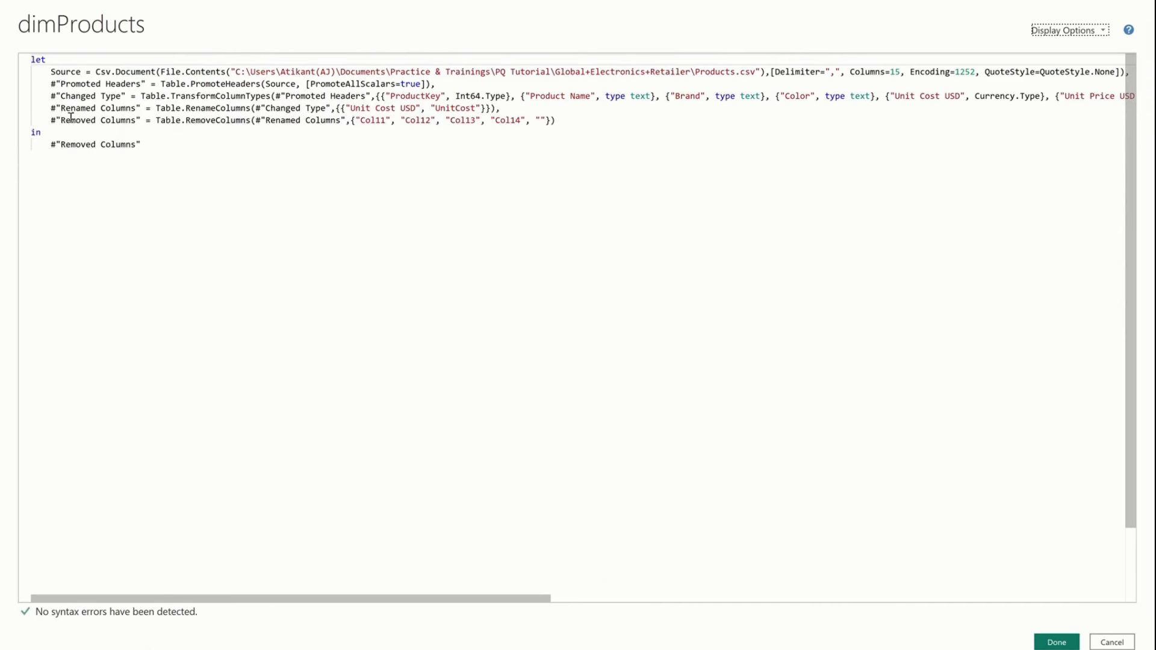
drag(40, 121, 554, 120)
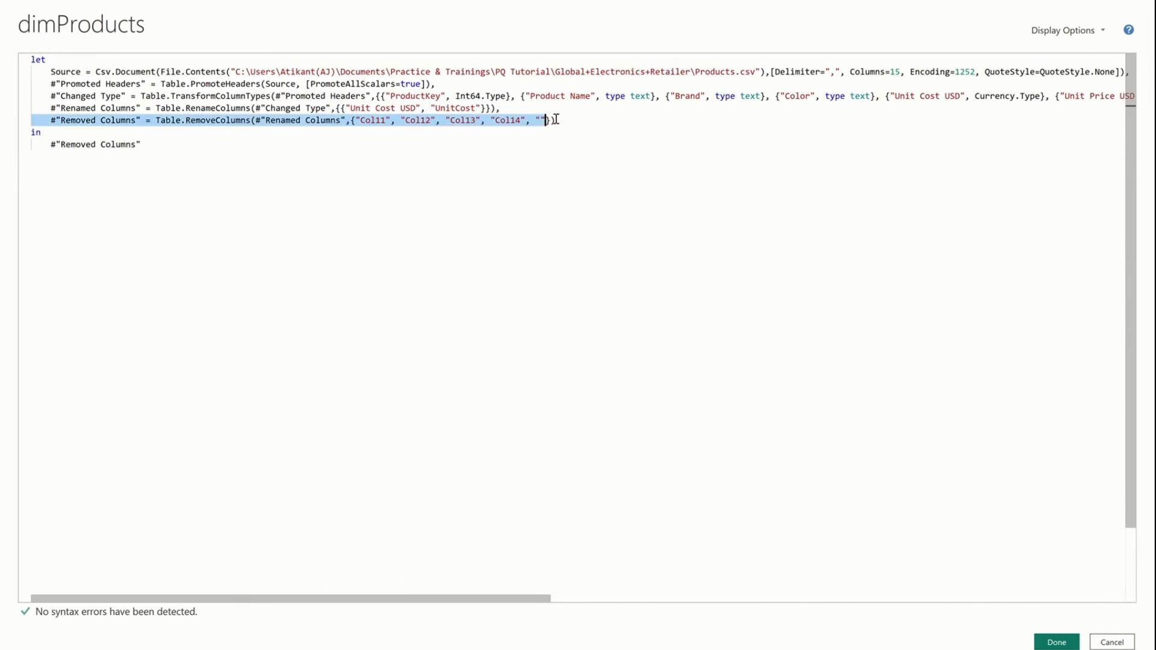
click(366, 121)
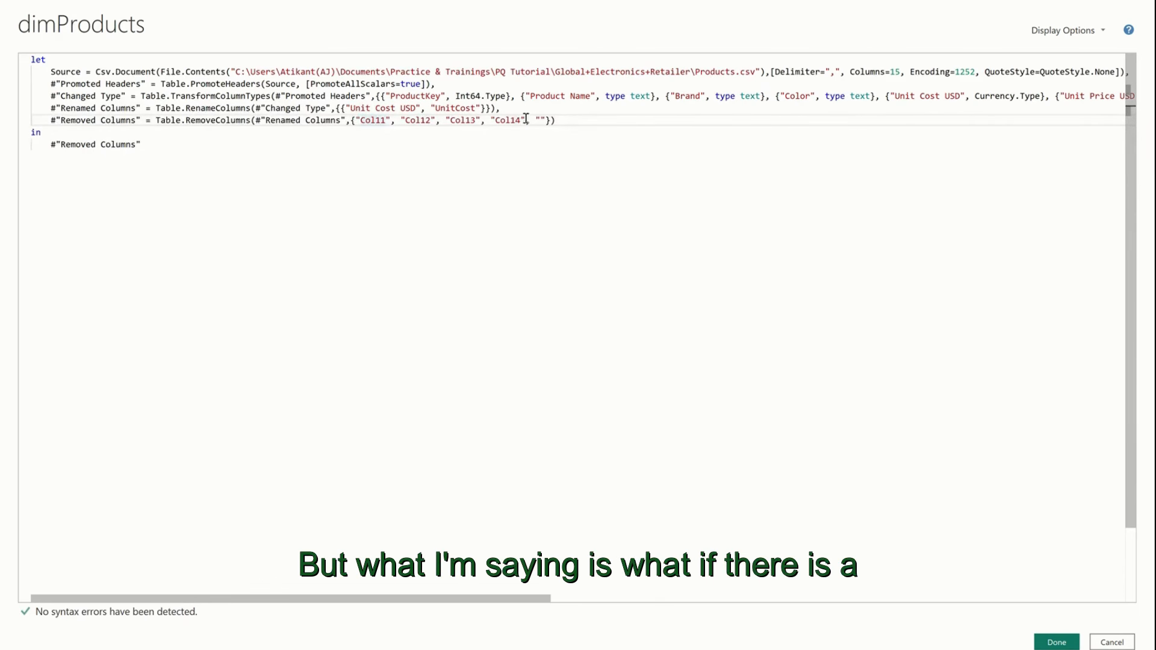
- Try adding Col15 at the end of the Removed Columns line, erase it and leave the Advanced Editor
click(565, 121)
text(Col15)
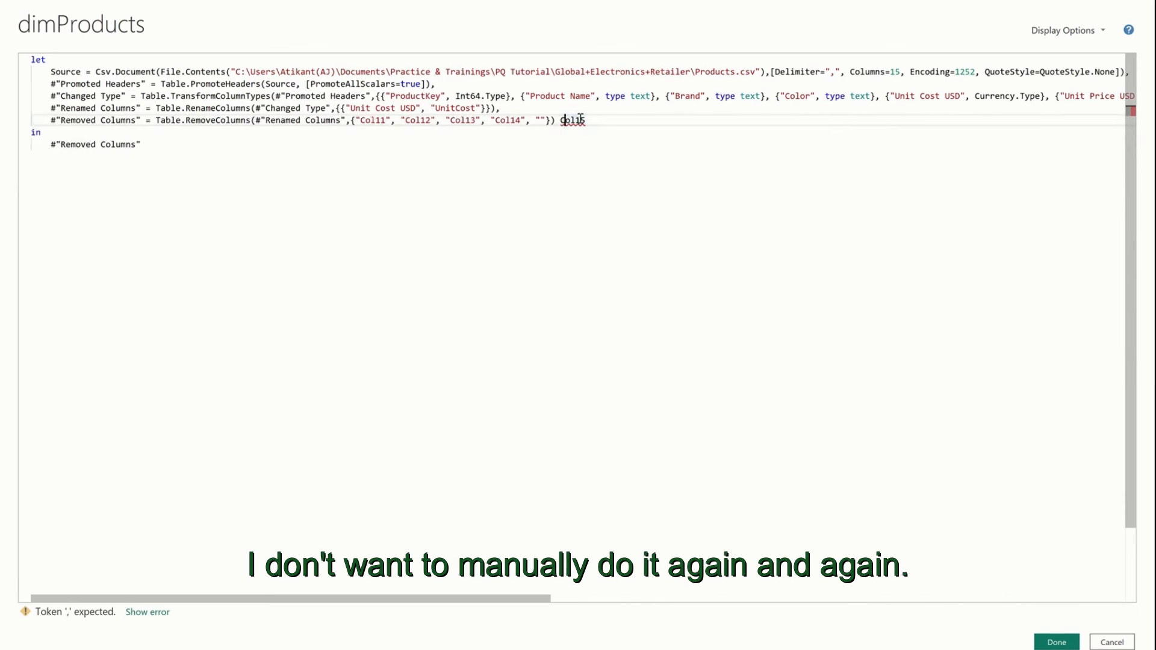
triple_click(581, 118)
click(601, 116)
key(BackSpace)
key(BackSpace)
key(BackSpace)
key(BackSpace)
key(BackSpace)
key(BackSpace)
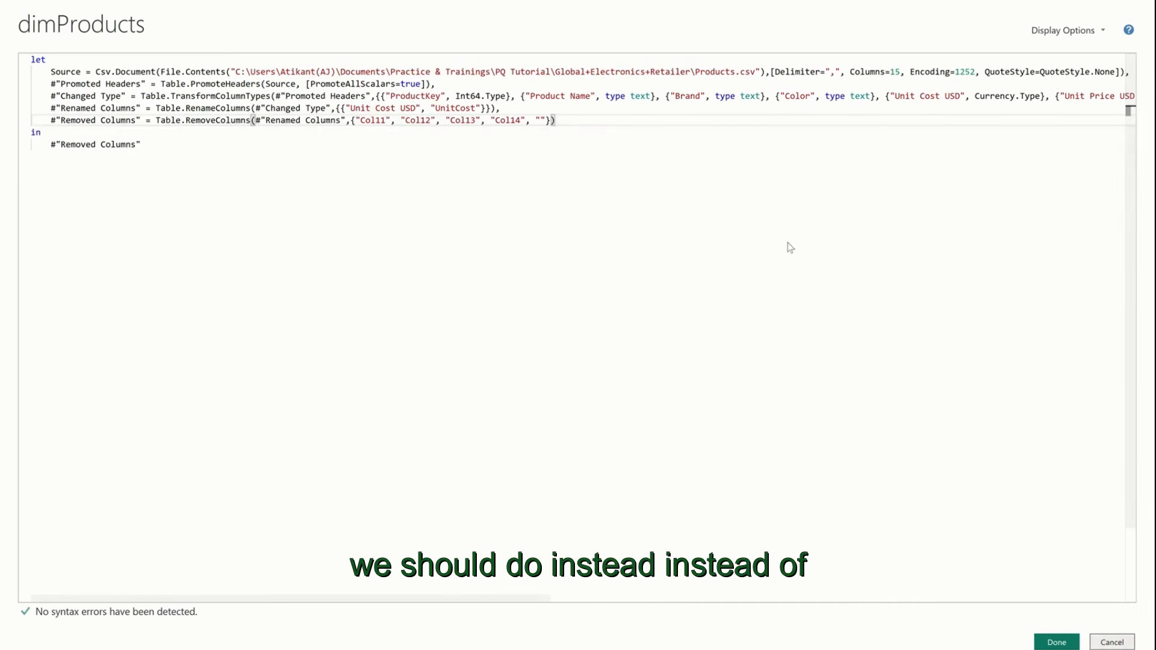
key(Escape)
click(668, 360)
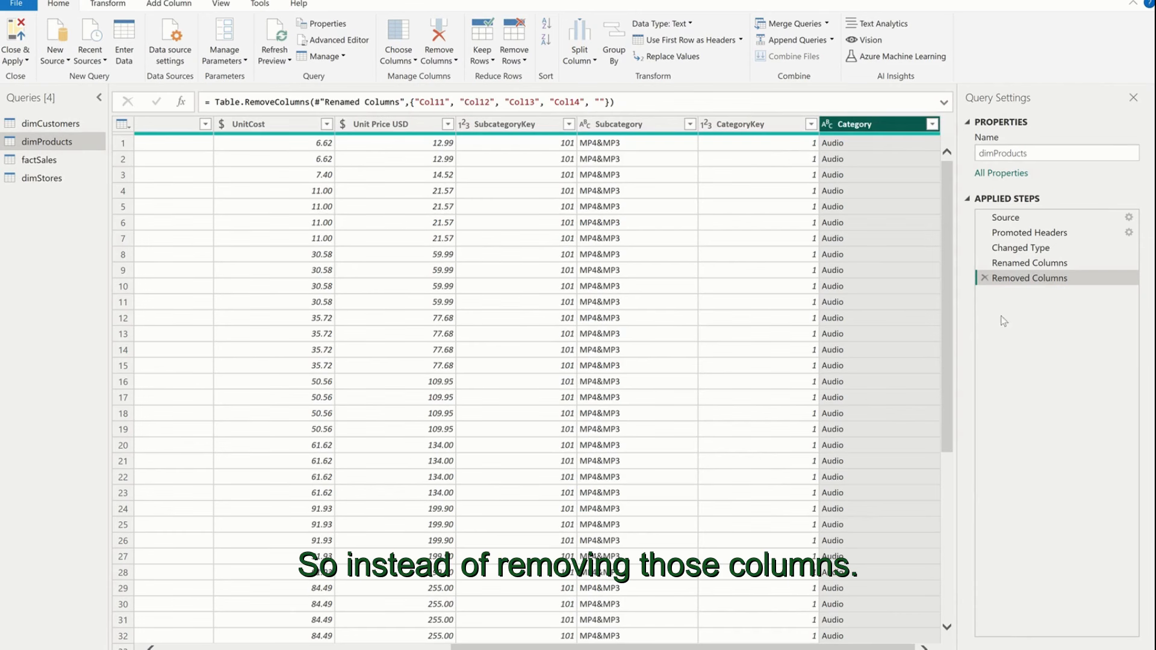
- Delete the Removed Columns step from dimProducts and select Col11 through the unnamed last column
click(984, 279)
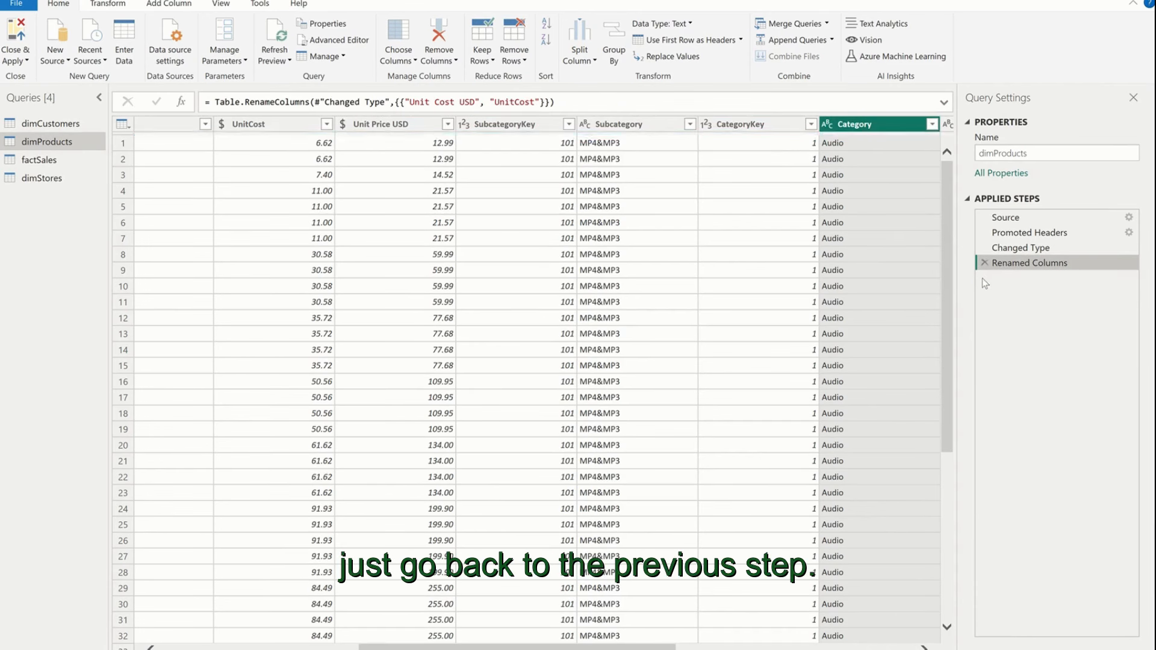
drag(643, 649, 883, 649)
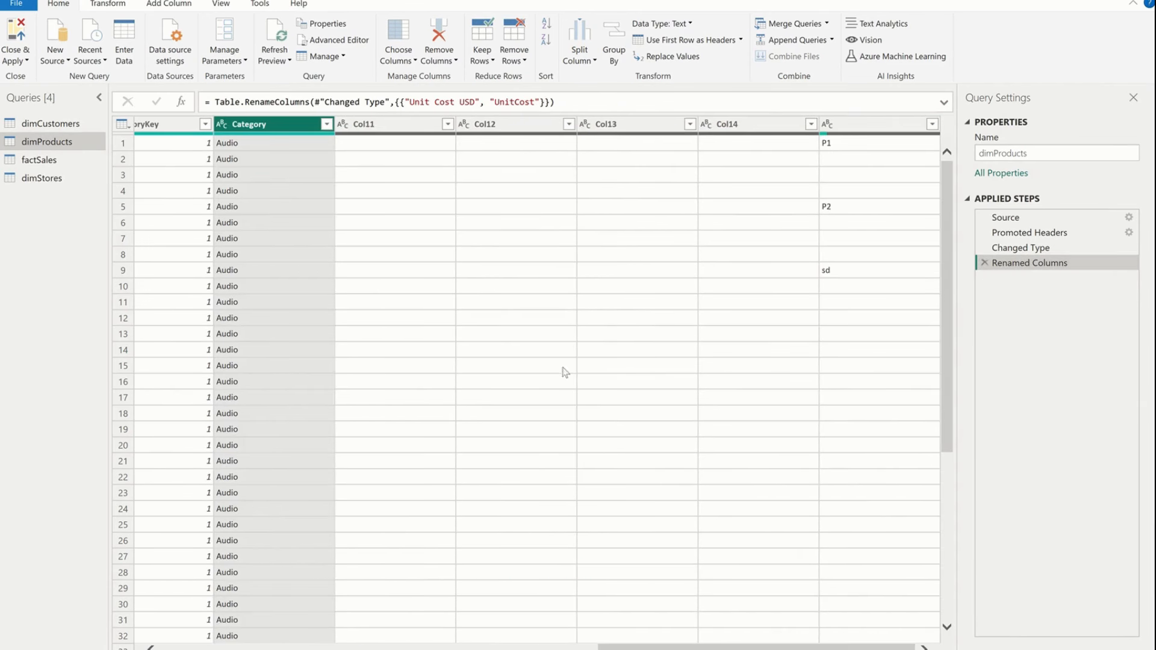
click(420, 128)
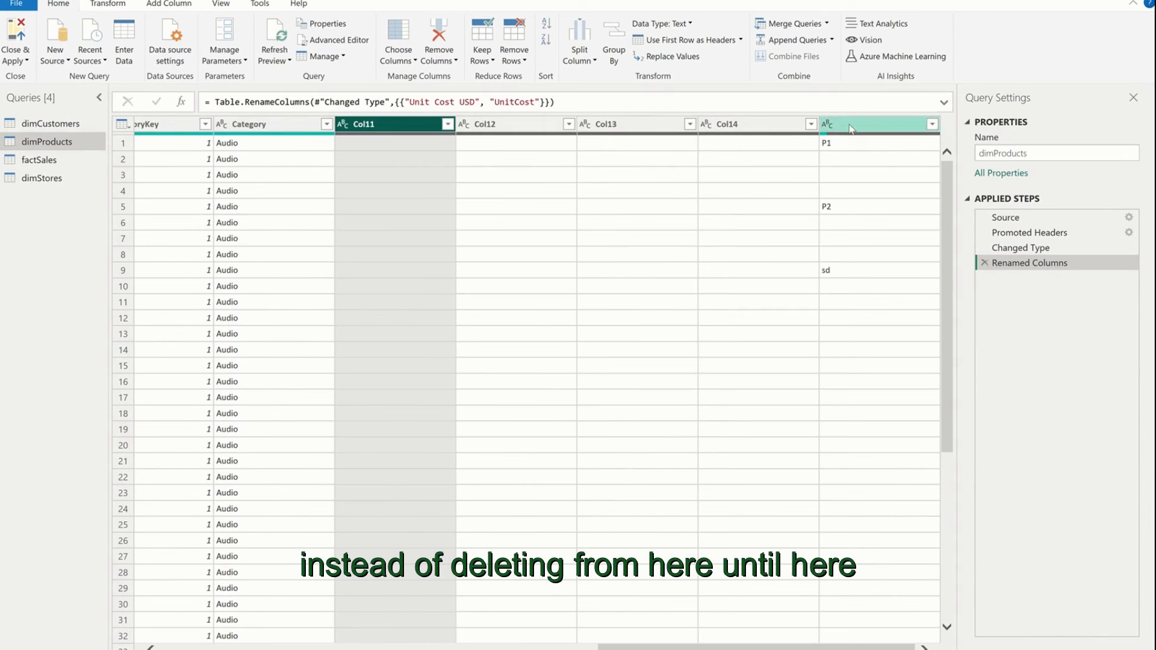
shift+click(873, 124)
- Keep only the columns from ProductKey through Category in dimProducts by removing all other columns
drag(755, 649, 280, 632)
click(190, 131)
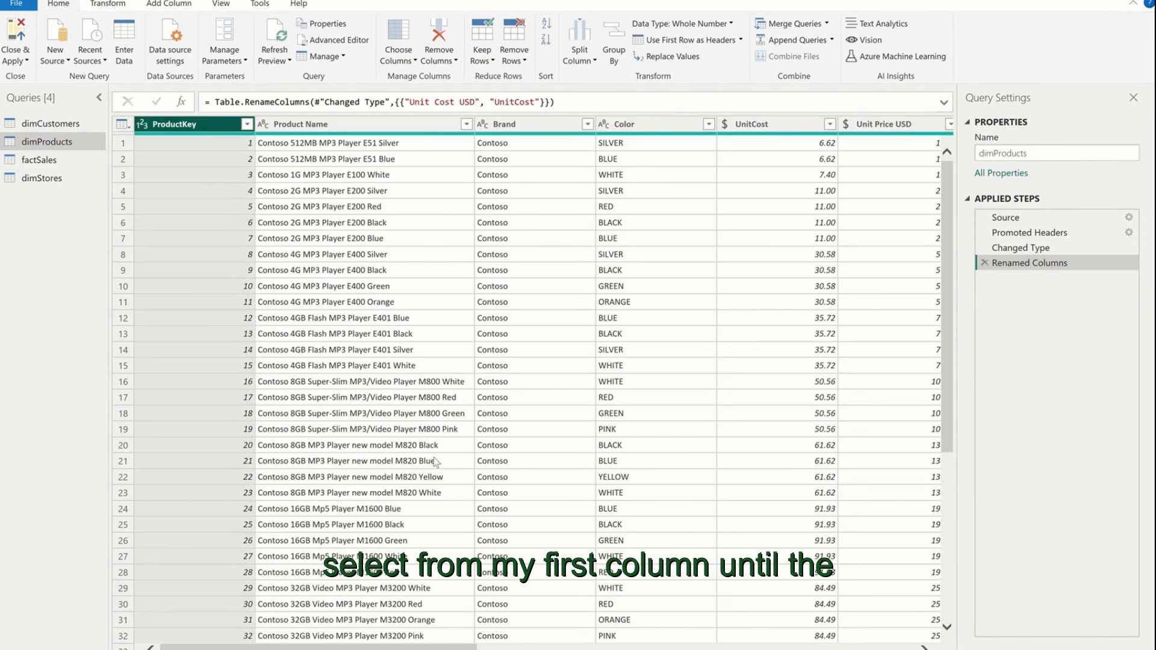
scroll(434, 459, right, 10)
shift+click(606, 126)
right_click(608, 129)
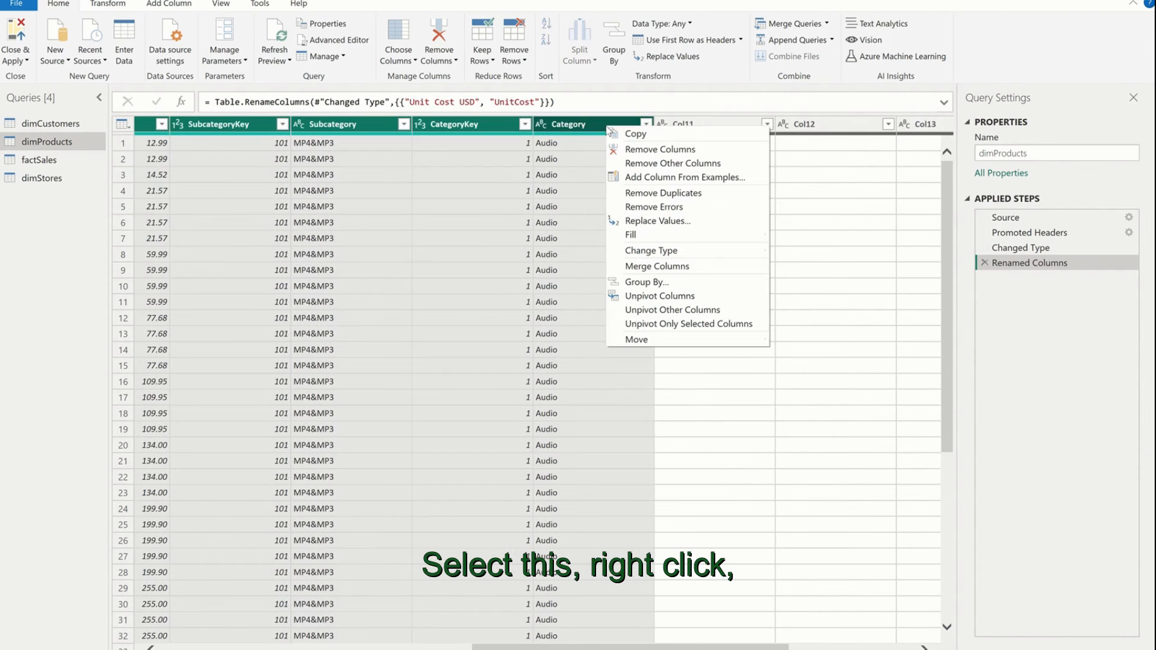
click(667, 164)
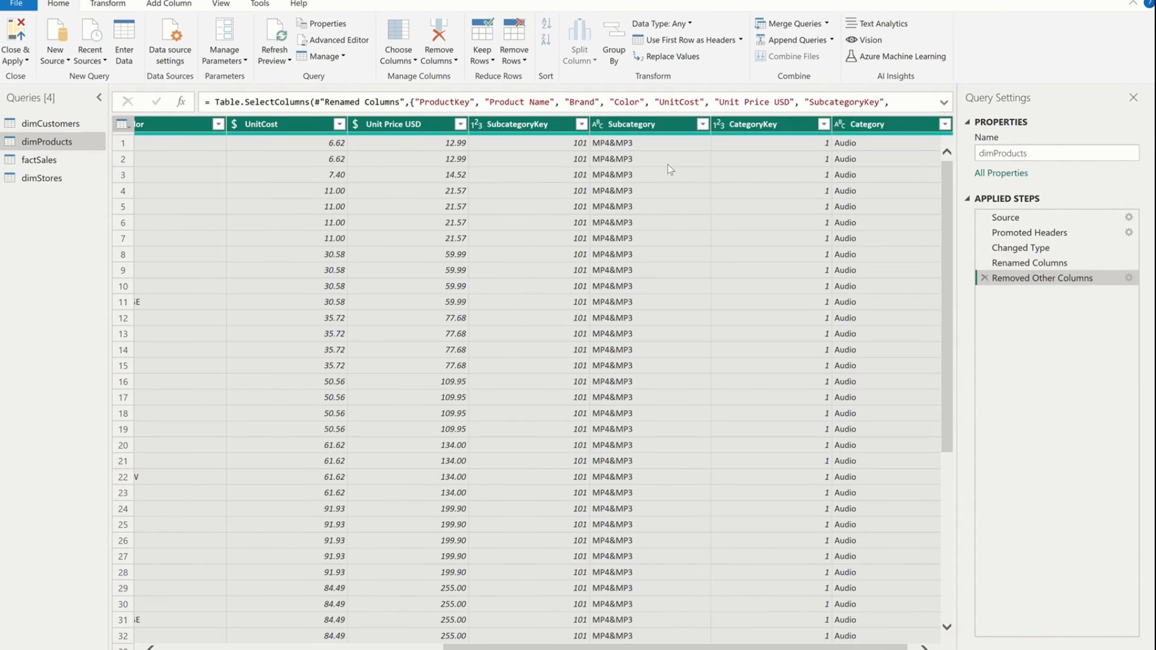
- Examine the Removed Other Columns line and its list of kept columns in the dimProducts Advanced Editor
click(336, 42)
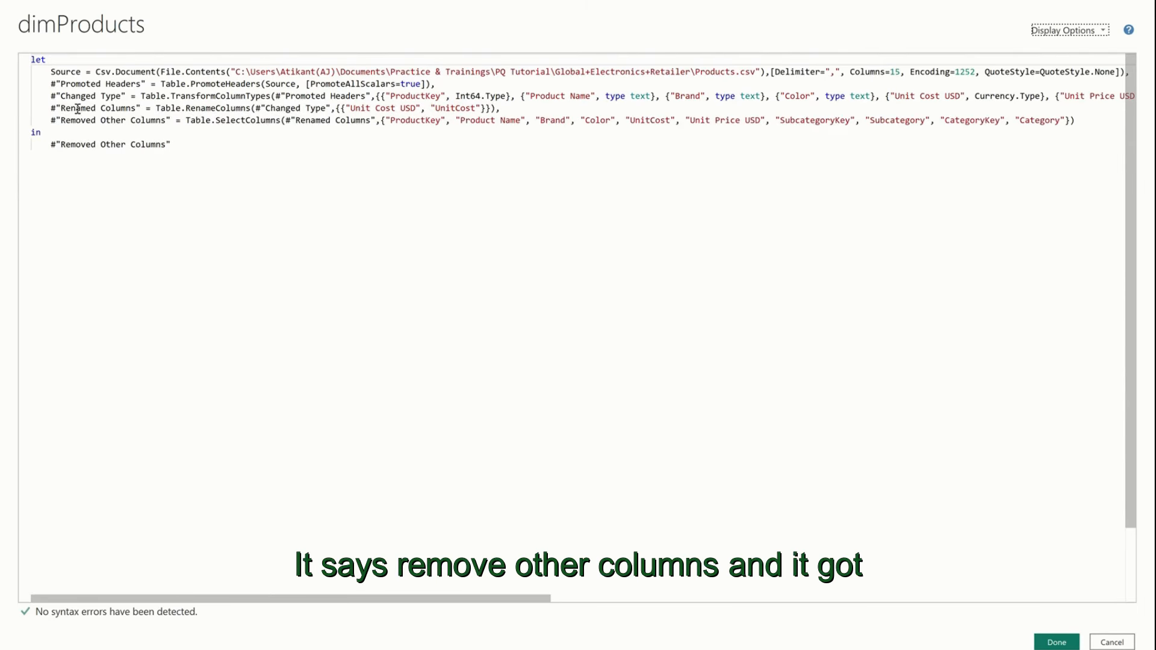
double_click(238, 121)
click(403, 121)
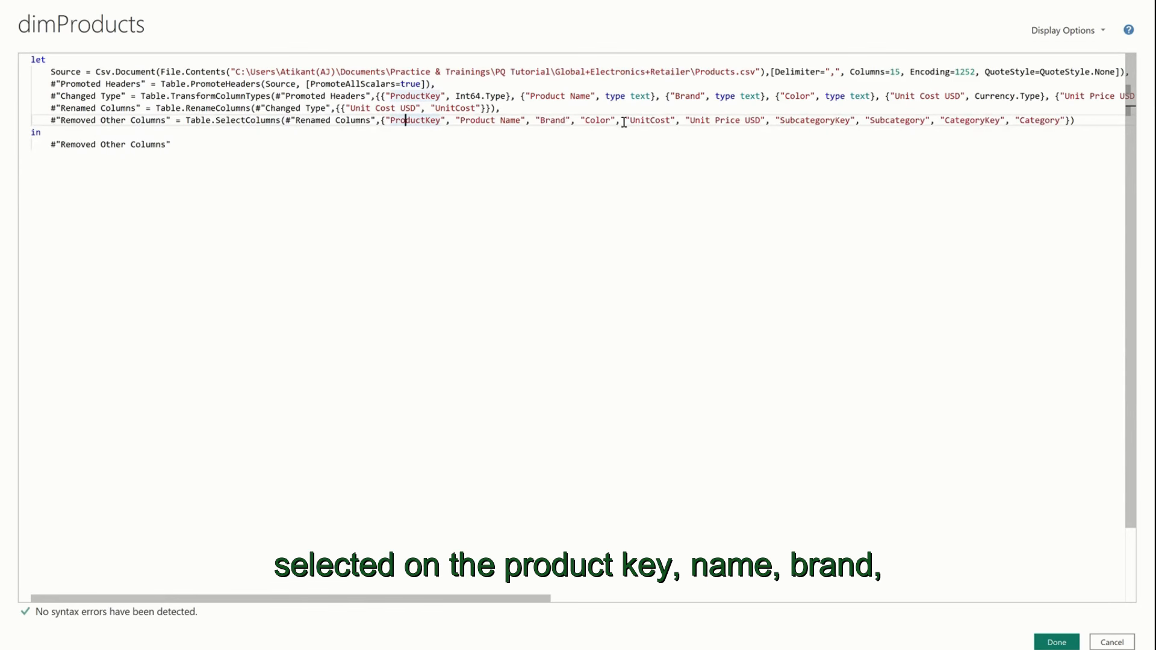
click(825, 119)
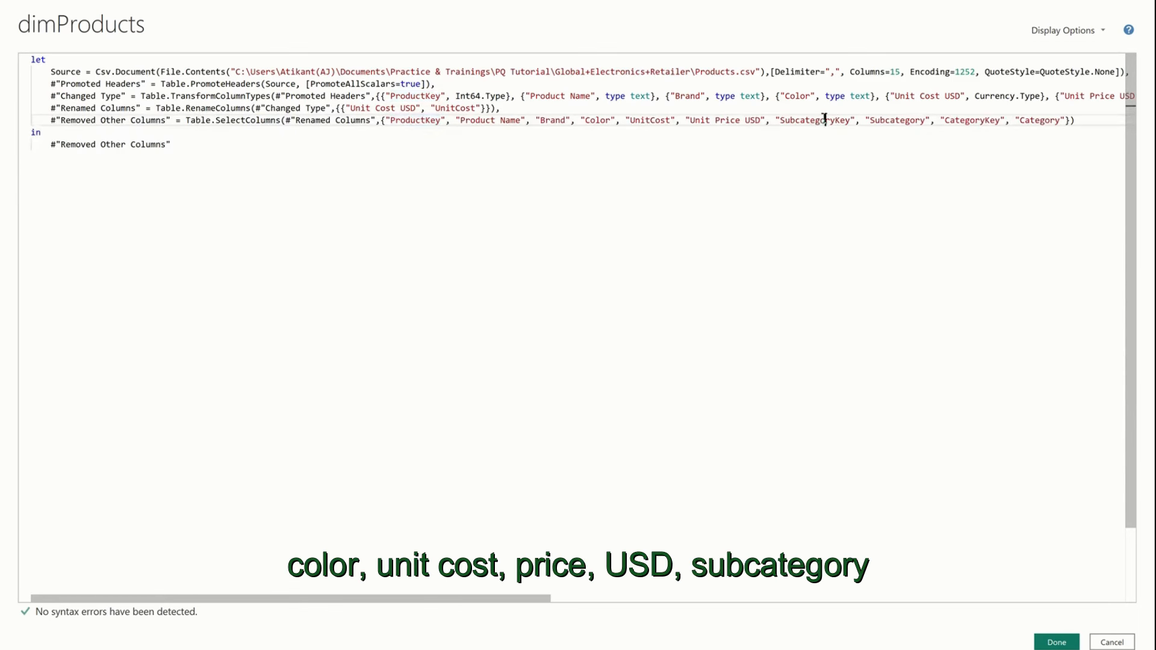
double_click(1039, 120)
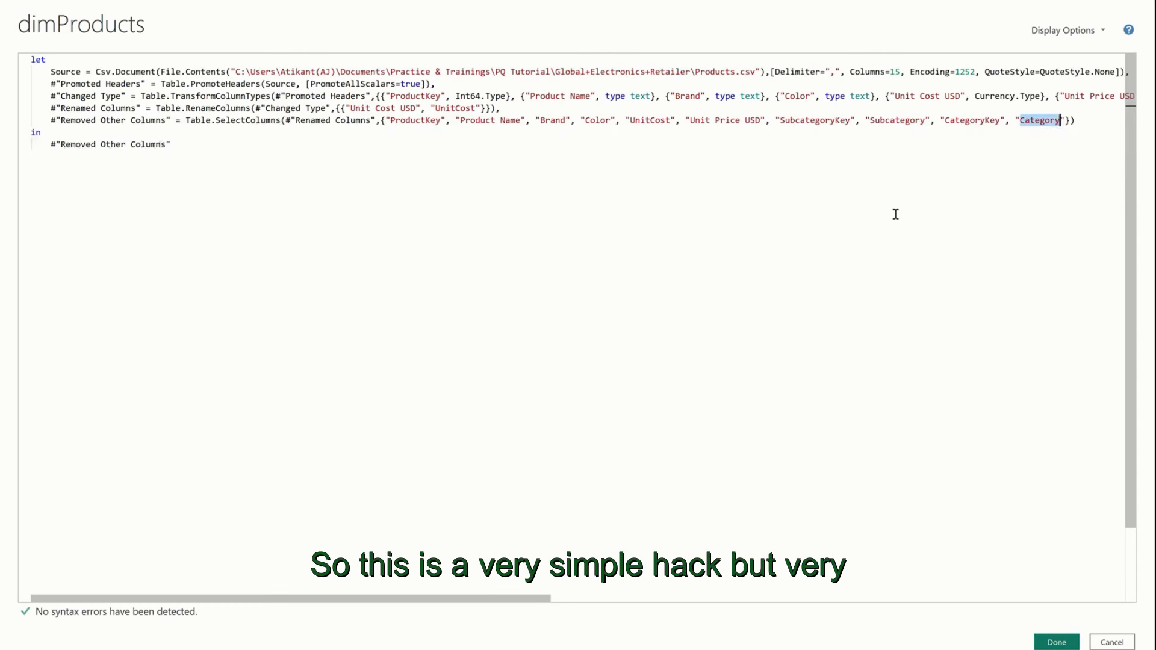
click(1058, 642)
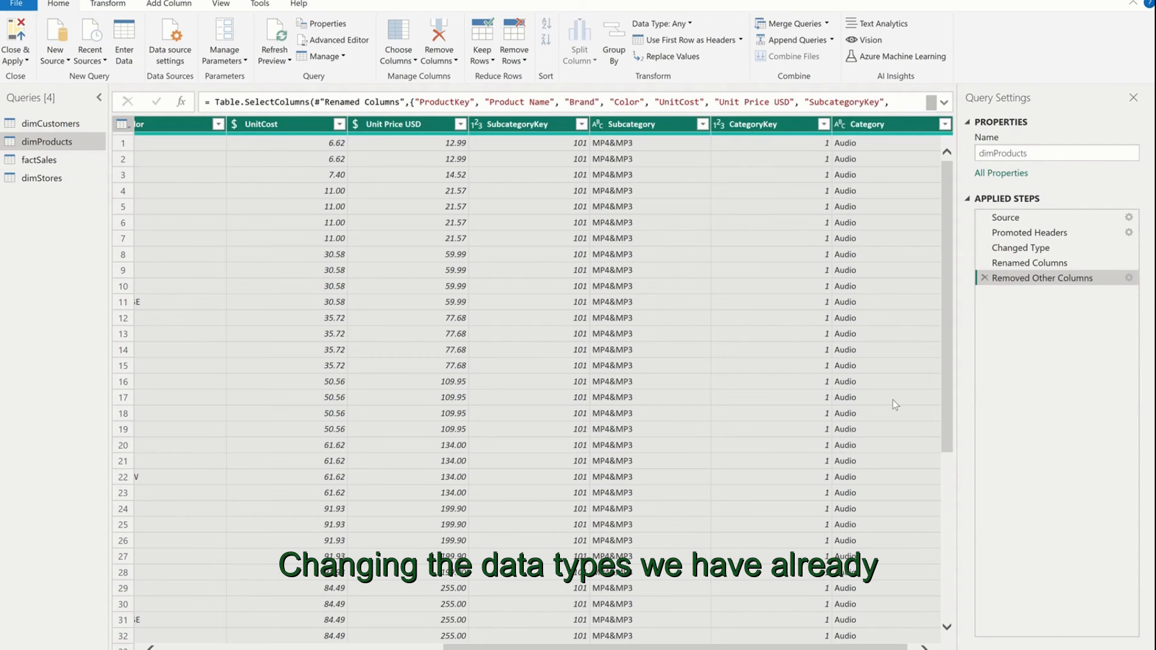
- View the data types available for the ProductKey column in dimProducts without changing the type
click(895, 405)
scroll(560, 325, left, 10)
click(147, 123)
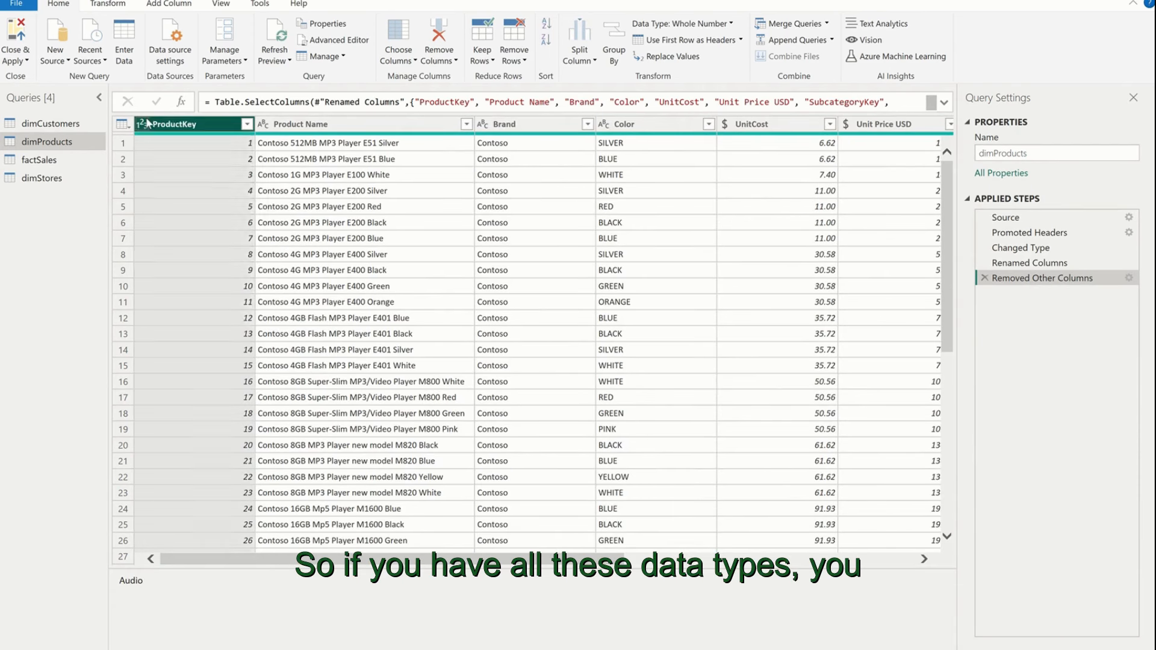
click(145, 123)
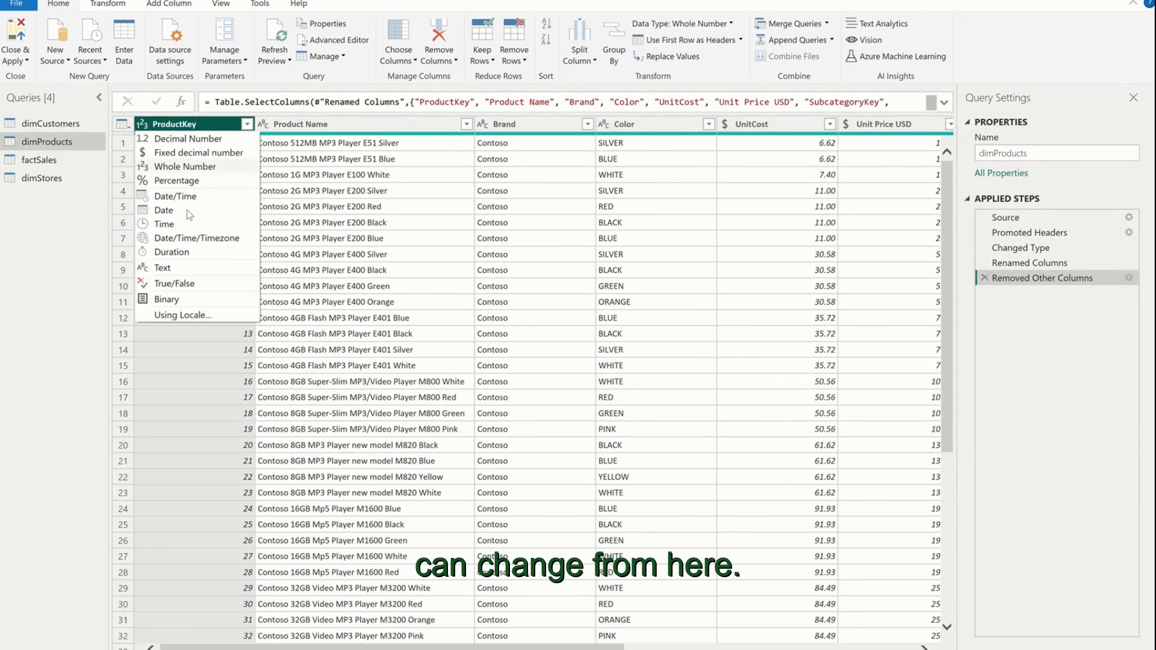
click(441, 276)
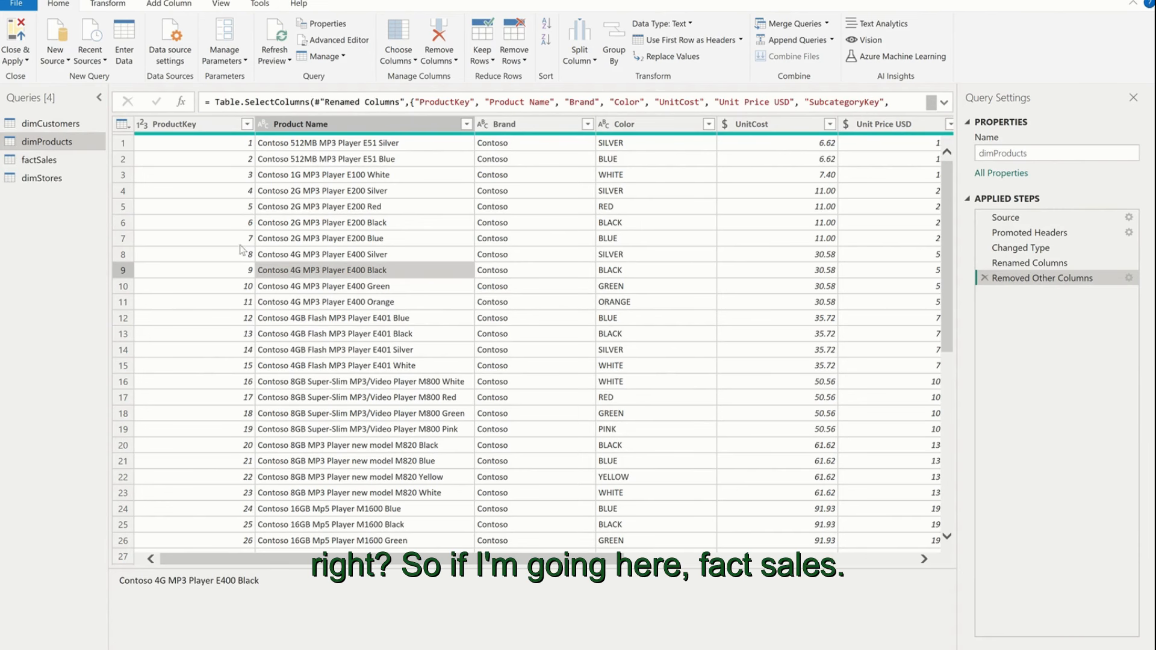
- Open factSales and check the StoreKey column's filter options, leaving the column unfiltered
click(84, 162)
scroll(687, 319, right, 3)
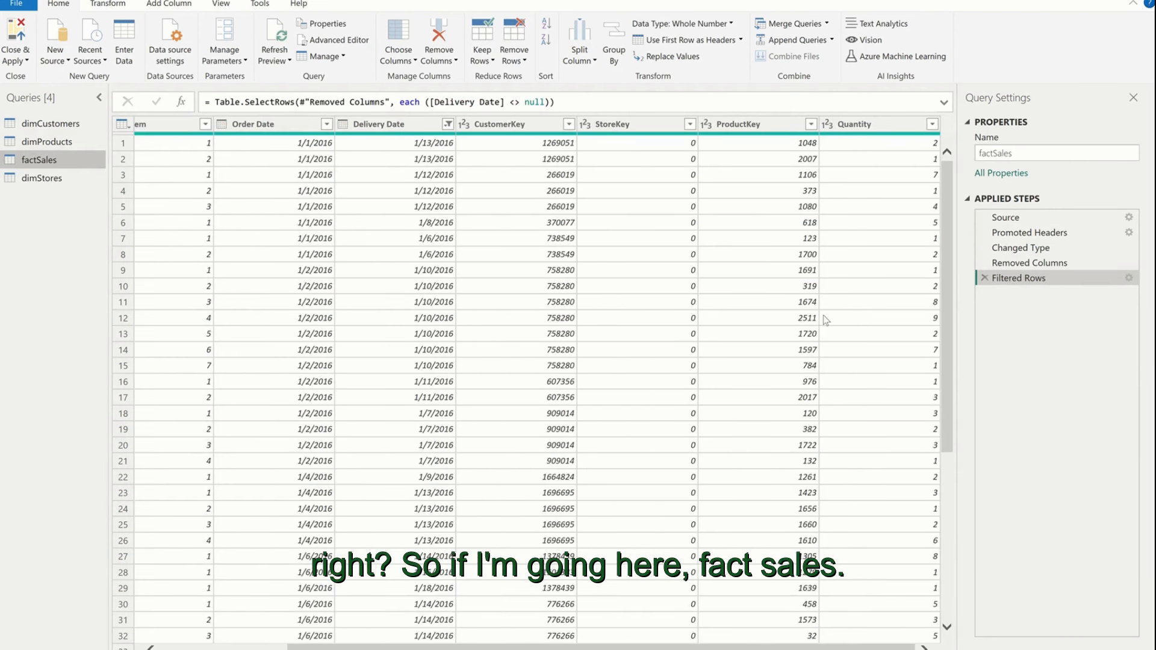
click(645, 127)
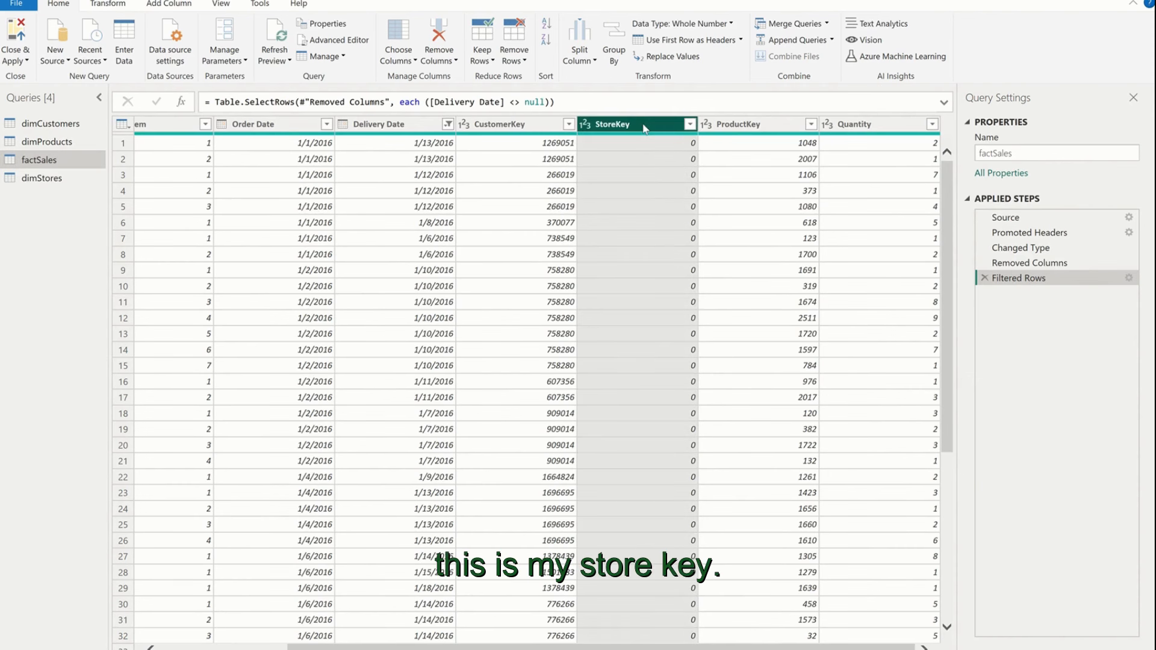
click(690, 124)
click(662, 364)
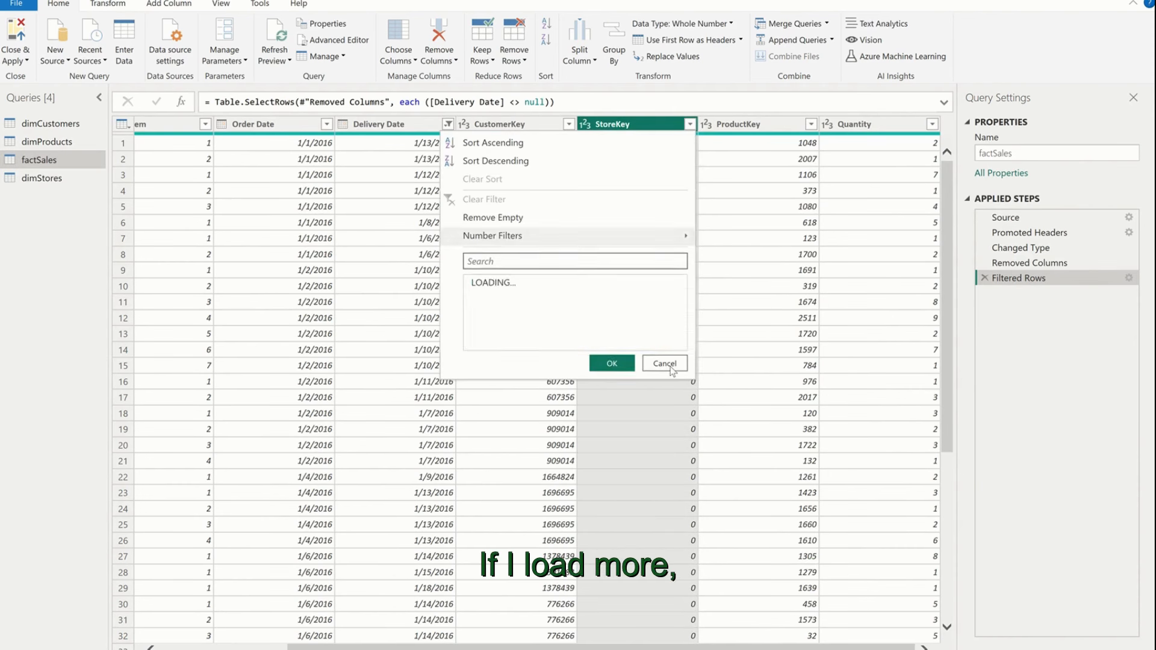
click(662, 365)
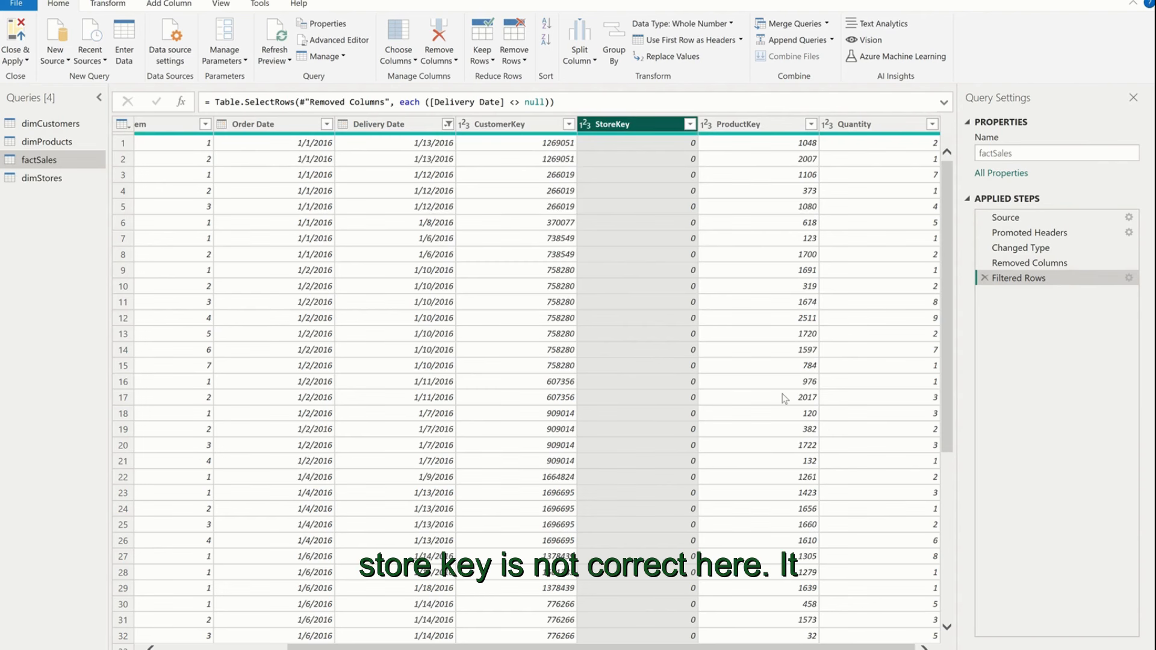
- Delete the Filtered Rows step from factSales and check the StoreKey filter options
scroll(784, 399, left, 3)
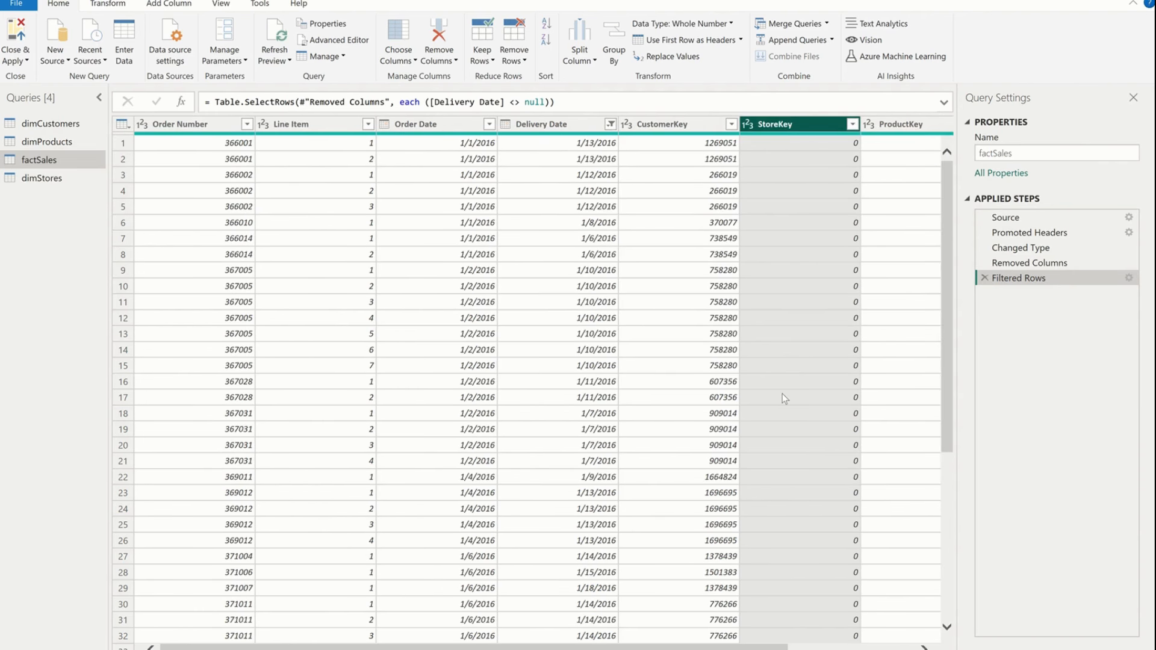
scroll(506, 372, right, 3)
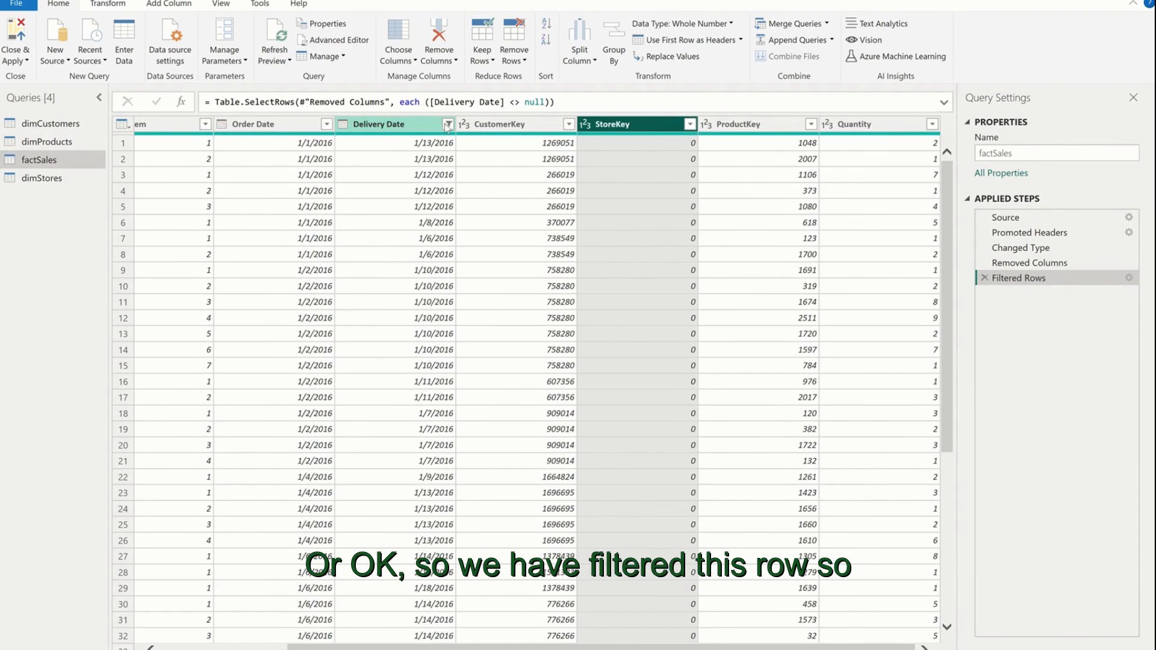
click(984, 279)
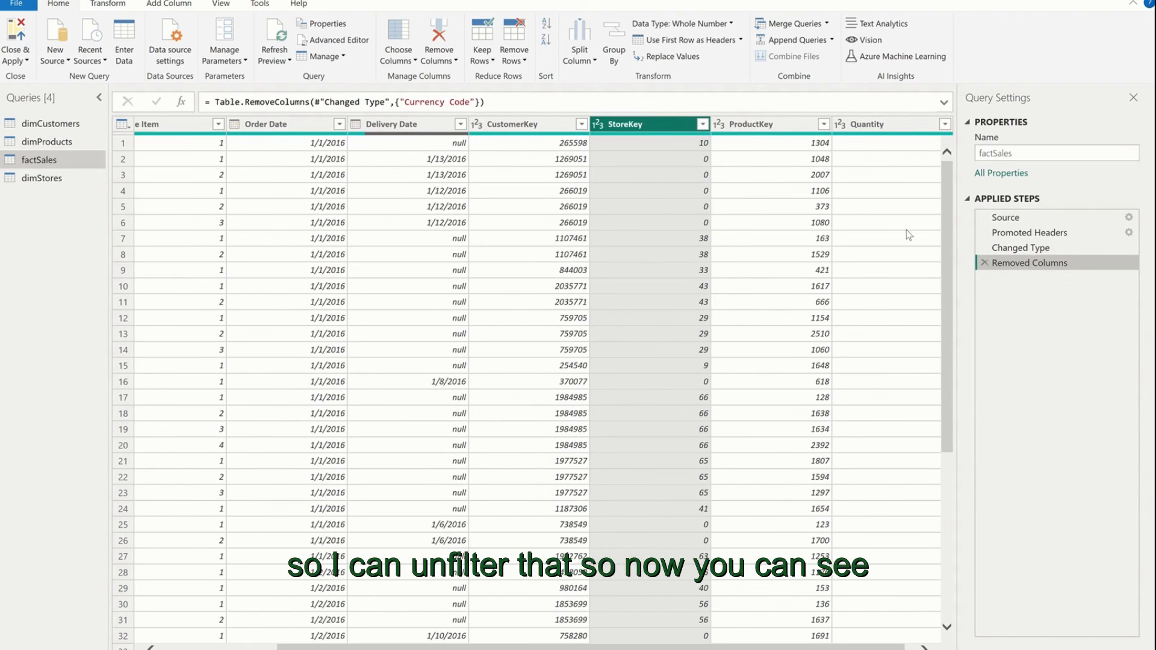
click(702, 124)
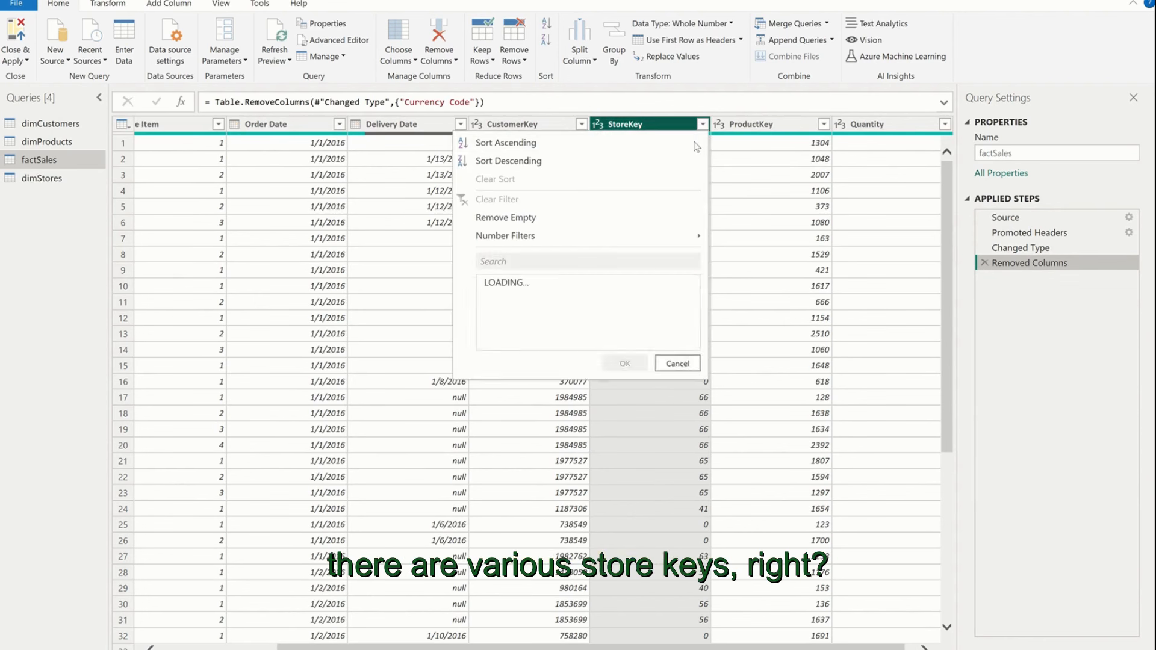
click(378, 271)
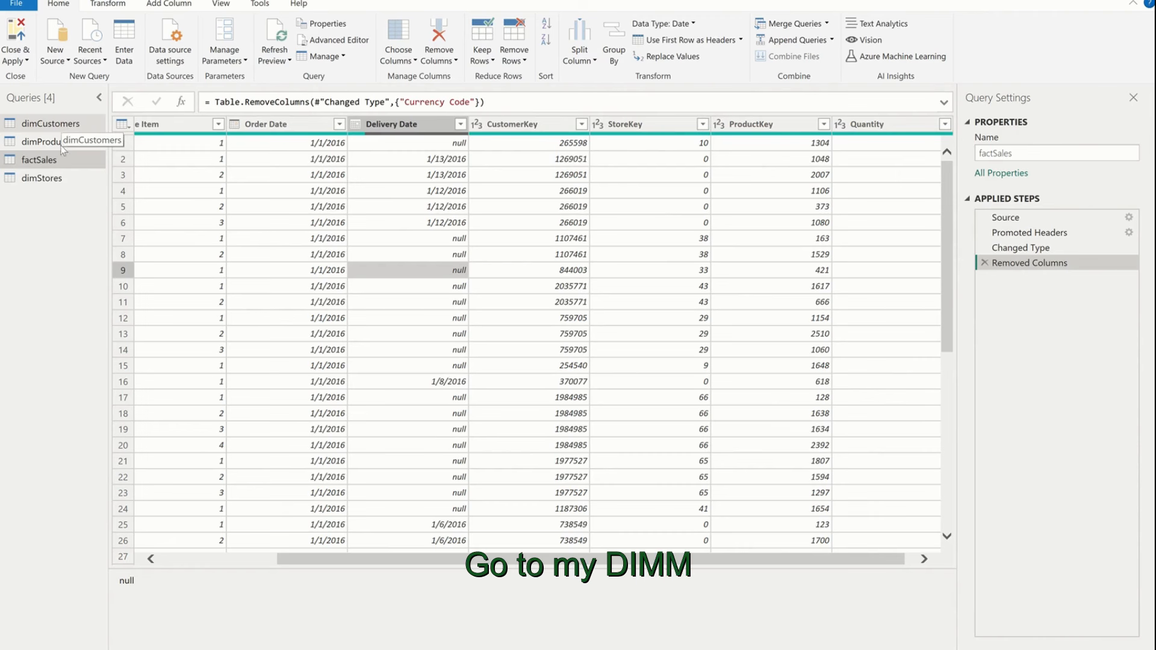
- Open dimStores and review the countries listed in the Country column's filter
click(48, 178)
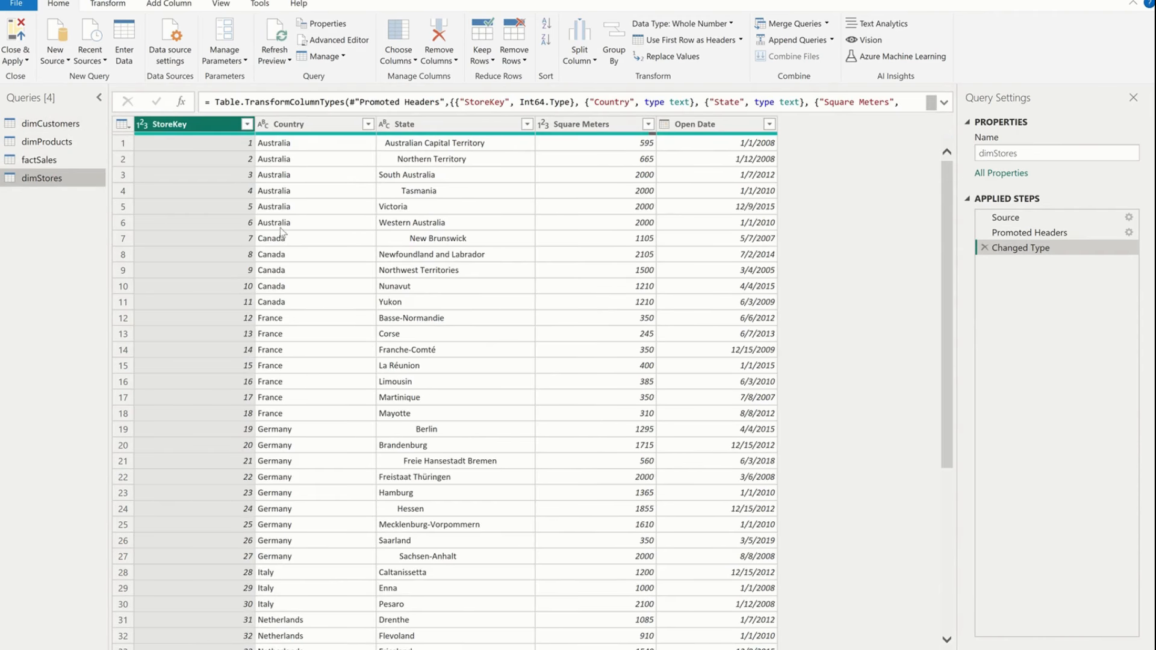
click(367, 124)
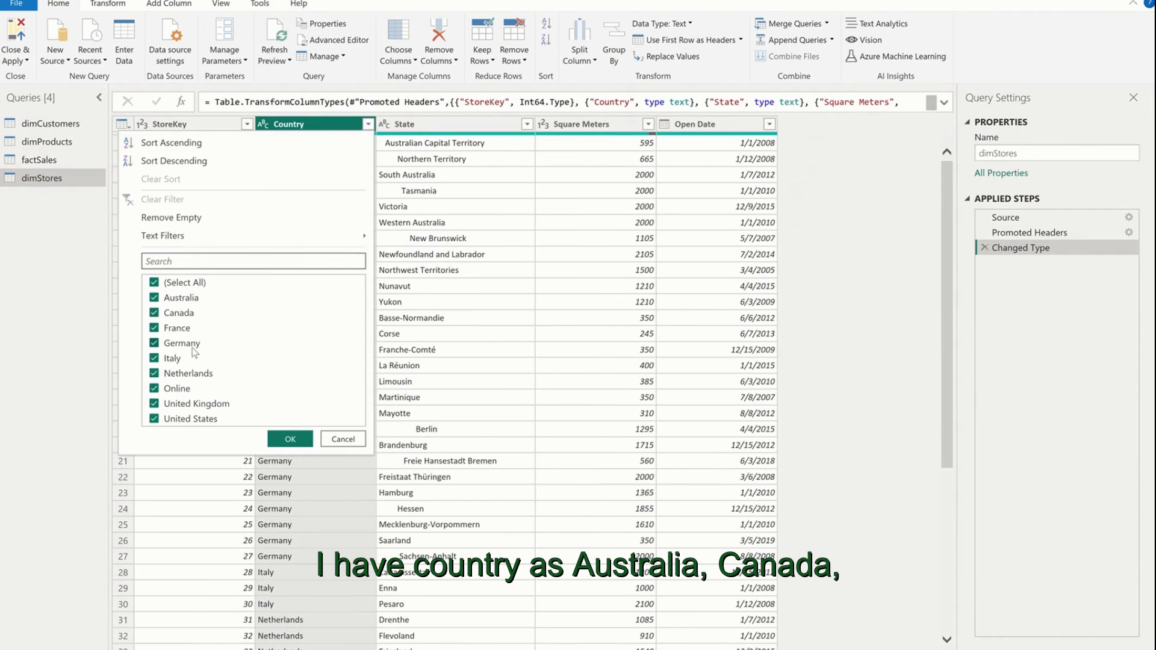
click(458, 330)
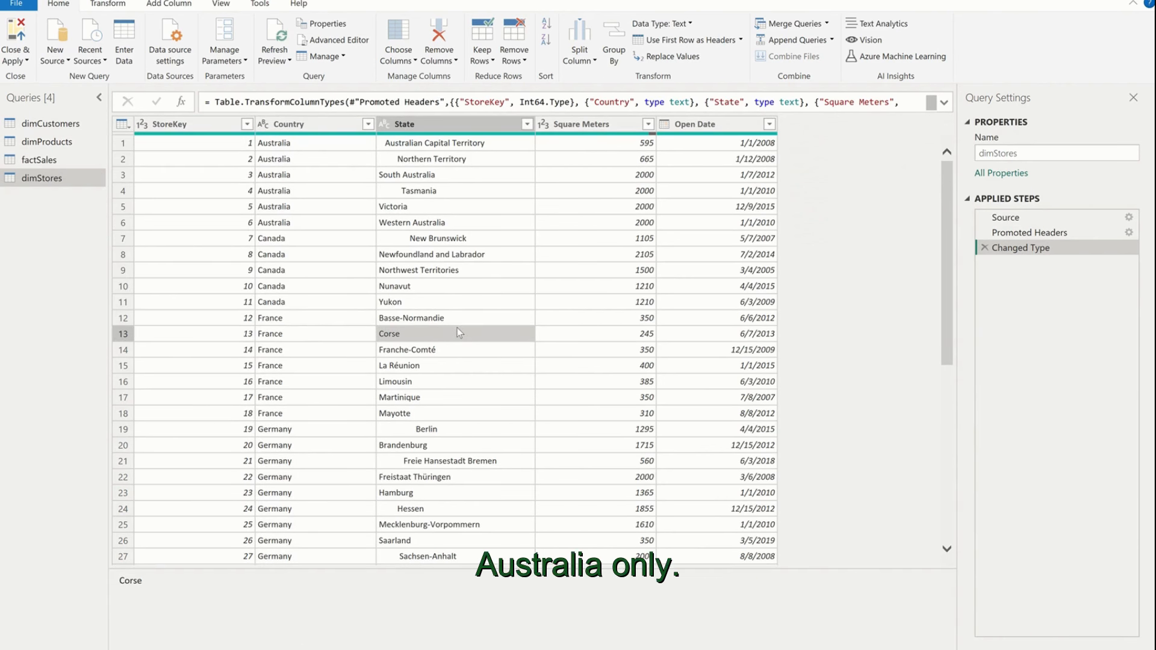
- Filter the Country column in dimStores to Australia only
click(368, 124)
click(166, 286)
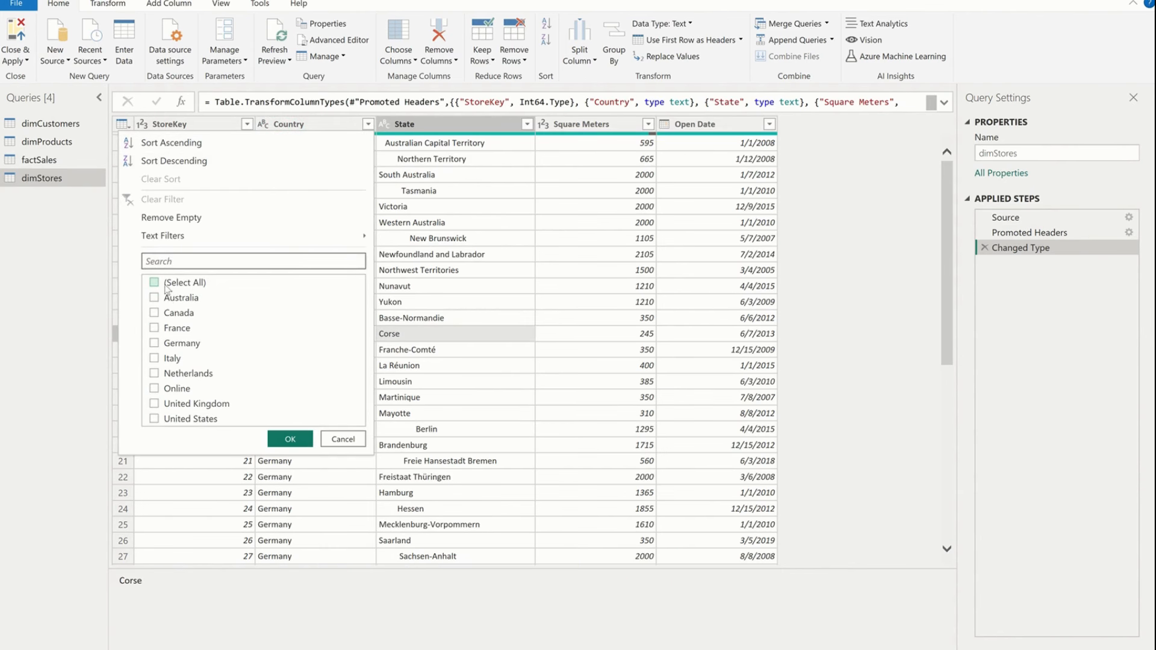
click(154, 297)
click(287, 437)
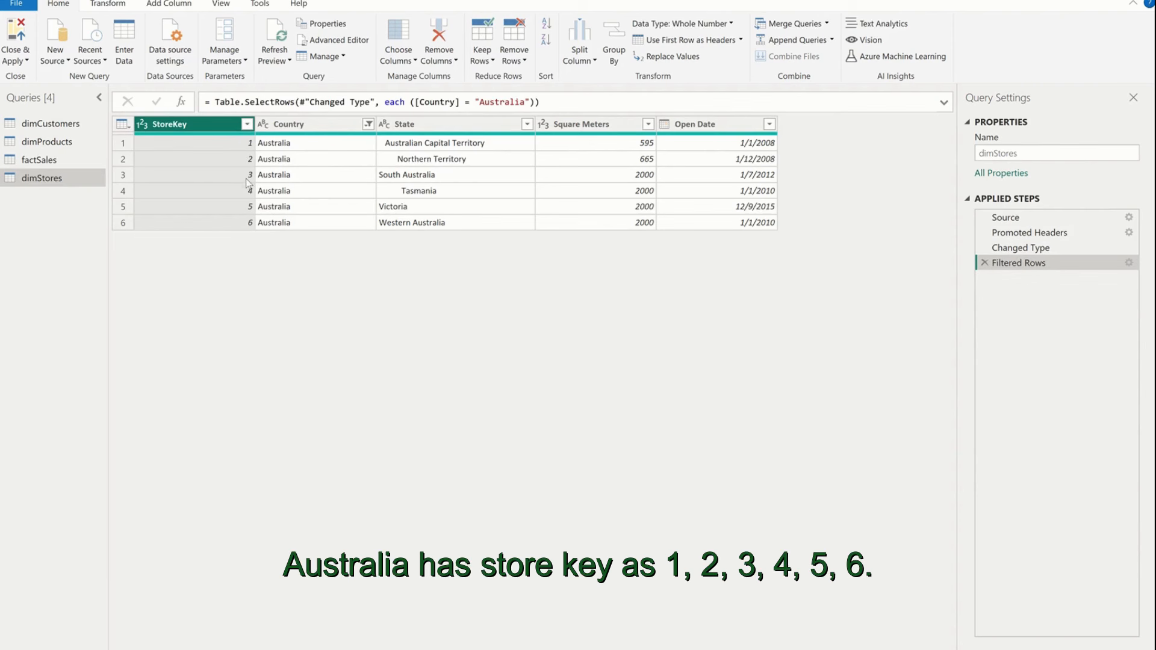
- Return to factSales and review the store keys listed in the StoreKey column's filter
click(70, 160)
scroll(769, 275, right, 3)
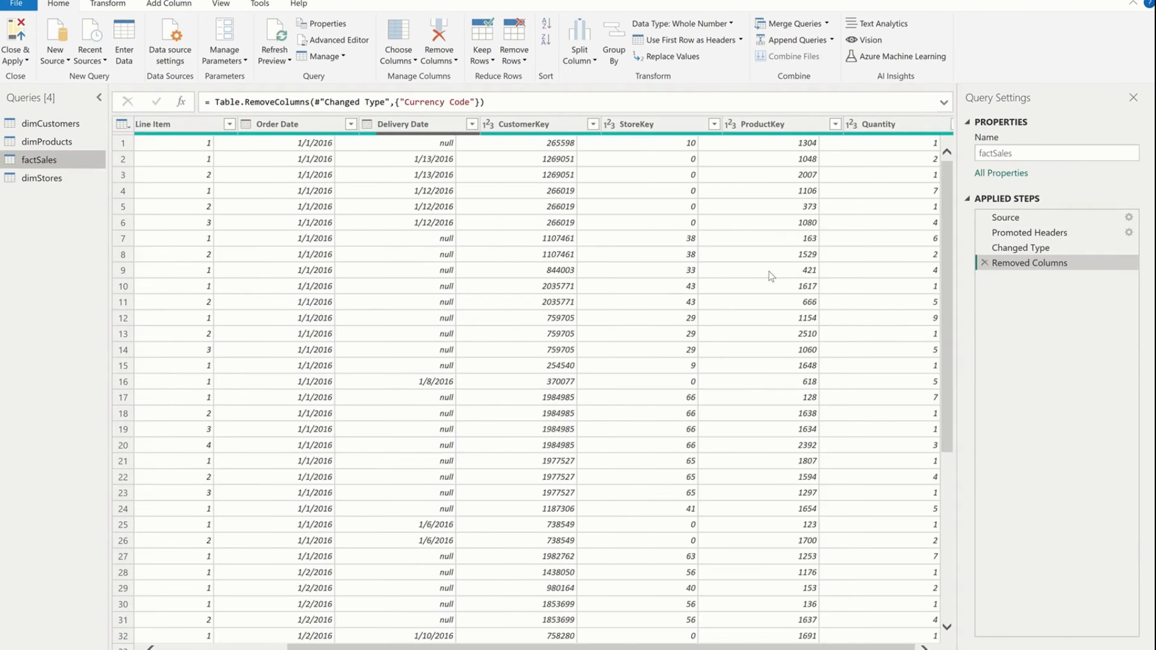
click(692, 133)
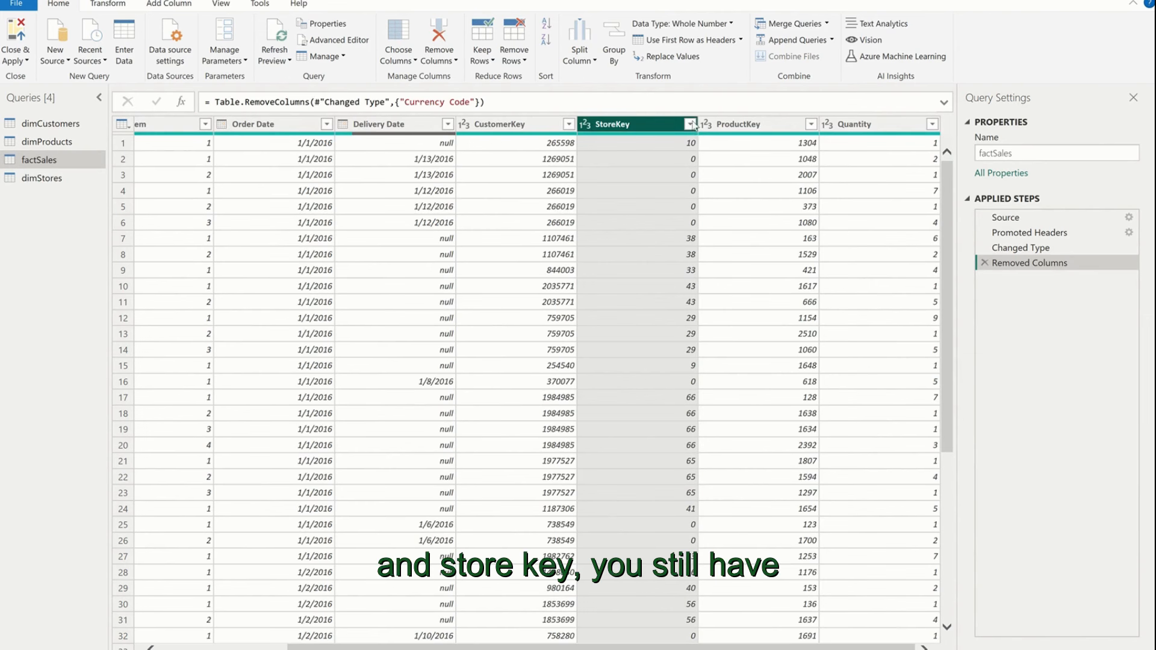
click(690, 124)
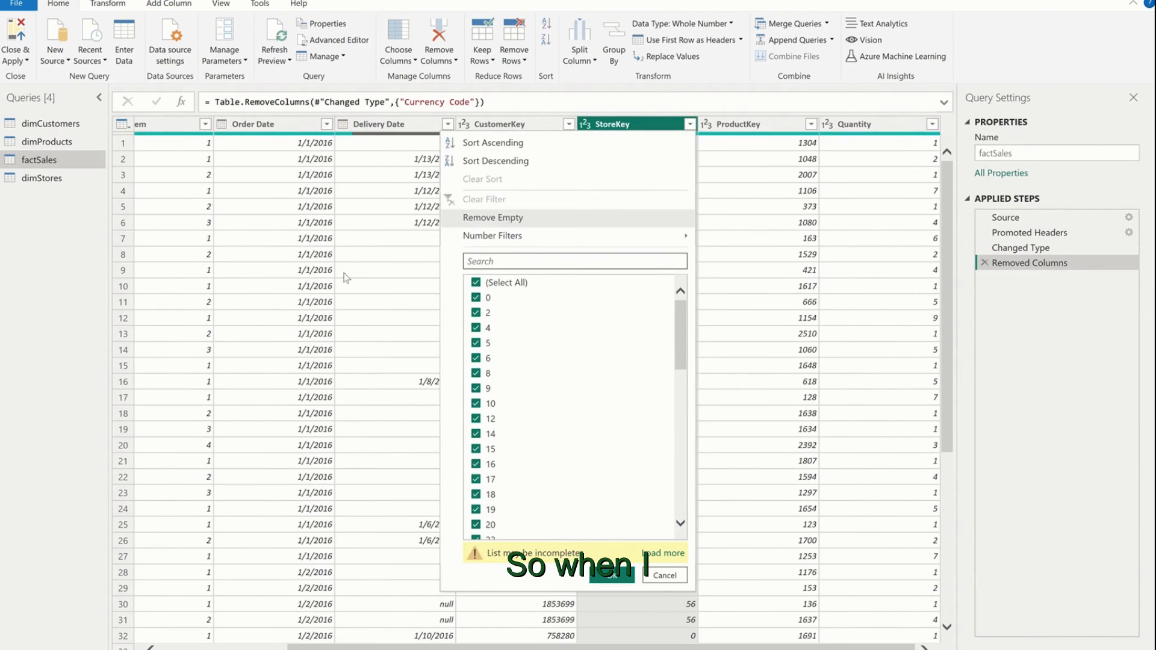
click(346, 277)
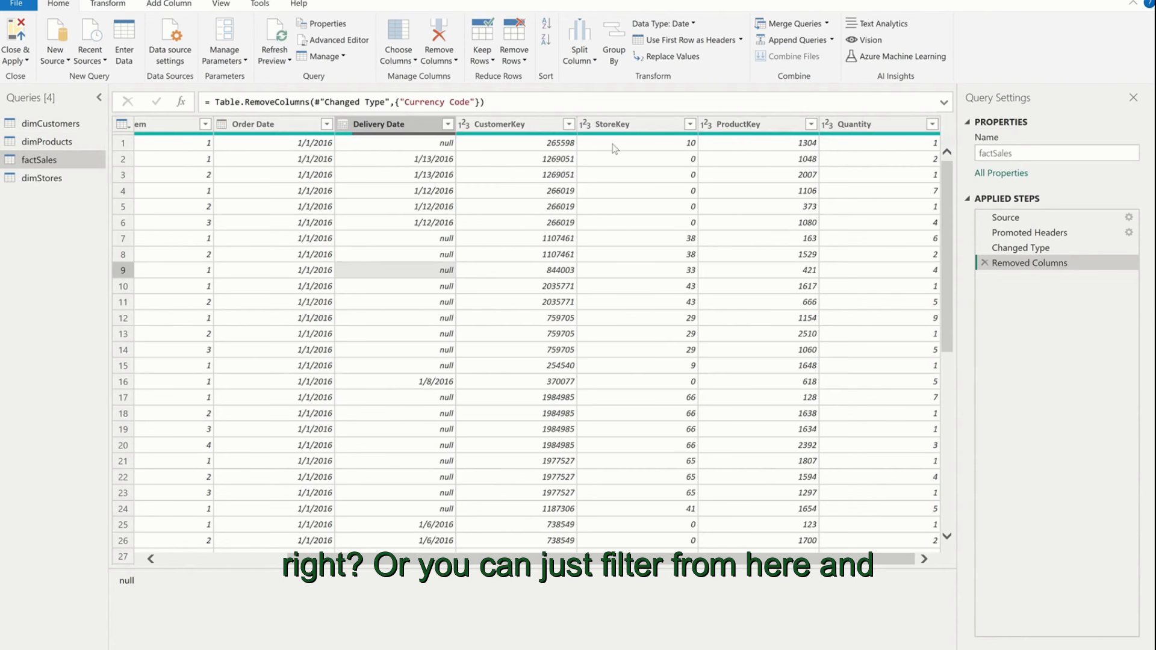
- Delete the Filtered Rows step from dimStores to remove the Australia filter
click(43, 142)
click(79, 179)
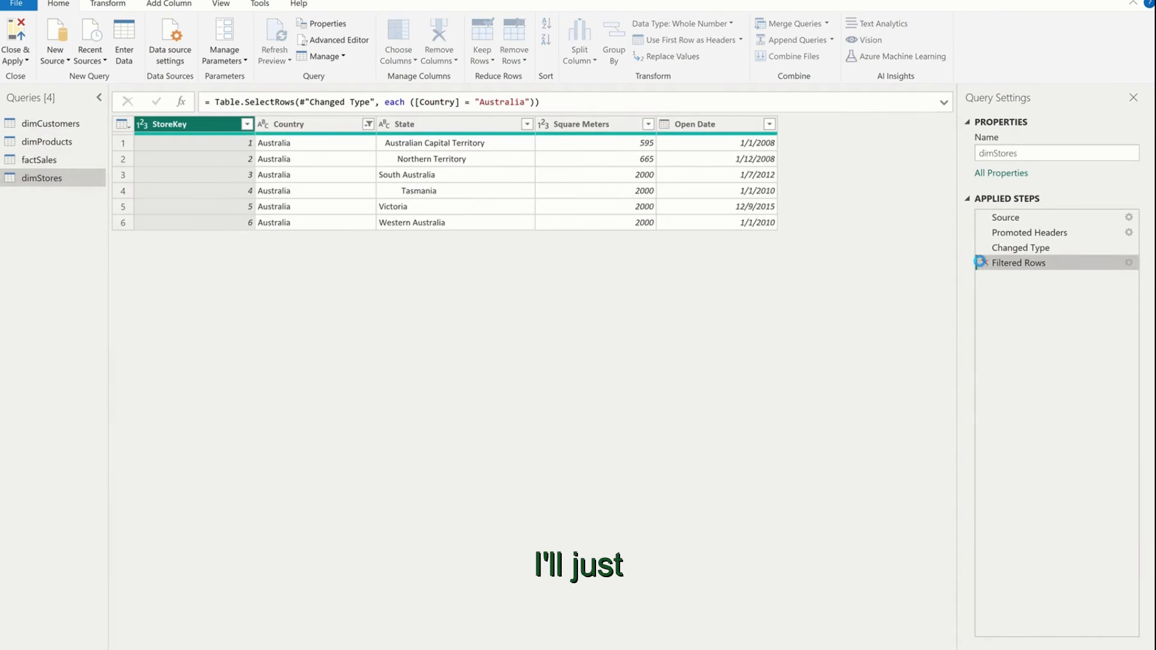
click(984, 263)
- Filter the StoreKey column in factSales to keep only the keys 2, 4, 5 and 6
click(76, 166)
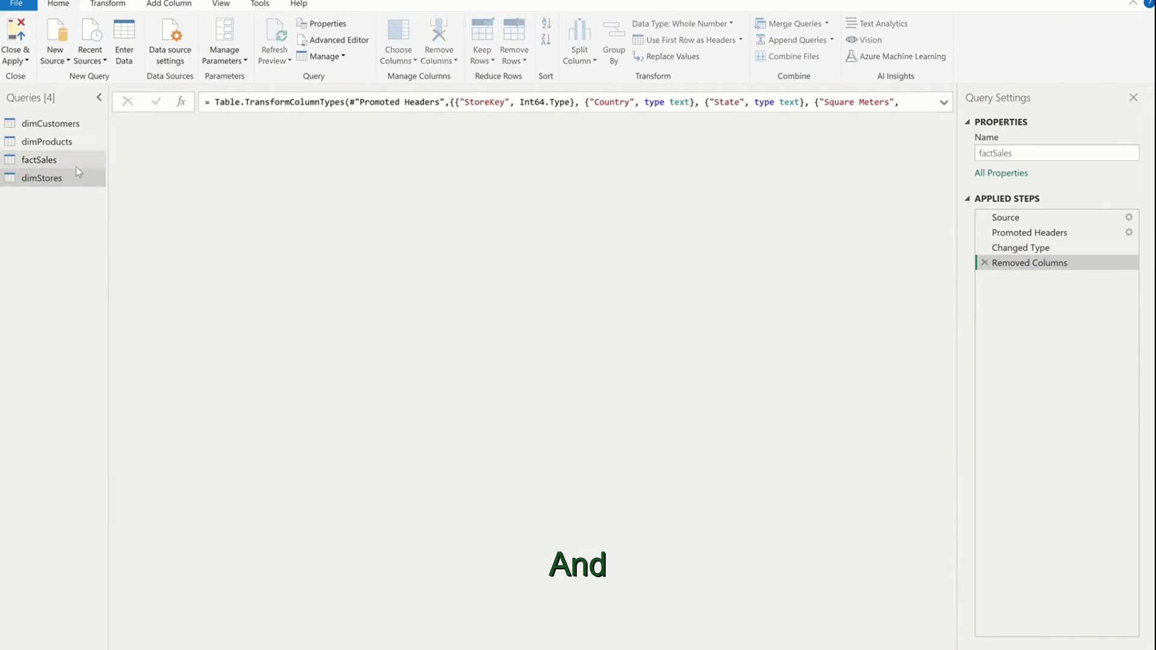
scroll(819, 212, right, 3)
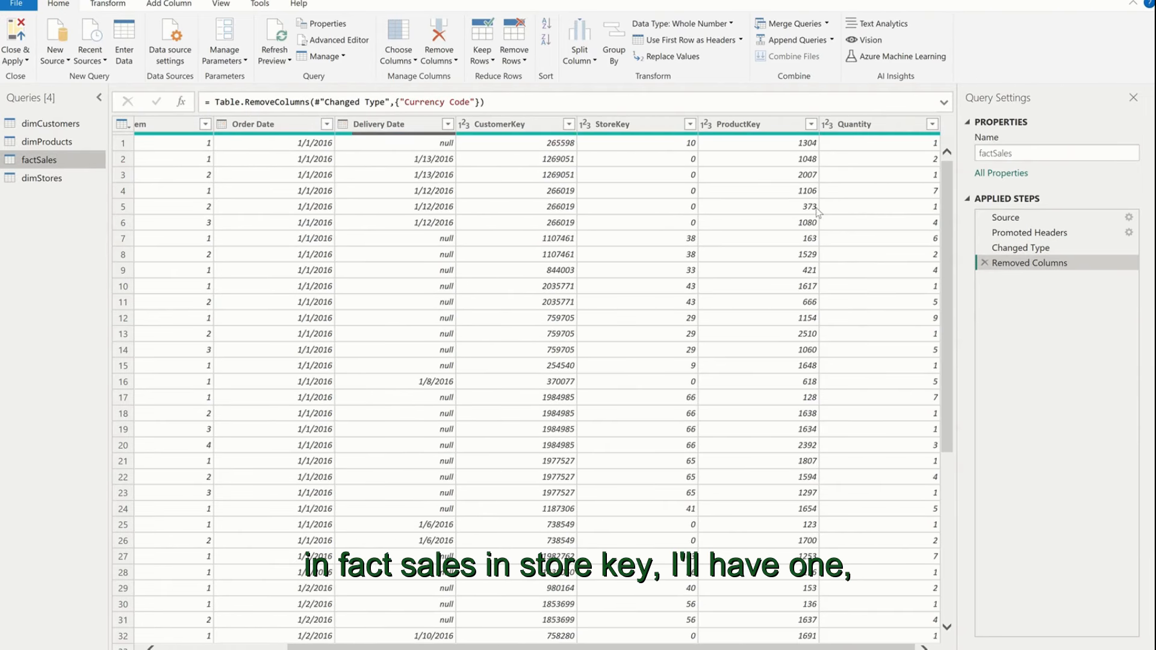
click(690, 124)
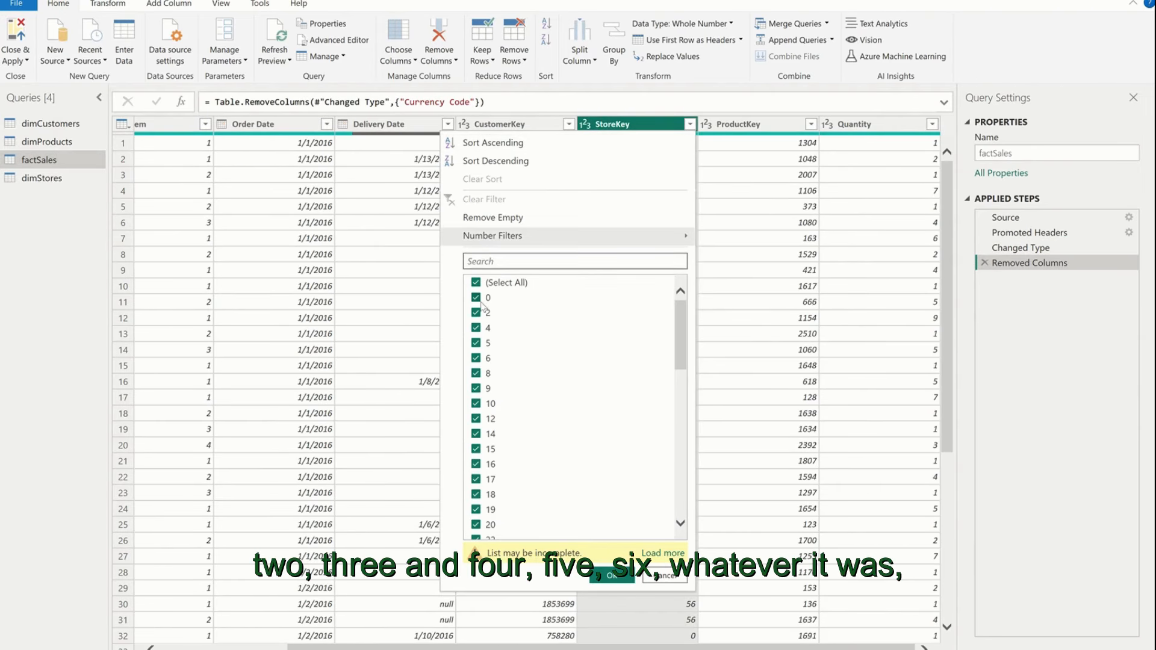
click(490, 283)
click(489, 312)
click(489, 330)
click(490, 345)
click(490, 359)
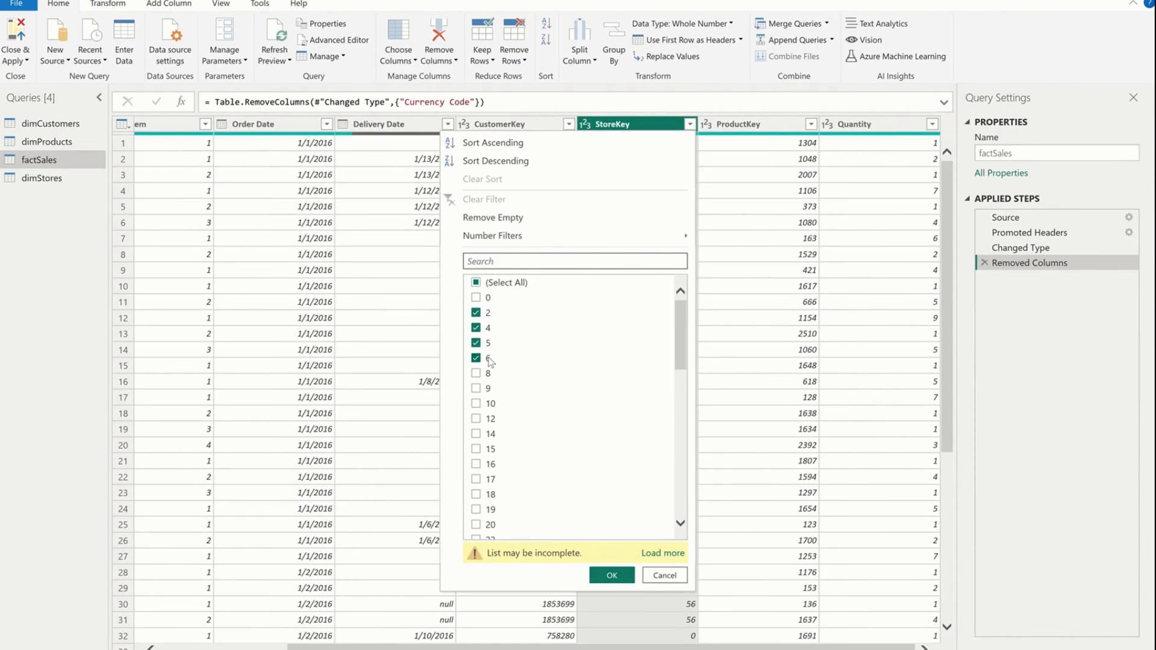
click(612, 575)
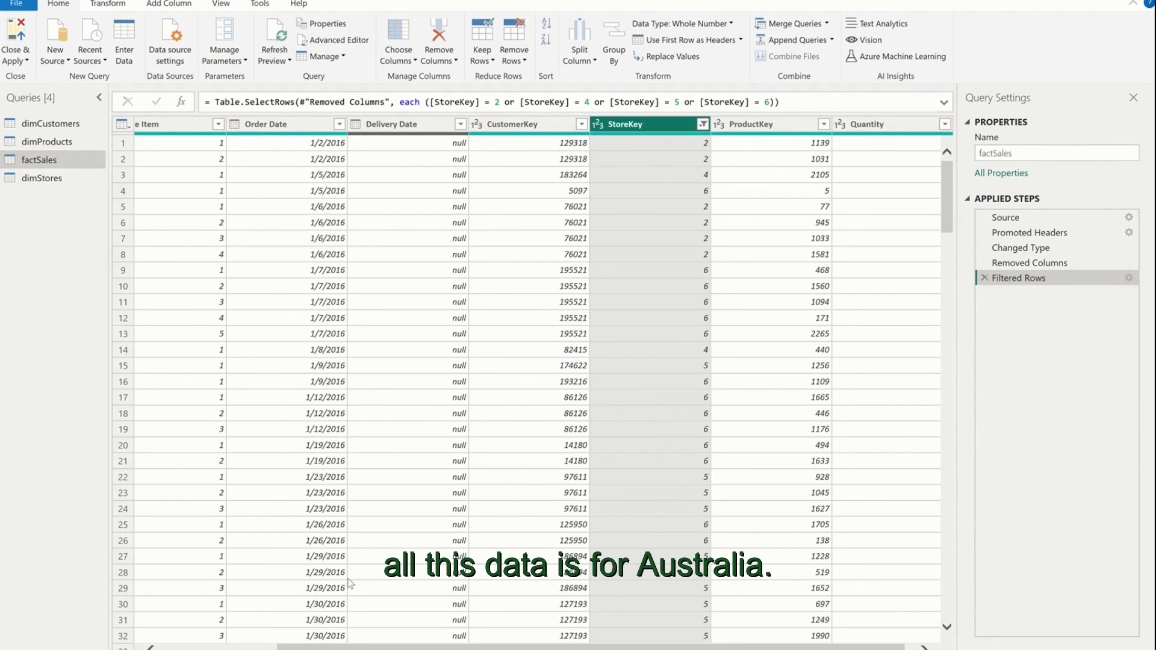
- Open dimStores and review the store keys listed in the StoreKey column's filter
scroll(348, 579, left, 3)
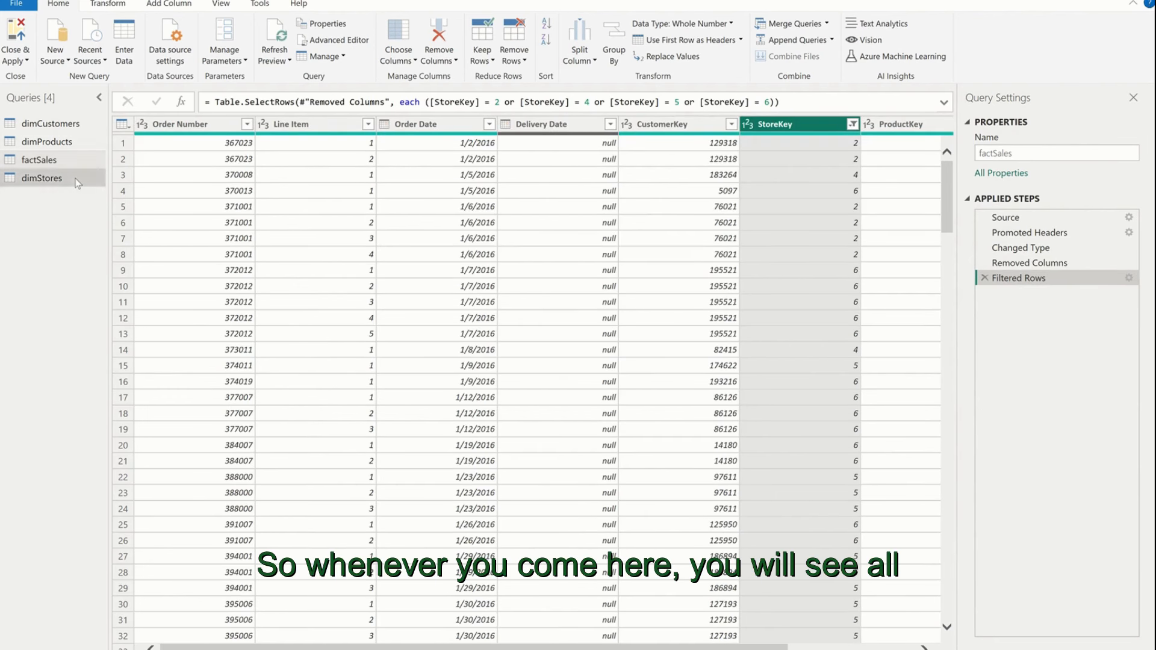
click(42, 178)
click(246, 124)
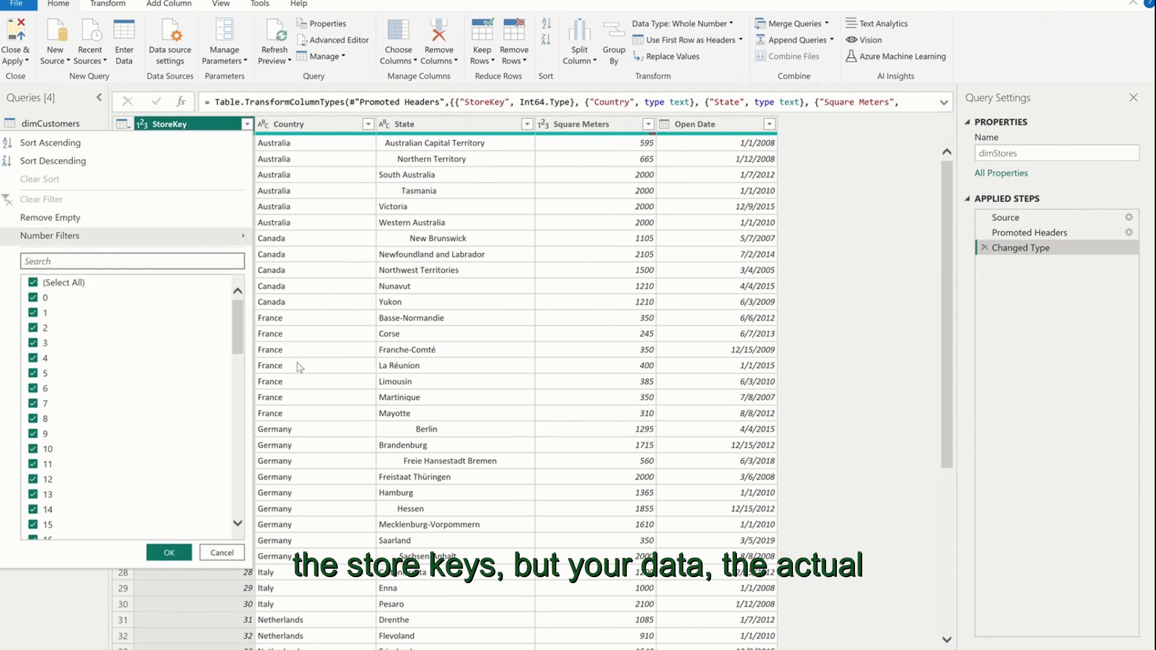
click(300, 368)
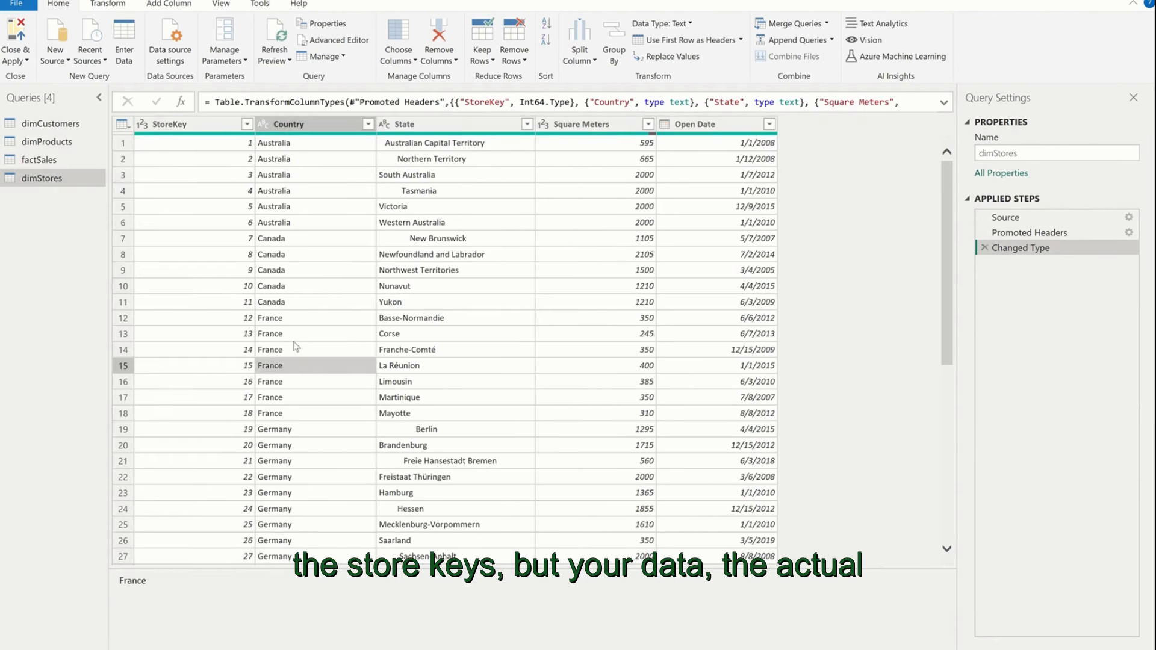
- Compare dimStores with factSales, and delete the Filtered Rows step from factSales to remove its StoreKey filter
click(65, 160)
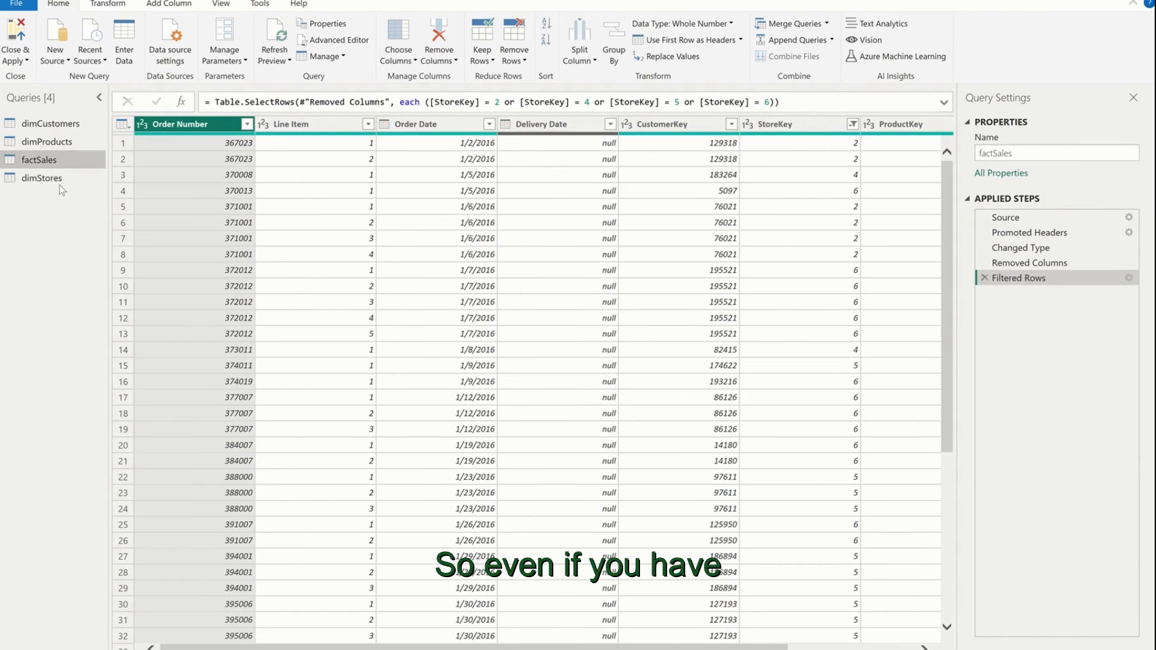
click(55, 179)
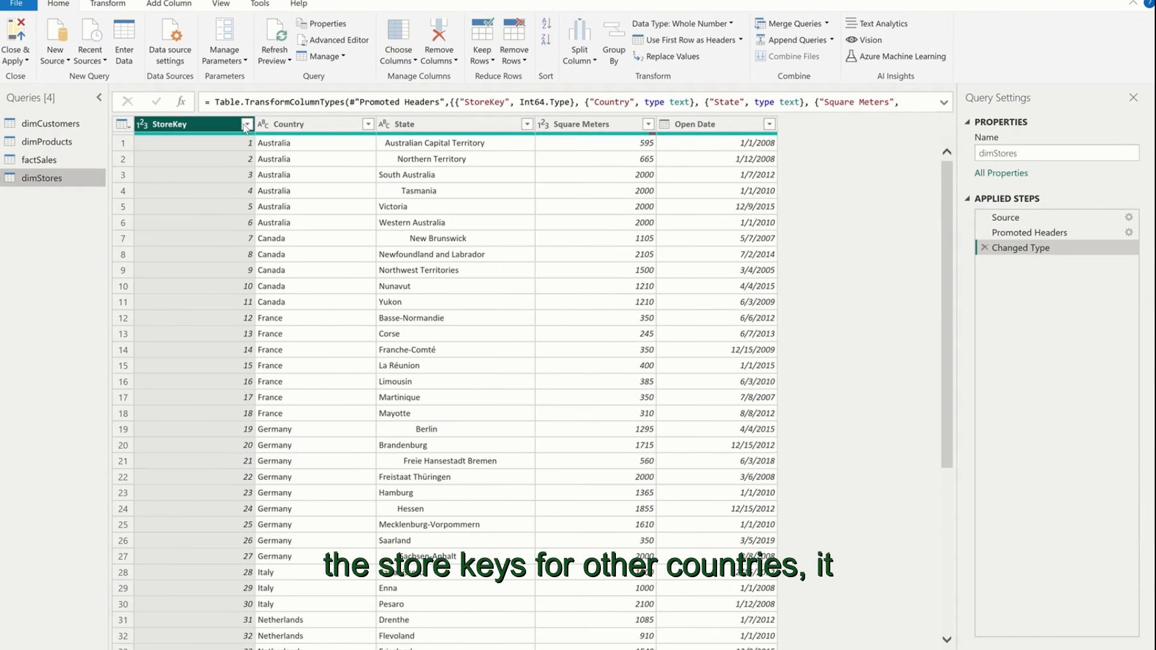
click(72, 160)
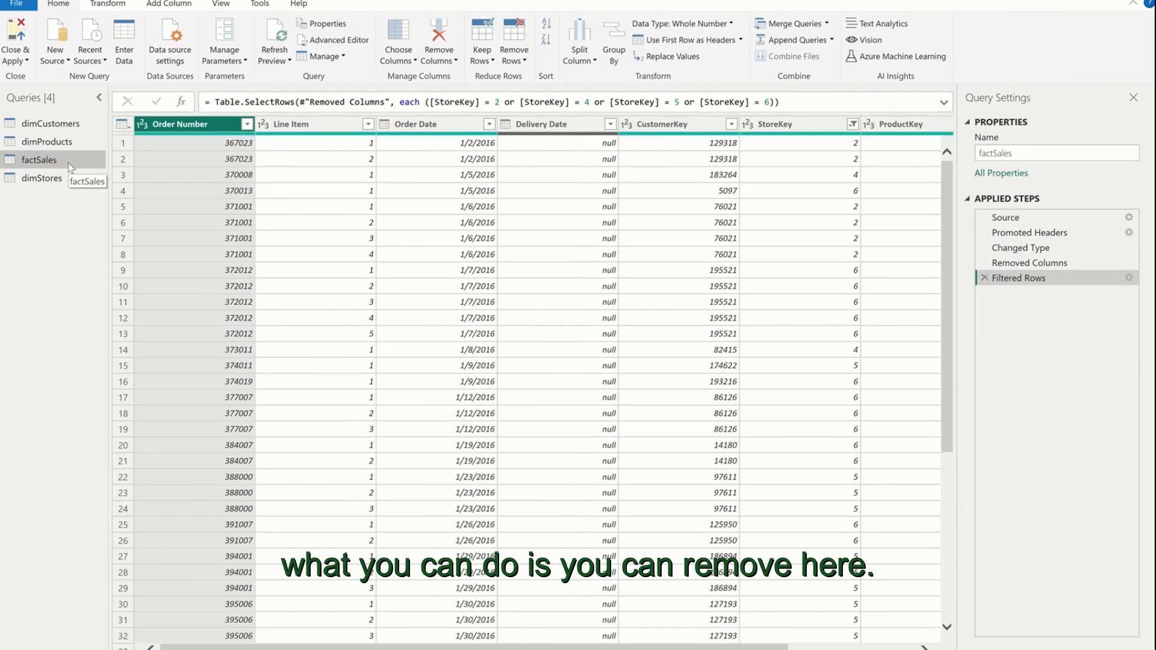
click(984, 279)
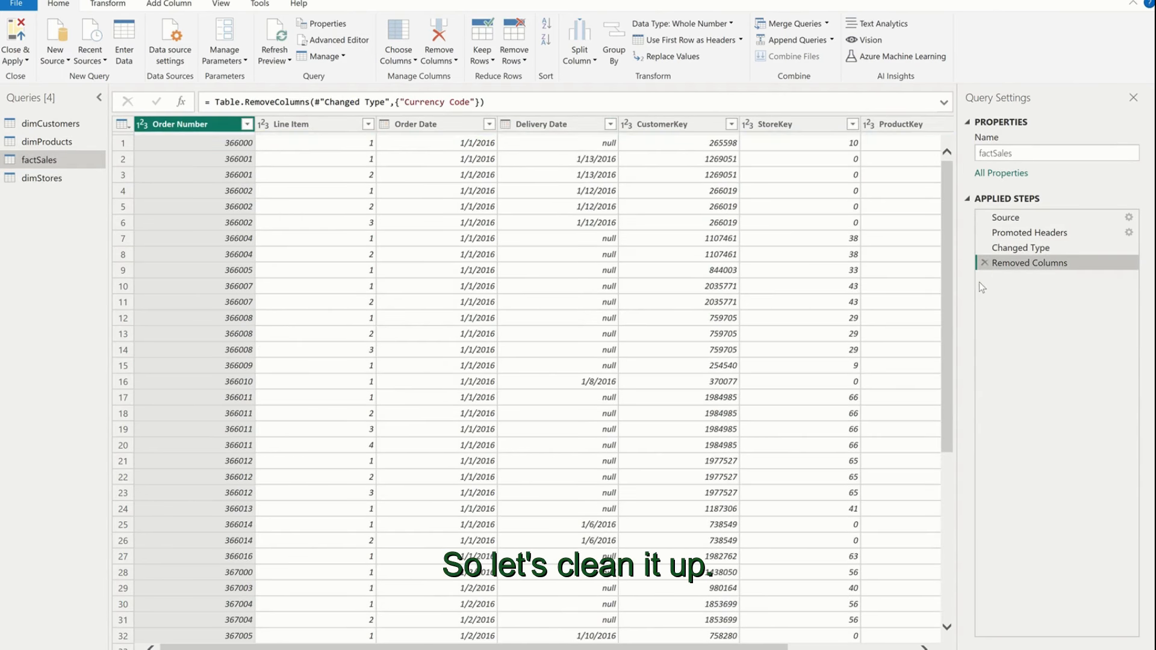
- Create a new query that references factSales and rename it factSales-Australia
right_click(70, 163)
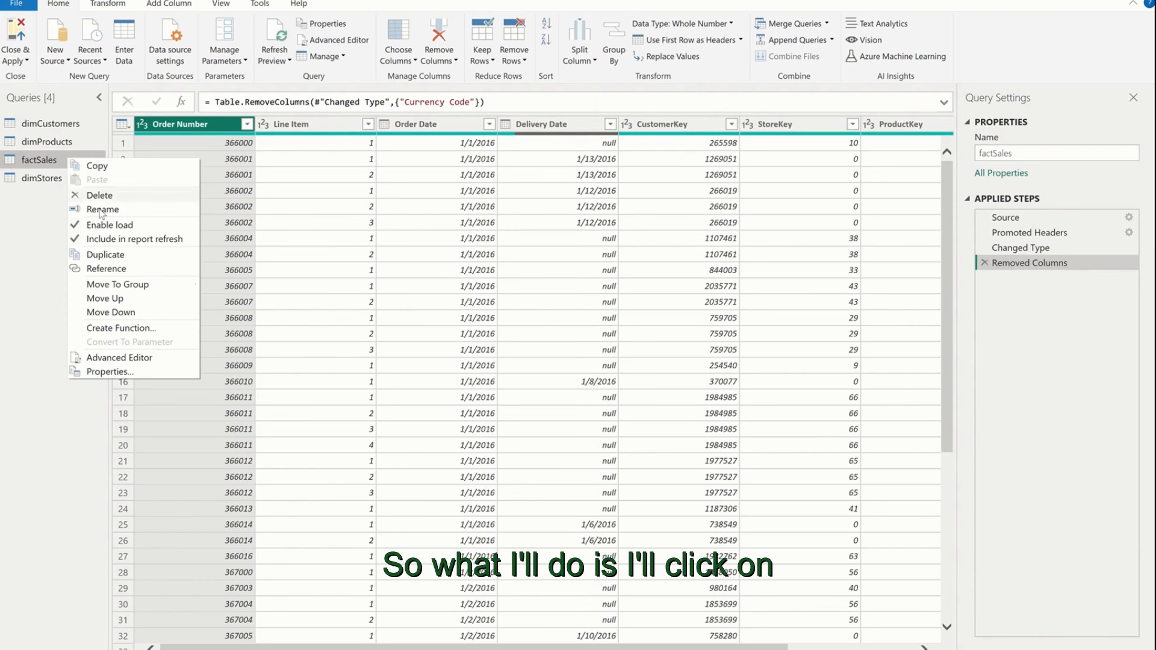
click(113, 272)
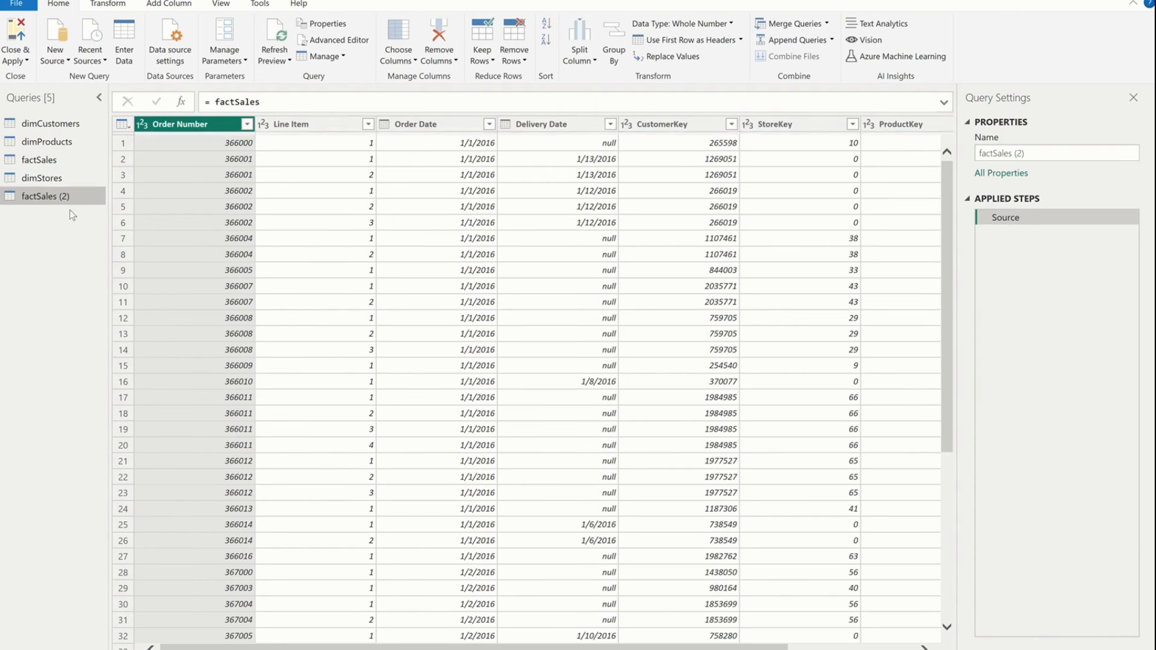
double_click(71, 196)
click(76, 199)
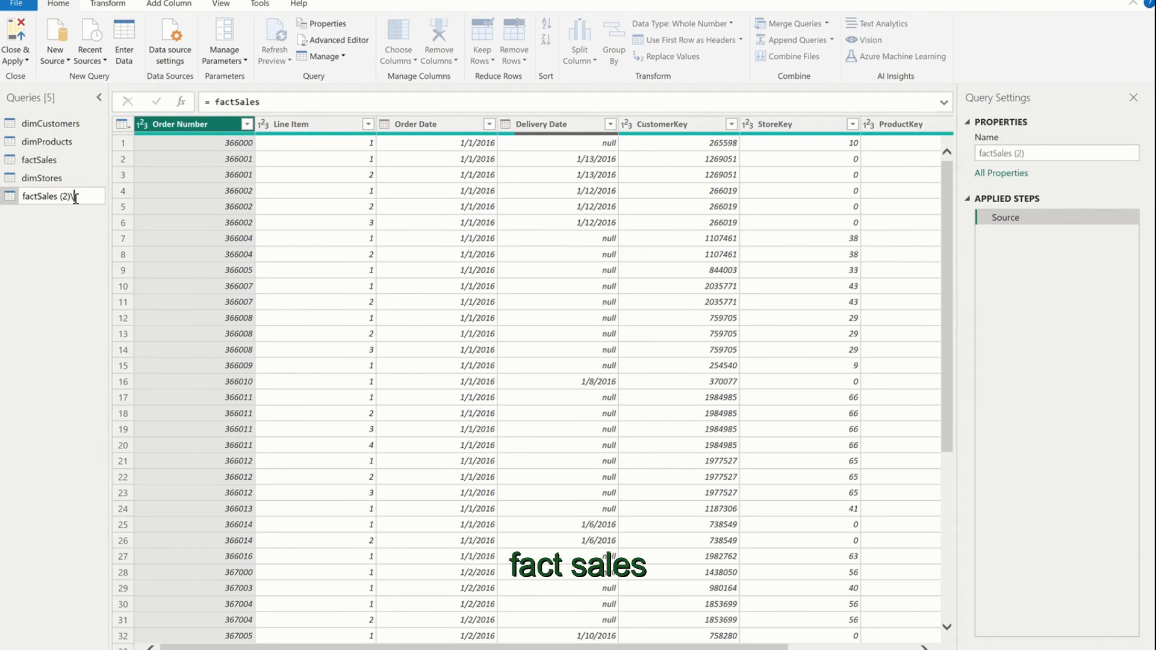
text(-Australia)
key(Return)
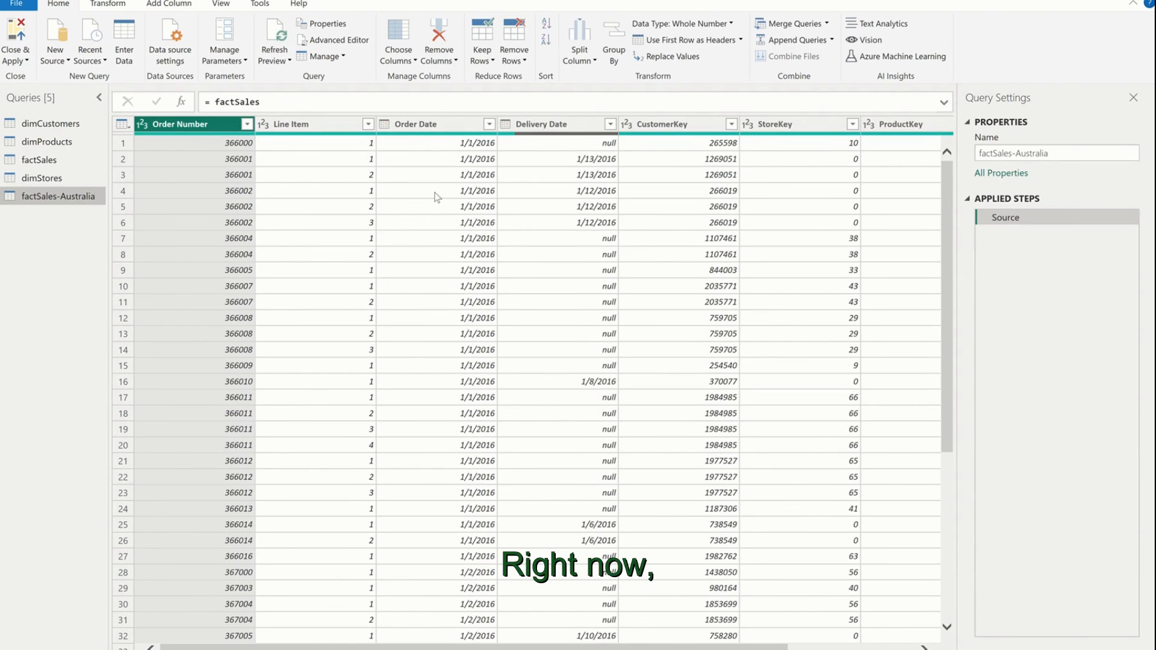
click(852, 124)
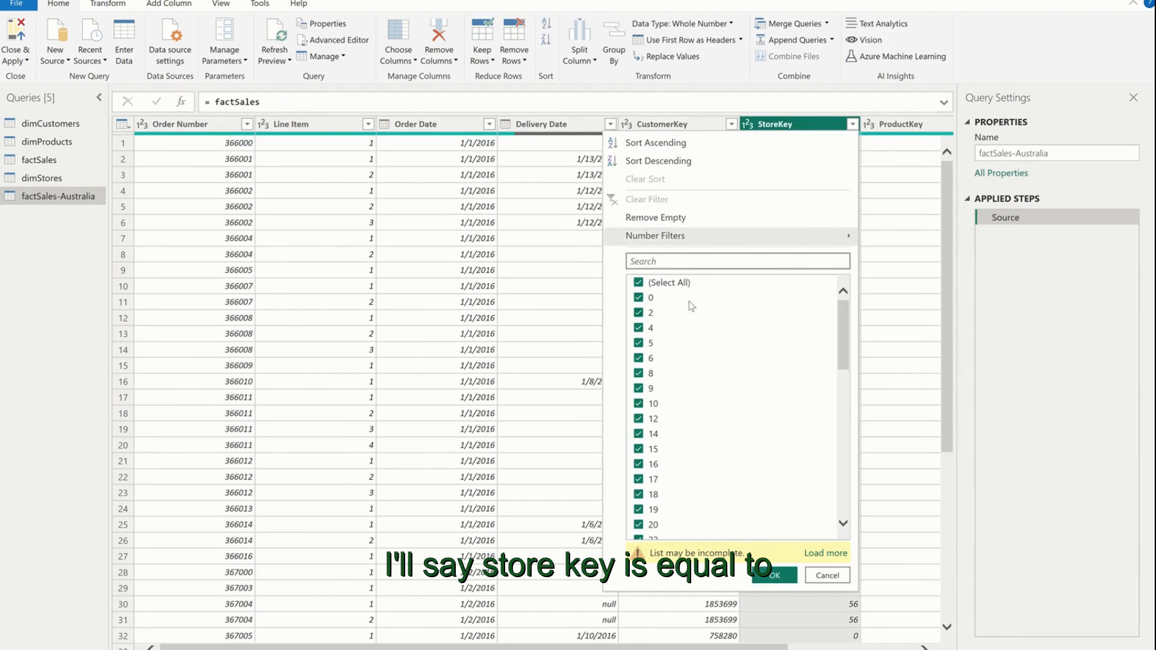
click(639, 313)
click(638, 328)
click(640, 345)
click(640, 359)
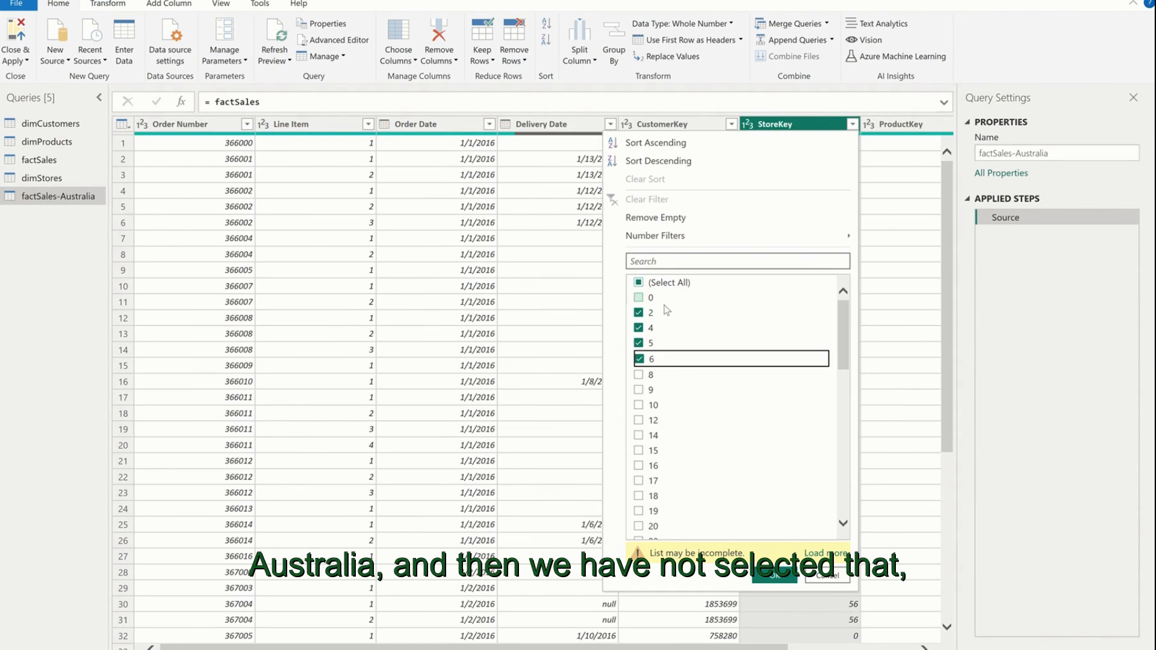
- Filter the StoreKey column in factSales-Australia with a Between number filter that keeps keys from 1 to 6
mouse_move(718, 235)
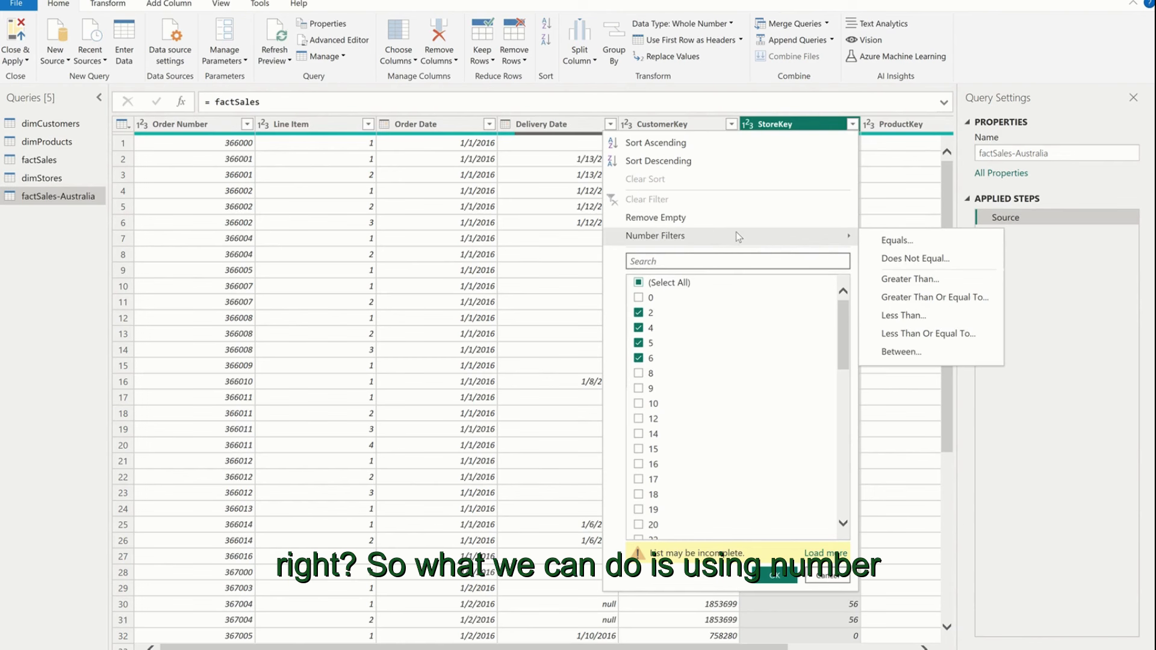
click(935, 351)
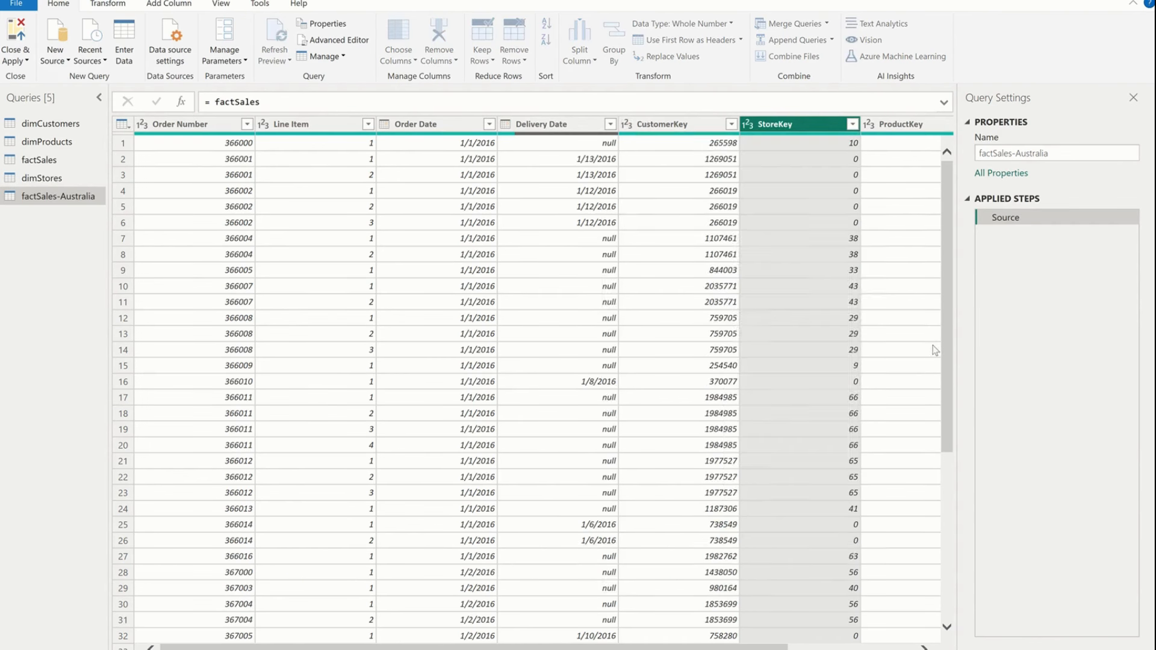
click(496, 326)
text(1)
click(490, 371)
text(6)
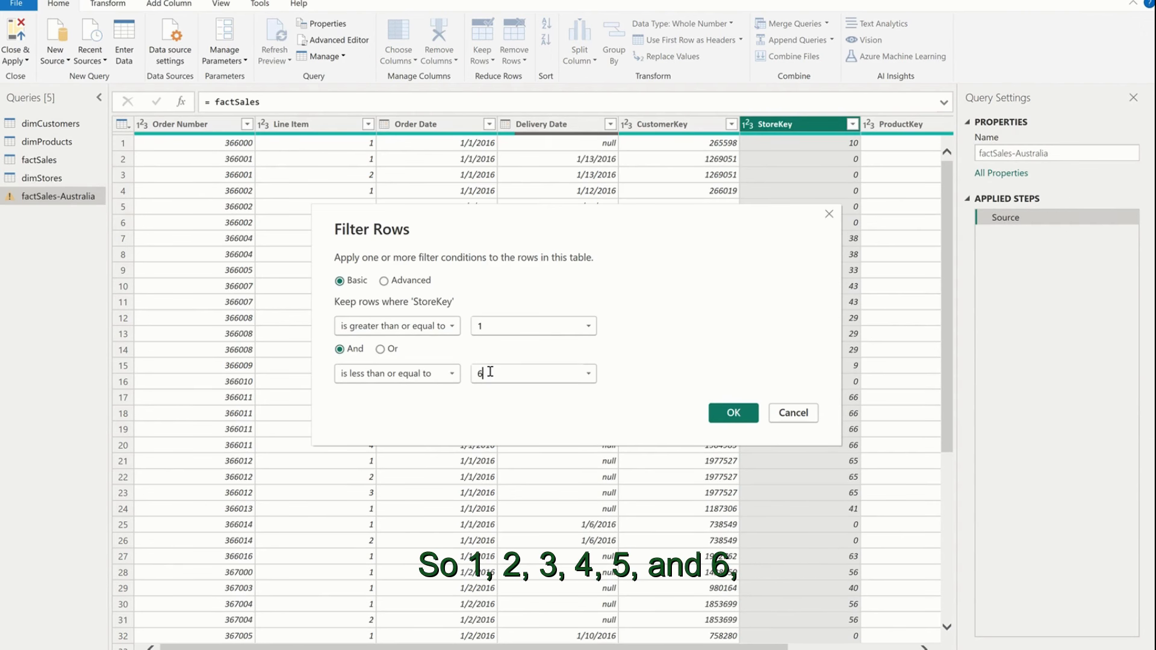
click(732, 413)
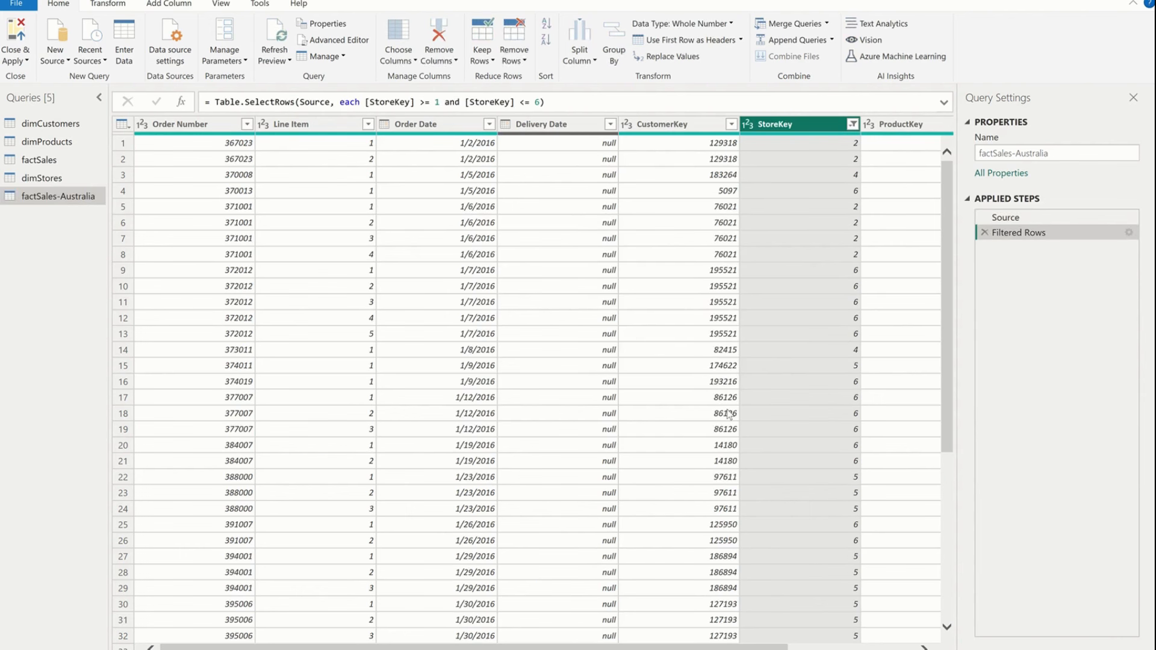
- Check which store keys are listed in the StoreKey column's filter of factSales-Australia
scroll(833, 289, right, 3)
click(690, 124)
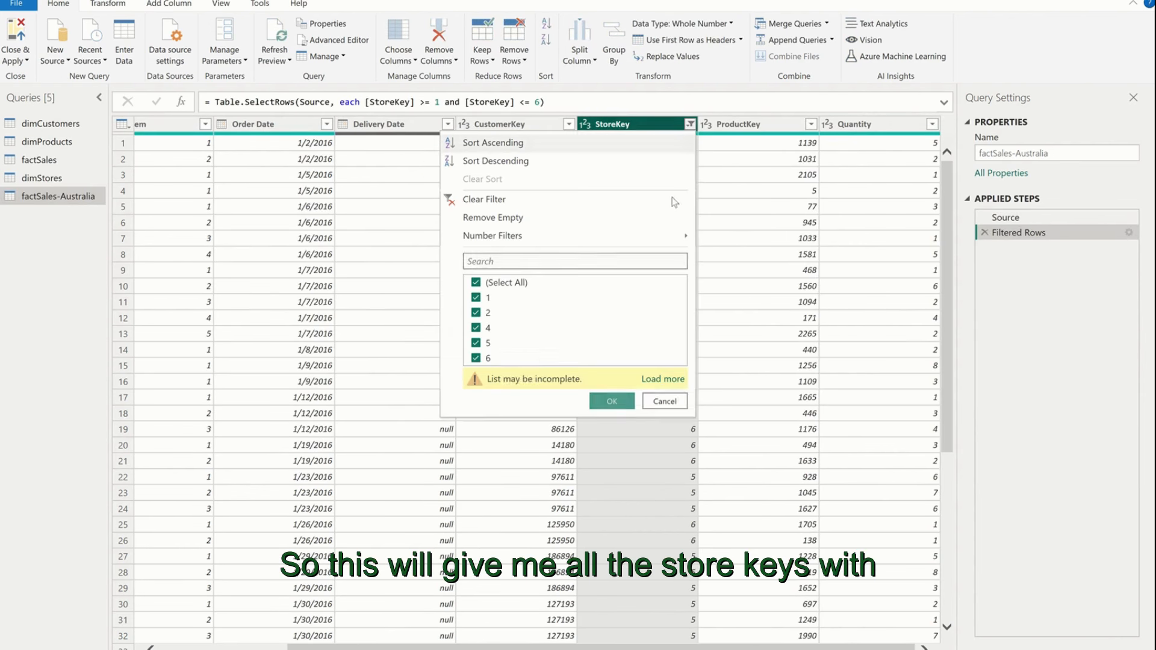
click(740, 411)
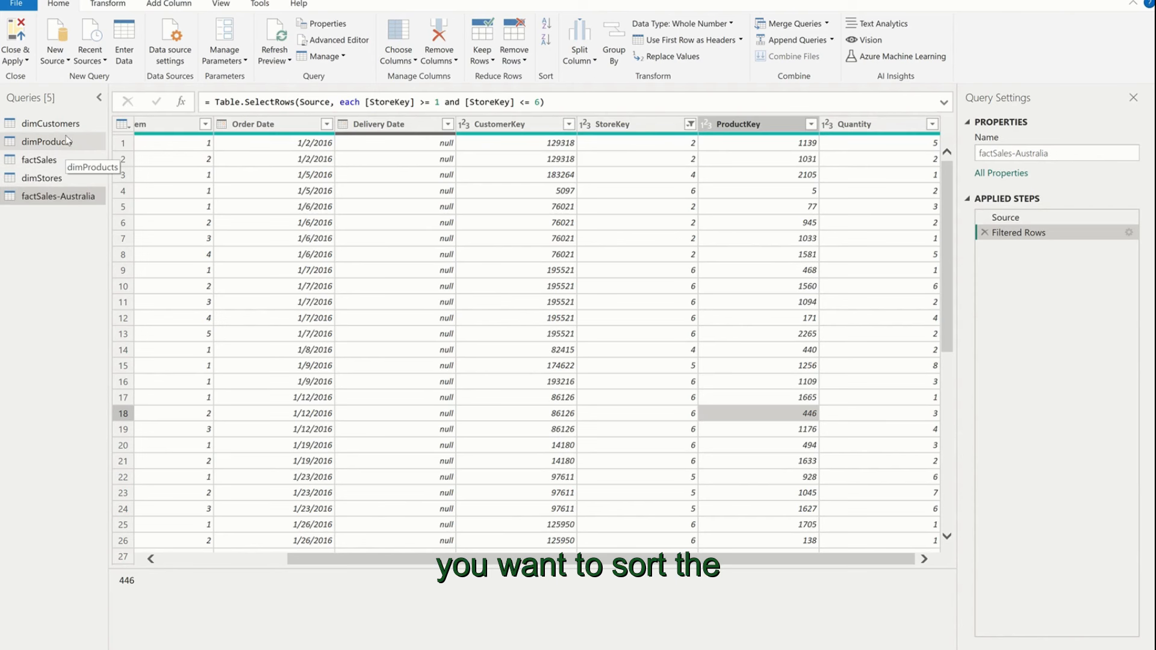
- In dimCustomers, sort the rows by the Name column in descending order and switch the sort to ascending
click(51, 123)
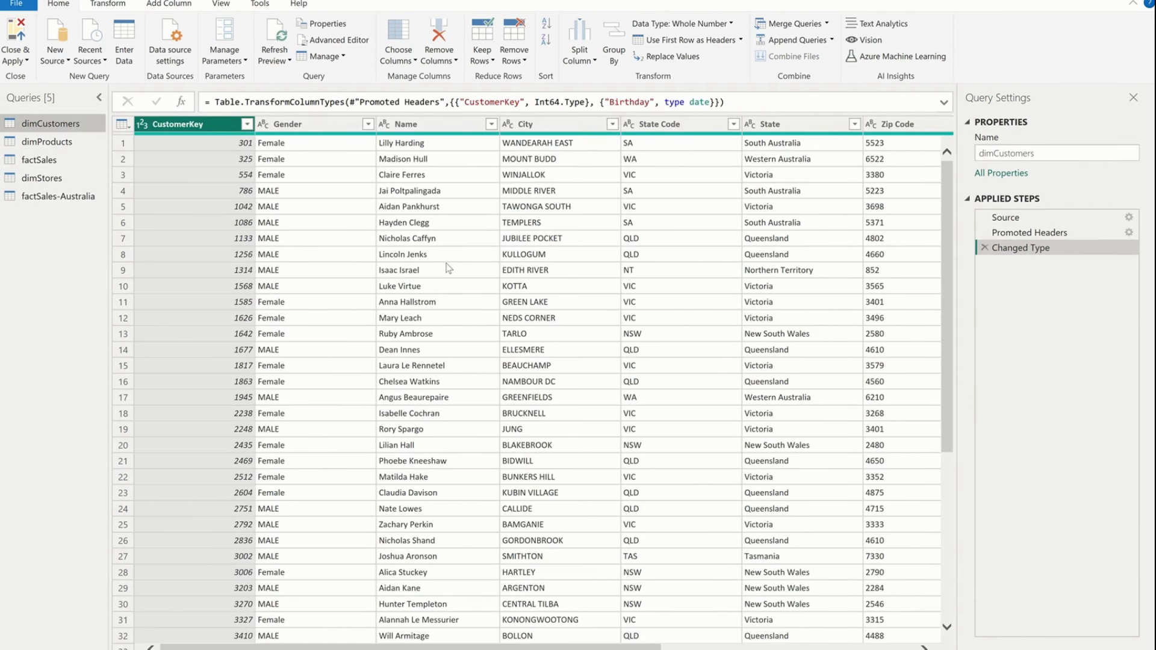
click(492, 124)
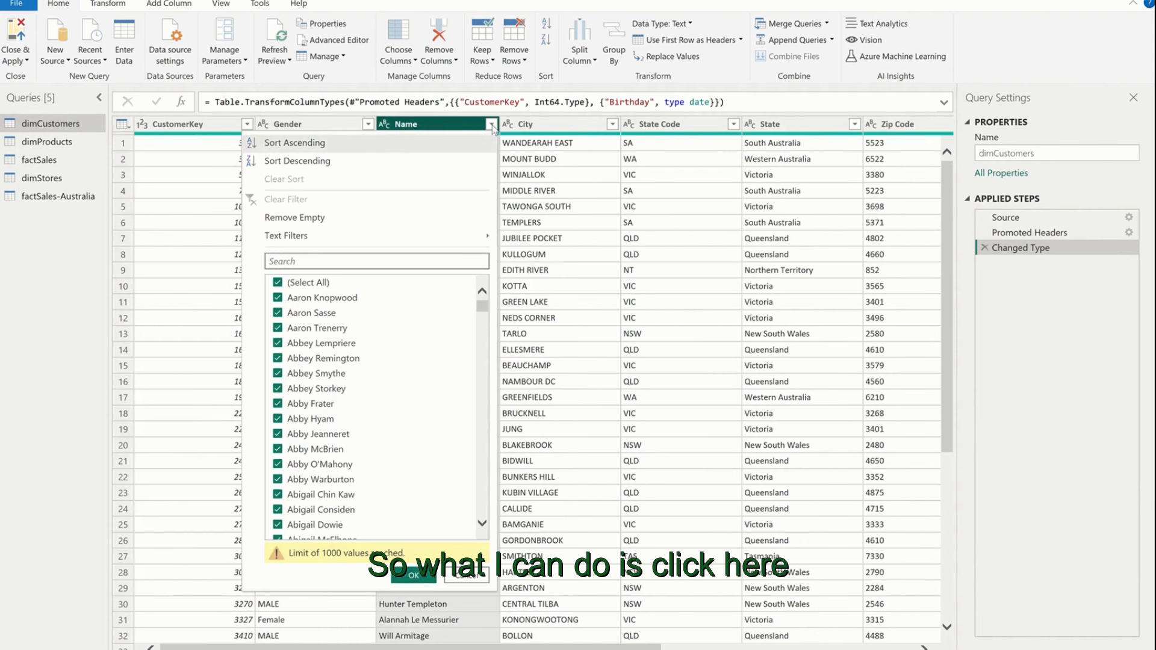
click(366, 162)
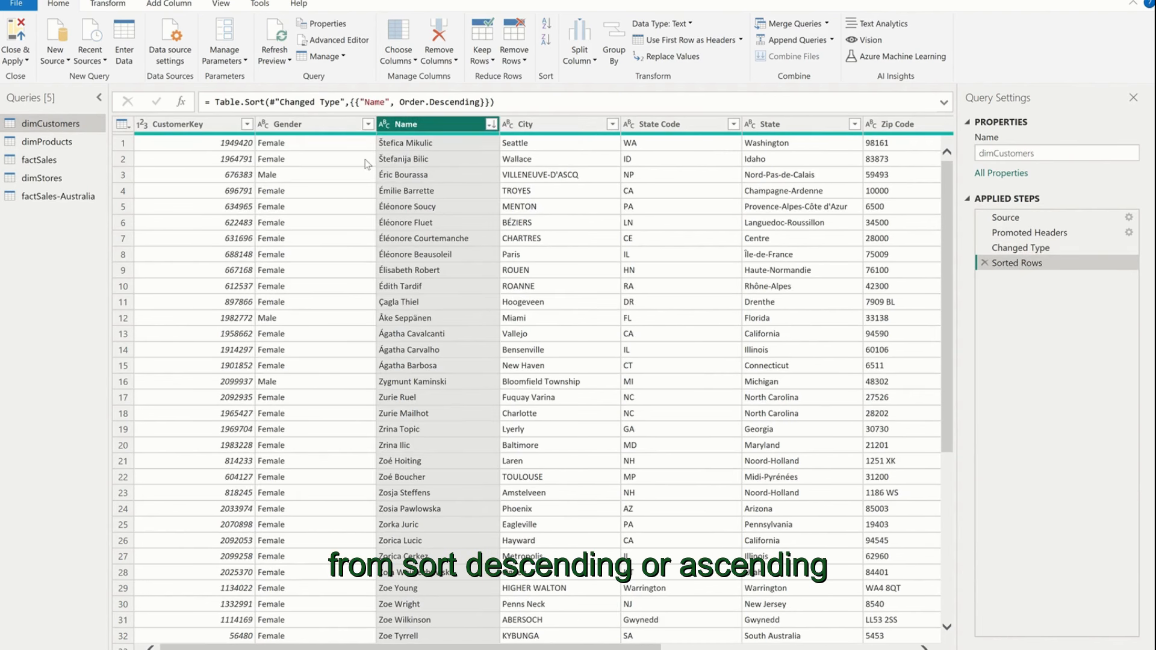
click(492, 124)
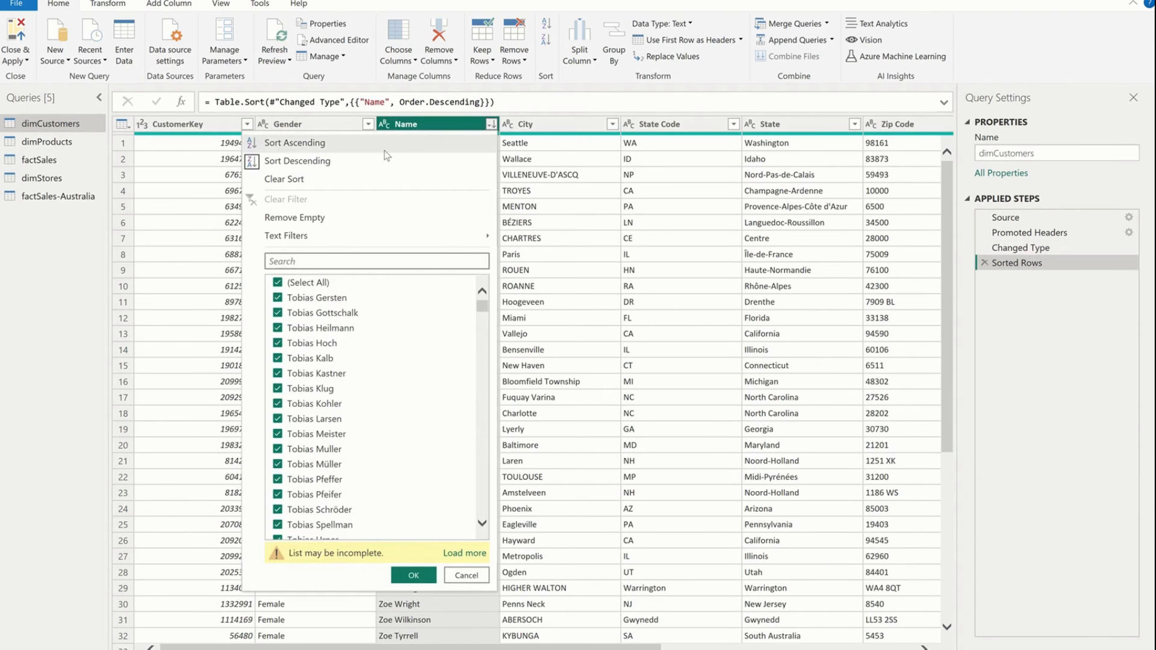
click(295, 142)
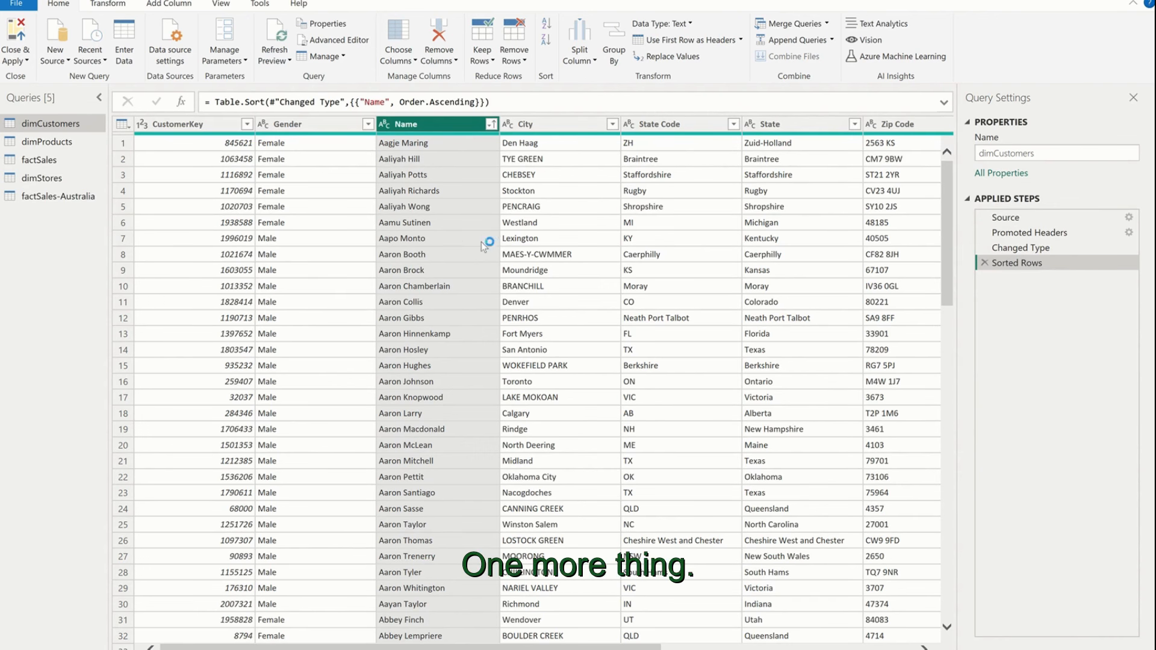
- Review the distinct values in the Gender column and apply the Capitalize Each Word transformation to it
click(367, 125)
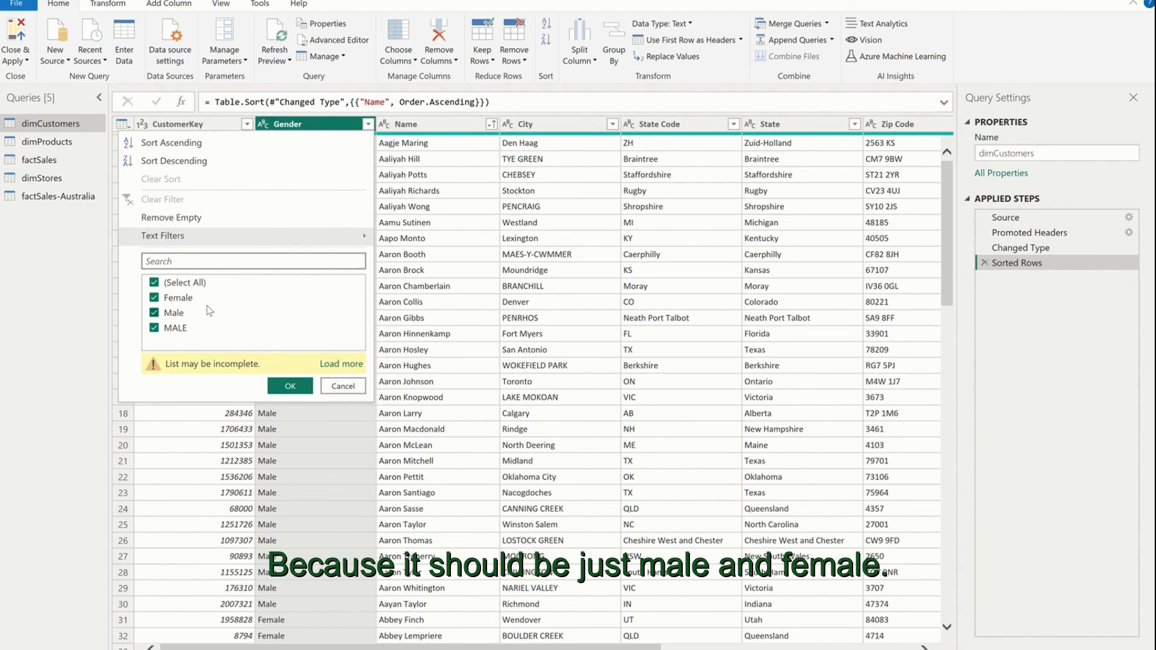
click(341, 386)
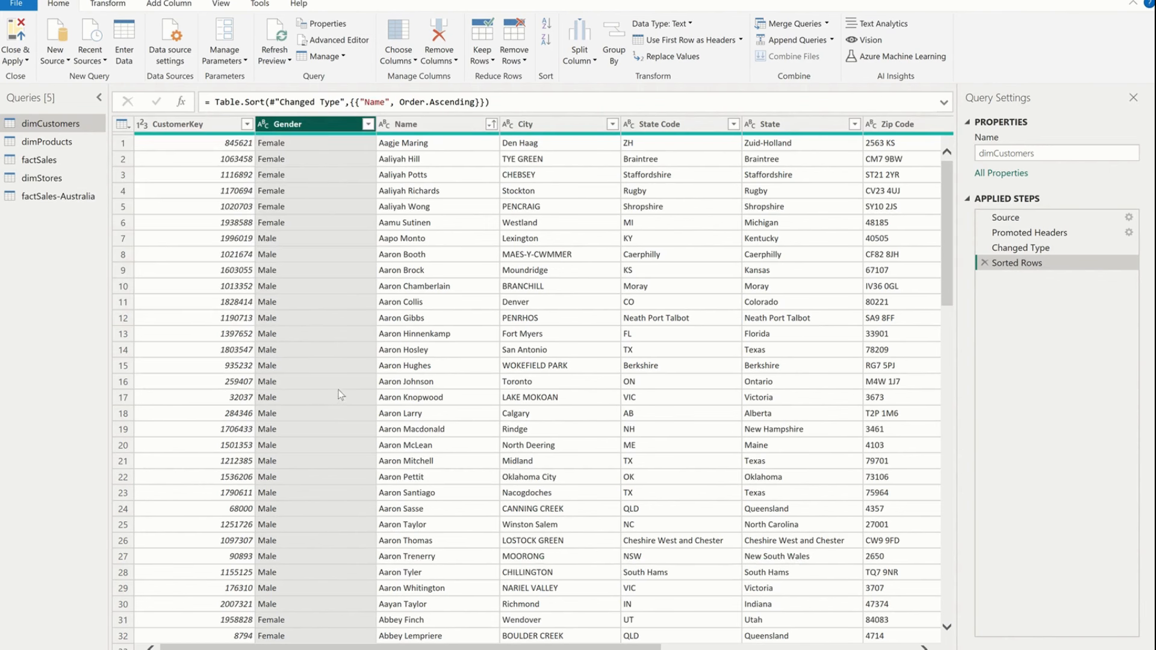
right_click(326, 127)
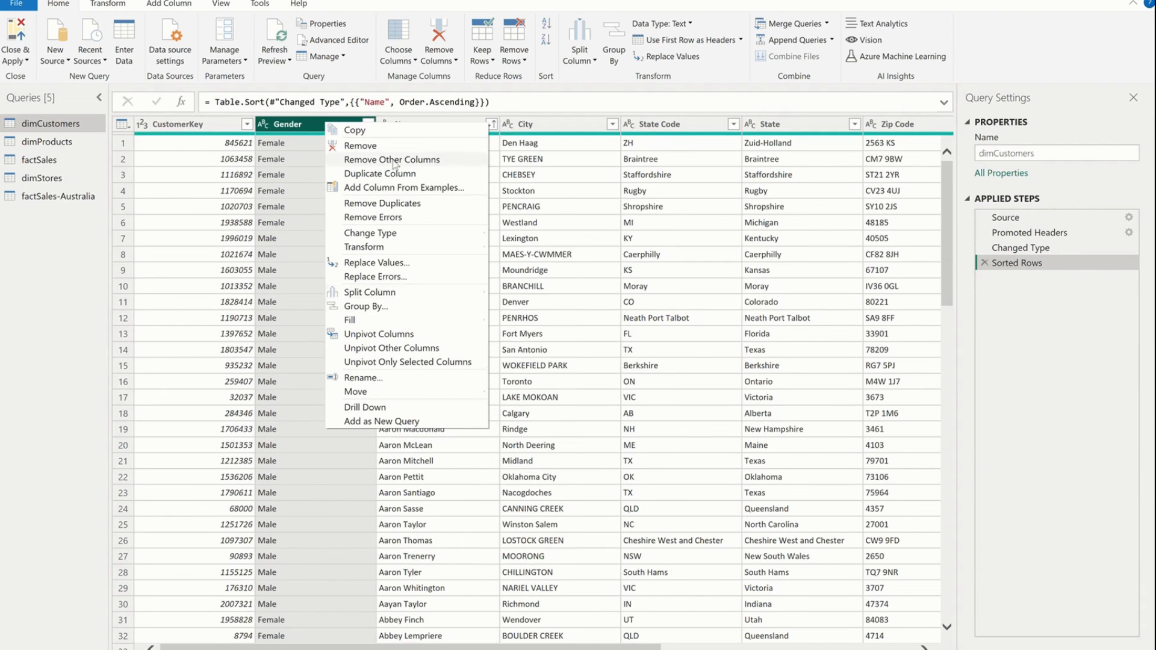
mouse_move(403, 246)
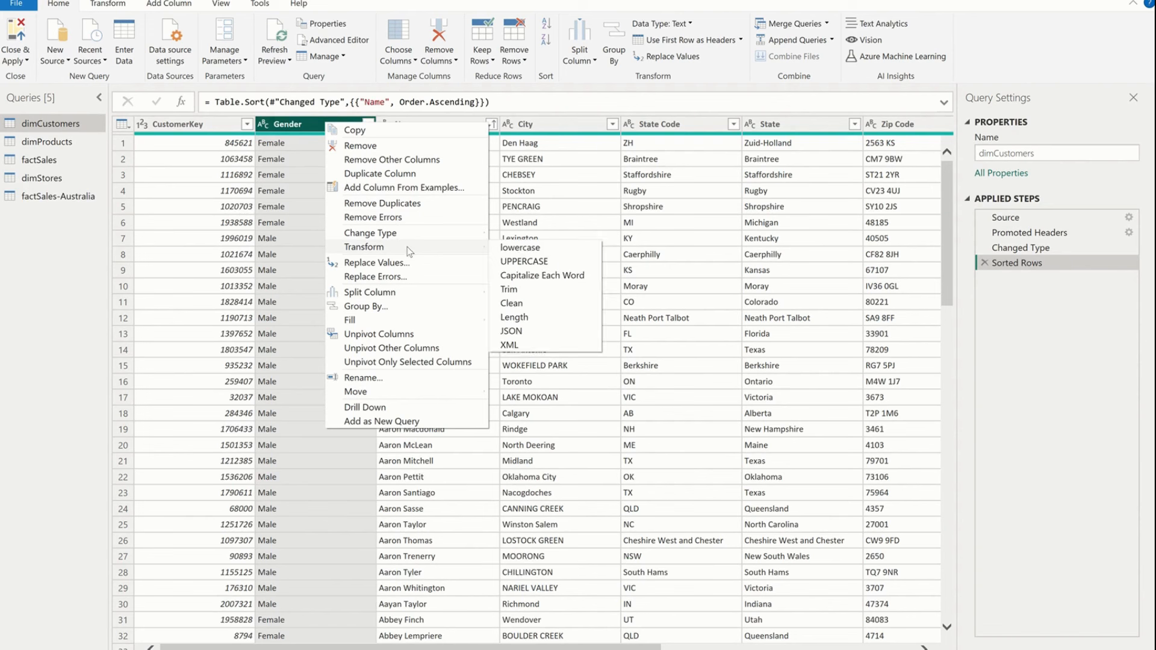
click(553, 277)
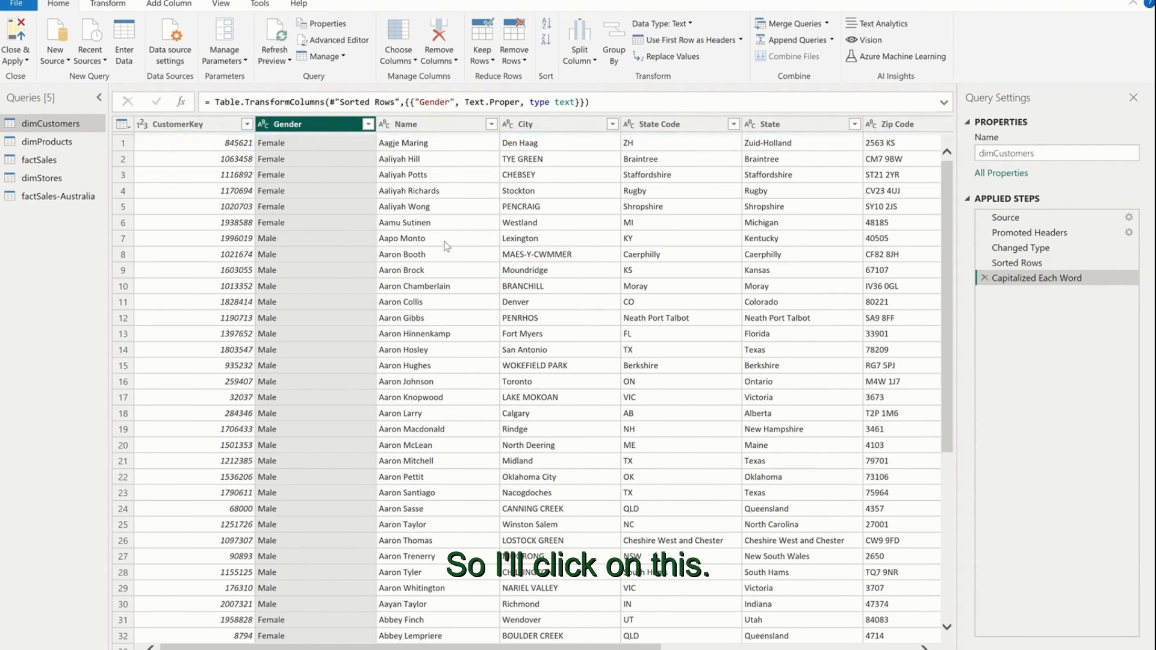
- Load the complete list of distinct values in the Gender column's filter to check the capitalization
click(368, 124)
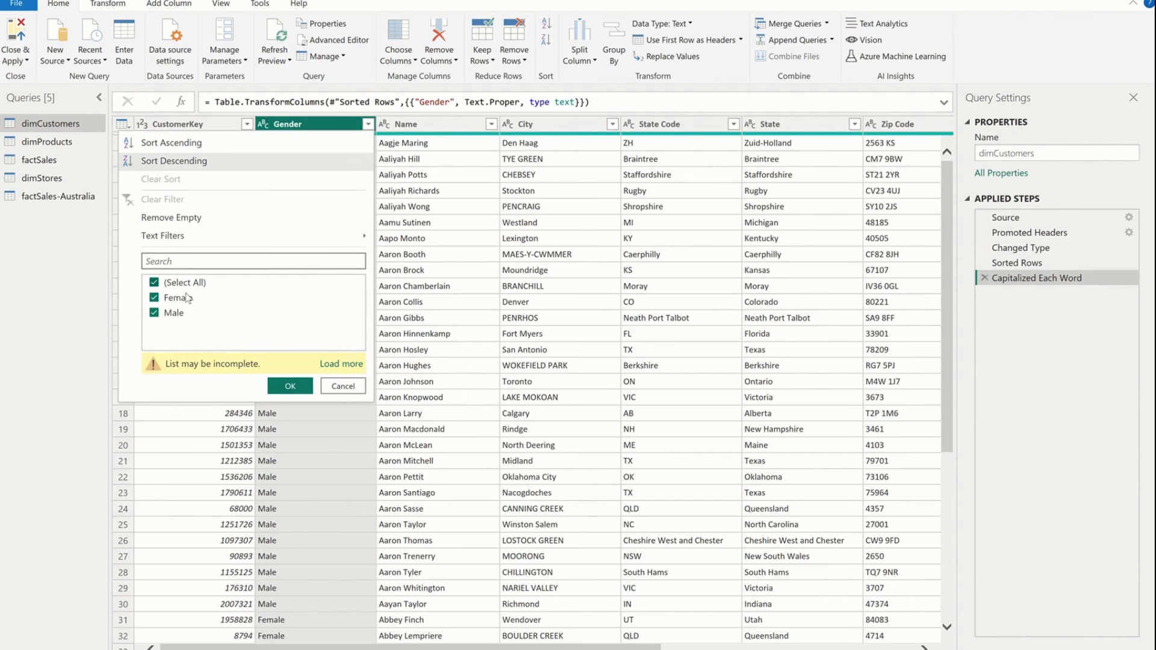
click(342, 364)
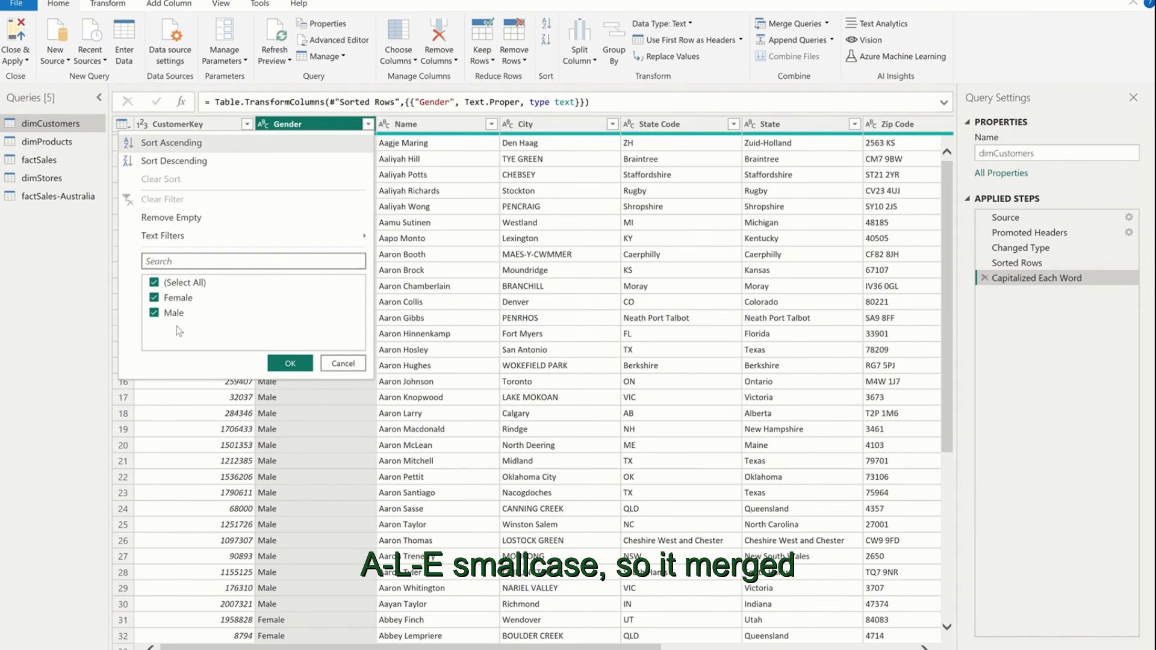
click(346, 363)
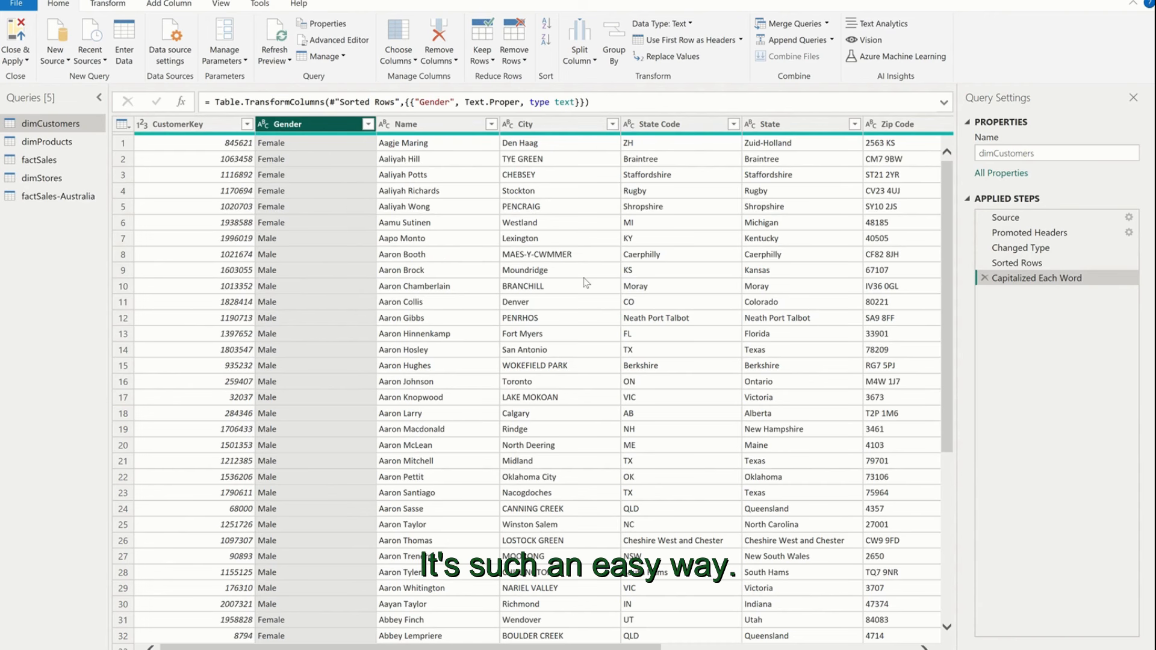
scroll(584, 277, down, 3)
scroll(583, 276, up, 3)
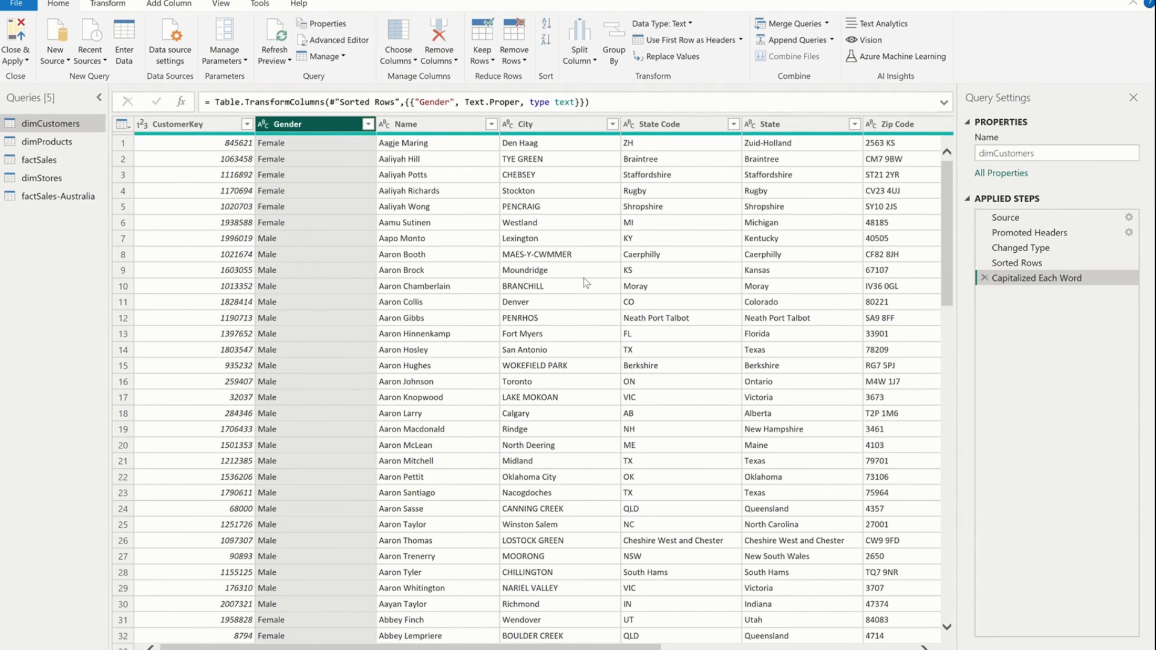
- Split the Name column of dimCustomers into columns at the left-most space delimiter
click(429, 124)
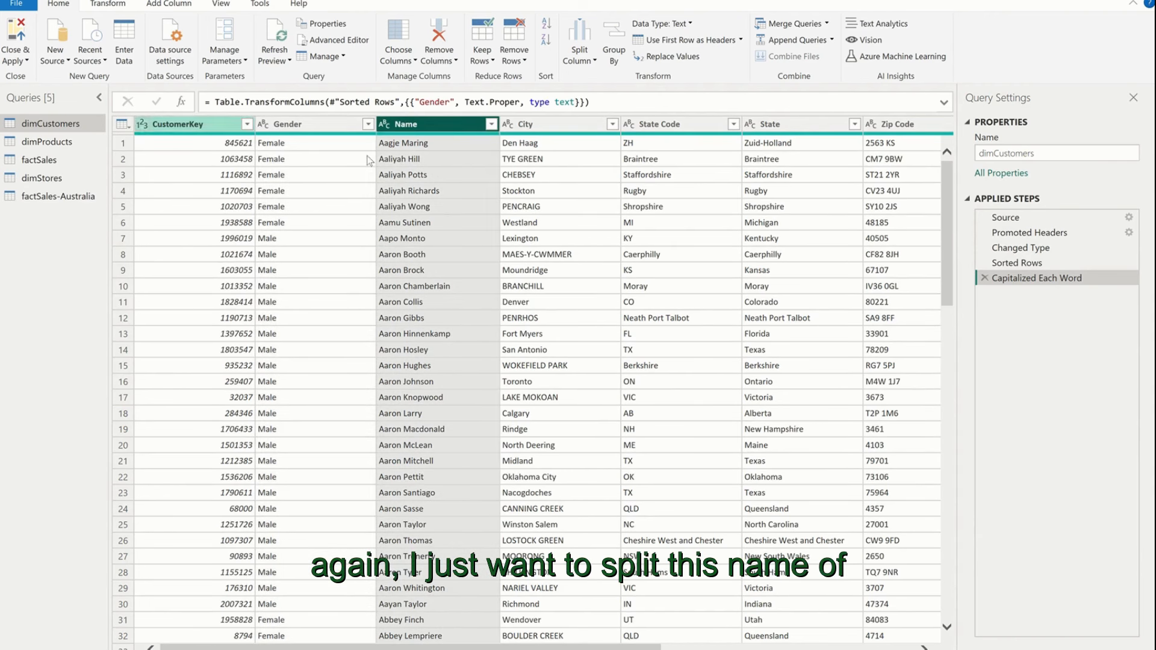
right_click(430, 125)
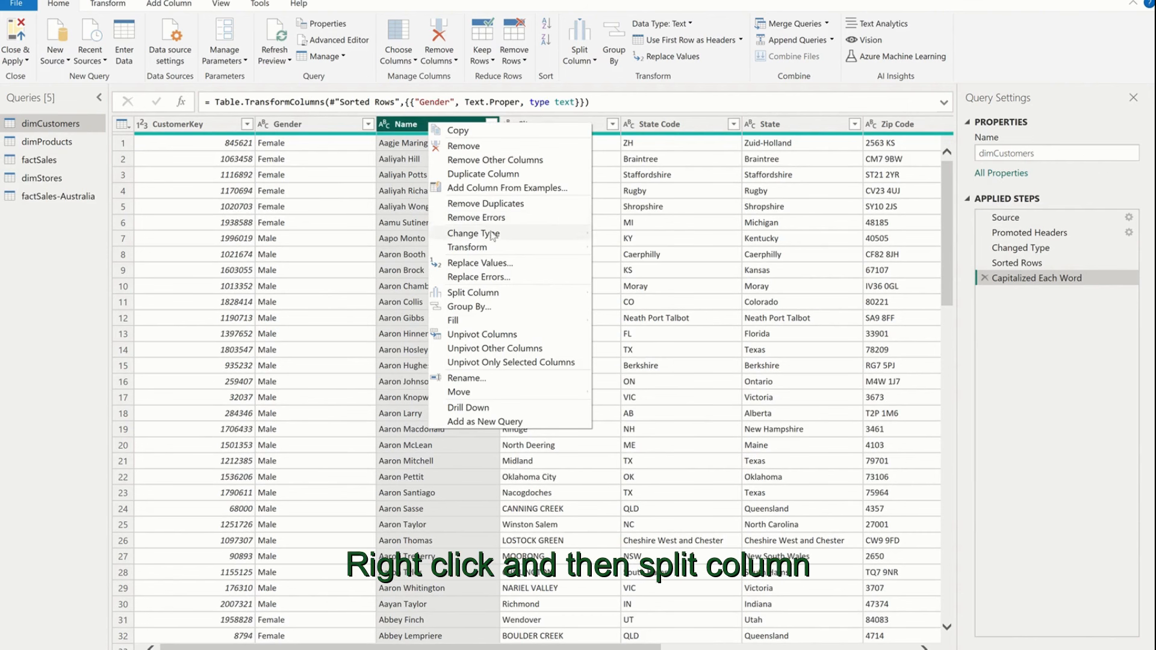
mouse_move(512, 294)
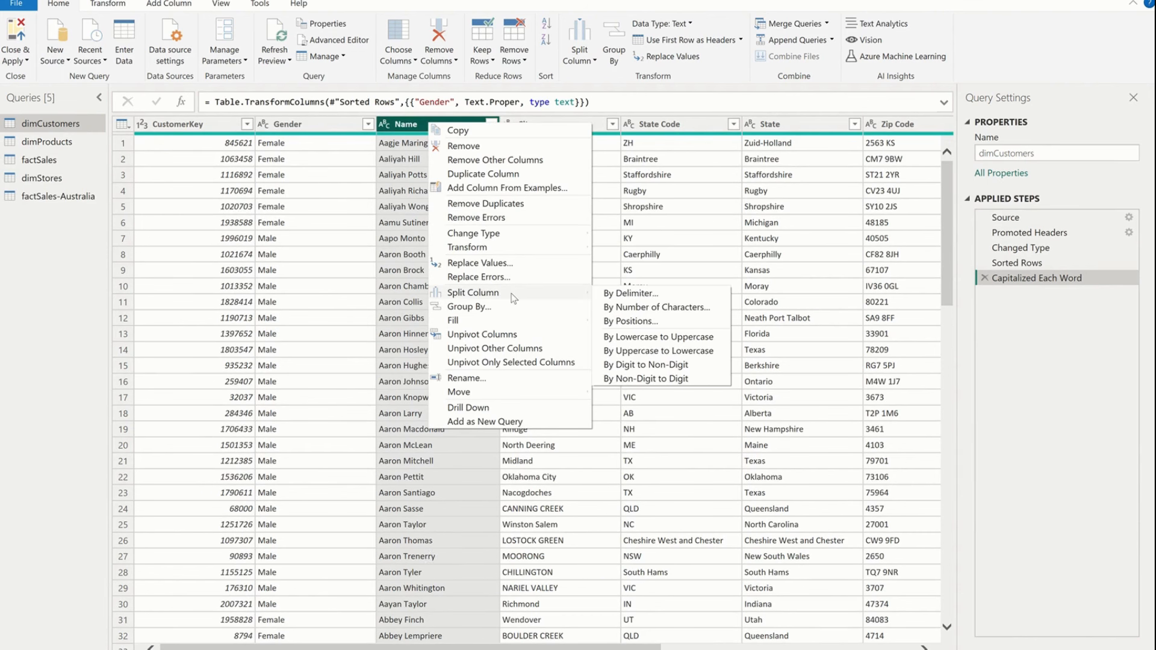
click(604, 298)
click(369, 275)
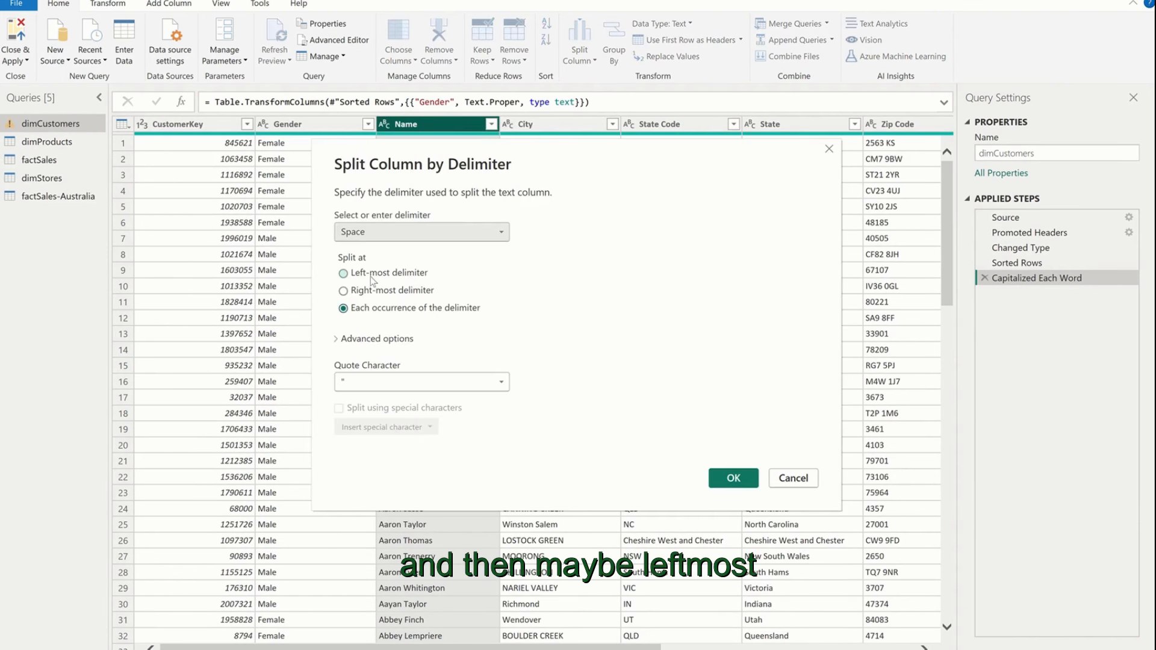
click(396, 340)
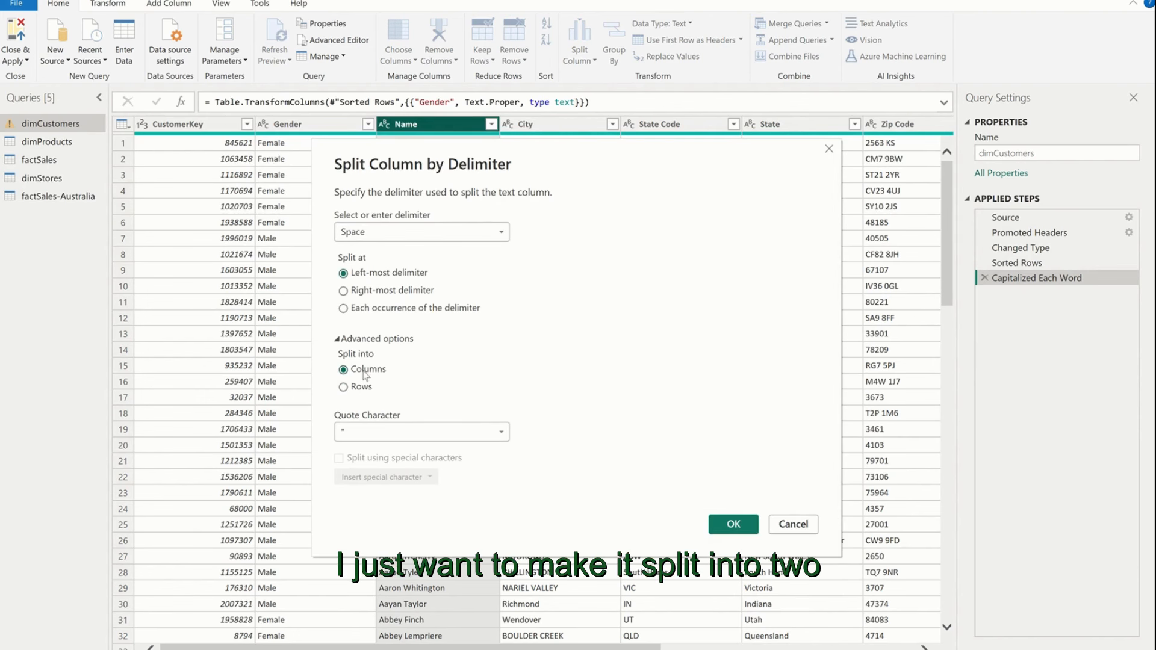
click(733, 524)
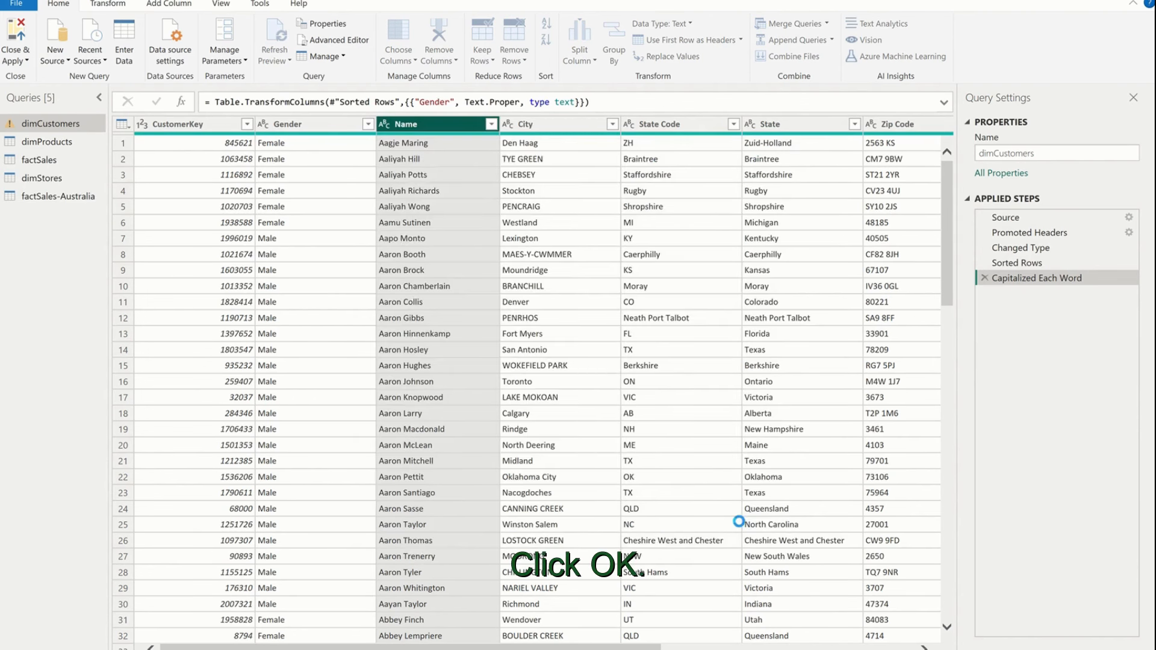
- Rename the two columns split from the customer name as First Name and Last Name
double_click(411, 123)
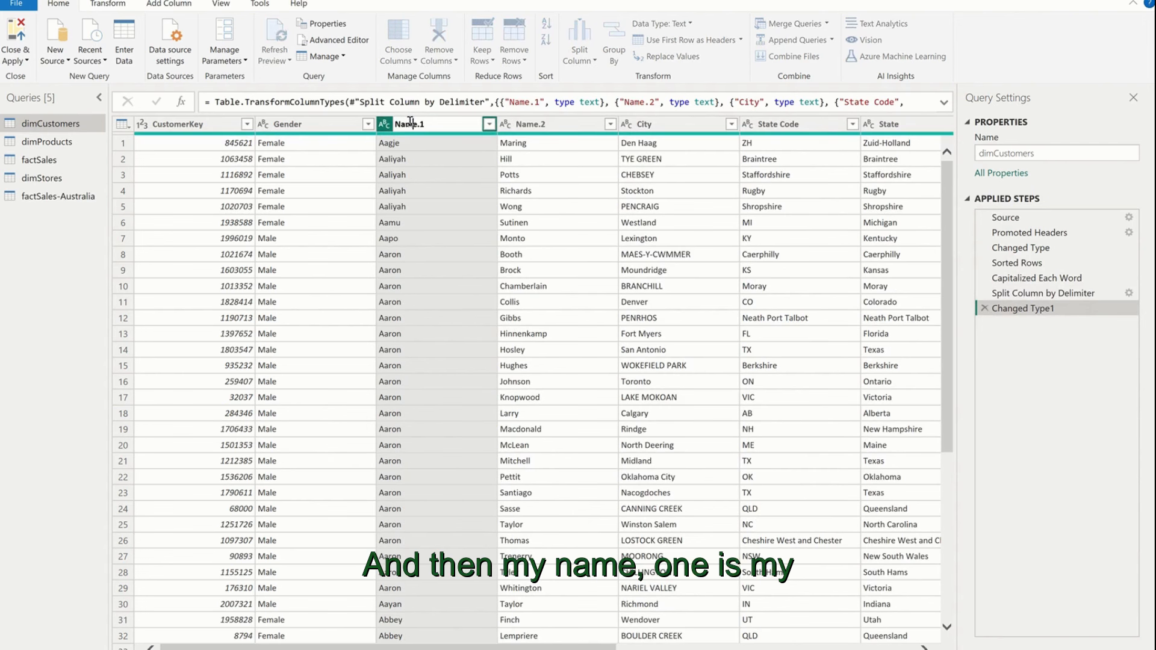
text(First)
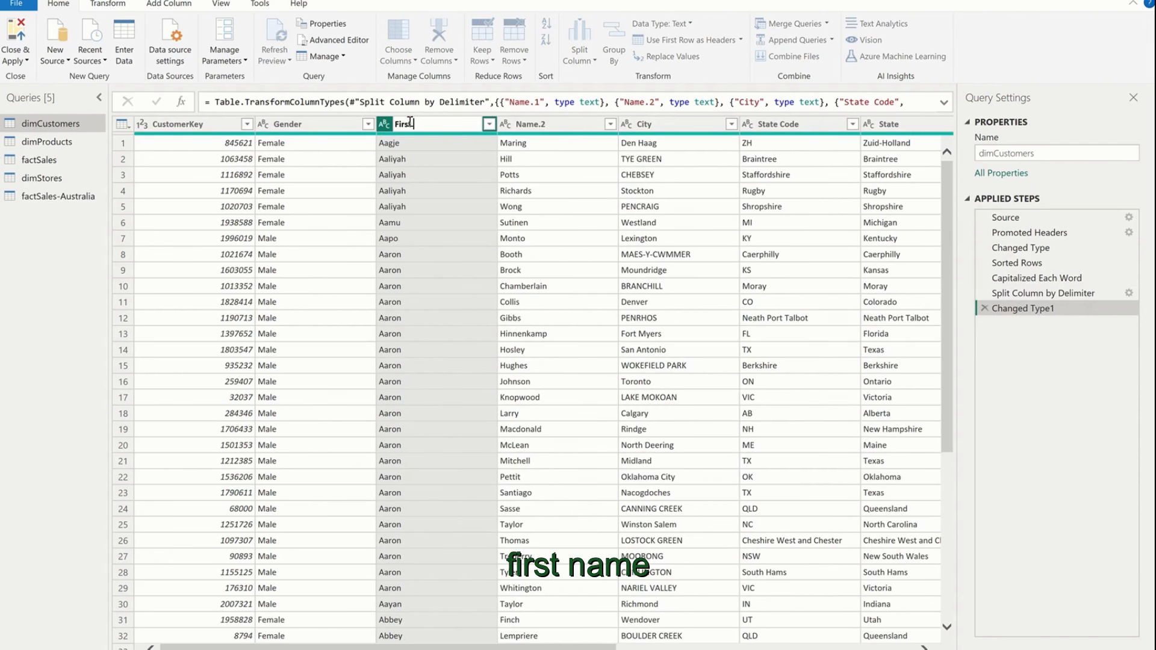
text( Name)
key(Return)
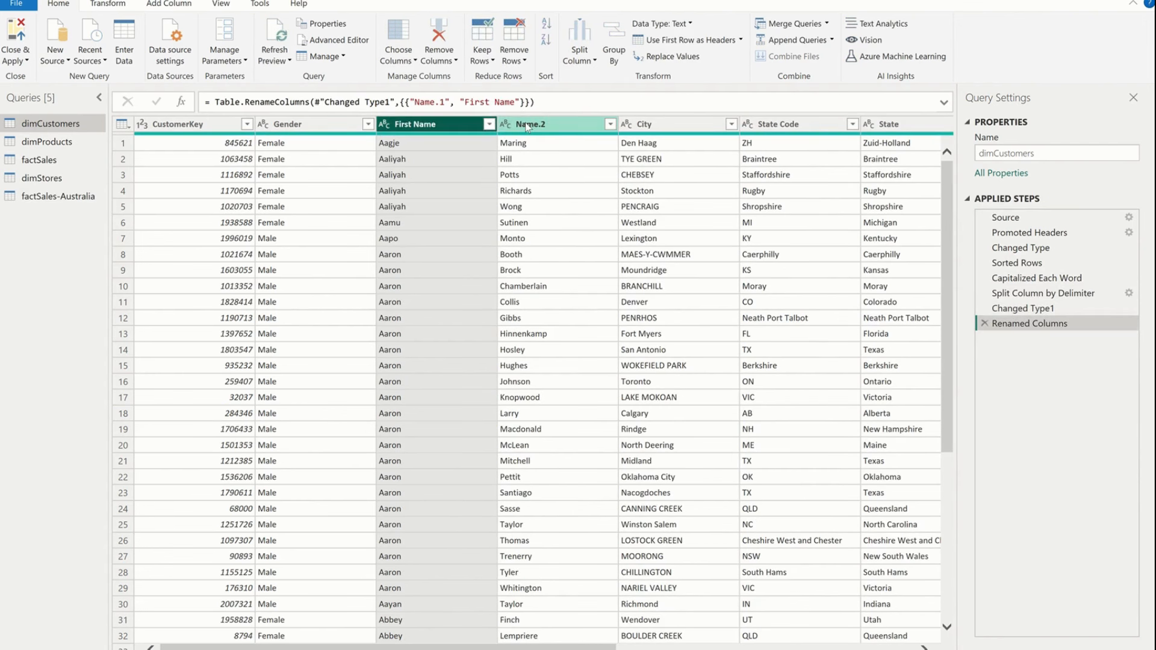
double_click(526, 123)
text(La)
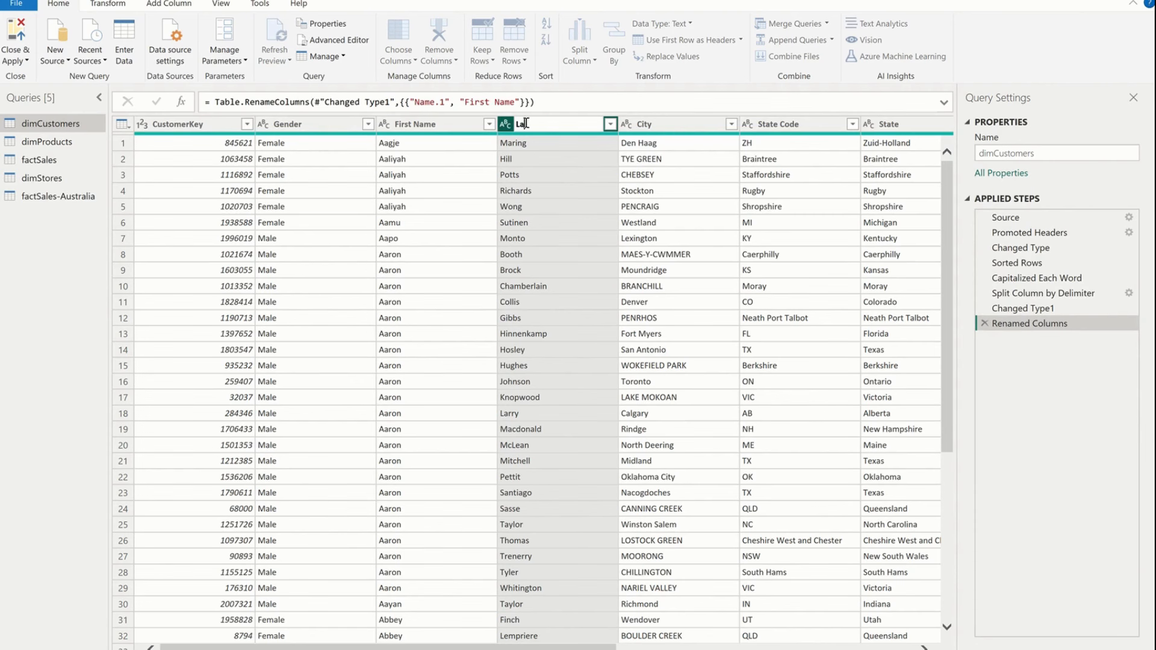
text(st Name)
key(Return)
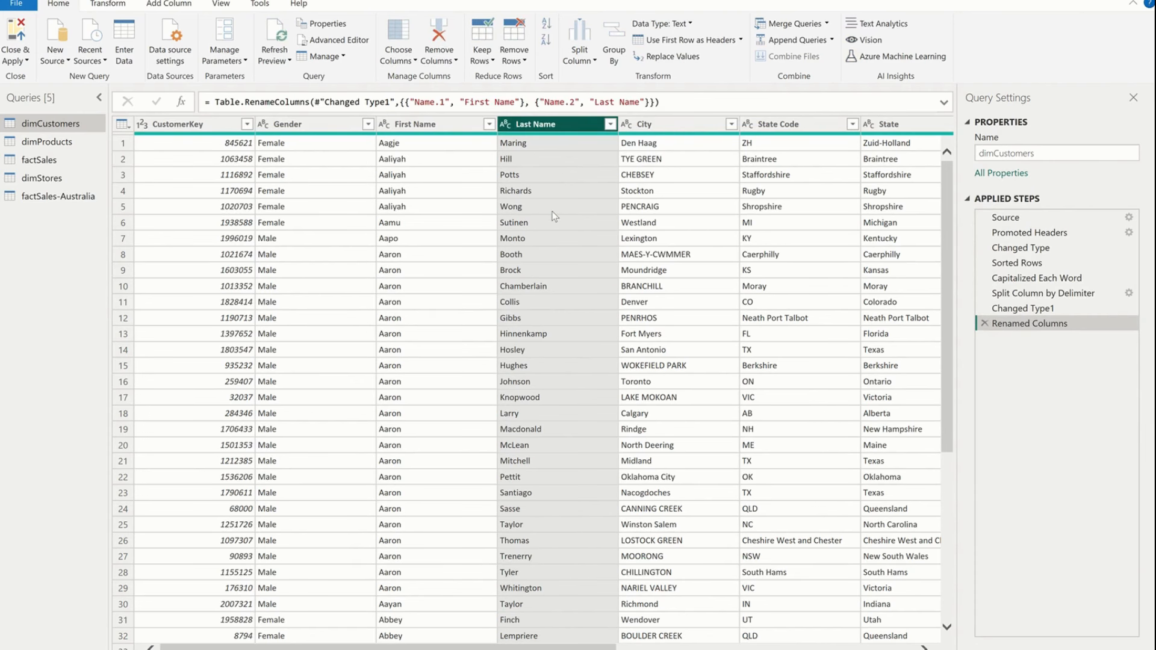
scroll(693, 300, right, 5)
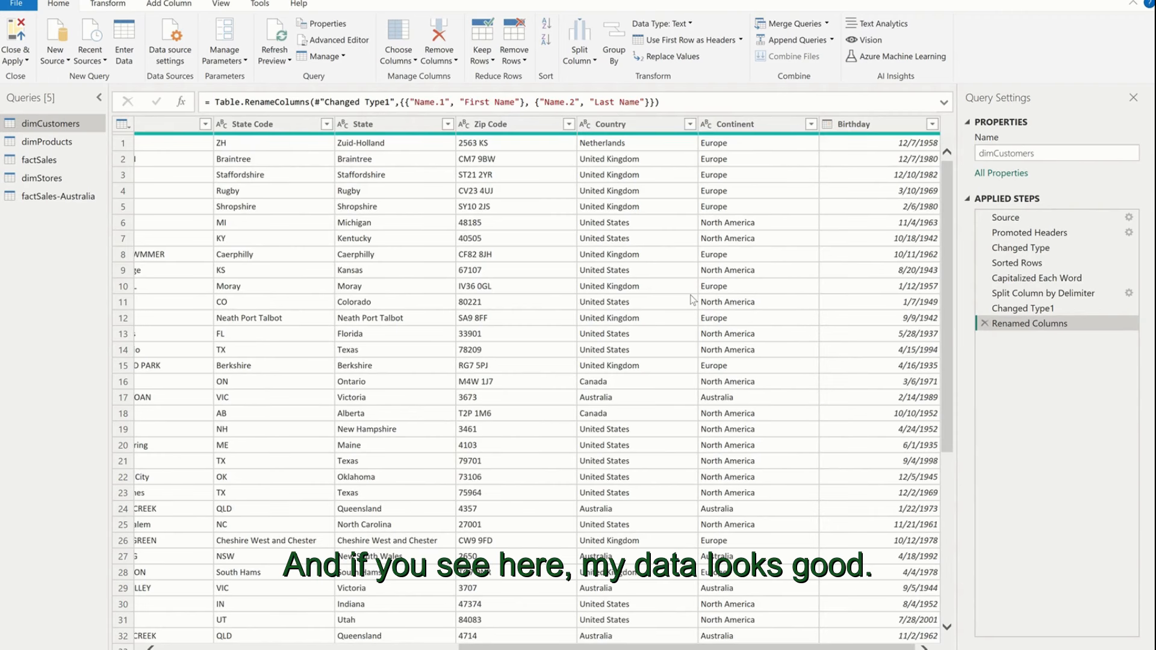
scroll(692, 300, left, 5)
- In the dimProducts query, apply the Capitalize Each Word transformation to the Color column
click(47, 141)
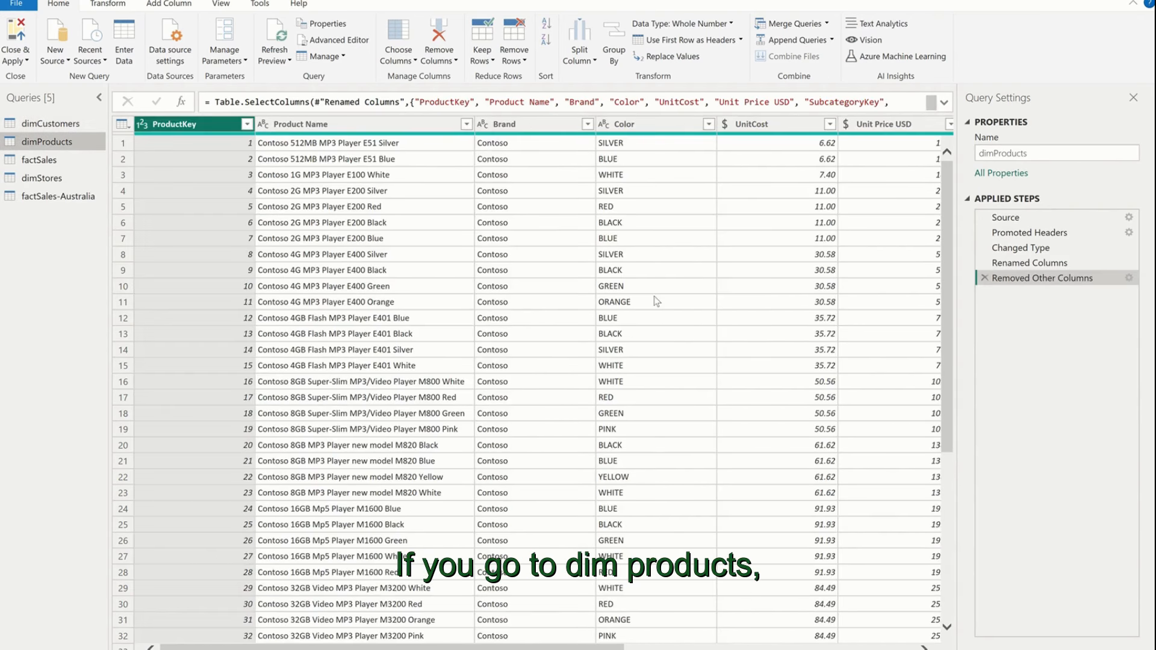
scroll(656, 301, right, 5)
scroll(657, 301, left, 5)
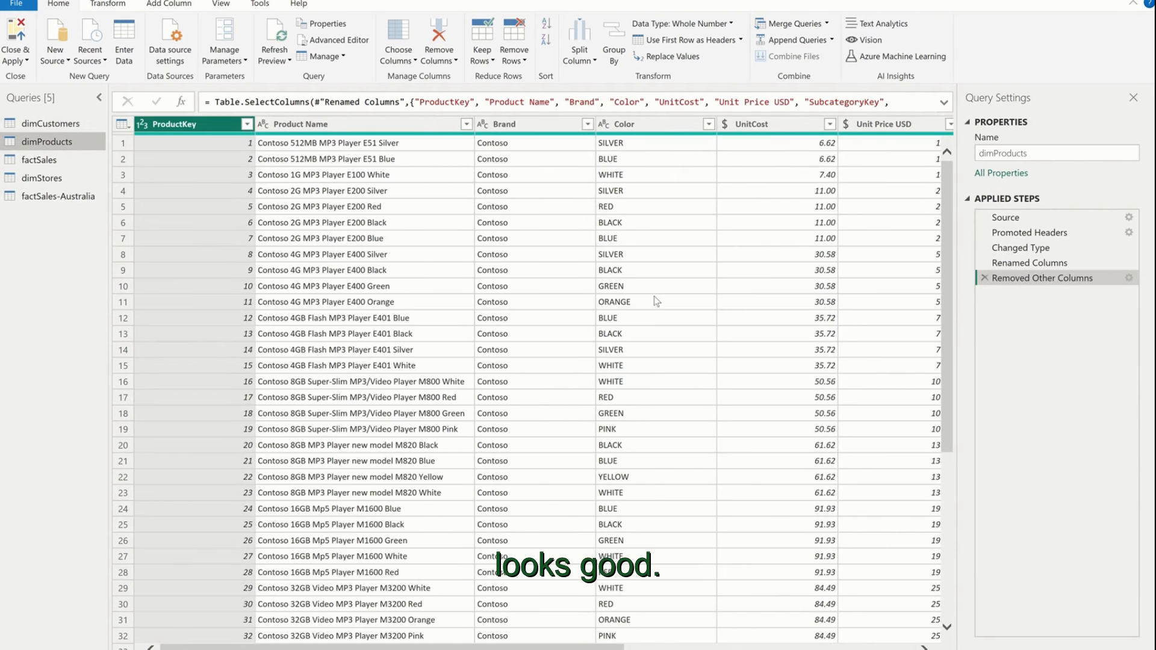
click(651, 123)
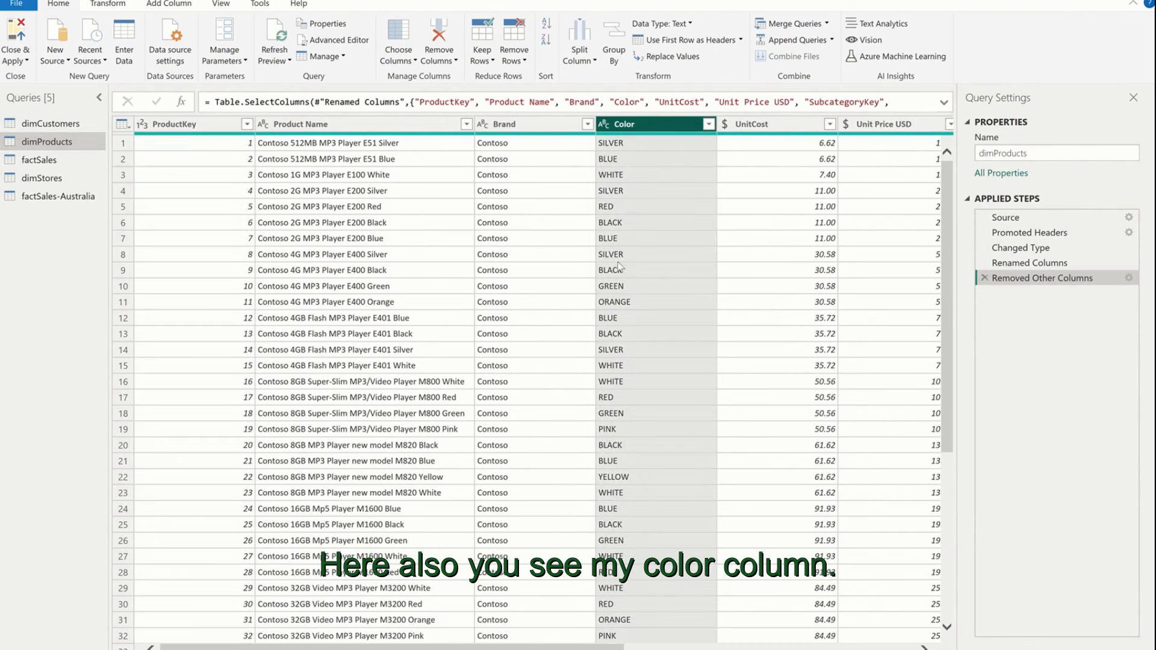
scroll(637, 384, down, 10)
scroll(637, 384, up, 10)
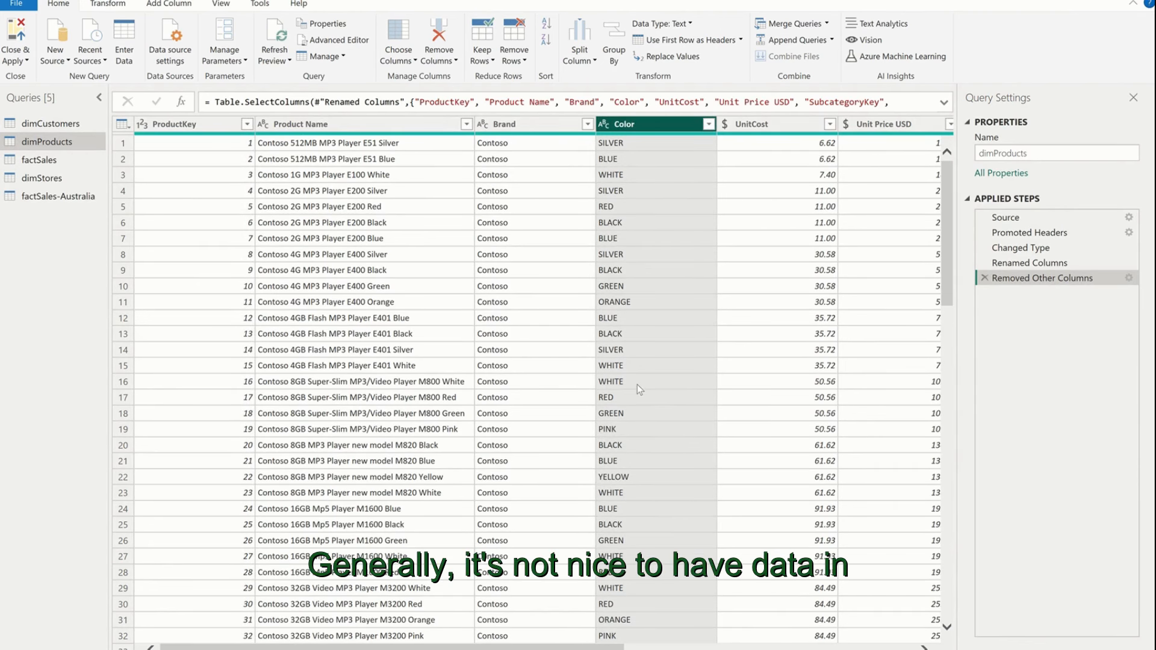
right_click(698, 125)
click(811, 252)
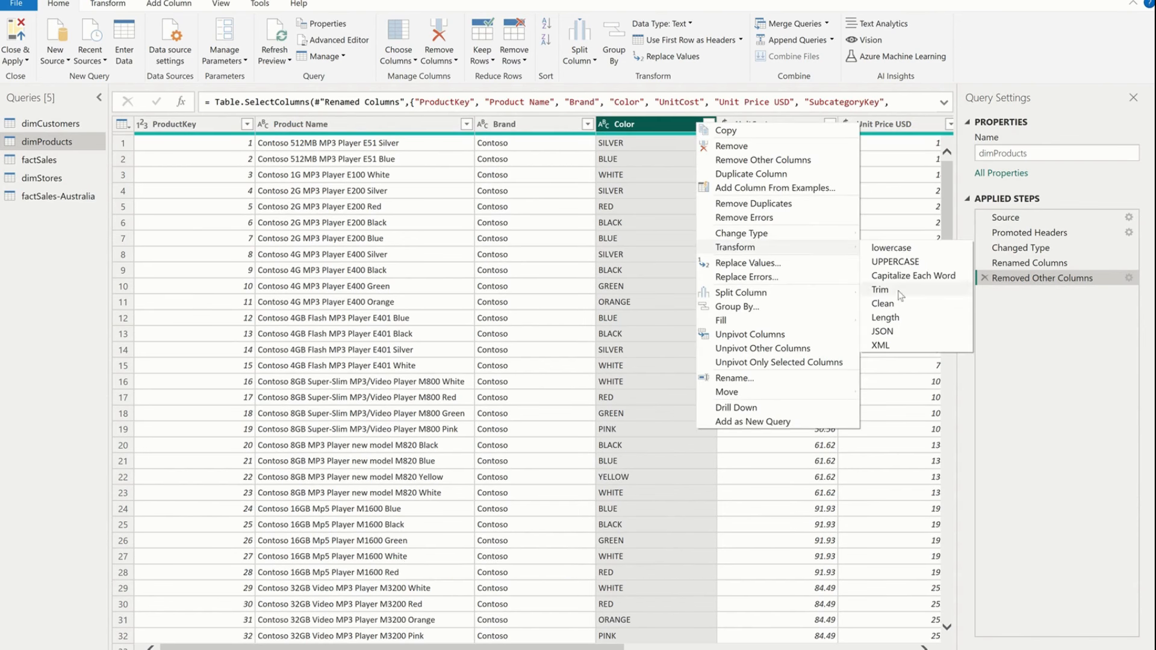
click(914, 277)
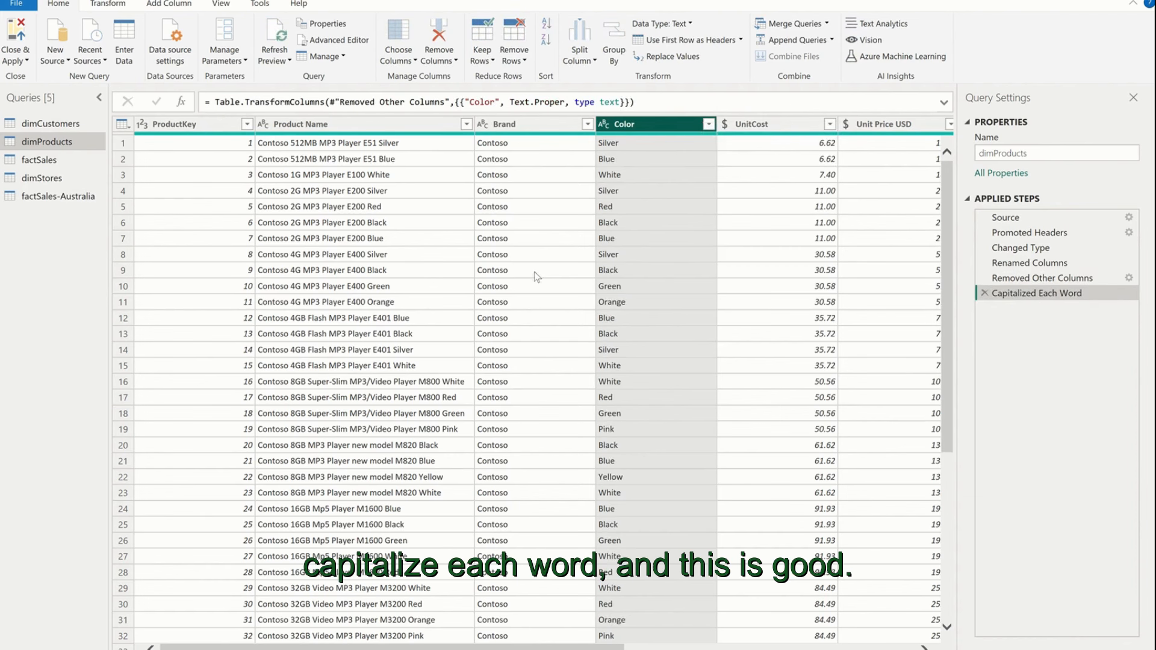
- Remove the Brand column from the dimProducts query
click(639, 271)
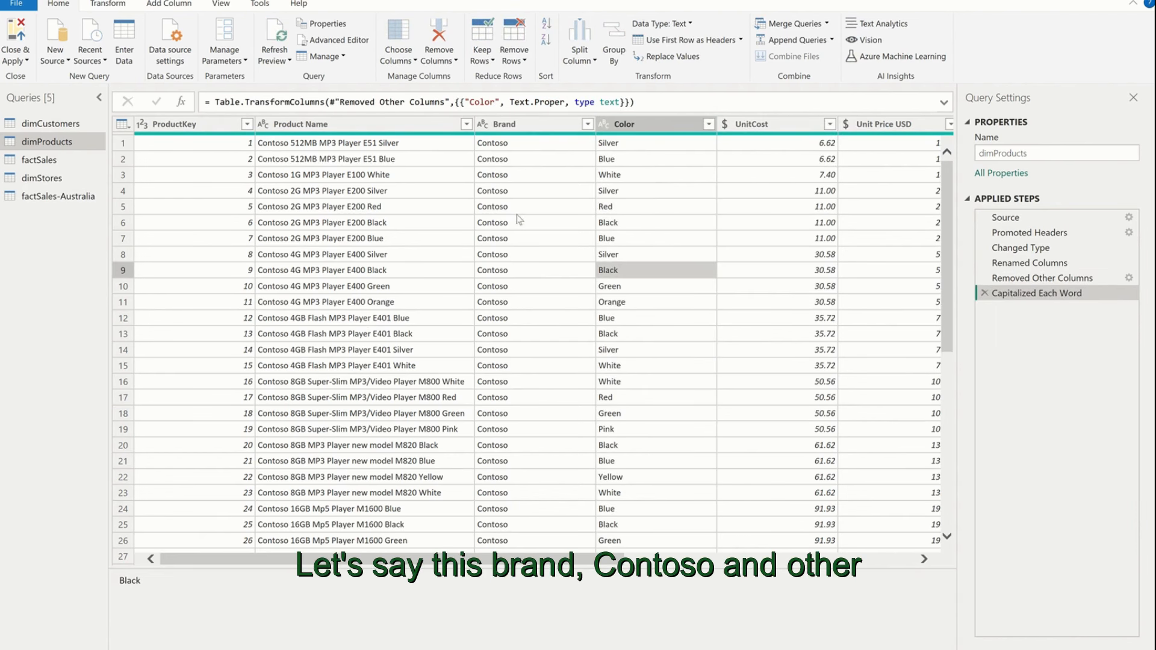
click(521, 125)
scroll(530, 335, down, 7)
scroll(530, 334, down, 16)
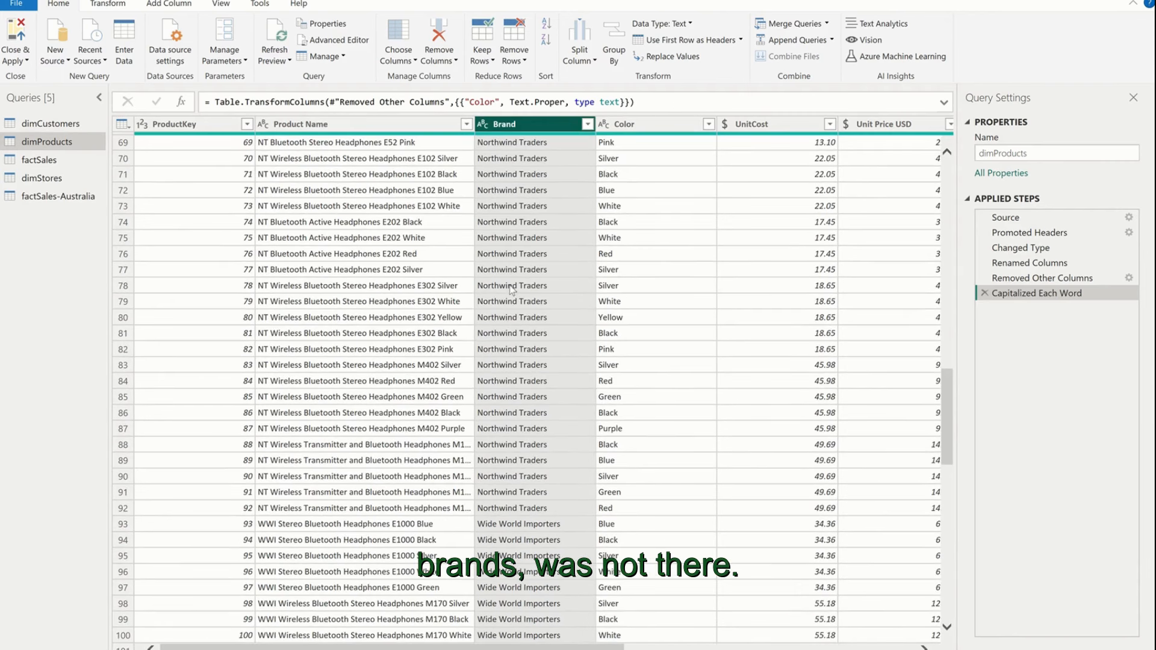
right_click(533, 124)
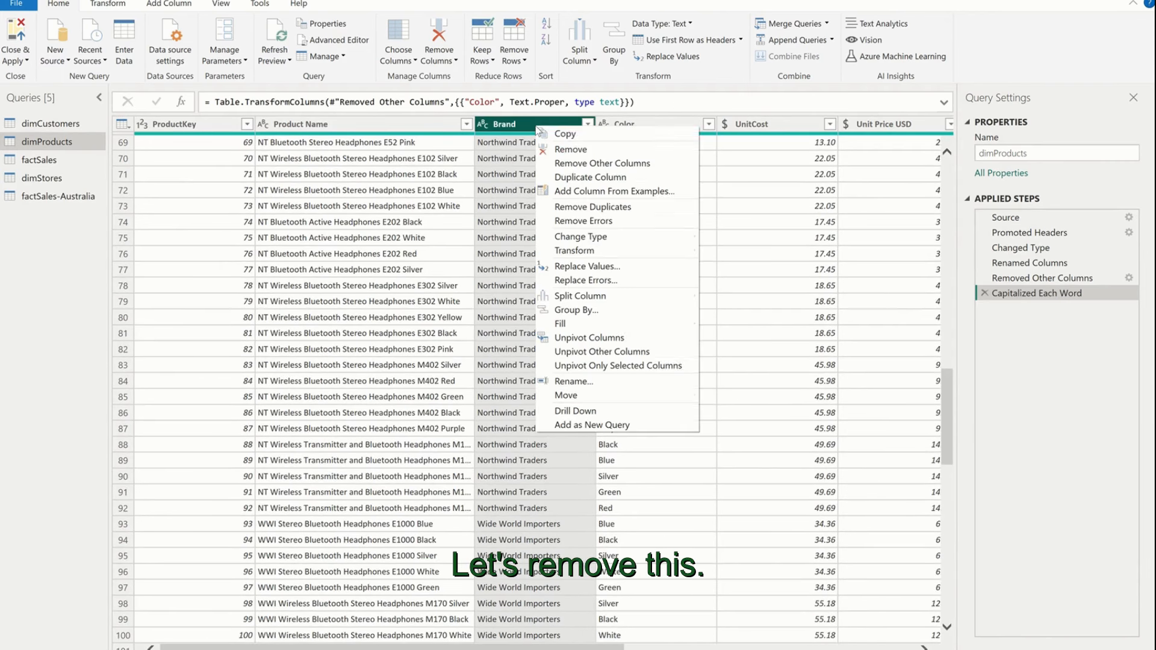
click(589, 148)
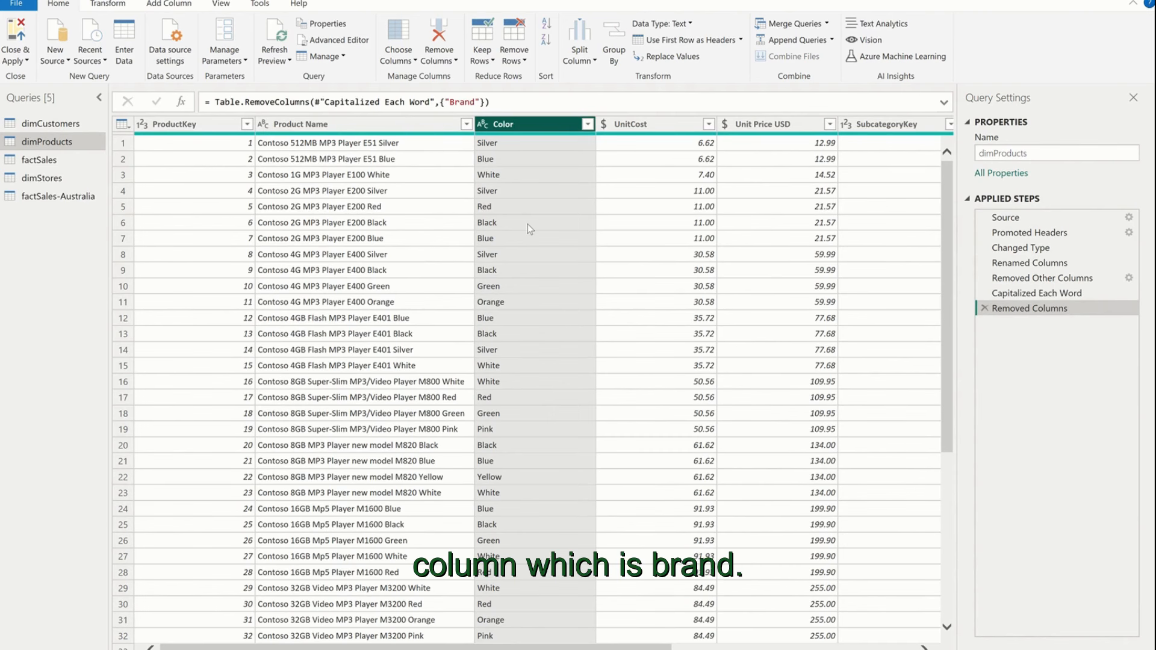
- Examine the Product Name column in dimProducts to check which brand each product name starts with
click(374, 124)
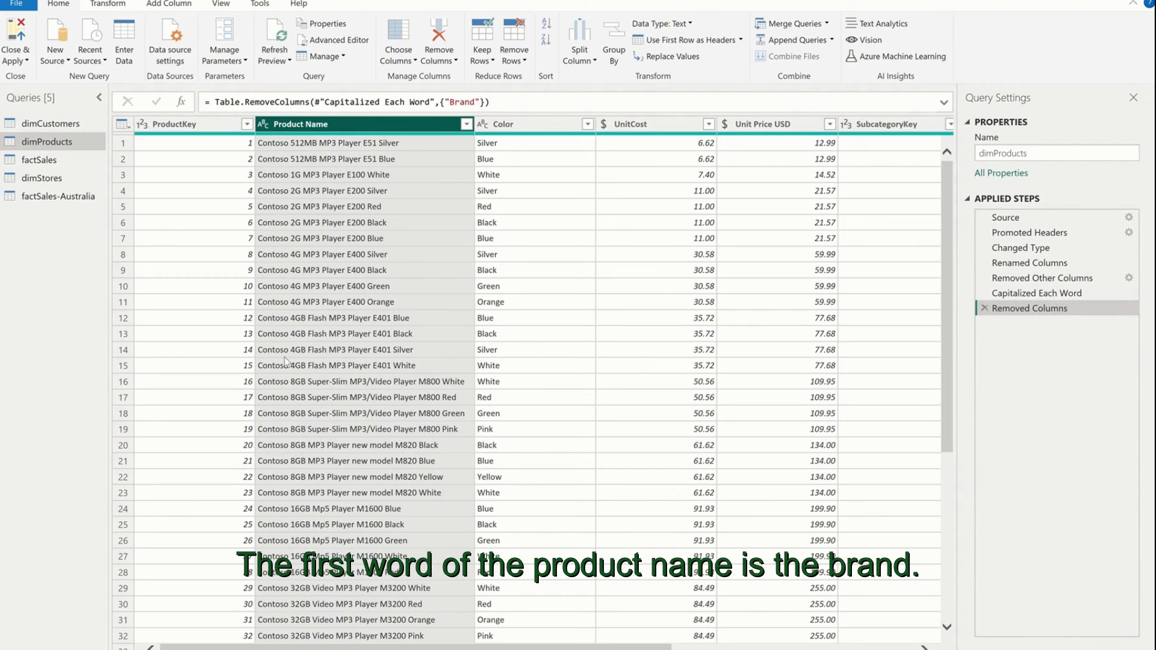
scroll(282, 470, down, 7)
scroll(274, 518, down, 10)
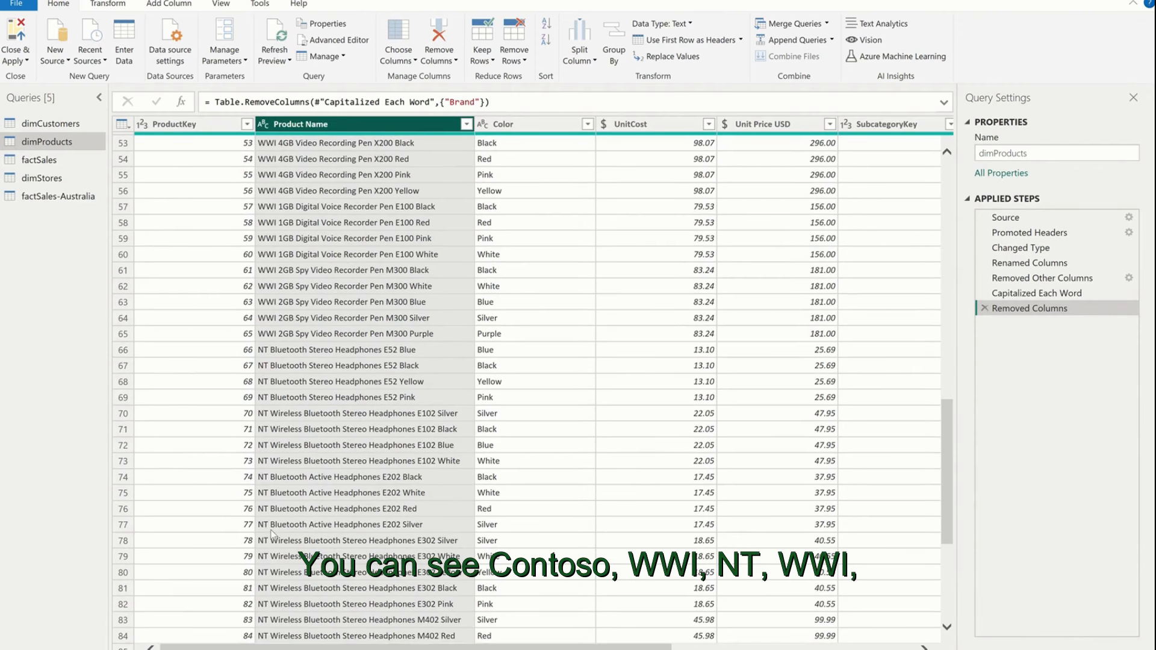
scroll(310, 512, down, 20)
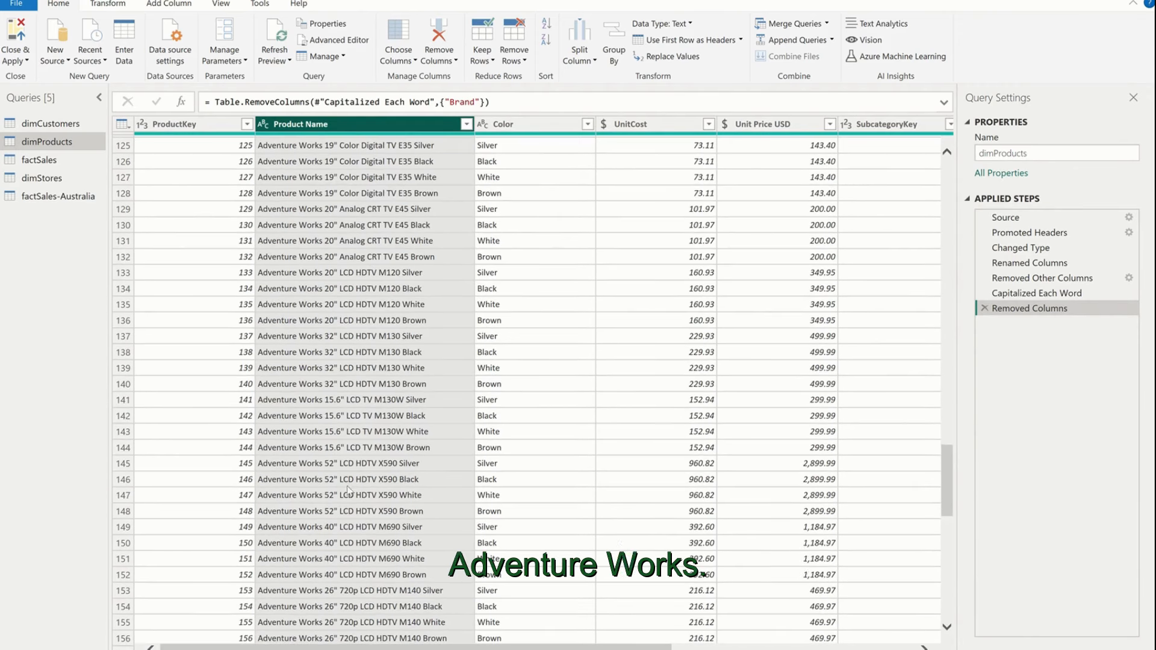
scroll(320, 494, down, 15)
scroll(309, 347, up, 20)
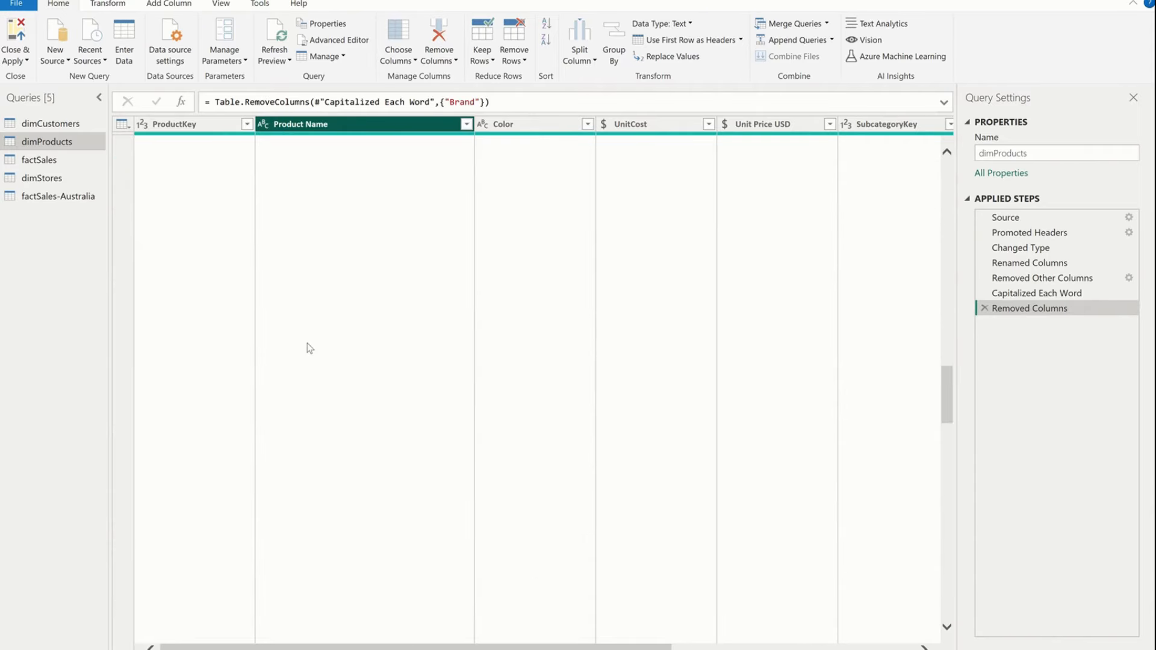
scroll(309, 348, down, 20)
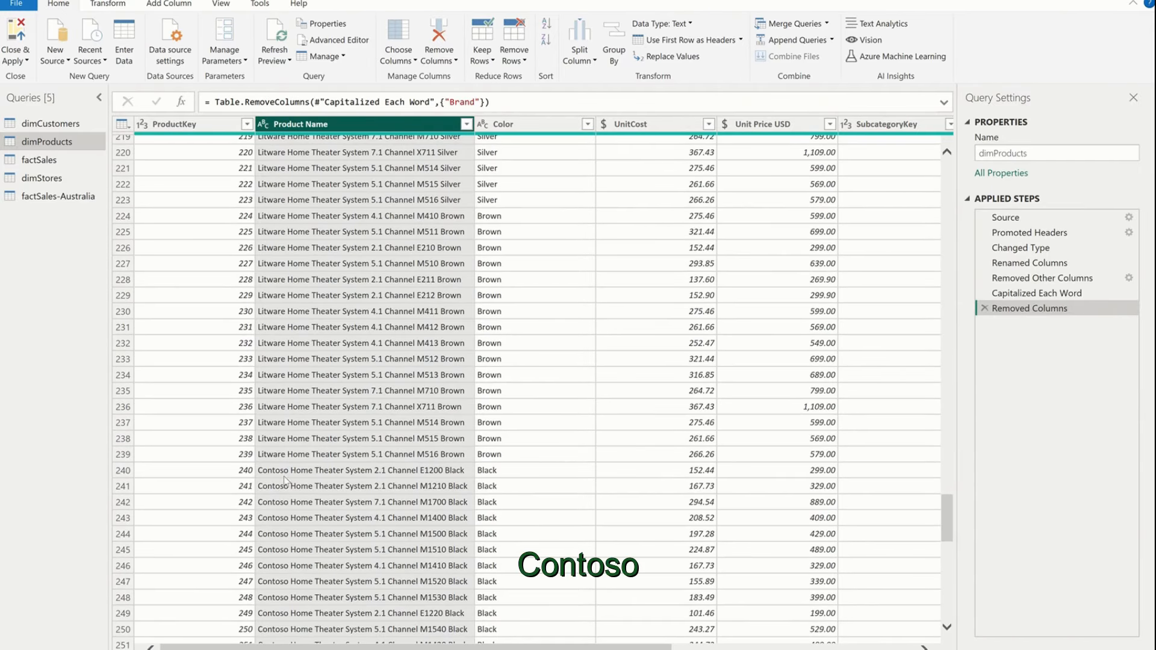
scroll(287, 480, down, 18)
scroll(304, 541, down, 12)
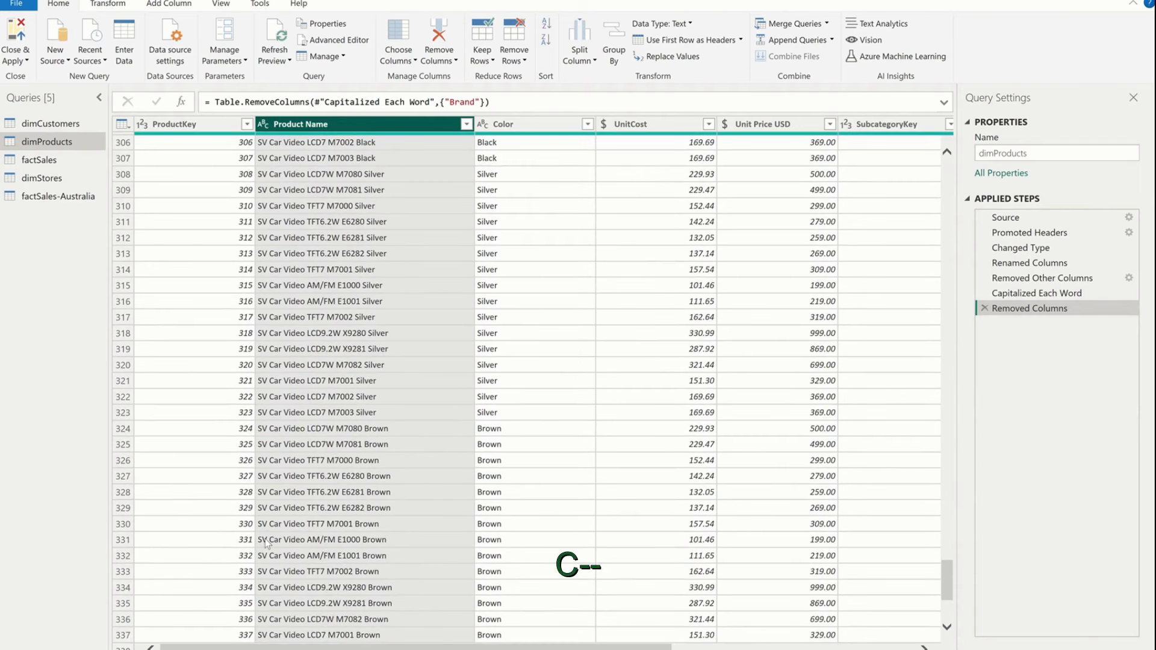
scroll(270, 530, down, 19)
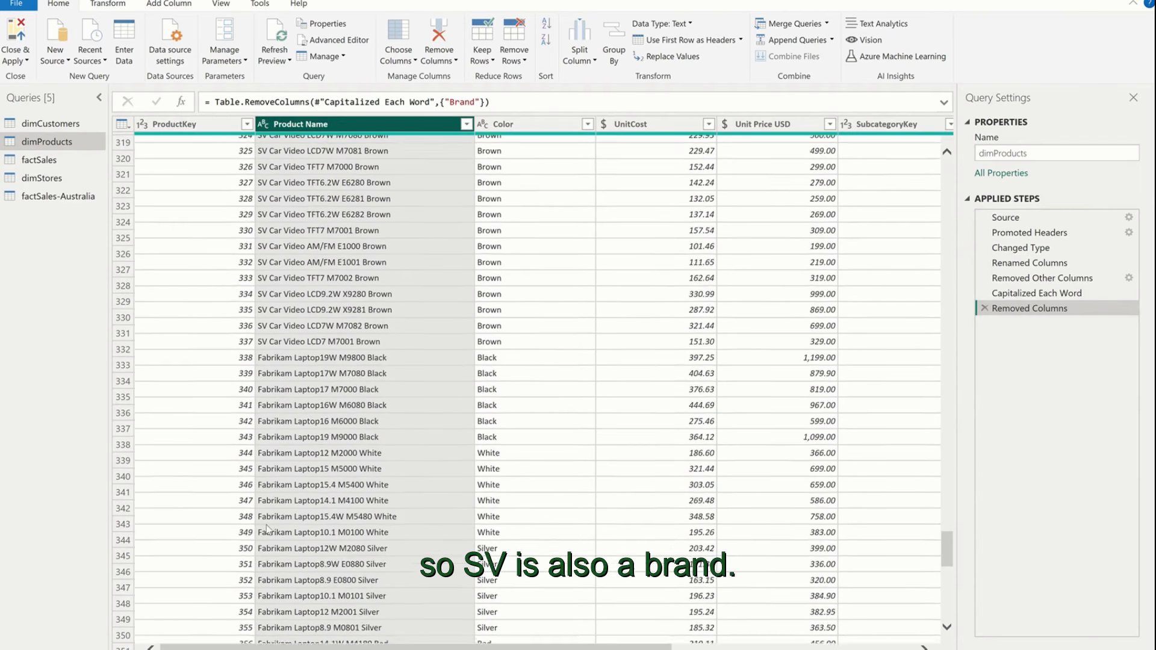
scroll(298, 502, down, 9)
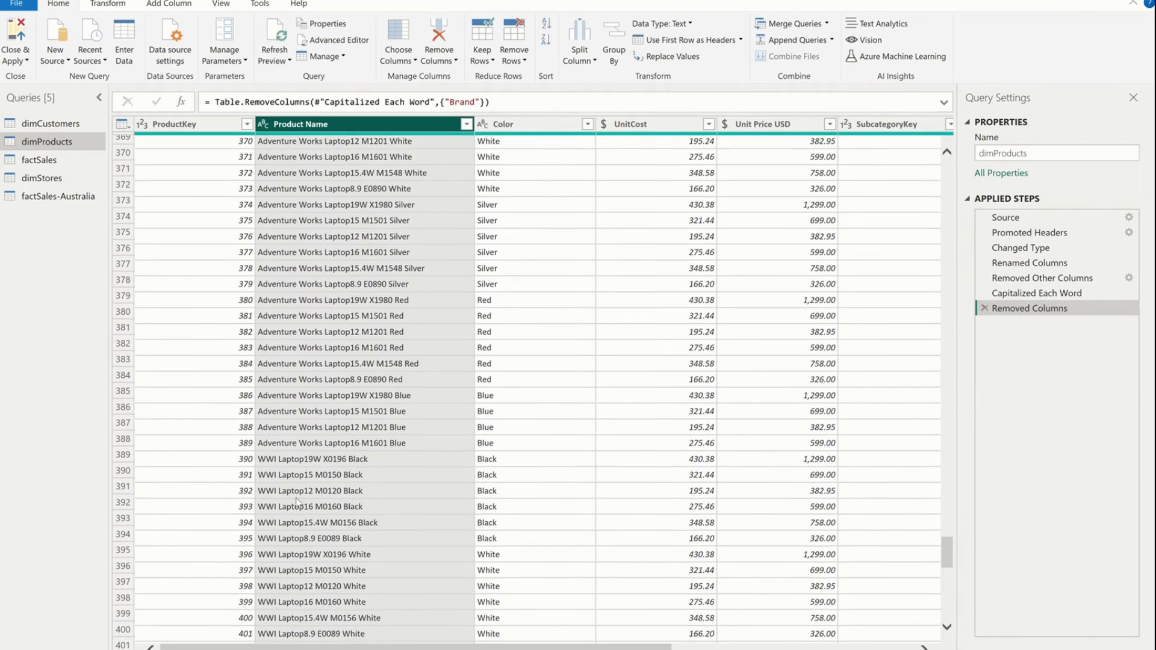
scroll(307, 399, up, 8)
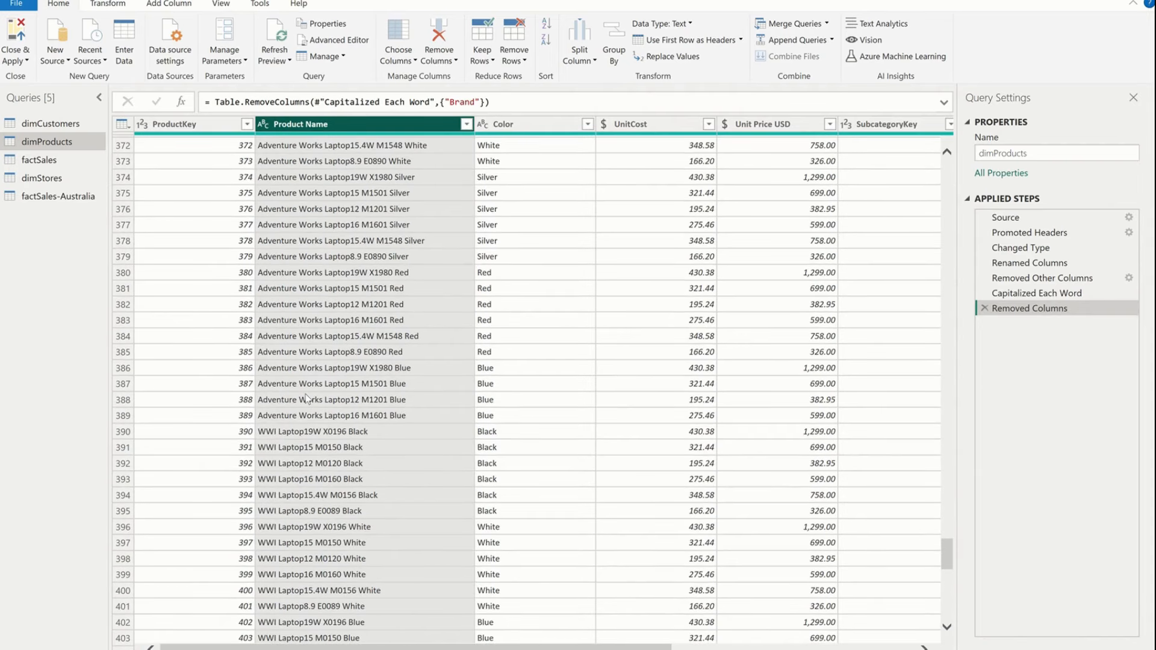
scroll(306, 398, up, 20)
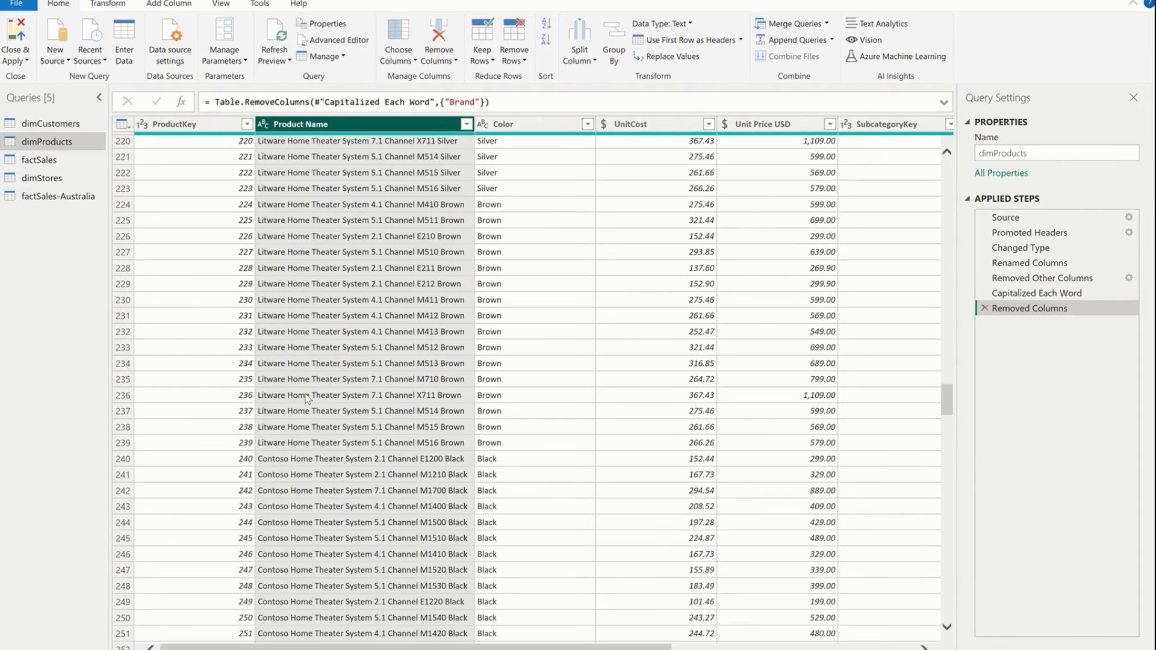
scroll(307, 398, up, 10)
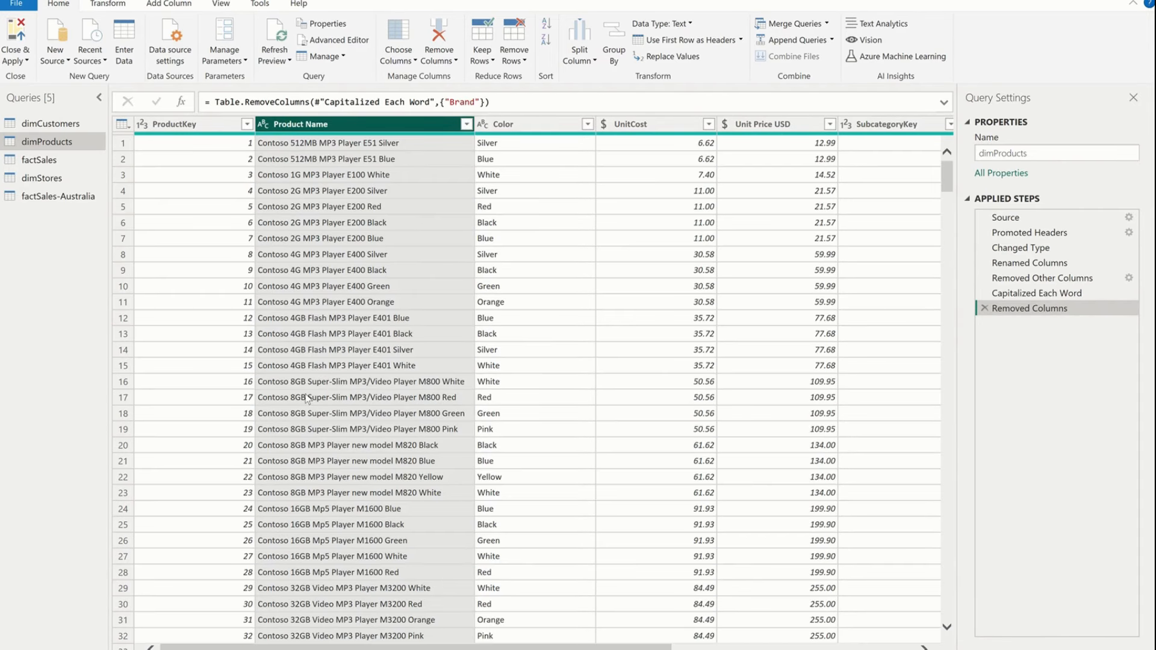
- Split the Product Name column in dimProducts by the space delimiter at each occurrence
right_click(356, 131)
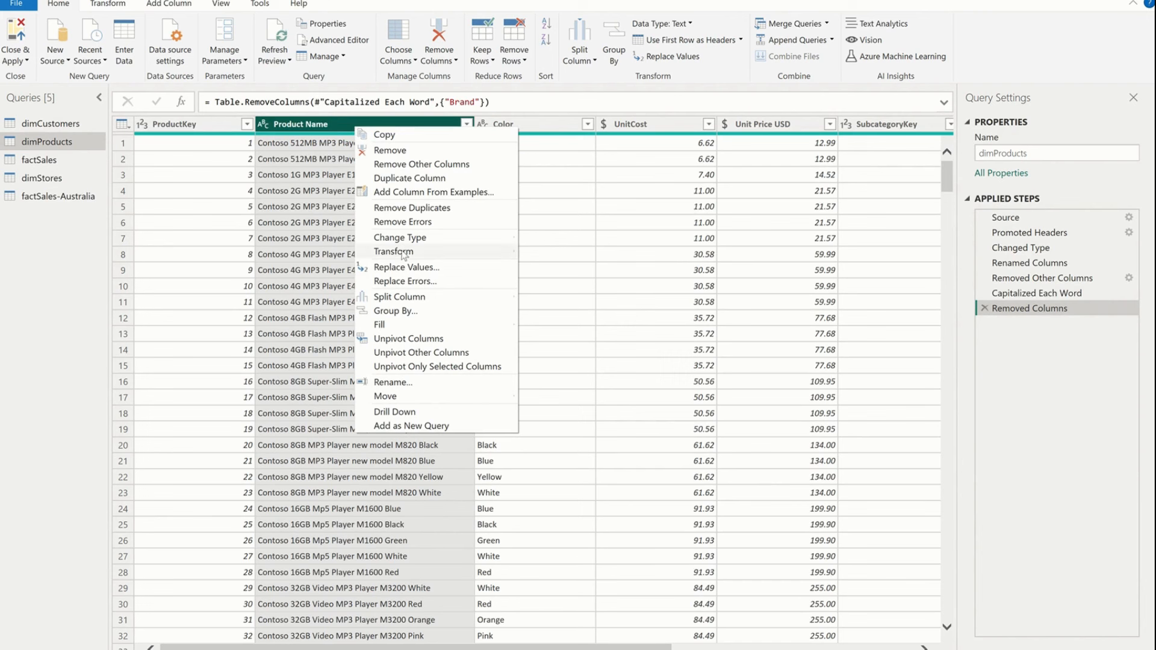
mouse_move(421, 297)
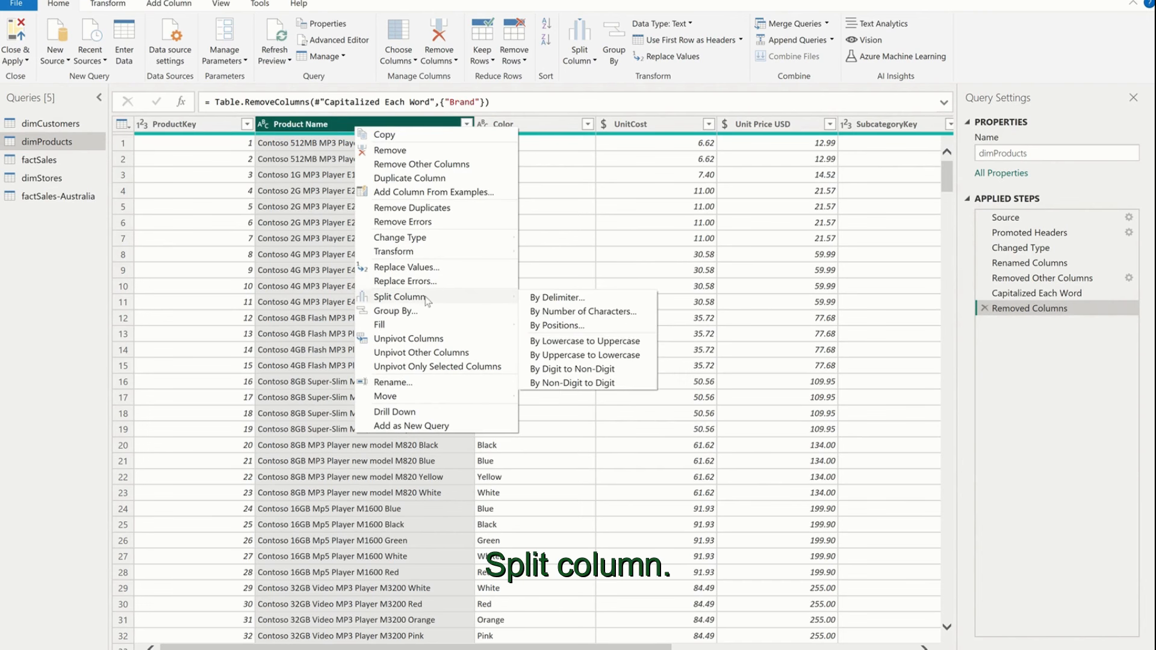
click(569, 298)
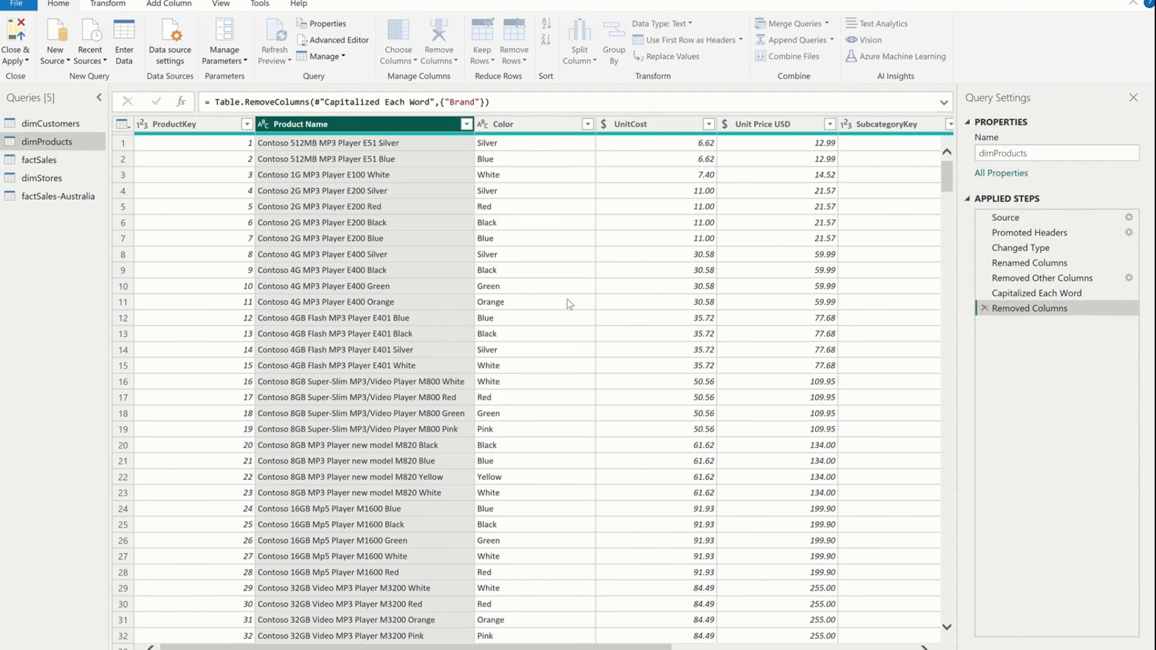
click(377, 274)
click(386, 309)
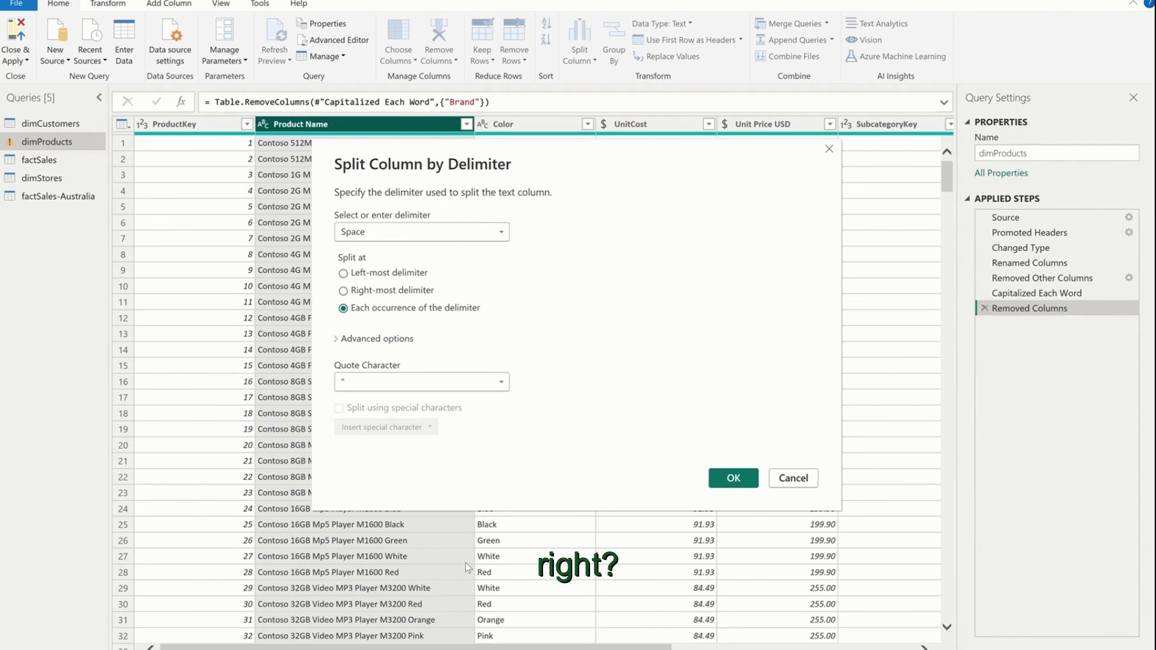
click(740, 477)
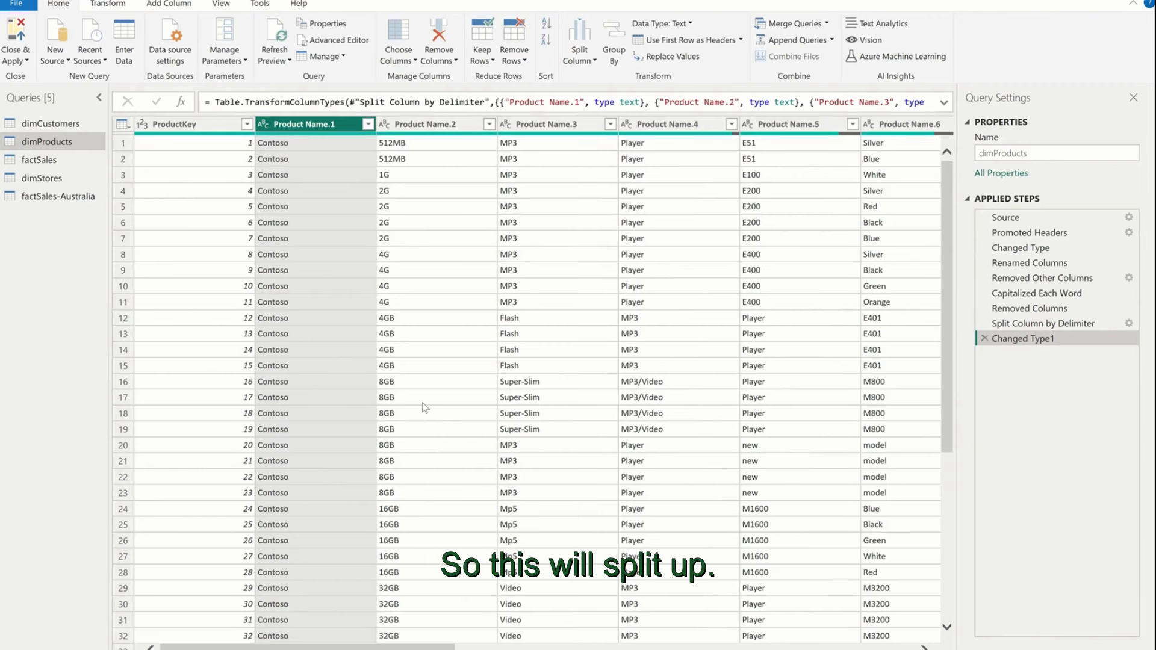
- Examine the split product name columns in dimProducts to check whether each brand name fits in the first one
scroll(425, 408, down, 20)
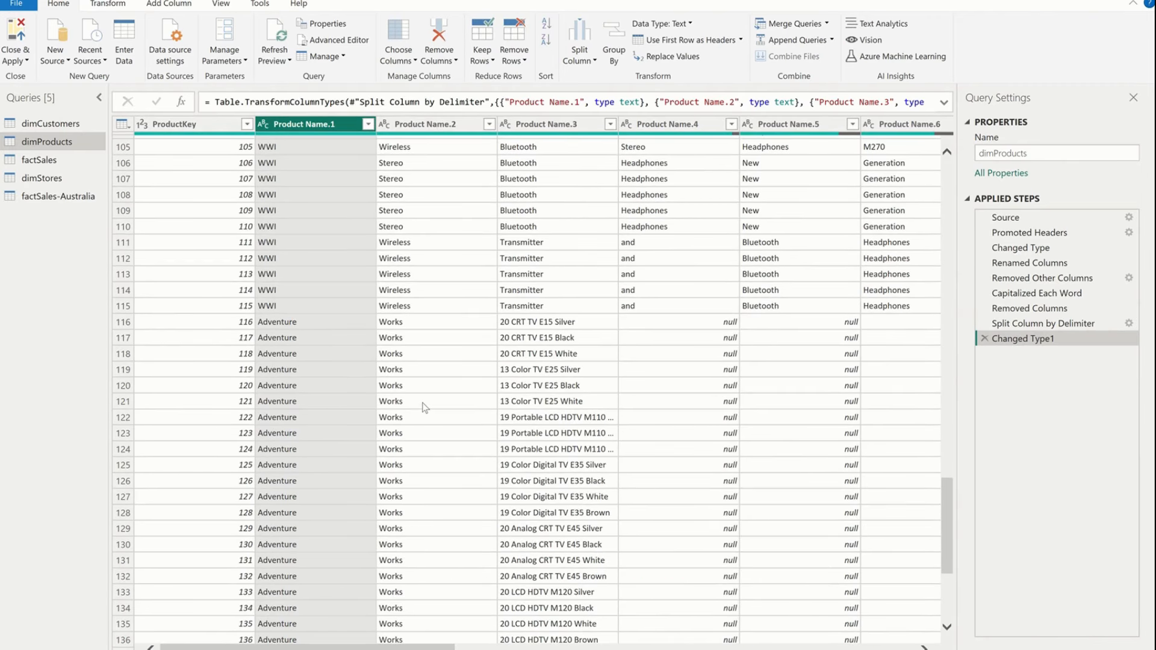
scroll(425, 407, down, 14)
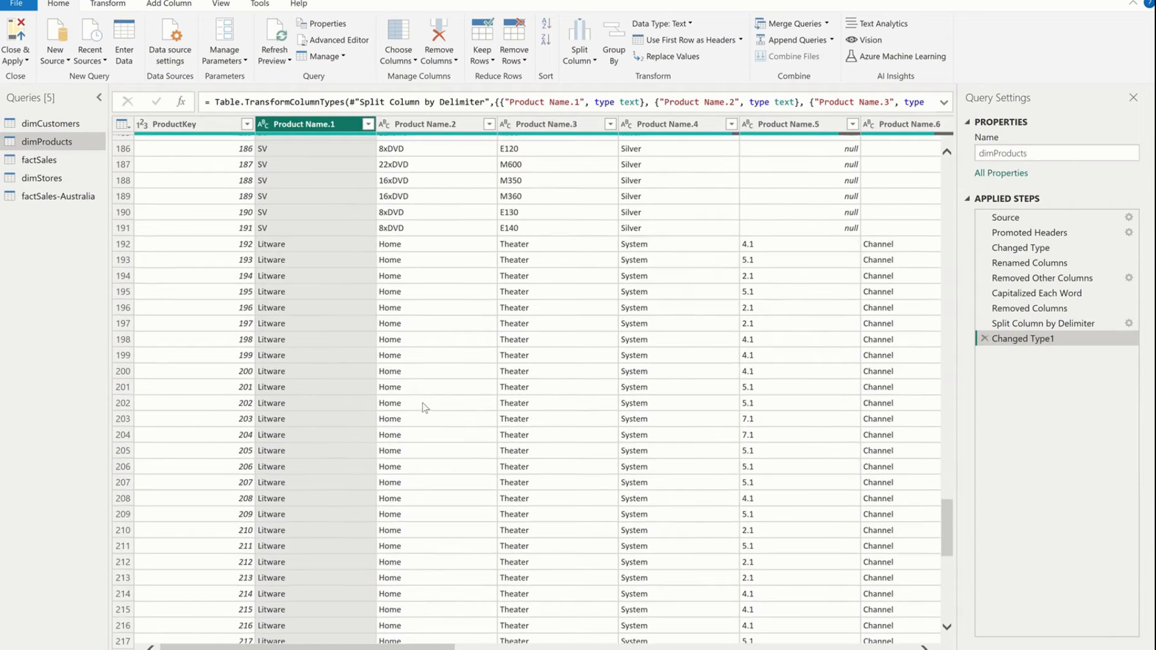
scroll(425, 408, up, 5)
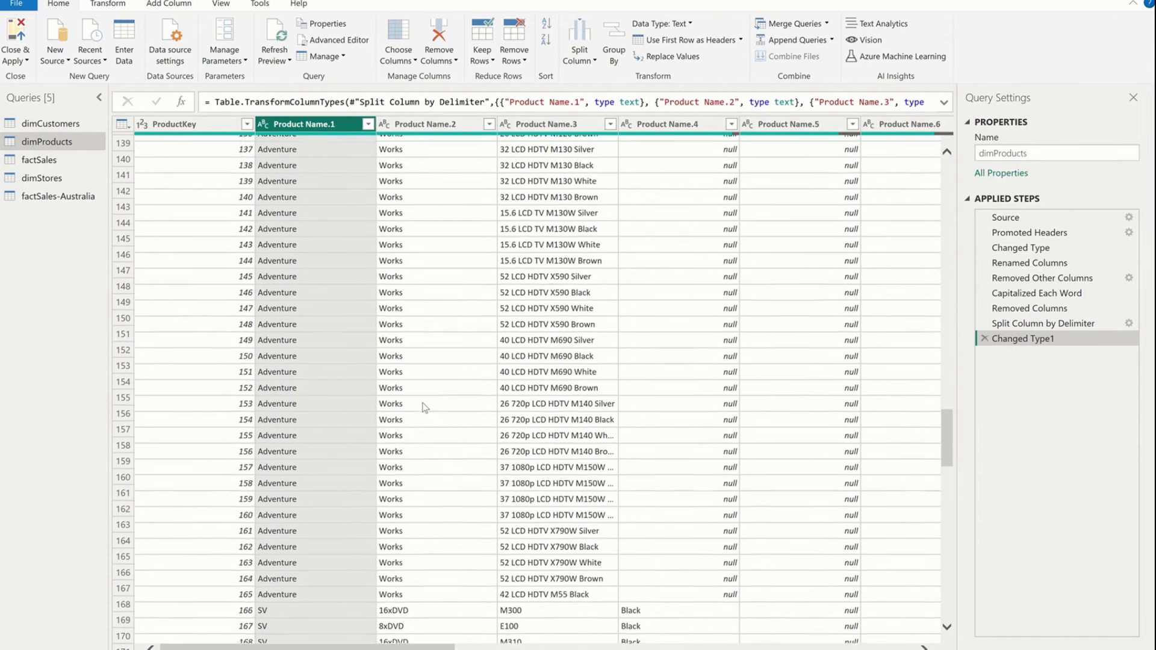
click(333, 308)
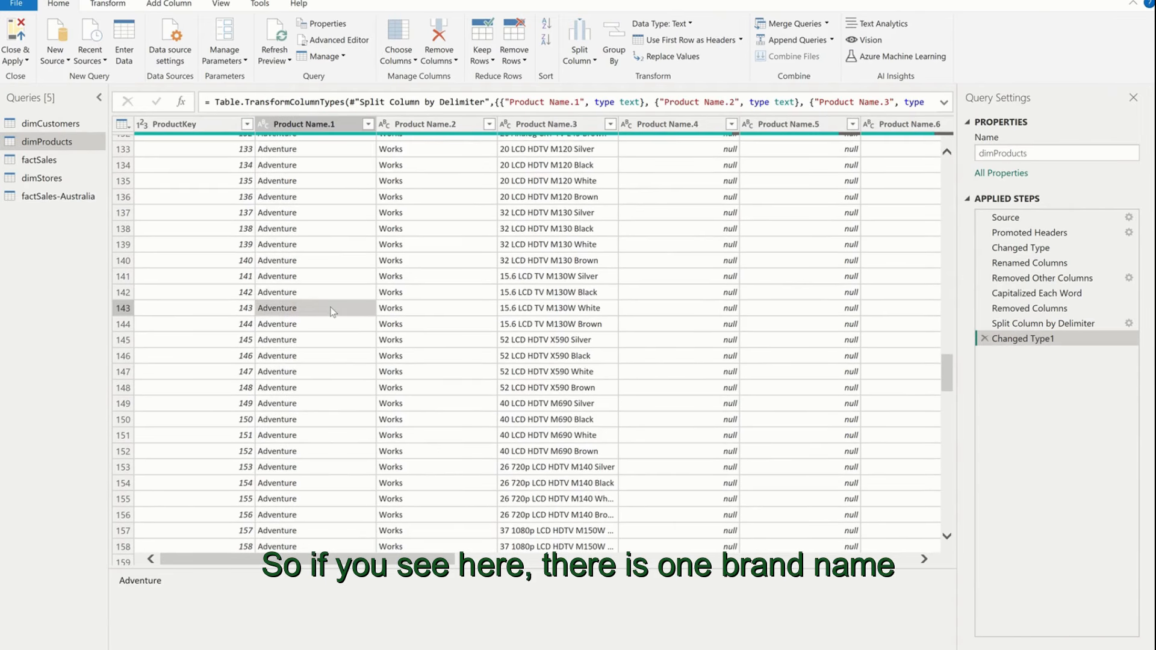
click(421, 308)
scroll(424, 313, up, 8)
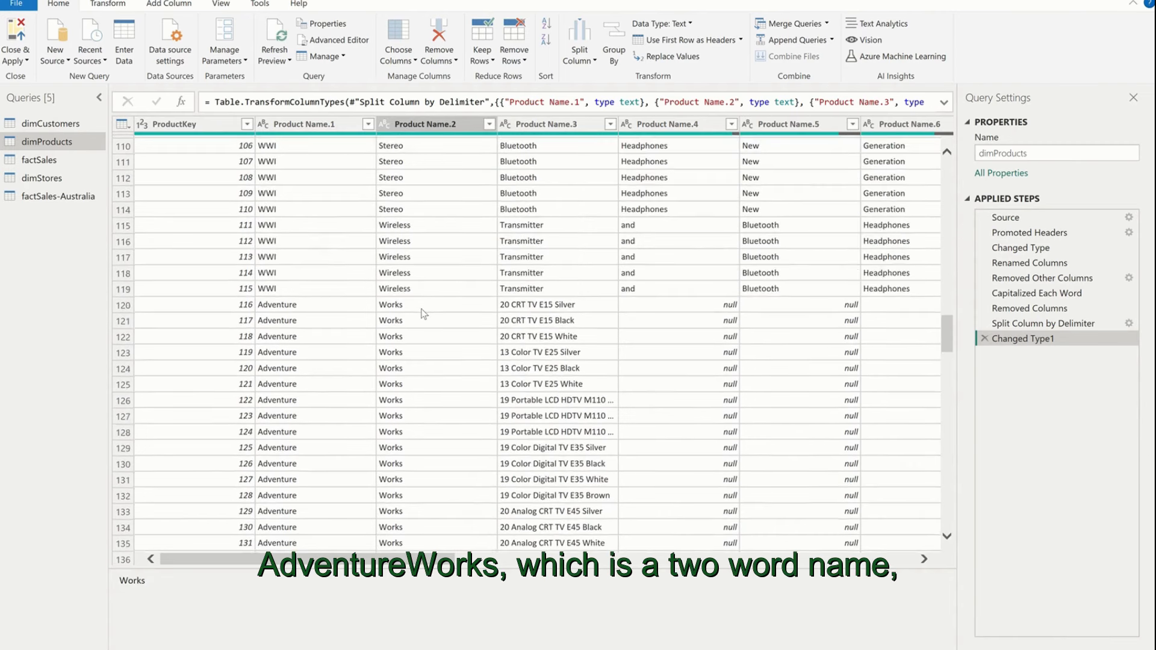
scroll(424, 313, up, 1)
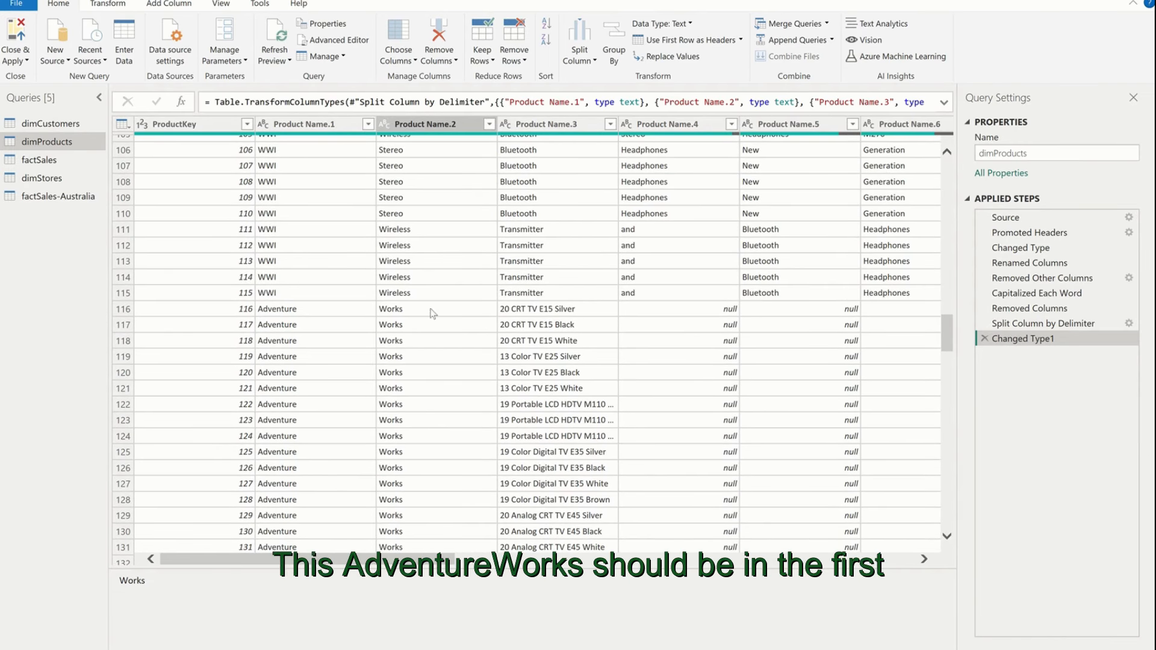
click(334, 312)
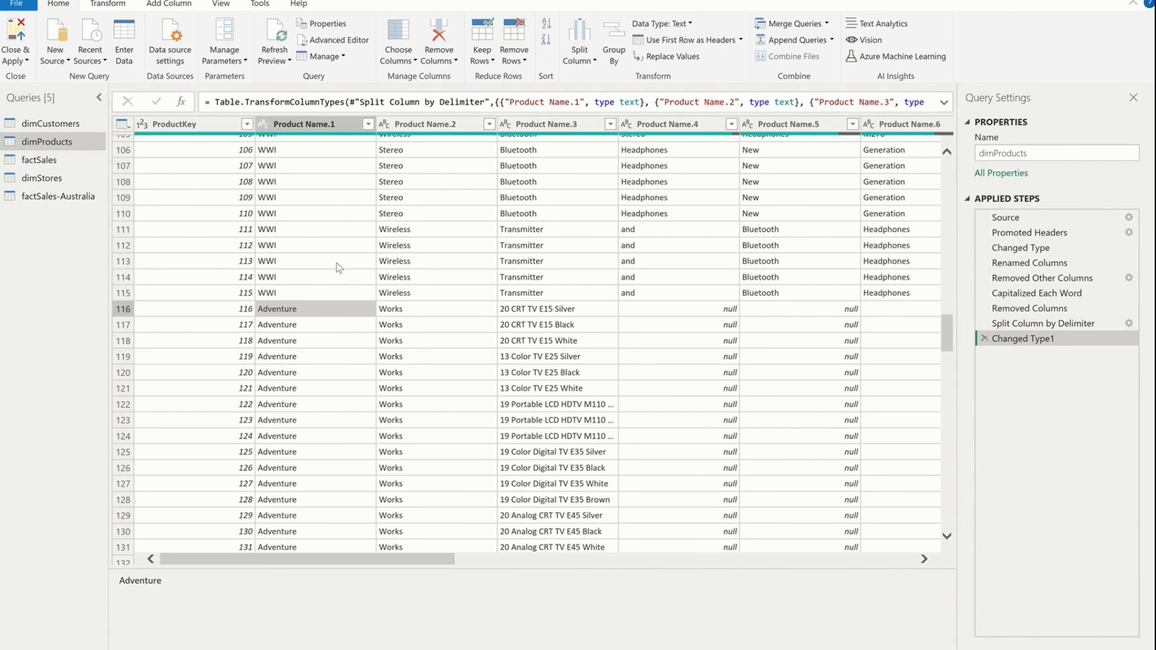
- Rename the Product Name.1 column as Brand
double_click(330, 126)
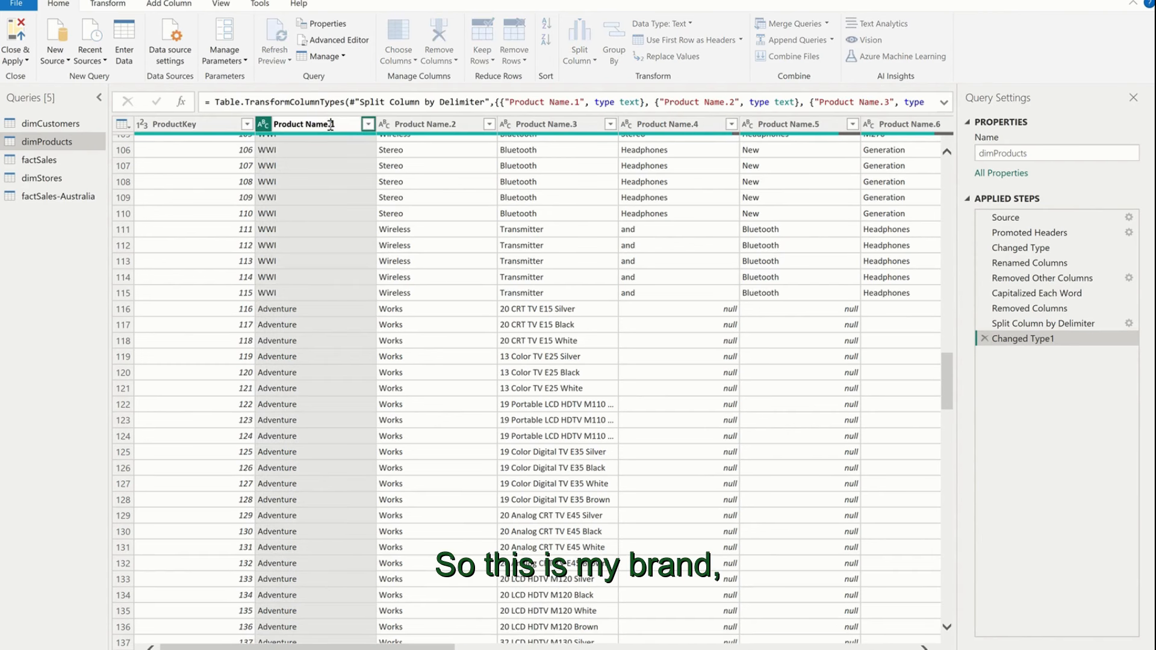
text(Brand)
key(Return)
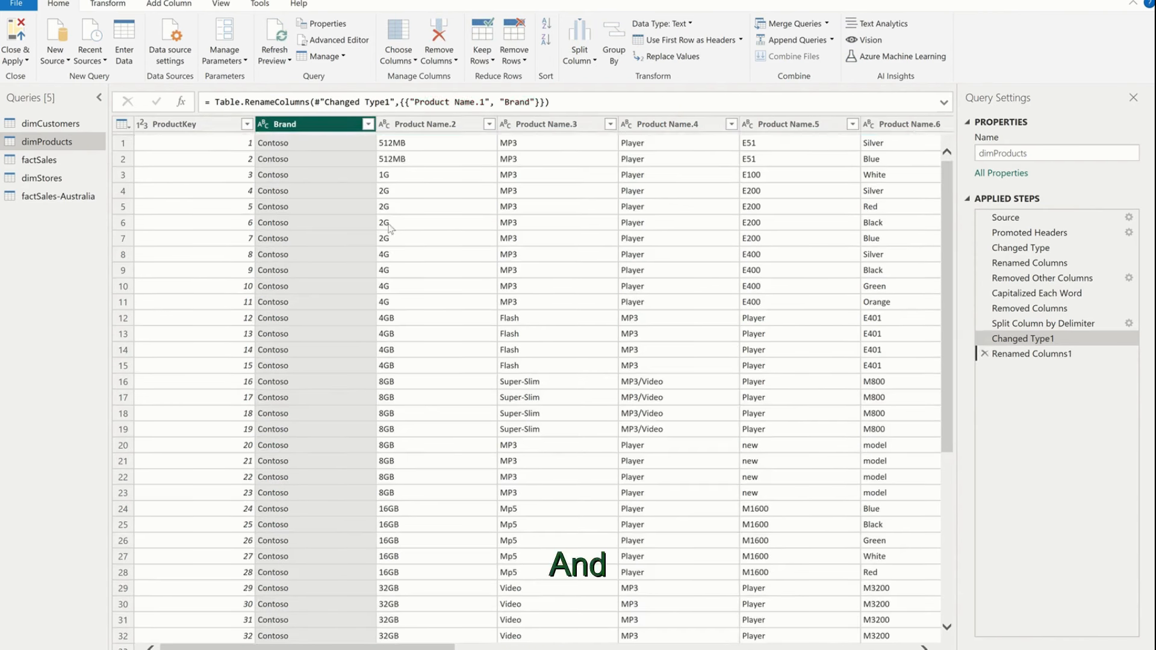
- Check the second word of the Adventure Works rows and delete the Renamed Columns1, Changed Type1 and Split Column by Delimiter steps
scroll(438, 449, down, 5)
scroll(438, 449, down, 15)
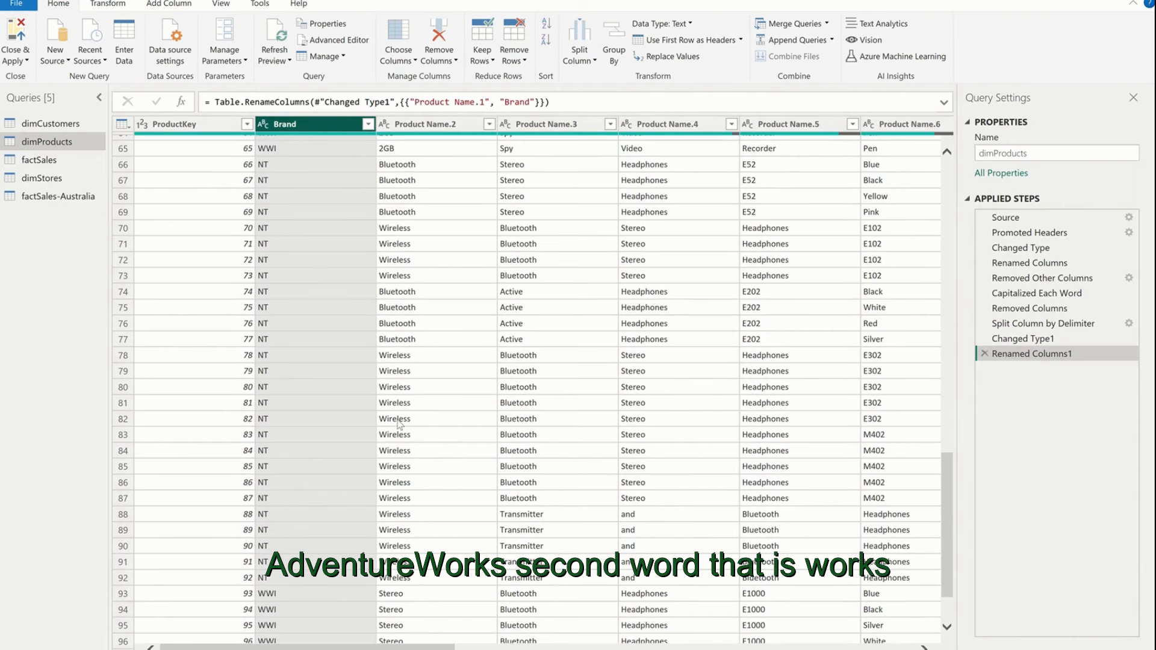
scroll(397, 424, down, 18)
click(425, 334)
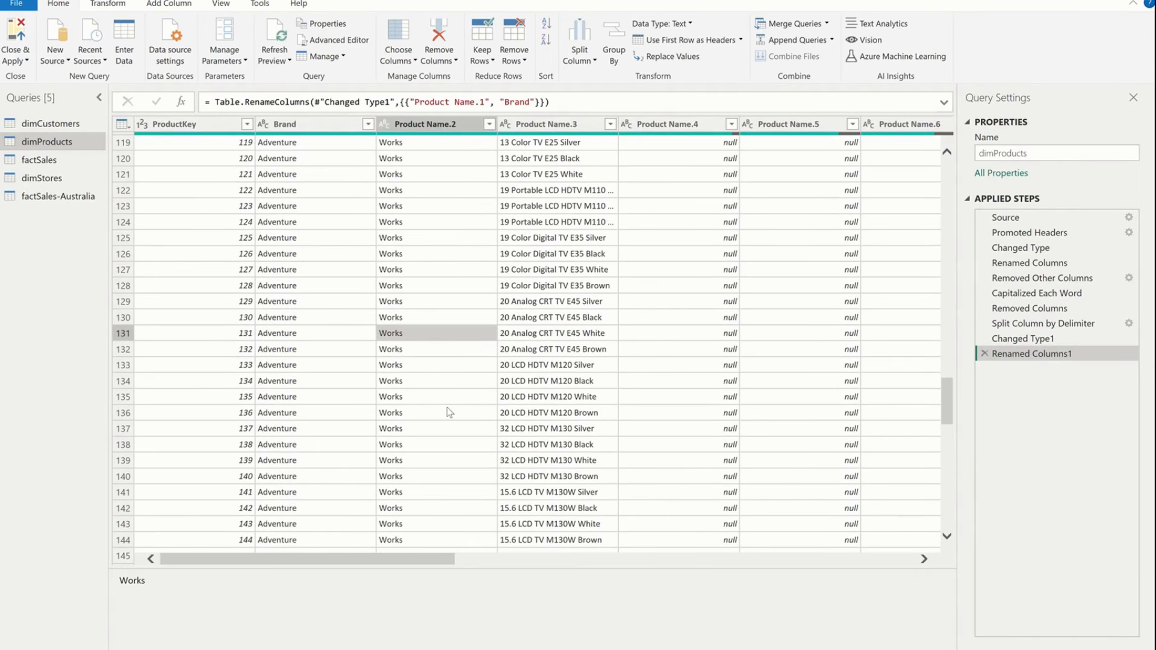
click(985, 354)
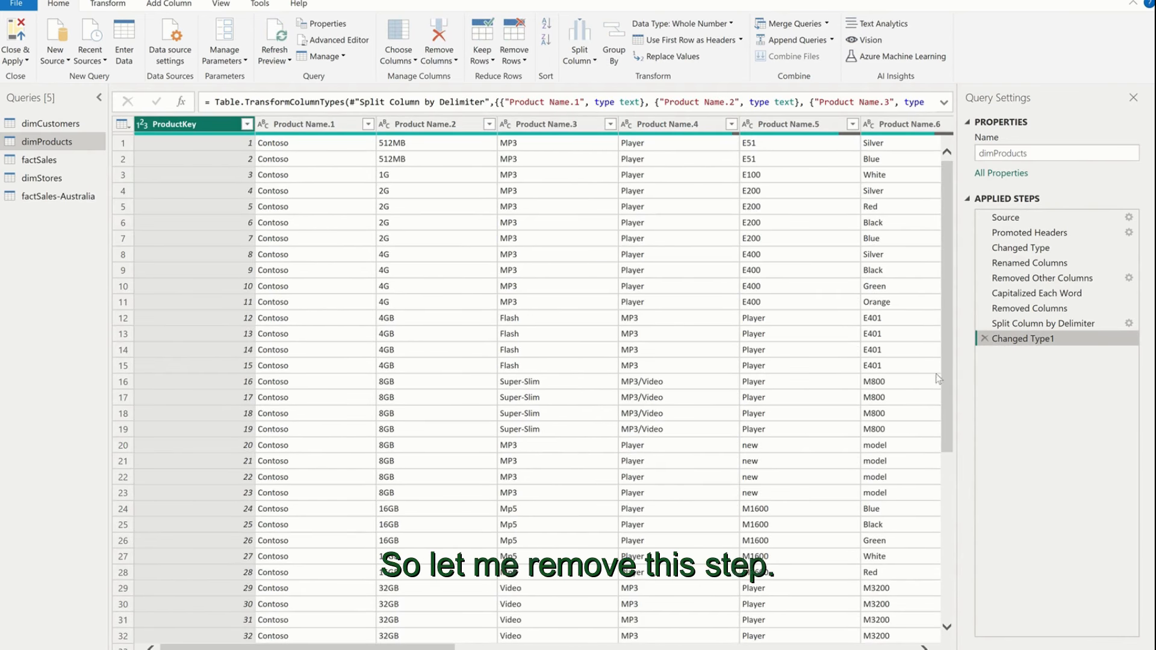
click(985, 338)
click(985, 324)
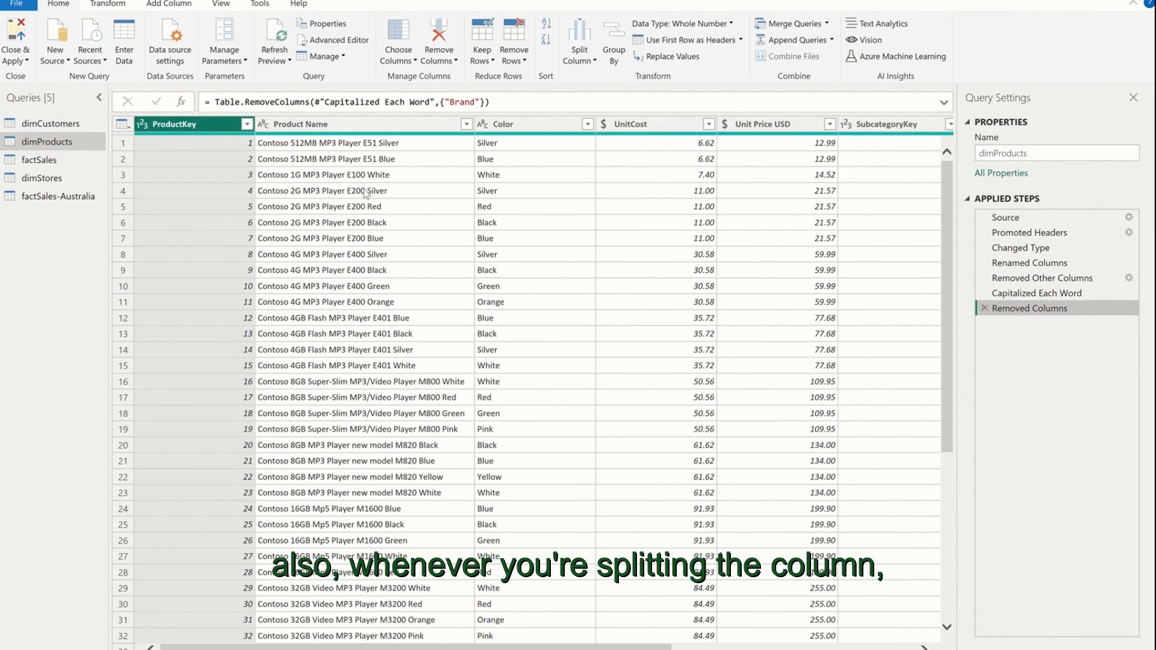
- Duplicate the Product Name column in dimProducts
click(337, 121)
right_click(337, 120)
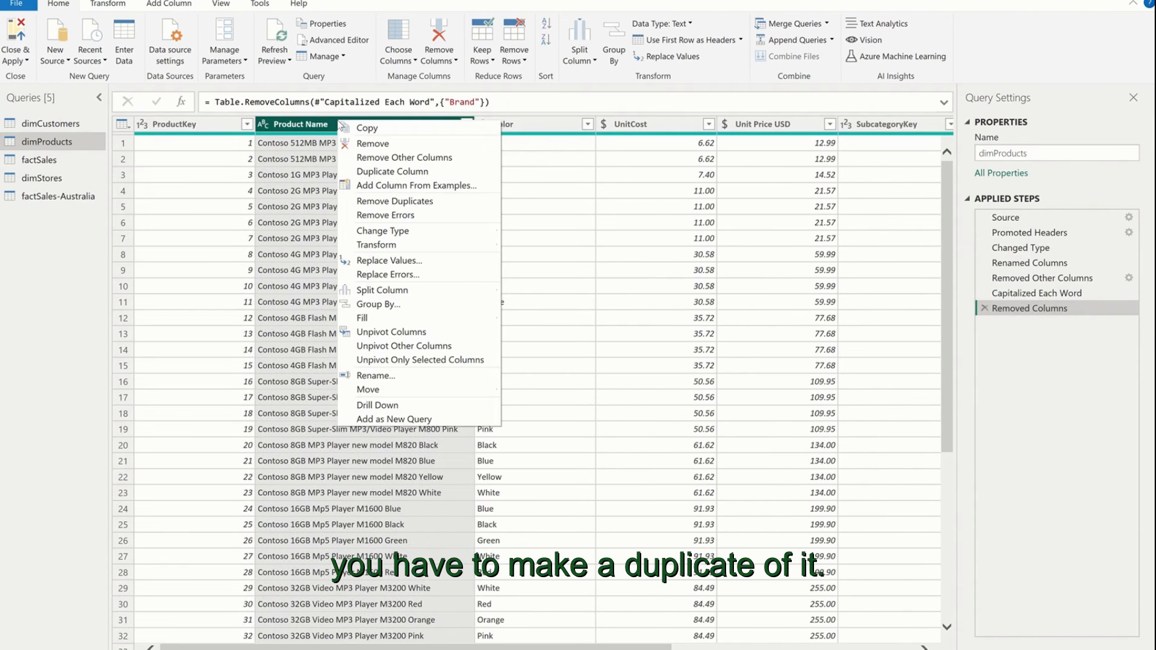
click(414, 174)
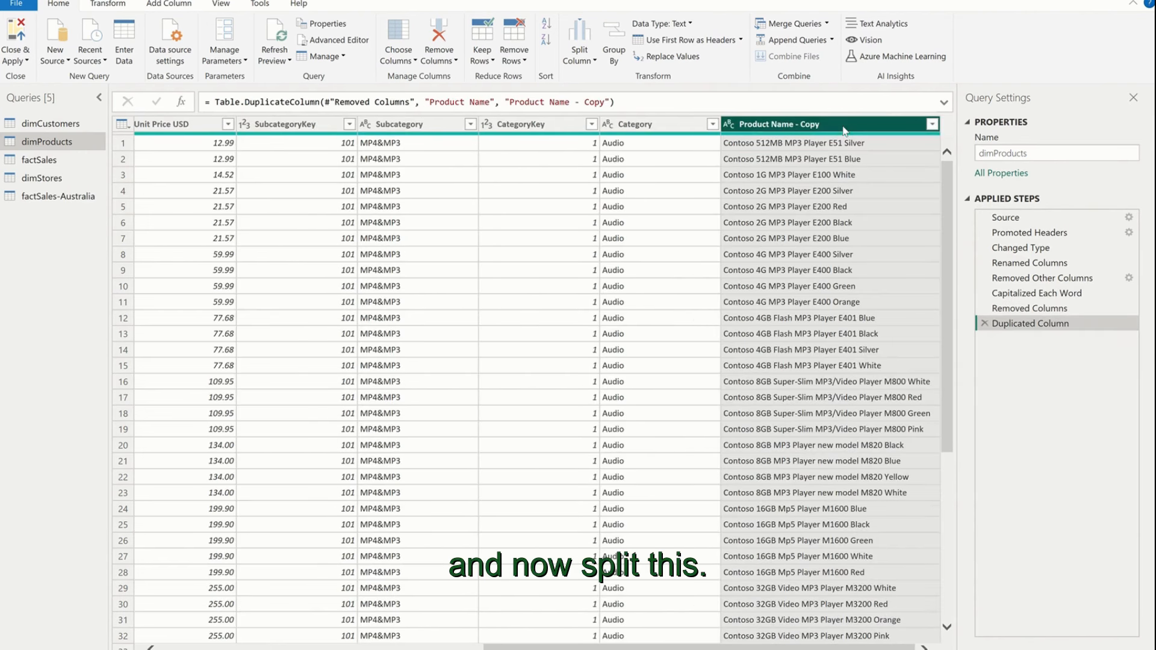
- Replace "Adventure Works" with "AdventureWorks" in the Product Name - Copy column
right_click(808, 126)
click(729, 181)
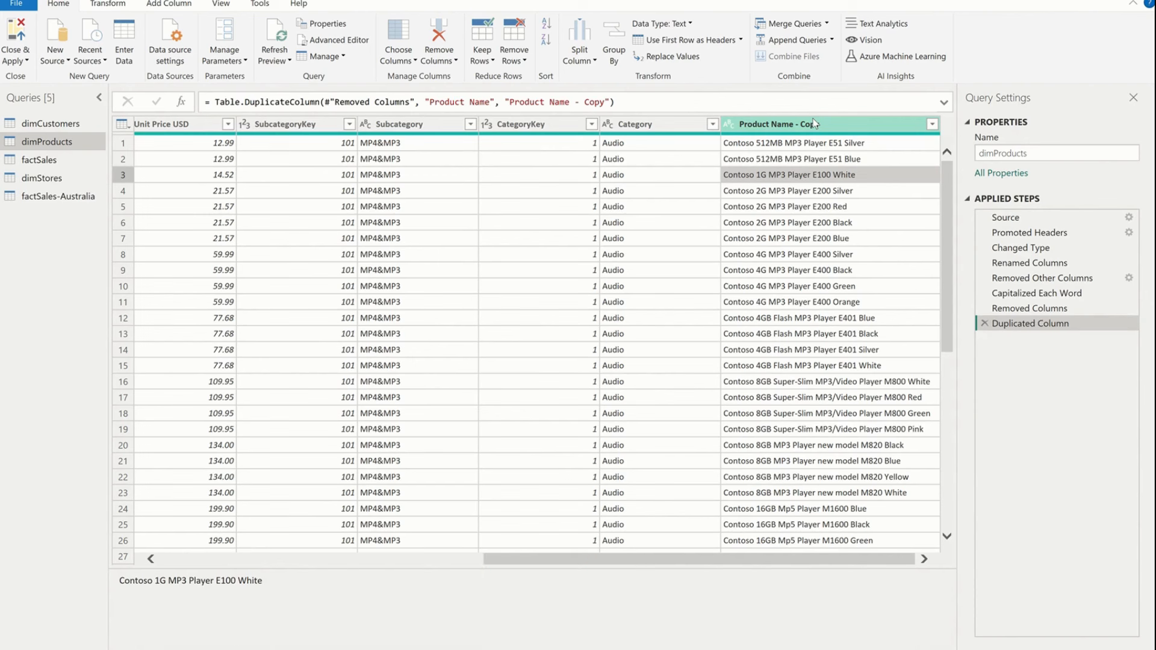
right_click(813, 124)
click(880, 260)
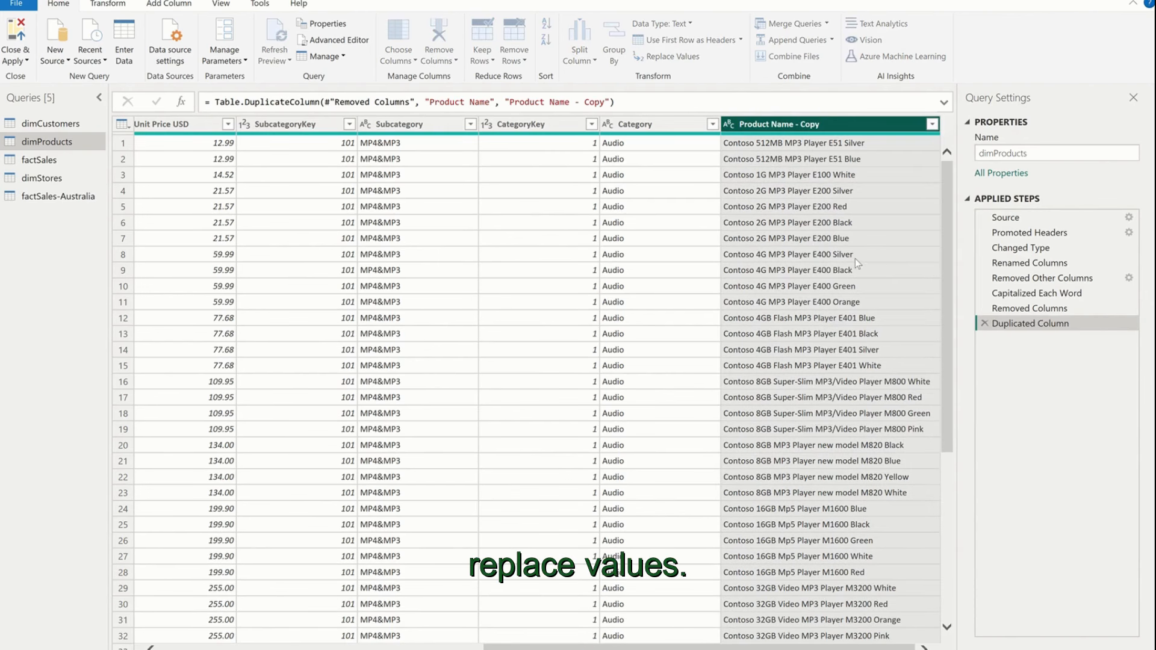
text(Adventure WO)
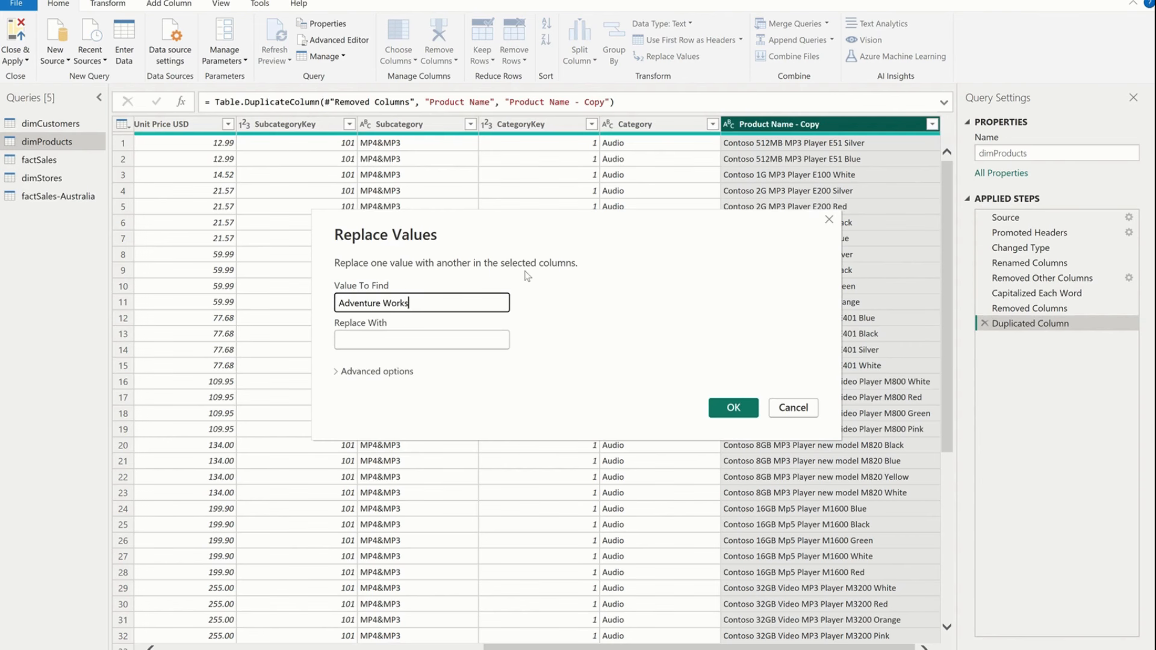
click(450, 339)
text(Advent)
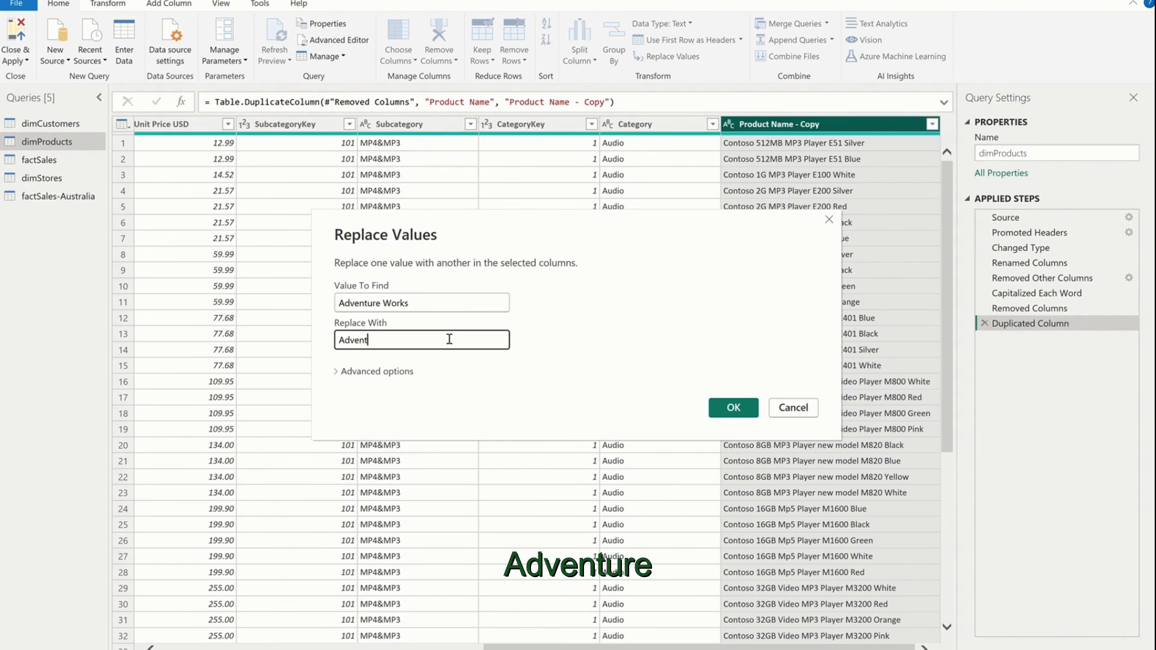
text(ureWorks)
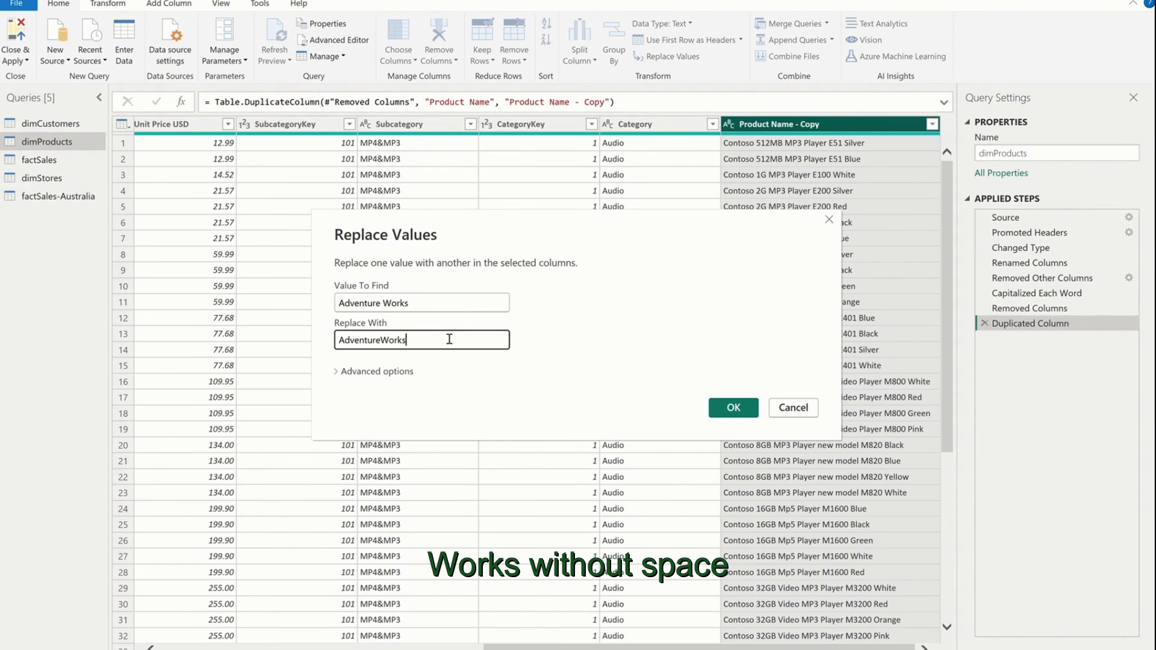
click(731, 413)
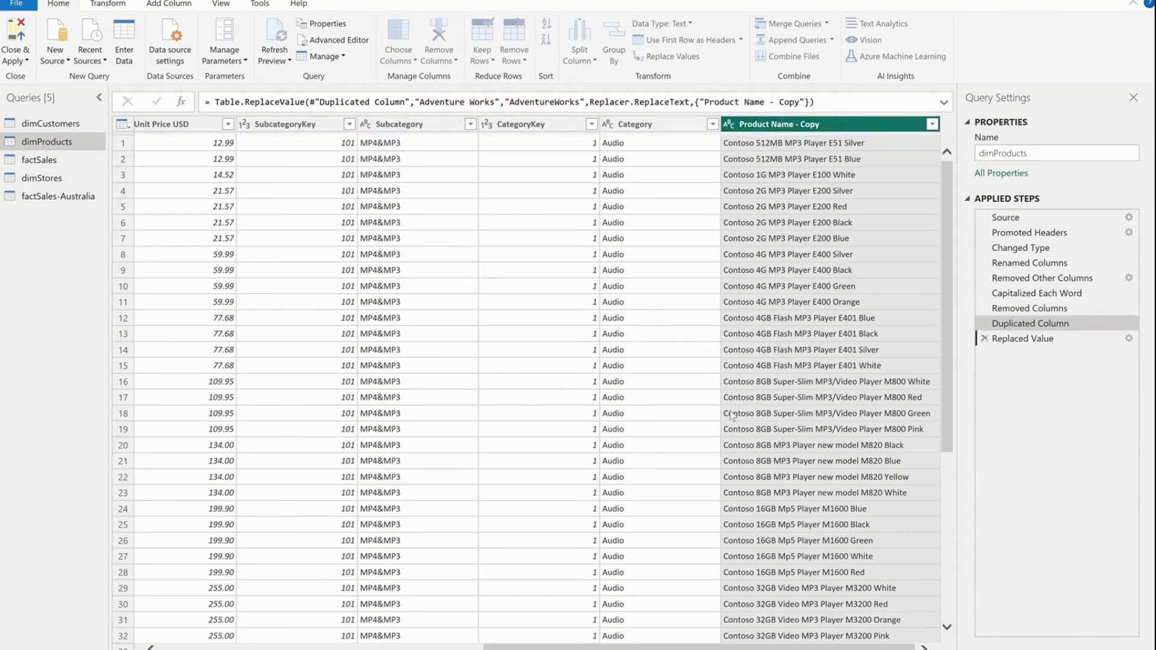
- Look through the filter values of Product Name - Copy for brand names containing a space, leaving the column unfiltered
click(932, 125)
scroll(894, 456, down, 5)
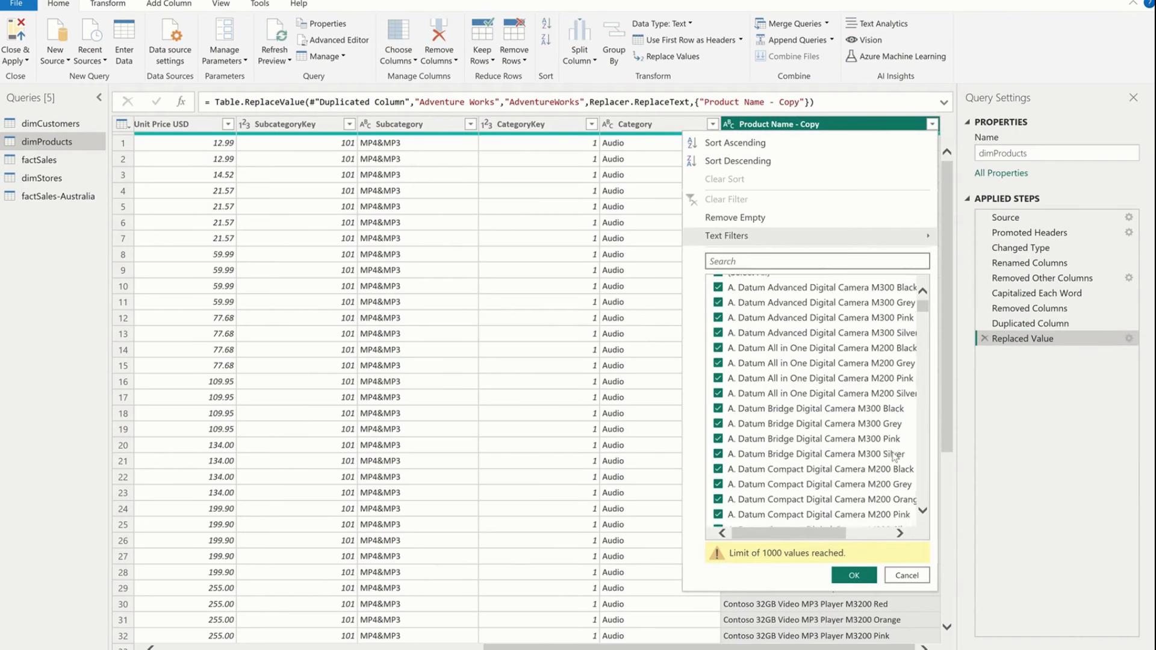
scroll(893, 456, down, 8)
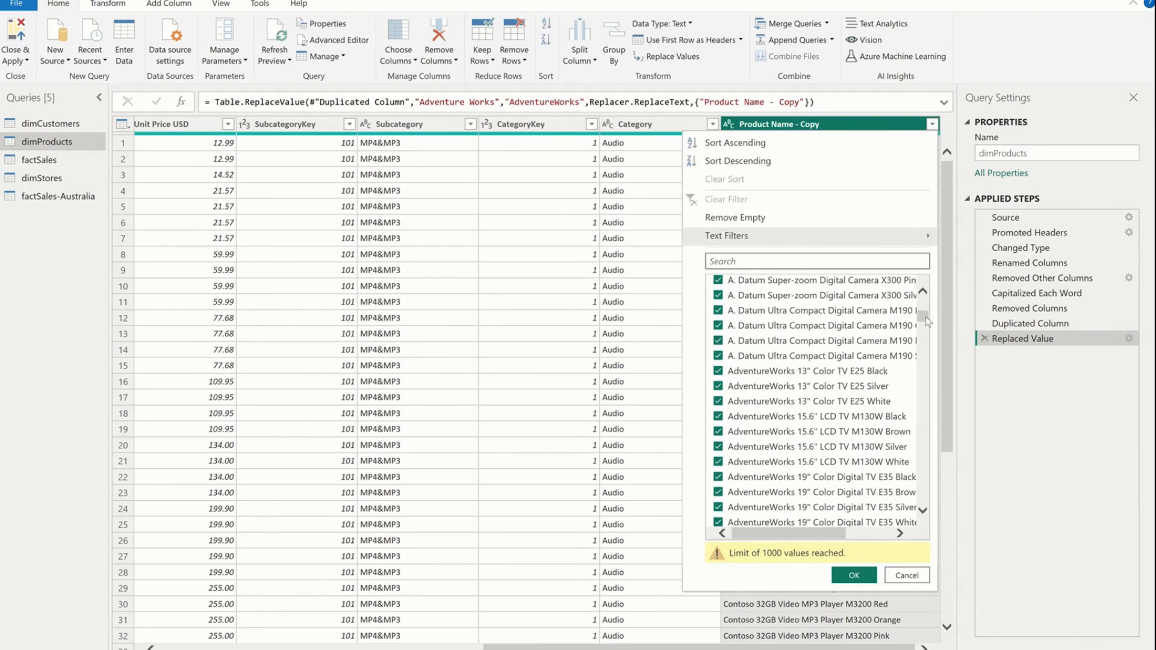
drag(927, 321, 928, 327)
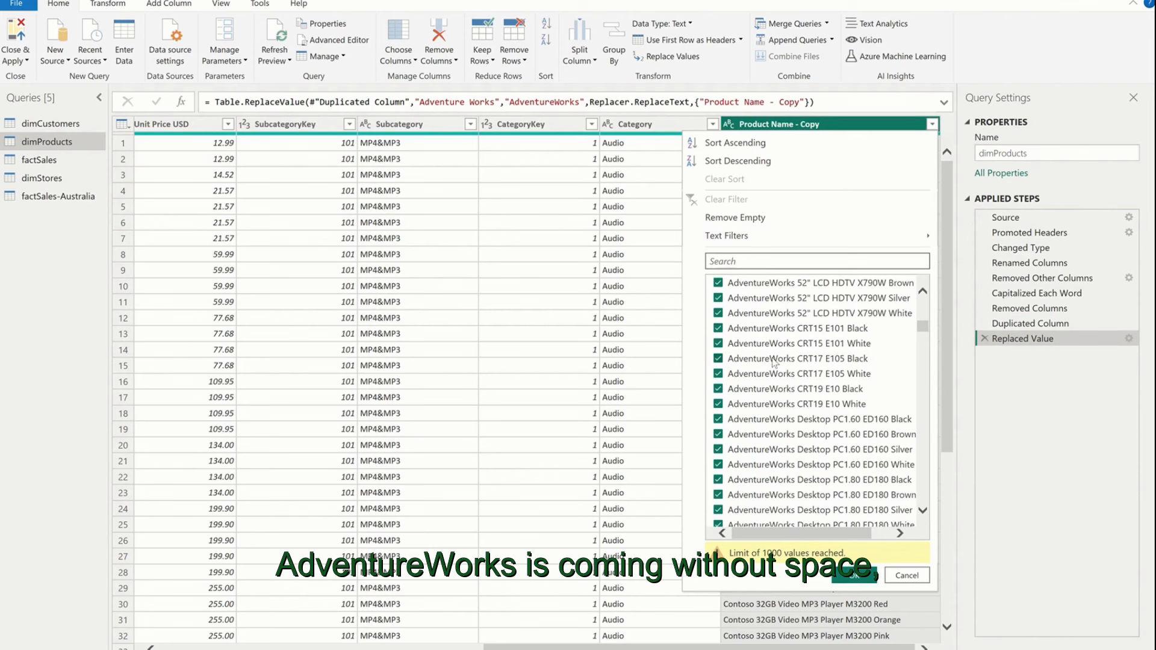
scroll(775, 362, down, 15)
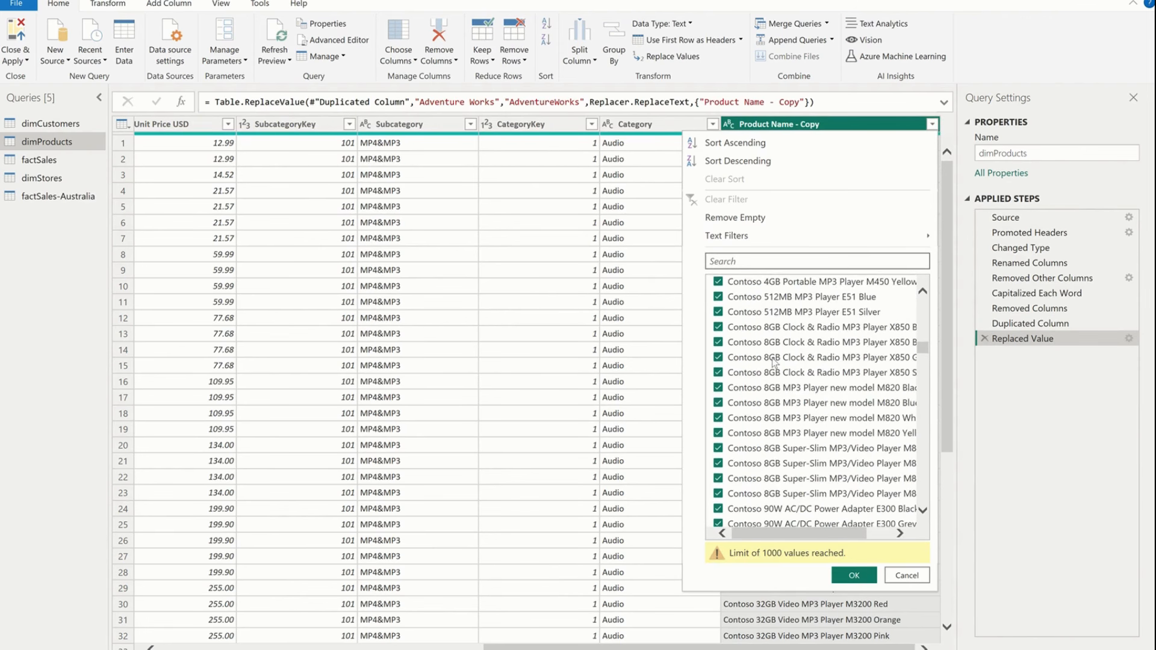
scroll(775, 362, up, 20)
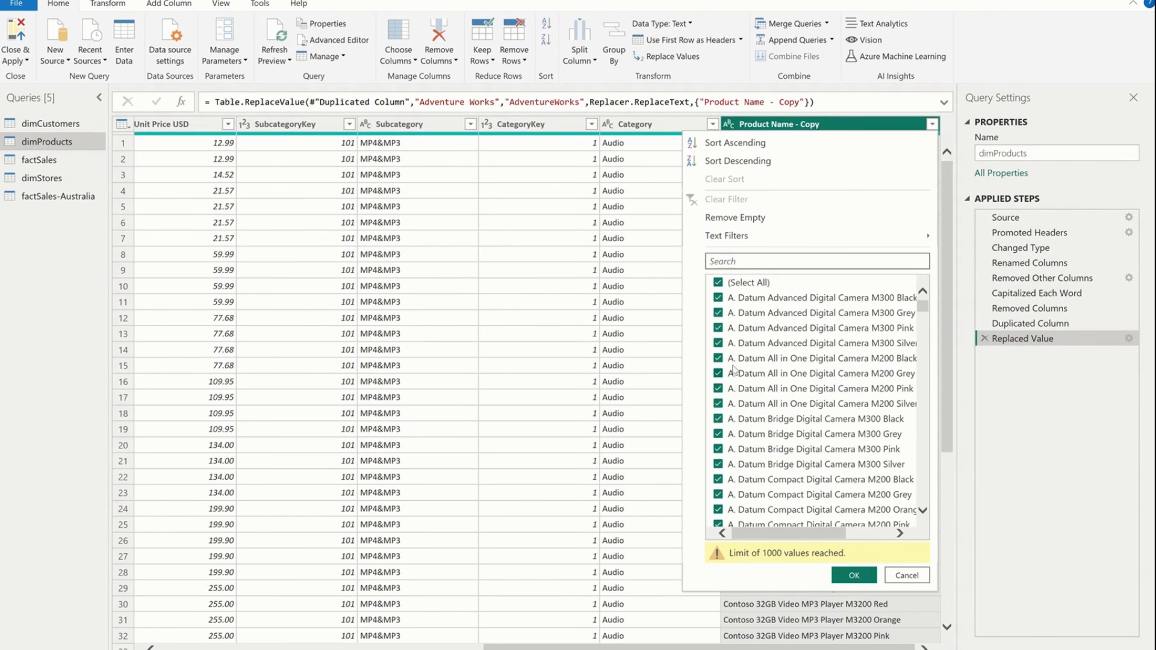
click(906, 576)
- Replace "A. Datum" with "A.Datum" in the Product Name - Copy column
right_click(836, 129)
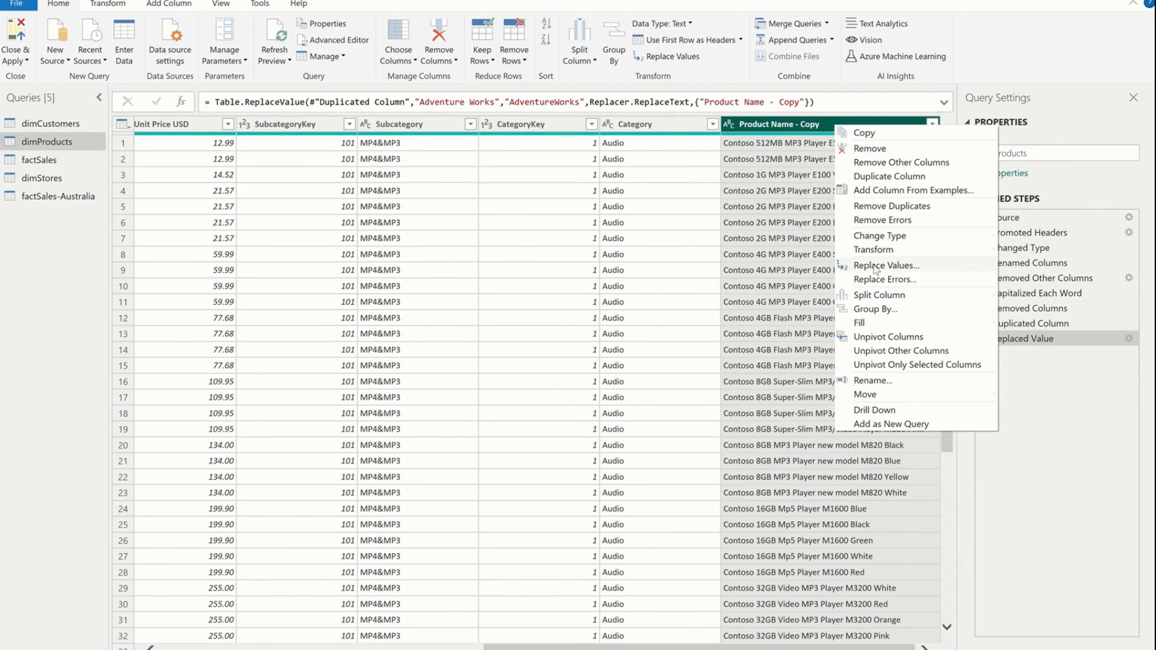
key(Escape)
text(A. Datm)
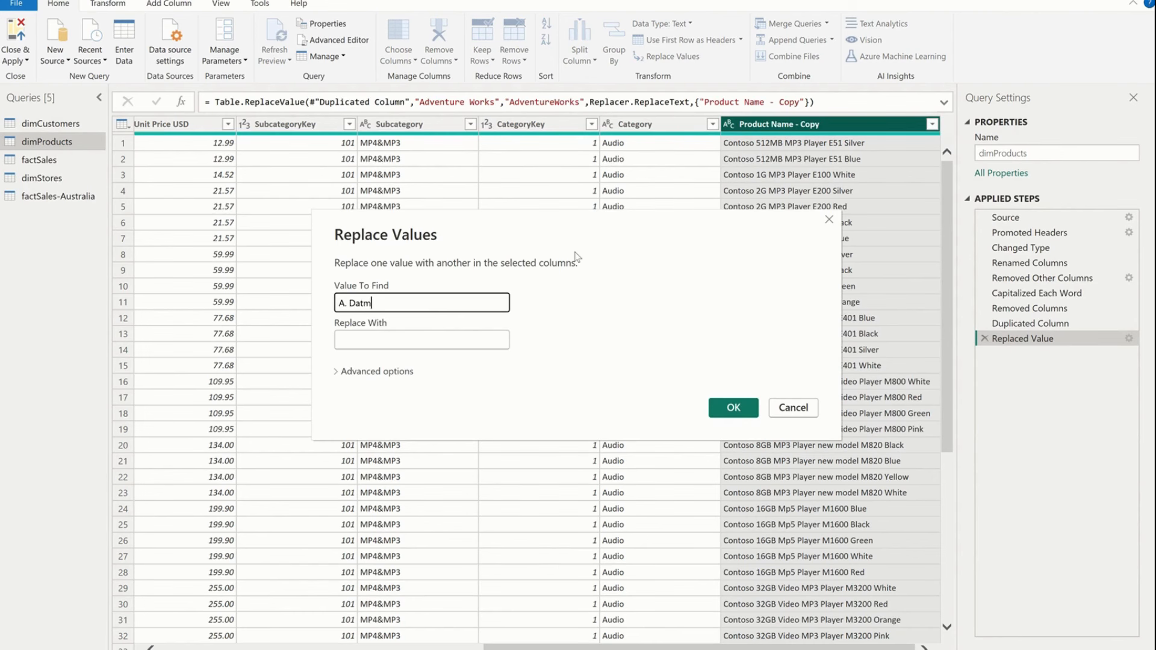
key(Tab)
text(A.Datu,m)
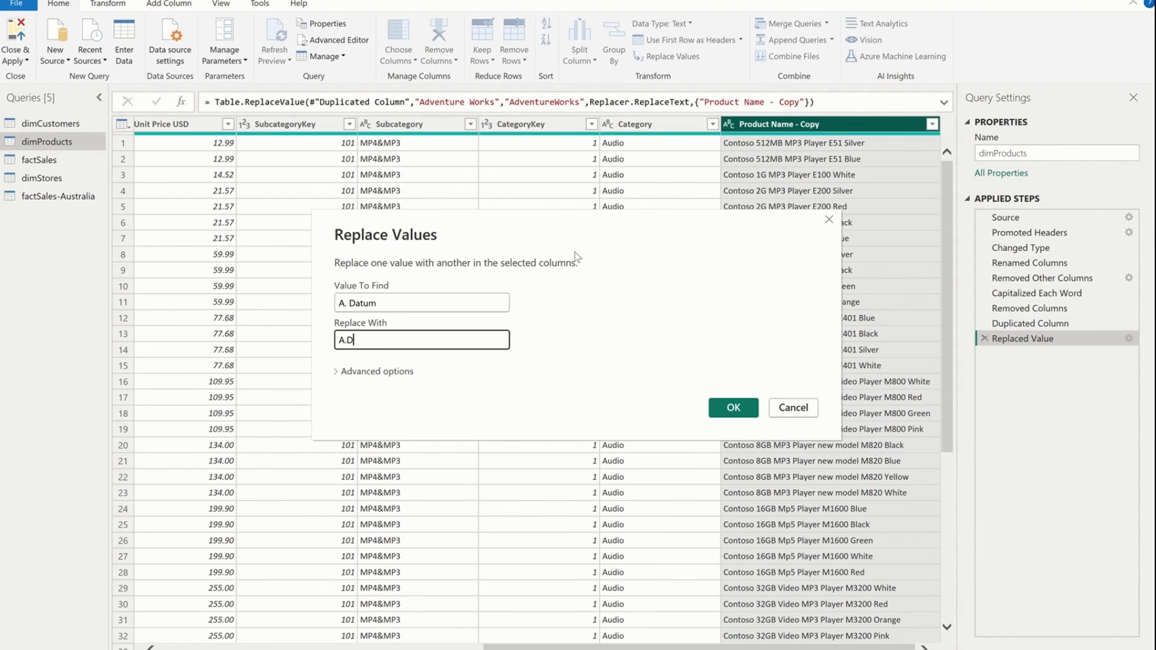
key(BackSpace)
key(BackSpace)
click(725, 408)
- Split the Product Name - Copy column by delimiter at the left-most space
right_click(810, 125)
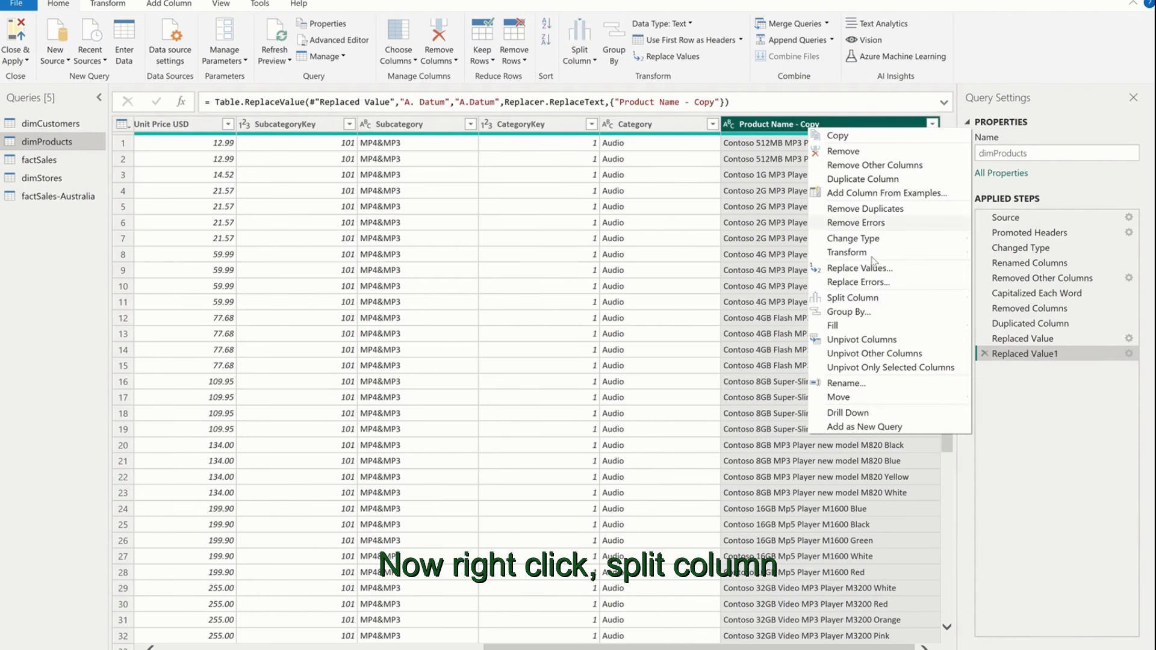
mouse_move(880, 297)
click(1004, 299)
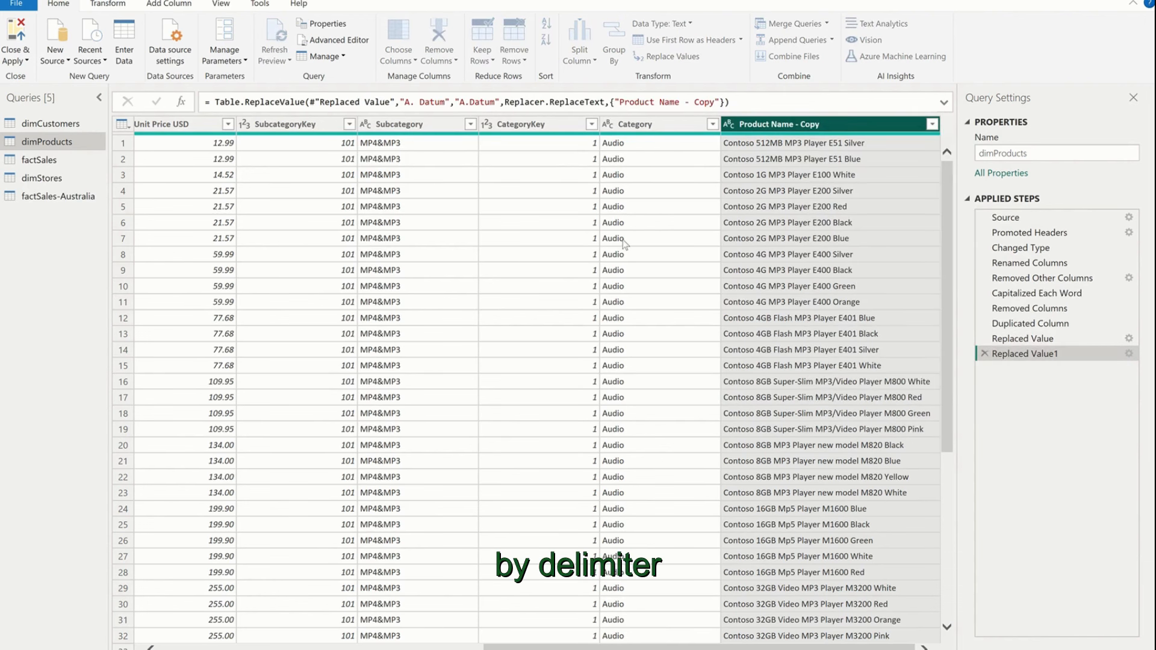
click(365, 278)
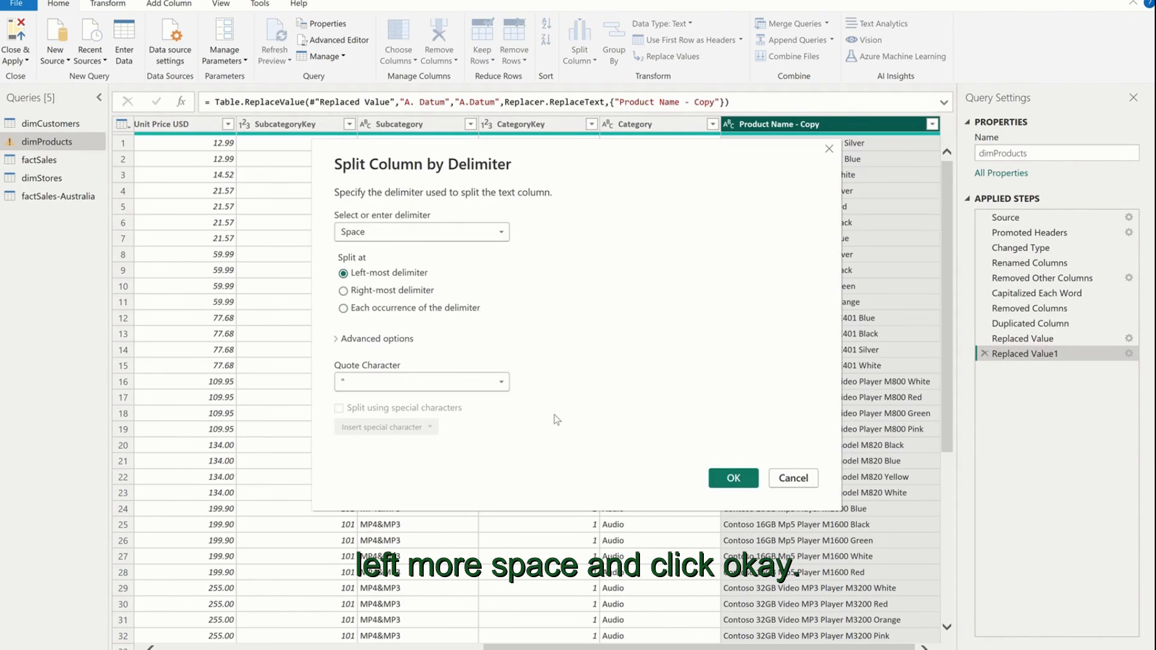
click(731, 478)
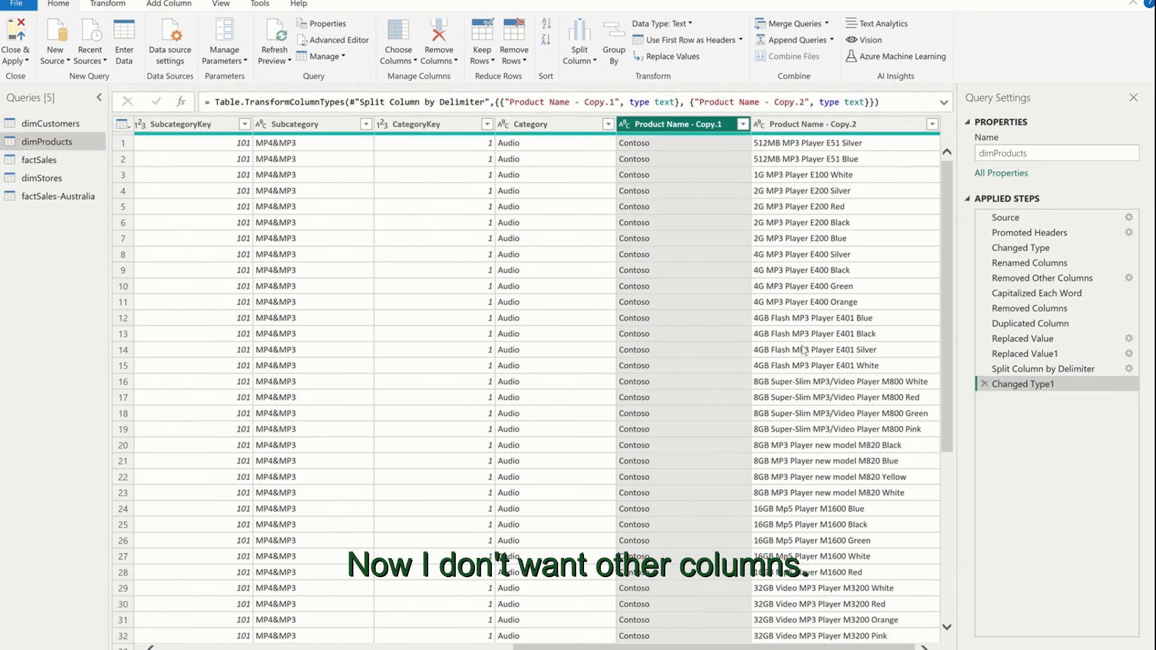
- Remove the Product Name - Copy.2 column and rename Product Name - Copy.1 as Brand
click(817, 124)
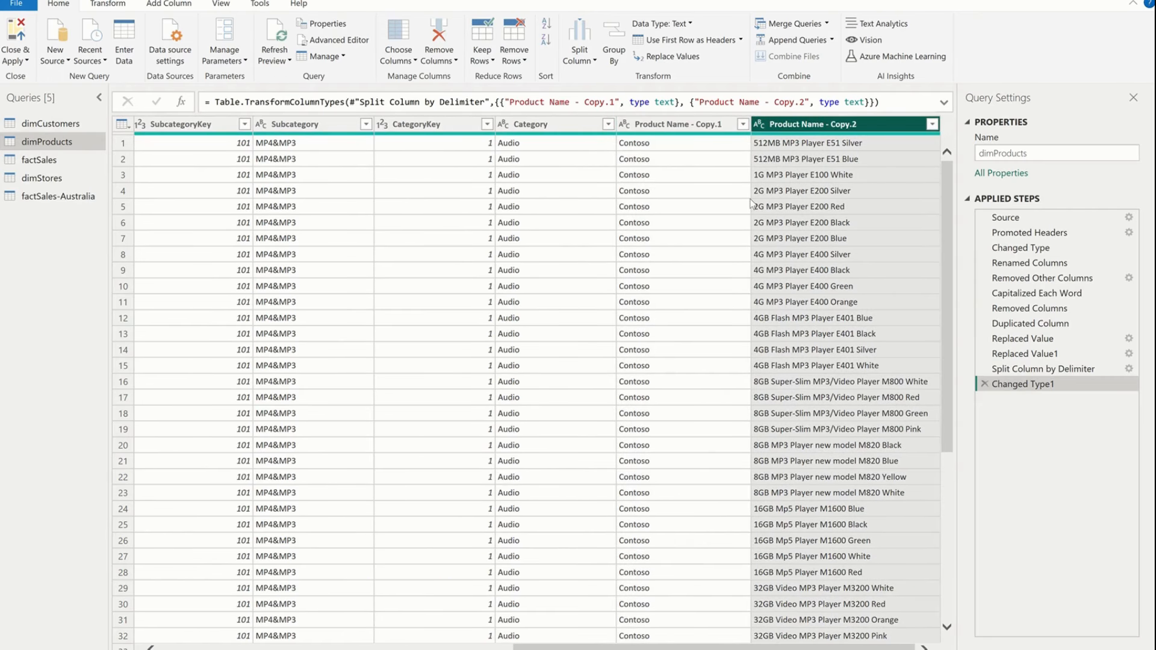
right_click(831, 124)
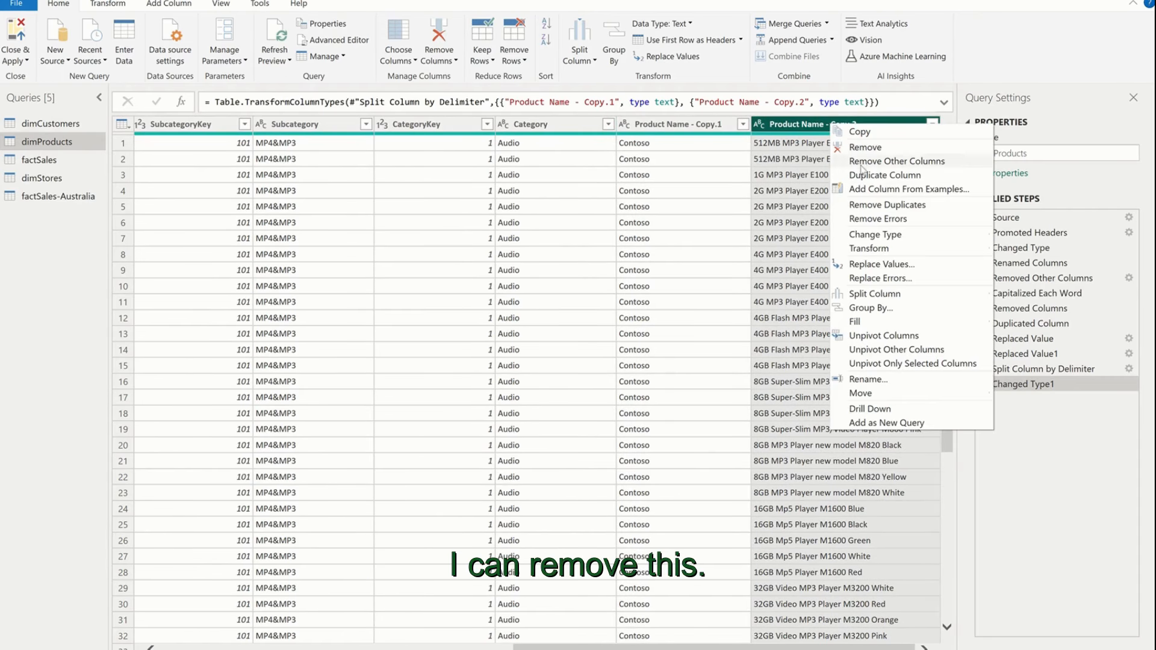
click(895, 148)
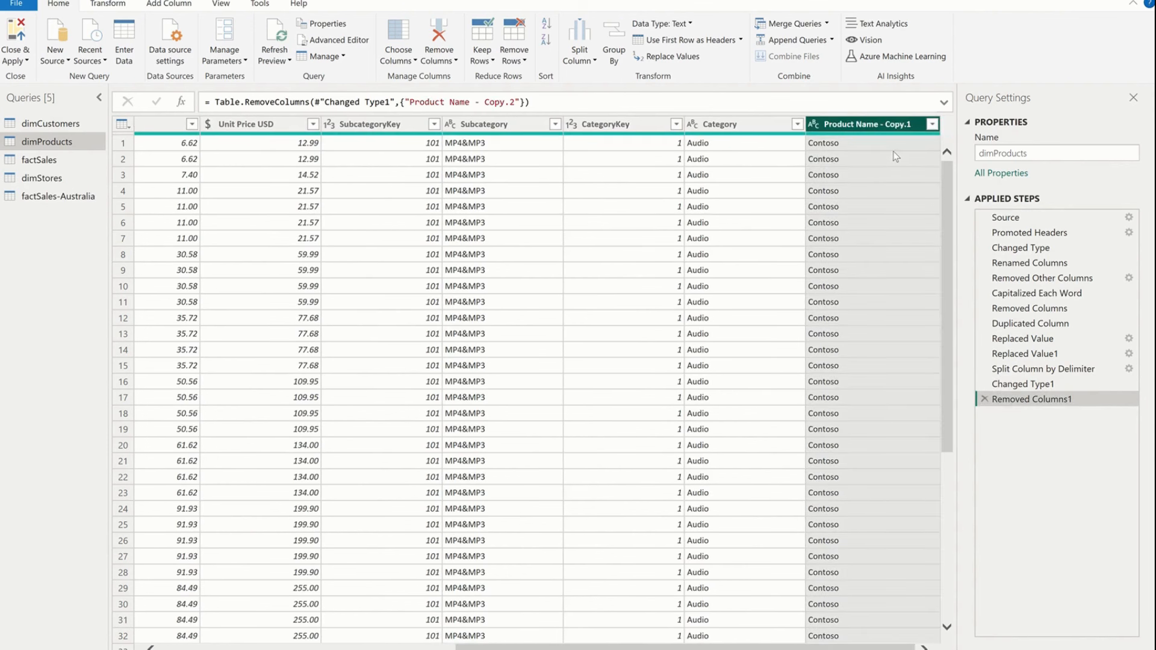
double_click(893, 128)
text(Brand)
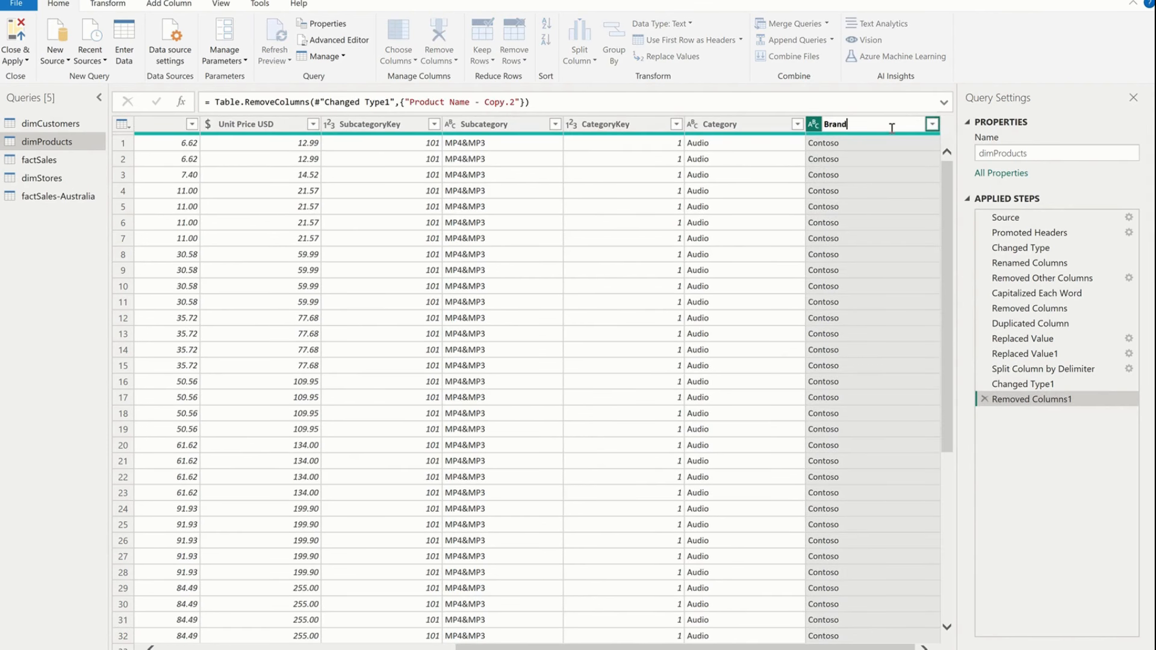
key(Return)
- Replace "AdventureWorks" with "Adventure Works" in the Brand column
right_click(856, 121)
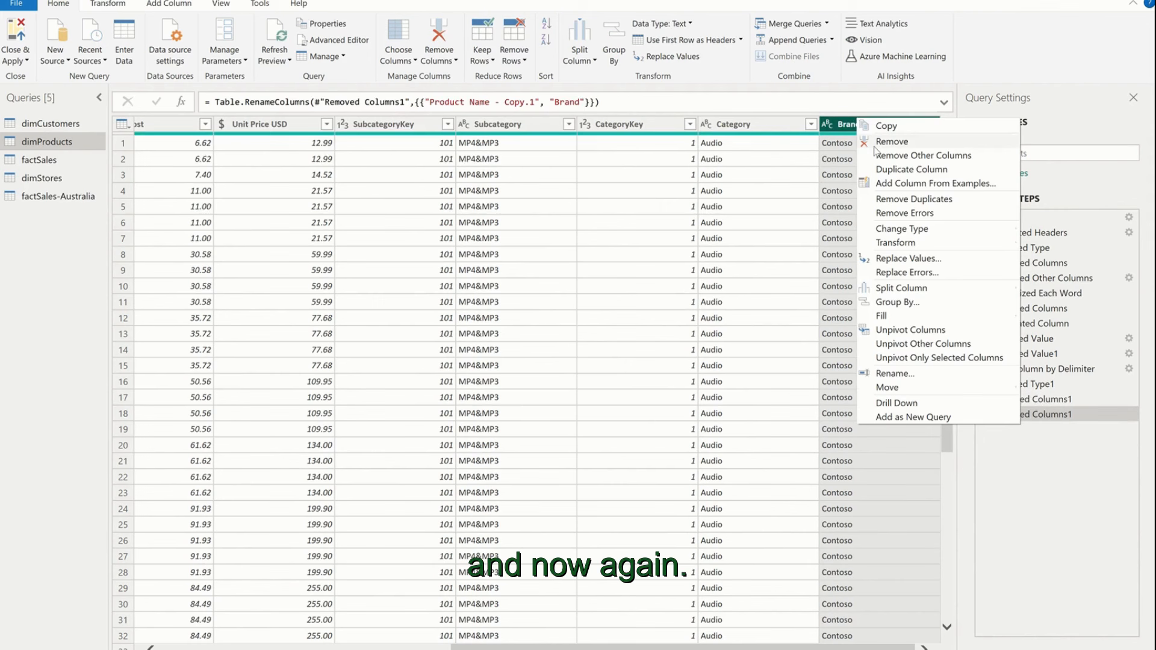
click(908, 258)
click(455, 300)
text(Ad)
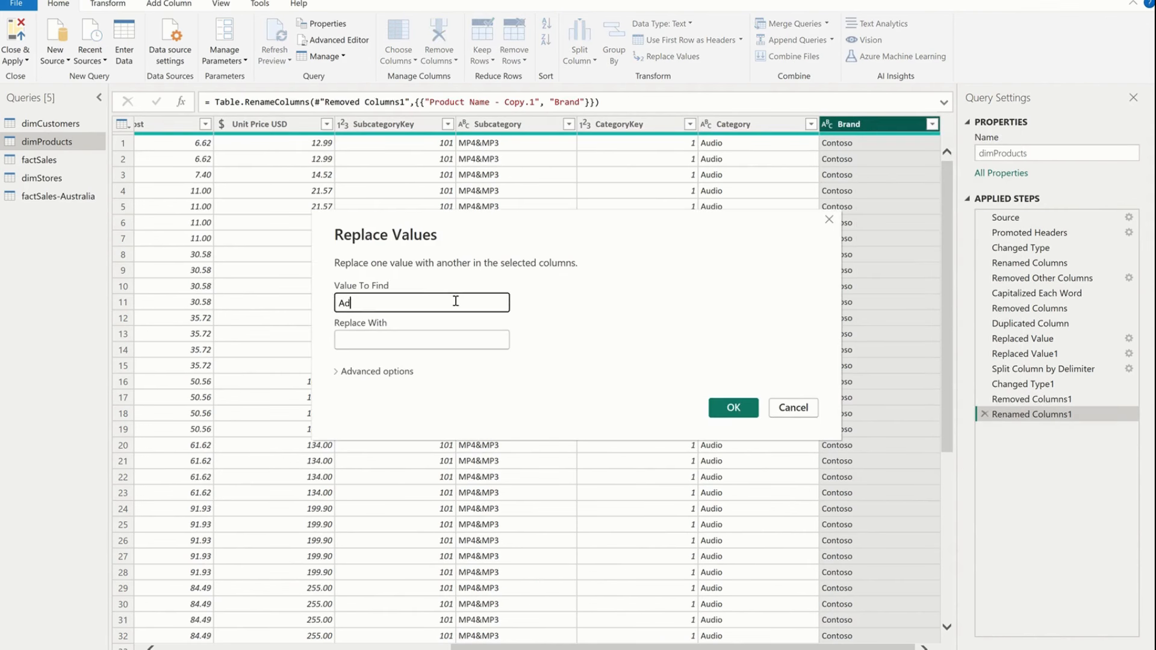
text(ventureWorks)
double_click(414, 305)
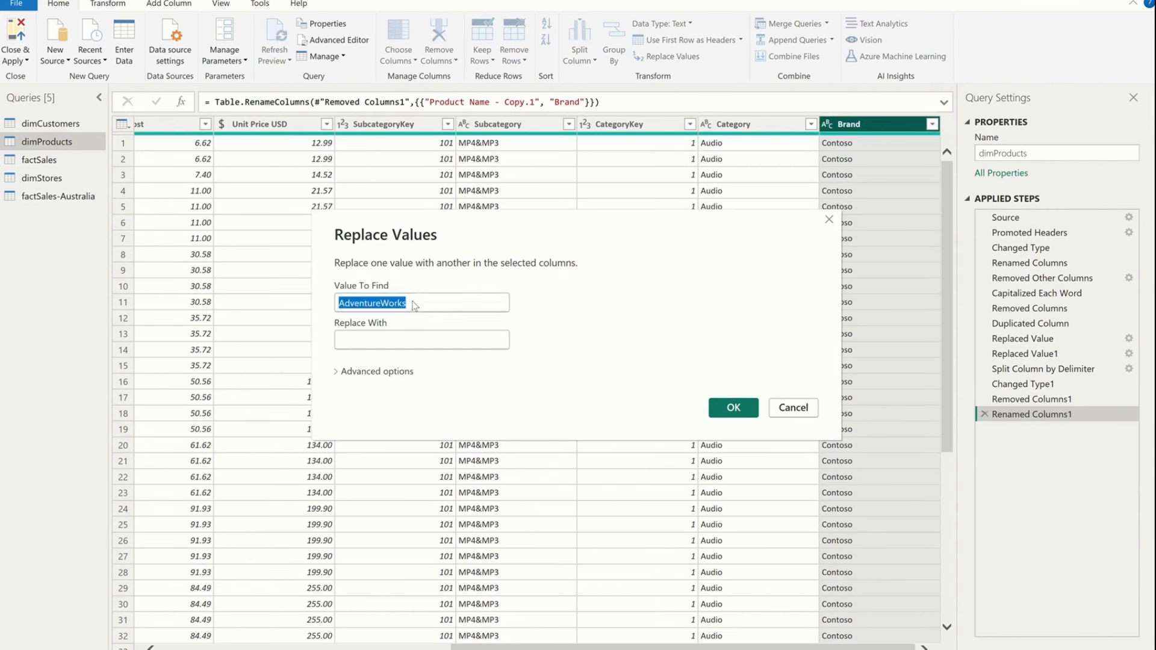
click(413, 334)
key(ctrl+v)
click(378, 340)
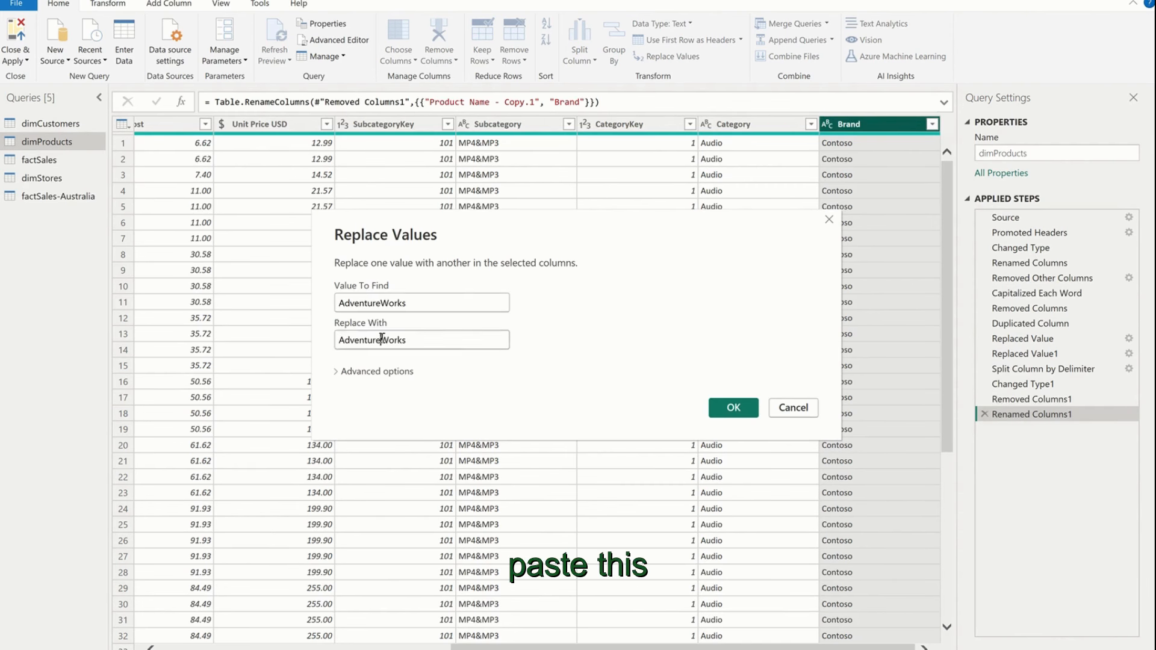
click(735, 410)
- Replace "A.Datum" with "A. Datum" in the Brand column
right_click(869, 130)
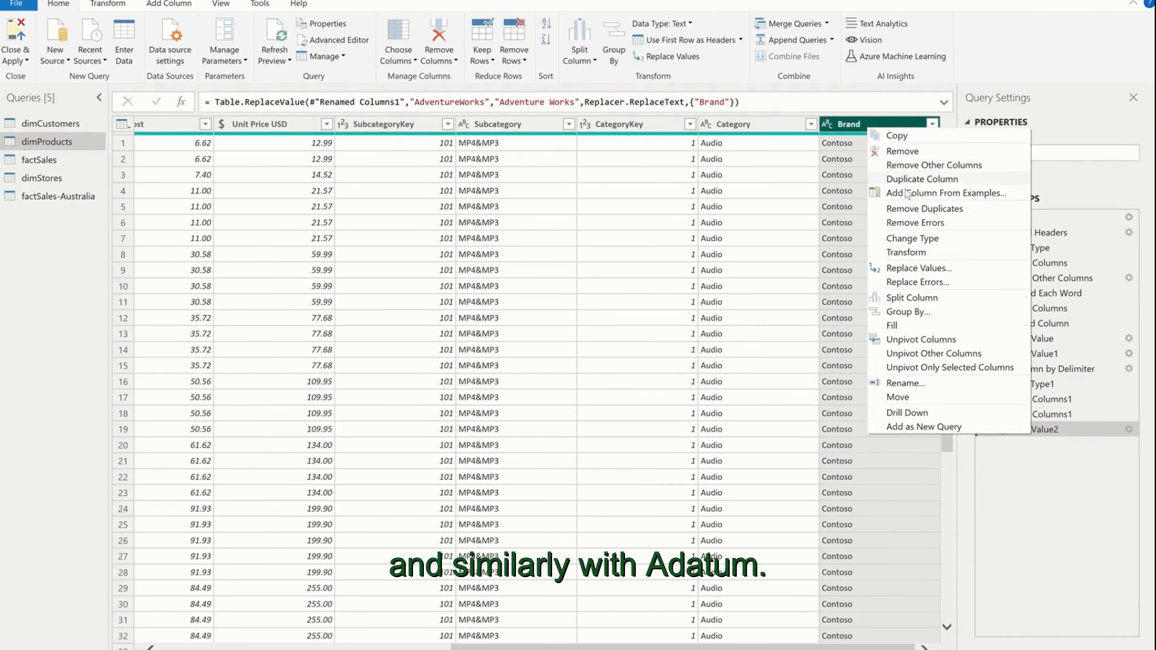
click(919, 268)
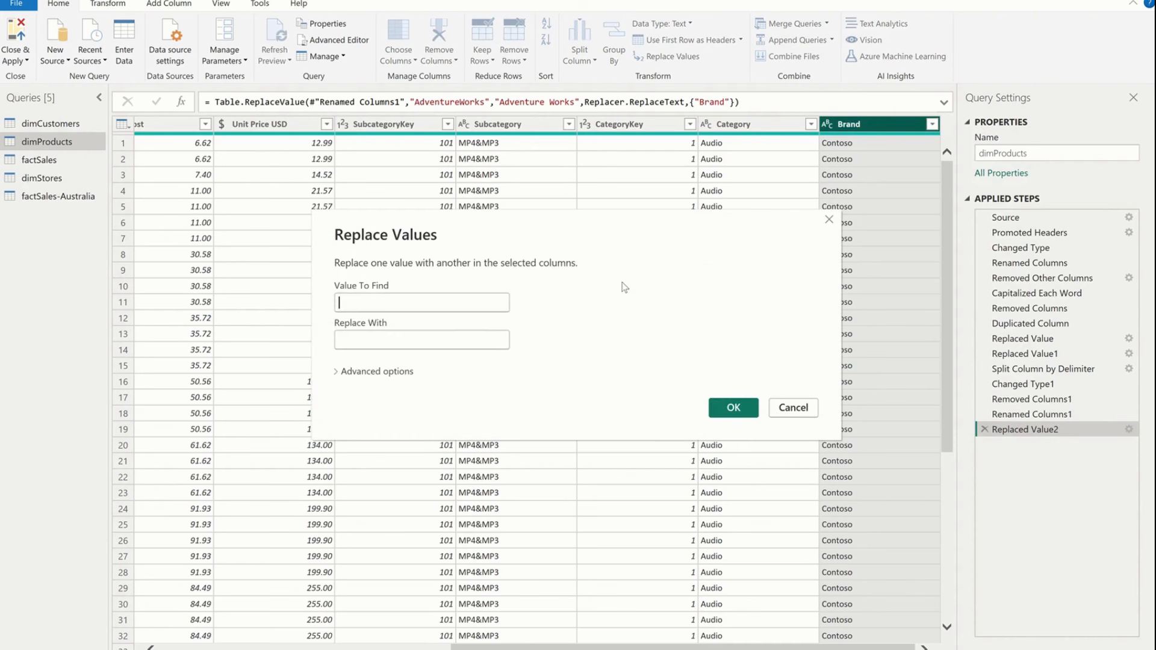
text(A.Datum)
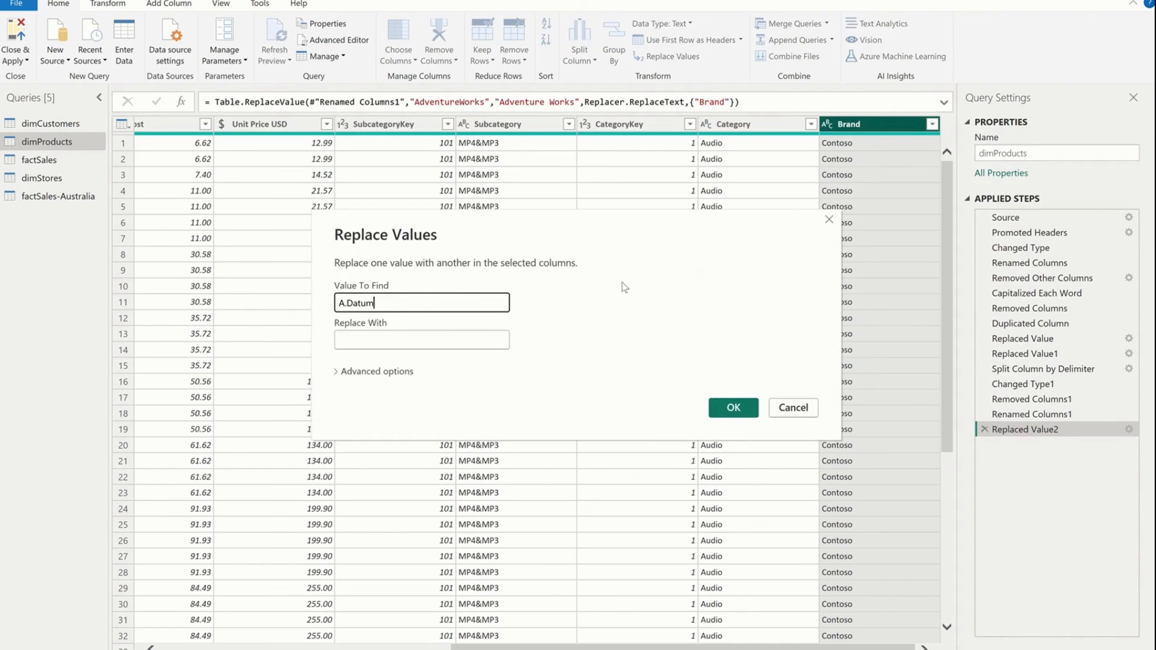
drag(446, 304, 311, 302)
key(ctrl+c)
click(349, 338)
key(ctrl+v)
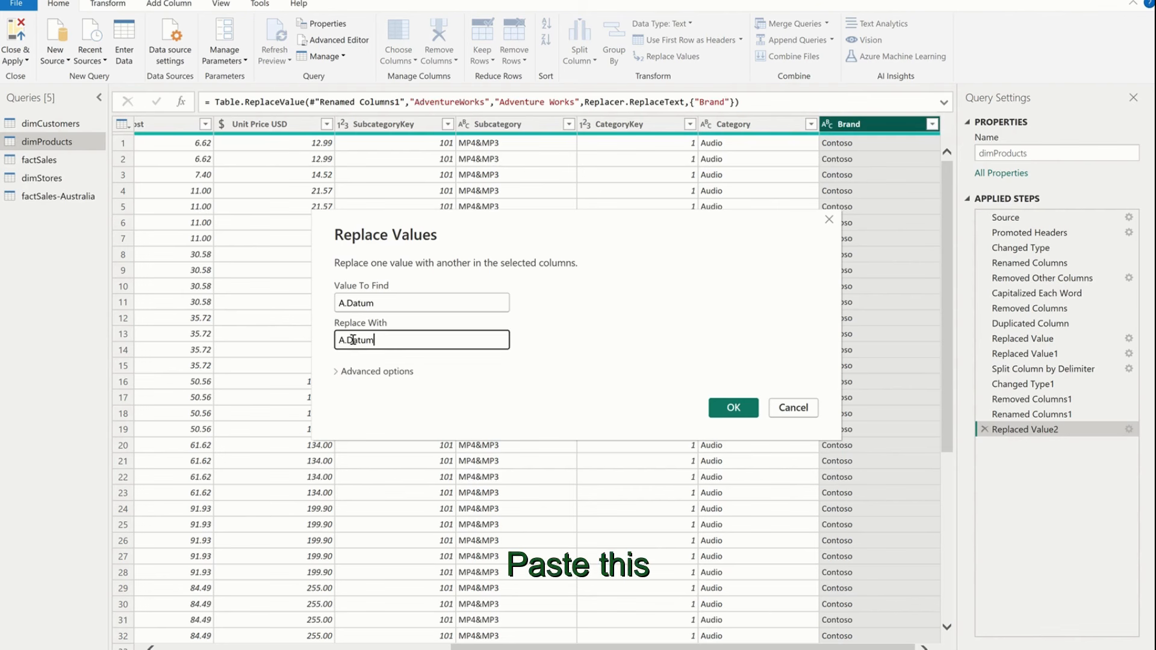
key(Left)
key(Left)
key(Left)
key(Left)
key(Left)
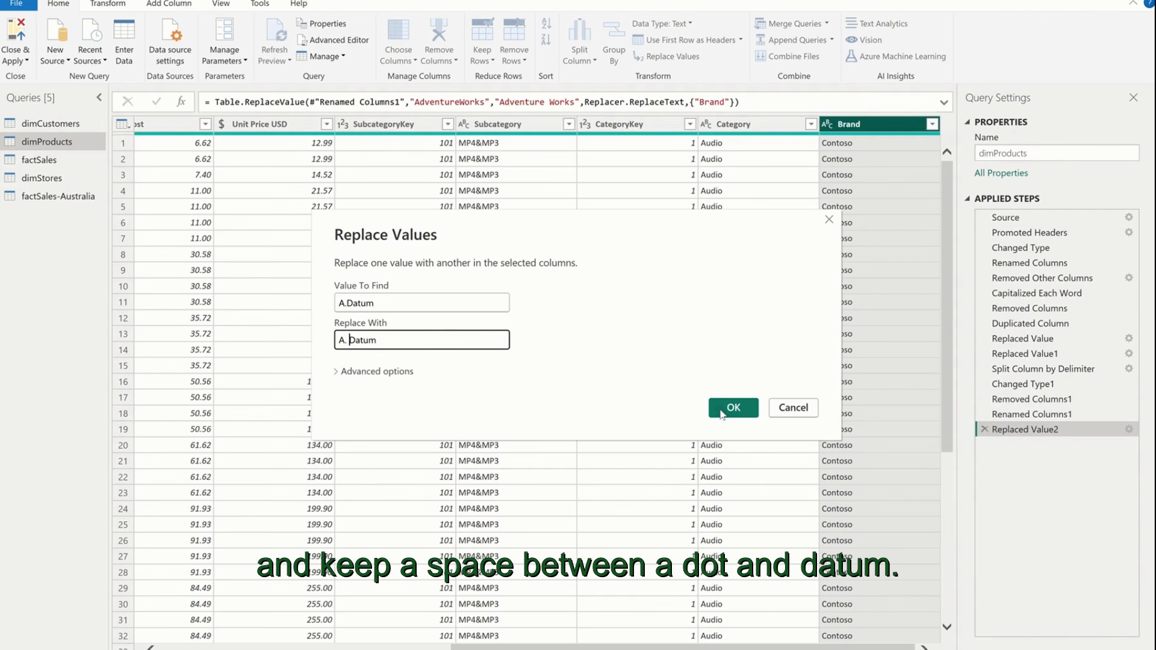
click(722, 412)
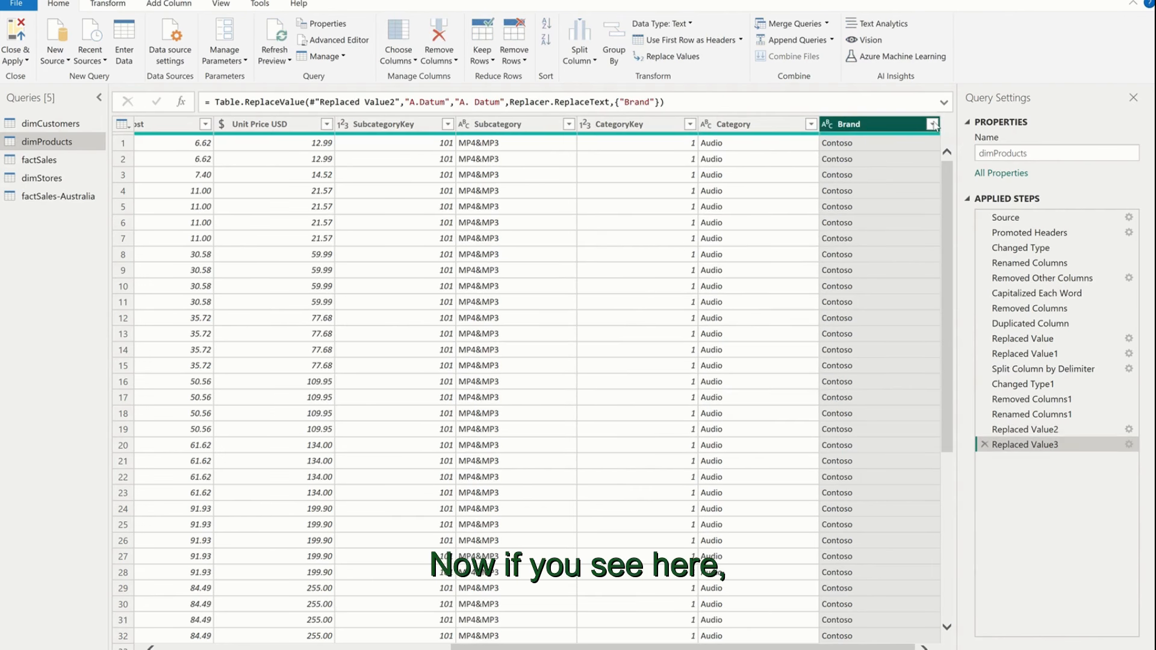
- Load and review the full list of Brand filter values, leaving the column unfiltered
click(932, 124)
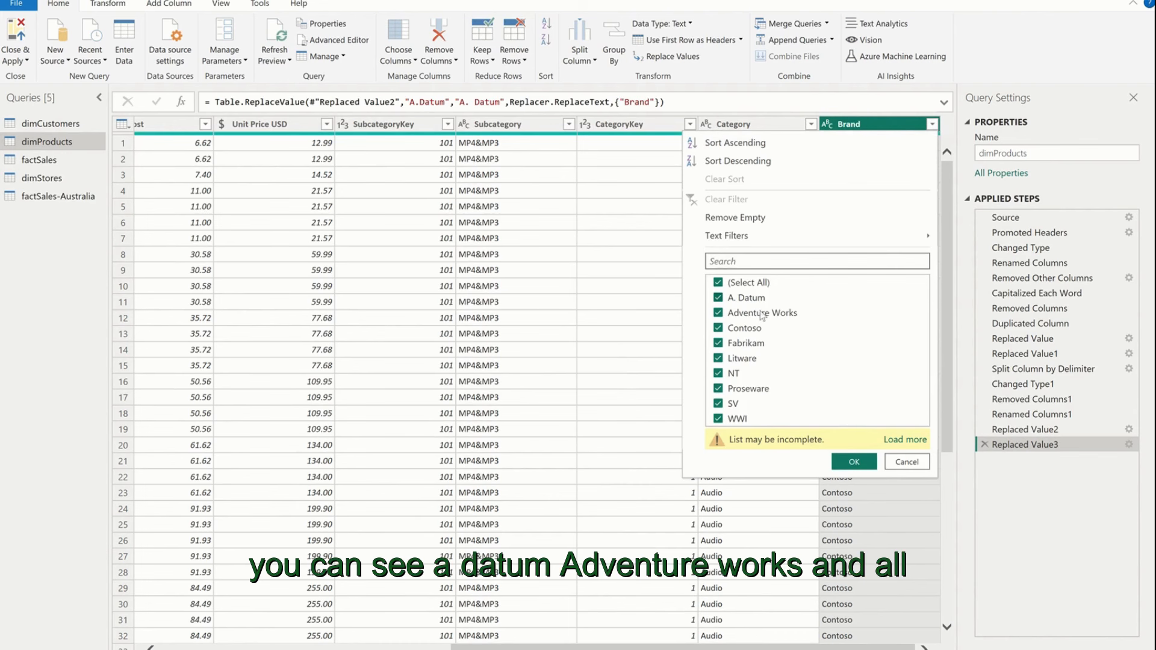
click(900, 441)
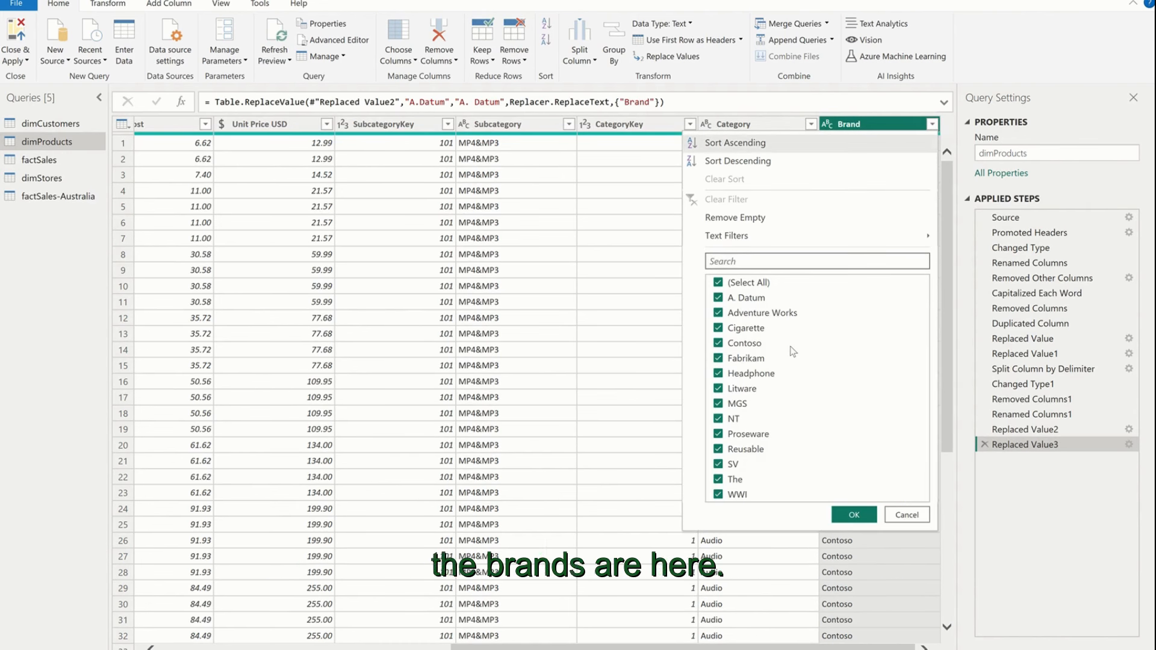
click(897, 516)
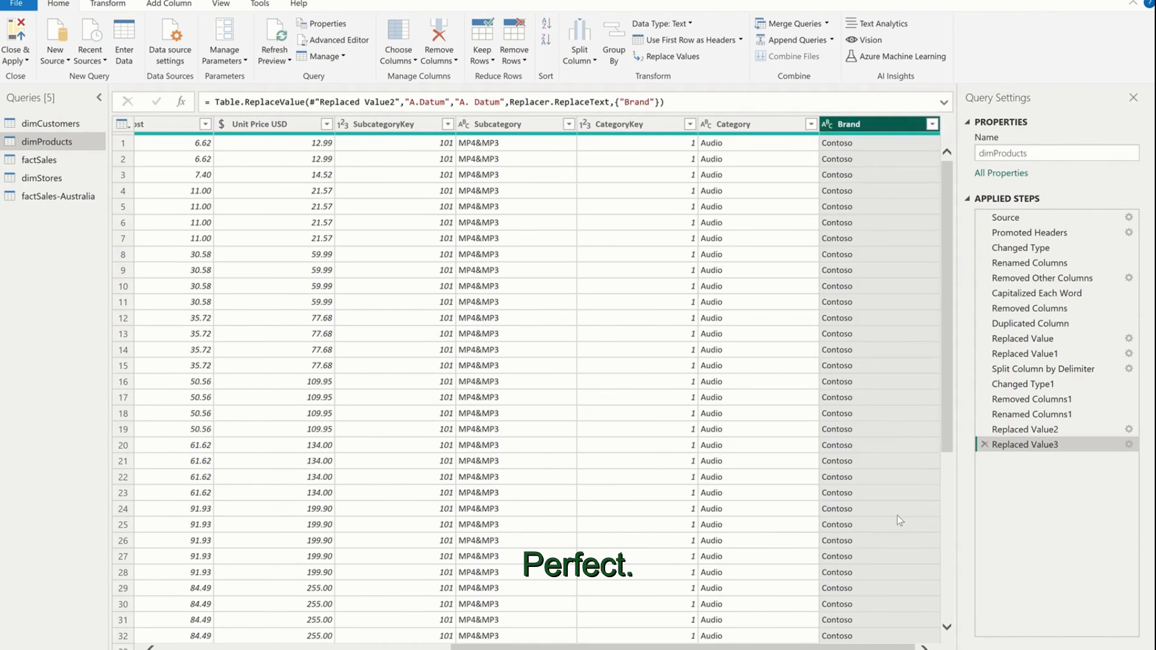
- Move the Brand column in dimProducts between Product Name and Color
click(854, 289)
drag(872, 123, 476, 132)
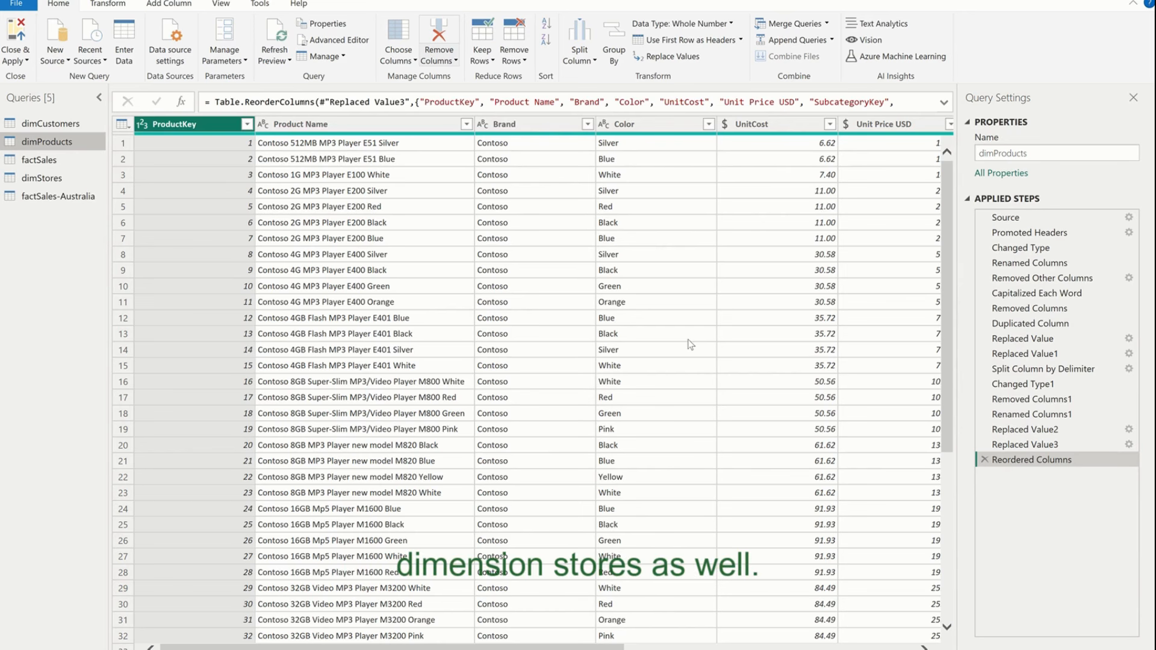
- Trim the surrounding spaces from the State column in the dimStores query and check the cleaned rows
click(96, 174)
click(441, 129)
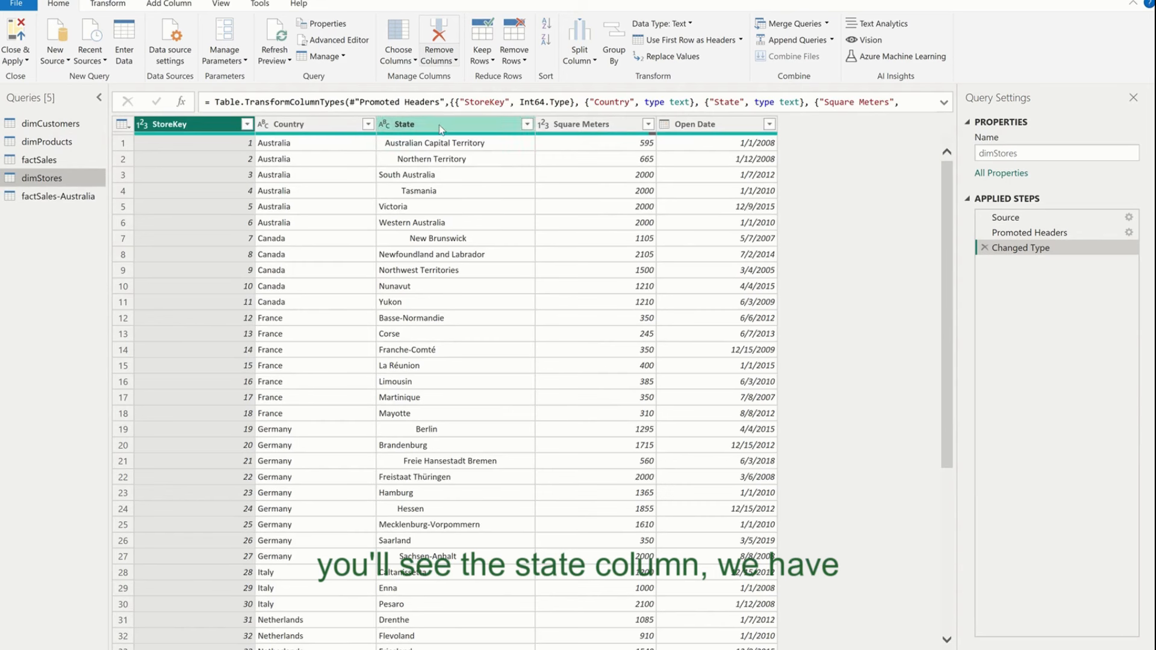
scroll(438, 285, down, 9)
scroll(438, 286, up, 9)
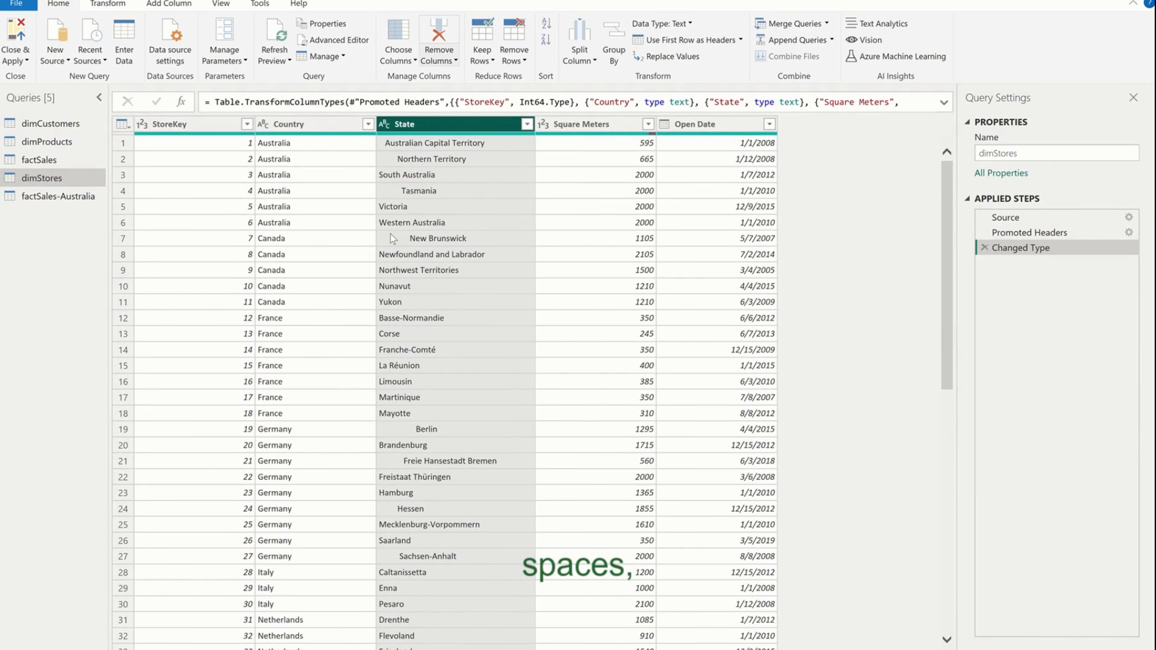
click(420, 240)
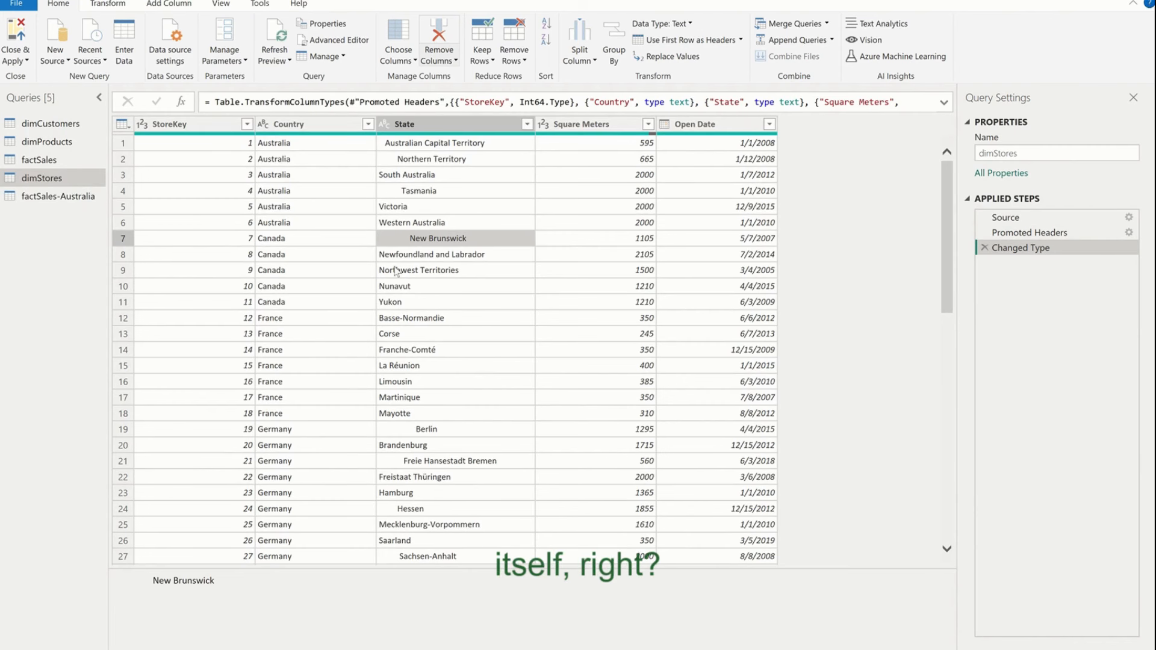
scroll(433, 421, down, 11)
scroll(433, 422, up, 11)
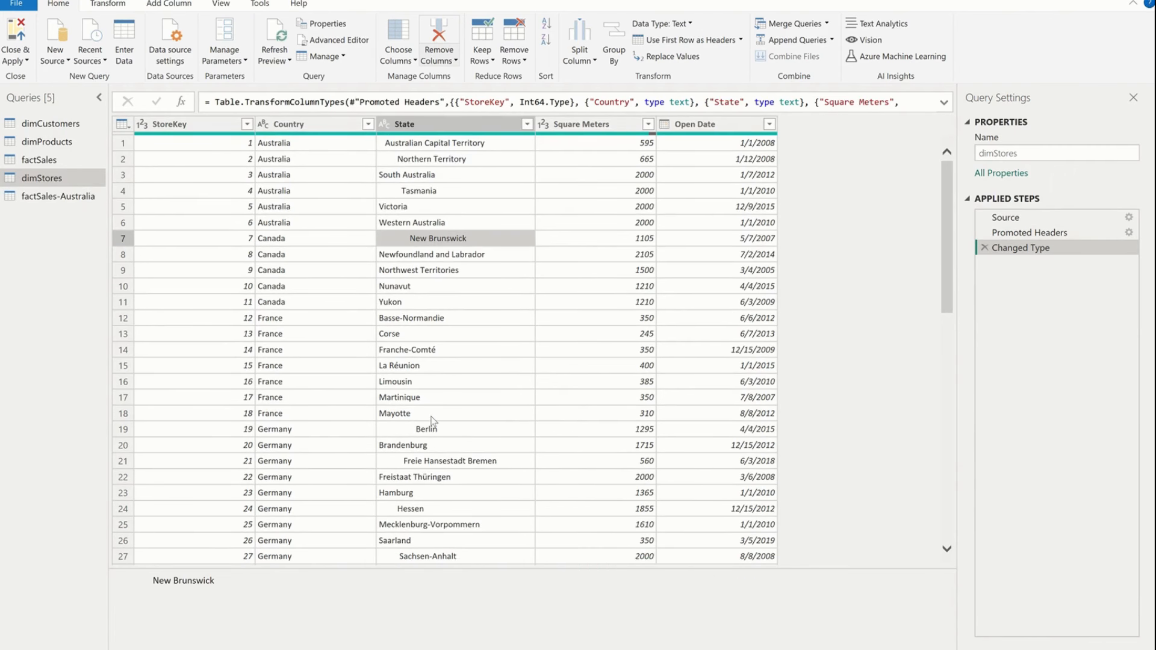
right_click(446, 126)
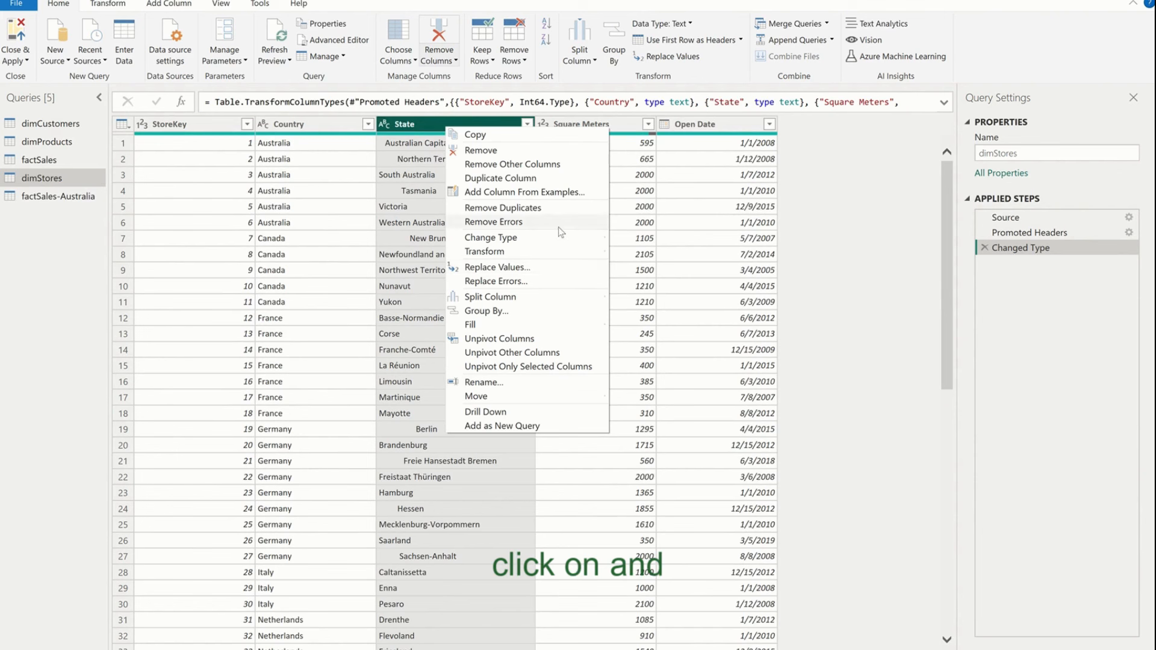
mouse_move(565, 255)
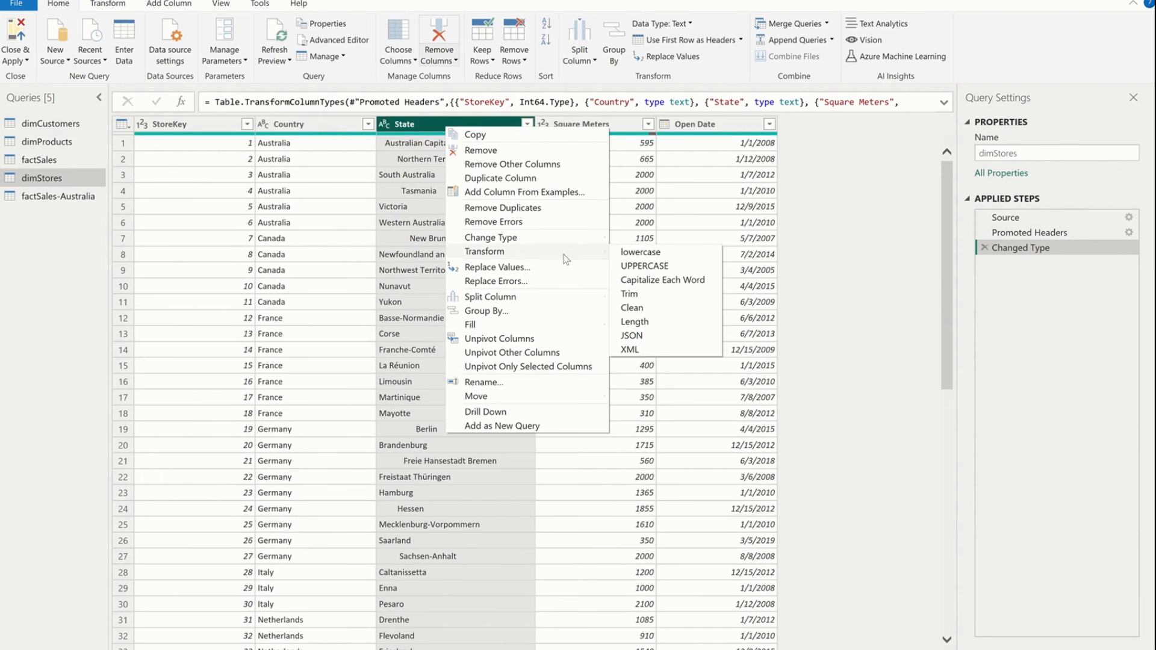
click(648, 299)
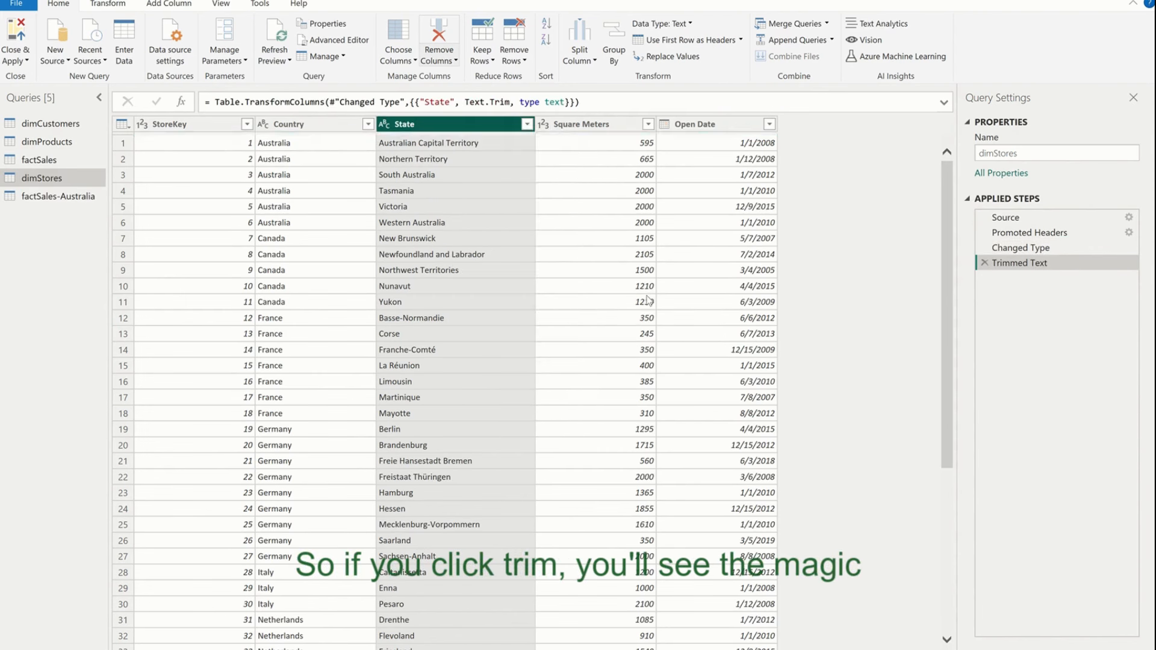
scroll(476, 312, down, 11)
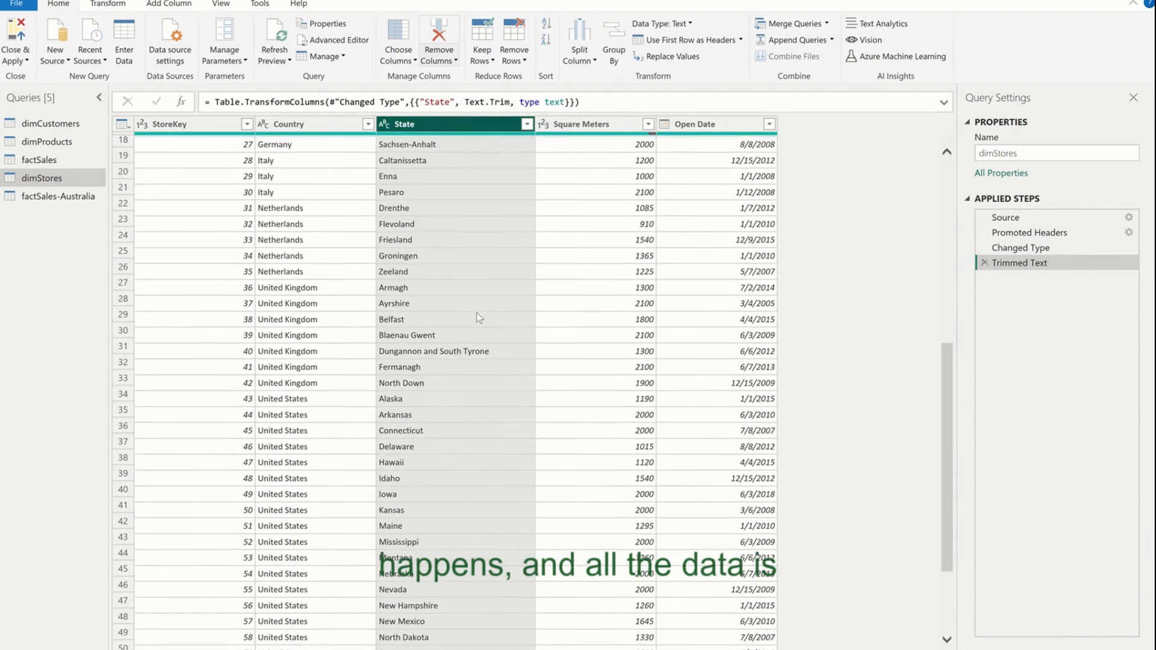
scroll(479, 317, up, 11)
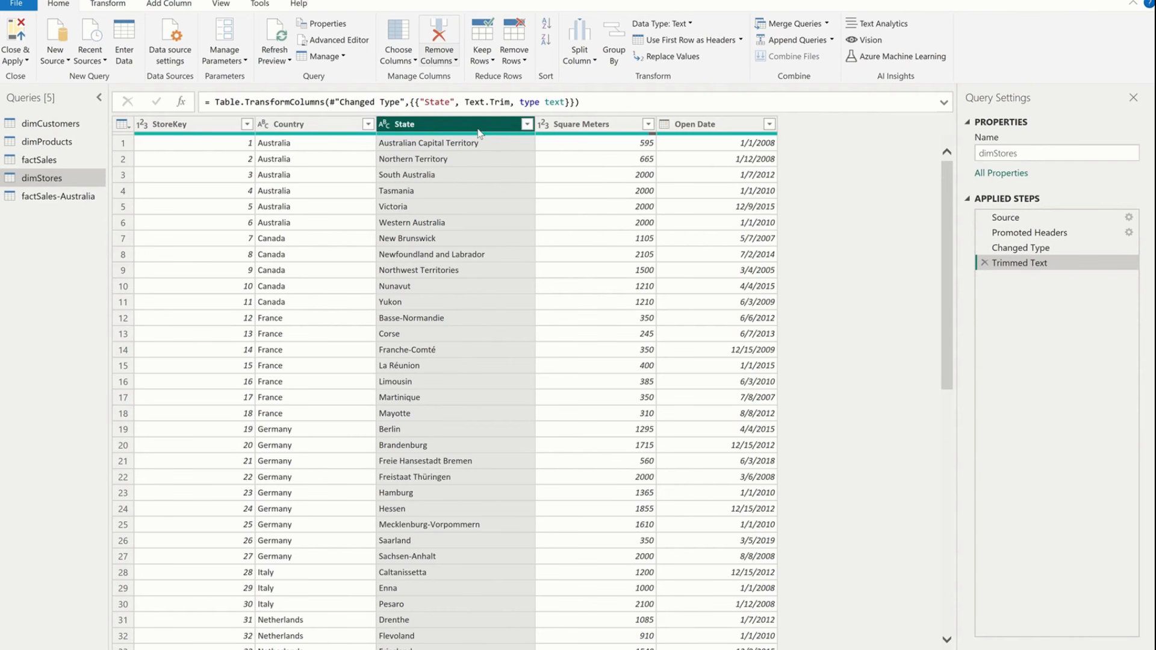
- Merge State and Country, in that order, into a State-Country column with a custom "-" separator and review the merged rows
ctrl+click(340, 124)
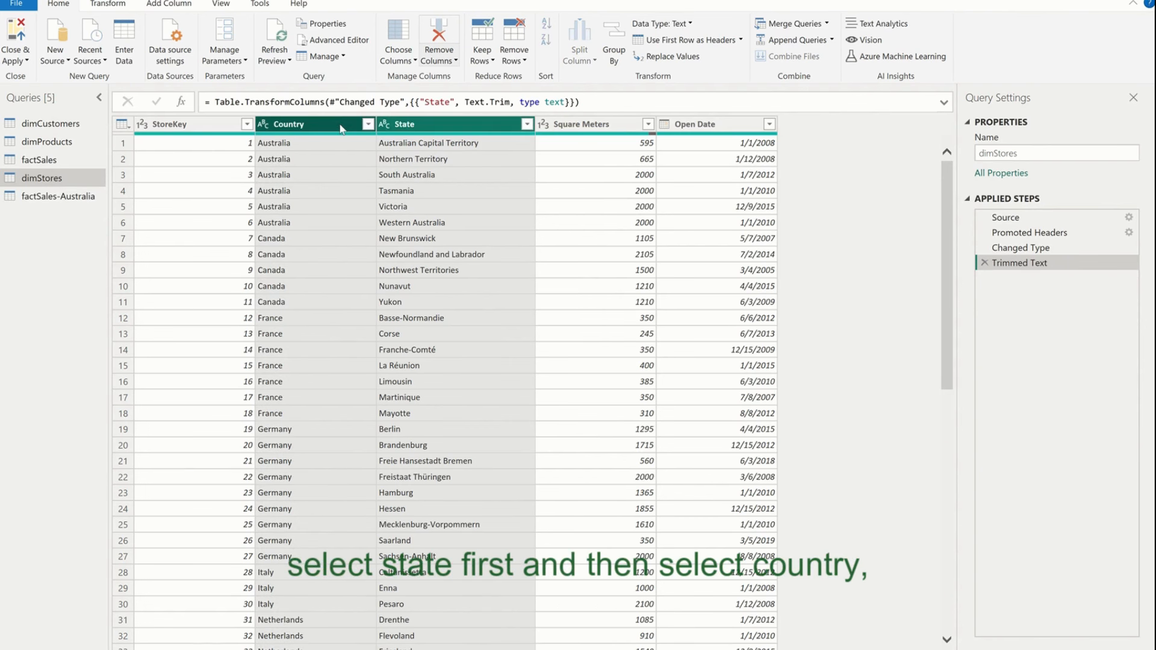
right_click(341, 128)
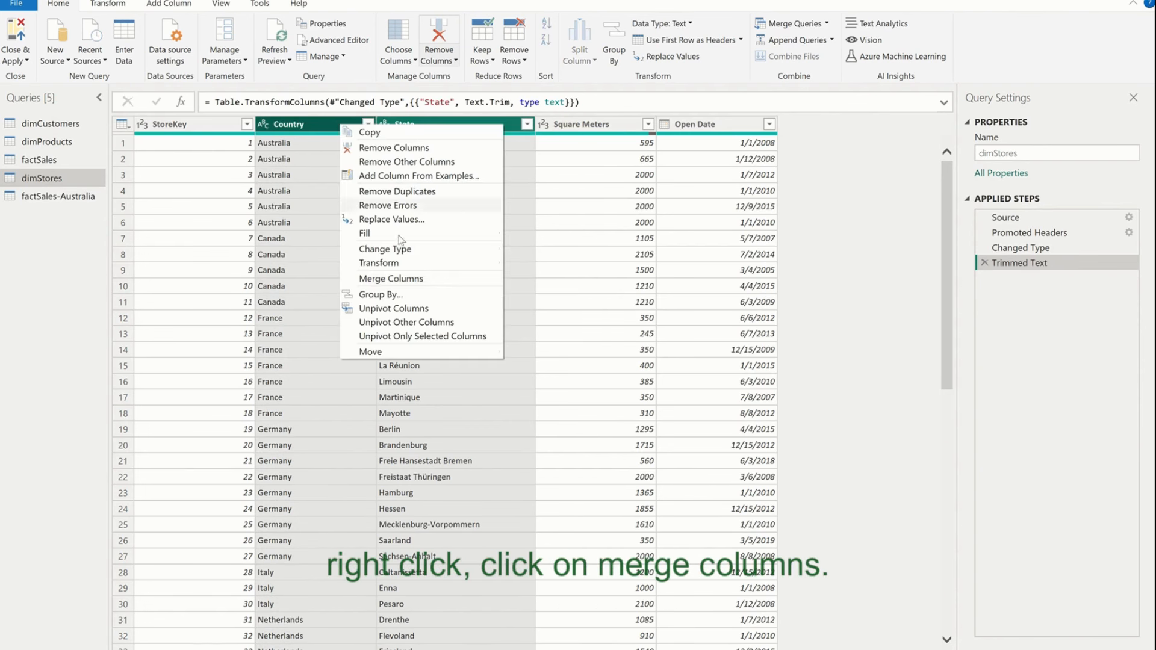
click(428, 277)
click(422, 309)
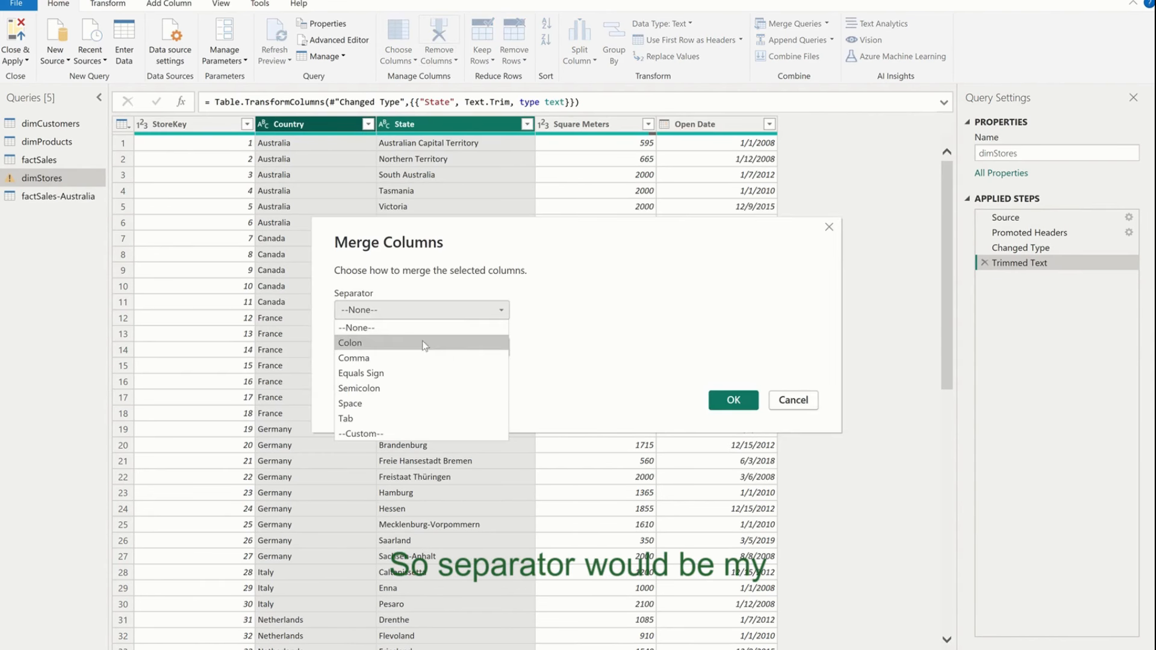
click(408, 428)
click(401, 339)
text(-)
key(Tab)
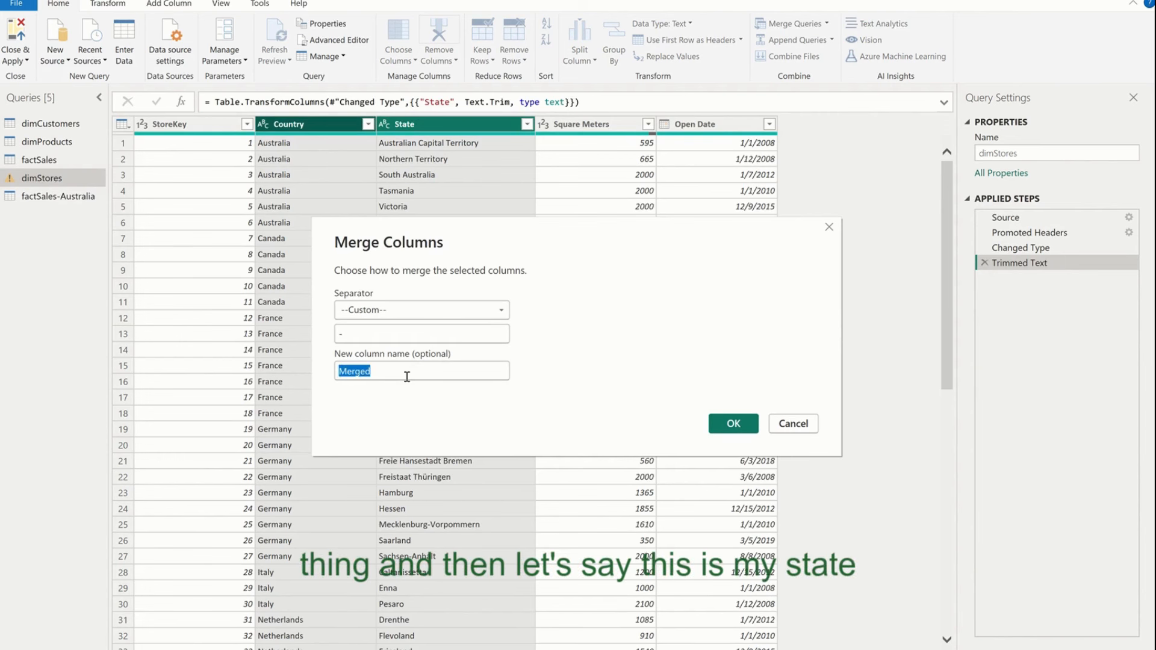
text(State-Country)
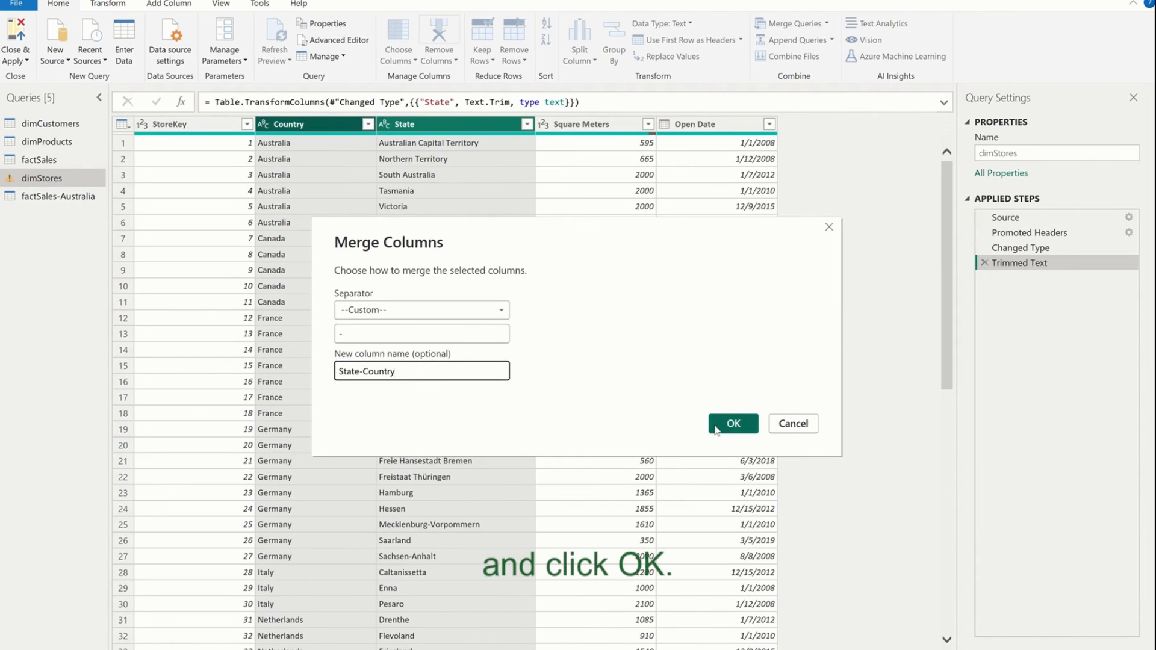
click(728, 423)
click(368, 147)
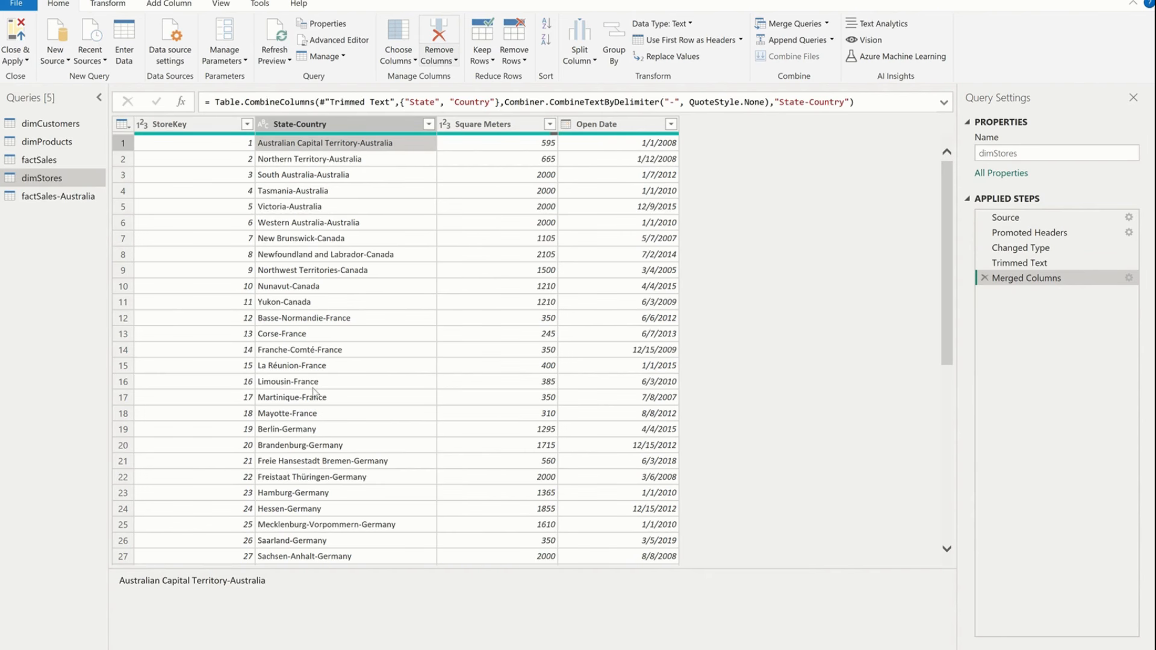
scroll(313, 393, down, 8)
scroll(313, 392, down, 4)
scroll(313, 392, up, 12)
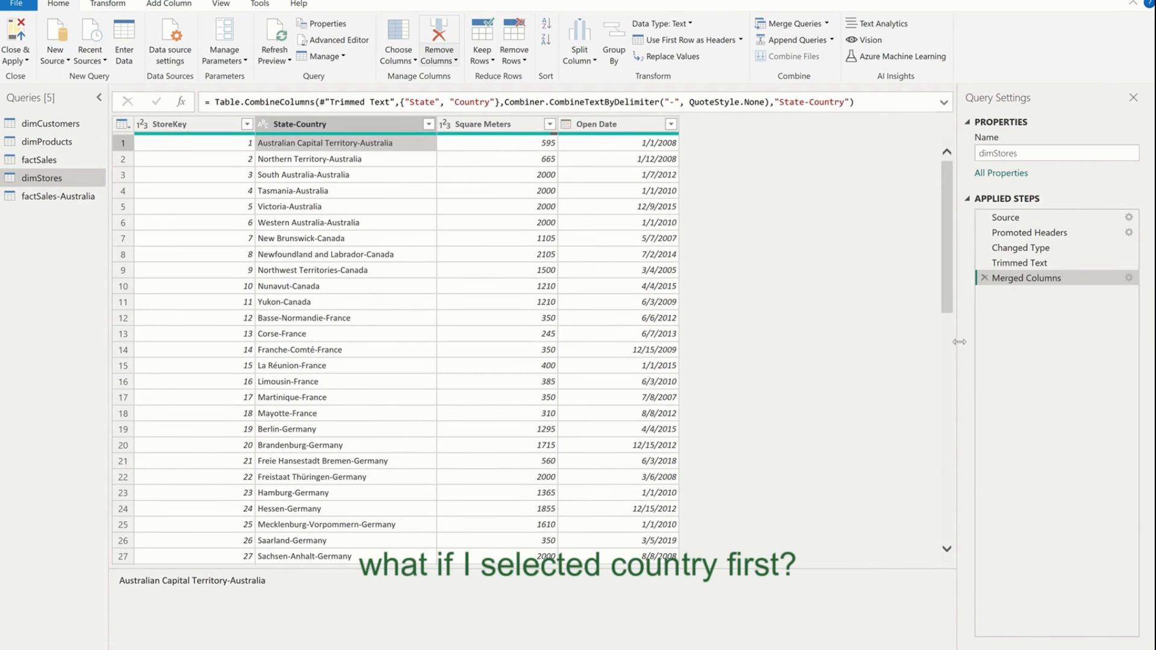
- Remove the Merged Columns step from dimStores and select the Country column followed by State
click(1020, 263)
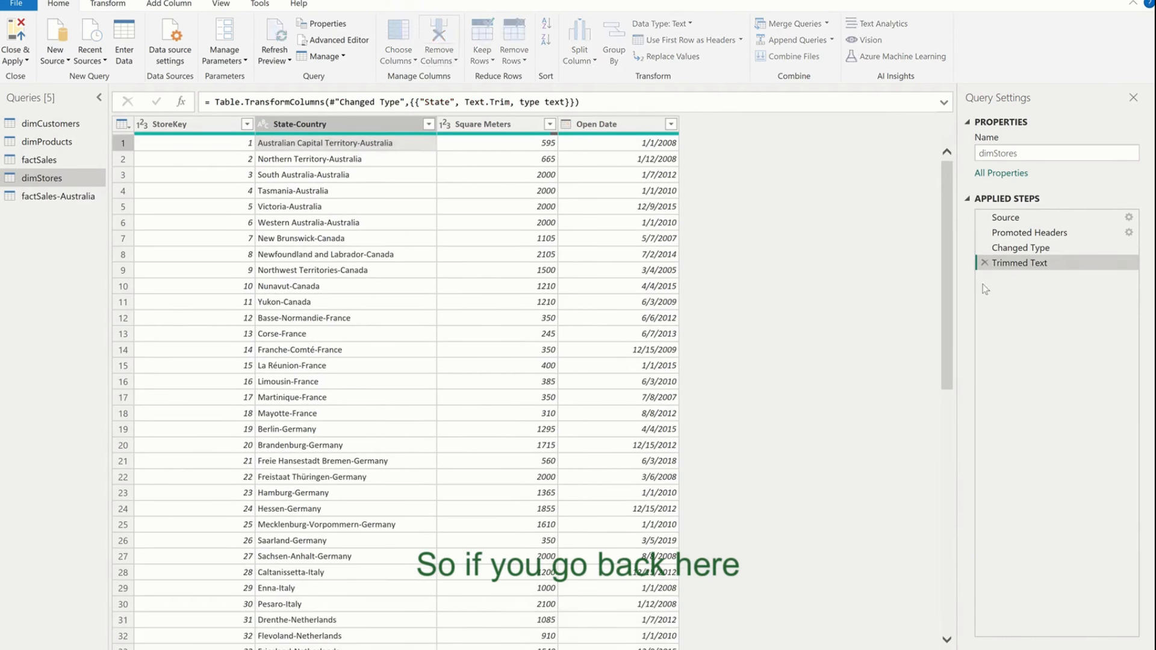
click(326, 121)
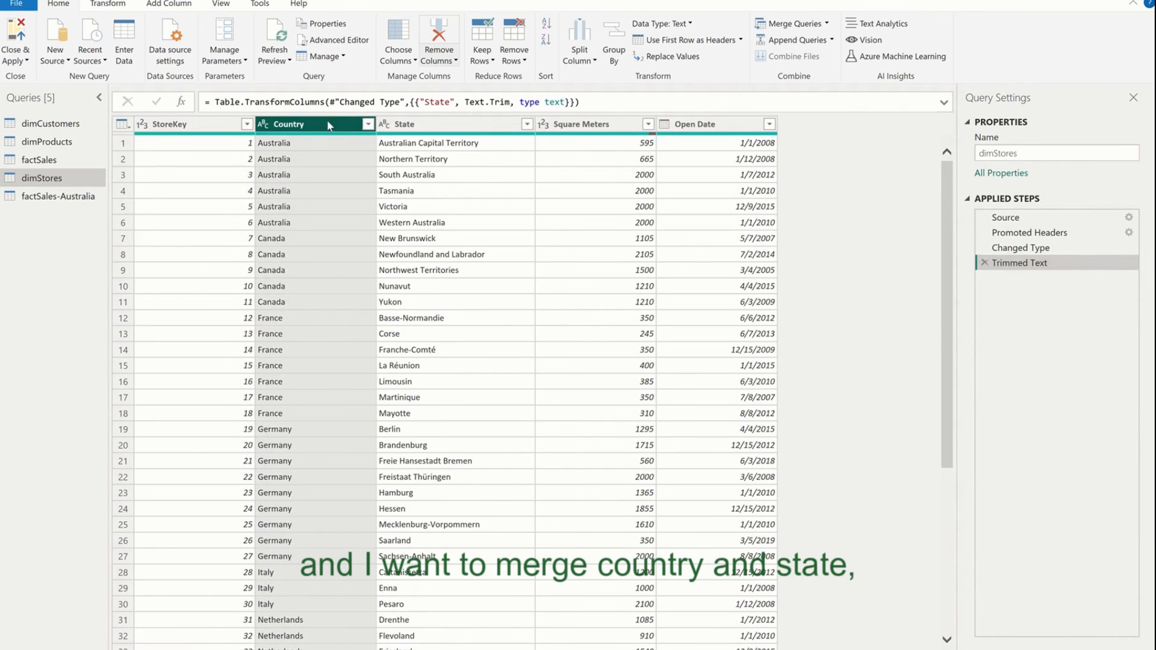
ctrl+click(429, 122)
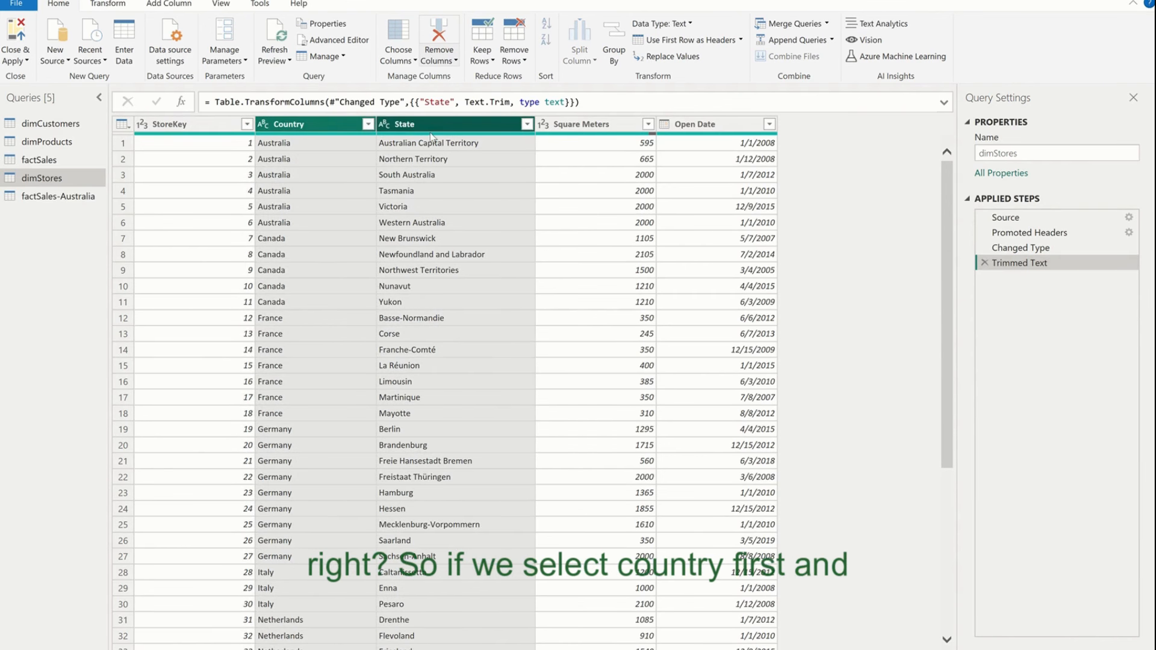
right_click(453, 132)
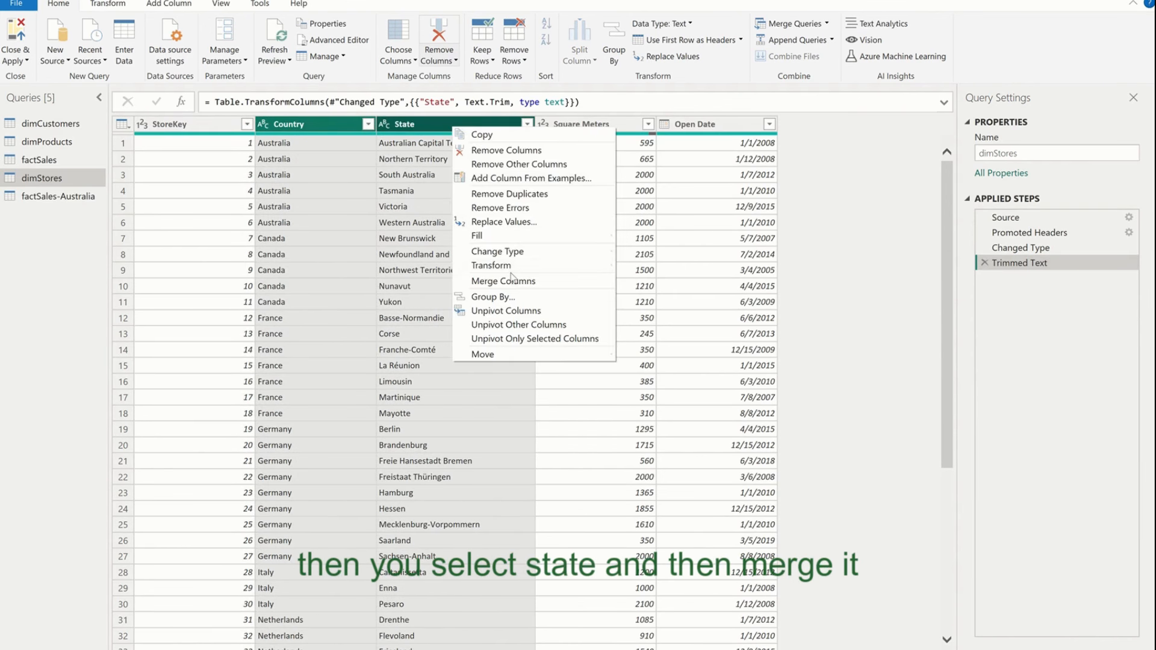
click(521, 292)
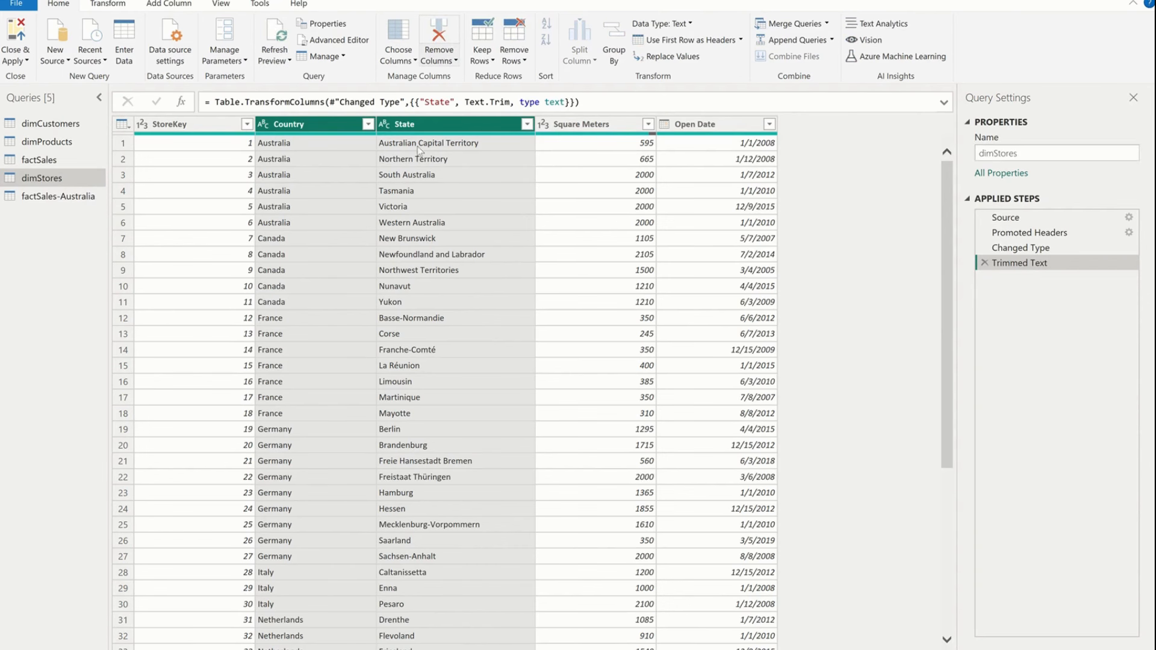
click(426, 649)
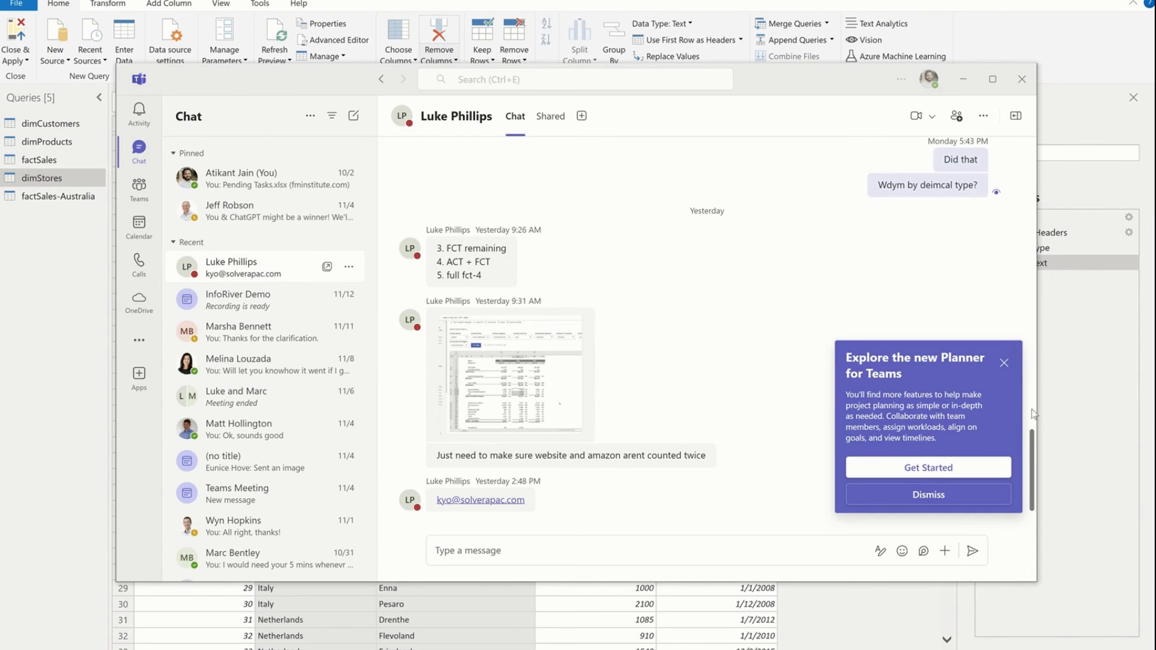
click(1005, 364)
click(962, 79)
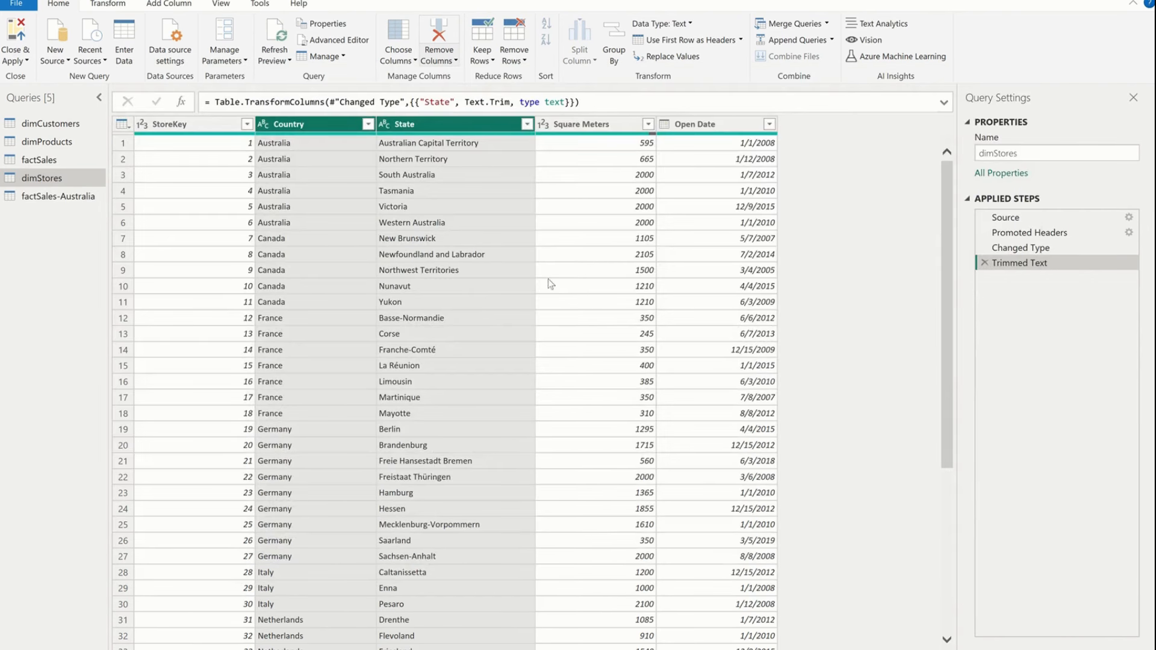
click(73, 161)
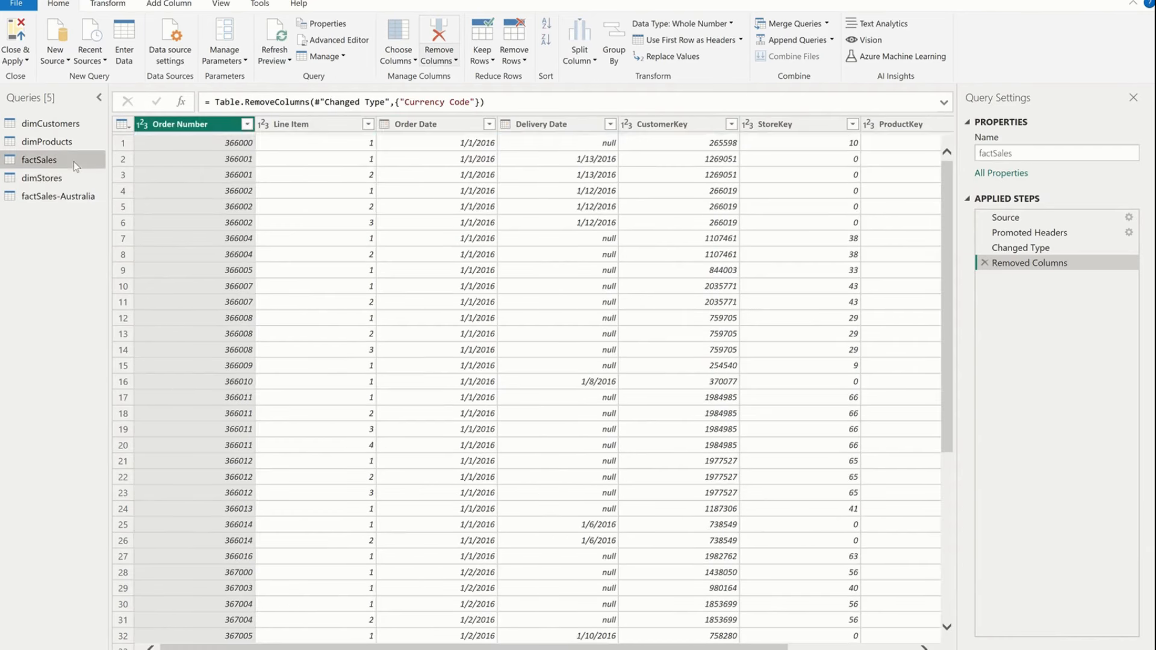
click(66, 179)
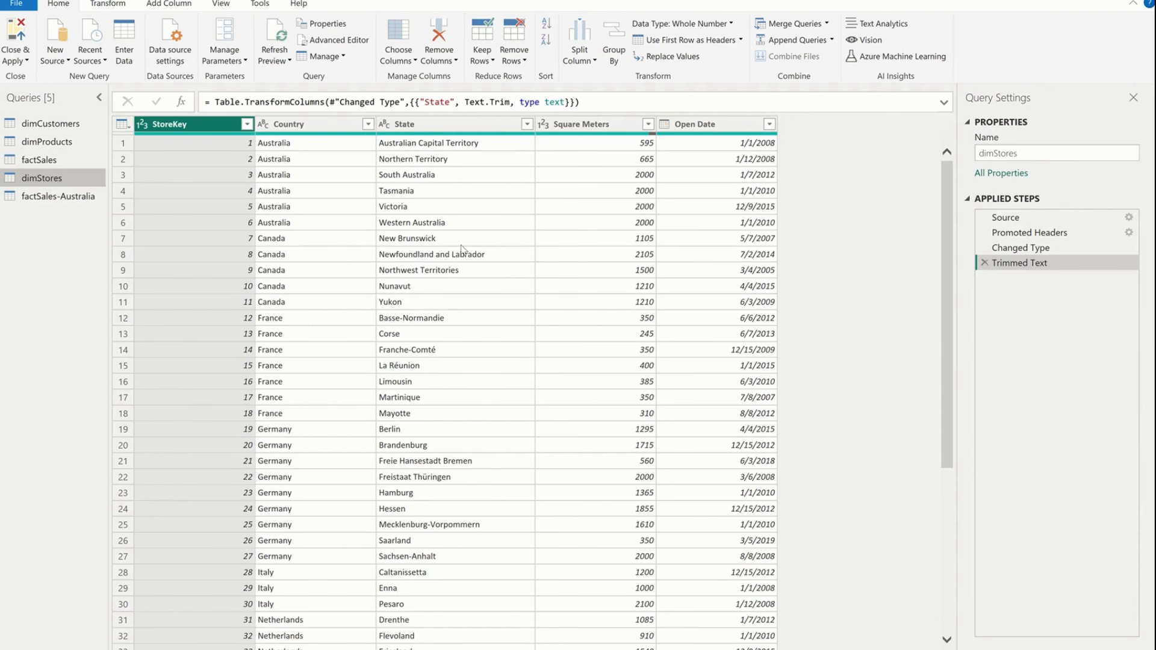
click(334, 128)
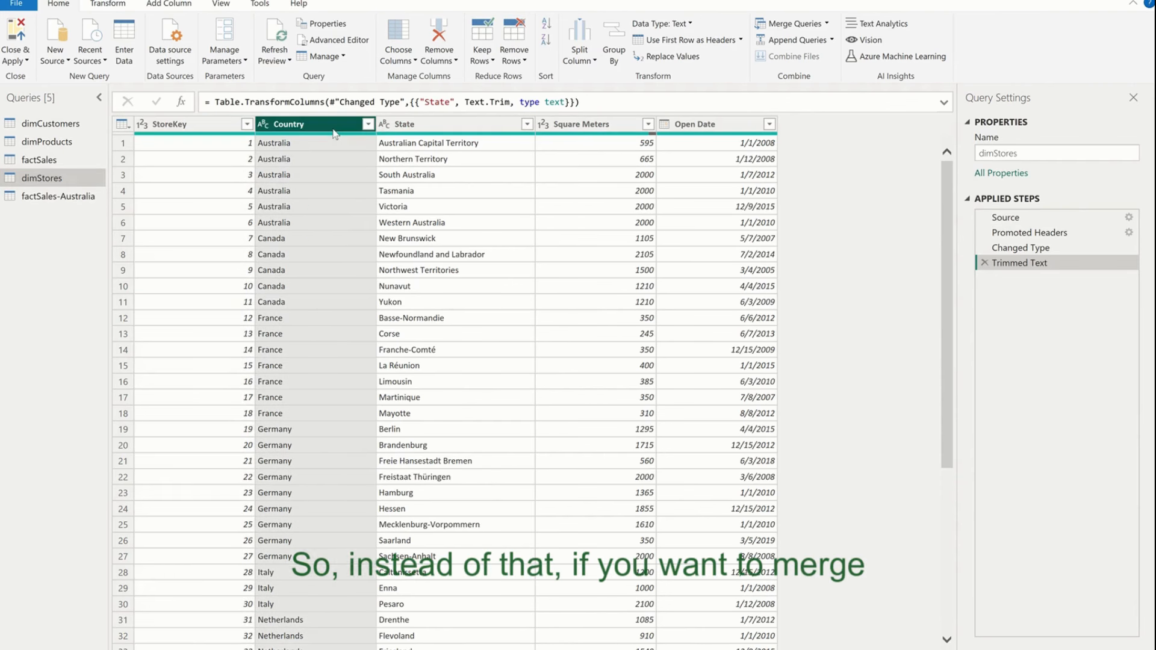
ctrl+click(426, 128)
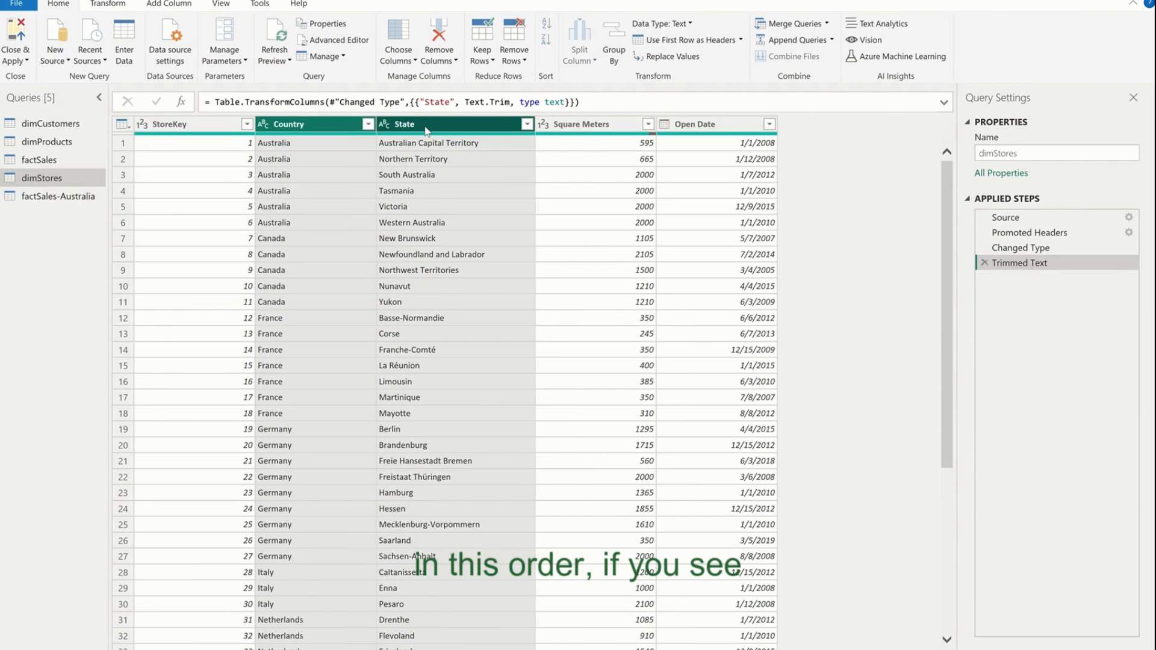
right_click(425, 128)
key(Escape)
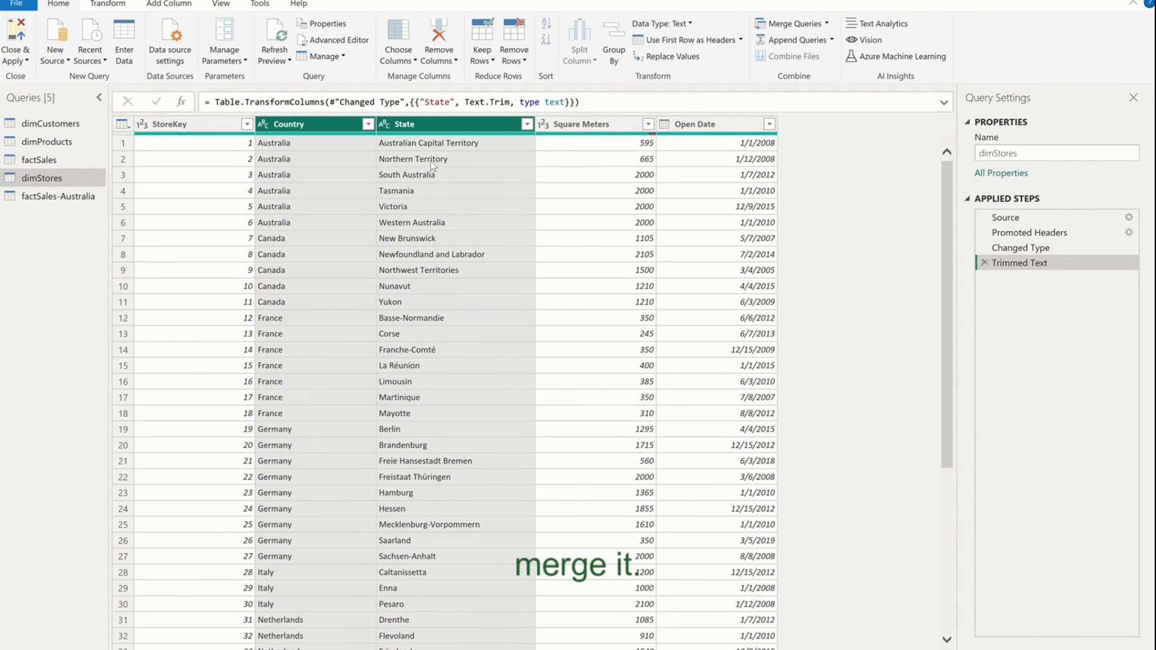
click(72, 159)
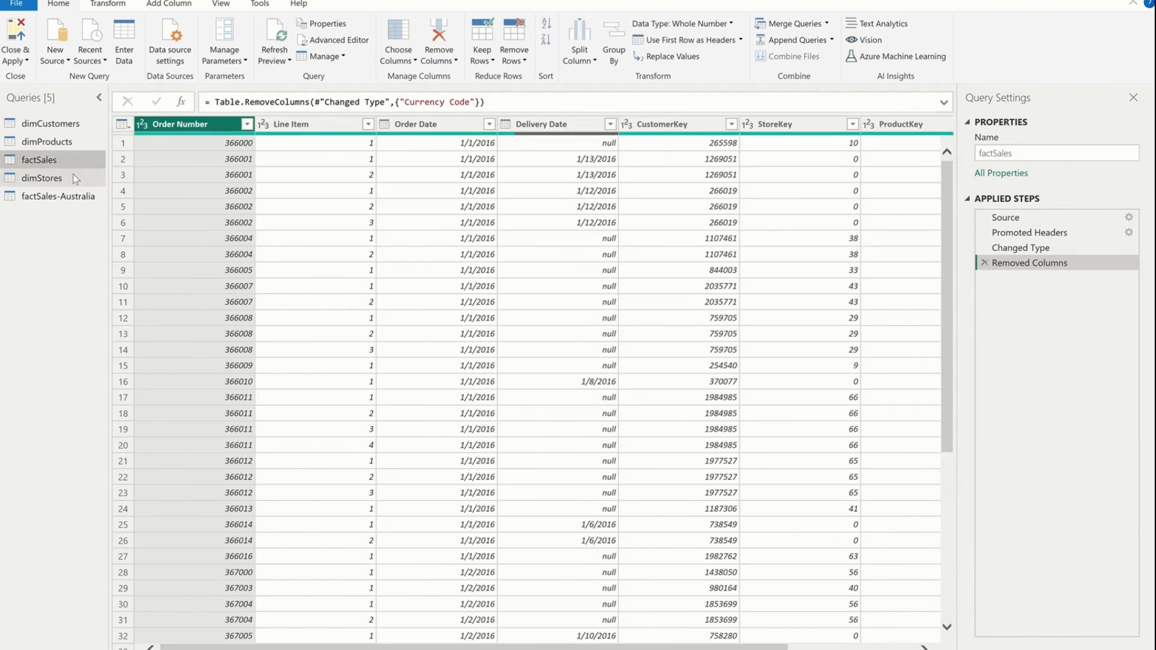
click(74, 176)
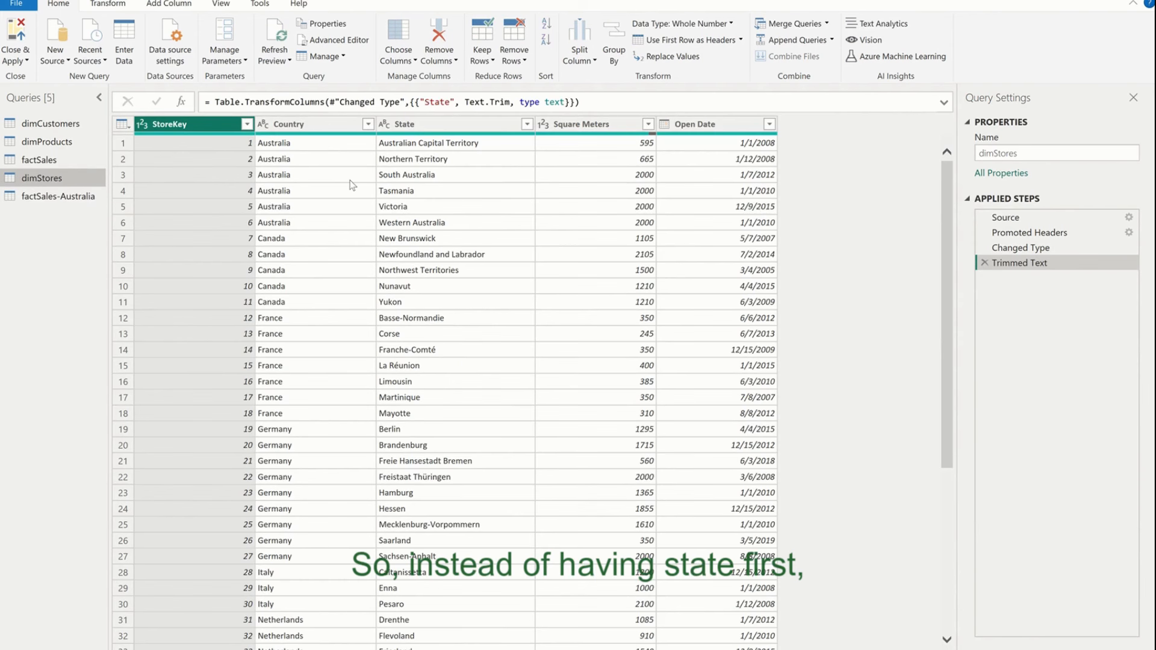
- Try merging Country and State, in that order, with no separator, then remove that merge step from dimStores
click(325, 125)
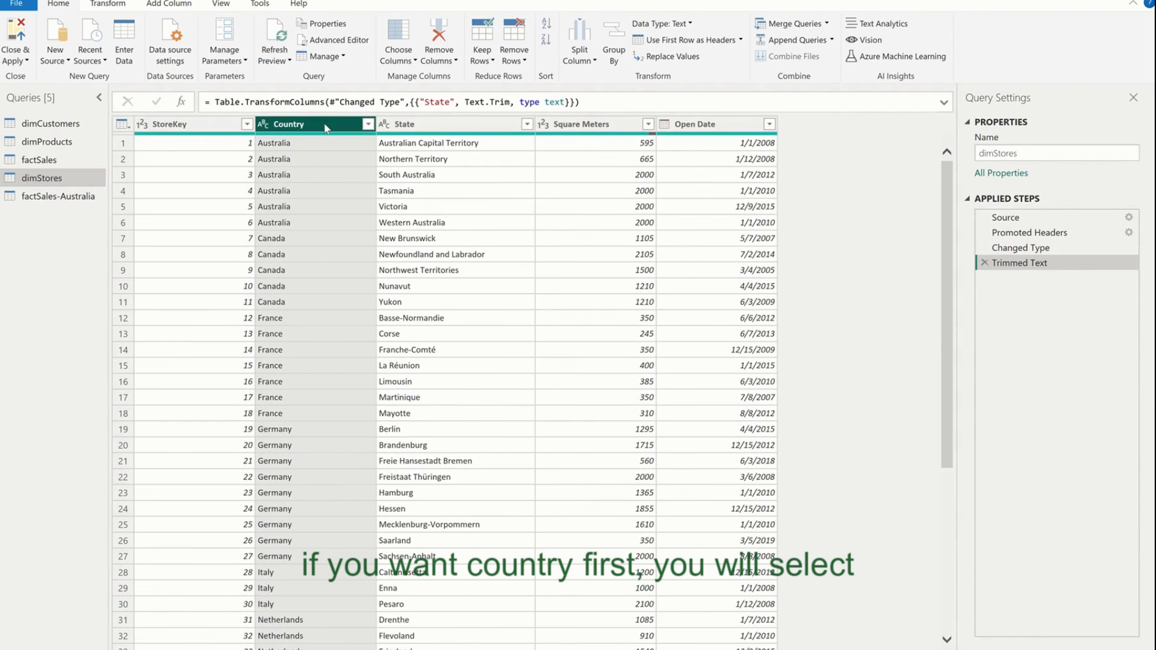
ctrl+click(414, 125)
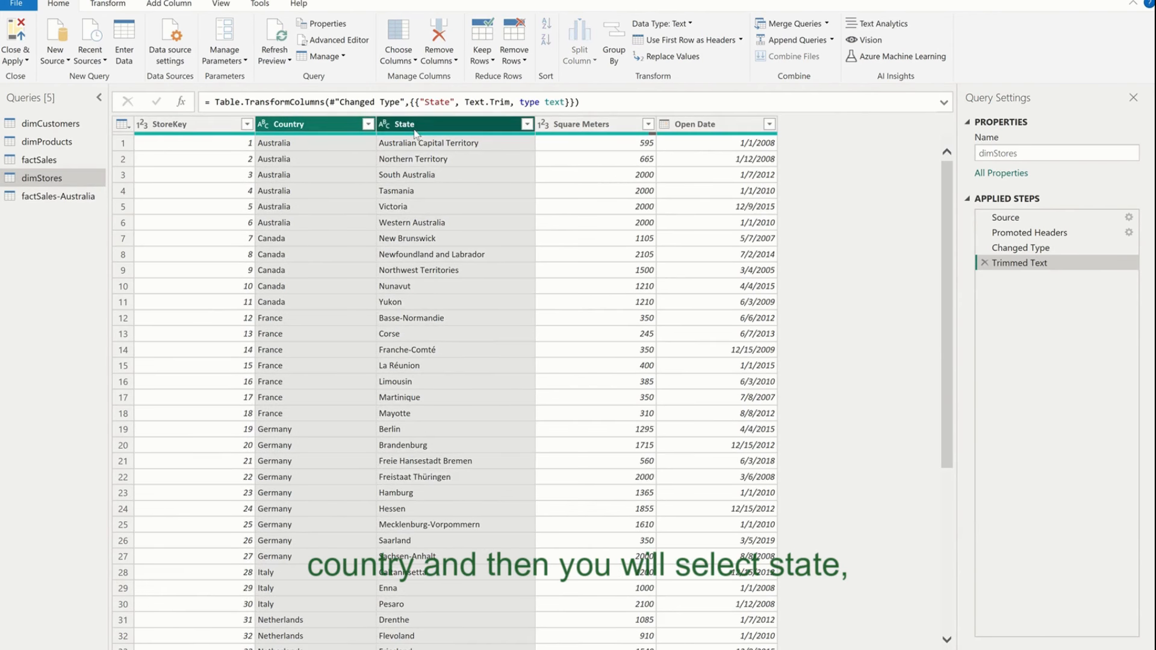
right_click(414, 130)
click(471, 281)
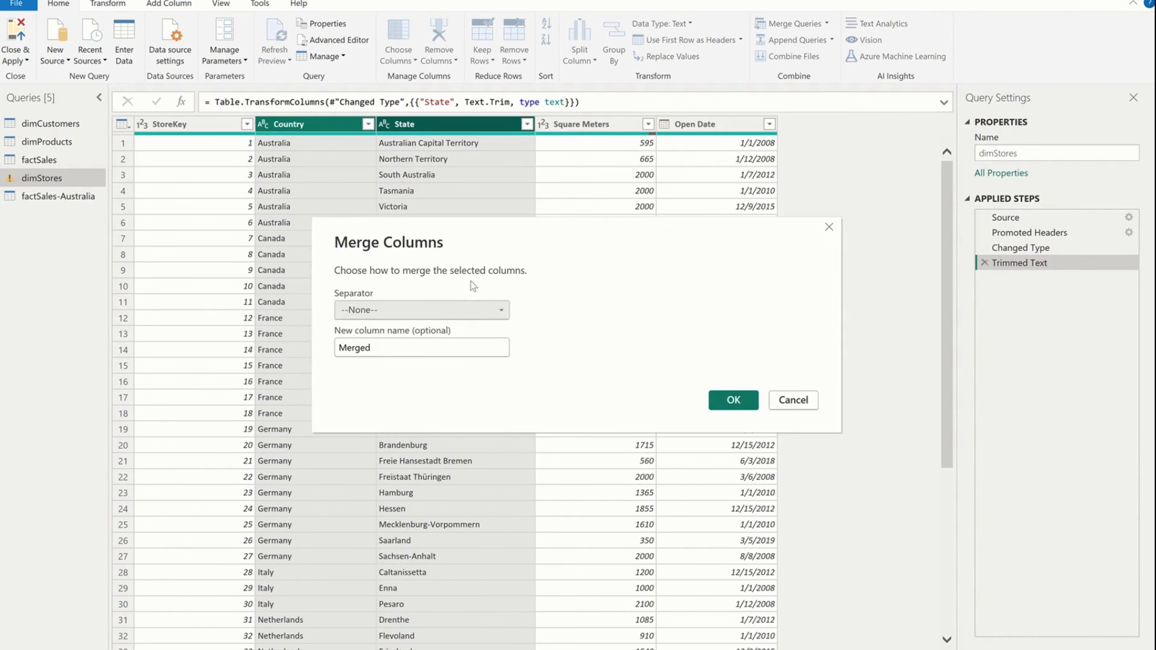
click(732, 401)
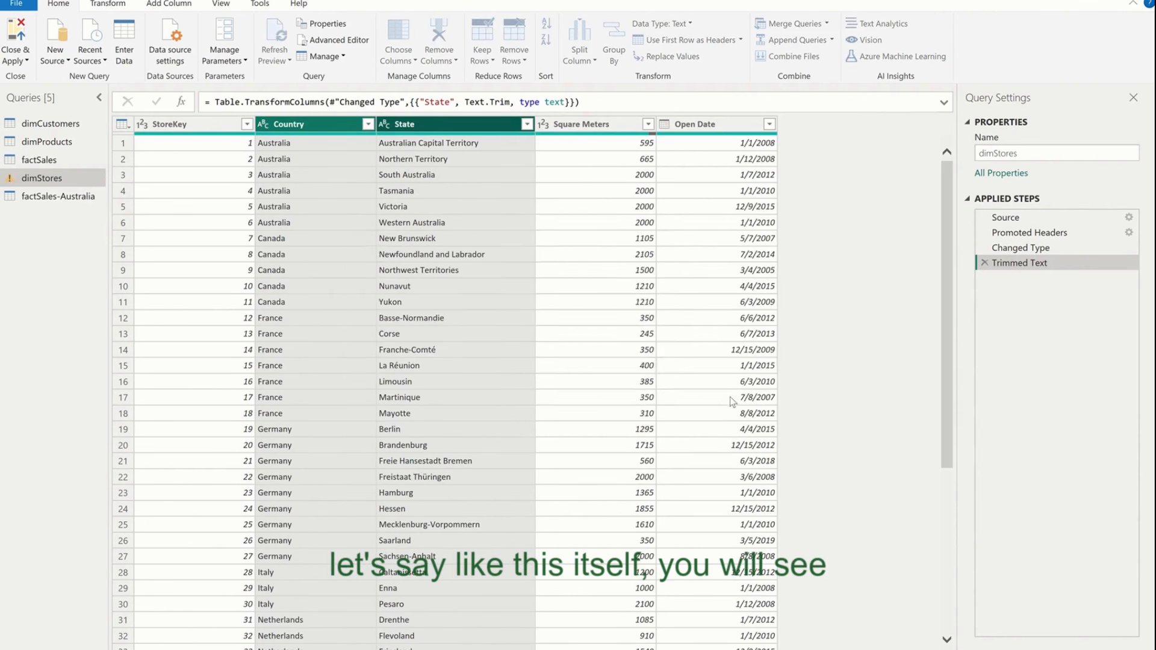
click(282, 145)
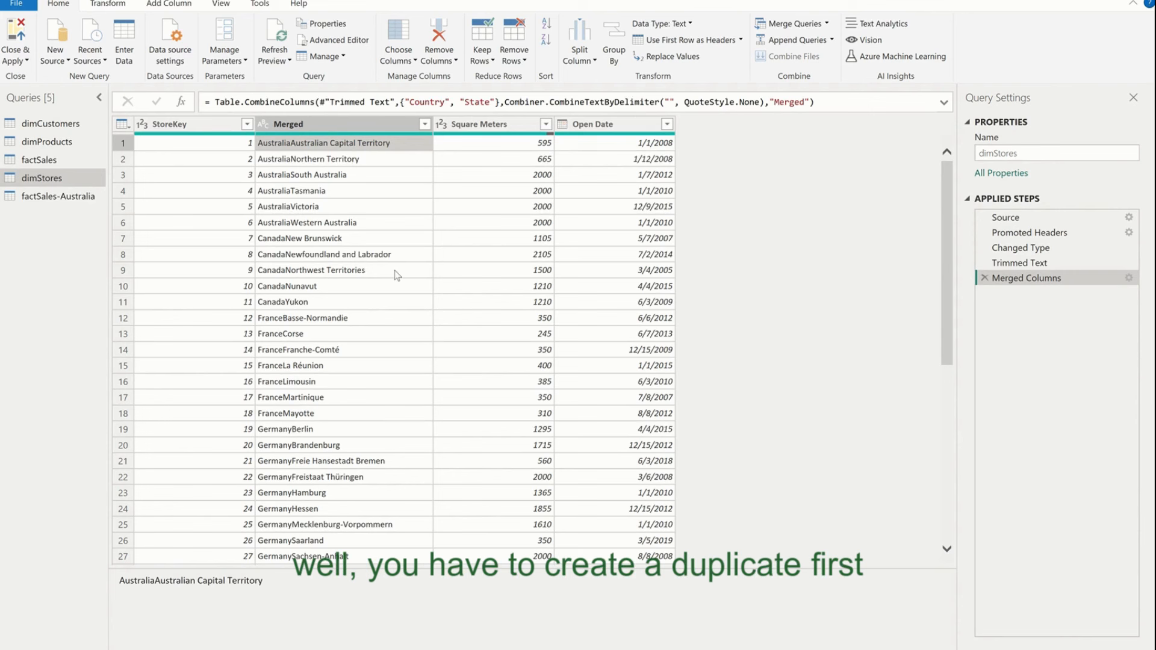
click(983, 277)
- Duplicate the Country column and the State column in the dimStores query
right_click(337, 127)
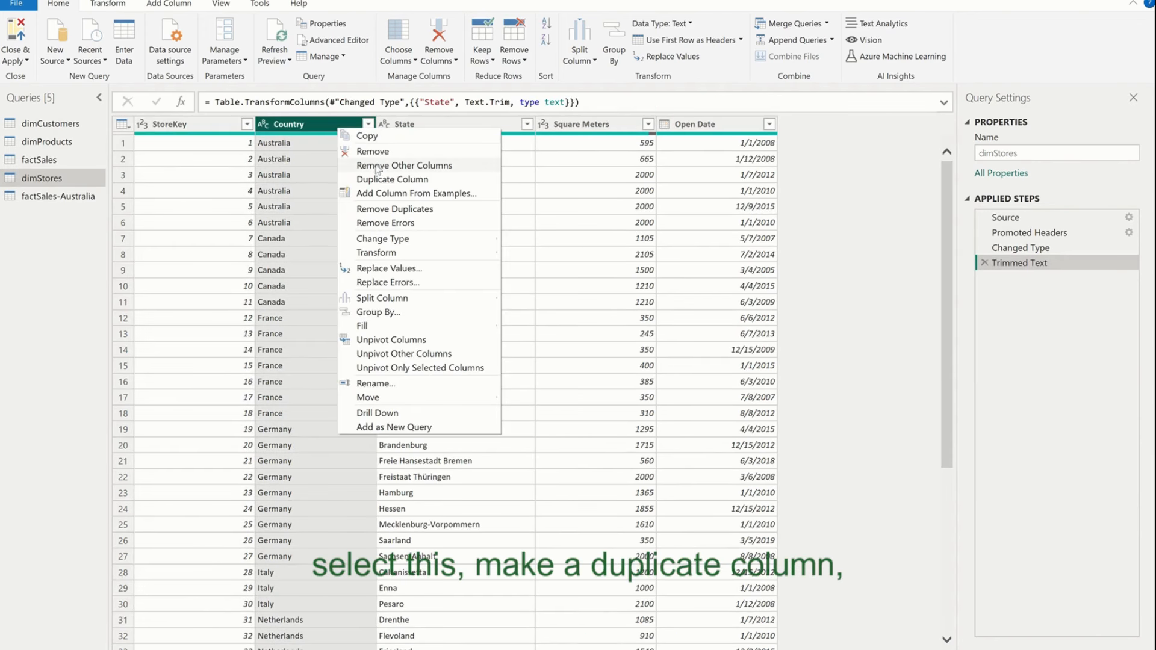
click(388, 180)
click(498, 128)
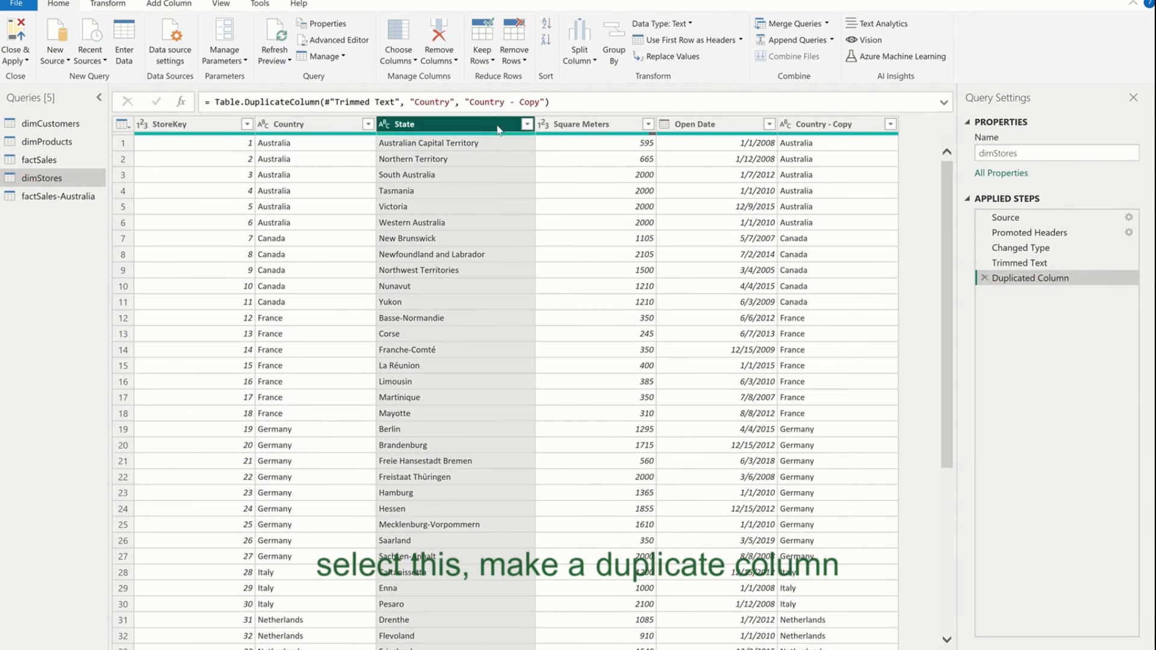
right_click(498, 128)
click(549, 178)
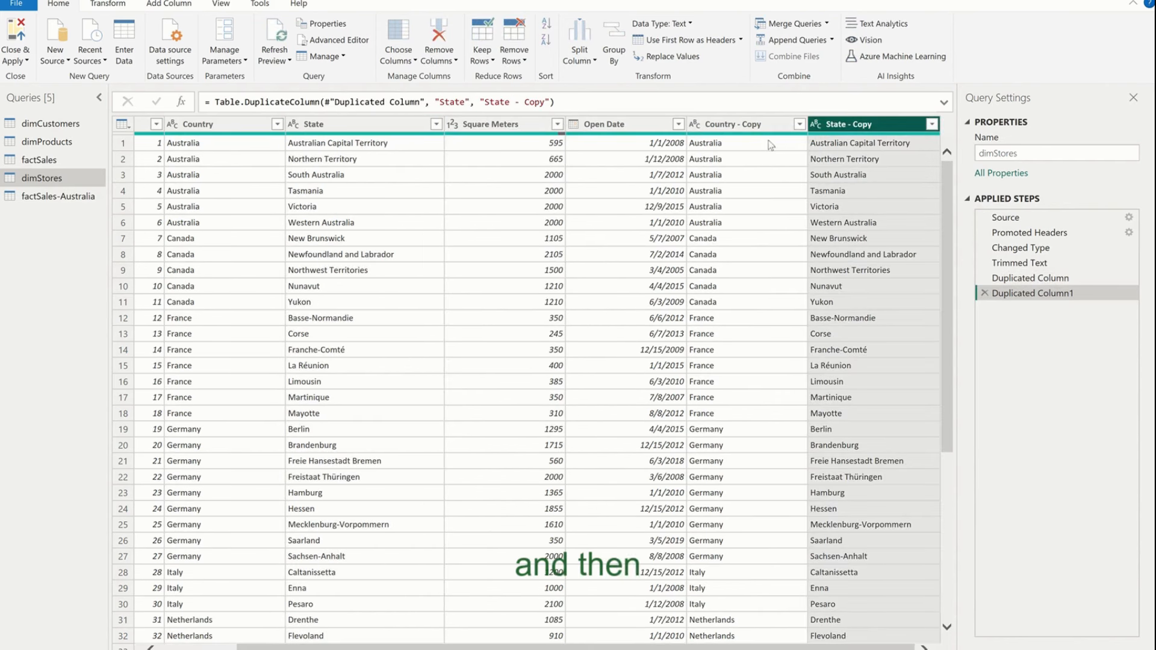
shift+click(769, 128)
right_click(769, 128)
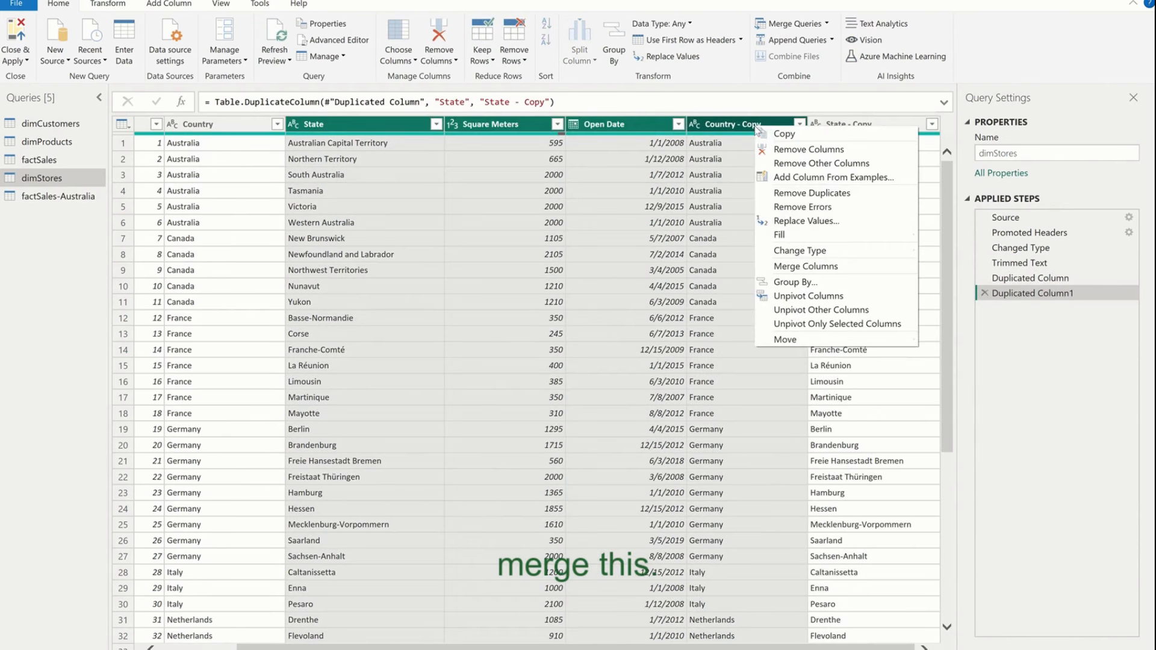
click(715, 142)
- Set up a merge of the State copy followed by the Country copy, naming the new column State-Country
click(842, 125)
shift+click(747, 127)
right_click(747, 129)
click(783, 265)
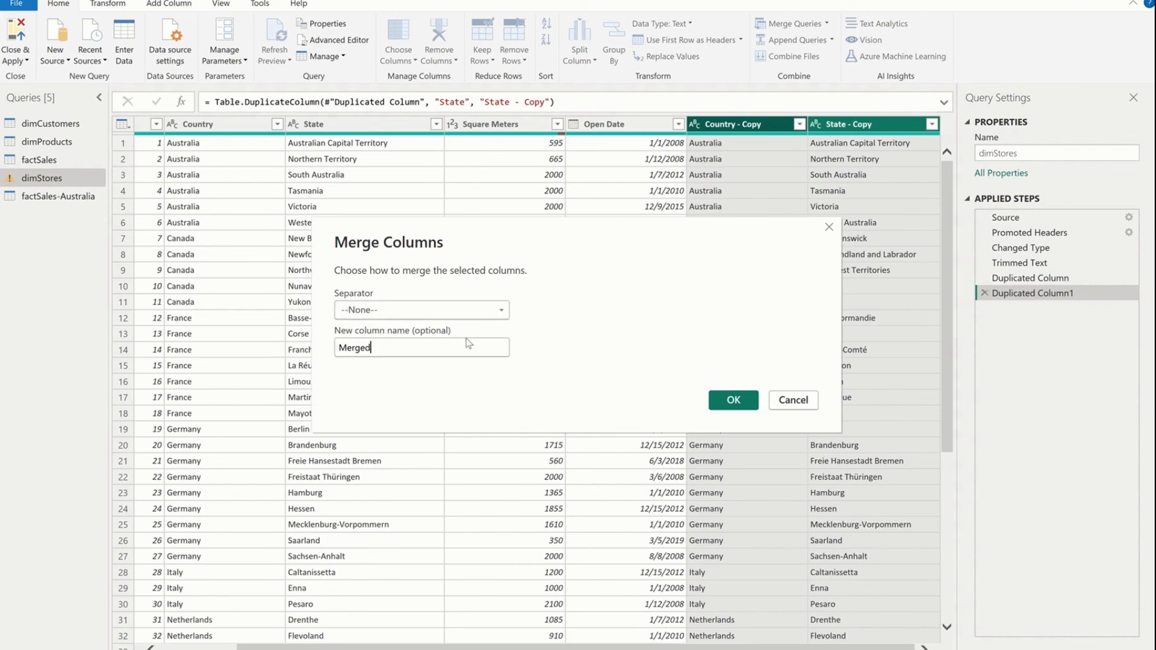
key(ctrl+a)
text(State-COuntry)
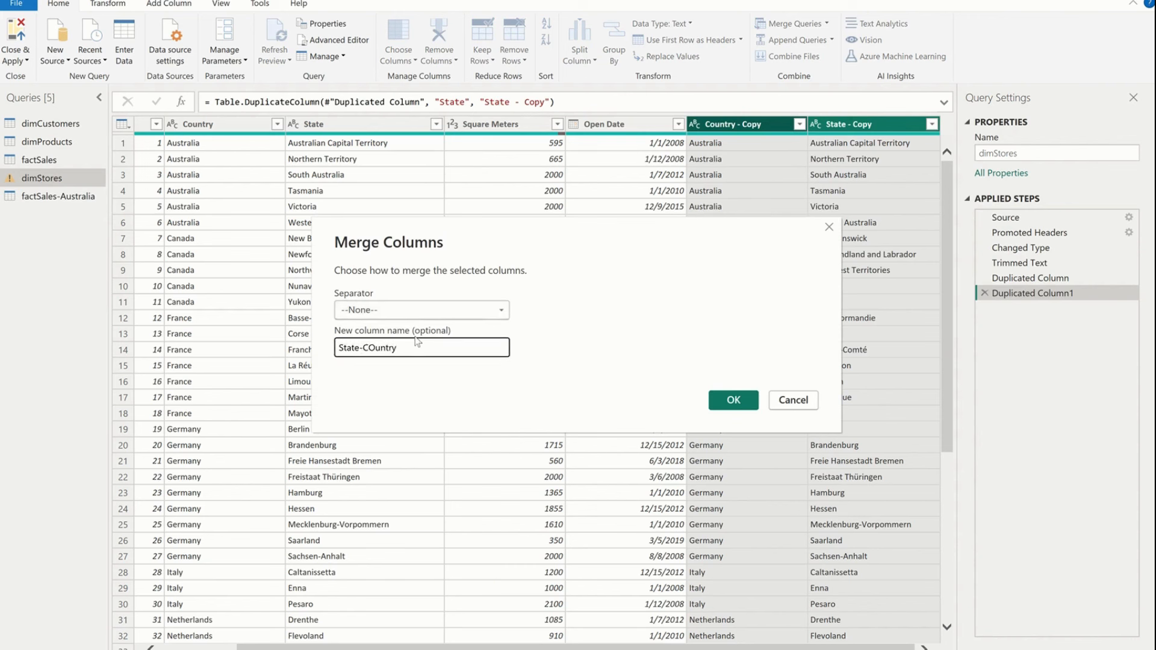
click(374, 347)
key(BackSpace)
text(ountry)
- Use a custom "-" separator for the State-Country merge and complete it
click(460, 311)
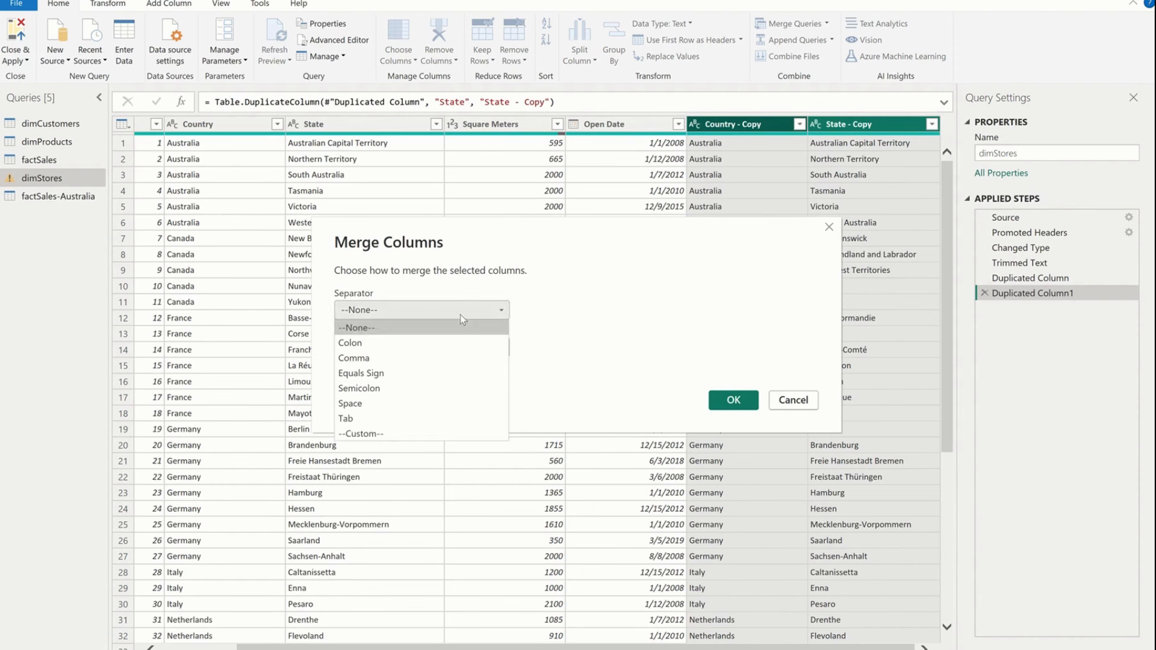
click(410, 434)
click(405, 335)
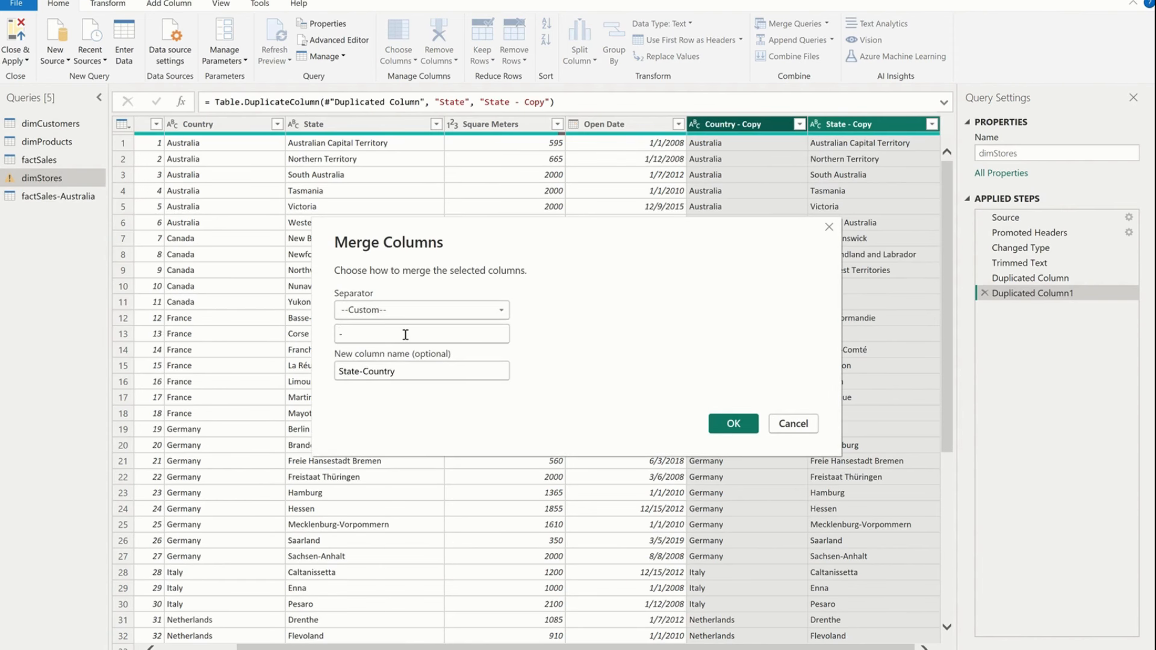
click(727, 426)
click(804, 125)
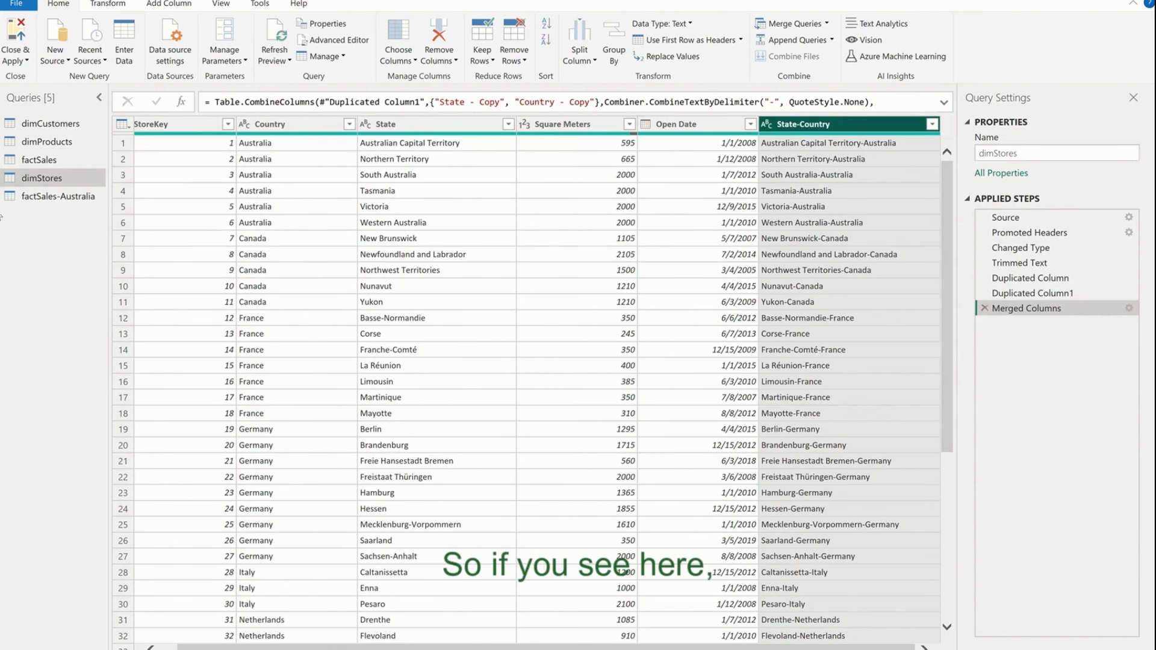
- Duplicate the State column in dimStores and transform the new copy into the length of its text
right_click(457, 127)
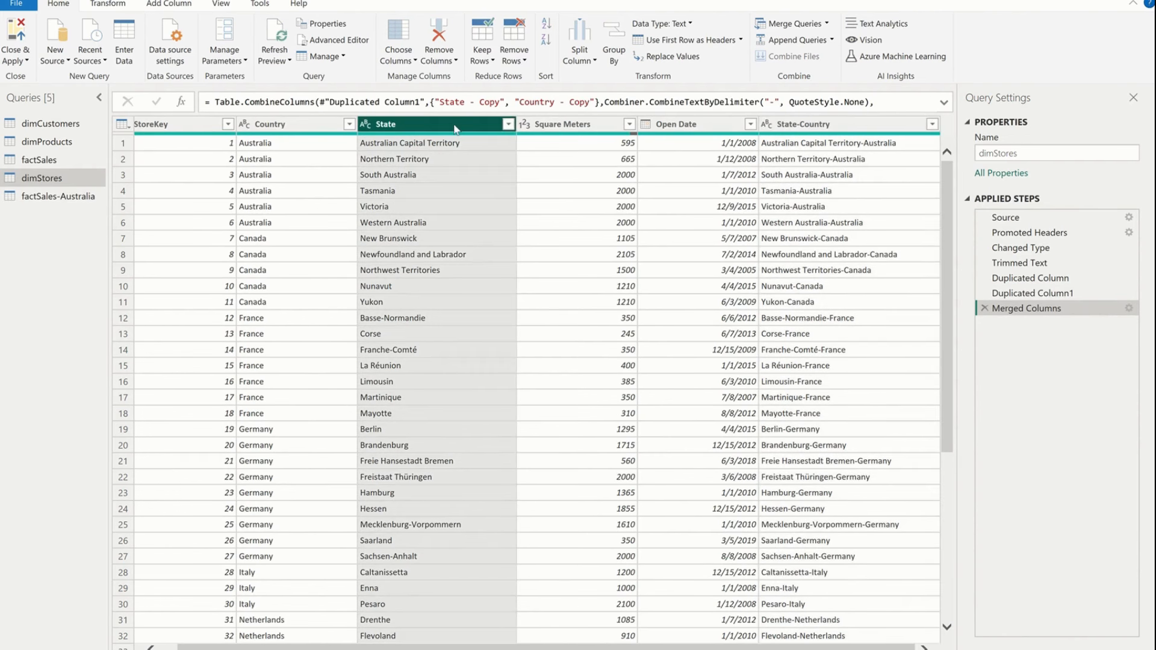
click(541, 253)
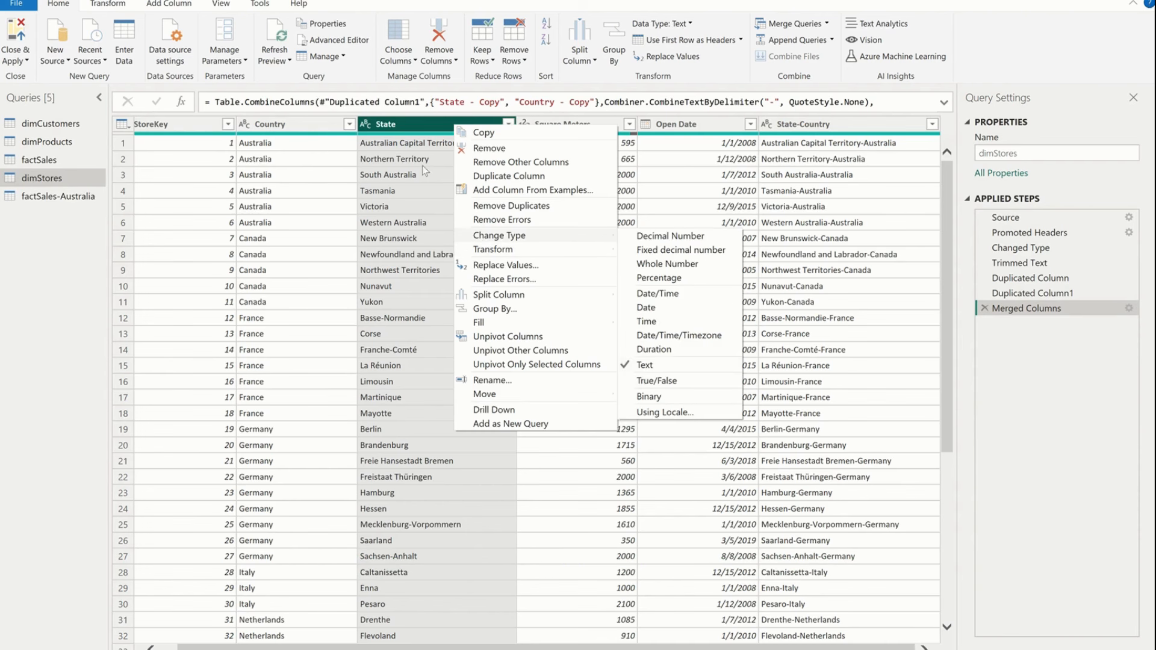
right_click(426, 119)
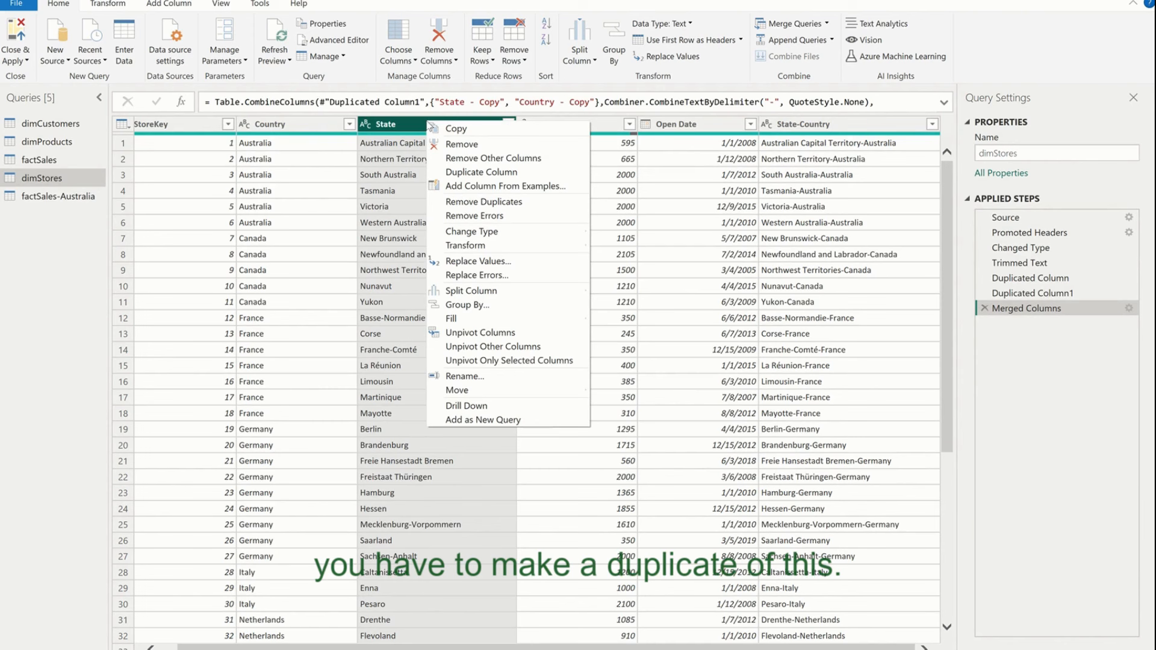
click(481, 172)
right_click(854, 125)
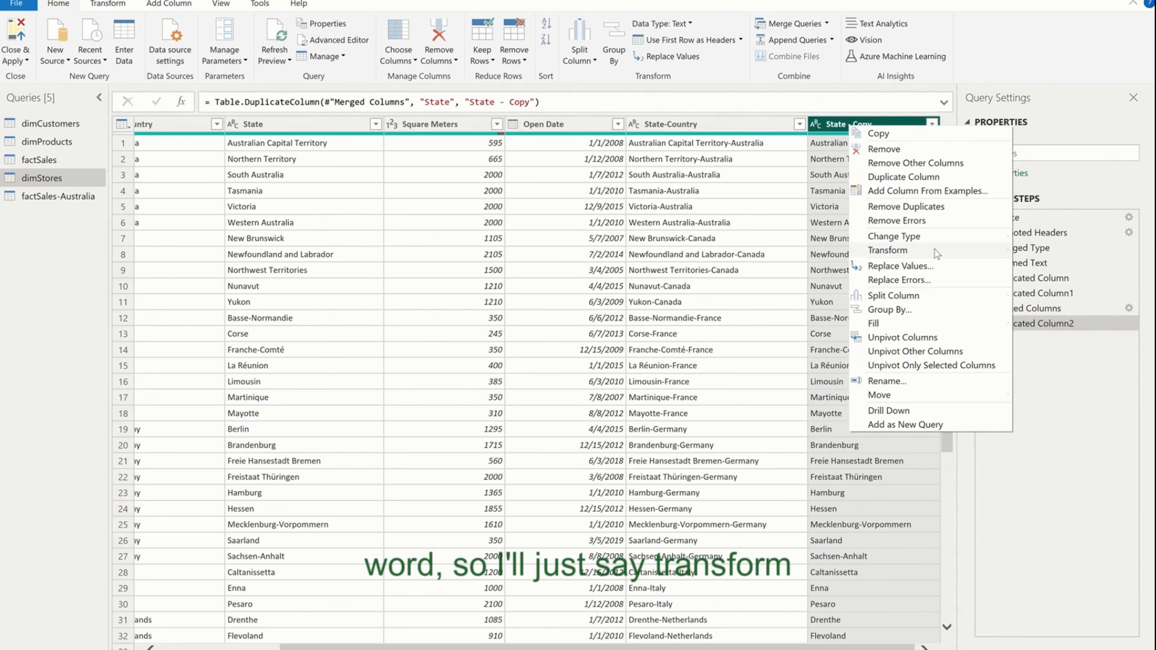
mouse_move(971, 252)
click(1038, 320)
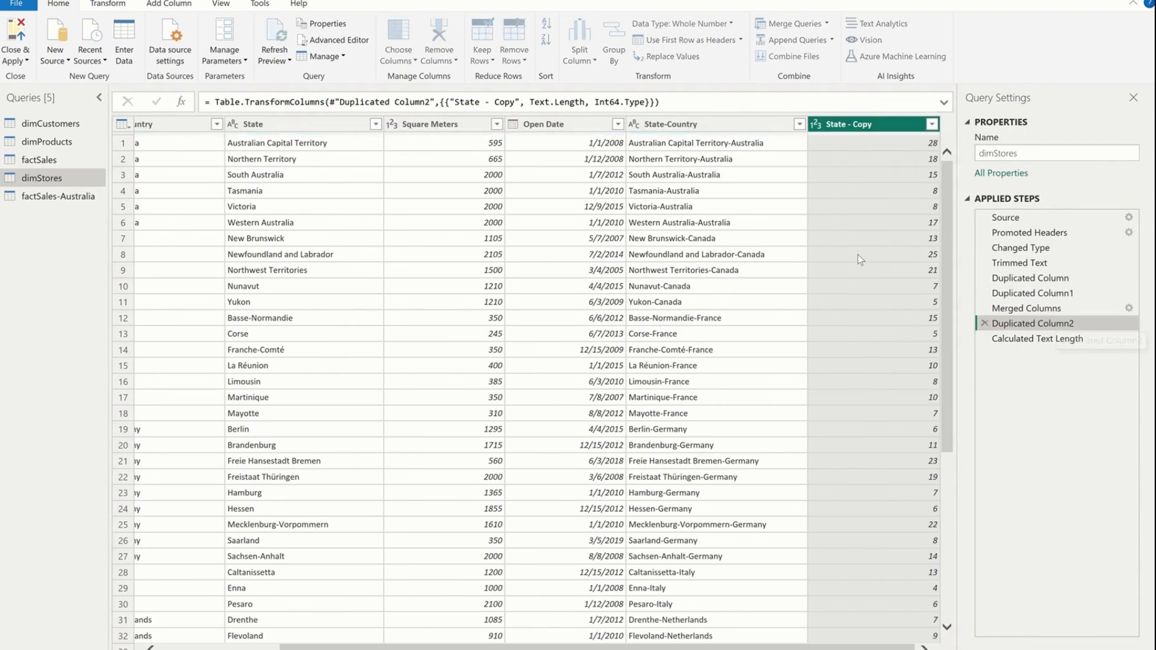
- Compare the calculated text lengths with the state names in the Tasmania, Victoria and Western Australia rows
click(1023, 340)
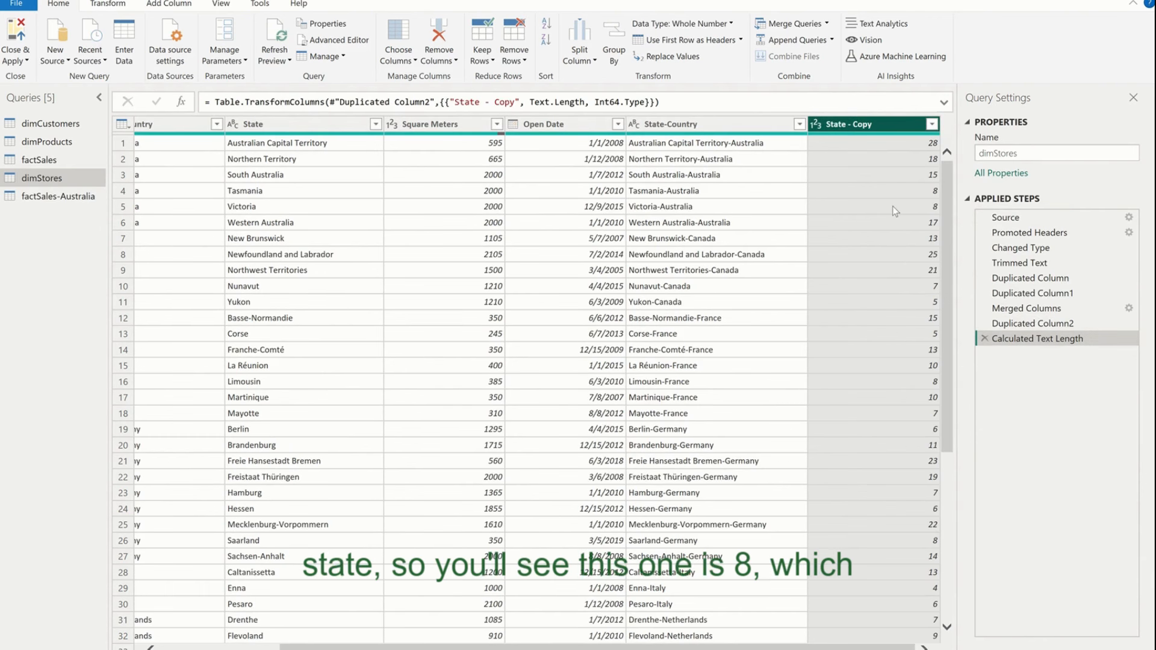
click(926, 196)
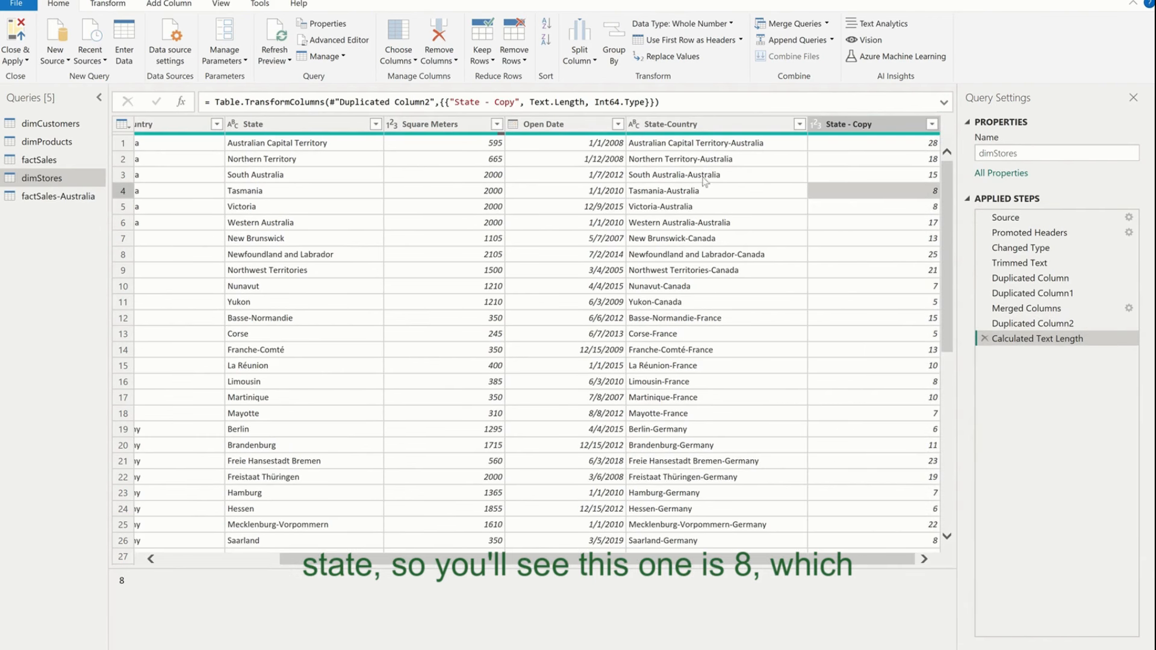
click(656, 210)
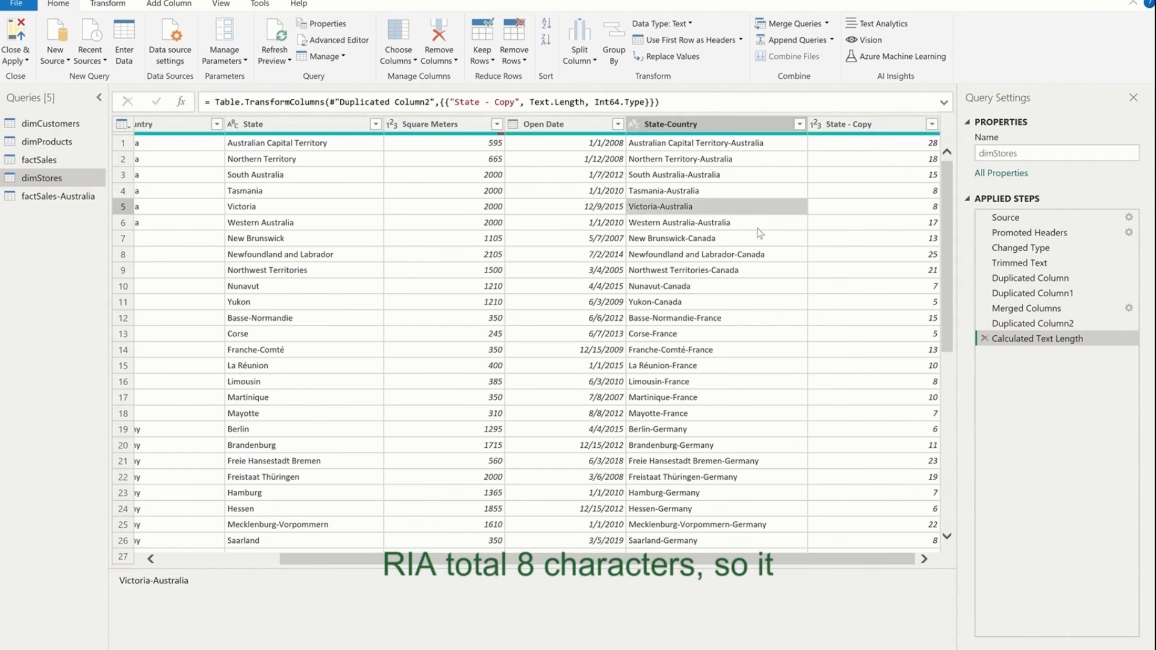
click(929, 213)
click(916, 226)
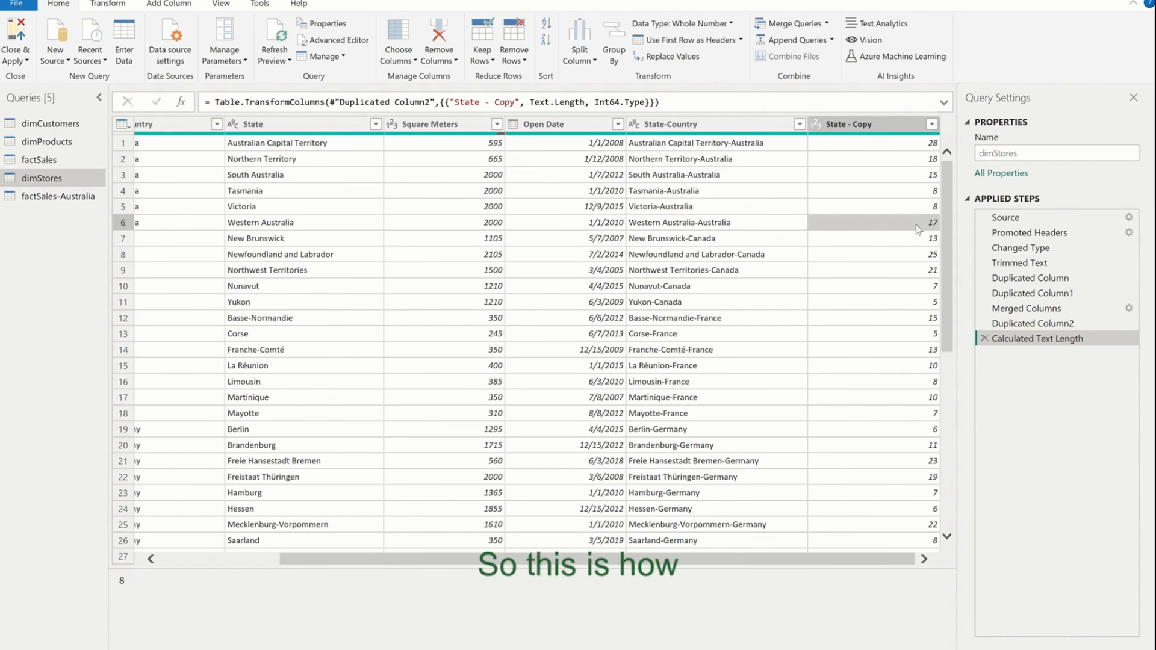
- Examine the Calculated Text Length line and its Text.Length function in the dimStores query code, leaving the code unedited
click(341, 40)
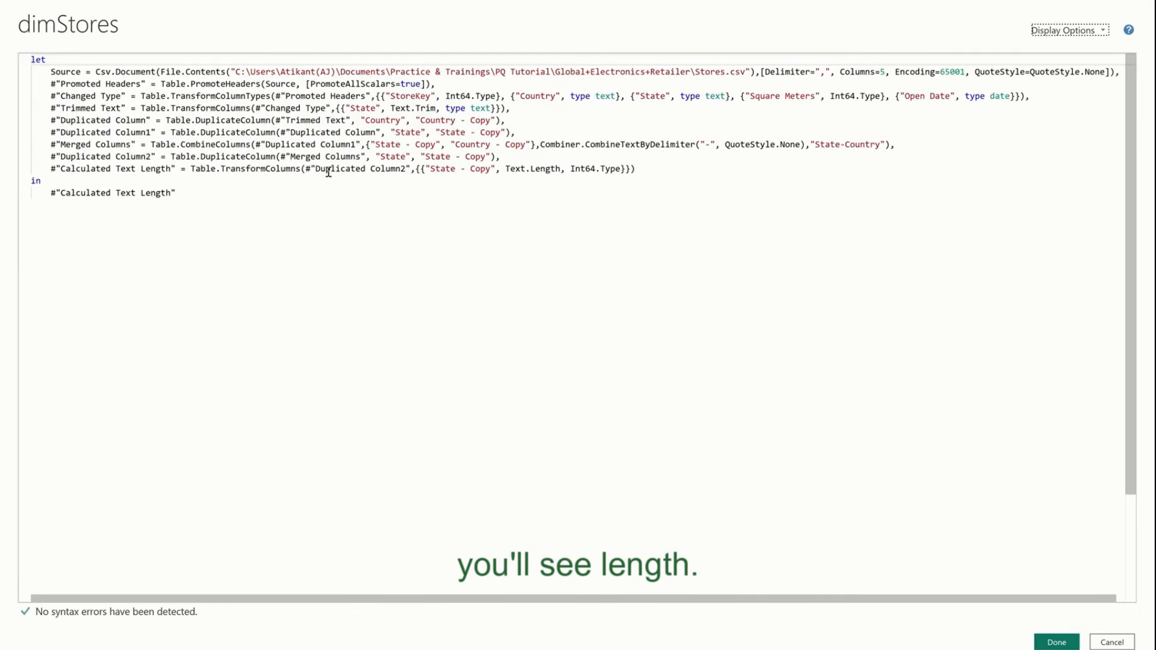
double_click(214, 169)
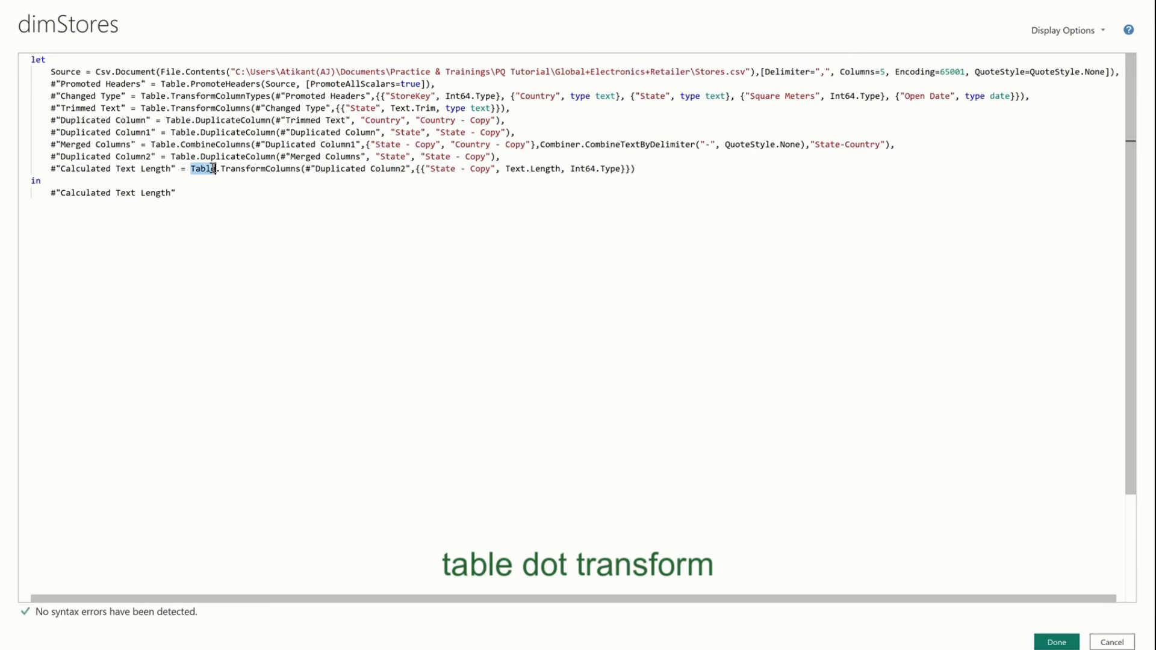
mouse_move(297, 171)
drag(325, 170, 370, 170)
drag(495, 169, 424, 168)
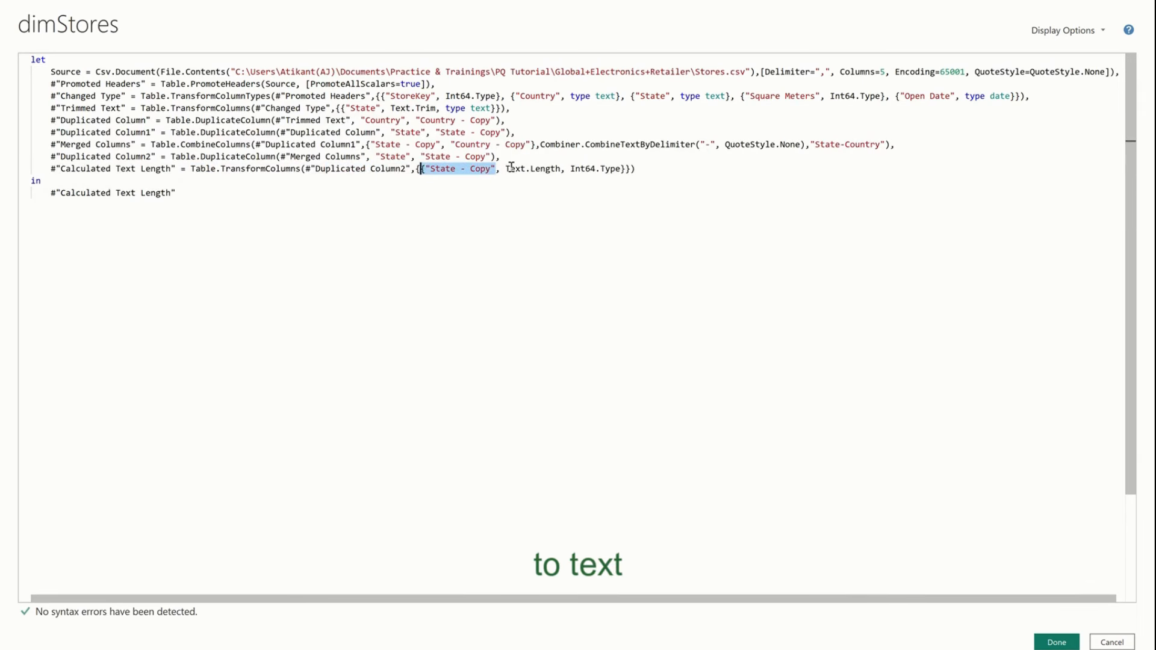
mouse_move(551, 167)
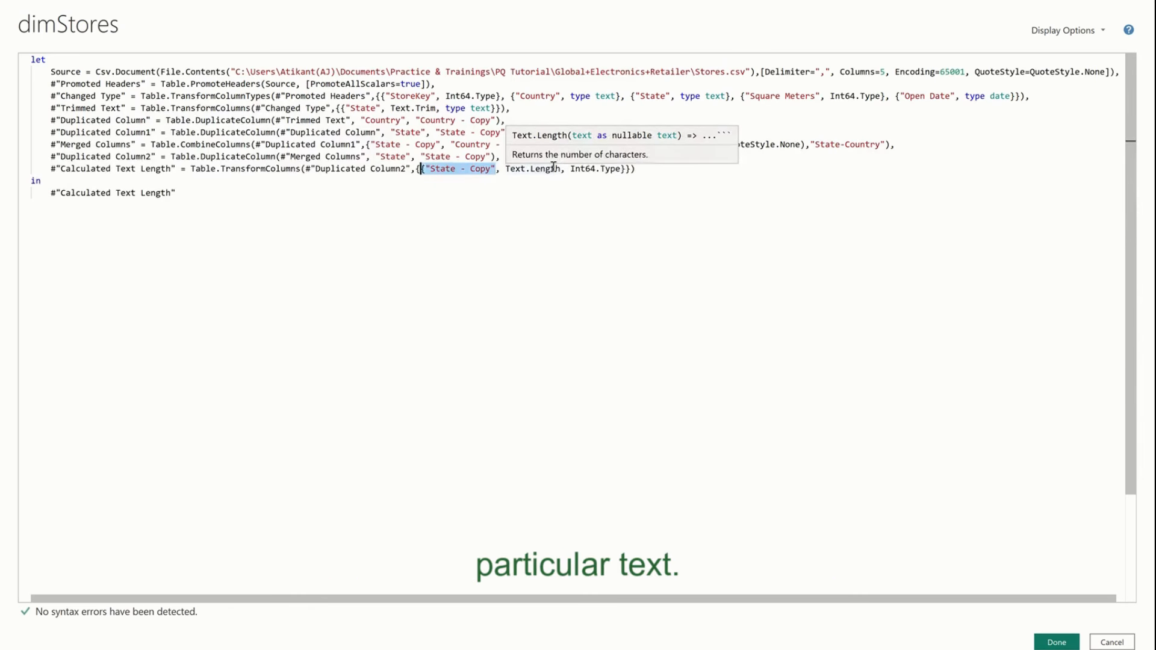
click(1104, 645)
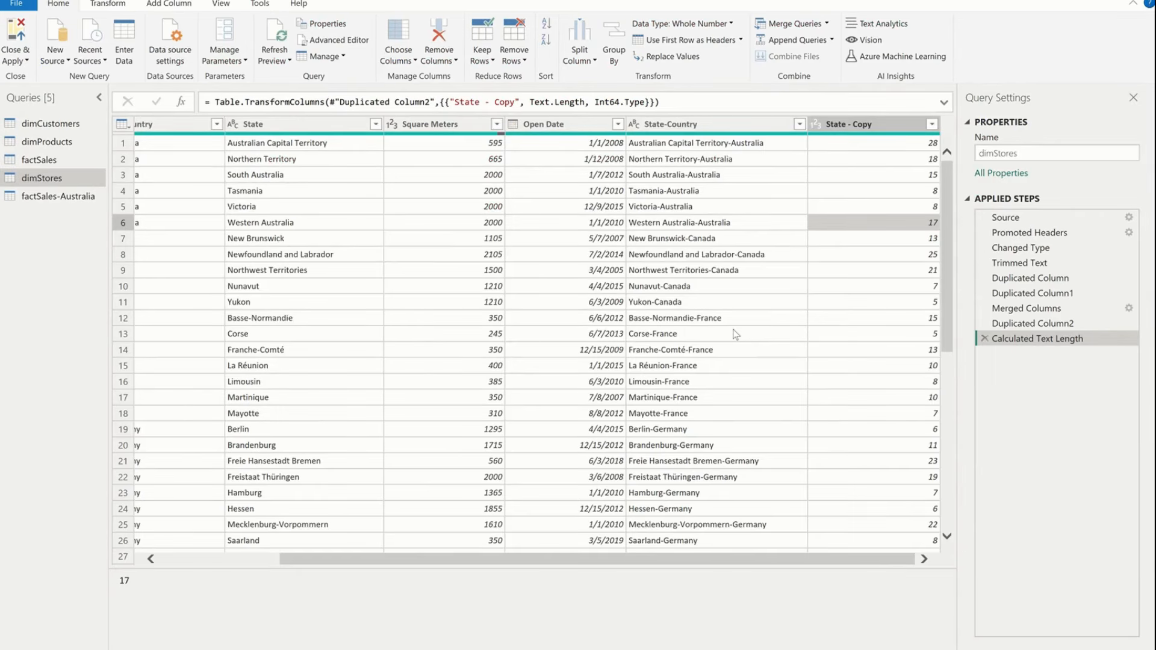
scroll(736, 335, left, 3)
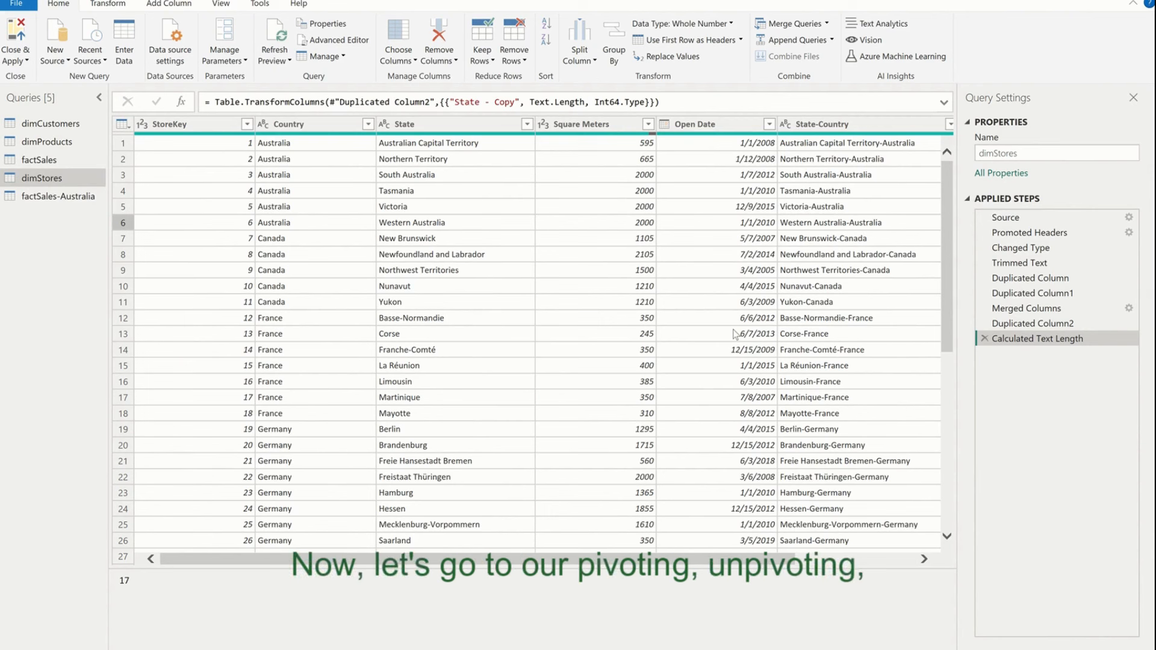
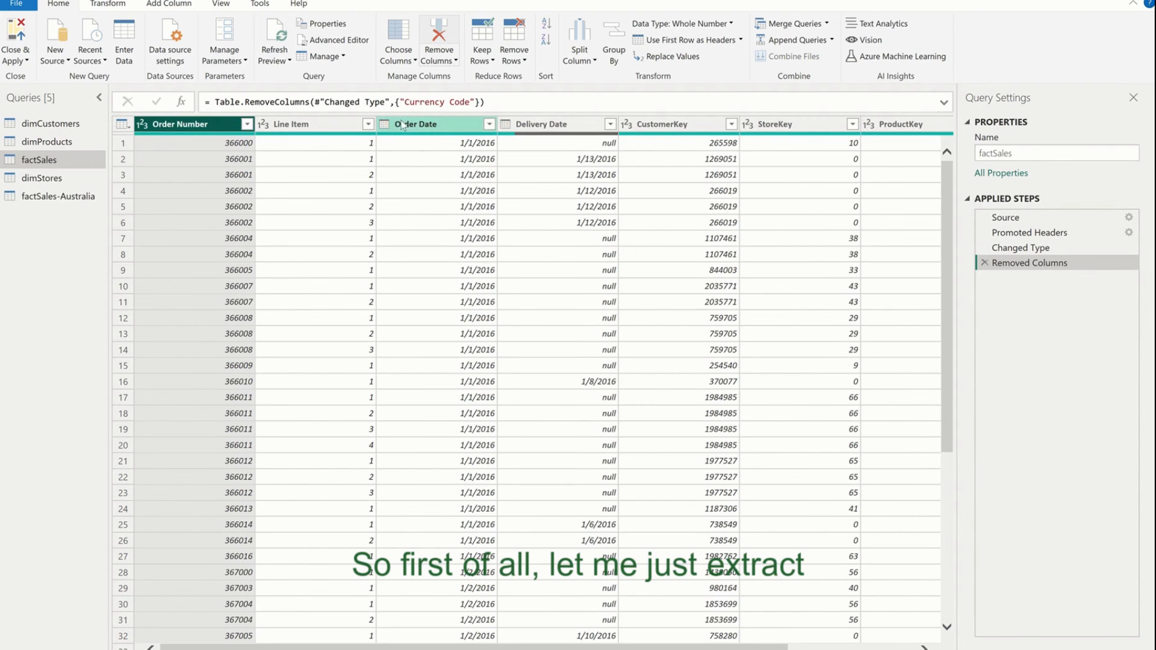
click(433, 127)
scroll(712, 242, right, 3)
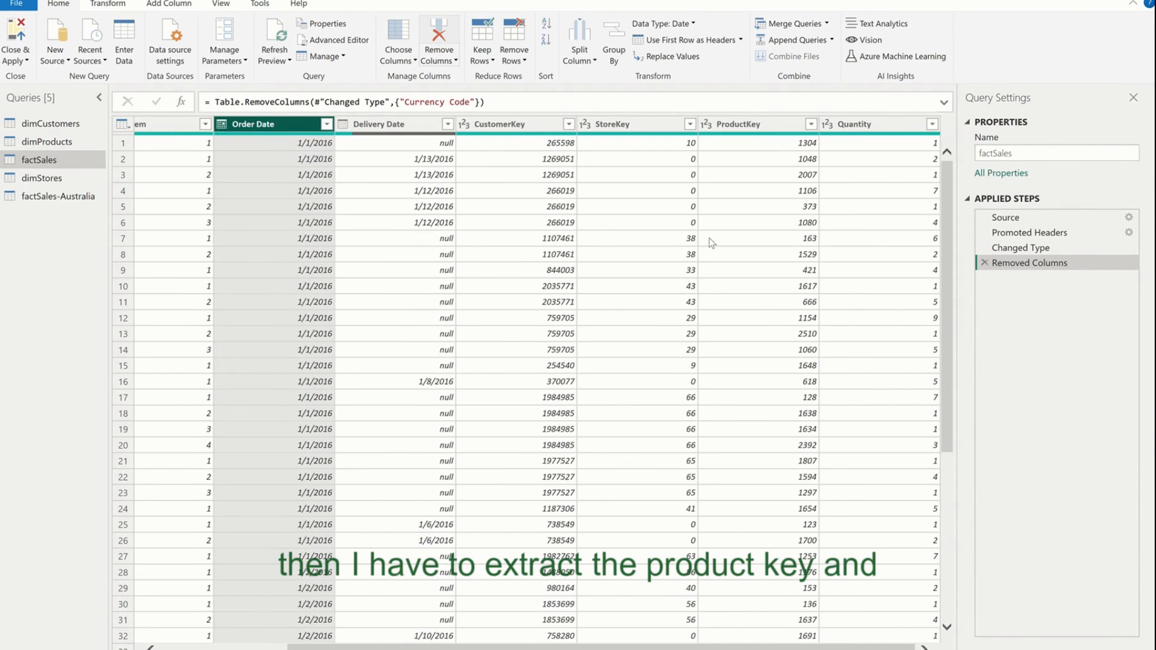
ctrl+click(751, 129)
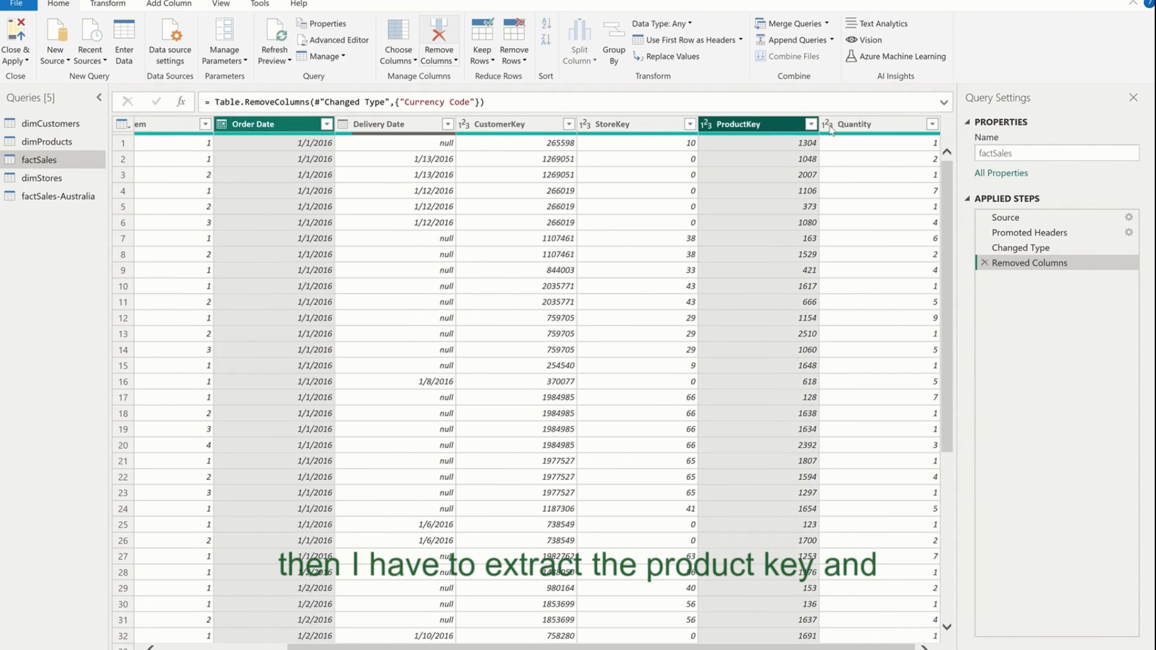
ctrl+click(859, 125)
right_click(860, 126)
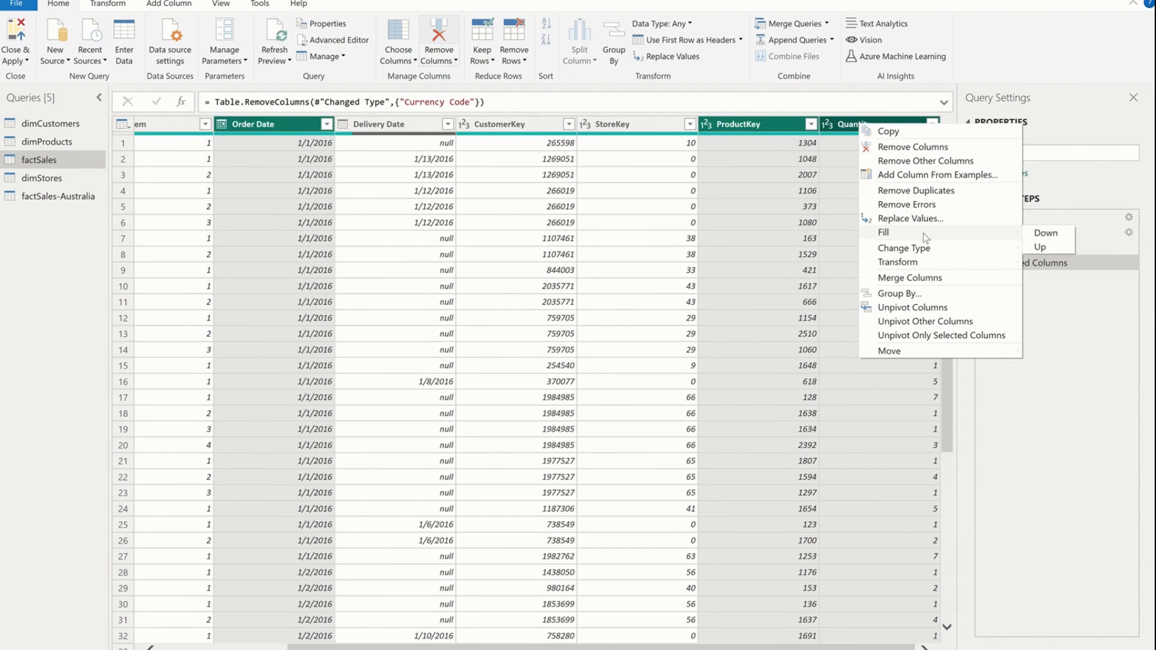
click(783, 204)
- Duplicate the factSales query and rename the duplicate Sales Summary
right_click(66, 162)
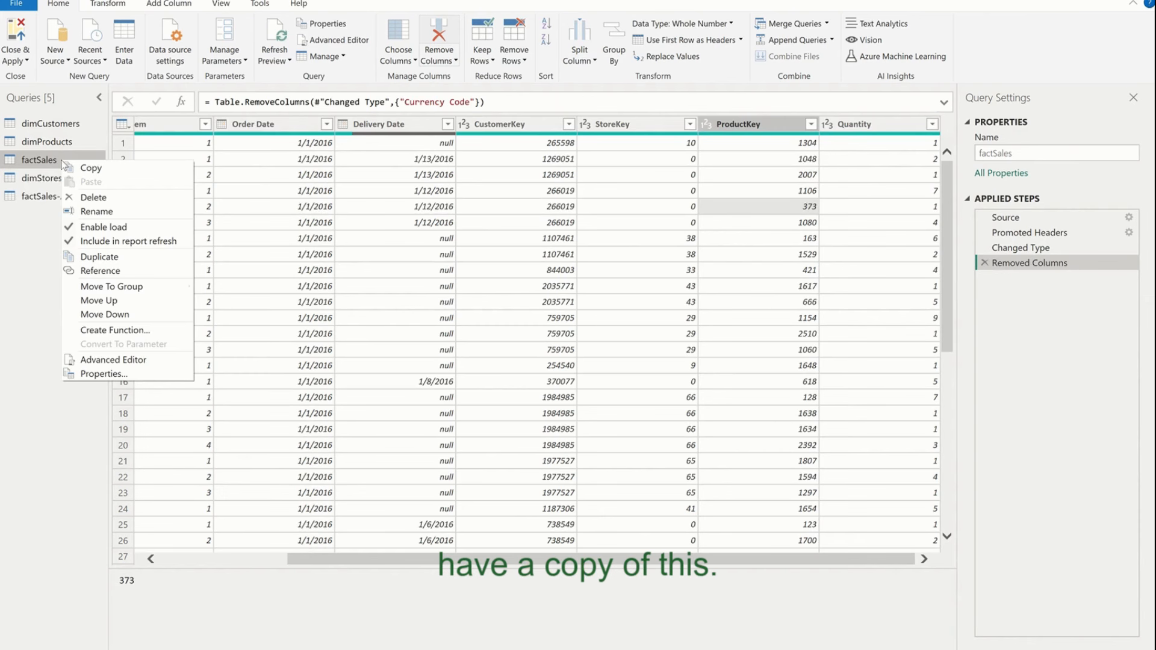
click(97, 256)
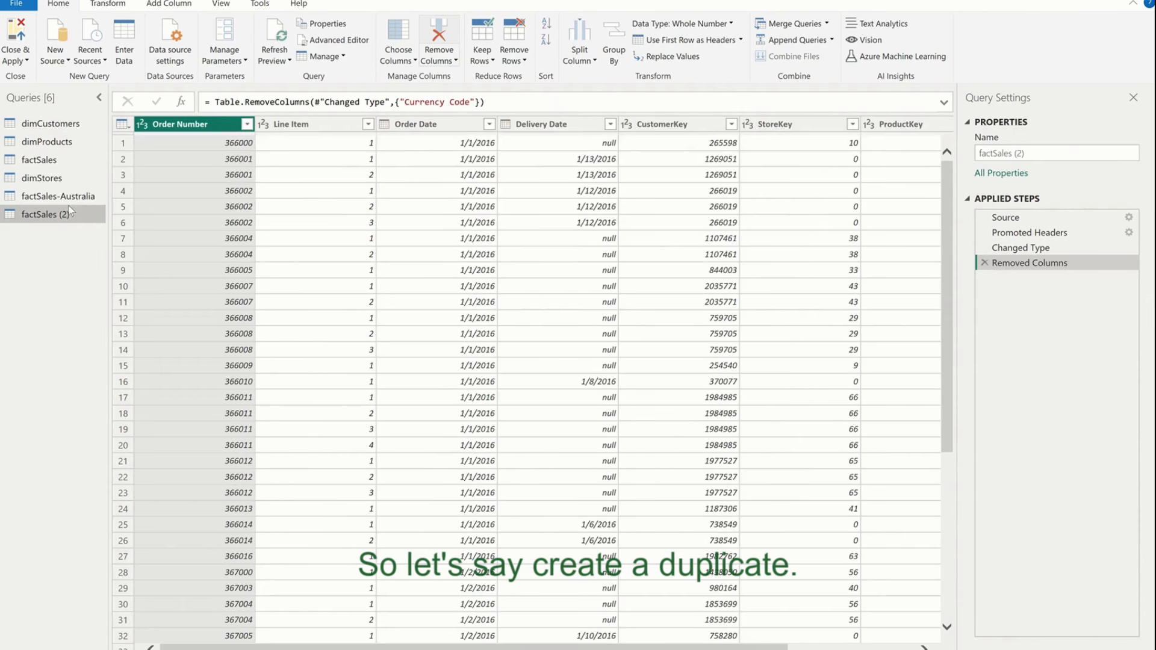
double_click(73, 215)
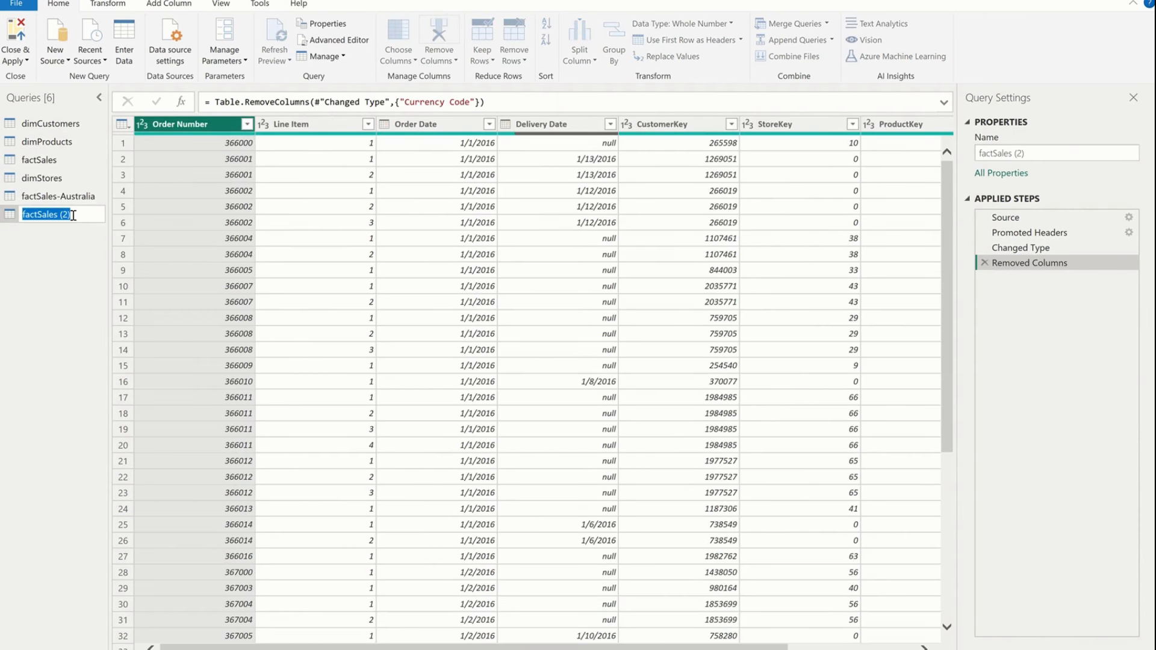
text(Sales Summary)
key(Return)
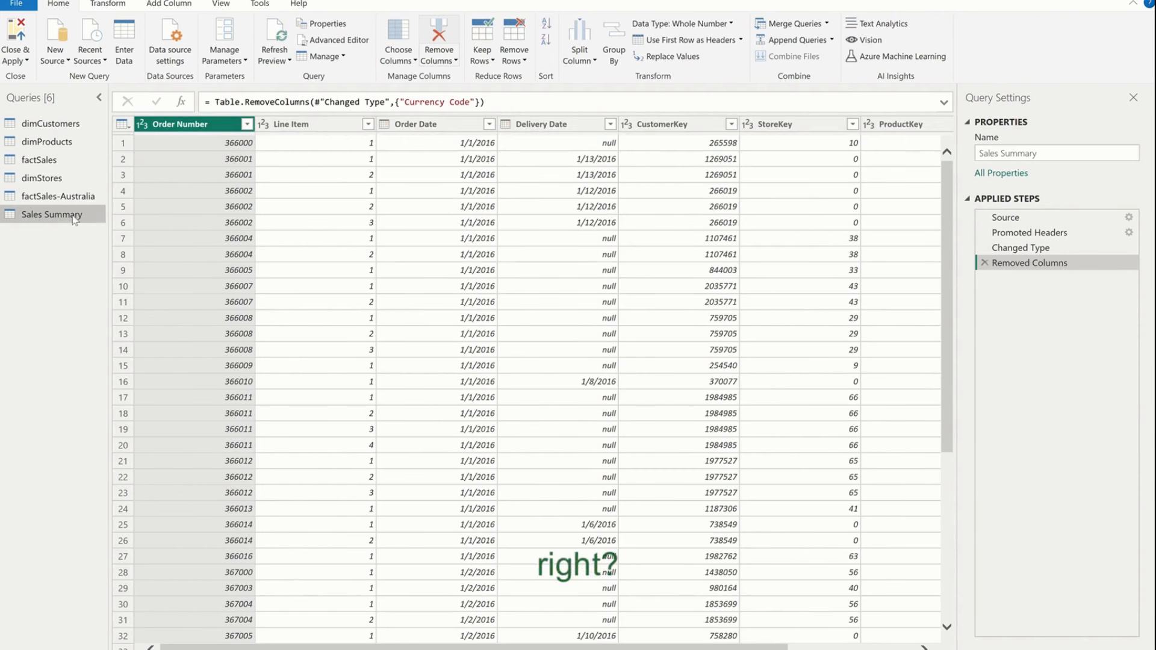
- Keep only the Order Date, ProductKey and Quantity columns in Sales Summary, removing all other columns
click(450, 125)
scroll(853, 258, right, 3)
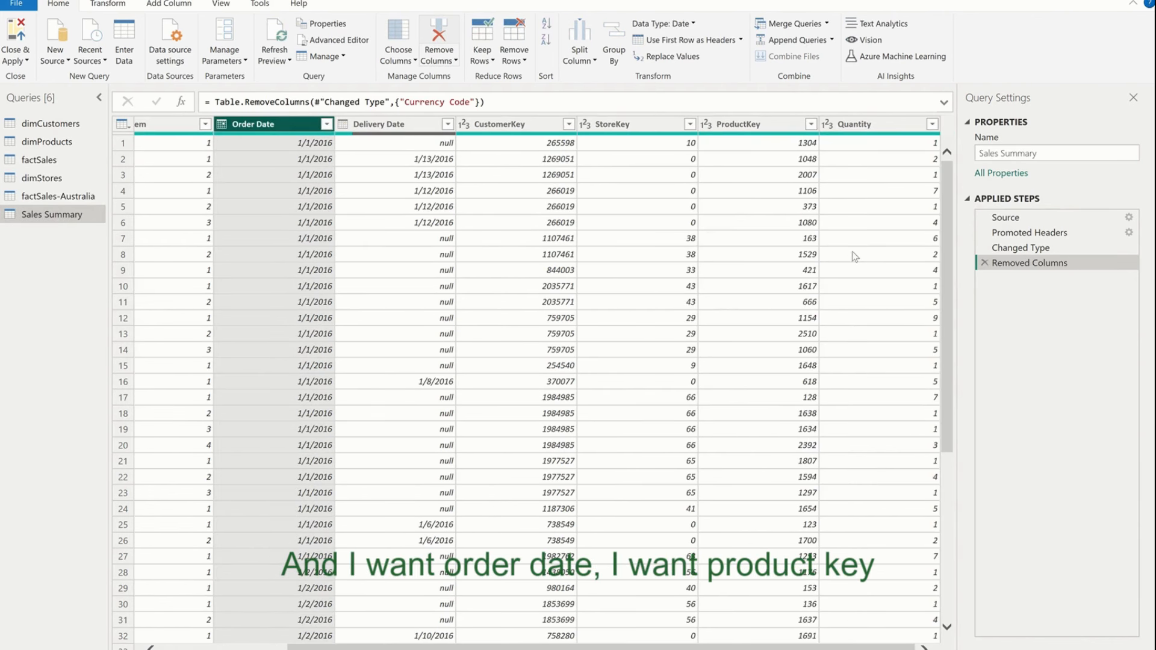
ctrl+click(753, 123)
ctrl+click(854, 123)
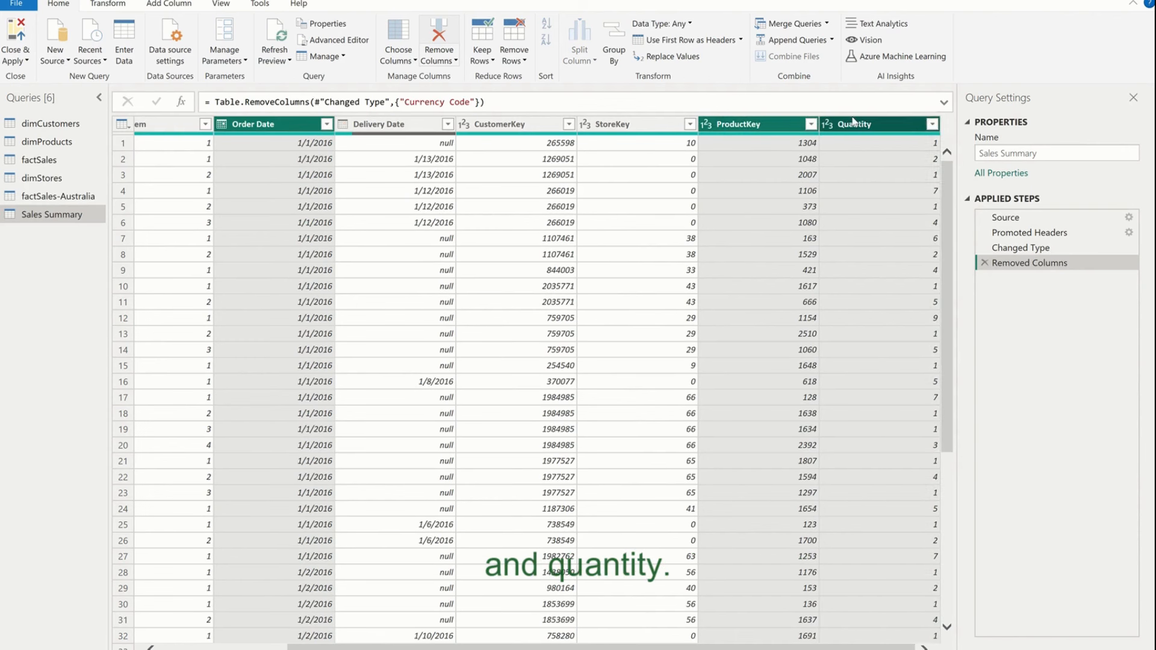
right_click(854, 122)
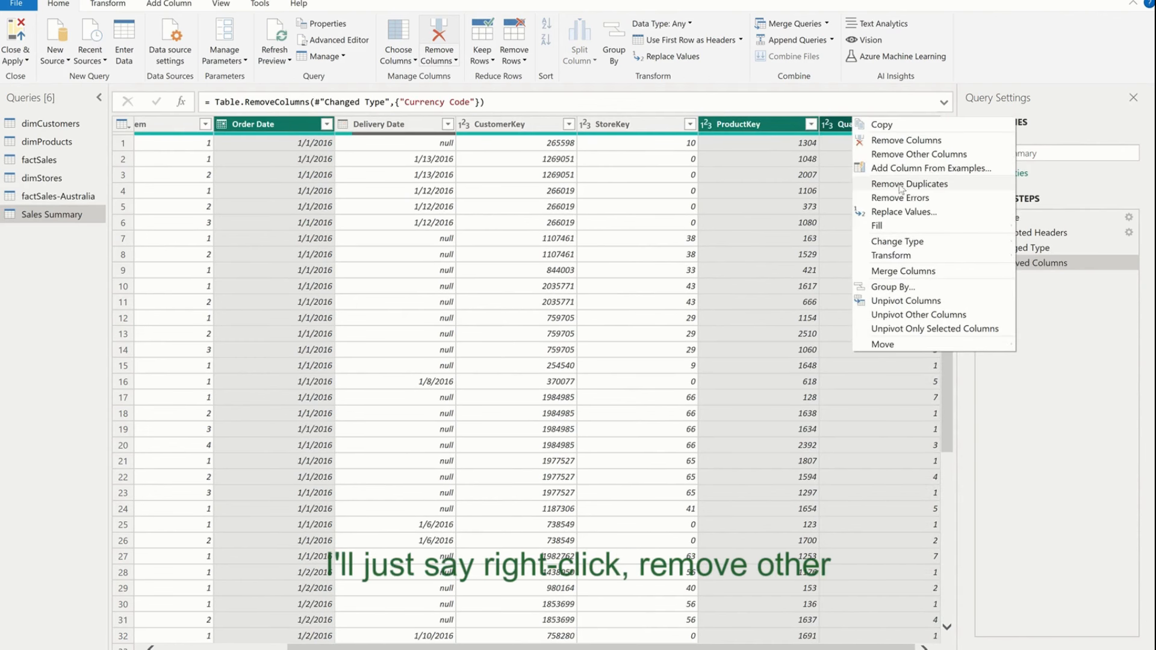
click(947, 154)
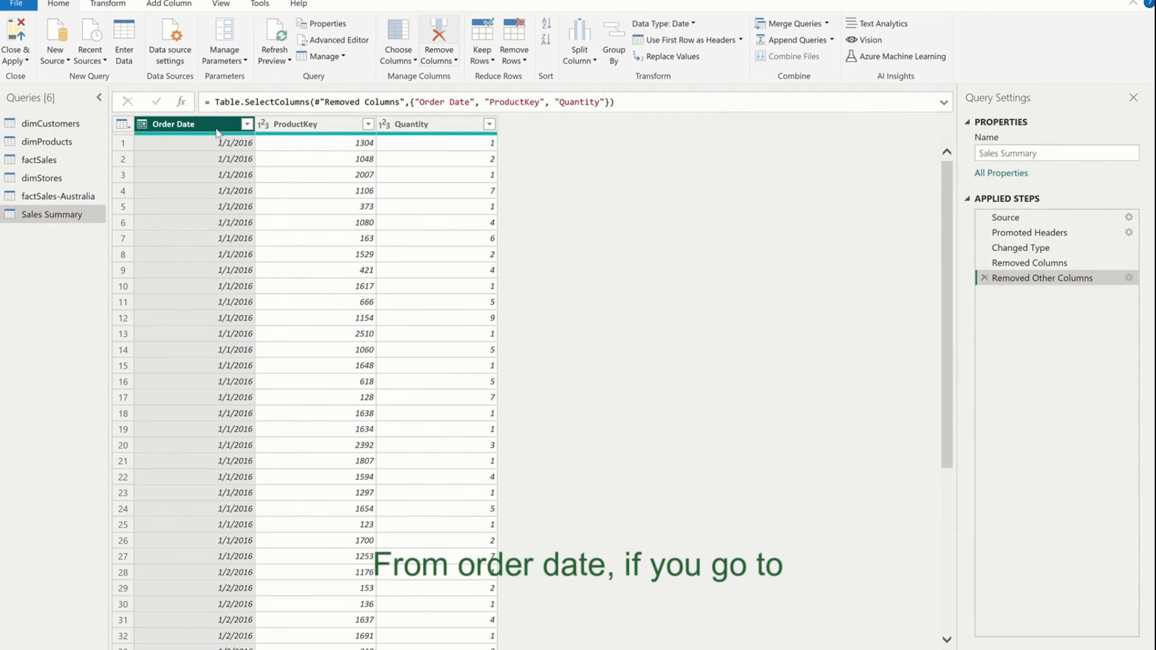
- Transform the Order Date column into month names and check the distinct months it contains without filtering
click(109, 5)
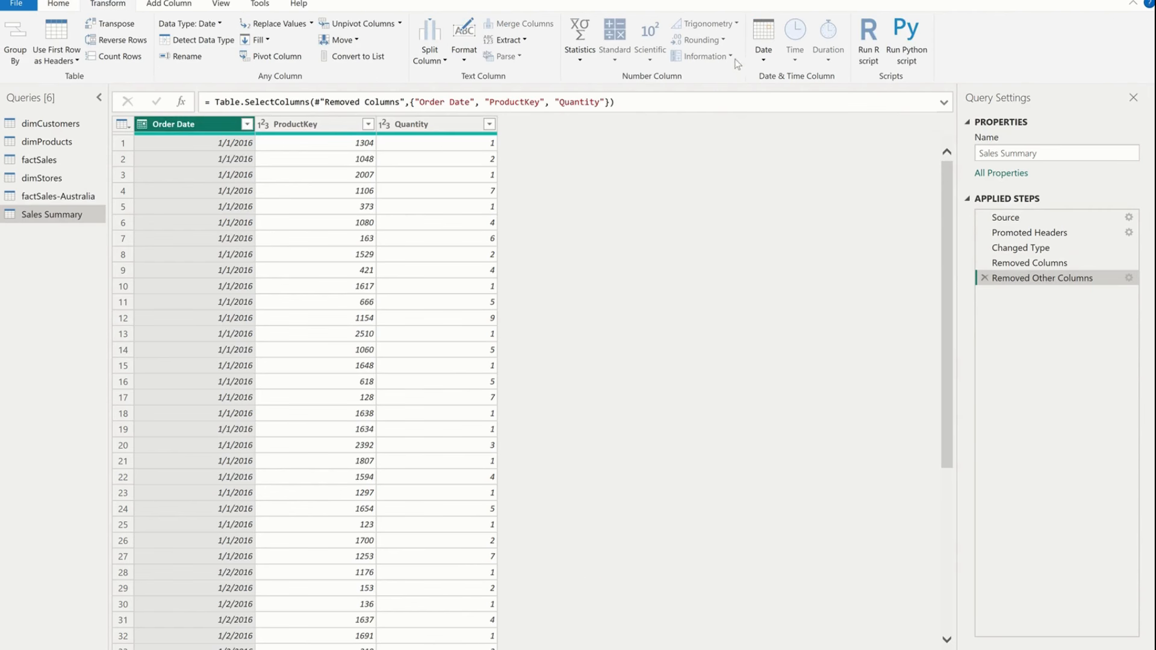
click(762, 51)
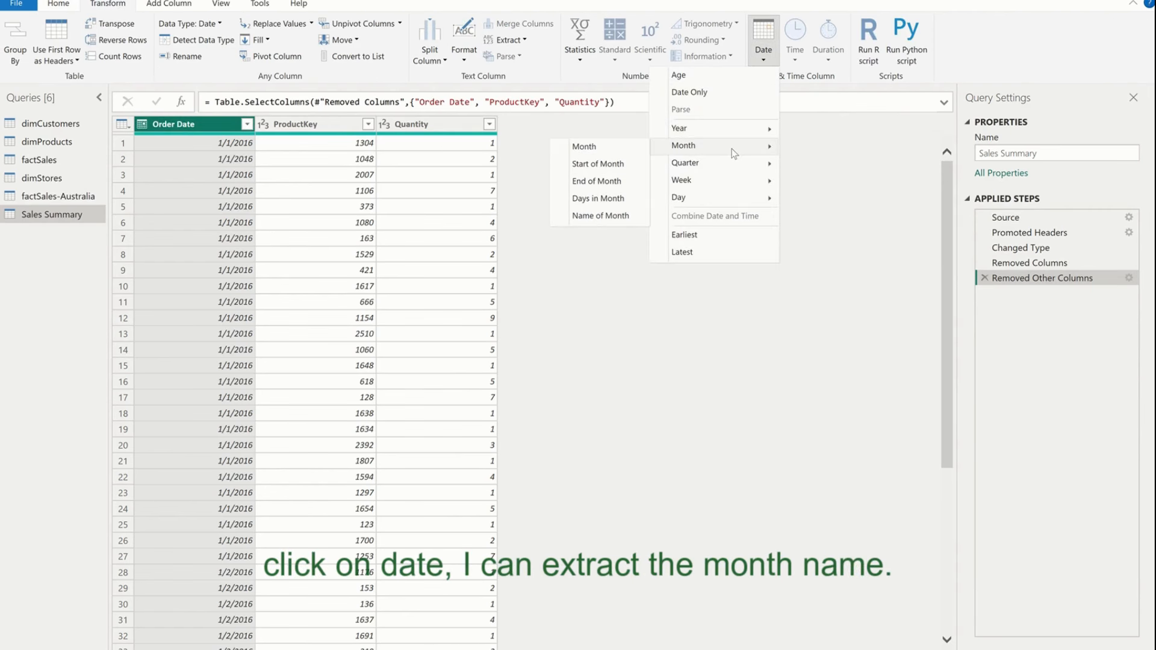
mouse_move(733, 147)
click(600, 216)
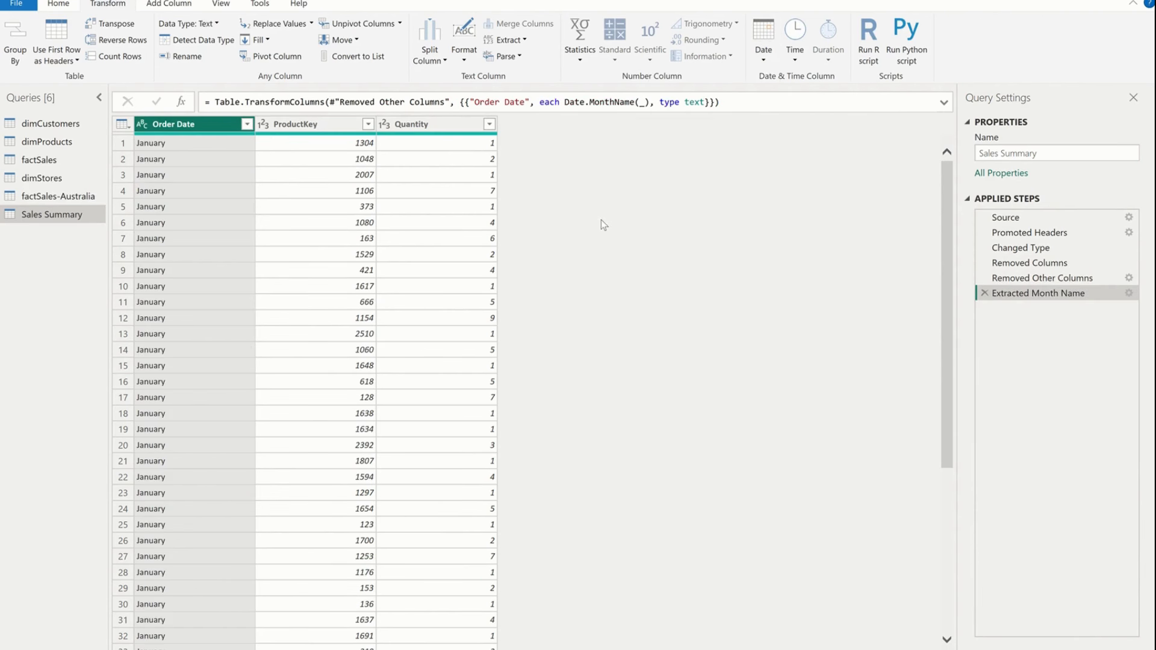
click(247, 124)
click(214, 364)
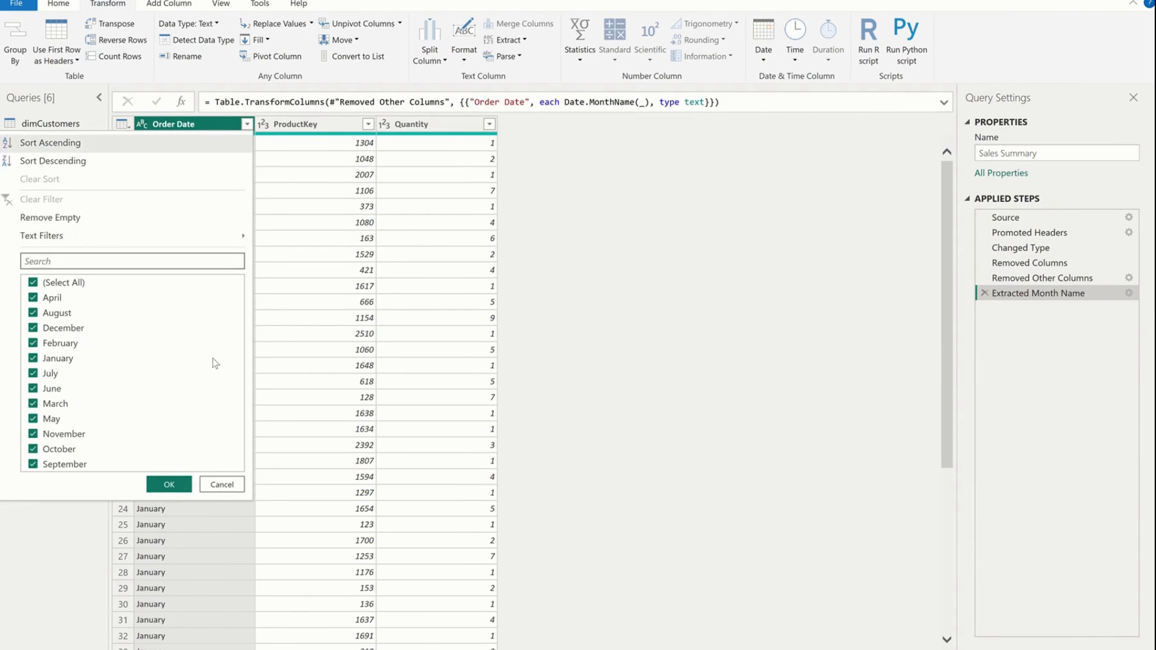
click(337, 269)
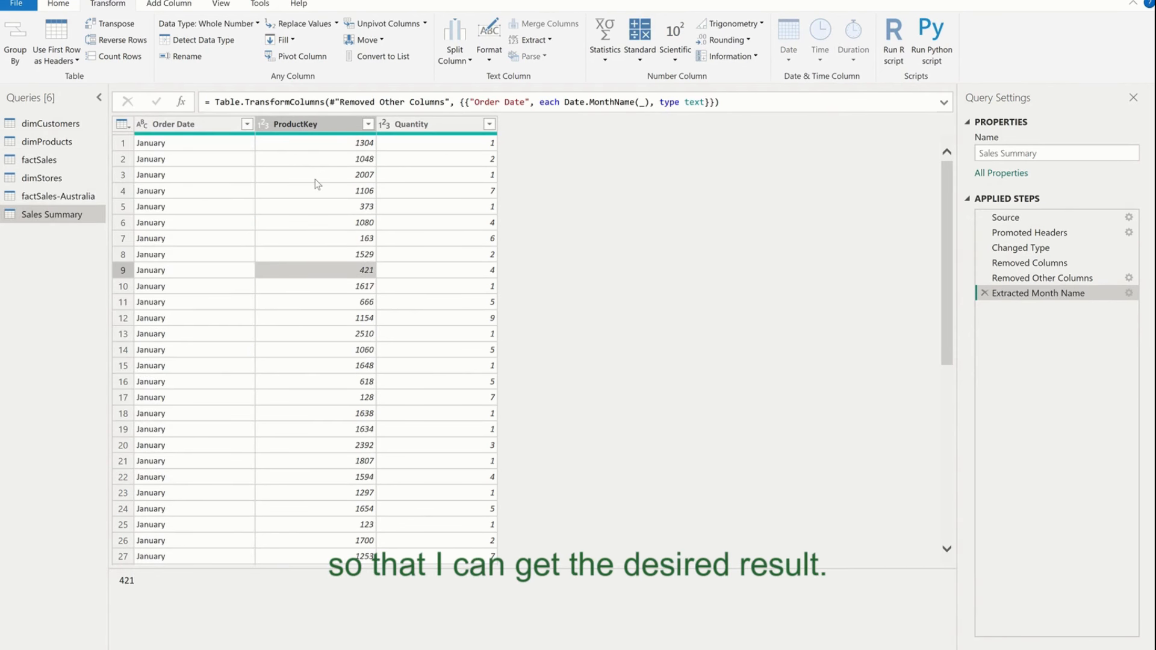
- Pivot the Order Date month names into columns, using Quantity as the values column with Sum as the aggregate function
click(180, 126)
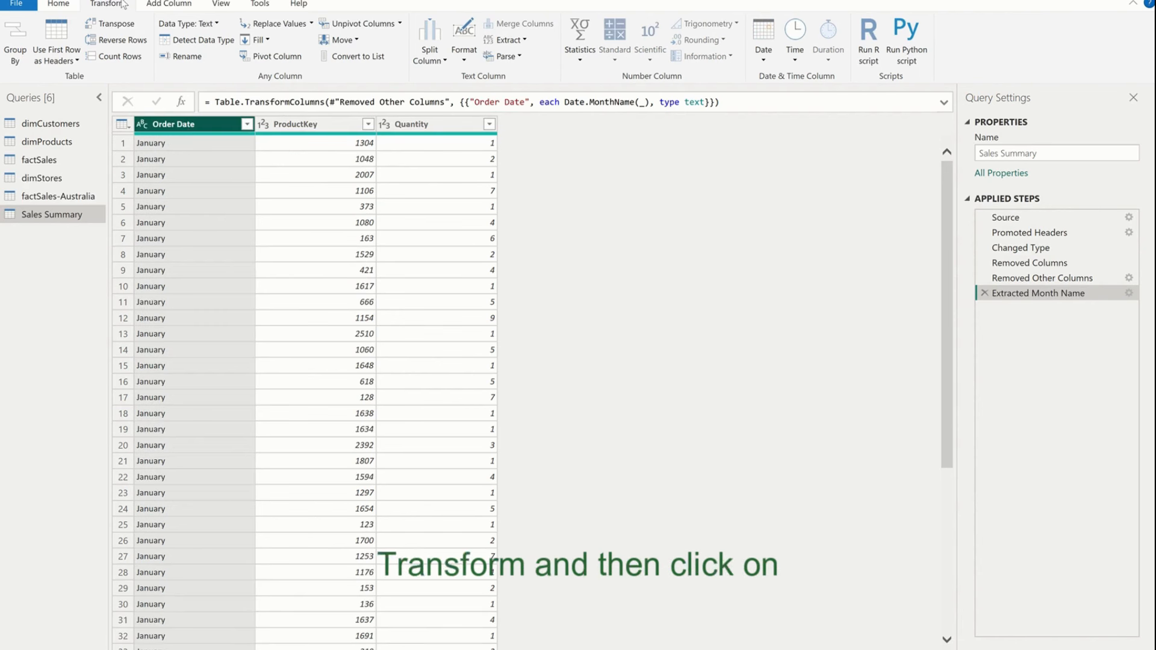
click(283, 60)
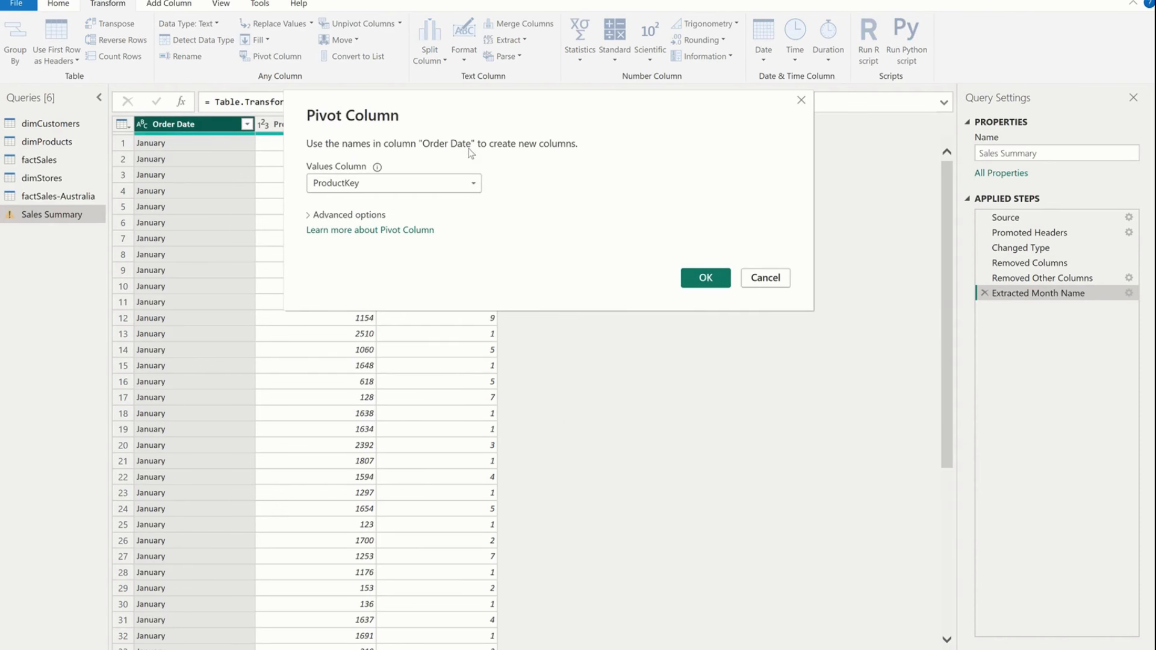
click(385, 183)
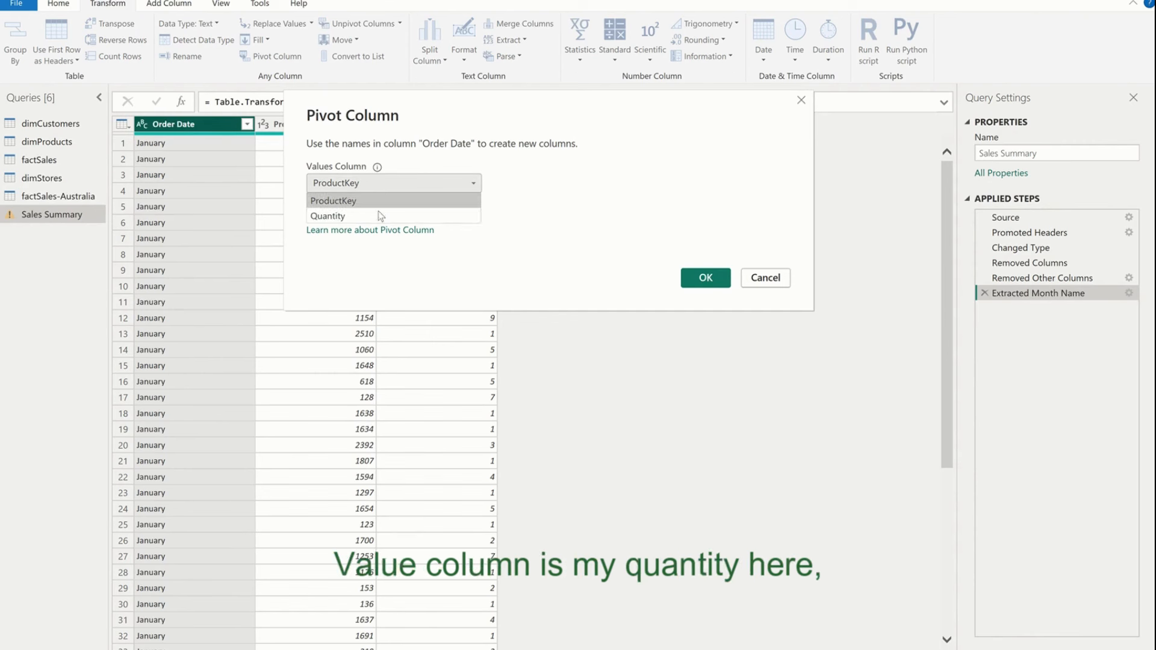
click(380, 216)
click(378, 216)
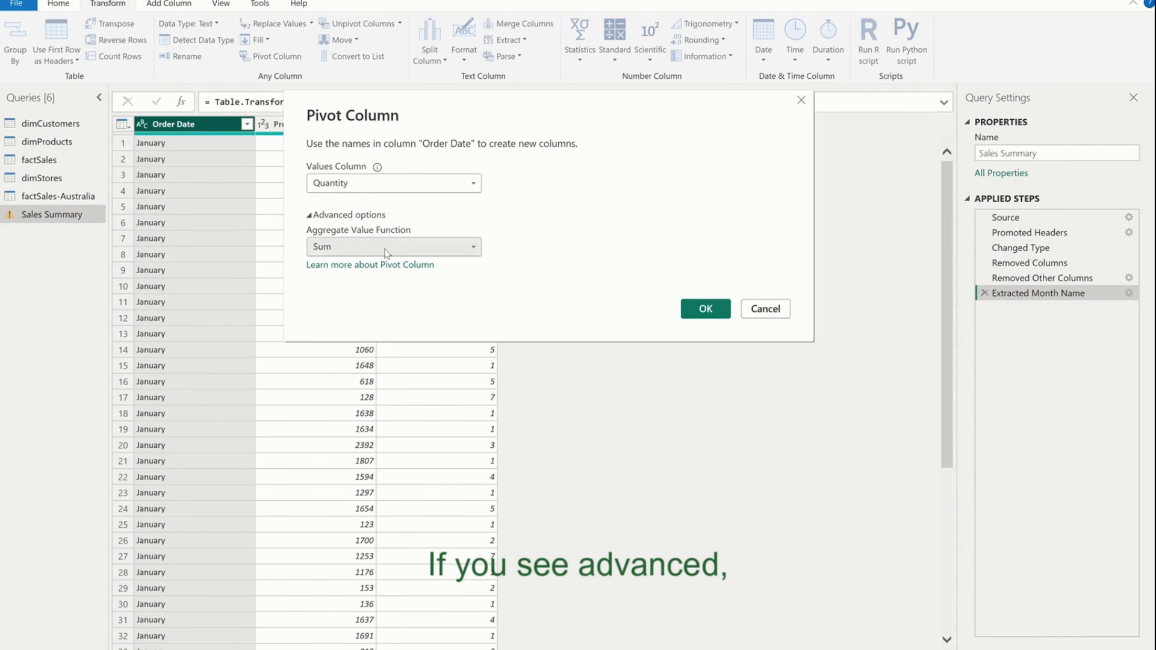
click(408, 246)
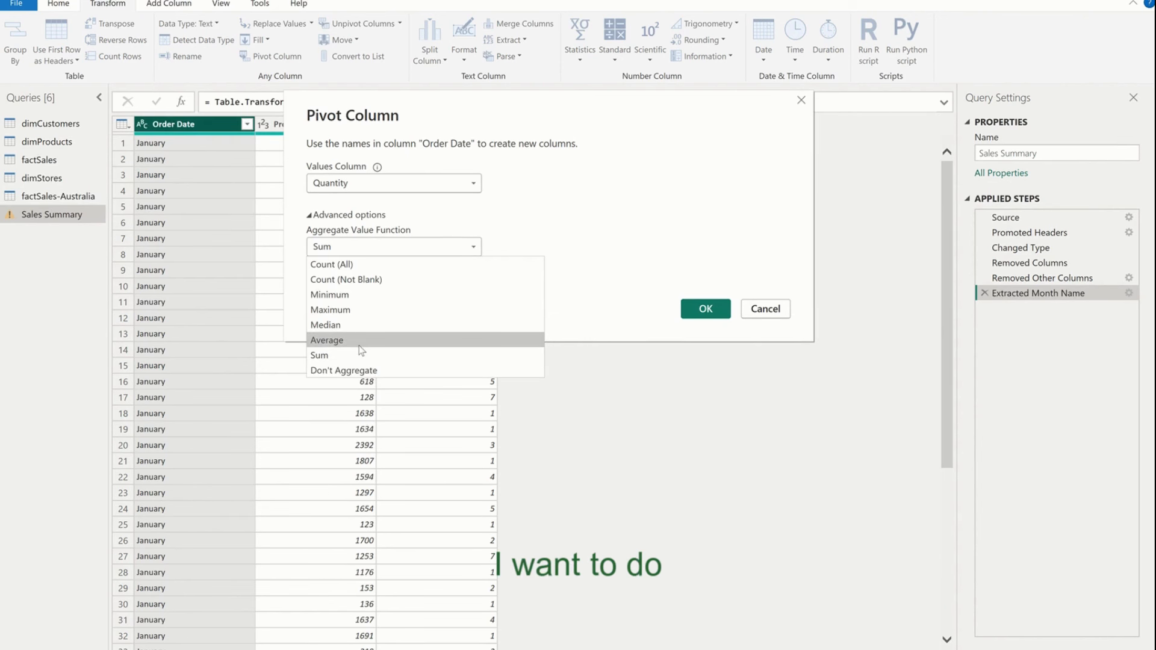
click(631, 267)
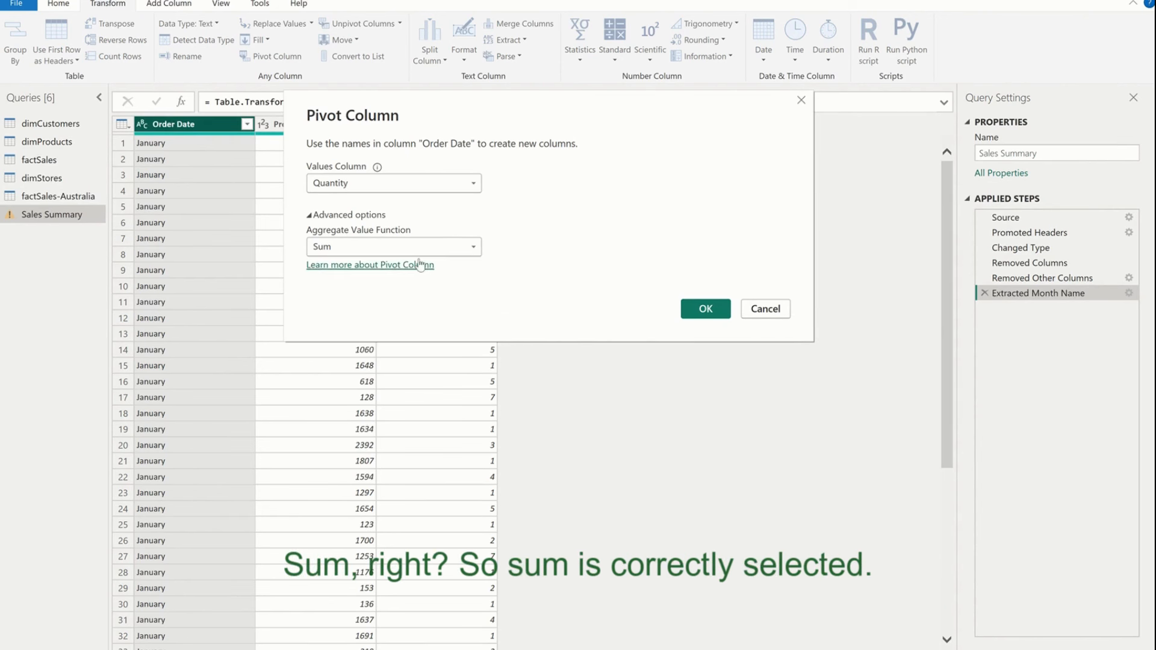
click(705, 309)
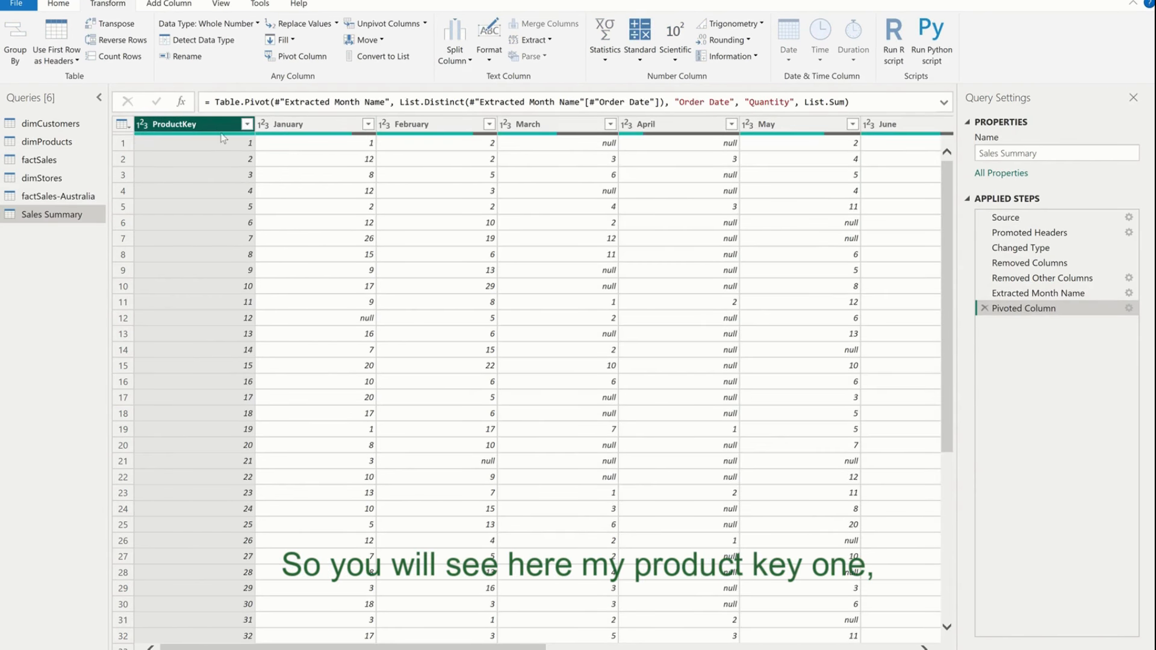
- Sort the pivoted Sales Summary table by the January column in descending order
scroll(238, 416, down, 10)
scroll(238, 417, up, 10)
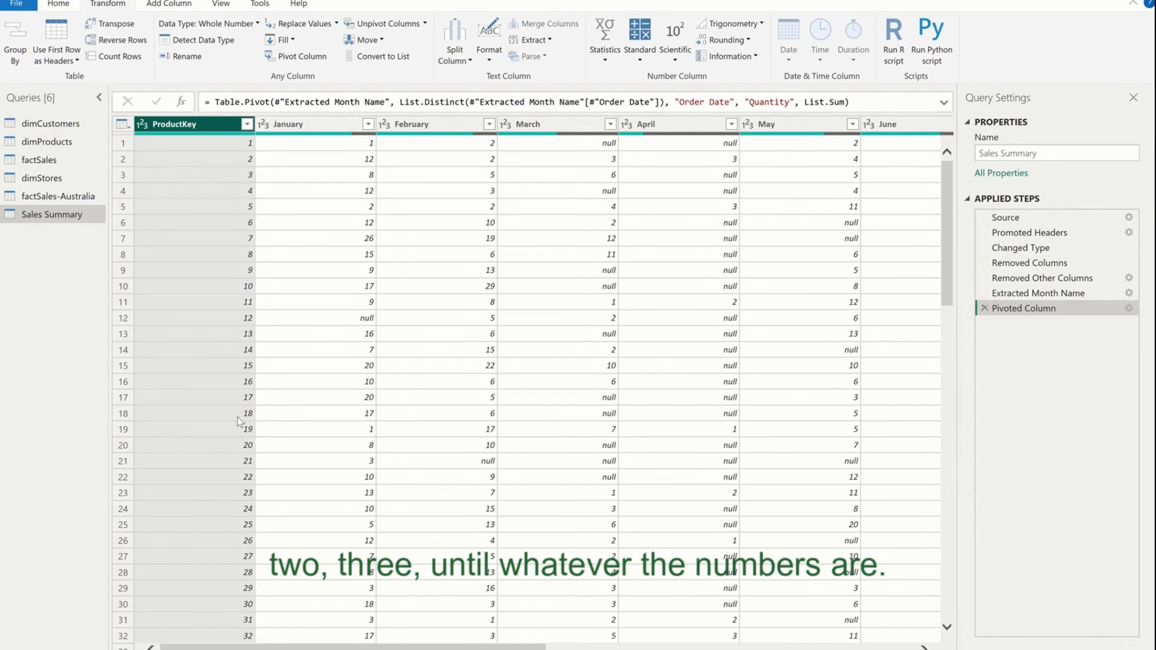
click(341, 126)
scroll(475, 252, right, 5)
scroll(476, 253, left, 5)
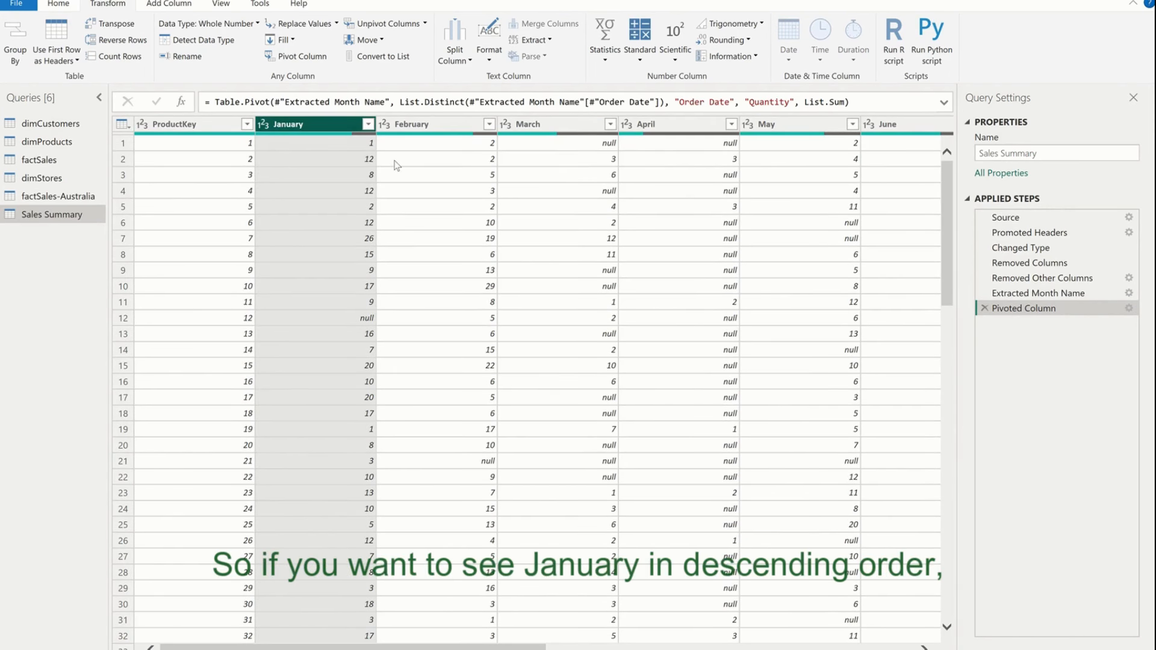
click(368, 125)
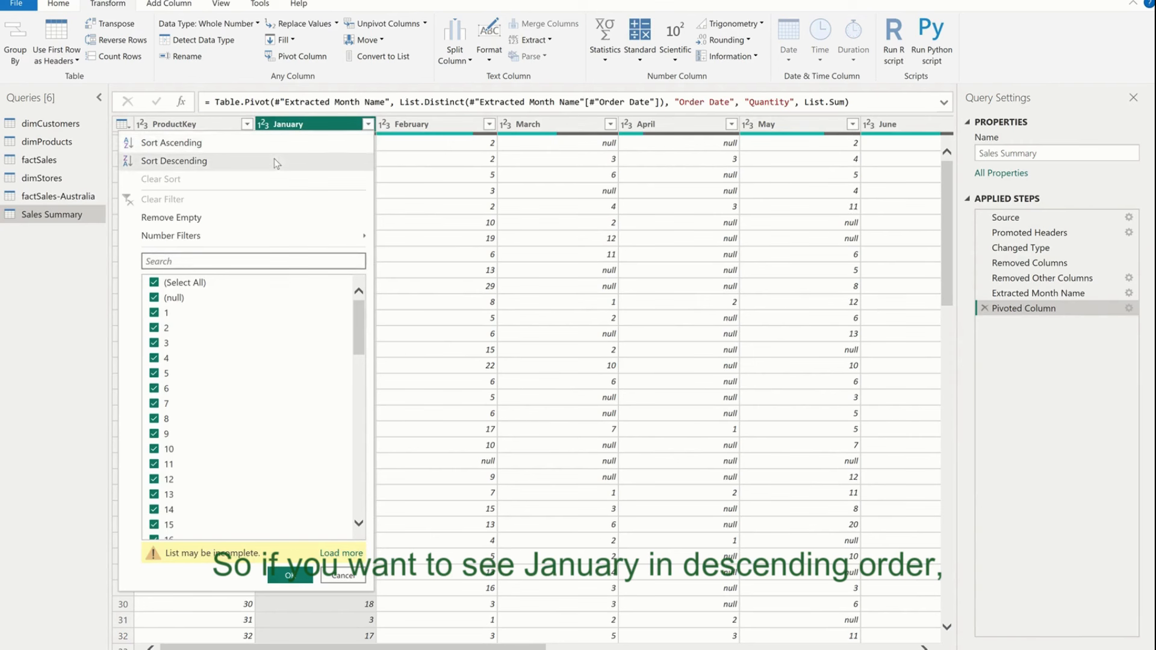
click(273, 158)
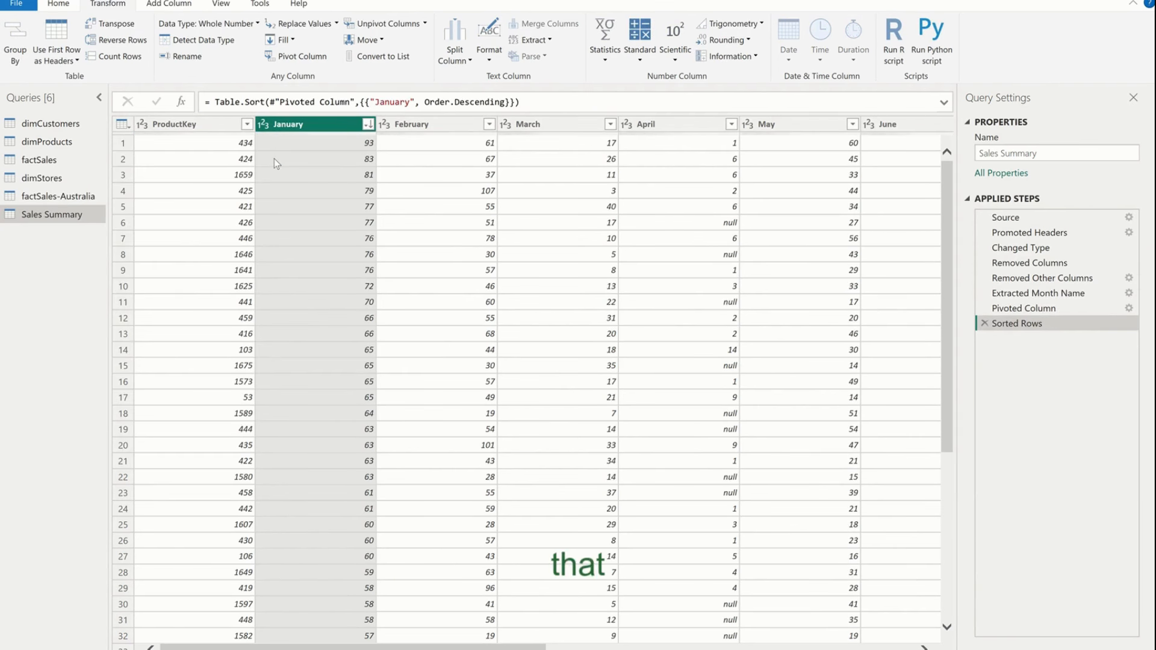
- Look up the product with ProductKey 434 by filtering dimProducts to that key, and remove the Filtered Rows step again
click(361, 149)
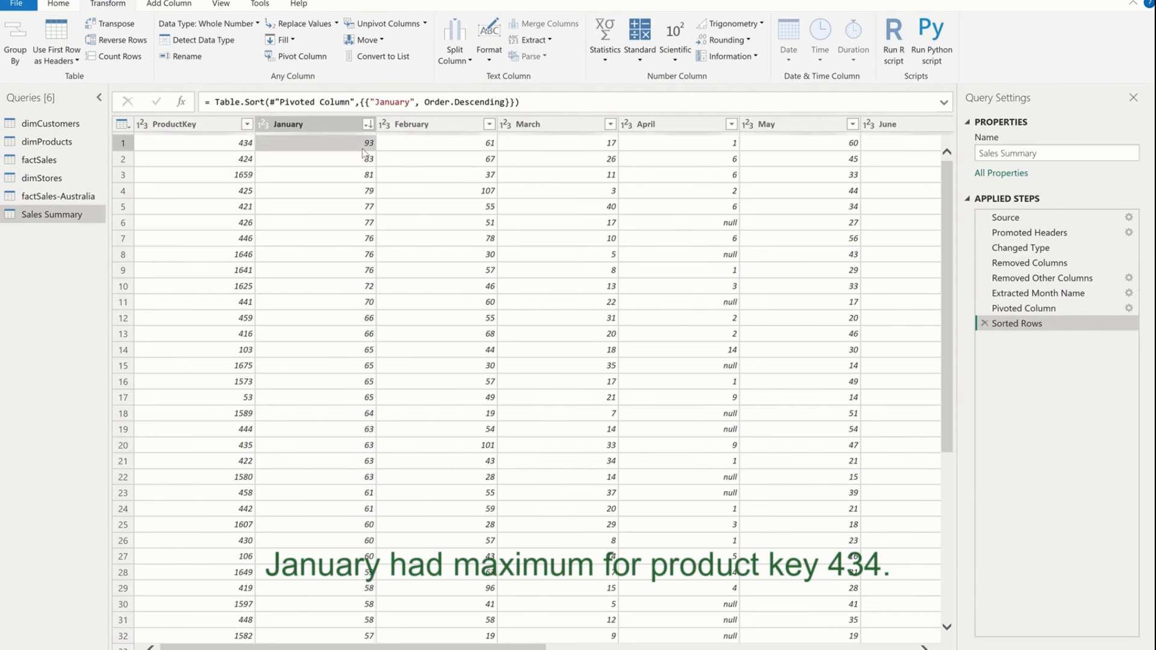
click(231, 146)
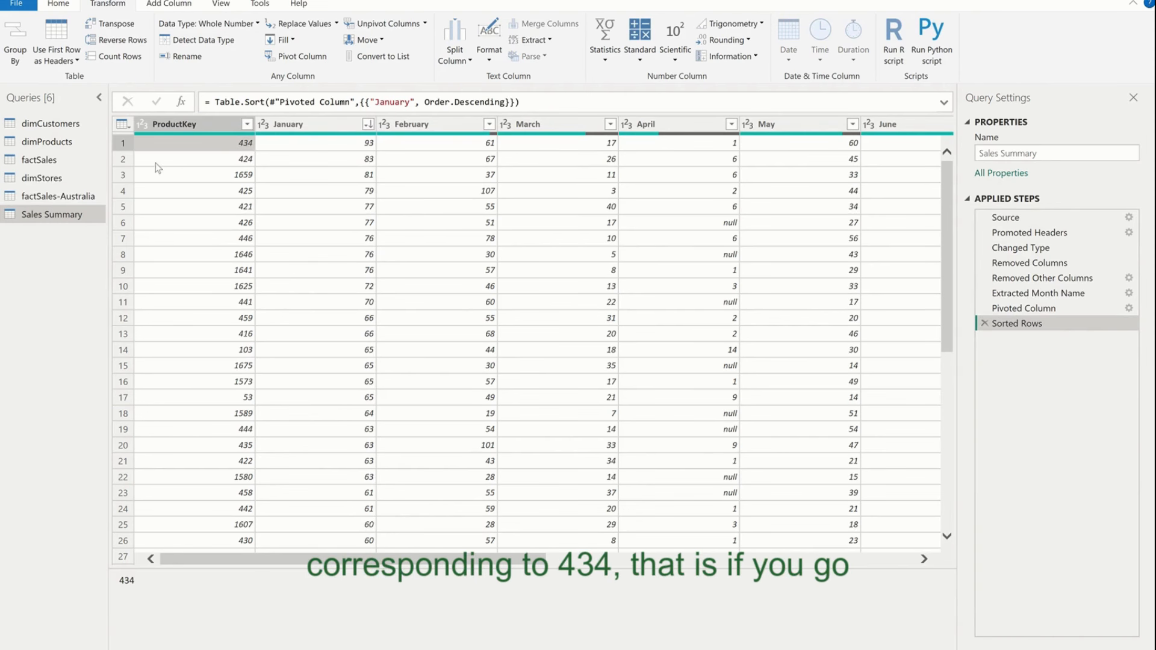
click(51, 141)
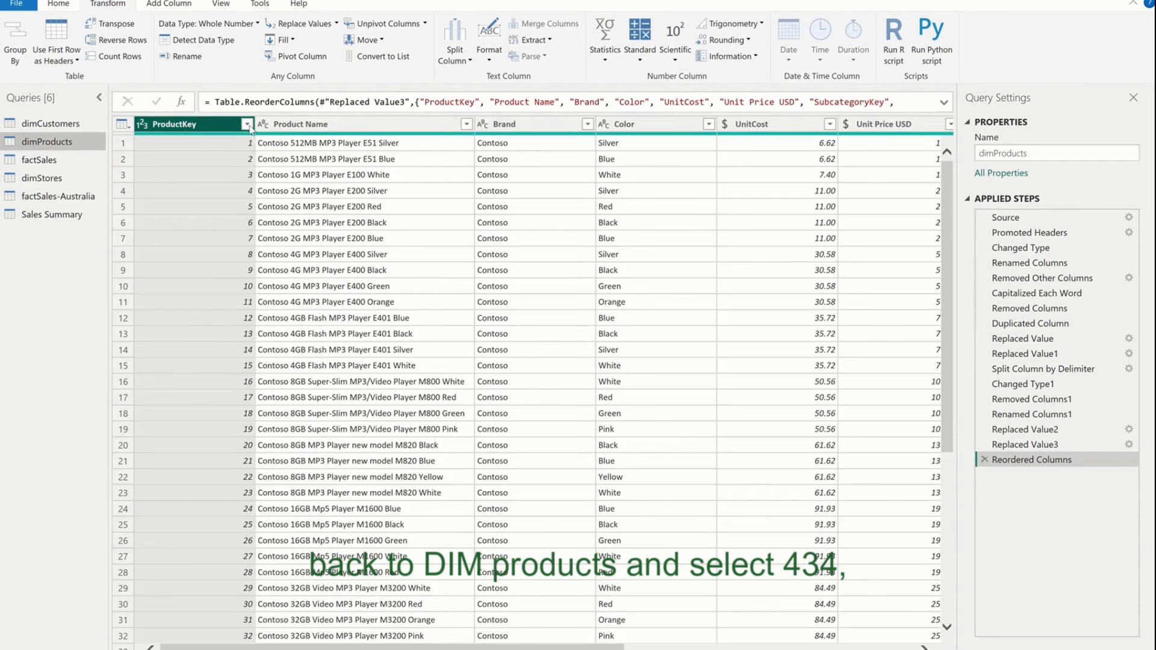
click(247, 124)
text(4)
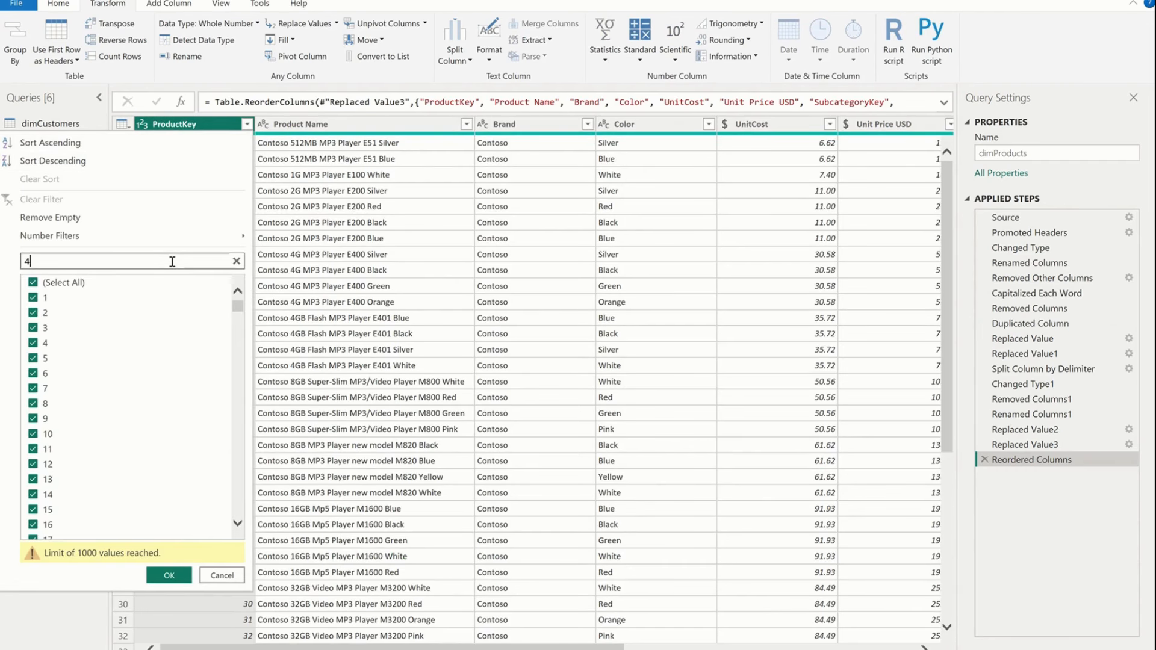
text(34)
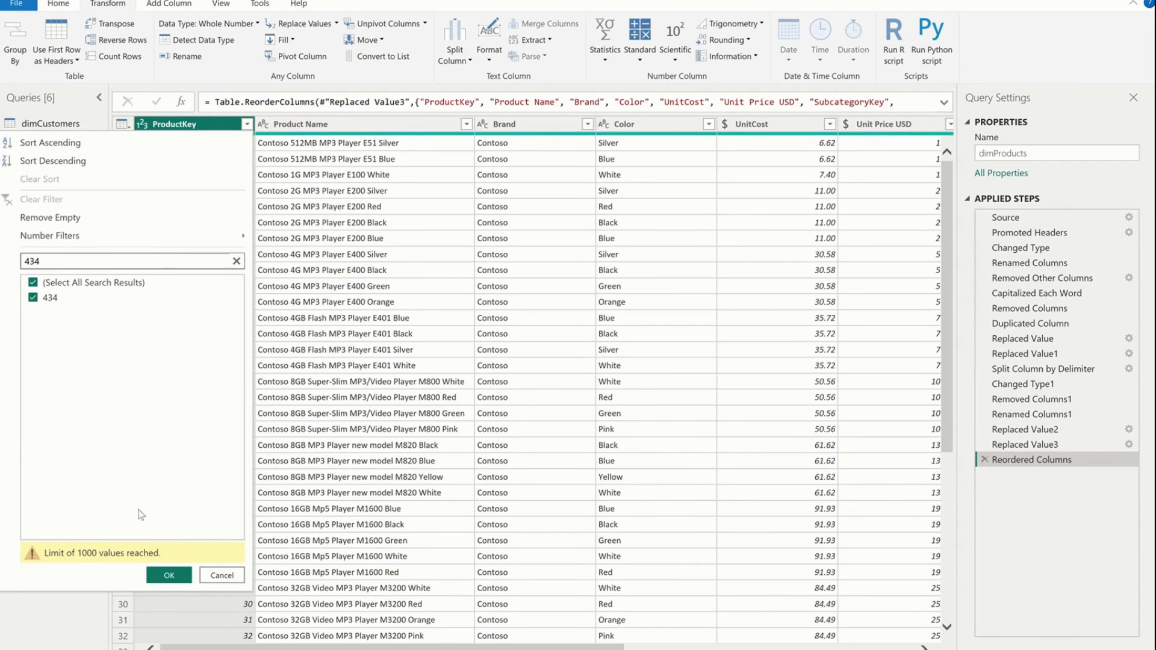
click(168, 575)
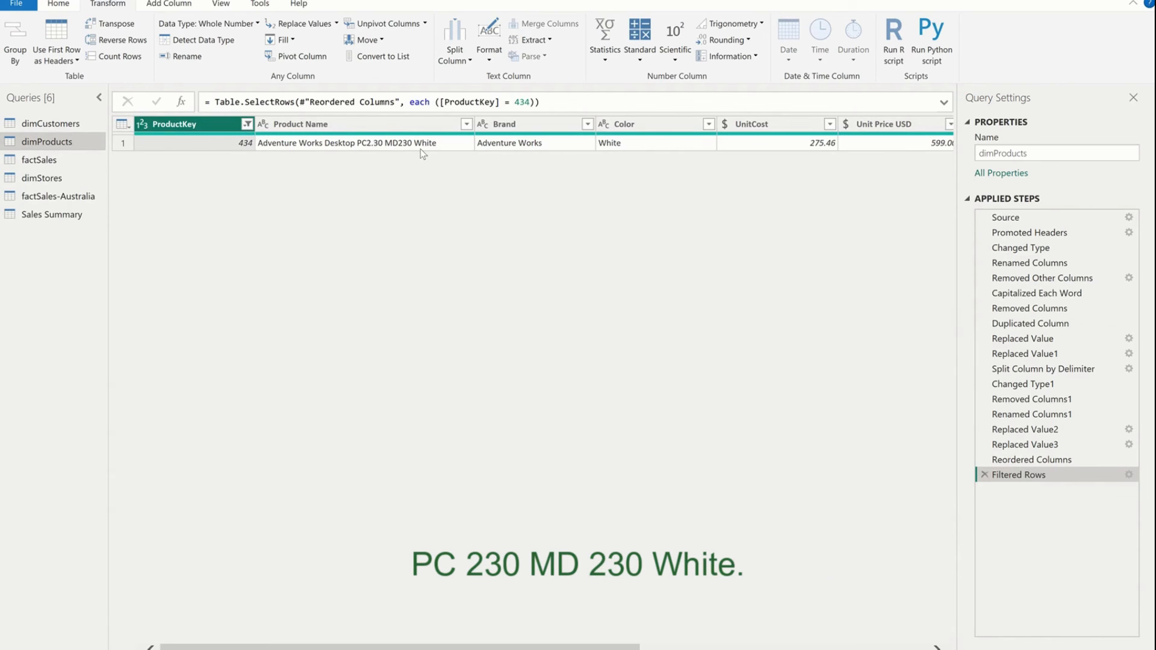
click(985, 475)
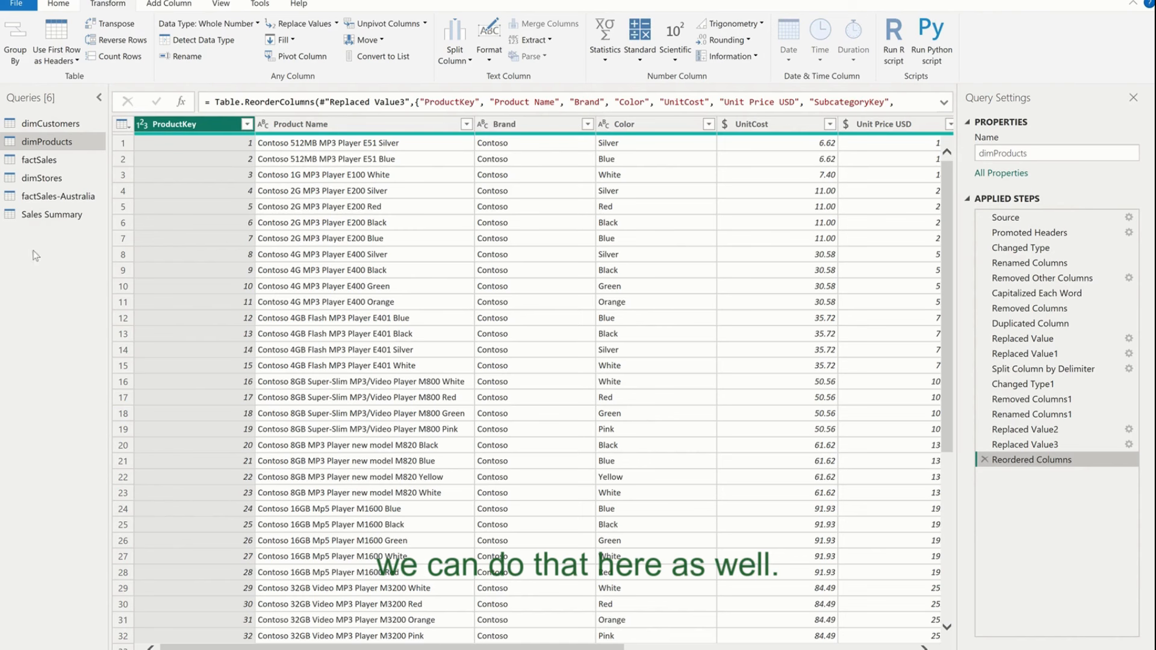
- Merge Sales Summary with dimProducts by matching the ProductKey columns, using a Left Outer join
click(52, 221)
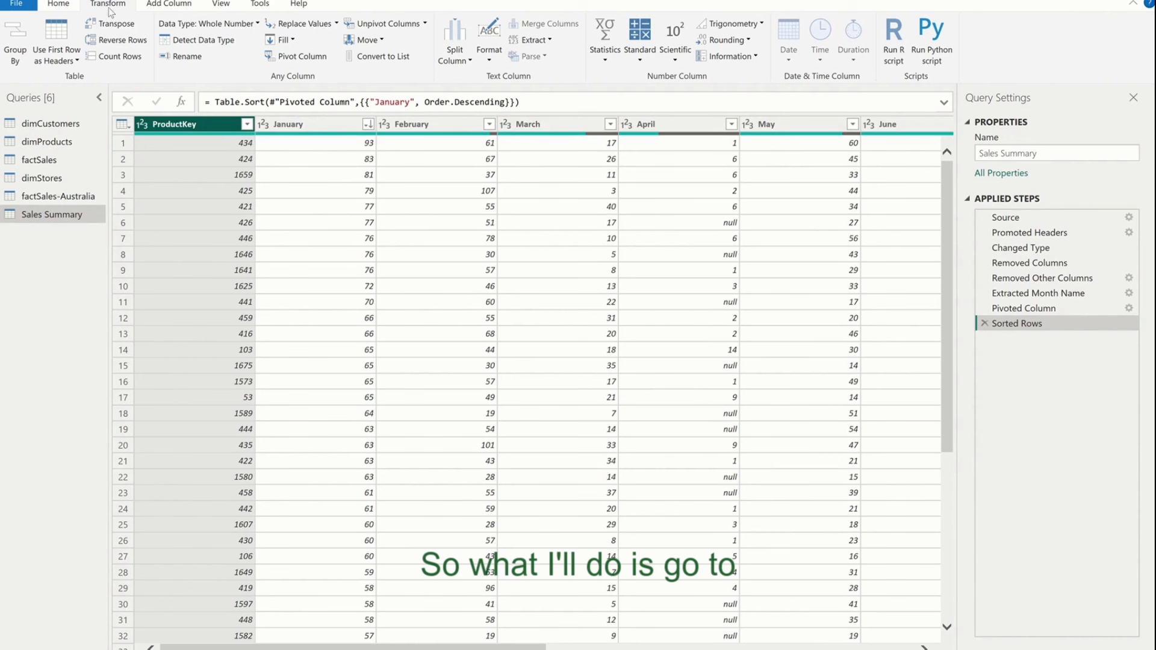
click(71, 5)
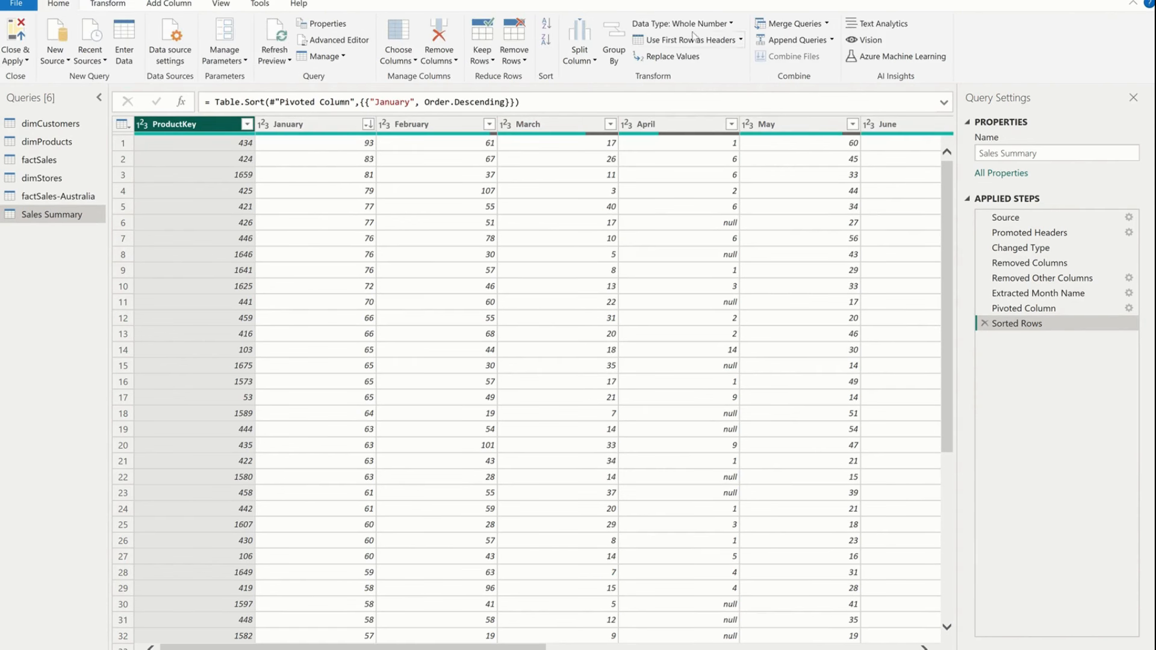
click(781, 24)
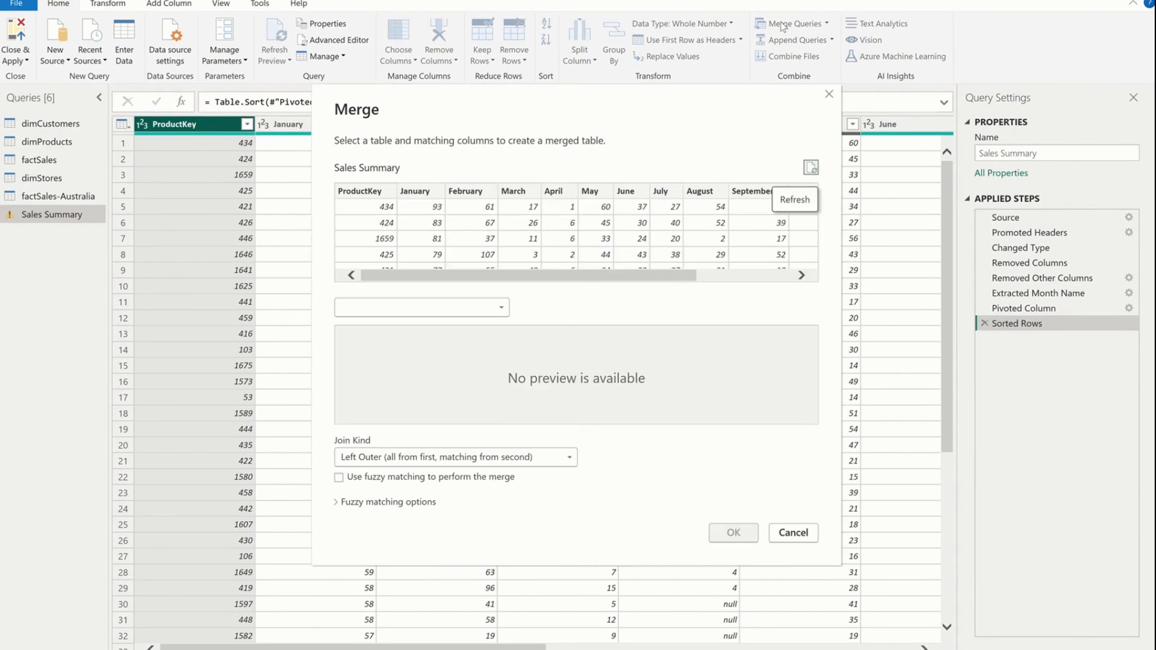
click(454, 312)
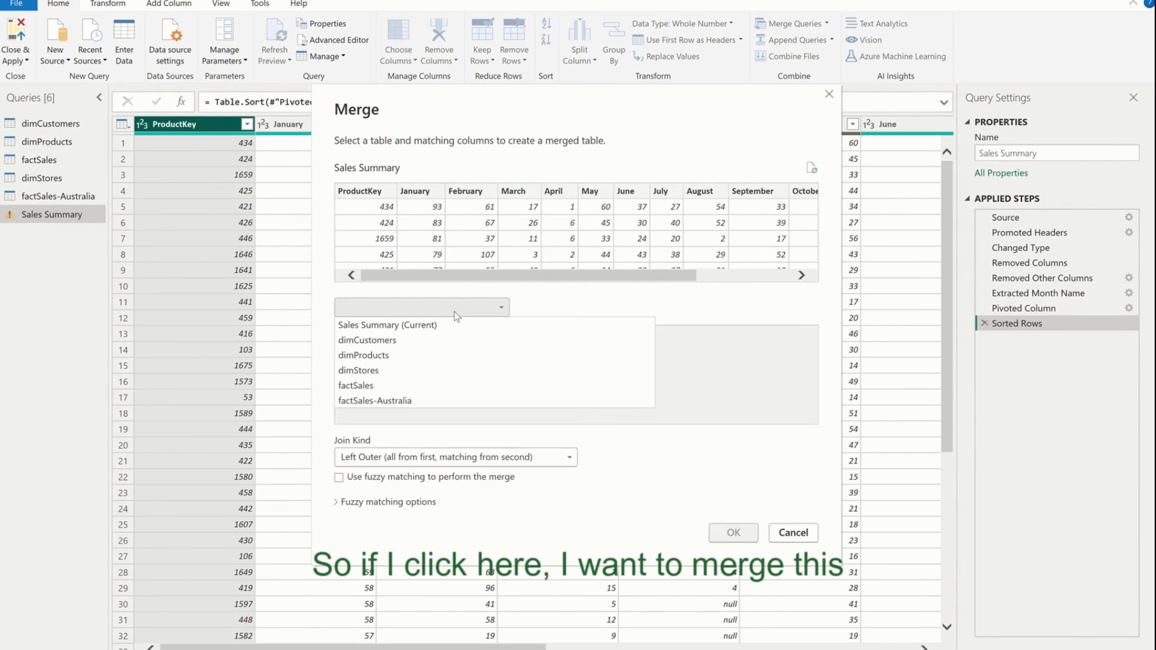
click(400, 353)
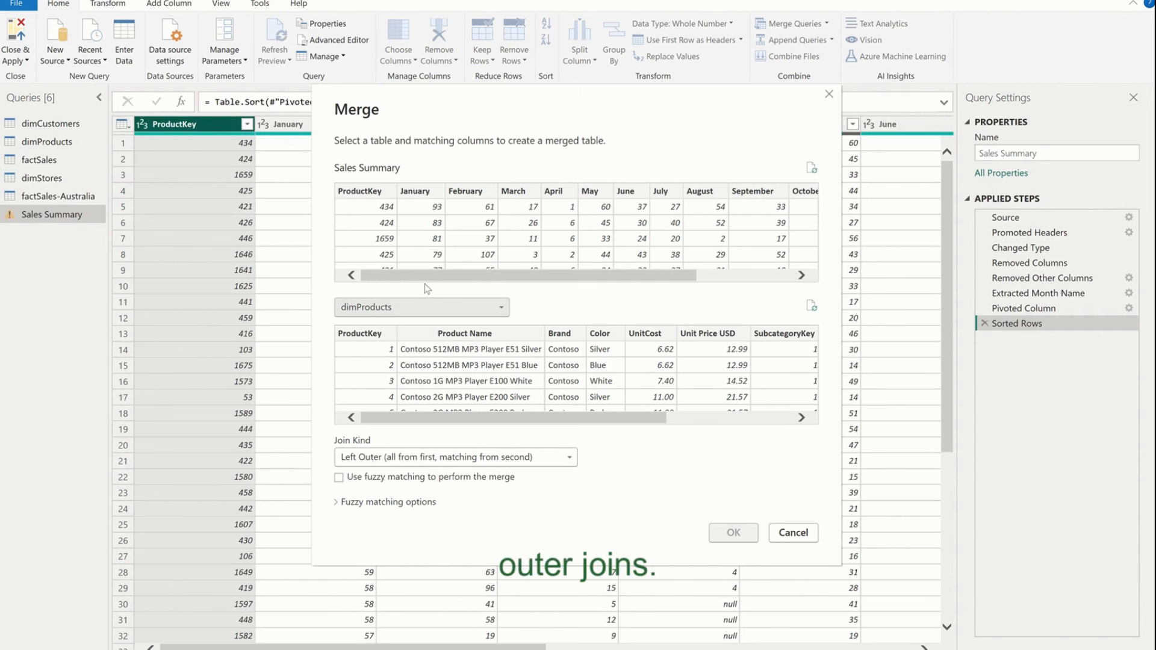
click(370, 210)
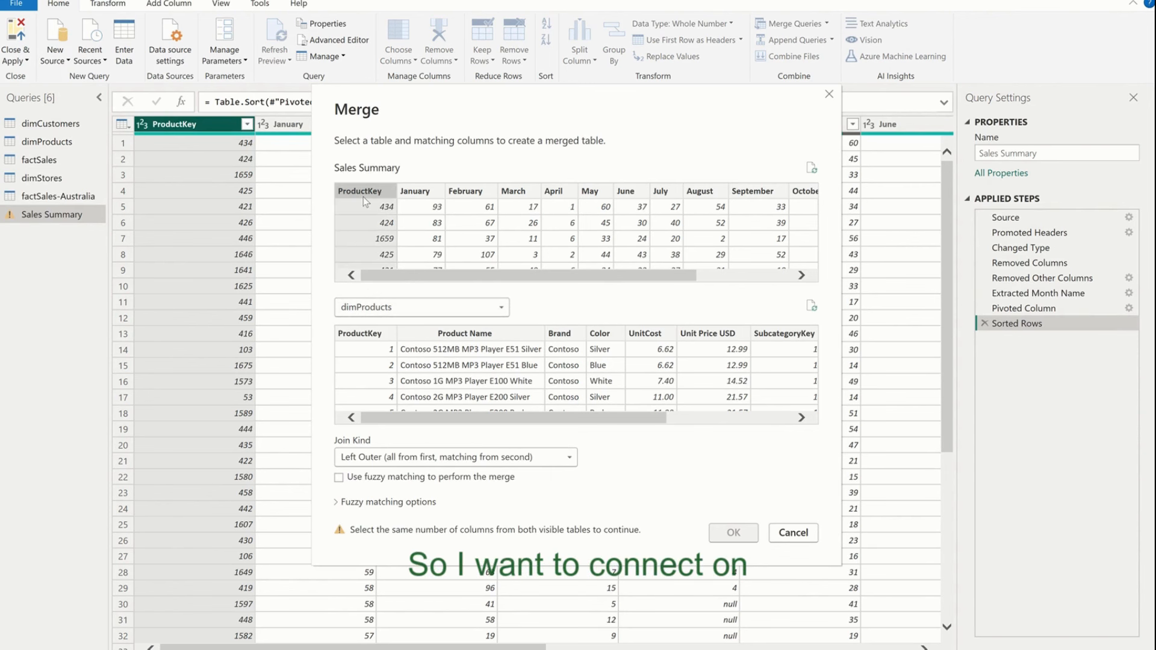
click(380, 344)
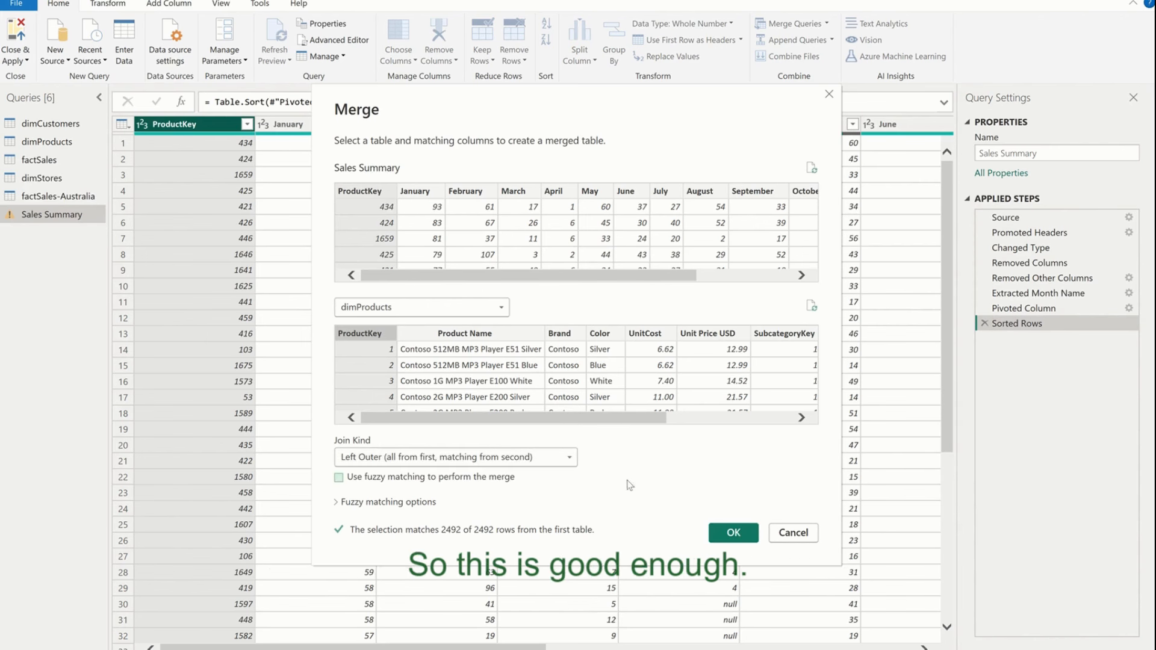
click(470, 459)
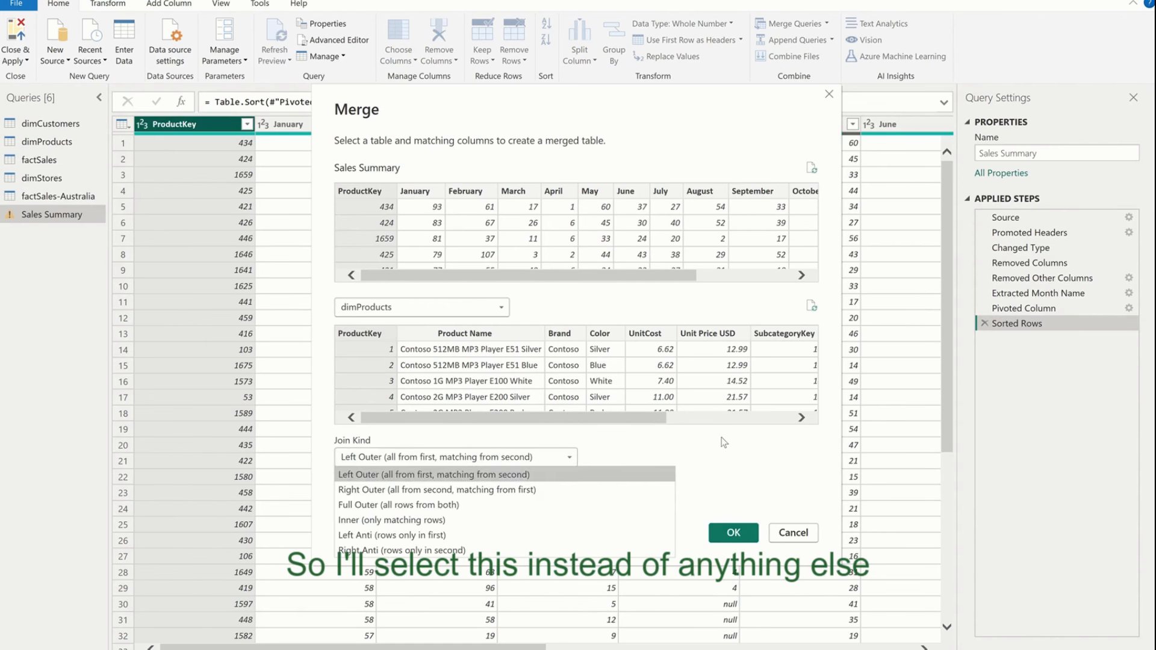
click(422, 474)
click(741, 532)
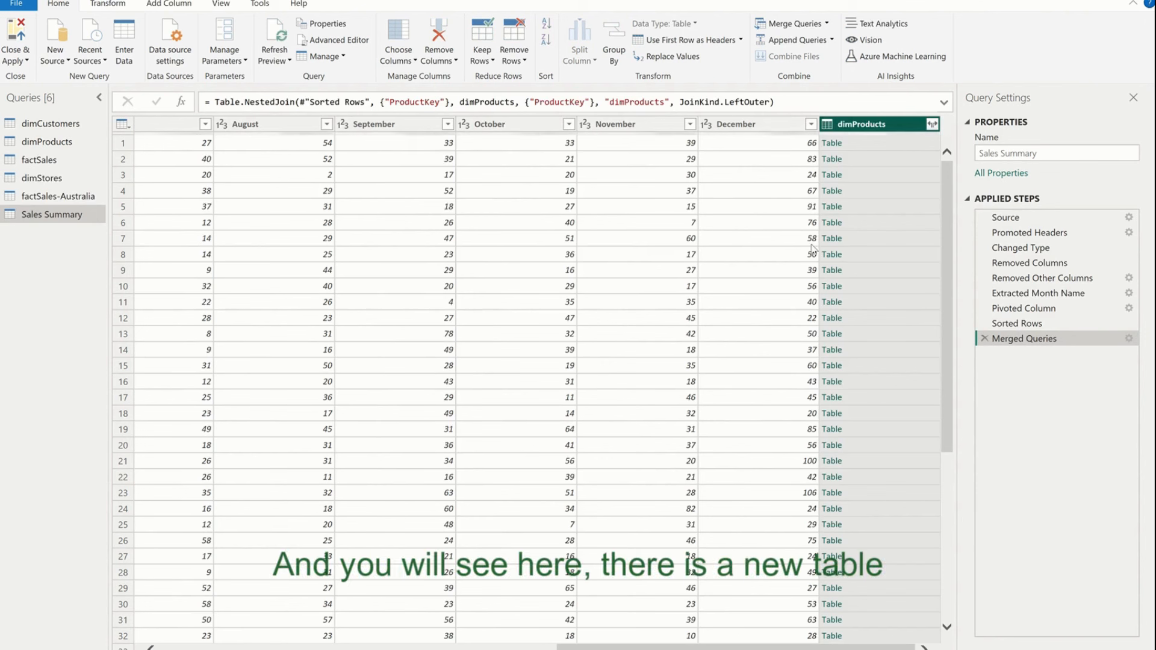
- Expand the merged dimProducts column to Product Name only, without the original column name as prefix
click(932, 124)
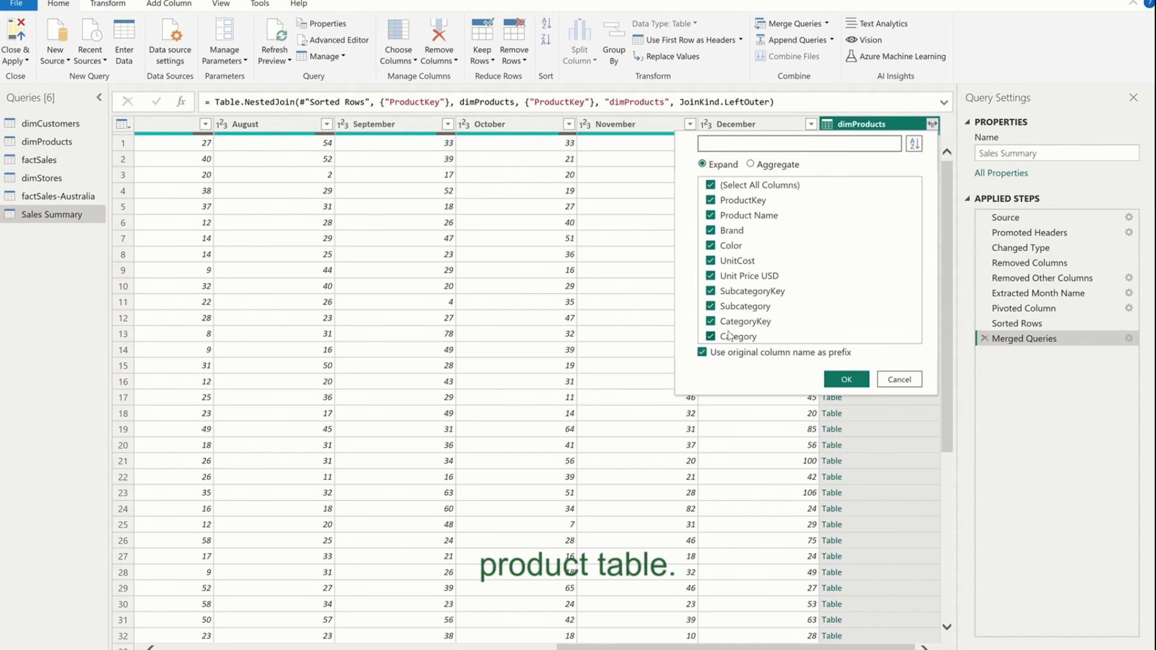
click(710, 185)
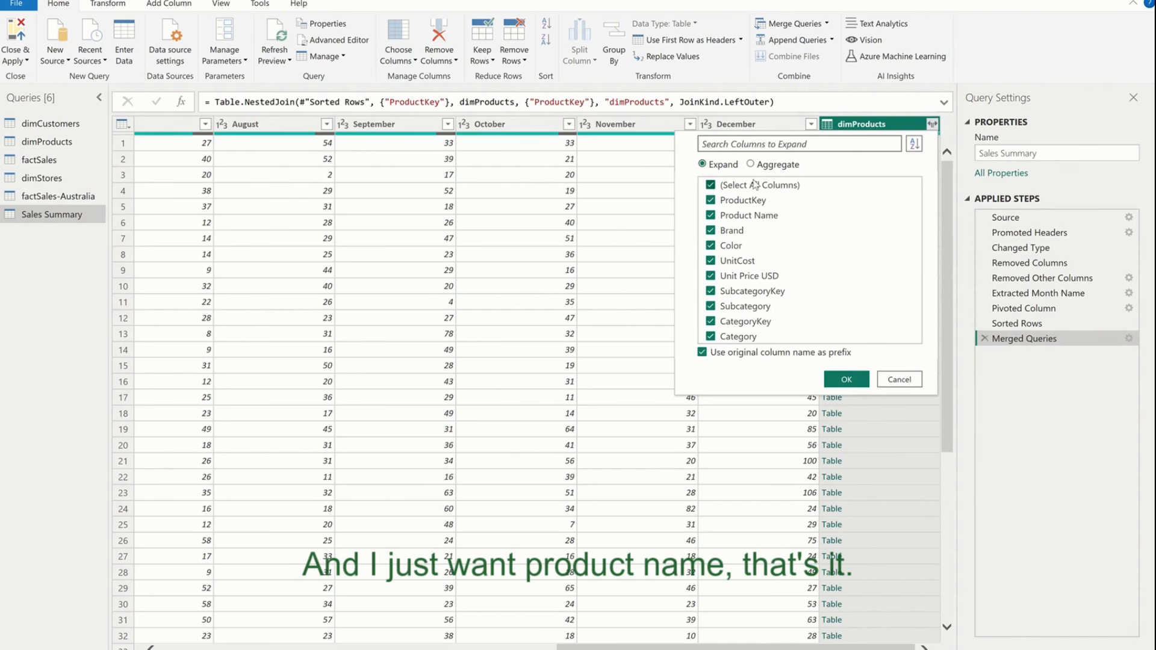
click(753, 216)
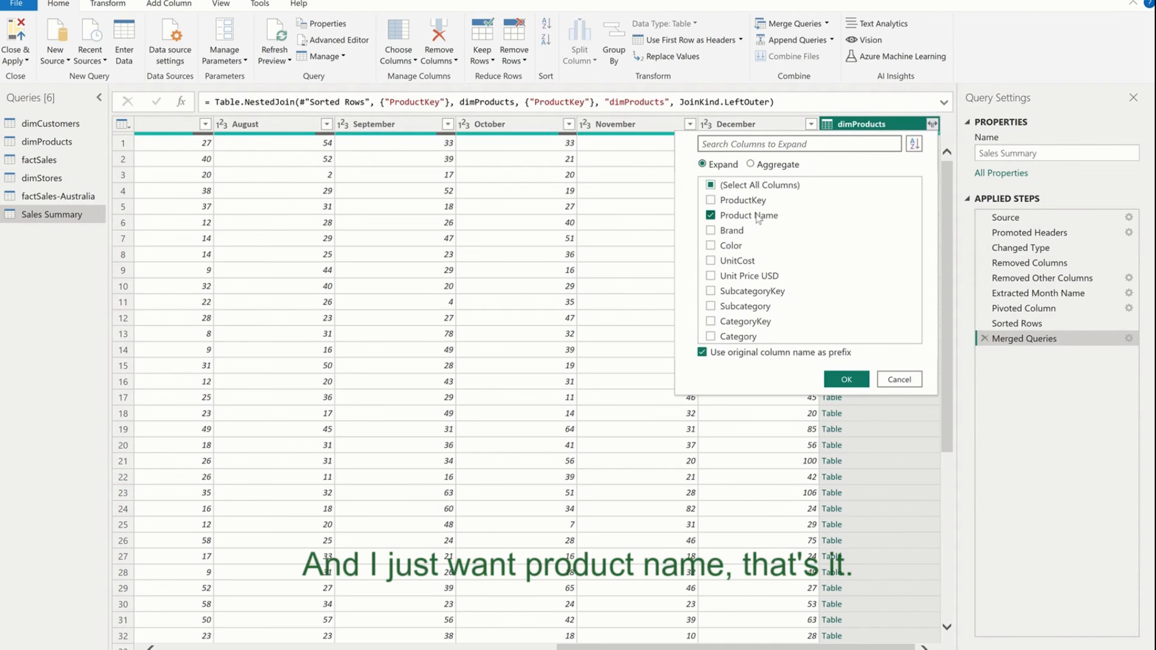
click(726, 355)
click(846, 379)
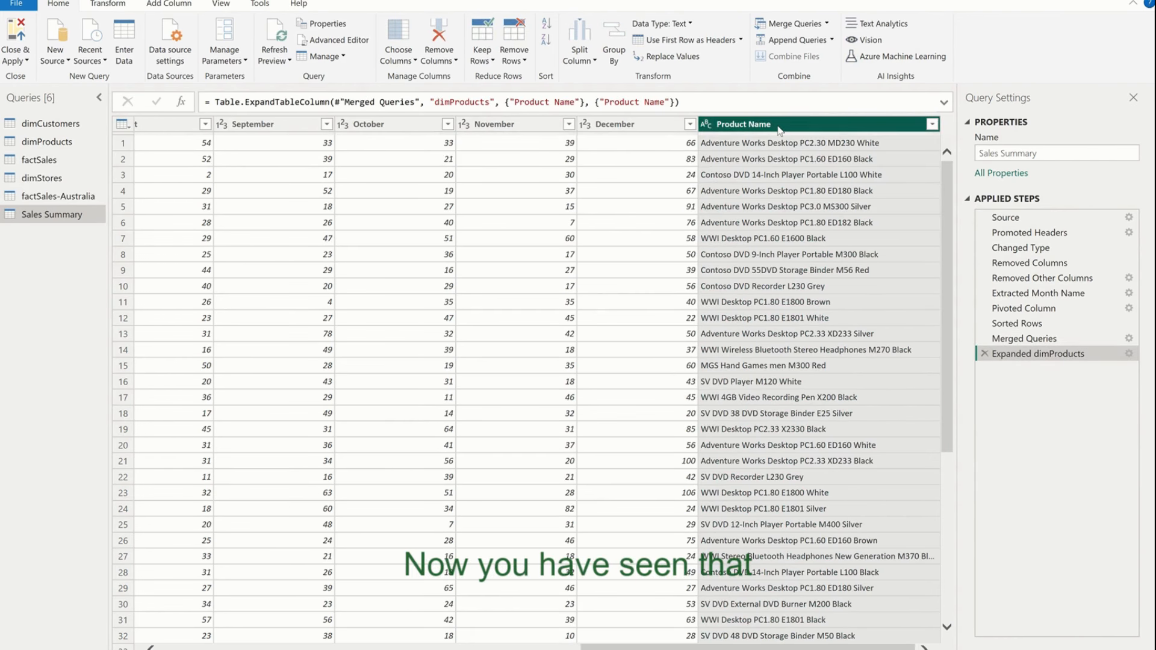
- Move the Product Name column between ProductKey and January, and check the product names listed
drag(778, 130, 61, 108)
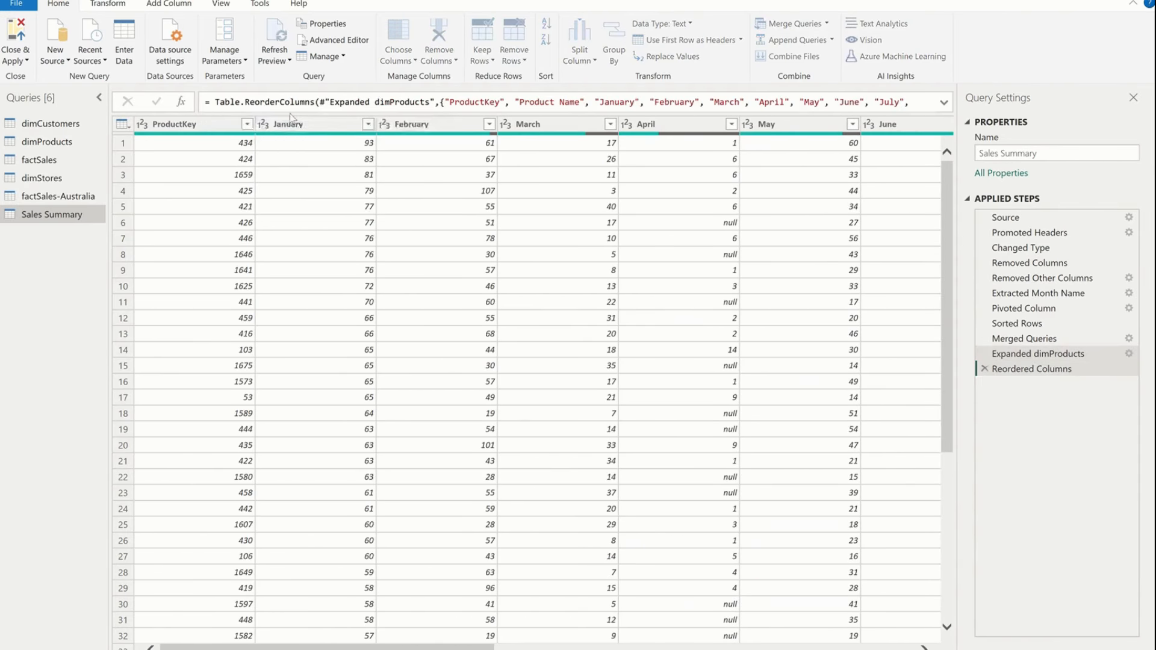
click(369, 240)
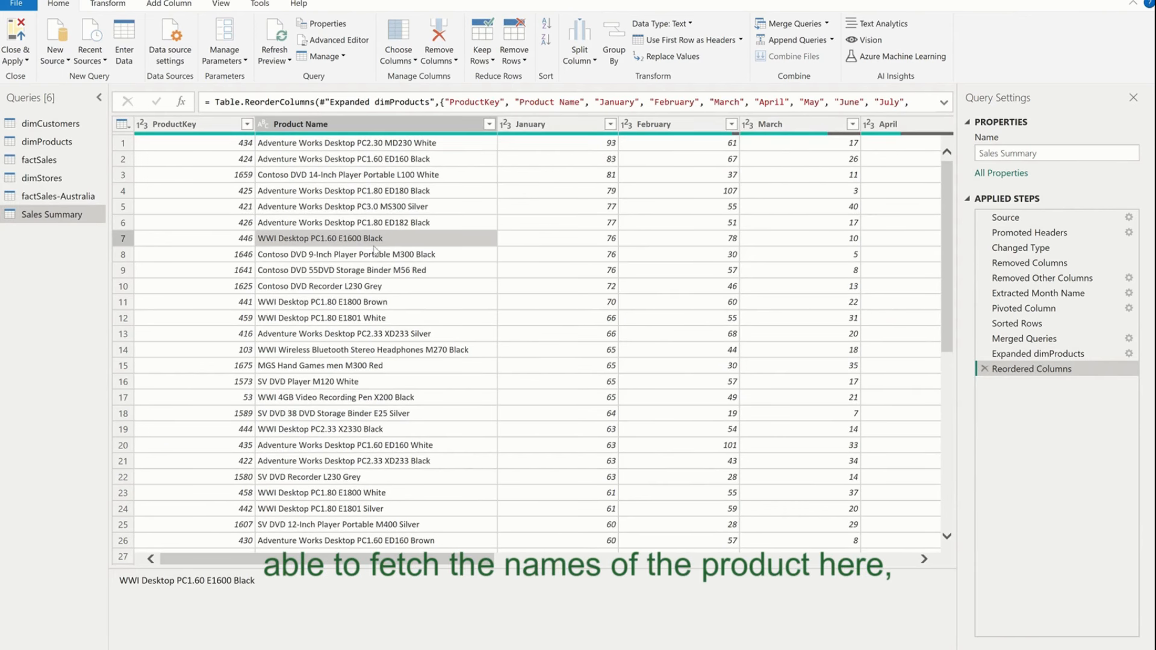
scroll(392, 303, down, 9)
scroll(394, 302, up, 9)
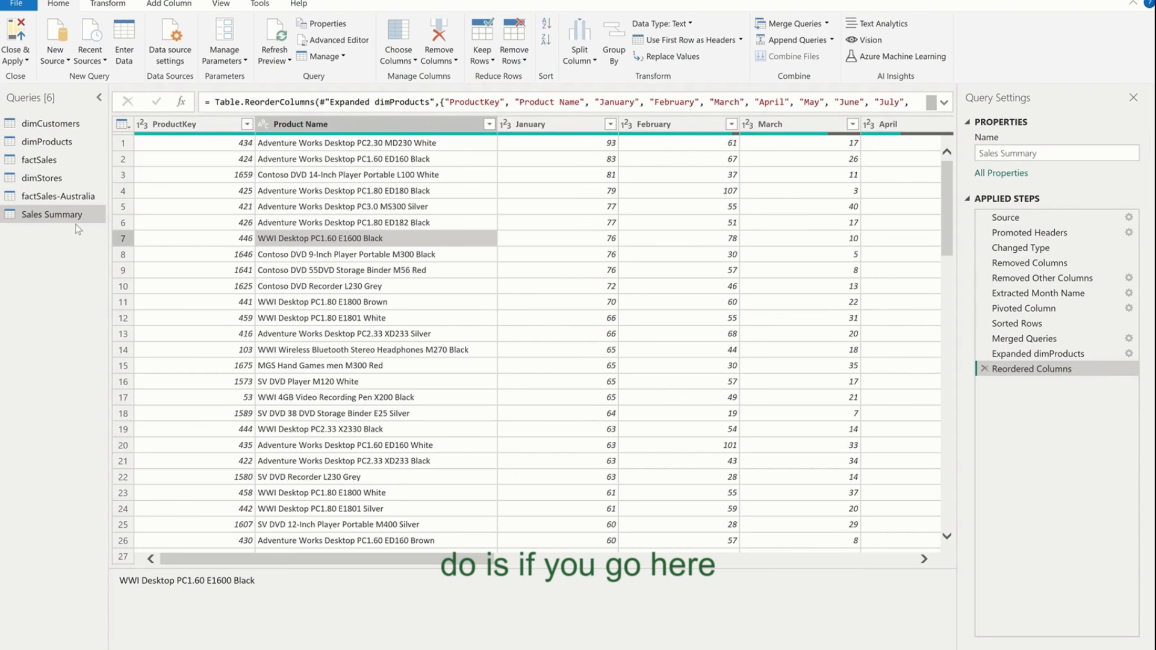
- Duplicate the factSales query and rename the copy as Sales Grouping
click(77, 164)
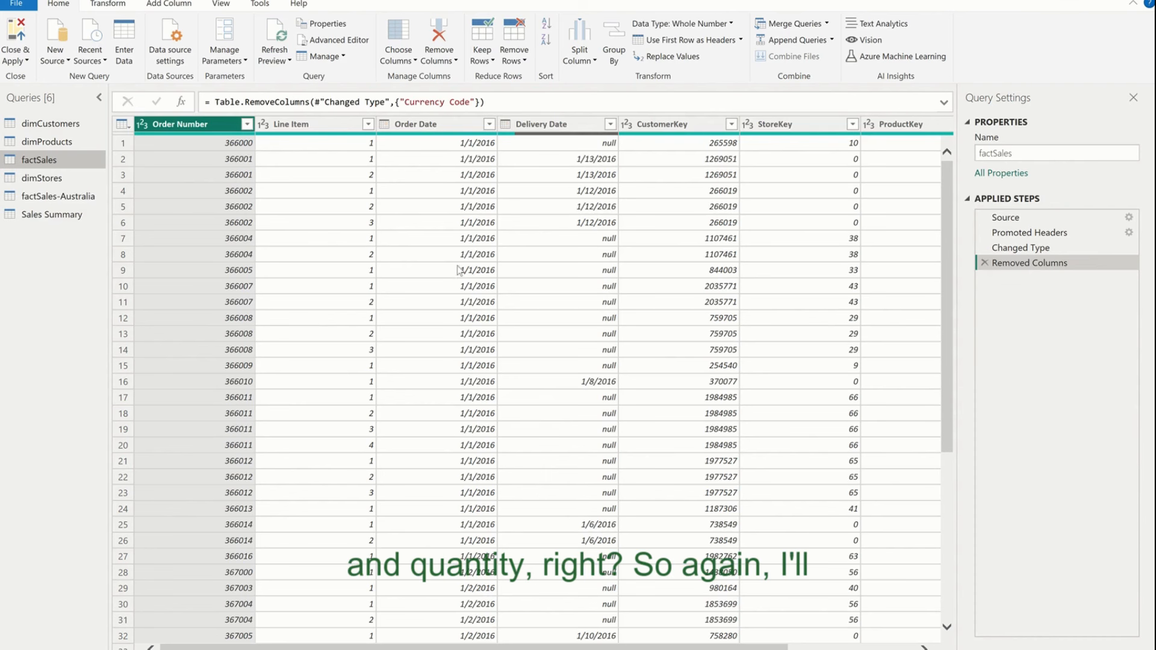
right_click(58, 164)
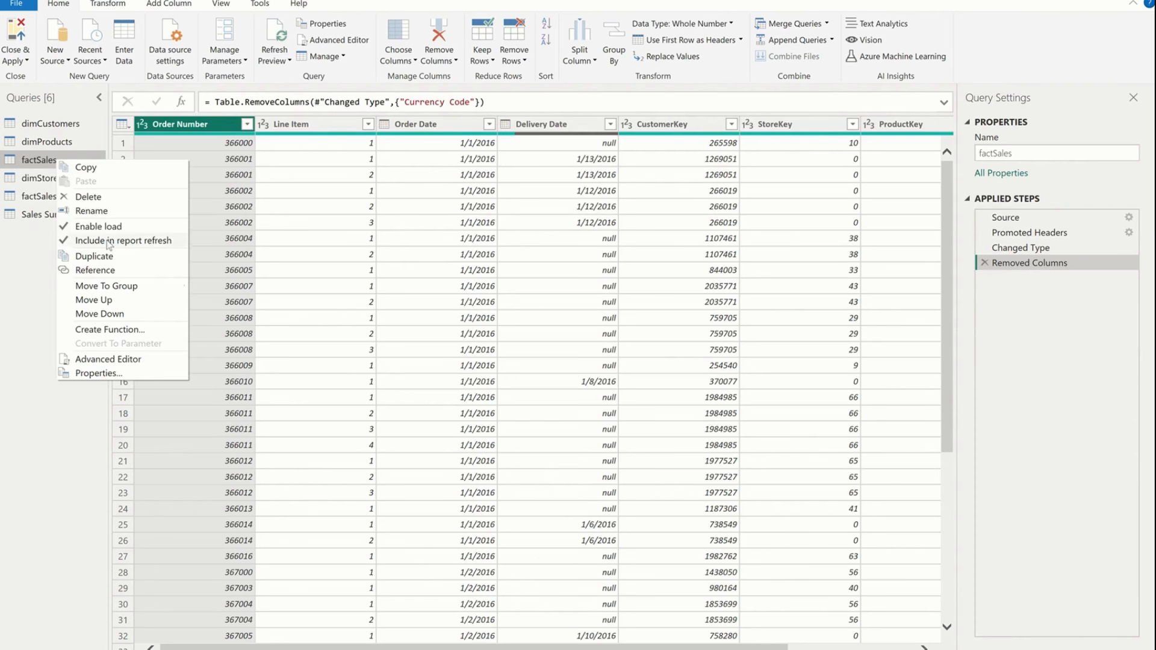
click(93, 255)
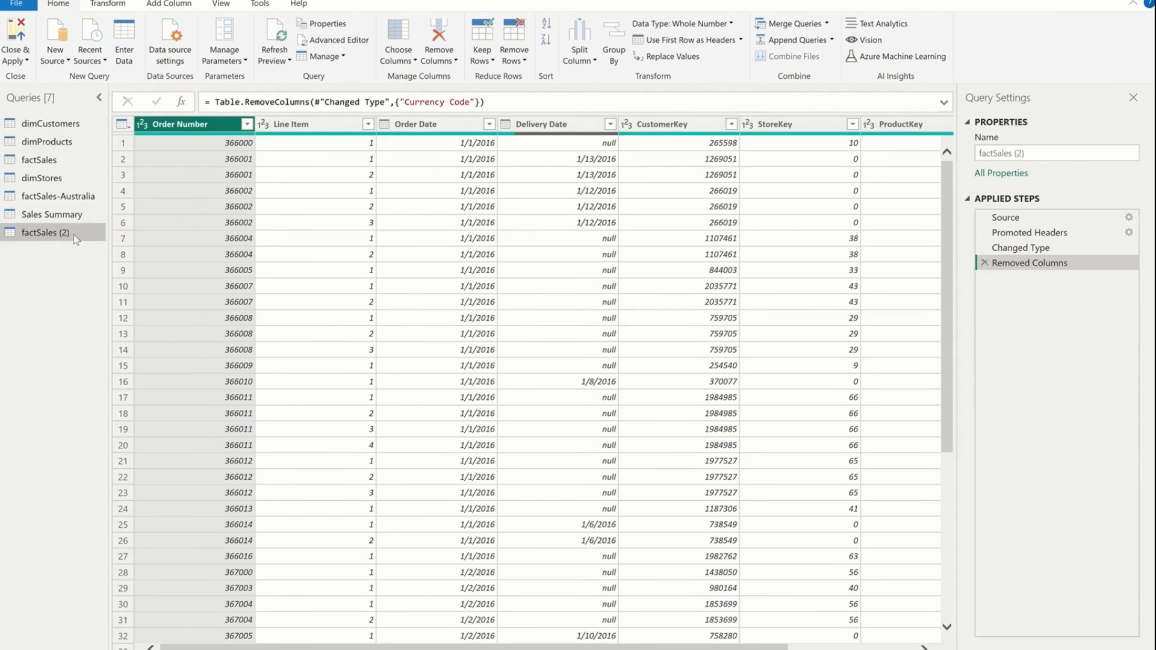
double_click(74, 234)
key(ctrl+a)
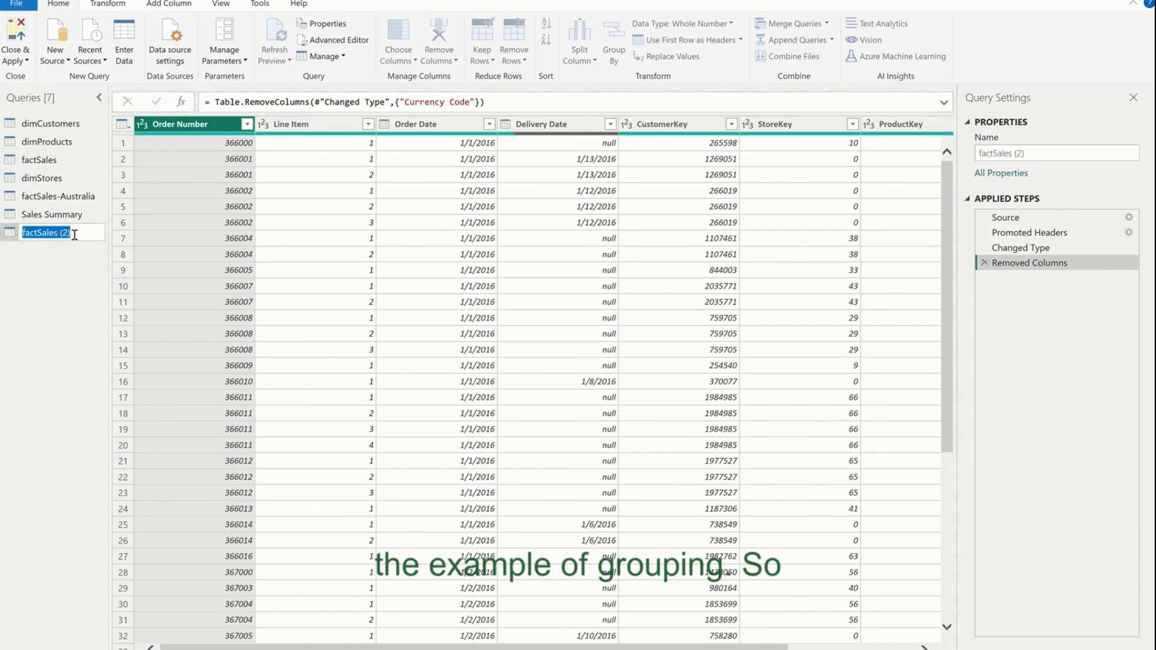
text(Sales Grouping)
key(Return)
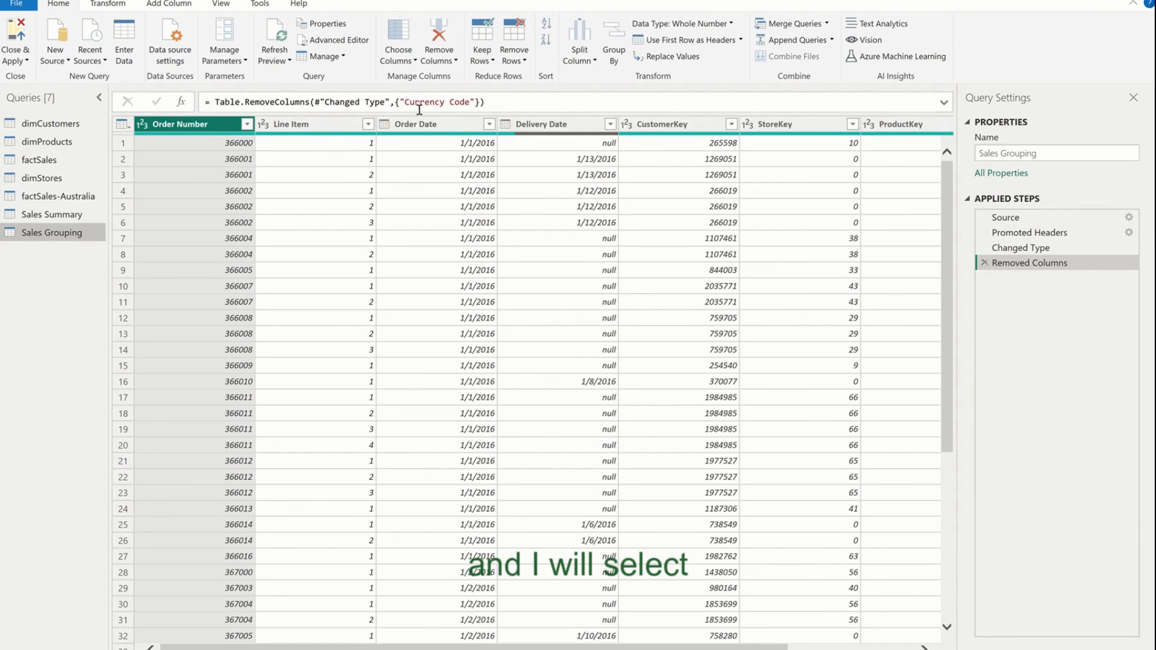
- Keep only the StoreKey, ProductKey and Quantity columns in Sales Grouping, removing all other columns
scroll(537, 203, right, 3)
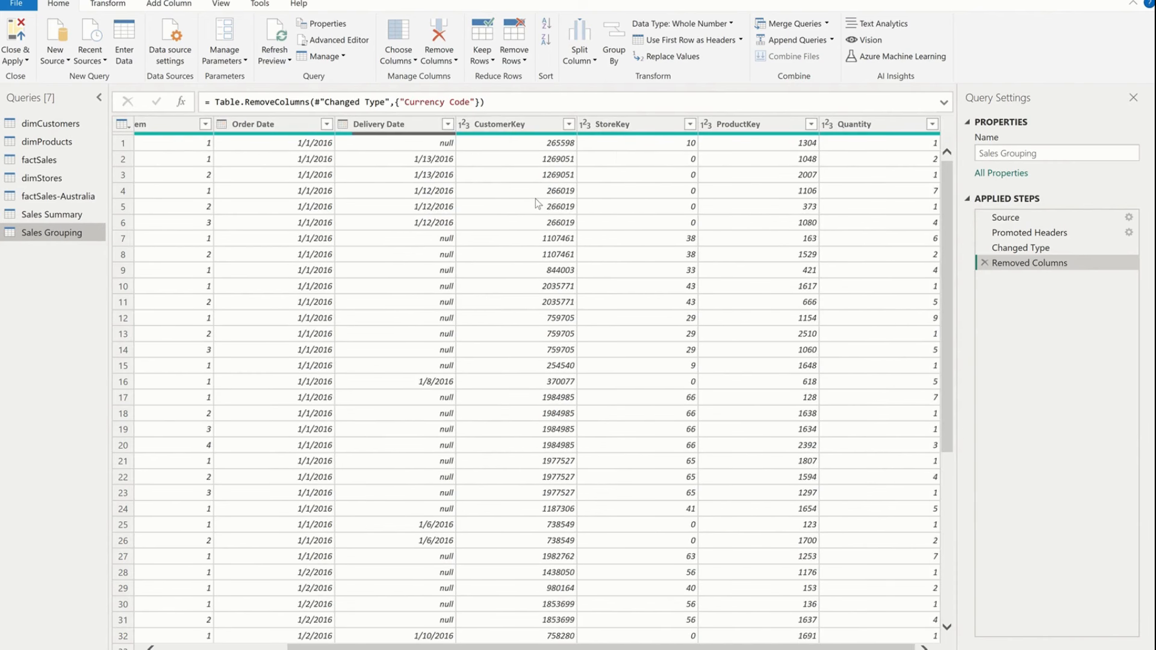
click(629, 126)
ctrl+click(741, 124)
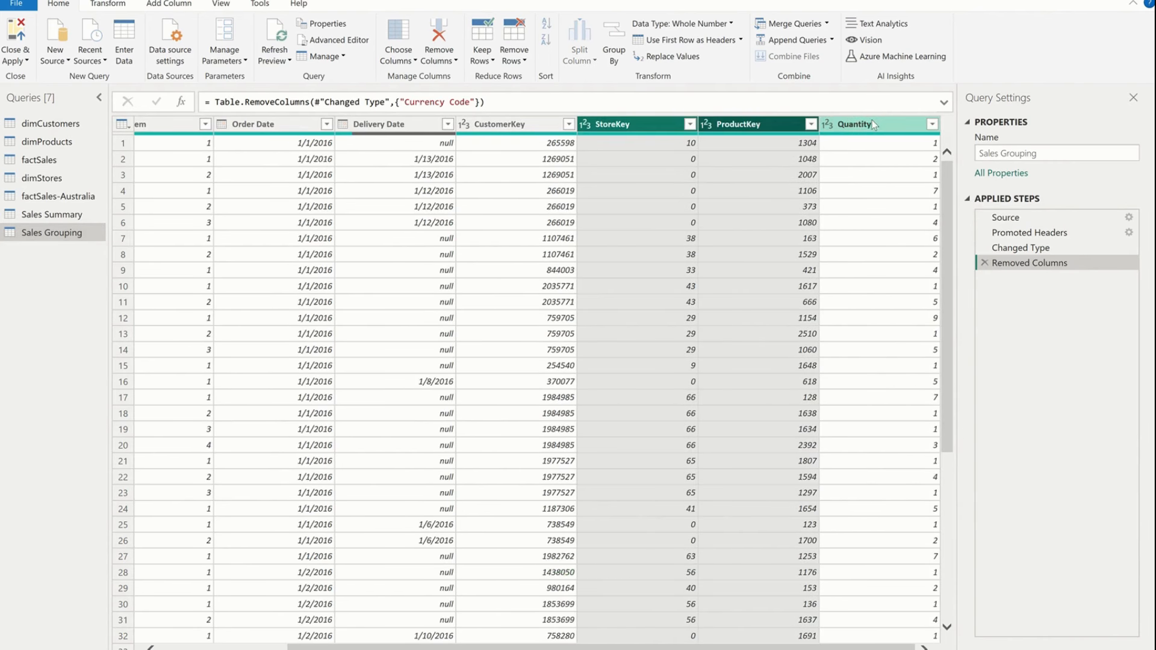
ctrl+click(871, 123)
right_click(872, 124)
click(917, 157)
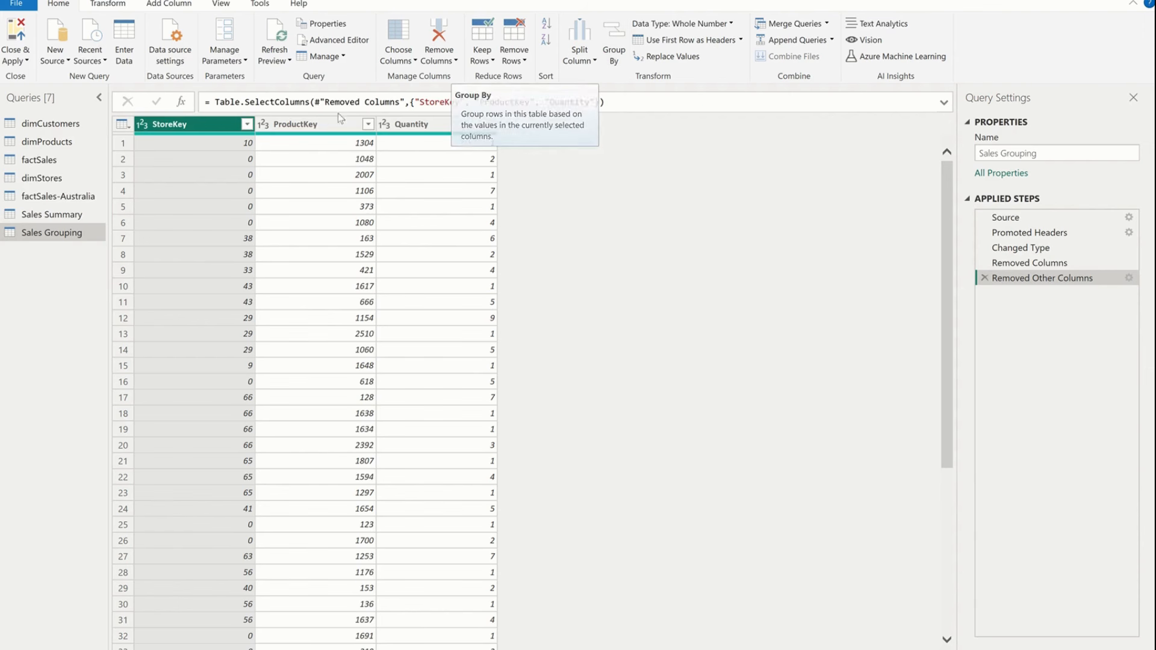
- Set up a Group By on StoreKey and ProductKey with a Total QTY column that sums Quantity
ctrl+click(294, 126)
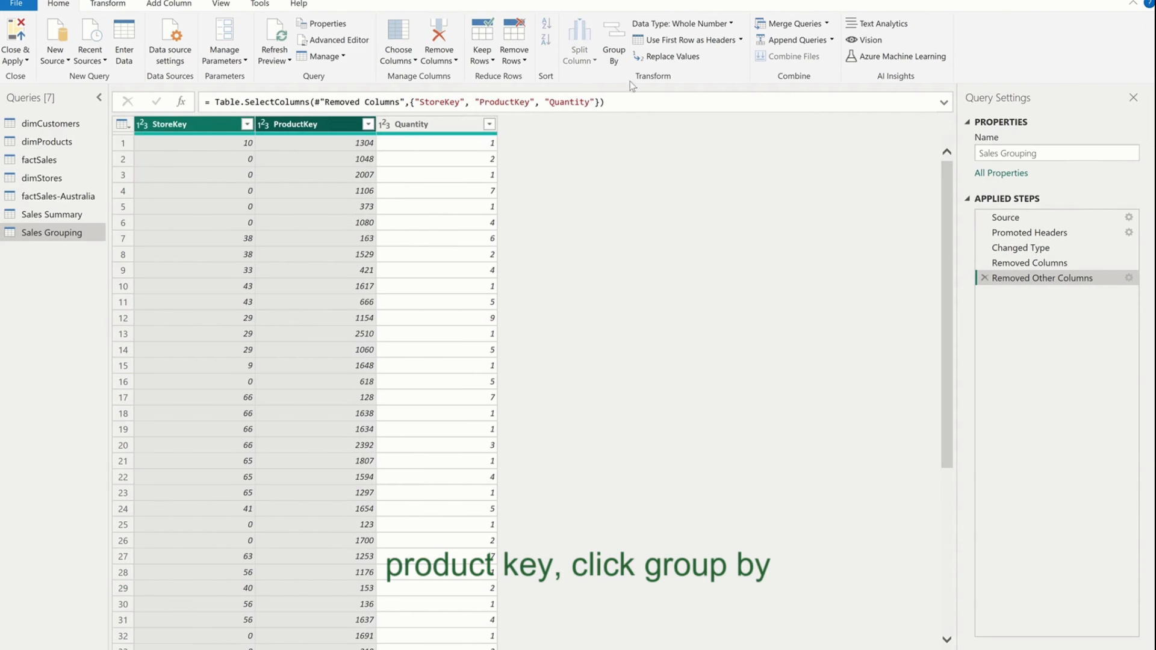
click(623, 43)
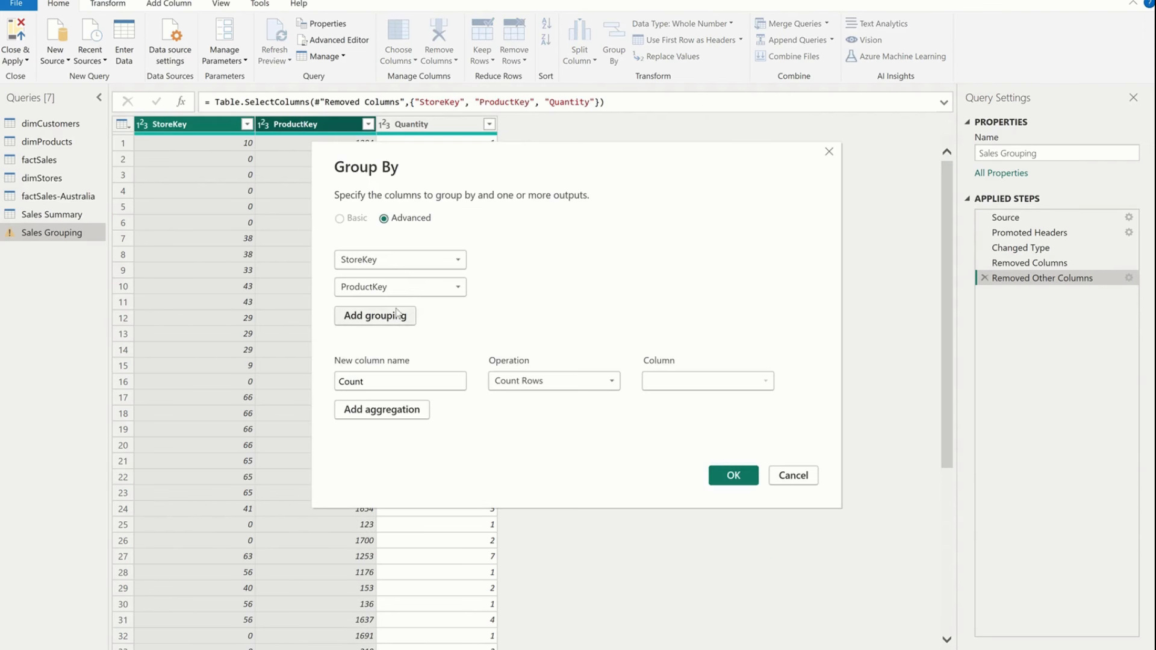
double_click(399, 383)
text(S)
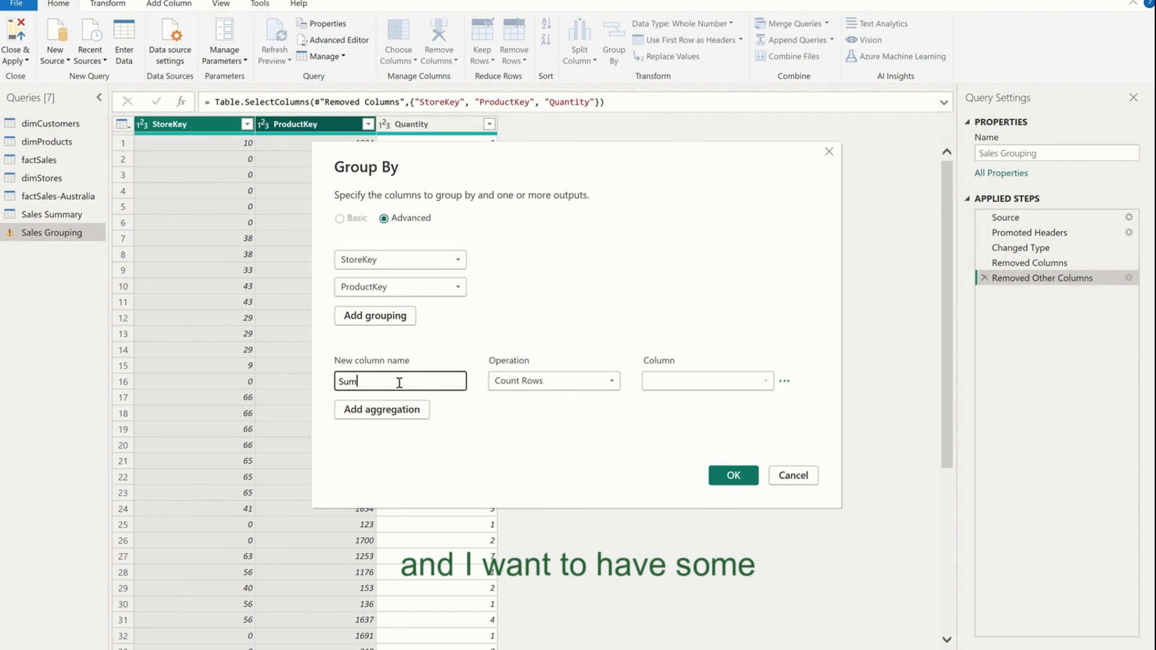
text(um)
key(BackSpace)
key(BackSpace)
key(BackSpace)
text(To)
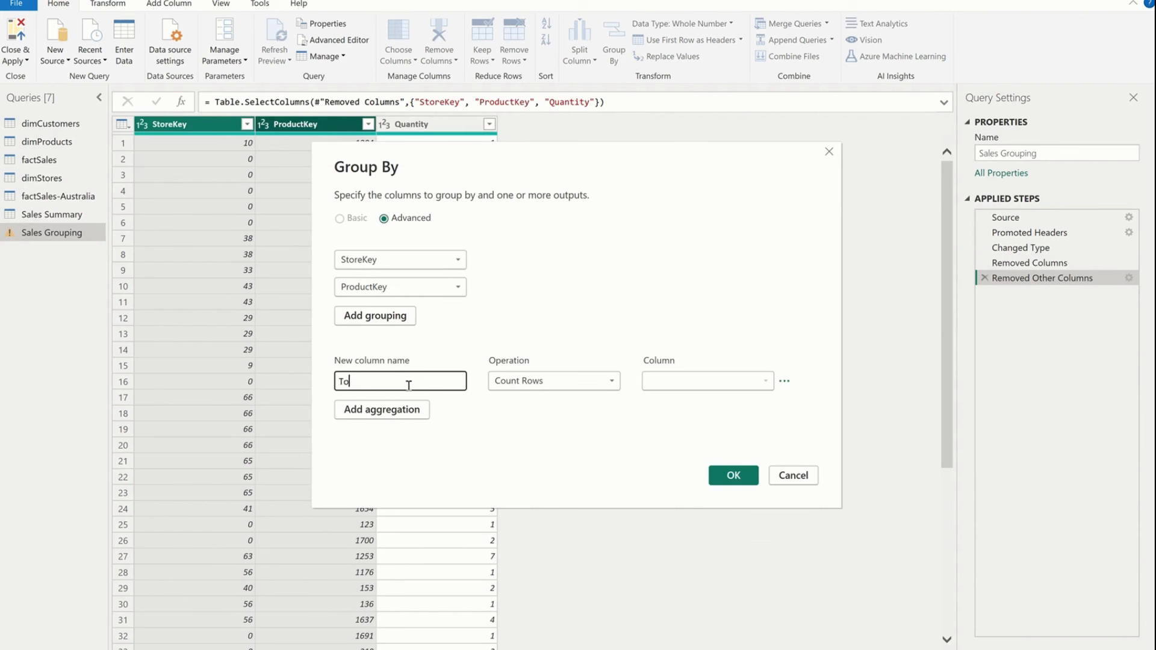
text(tal QTY)
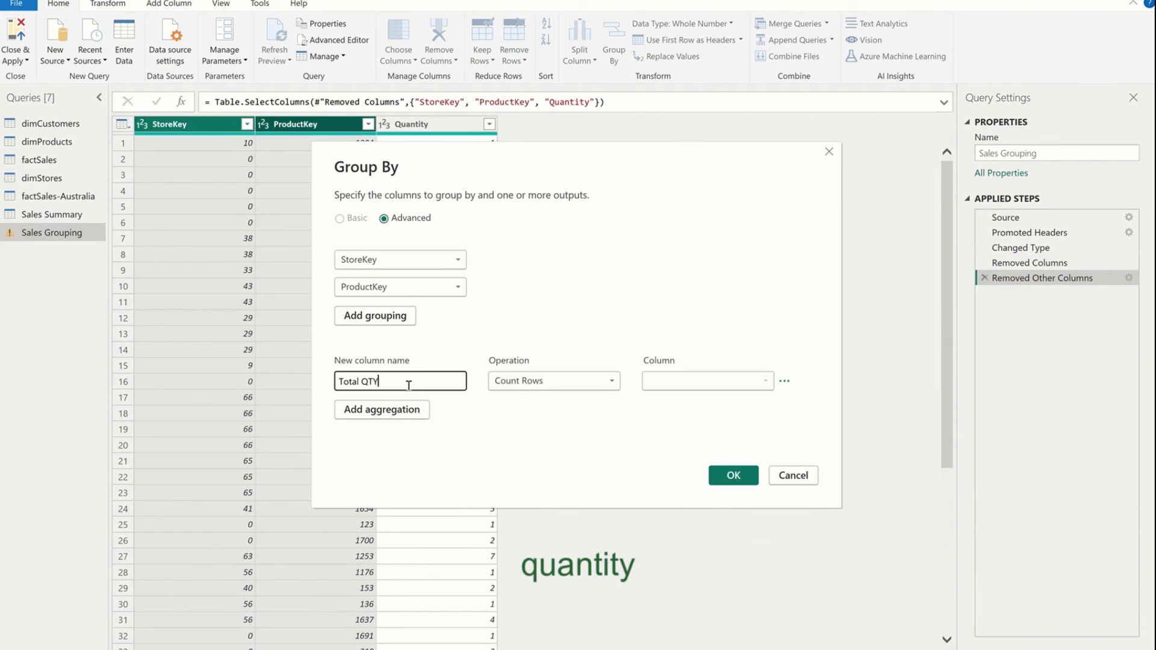
click(542, 381)
click(540, 398)
click(707, 380)
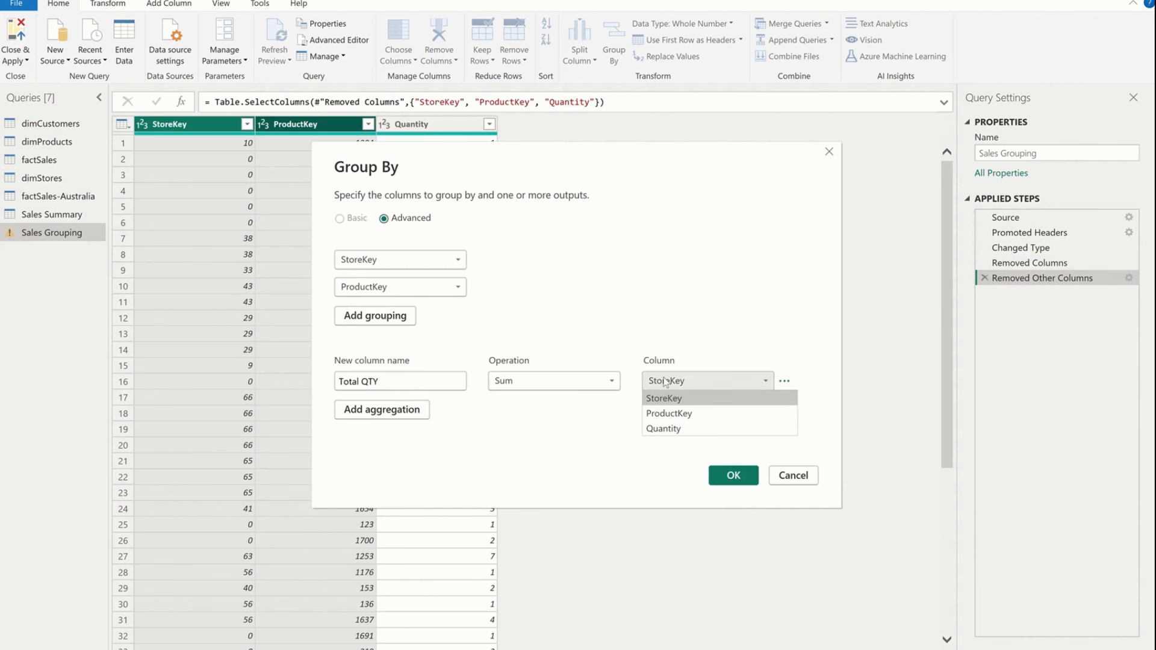
click(662, 424)
- Add a second aggregation named Avg QTY Sold that averages Quantity
click(420, 416)
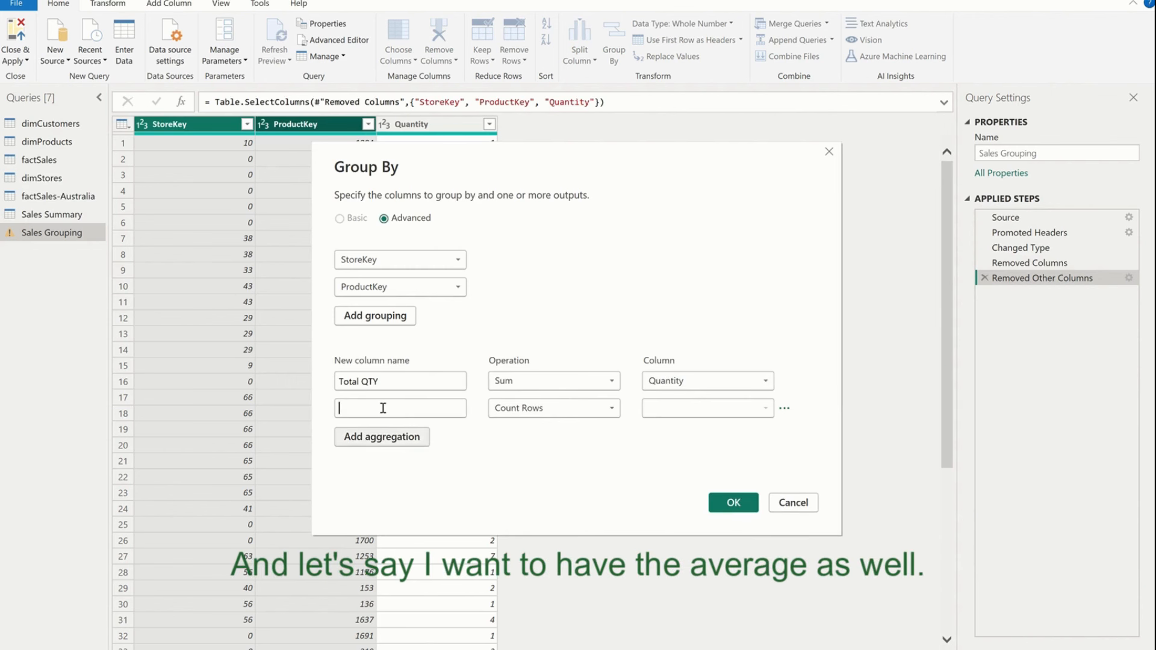
click(383, 408)
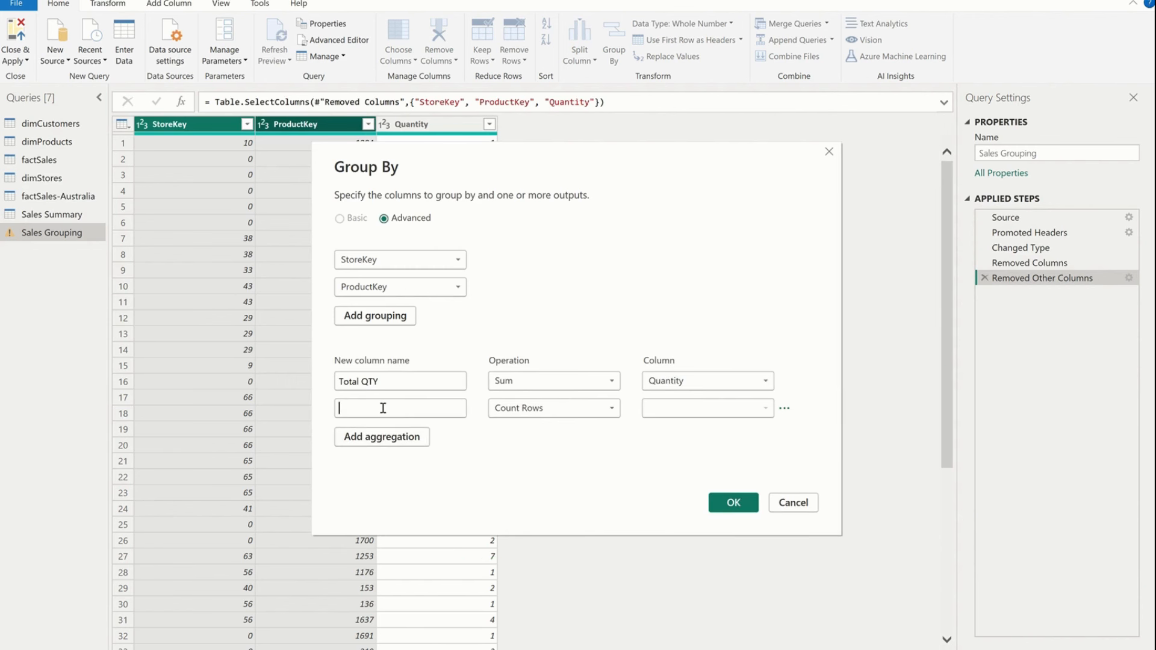
text(Avg QTY Sold)
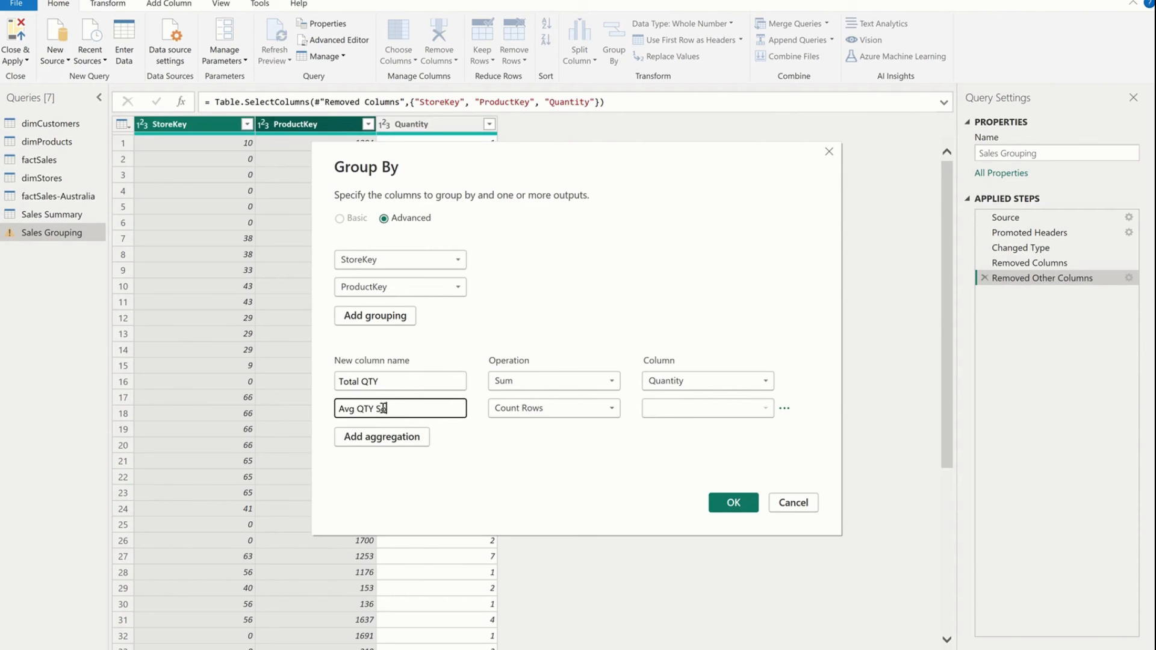
click(495, 417)
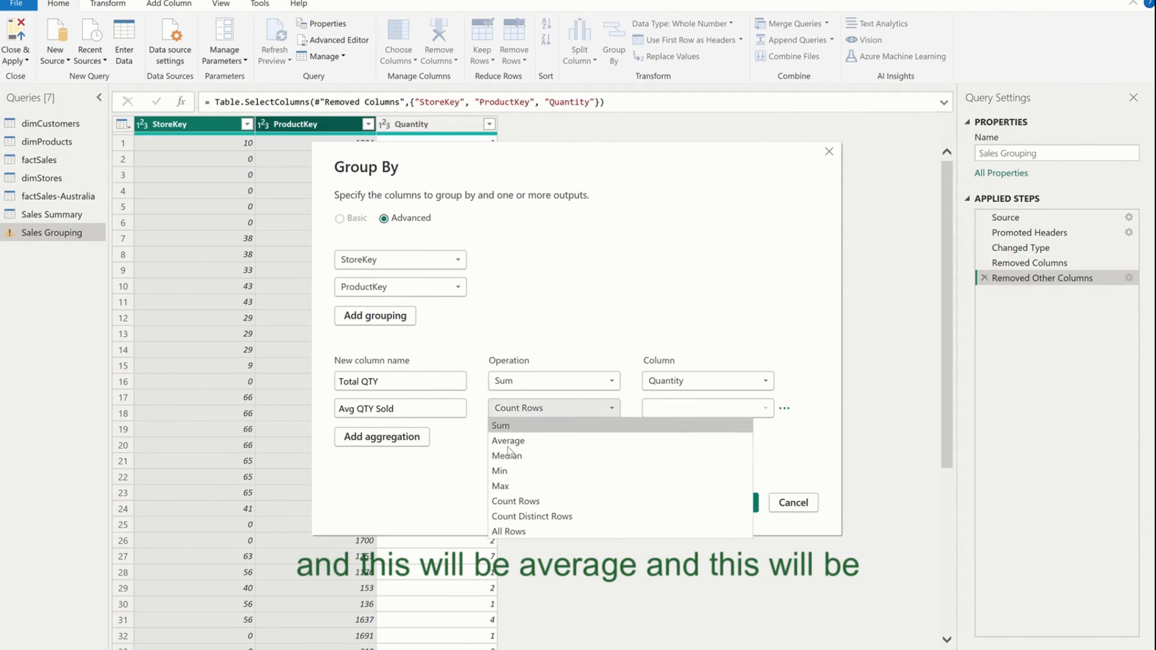
click(538, 440)
click(691, 407)
click(662, 453)
- Add a third aggregation named # Of Transactions that counts rows, and apply the grouping
click(415, 439)
click(412, 441)
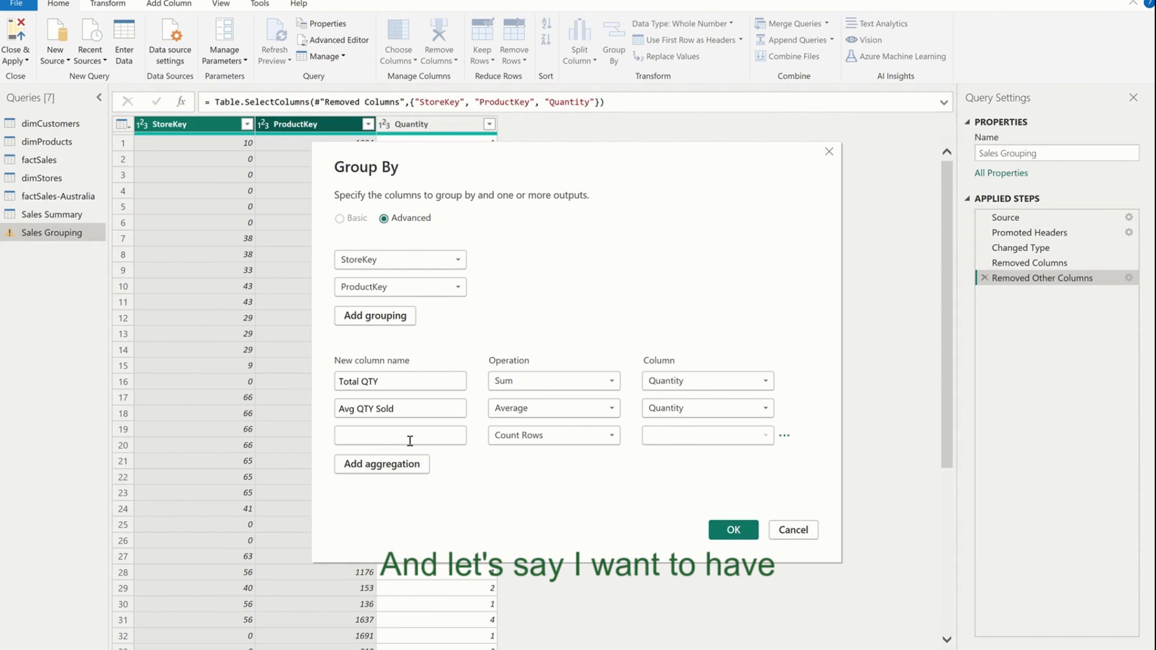
text(# O)
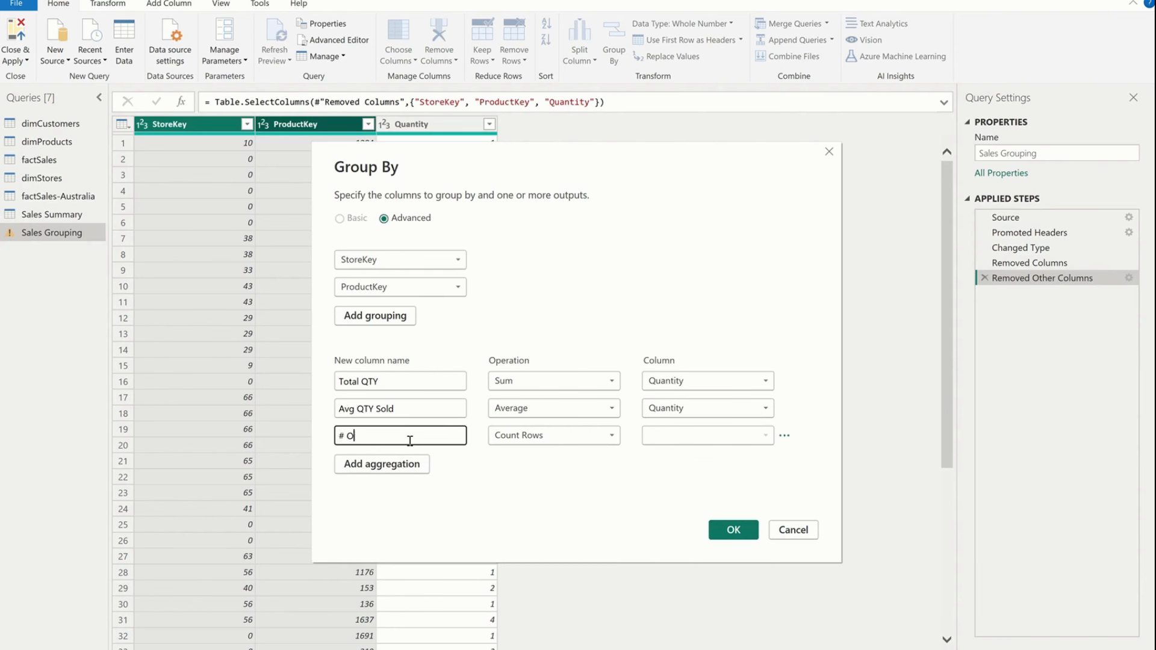
text(f Transactions)
click(573, 433)
click(572, 433)
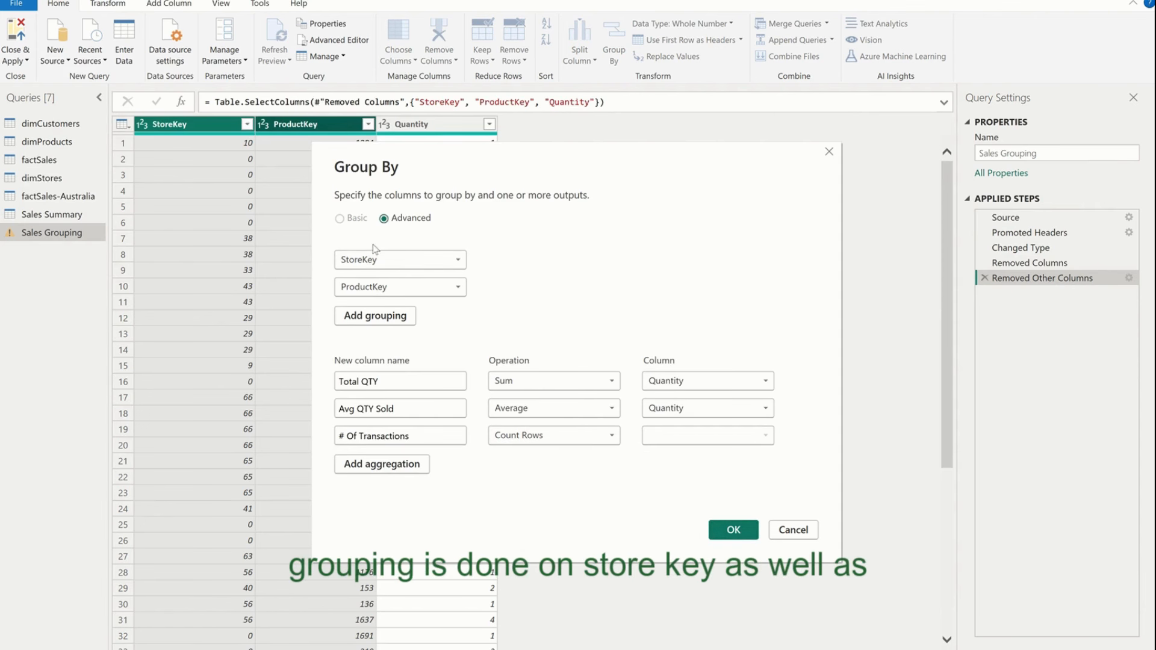
click(734, 529)
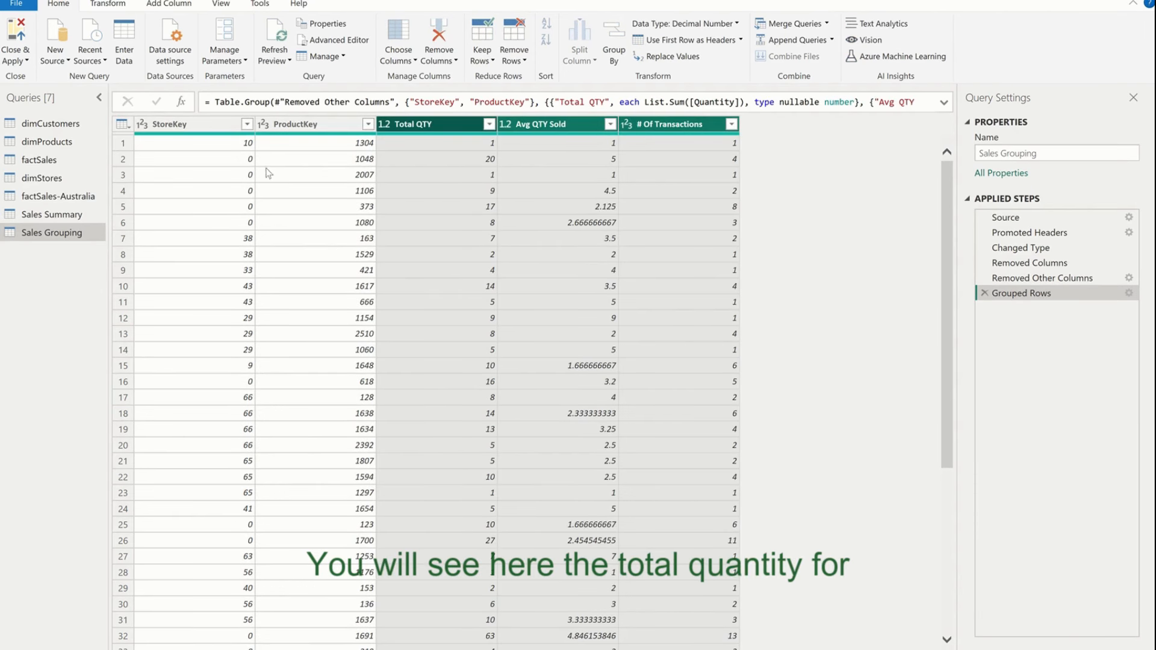
- Examine the grouped rows and the aggregation operations offered in the advanced Group By options, leaving the grouping as it is
click(568, 158)
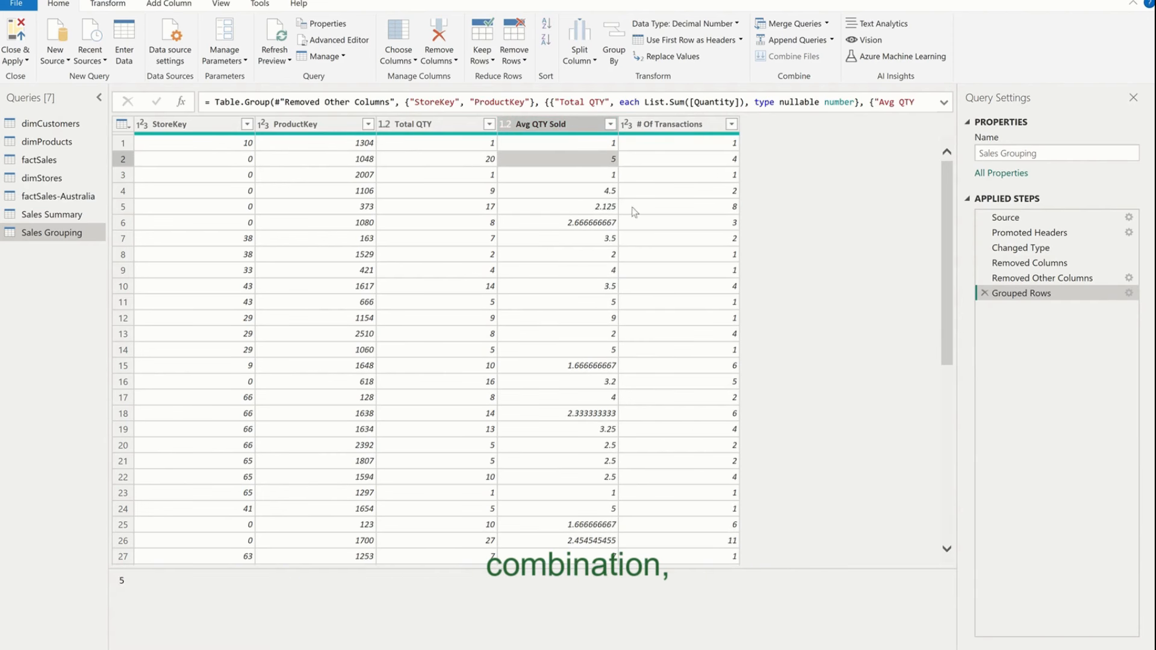
scroll(668, 263, down, 20)
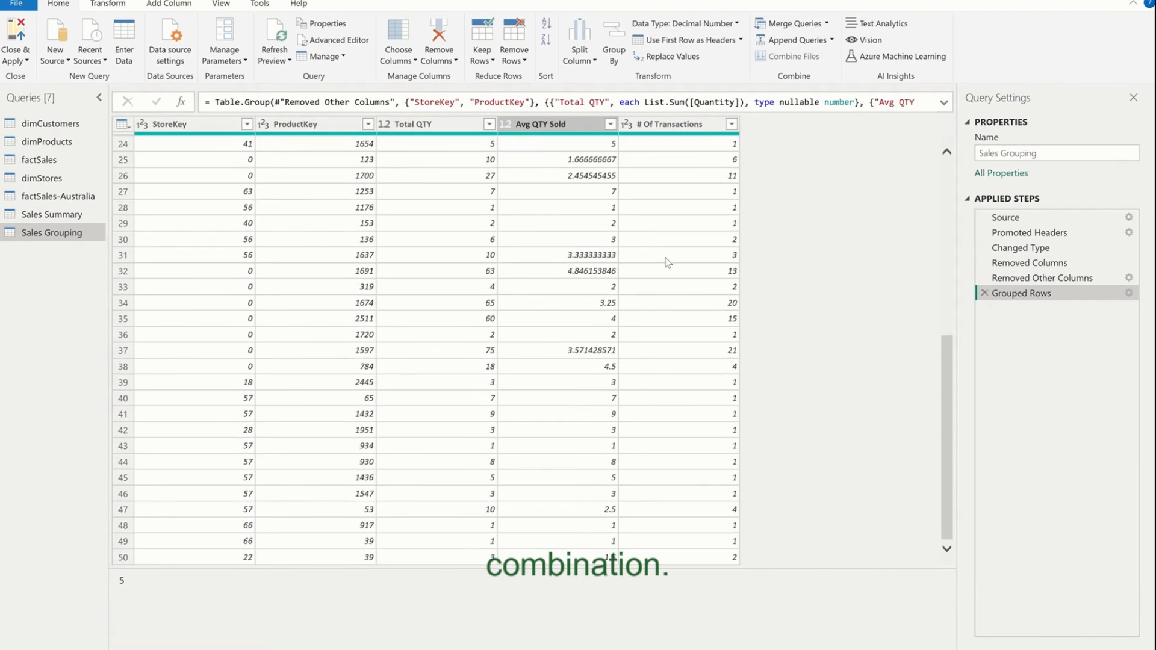
scroll(668, 263, up, 20)
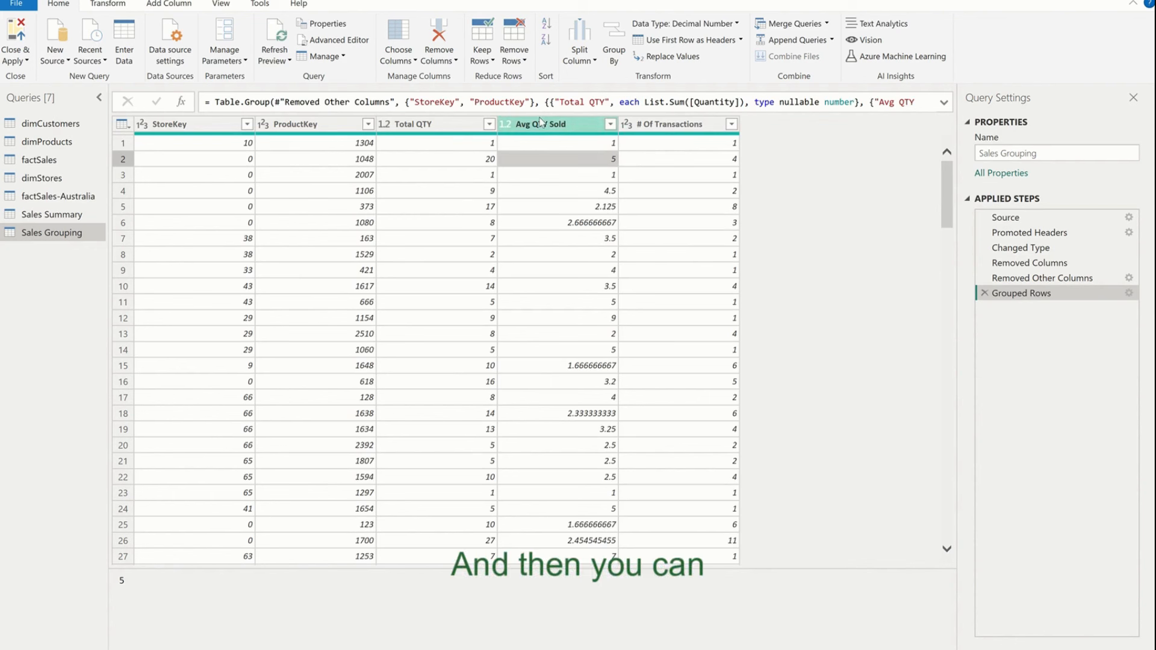
click(565, 127)
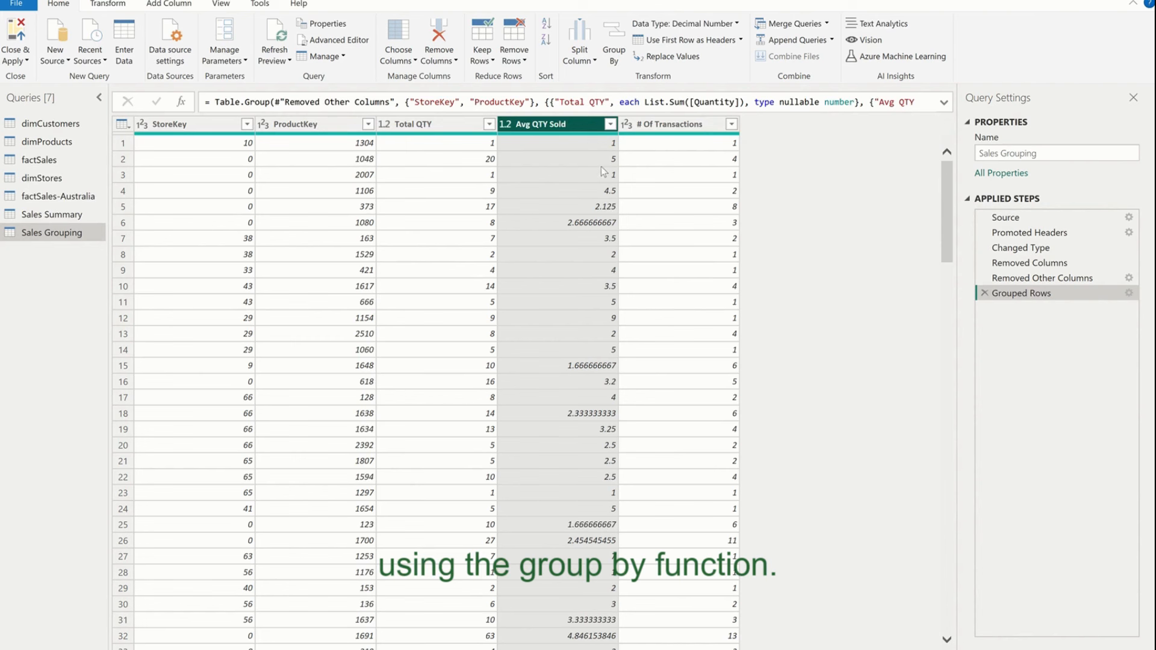
click(616, 55)
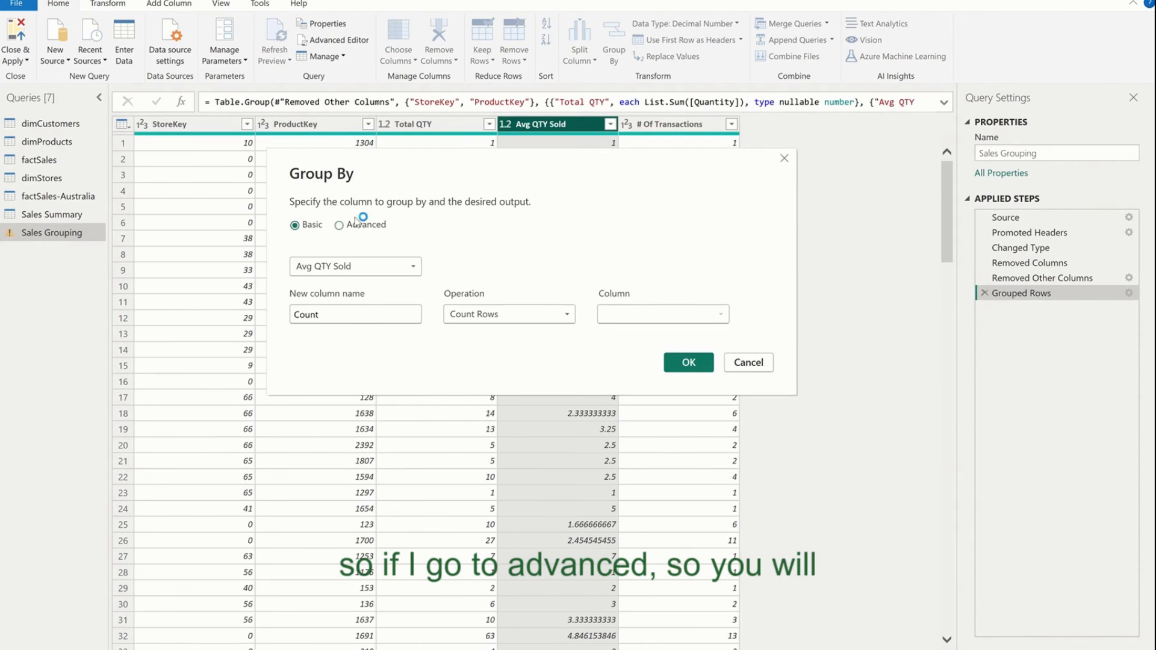
click(339, 225)
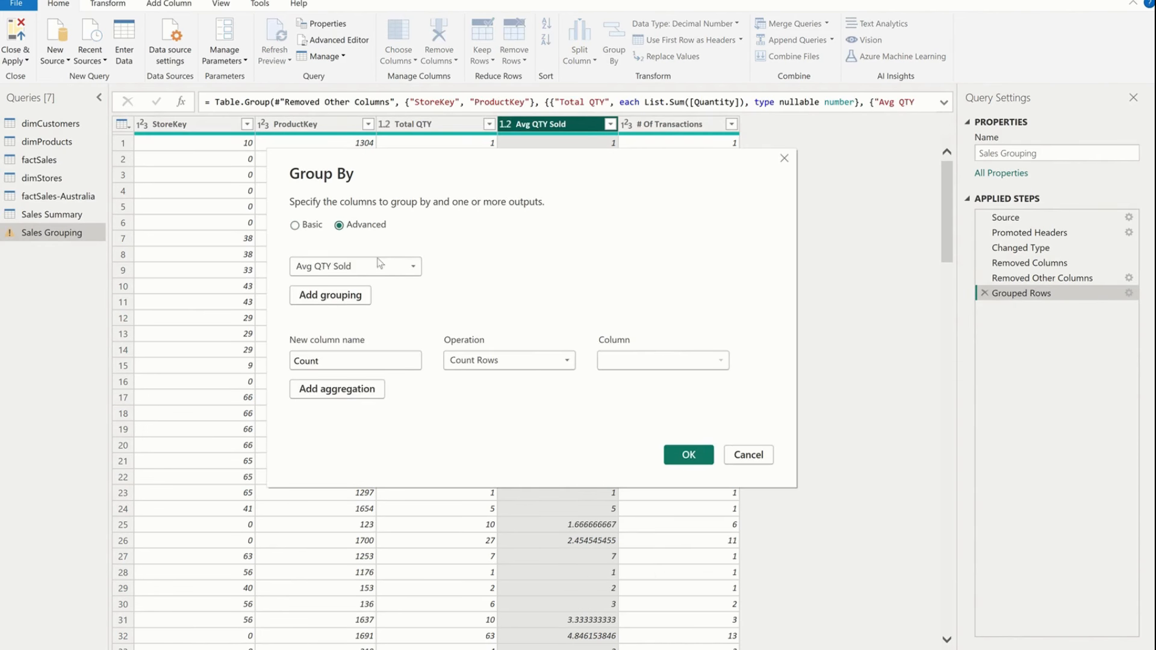
double_click(368, 361)
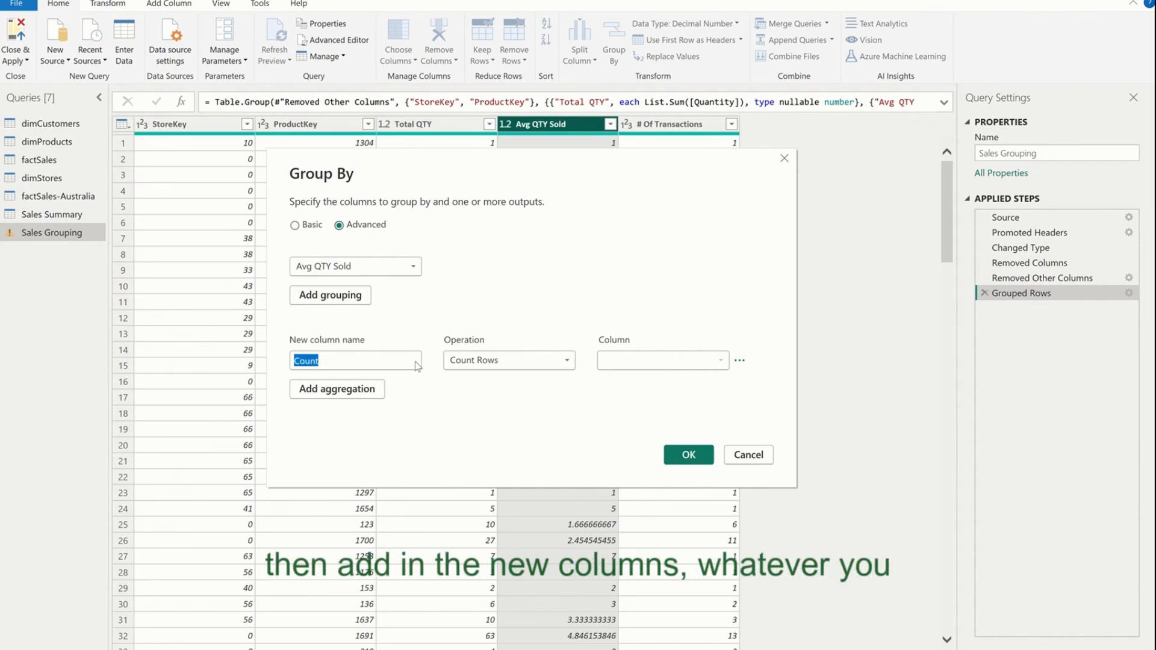
click(498, 365)
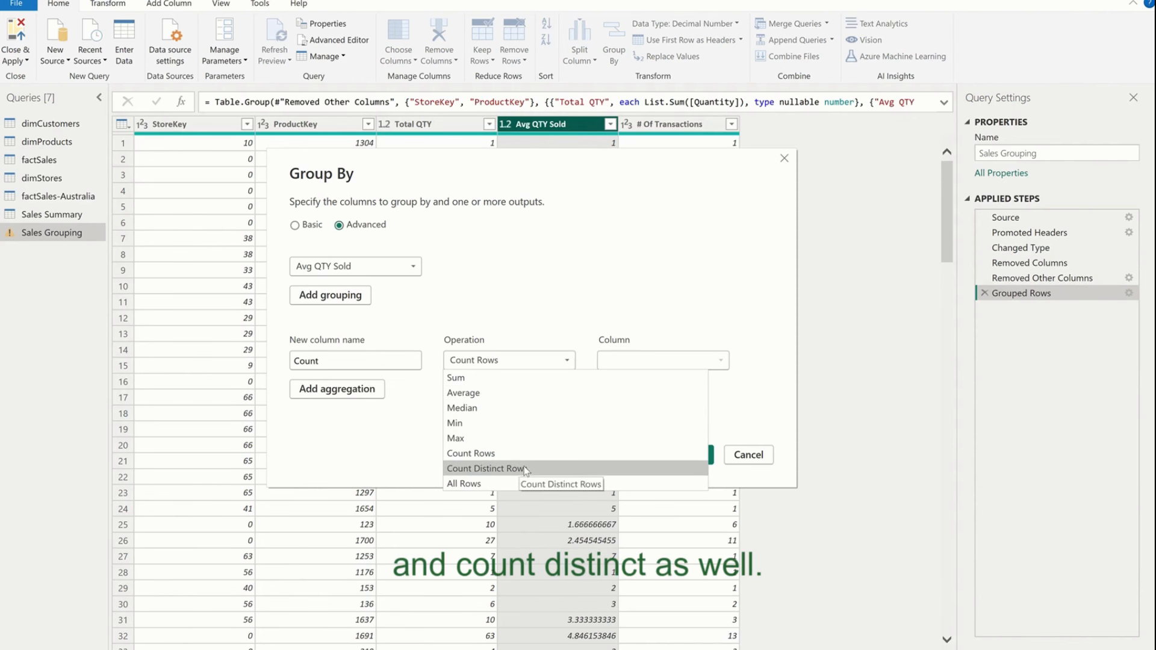
click(603, 456)
click(758, 453)
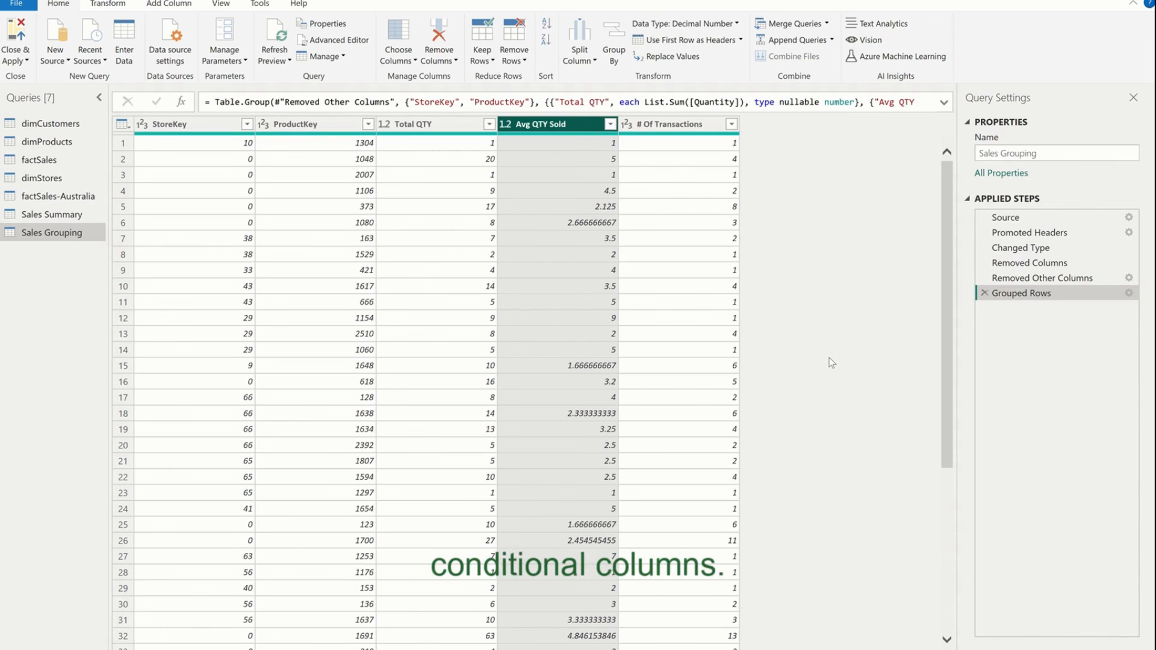
- Duplicate the Birthday column in the dimCustomers query
click(51, 124)
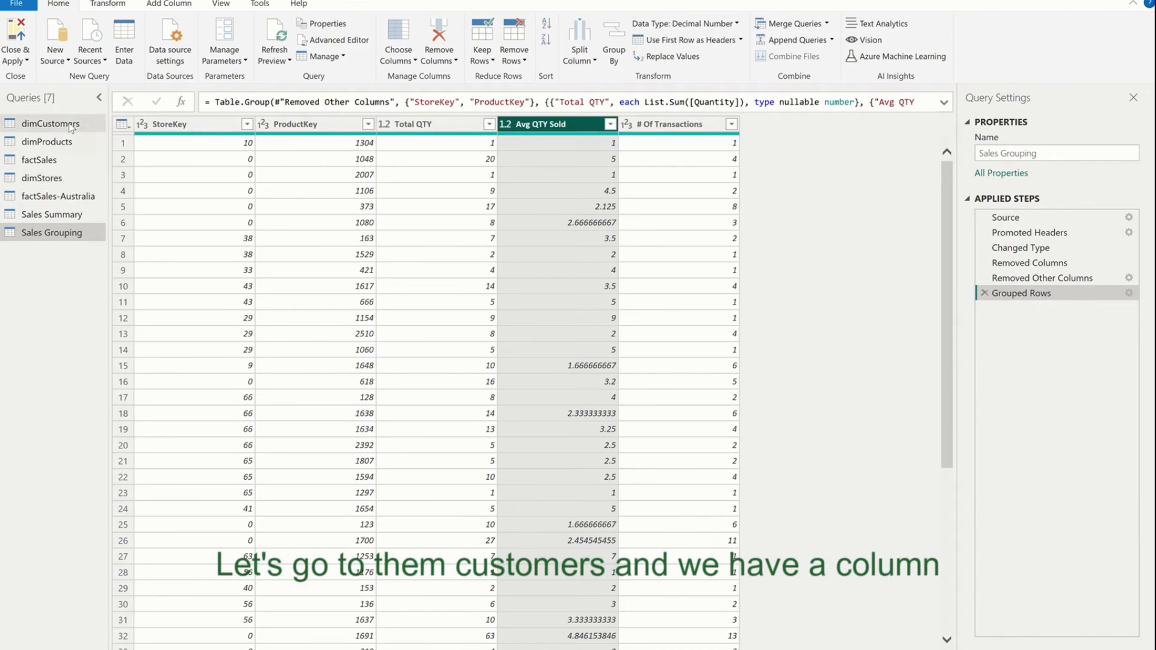
scroll(711, 307, right, 10)
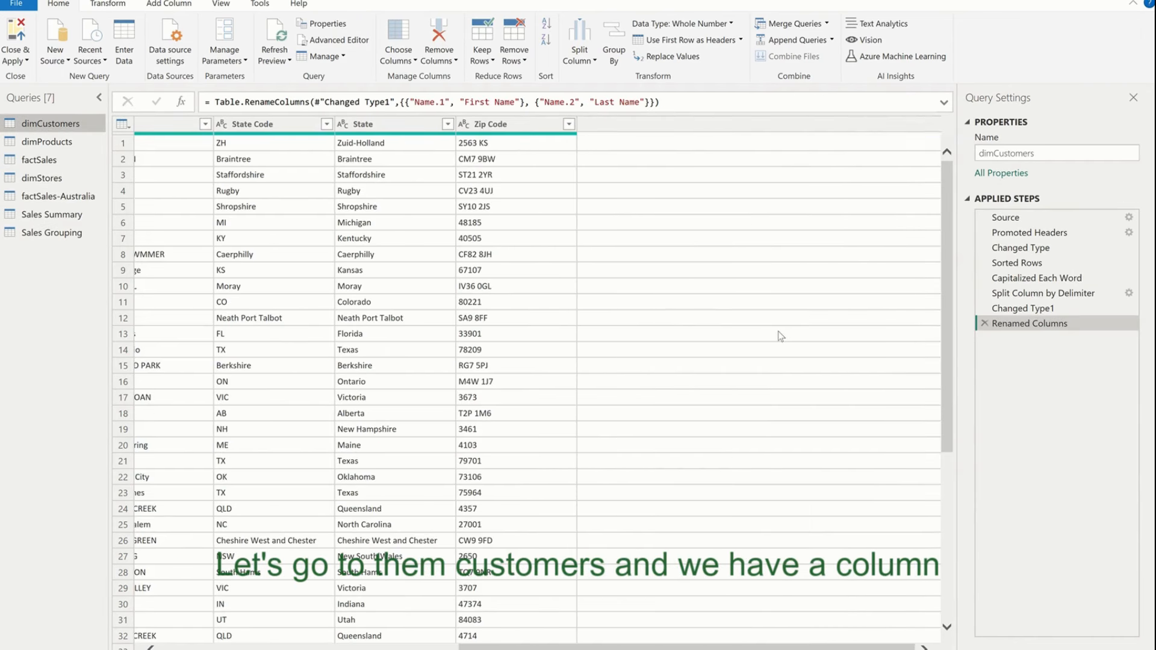
click(862, 124)
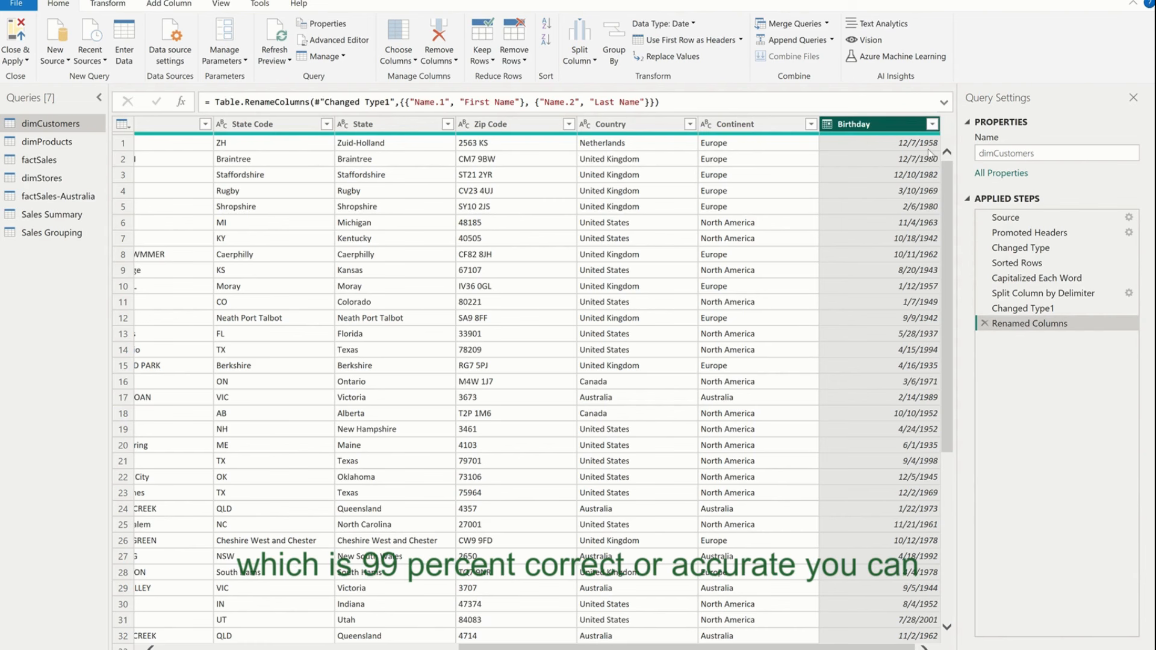
right_click(897, 124)
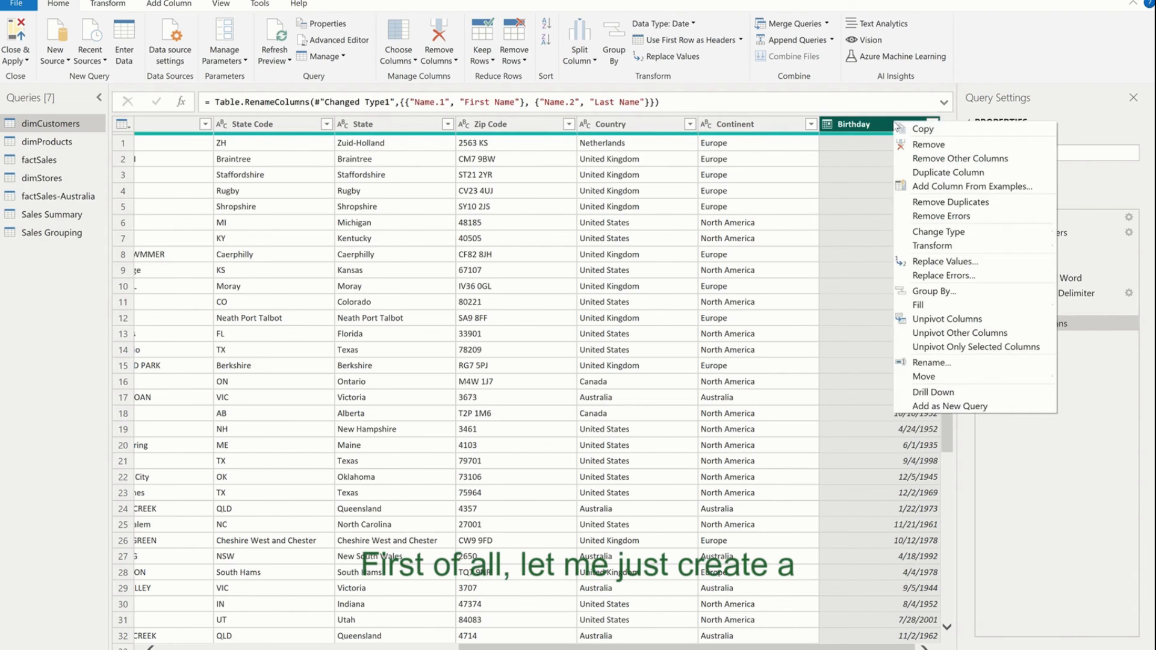
click(946, 172)
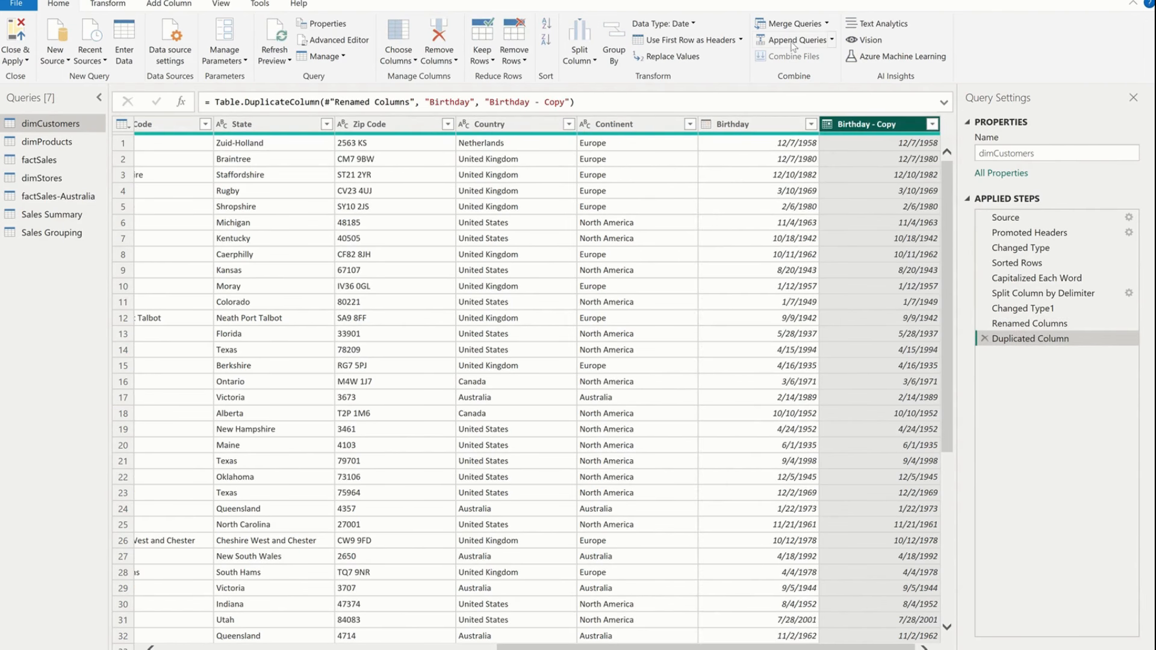
- Transform the Birthday - Copy column's dates with the Age function and check the column's data type
click(108, 4)
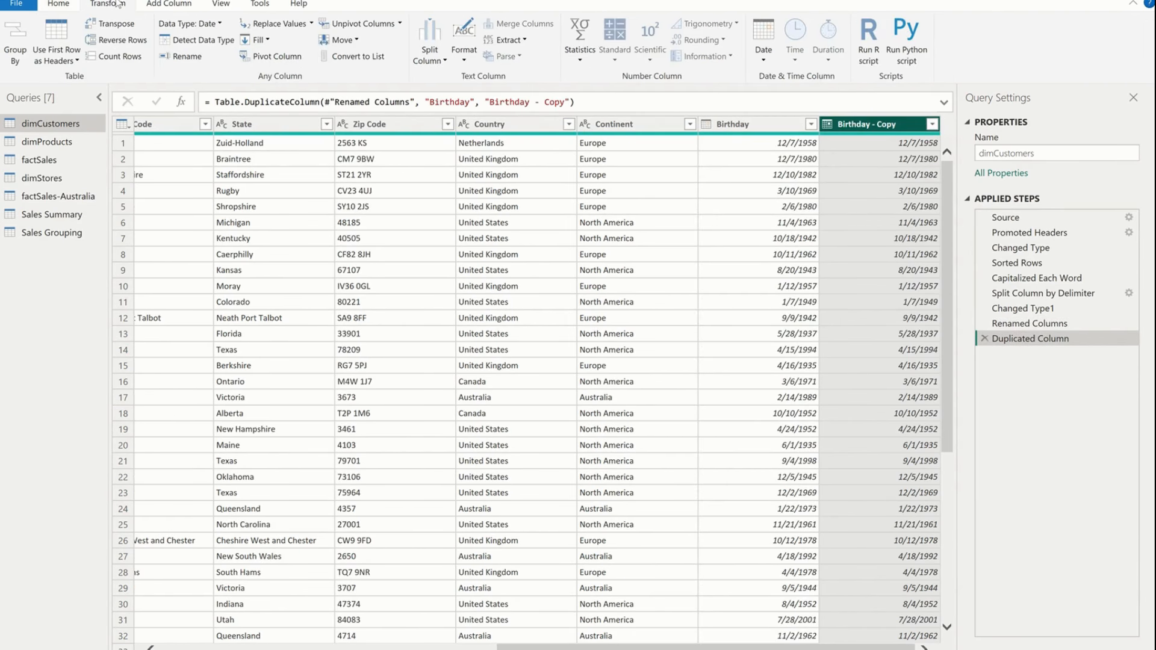
click(763, 46)
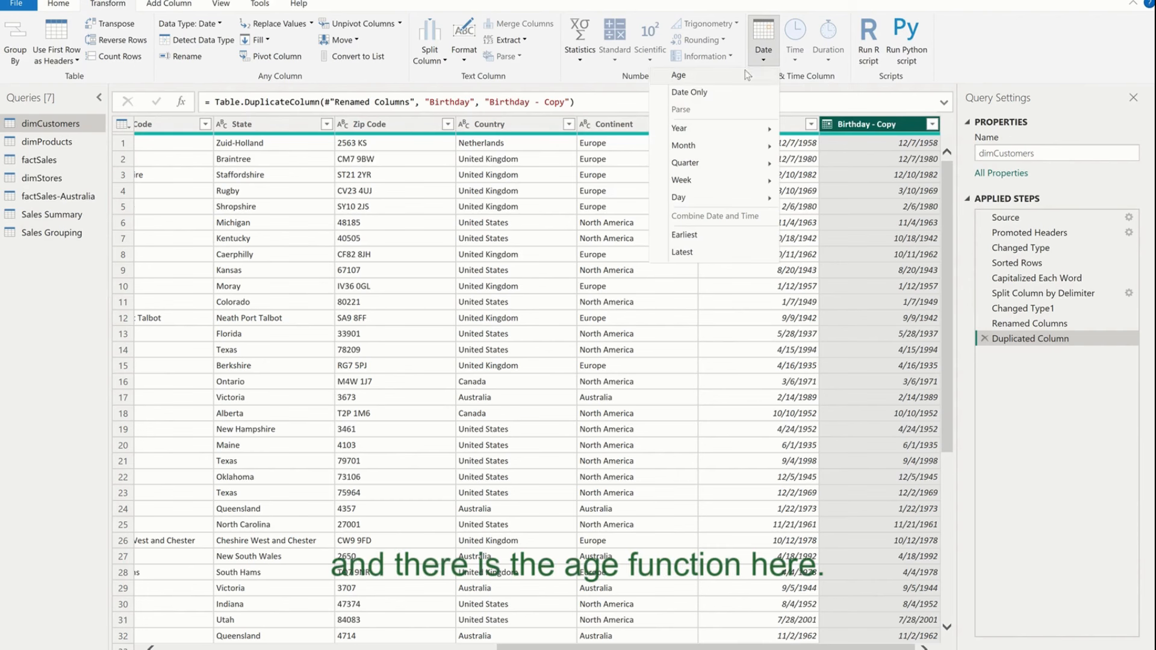
click(692, 77)
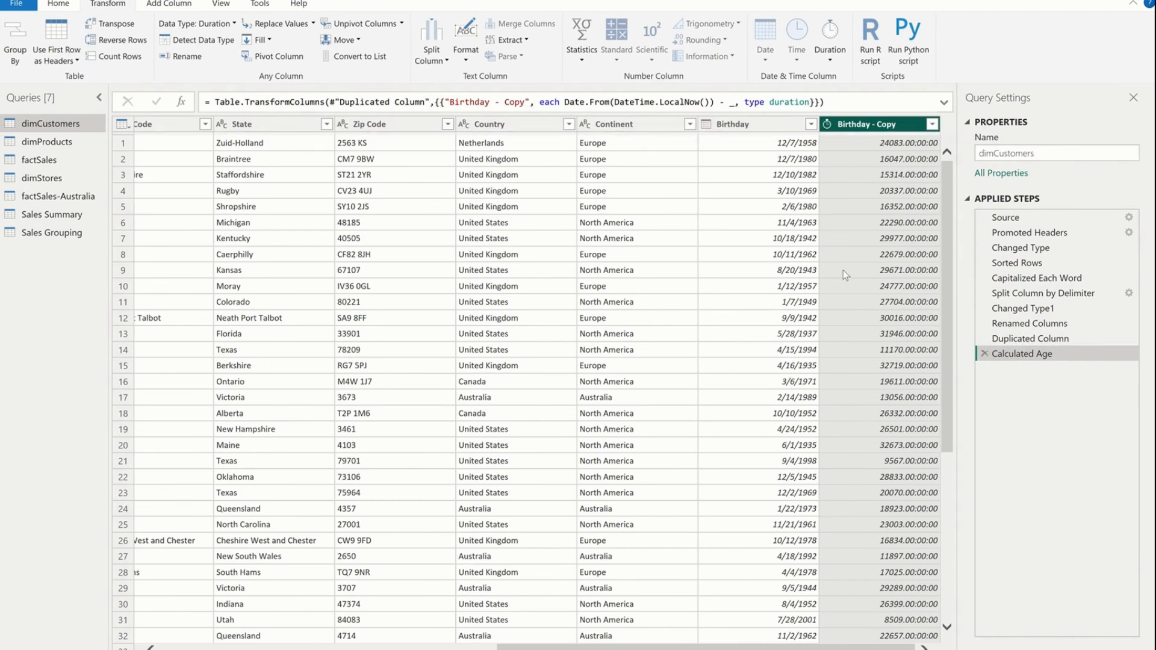
click(828, 124)
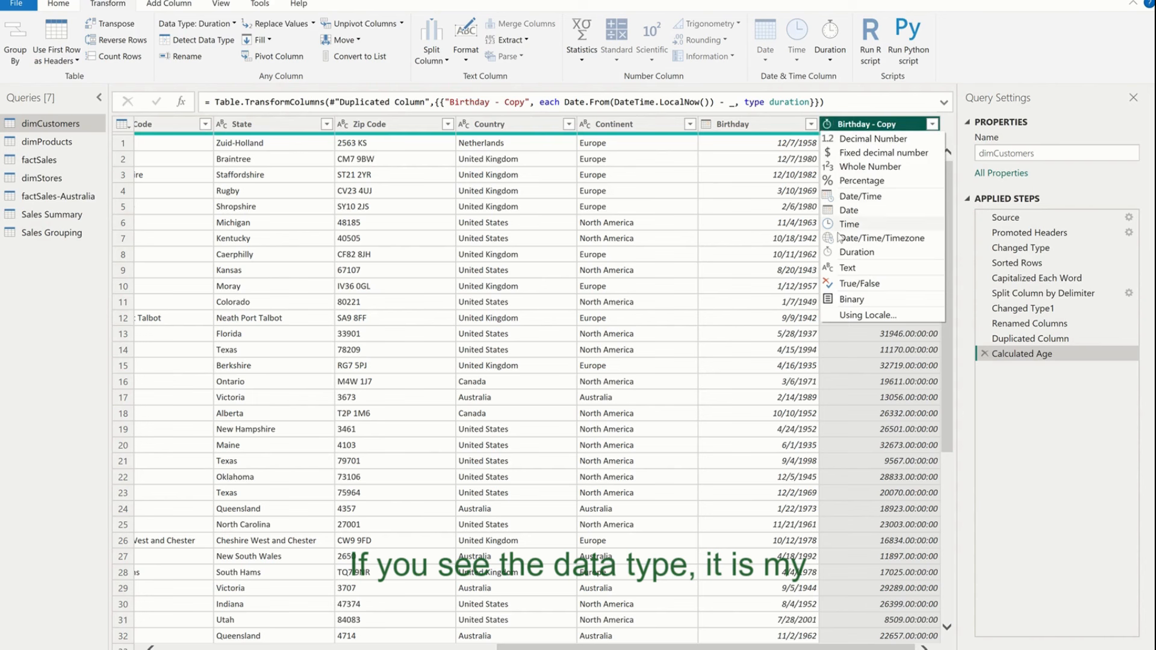
click(851, 379)
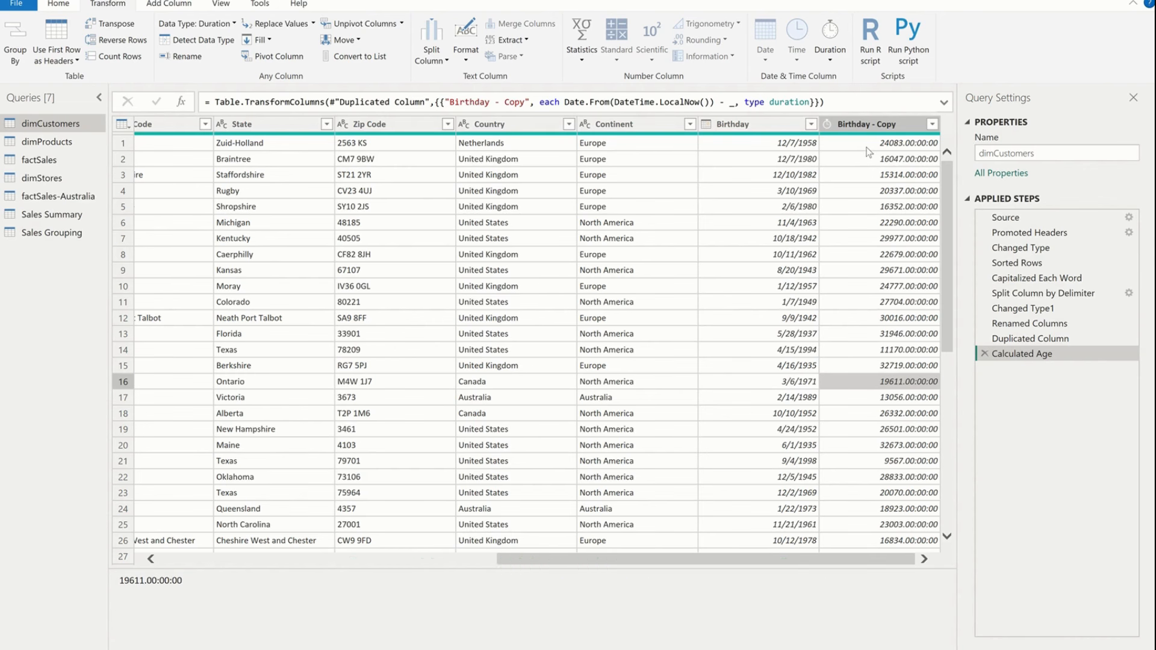
- In the Calculated Age formula, replace Date.From in front of DateTime.LocalNow() with Duration.Days
click(943, 102)
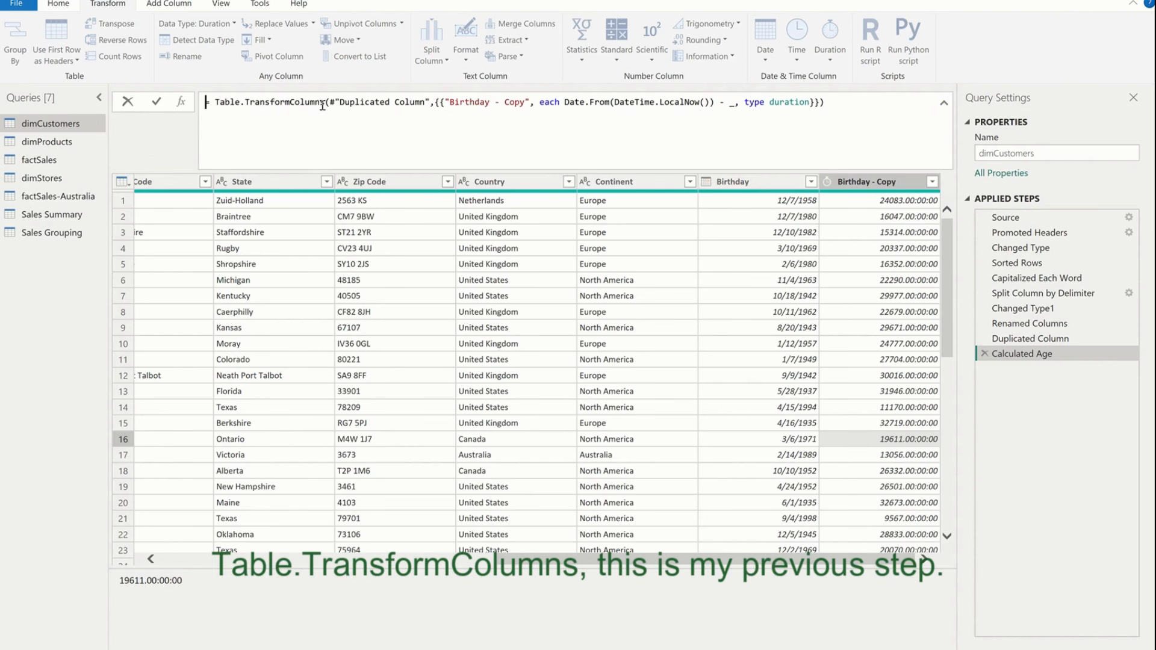
drag(421, 104, 335, 104)
drag(450, 104, 525, 103)
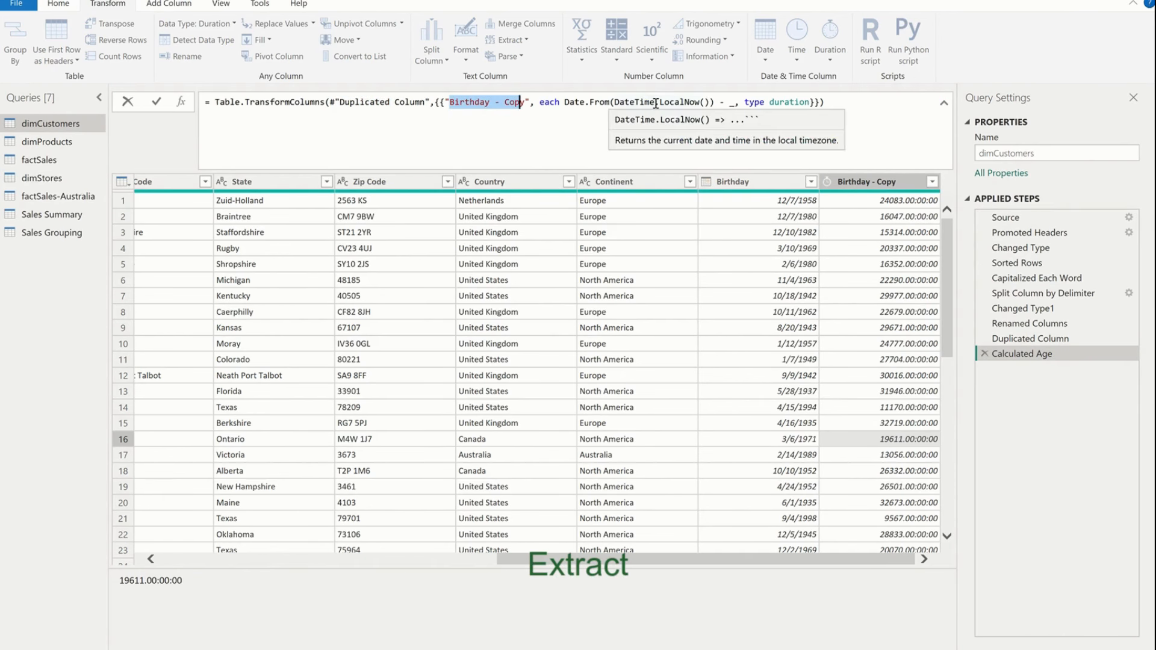
drag(714, 102, 662, 100)
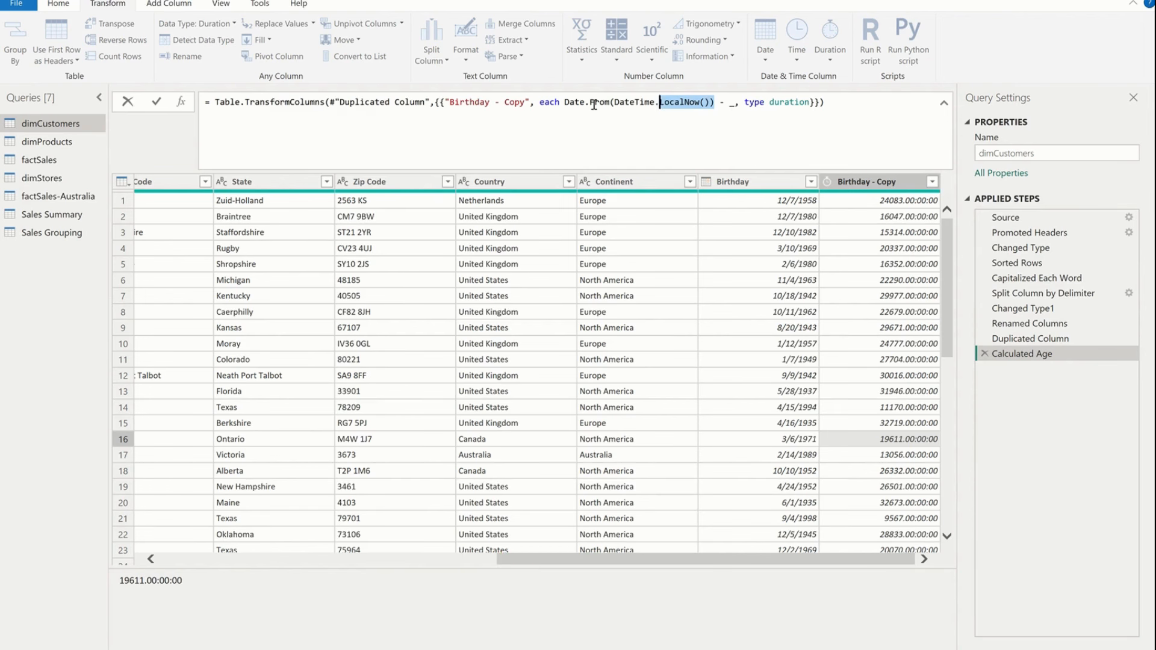
click(566, 103)
text(Duration.DayD)
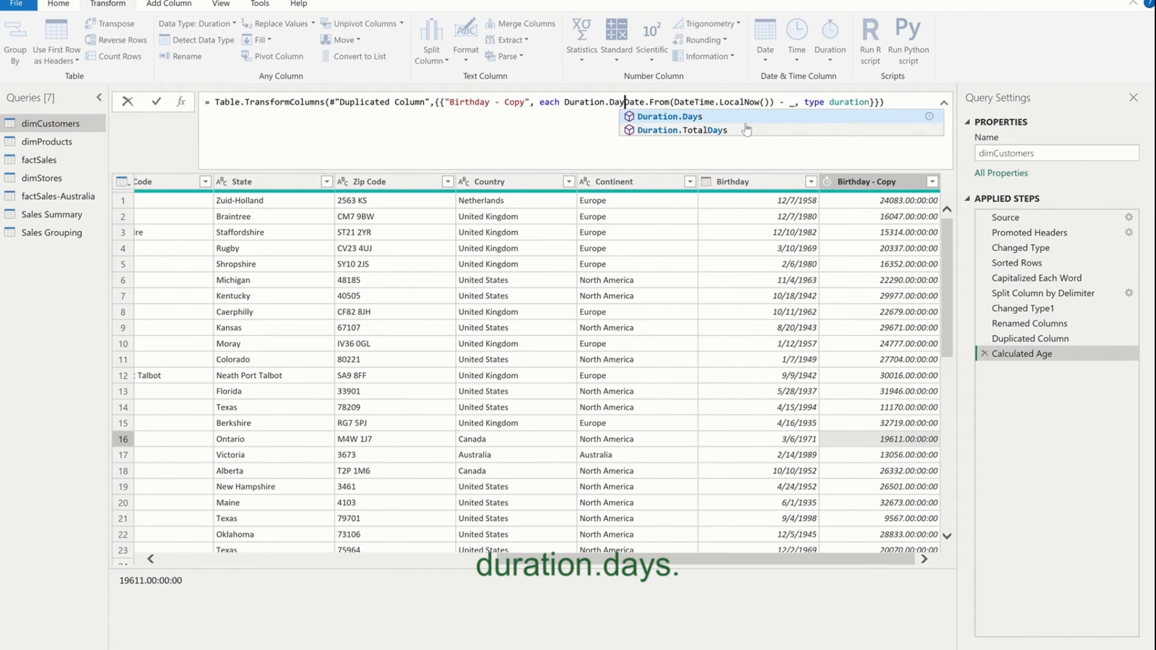
key(Tab)
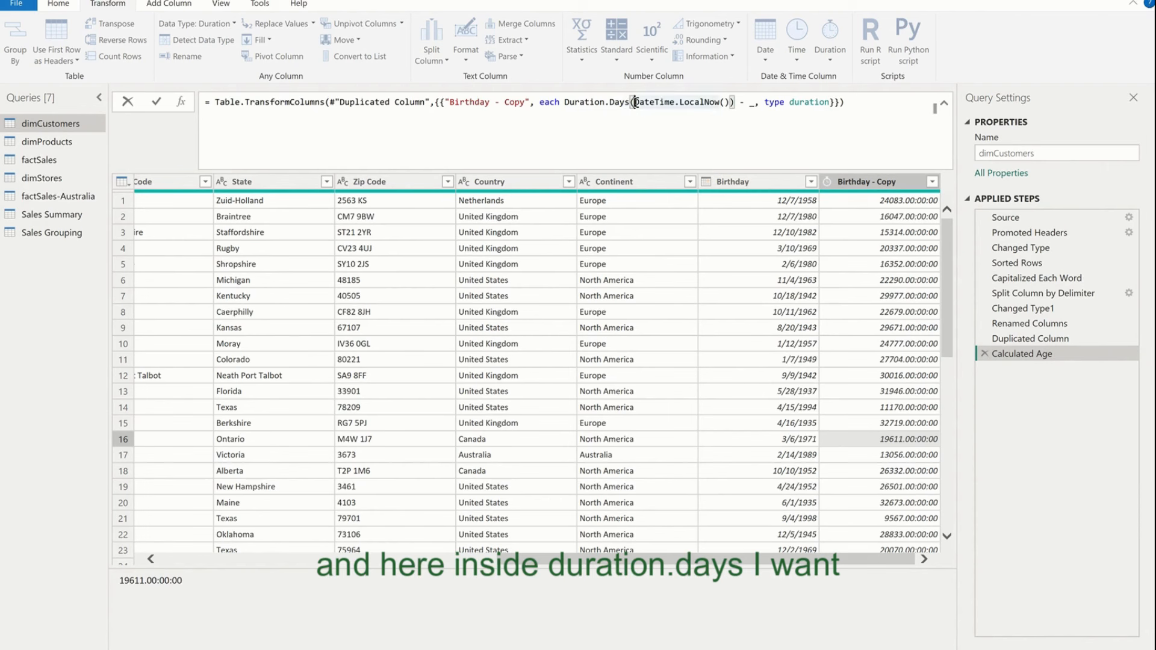
- Complete the formula as Duration.Days(Date.From(DateTime.LocalNow()) - _) and apply it
text(Date.Frpm)
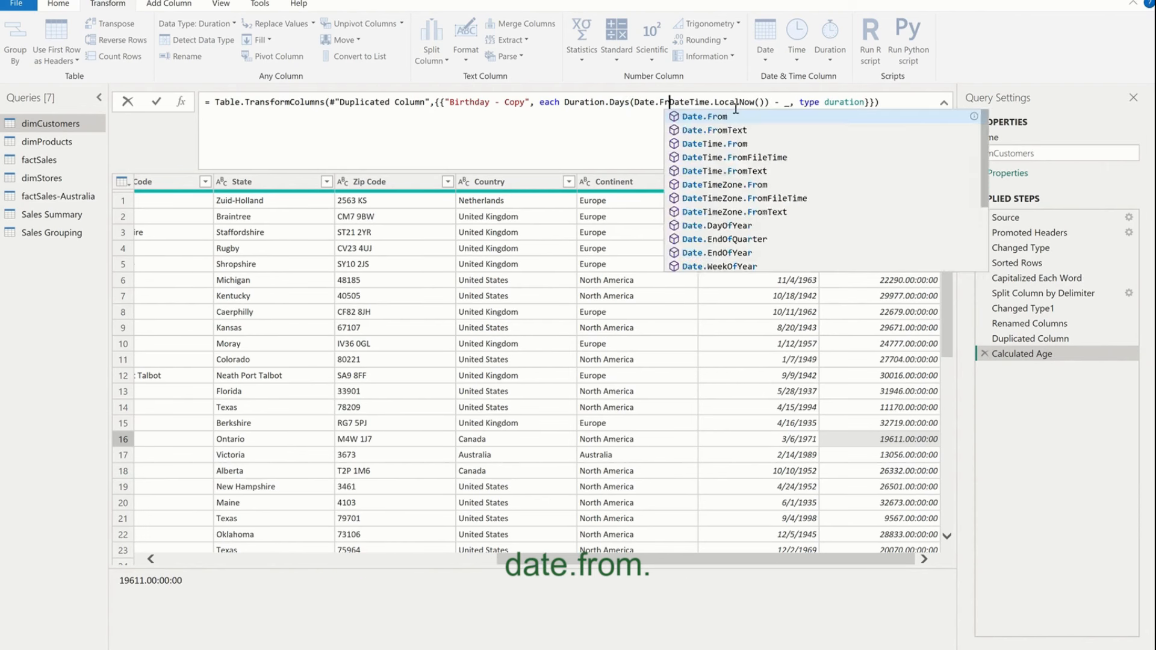
key(BackSpace)
key(BackSpace)
text(om()
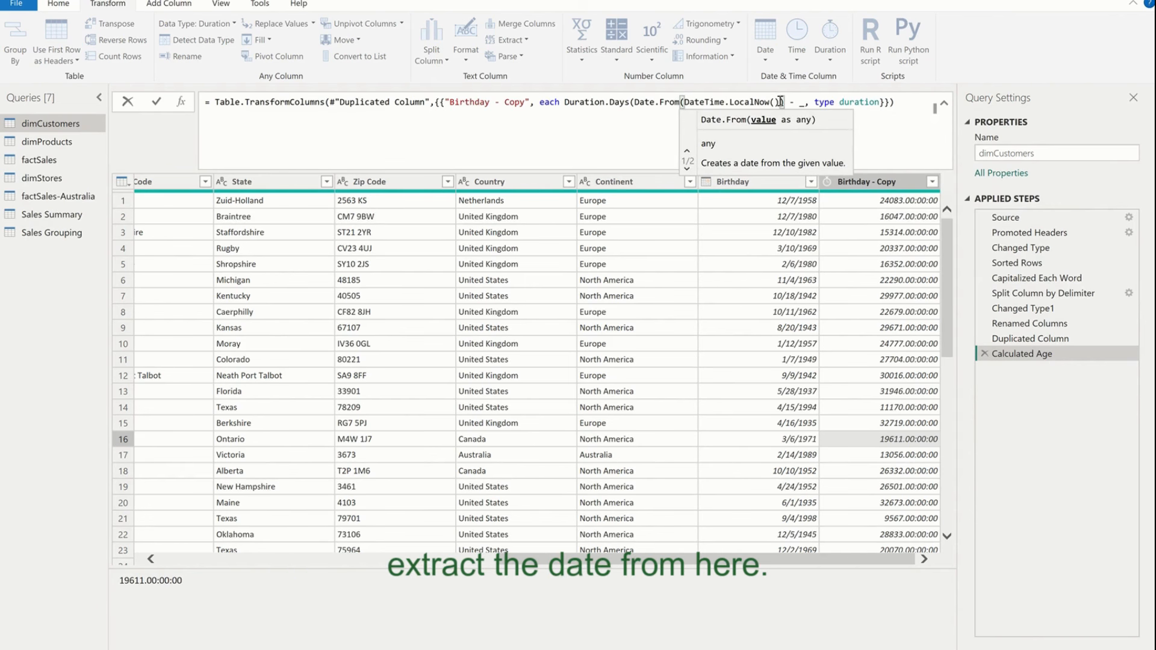
text())
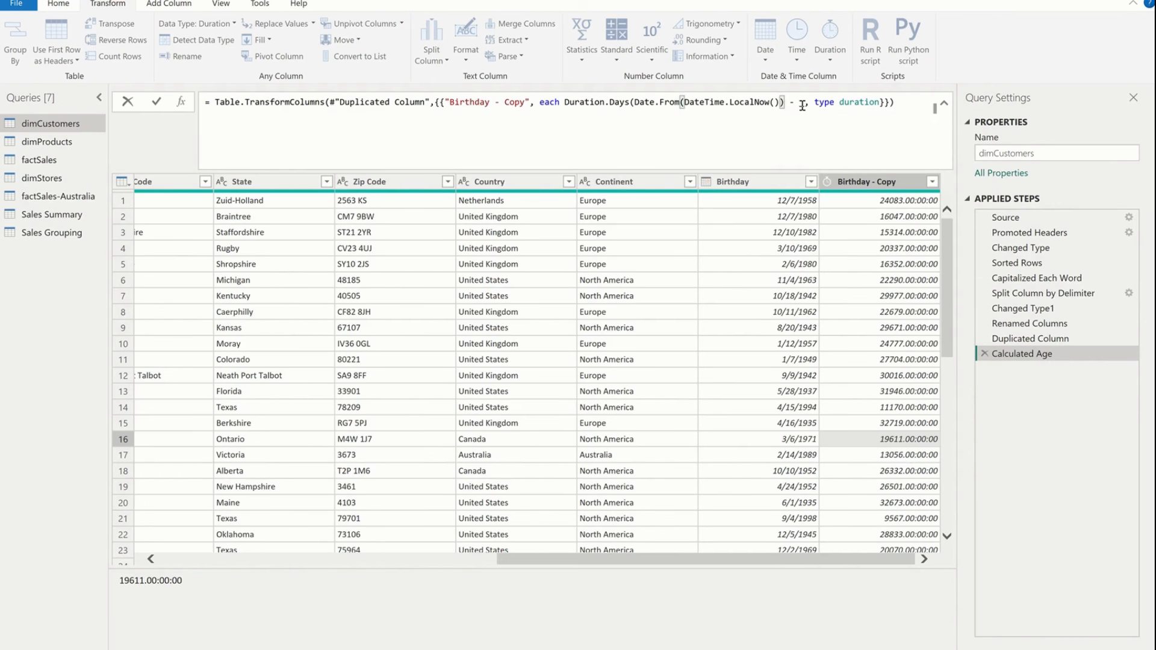
click(801, 103)
text(_))
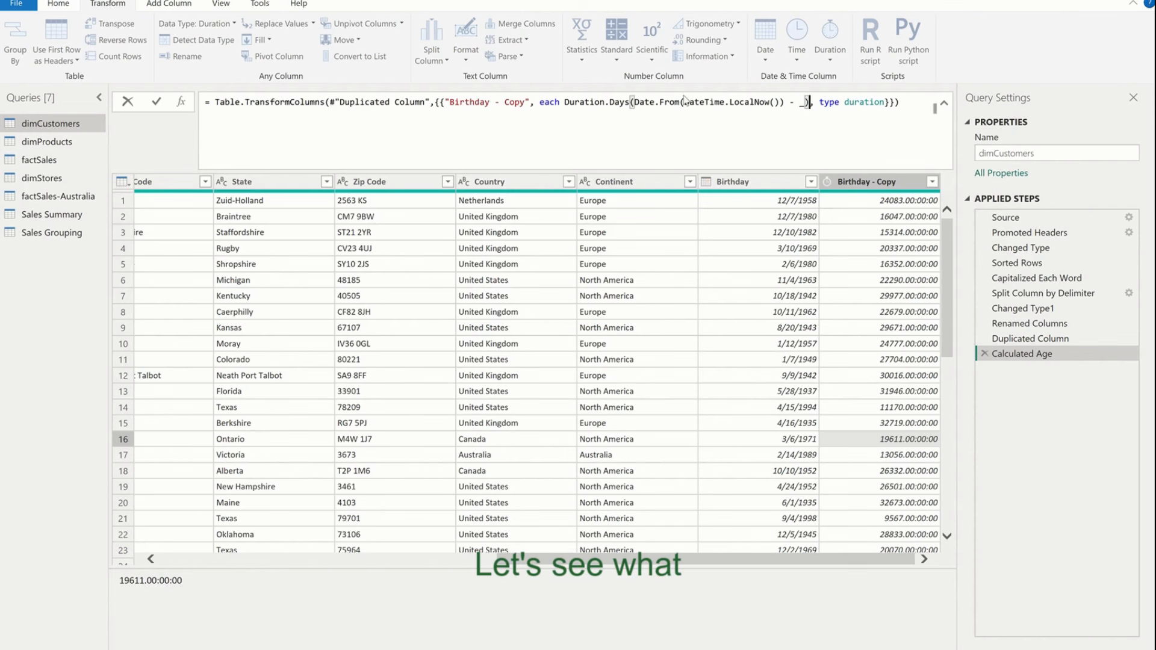
click(159, 105)
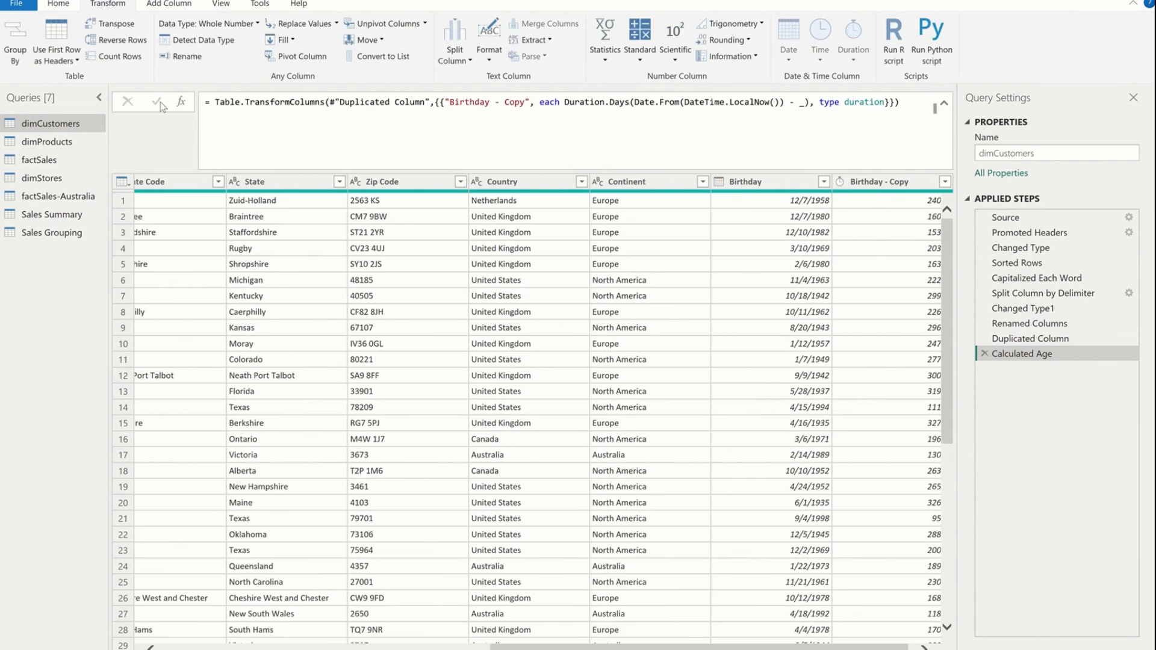
- Examine the Birthday - Copy values against the Birthday dates, along with the column's data type, without changing it
drag(884, 648, 923, 648)
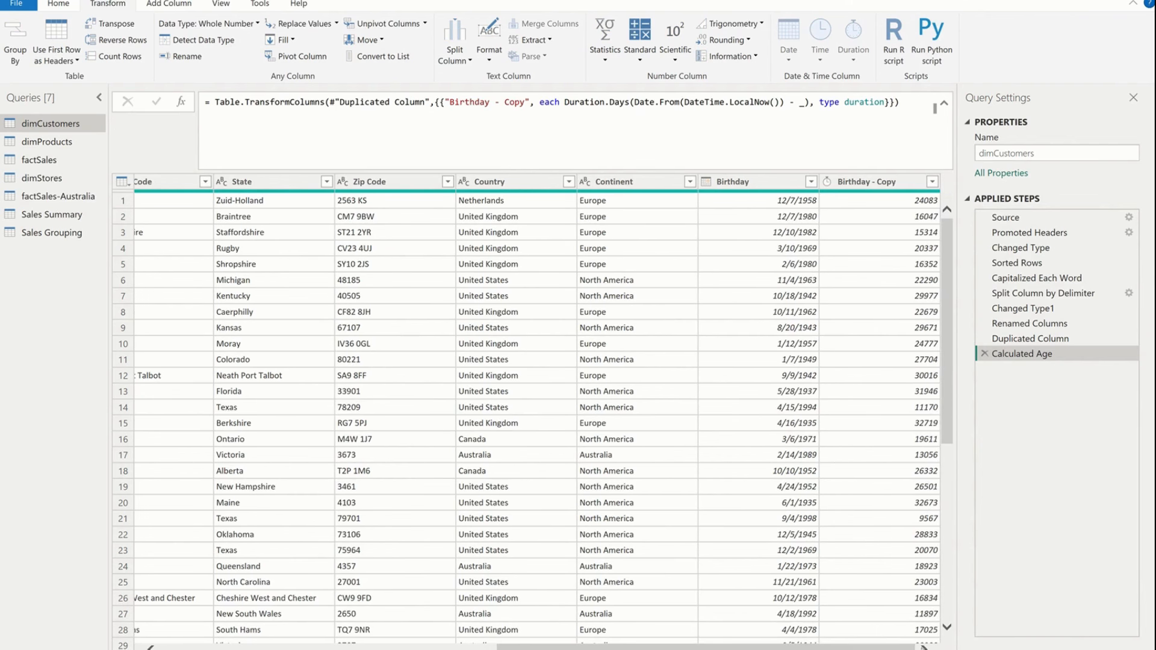
click(901, 216)
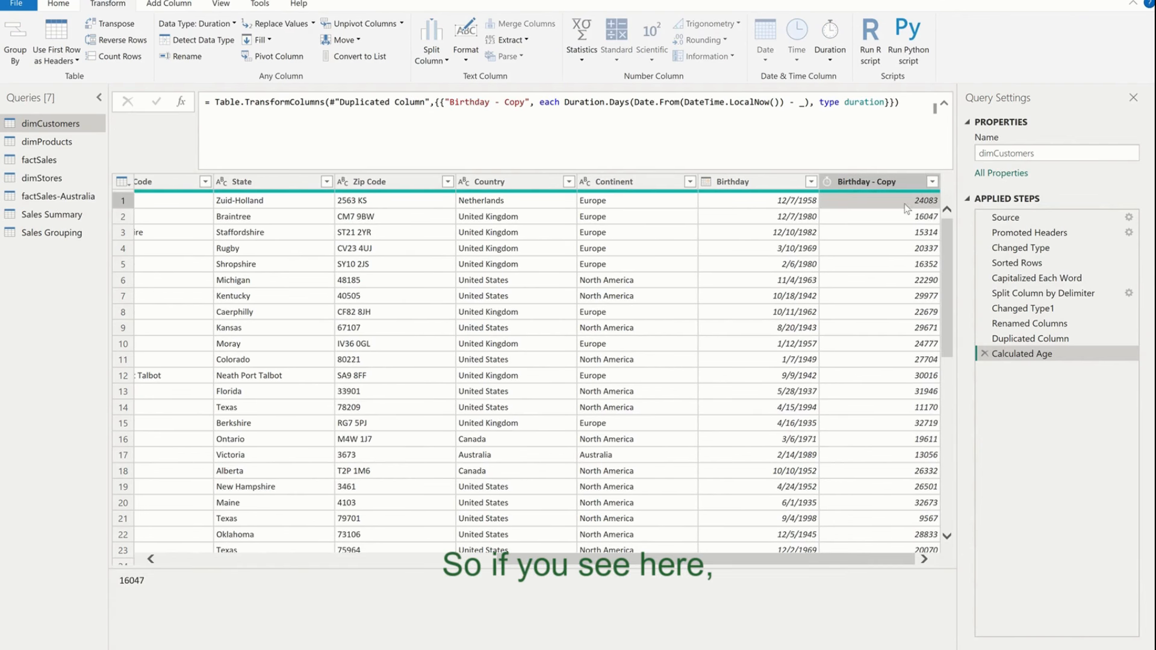
click(905, 203)
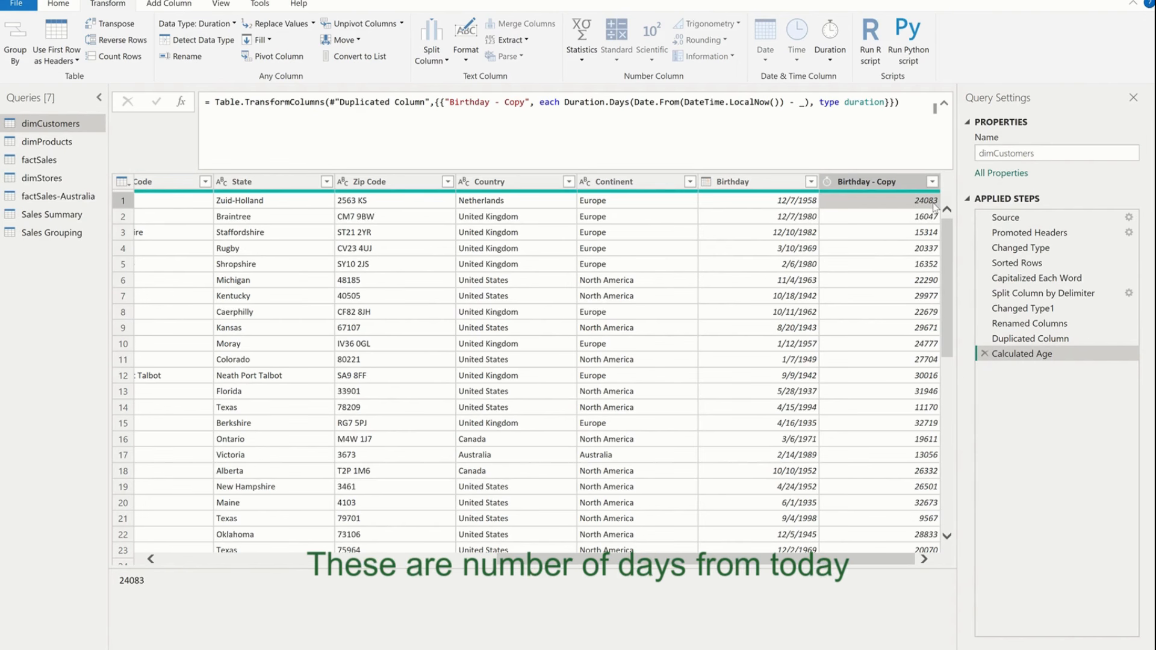
click(814, 200)
click(872, 200)
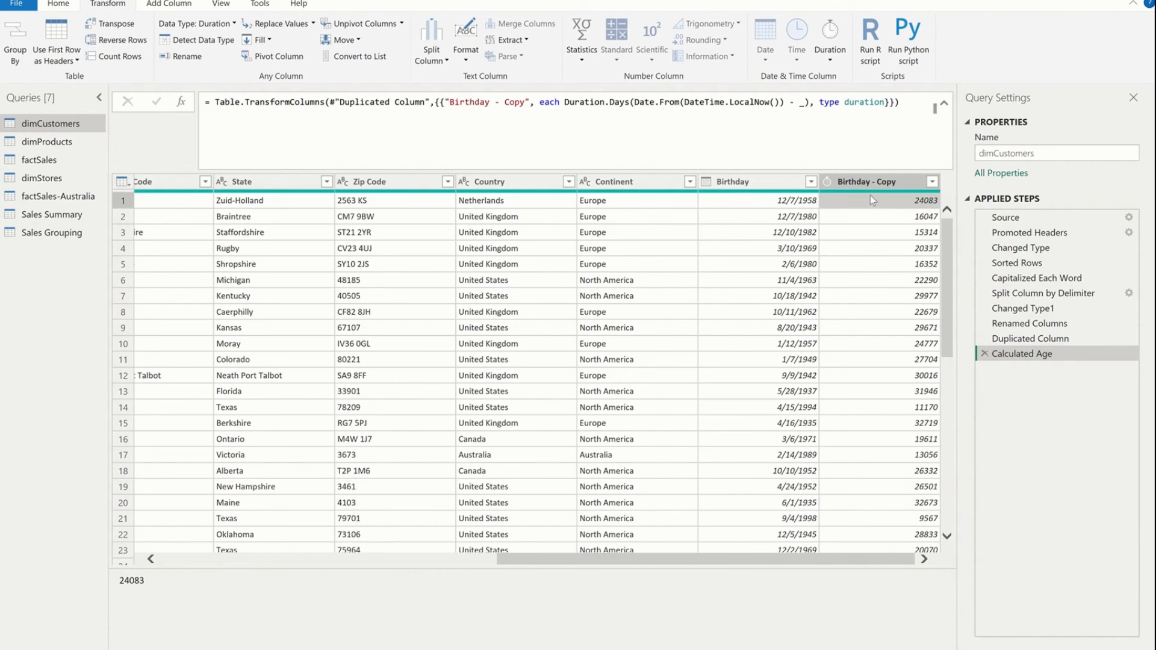
click(825, 184)
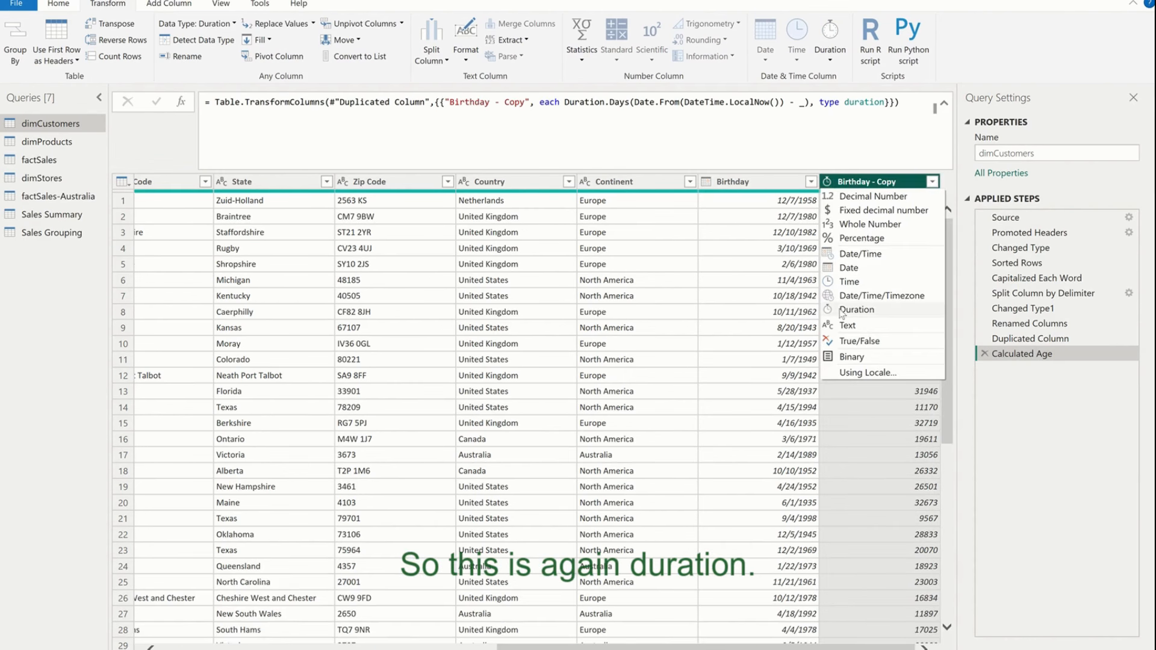
click(881, 469)
click(874, 221)
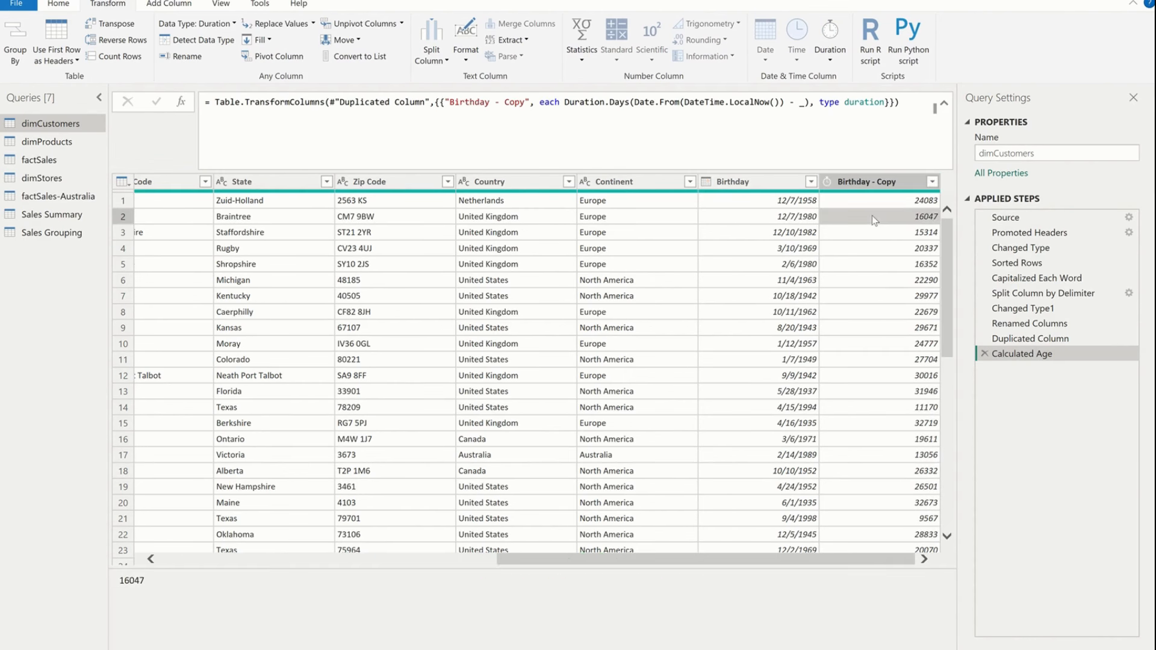
- Divide the Duration.Days result by 365 in the Calculated Age formula, apply it, and check the column's data type
click(808, 104)
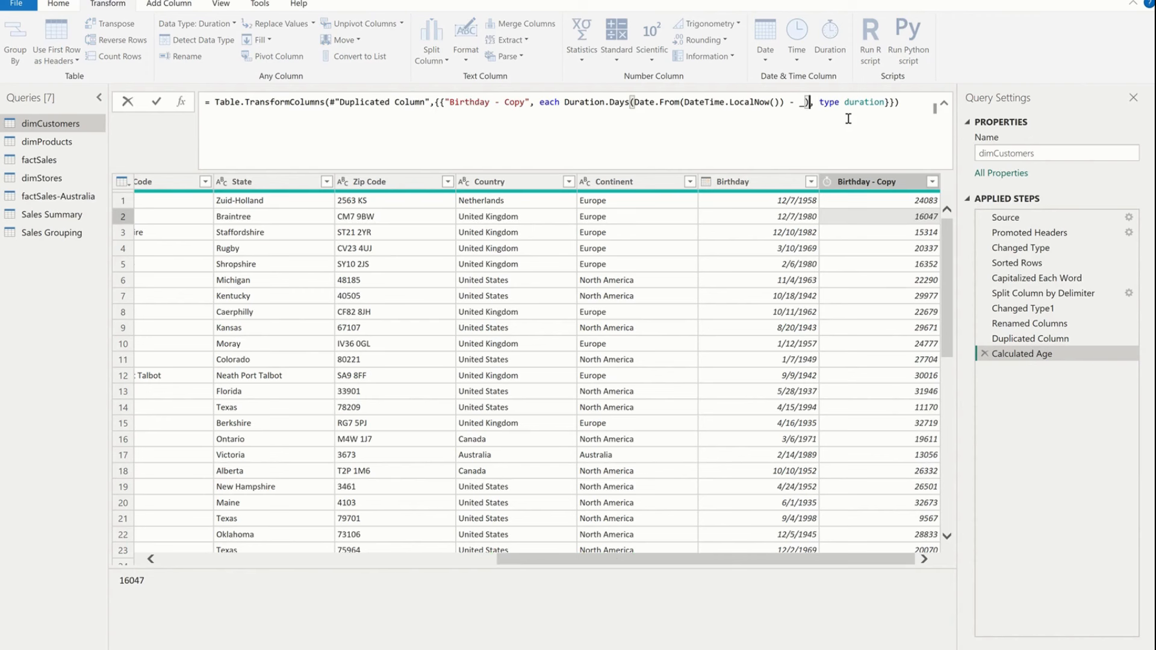
text(/)
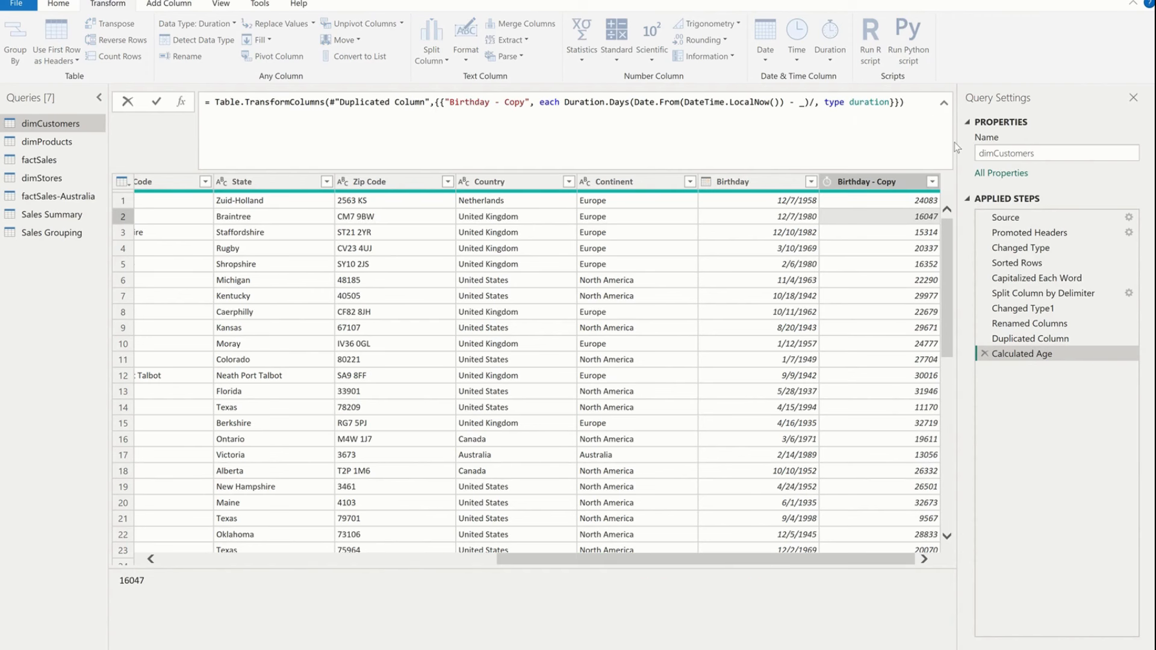
text(365)
key(Return)
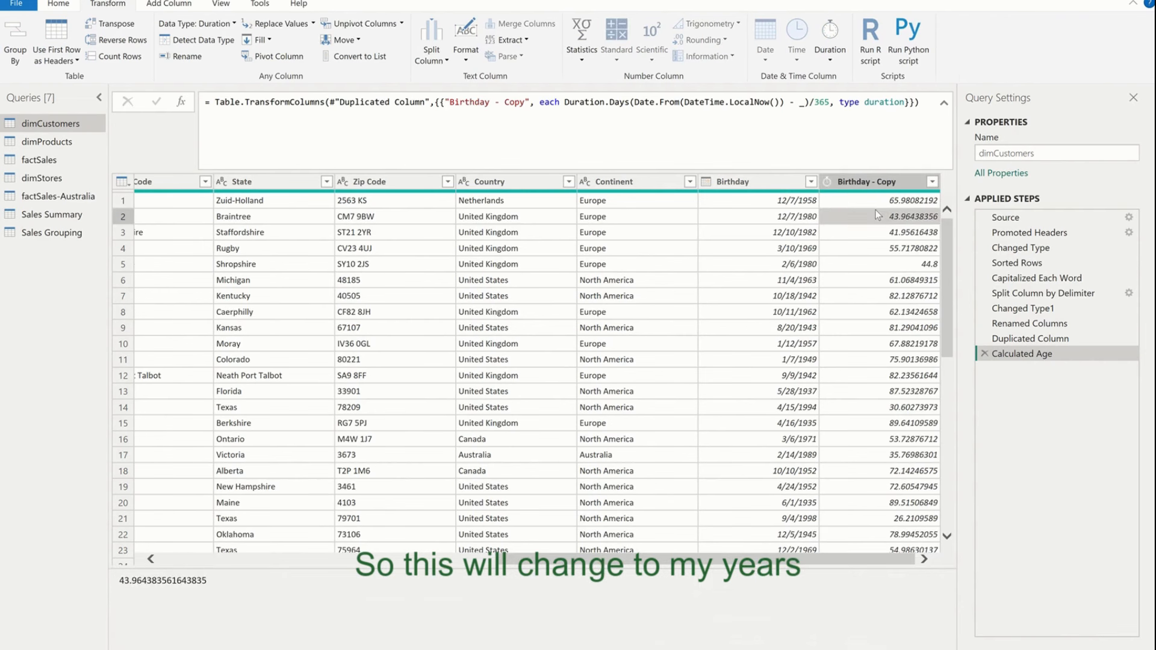
click(828, 181)
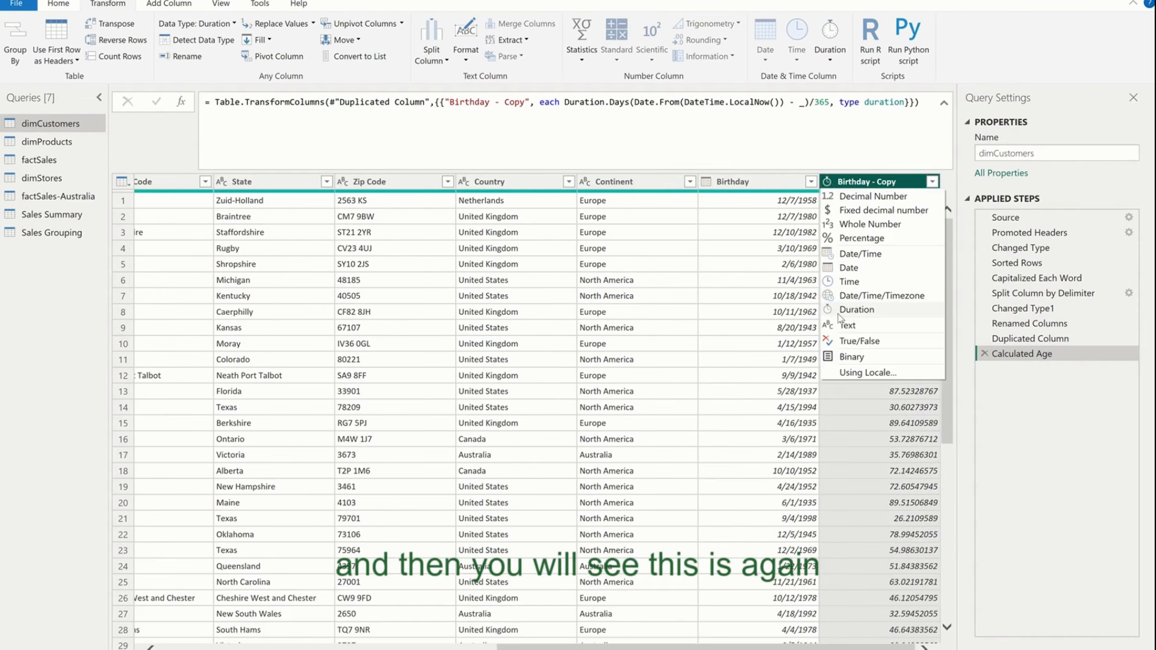
click(852, 434)
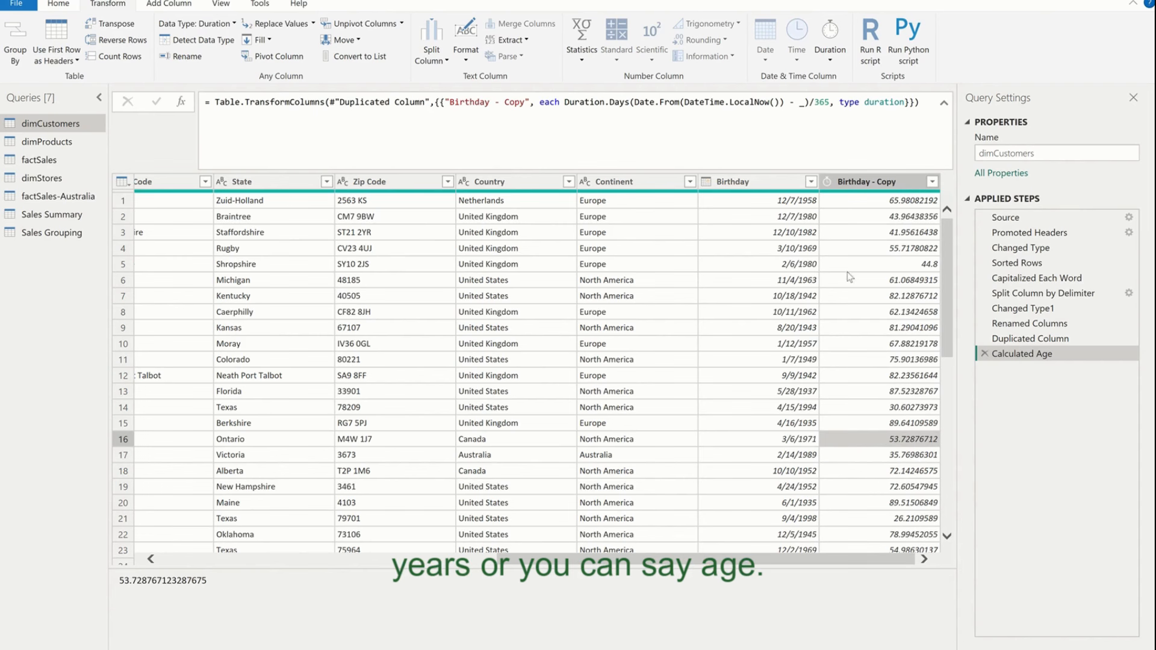
- Rename the Birthday - Copy column to Age and set its data type to Decimal Number
double_click(876, 181)
text(Age)
key(Return)
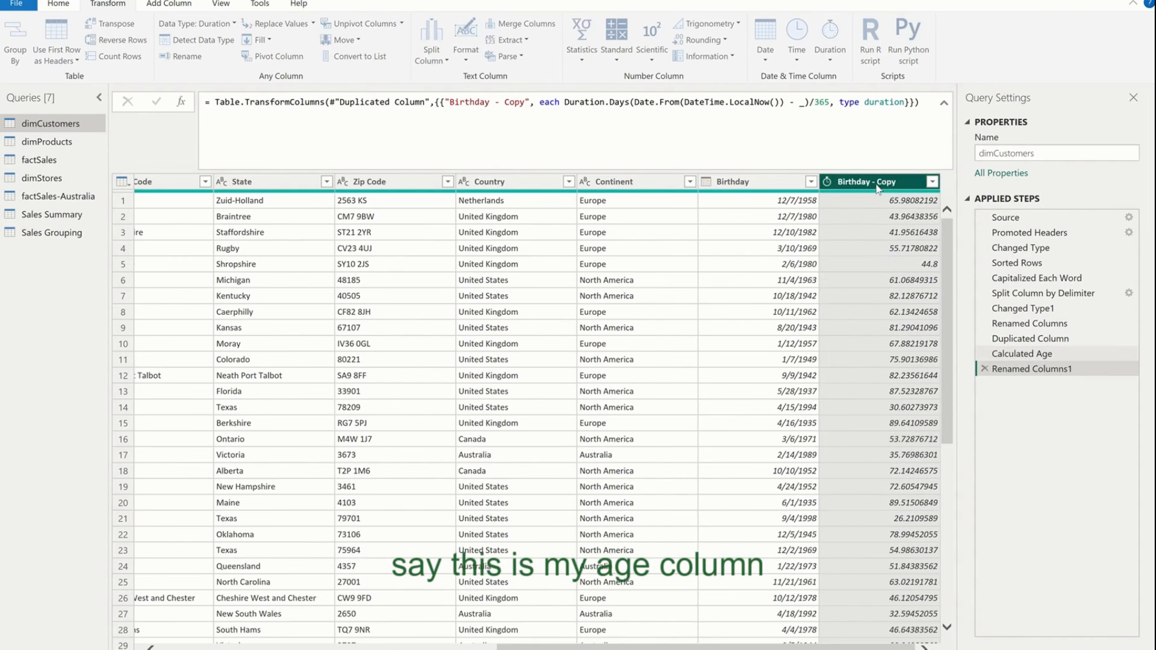
click(881, 234)
click(828, 181)
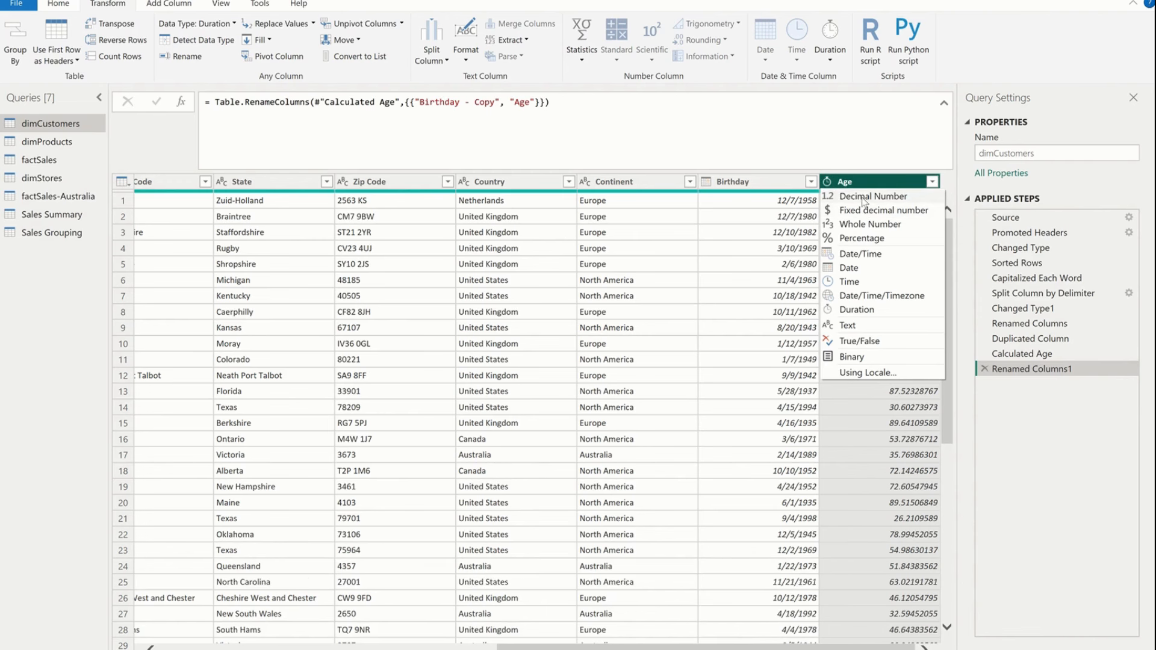
click(861, 197)
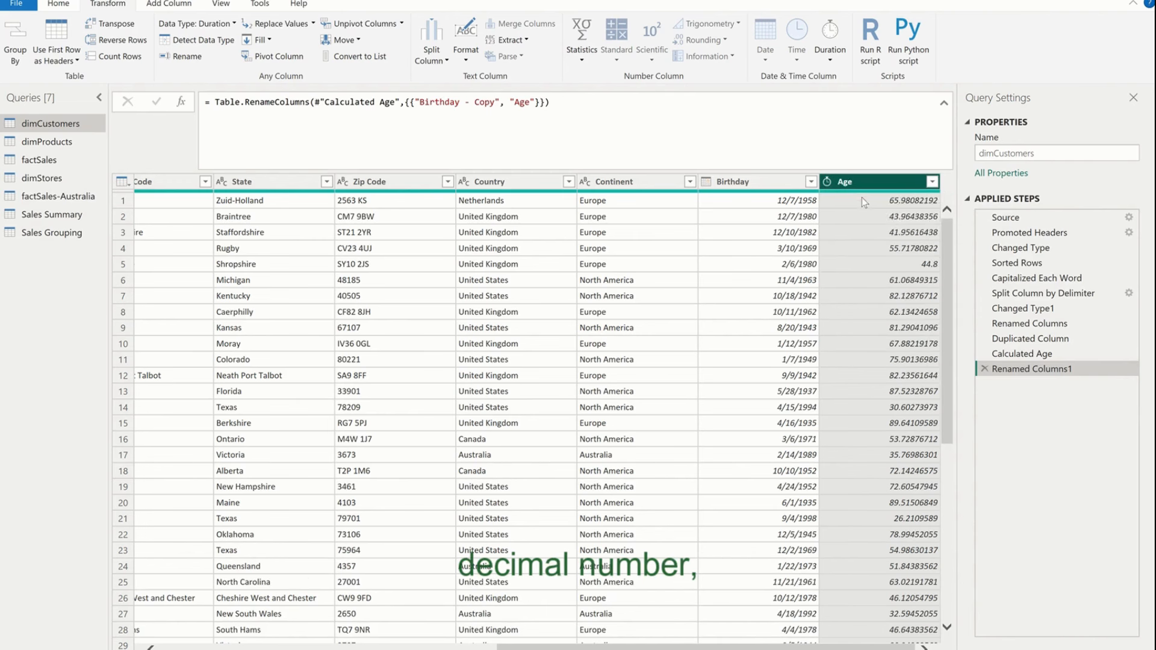
- Set the Age column's data type to Fixed decimal number, replacing the existing type conversion
click(828, 182)
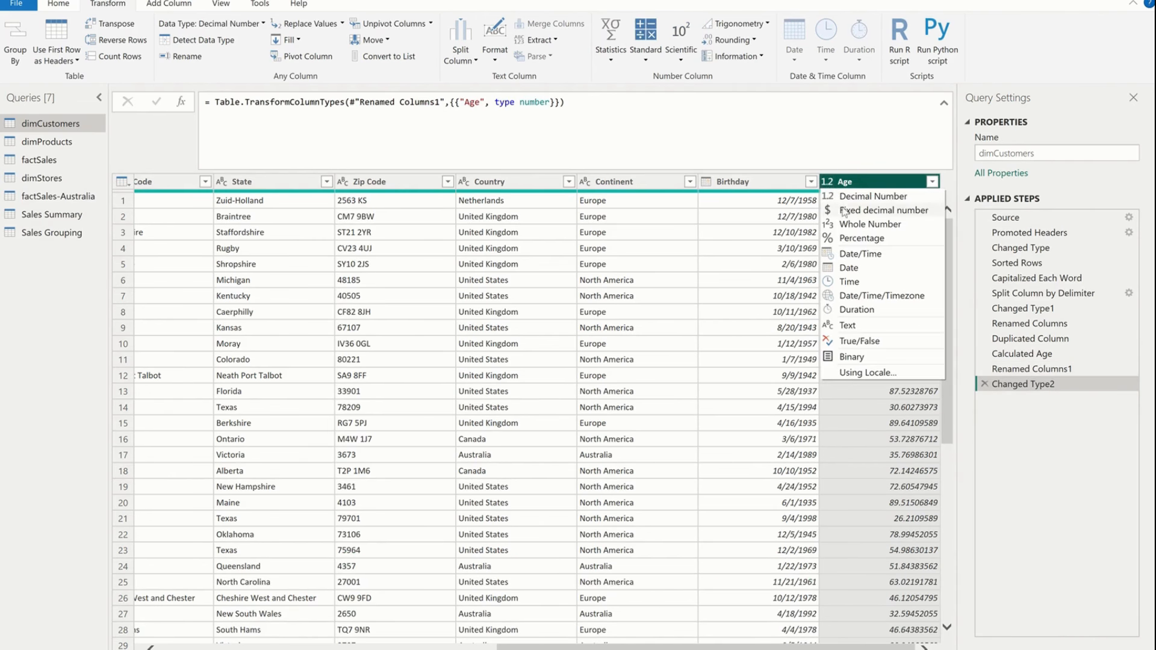
click(845, 210)
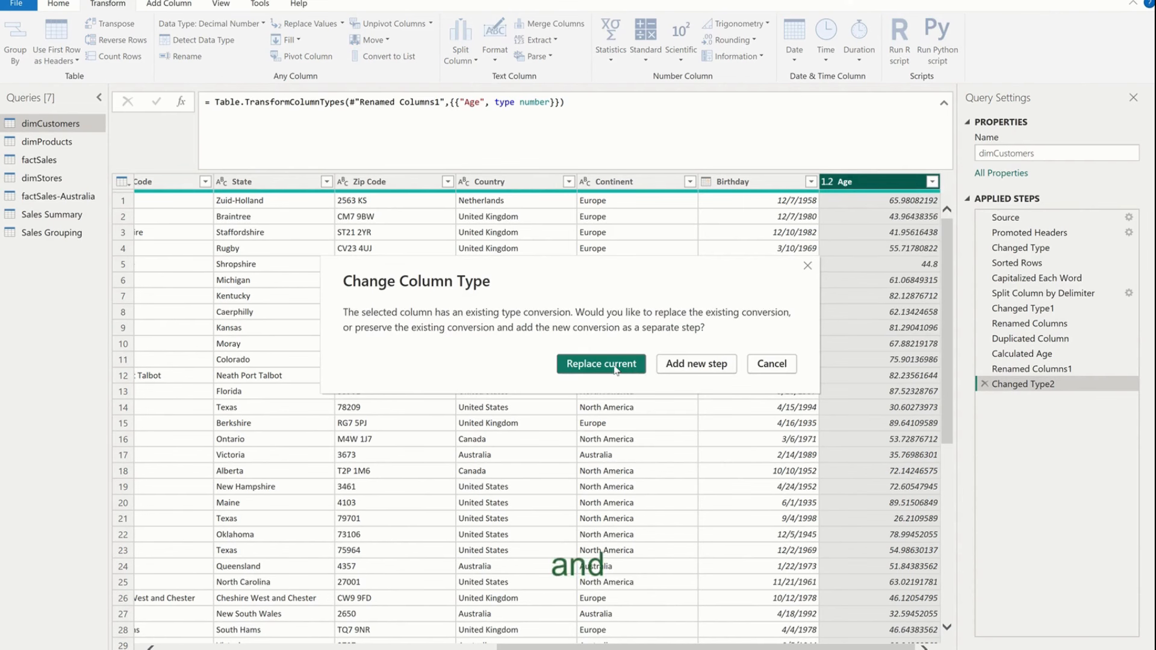
click(627, 370)
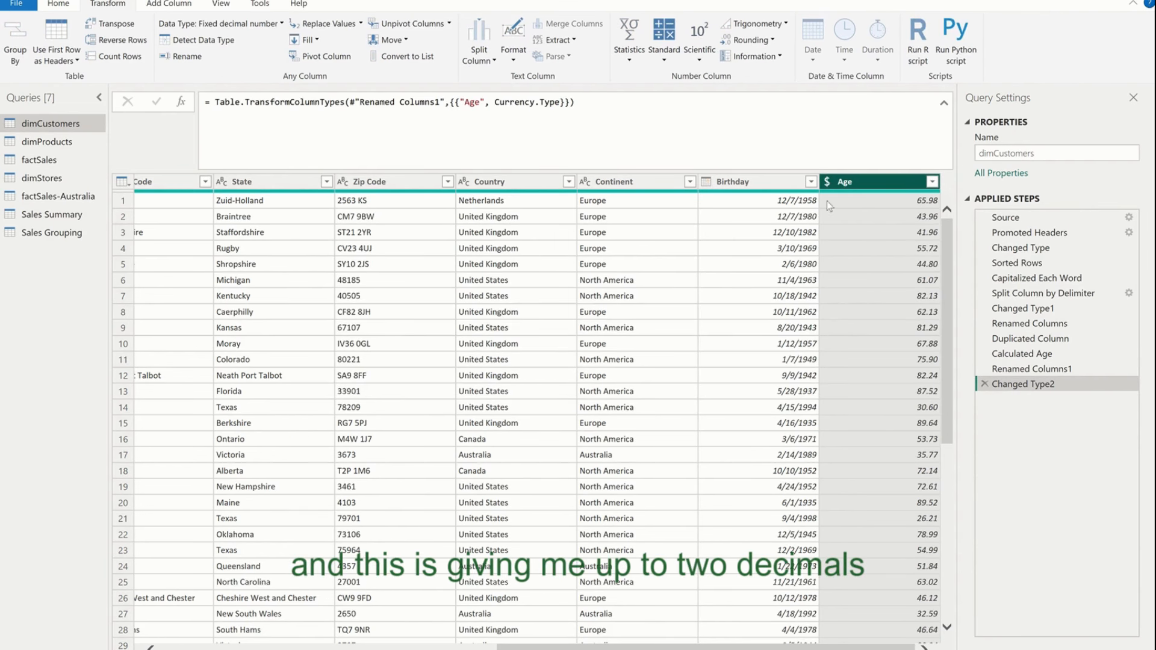
- Set the Age column's data type to Whole Number, replacing the current conversion instead of adding a new one
click(828, 182)
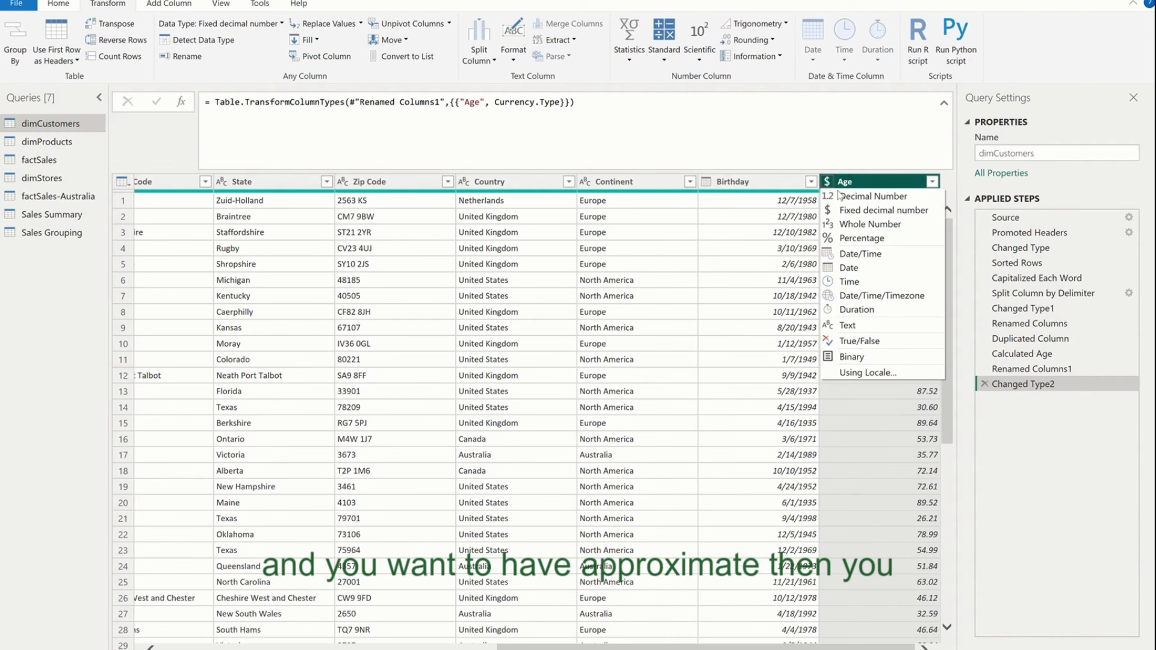
click(873, 223)
click(623, 365)
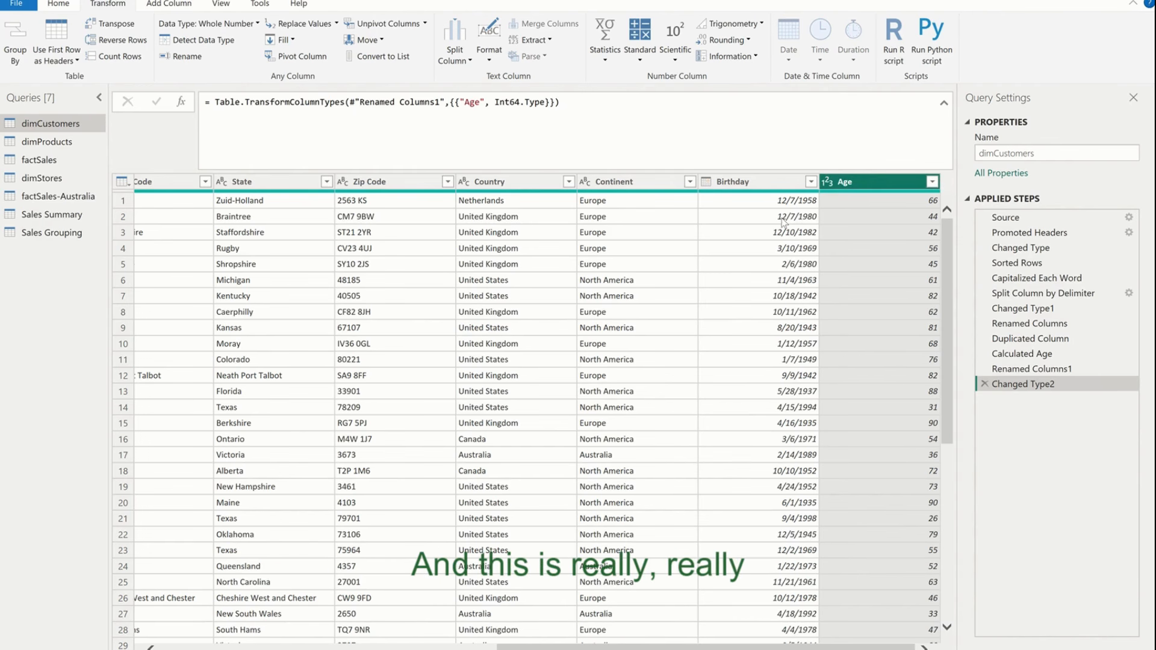
- Review the date transformations offered for the Birthday column, including the year, month, quarter and day options, without applying any
click(747, 184)
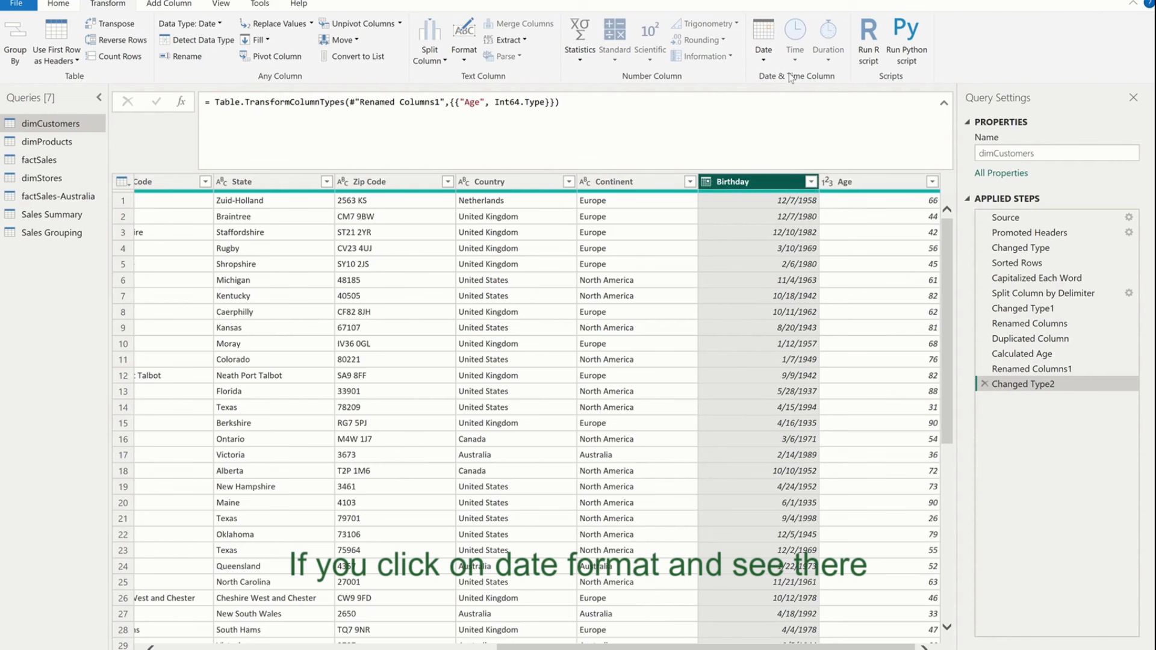
click(764, 42)
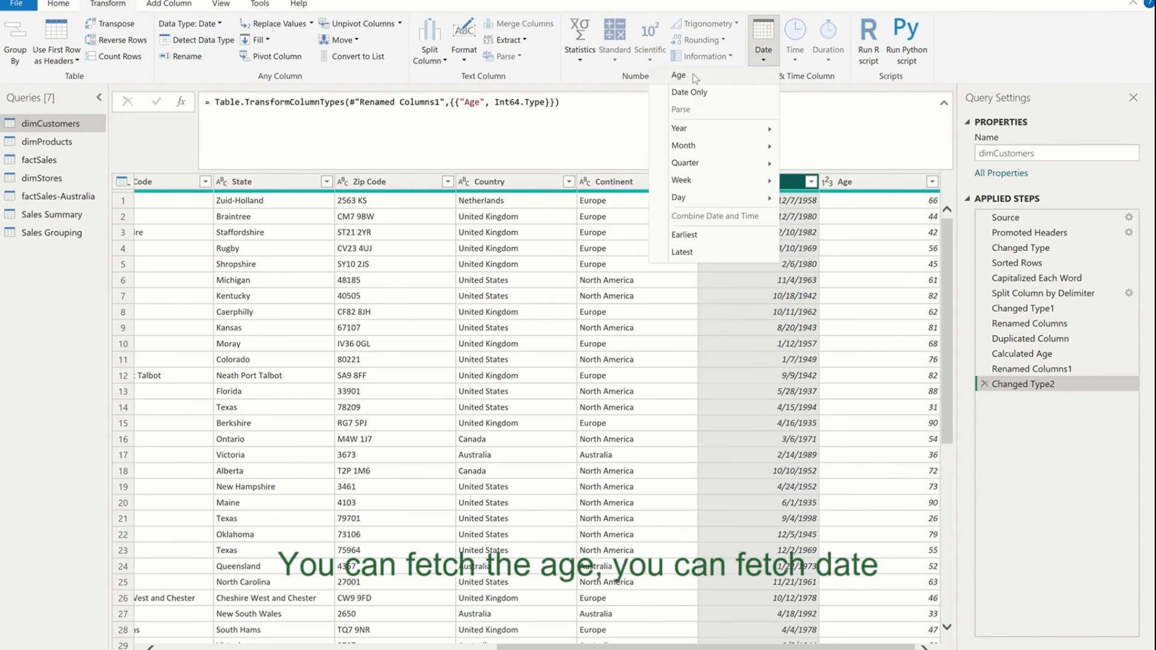
mouse_move(712, 129)
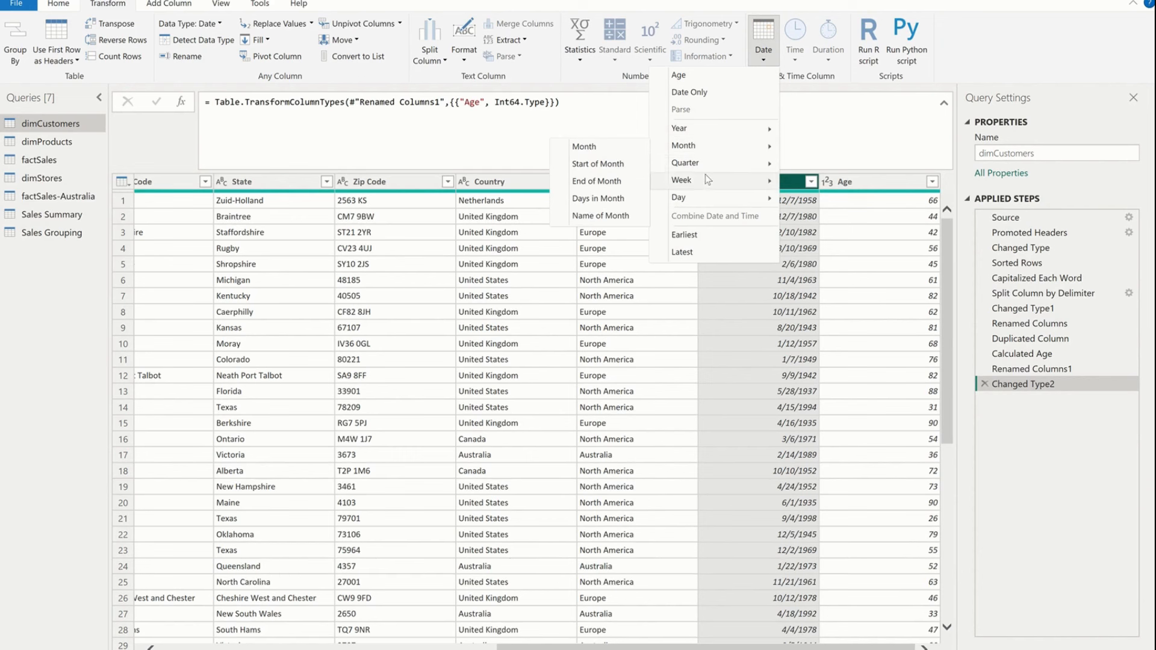
mouse_move(656, 150)
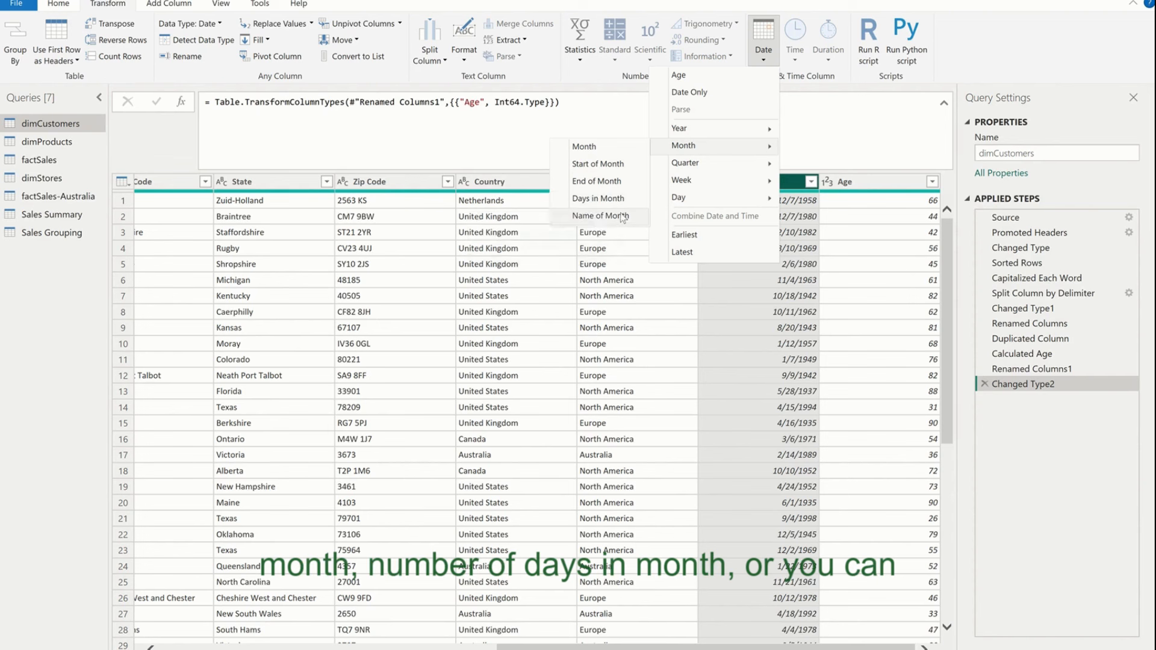
mouse_move(759, 164)
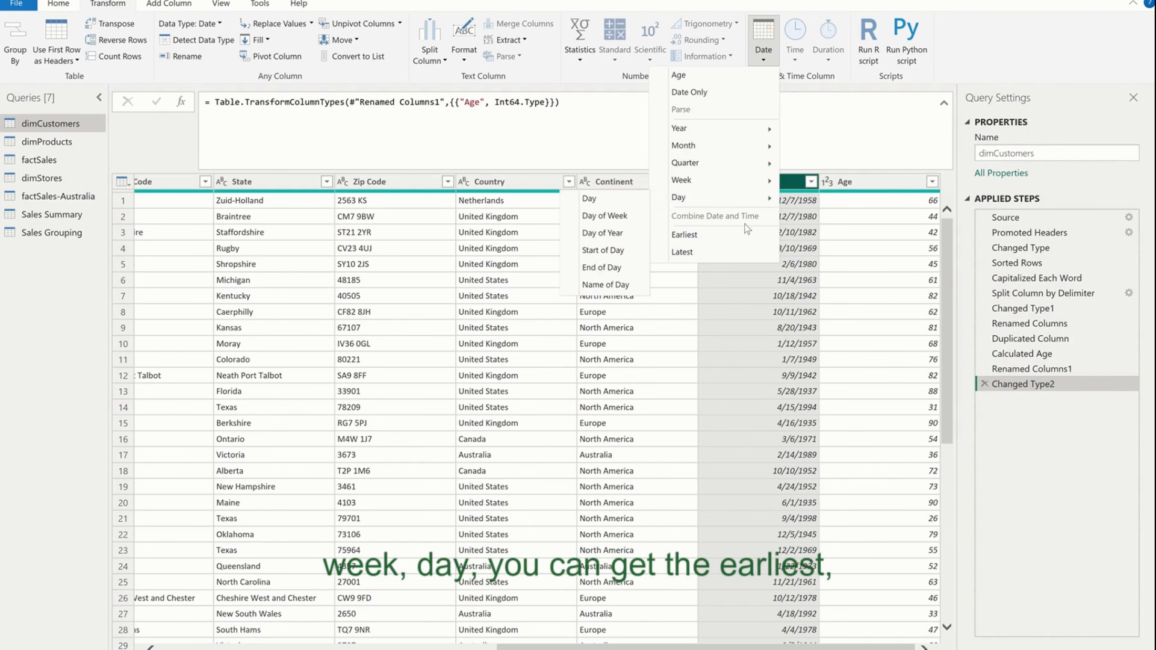
click(776, 307)
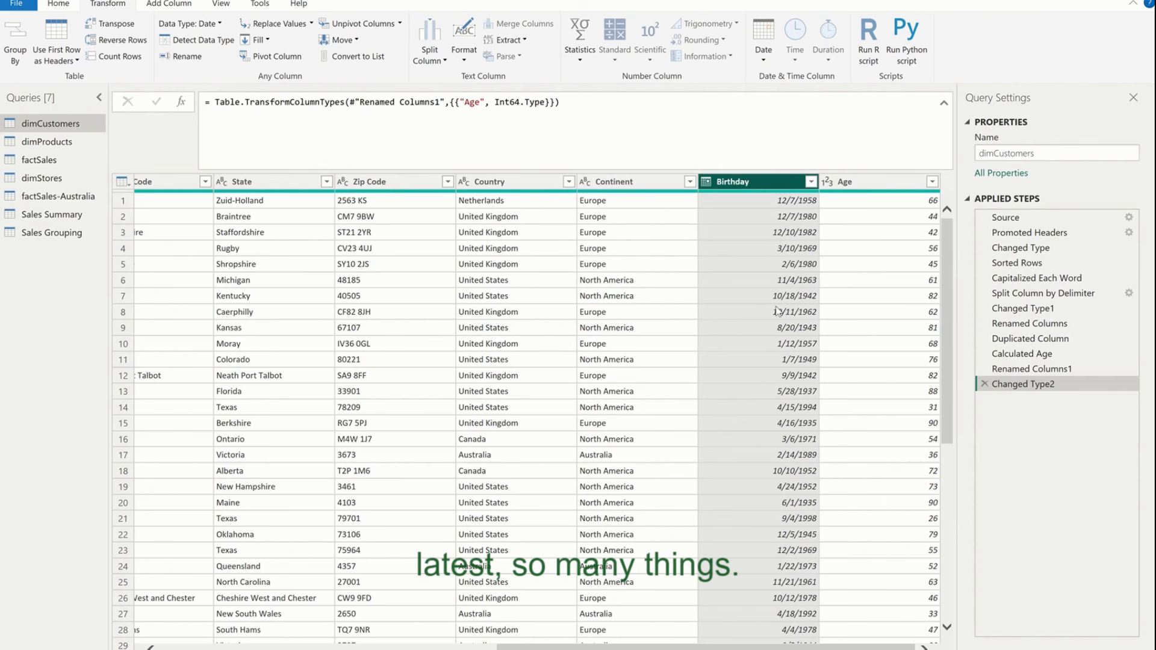
- Collapse the formula bar and start a new conditional column named Age Group in dimCustomers
click(858, 294)
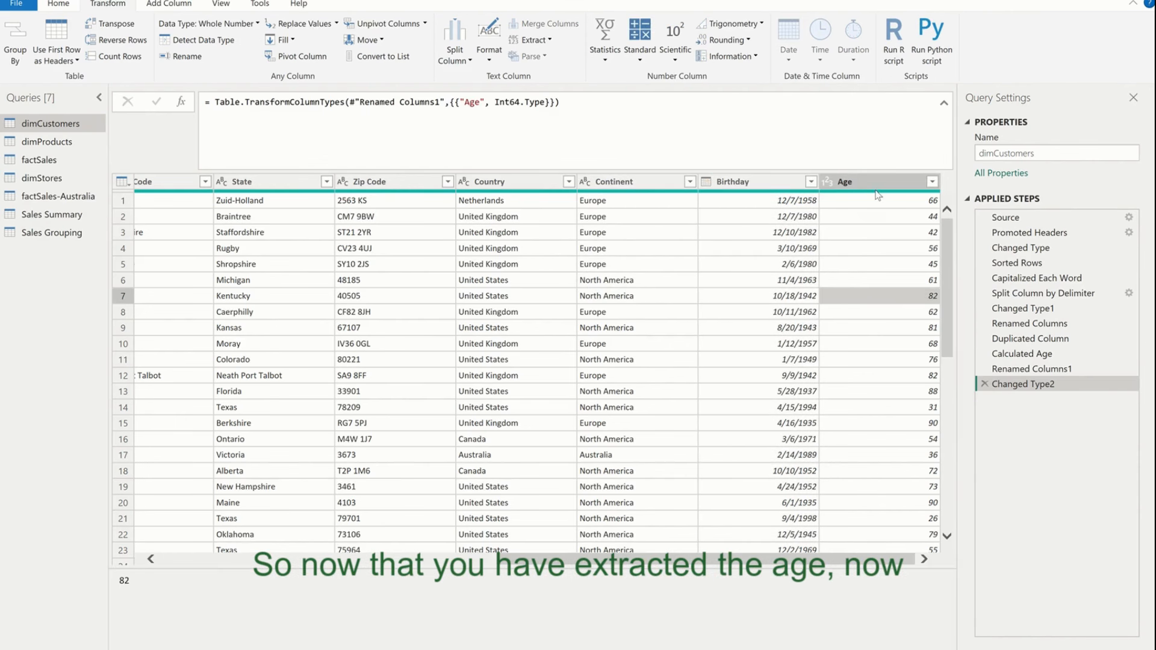
click(944, 102)
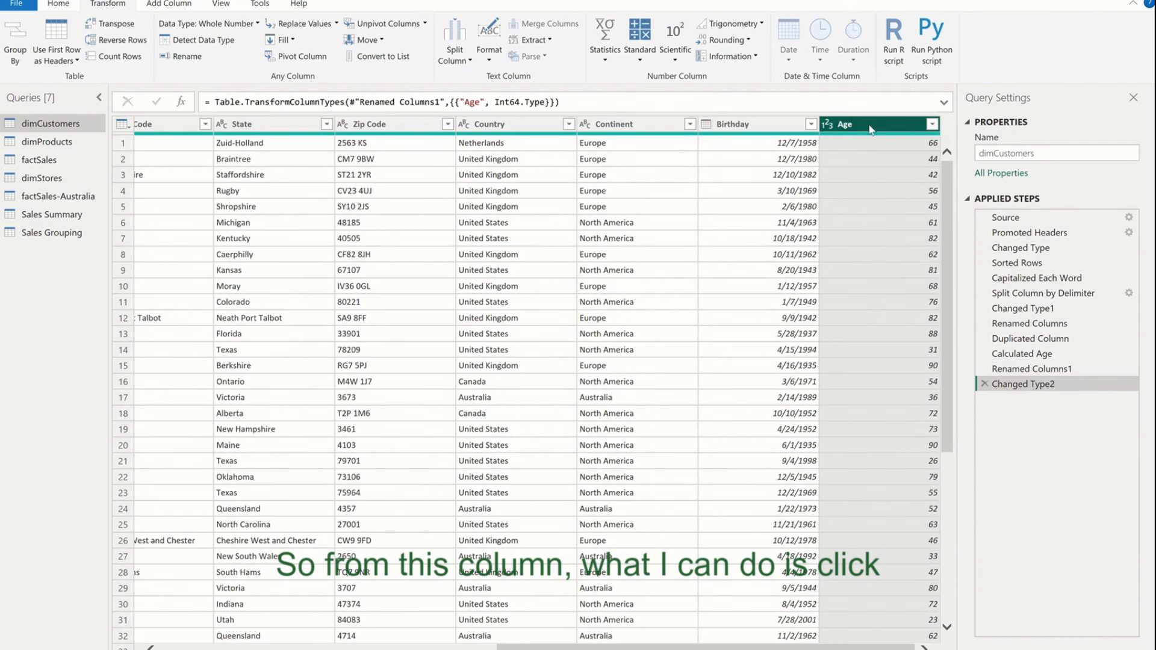
click(186, 5)
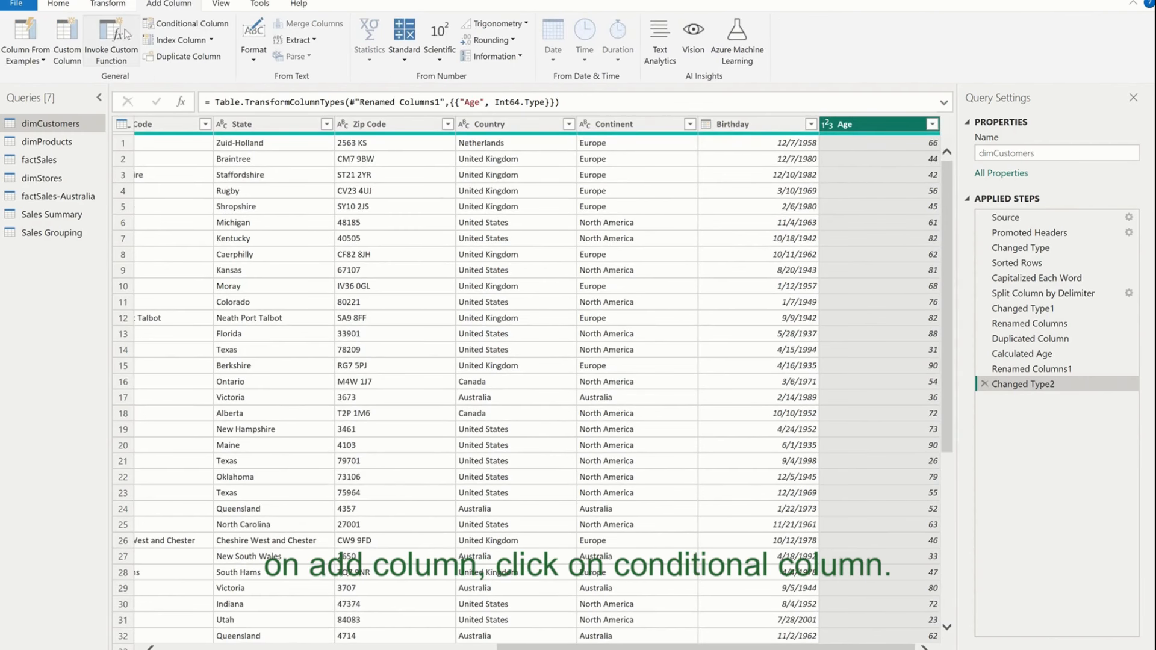
click(185, 25)
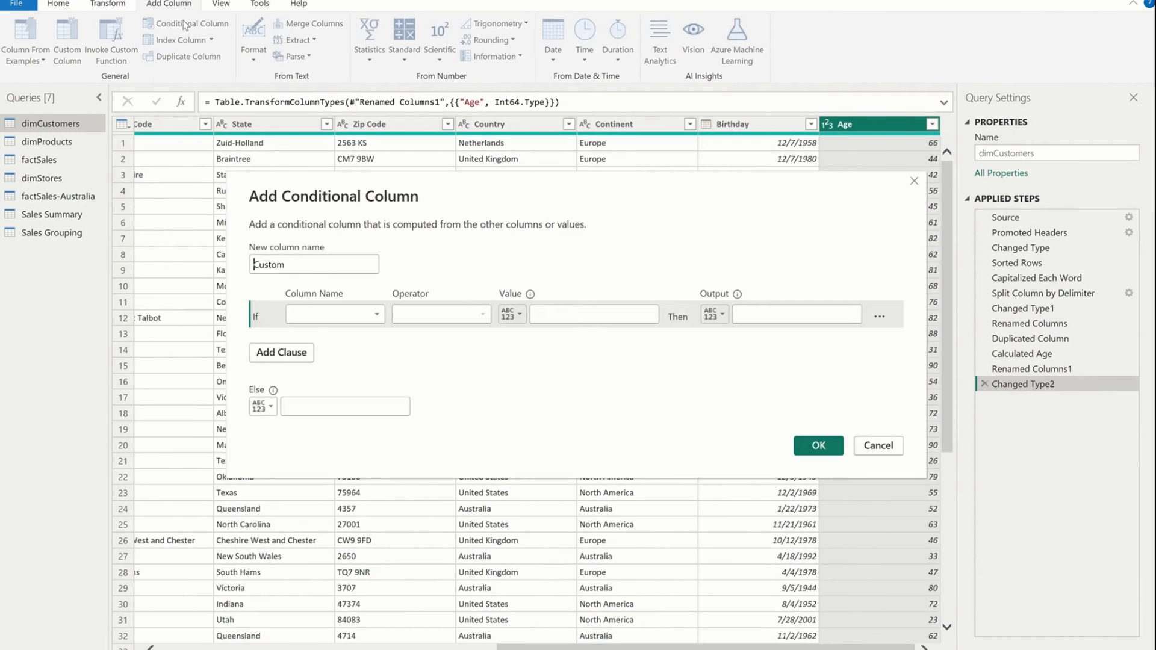
double_click(344, 270)
text(A)
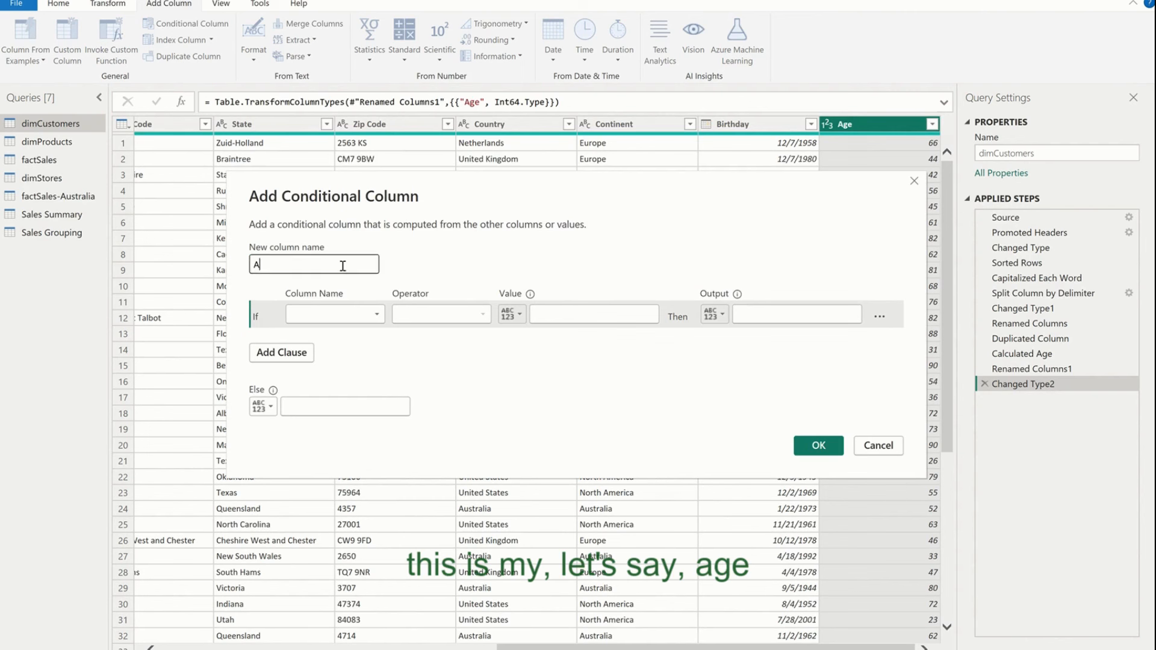
text(ge Group)
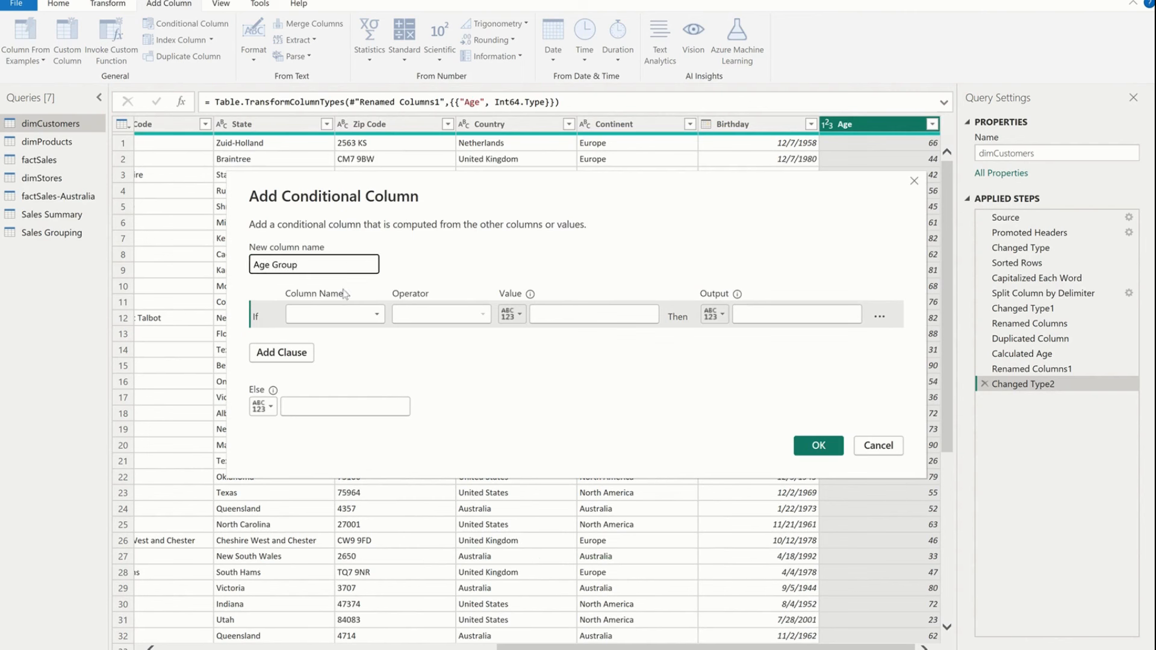
- Define the first Age Group condition so that an Age less than 19 outputs 0-18
click(348, 311)
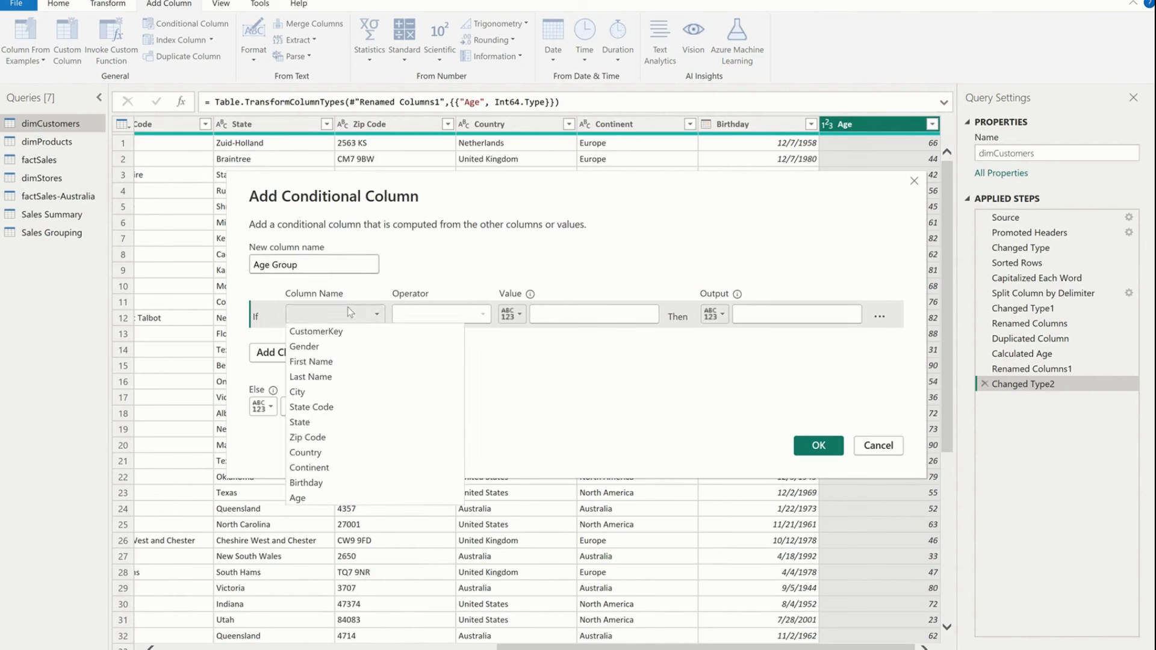
click(347, 498)
click(450, 317)
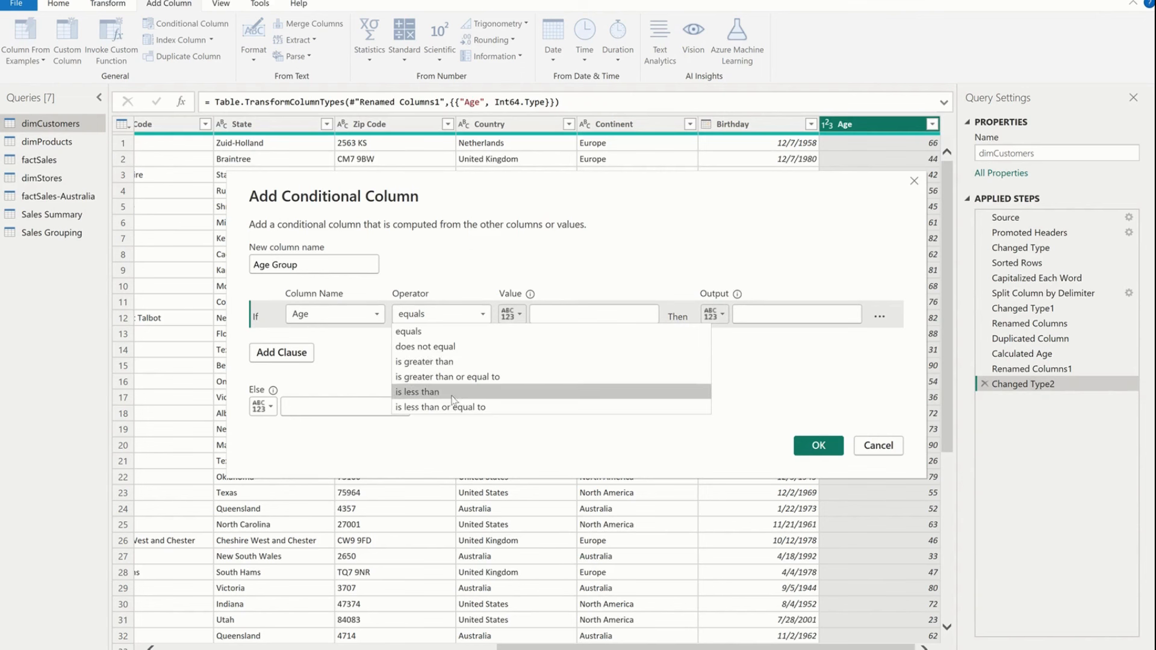
click(490, 392)
click(575, 311)
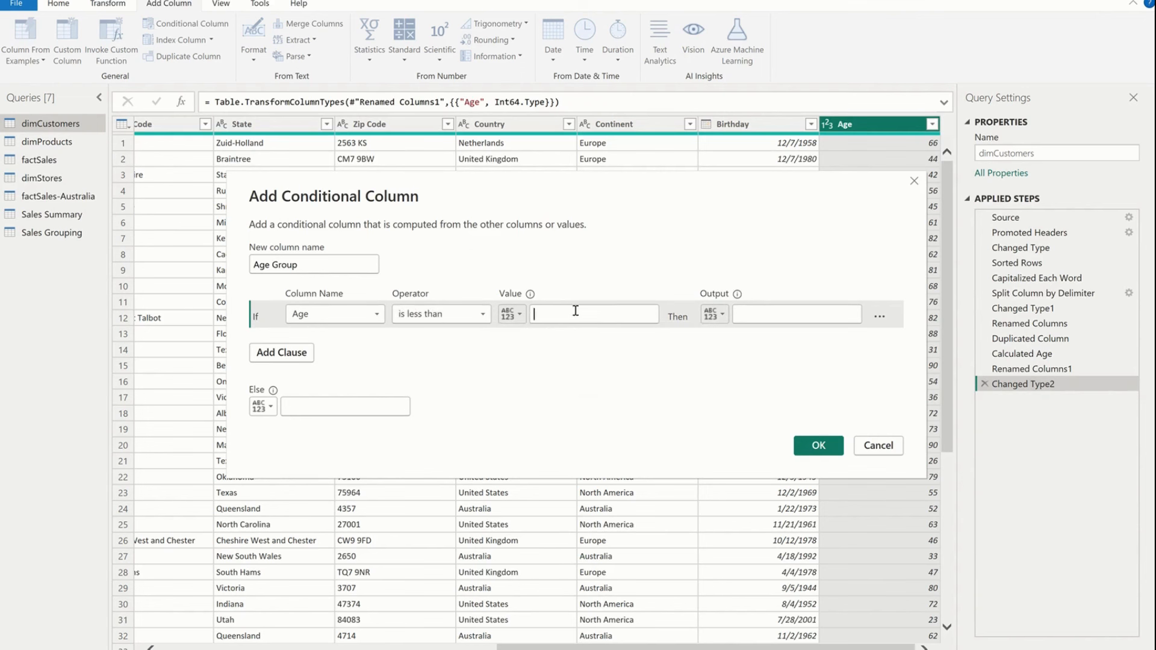
text(1)
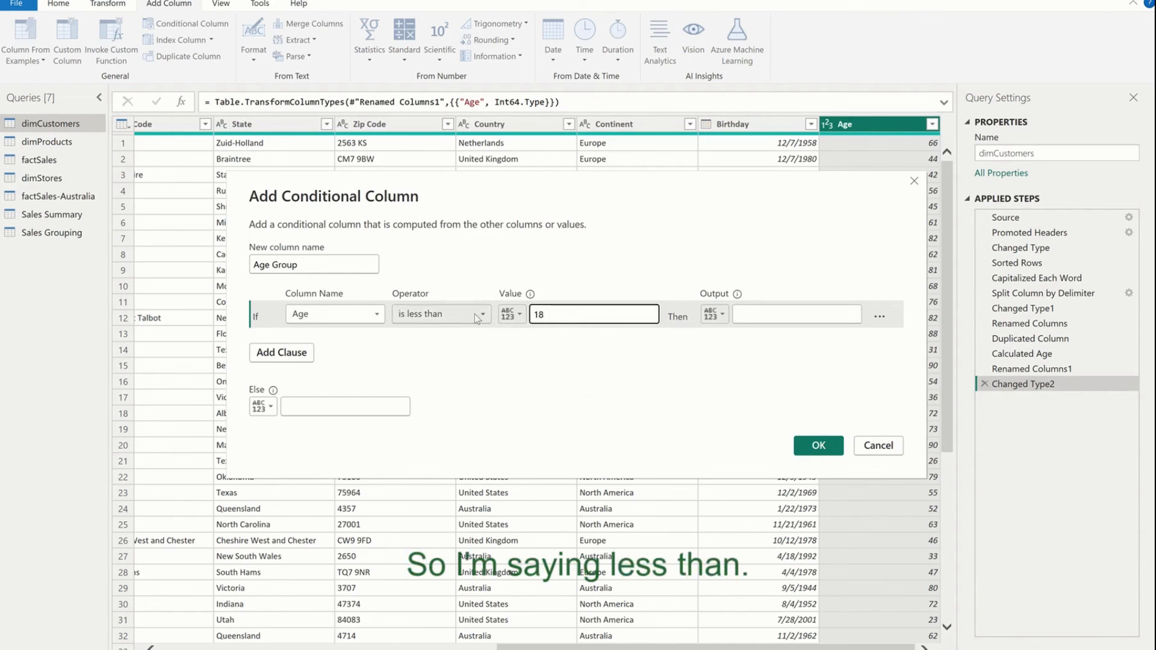
text(0)
key(BackSpace)
text(9)
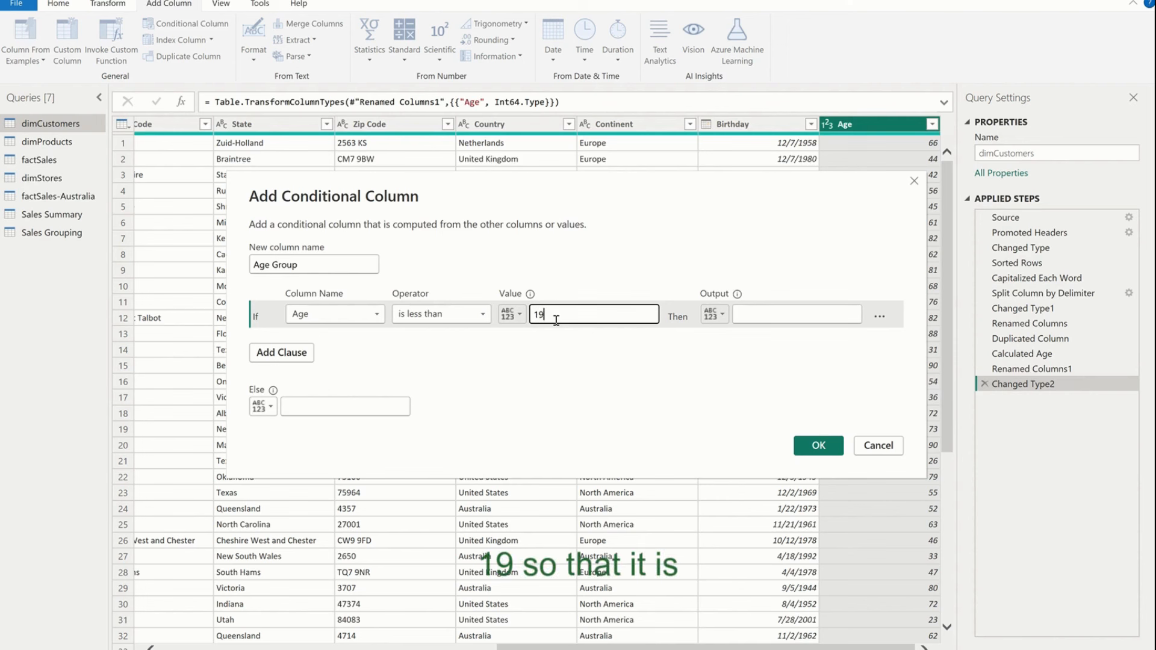
click(760, 316)
text(0-18)
- Add a second Age Group clause that outputs 19-30 when Age is less than 31
click(281, 352)
click(347, 343)
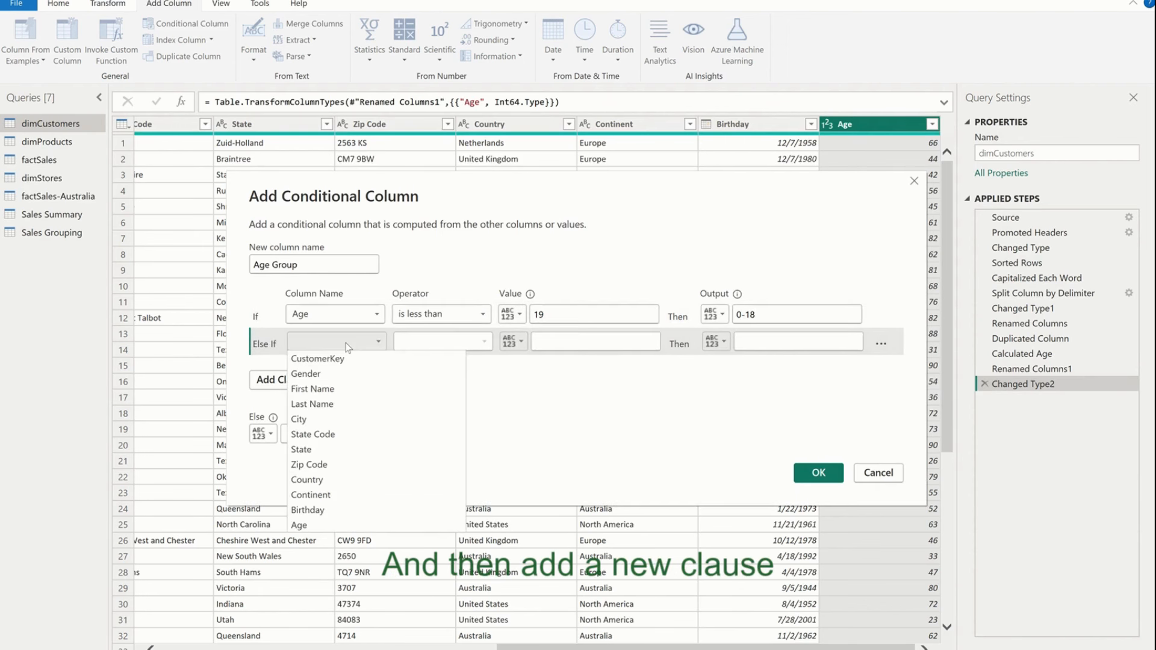
click(299, 525)
click(463, 341)
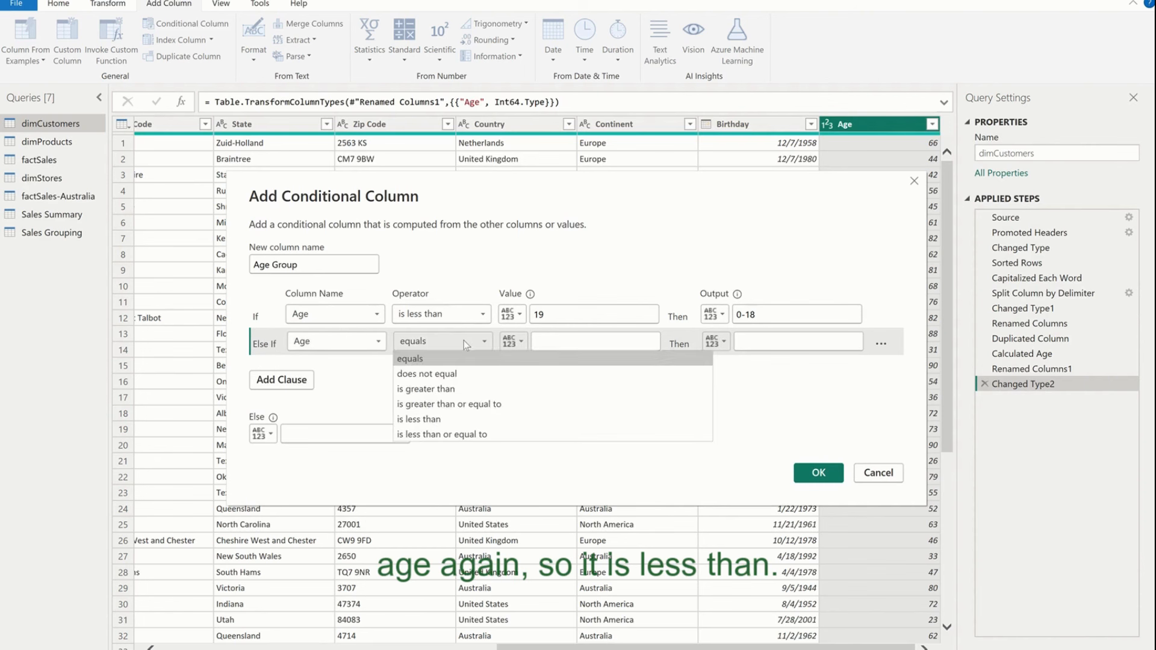
click(475, 419)
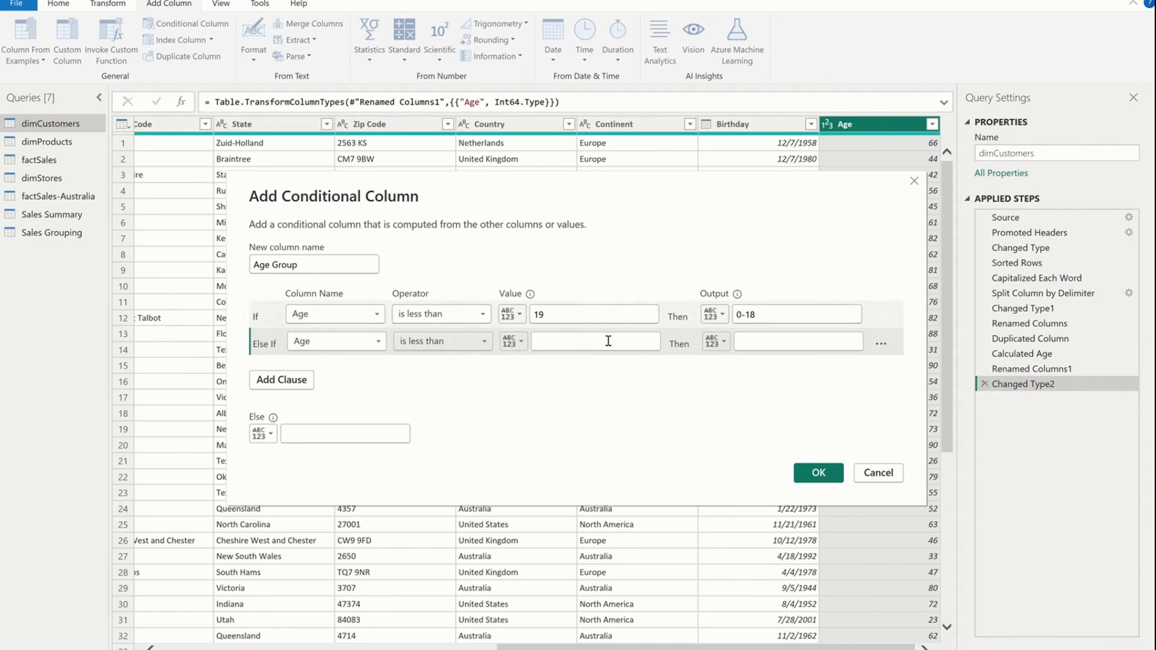
click(608, 342)
text(31)
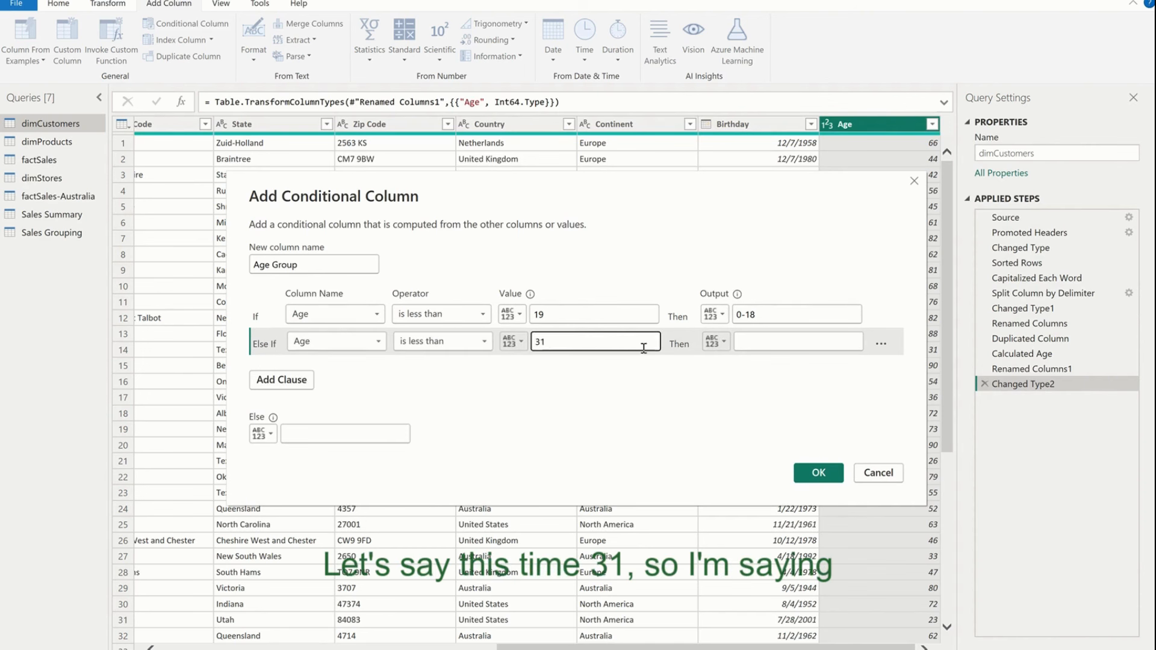
click(752, 341)
text(19-30)
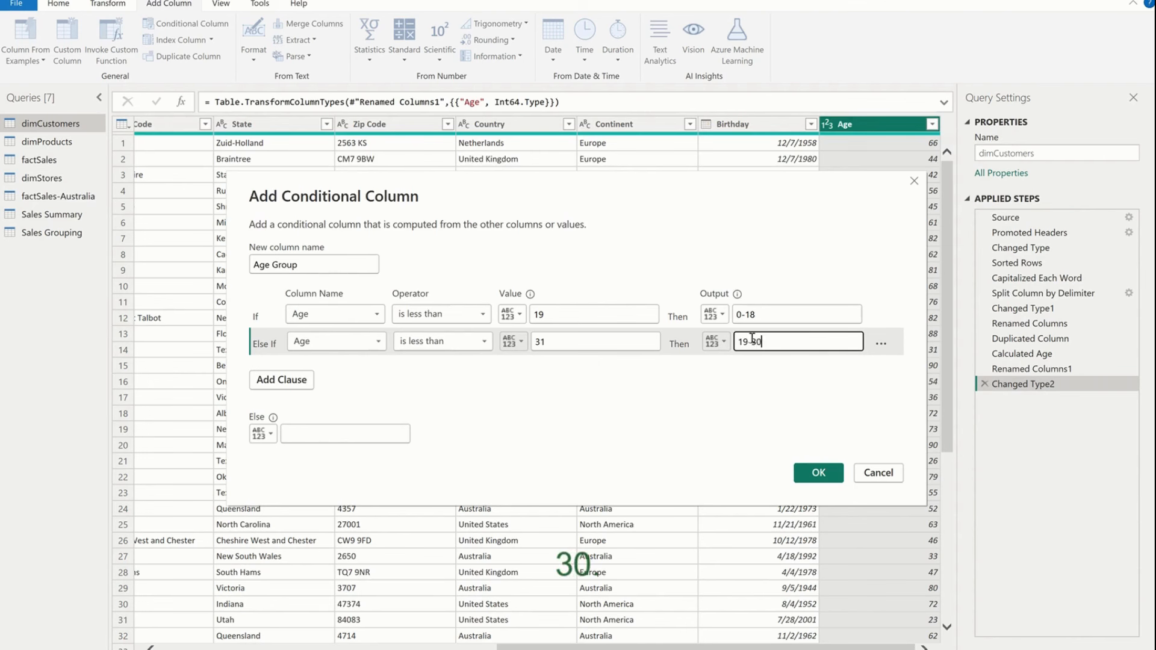
- Add a third Age Group clause that outputs 31-50 when Age is less than 51
click(281, 379)
click(337, 369)
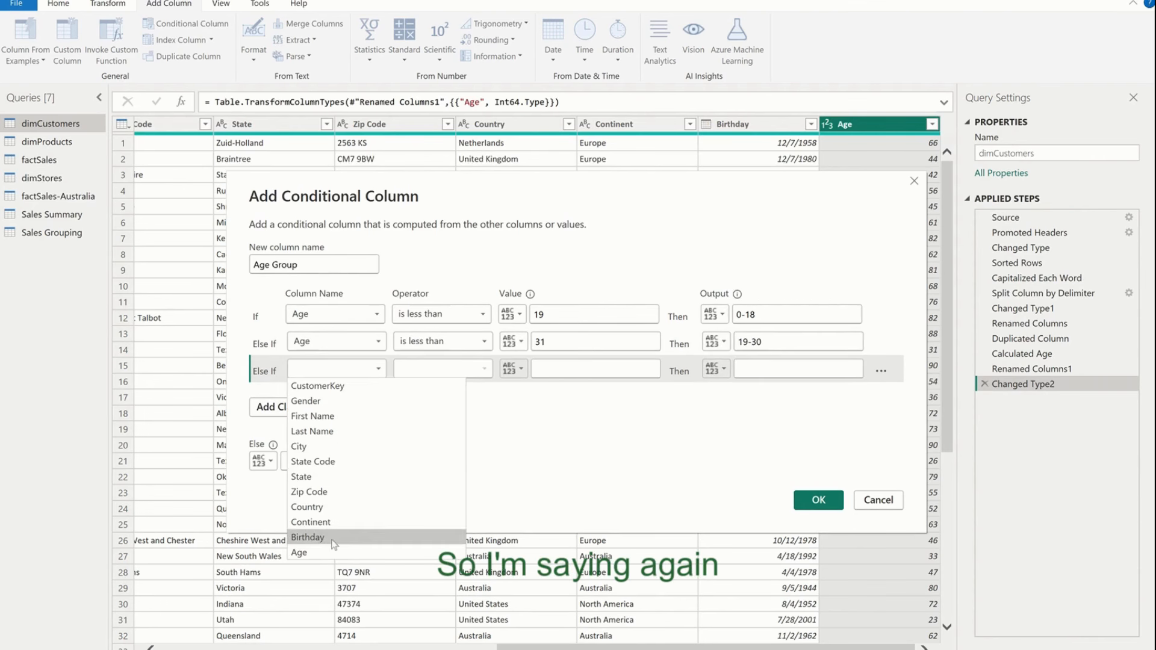
click(413, 552)
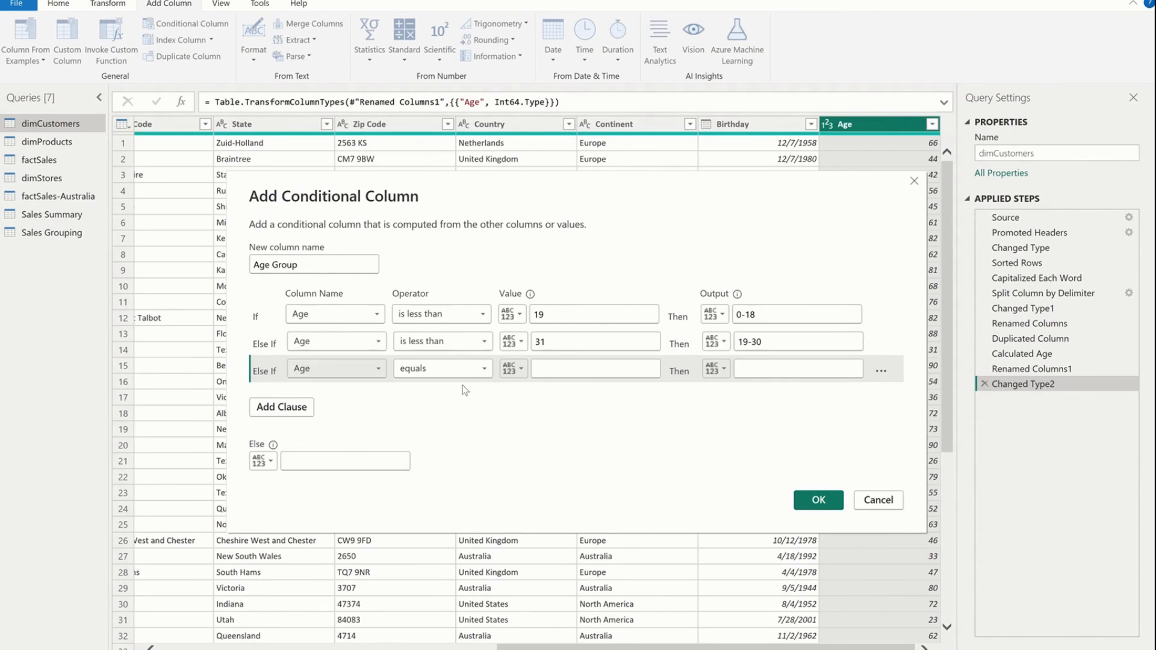
click(443, 368)
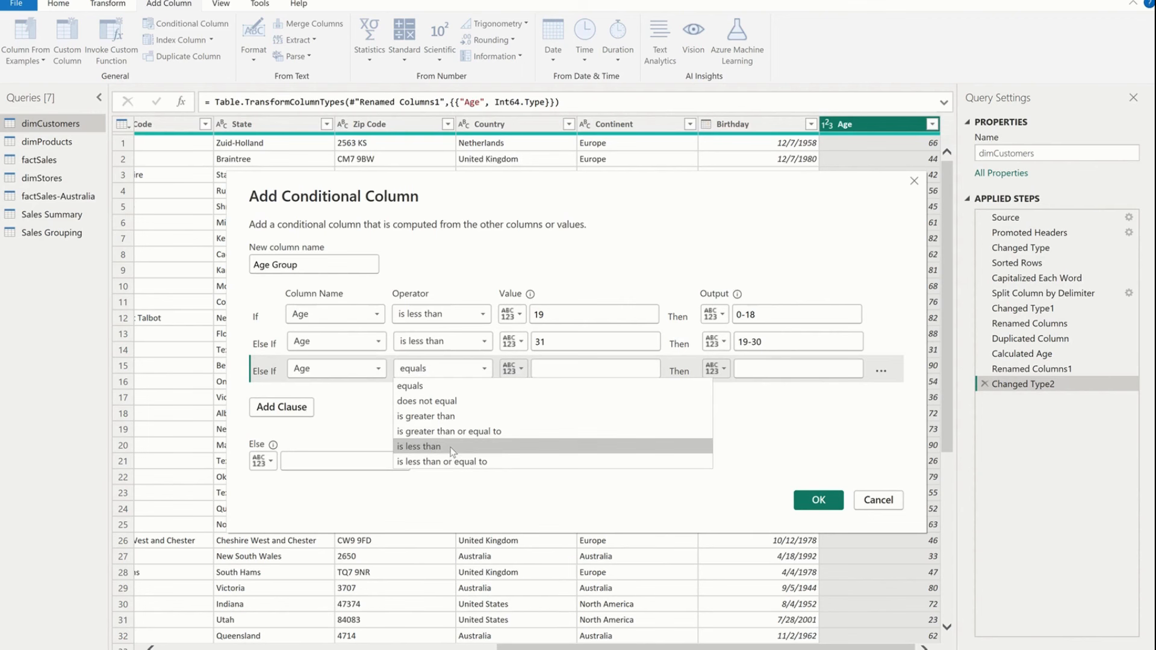
click(453, 447)
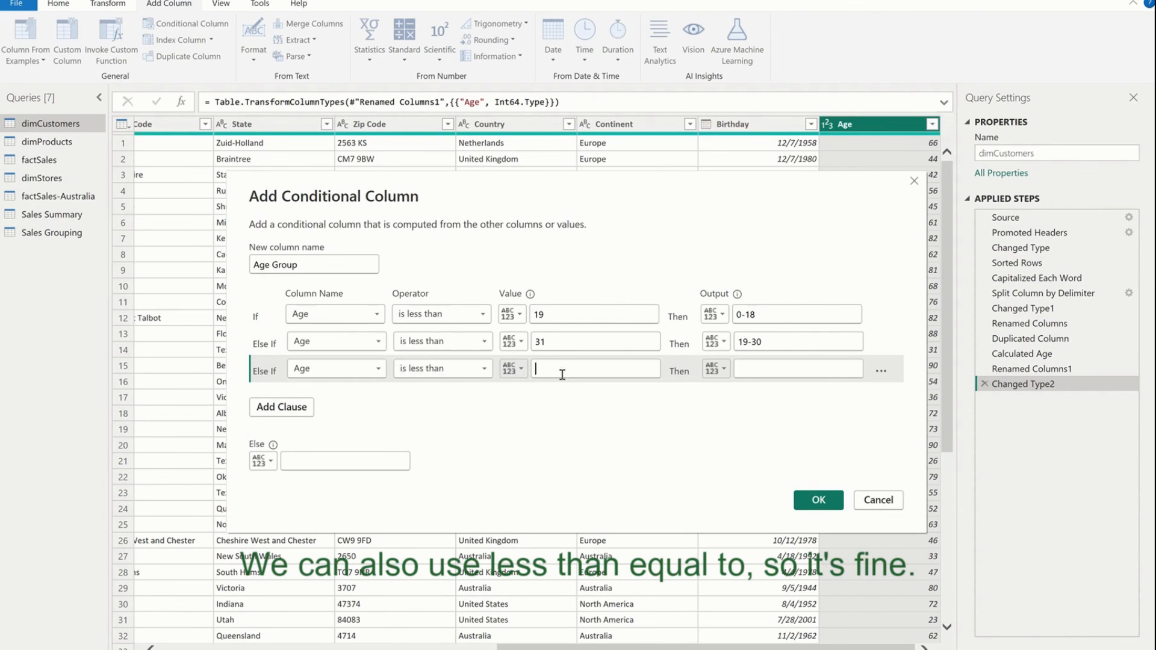
text(51)
click(753, 369)
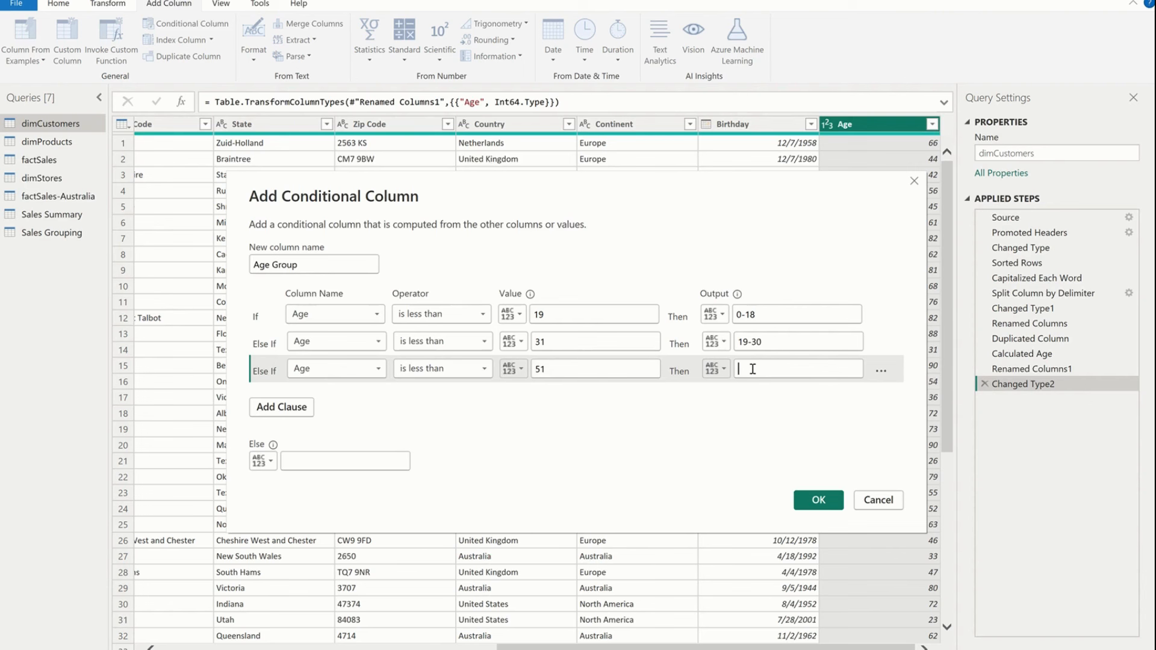
text(31-50)
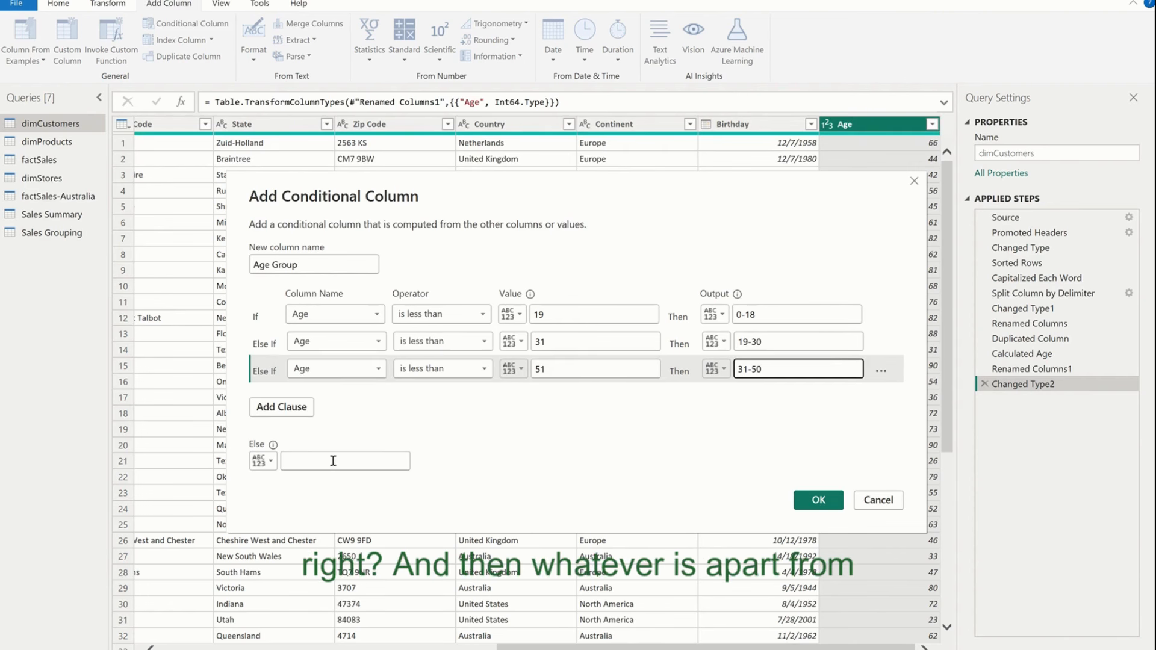
- Set the Else output of Age Group to >50 and create the conditional column
click(369, 461)
text(>50)
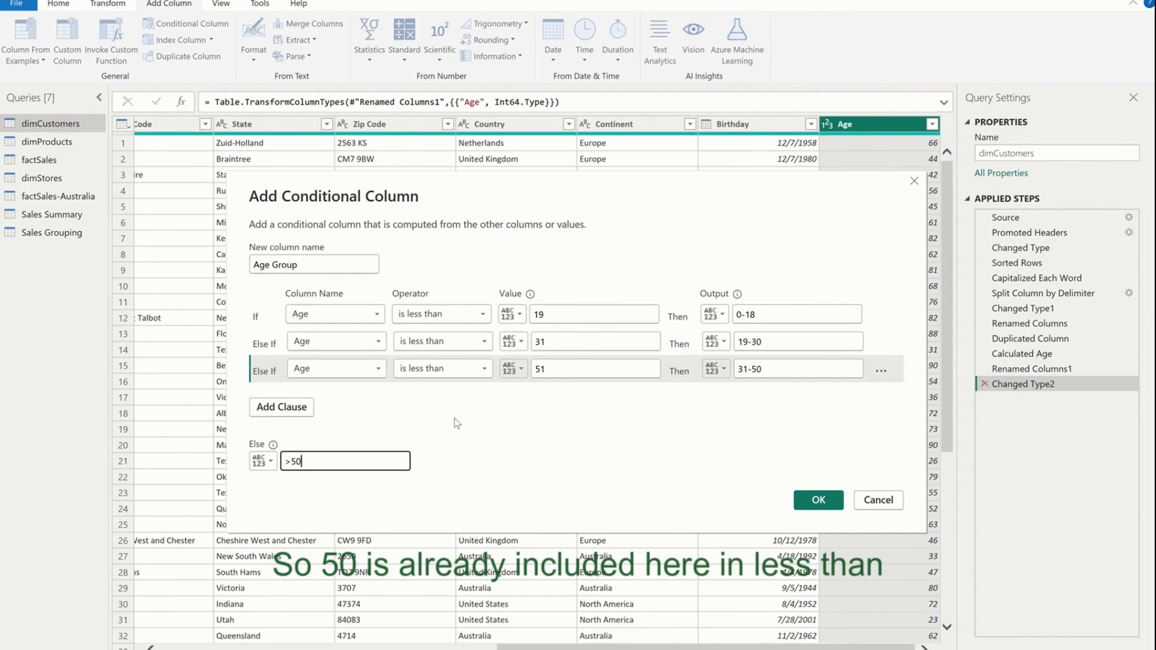
click(819, 499)
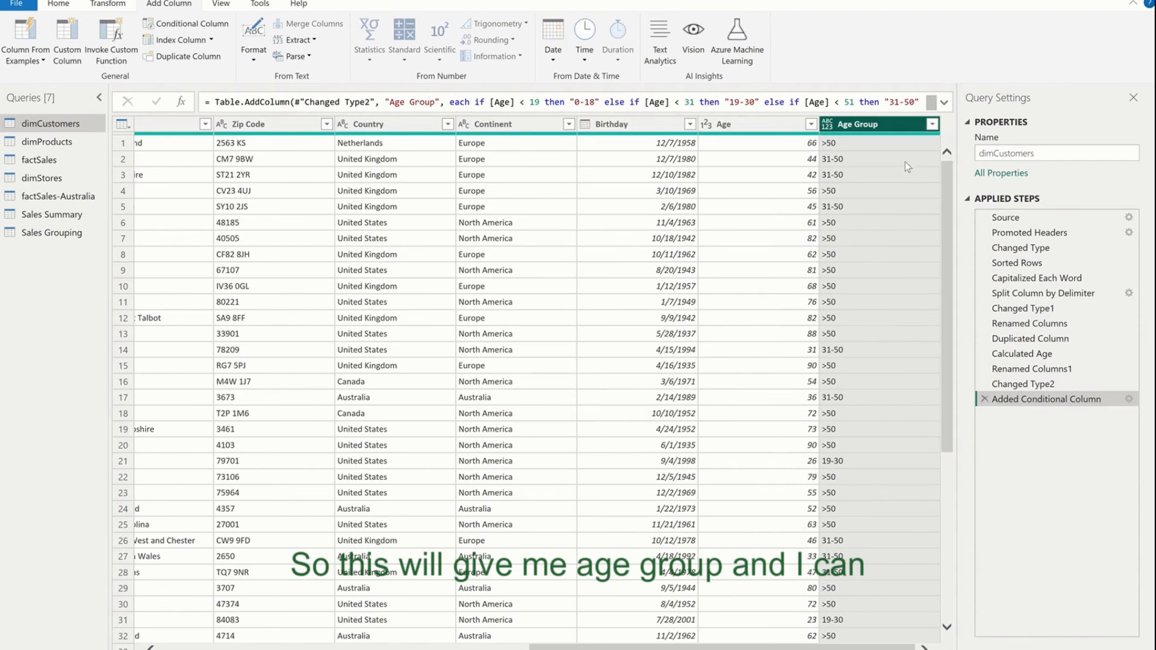
- Examine the complete list of distinct values in the Age Group column without filtering it
click(932, 124)
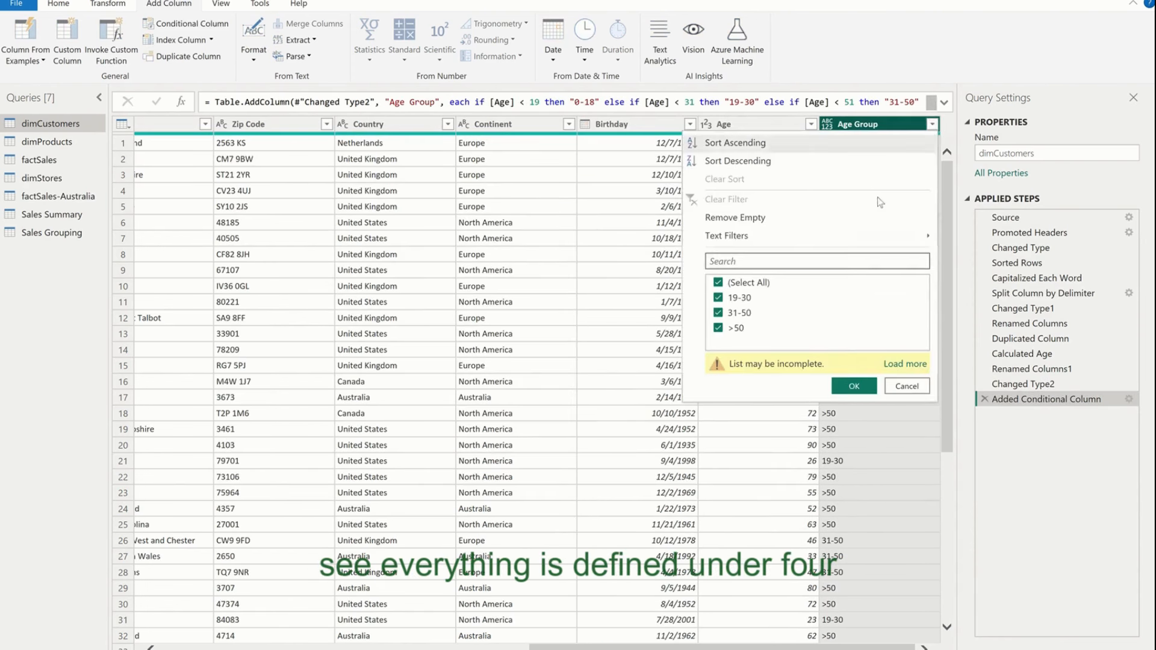
click(896, 365)
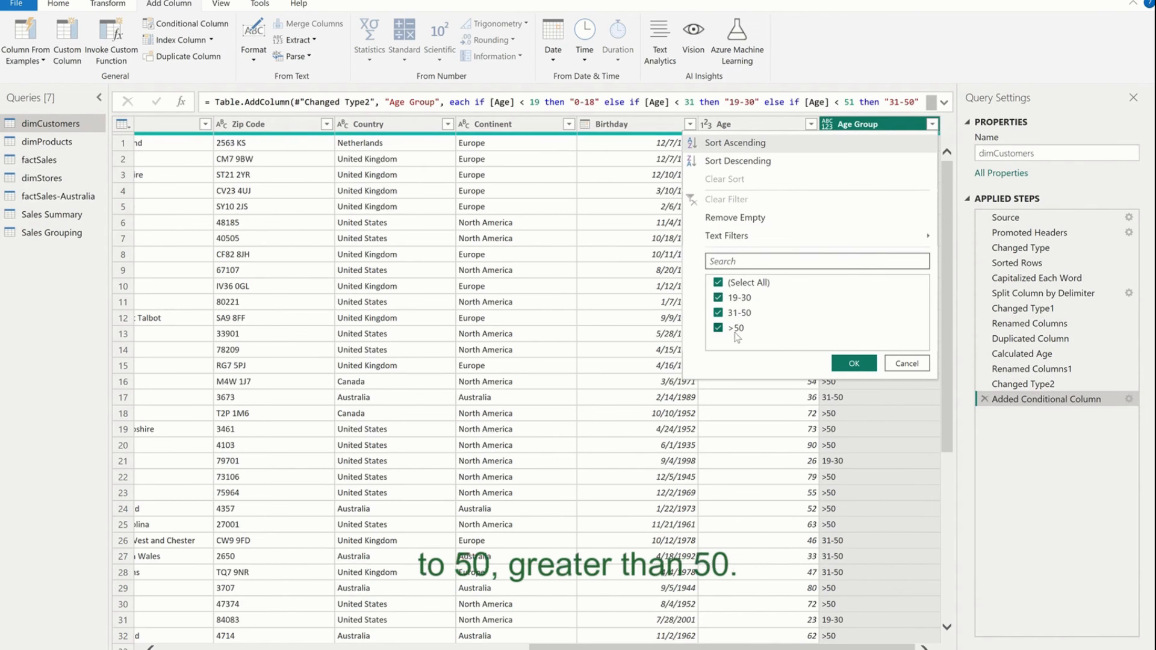
click(890, 365)
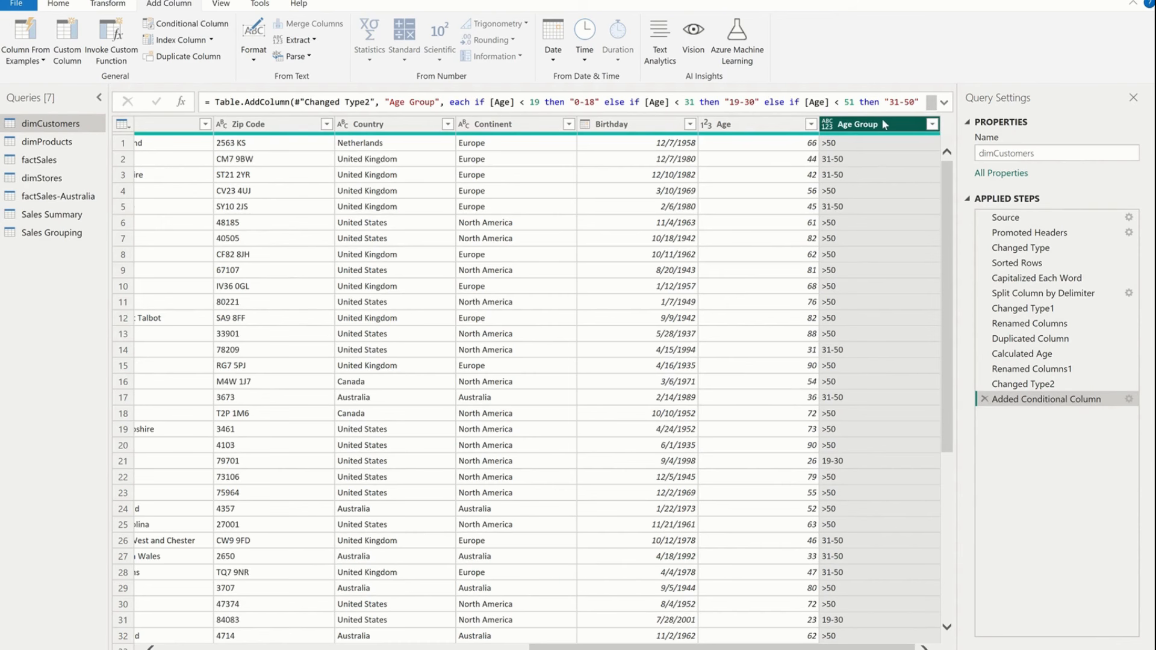
mouse_move(878, 648)
mouse_down()
mouse_move(599, 648)
mouse_move(897, 645)
mouse_up()
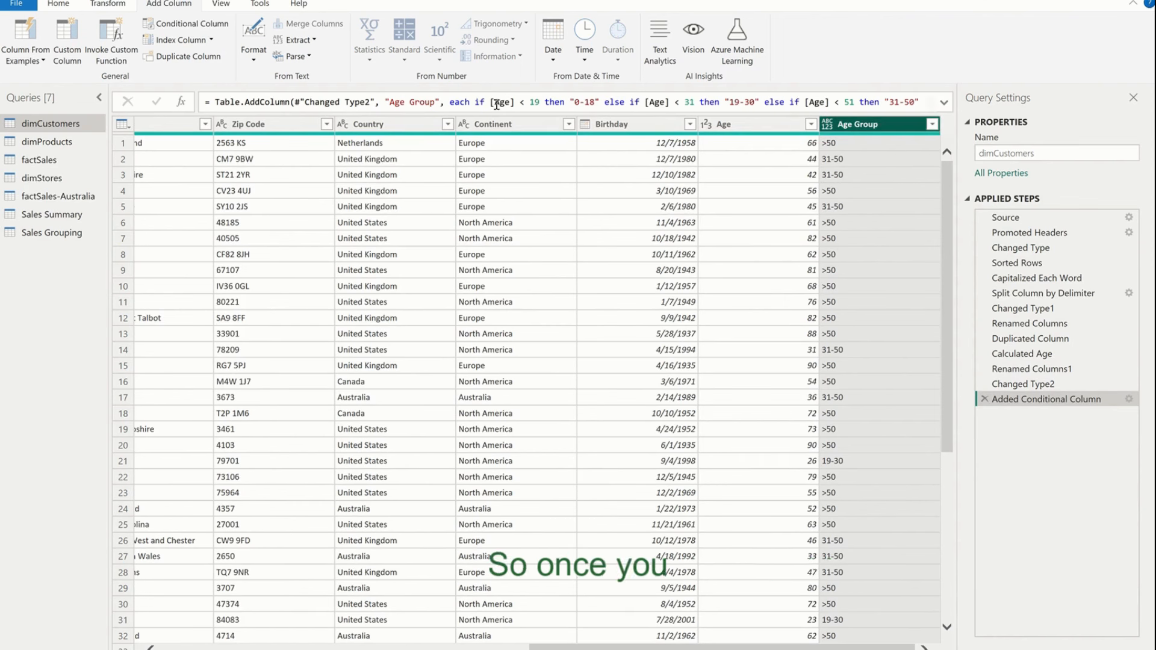
- Sort the factSales table by Order Date in descending order and check the dates offered in its filter list
click(77, 5)
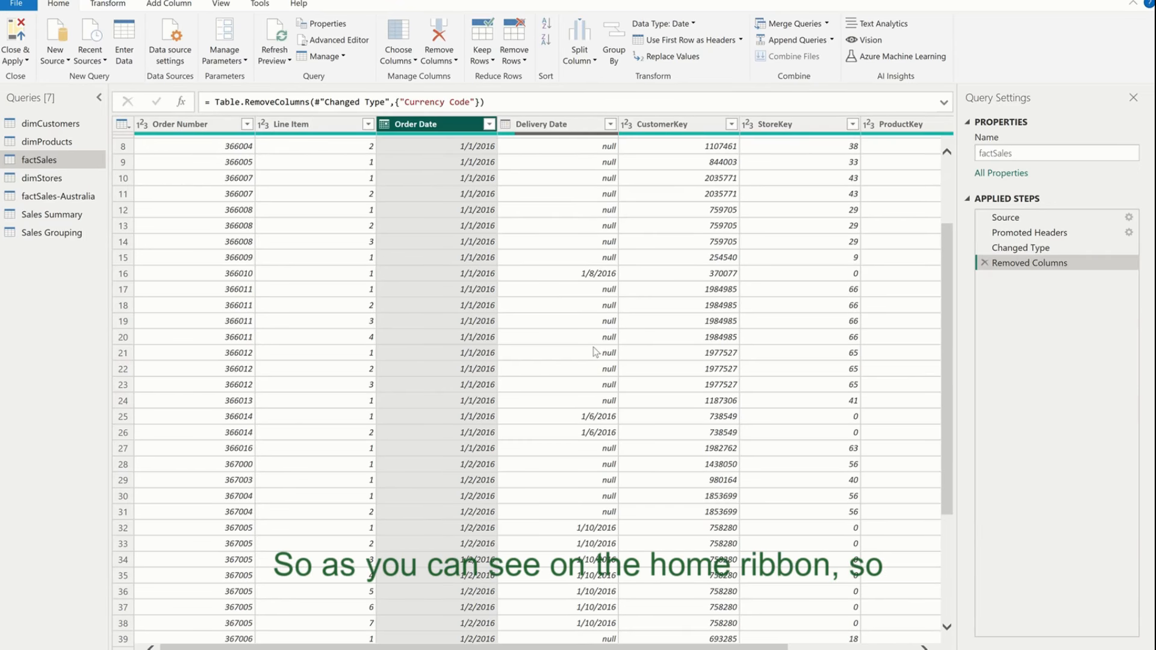
click(235, 62)
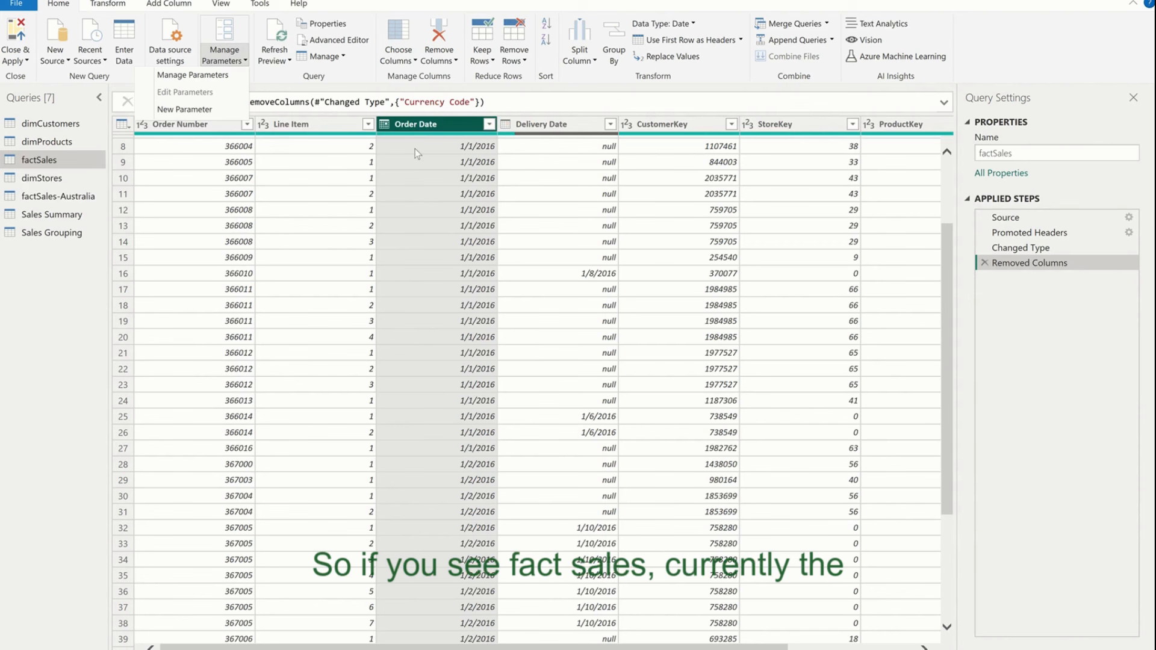
click(496, 127)
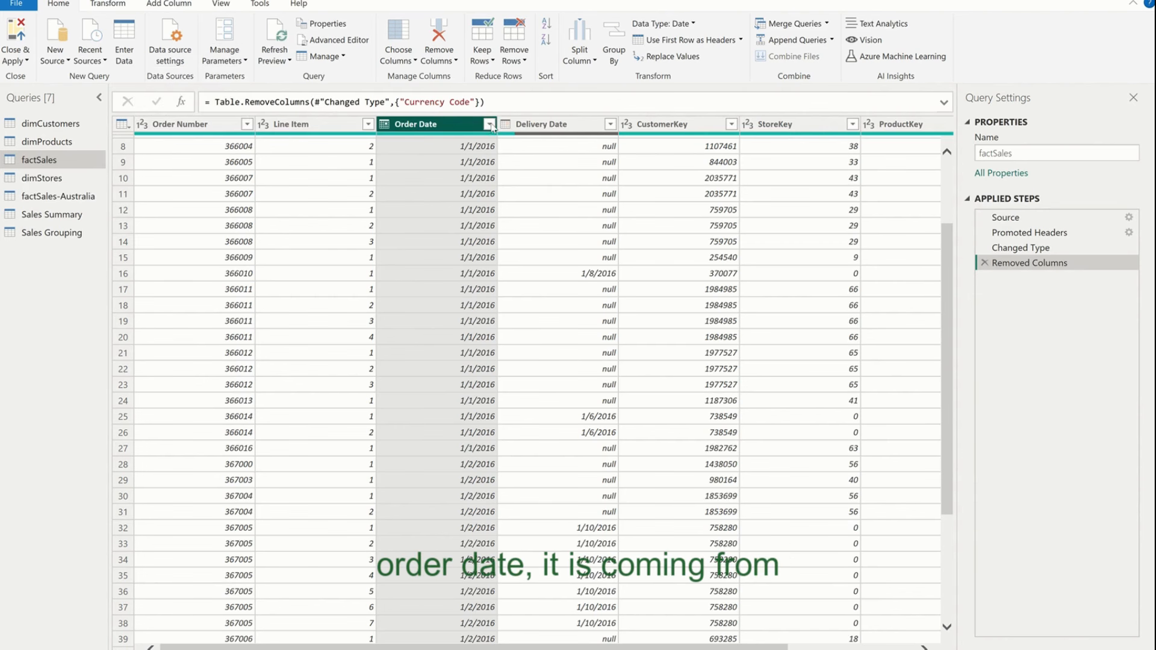
click(489, 124)
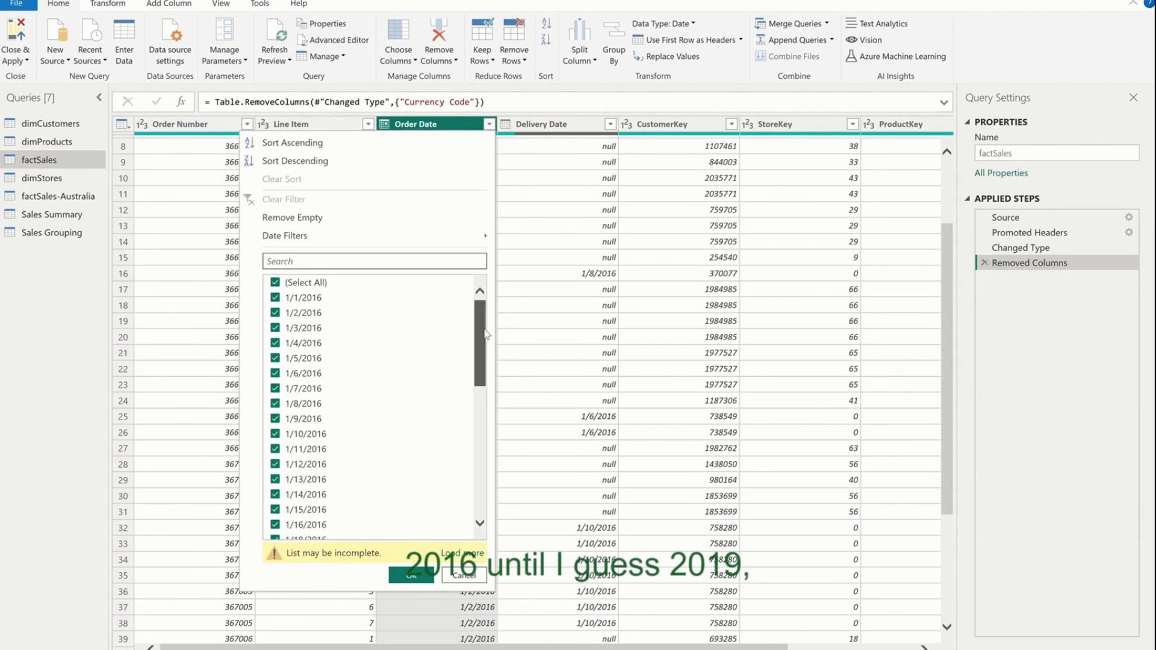
drag(480, 332, 472, 501)
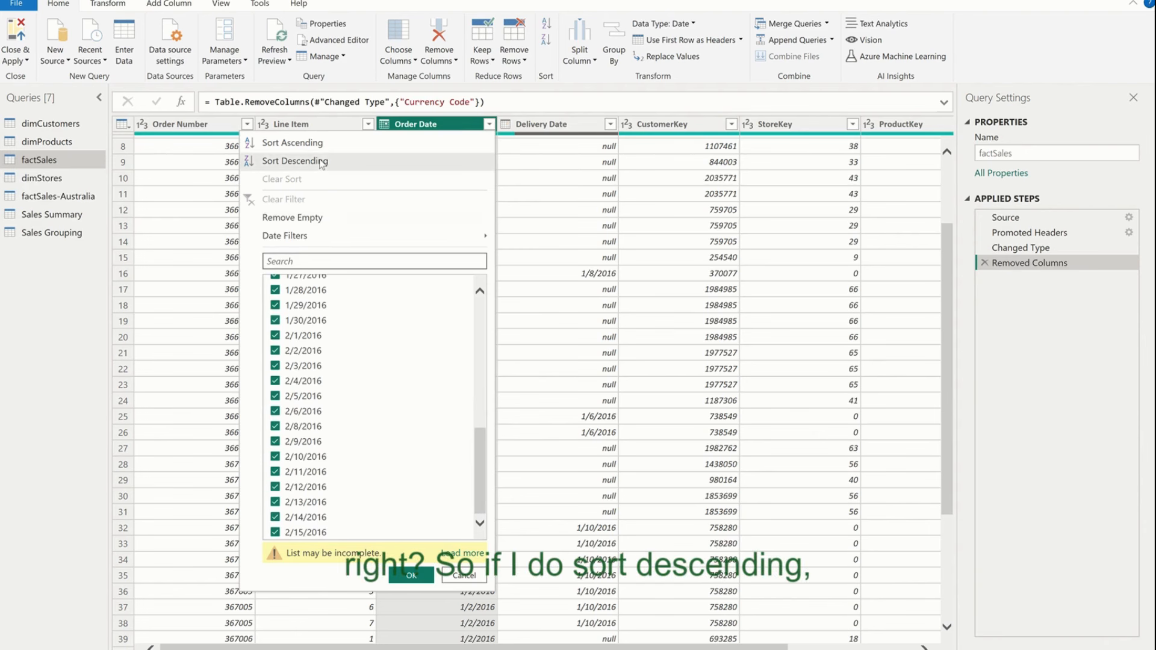
click(321, 161)
click(489, 124)
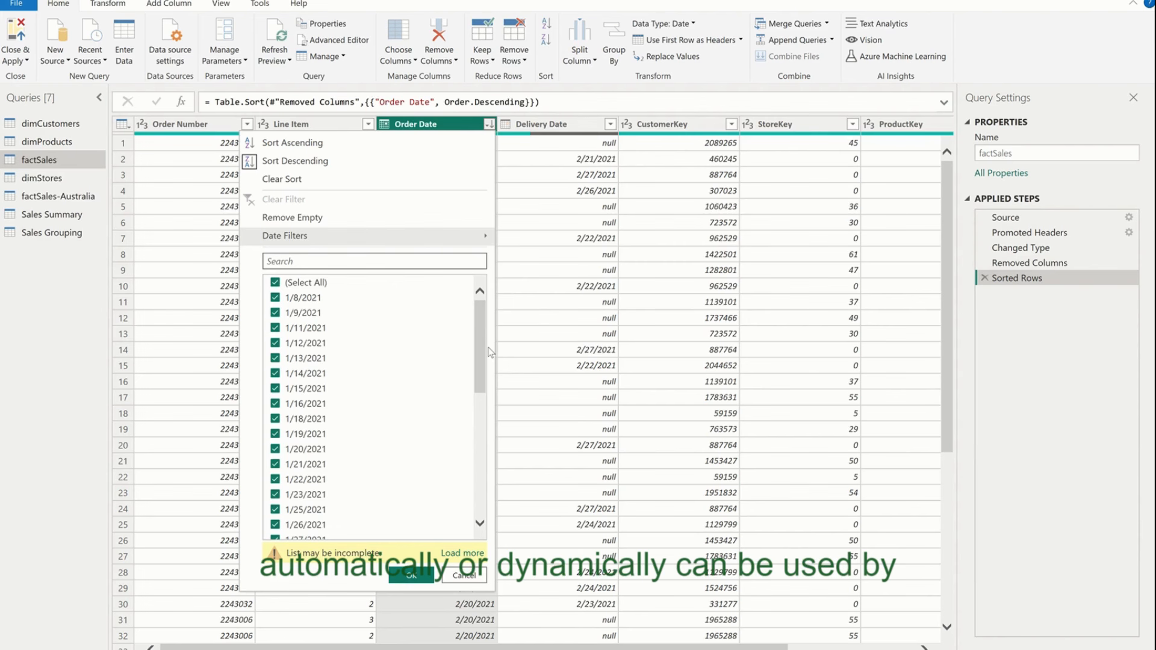
click(548, 320)
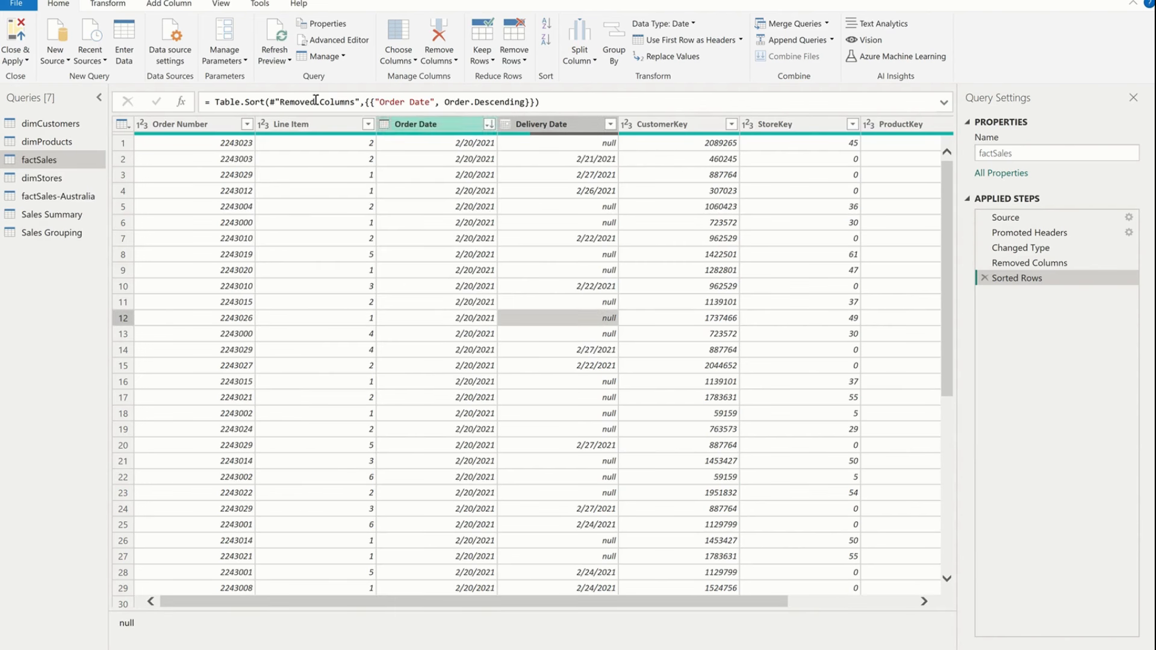
- Start a new query parameter named Start Date with the Date type
click(224, 53)
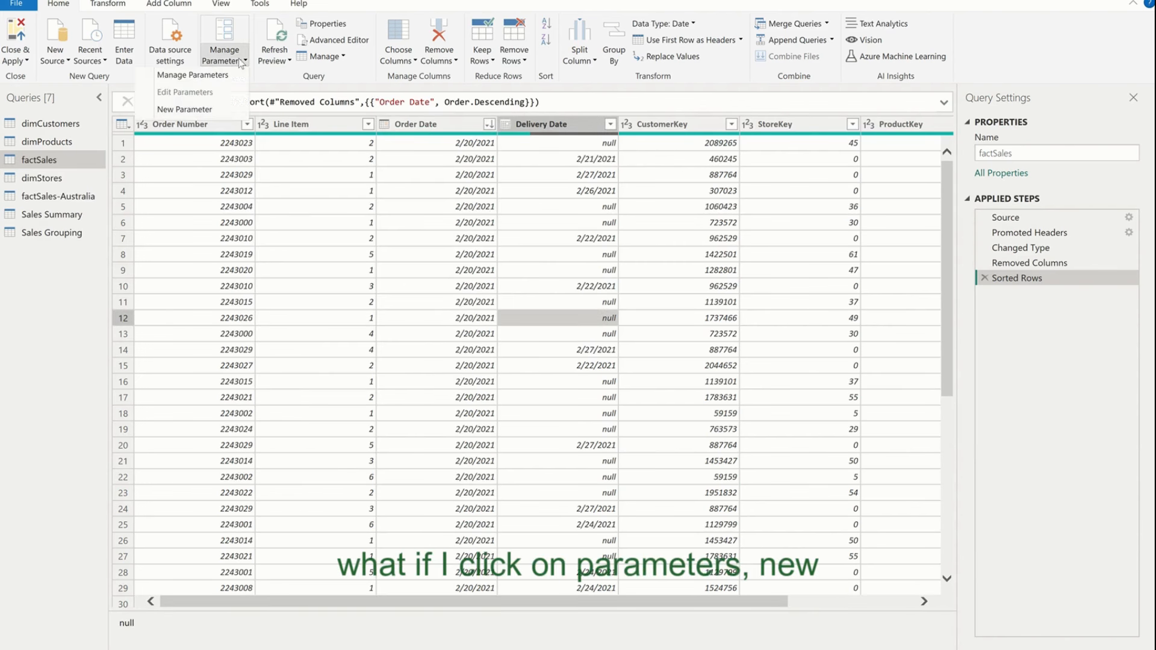
click(227, 108)
double_click(582, 145)
text(Start Dat)
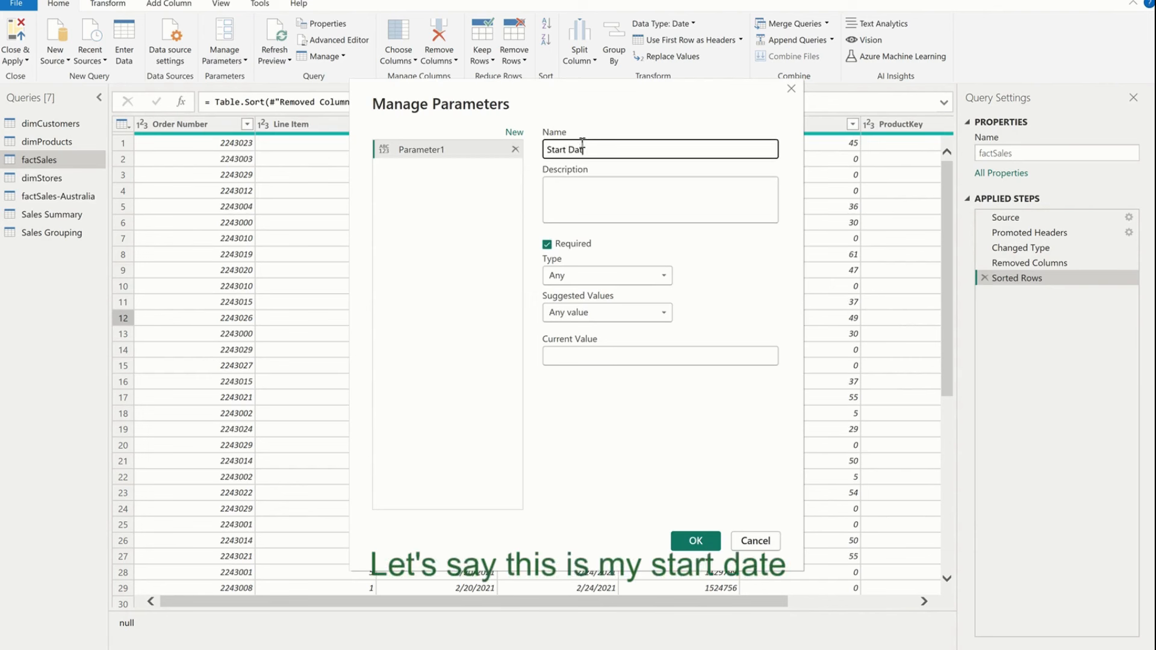
text(e)
click(605, 275)
click(597, 338)
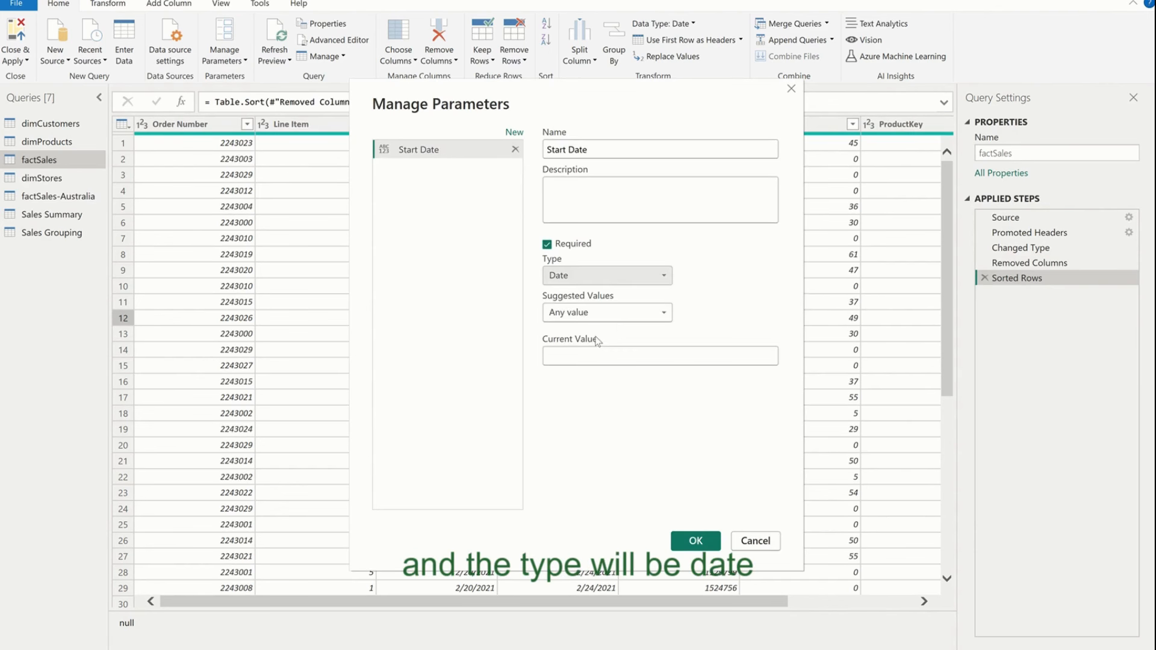
- Give Start Date a current value of 2020-01-01, create the parameter, and widen the queries list to show full names
click(644, 316)
click(641, 311)
click(646, 357)
text(2024)
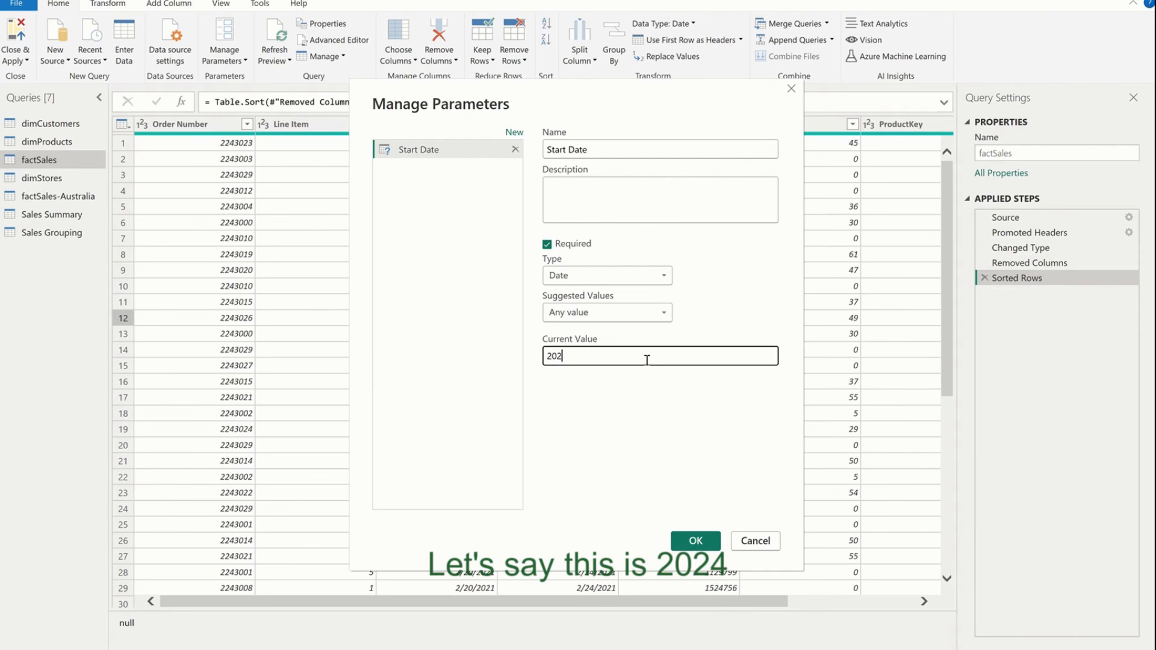
key(BackSpace)
key(BackSpace)
text(2)
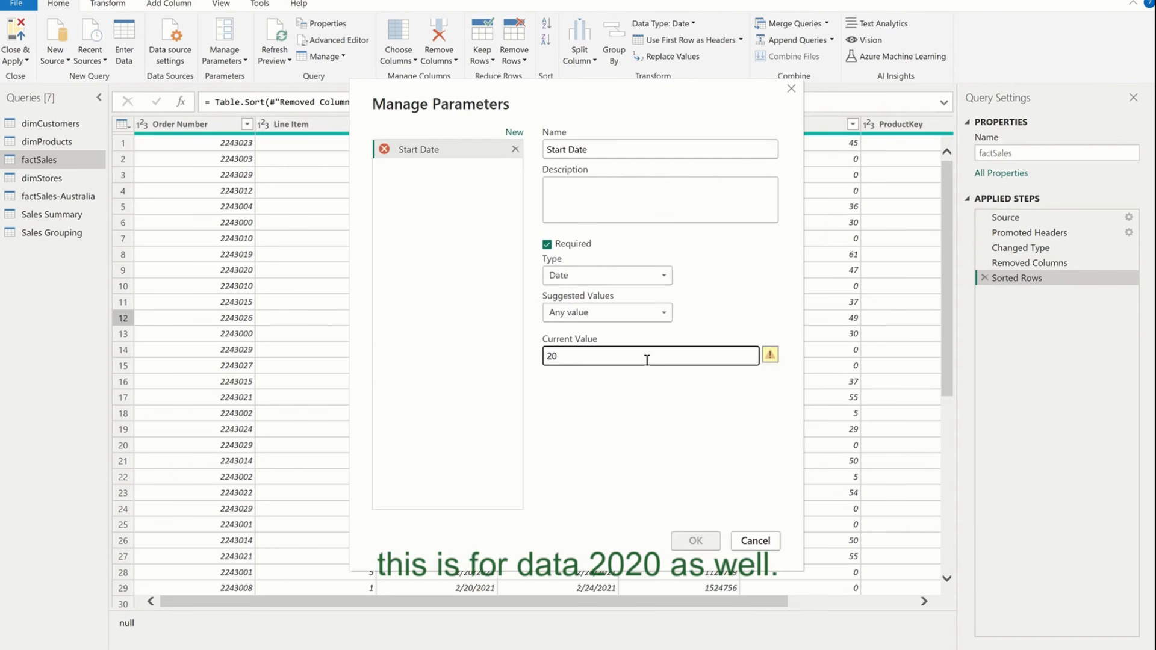
text(0-01-01)
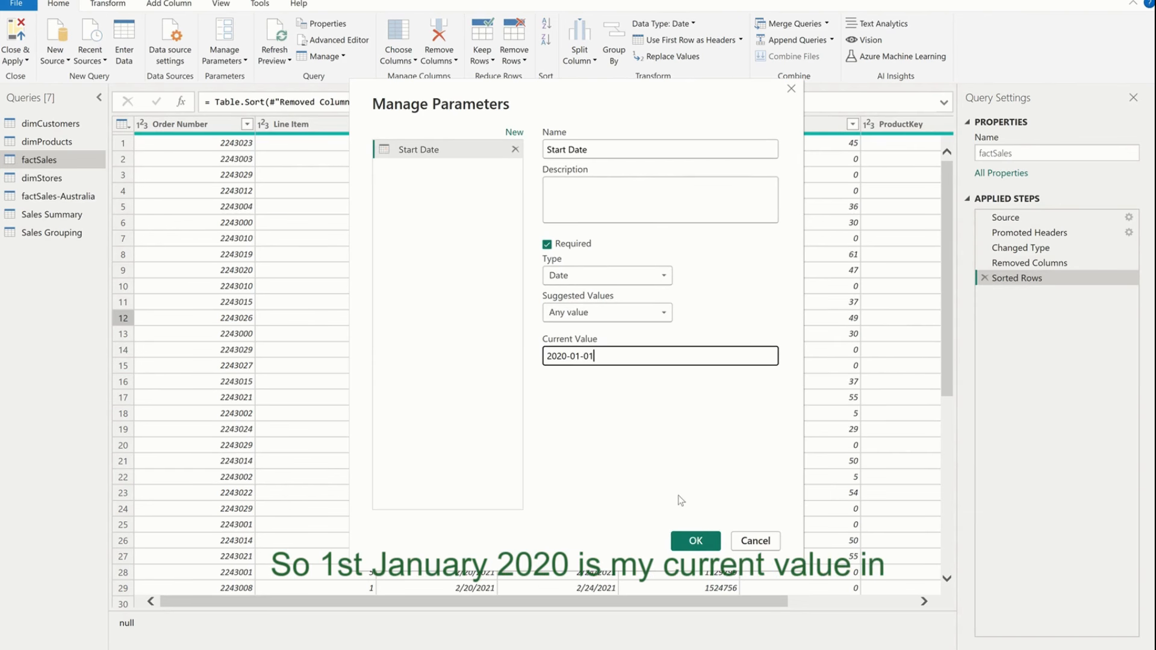
click(692, 540)
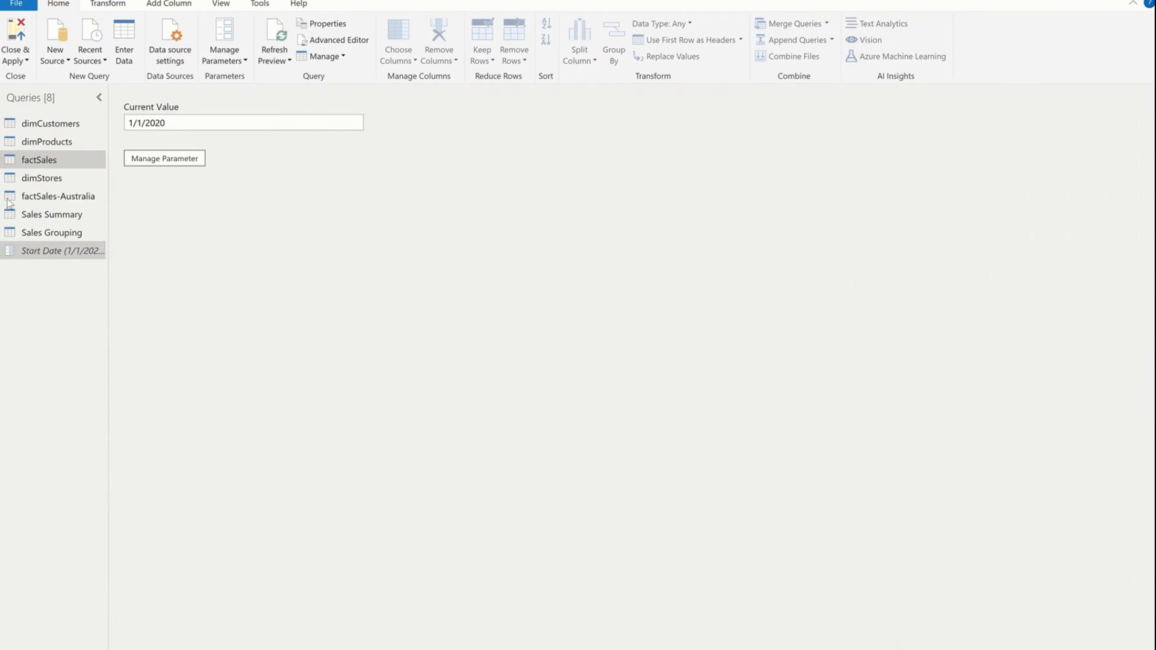
drag(107, 199, 137, 200)
- Start a second query parameter named End Date with the Date type
click(224, 55)
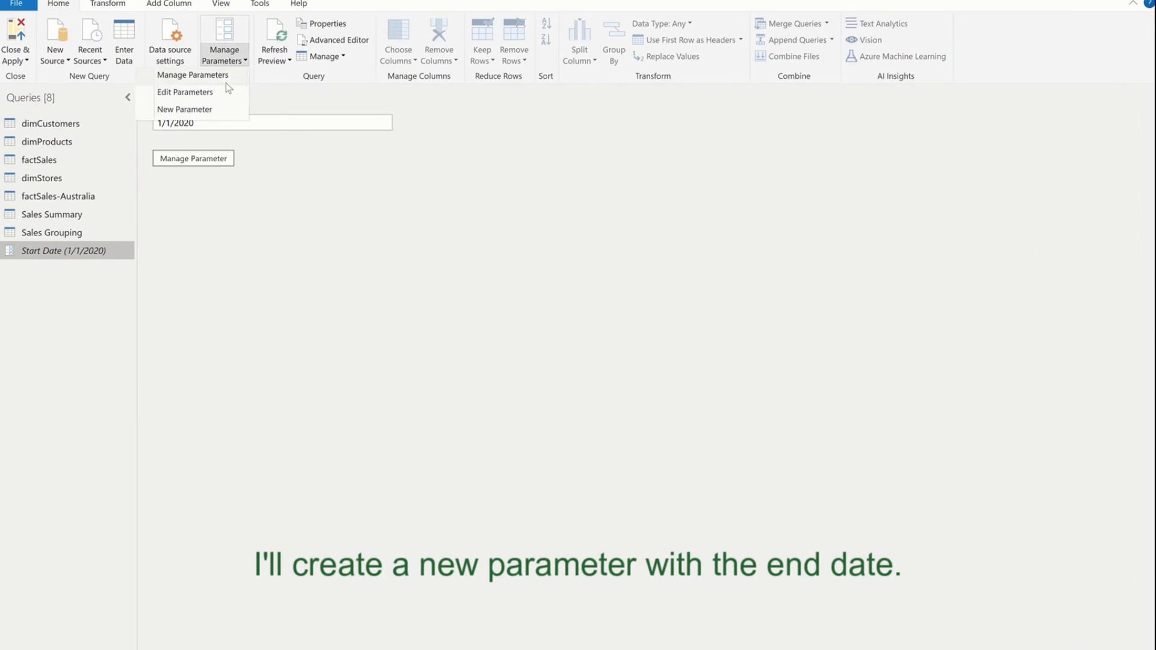
click(181, 110)
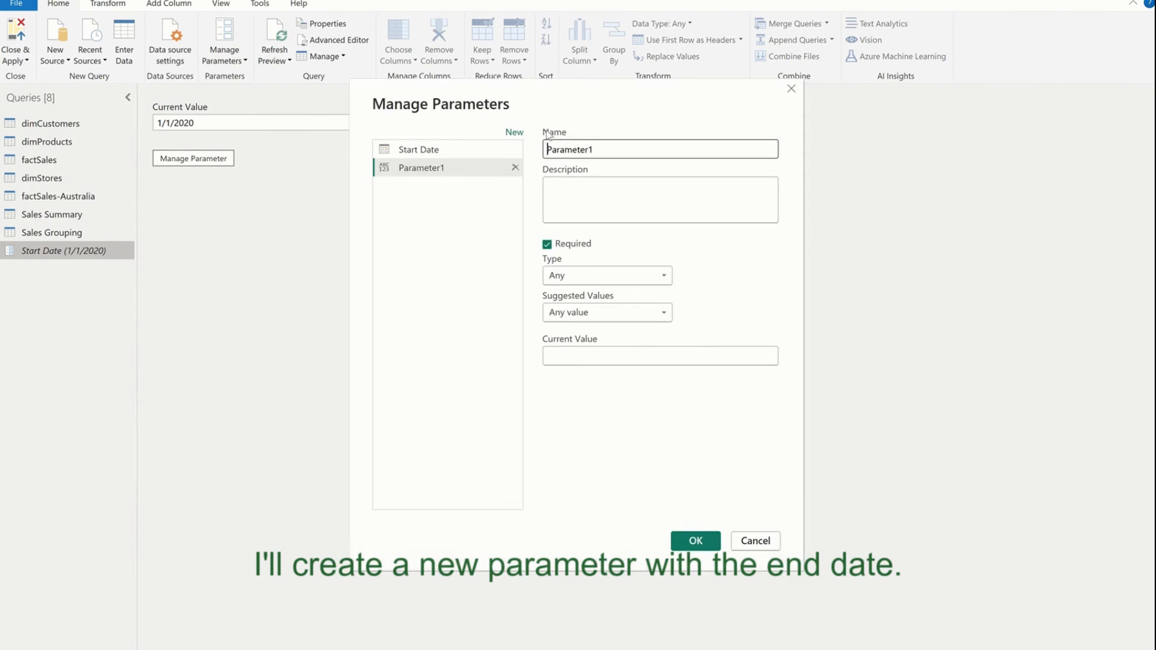
drag(572, 149, 578, 150)
double_click(575, 149)
text(E)
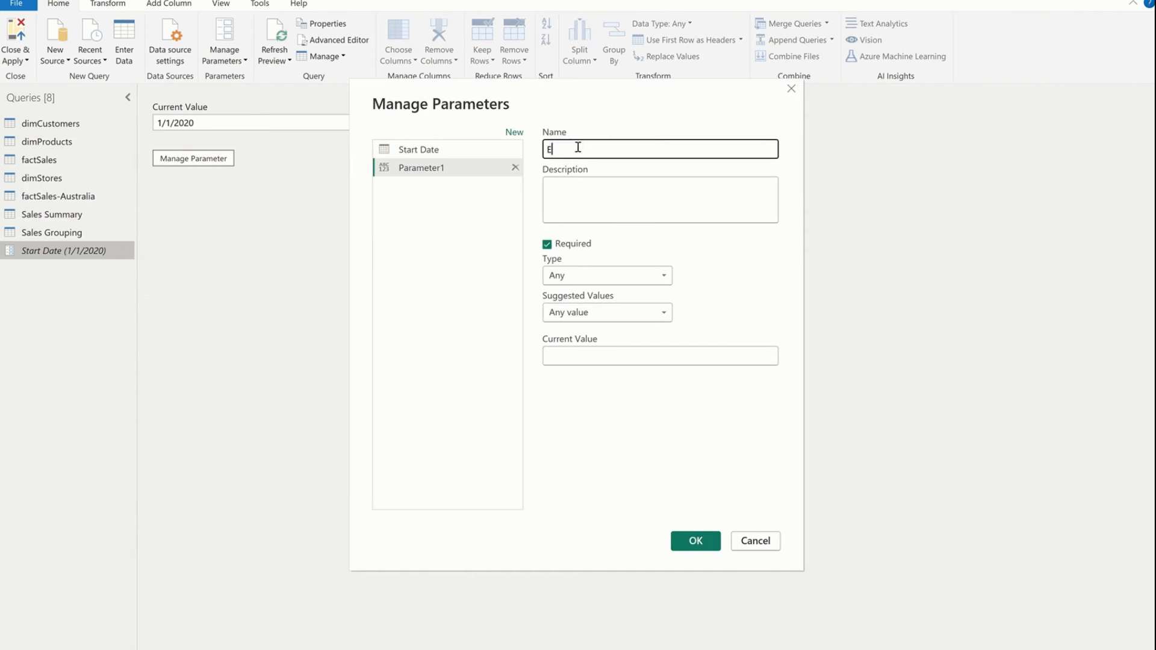
text(nd Date)
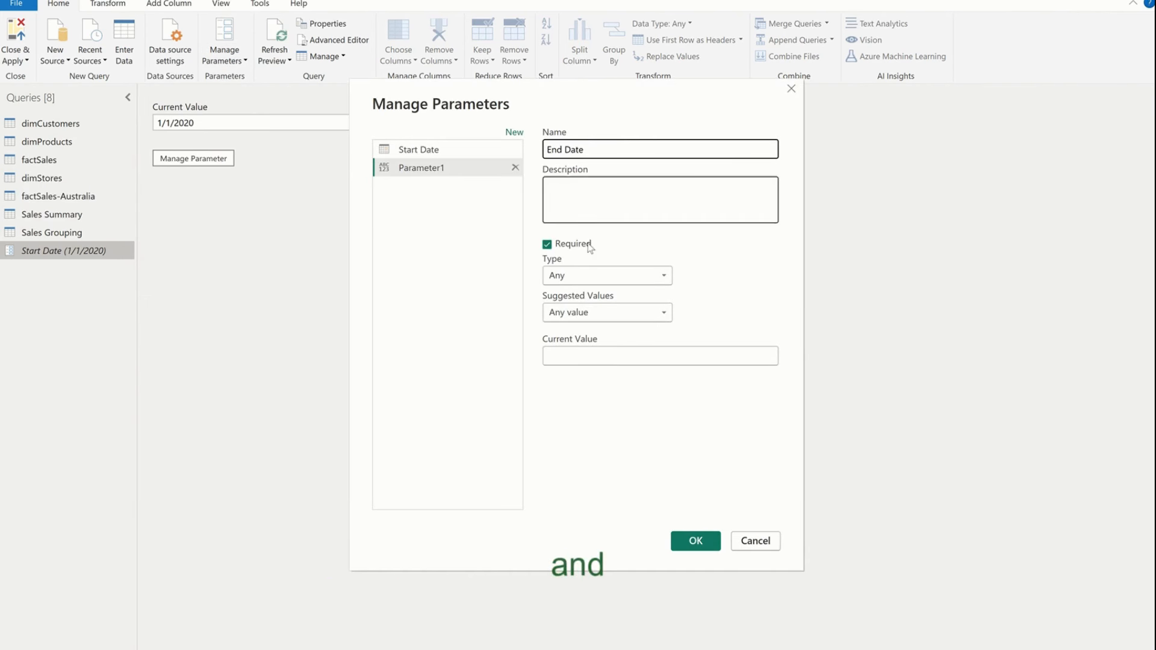
click(602, 275)
click(589, 336)
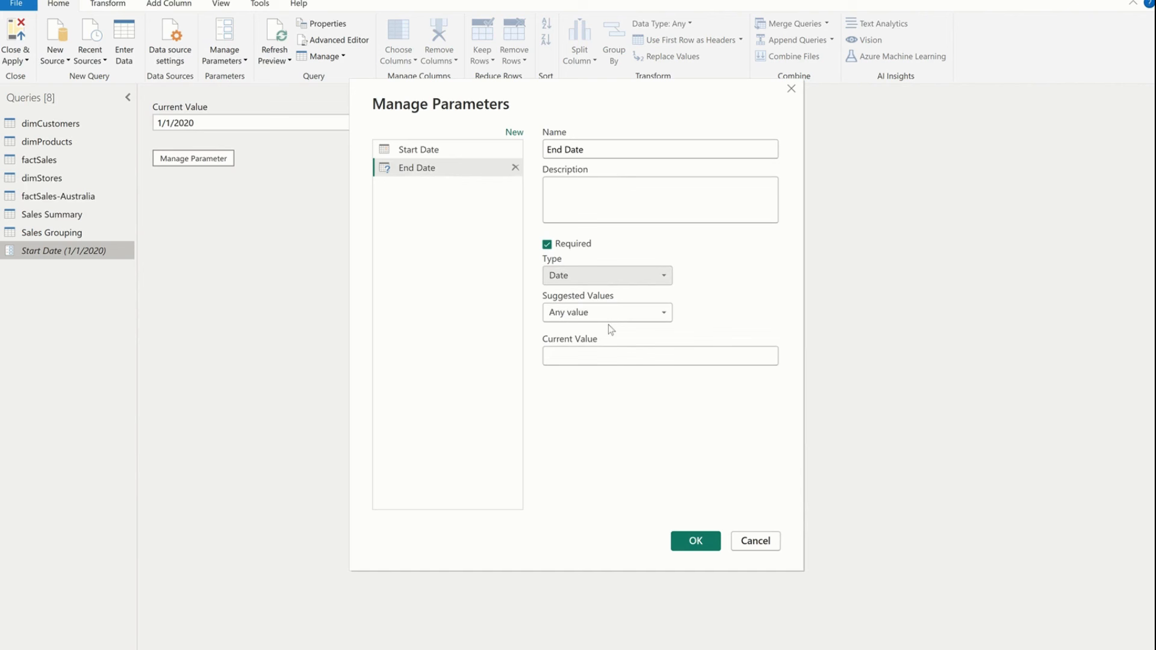
- Give End Date a current value of 2020-12-31 and create the parameter
click(636, 360)
text(20)
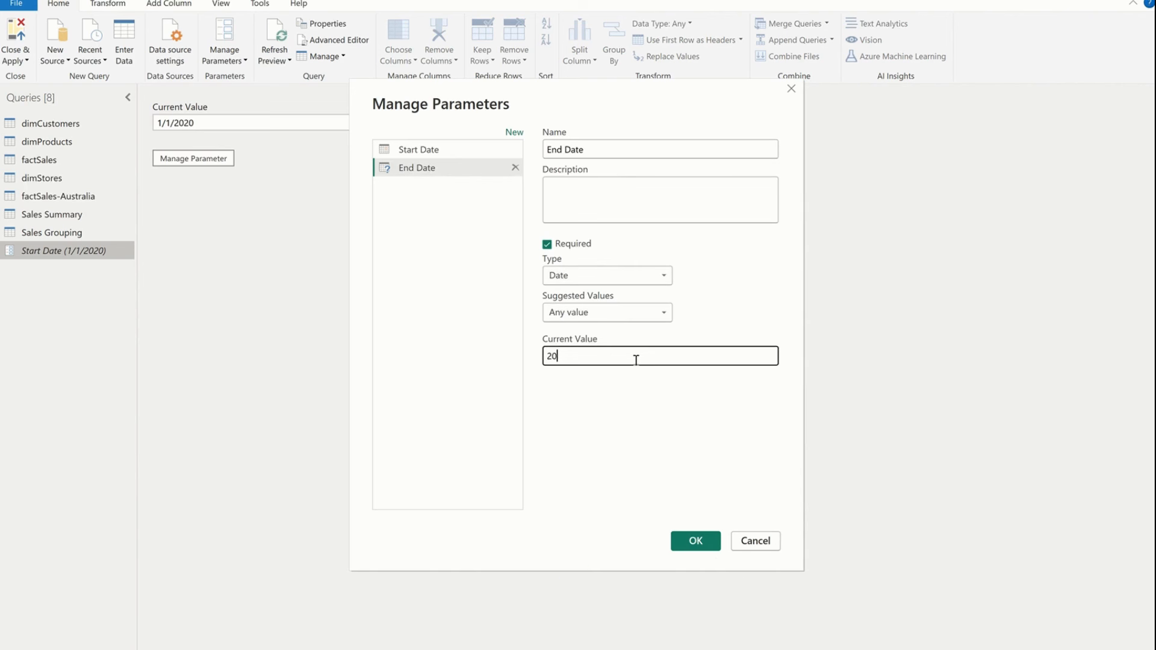
text(20-)
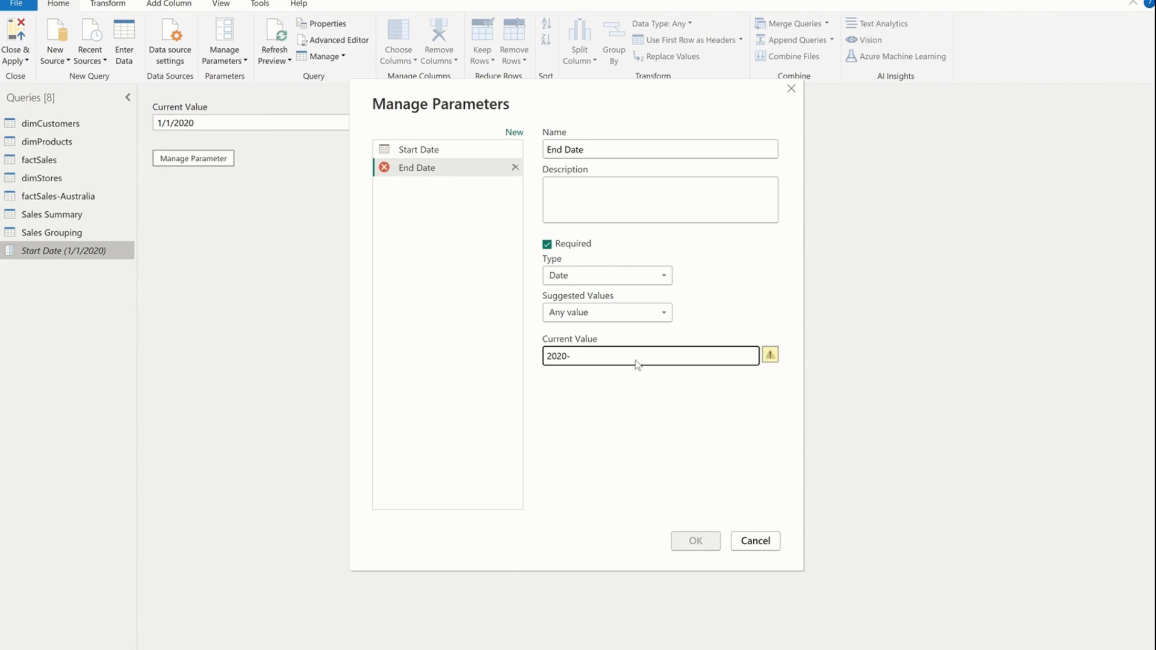
text(12-31)
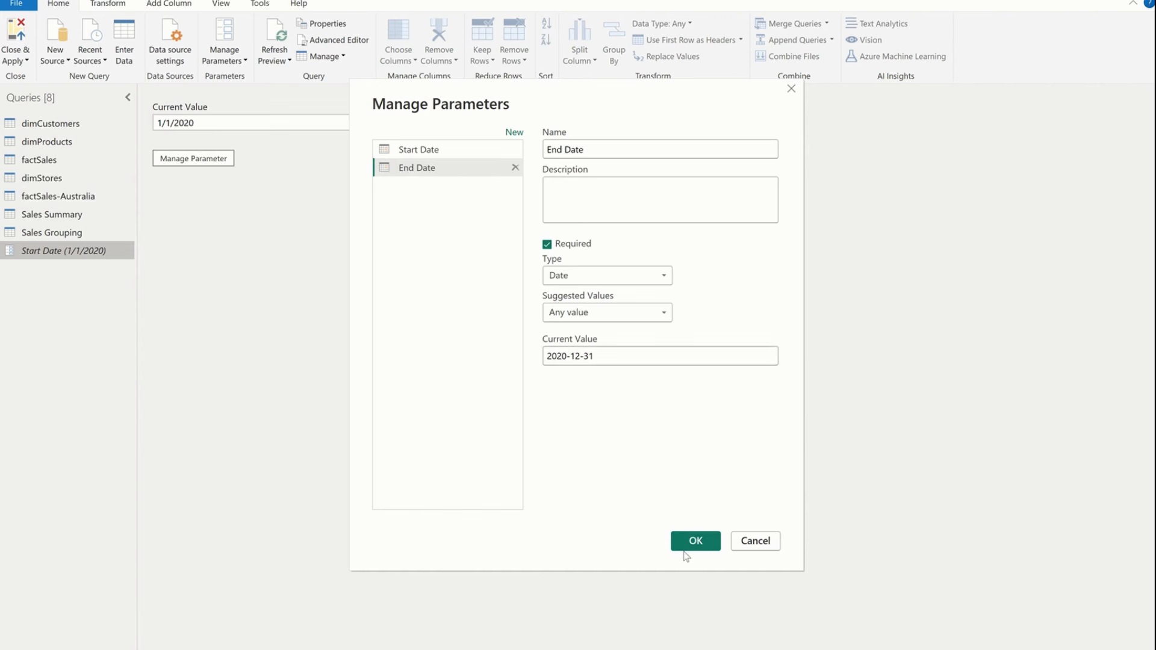
click(696, 541)
click(91, 269)
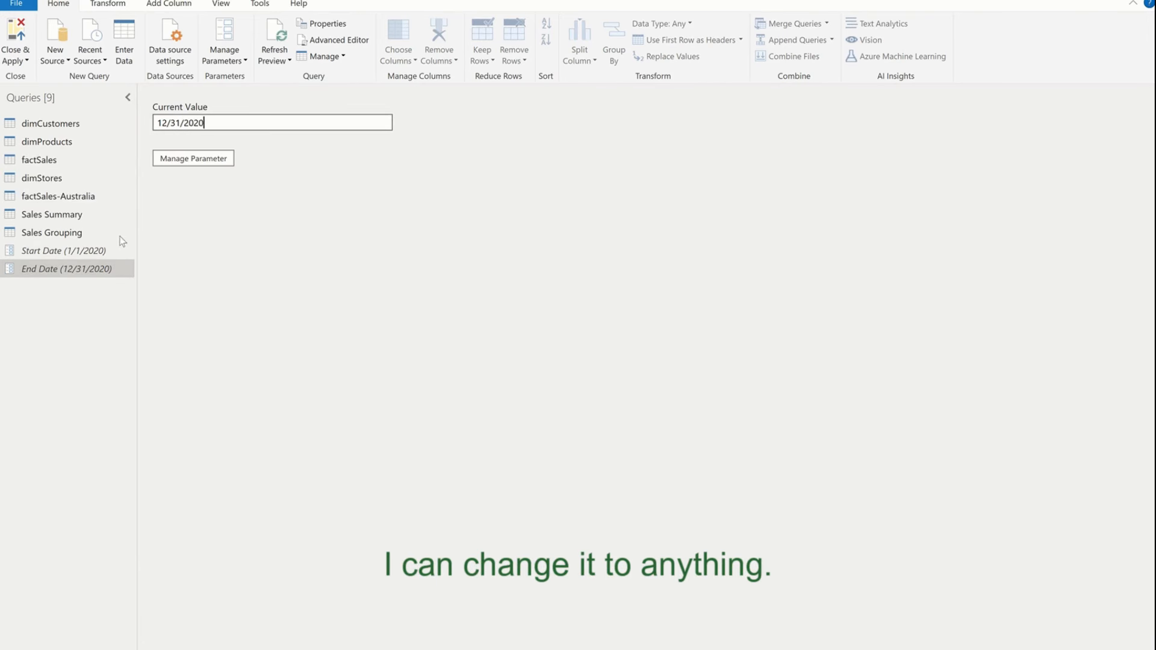
- Start a date filter on the factSales Order Date column with "is after or equal to" as the first condition
click(100, 163)
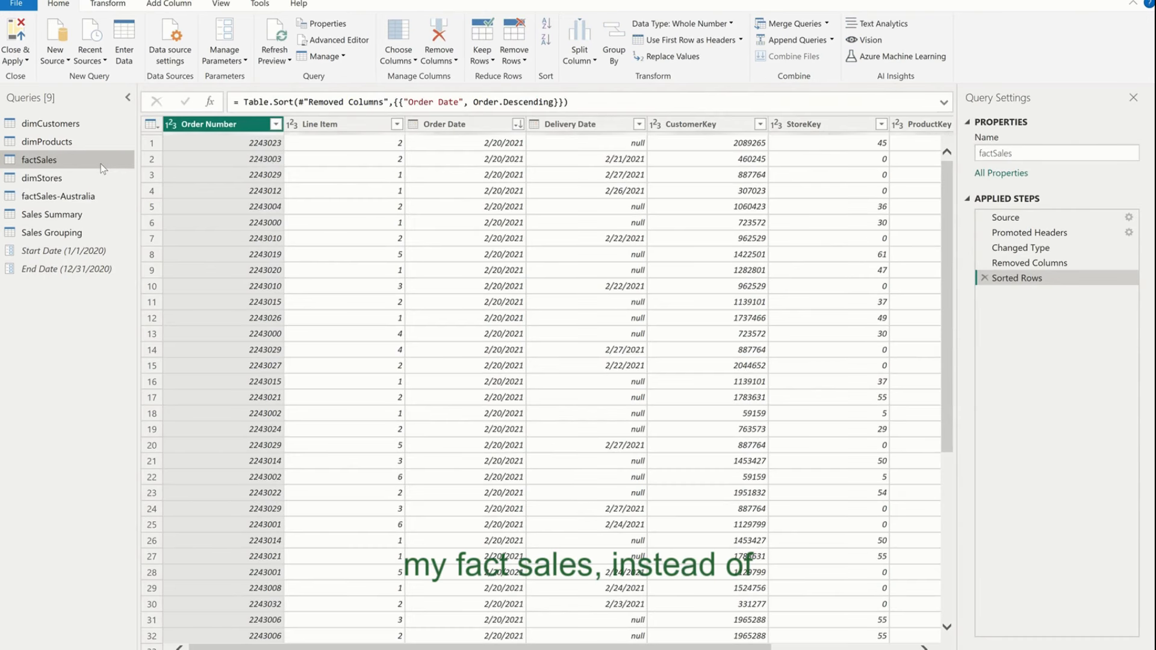
click(517, 124)
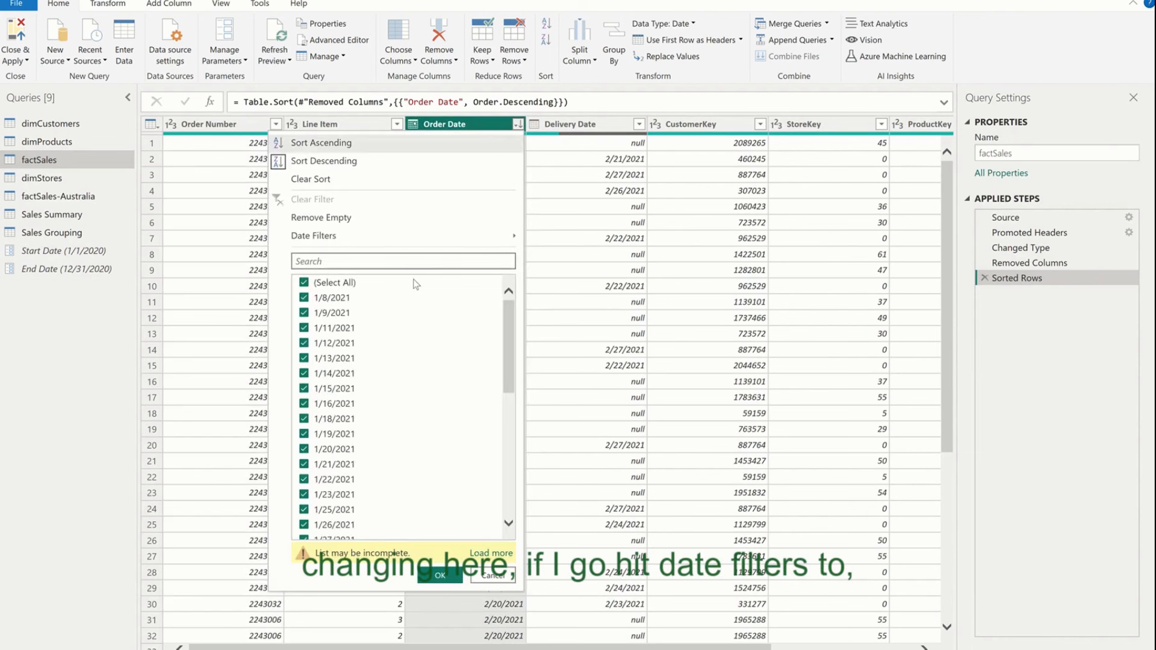
mouse_move(411, 236)
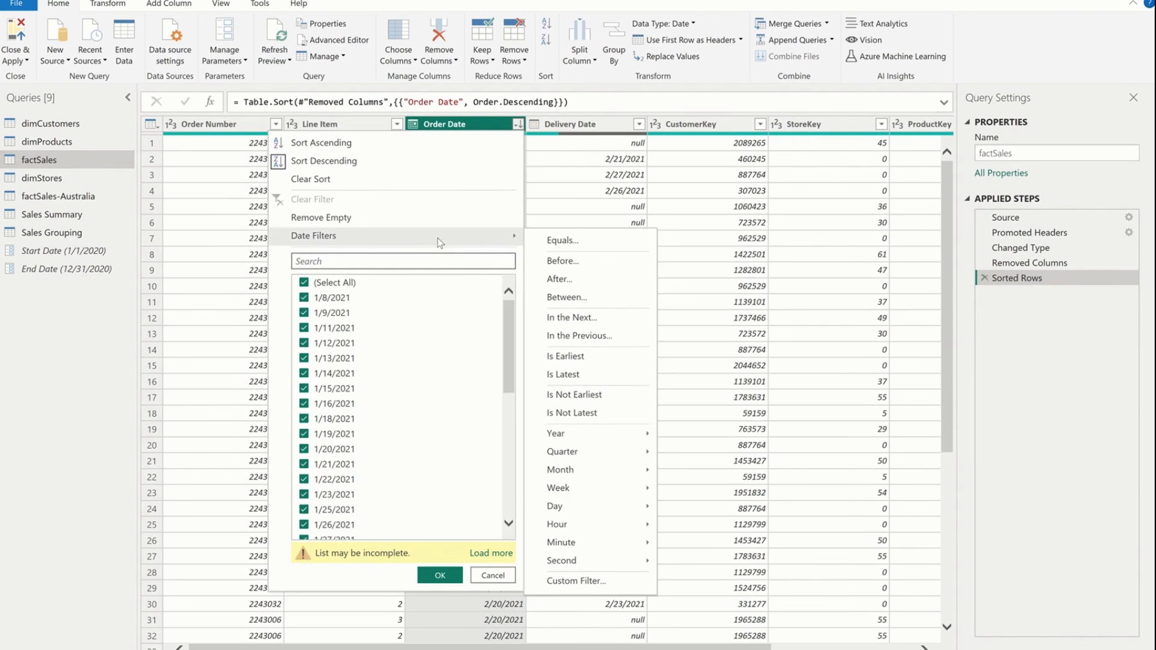
click(539, 247)
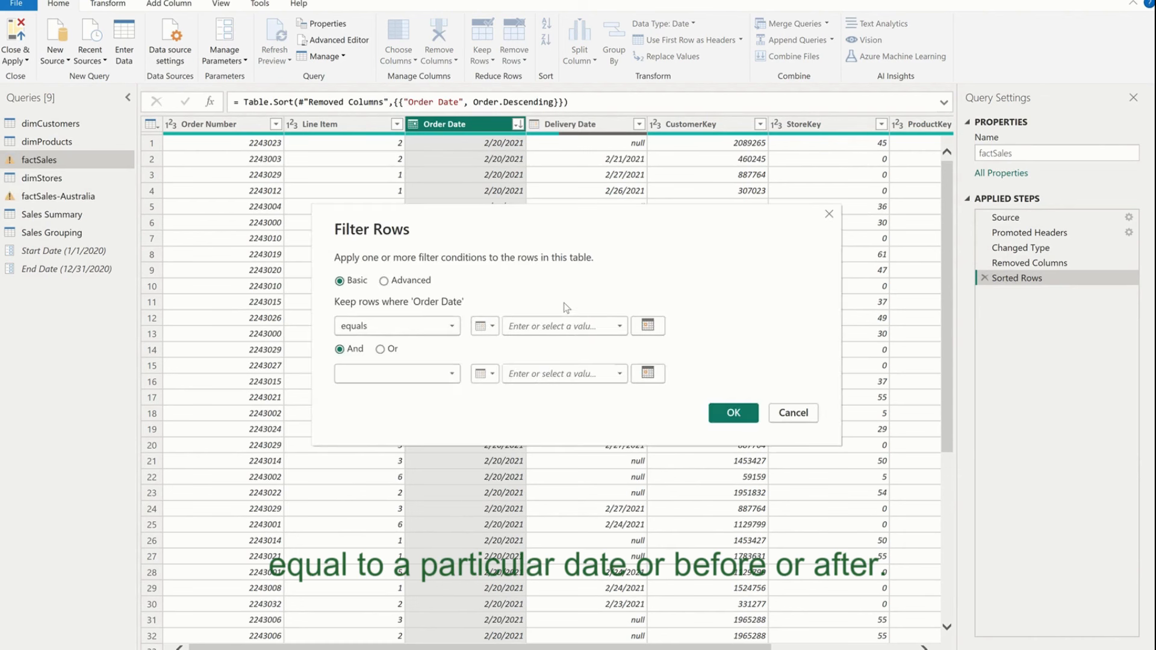
click(436, 325)
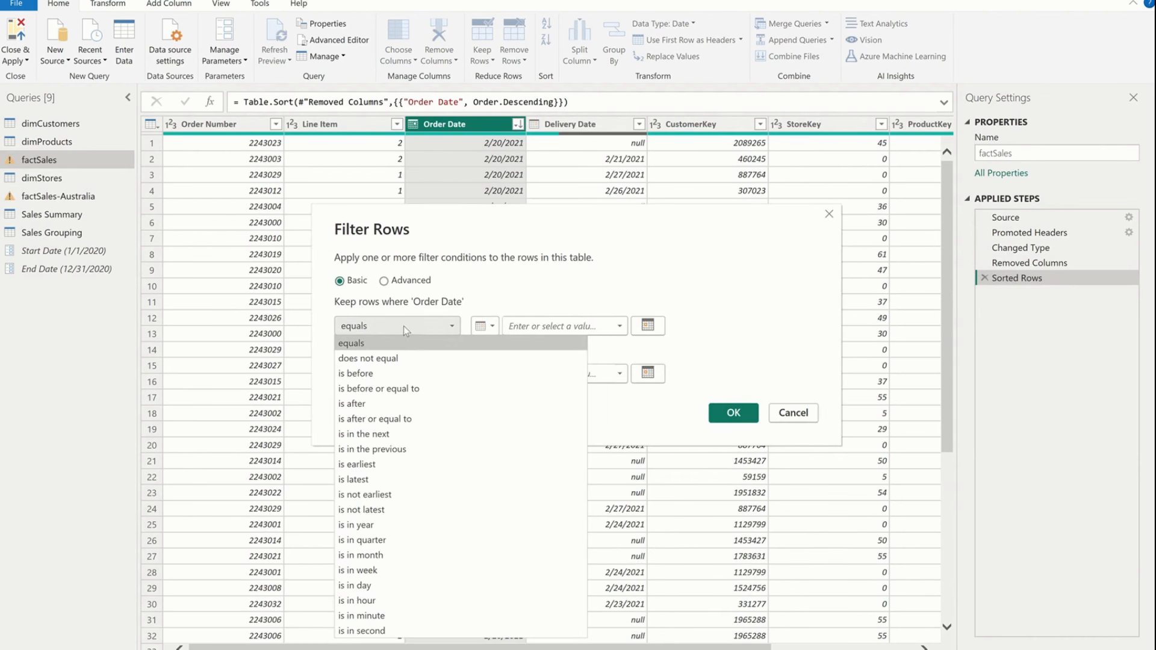
click(407, 420)
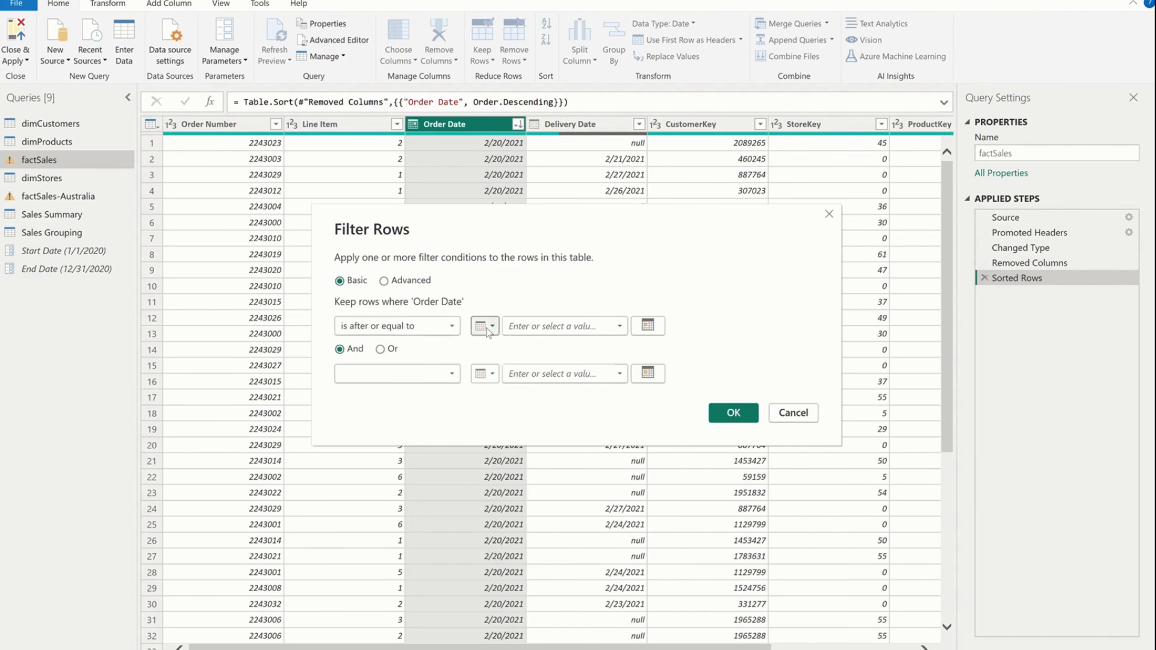
- Filter Order Date to rows after or equal to the Start Date parameter and before or equal to the End Date parameter
click(485, 326)
click(490, 357)
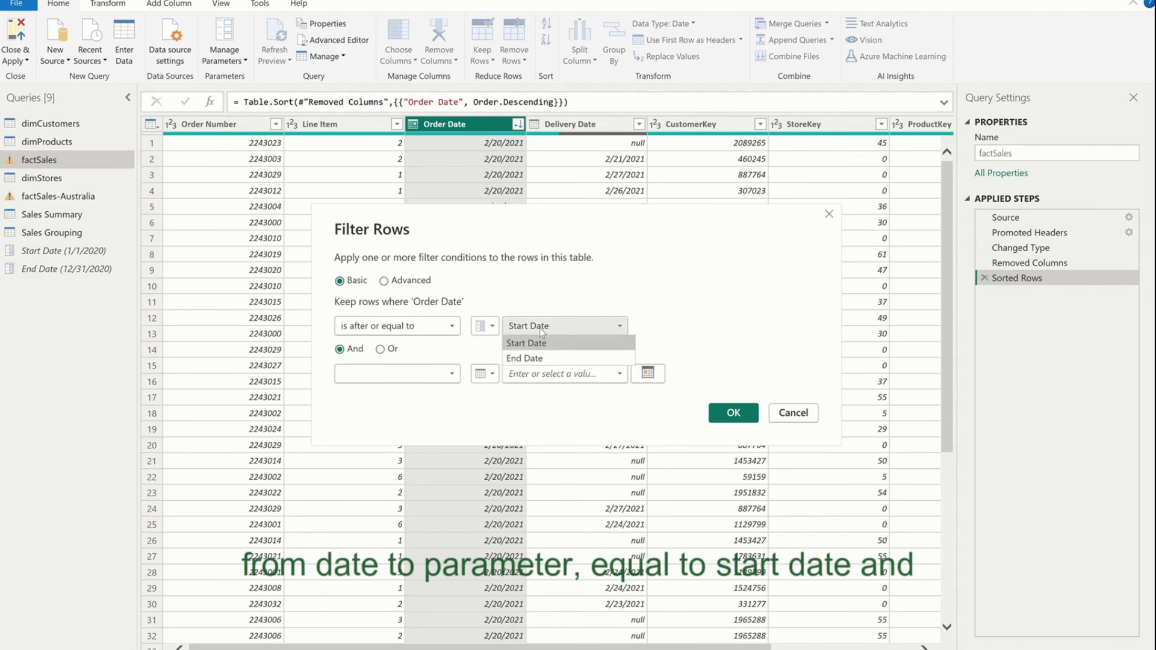
click(445, 375)
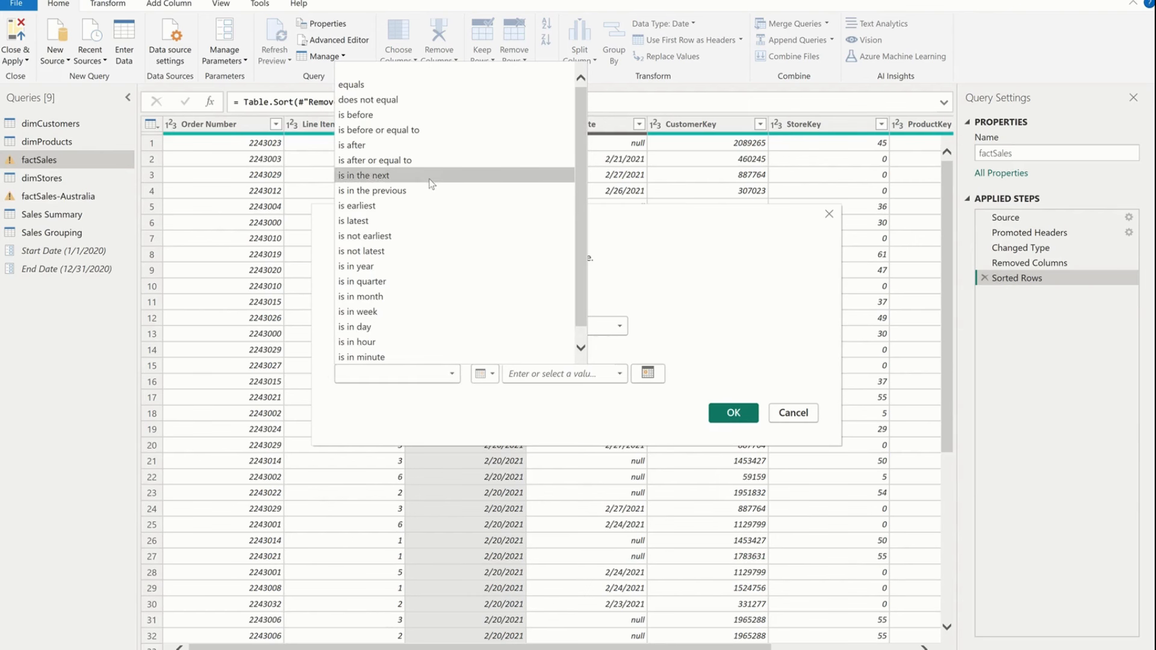
click(431, 130)
click(485, 373)
click(490, 404)
click(549, 407)
click(731, 411)
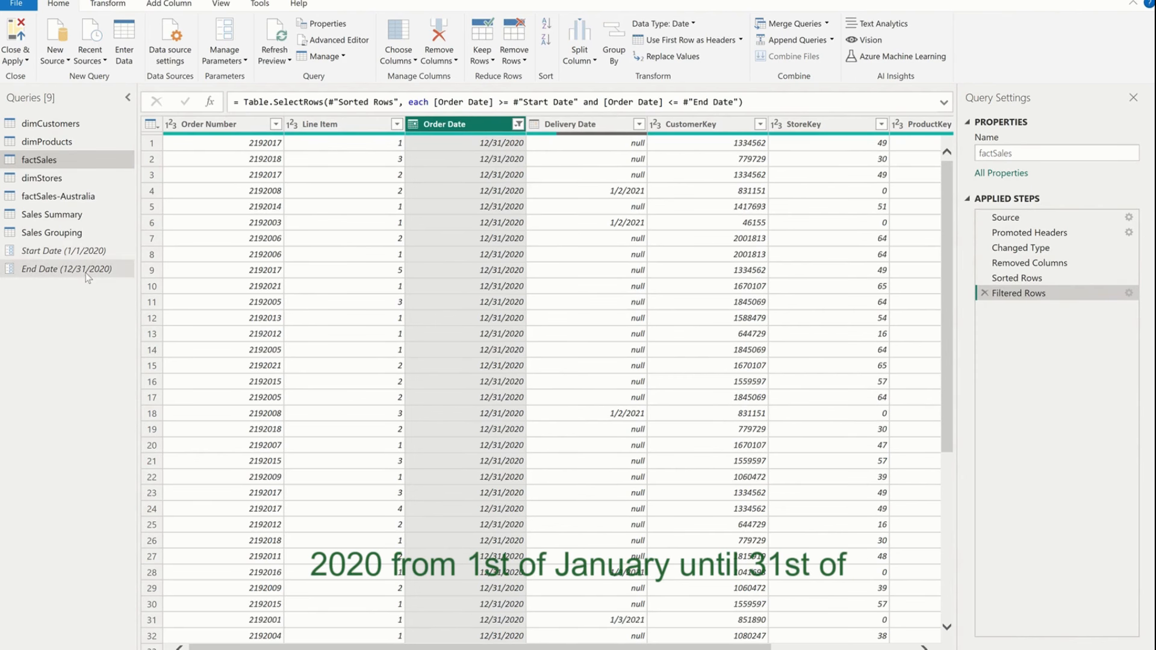
- Set the Start Date parameter's current value to 1/1/2016
click(84, 251)
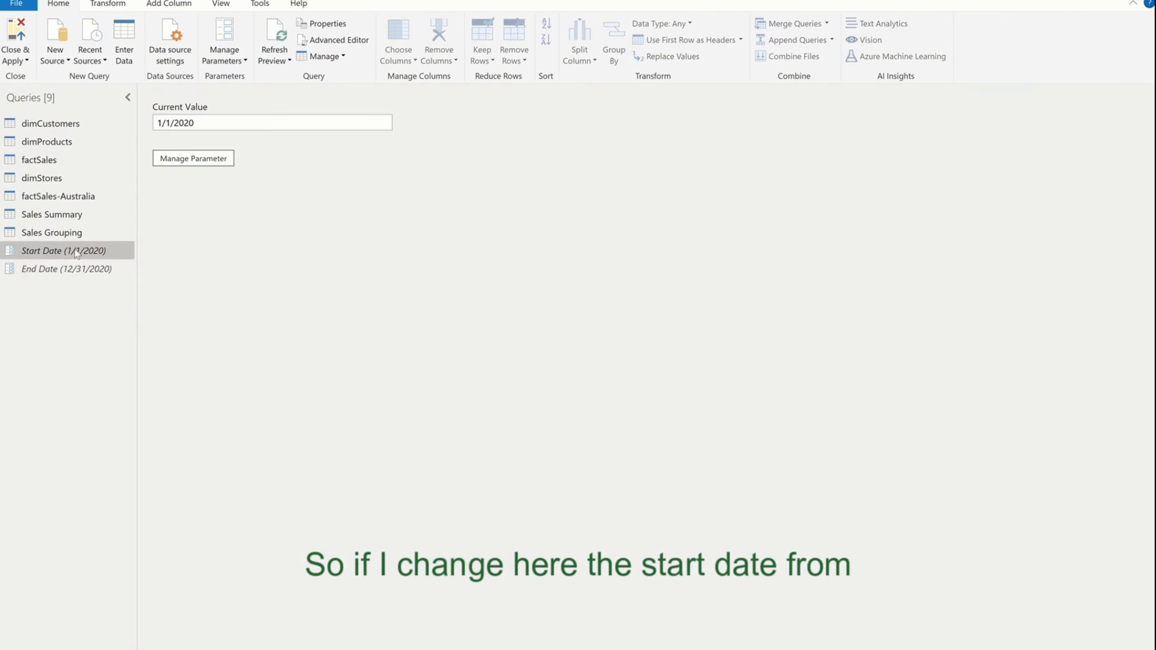
click(201, 121)
double_click(174, 122)
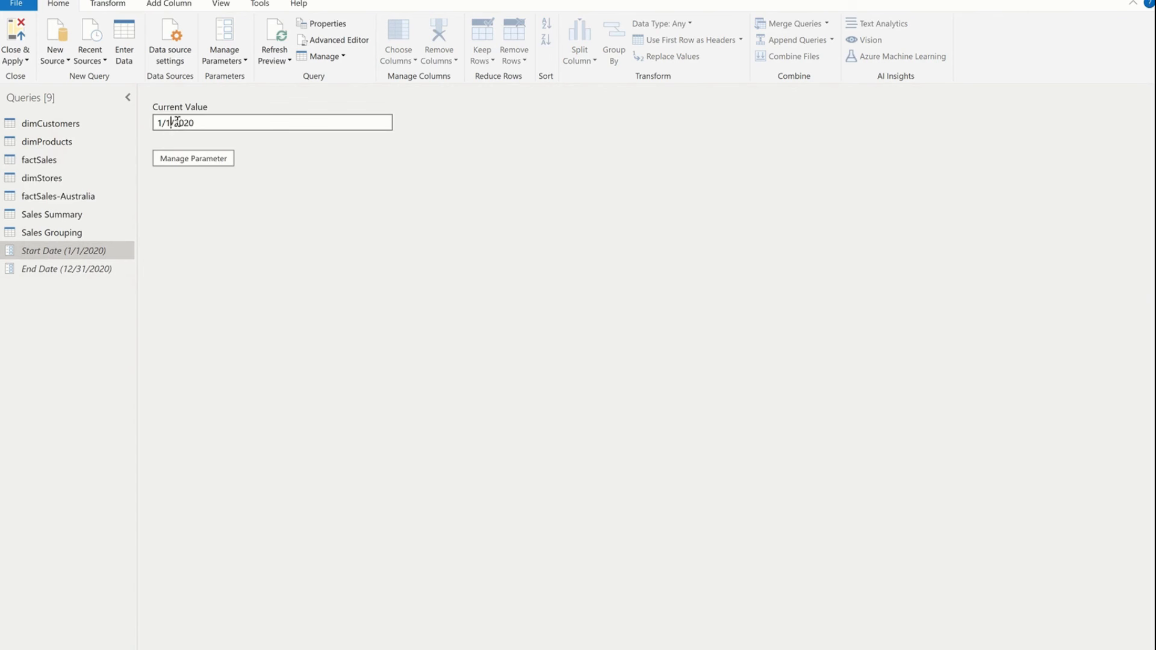
text(2016)
- Set the End Date parameter's current value to 12/31/2018
click(91, 269)
double_click(218, 122)
text(2018)
key(Return)
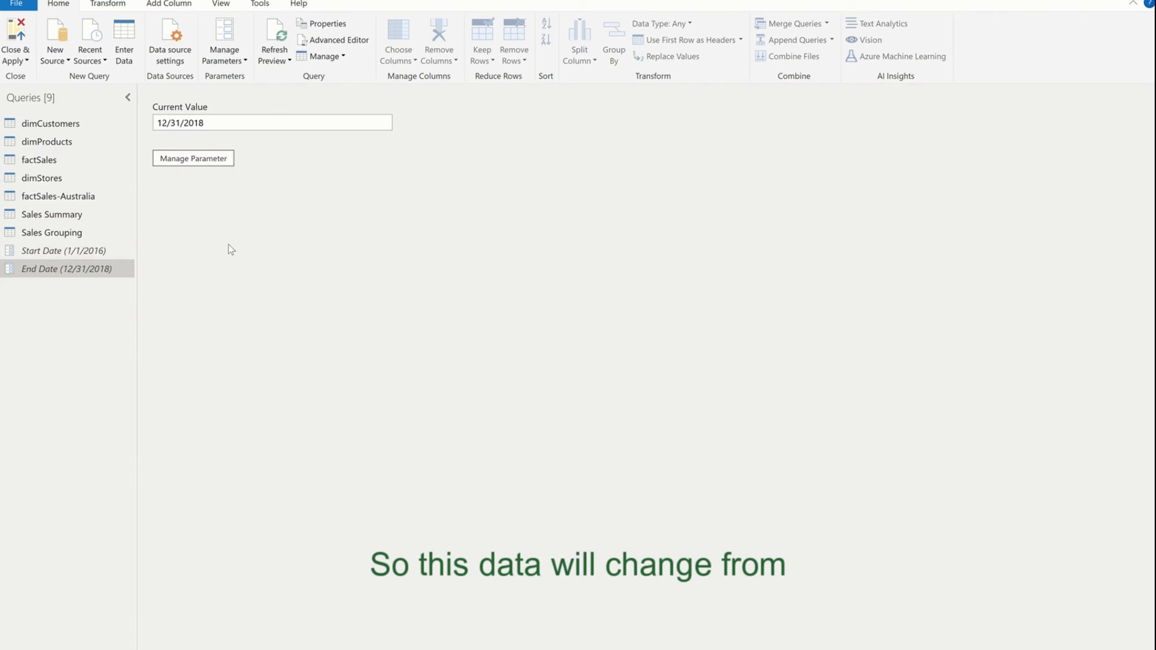
- Sort the factSales query by Order Date in ascending order
click(60, 164)
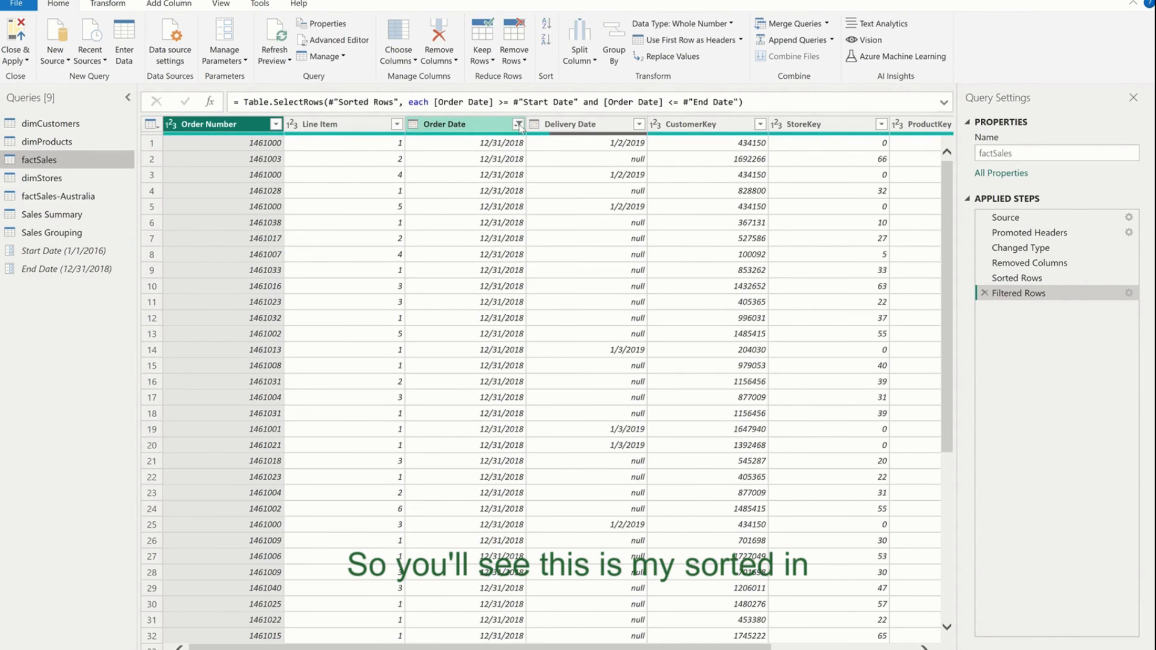
click(475, 150)
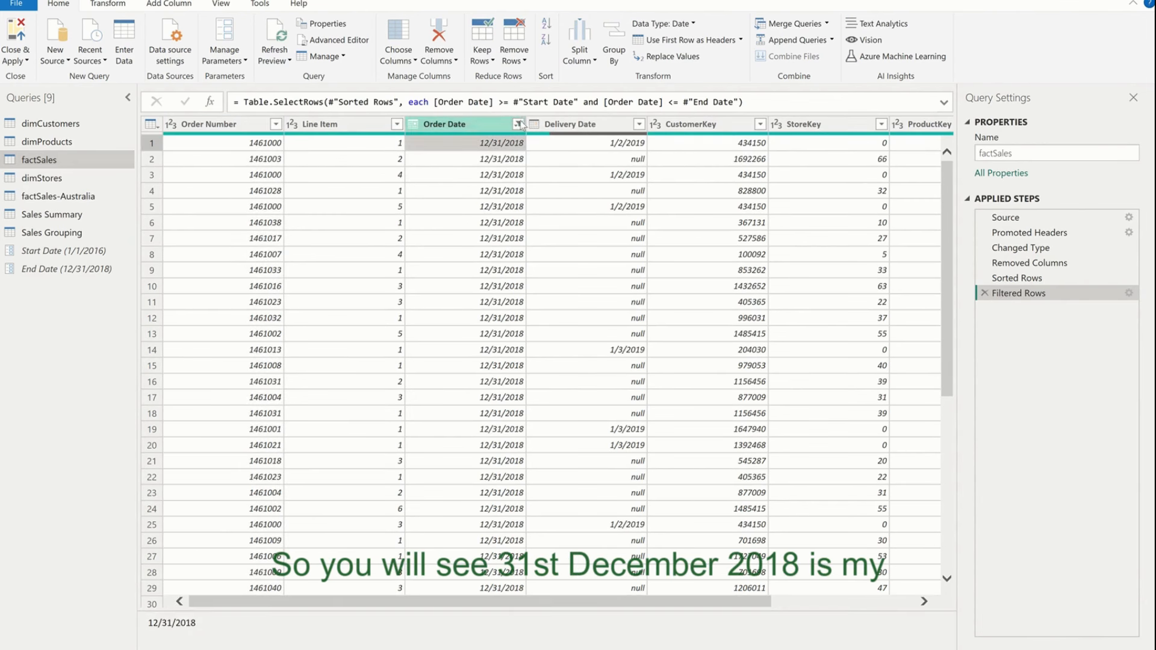
click(519, 124)
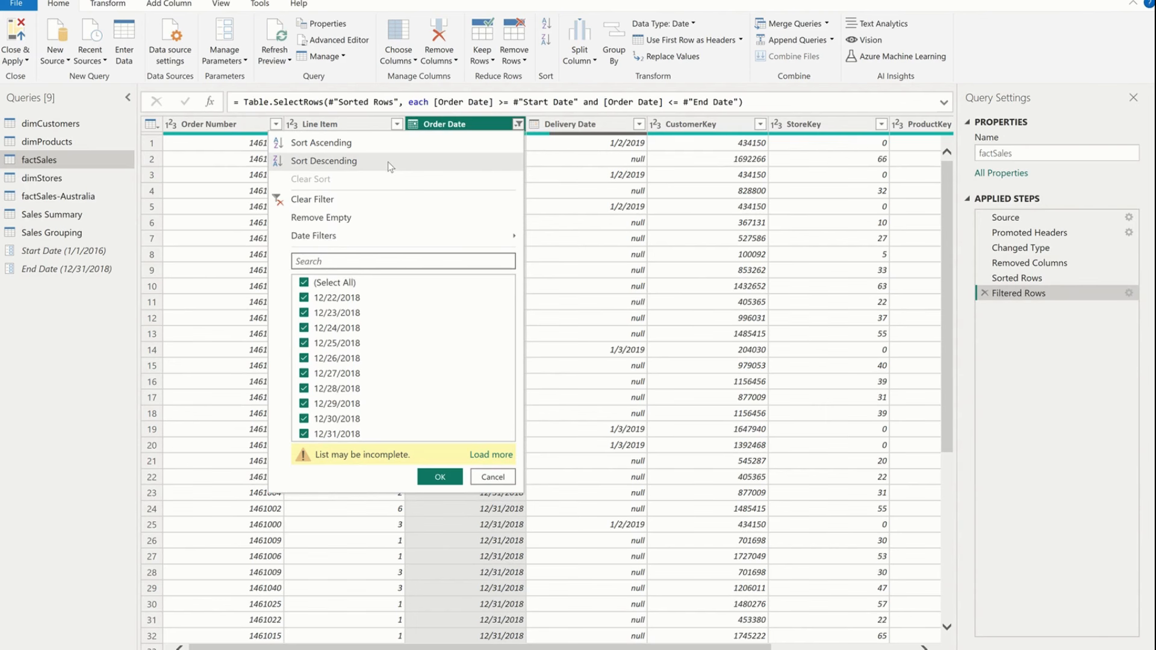
click(384, 142)
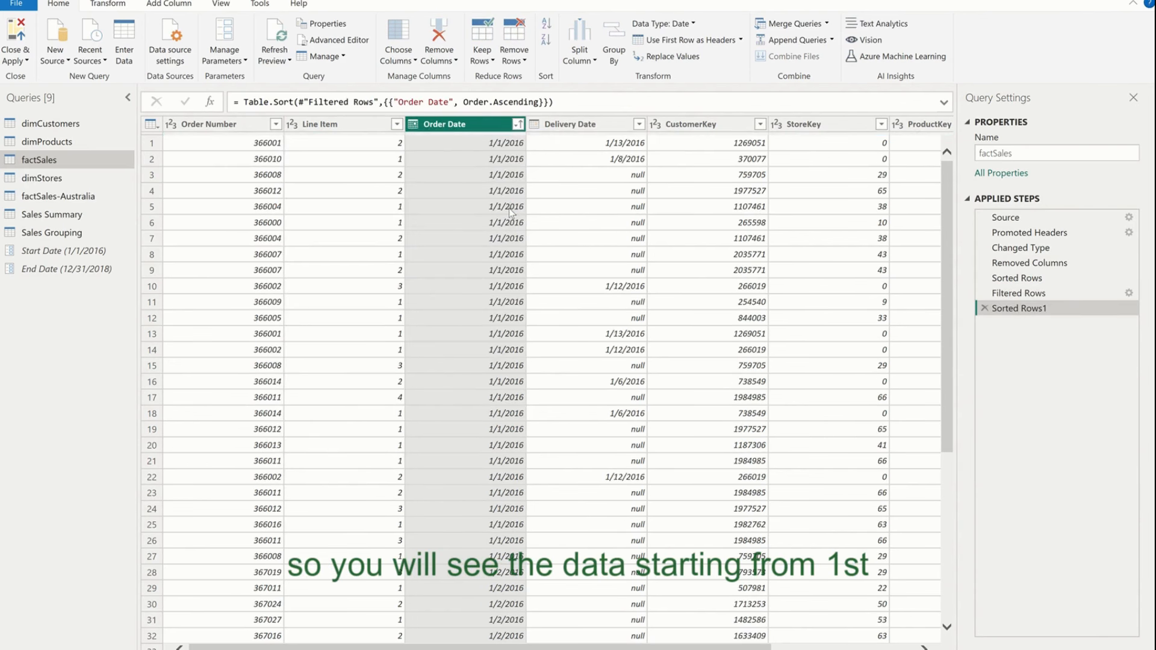
click(507, 147)
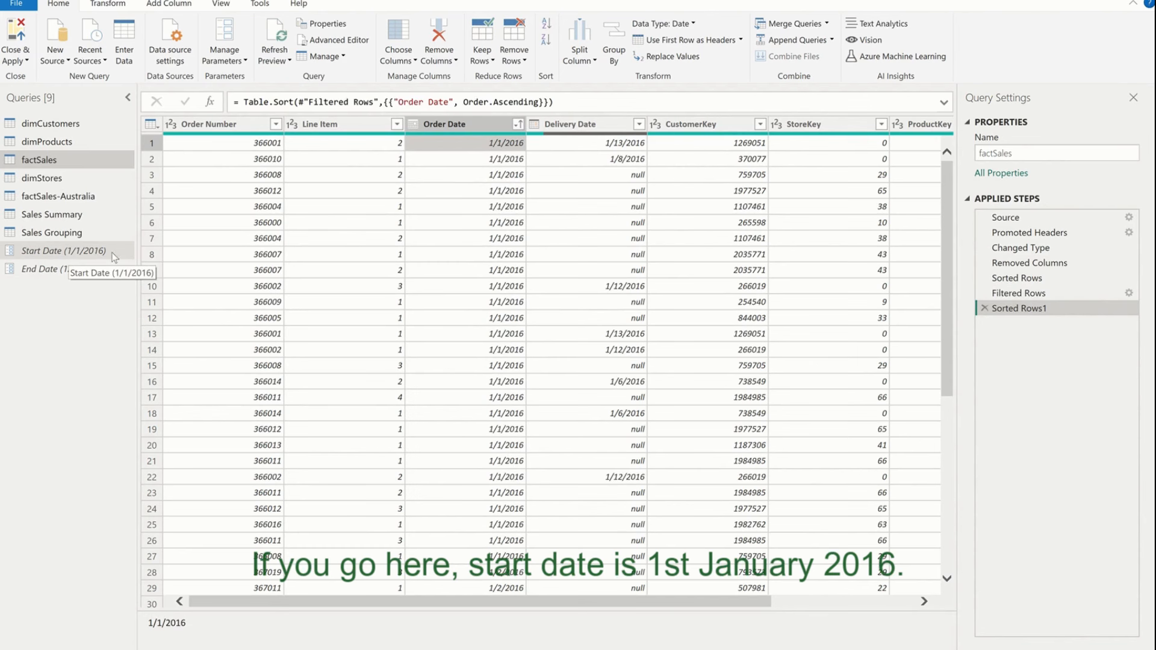
- Review the Start Date parameter, the factSales rows and the End Date parameter
click(95, 255)
click(78, 171)
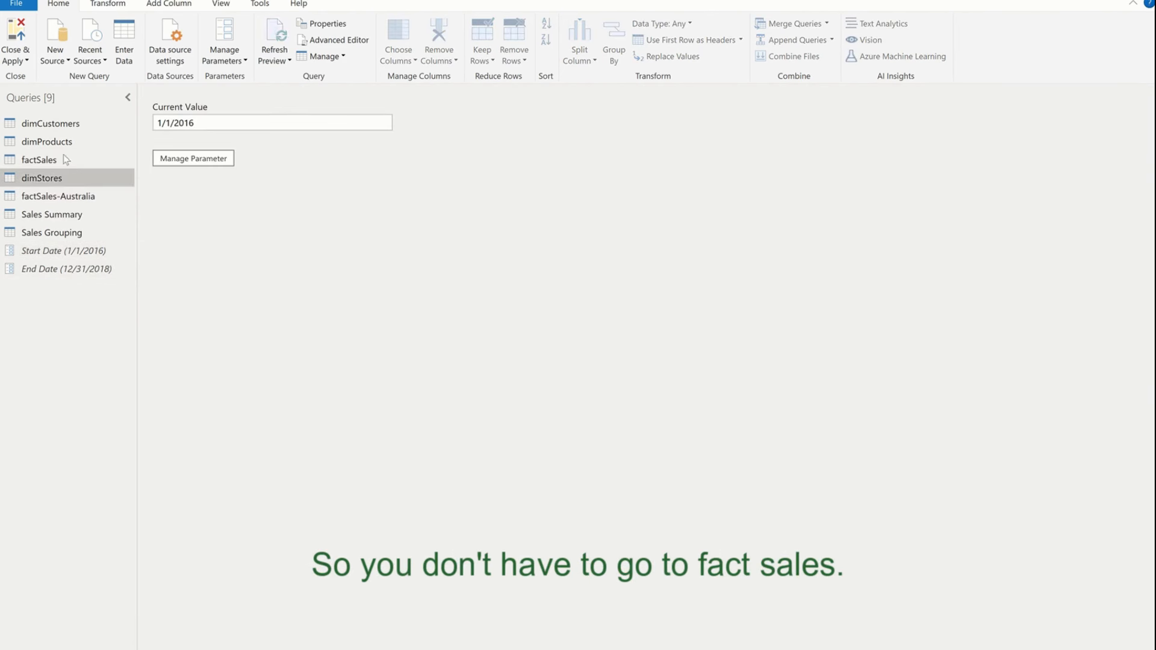
click(63, 157)
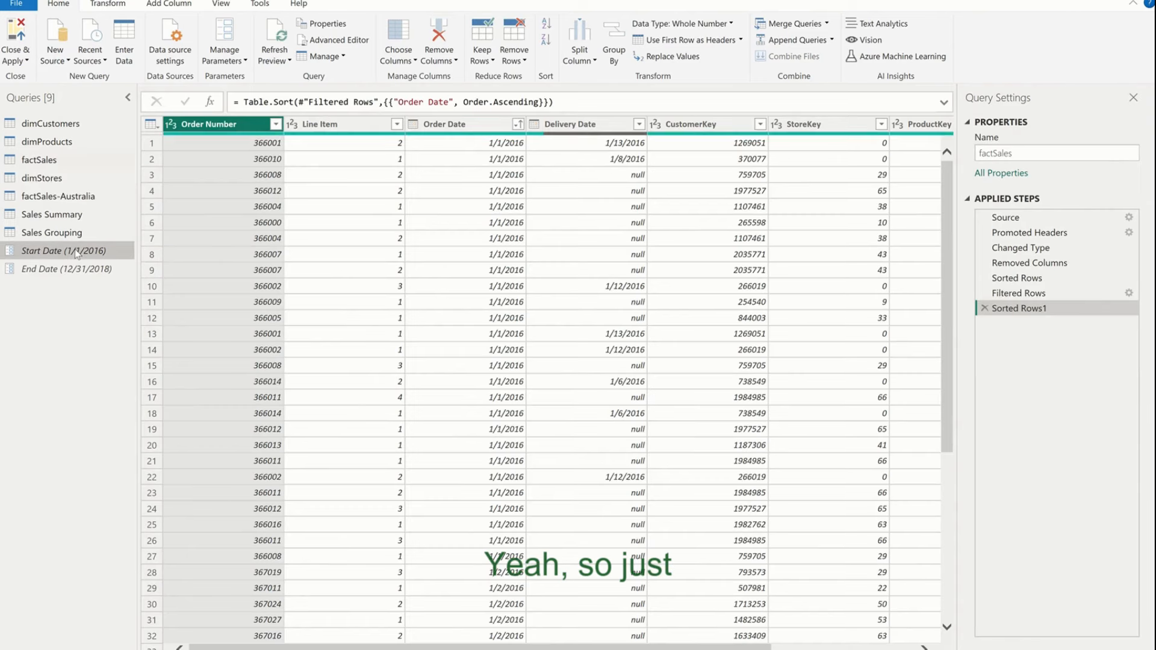
click(77, 254)
click(250, 121)
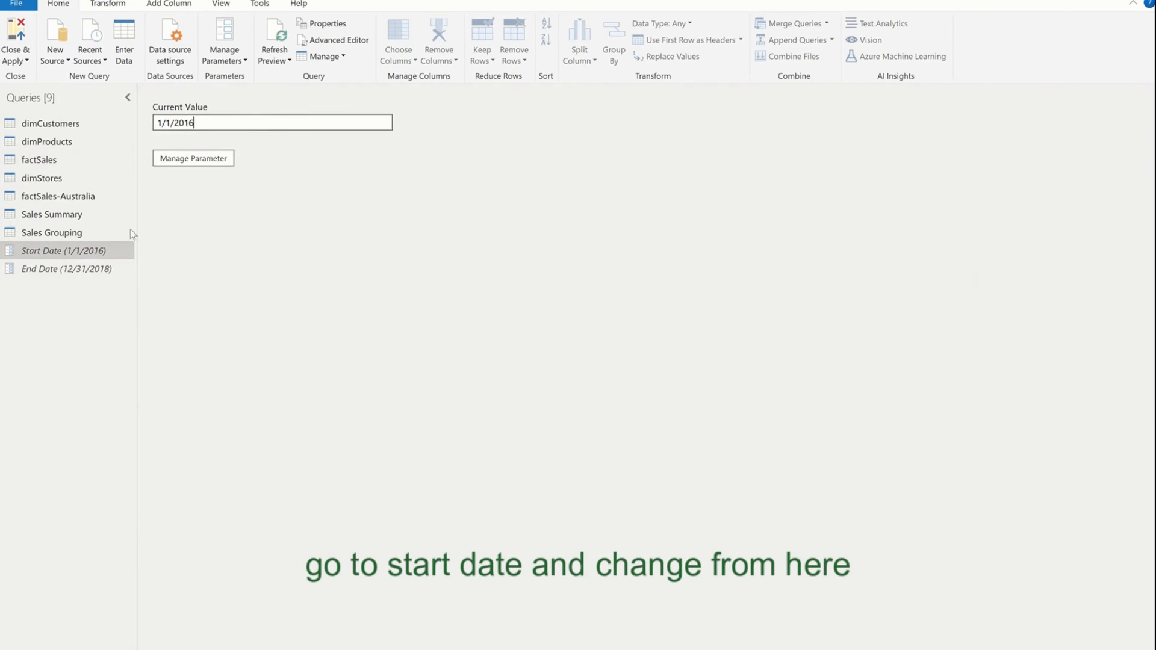
click(56, 272)
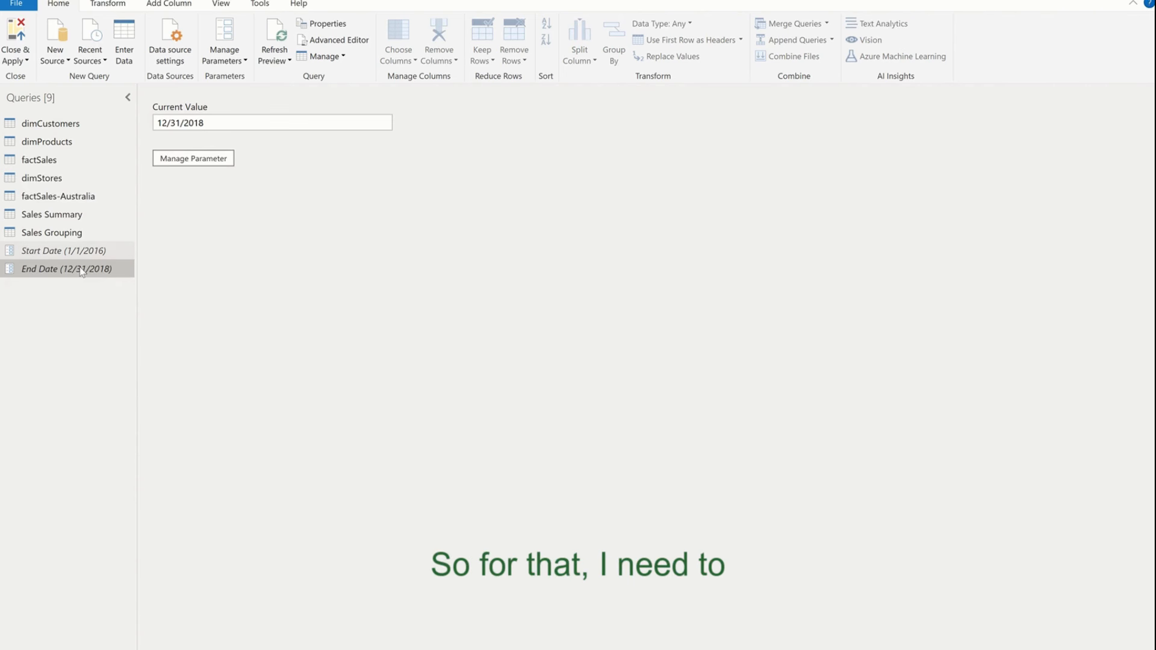
- Examine how the Filtered Rows line in the factSales query's M code uses Start Date and End Date
click(336, 40)
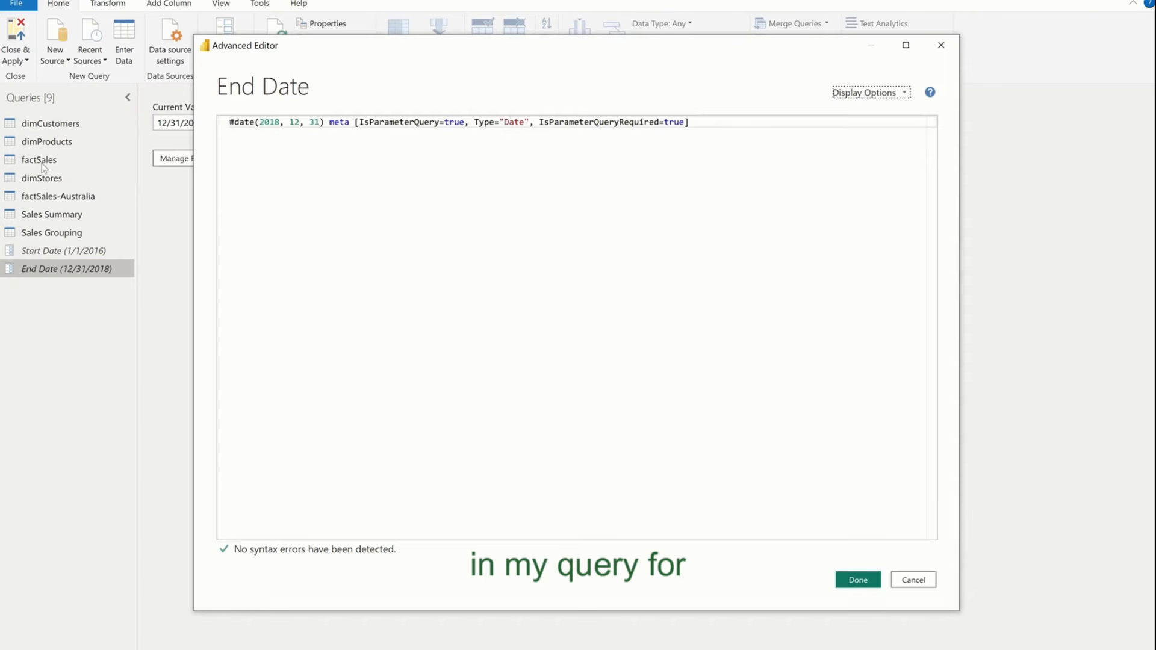
key(Escape)
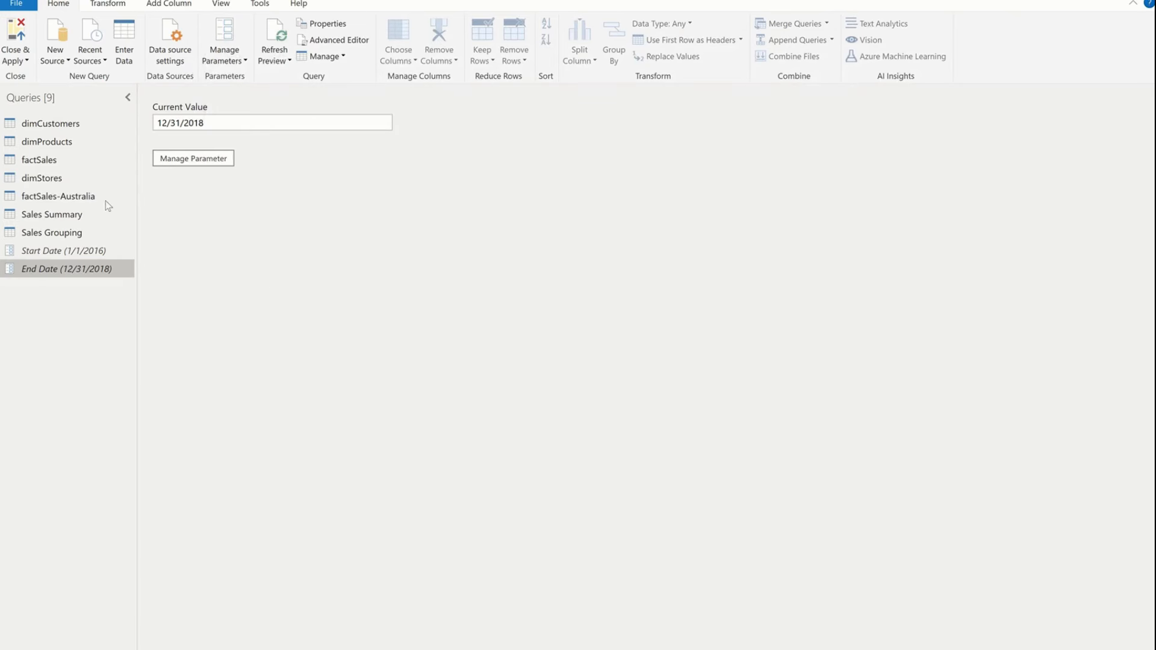
click(99, 161)
click(355, 41)
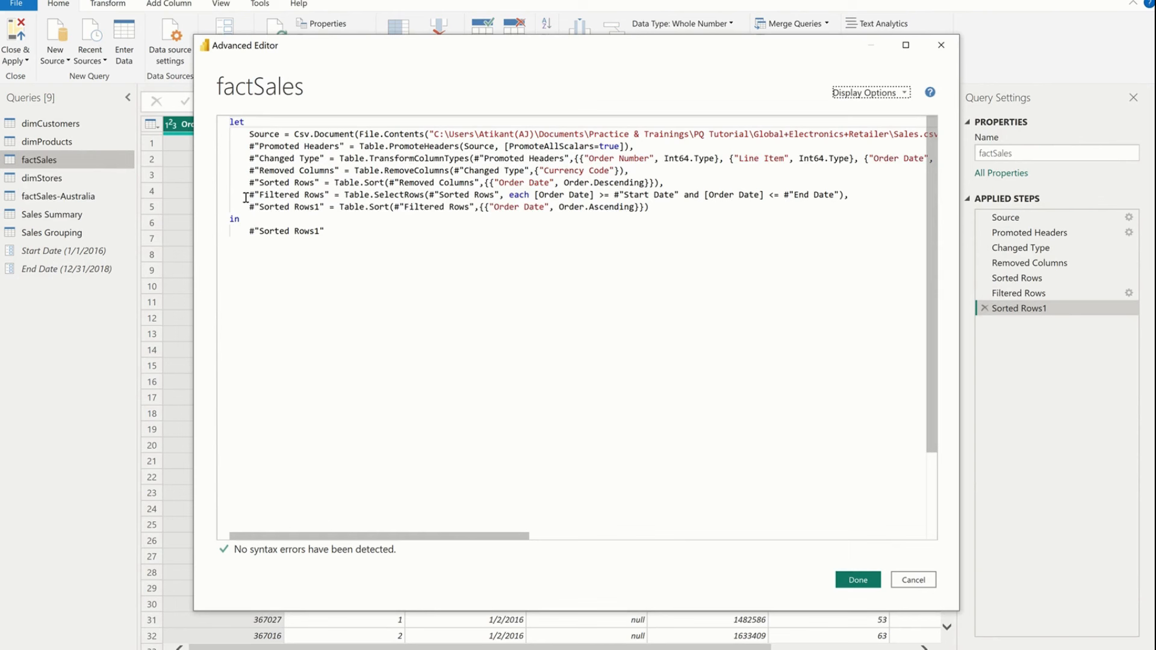
drag(245, 197, 849, 196)
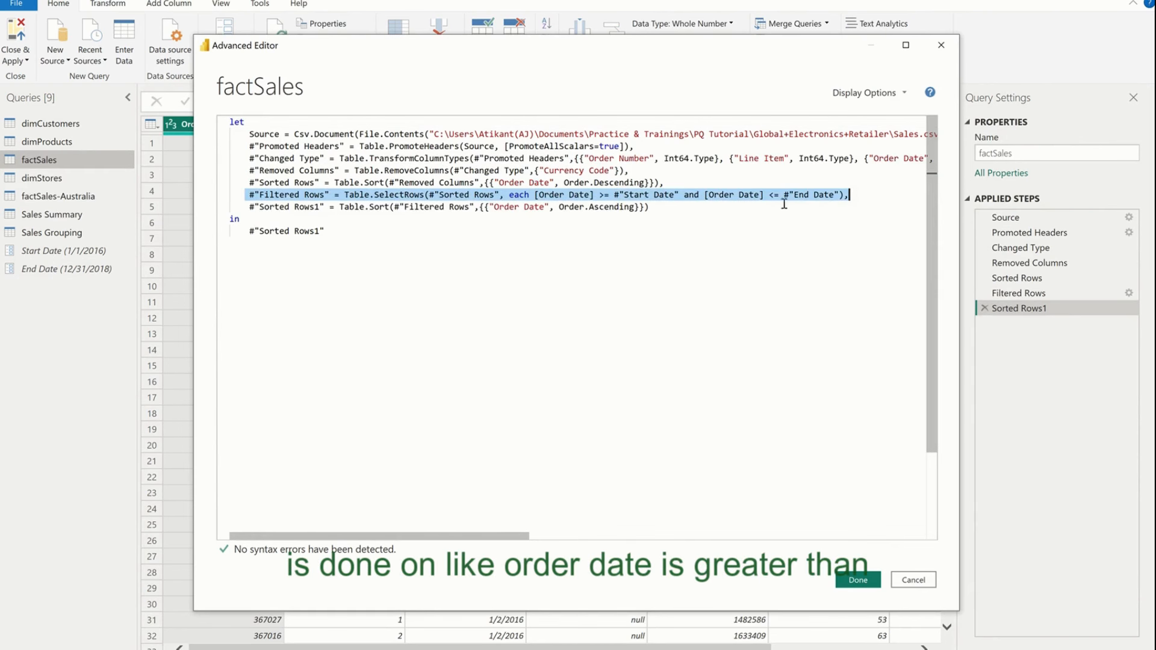
click(587, 197)
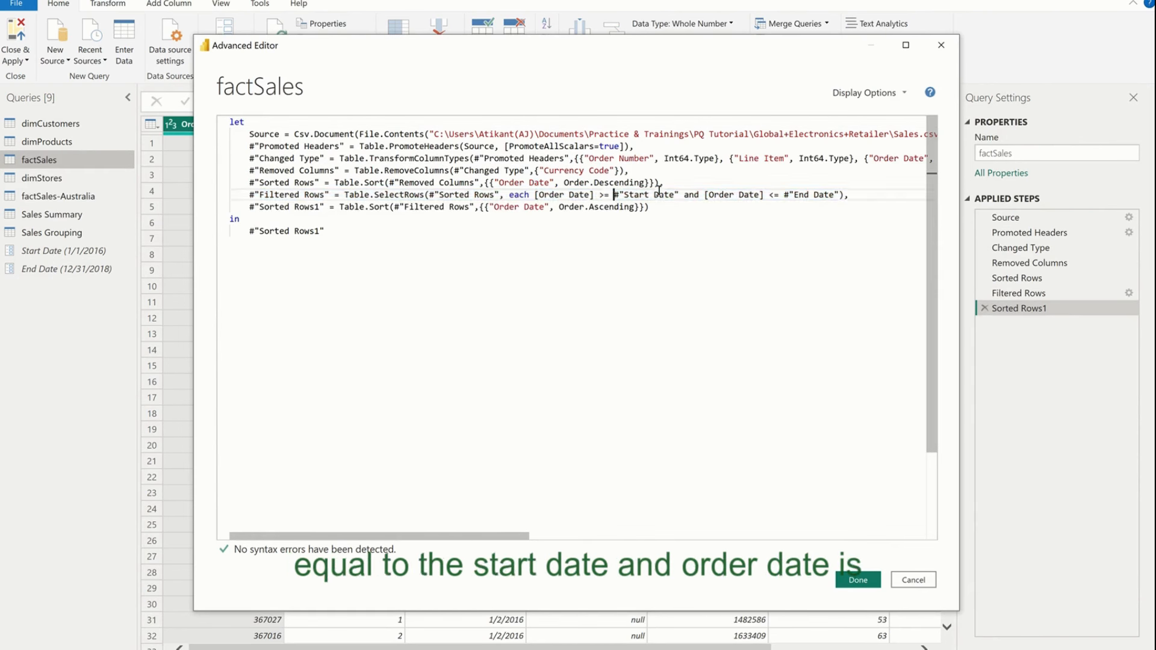
drag(614, 195, 684, 194)
drag(774, 195, 838, 194)
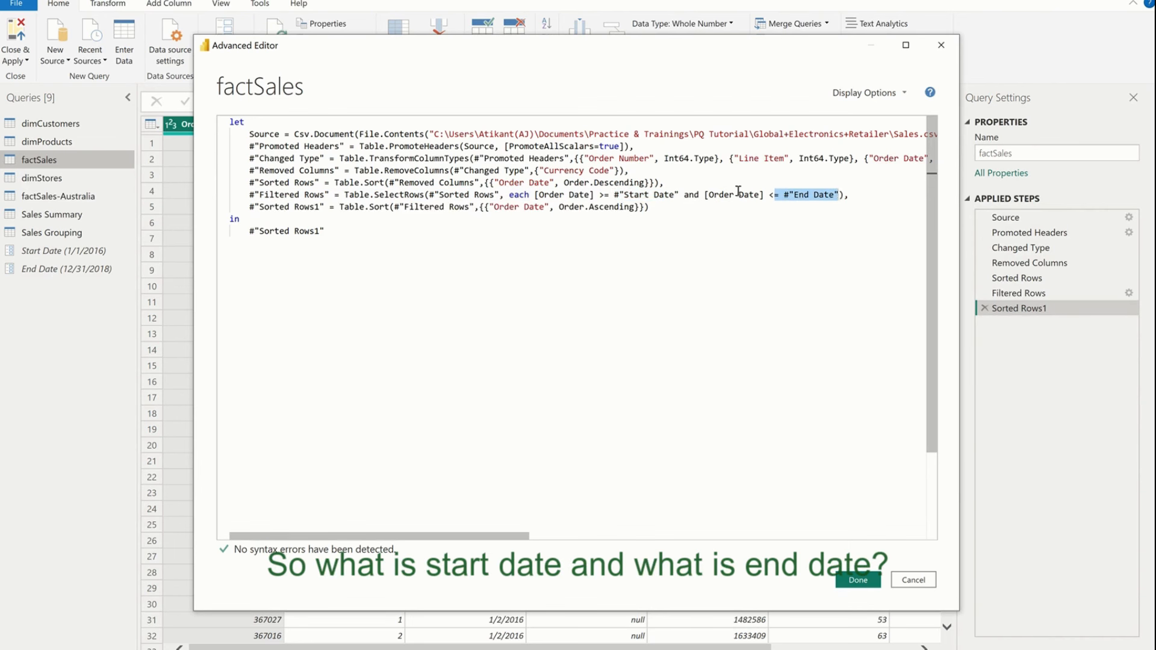
drag(678, 195, 635, 195)
click(642, 231)
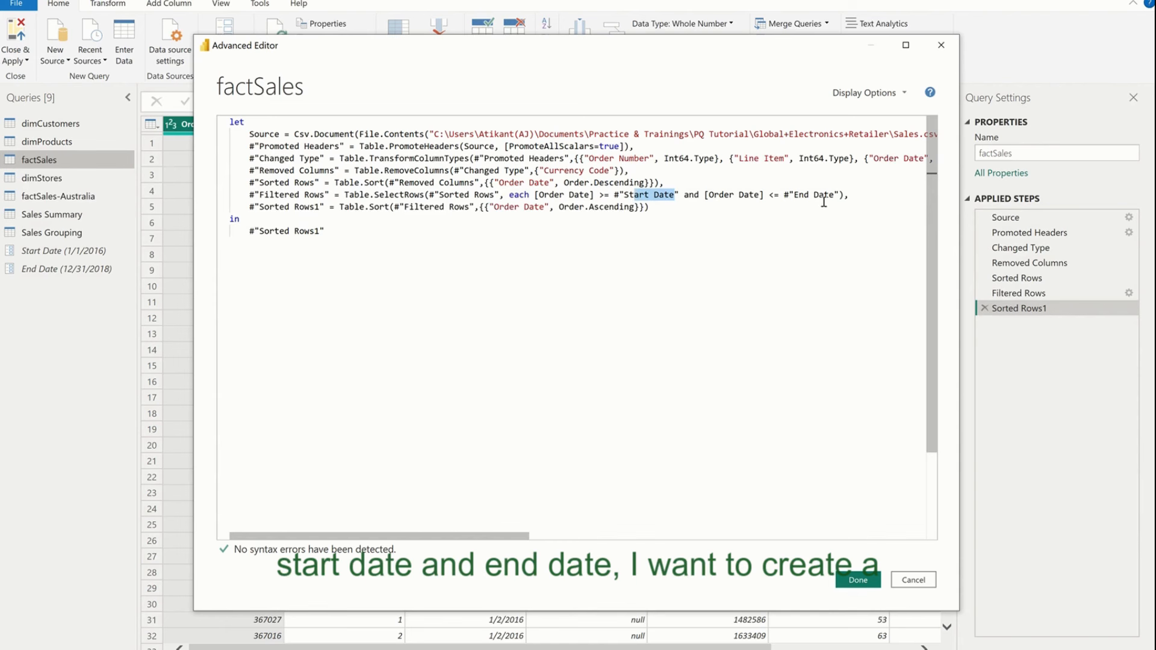
click(910, 579)
- Create a new parameter named Date Range Type with the Text type
click(224, 58)
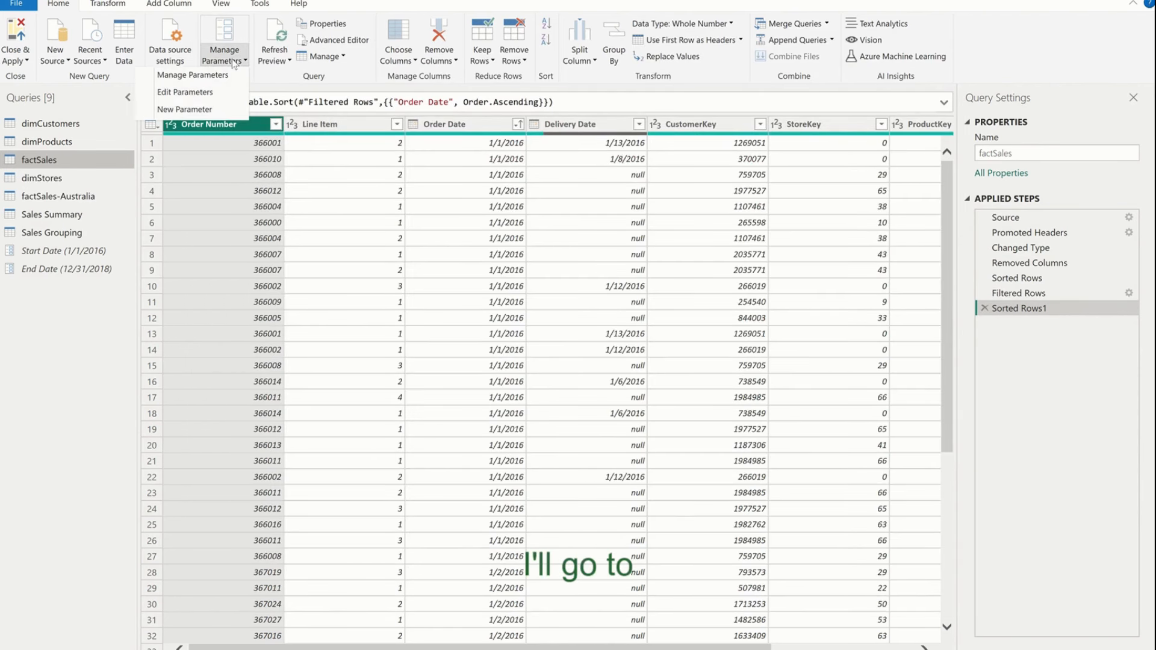
click(212, 114)
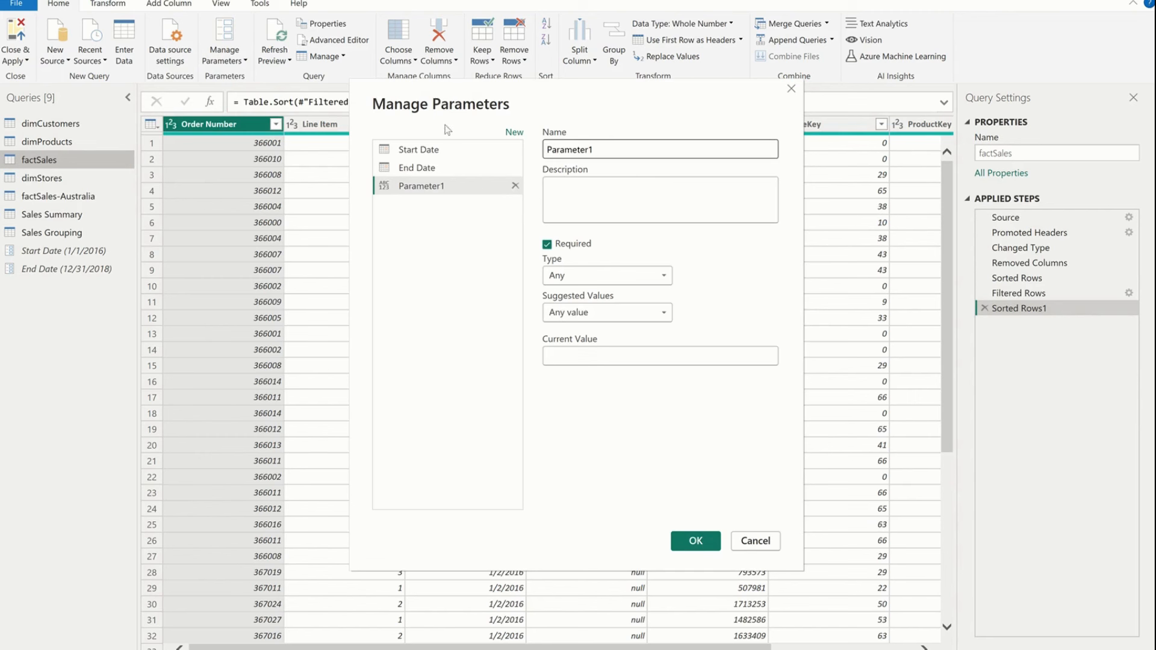
double_click(599, 152)
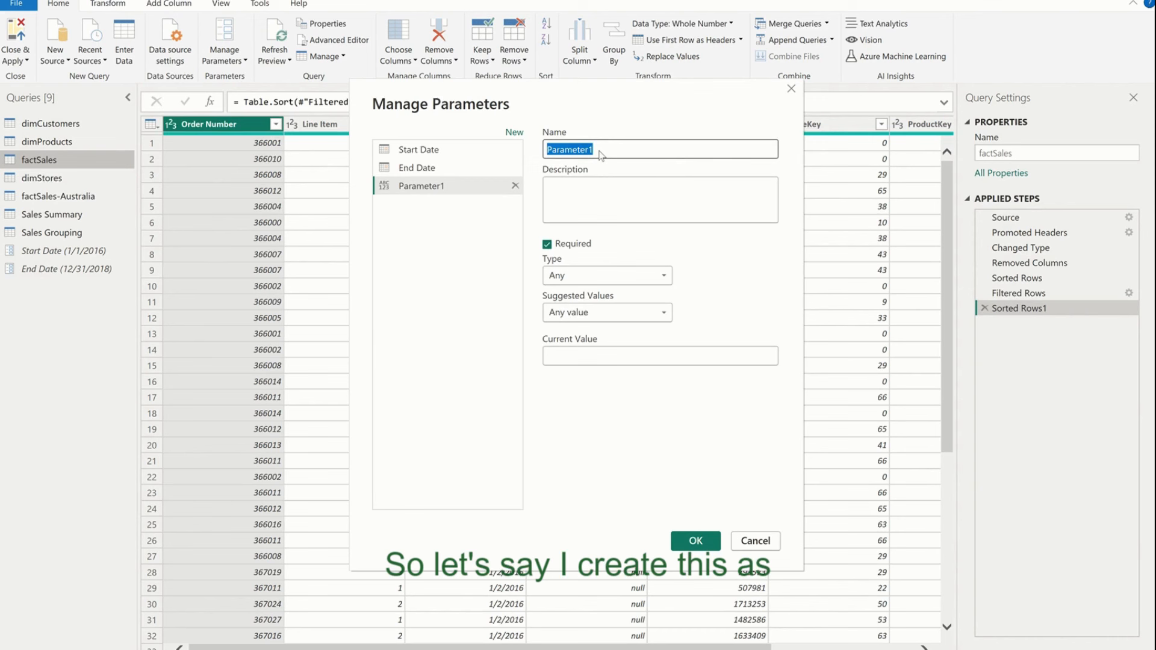
text(Date )
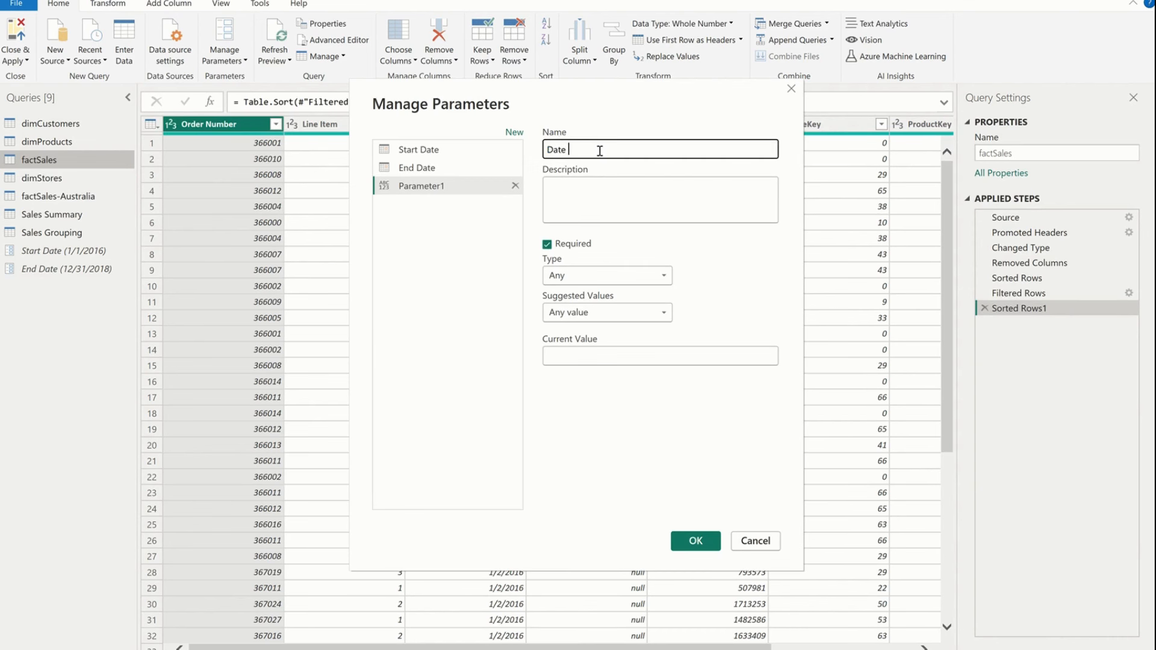
text(Range Type)
click(606, 268)
click(641, 273)
click(641, 274)
click(602, 399)
- Restrict the Date Range Type parameter to a list of values containing Last12Months and CustomRange
click(601, 312)
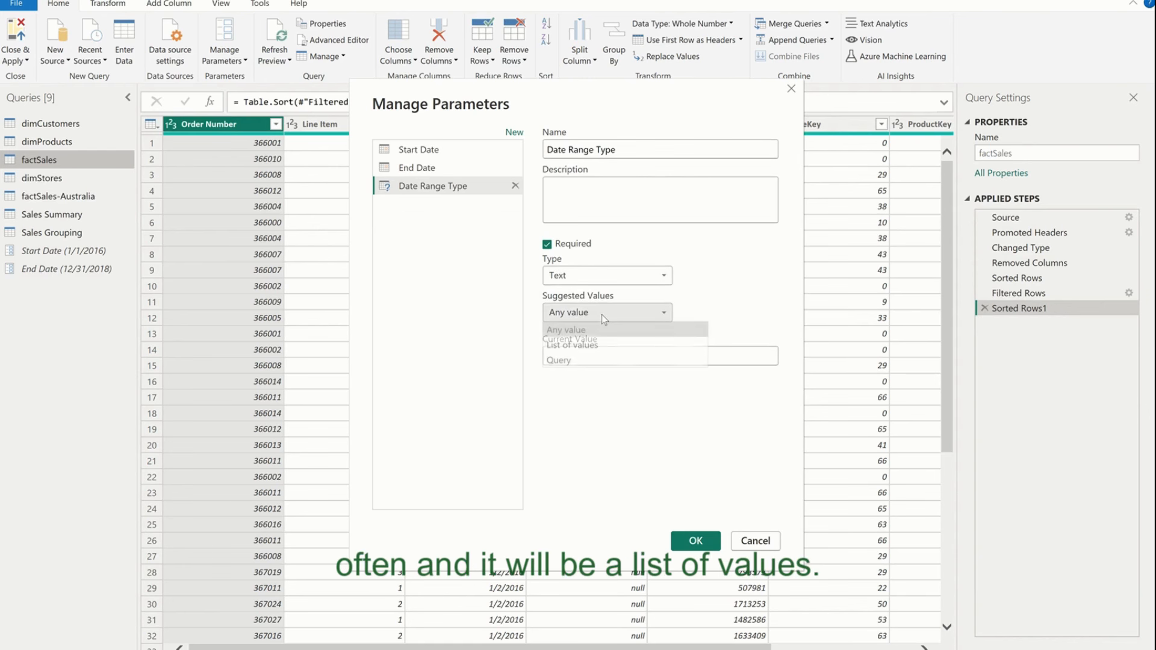
click(605, 345)
click(609, 351)
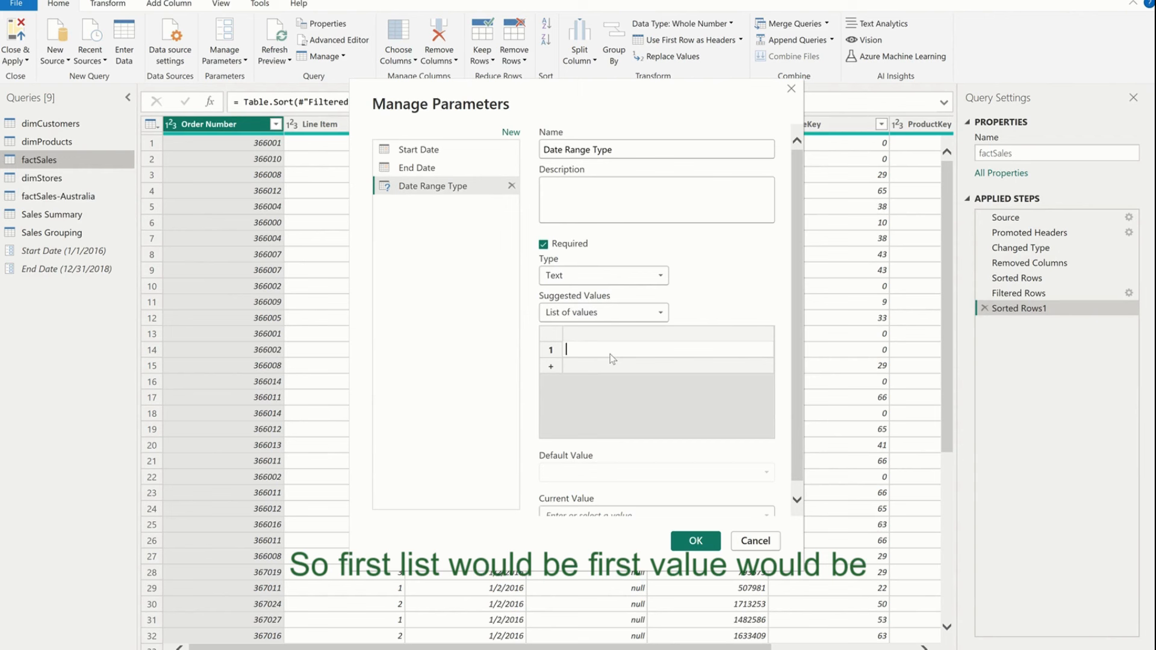
text(L)
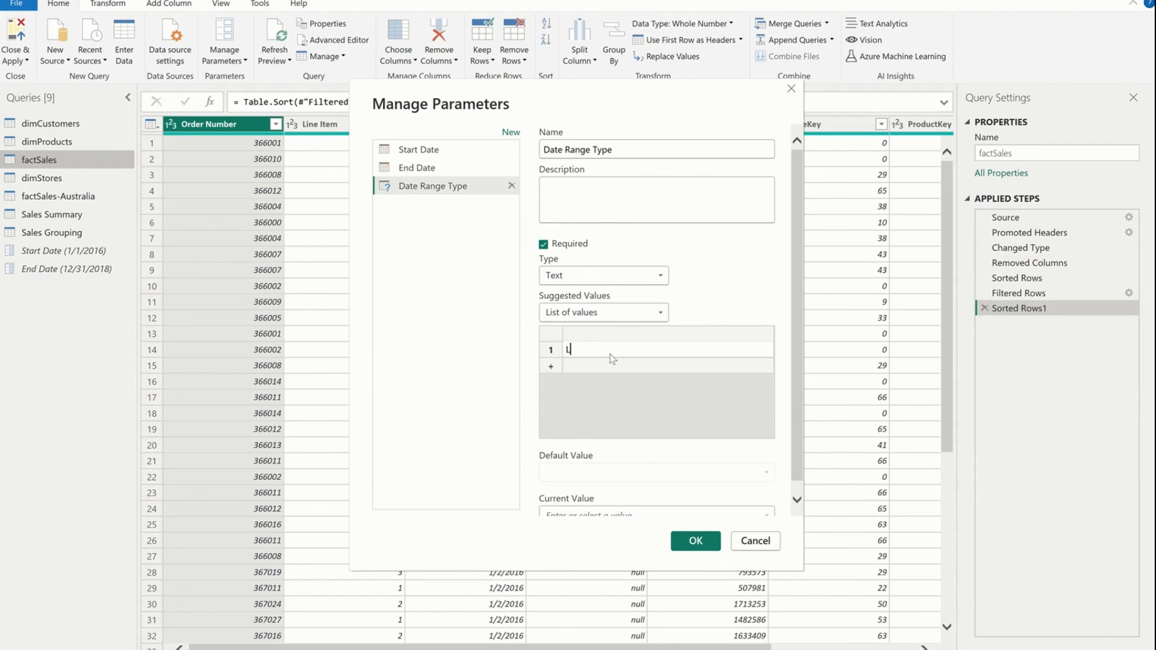
text(ast12Months)
click(553, 365)
text(CustomRange)
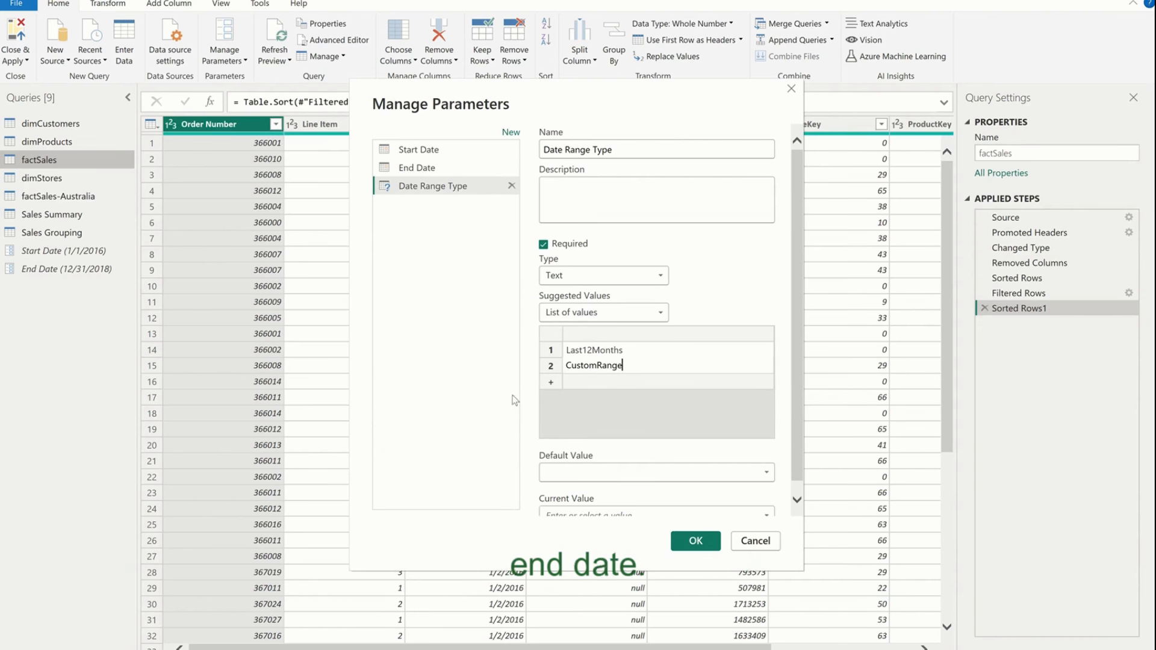
click(643, 356)
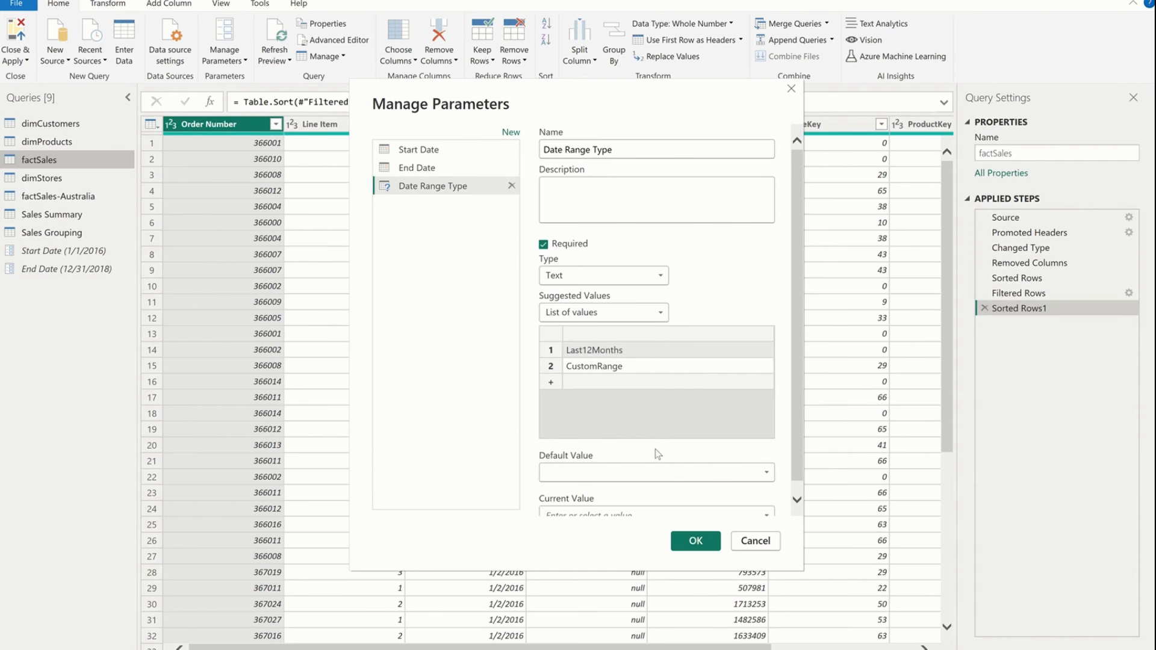
- Set Date Range Type's default and current values to Last12Months, create the parameter, and widen the query list to show its full name
click(661, 473)
click(666, 496)
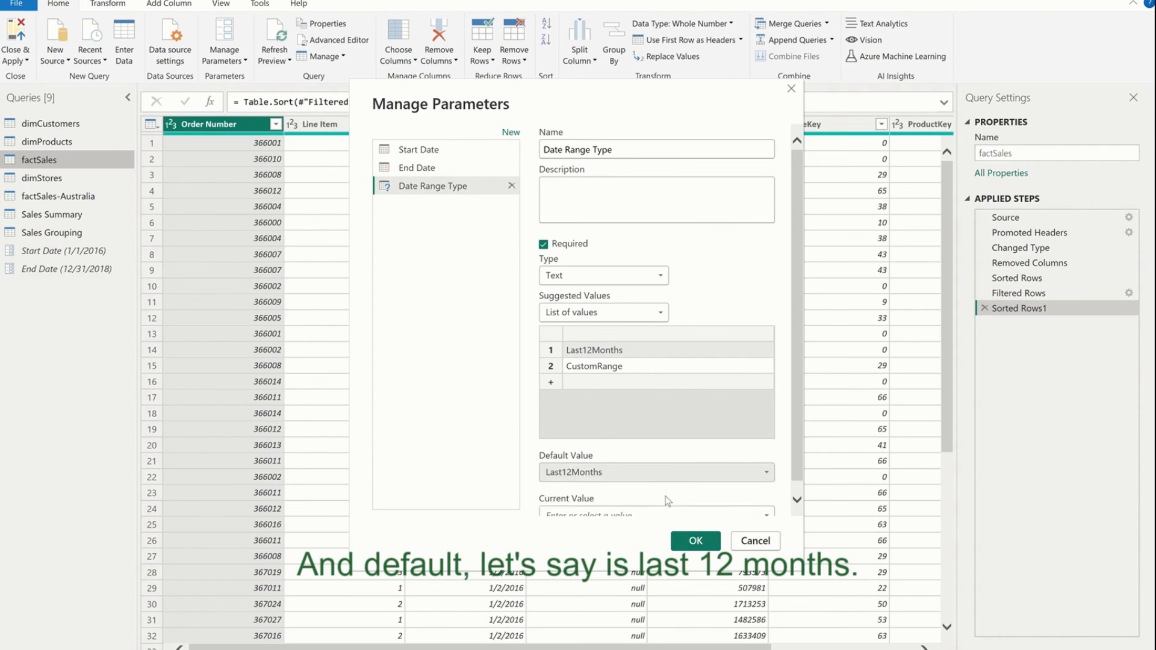
click(650, 512)
drag(734, 91, 715, 36)
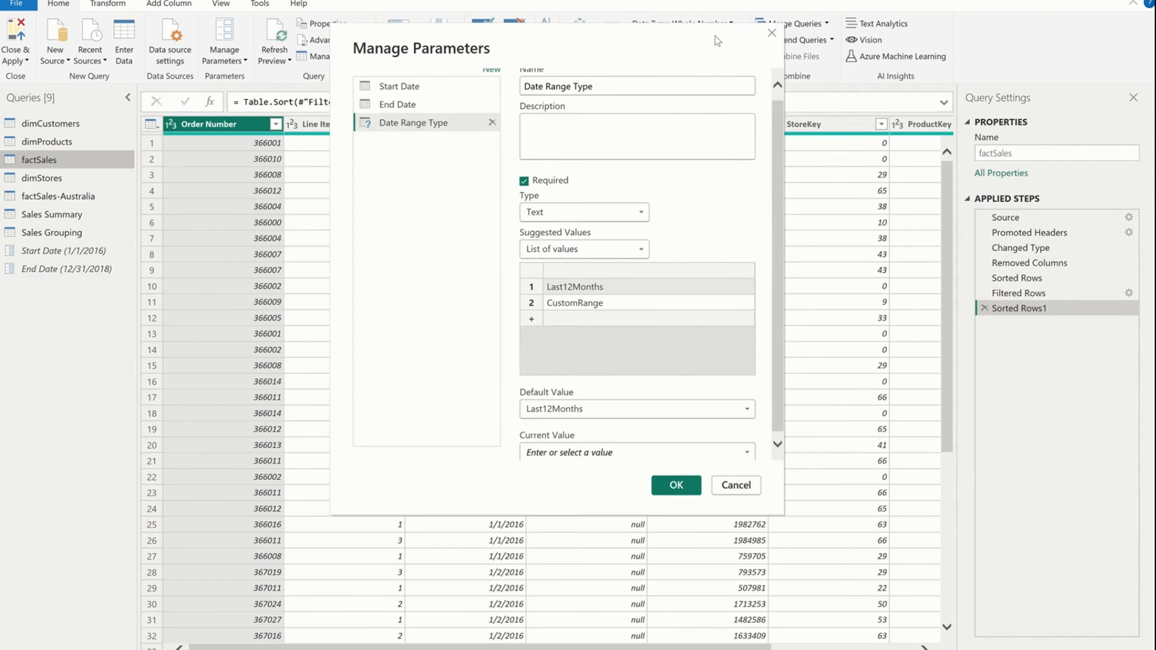
click(746, 452)
click(704, 468)
click(676, 487)
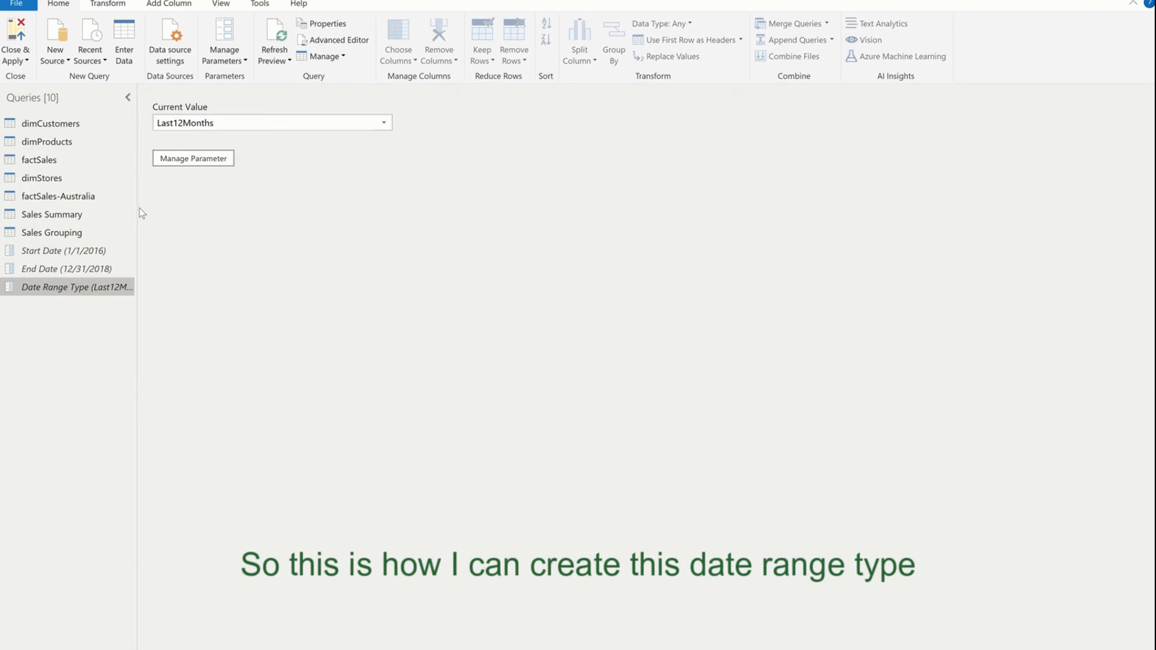
drag(136, 196, 181, 199)
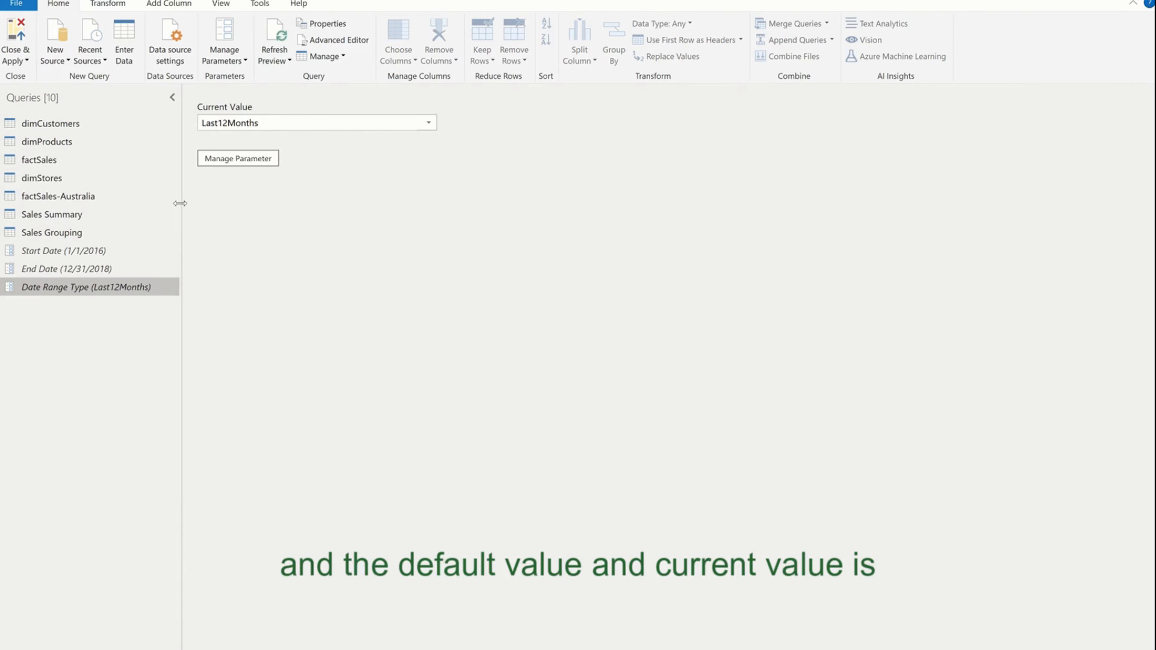
- Open the factSales query's M code and delete the Filtered Rows and Sorted Rows1 lines
click(90, 159)
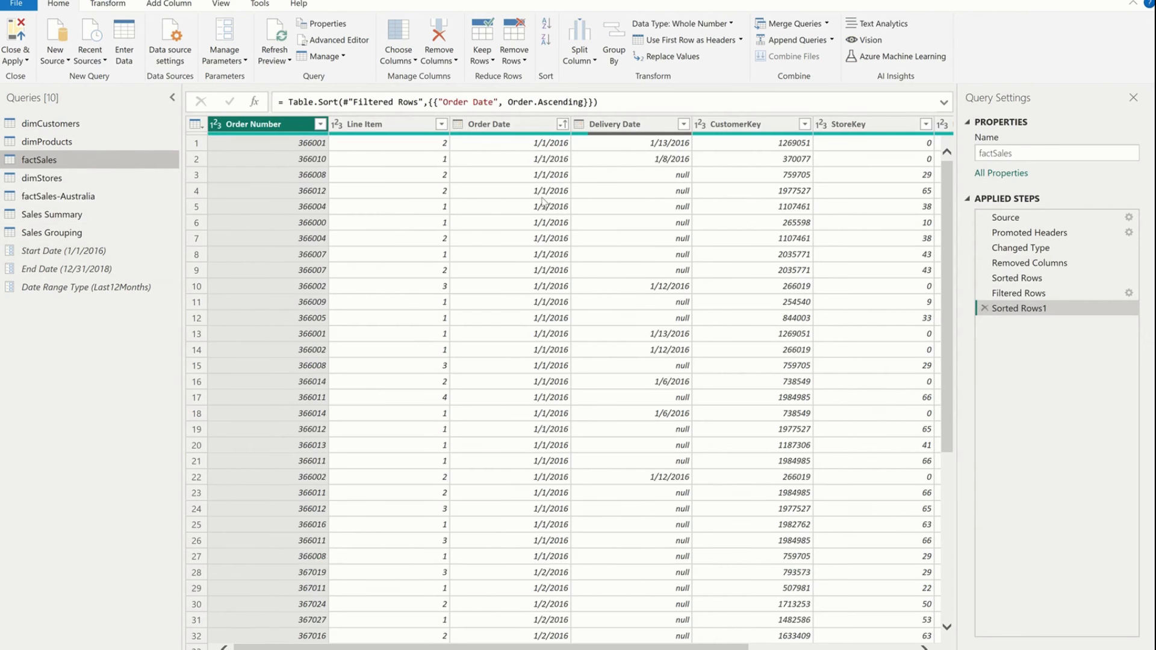
click(364, 42)
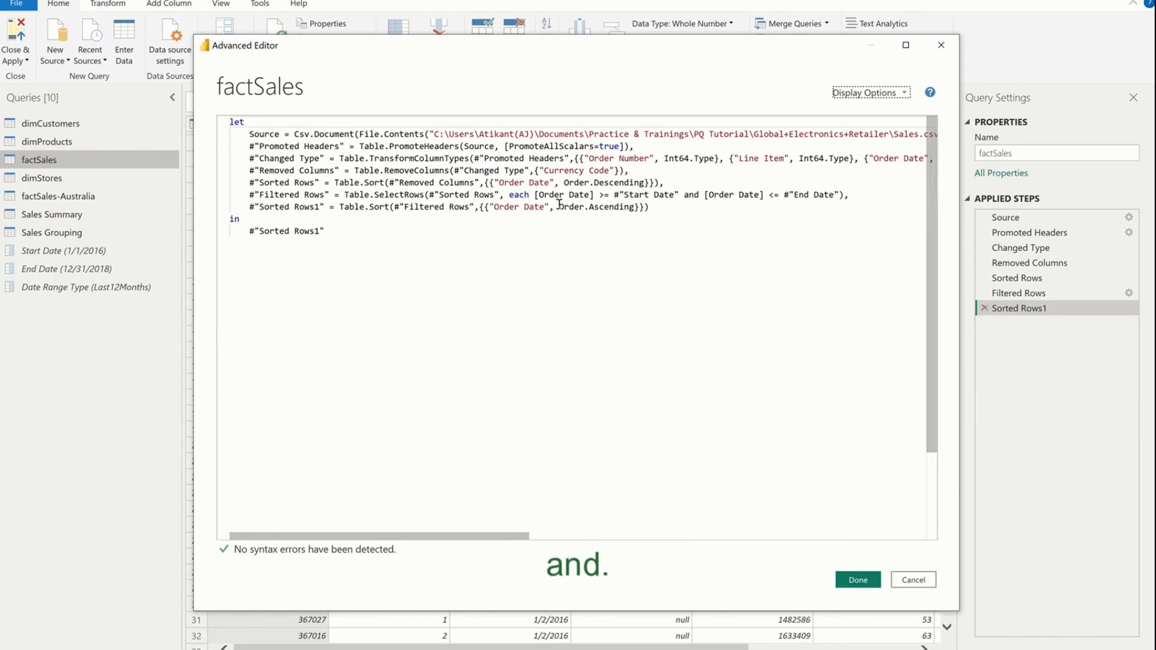
drag(663, 209, 231, 191)
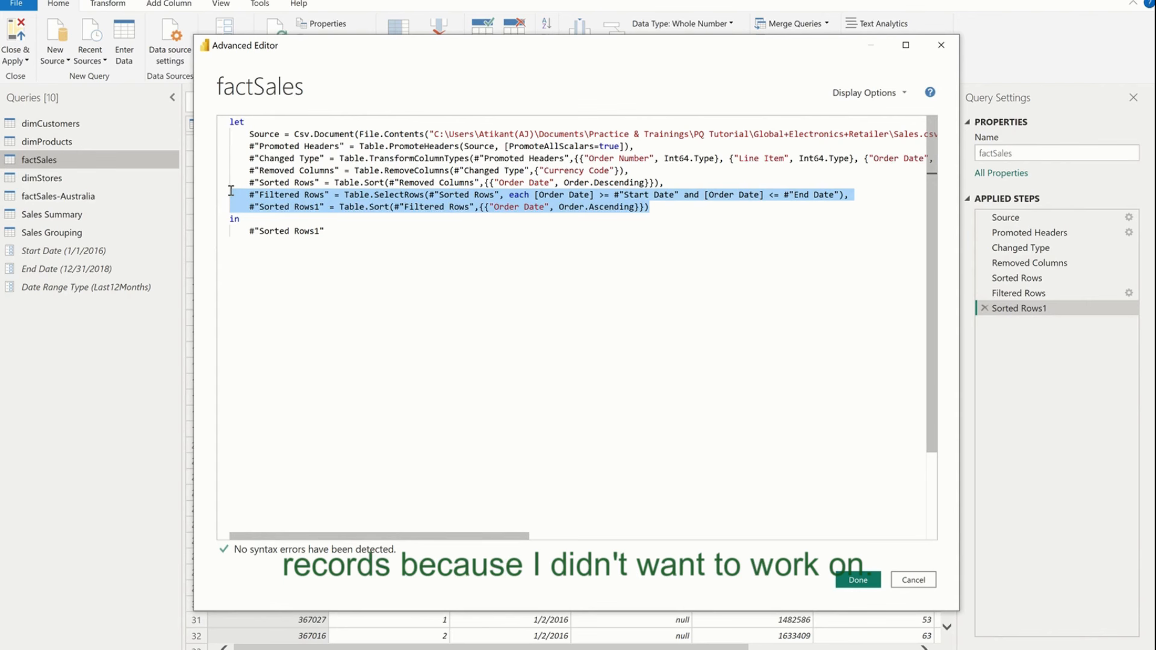
key(BackSpace)
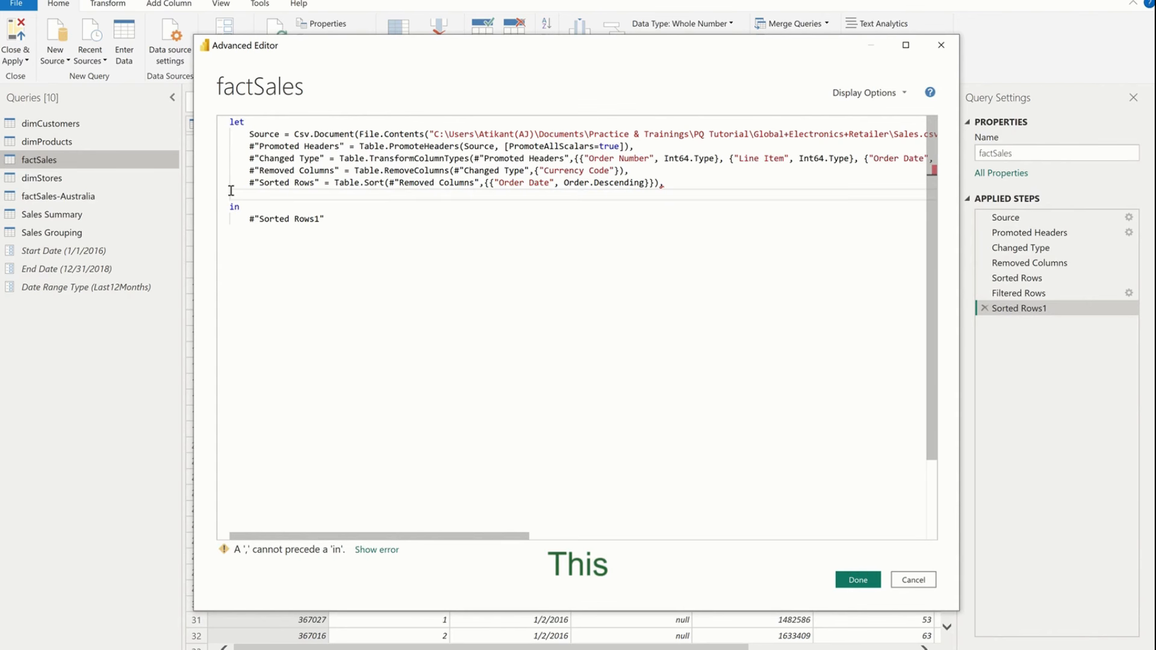
- Add the comment "// Todays Date" below the Sorted Rows line, with a blank line before it
key(Return)
key(Return)
click(278, 202)
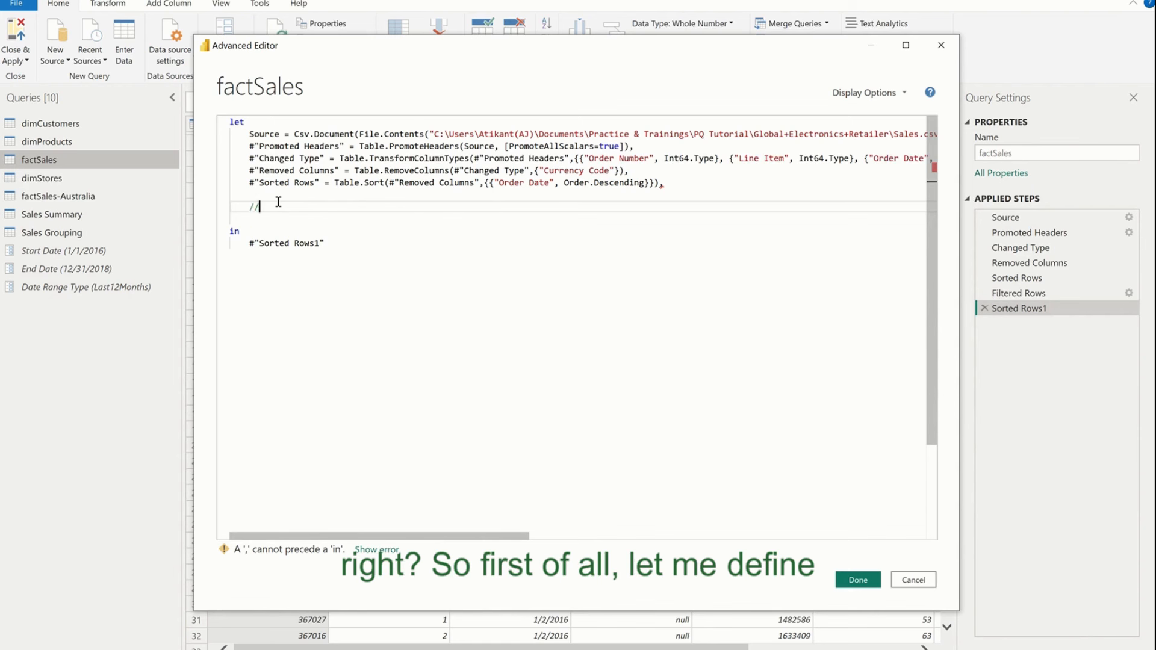
text(//Todays Date)
key(Return)
key(Up)
key(shift+End)
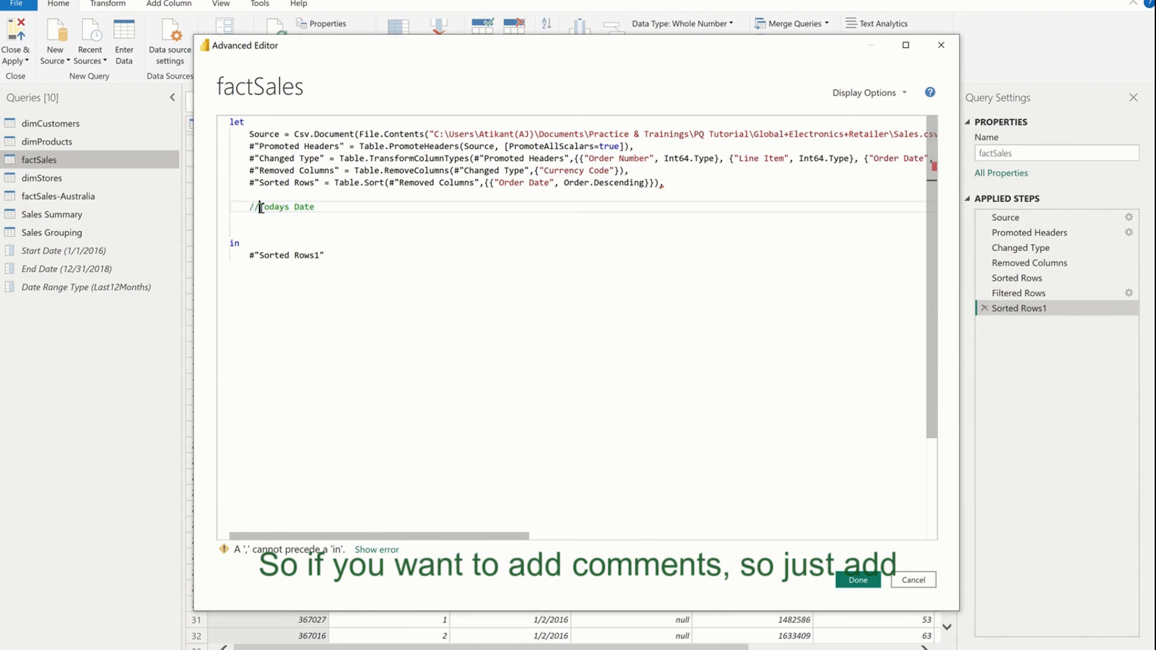
click(253, 220)
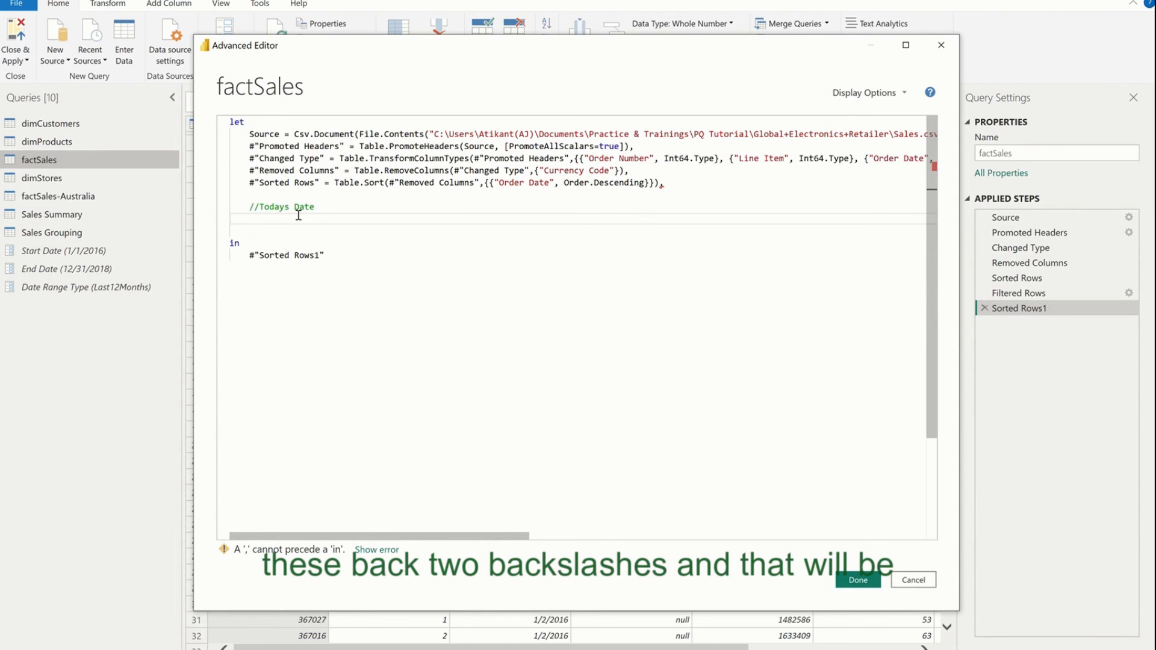
key(Up)
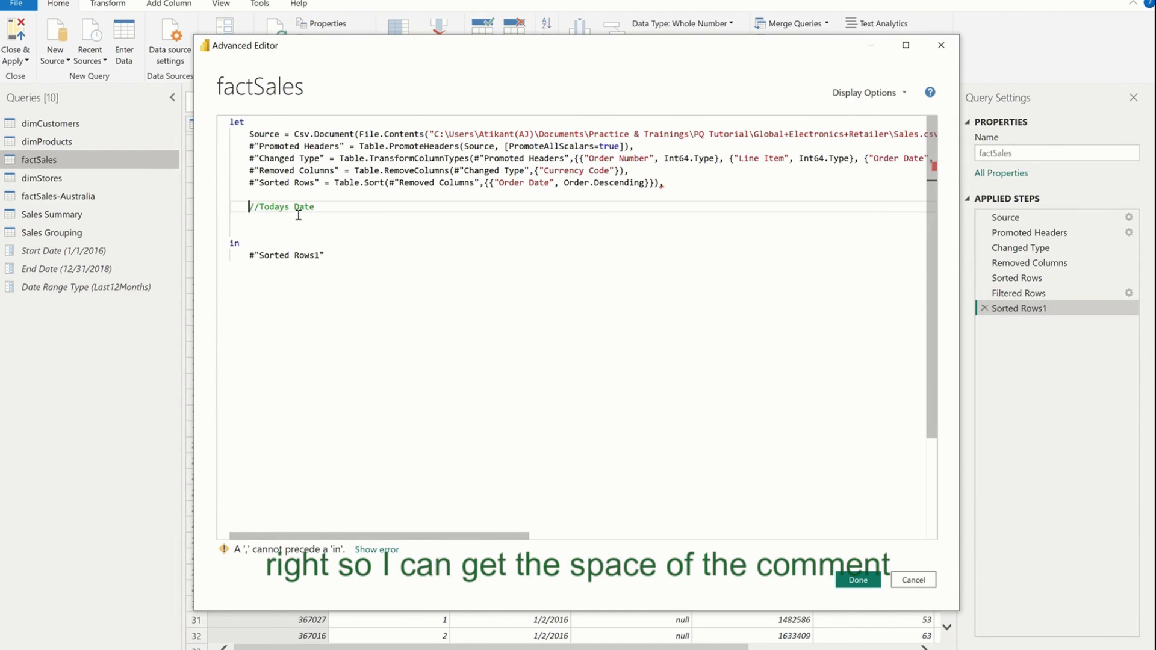
key(Down)
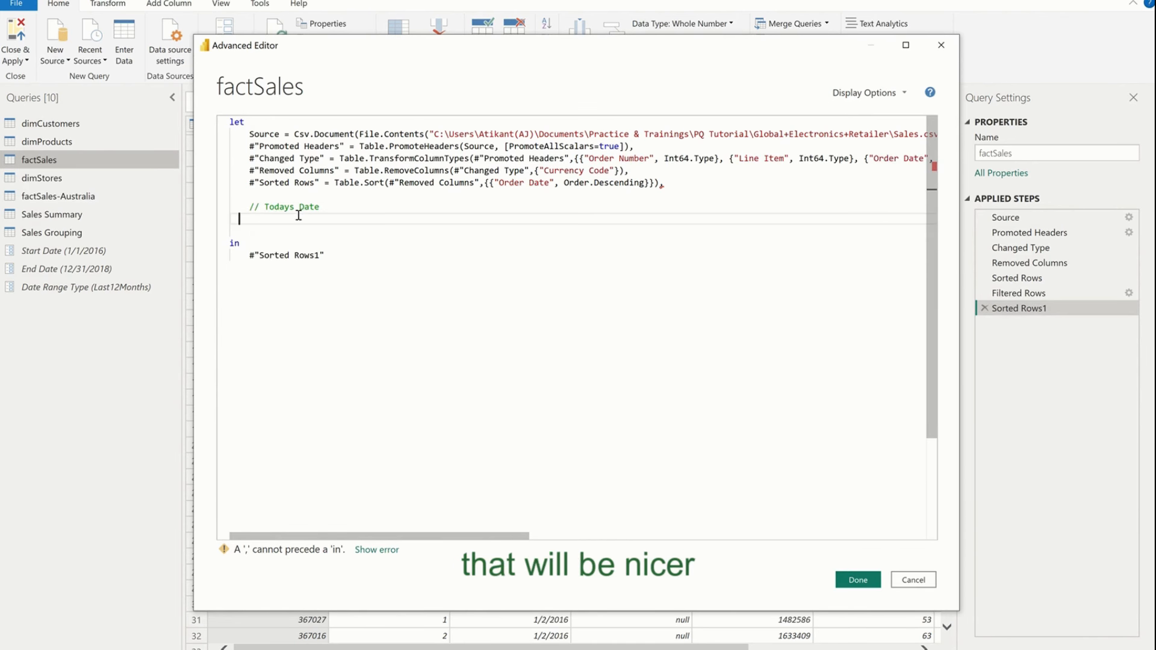
- Define the variable below the comment as Today = Date.From(DateTime.LocalNow()), ending with a comma
text(Today =)
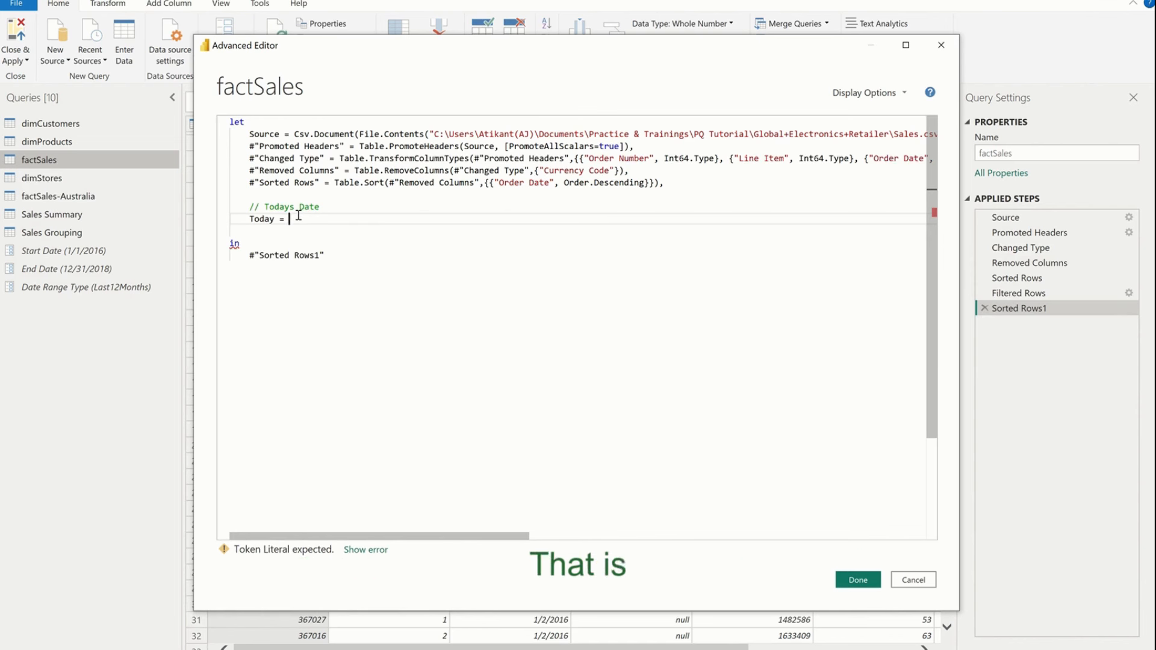
text( Date)
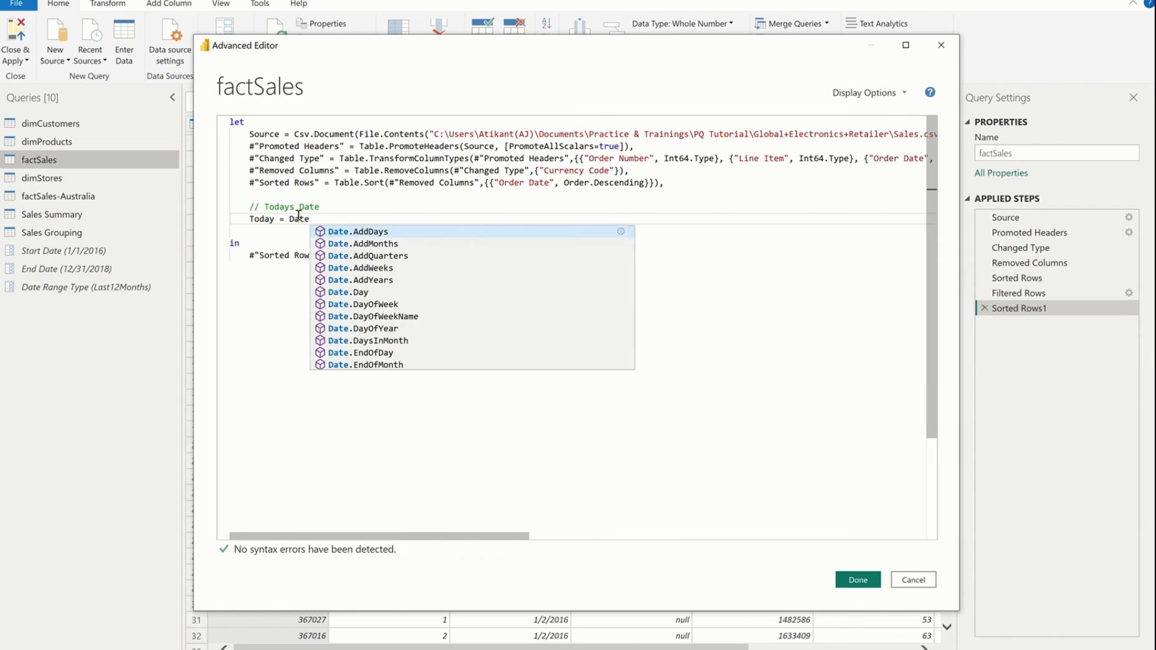
text(.From()
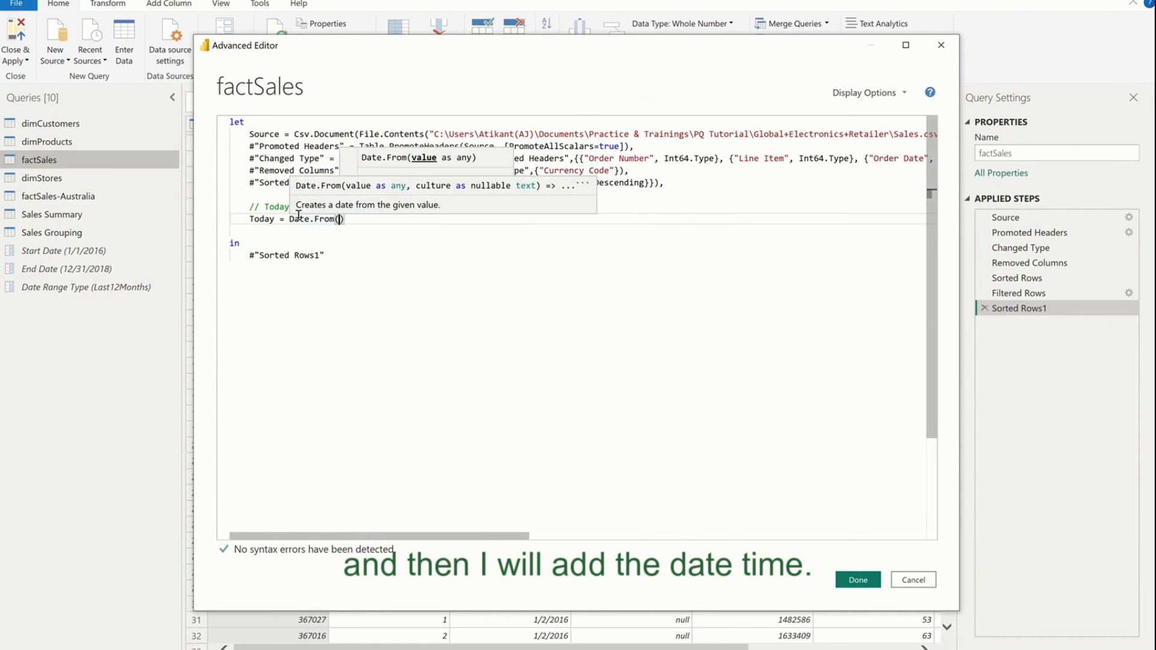
text(Datet)
key(Down)
key(Down)
key(Down)
key(Down)
key(Down)
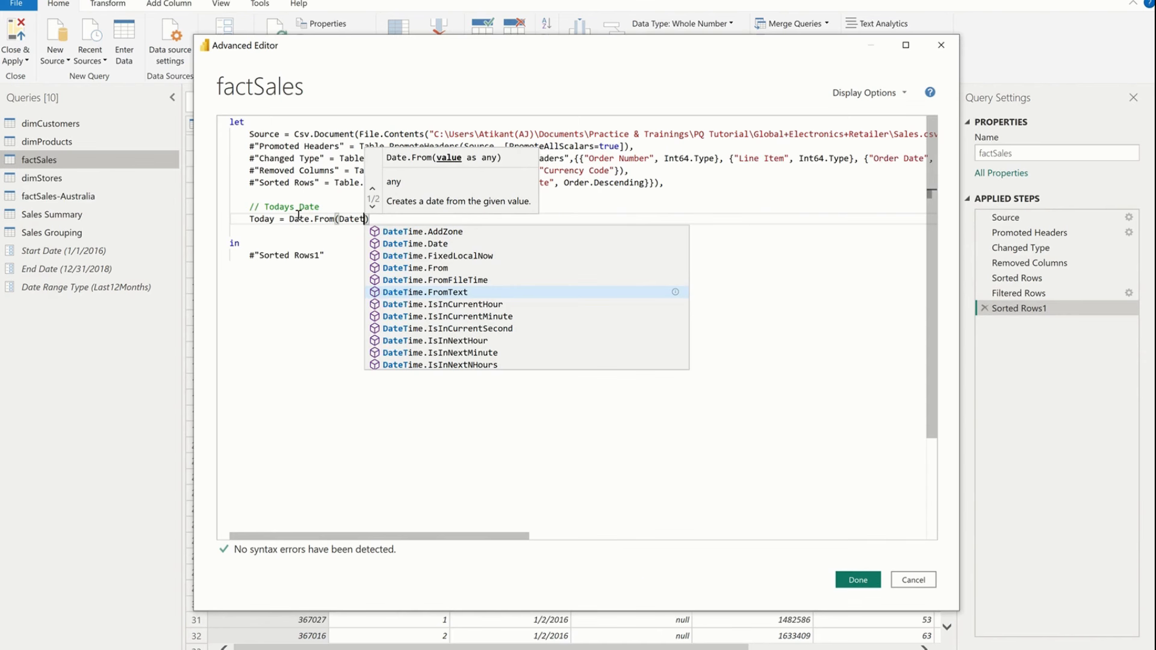
text(ime)
text(.lo)
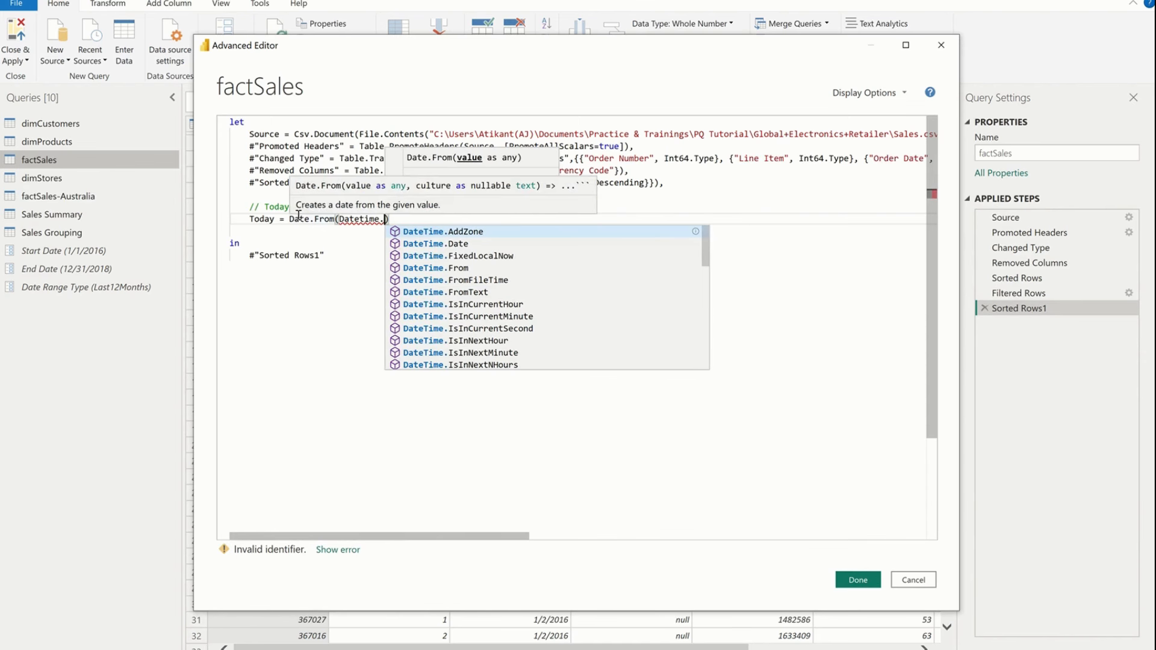
key(Tab)
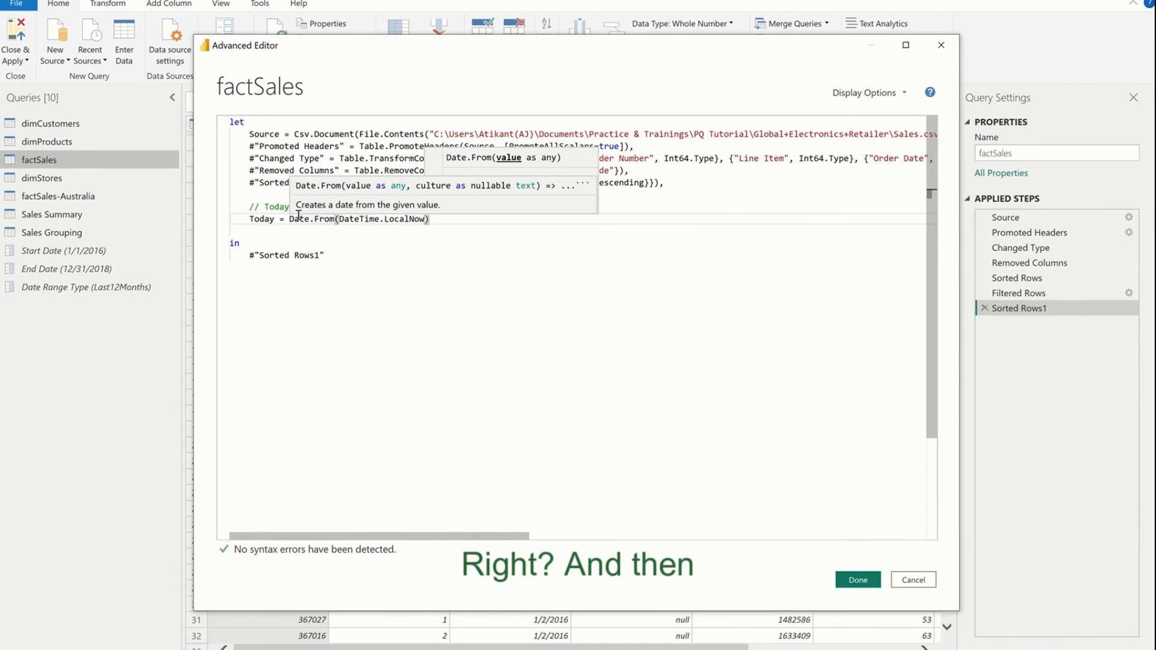
text(()))
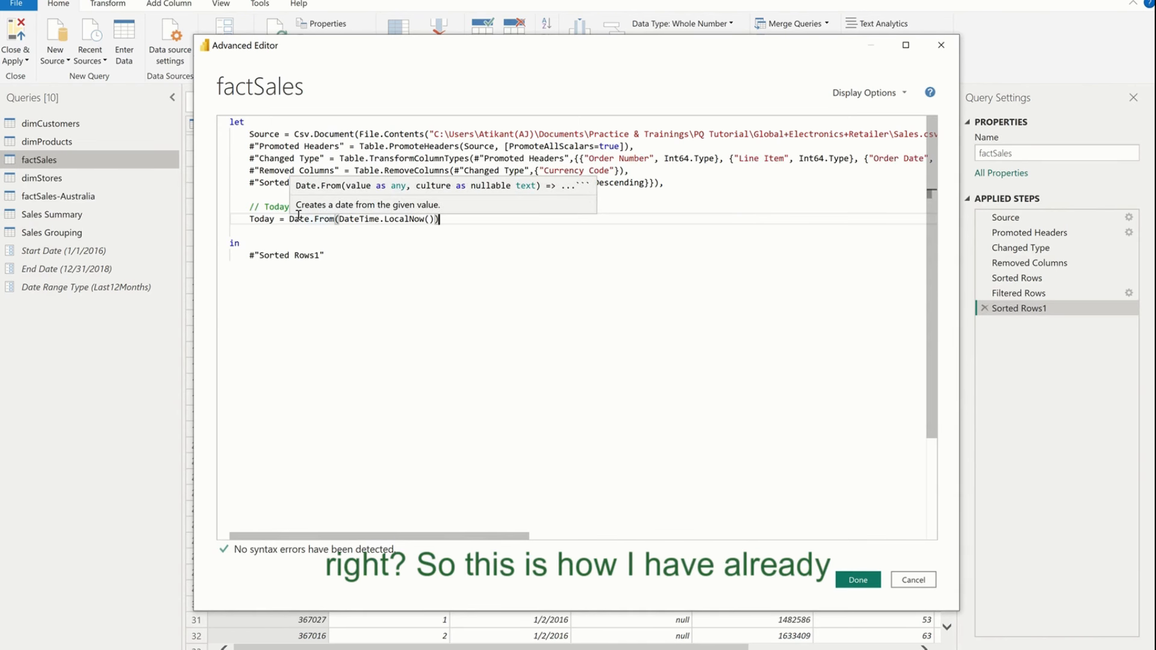
text(,)
- Add the comment "// Calculating Start Date for the Last 12 Months Option" below the Today line, after a blank line
key(Return)
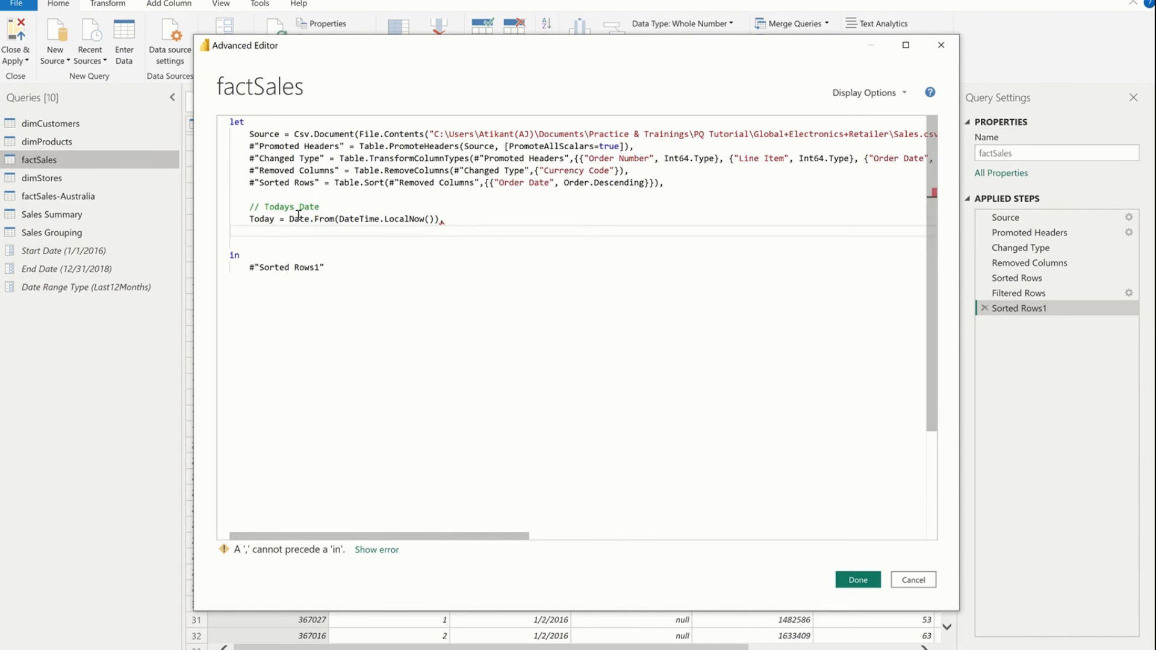
key(Return)
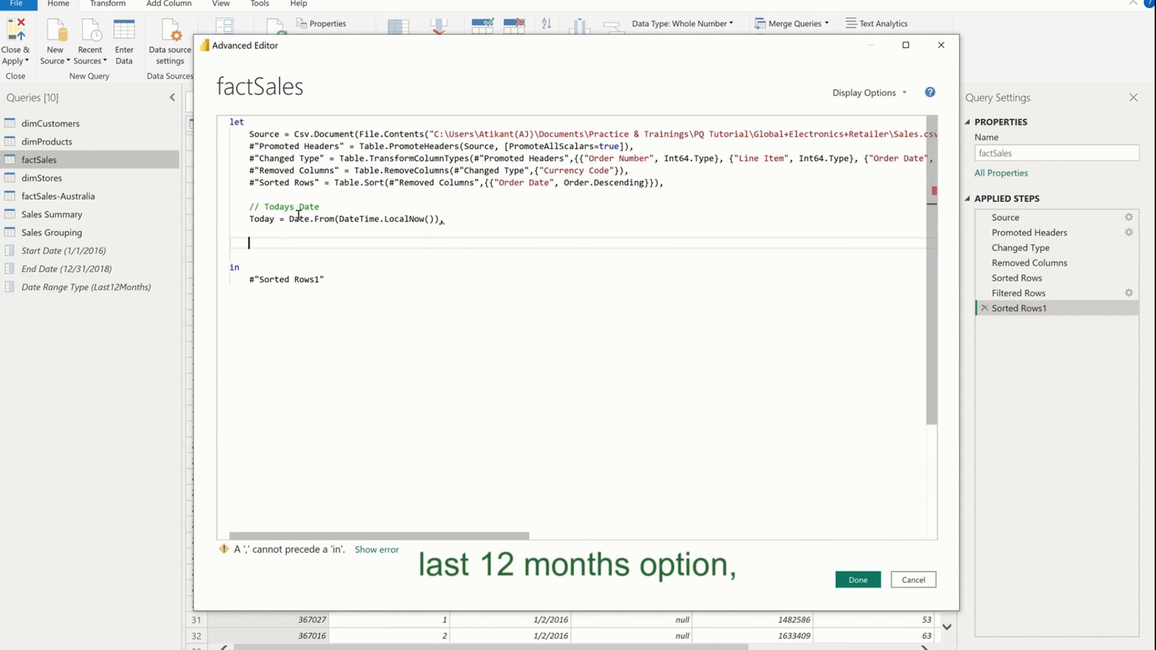
text(// )
text(Calc)
text(la)
text(t)
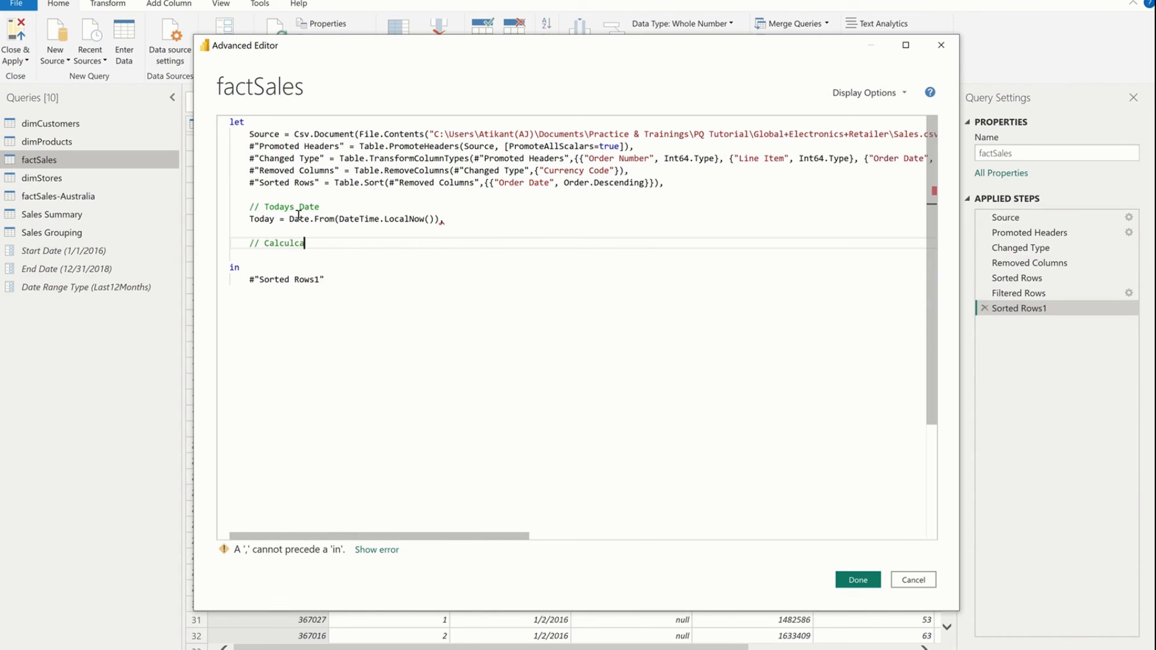
text(ting Start Date for the )
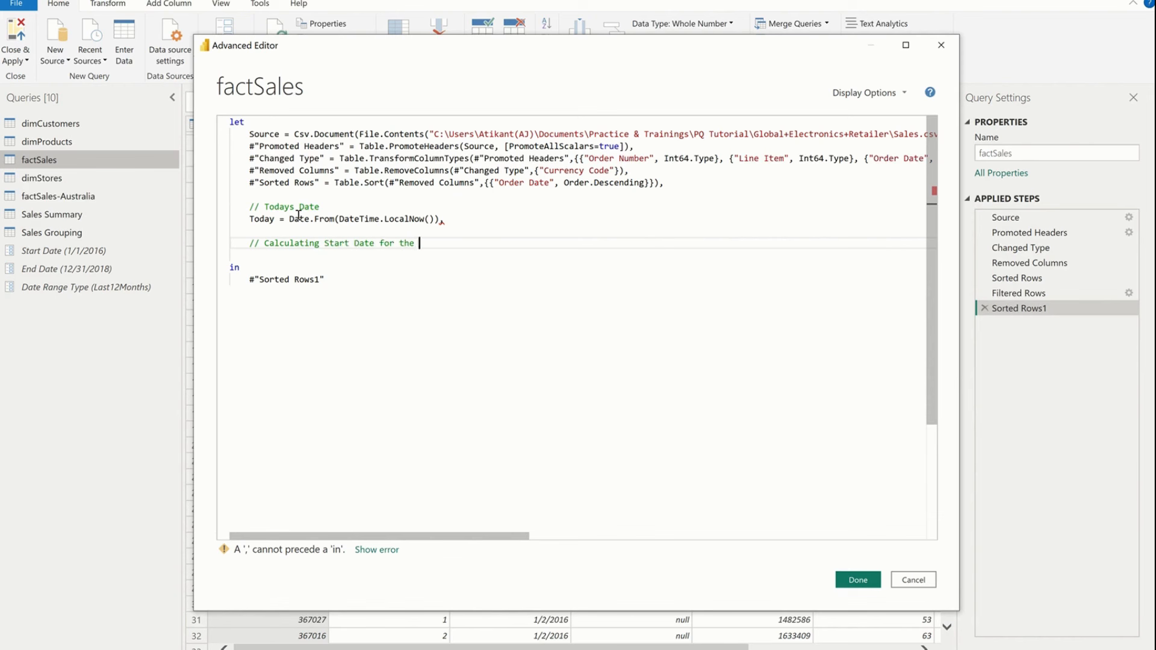
text(Last 12 Months Option)
key(Return)
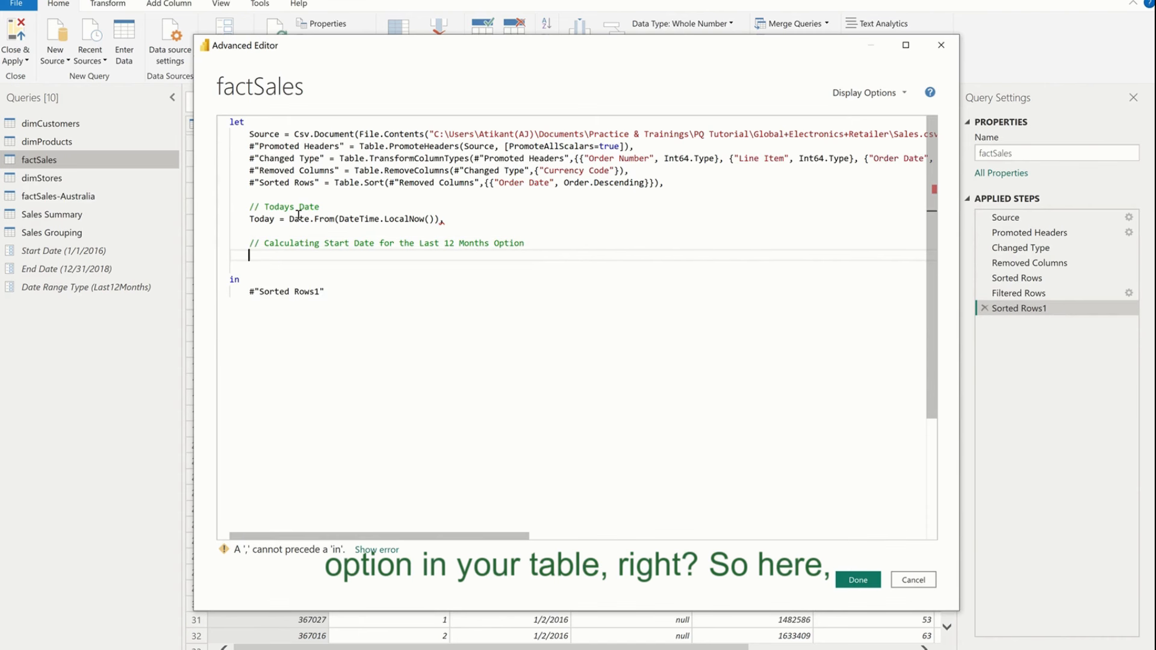
- Define Last12MonthsStartDate = Date.AddMonths(Today,-12) under the comment, ending the line with a comma
text(Last12)
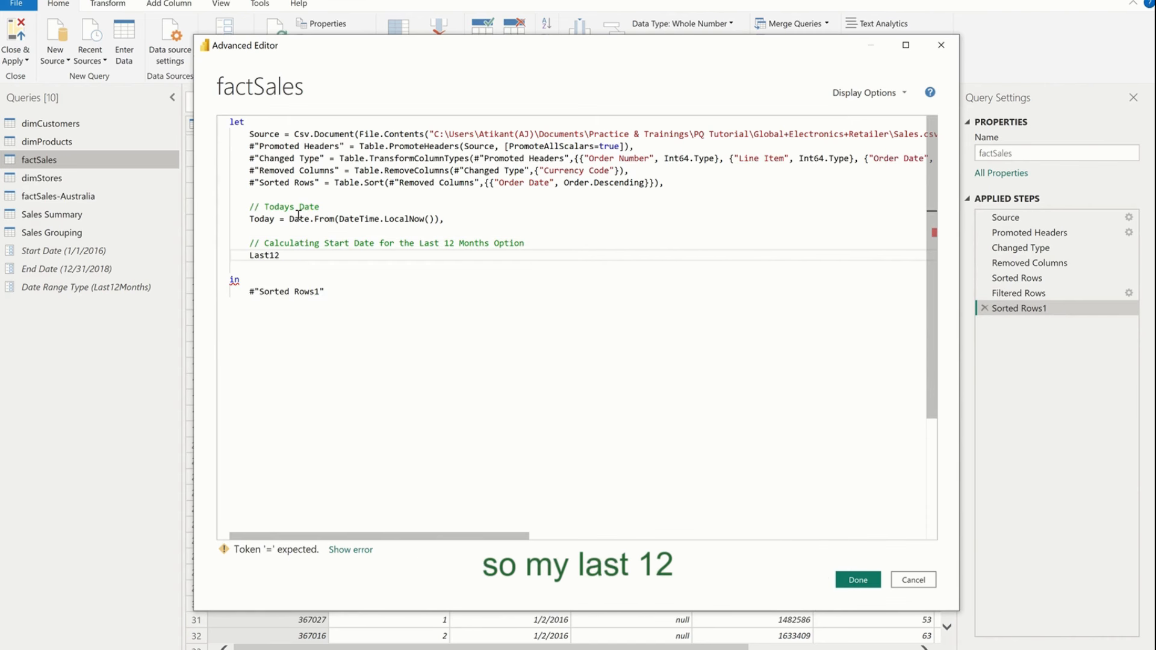
text(MonthsStartDate =)
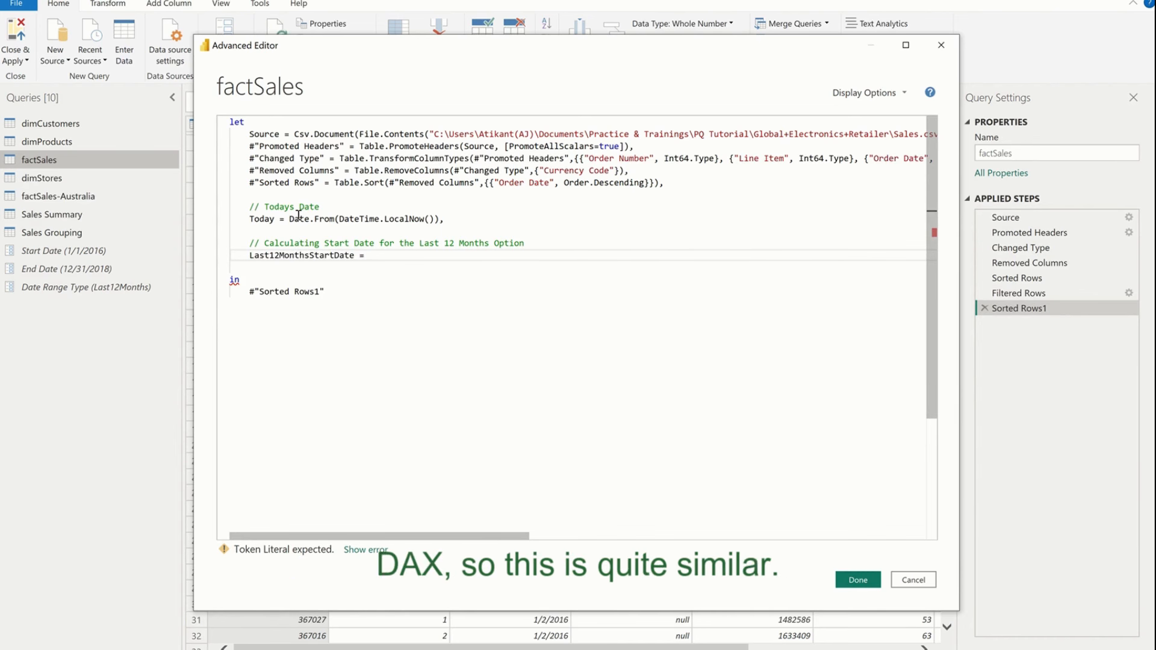
text( Date.)
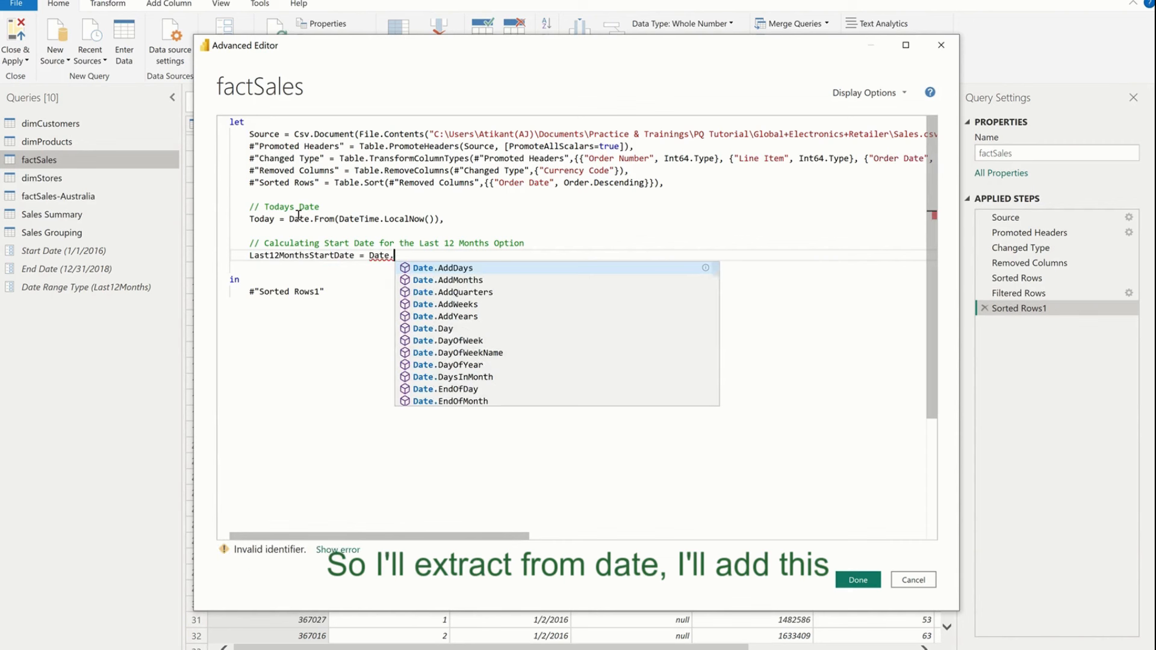
text(AddMon)
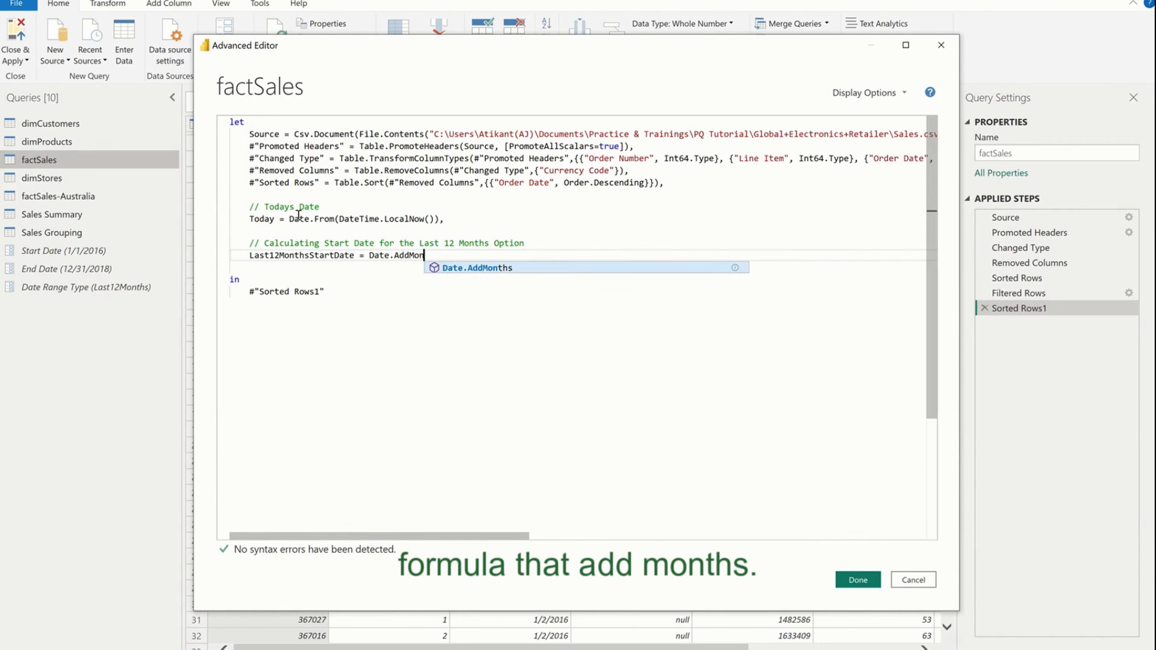
key(Tab)
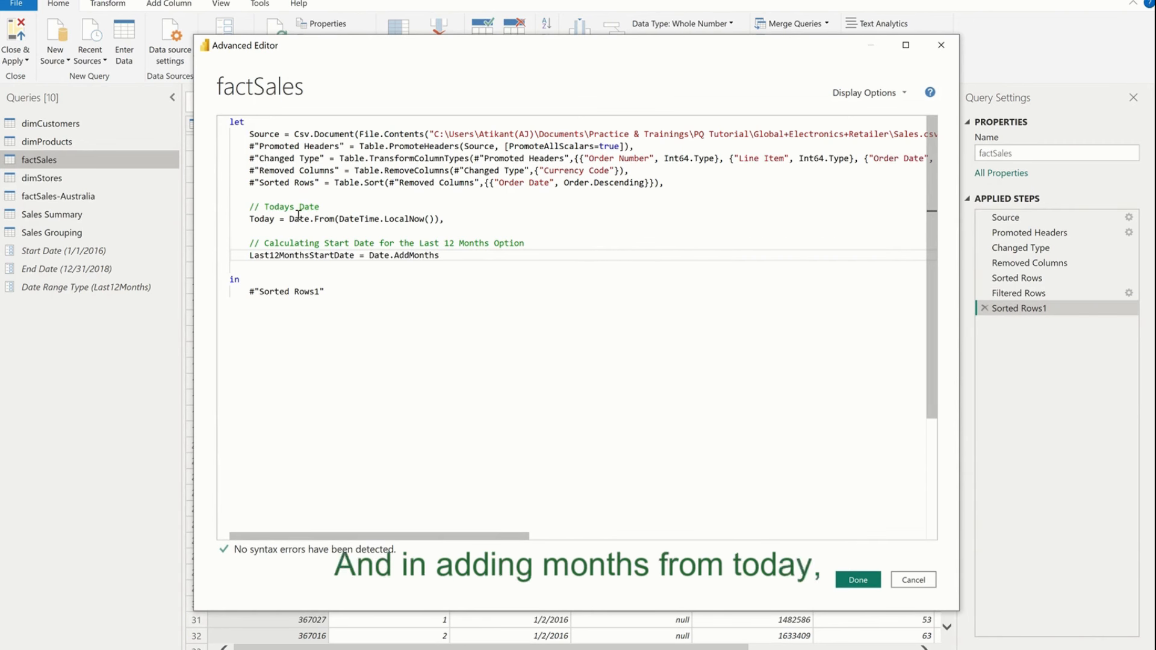
text(()
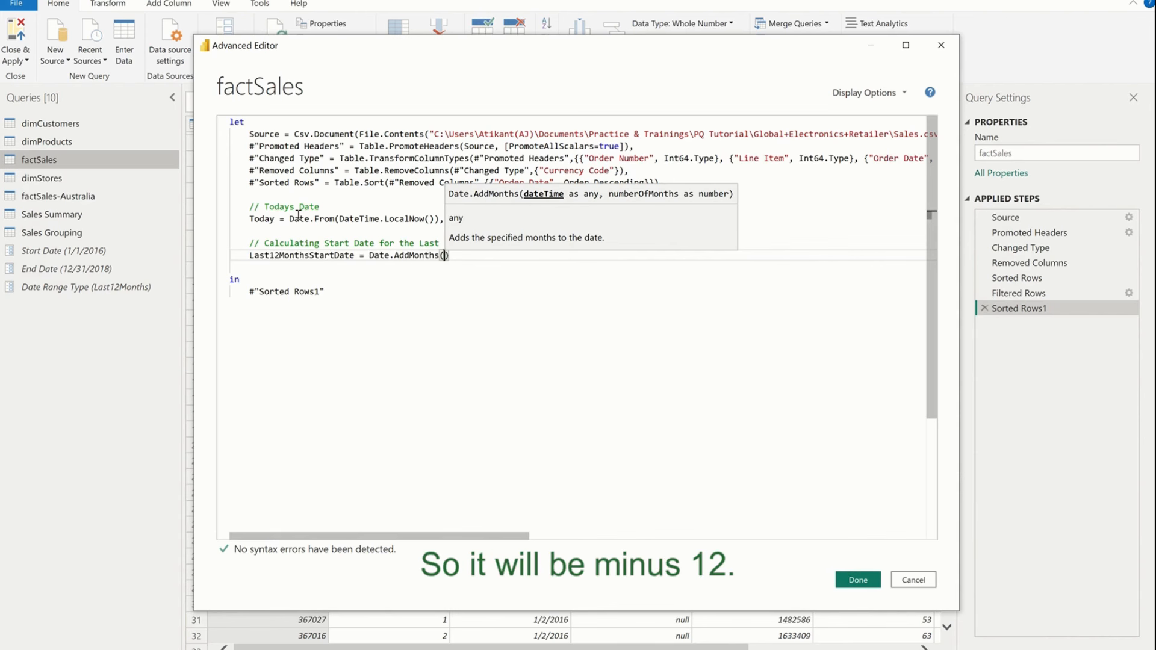
text(Today)
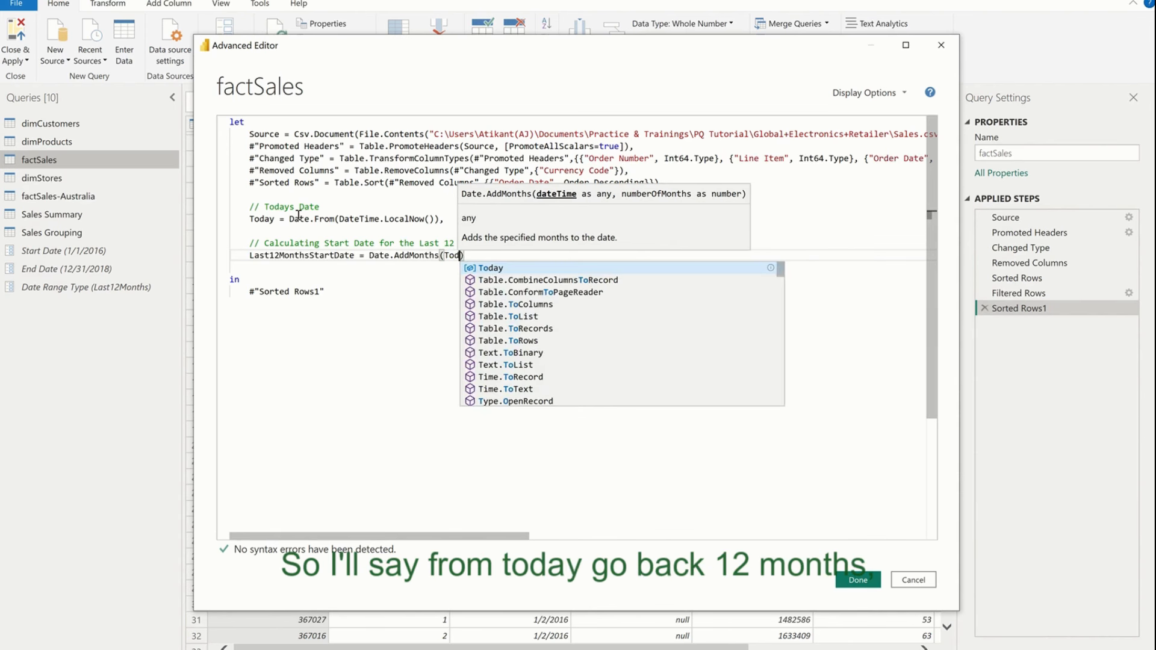
text(,12)
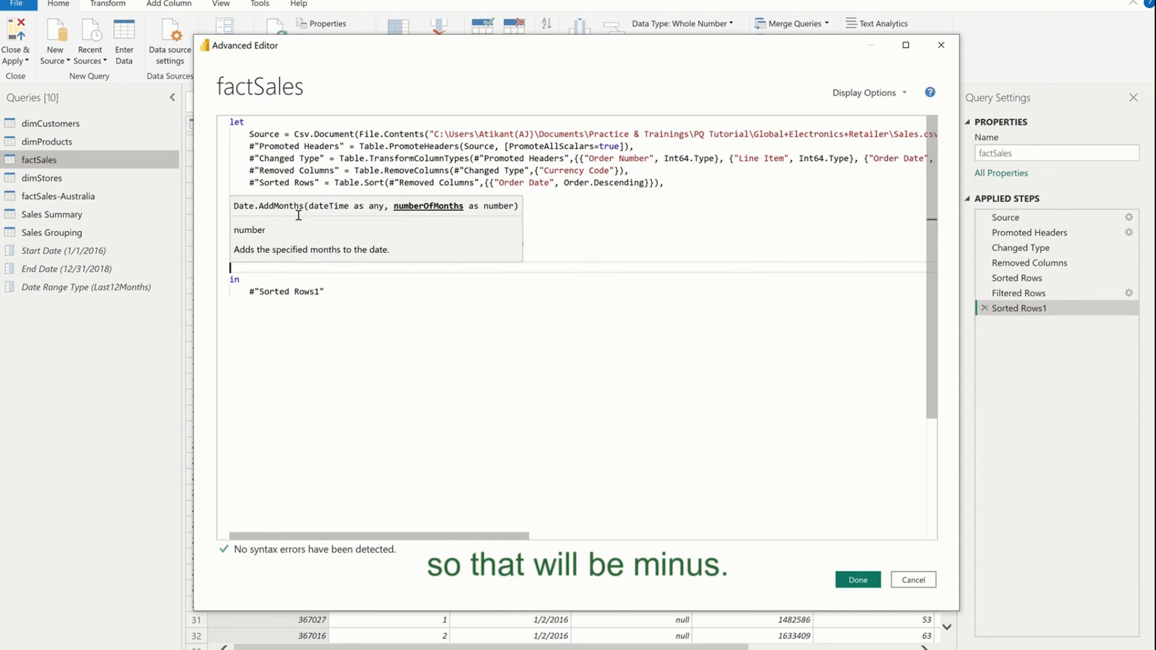
click(473, 255)
text(-12))
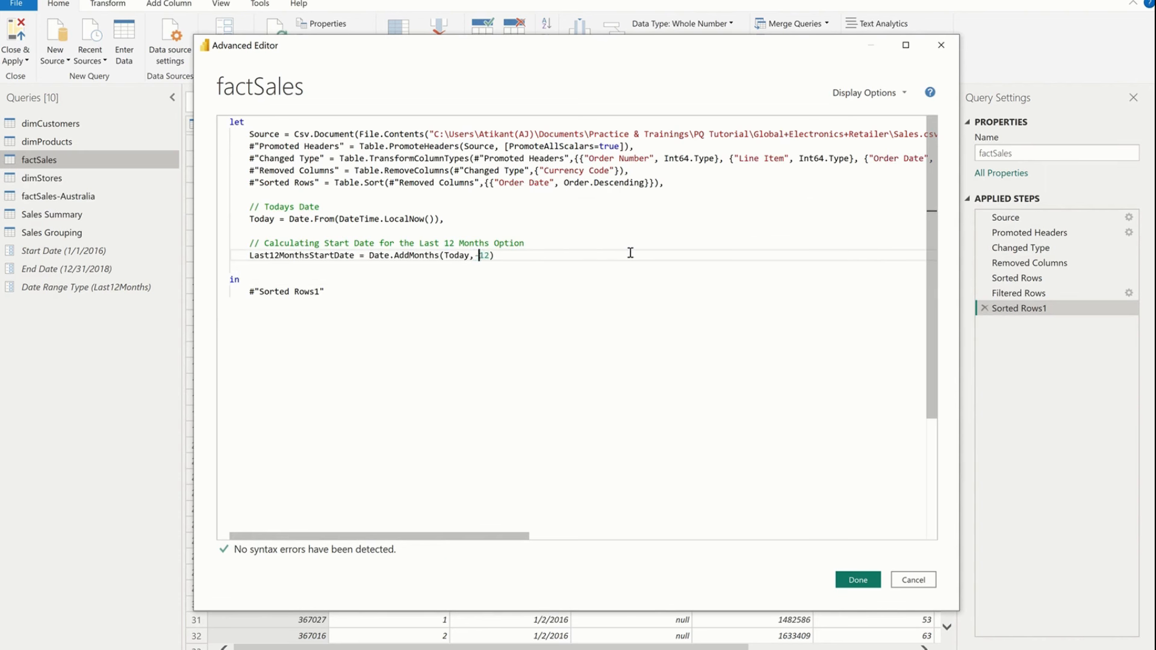
click(546, 255)
text(,)
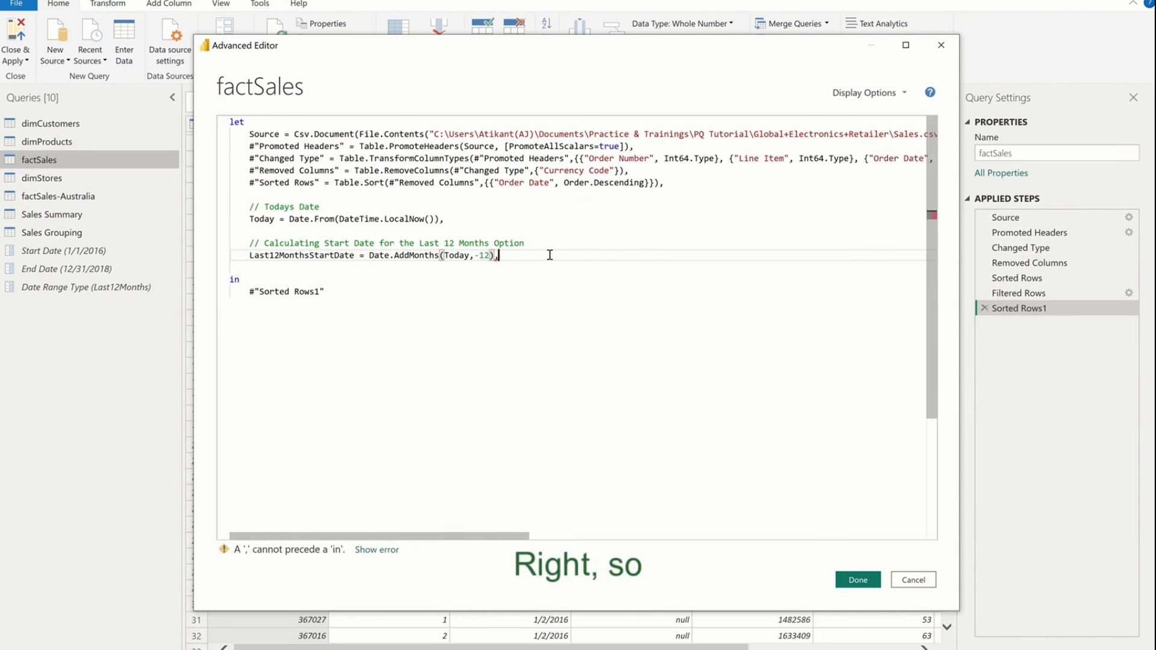
- Add the comment "// Use Date Range Type to determine Start Date and End Date" below the Last12MonthsStartDate line, after a blank line
key(Return)
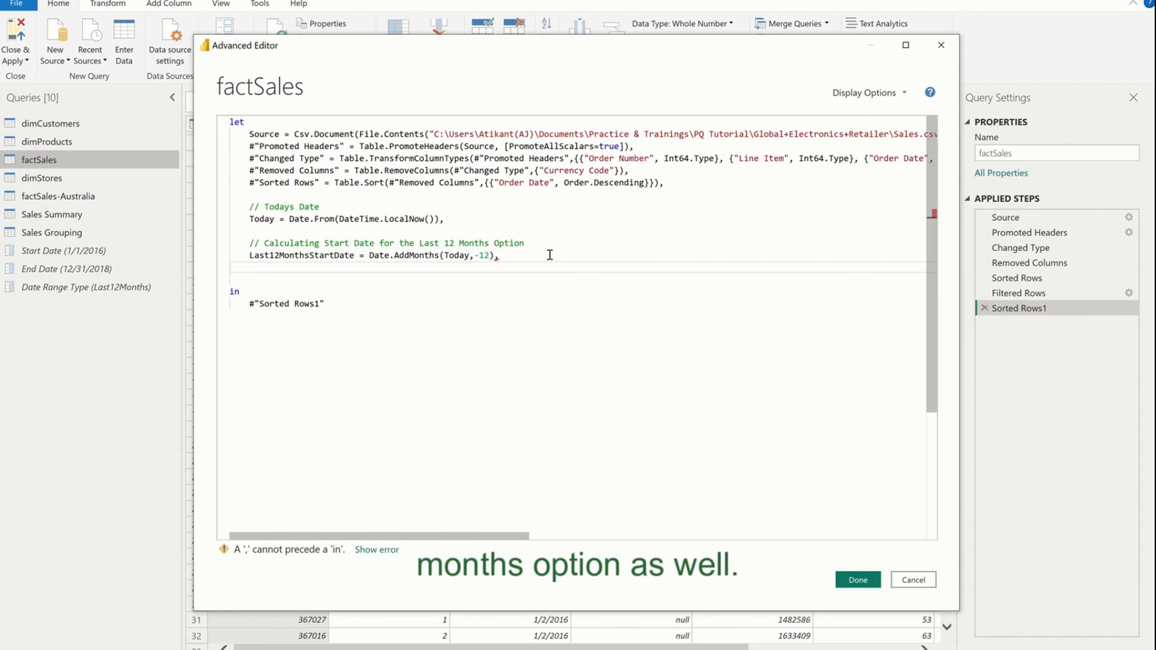
key(Return)
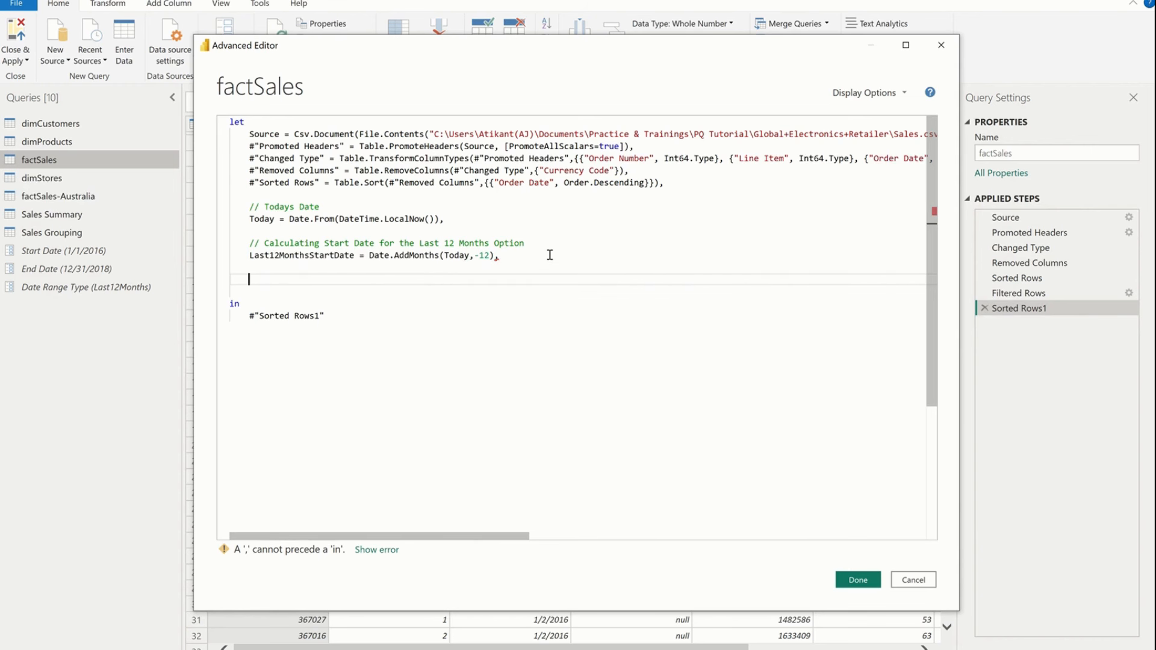
text(// User)
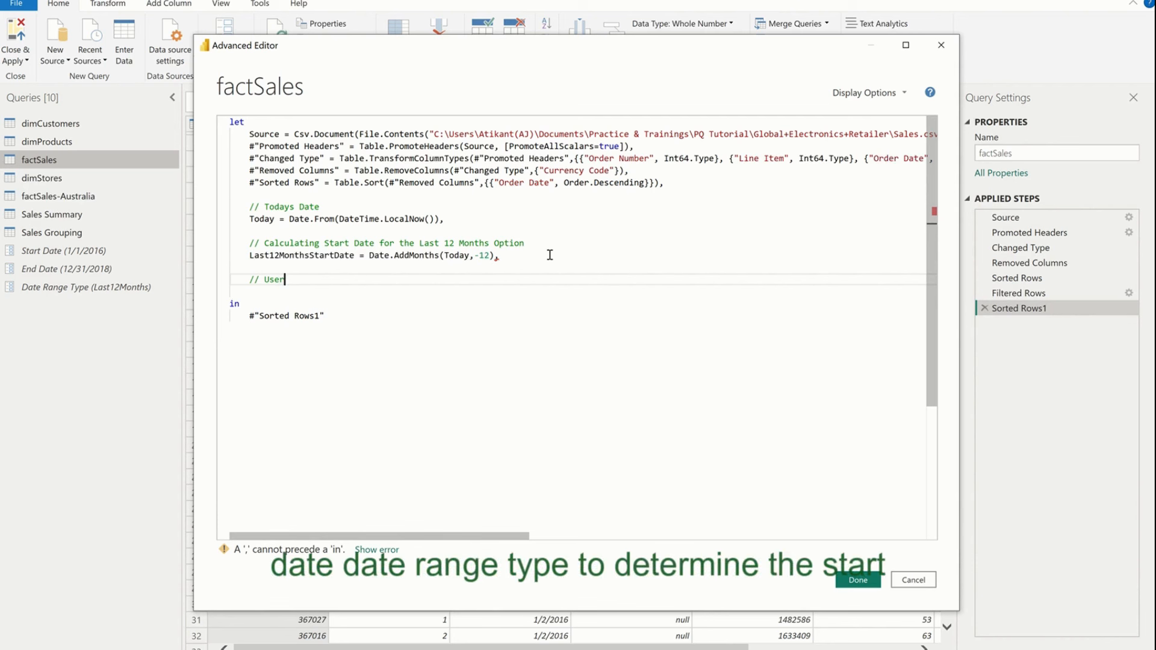
key(BackSpace)
text(Date Ran)
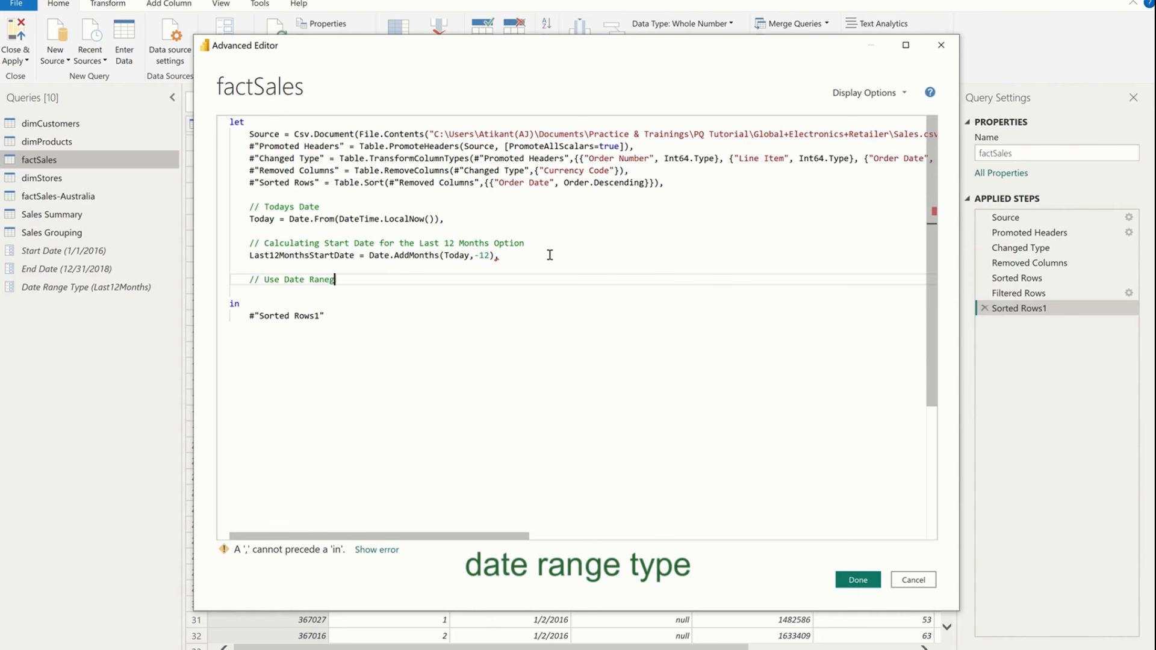
text(g)
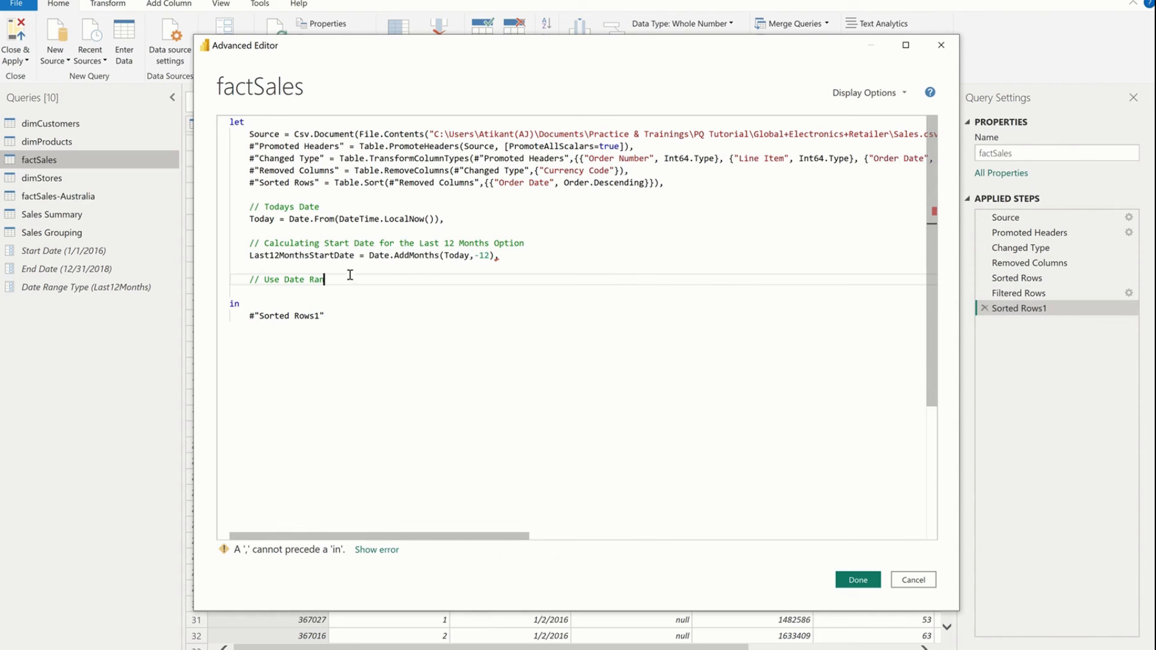
text(e Type to determine Start Date and )
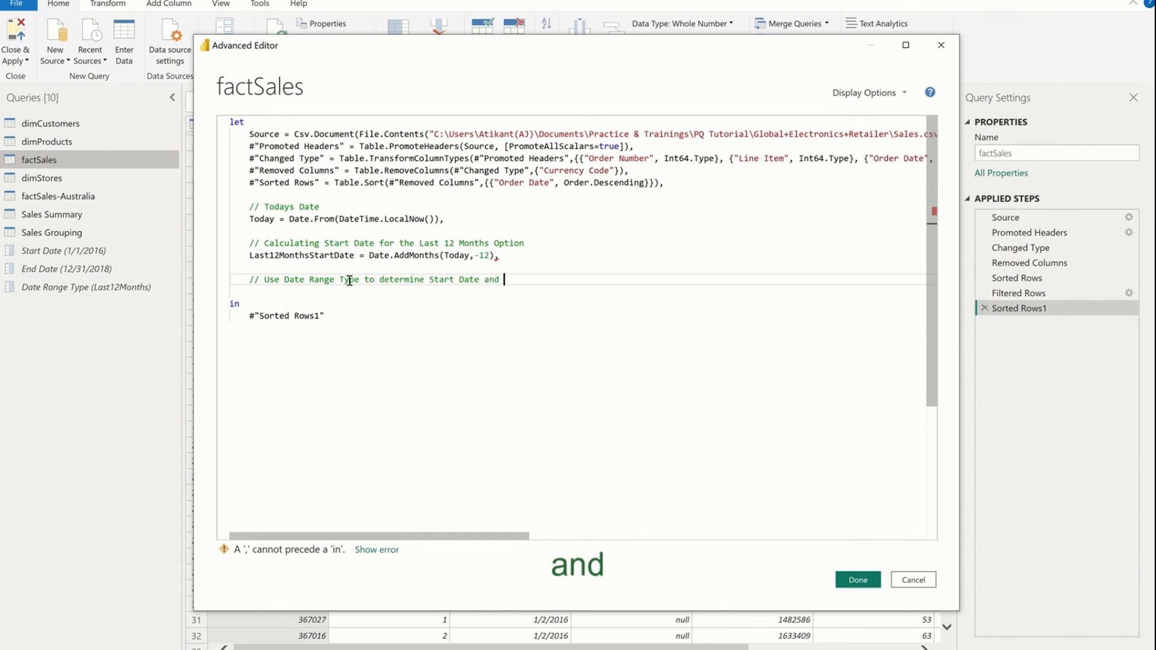
text(End Date)
- Start a variable definition named AdjustedStartDate, followed by an equals sign, on the line under the new comment
key(Return)
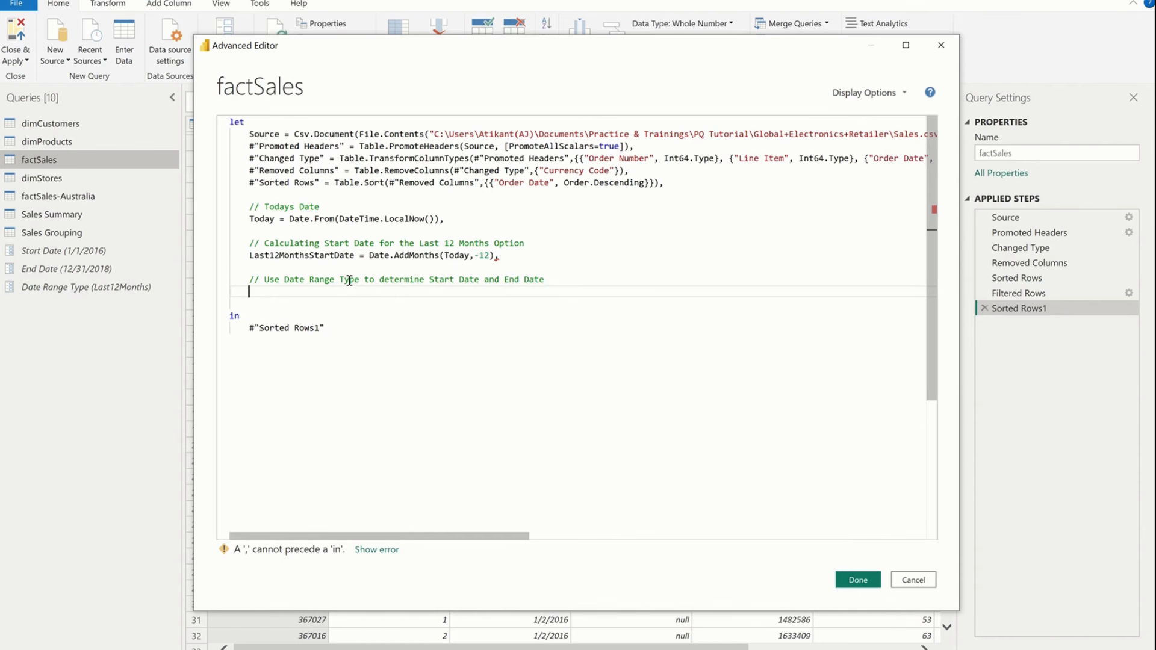
text(AdjustedStratDate)
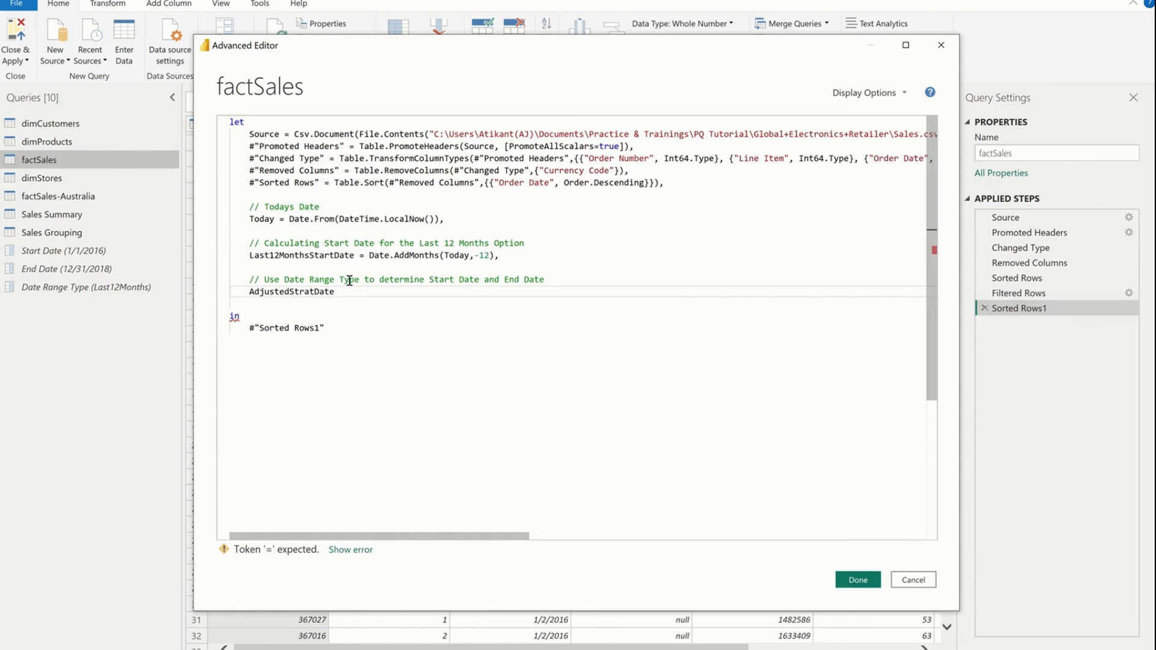
key(Left)
key(Left)
key(BackSpace)
key(BackSpace)
text(ar)
key(End)
text(= )
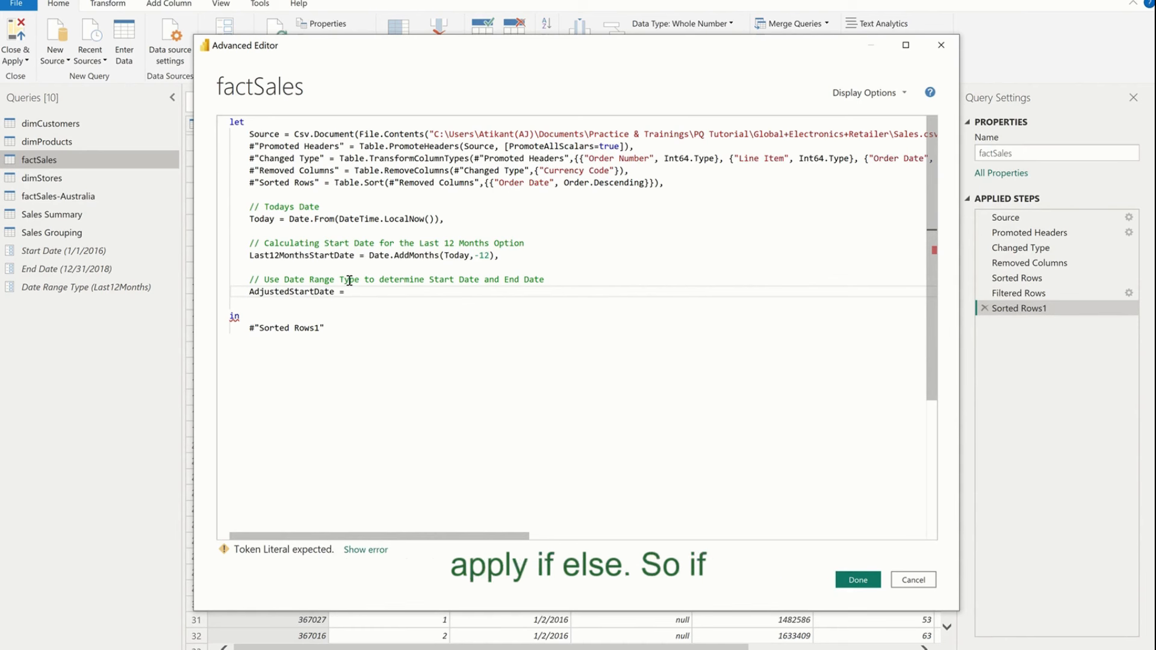
- Give AdjustedStartDate the condition if #"Date Range Type" = "Last 12 Months" then
text(if)
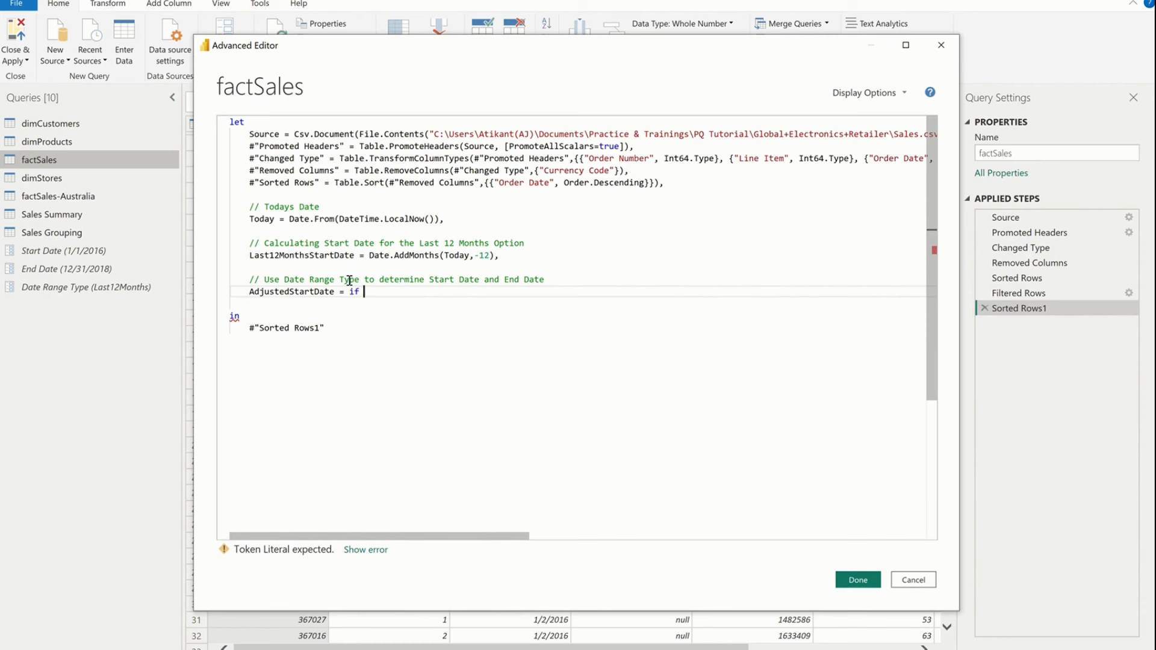
text(#"Date Ran)
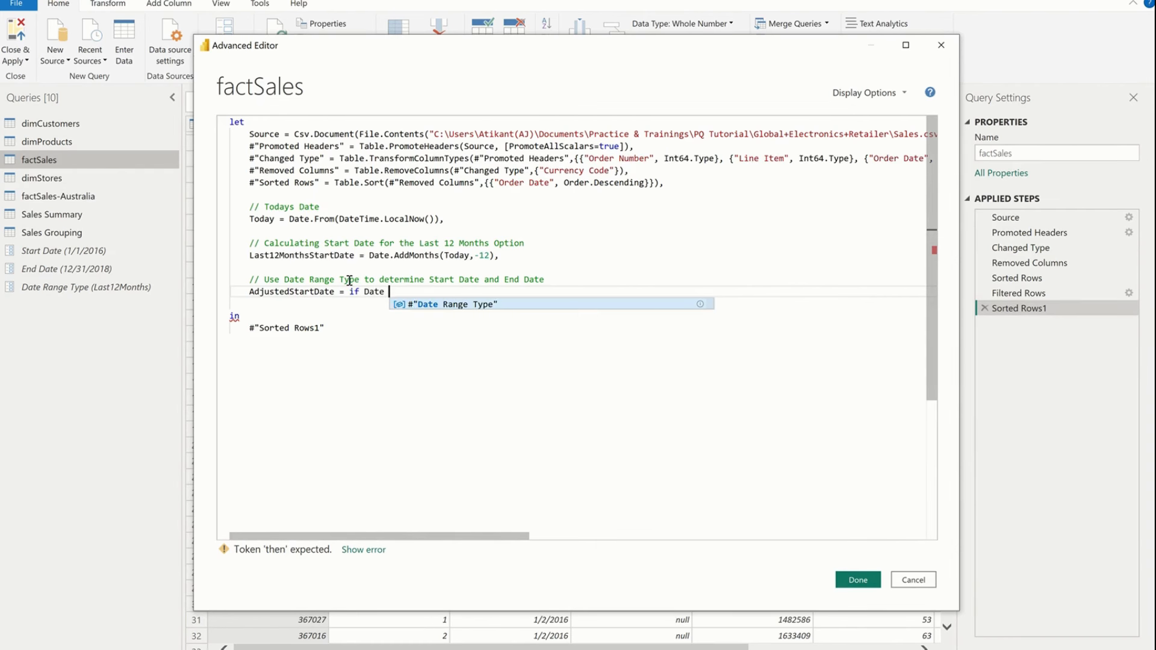
key(Tab)
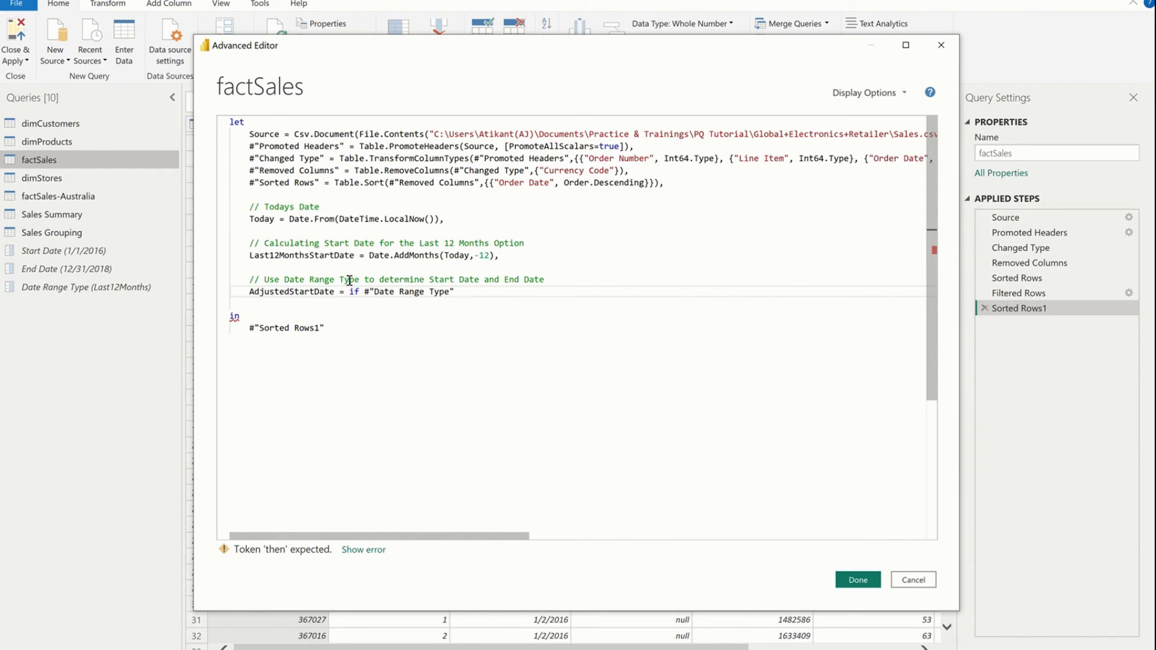
text(= "Last 12 Months")
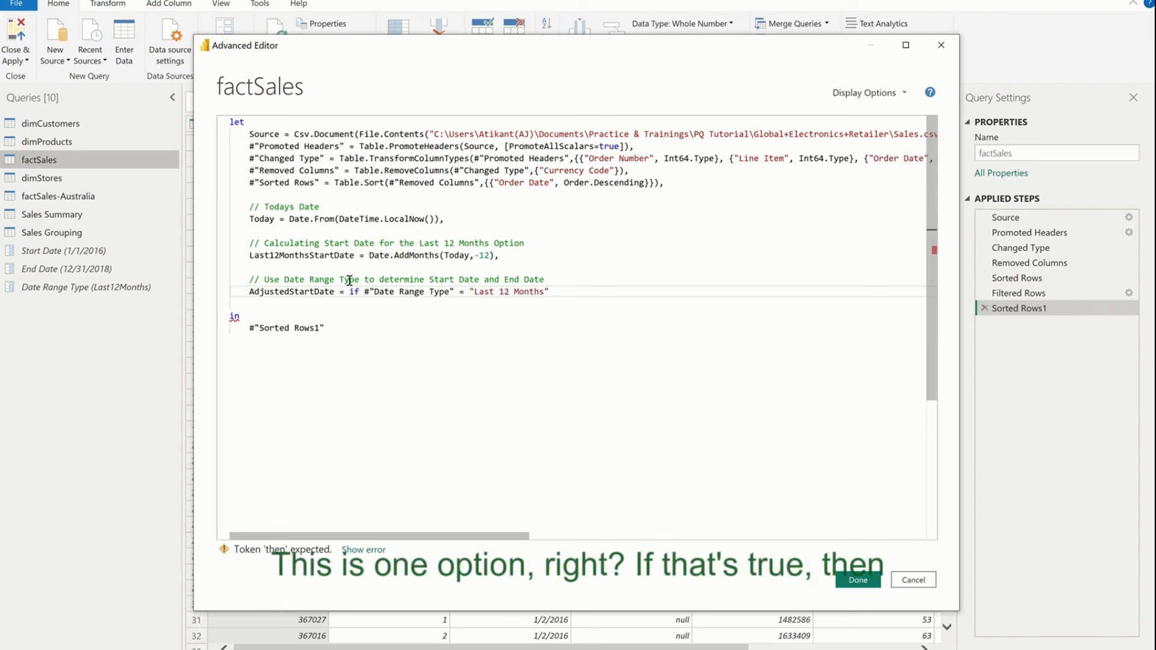
text( then)
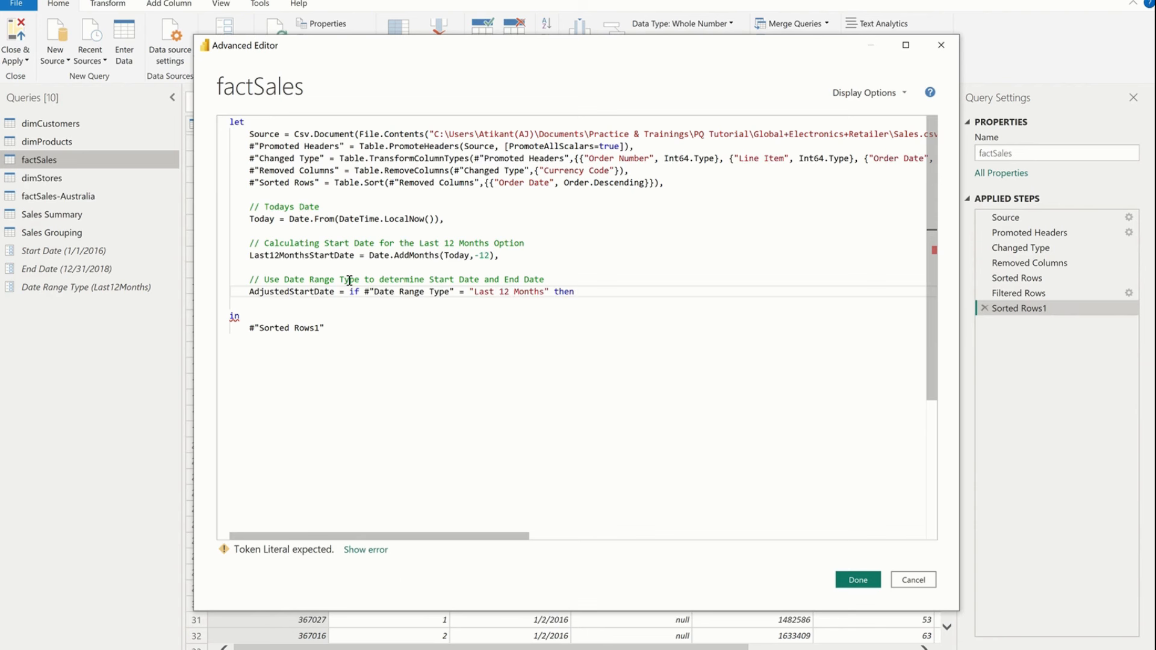
- Complete the AdjustedStartDate condition with Last12MonthsStartDate else #"Start Date", ending the line with a comma
double_click(308, 256)
key(ctrl+c)
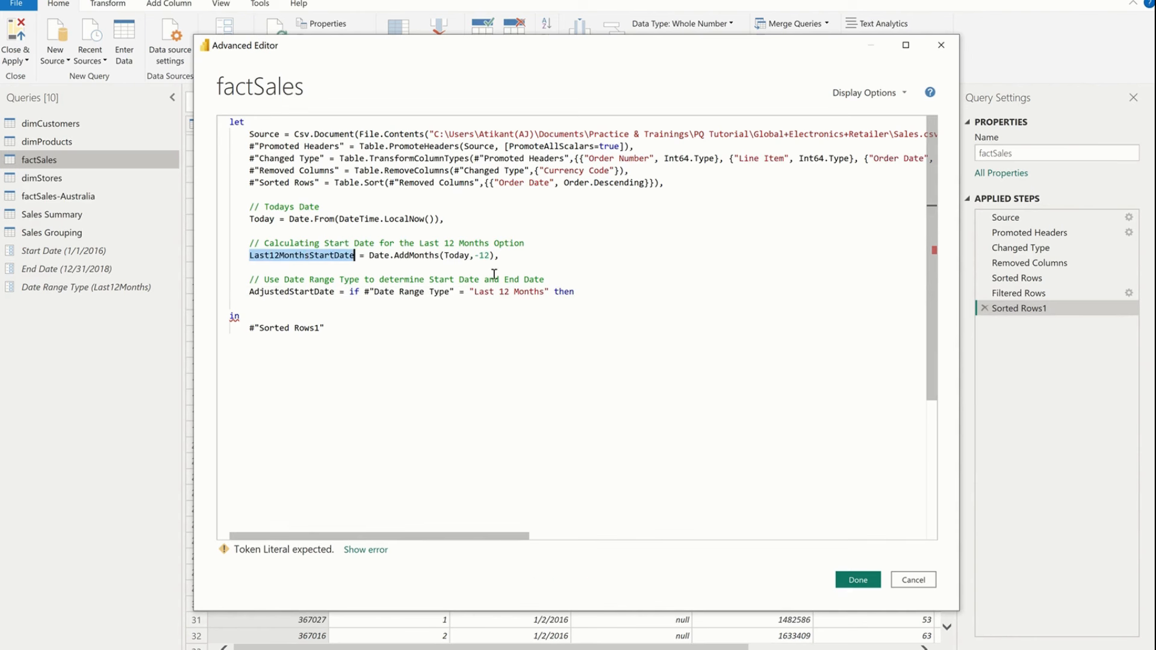
click(599, 293)
key(ctrl+v)
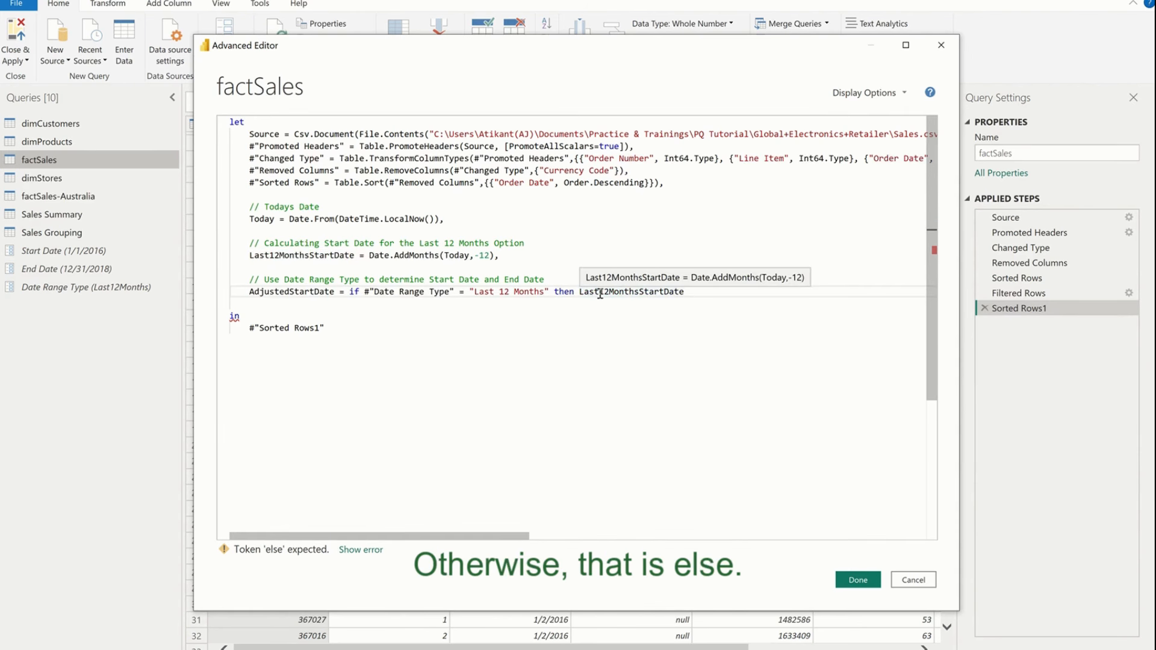
text(else S)
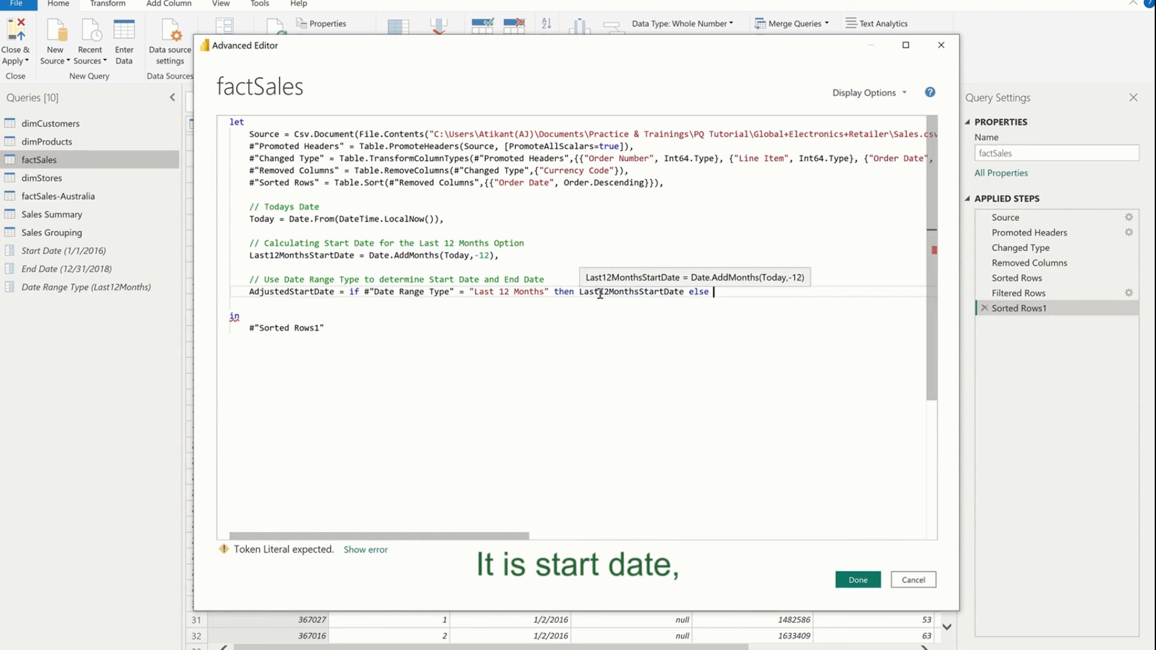
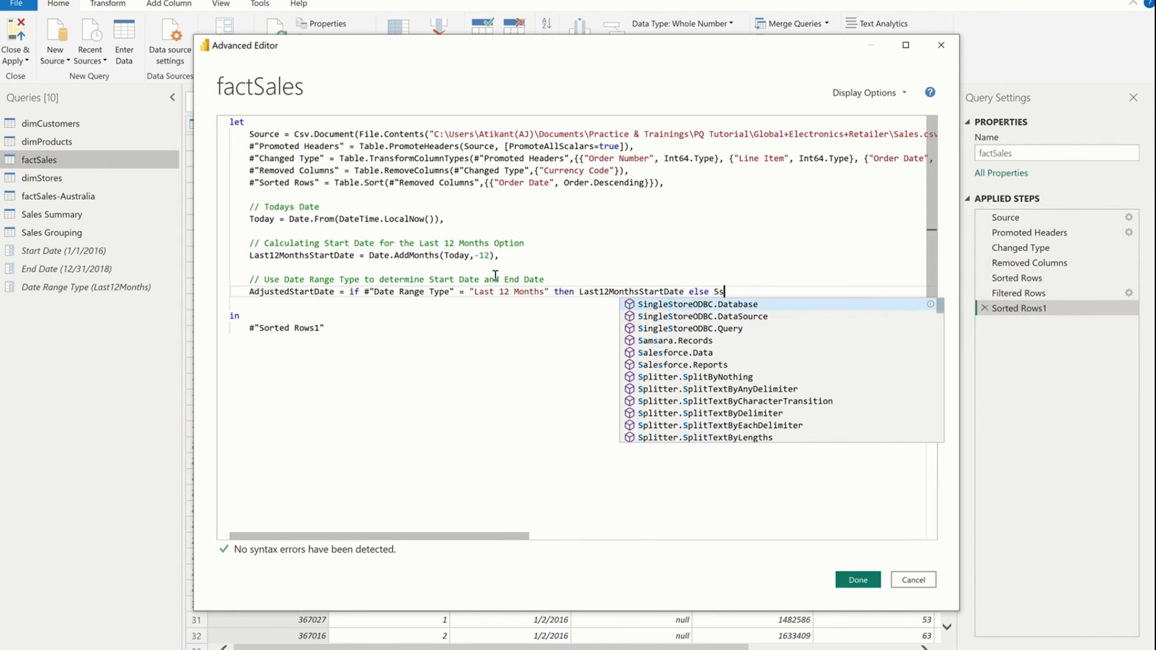
text(tart Date",)
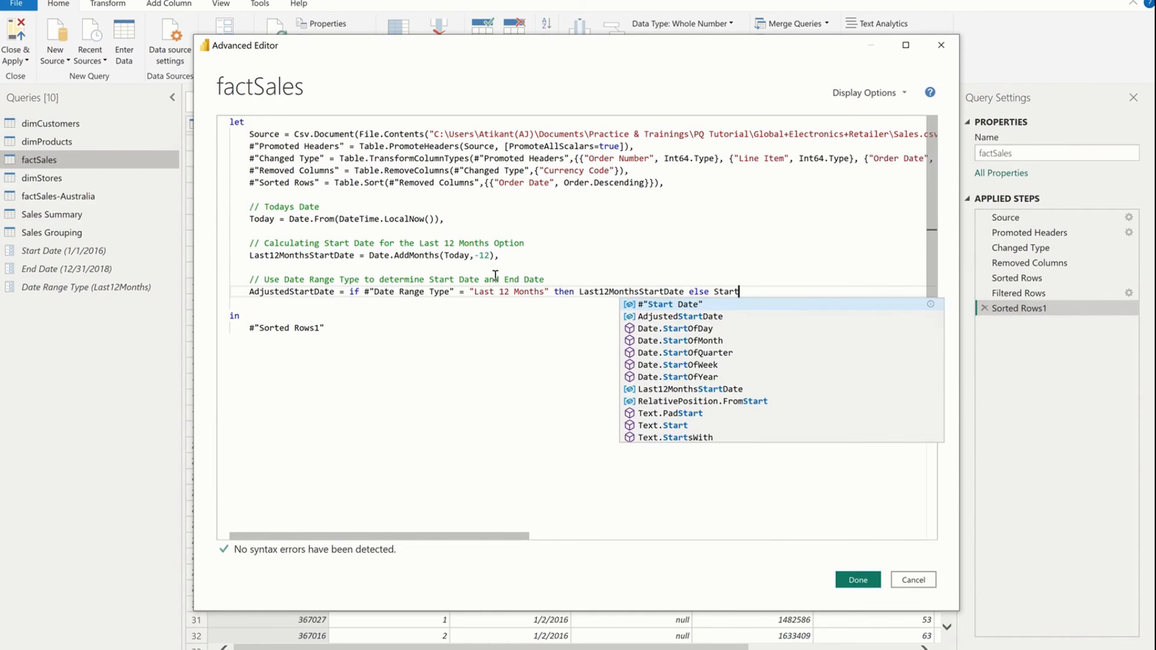
key(Tab)
text(,)
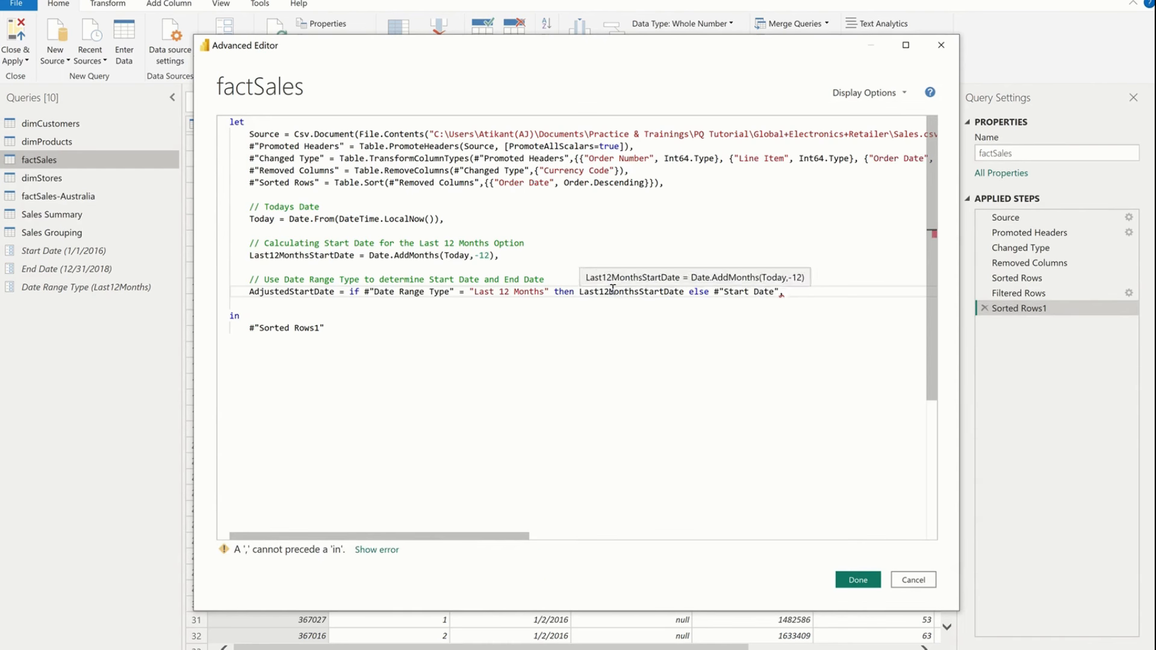
- Add an AdjustedEndDate variable on the next line, reusing a copy of the if expression from AdjustedStartDate
key(Return)
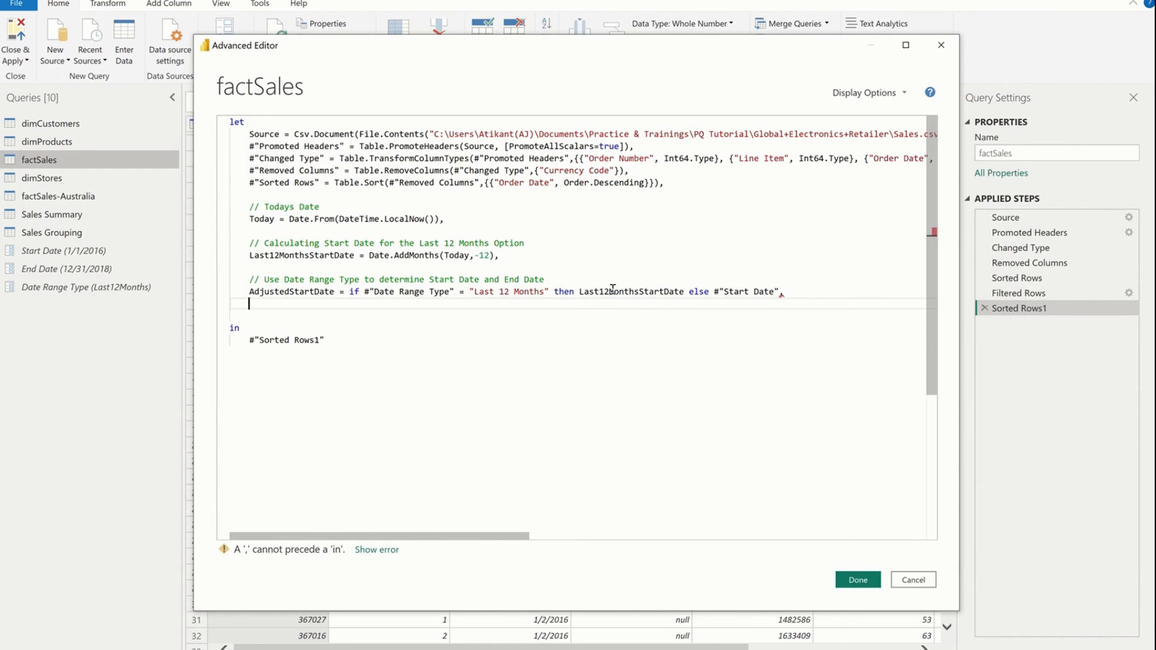
text(Adjusted)
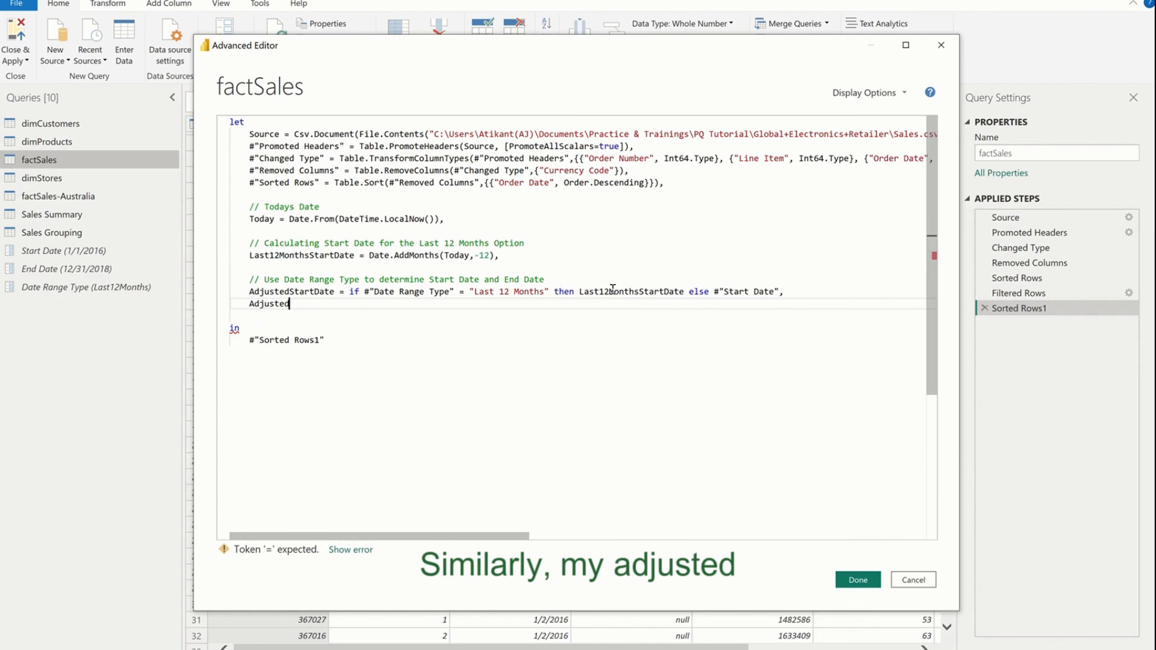
text( ndDate =)
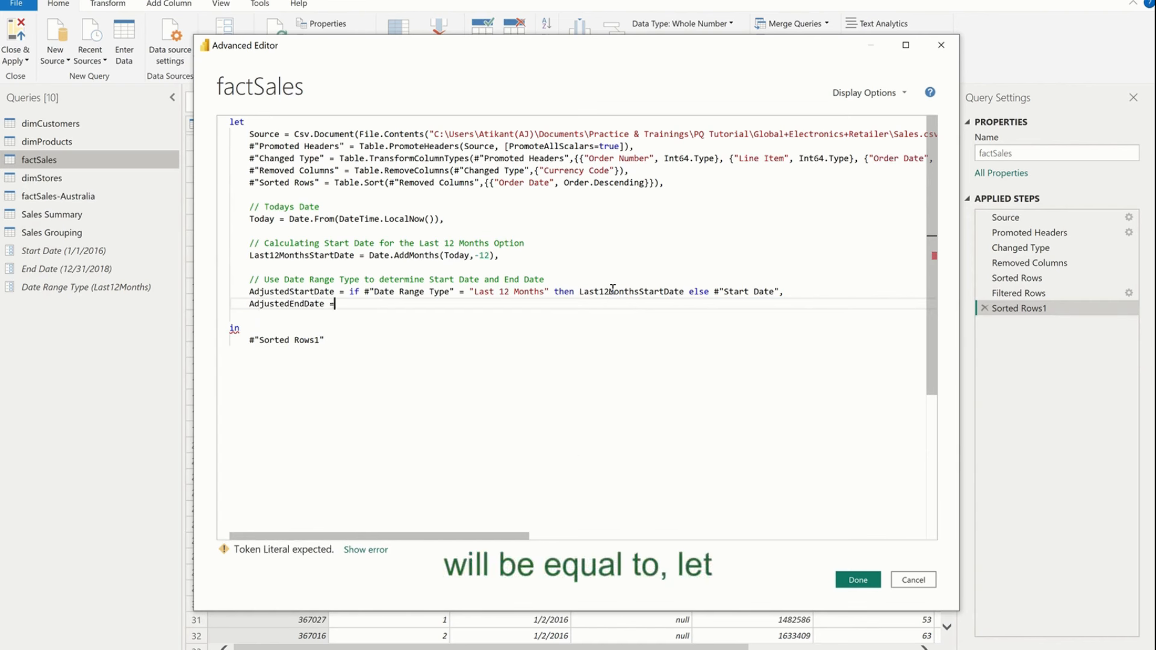
drag(784, 292, 347, 291)
key(ctrl+c)
click(357, 304)
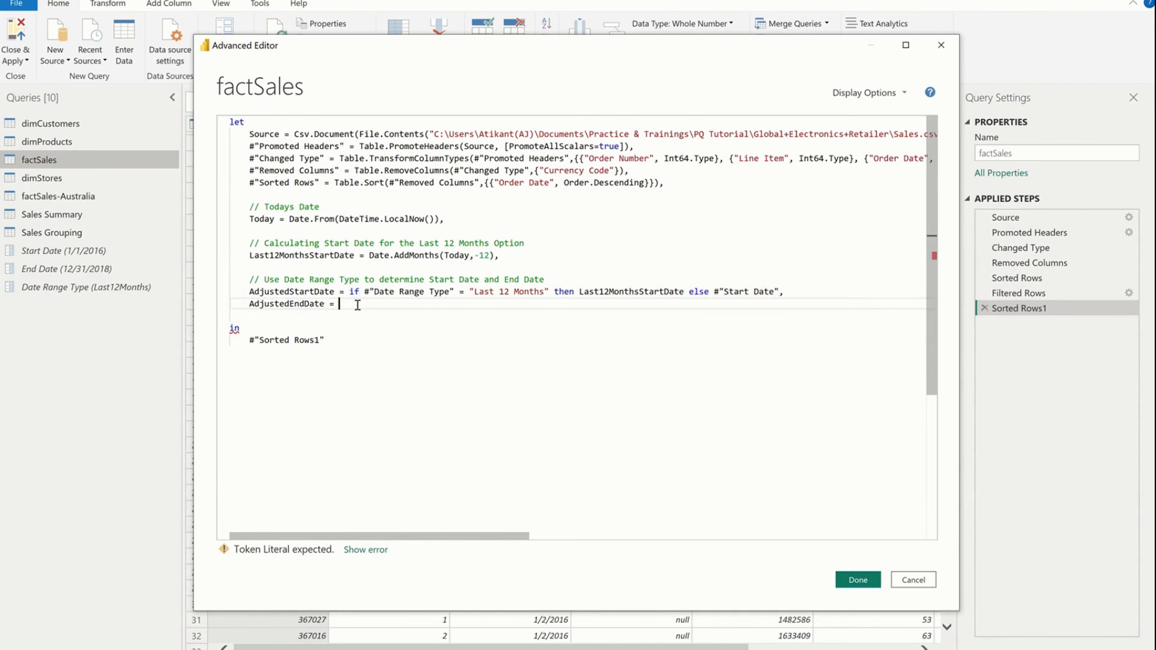
key(ctrl+v)
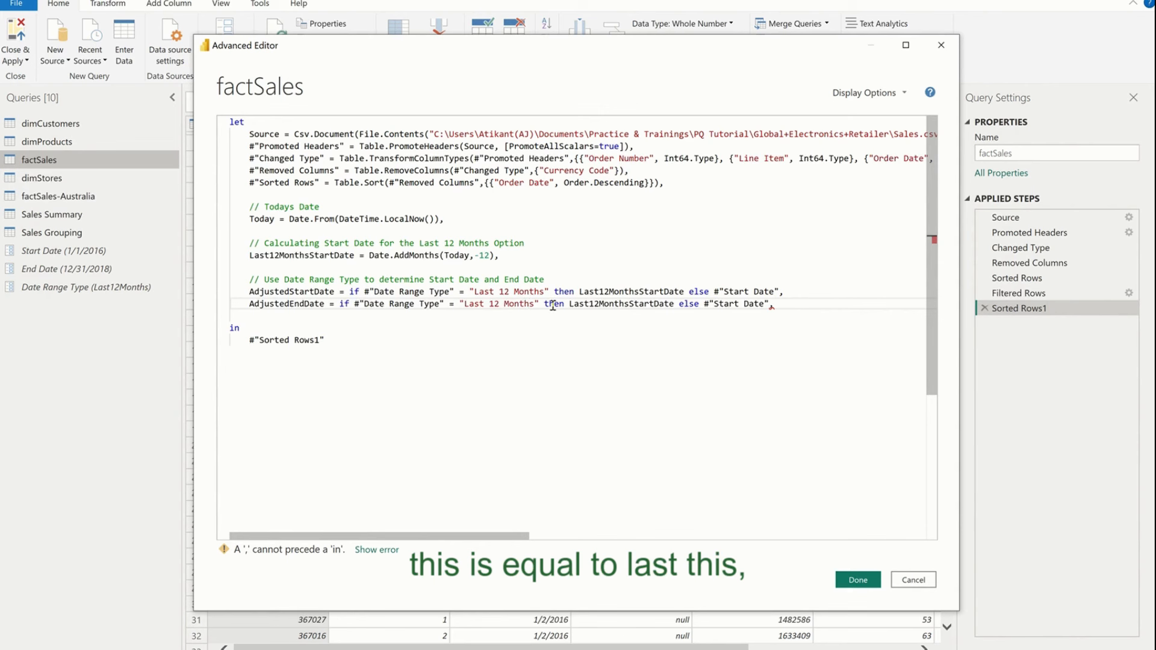
- Change the AdjustedEndDate expression to return Today, else #"End Date", and end the line with a comma
double_click(583, 305)
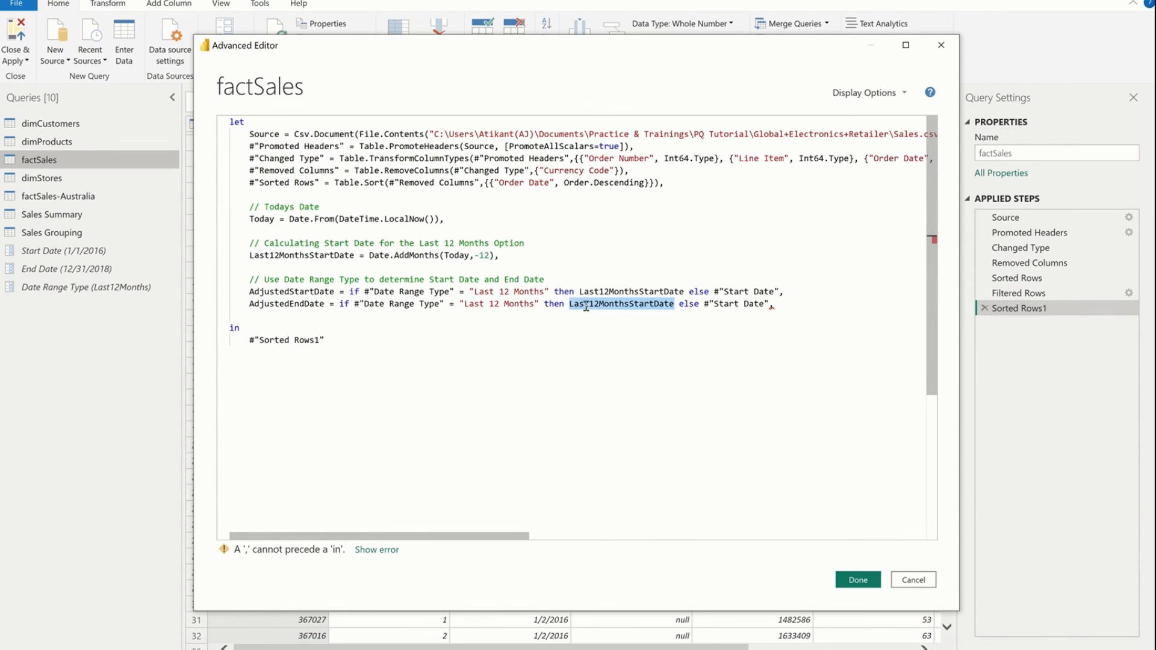
text(Today)
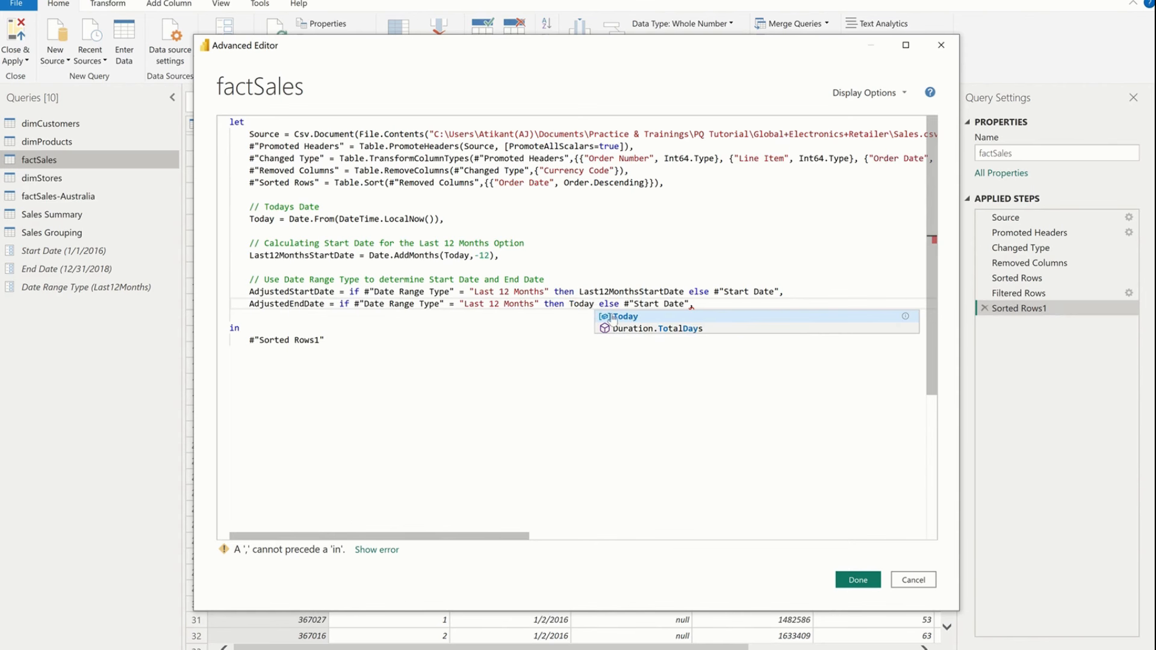
key(Escape)
drag(694, 304, 625, 303)
text(#"End Date")
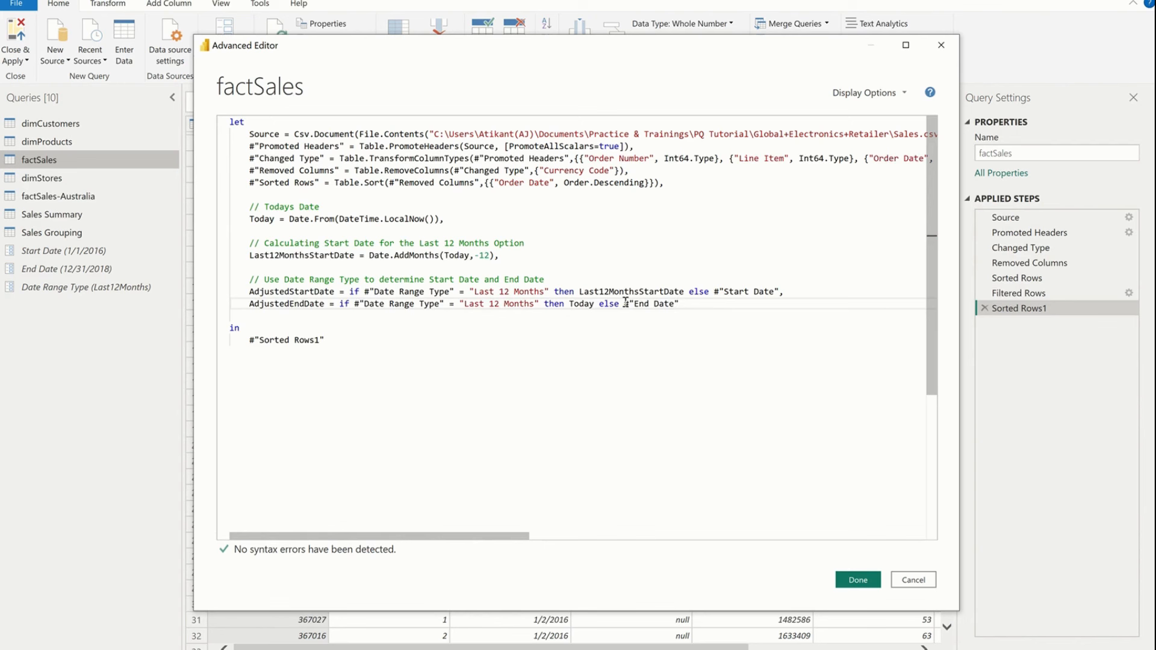
text(,)
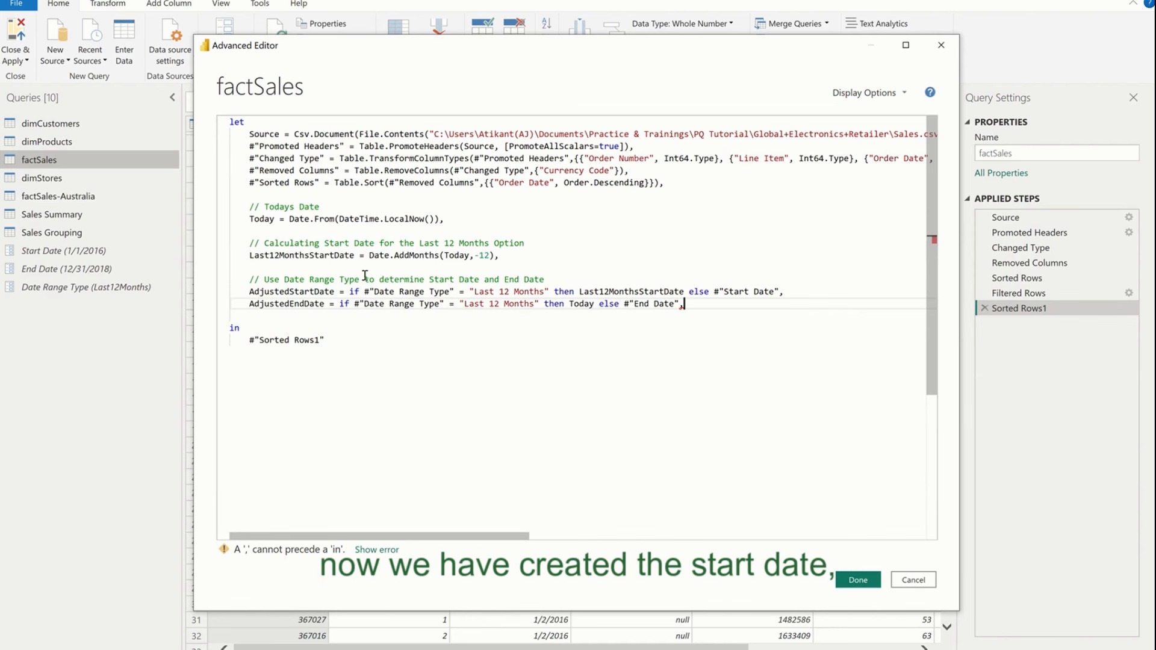
- Add the comment "// Filter the data using Adjusted S date and E Date" below the AdjustedEndDate line, after a blank line
key(Return)
key(Return)
text(// F)
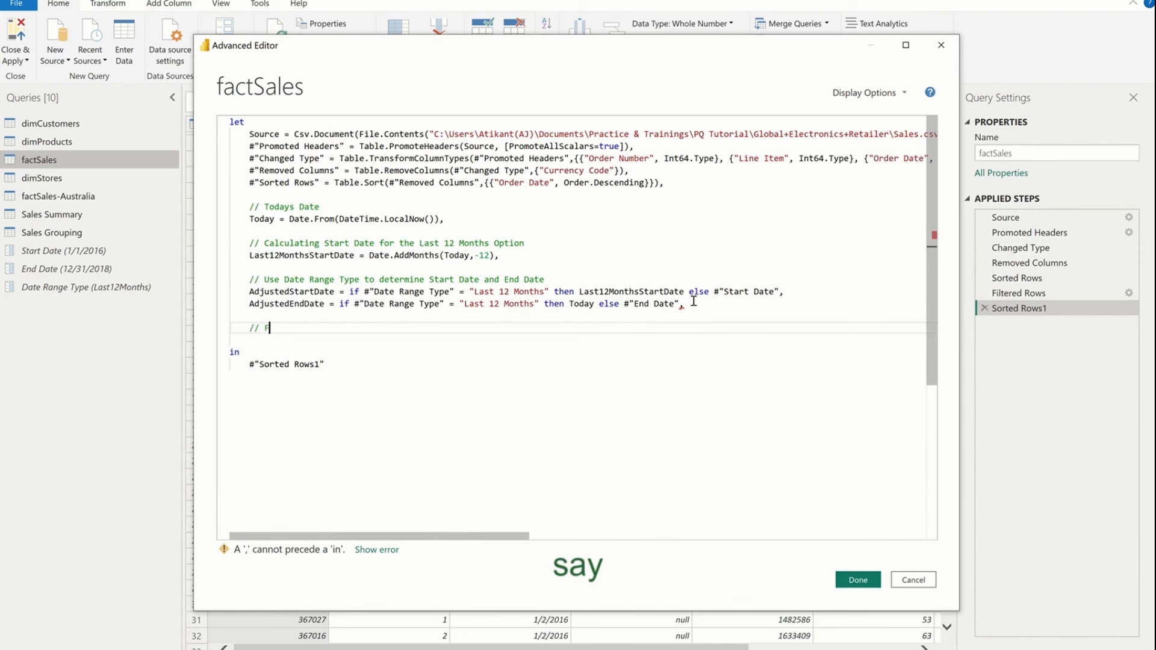
text(ilter the data using Adjusted S date and E Date)
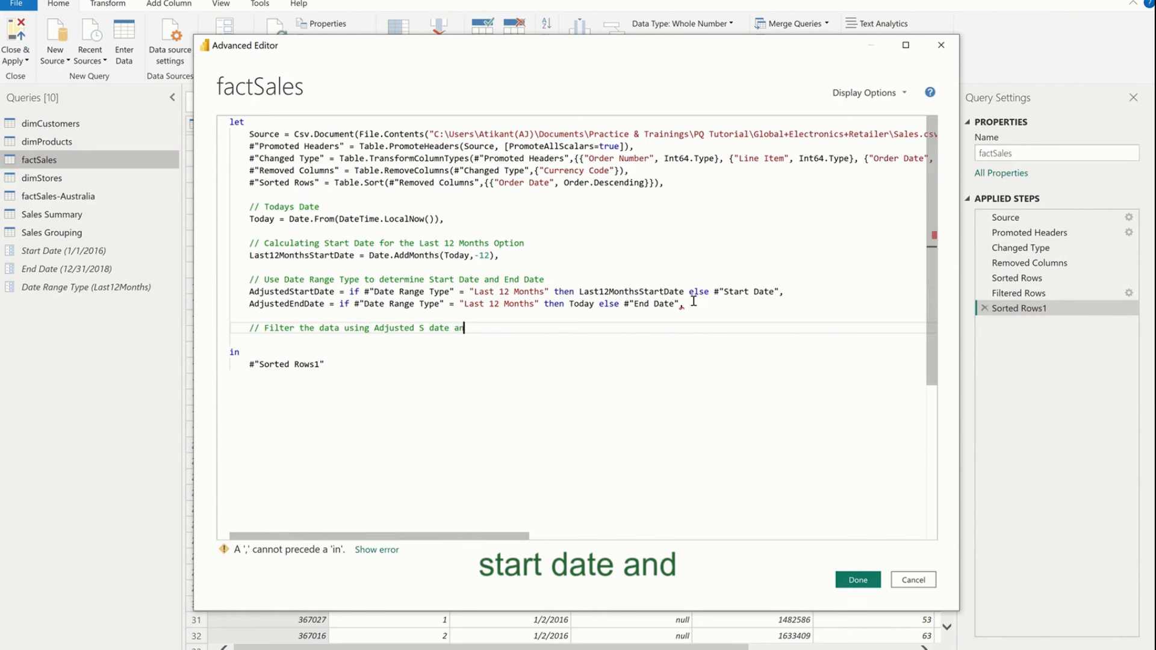
- Start a FilteredData variable on a new line below the filter comment, assigning it the Table.SelectRows function with an open argument list
key(Return)
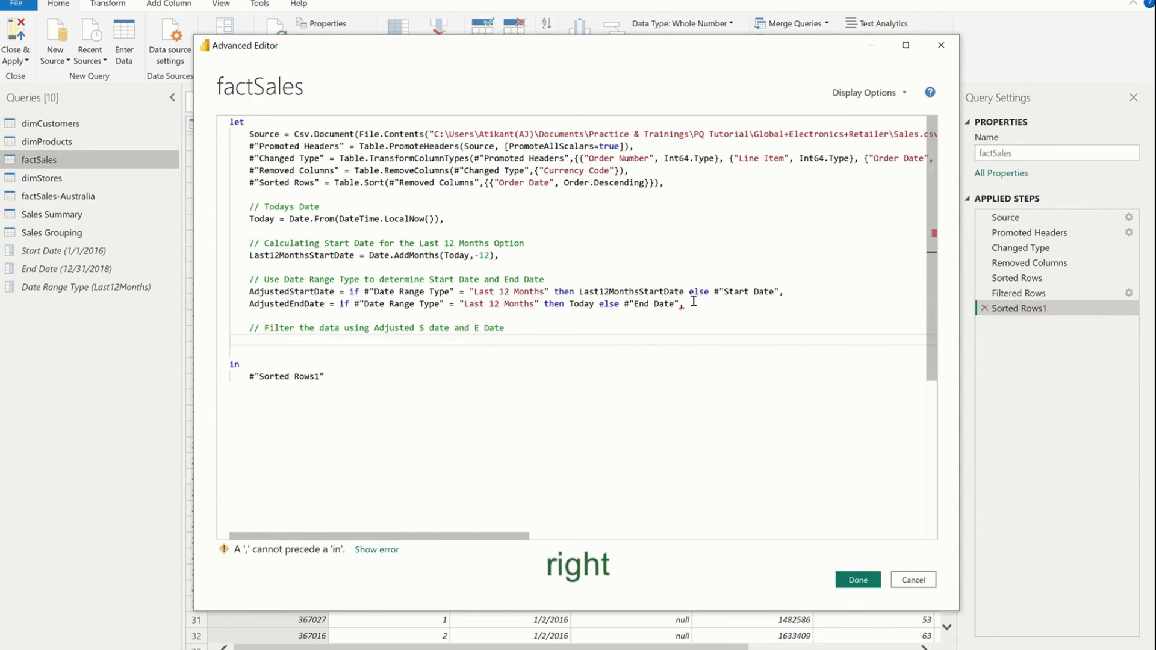
text(Filtered)
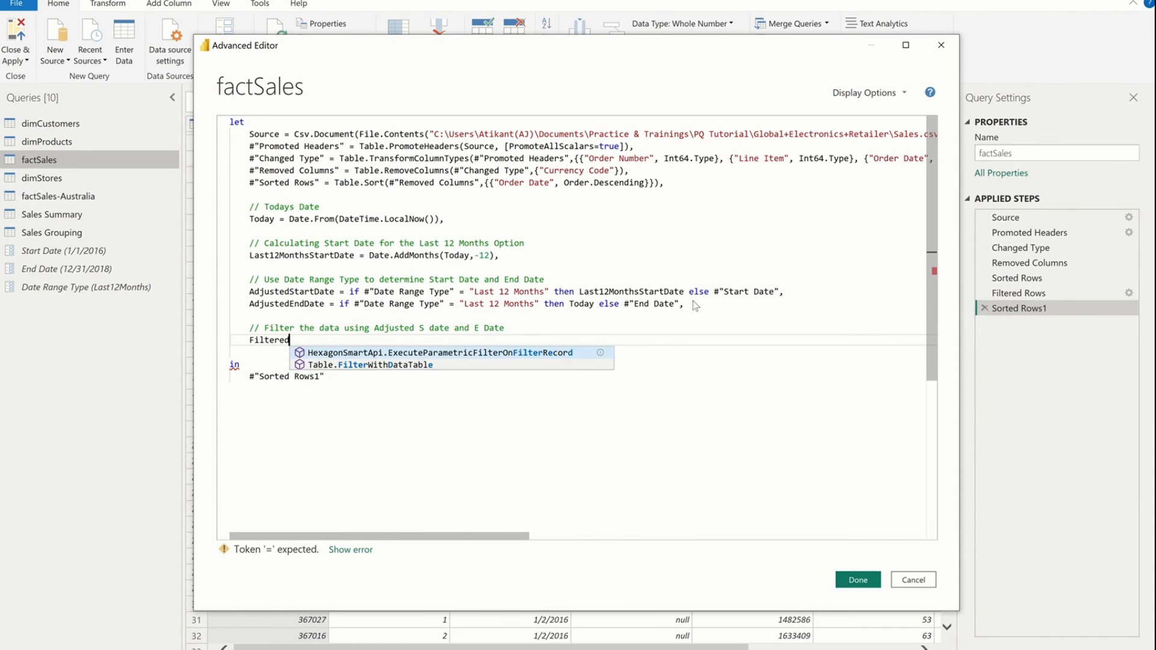
text(Data = Tab)
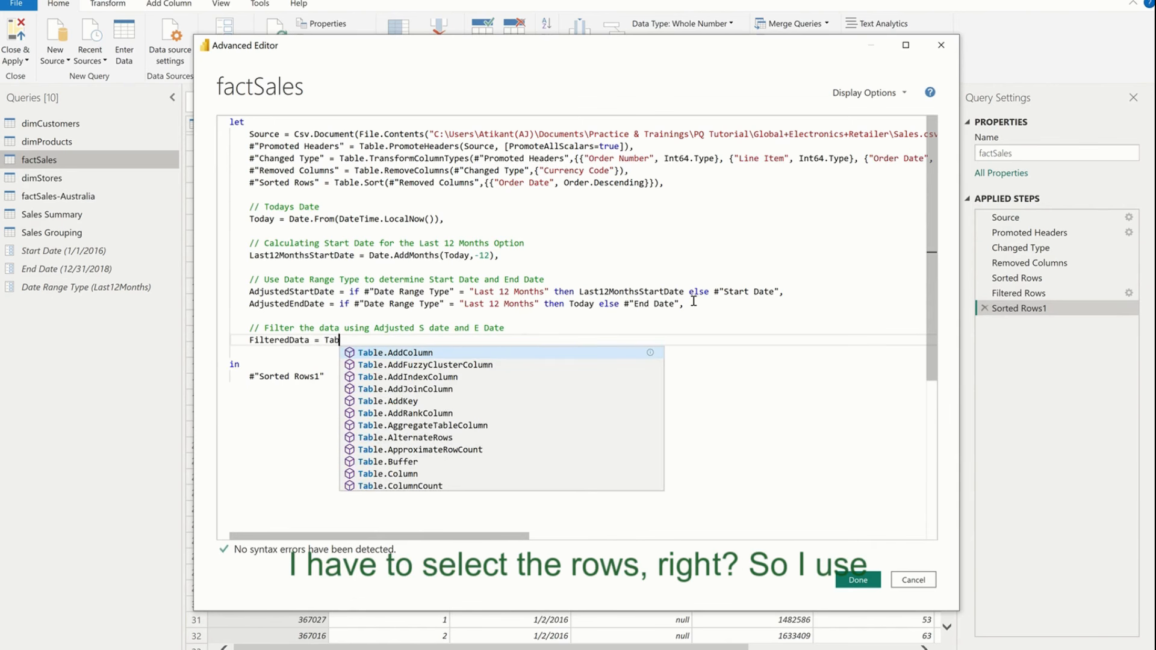
text(le.Select)
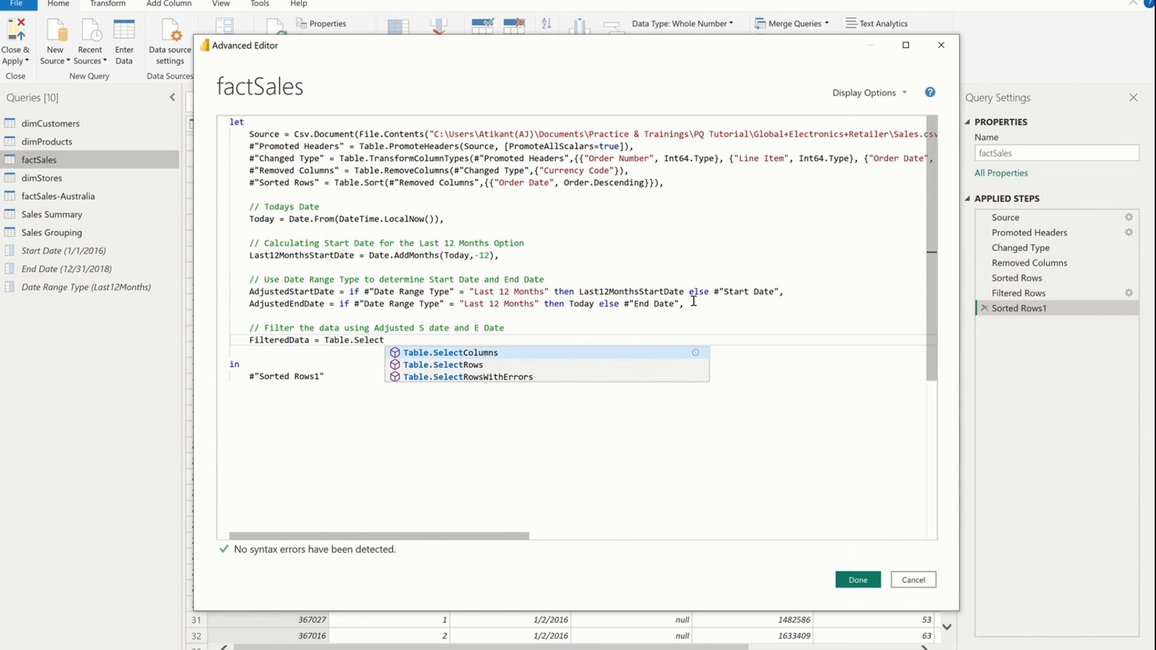
key(Down)
key(Tab)
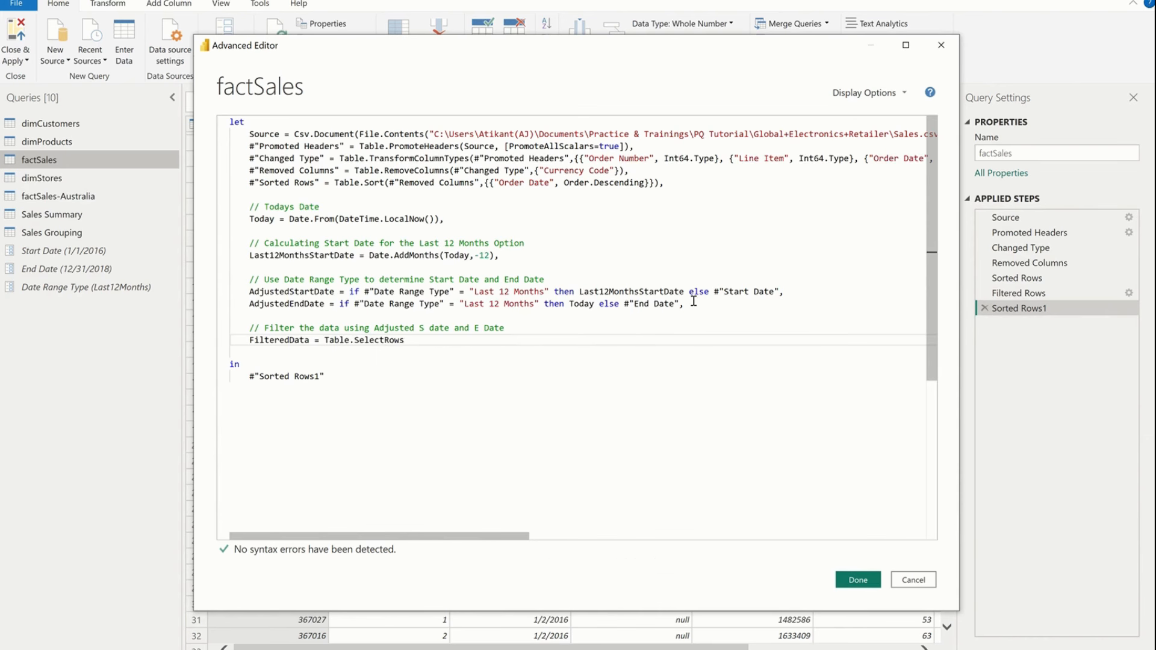
text(()
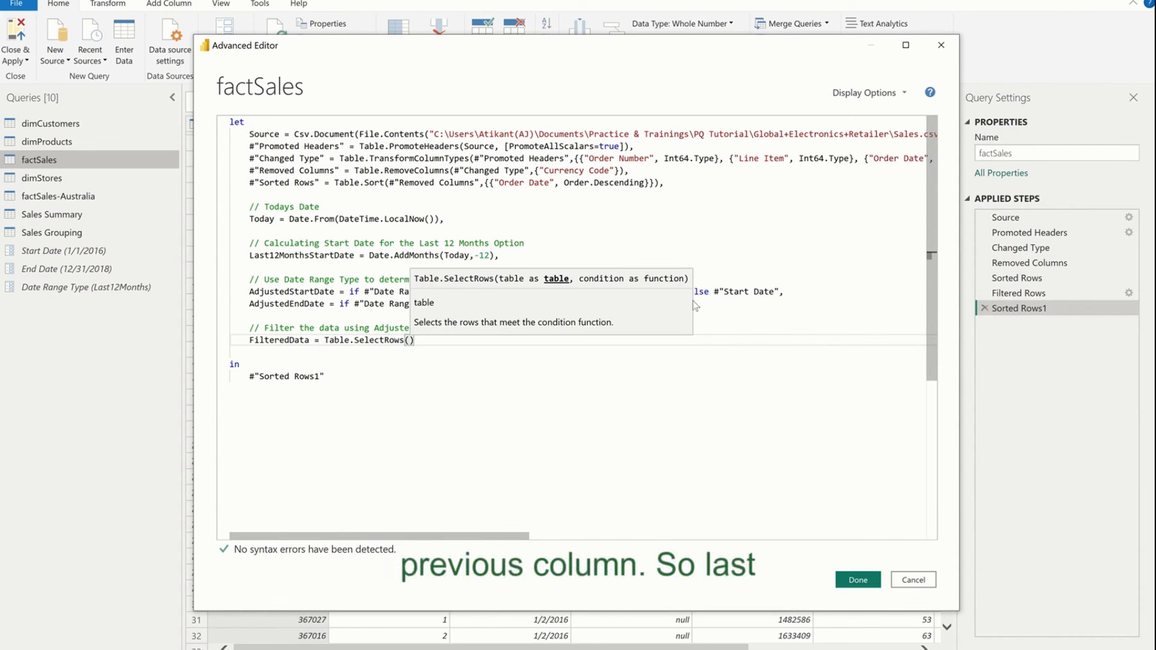
- Pass a copy of the step name #"Sorted Rows" as the table argument of Table.SelectRows
click(252, 182)
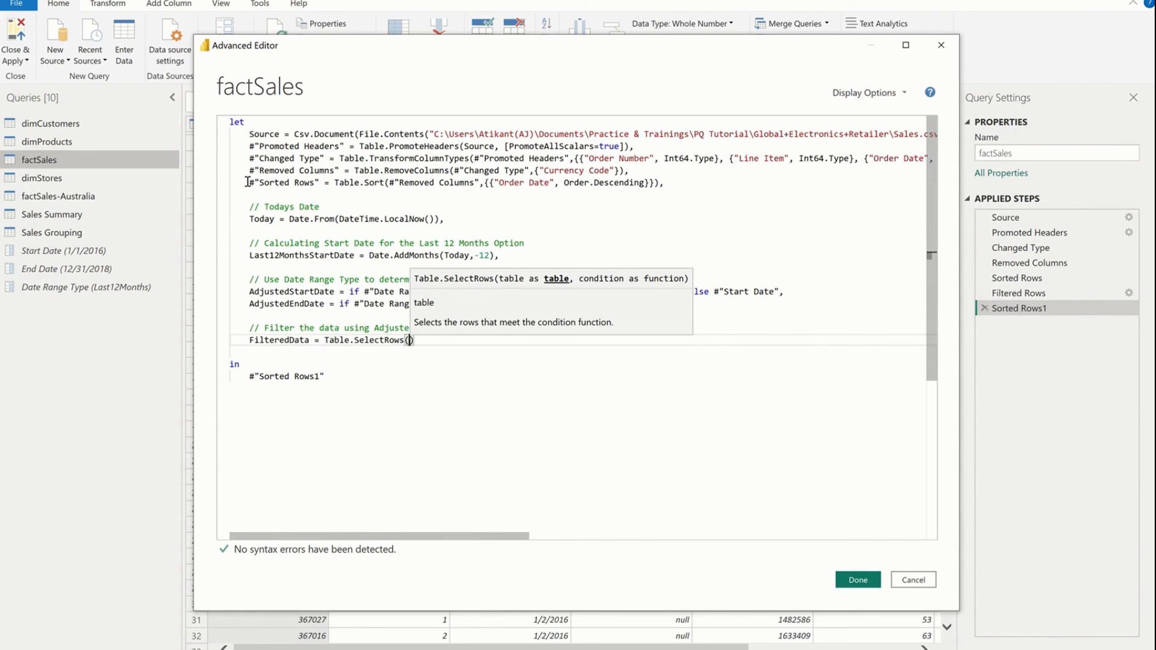
drag(250, 182, 322, 183)
key(ctrl+c)
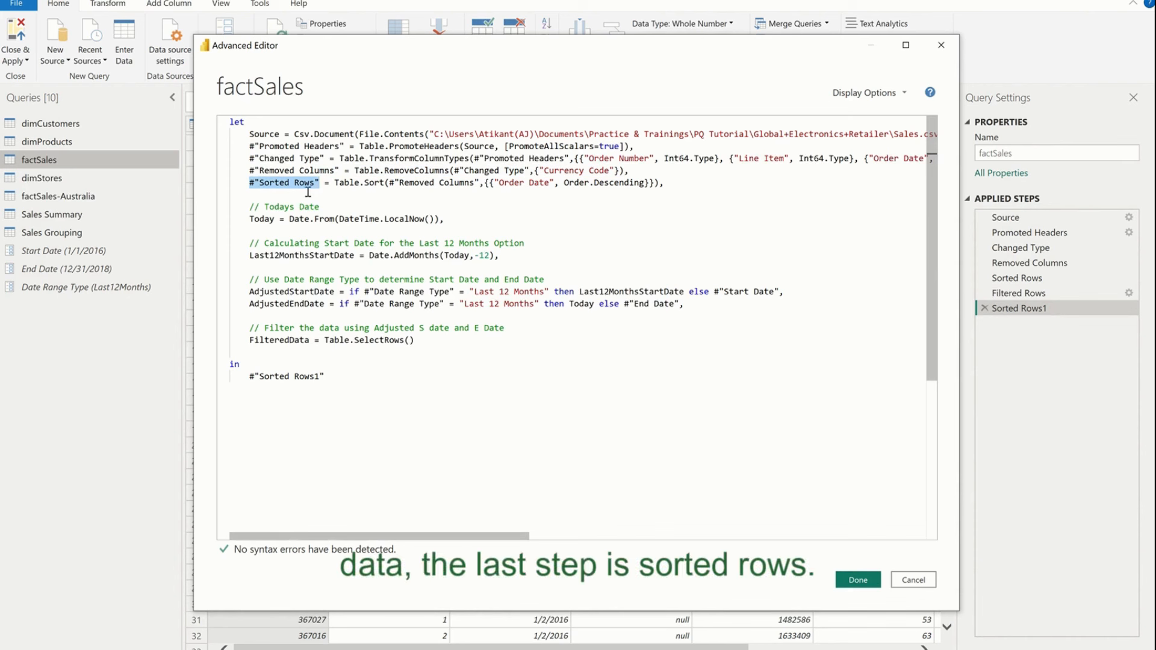
click(412, 340)
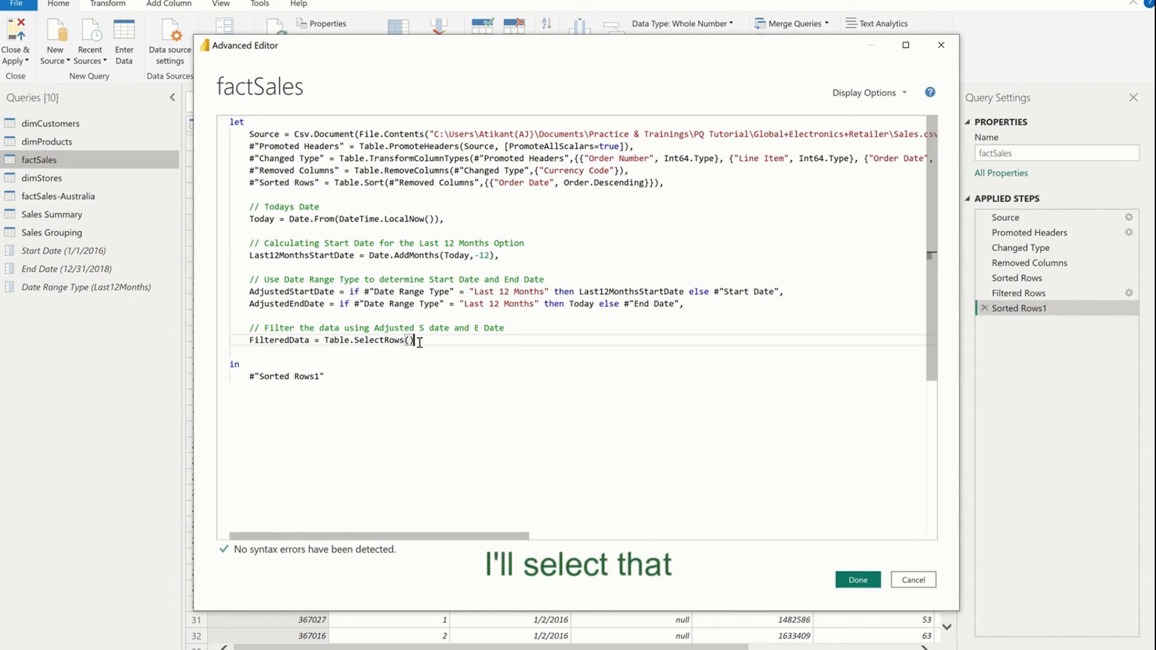
key(ctrl+v)
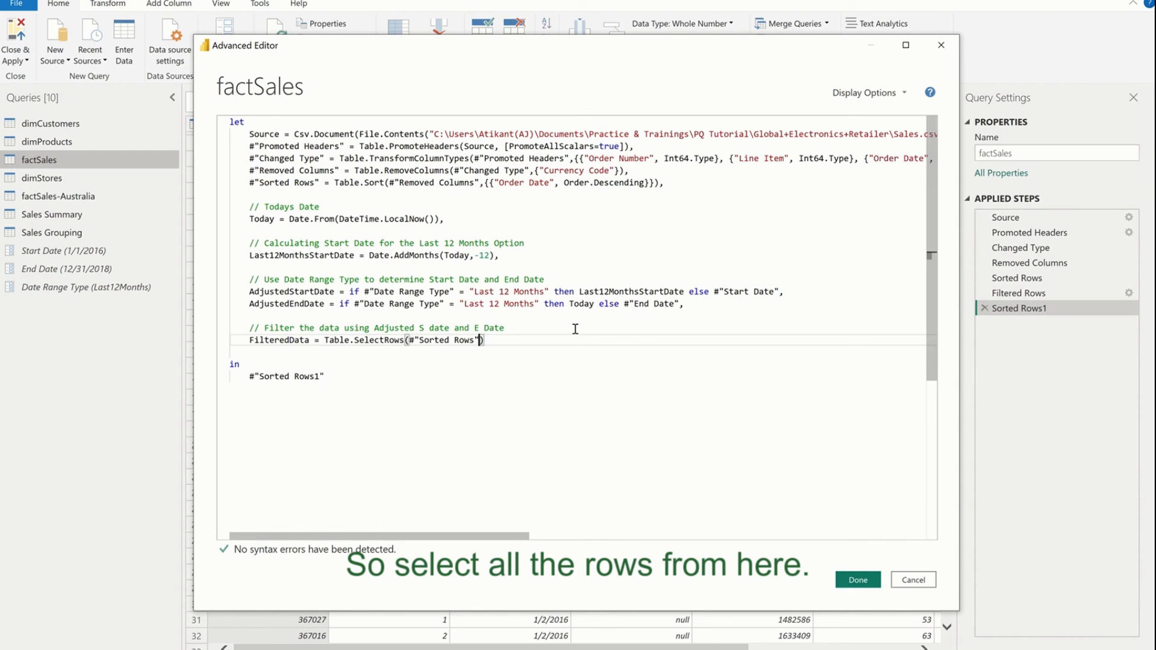
- Add the row condition each [Order Date]>= AdjustedStartDate as the second argument of Table.SelectRows
text(, each [)
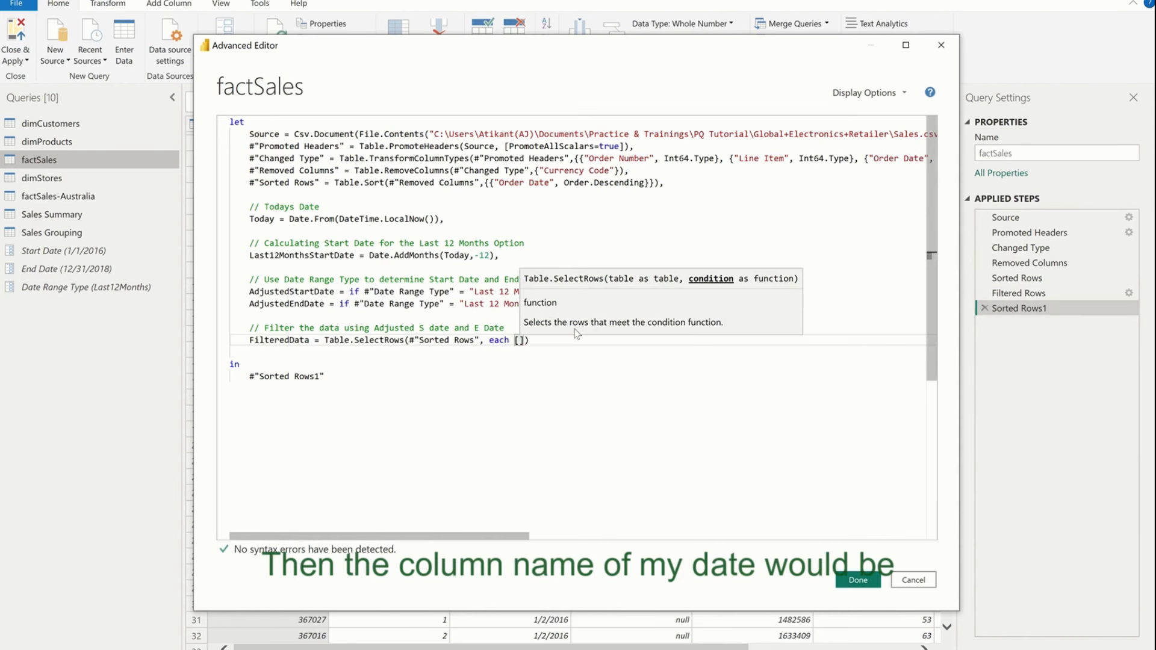
text(Order Date)
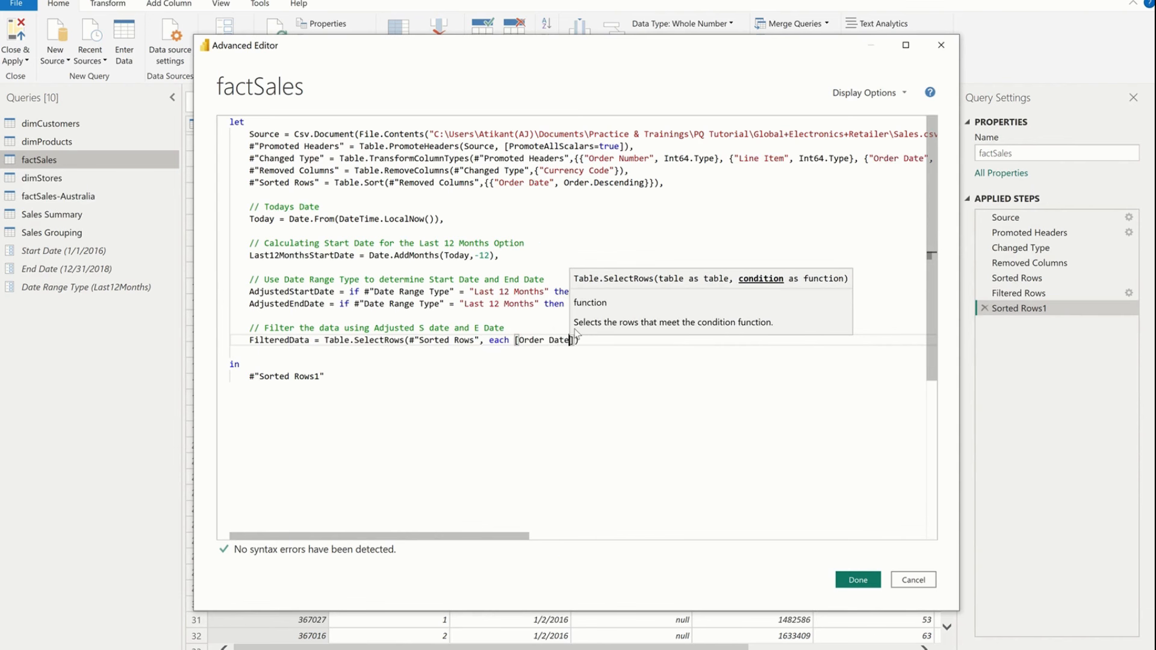
key(Right)
text(>= Adjus)
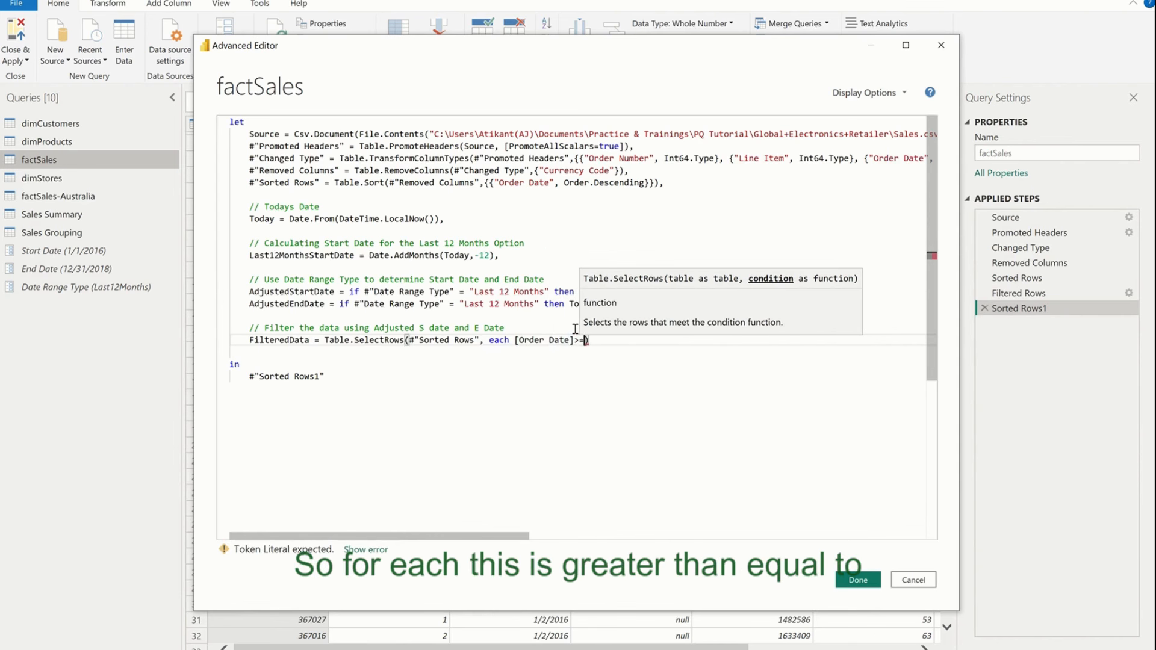
text(ted)
key(Down)
key(Tab)
- Extend the FilteredData condition with and [Order Date] <= AdjustedEndDate
text(and [Order)
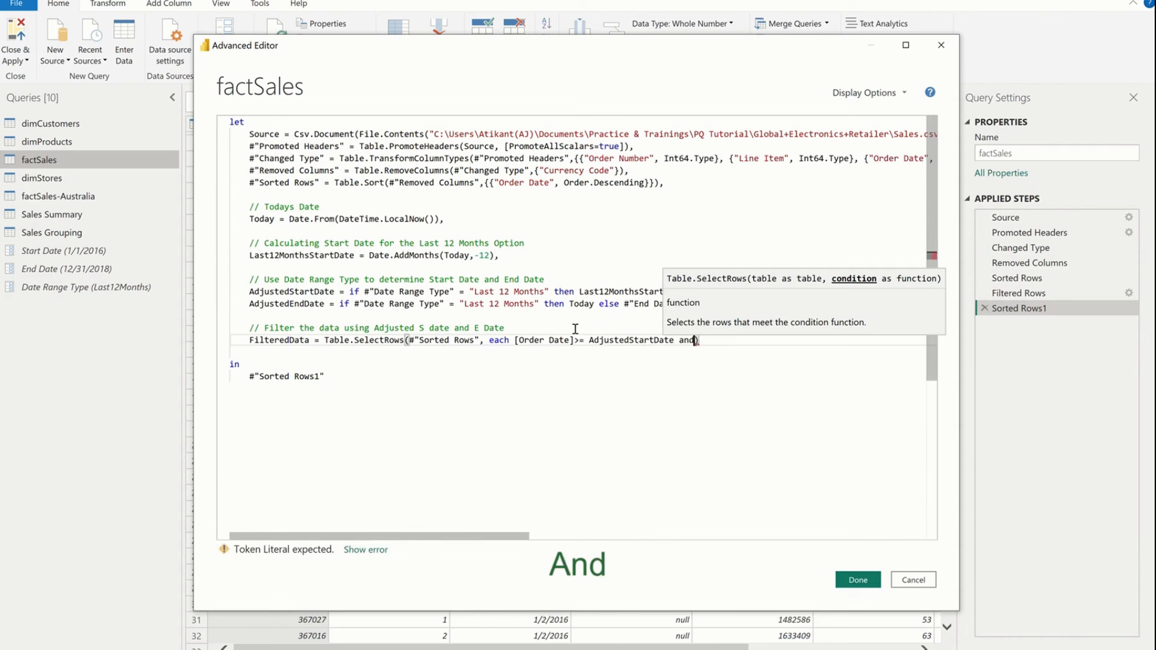
text( Date])
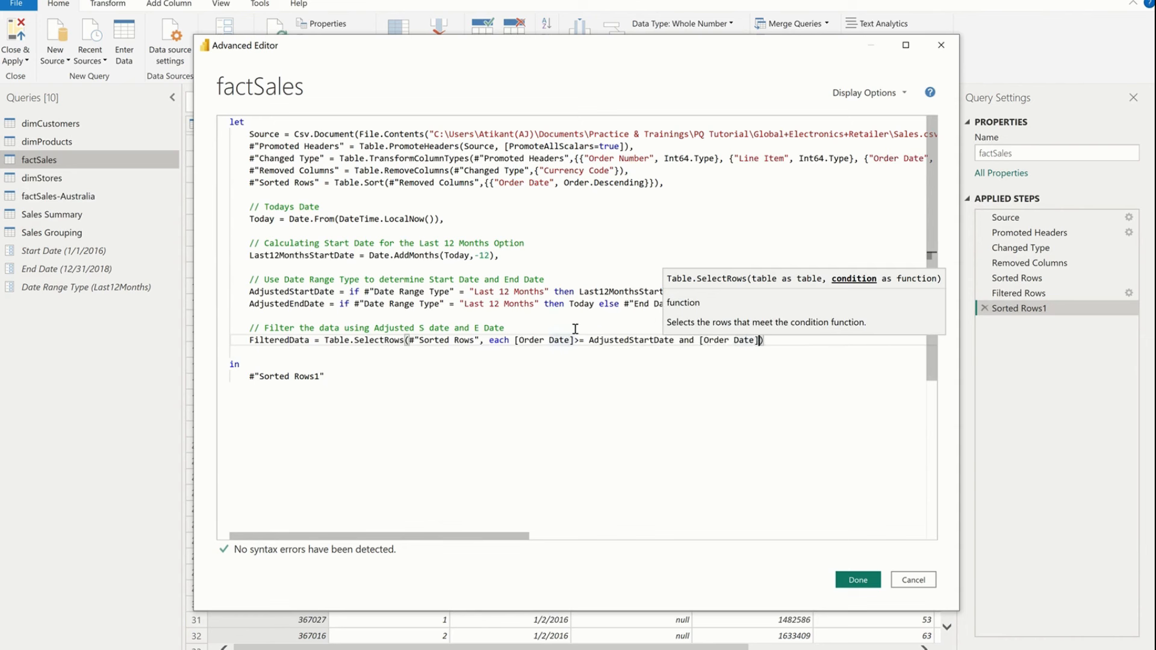
text( <)
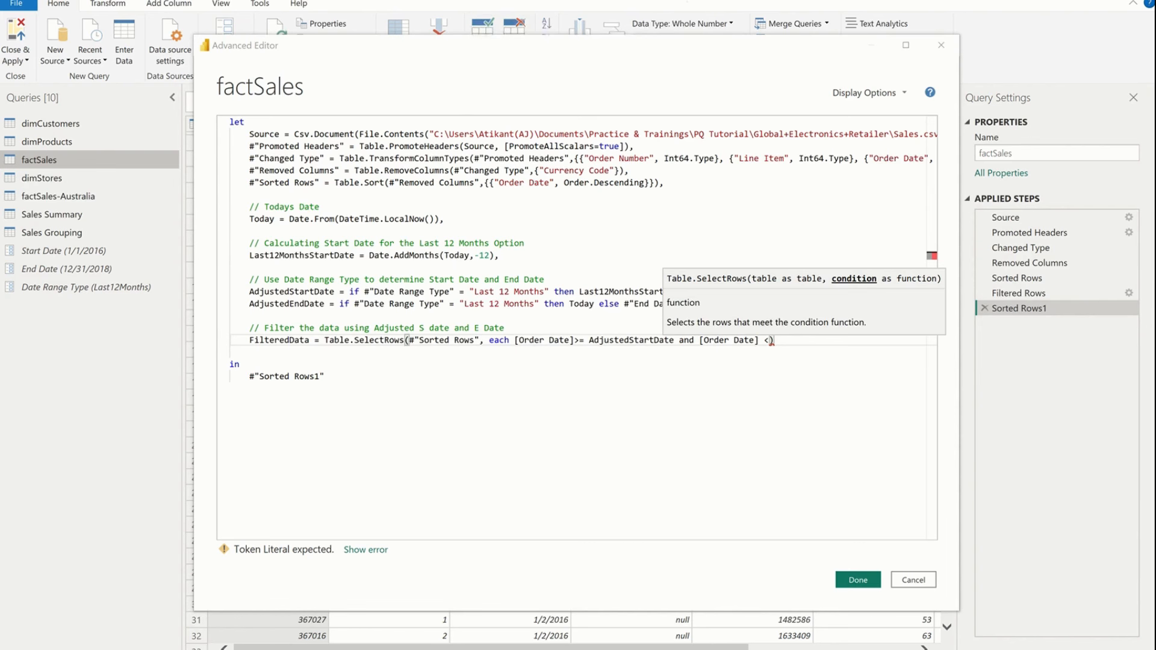
click(777, 341)
text(<)
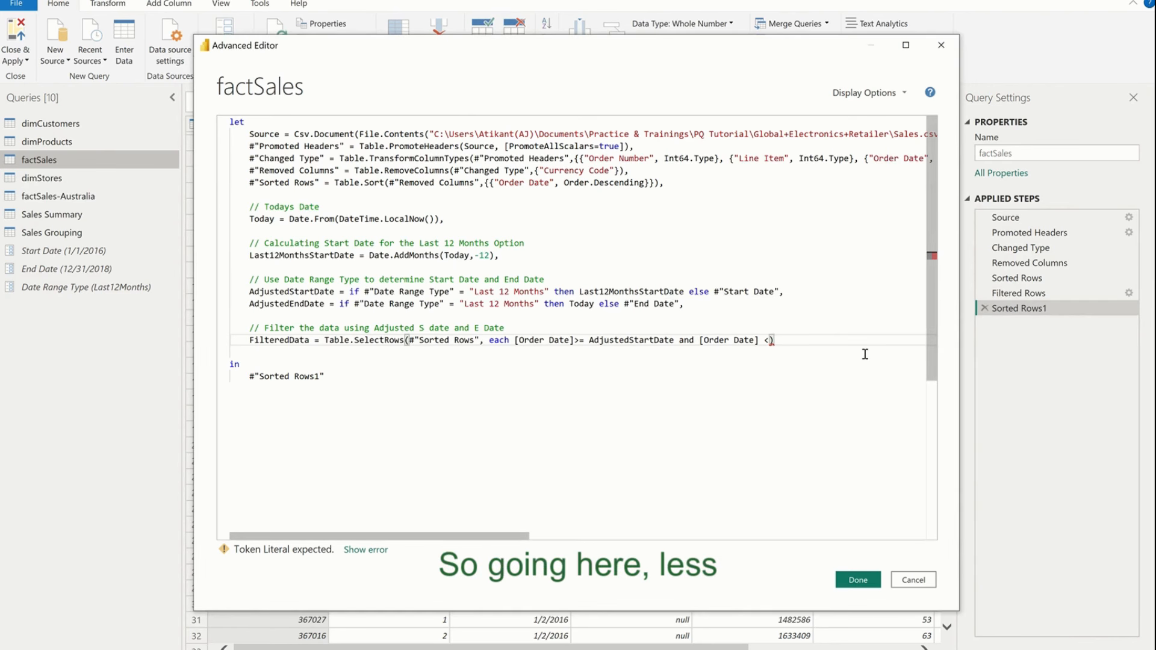
text(= AdjustedEndDate)
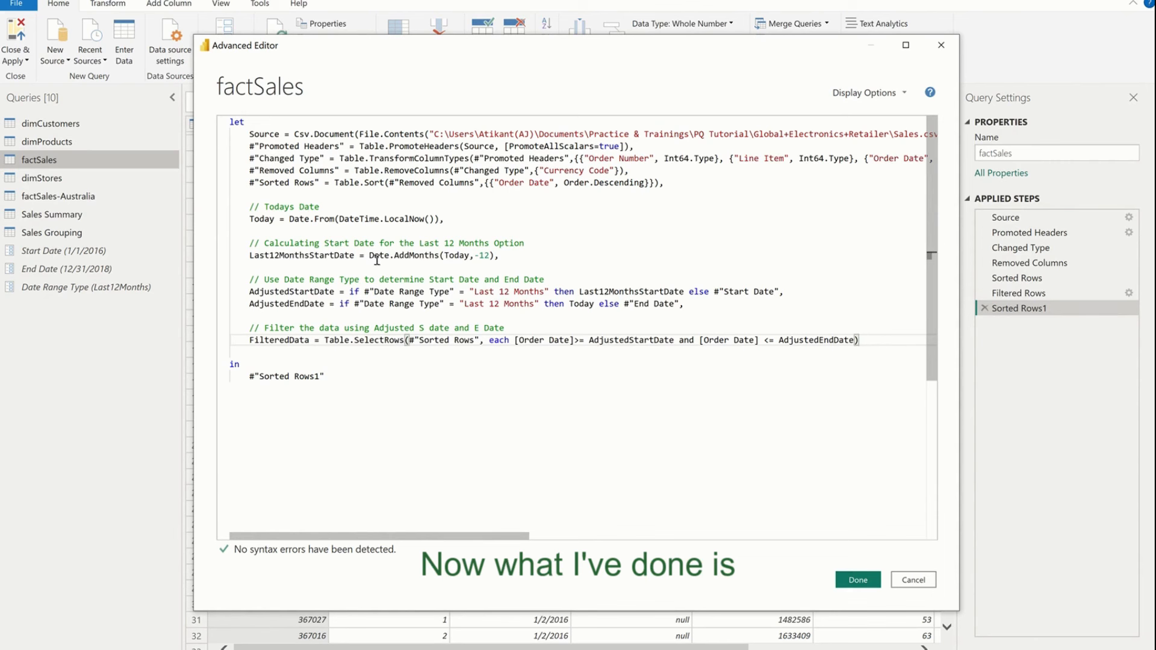
- Review how the Today, Last12MonthsStartDate and AdjustedStartDate lines derive the start date for each Date Range Type
triple_click(381, 219)
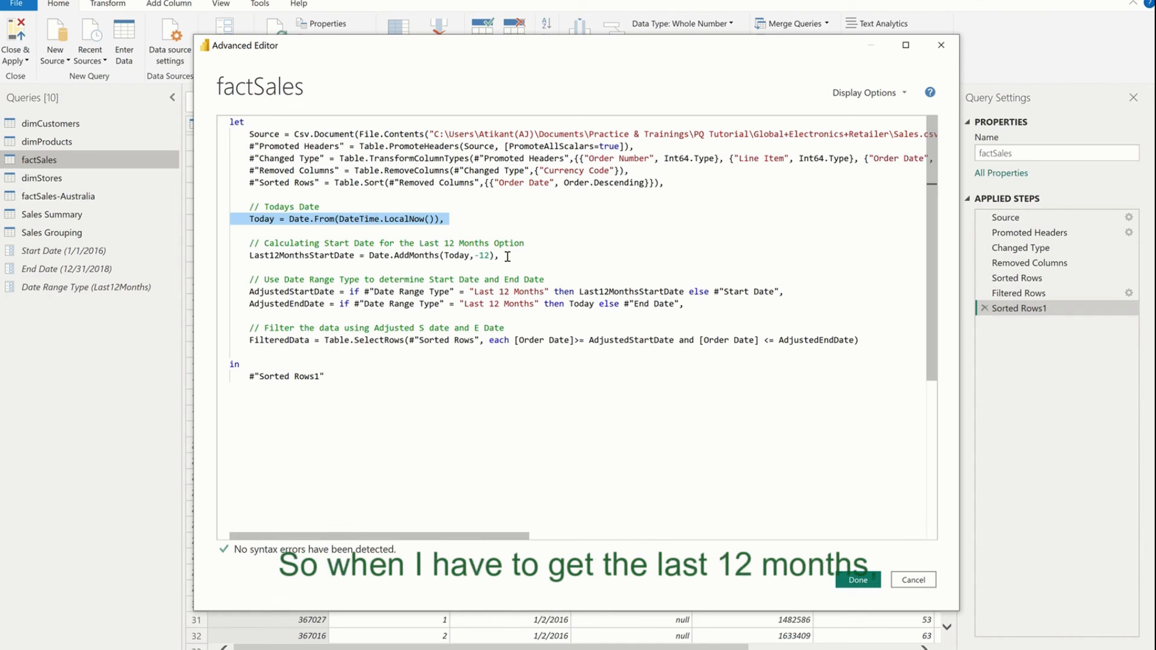
drag(508, 256, 246, 254)
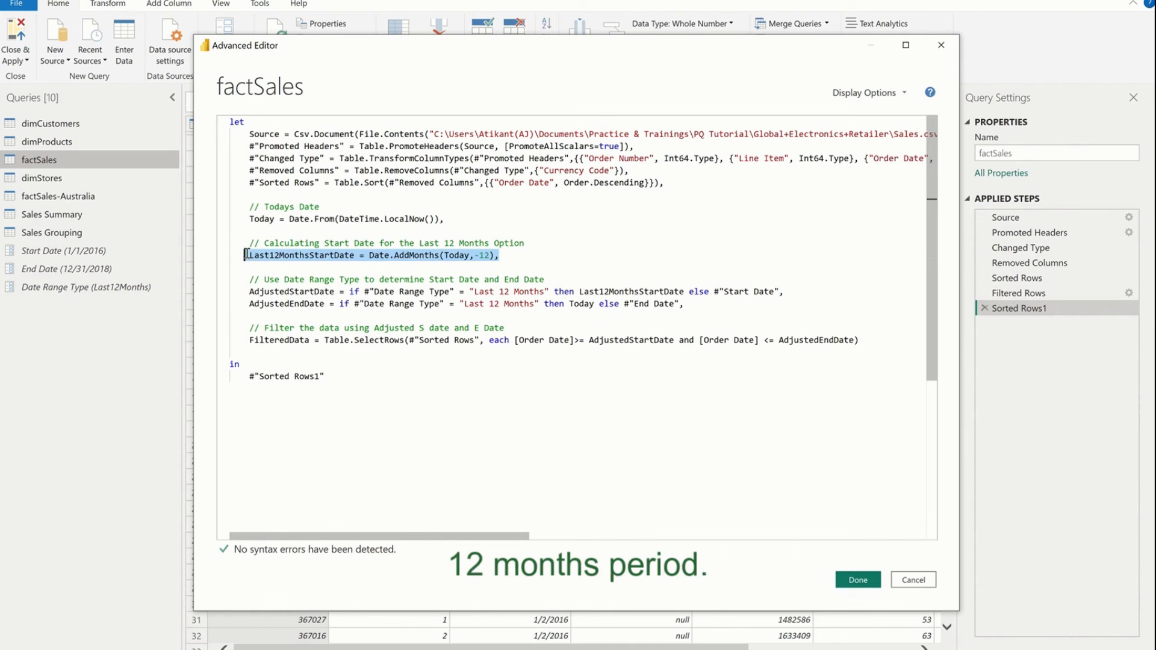
drag(249, 291, 325, 291)
drag(479, 291, 535, 292)
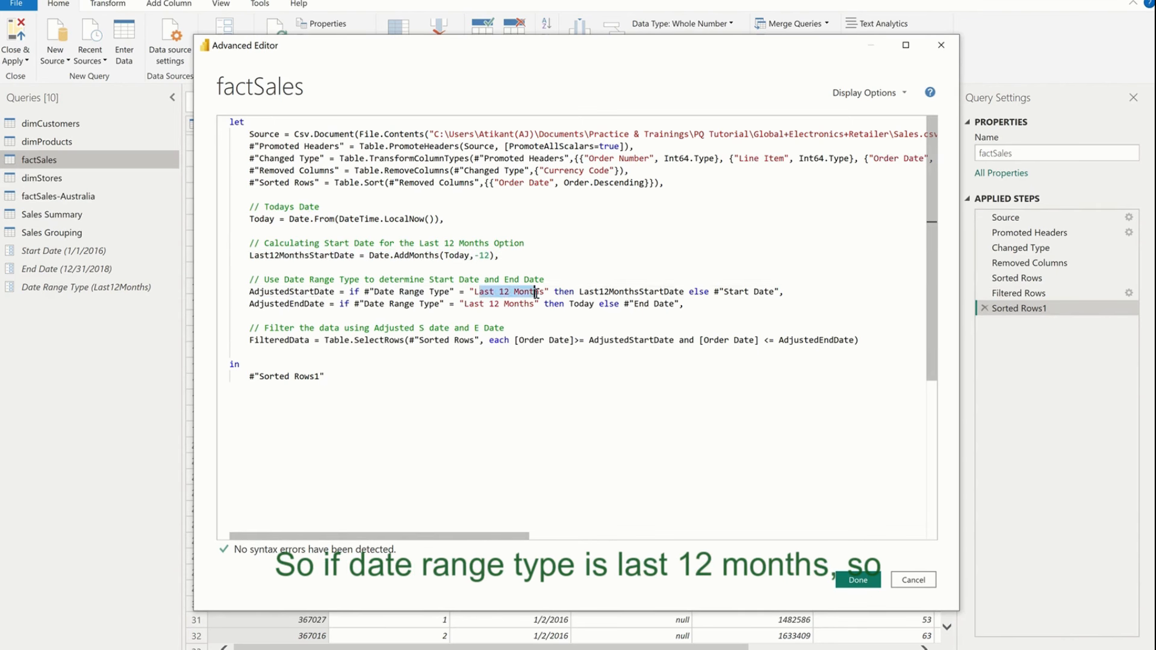
double_click(282, 256)
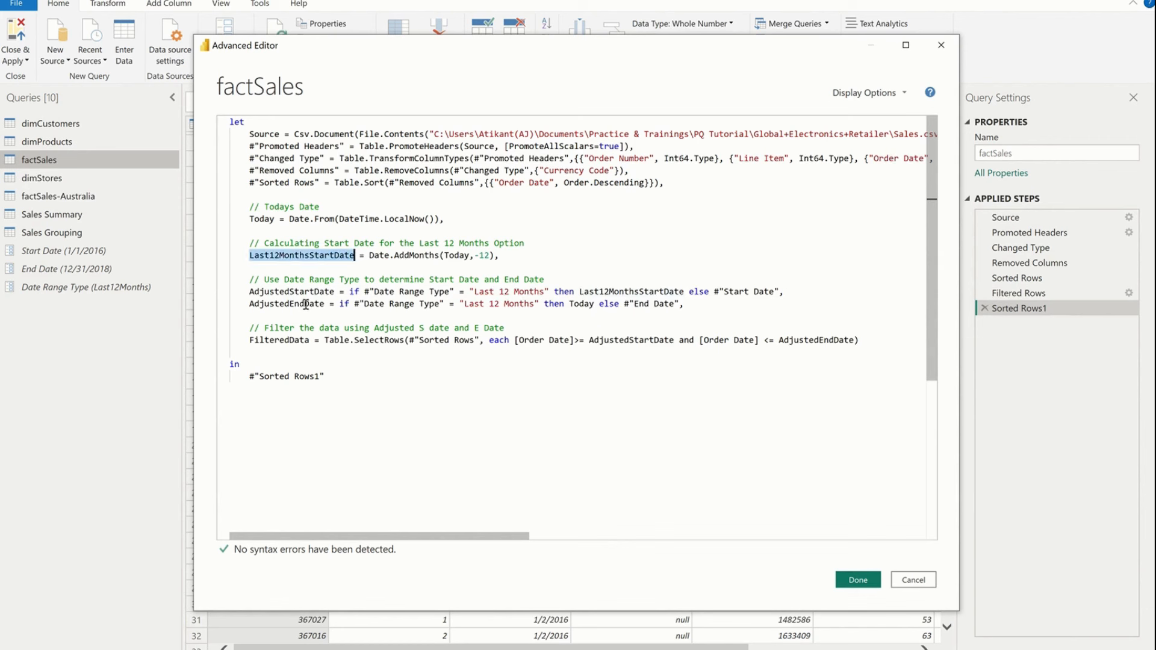
click(513, 291)
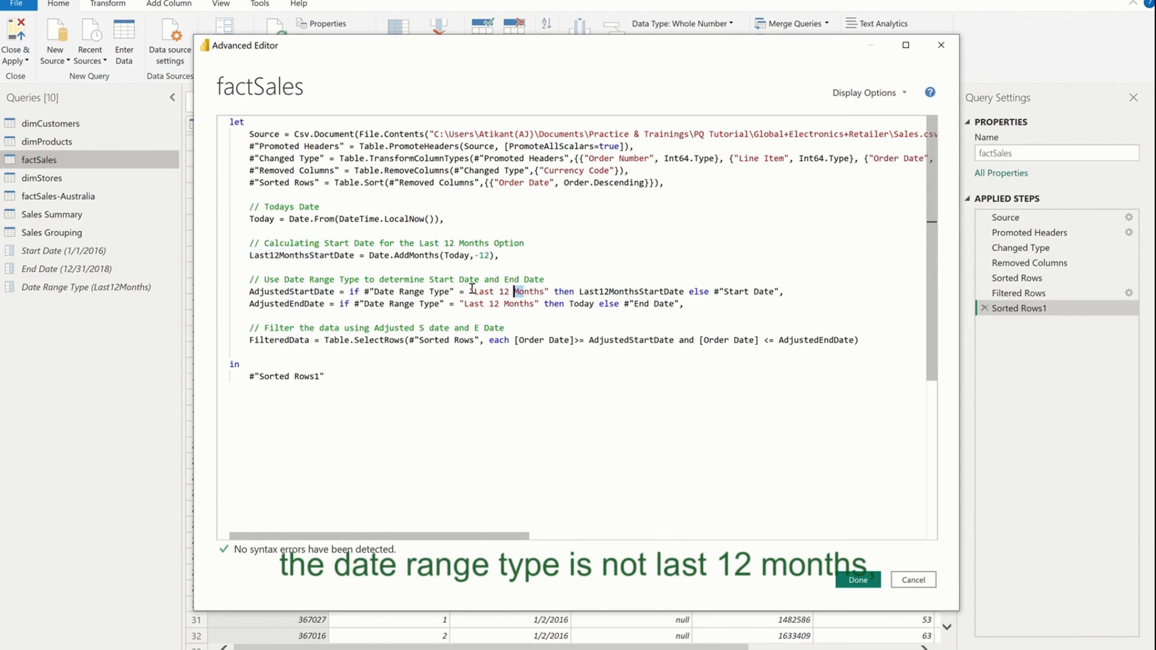
drag(472, 288, 469, 292)
drag(734, 291, 771, 294)
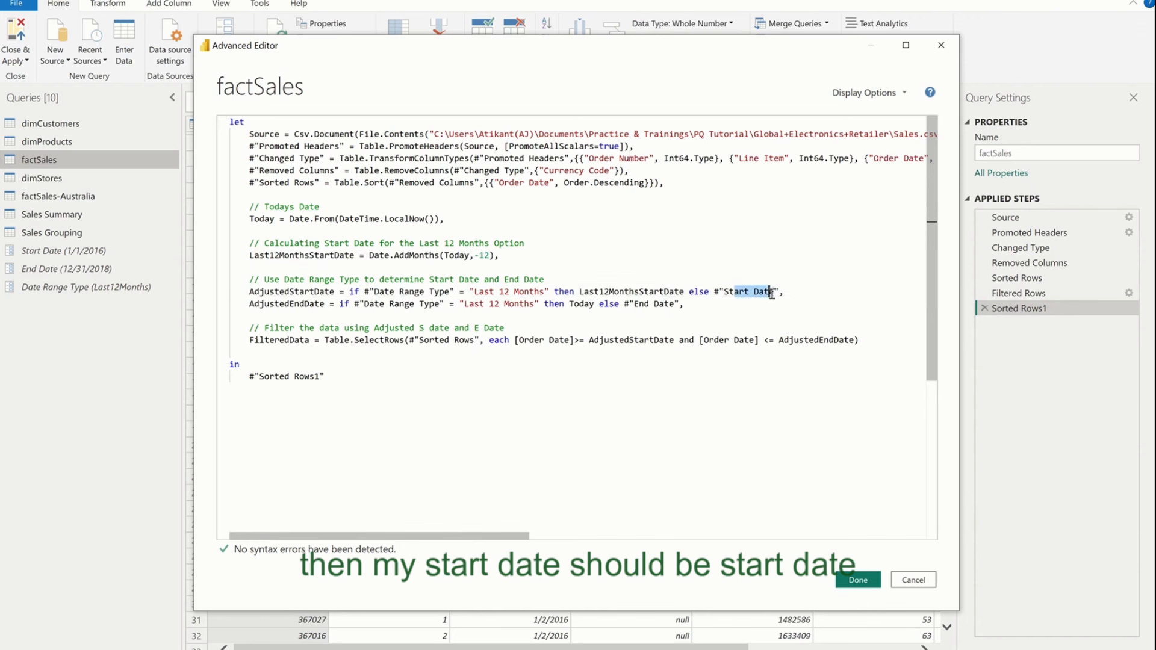
- Replace #"Sorted Rows1" after the in keyword with FilteredData, and apply the rewritten query code
click(338, 365)
double_click(274, 340)
key(ctrl+c)
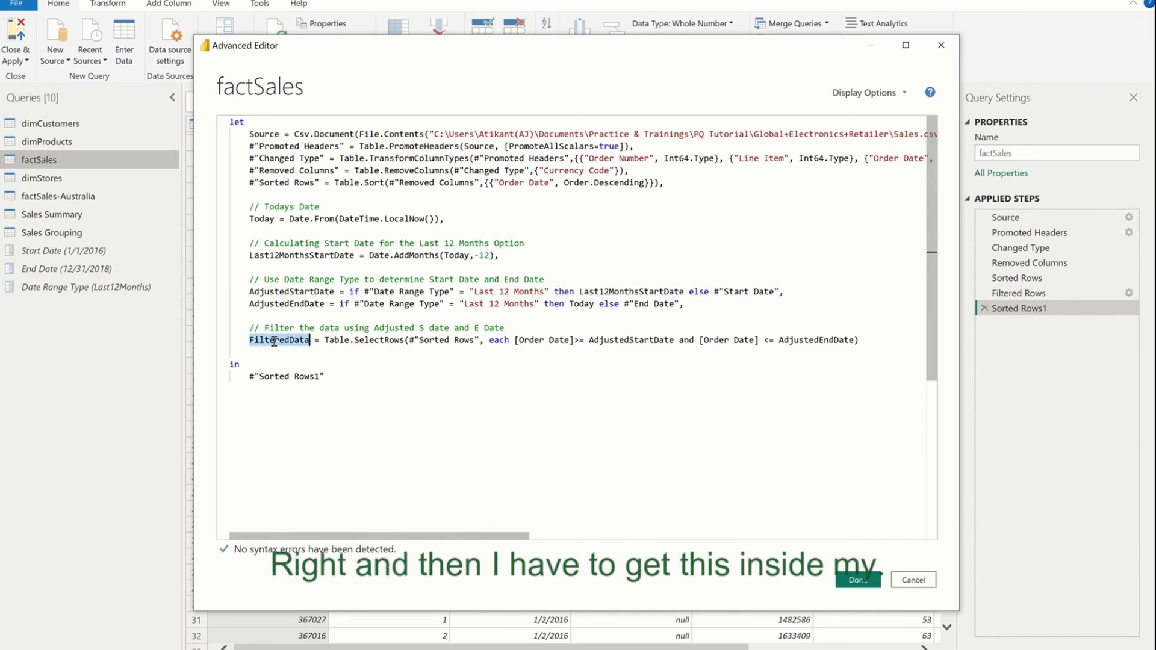
drag(249, 377, 322, 376)
key(ctrl+v)
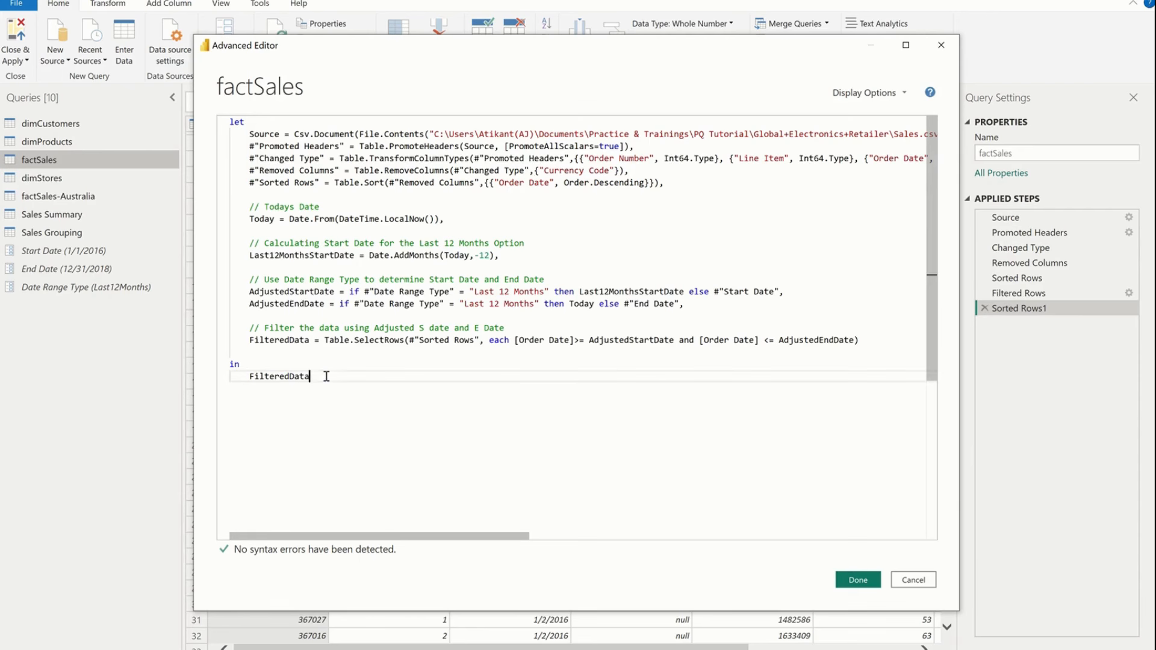
click(848, 583)
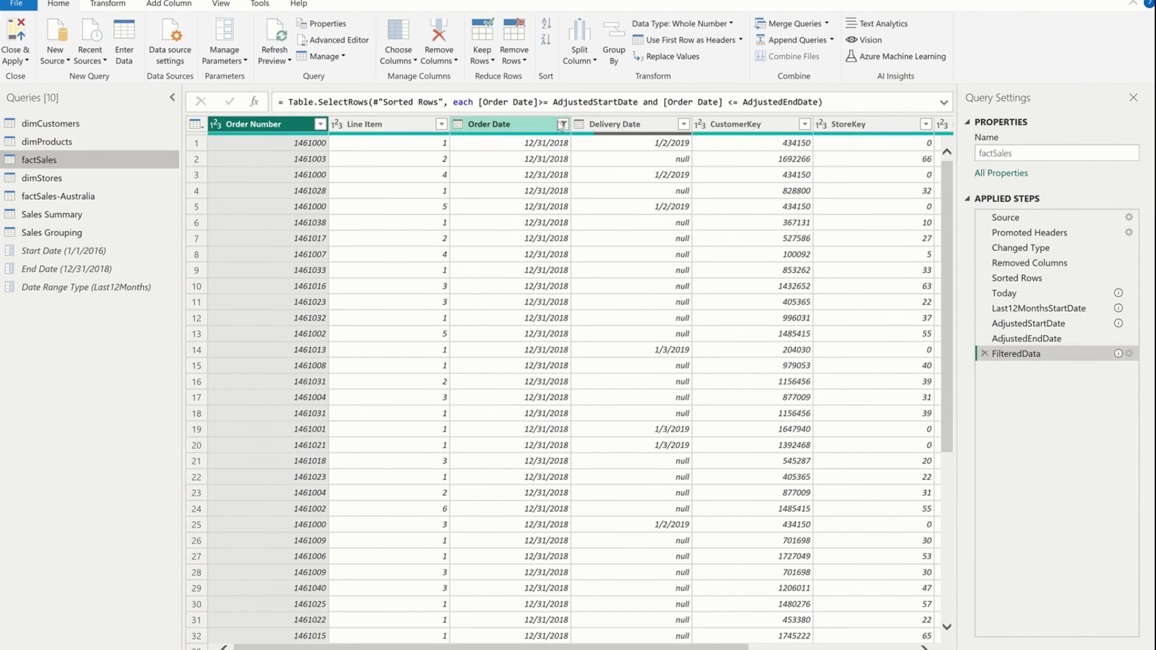
- Load the full list of Order Date filter values, and sort the Order Date column in descending order
click(563, 124)
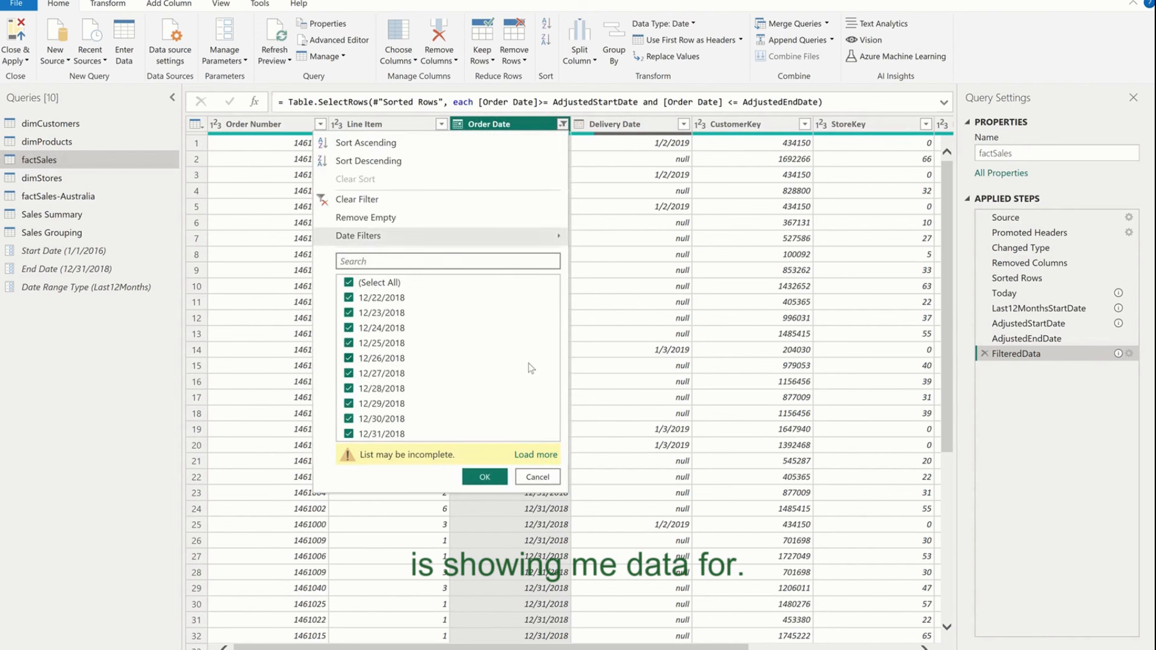
click(530, 455)
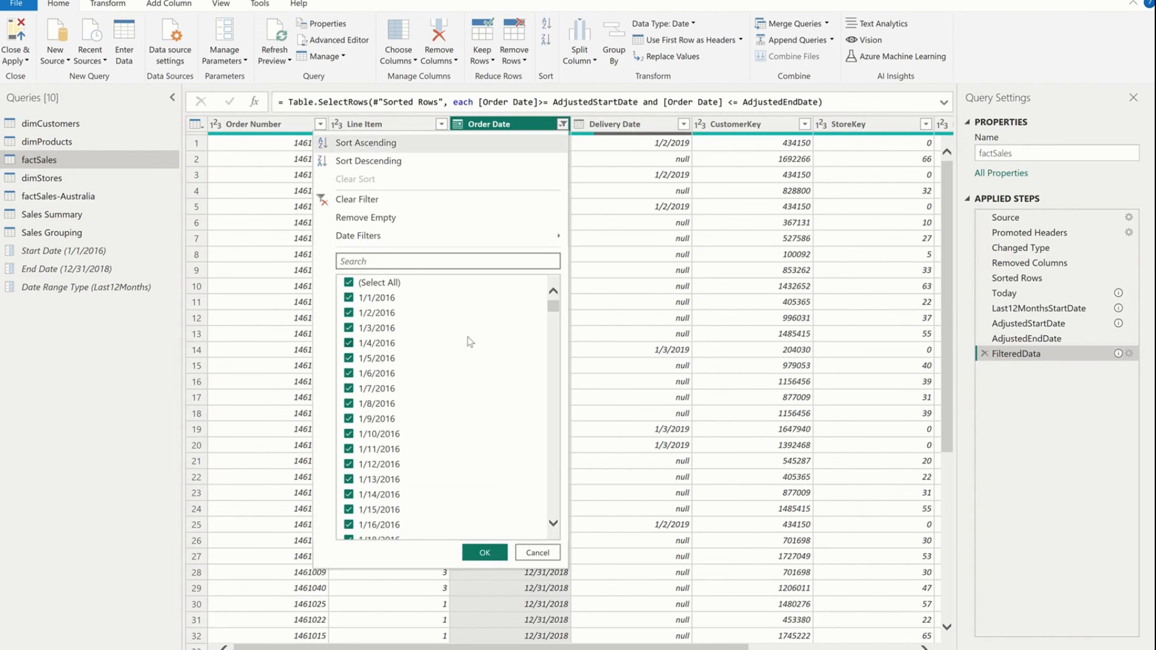
click(398, 160)
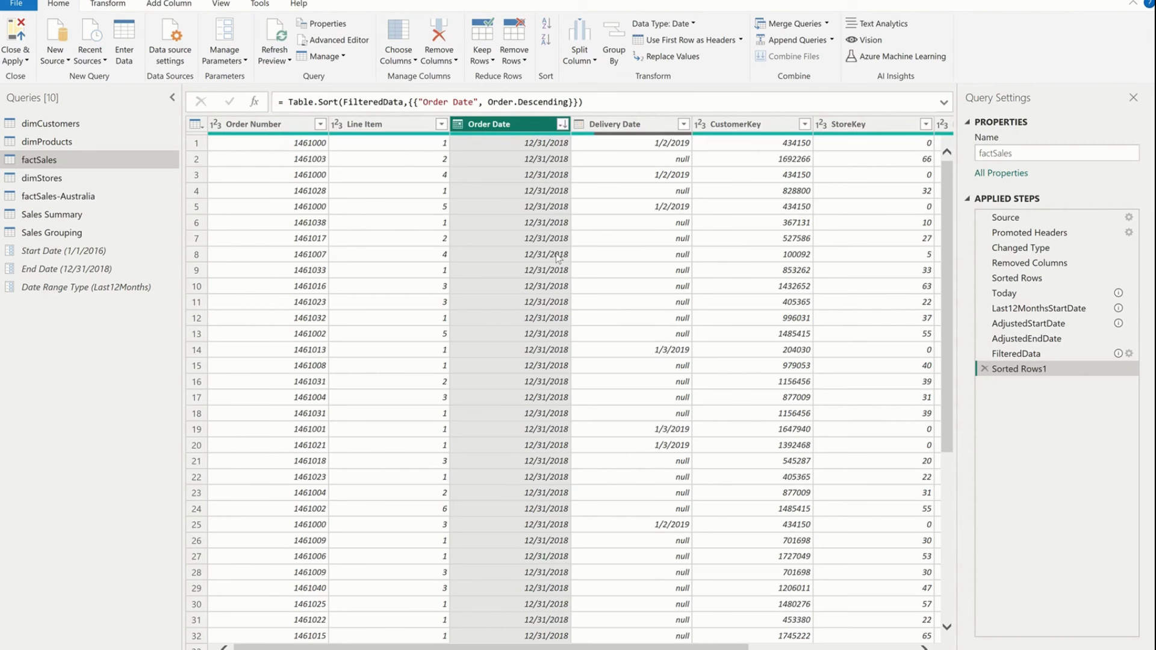
- Set the current value of the Date Range Type parameter to CustomRange
right_click(142, 290)
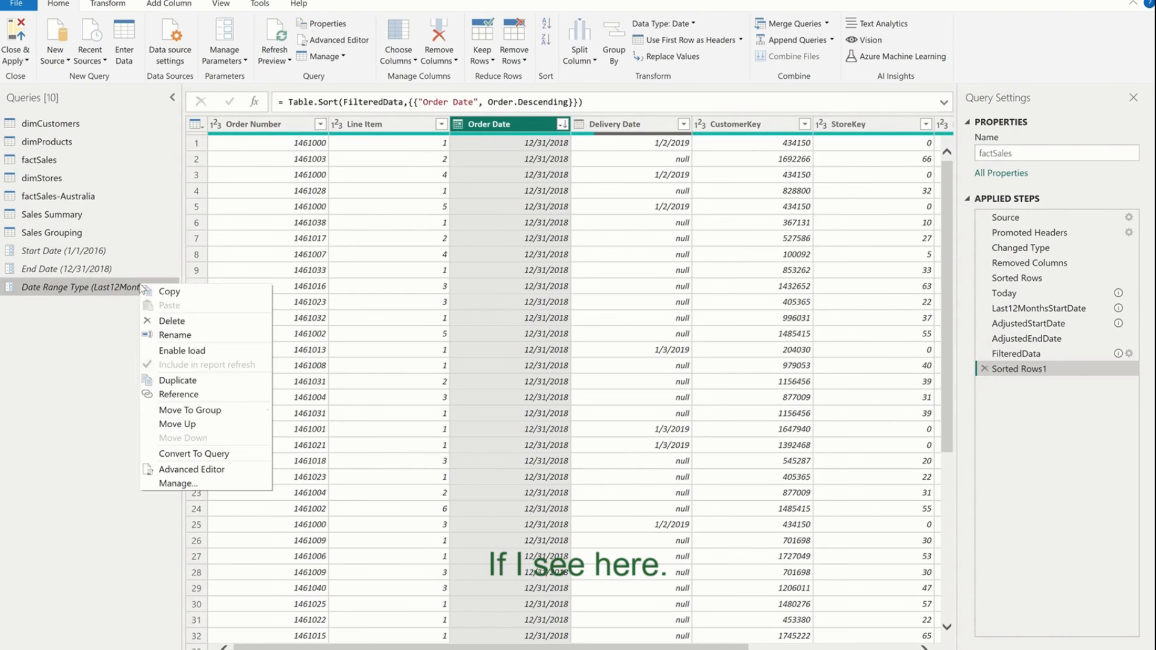
click(89, 293)
click(364, 123)
click(353, 152)
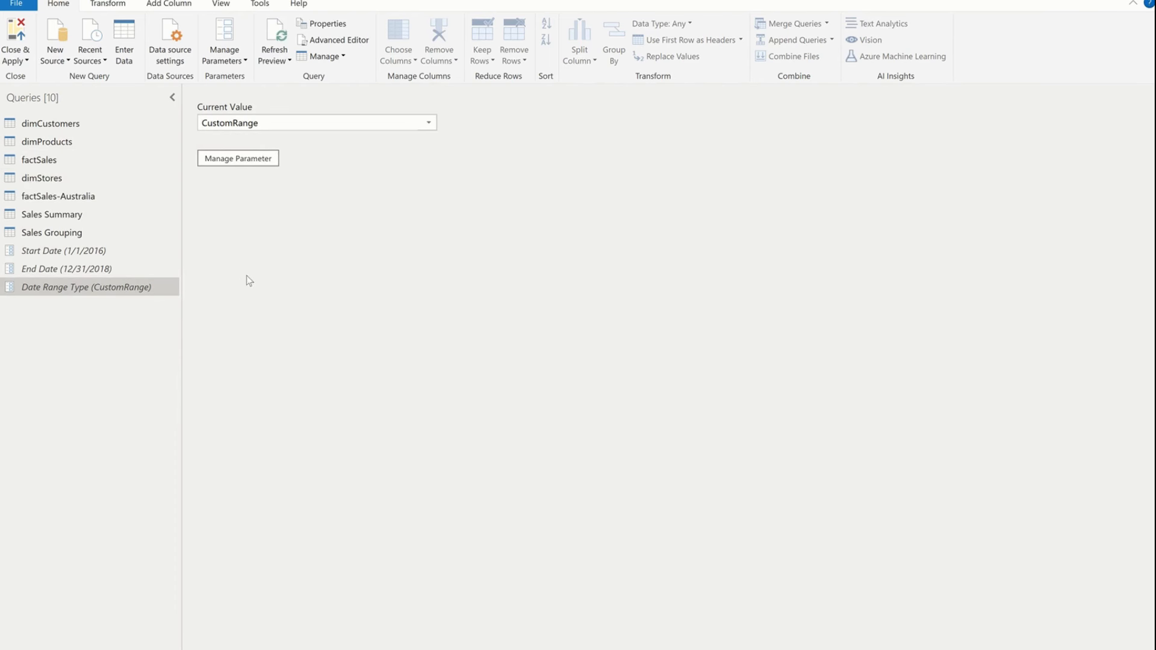
- Review in the factSales M code how AdjustedStartDate uses Date Range Type, Last12MonthsStartDate and Start Date
click(97, 161)
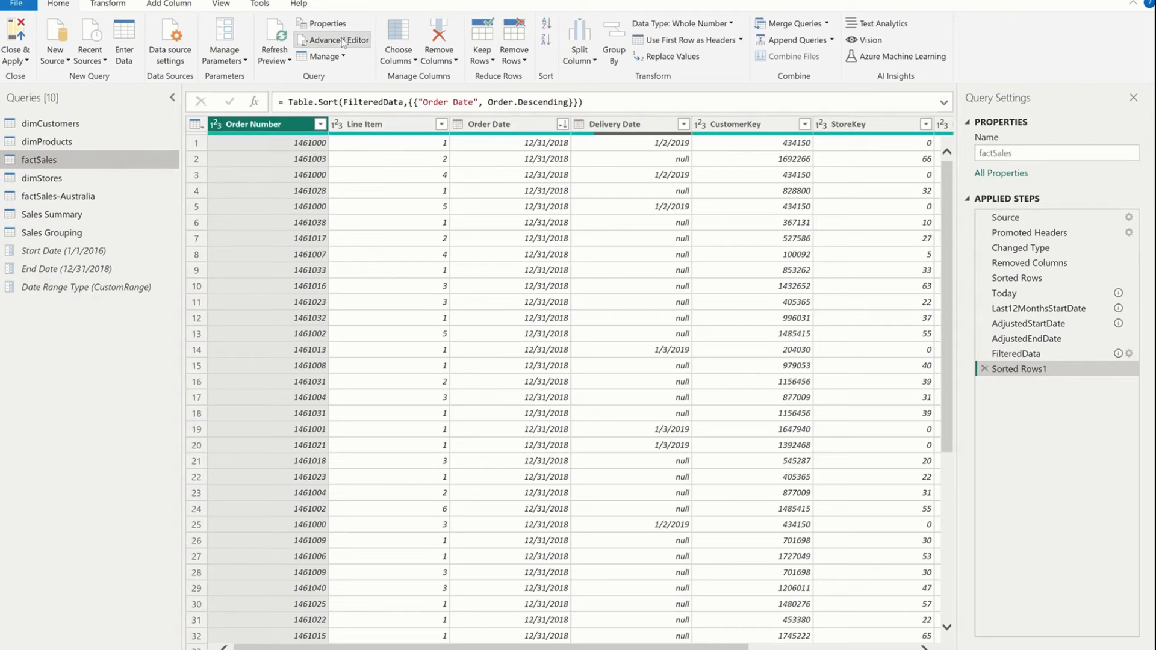
click(342, 40)
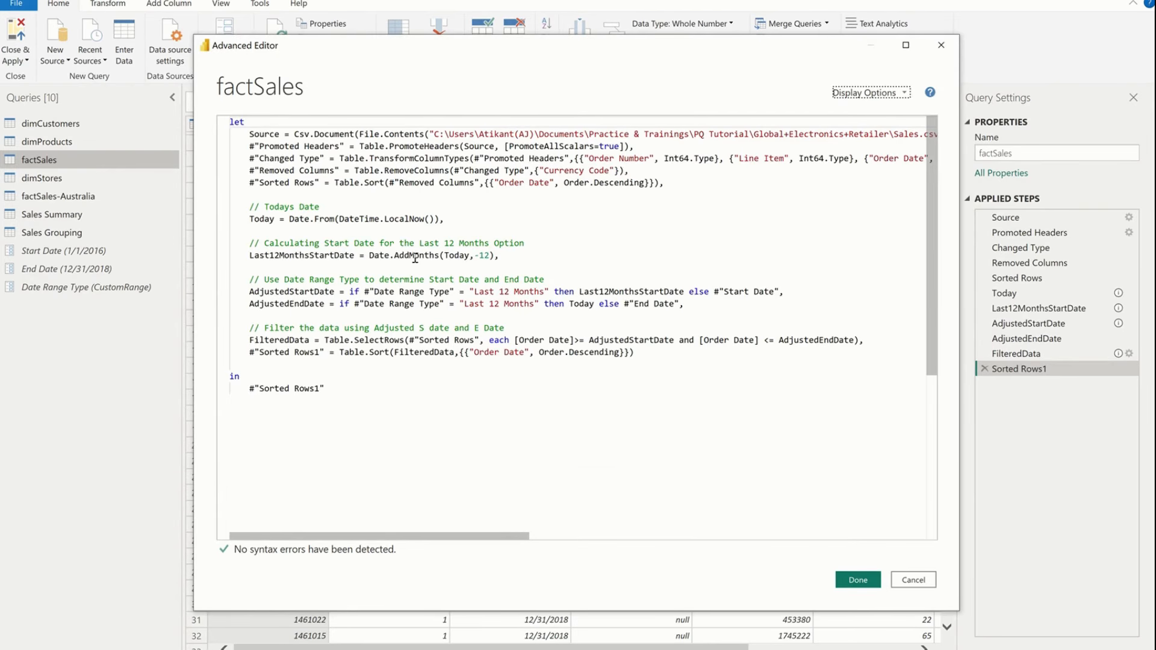
double_click(303, 291)
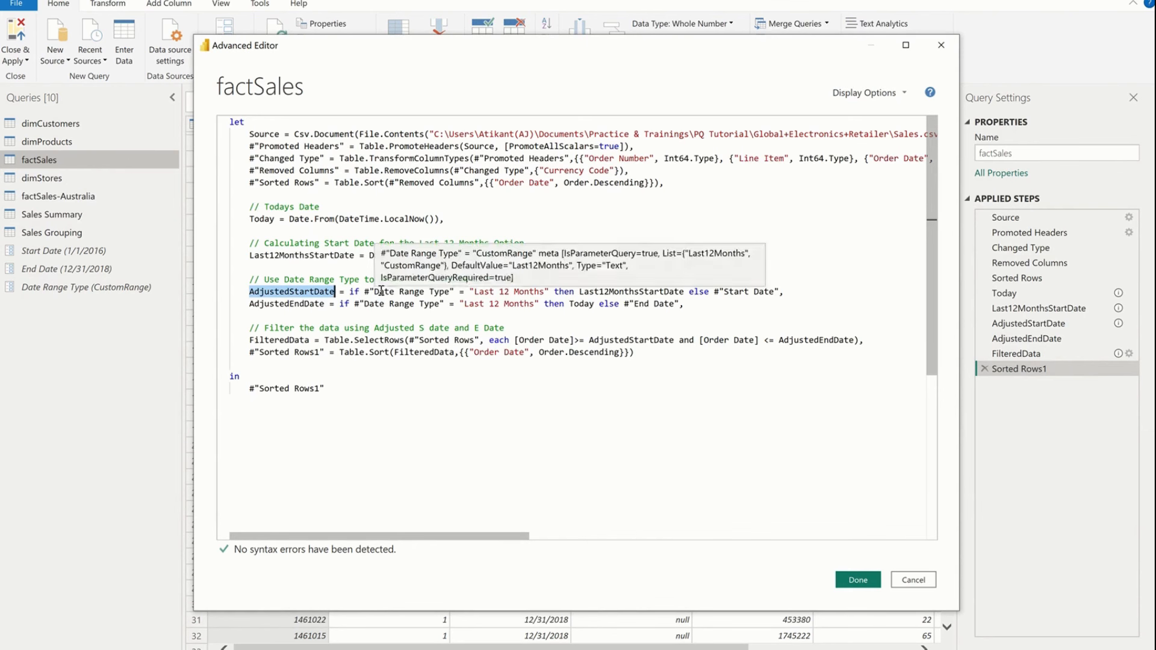
drag(374, 291, 441, 294)
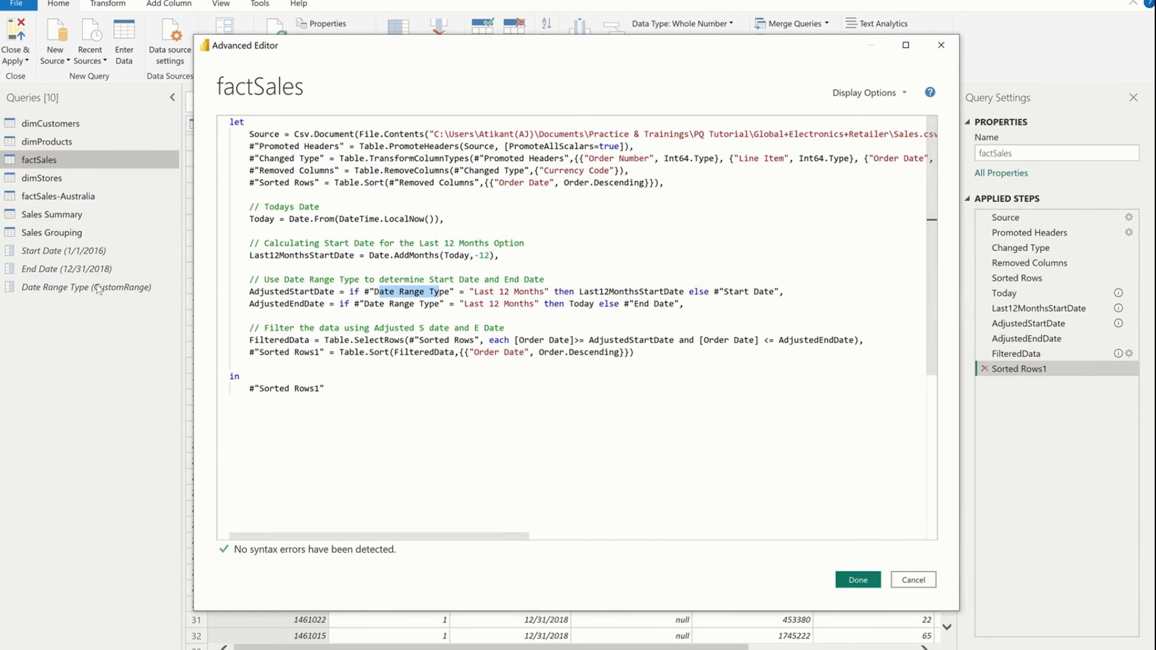
click(481, 295)
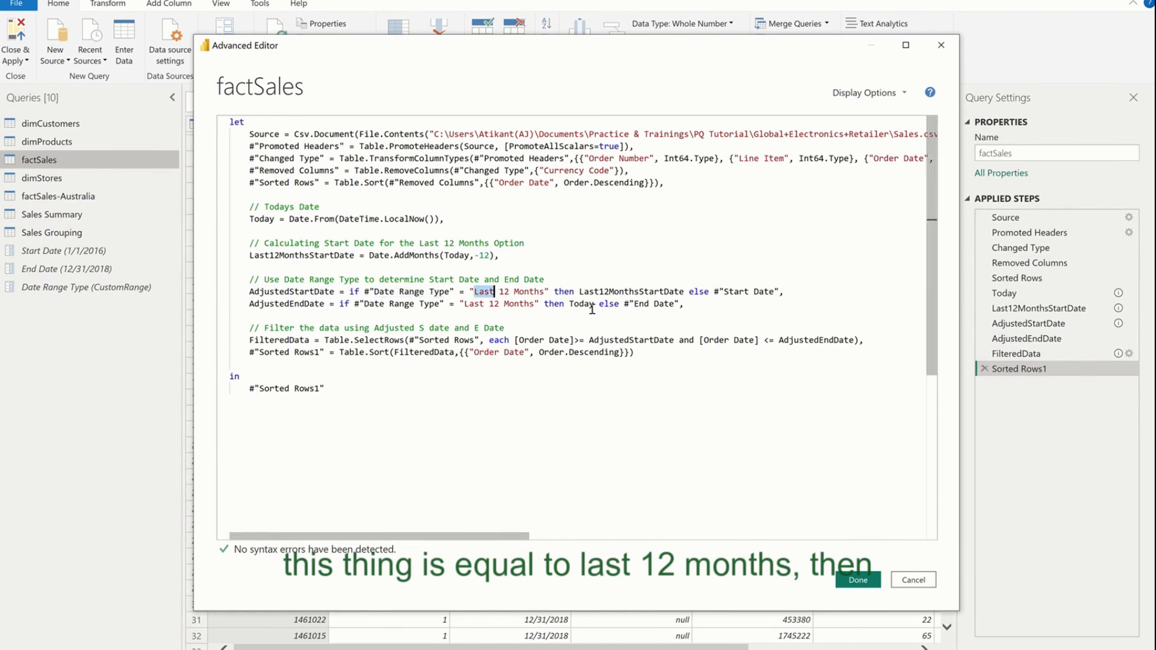
triple_click(649, 293)
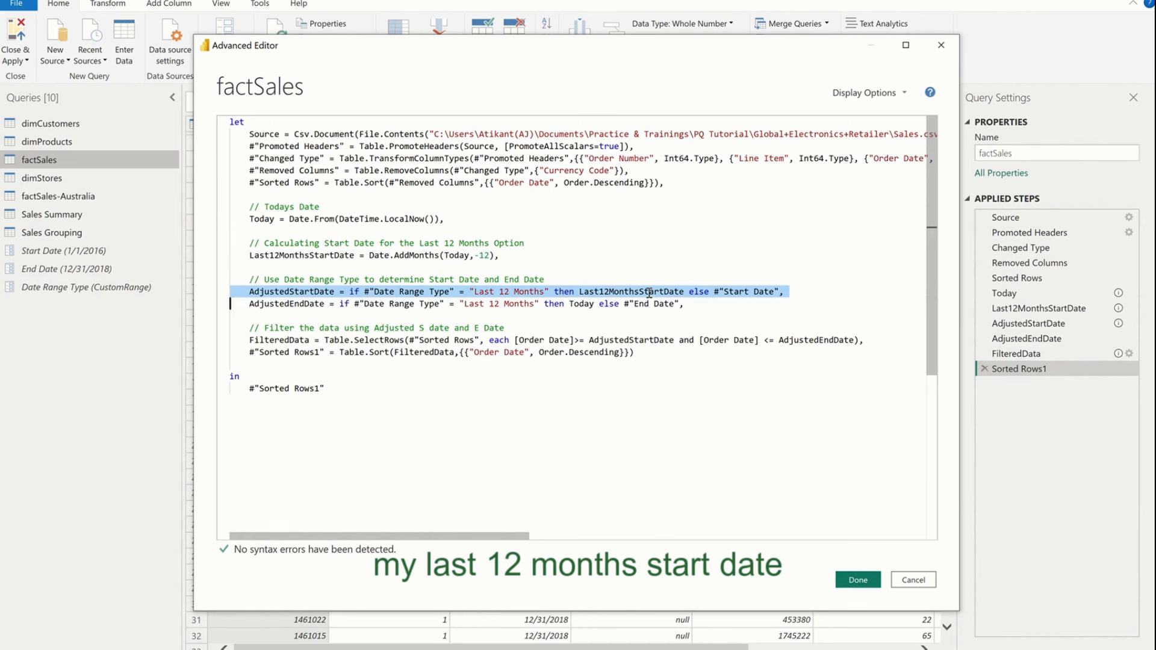
click(653, 292)
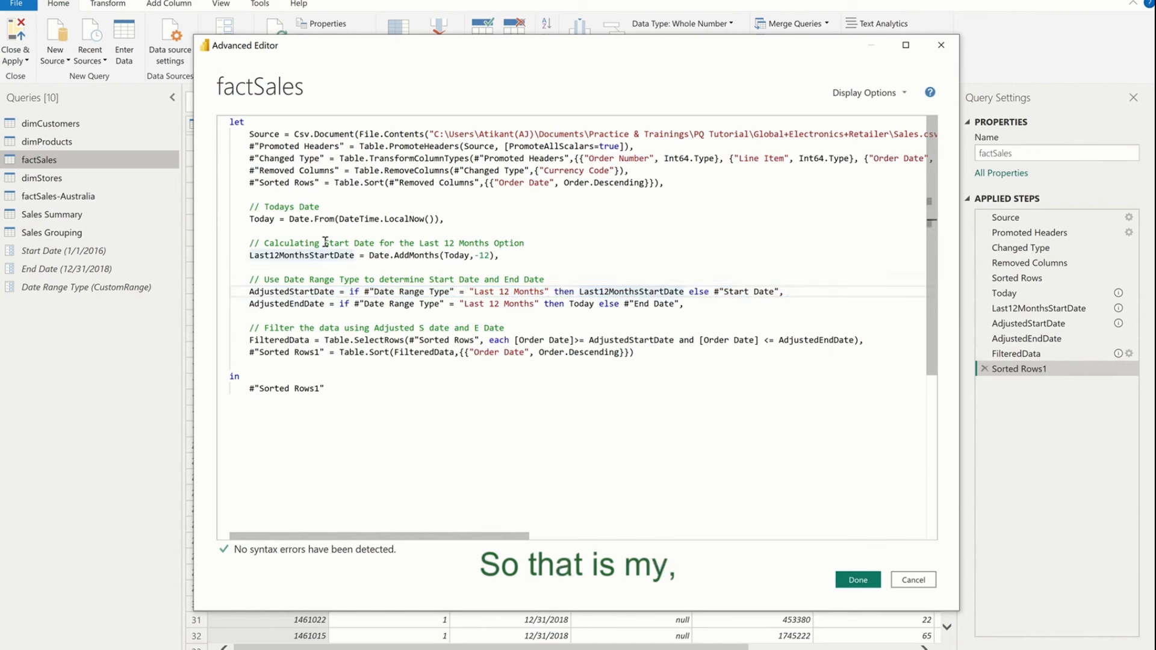
double_click(310, 254)
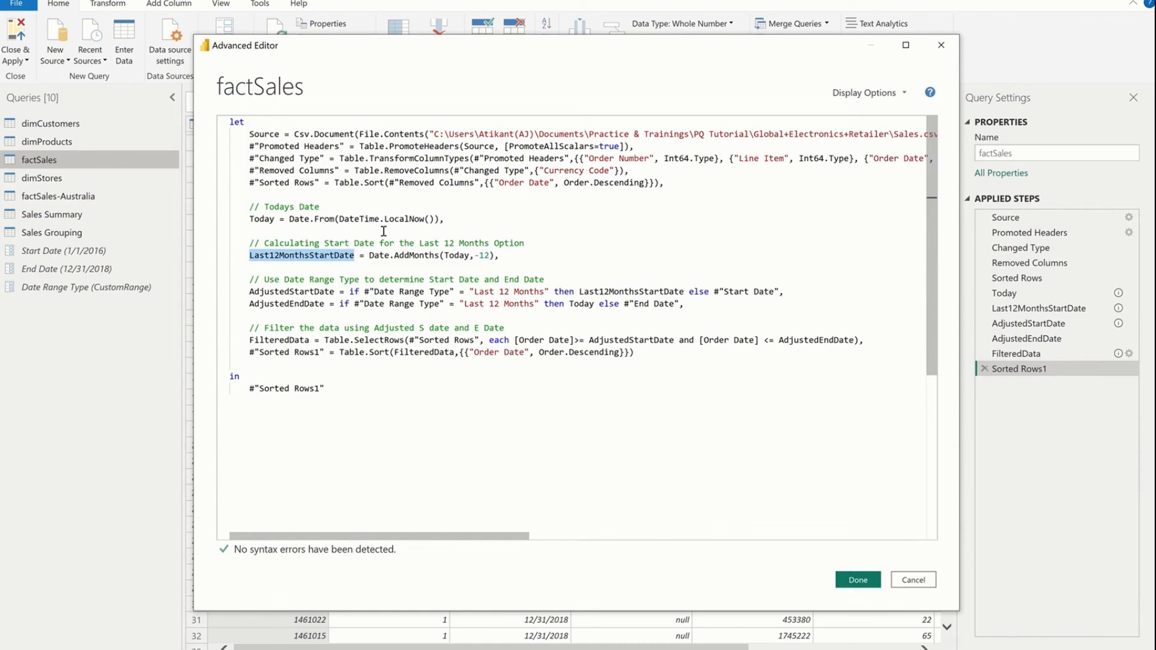
double_click(760, 291)
double_click(743, 291)
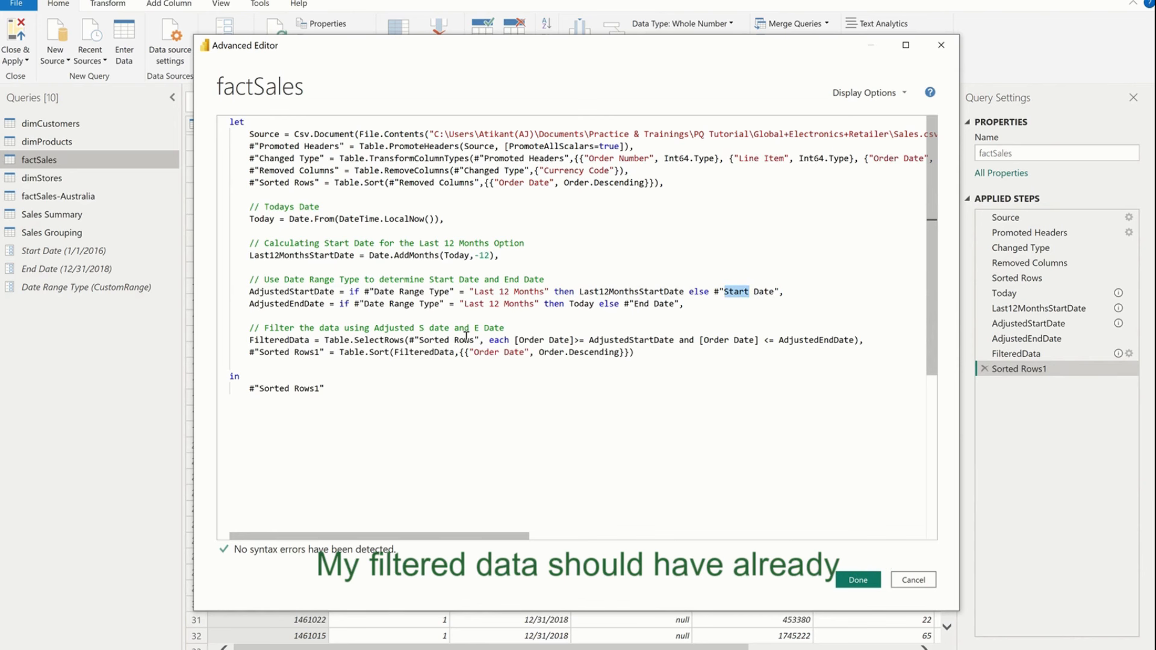
- Check that FilteredData uses AdjustedStartDate and AdjustedEndDate, compare the Date Range Type references in both lines, and close the query code
double_click(304, 291)
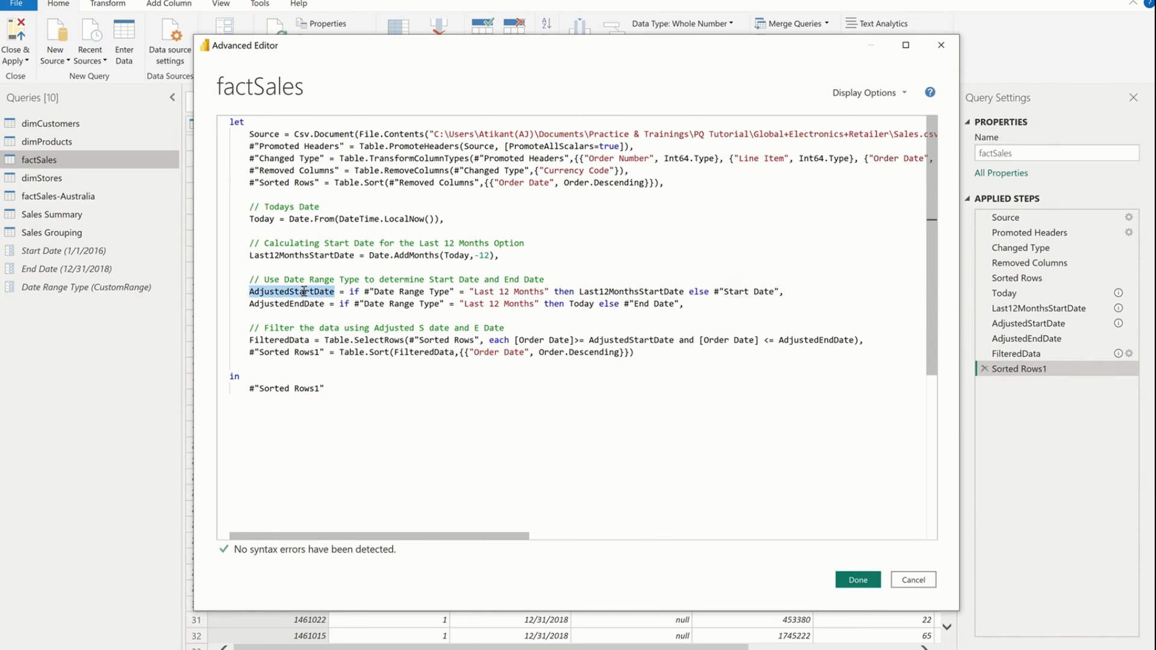
double_click(632, 340)
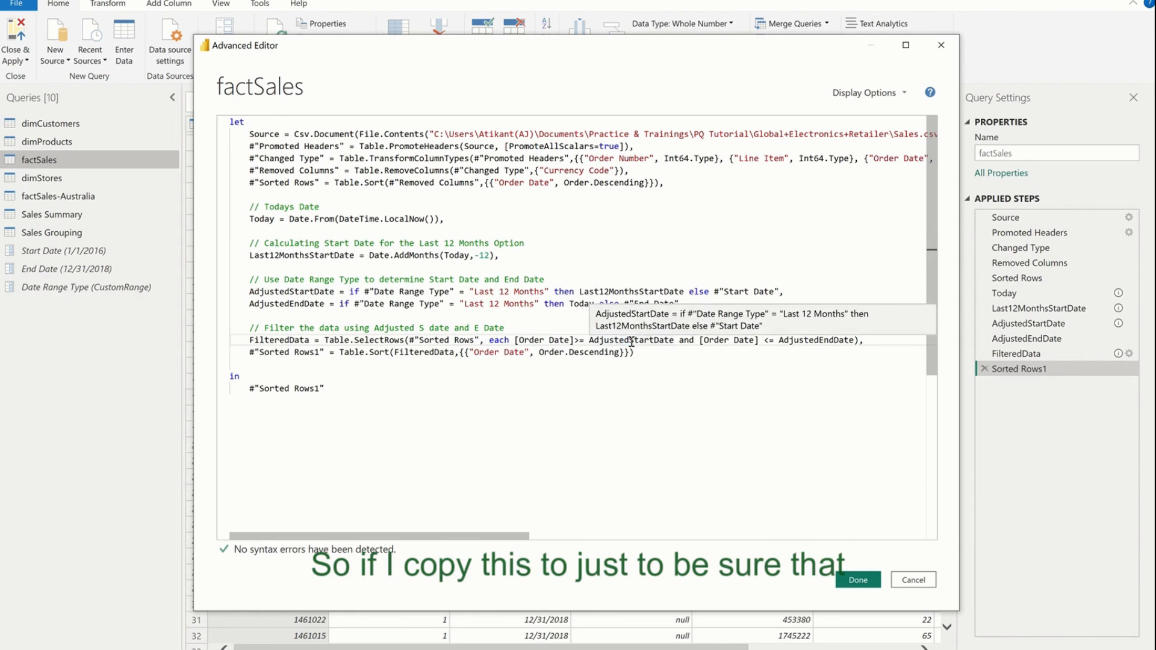
double_click(813, 340)
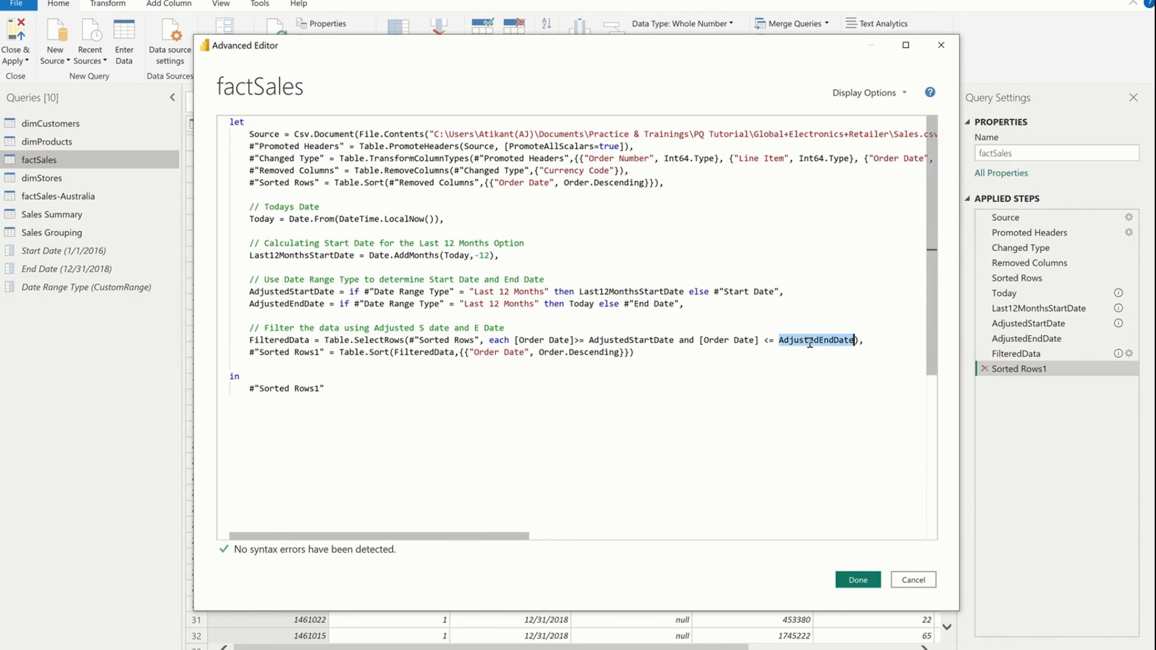
double_click(304, 300)
key(Right)
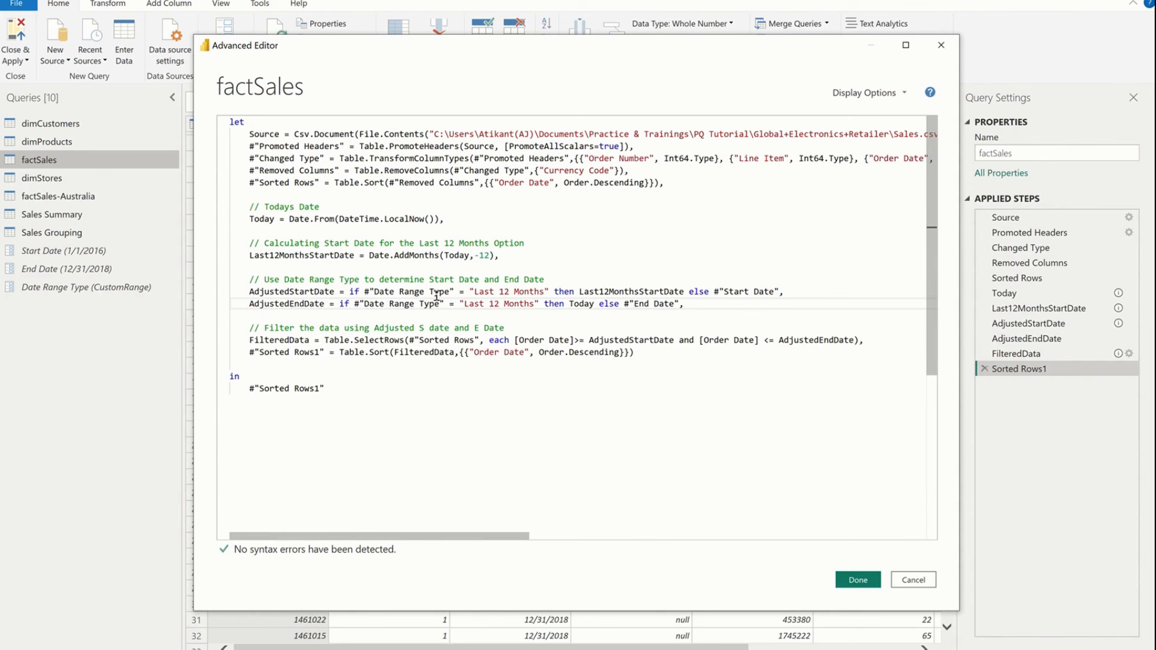
drag(374, 291, 440, 290)
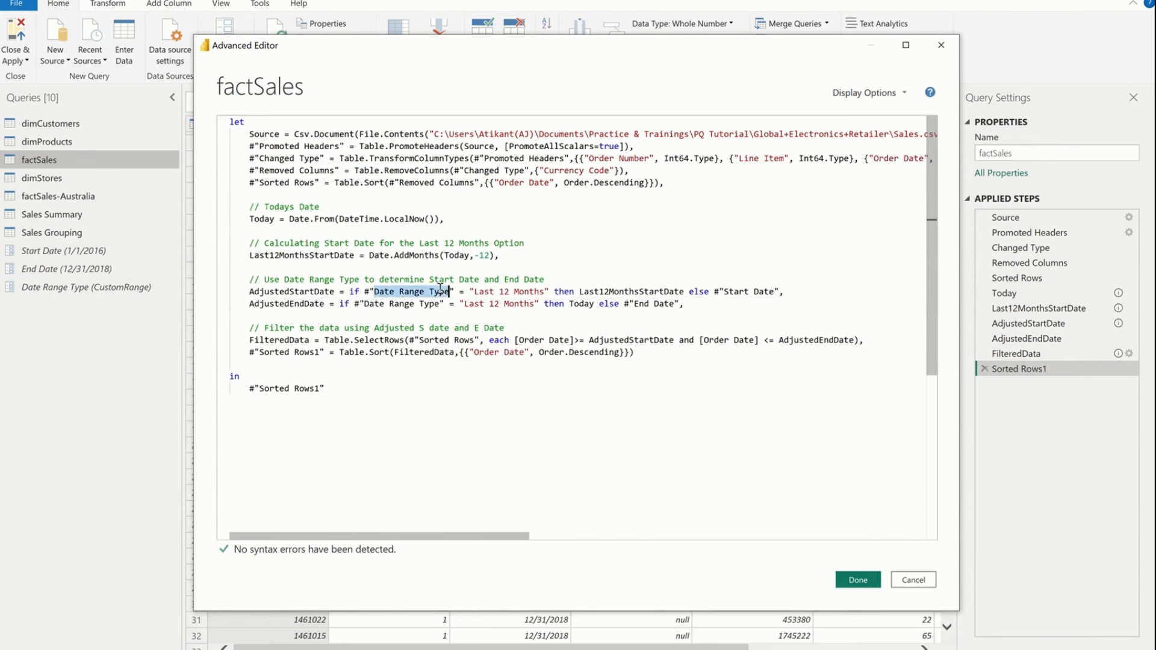
click(375, 304)
drag(441, 304, 365, 302)
click(372, 302)
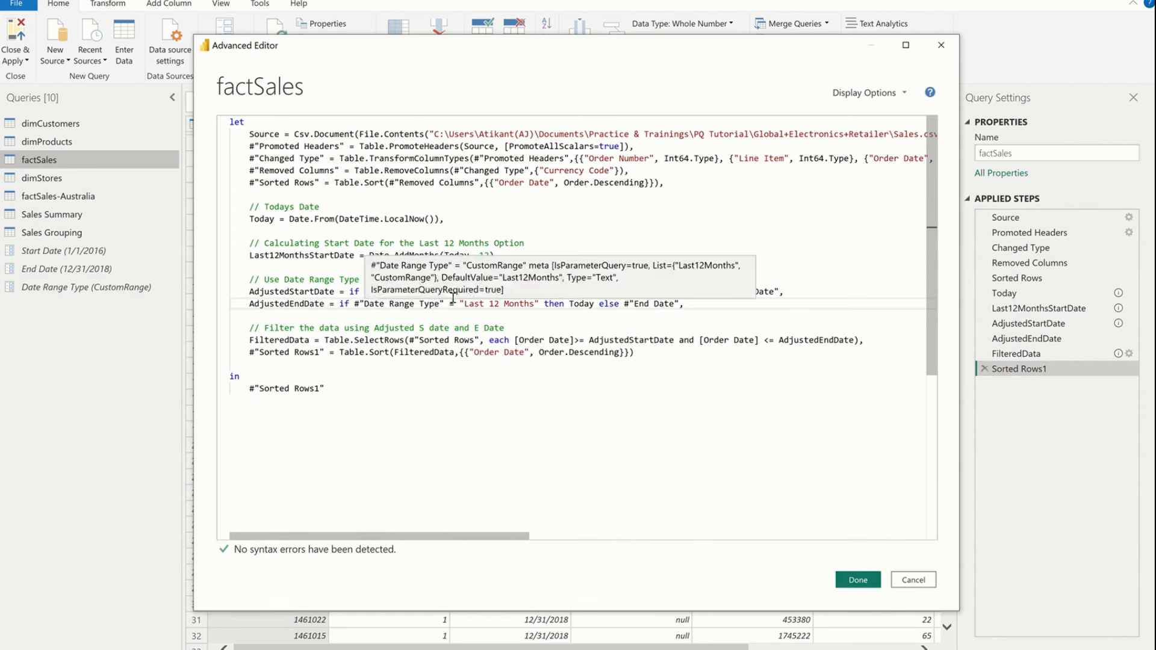
click(858, 580)
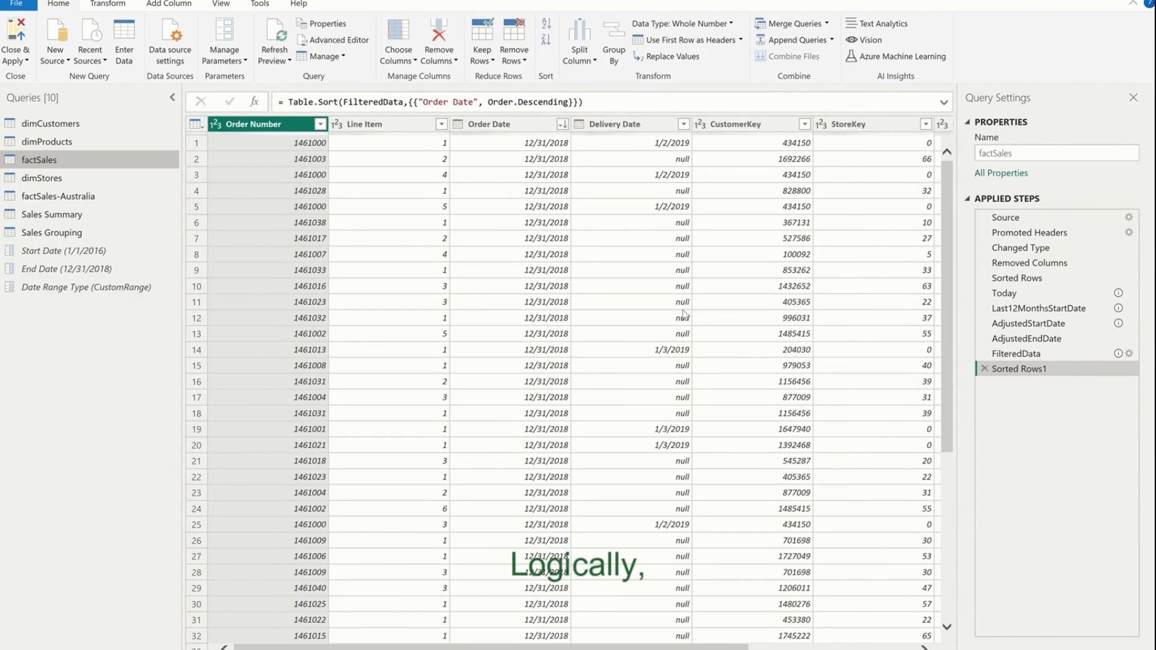
- Set the current value of the Date Range Type parameter to Last12Months and return to the factSales query
click(120, 287)
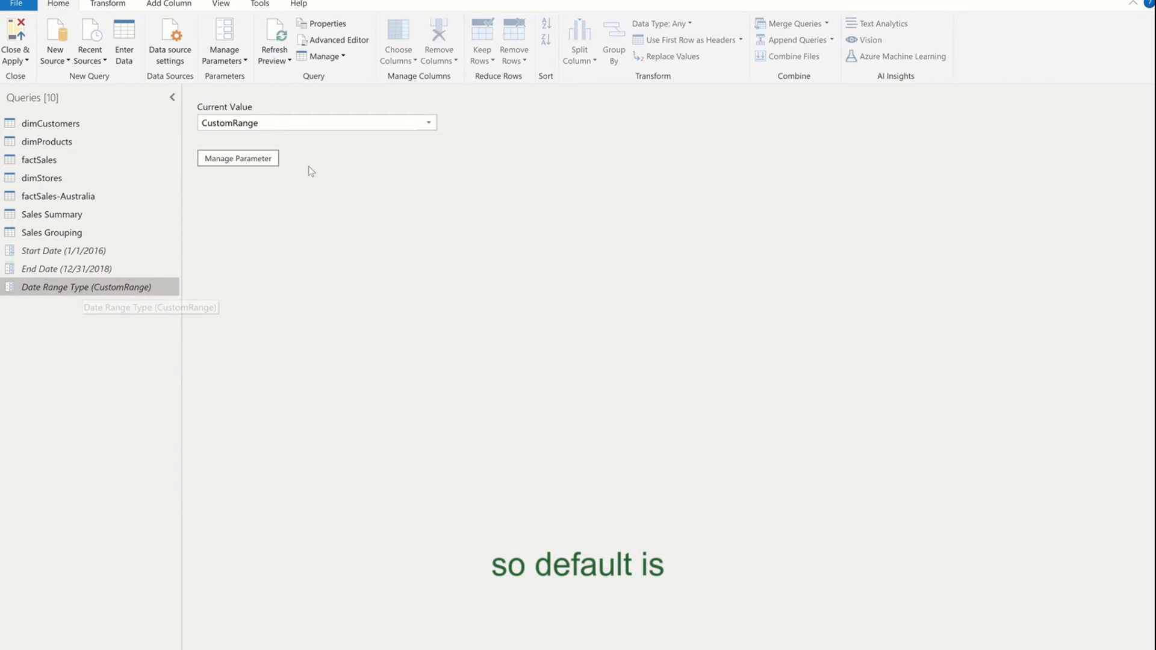
click(424, 124)
click(332, 138)
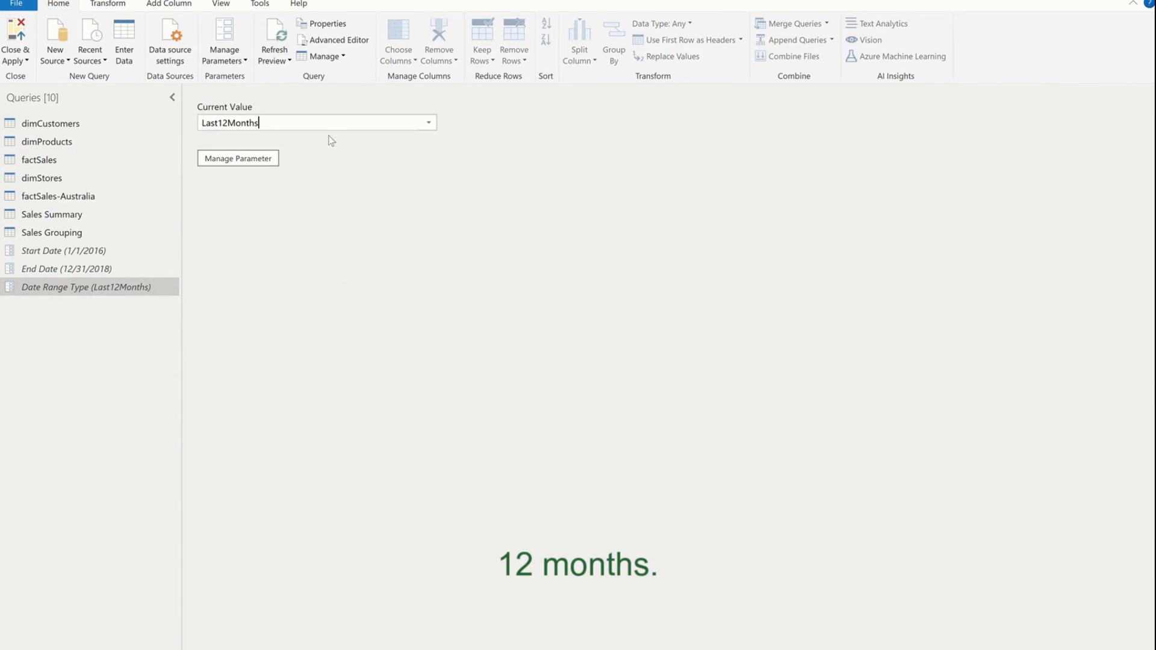
click(66, 161)
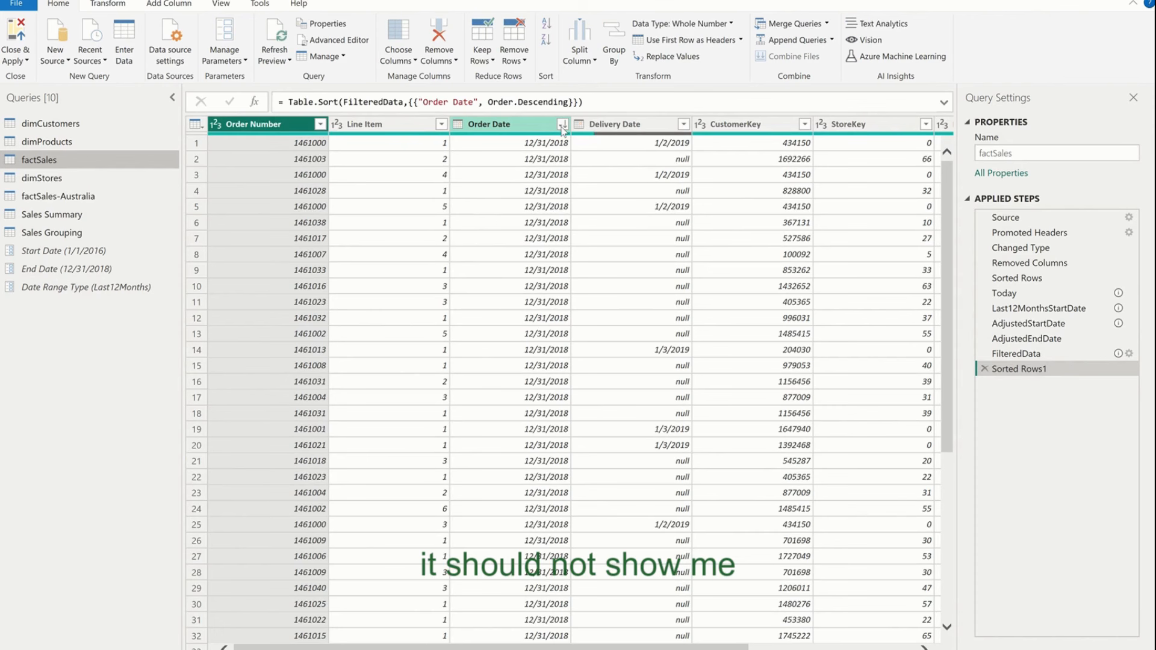
- Delete the unneeded Sorted Rows1 step from the factSales query's applied steps
click(354, 44)
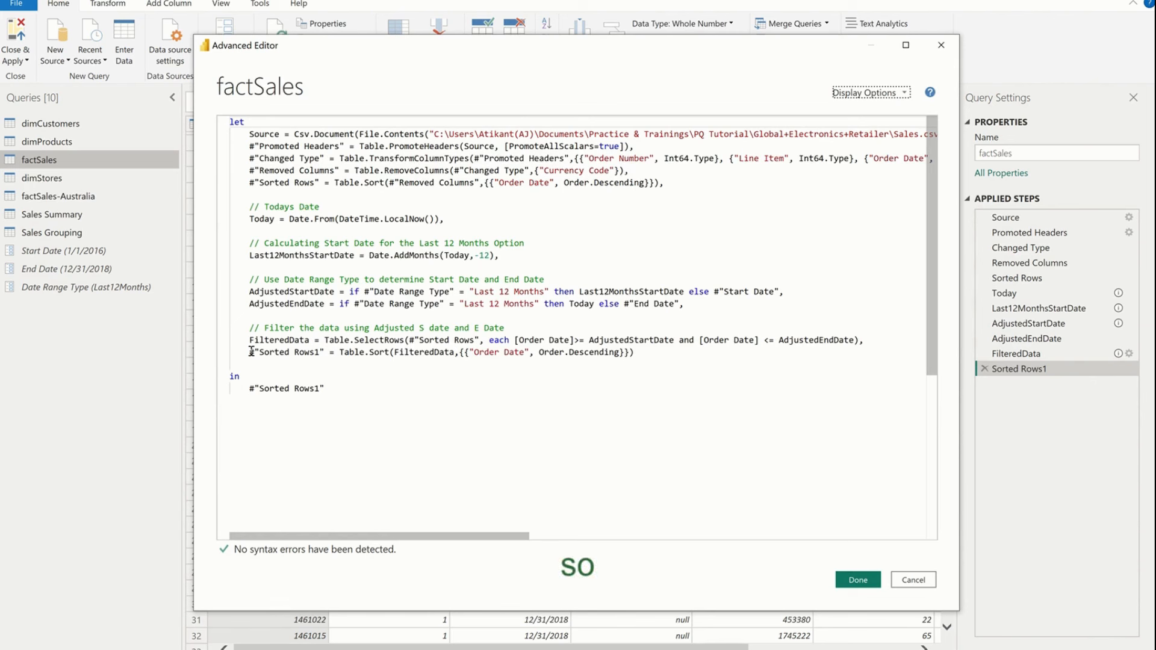
click(907, 583)
click(984, 369)
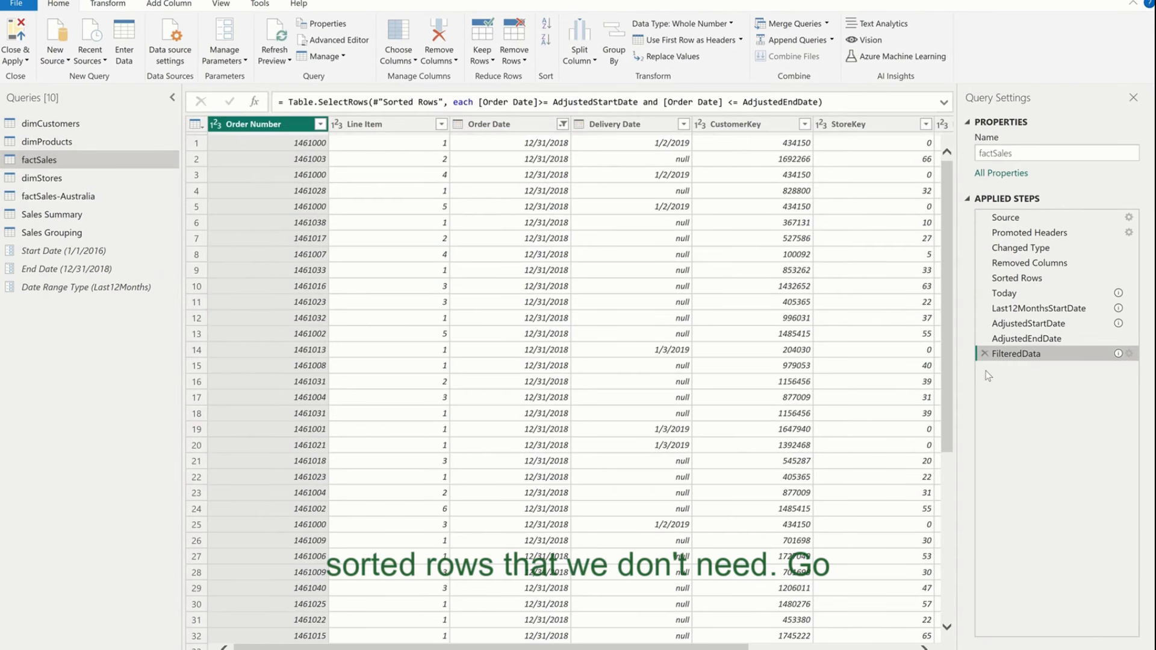
- Recheck the FilteredData line in the factSales code, tracing AdjustedStartDate and AdjustedEndDate back to their definitions
click(324, 43)
click(429, 373)
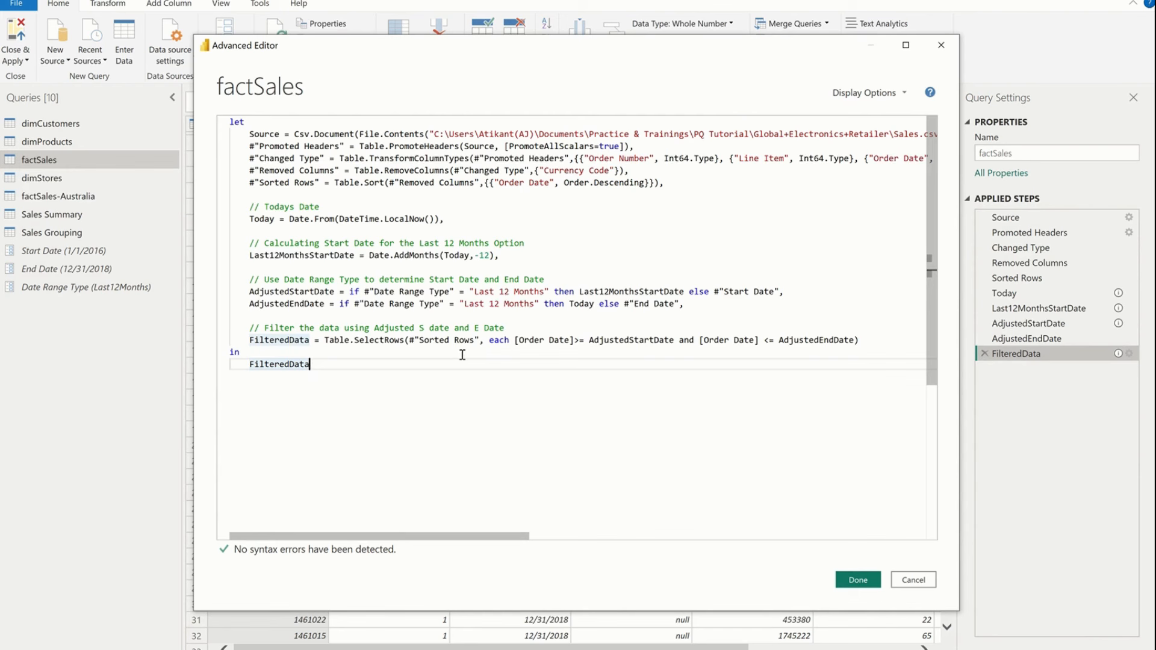
triple_click(657, 340)
double_click(637, 341)
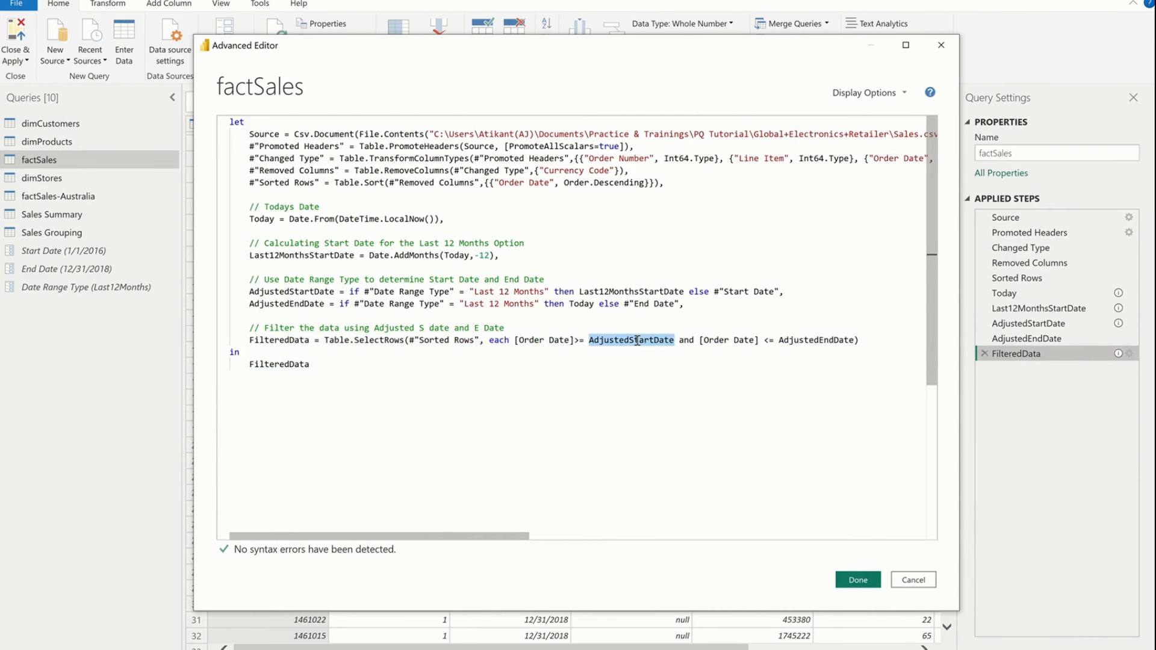
double_click(321, 292)
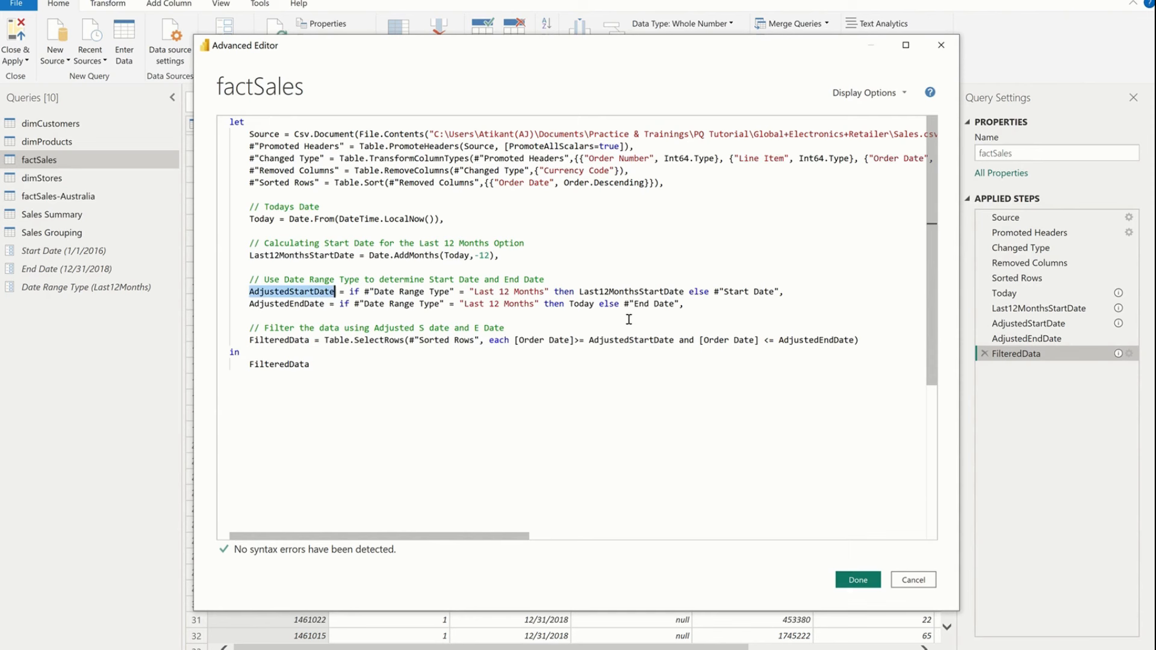
double_click(822, 341)
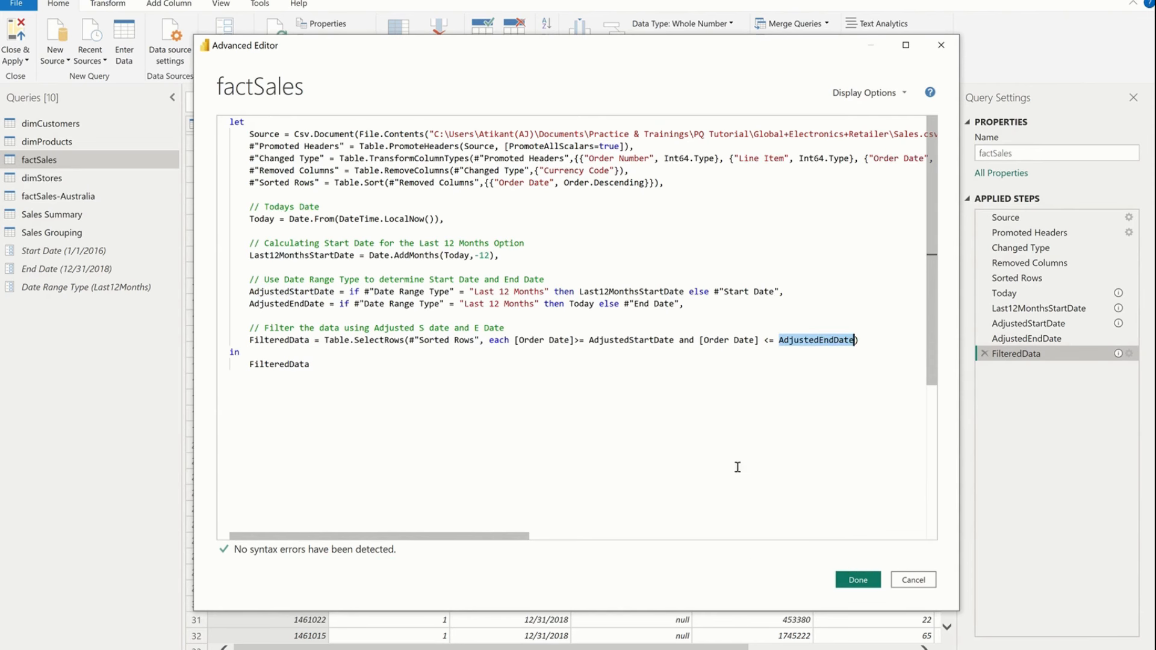
click(858, 580)
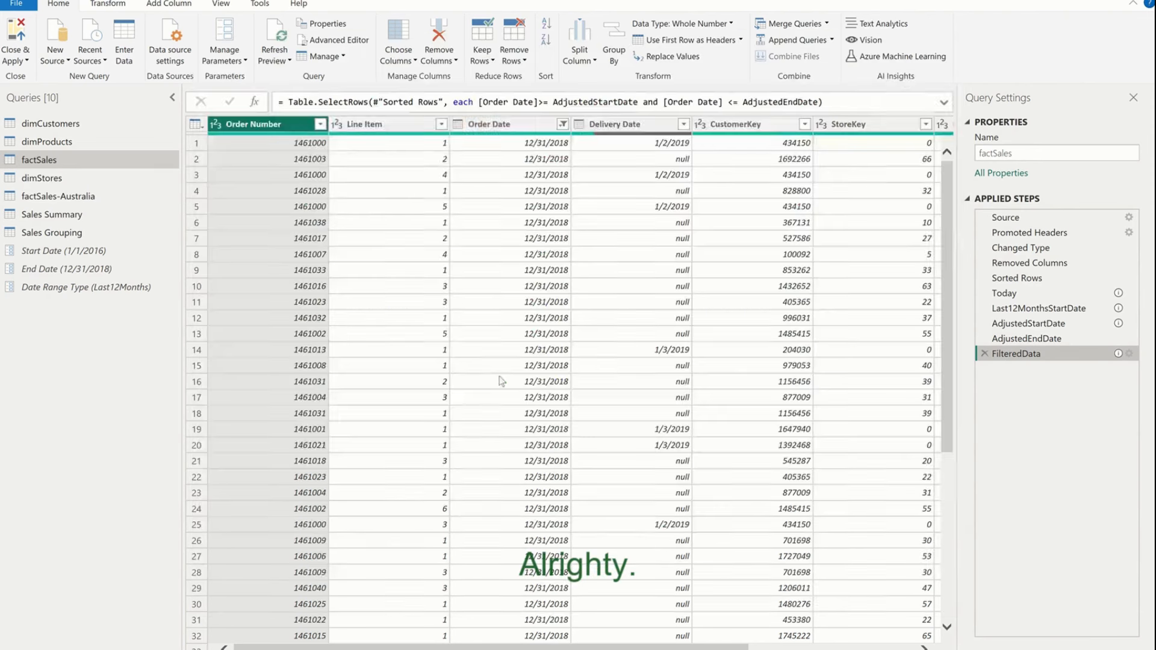
- Compare the Date Range Type parameter's current value with the text tested in the AdjustedStartDate condition of the factSales code
click(89, 286)
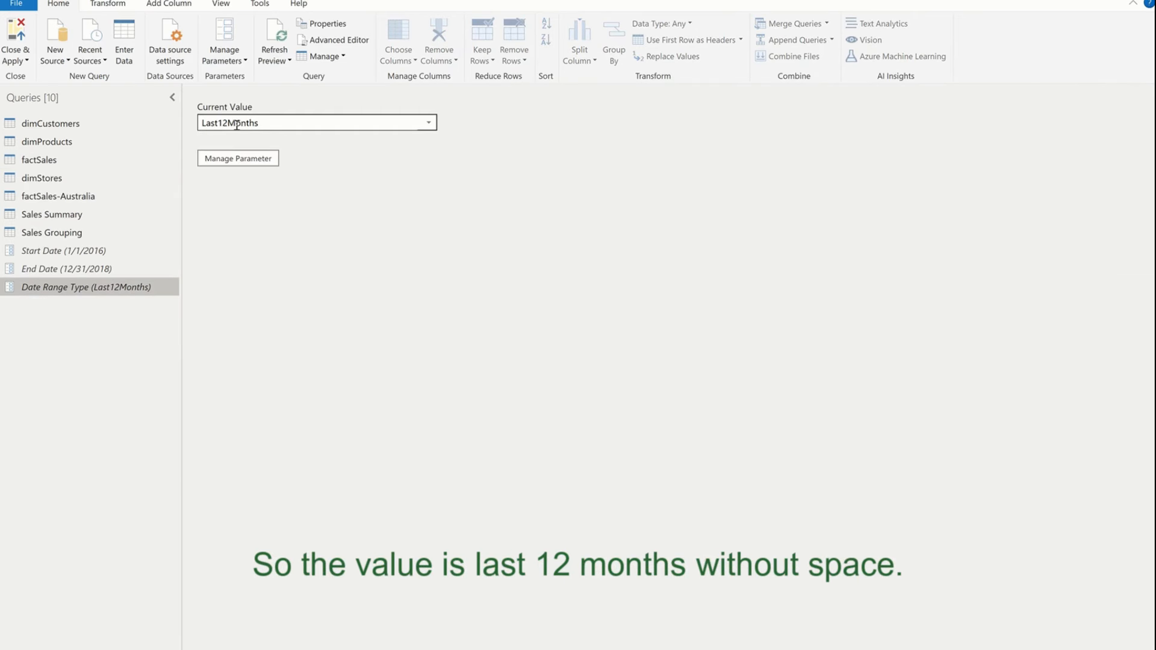
click(69, 159)
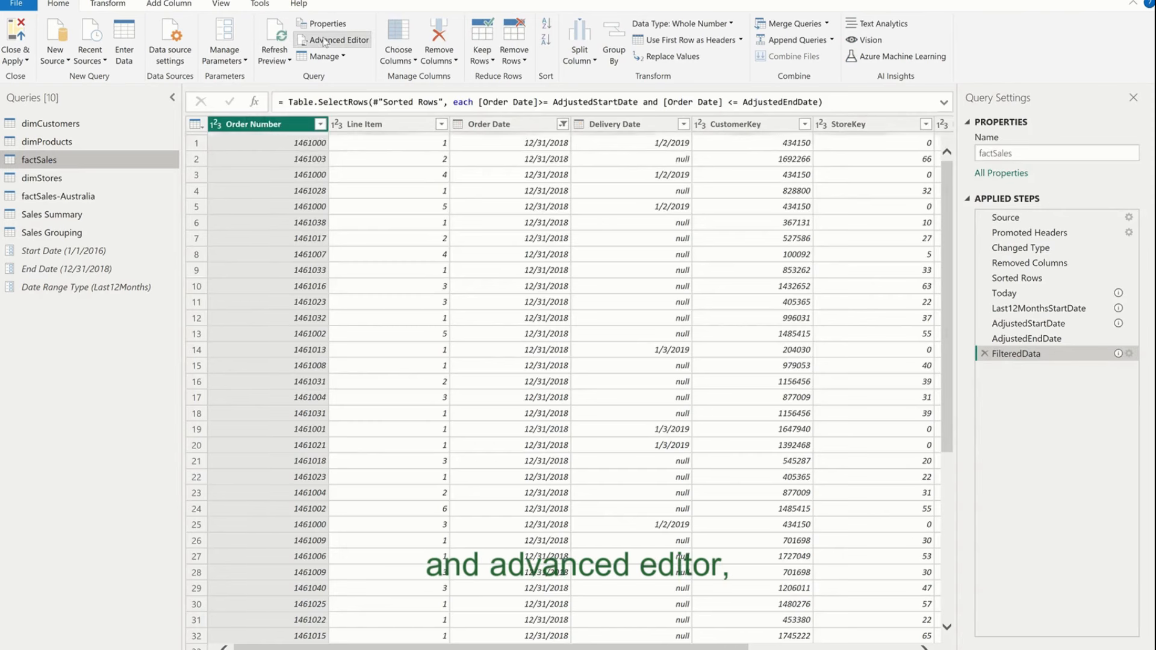
click(331, 40)
click(486, 293)
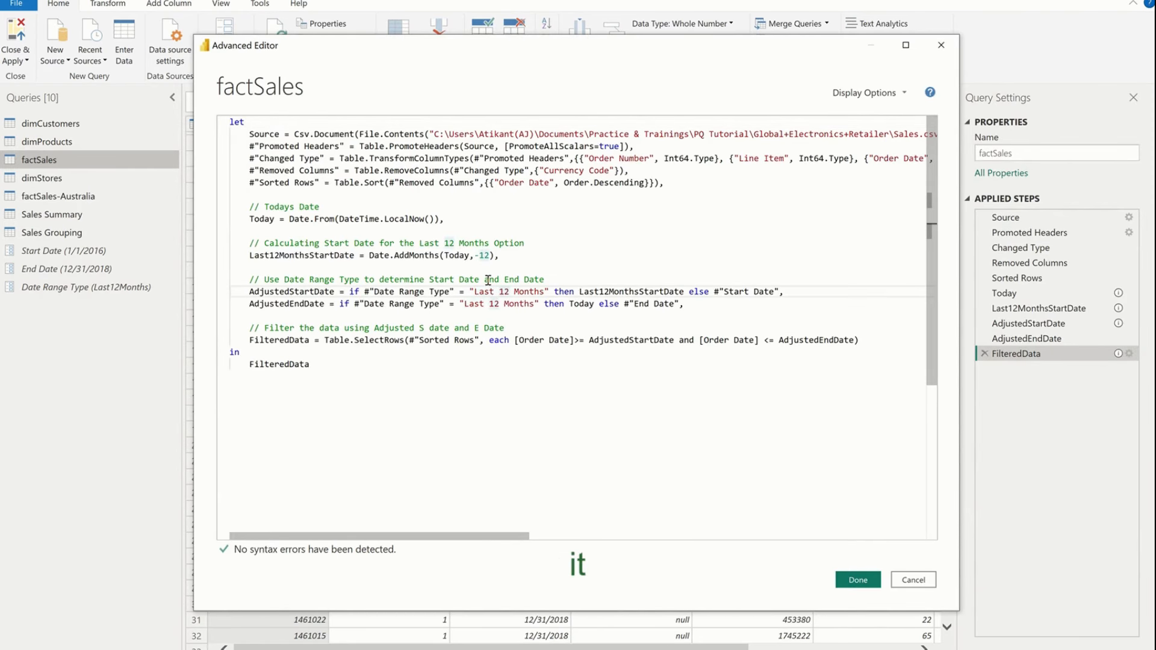
drag(351, 291, 549, 292)
double_click(601, 292)
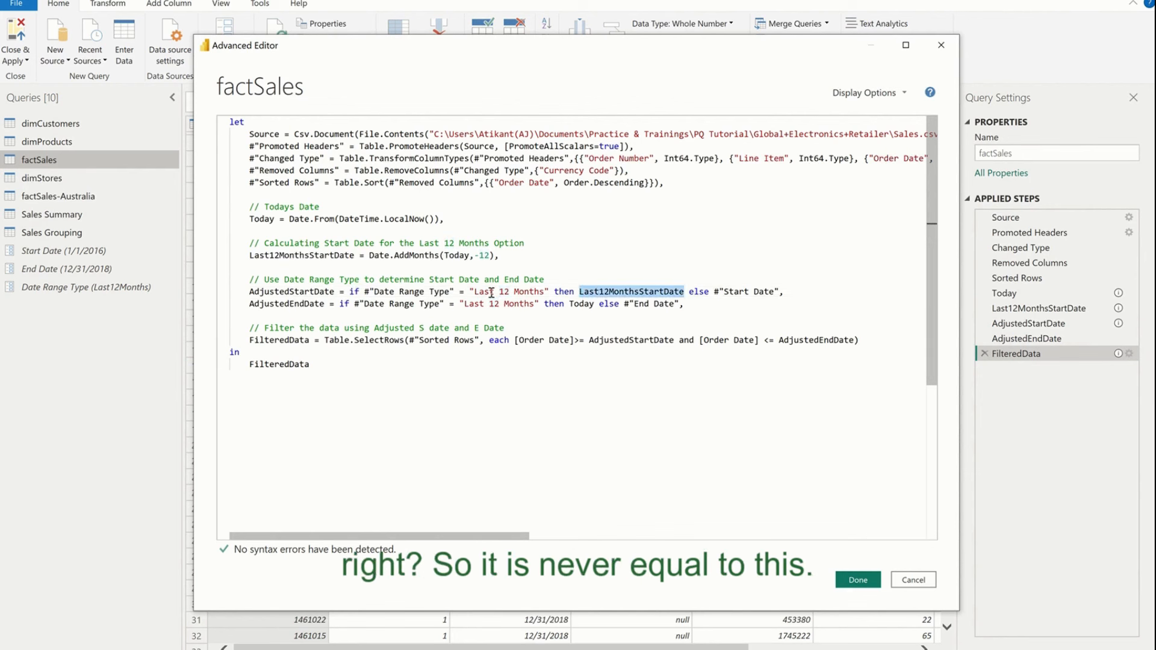
double_click(736, 292)
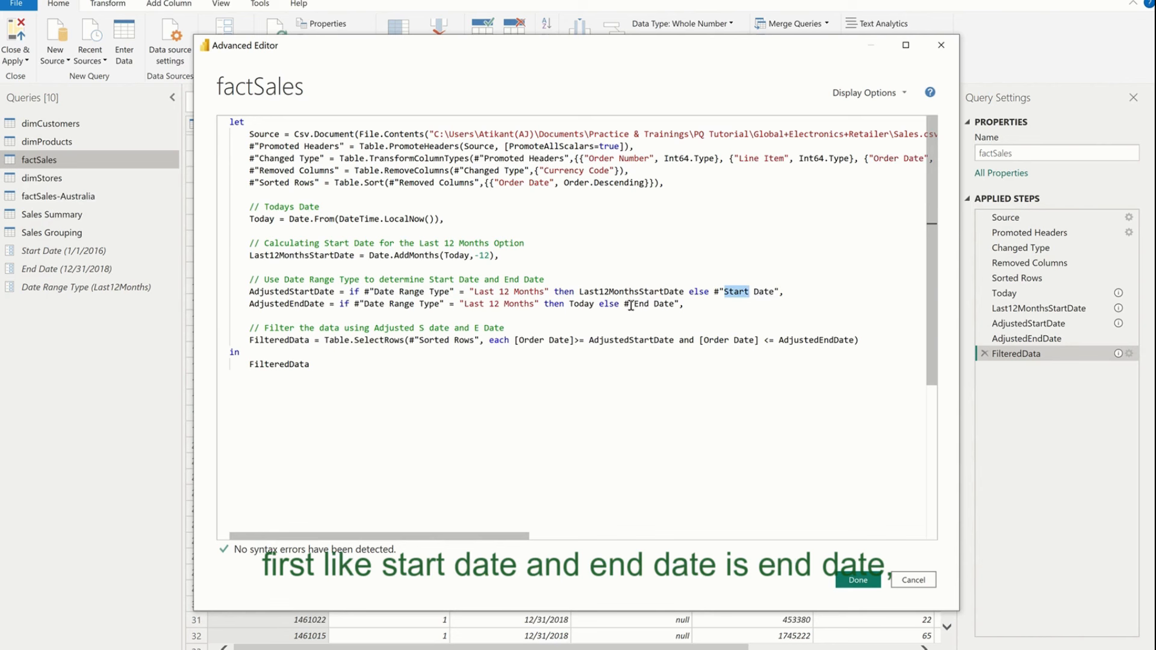
- Change "Last 12 Months" to "Last12Months" in the AdjustedStartDate and AdjustedEndDate conditions, and apply the query code
click(514, 292)
key(BackSpace)
key(Left)
key(Left)
key(BackSpace)
key(Down)
key(BackSpace)
key(Right)
key(Right)
key(Right)
key(BackSpace)
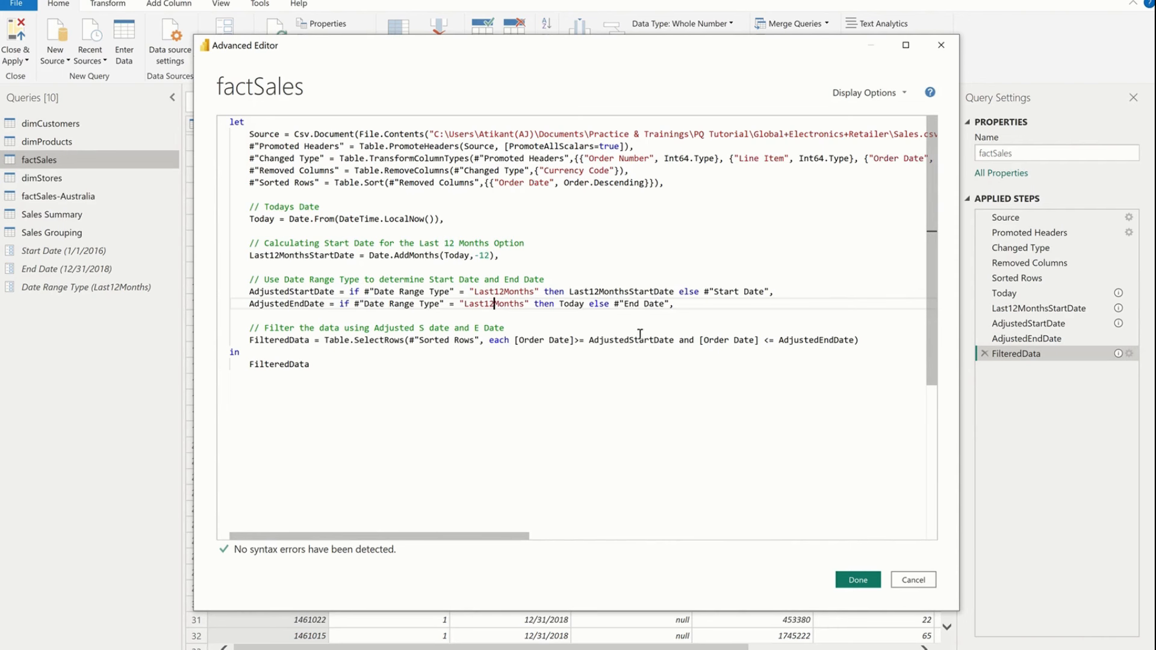
click(855, 580)
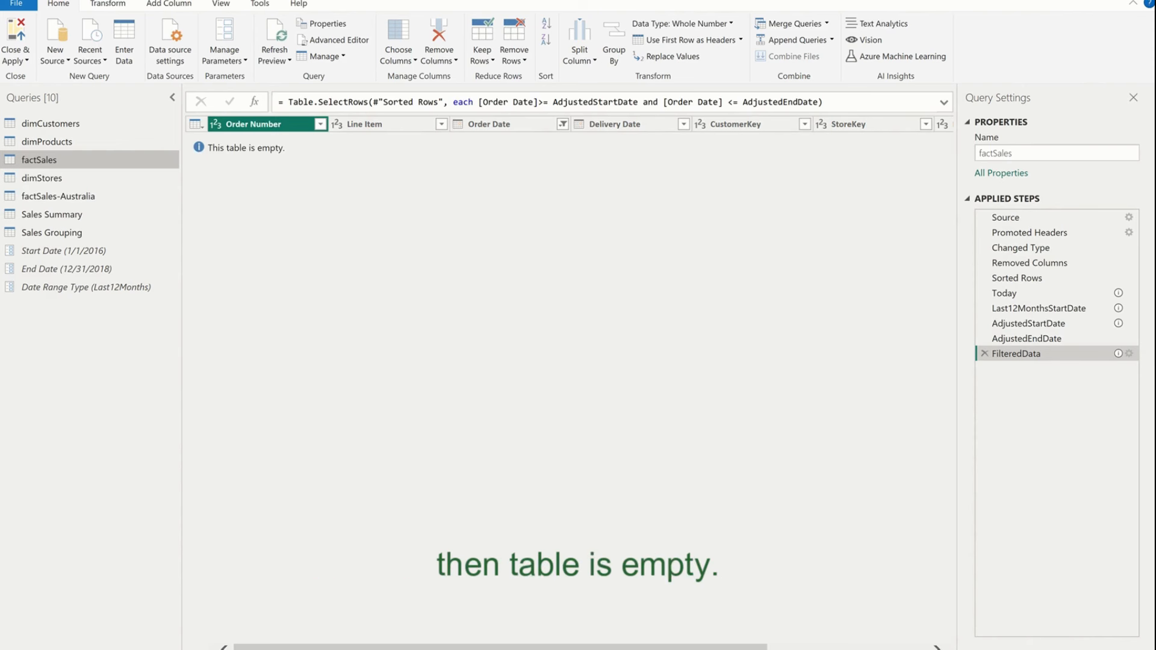
- Switch to the Sales source file in Excel and add a copy of the first order row above it, with Order Date 1/1/2024 and Quantity 100000
mouse_move(607, 649)
click(618, 628)
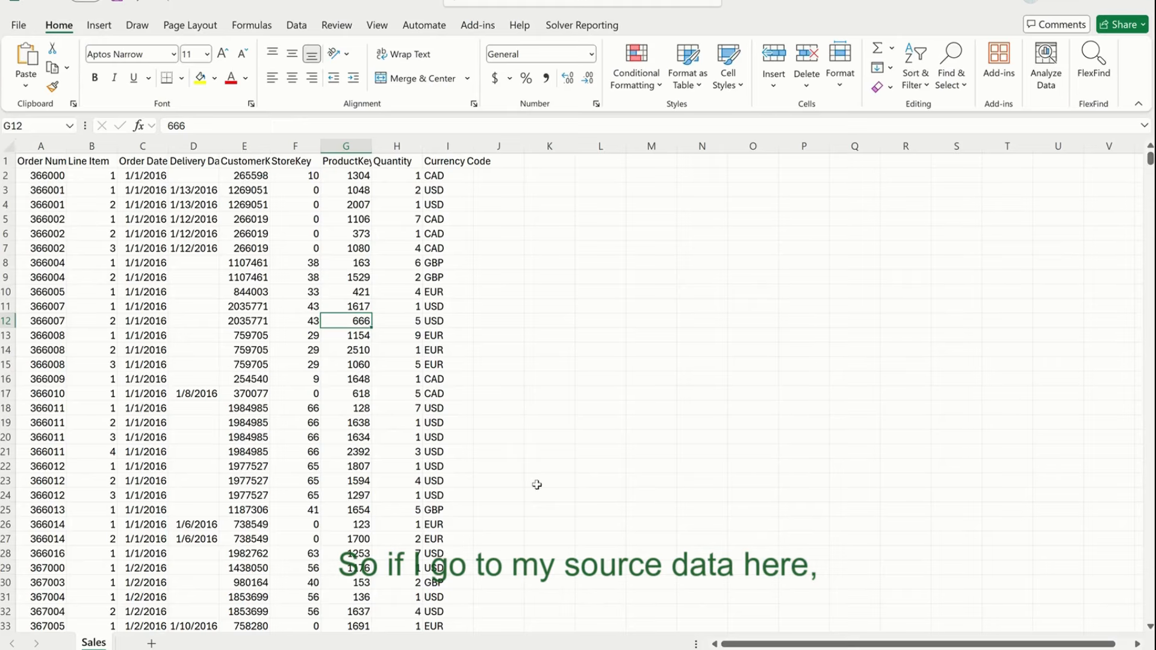
click(14, 176)
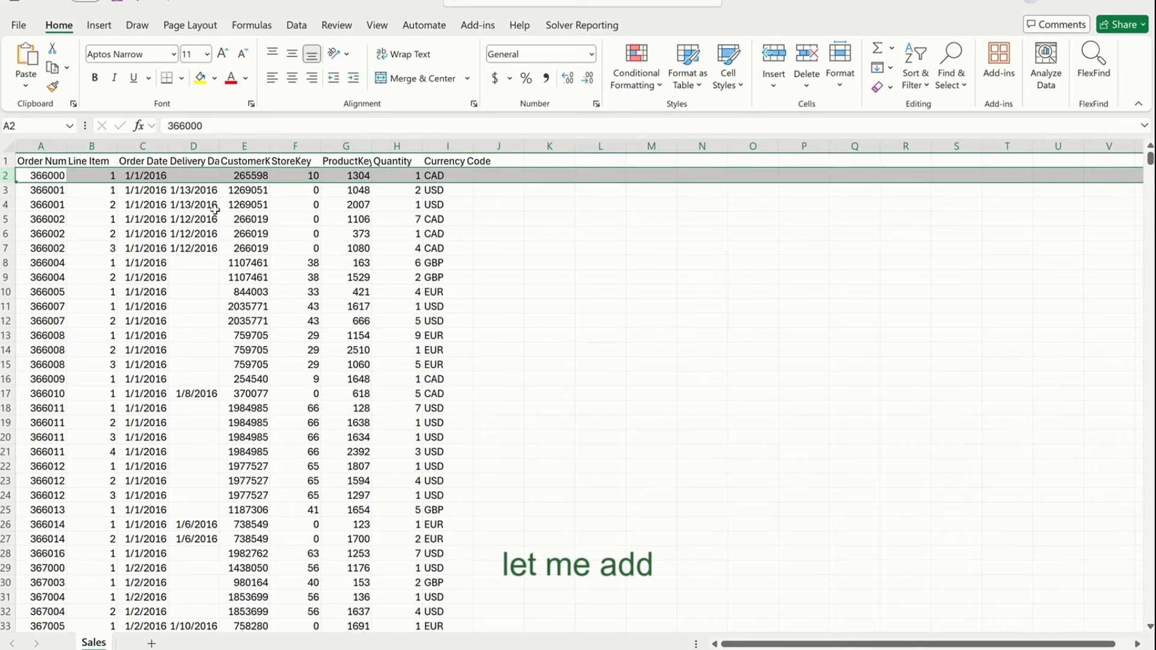
key(ctrl+shift+plus)
click(5, 190)
key(ctrl+c)
key(Up)
key(ctrl+v)
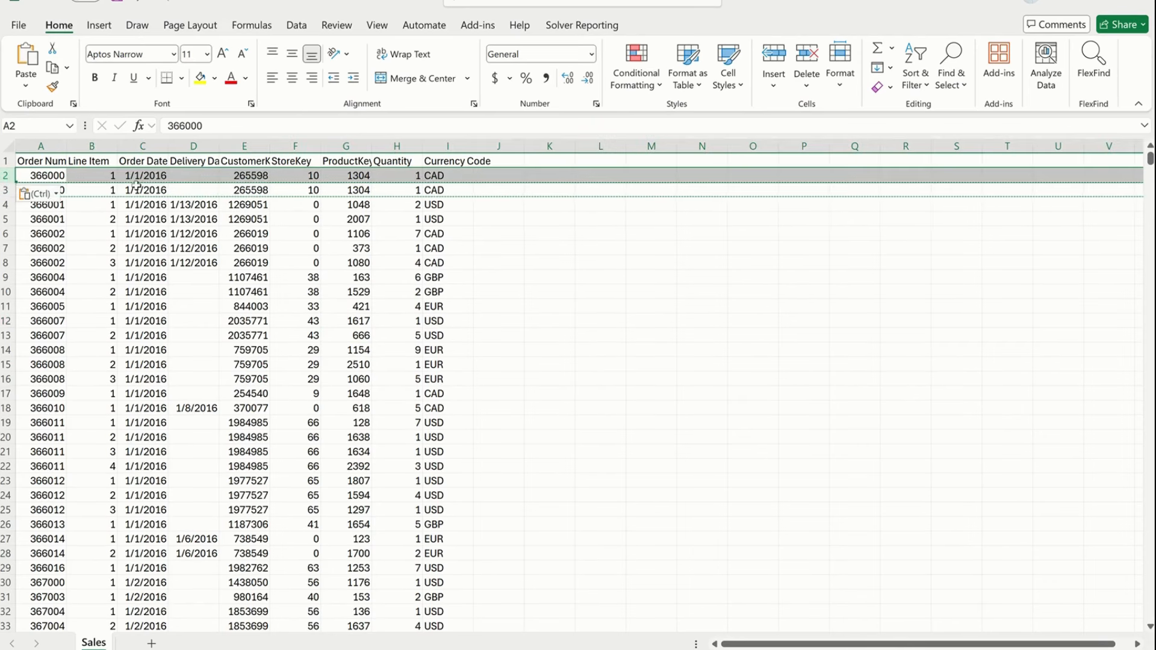
click(150, 176)
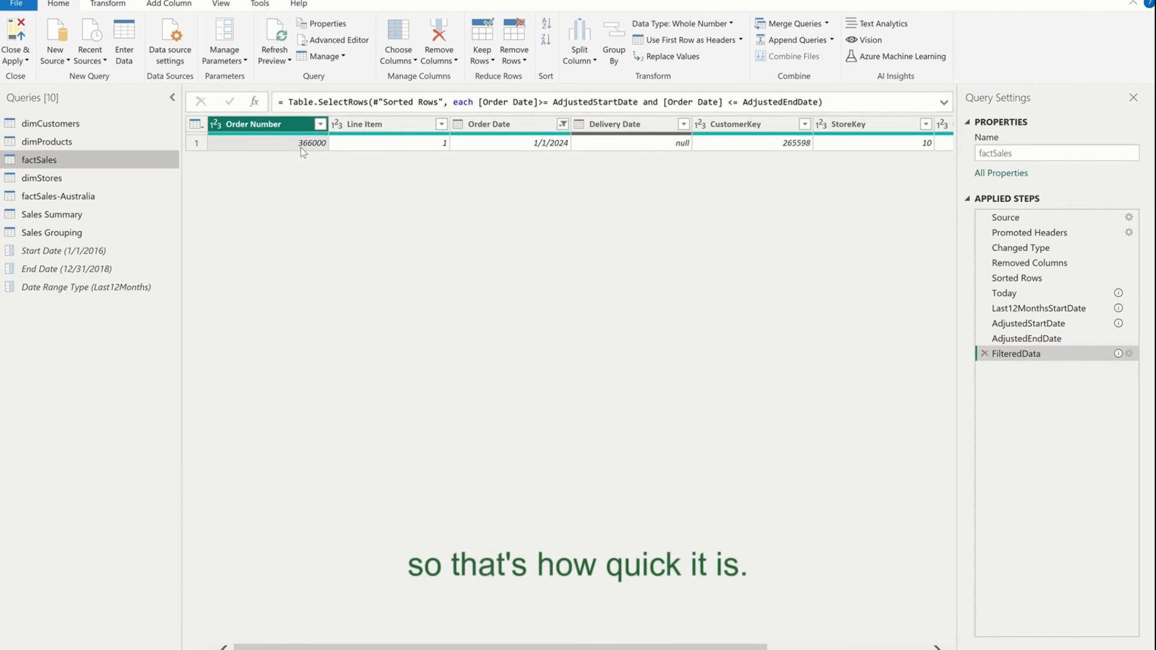
- Check the Order Date and Quantity of the filtered factSales row in Power Query
click(529, 143)
click(921, 144)
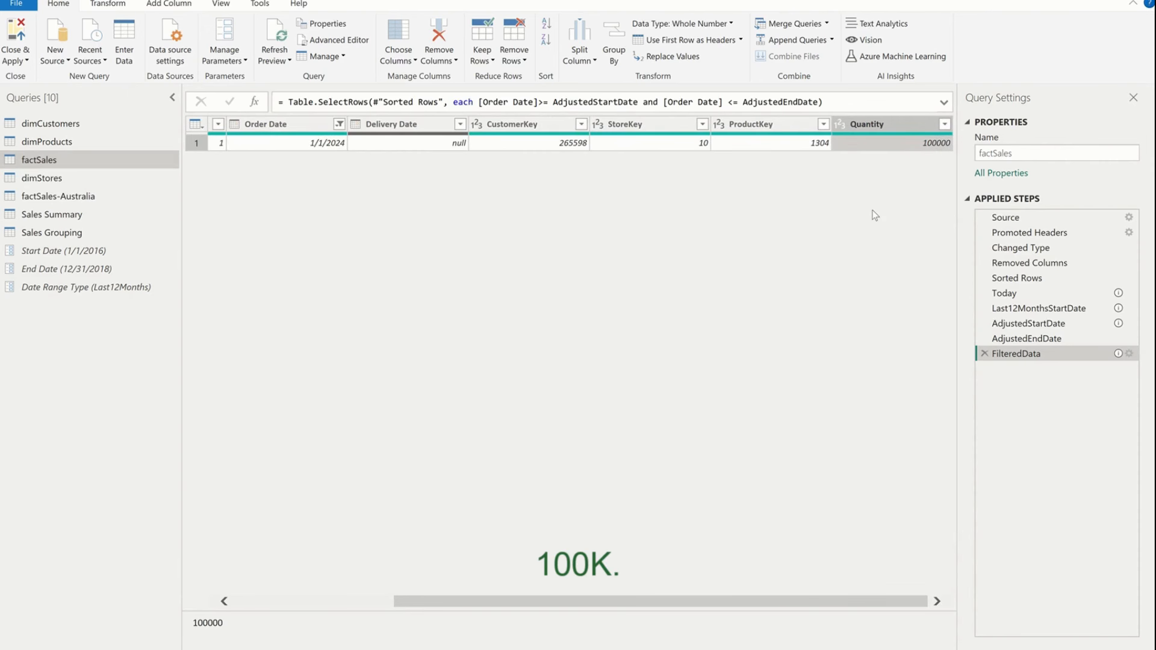
- Set the Date Range Type parameter to CustomRange, check the Start Date and End Date parameters, and view the filtered factSales rows
click(90, 287)
click(364, 122)
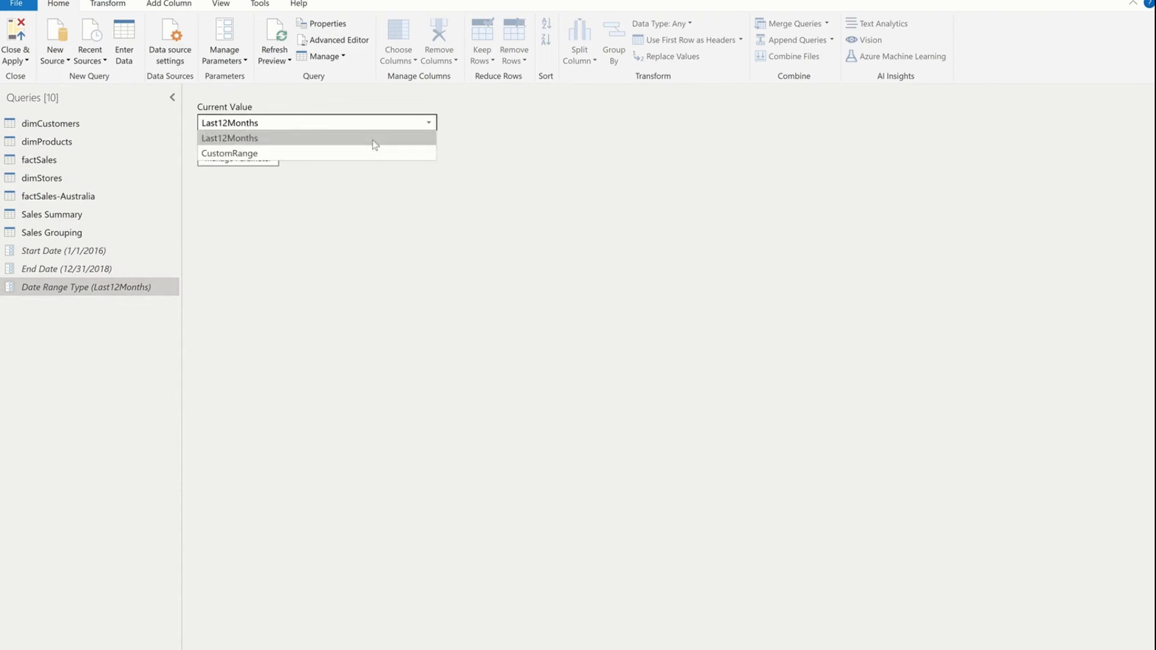
click(351, 149)
click(139, 251)
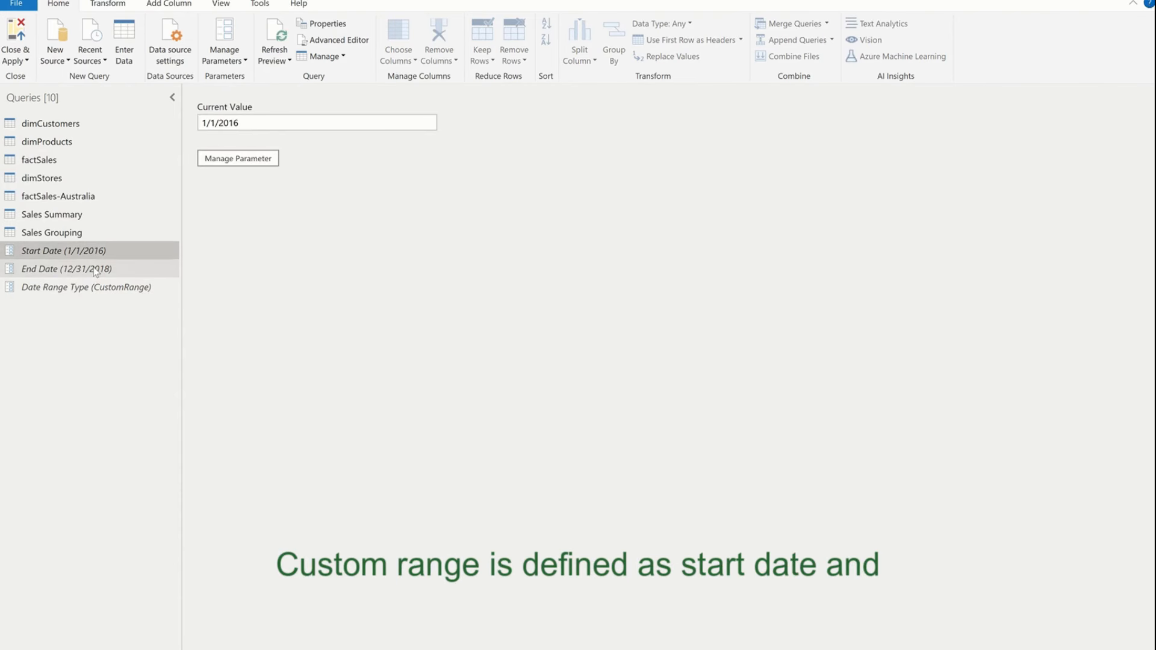
click(115, 269)
click(74, 161)
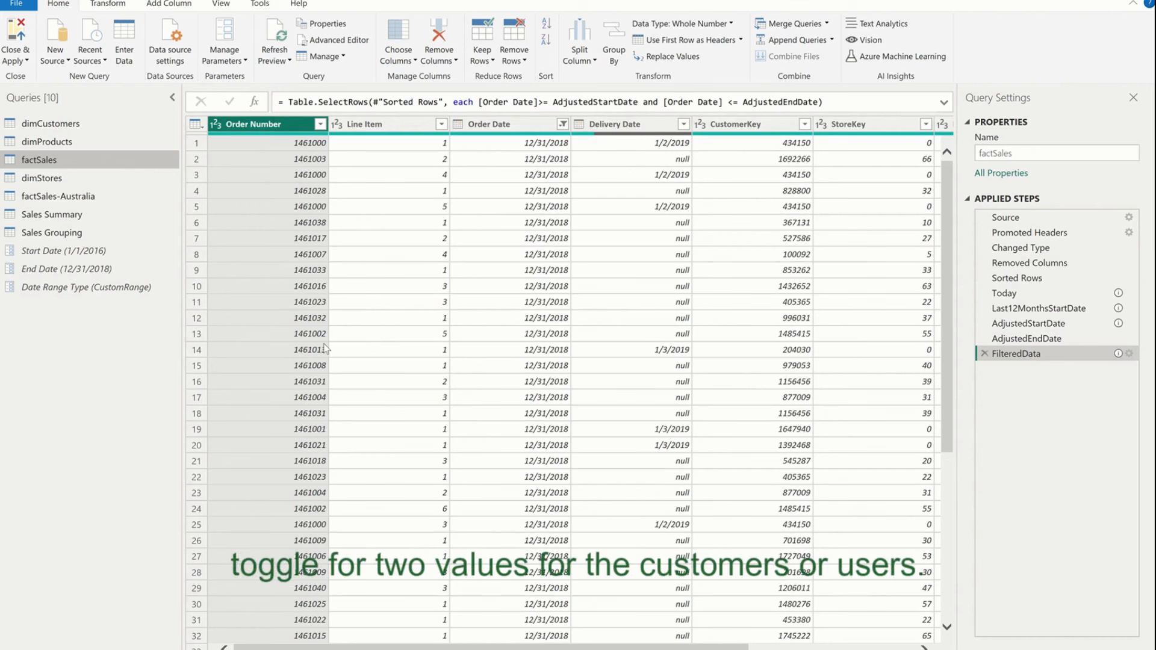
- Switch the Date Range Type parameter back to Last12Months
click(85, 287)
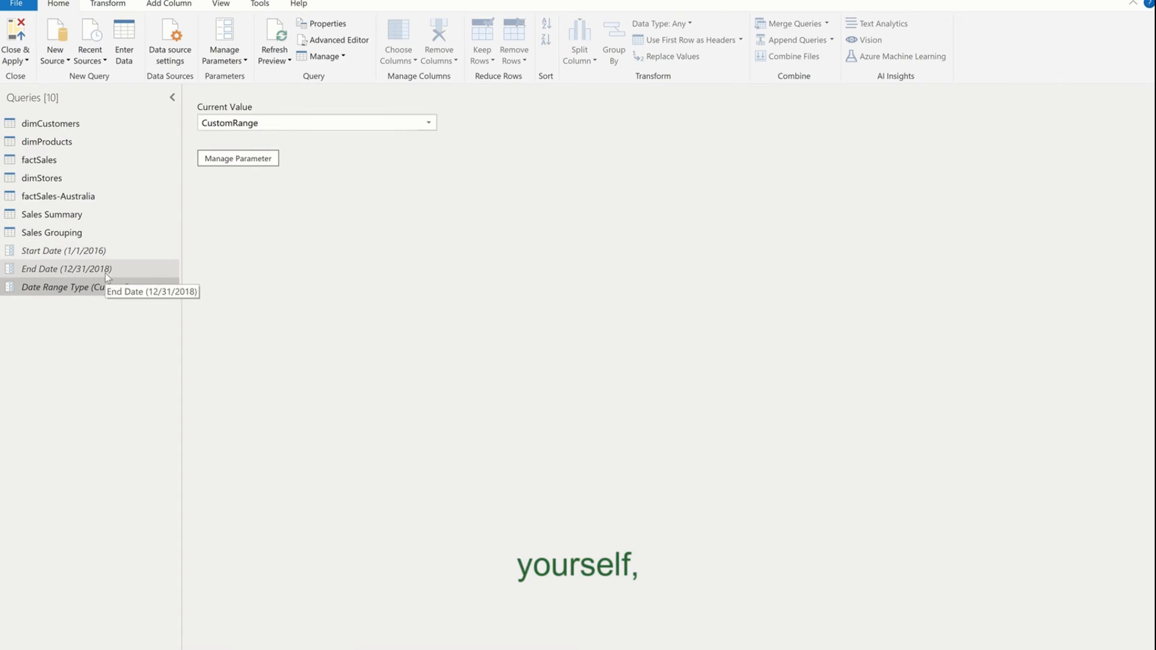
click(313, 124)
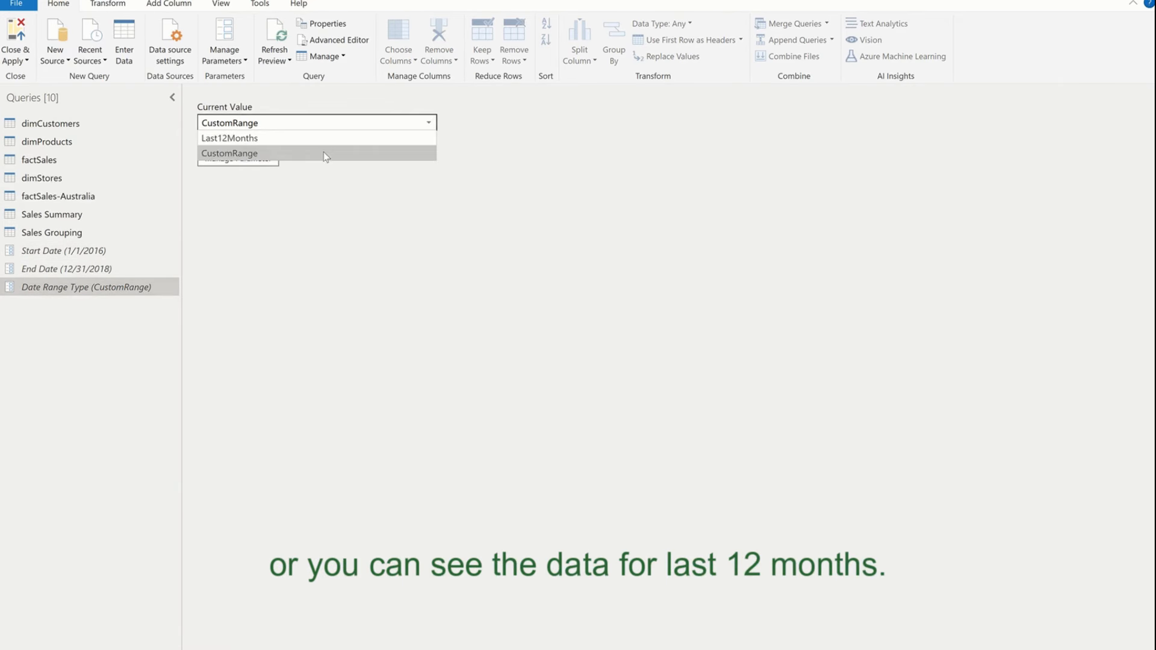
click(311, 140)
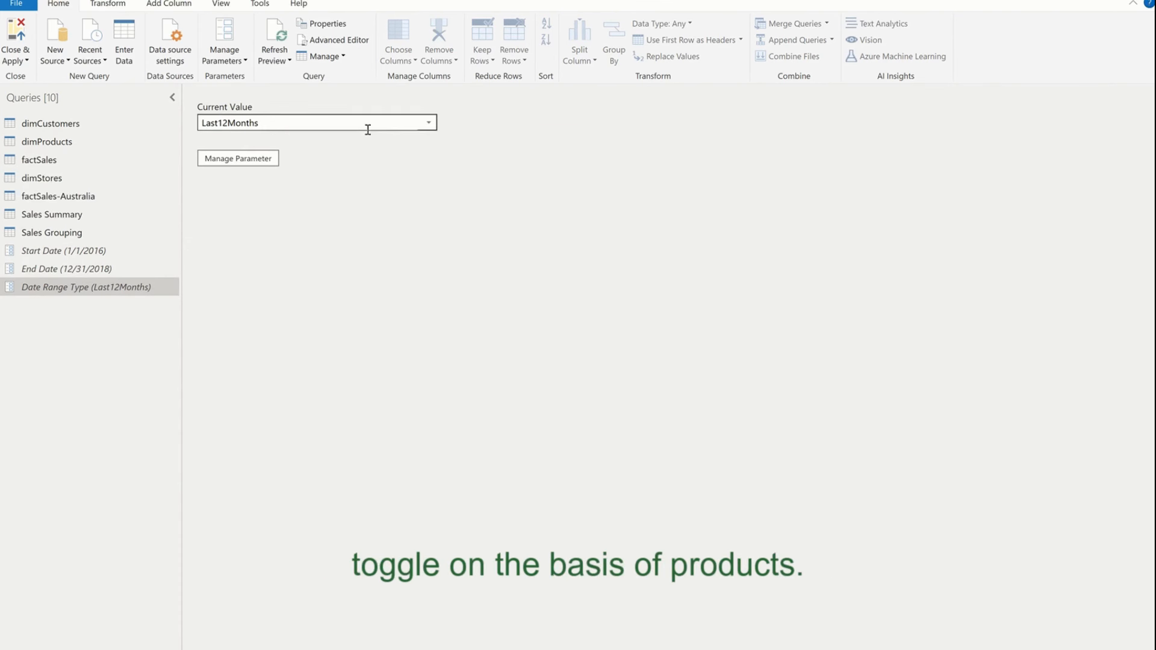
click(429, 123)
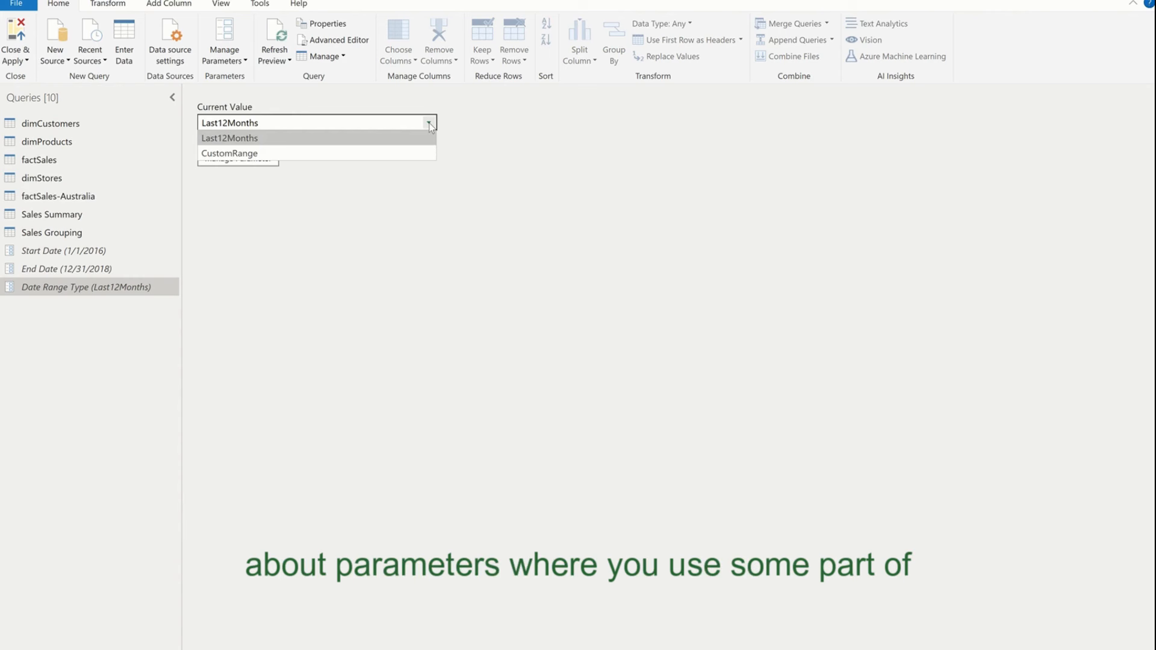
- Review the date filtering logic in the factSales code, covering Sorted Rows, Last12MonthsStartDate and the Date Range Type condition of AdjustedStartDate
click(354, 41)
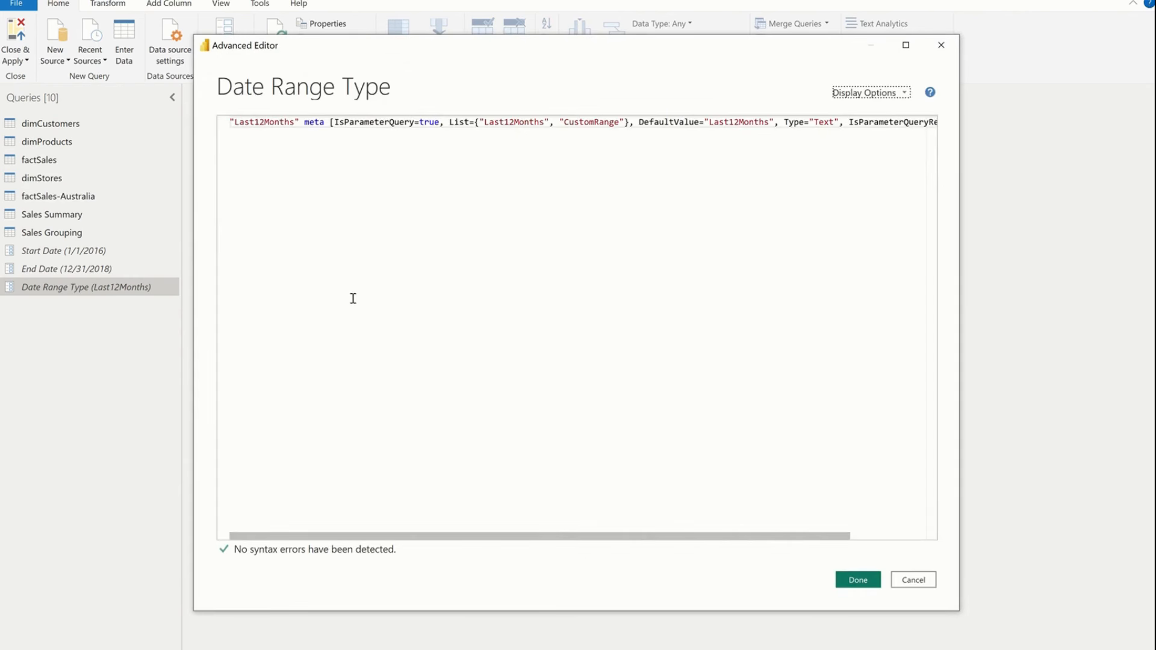
click(839, 577)
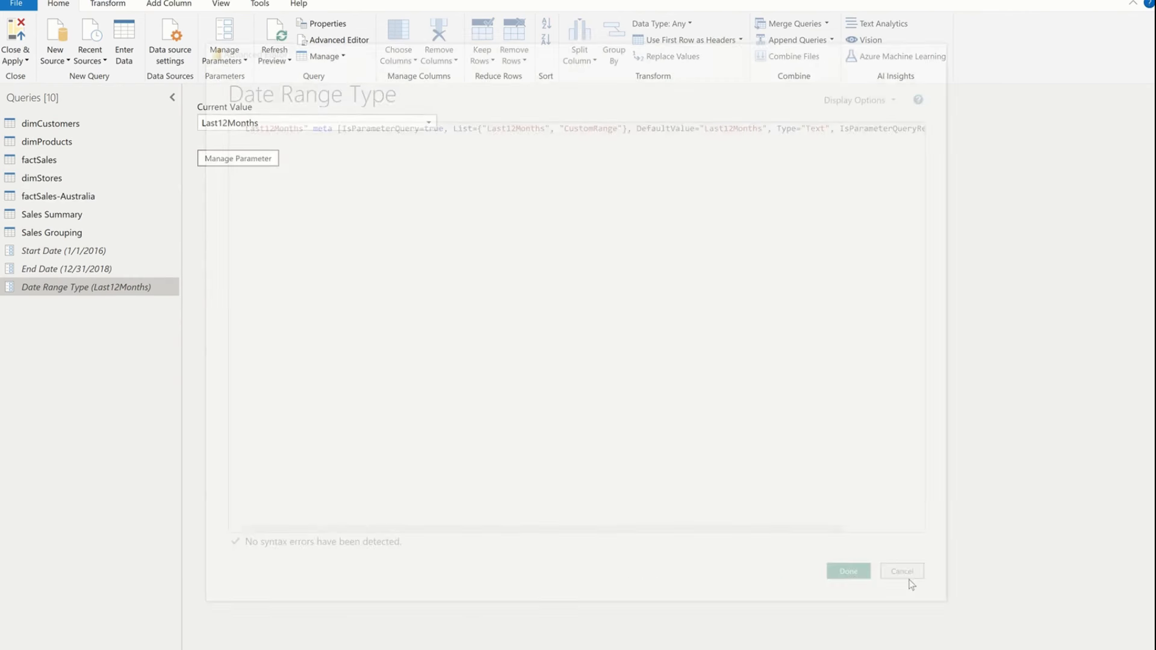
click(127, 161)
click(337, 39)
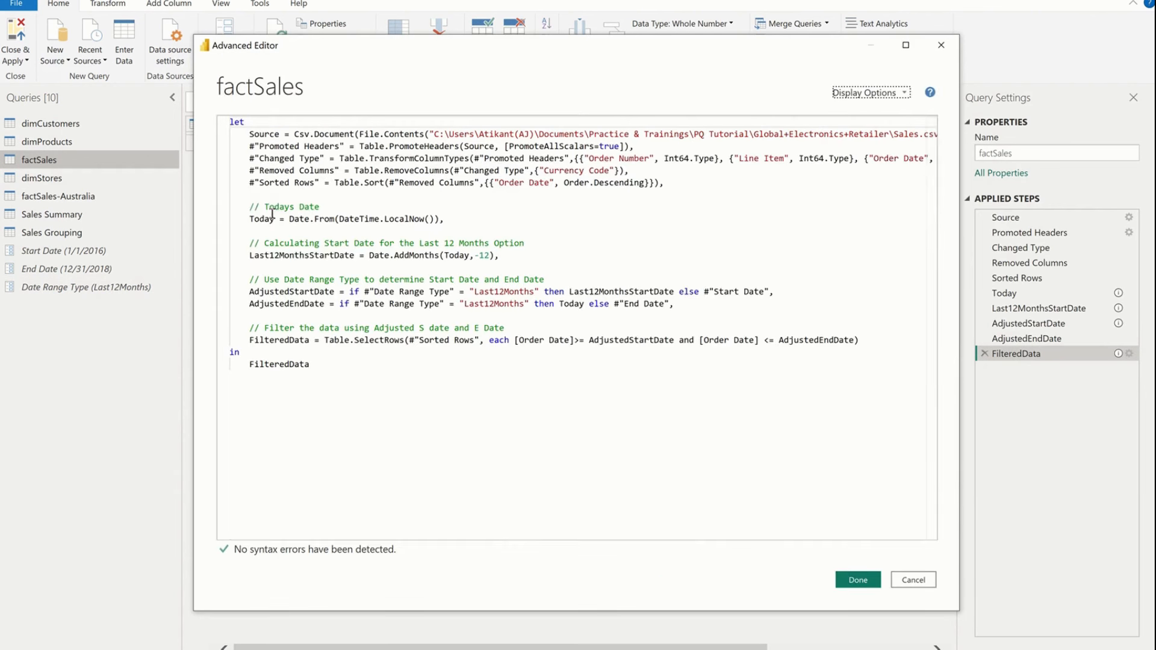
drag(249, 206, 714, 343)
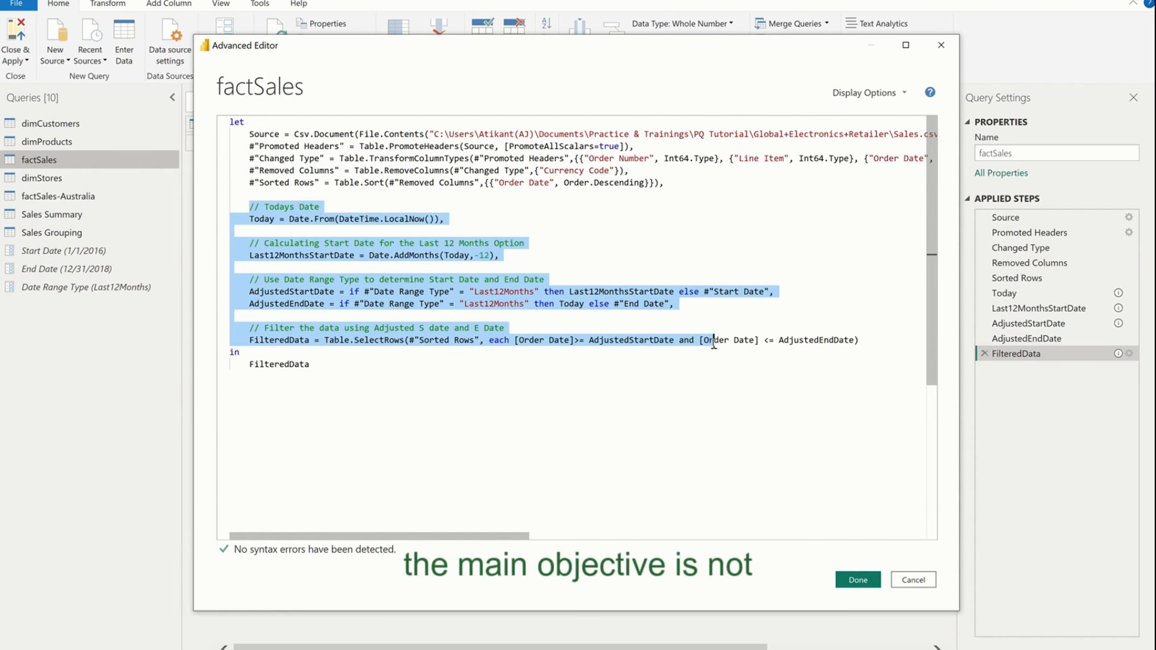
double_click(376, 292)
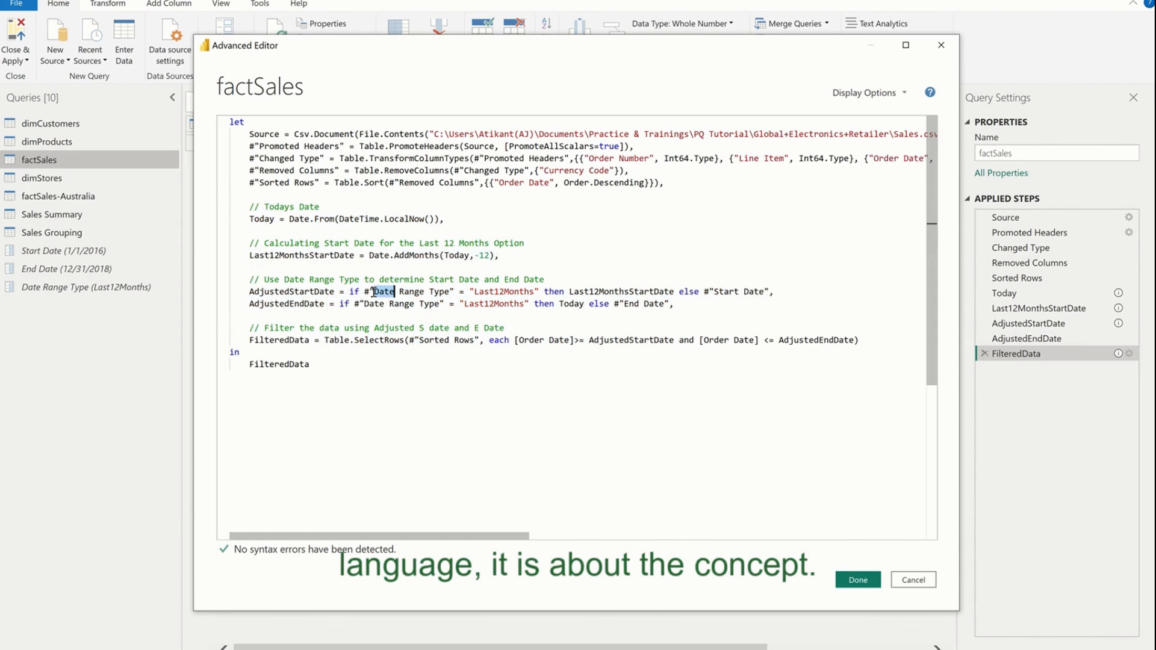
drag(248, 183, 665, 183)
click(667, 183)
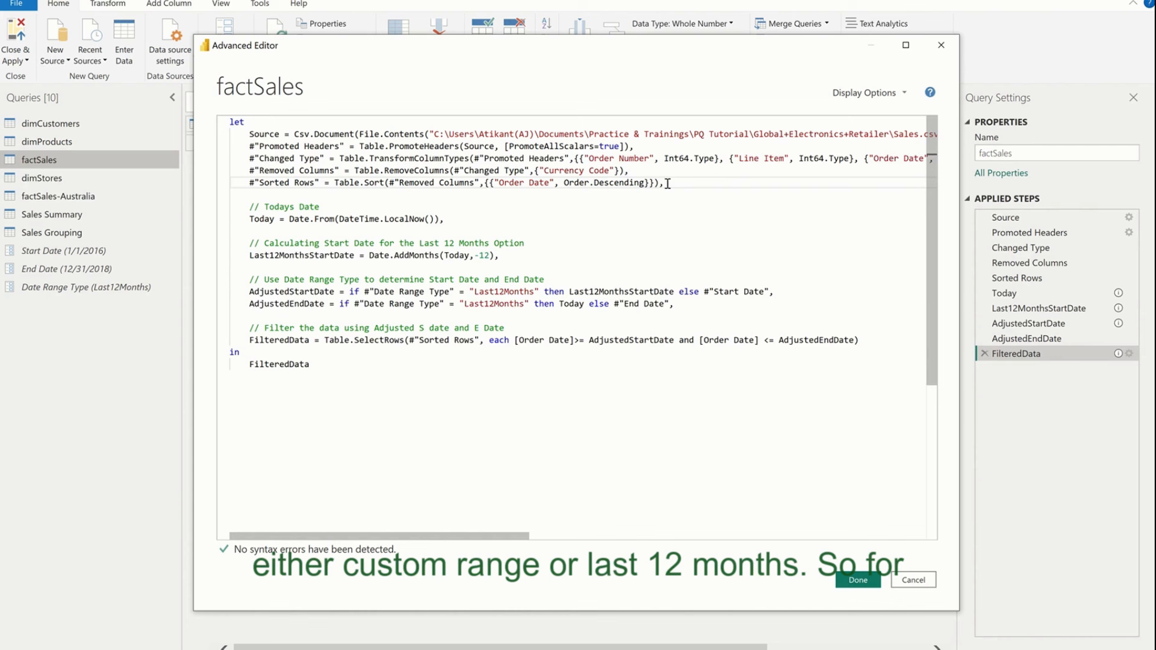
double_click(303, 289)
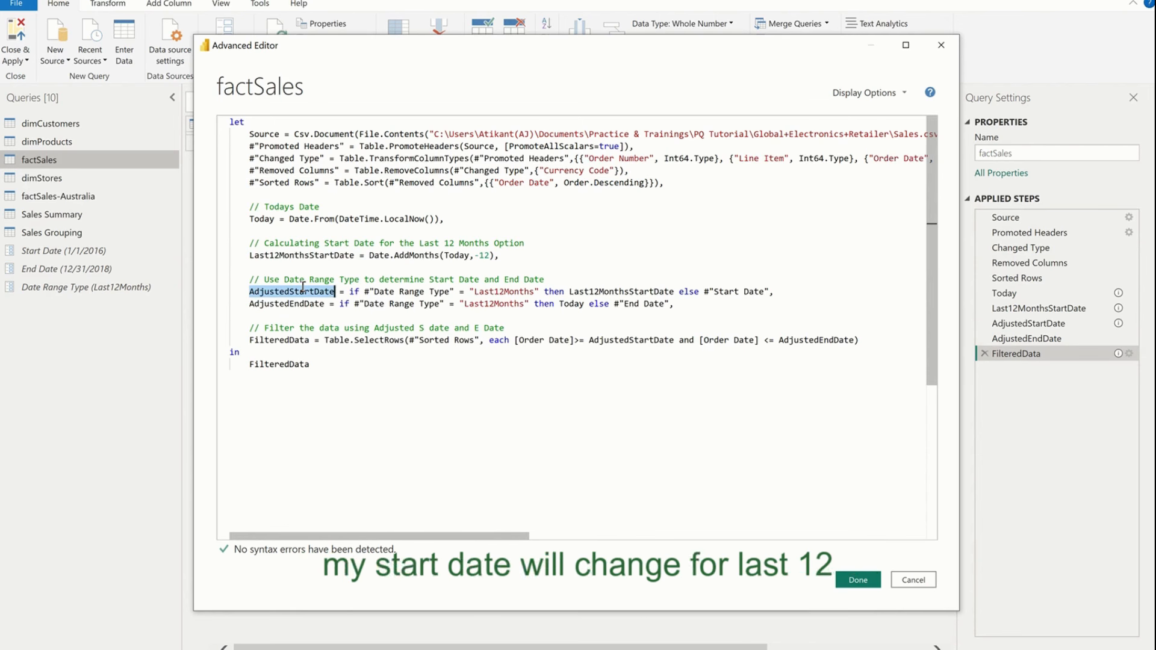
drag(279, 255, 499, 255)
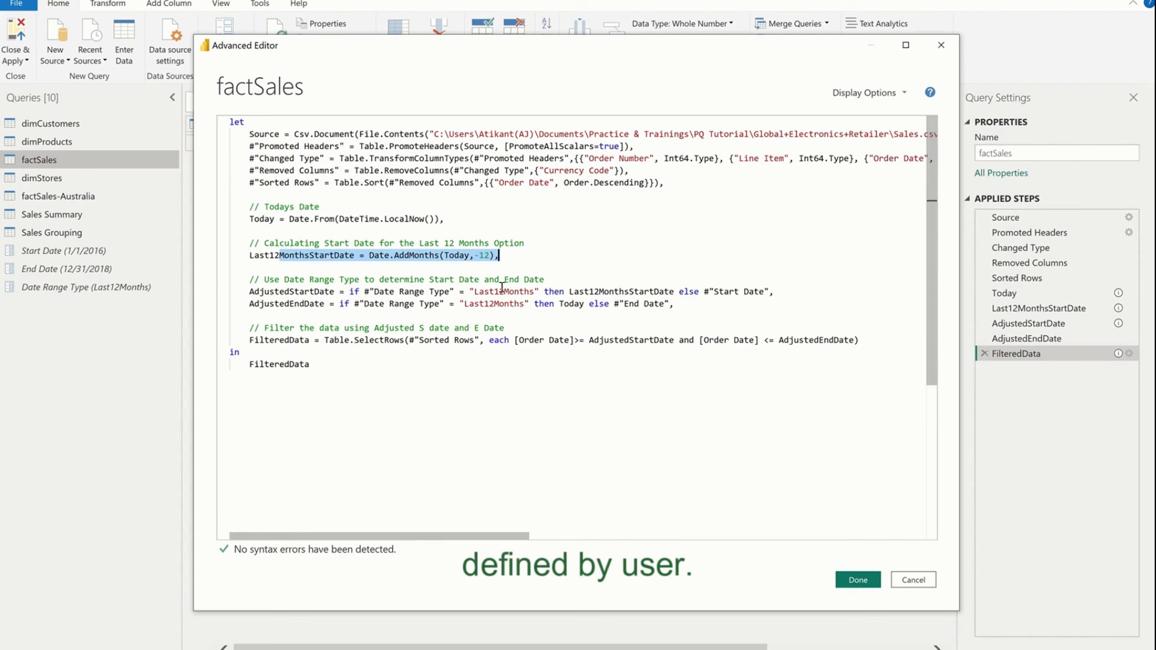
drag(764, 292, 708, 291)
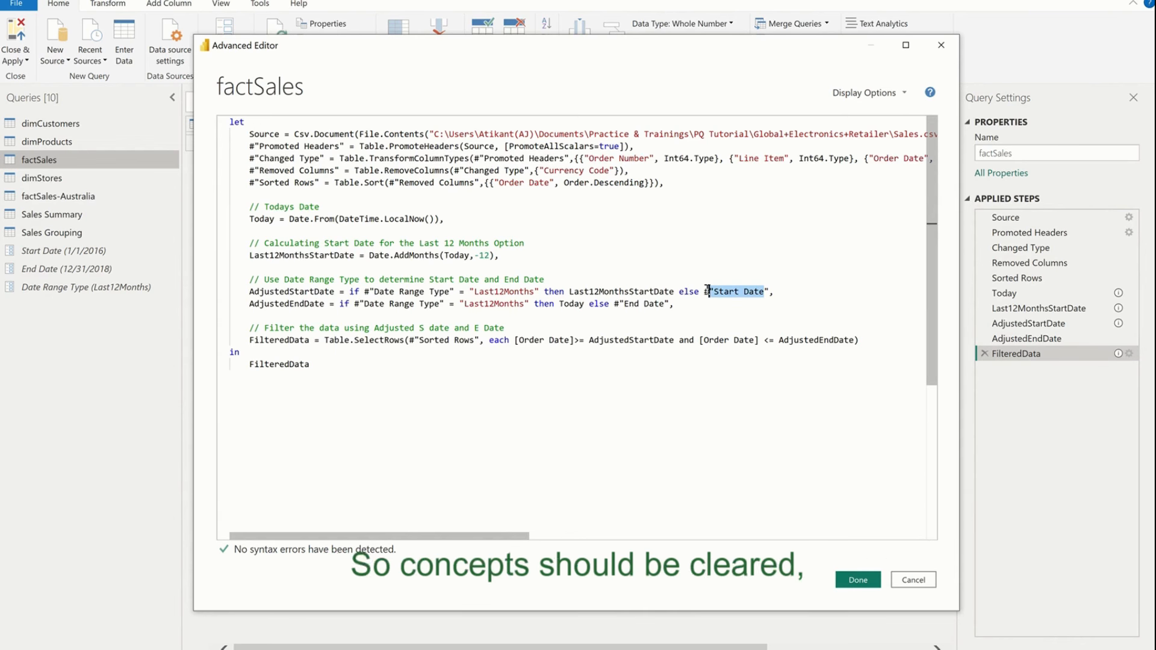
click(855, 580)
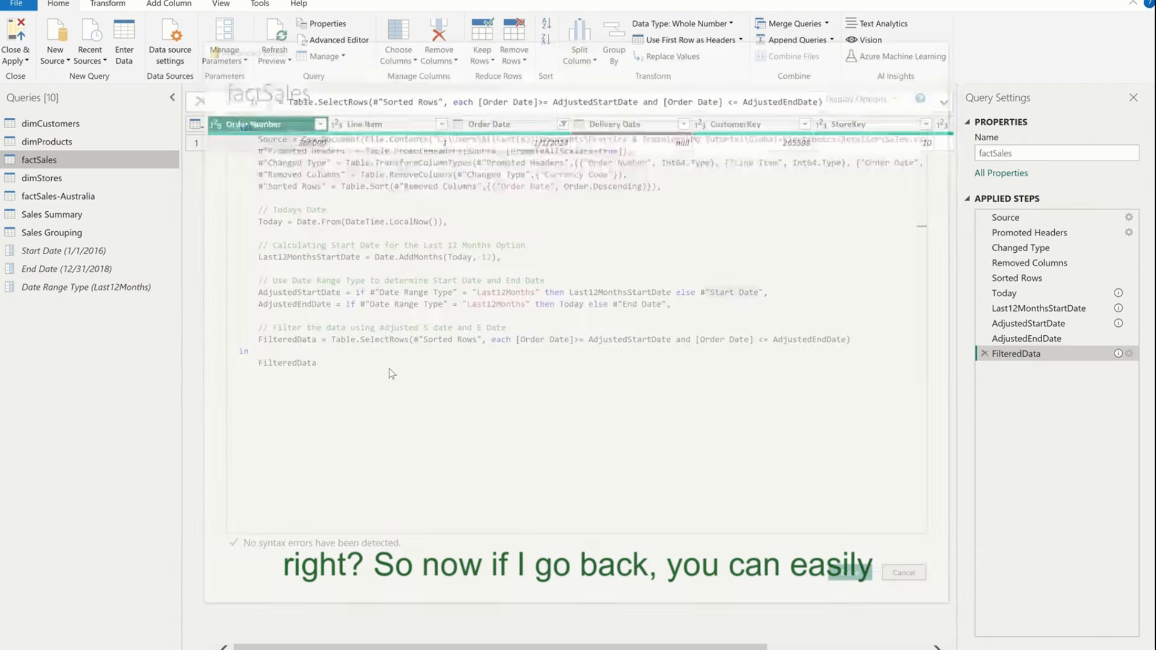
- Set the Date Range Type parameter to CustomRange and view the resulting factSales rows
click(138, 293)
click(330, 123)
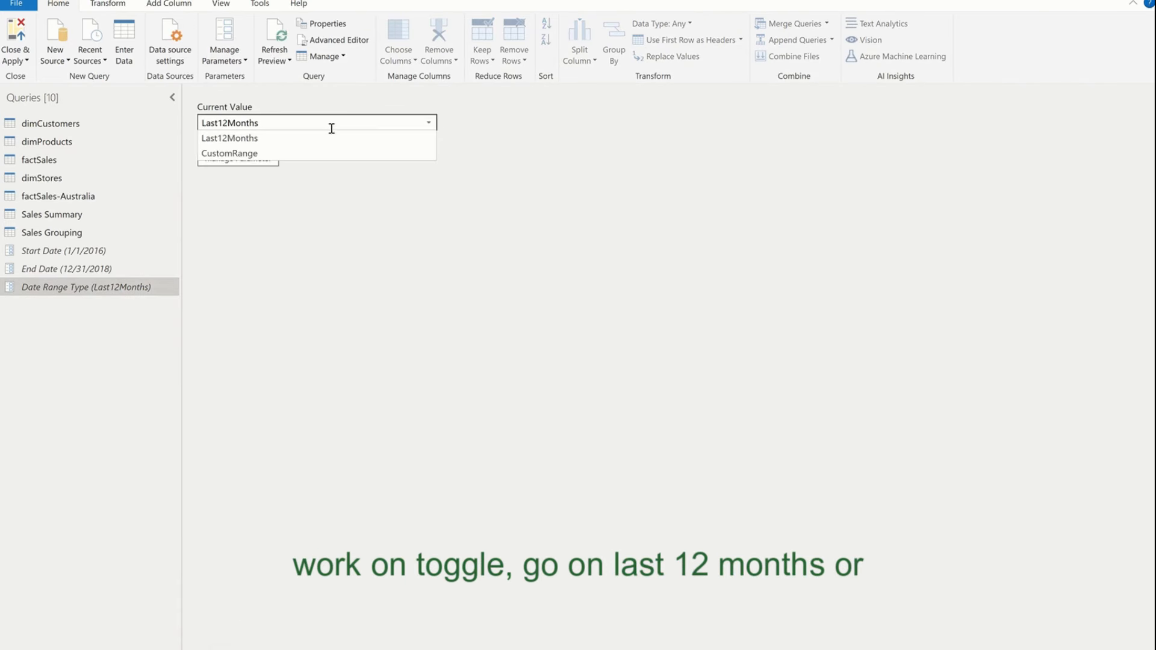
click(265, 154)
click(65, 167)
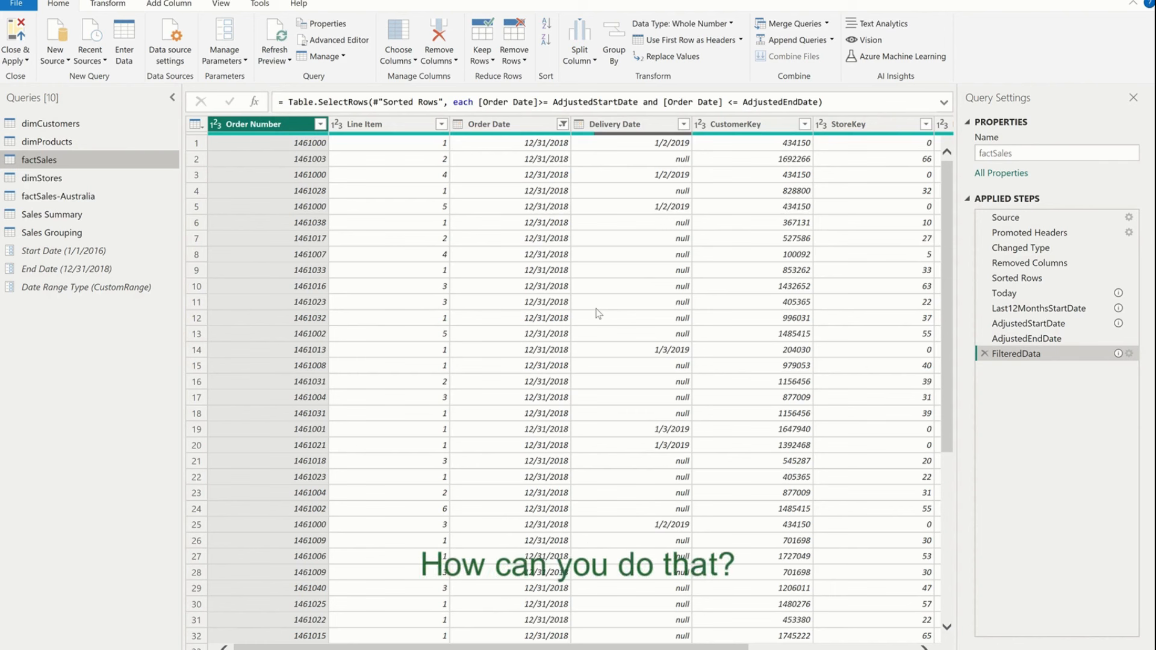
- Start adding an Excel workbook as a new source and browse to the Dataset folder inside Practice & Trainings
click(61, 60)
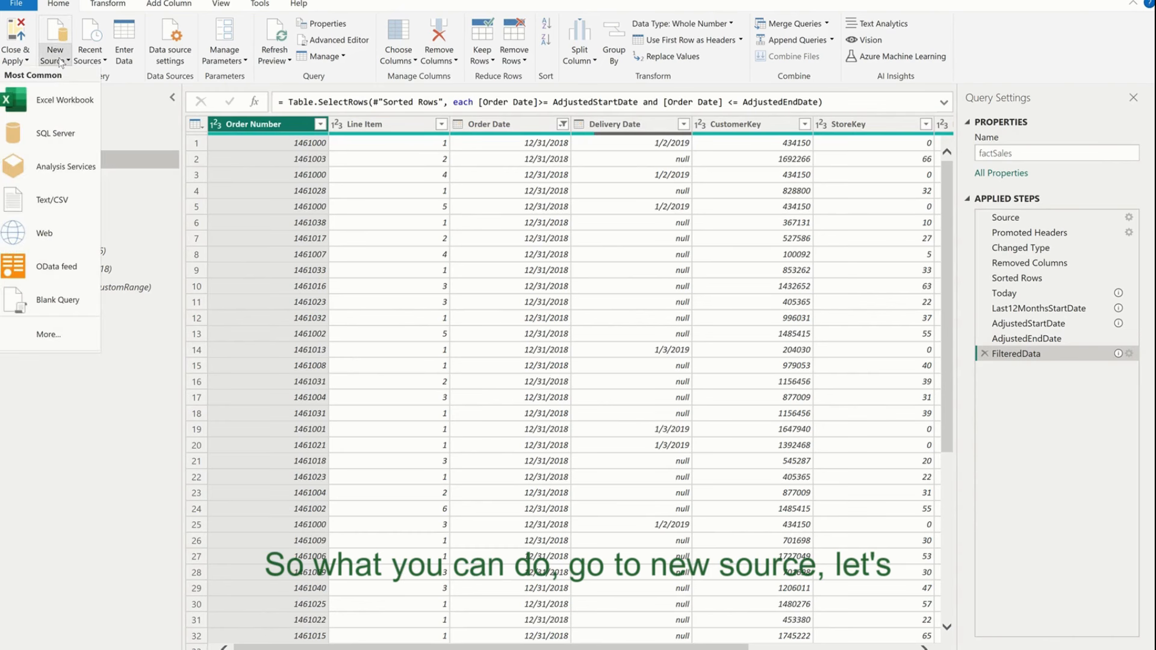
click(61, 100)
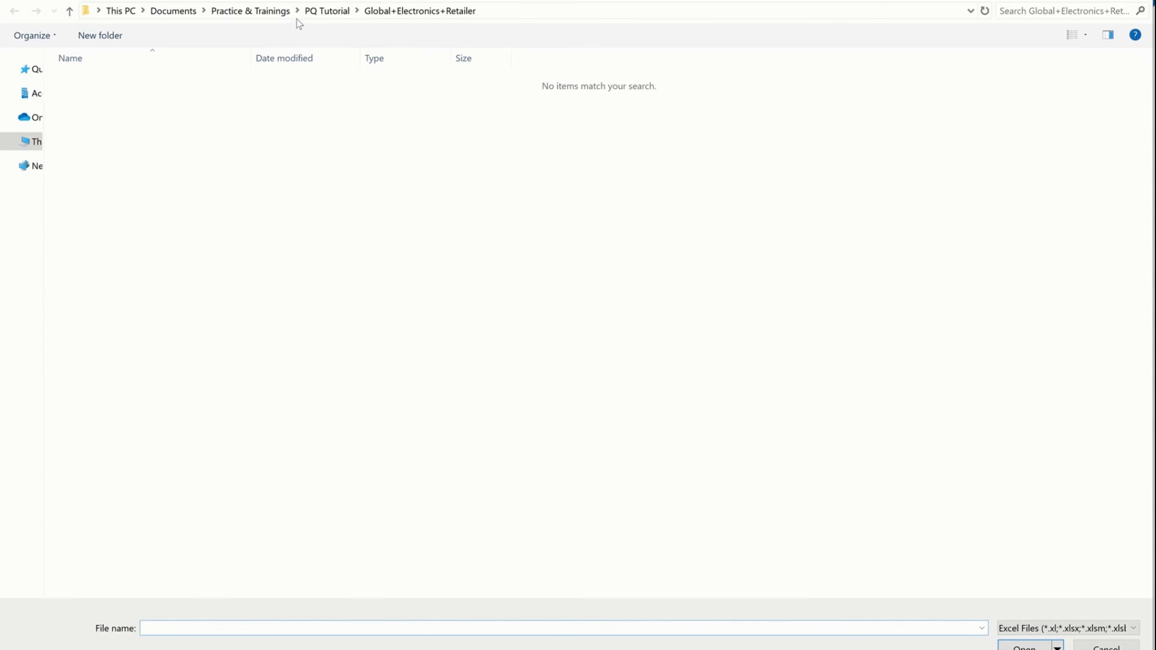
click(281, 20)
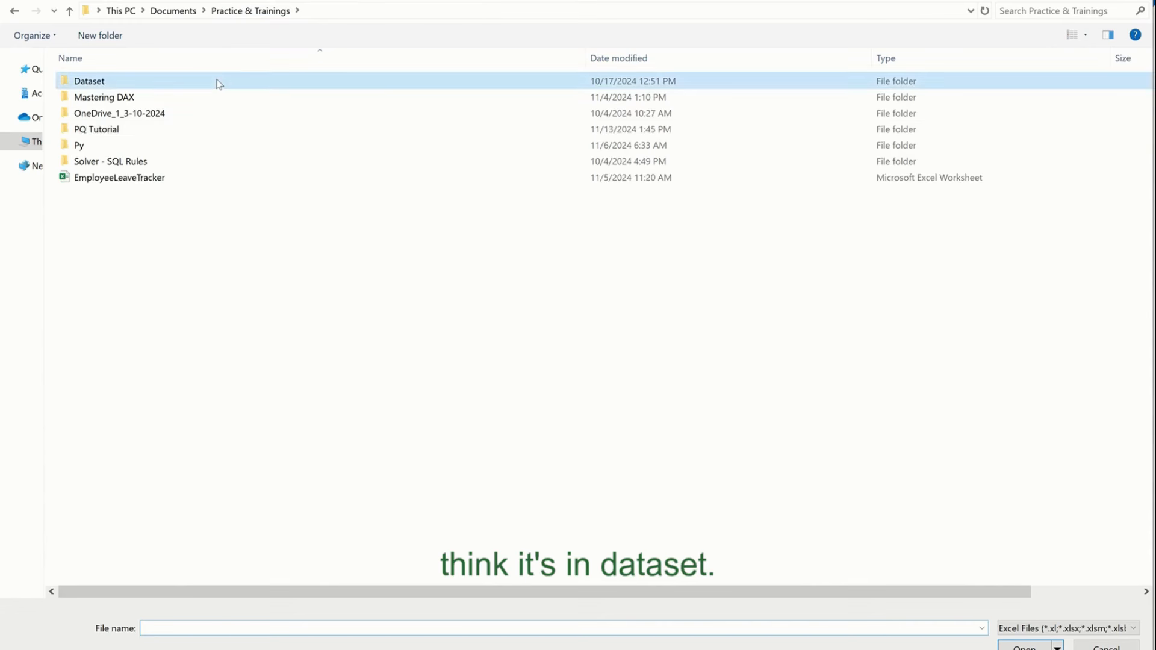
double_click(220, 83)
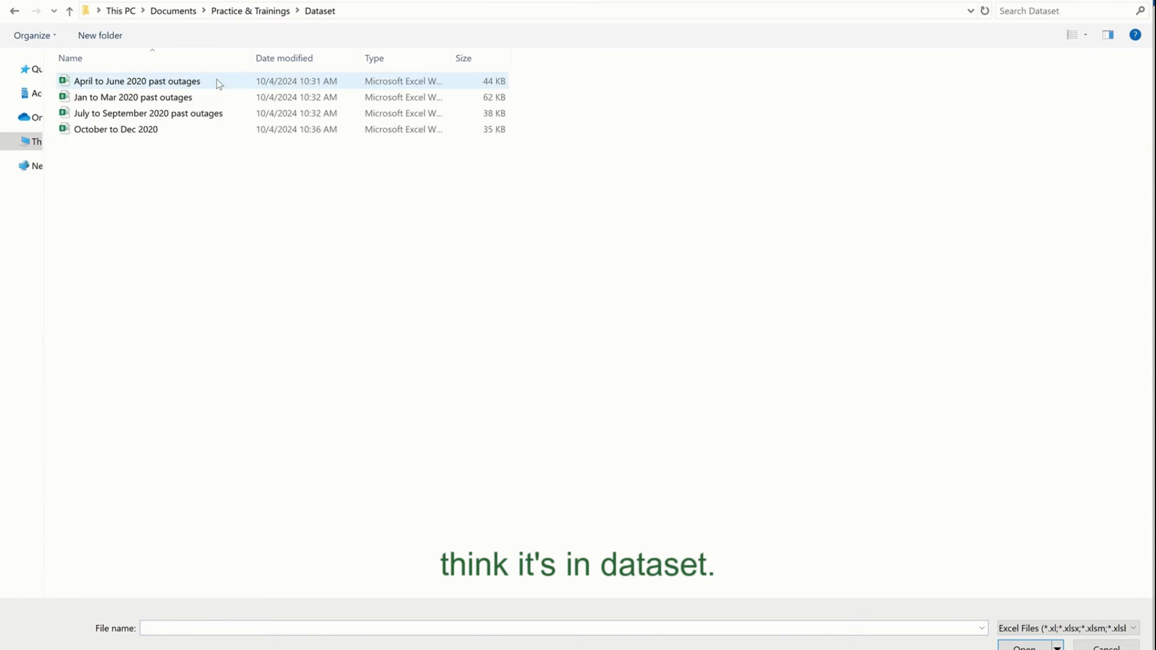
- Look over the four quarterly 2020 outage workbooks and open April to June 2020 past outages as the source
click(154, 83)
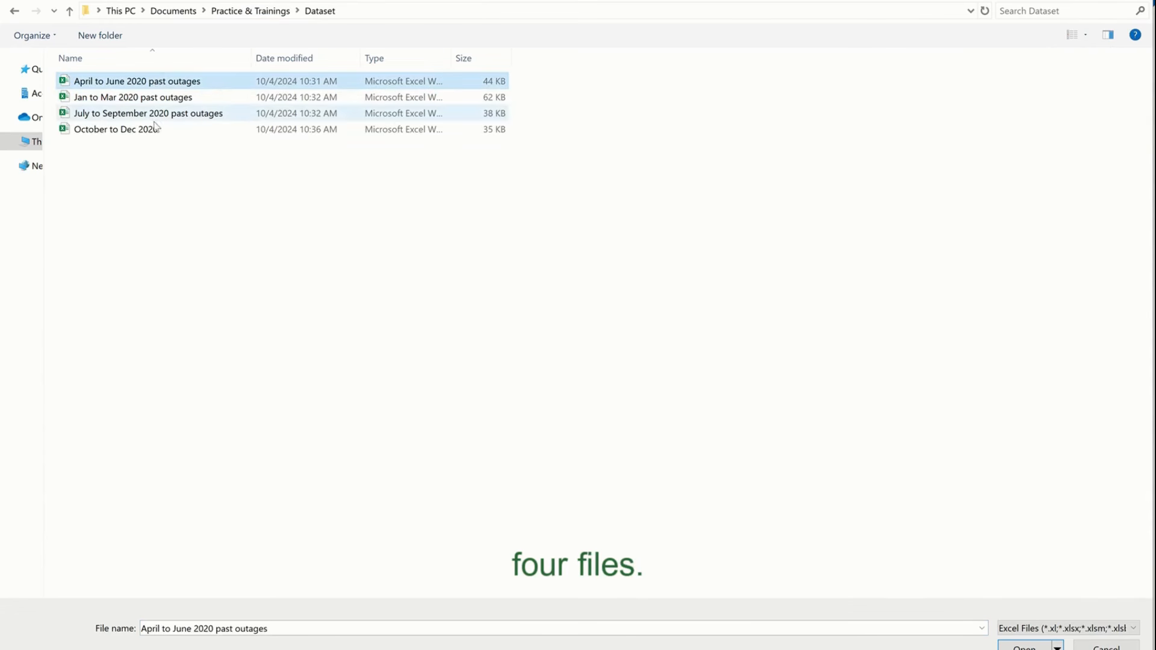
click(153, 129)
click(117, 102)
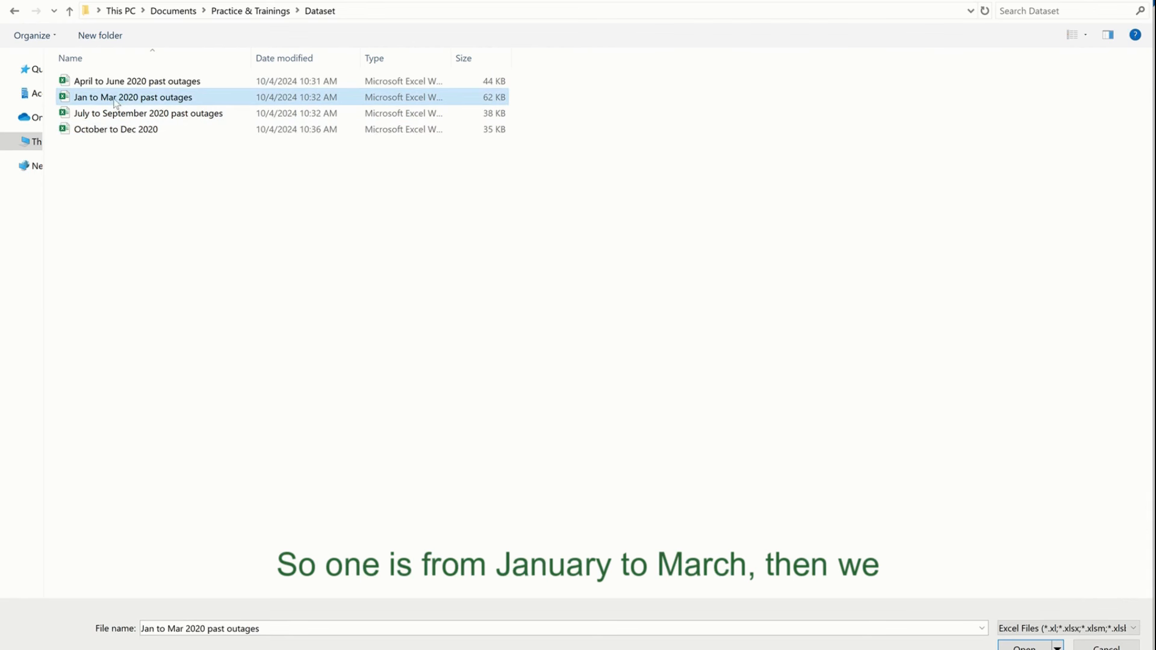
click(100, 86)
click(116, 113)
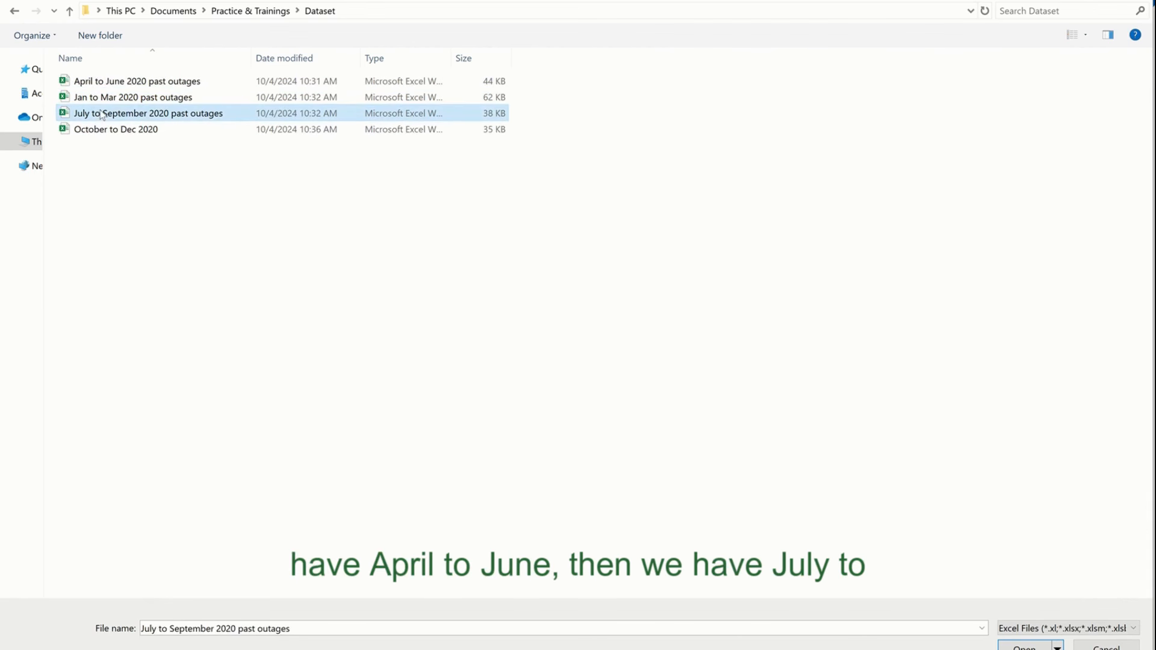
click(120, 136)
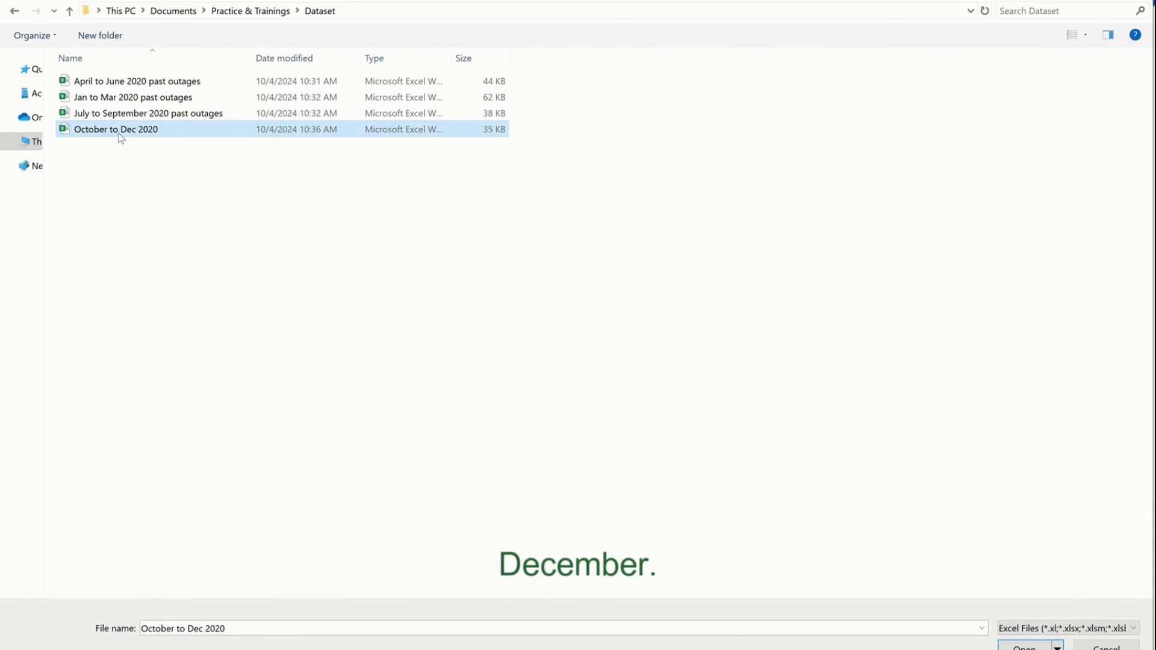
click(169, 84)
click(177, 130)
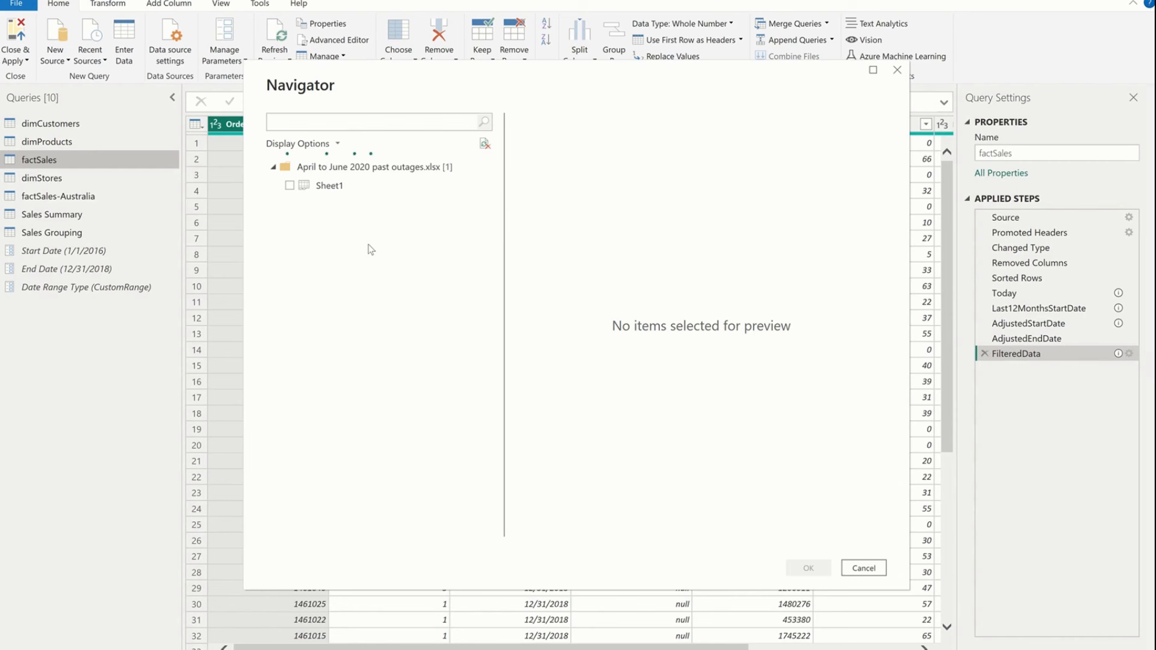
- Import the suggested Table 1 (Sheet1) from the April to June 2020 workbook, leaving Sheet1 unselected
click(289, 185)
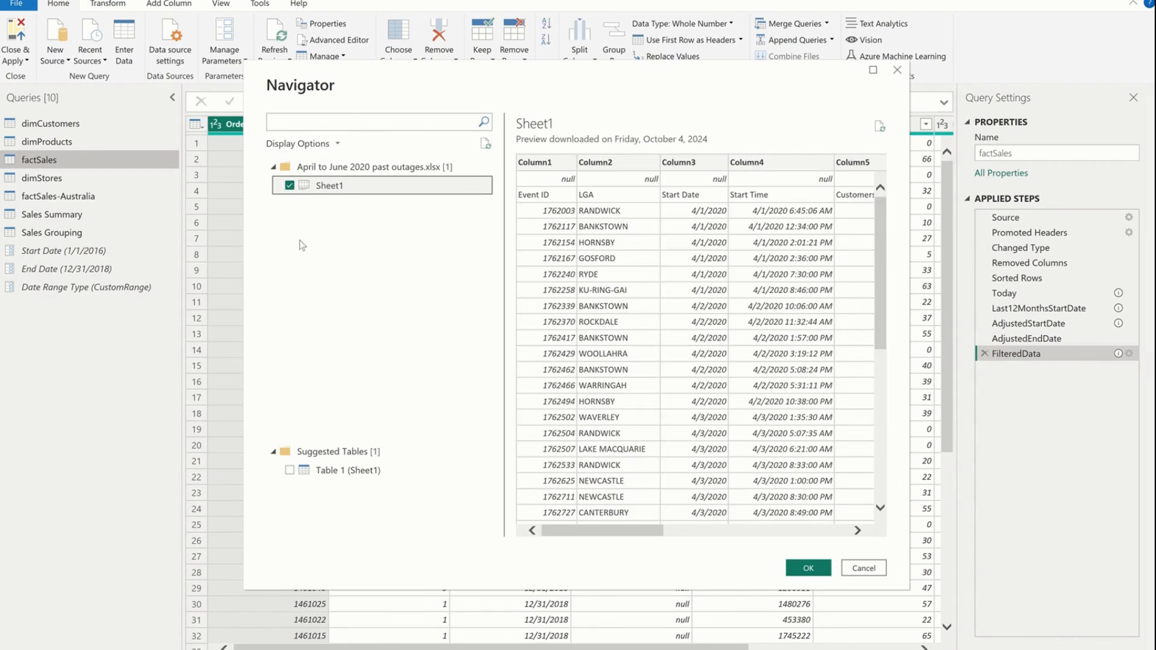
click(290, 470)
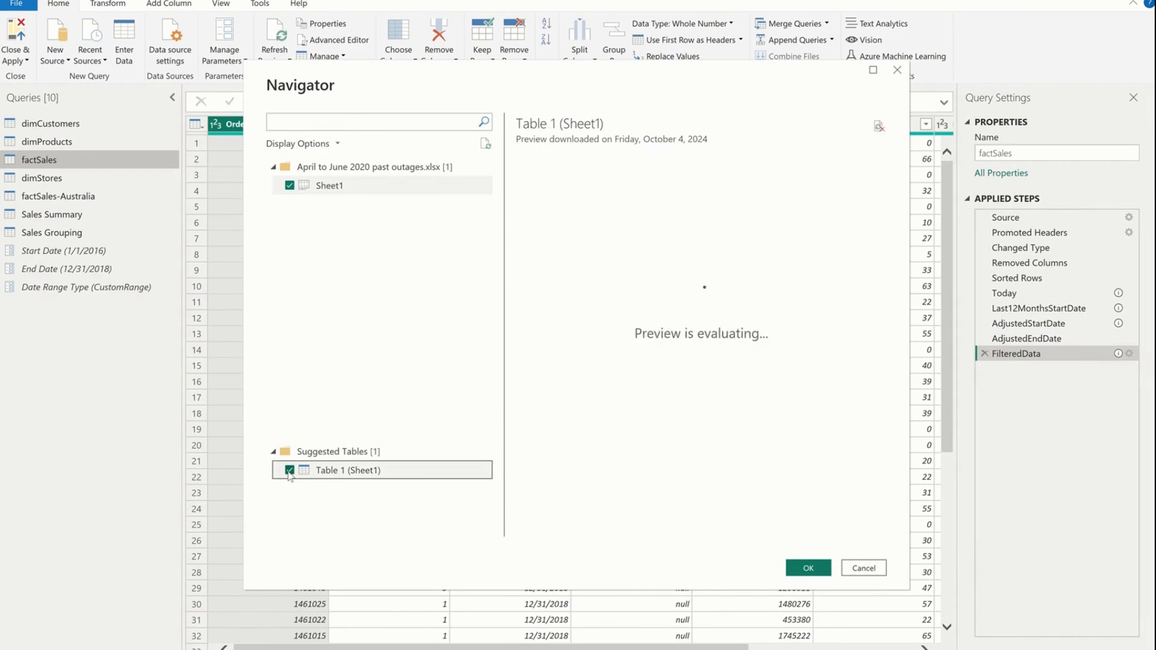
click(289, 186)
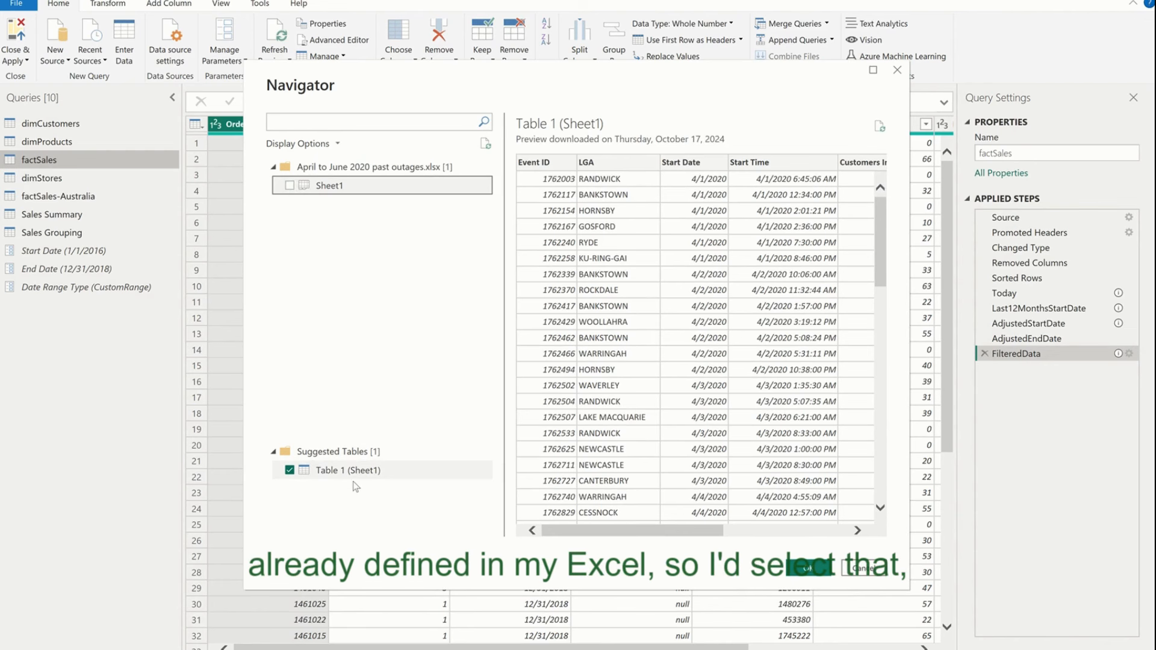
click(819, 569)
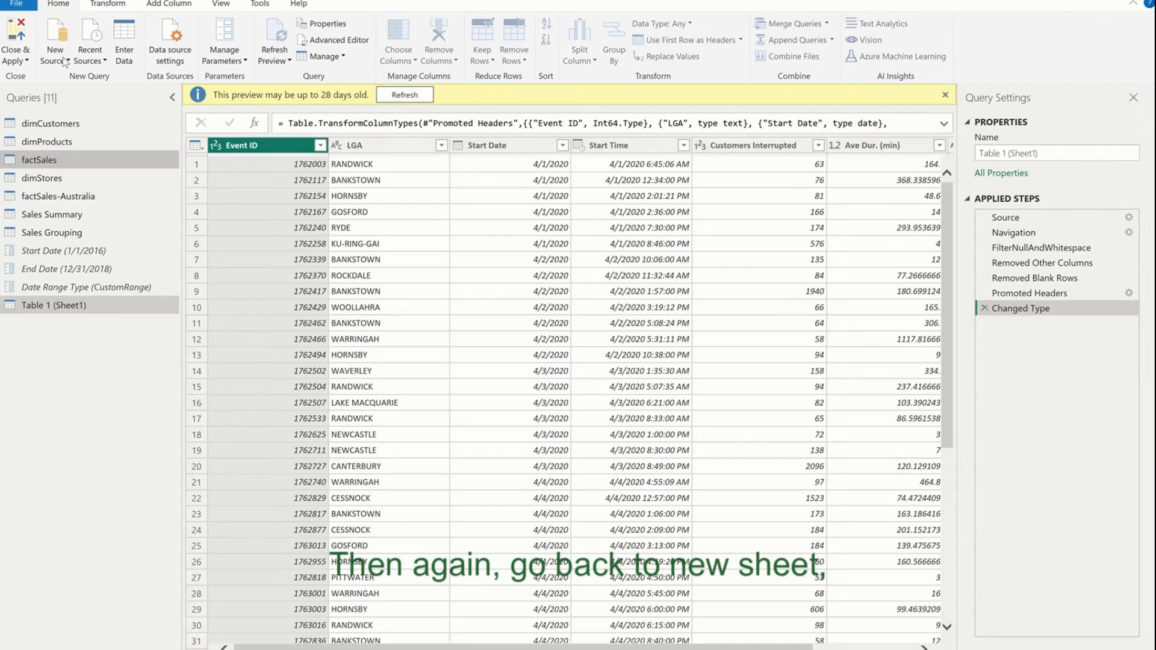
- Add the Jan to Mar 2020 past outages workbook as a new source, importing only its suggested Table 1 (Sheet1)
click(64, 60)
click(66, 62)
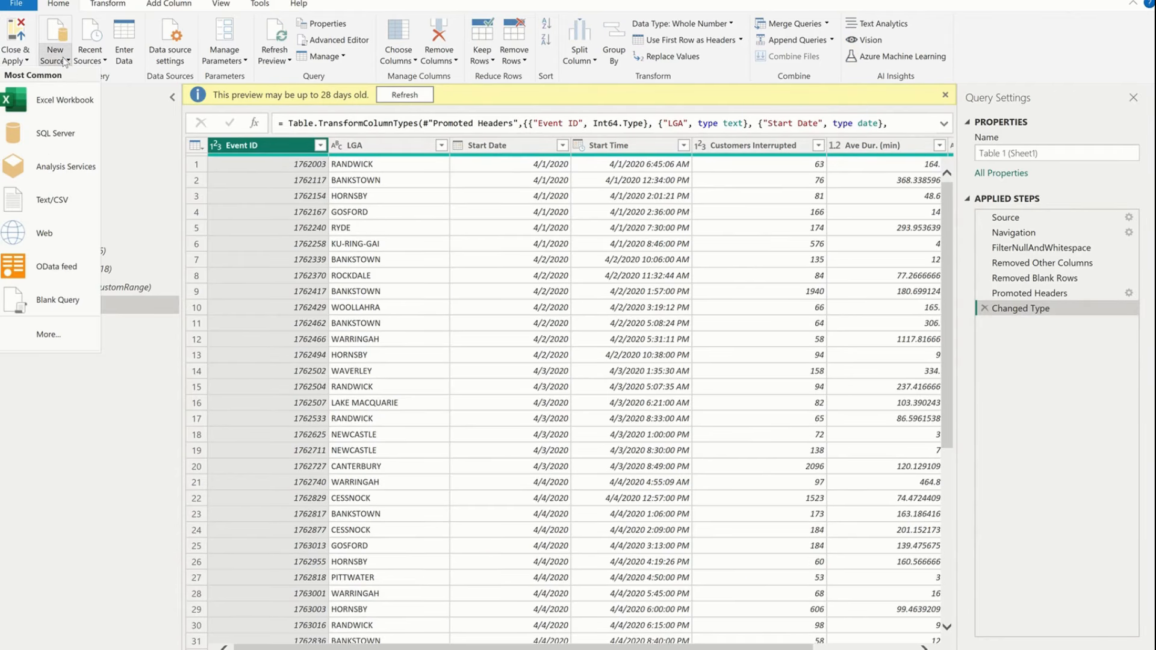
click(74, 107)
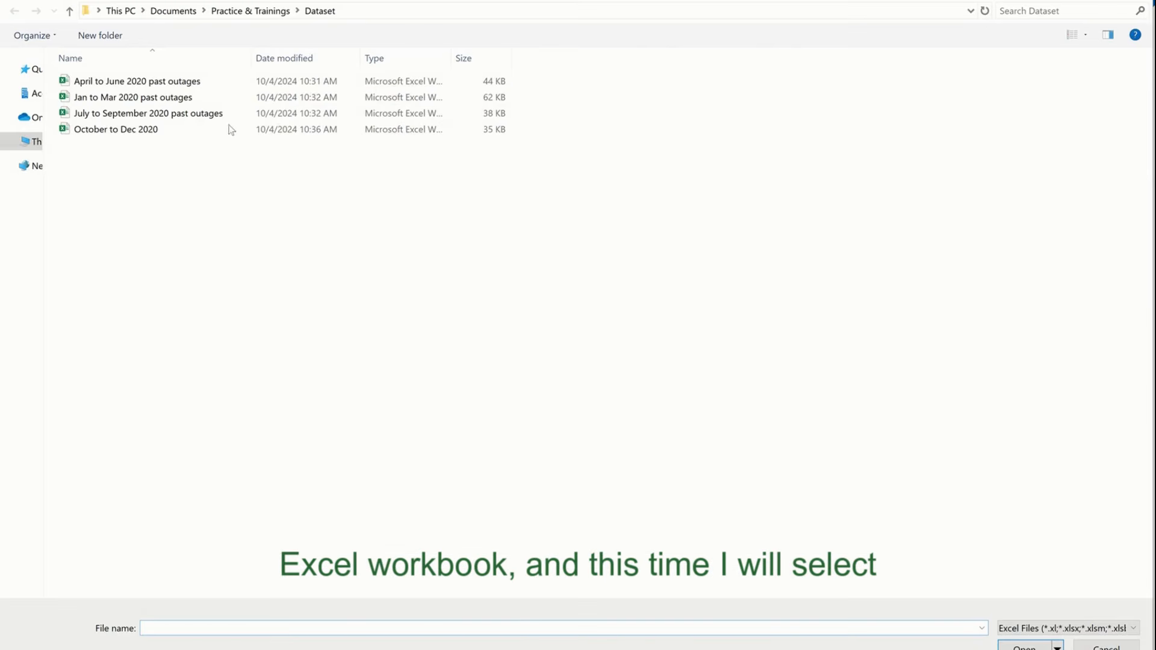
click(167, 97)
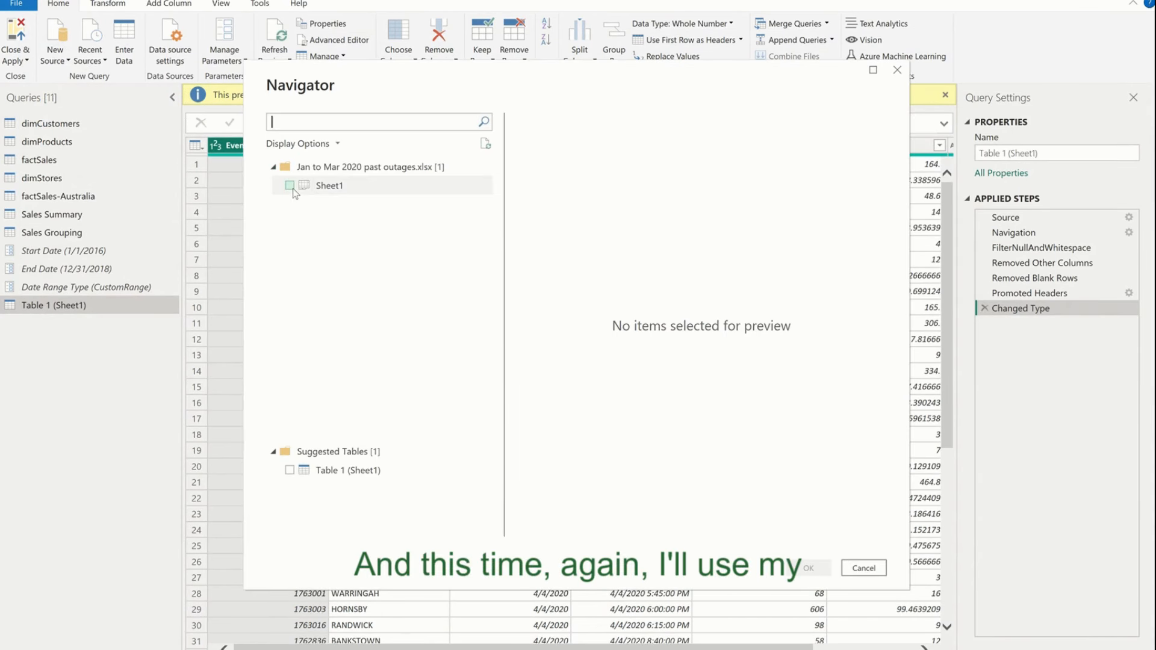
click(290, 185)
click(299, 471)
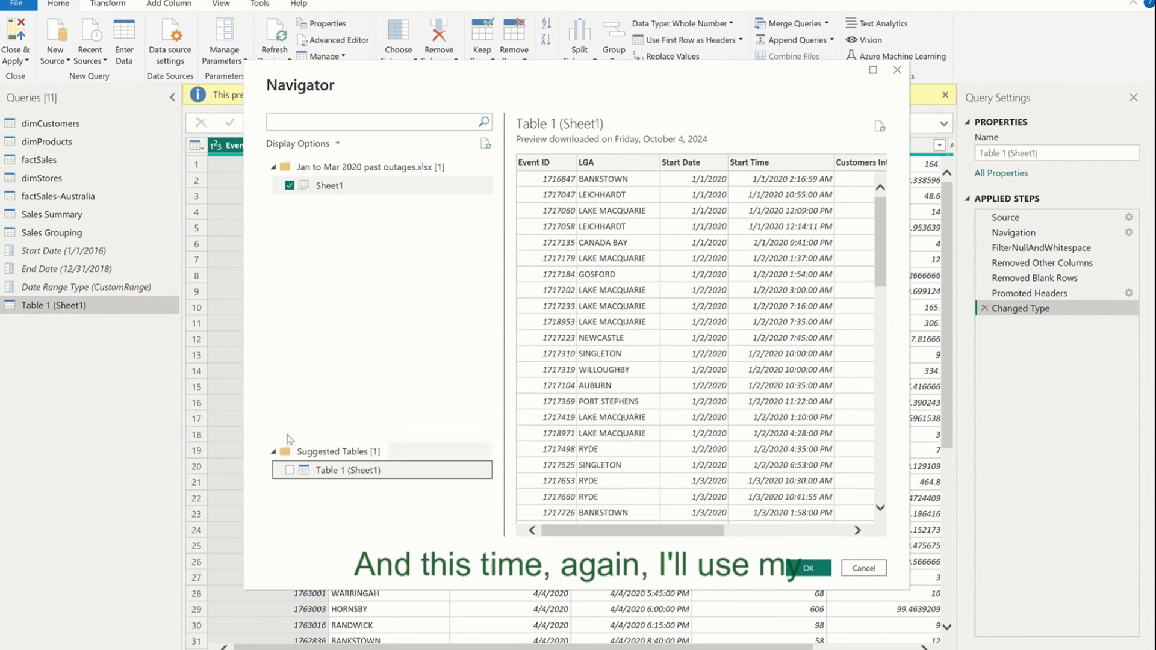
click(290, 186)
click(290, 470)
click(814, 569)
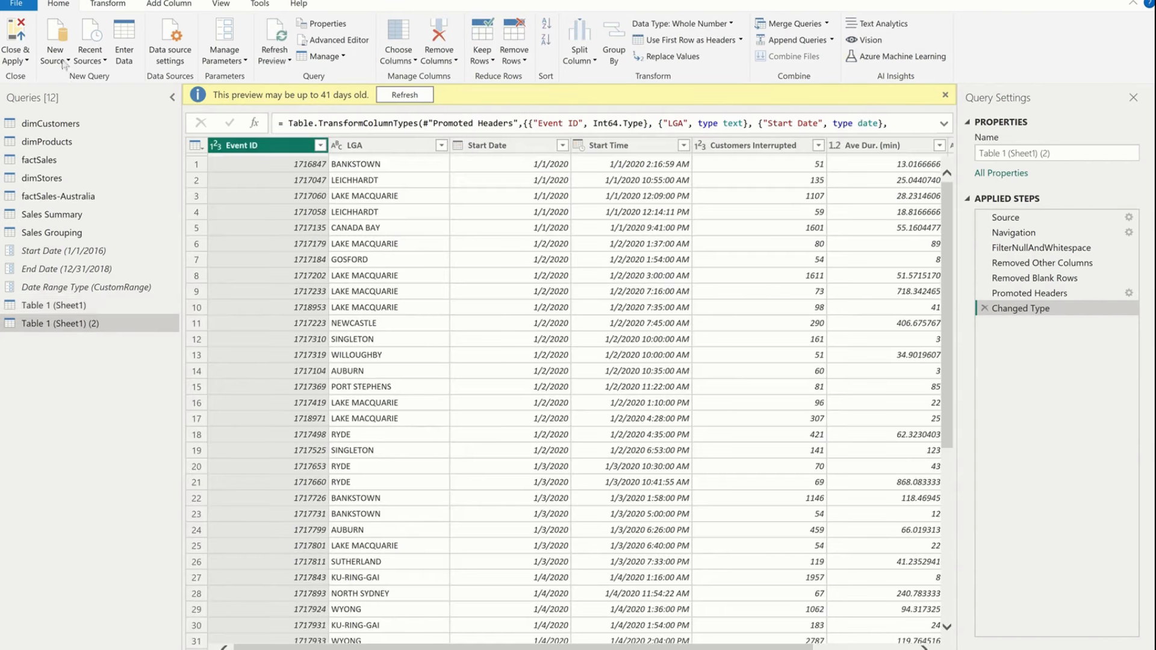
- Add the July to September 2020 past outages workbook as a new source, importing its suggested Table 1 (Sheet1)
click(64, 62)
click(64, 108)
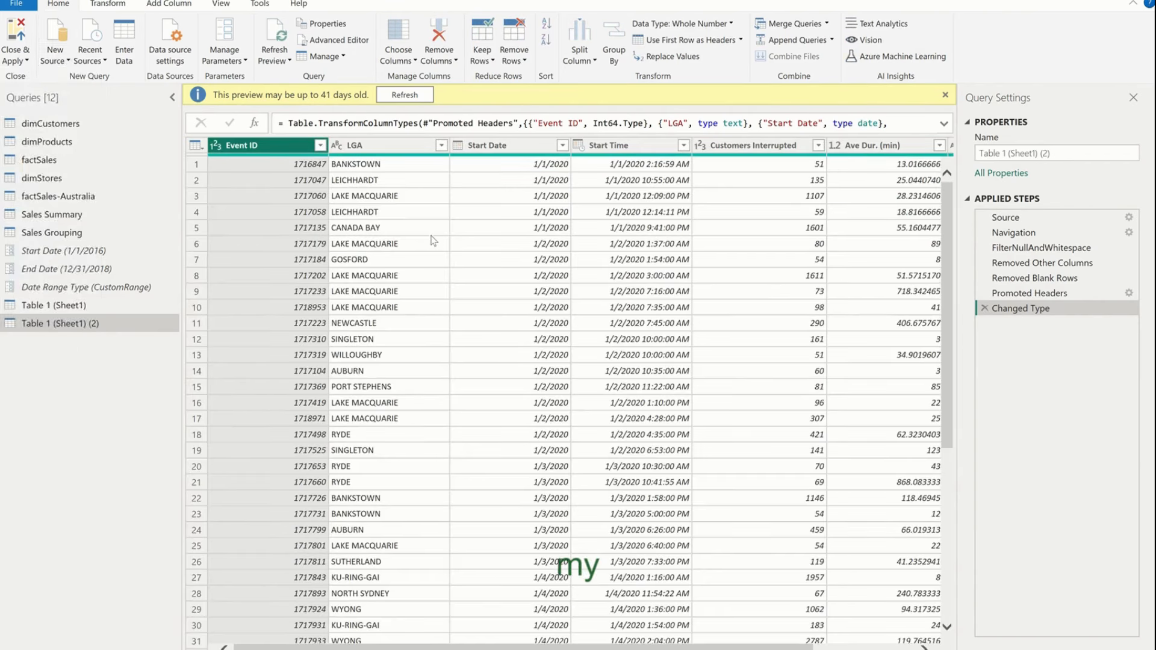
click(194, 115)
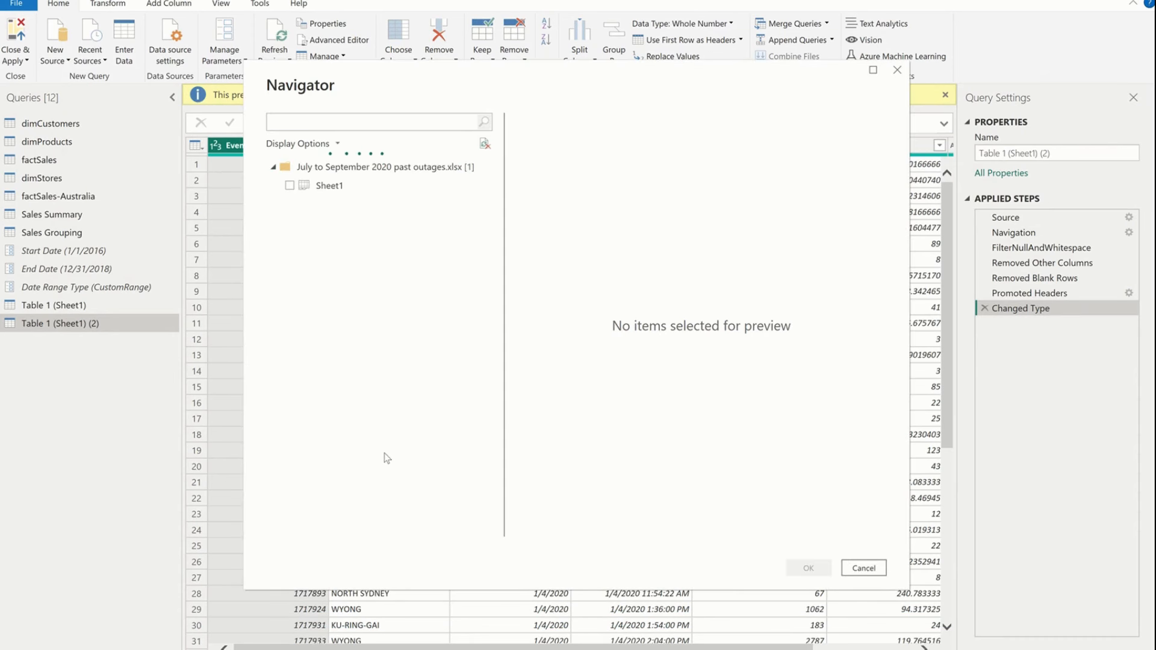
click(289, 470)
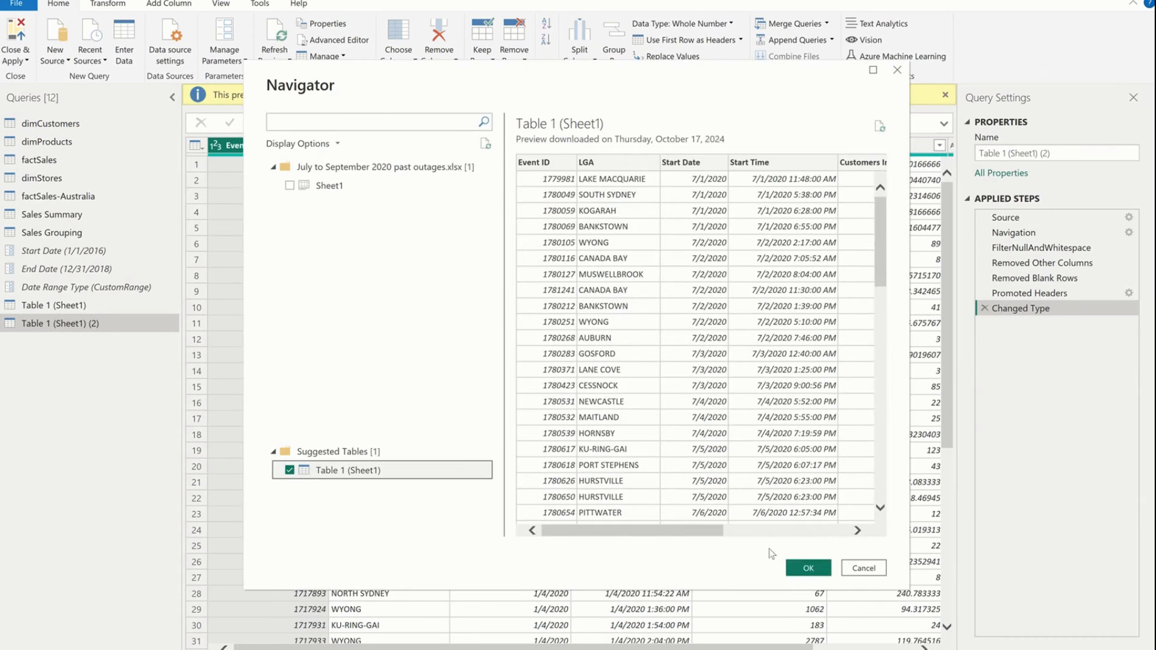
click(808, 567)
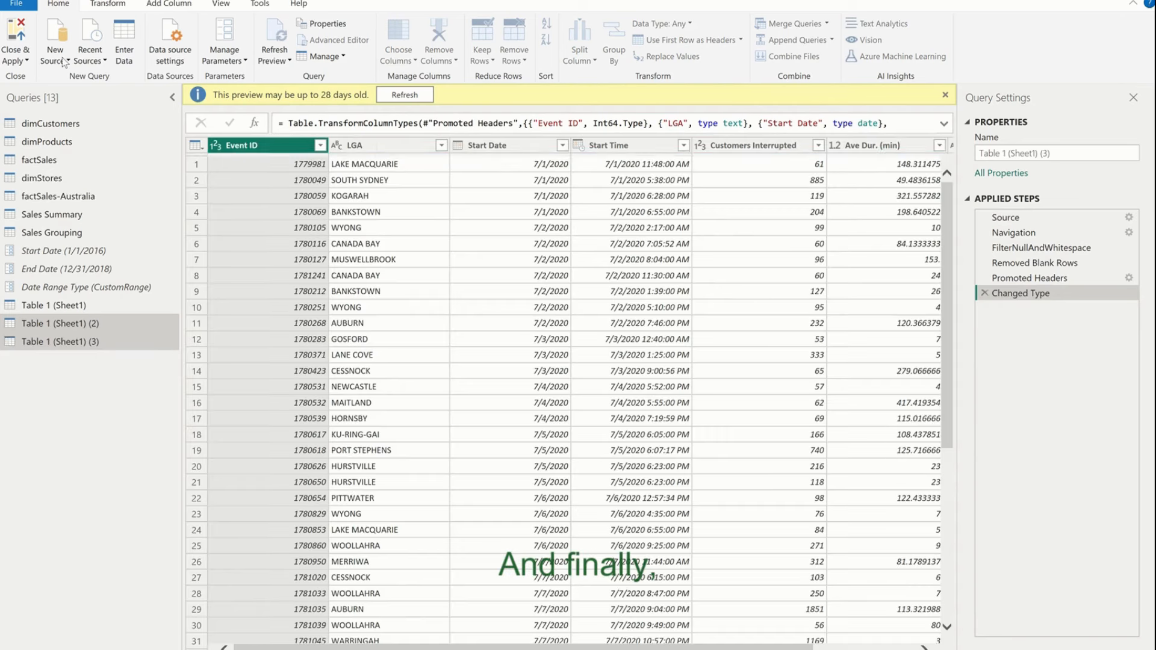
- Add the October to Dec 2020 workbook as a new source, importing its October to Dec 2020 sheet
click(64, 60)
click(65, 99)
click(142, 130)
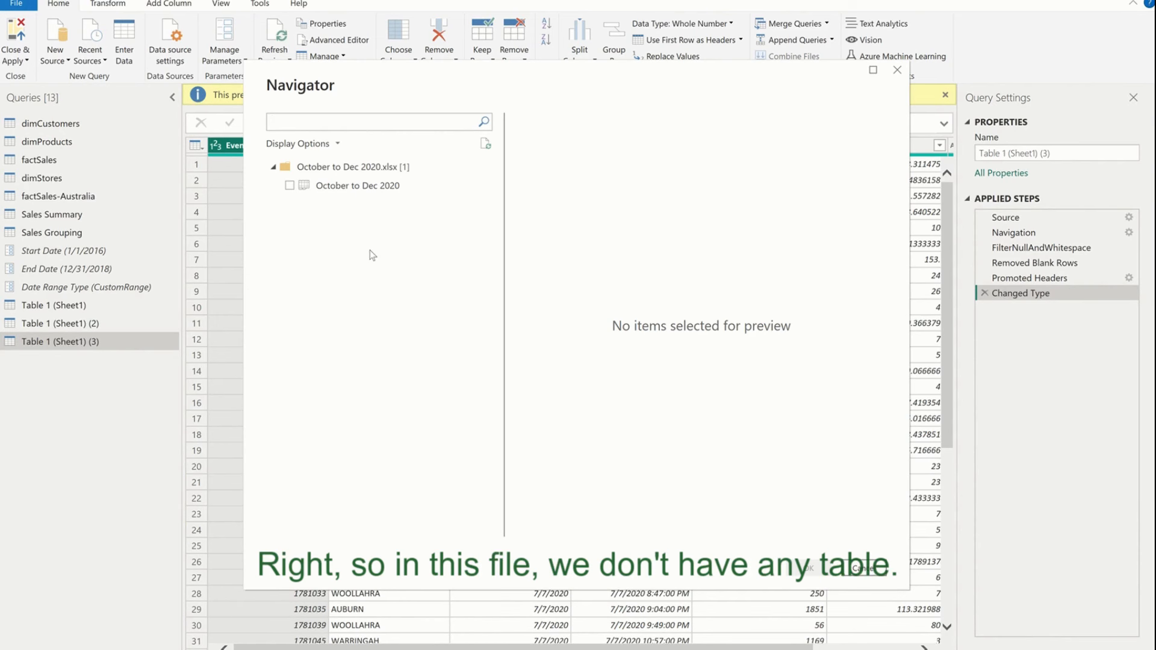
click(291, 186)
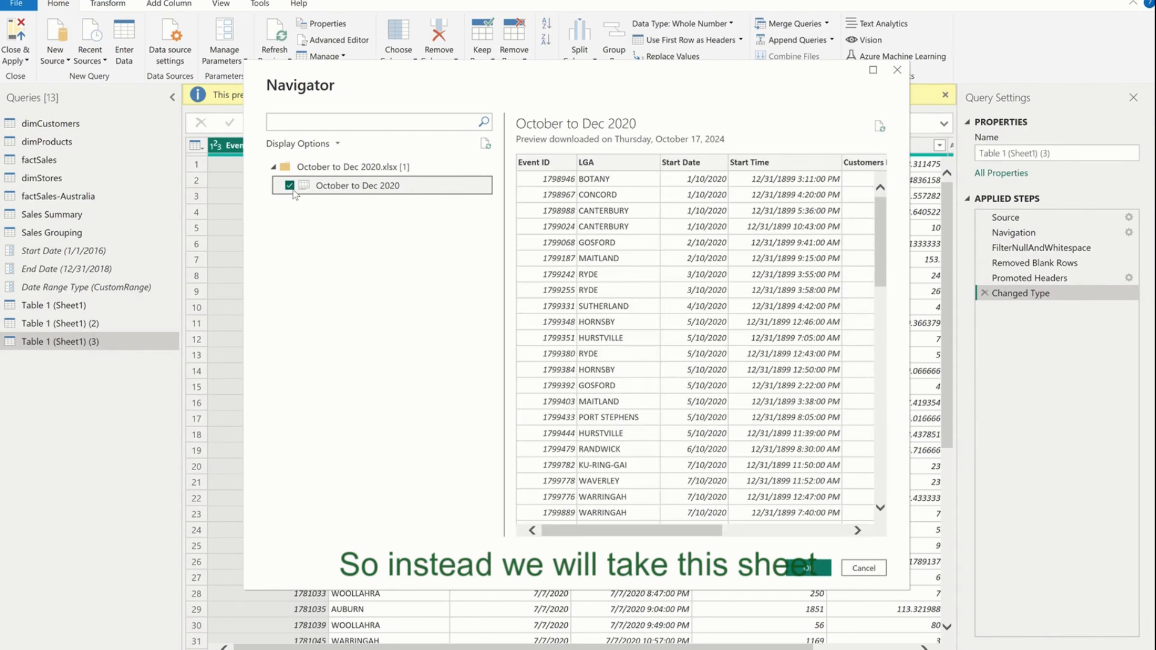
click(809, 569)
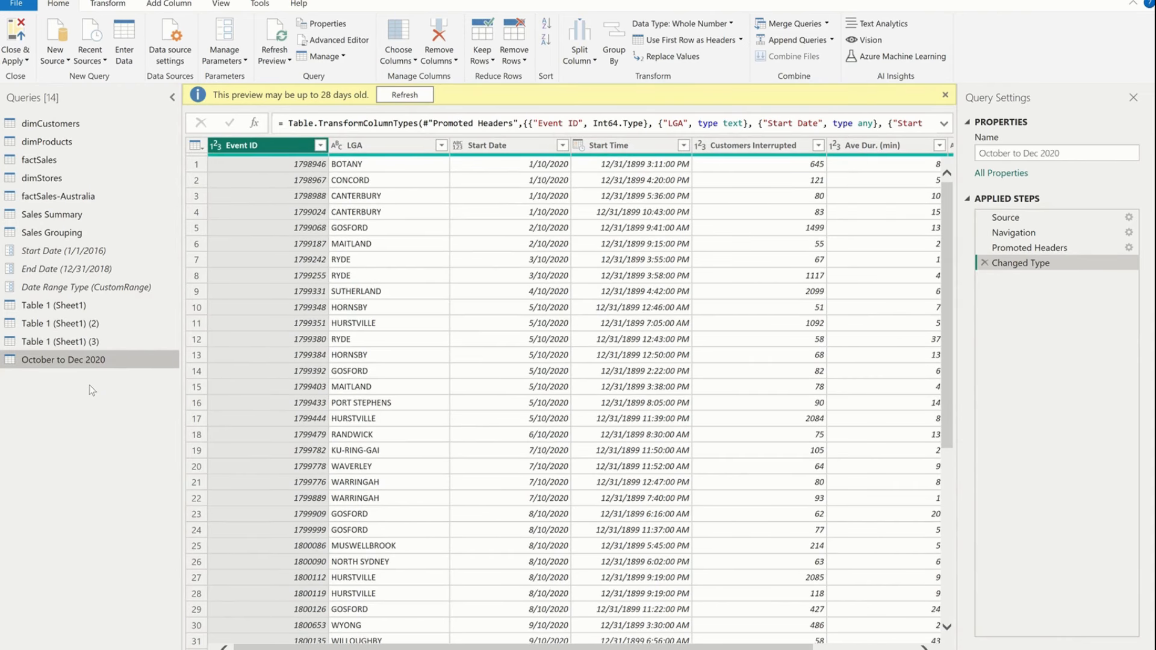
- Compare the column structure of the four imported outage queries, from Event ID through to Reason
click(113, 303)
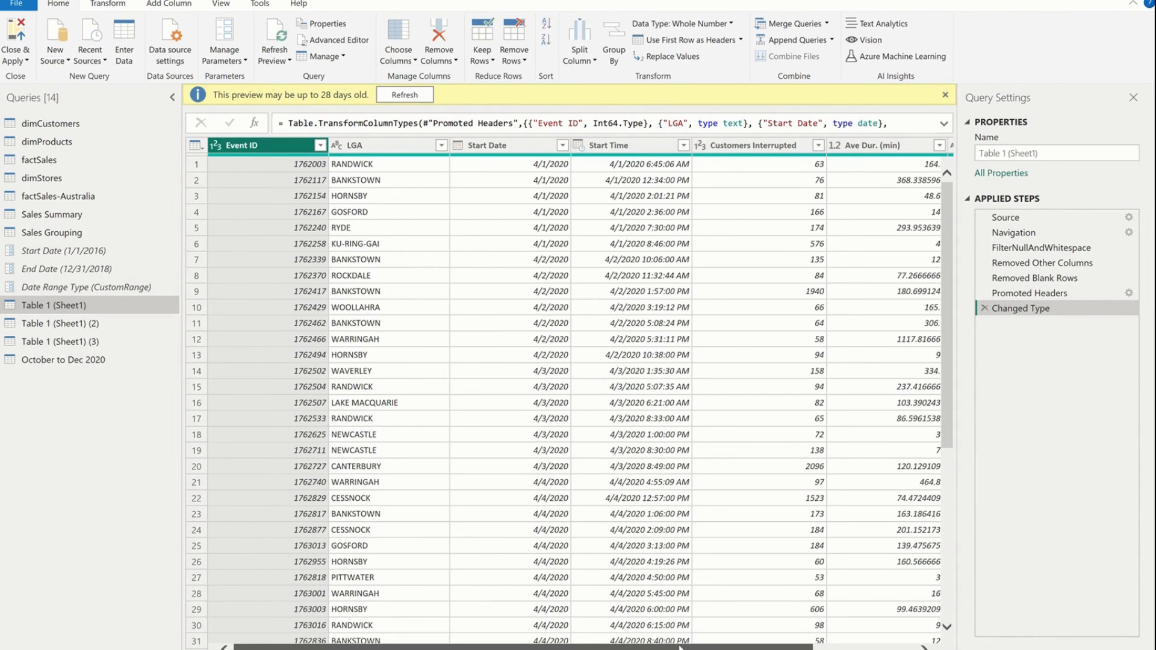
scroll(880, 538, right, 3)
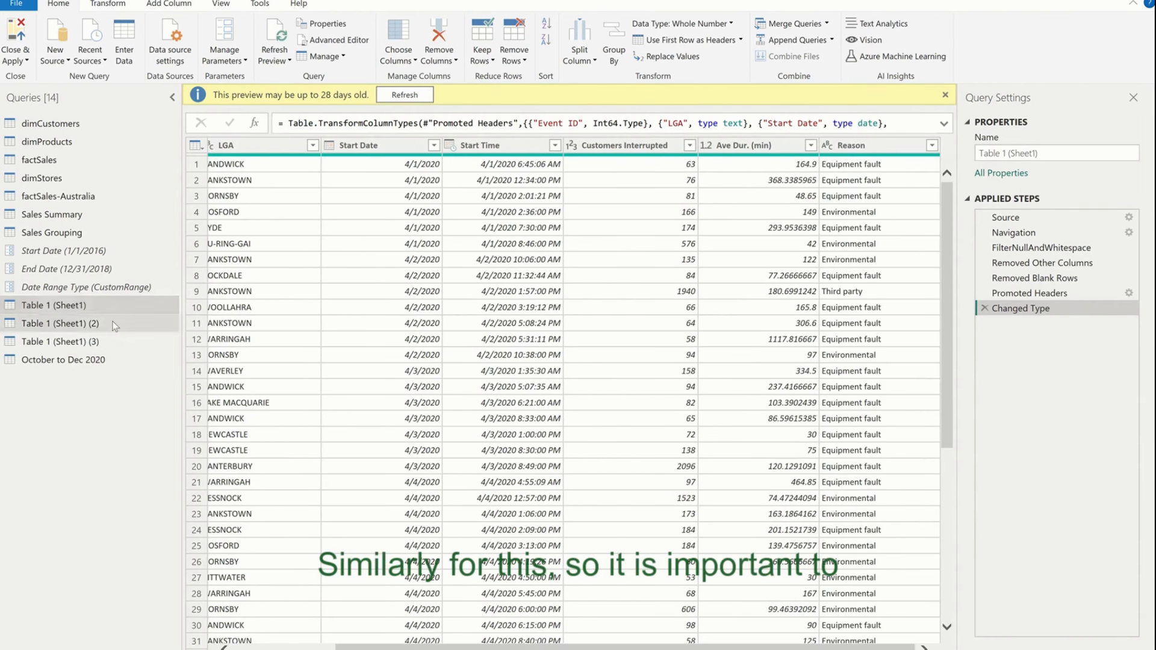
click(60, 323)
click(114, 306)
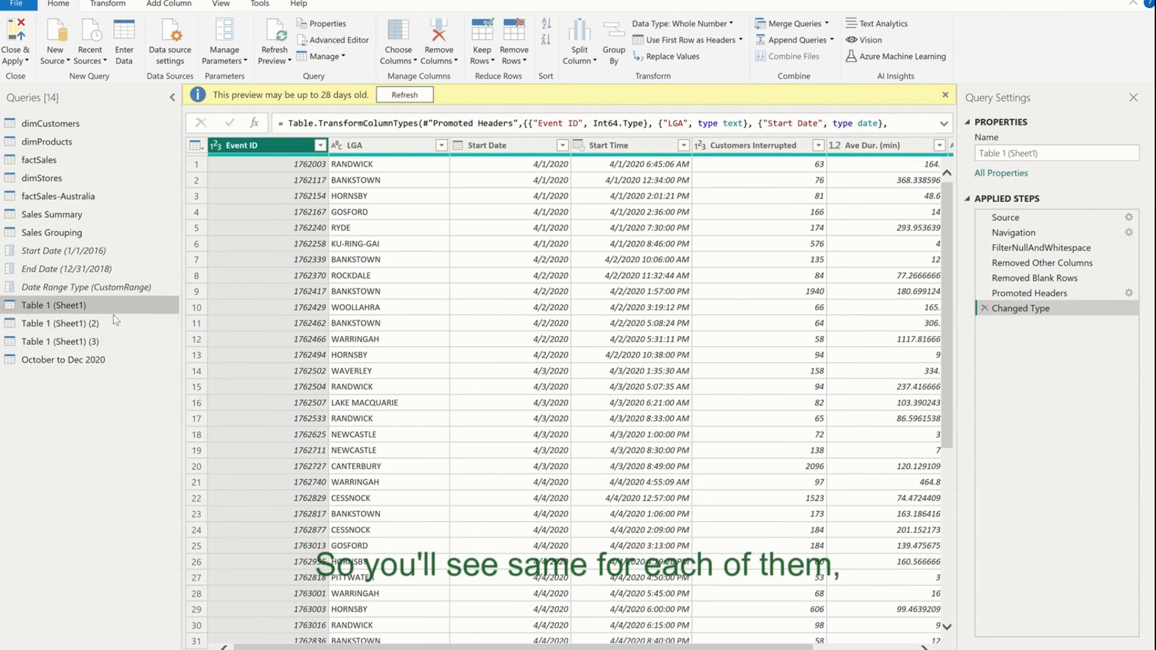
click(113, 320)
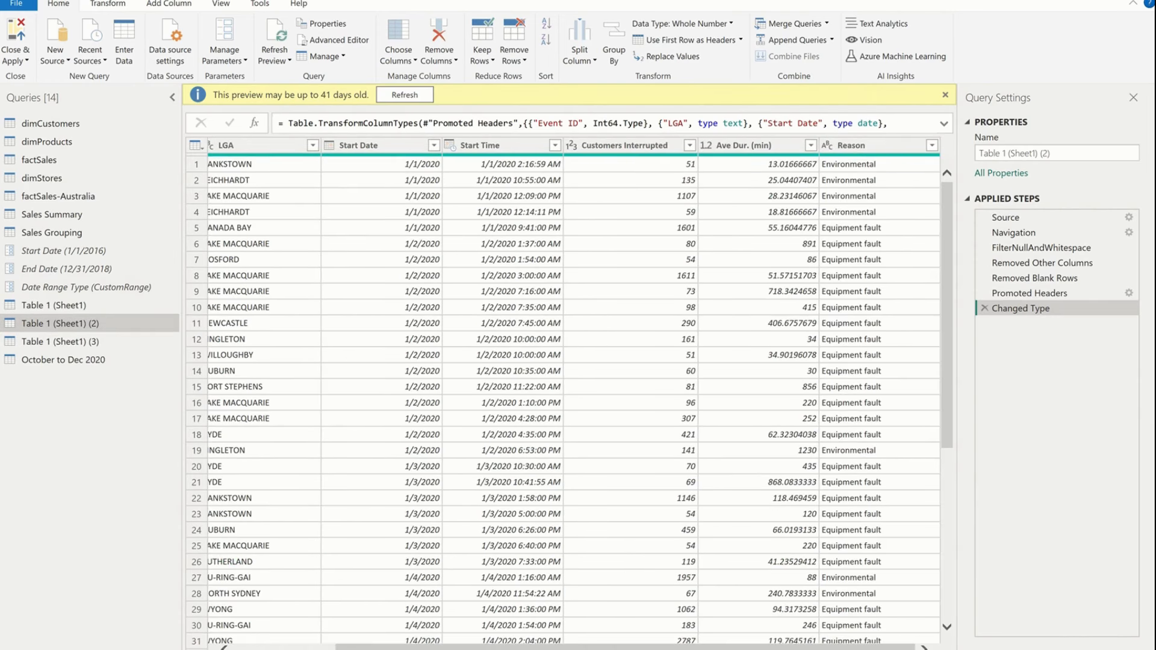
key(Down)
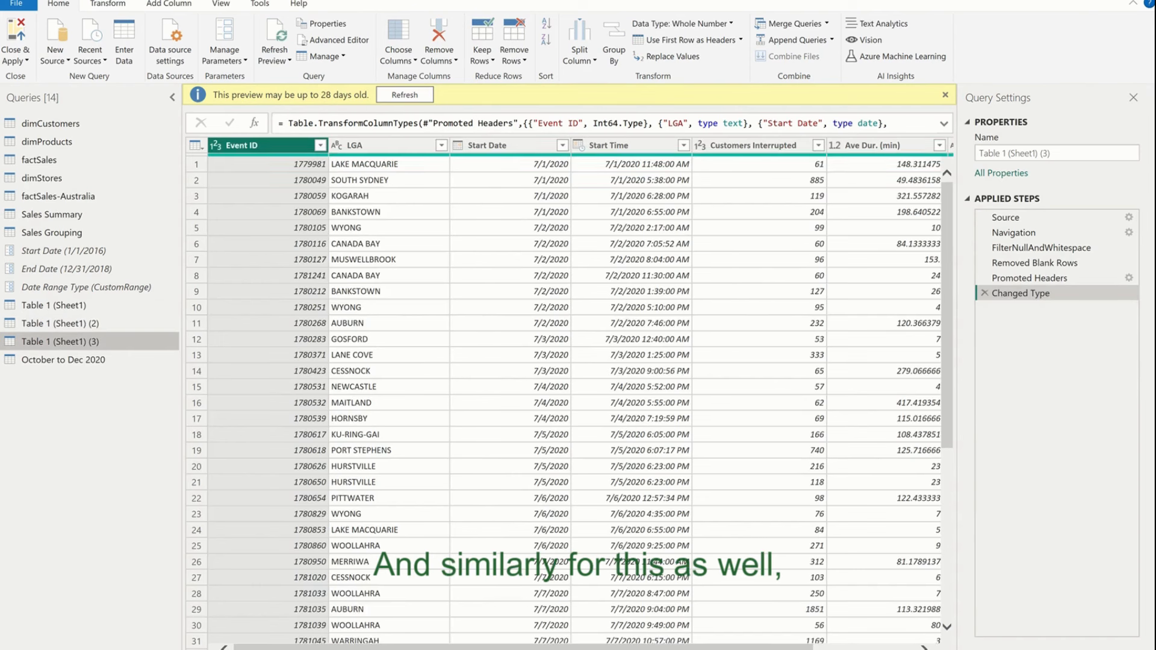
drag(404, 647, 530, 647)
click(56, 361)
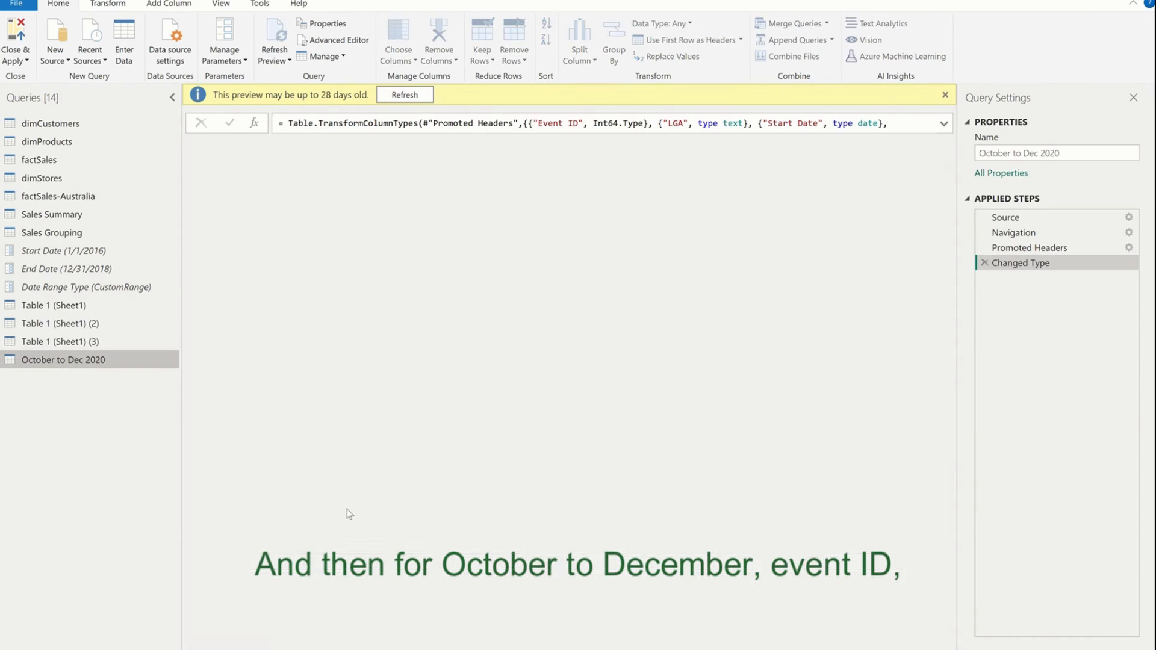
drag(398, 647, 499, 647)
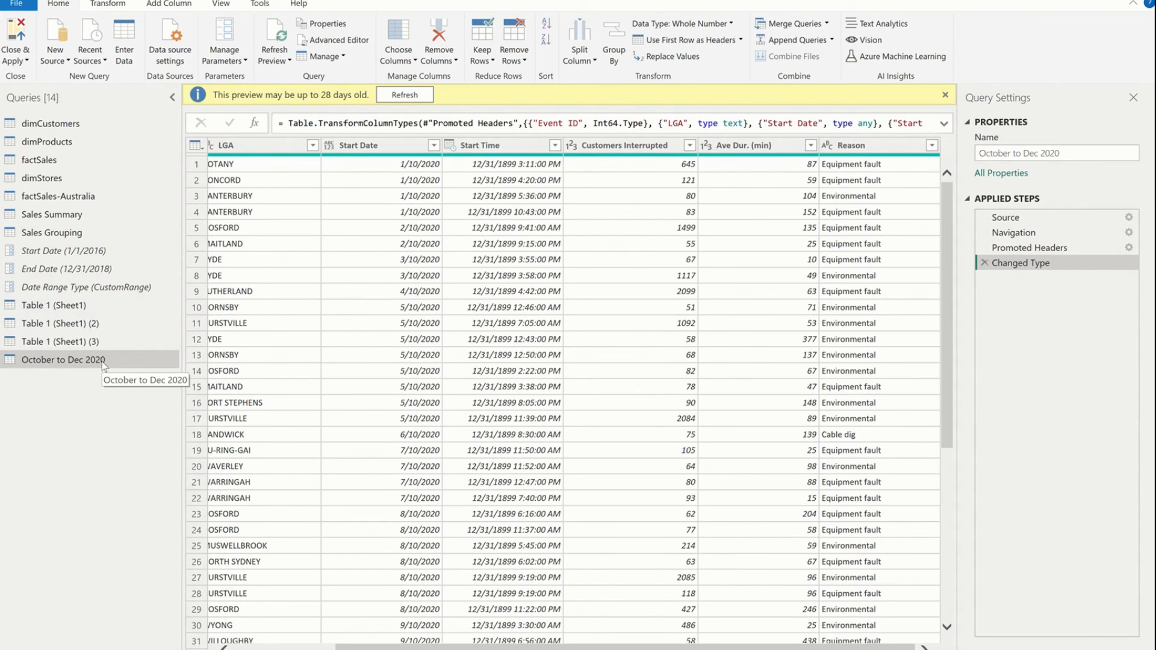
- Set up appending three or more tables as a new query, adding the three Table 1 (Sheet1) queries and October to Dec 2020
click(802, 40)
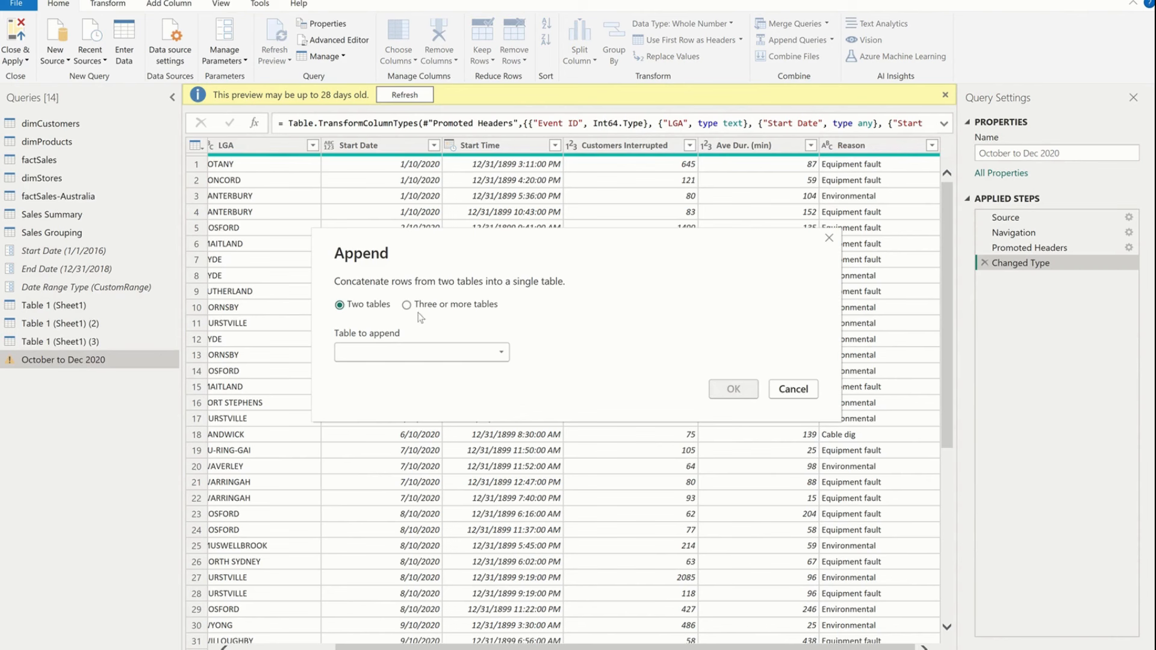
click(778, 391)
click(833, 40)
click(763, 73)
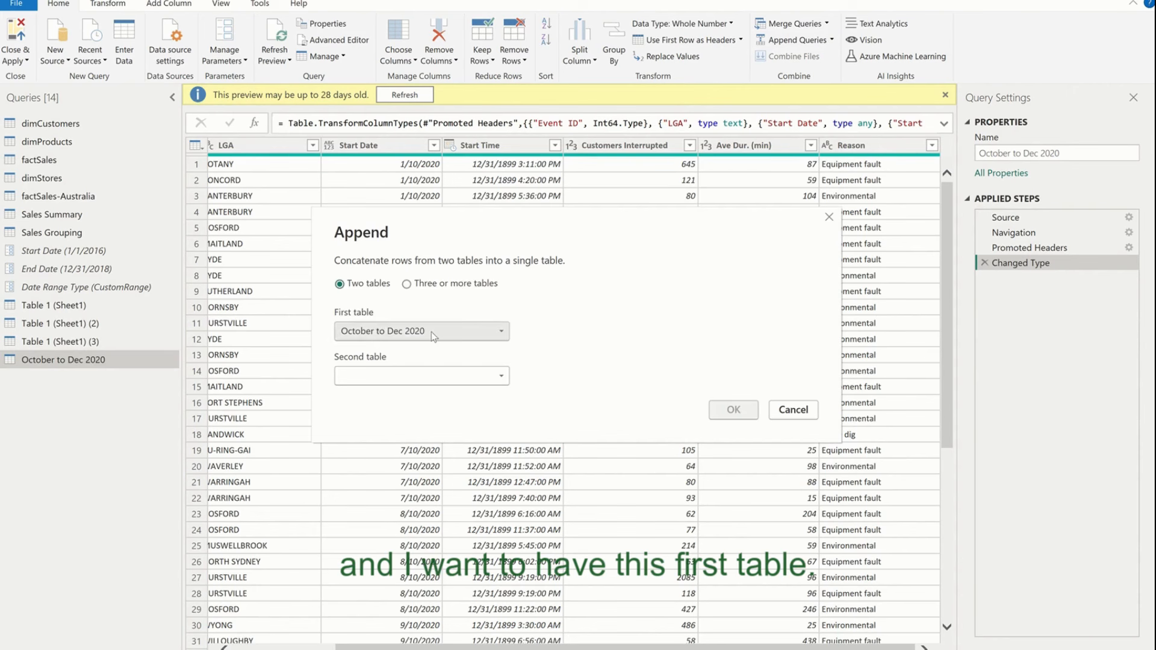
click(407, 284)
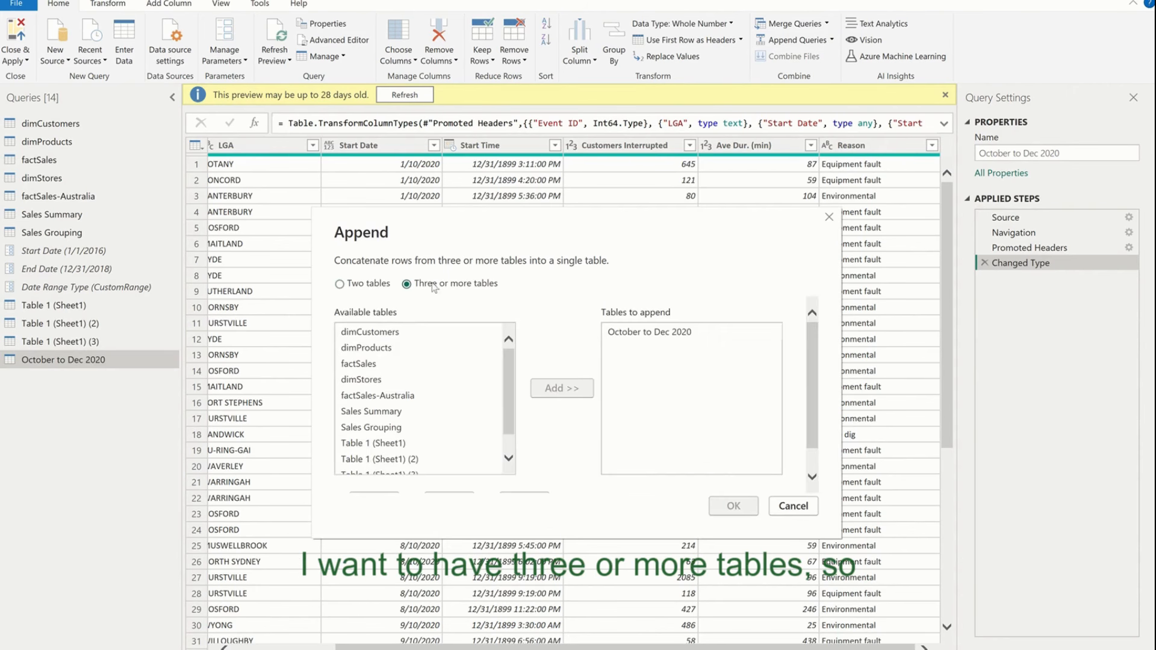
scroll(494, 352, down, 3)
click(409, 390)
ctrl+click(413, 406)
ctrl+click(446, 421)
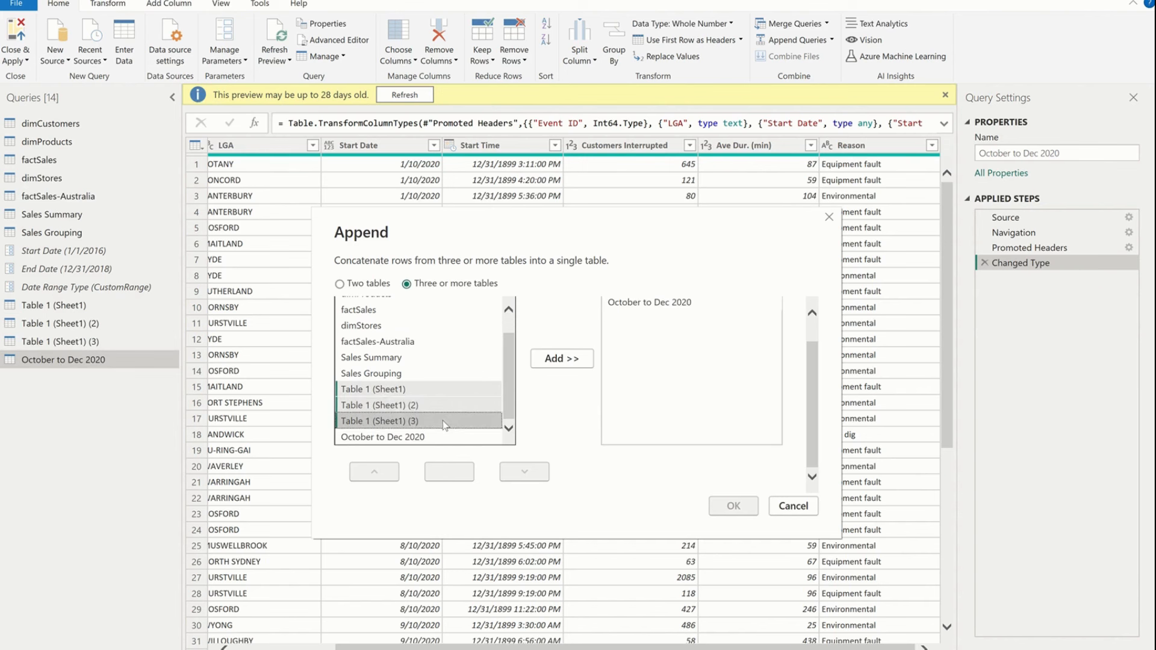
ctrl+click(448, 439)
click(562, 359)
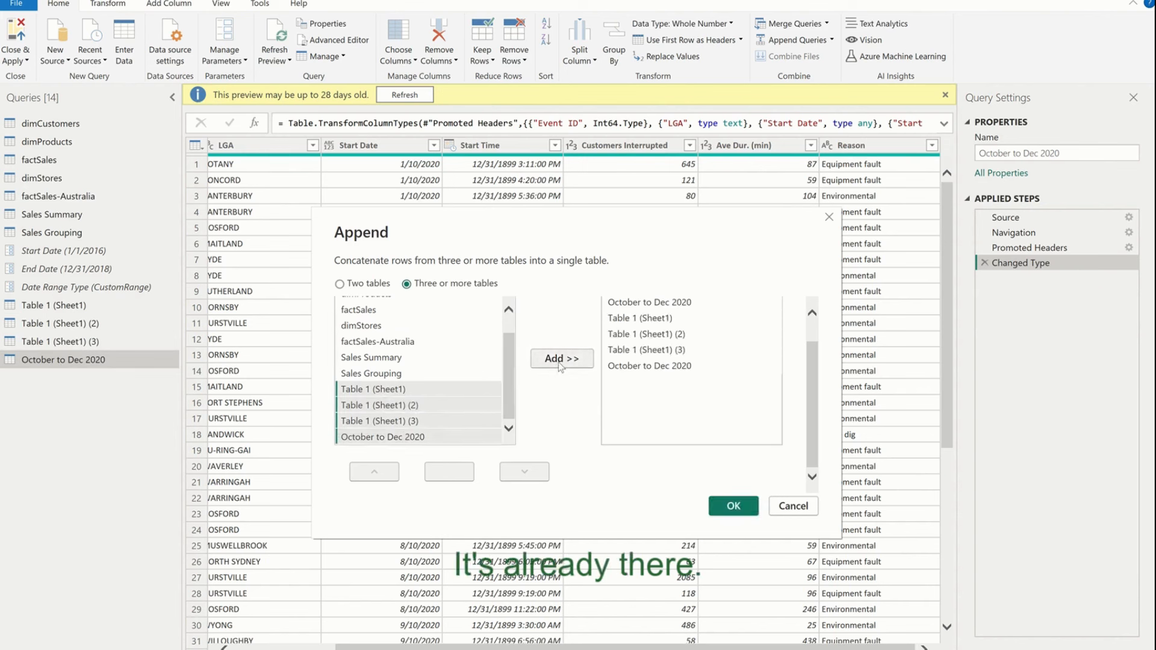
- Remove the duplicate October to Dec 2020 entry from the tables to append and create the combined query
click(641, 372)
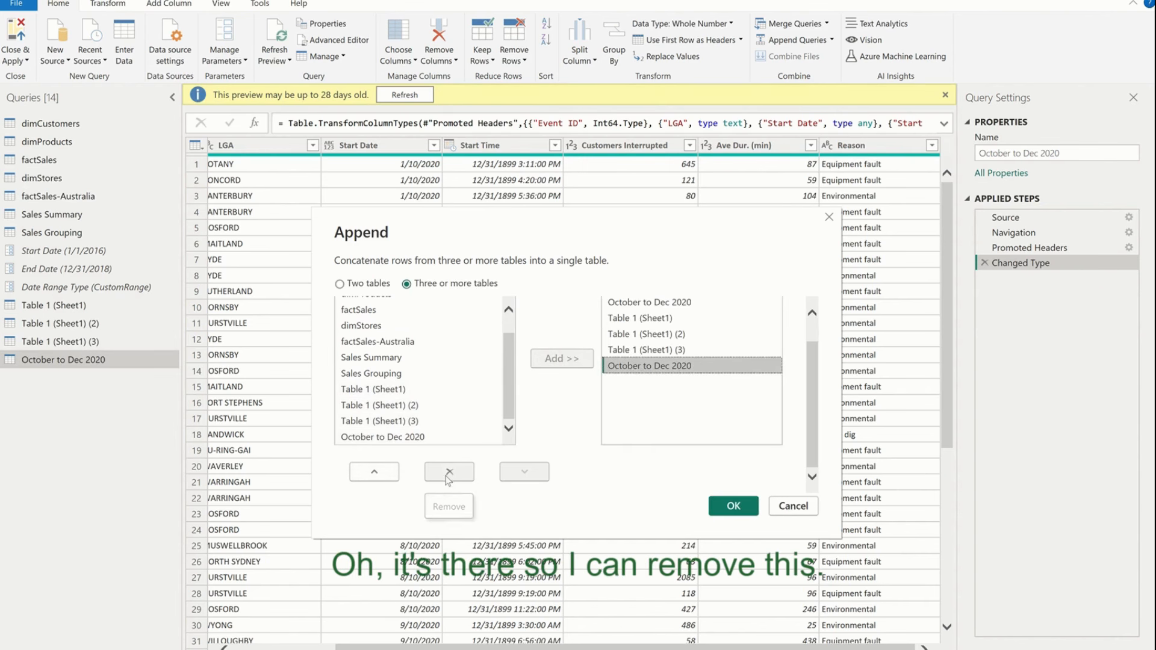
key(shift)
key(shift)
key(shift)
key(shift)
key(shift)
click(333, 145)
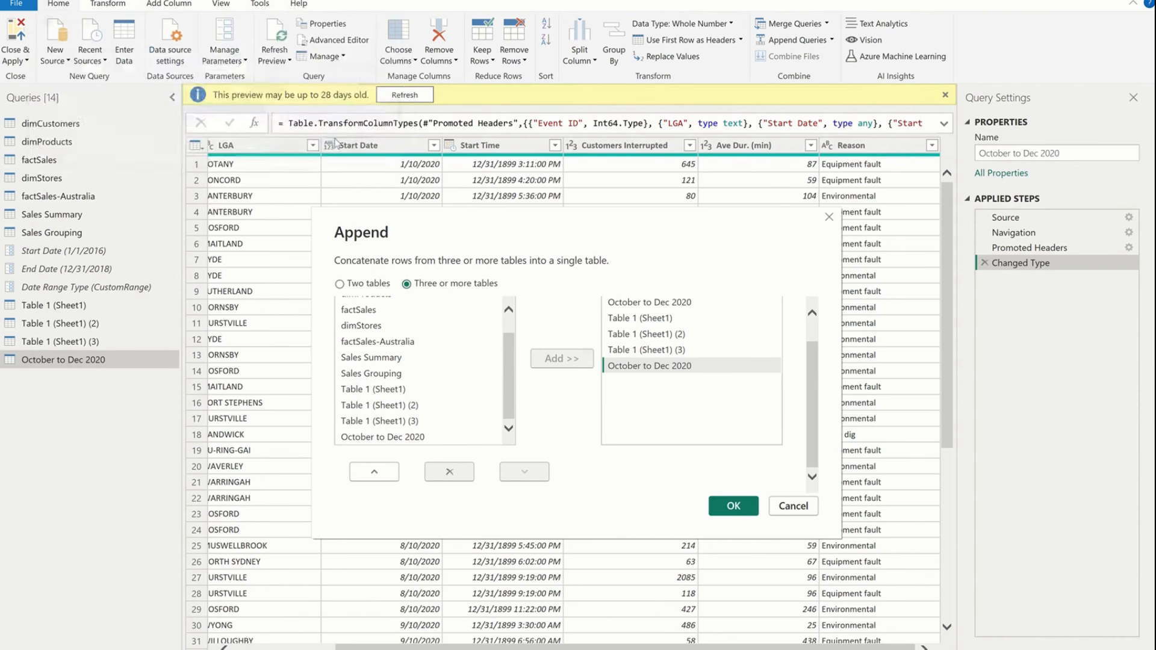
click(449, 472)
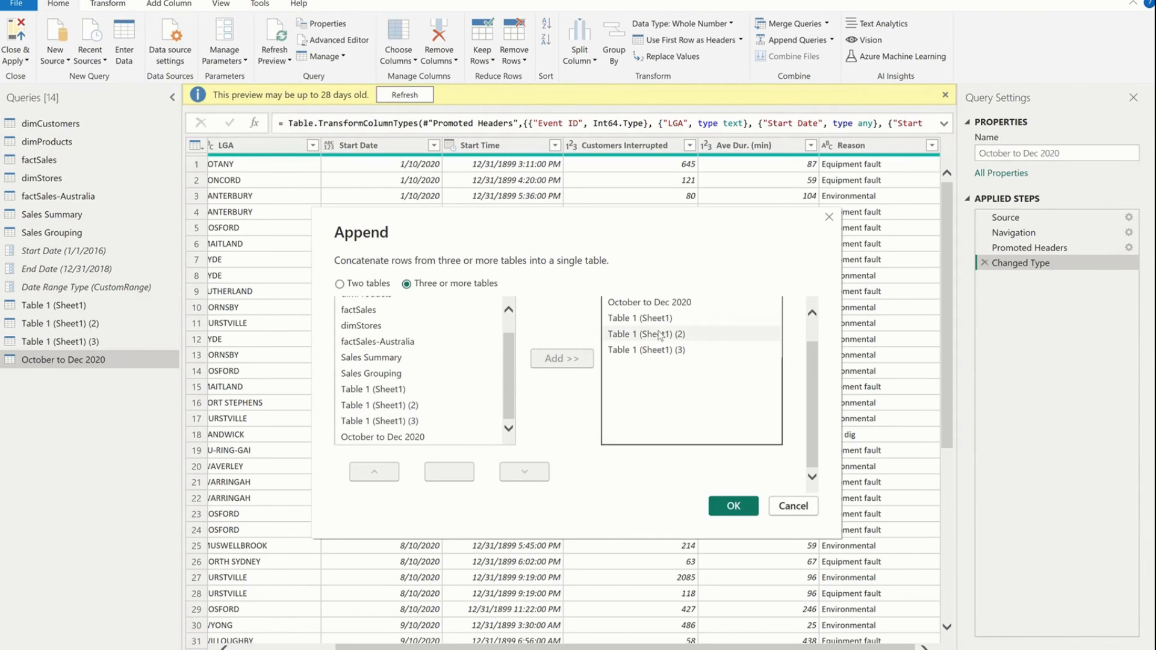
click(721, 505)
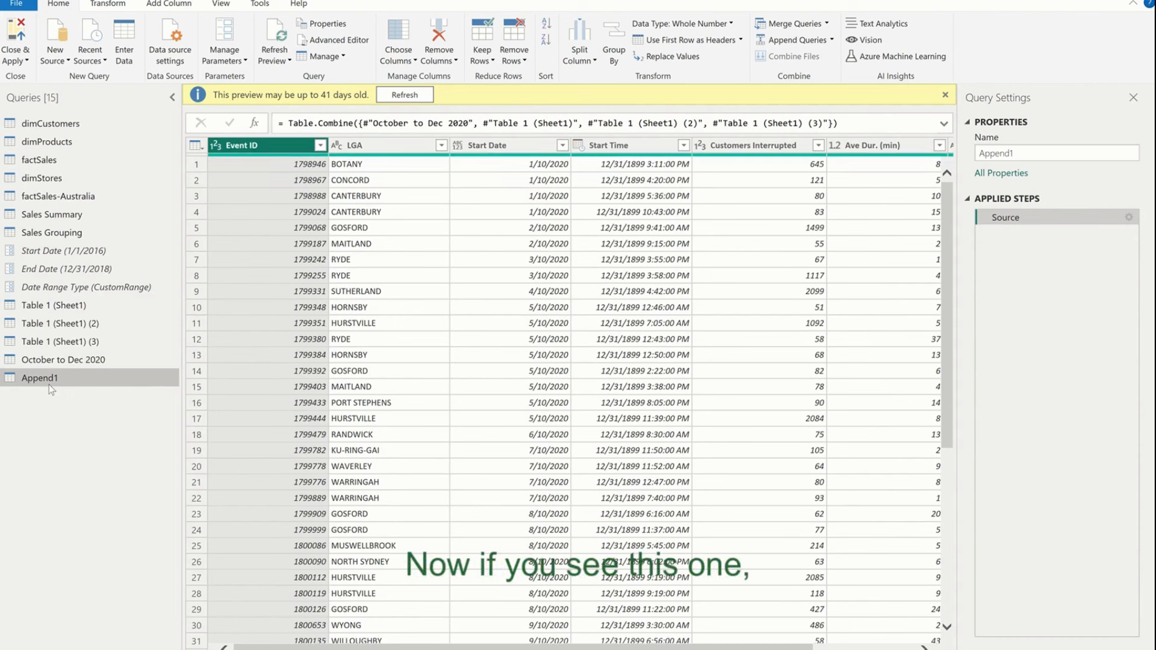
- Rename the appended query as Outage Data (2020) and look over its columns
double_click(40, 378)
text(Stage )
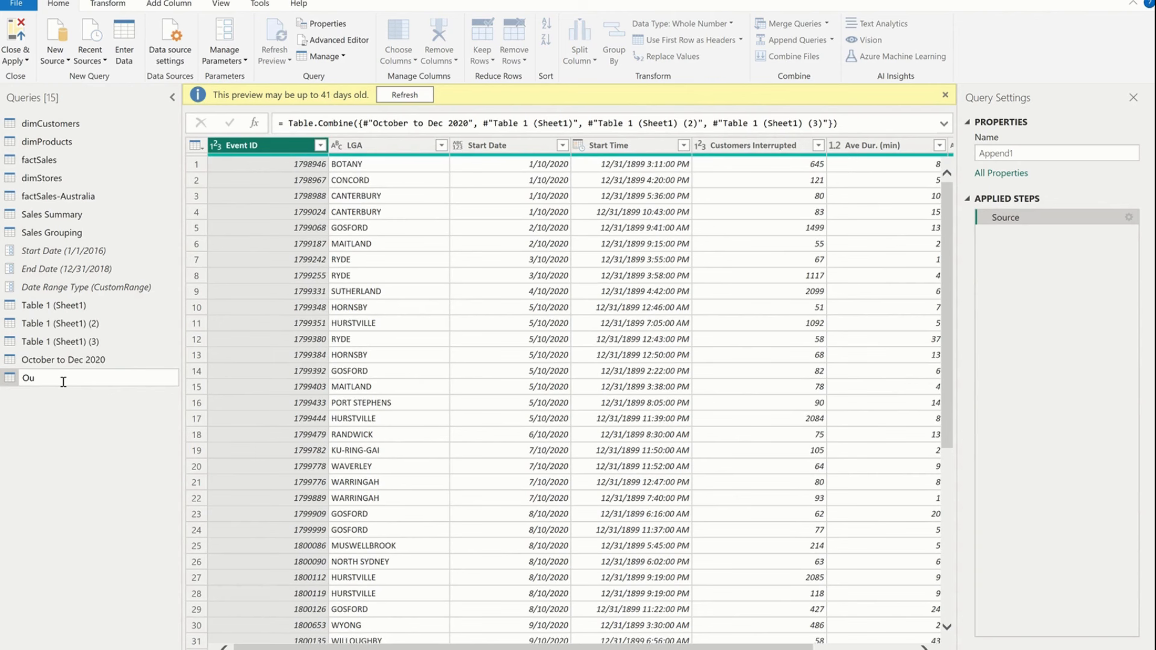
text(Data (2020))
key(Return)
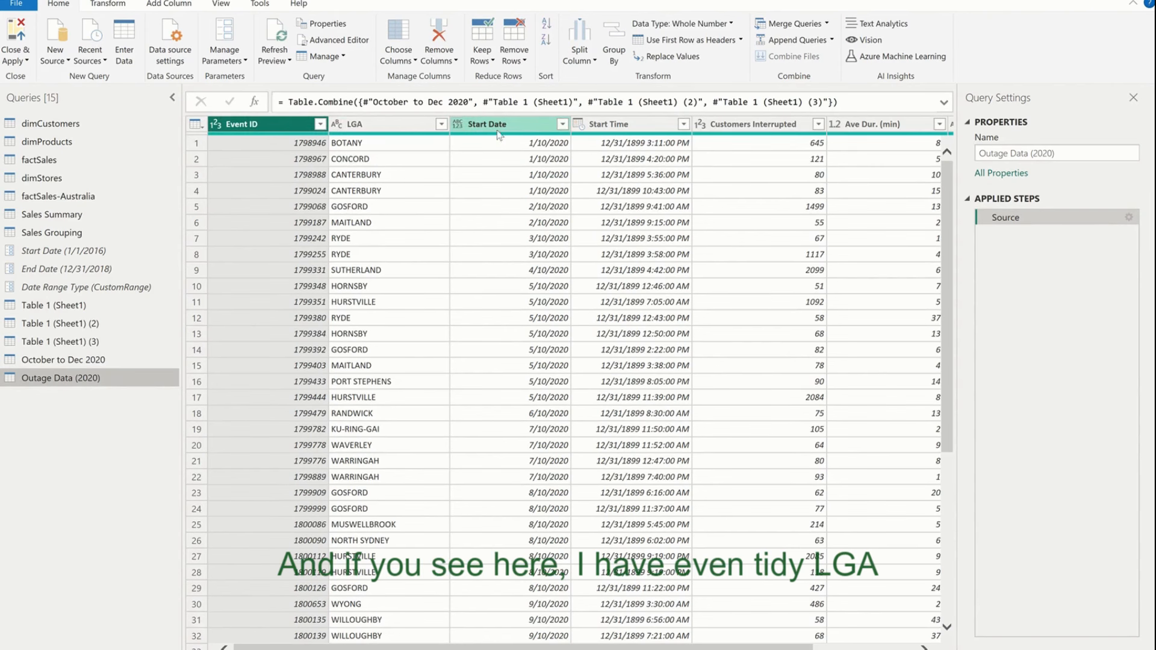
scroll(632, 192, right, 3)
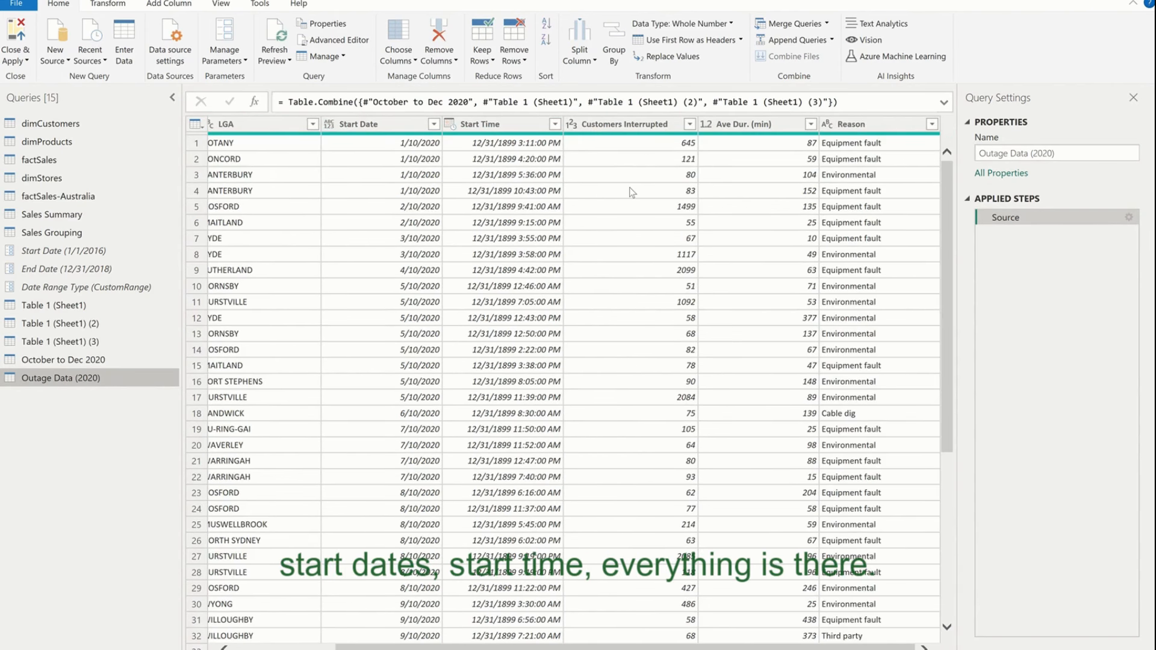
- Look through the Start Date filter values in the combined query to check which months are covered
scroll(632, 192, left, 3)
click(536, 123)
click(561, 124)
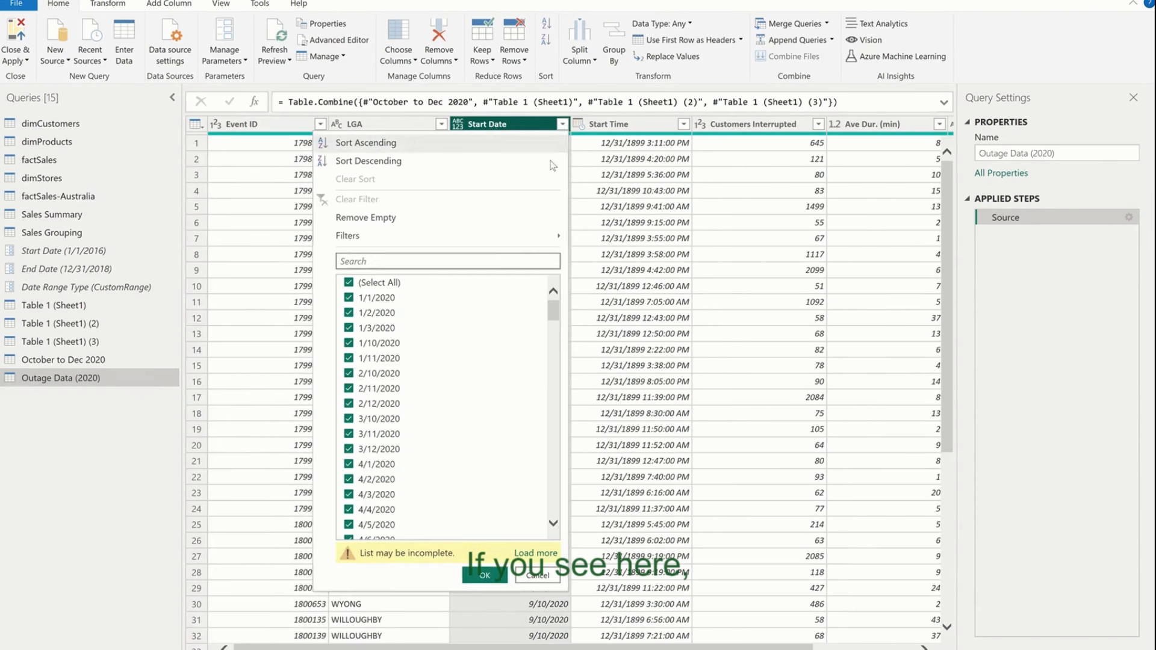
drag(556, 309, 554, 504)
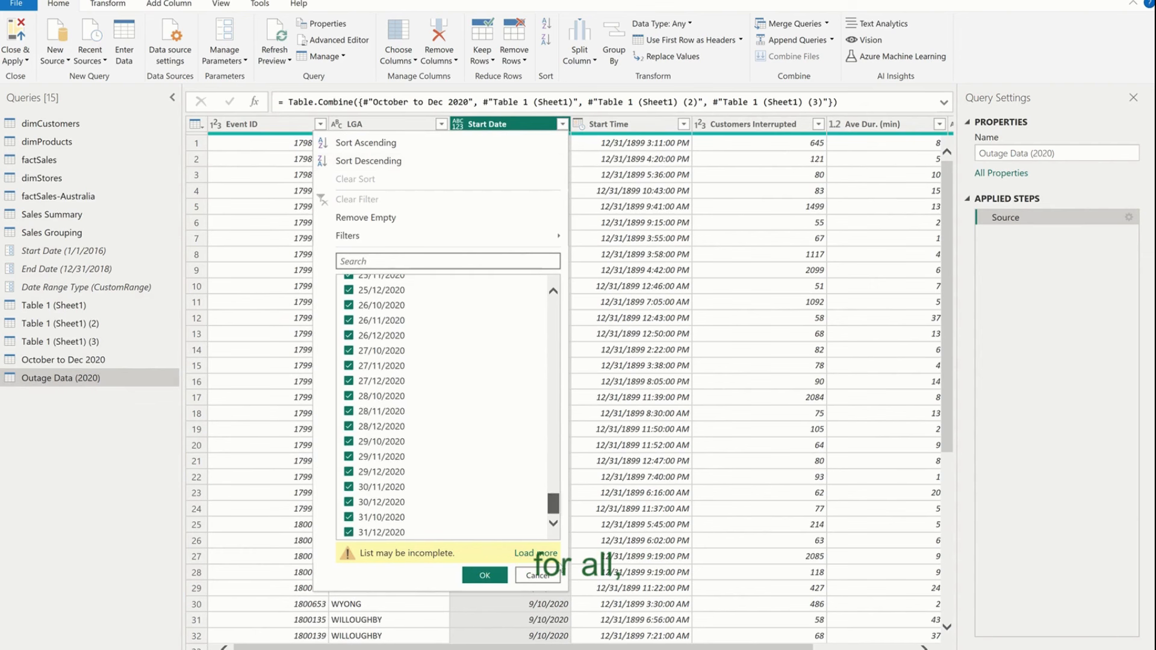
click(614, 349)
- Change the Start Date column's data type to Date and load its full list of filter values for review
click(458, 123)
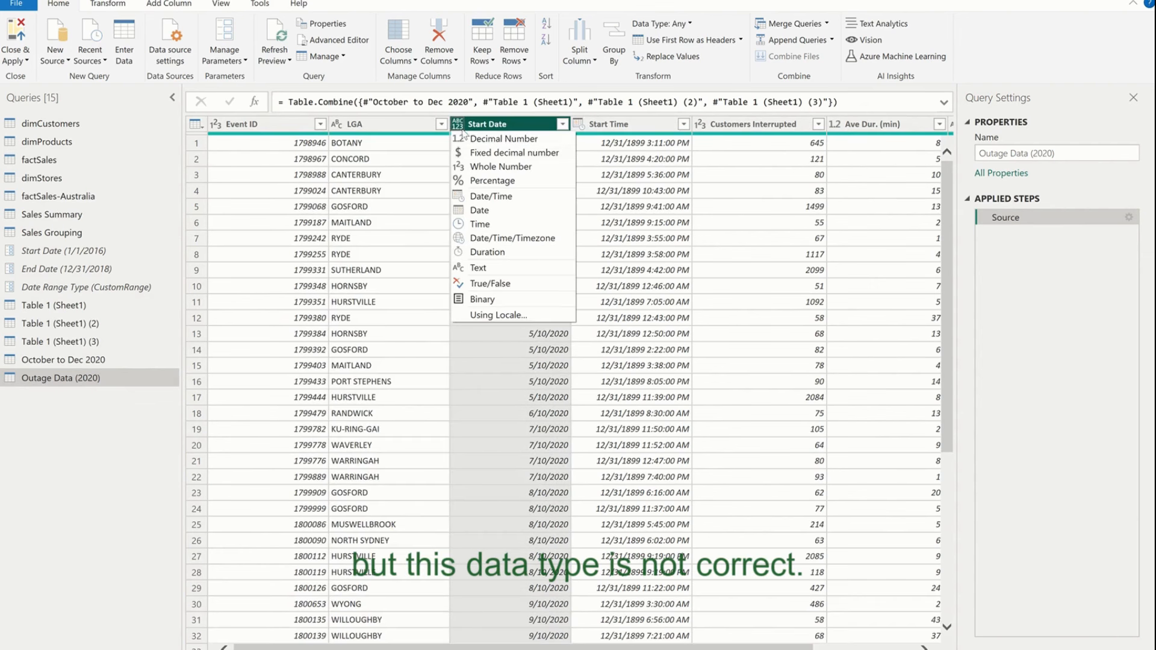
click(505, 210)
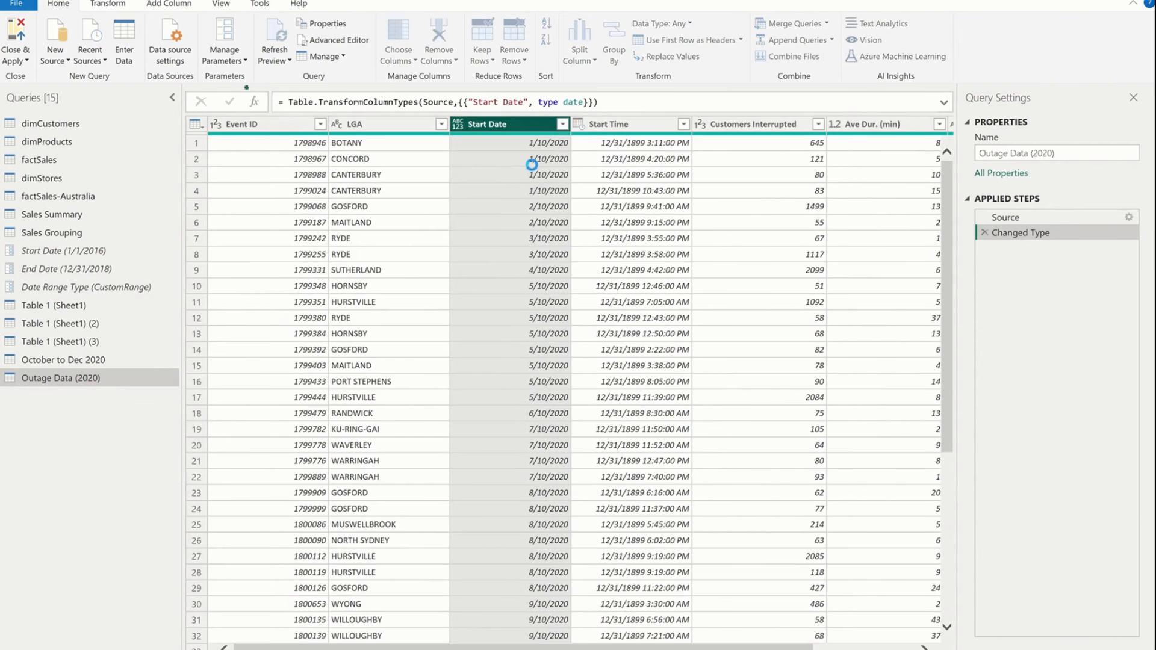
click(563, 125)
drag(553, 314, 552, 508)
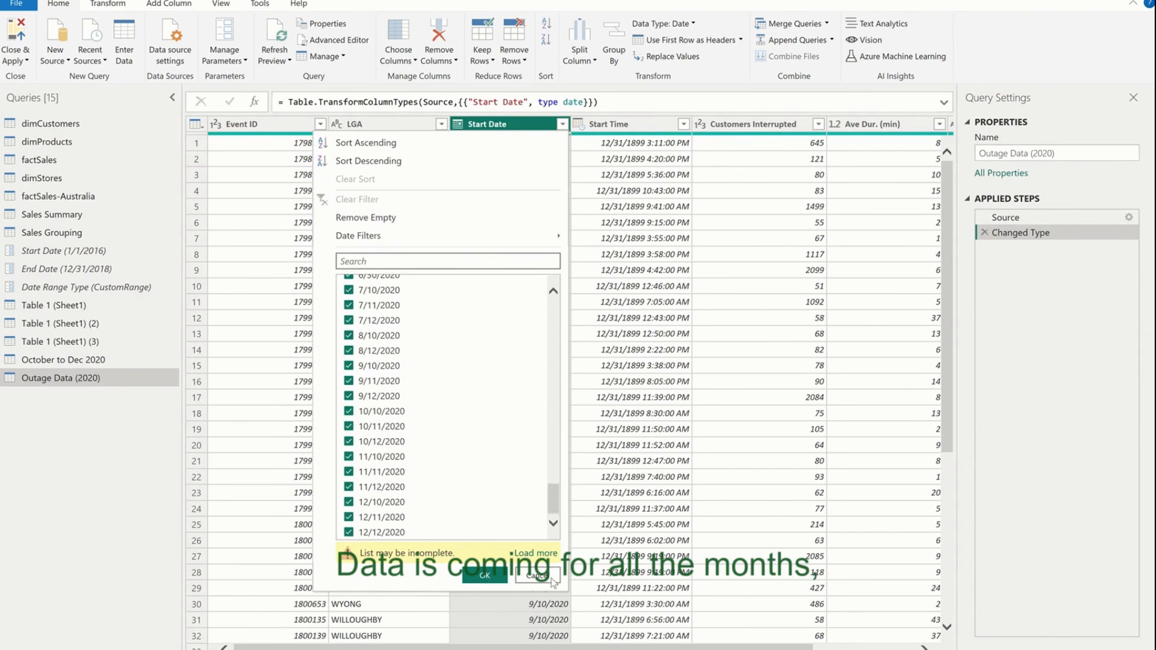
click(535, 553)
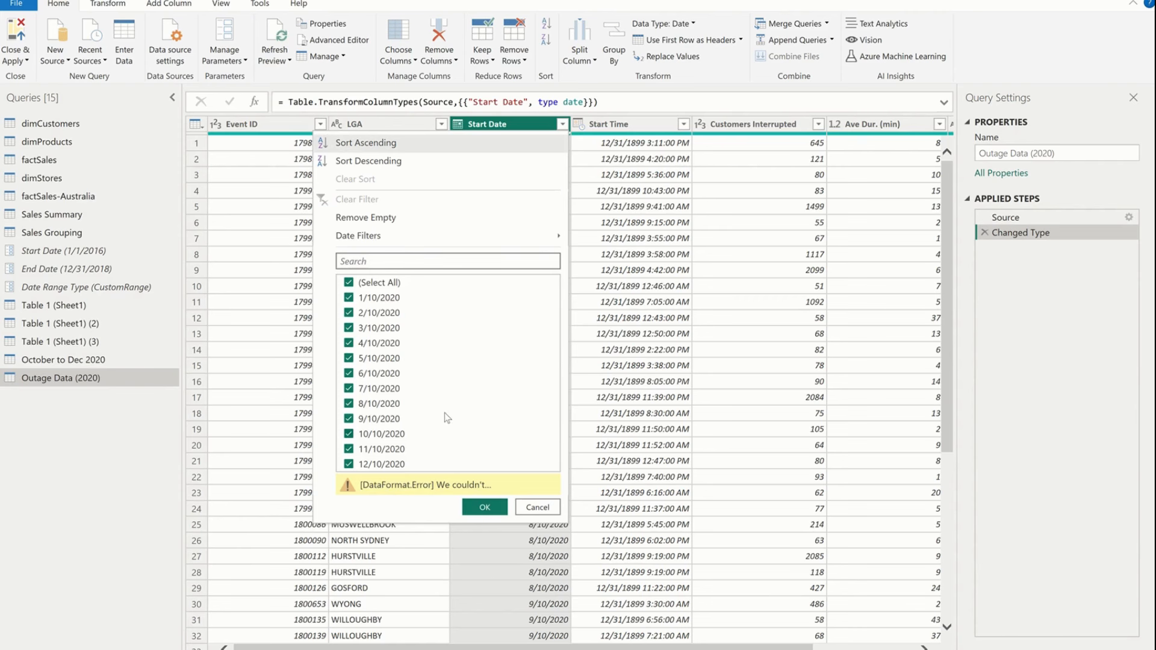
click(99, 382)
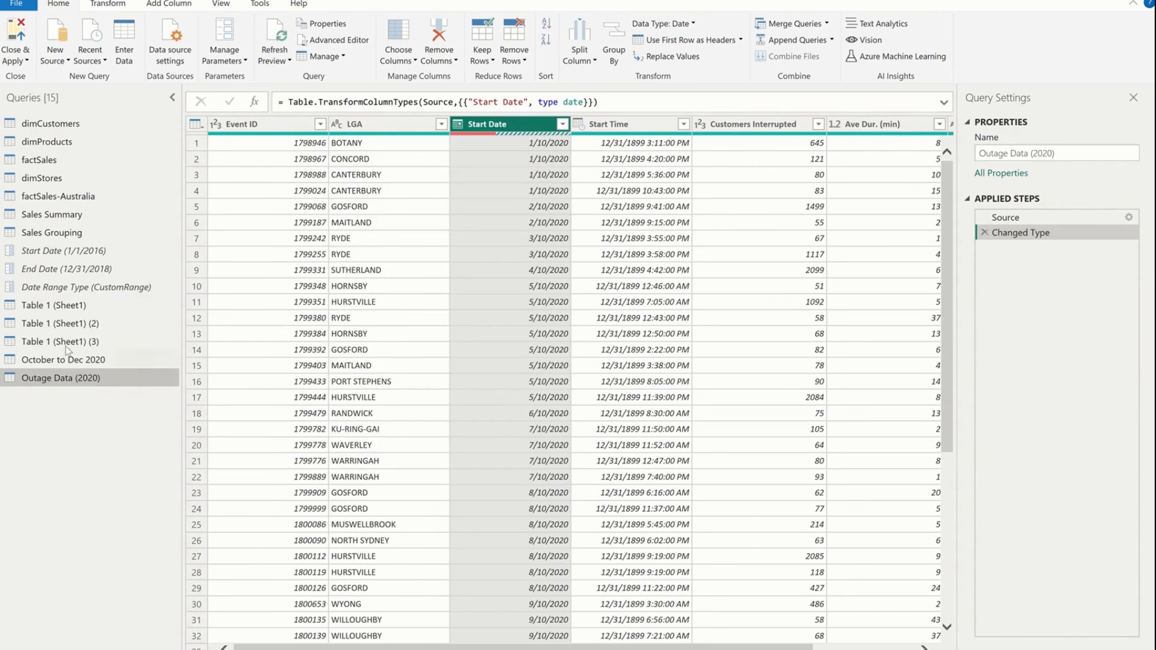
- Select October to Dec 2020 and the three Table 1 (Sheet1) queries together and view the options available for them
click(65, 360)
ctrl+click(59, 342)
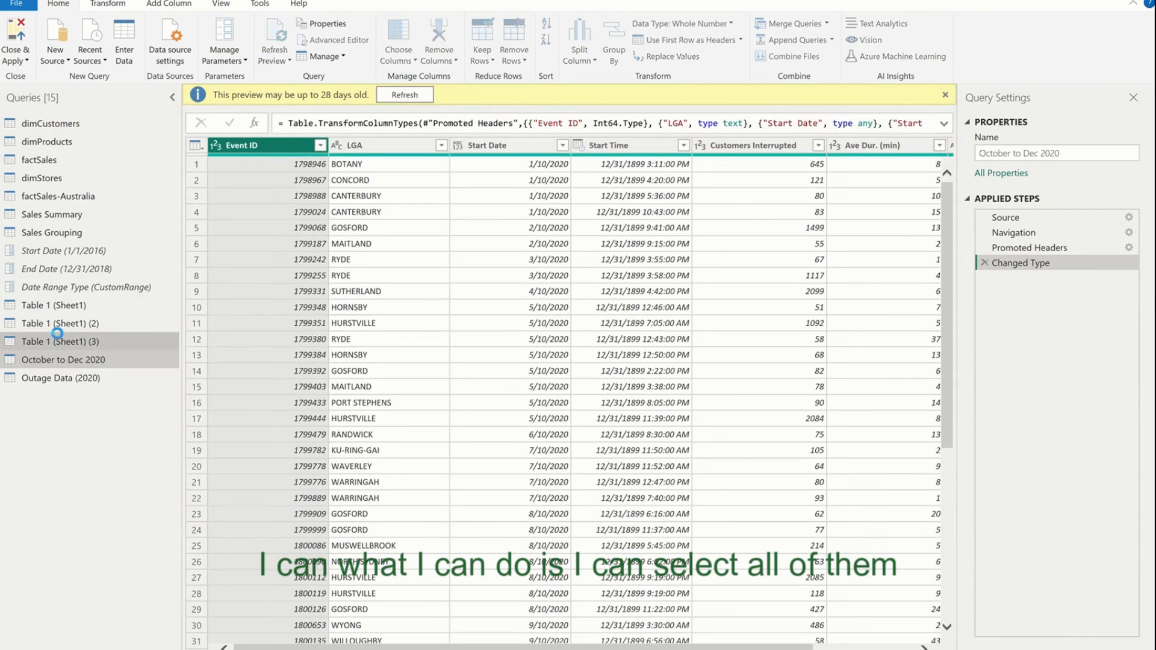
ctrl+click(53, 326)
ctrl+click(50, 306)
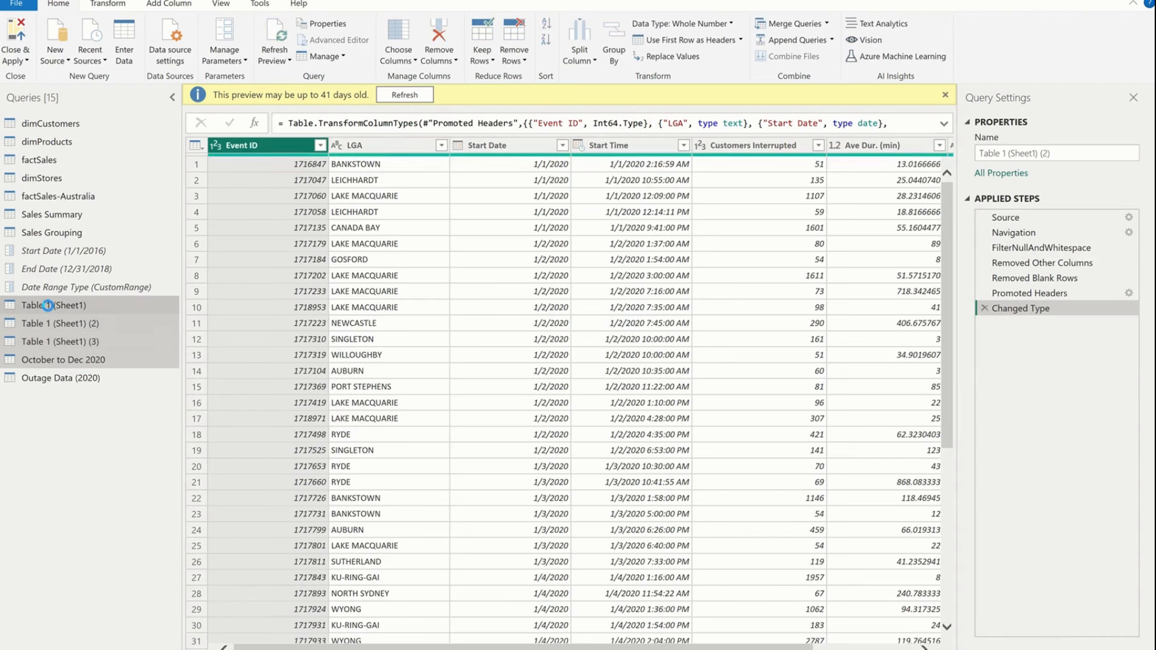
right_click(50, 308)
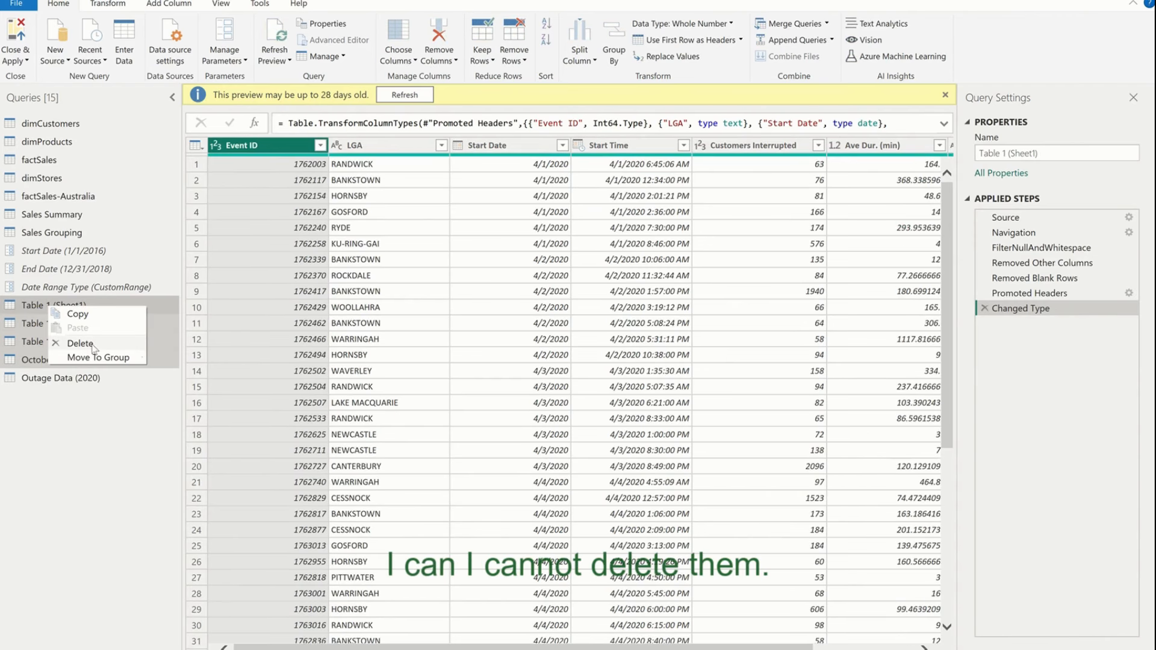
- View the options available for the Table 1 (Sheet1) query alone and return to Outage Data (2020)
click(62, 380)
click(49, 308)
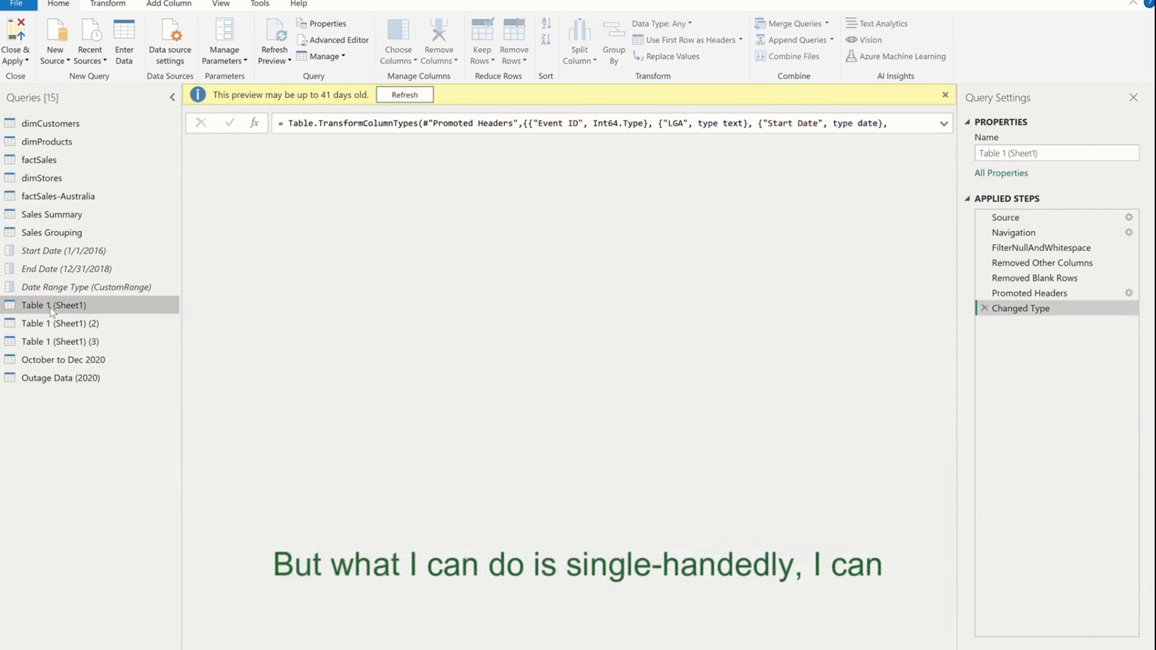
right_click(50, 308)
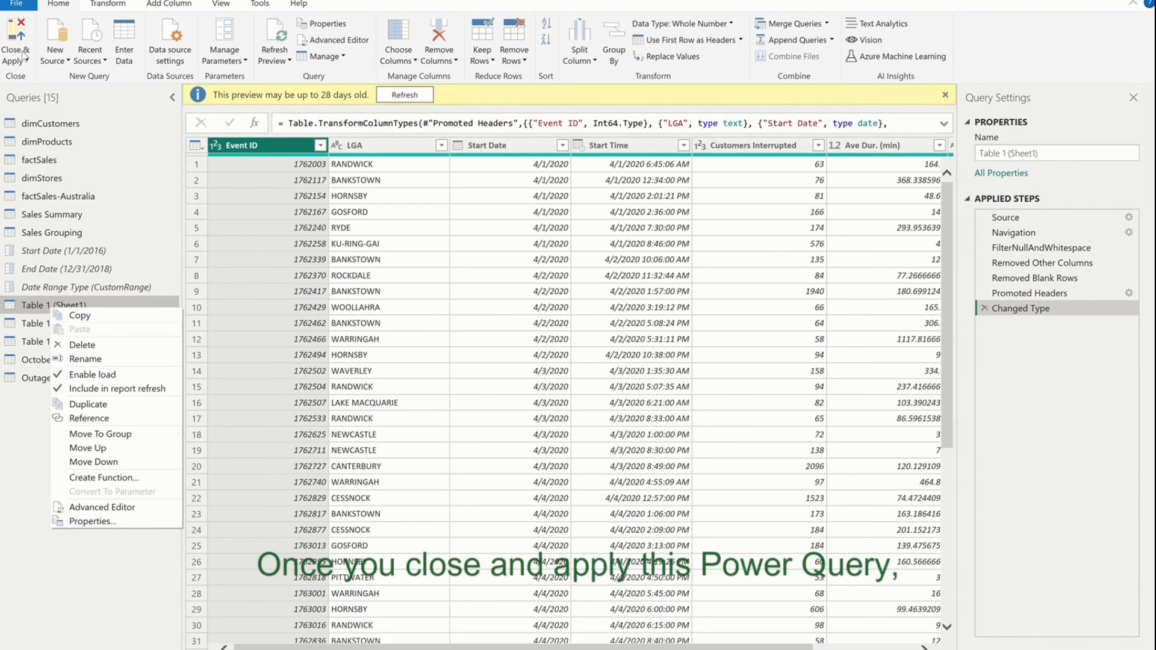
shift+click(40, 358)
click(51, 380)
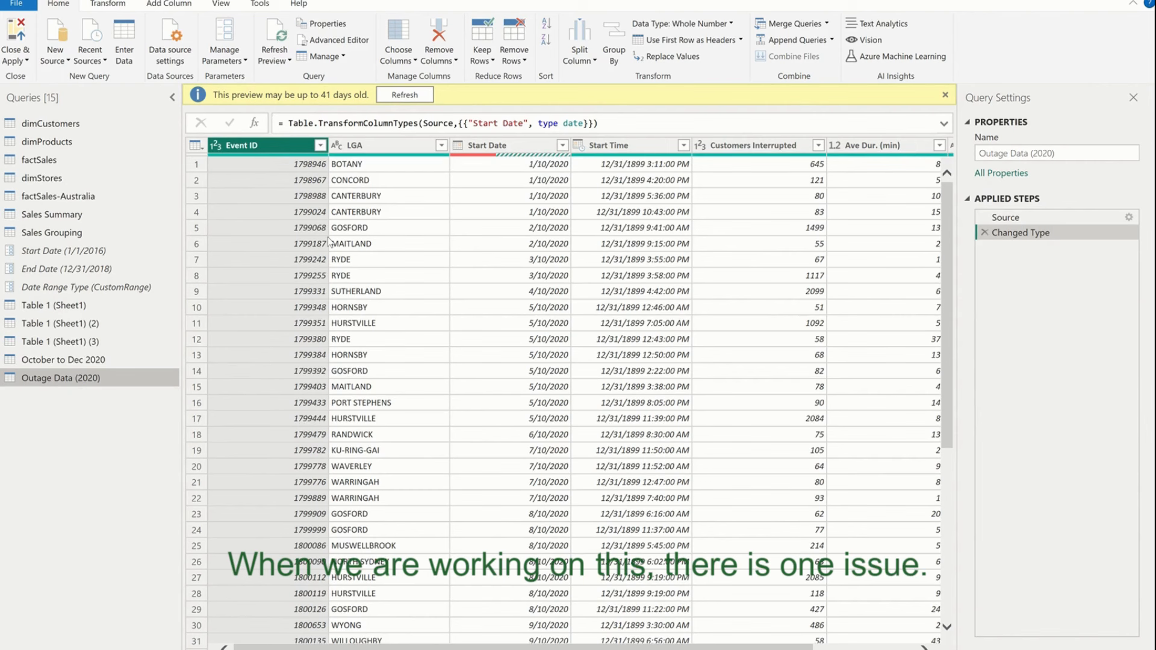
- Load all filter values of the date-typed Start Date column to check them for problems
click(485, 154)
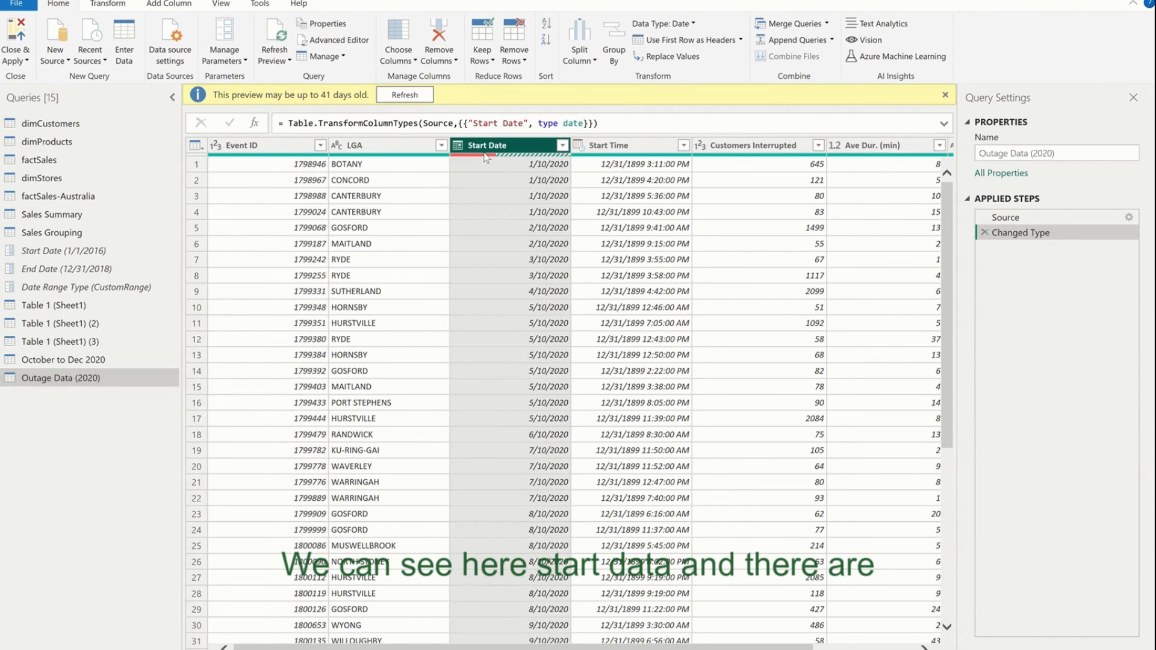
click(562, 145)
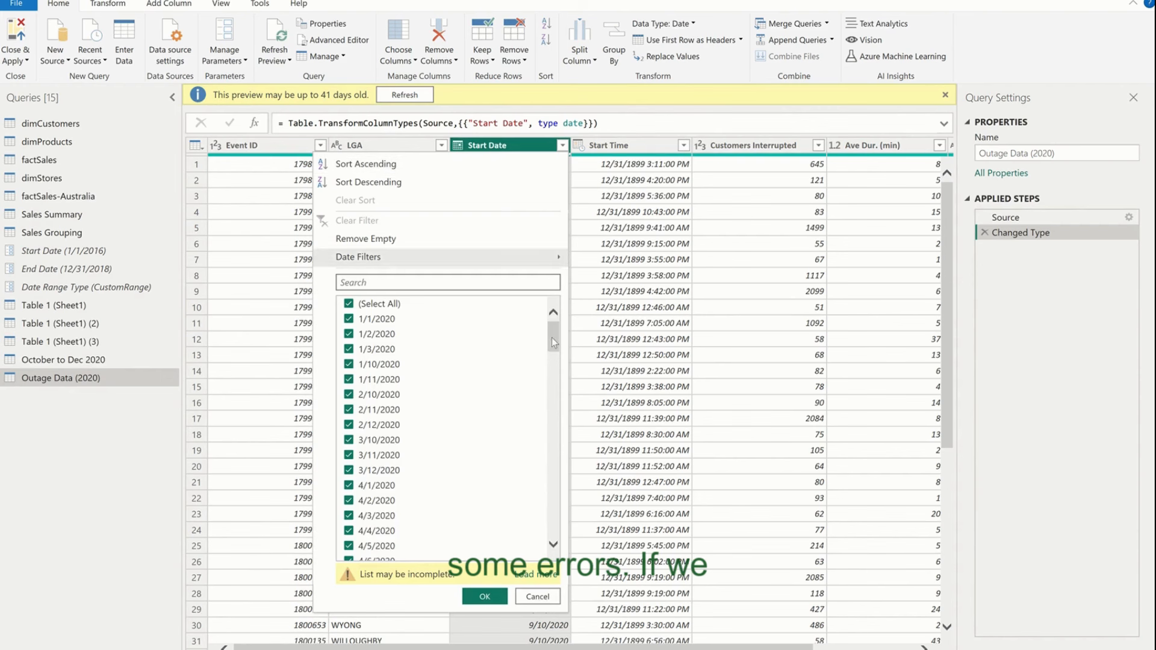
drag(552, 337, 555, 461)
click(536, 574)
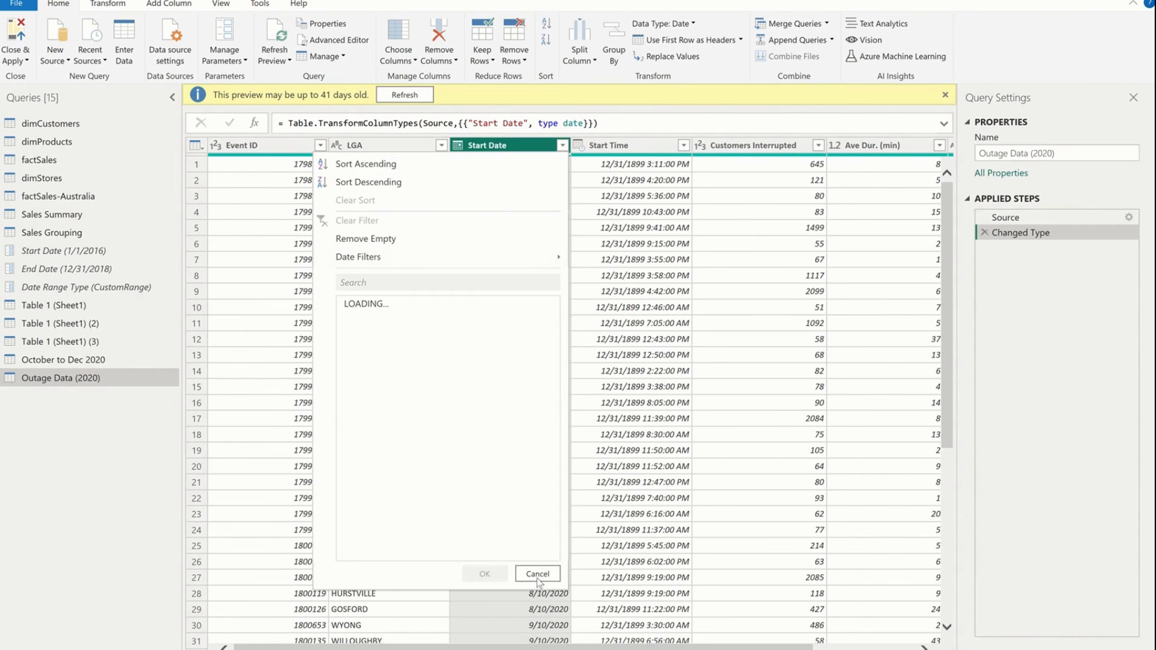
click(635, 323)
- Find the error cells in the Start Date column and read the error details of one of them
click(491, 147)
scroll(515, 341, down, 9)
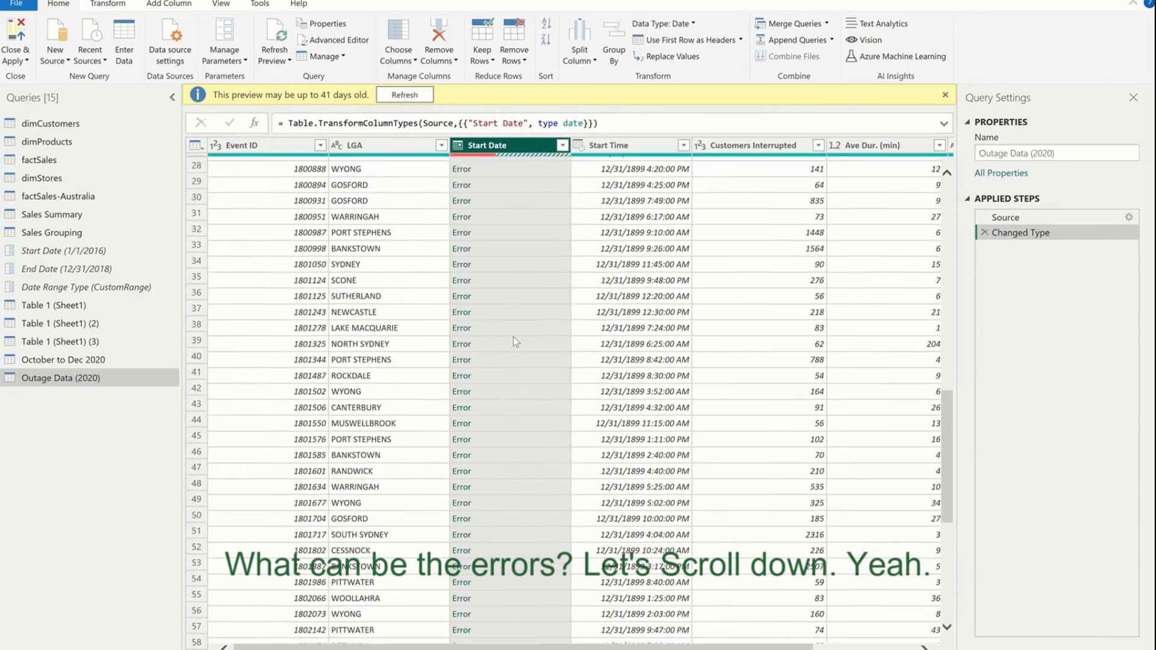
scroll(513, 336, up, 3)
click(530, 322)
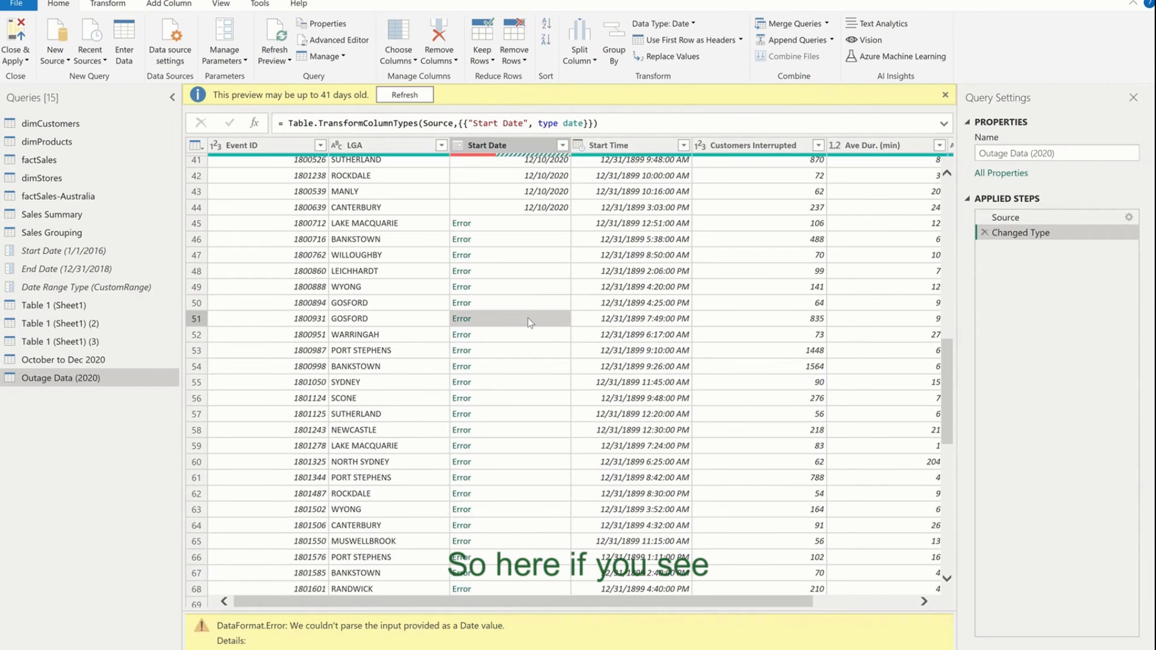
drag(453, 609, 451, 475)
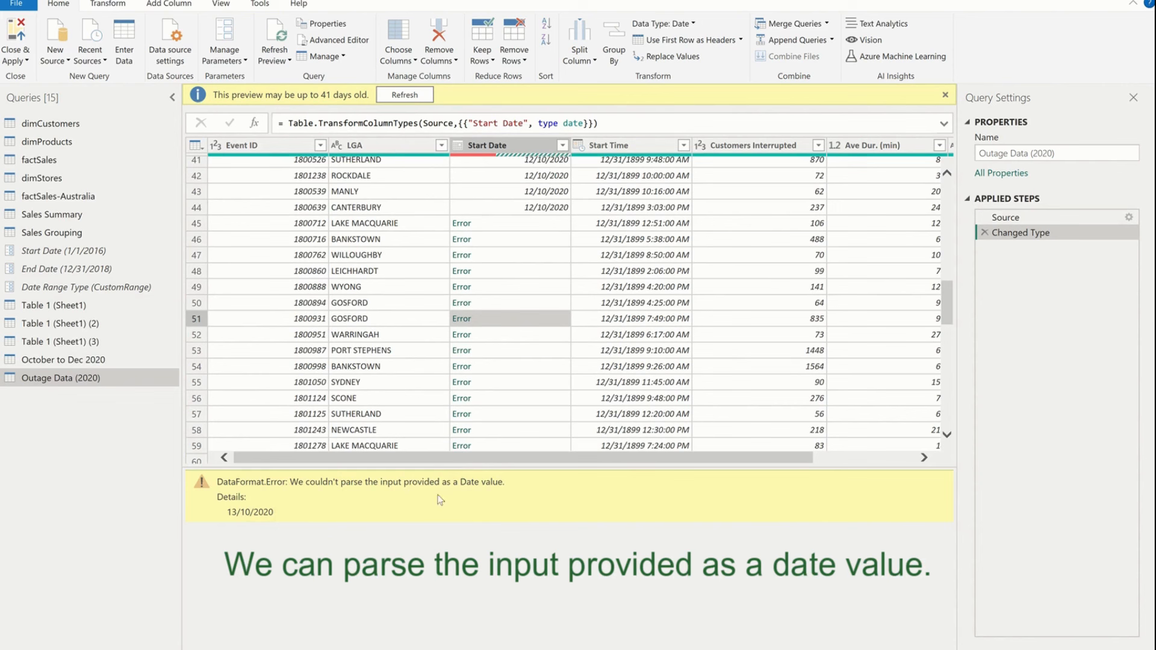
triple_click(241, 513)
click(262, 512)
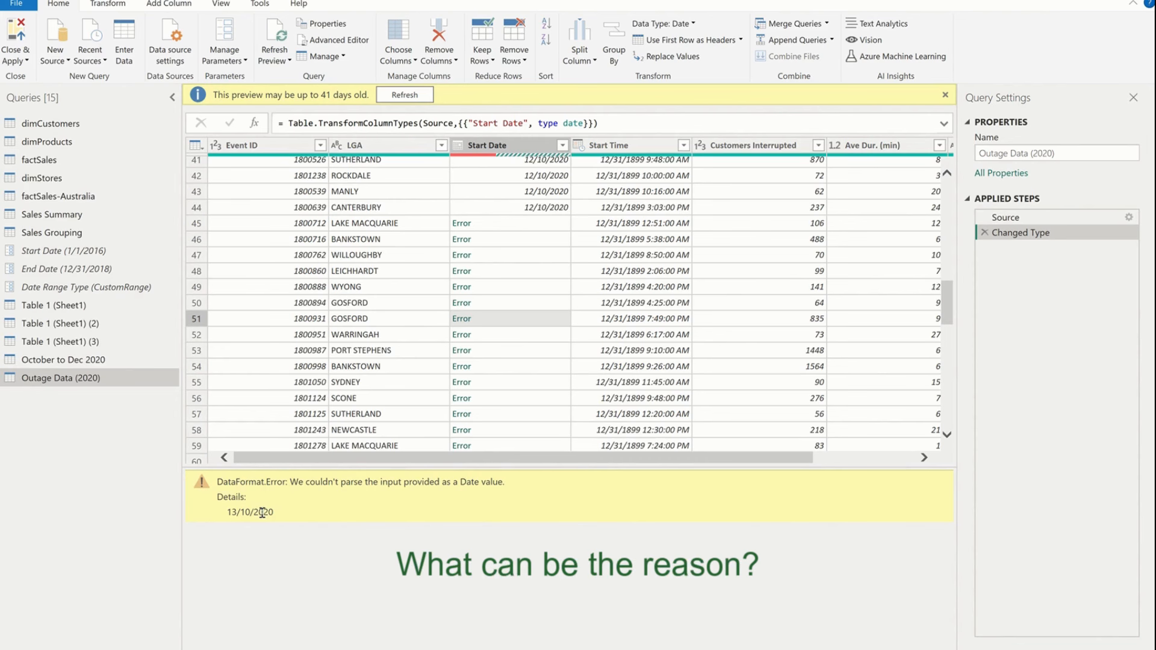
- Remove the Changed Type step from Outage Data (2020) and compare the 12/10/2020 and 13/10/2020 entries in Start Date
click(533, 148)
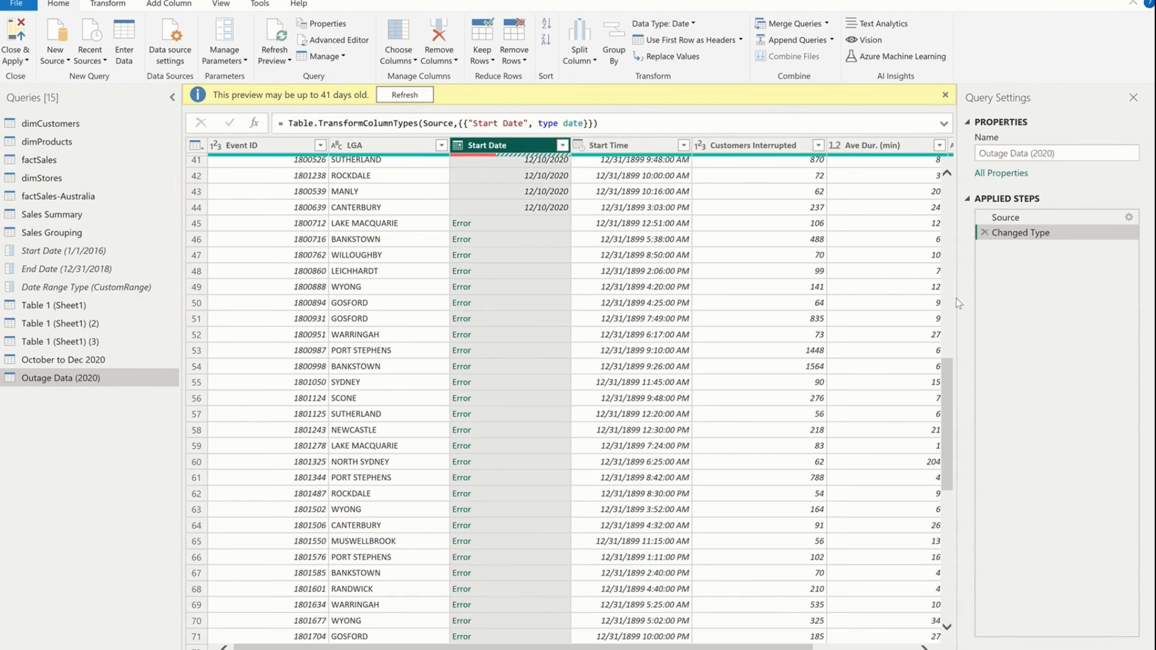
click(984, 233)
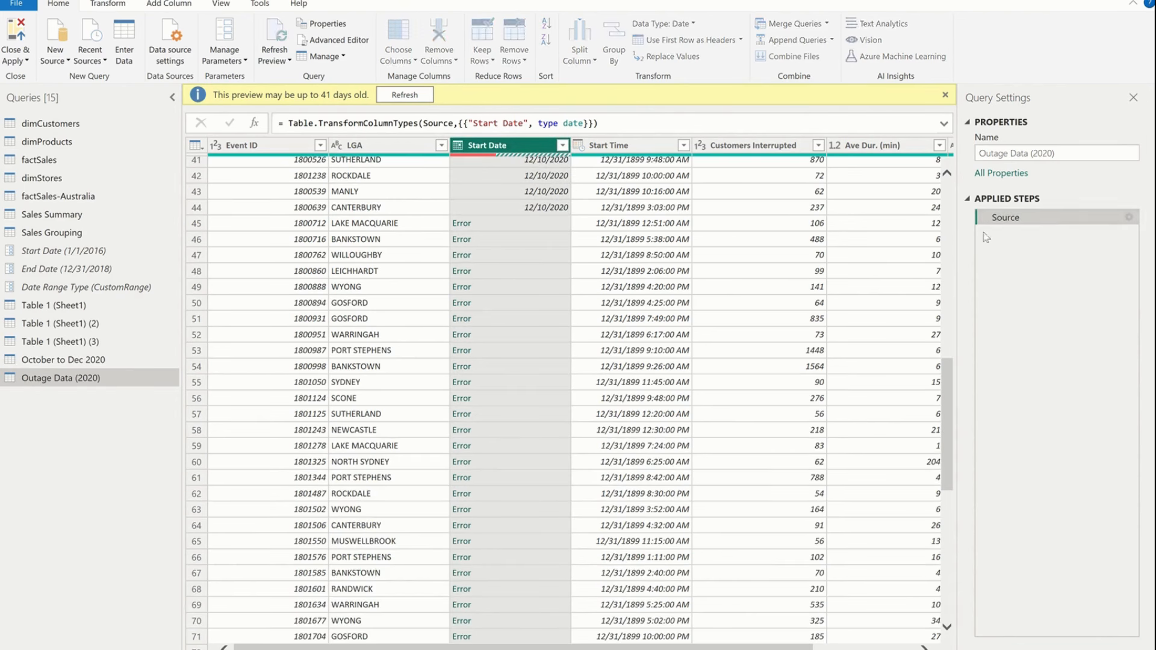
scroll(515, 421, up, 5)
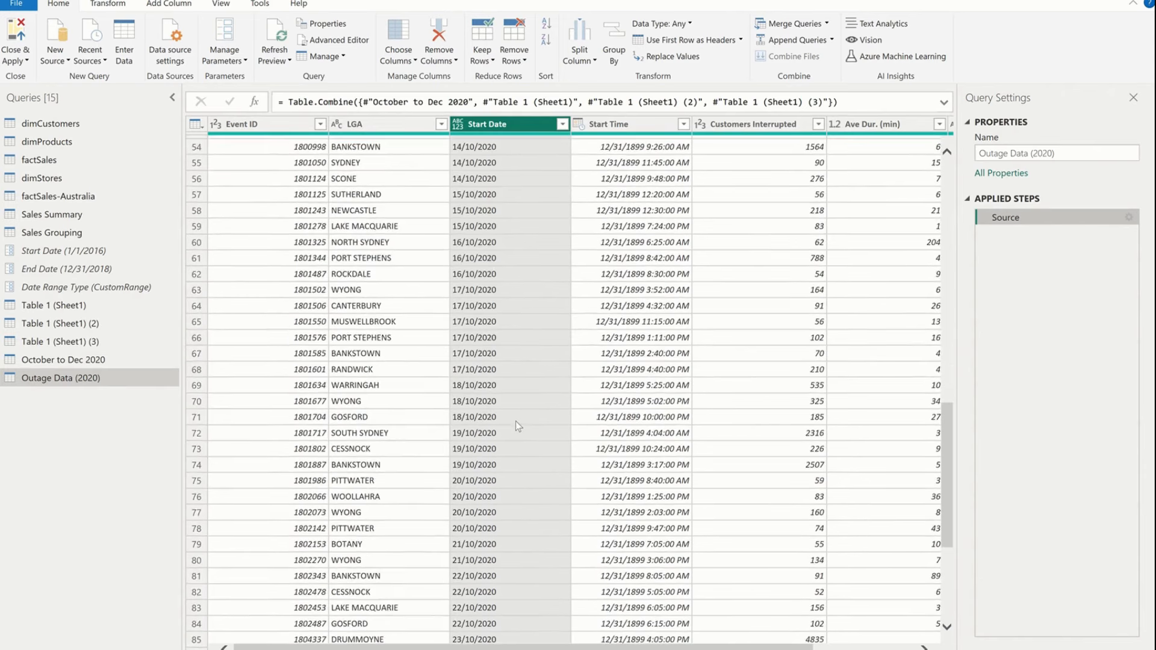
click(534, 327)
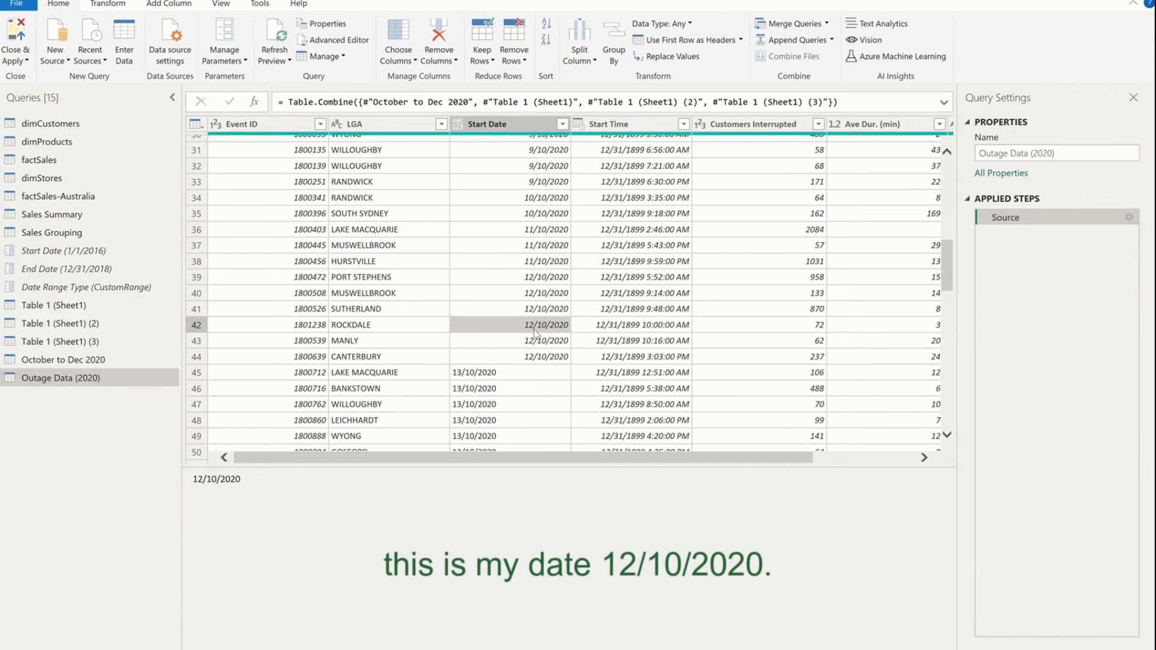
click(498, 392)
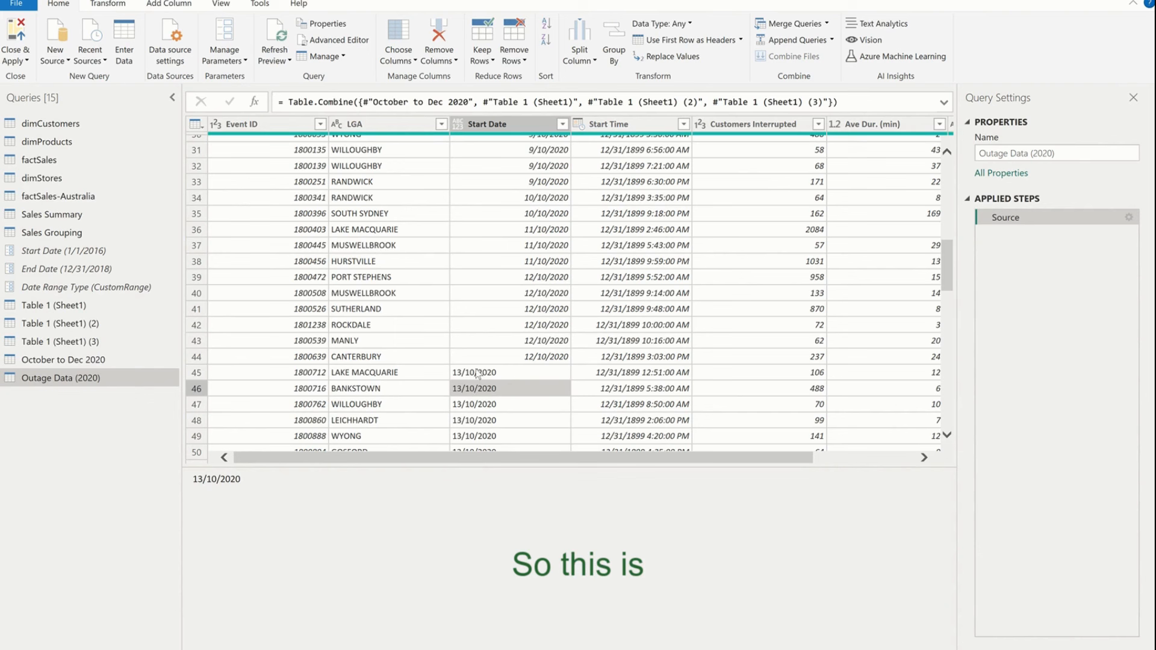
click(479, 375)
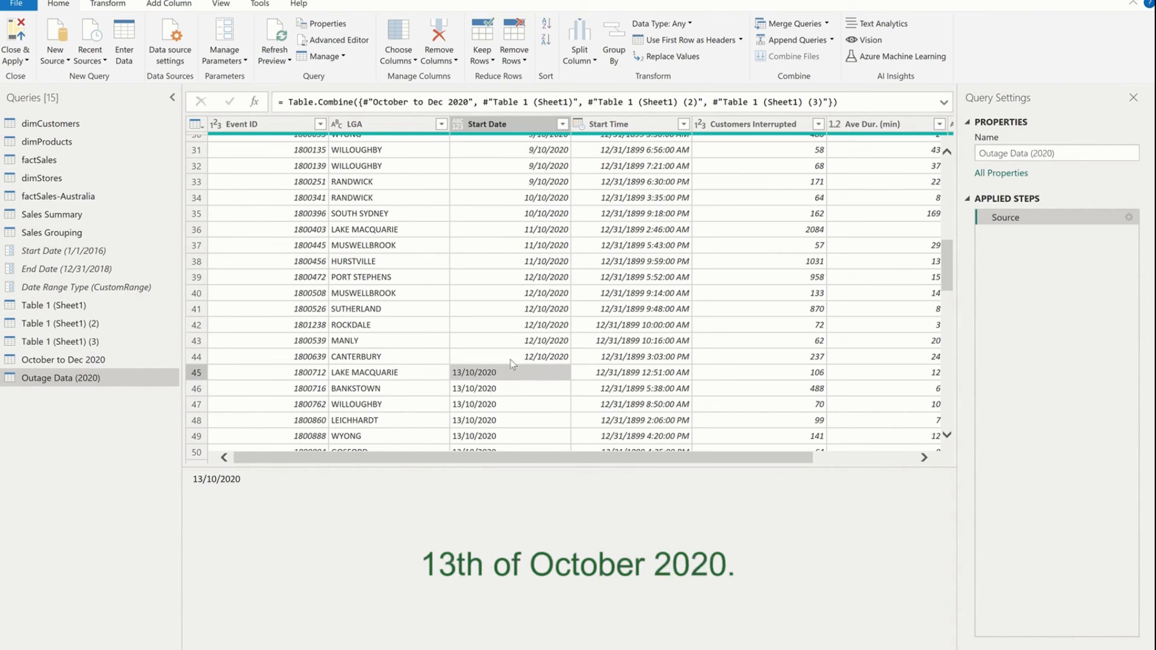
click(530, 294)
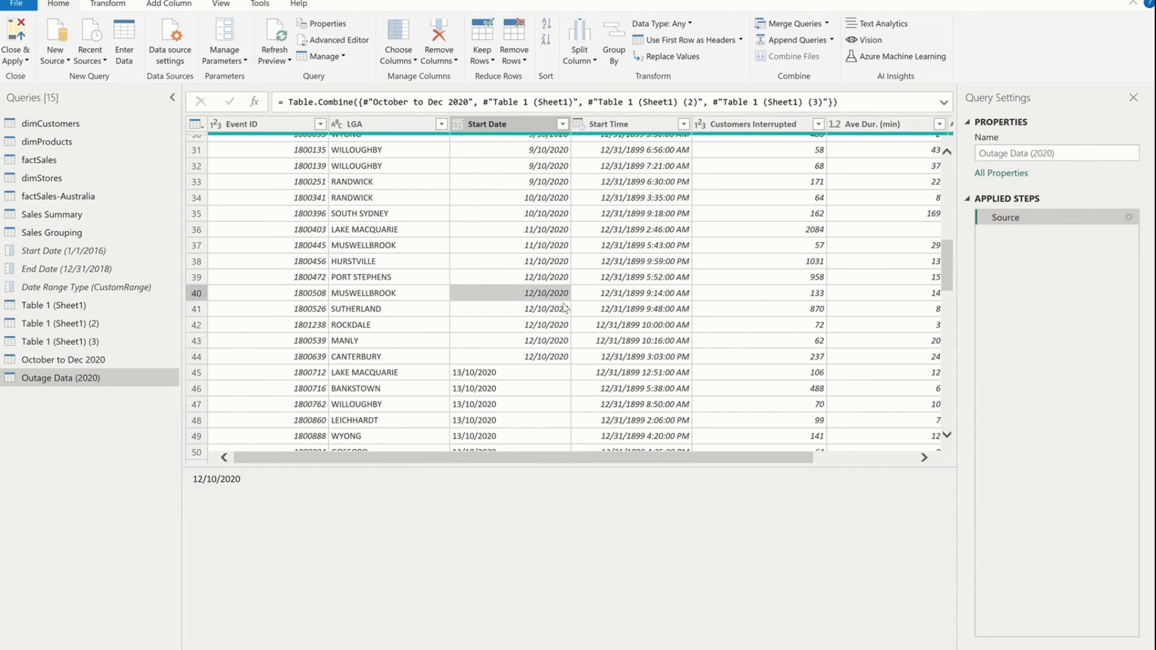
click(488, 373)
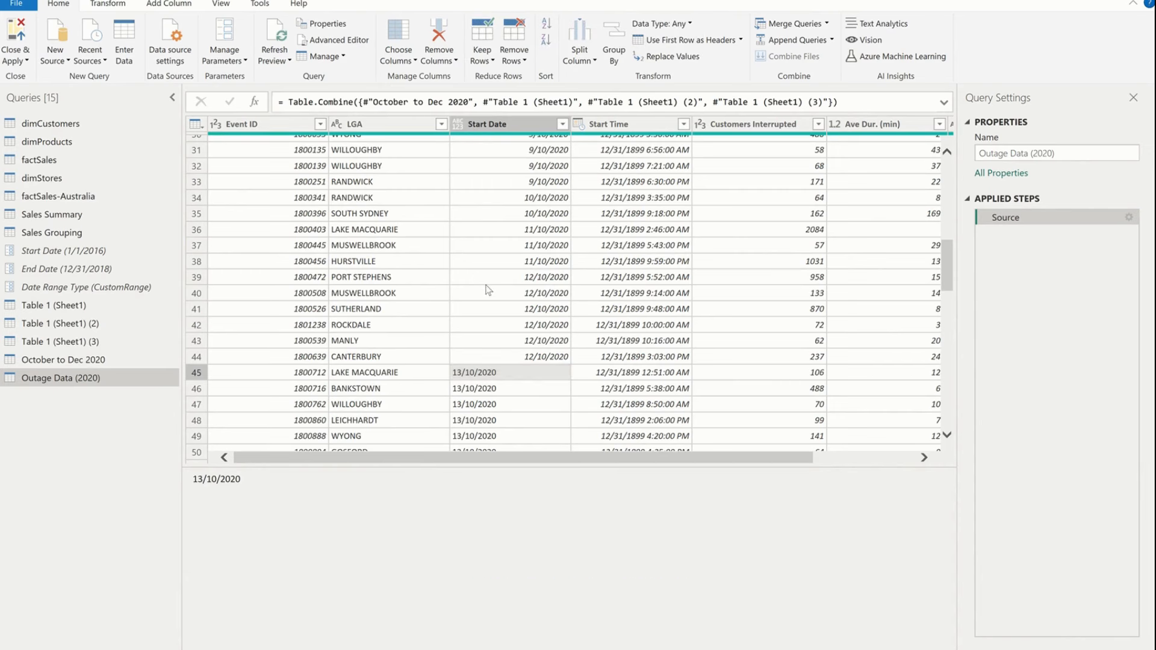
scroll(488, 290, up, 10)
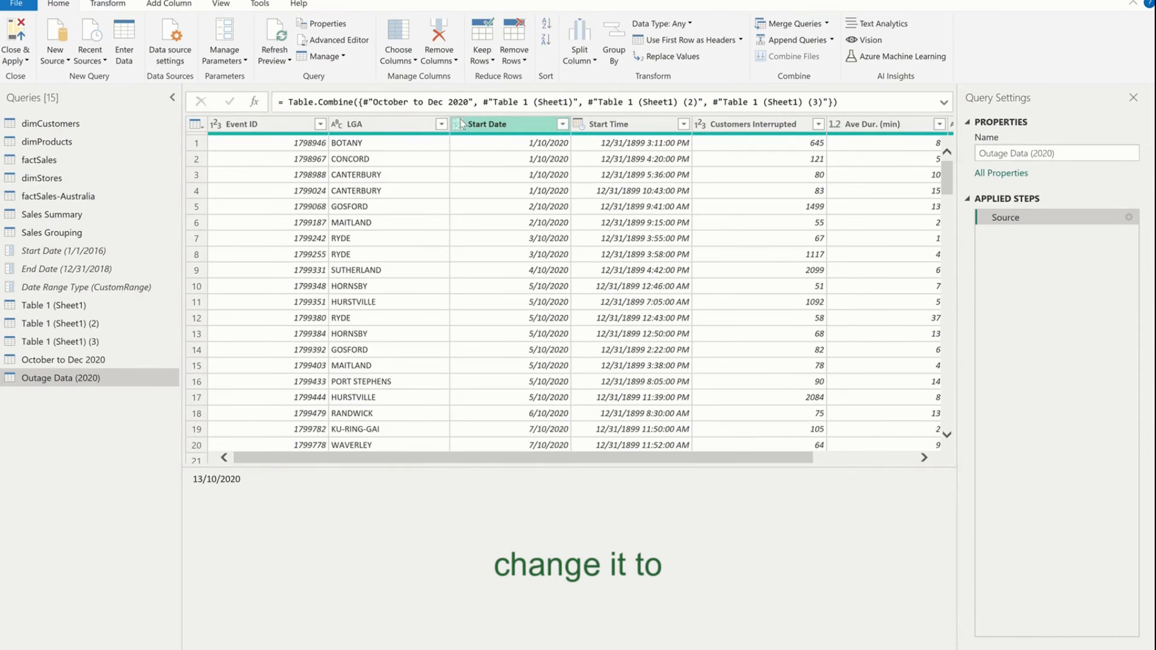
right_click(502, 128)
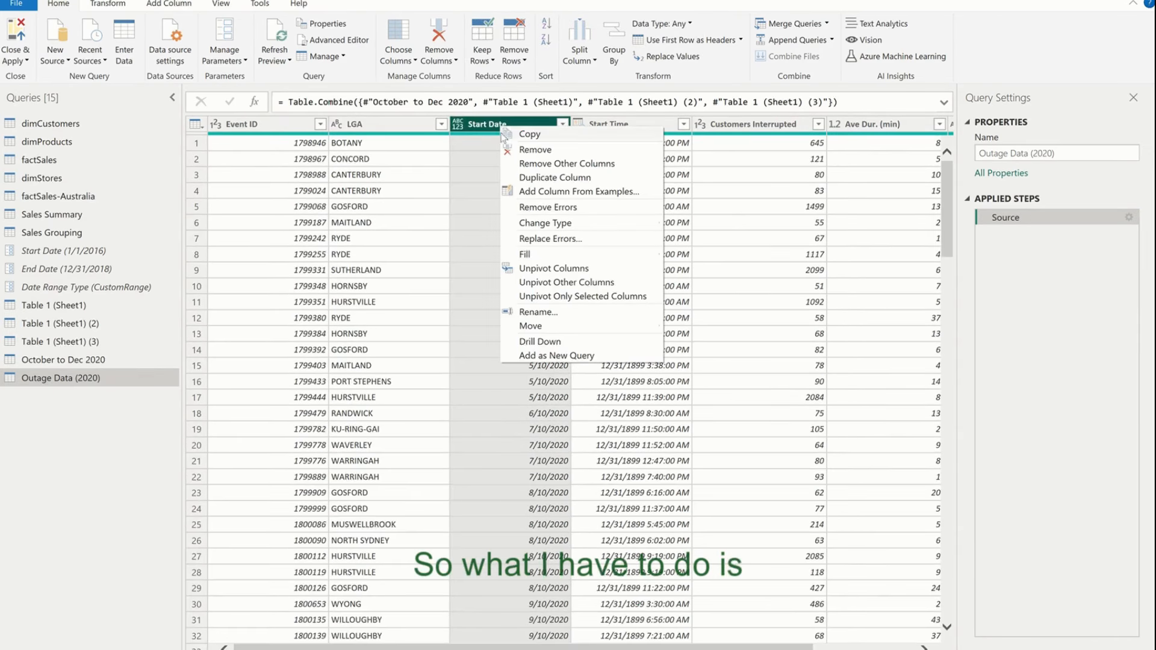
click(512, 121)
right_click(512, 120)
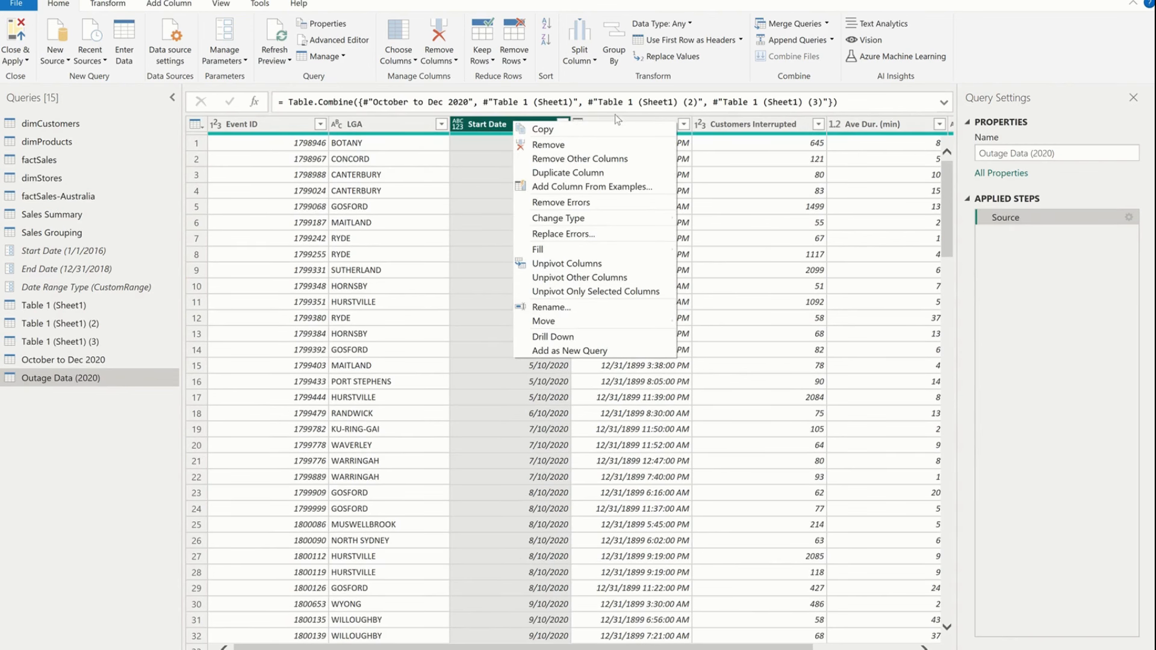
click(397, 191)
- Change the Start Date column of Outage Data (2020) to the Date type using the English (United States) locale
click(458, 125)
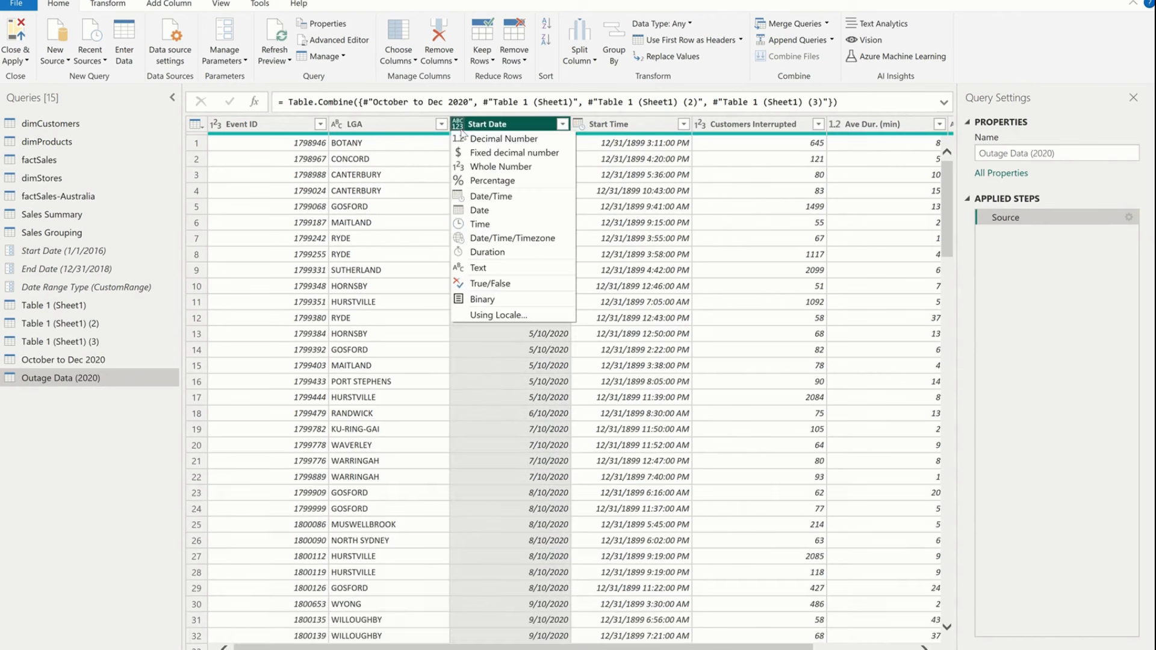
click(500, 315)
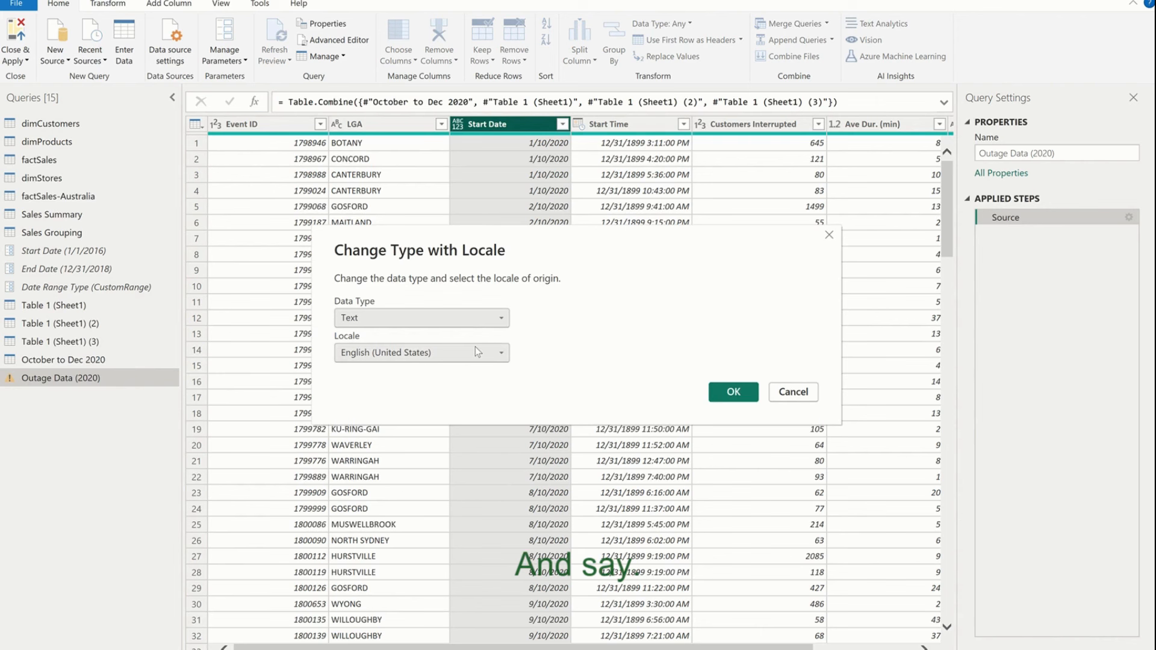
click(487, 322)
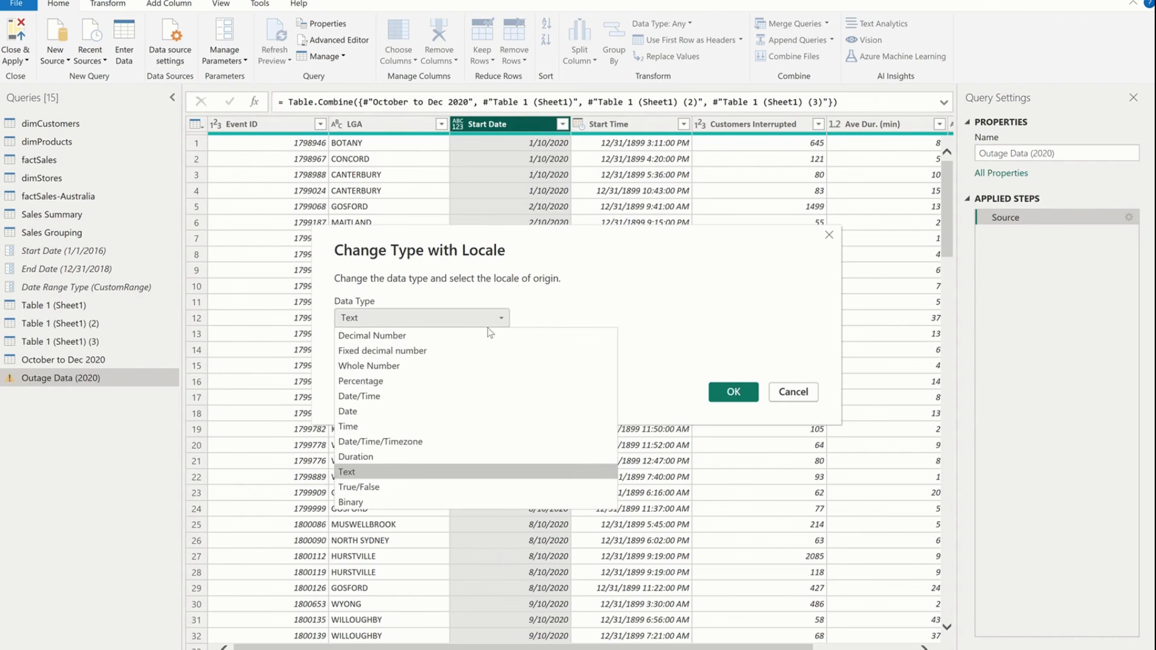
click(561, 300)
click(452, 353)
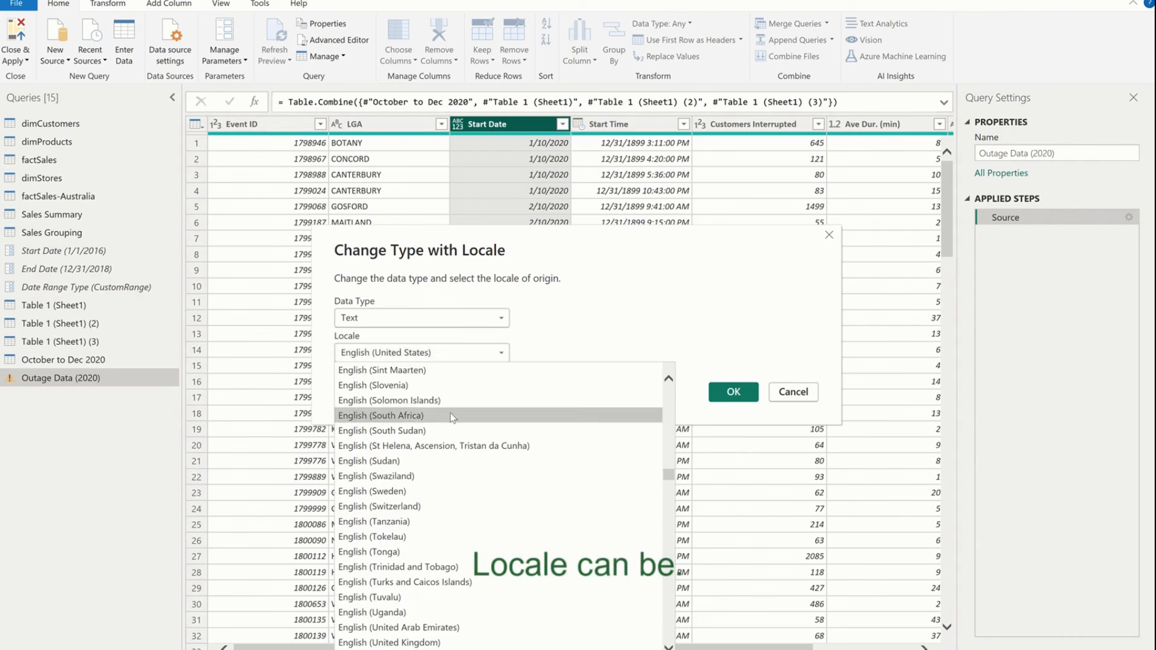
click(459, 461)
click(451, 353)
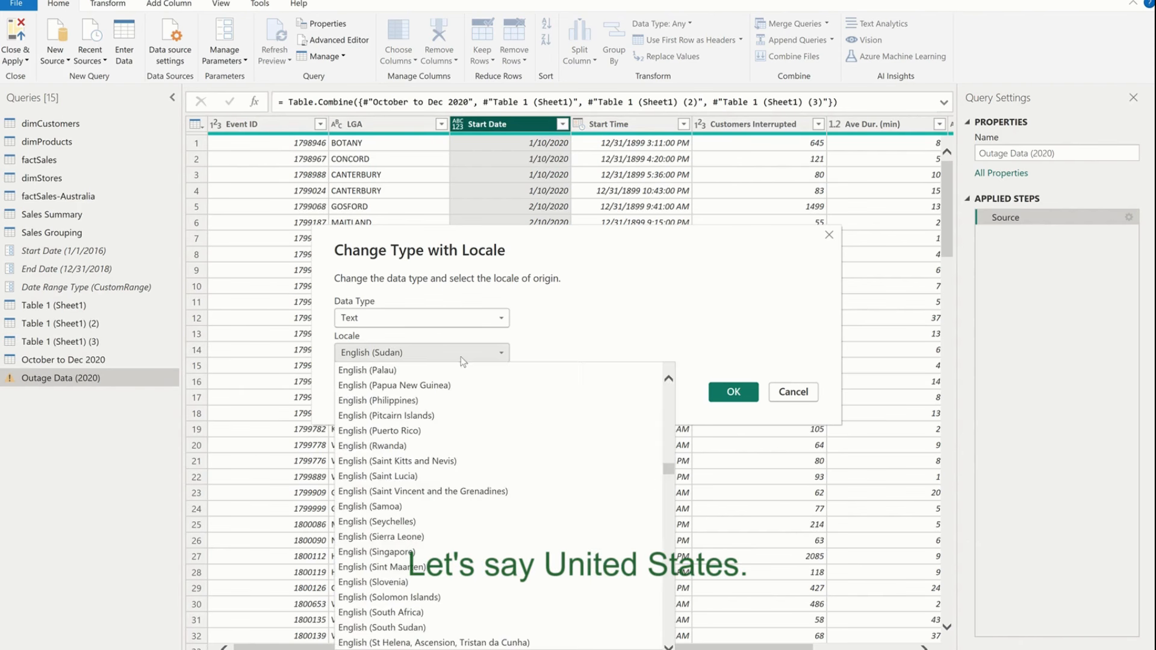
scroll(431, 445, up, 5)
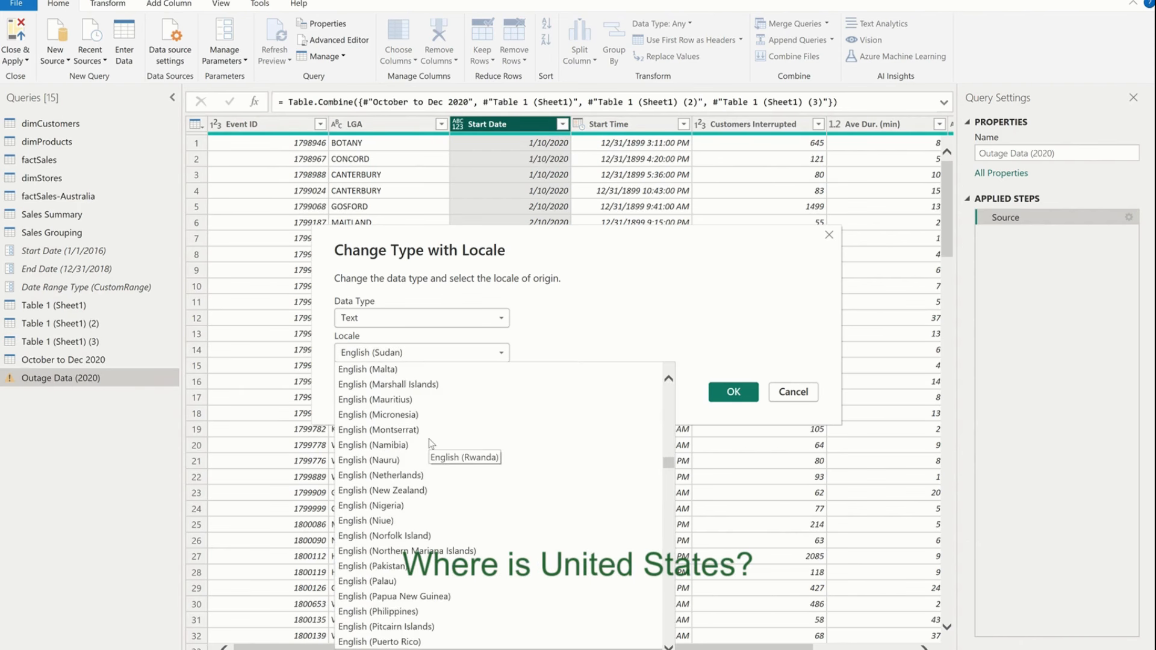
scroll(431, 445, down, 20)
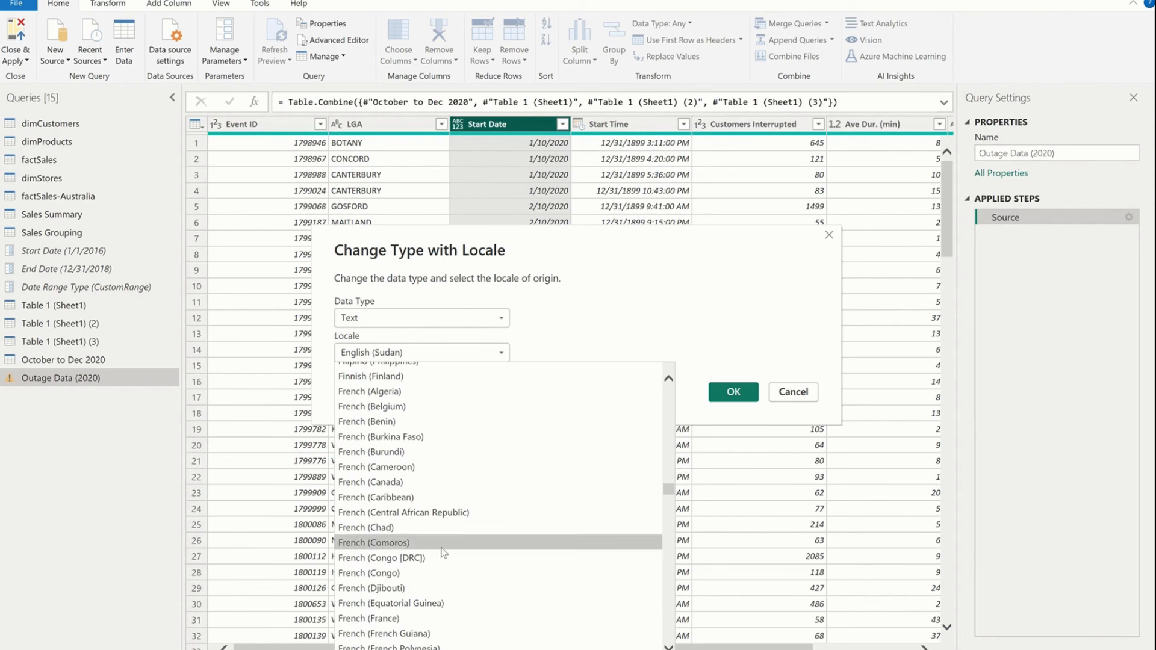
scroll(432, 451, up, 7)
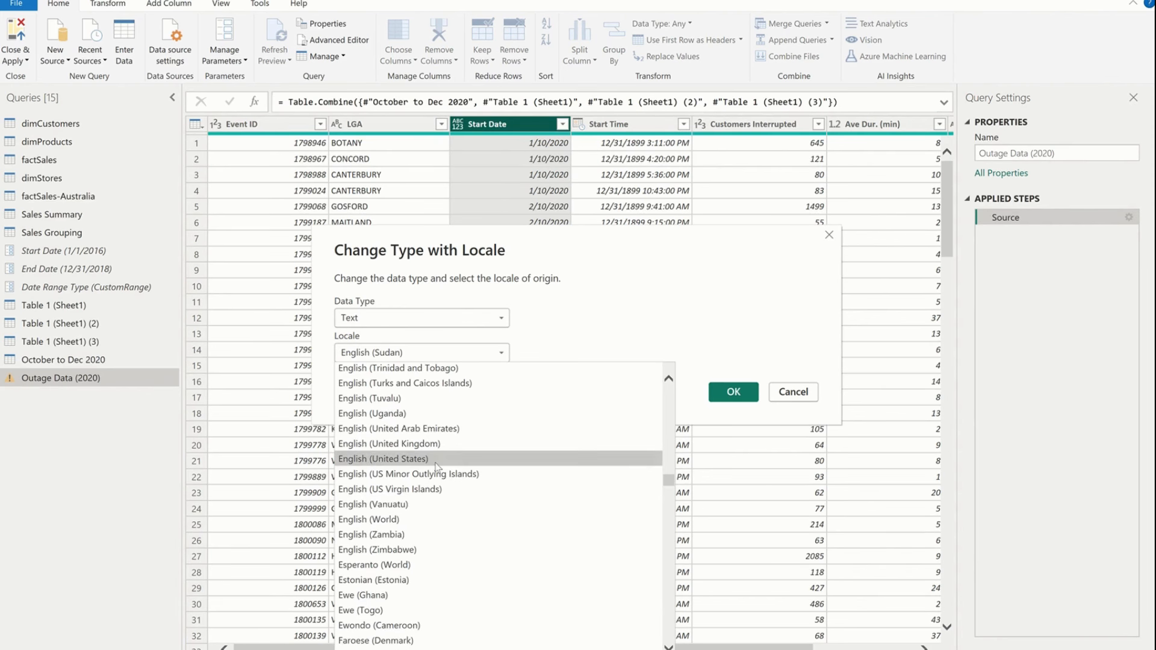
click(434, 459)
click(433, 317)
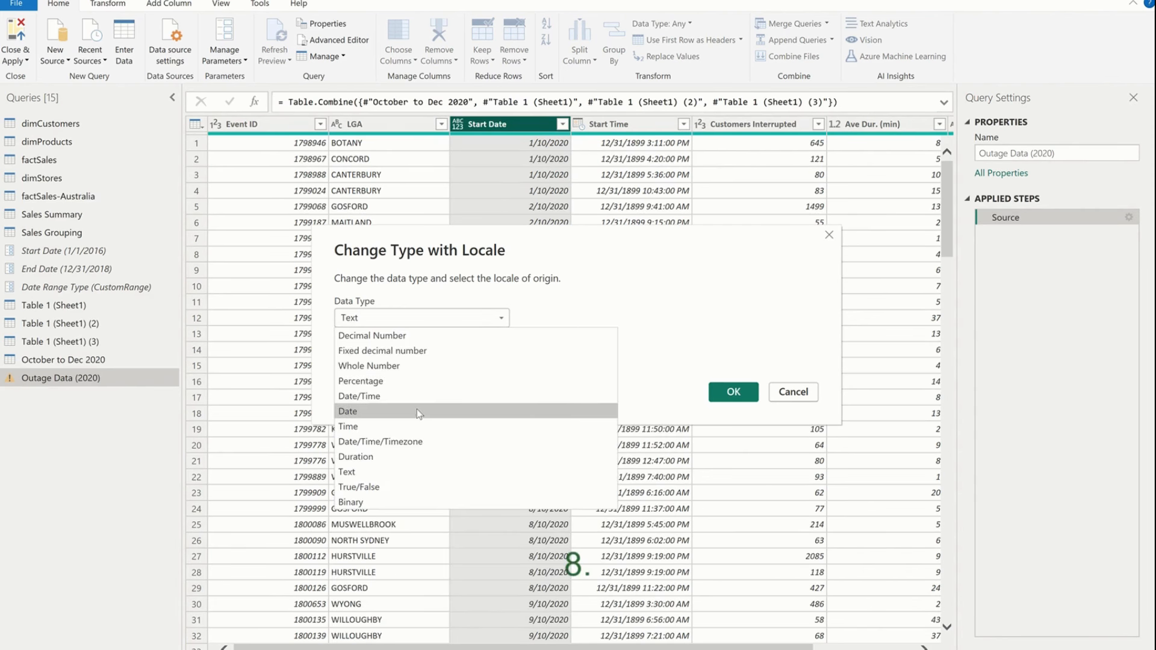
click(427, 412)
click(733, 482)
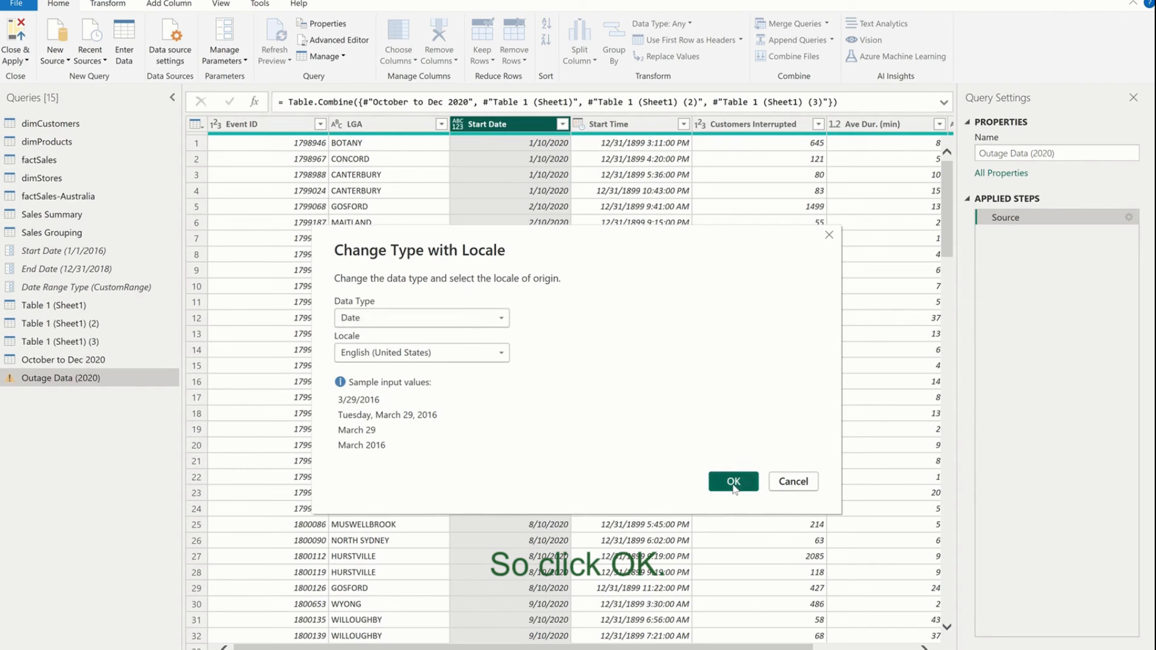
- Read the error details of the first error cell in Start Date and remove the Changed Type with Locale step
scroll(572, 435, down, 6)
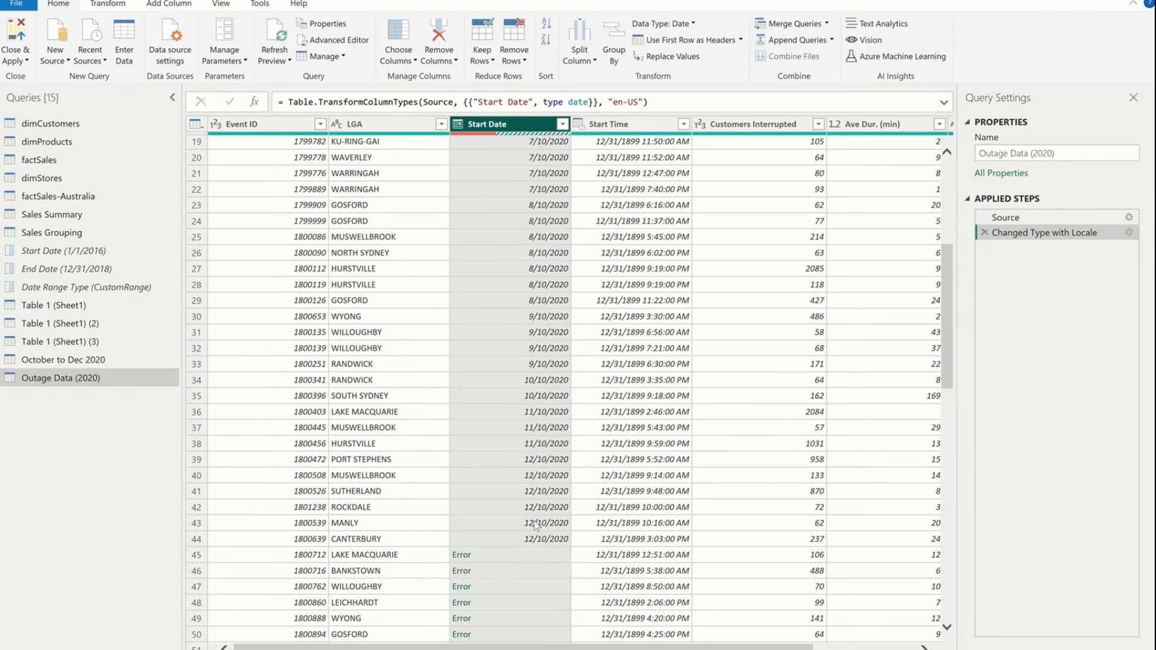
click(533, 555)
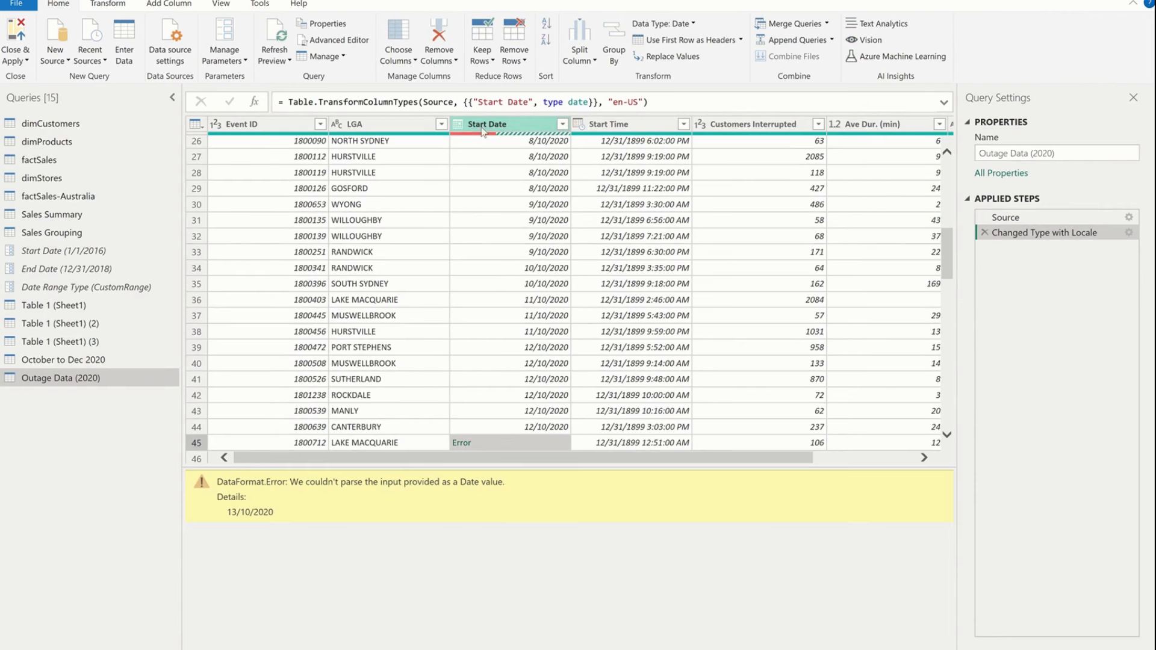
click(984, 233)
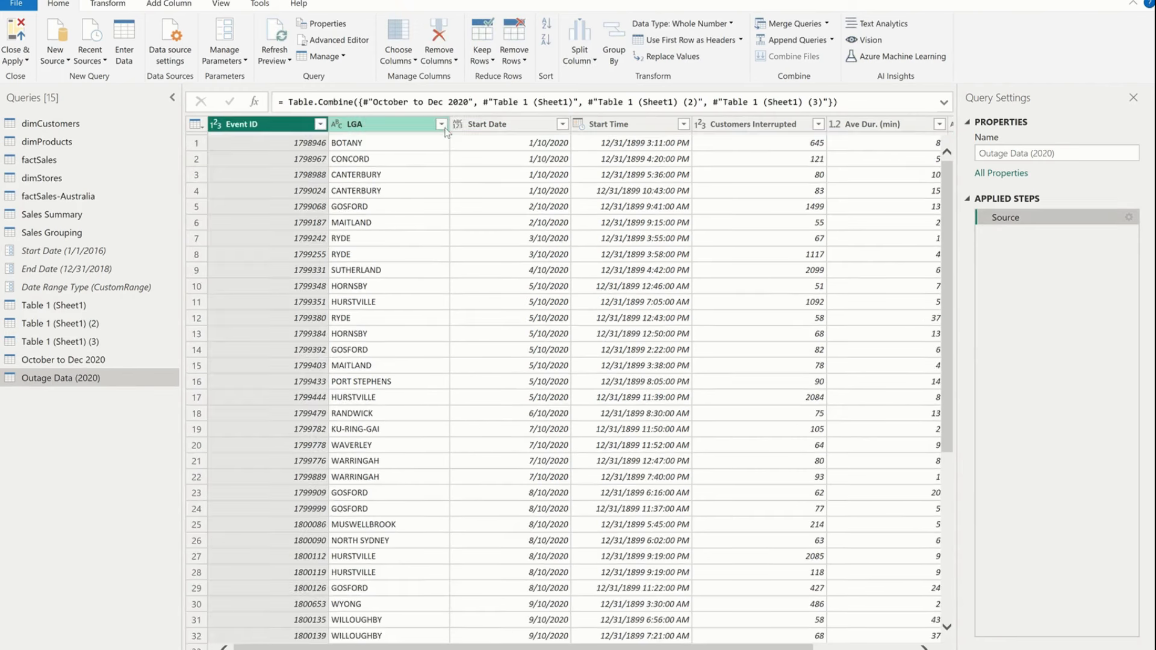
- Change the Start Date column to the Text type using the English (Australia) locale and look through its values
click(457, 124)
click(528, 317)
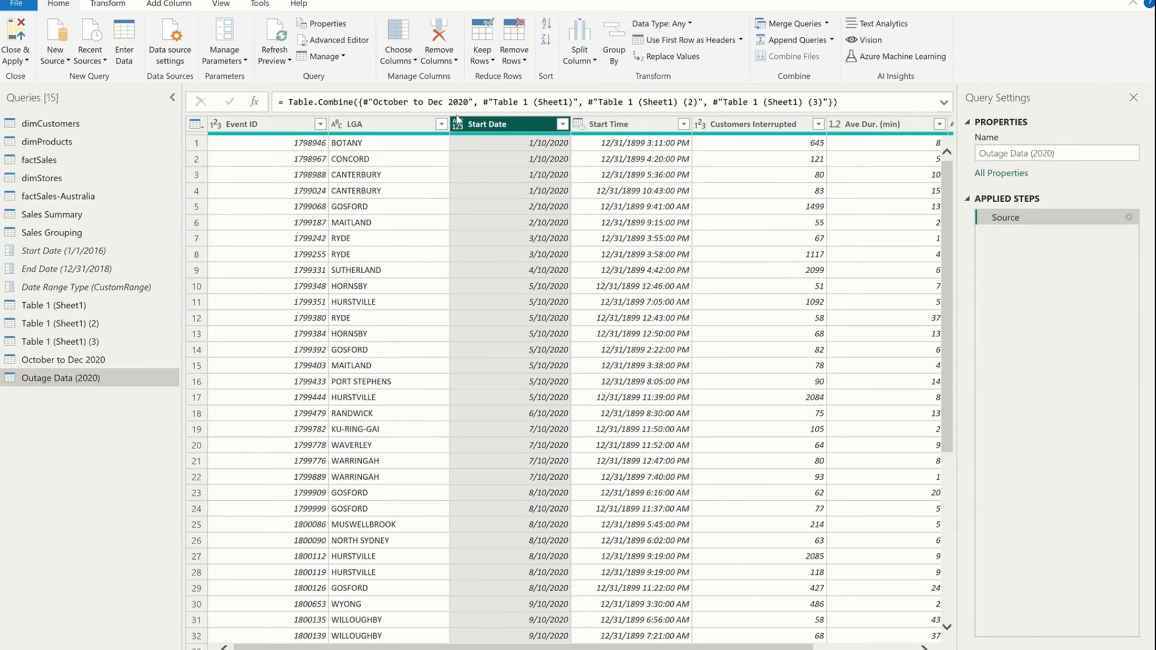
click(472, 350)
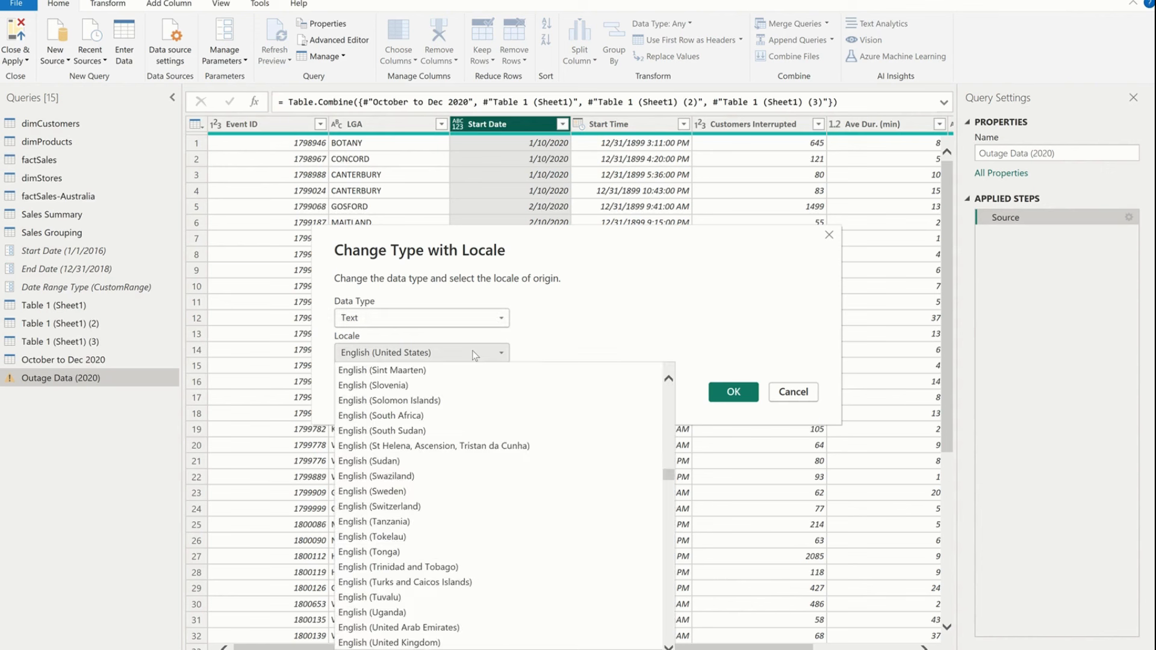
scroll(468, 415, up, 9)
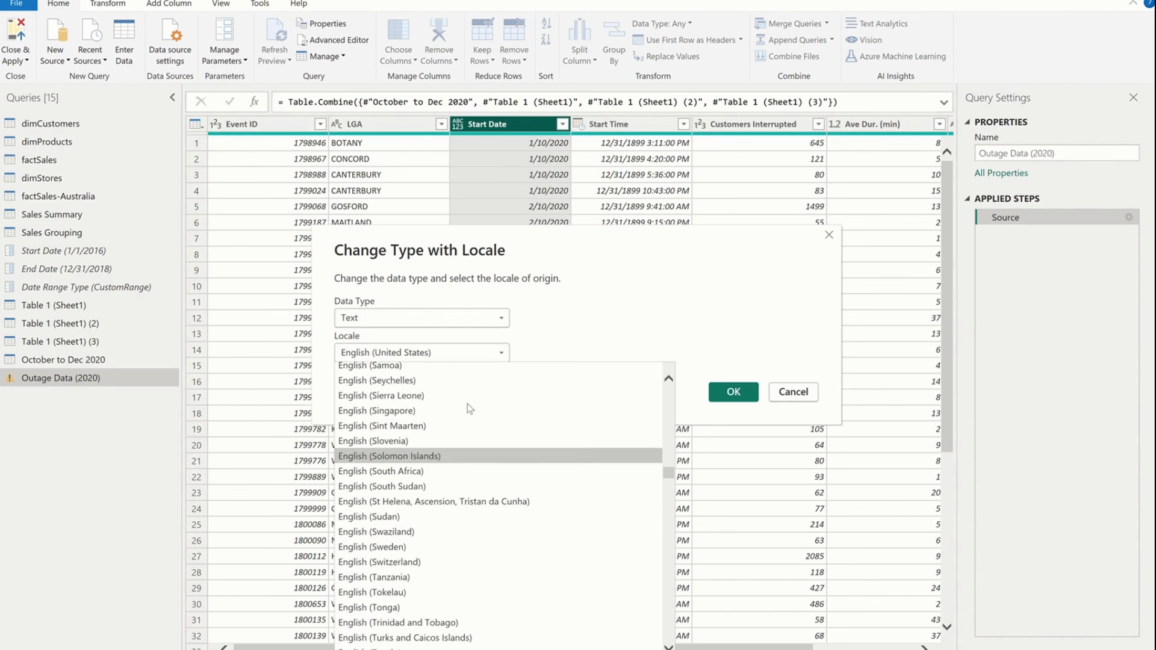
scroll(470, 409, up, 20)
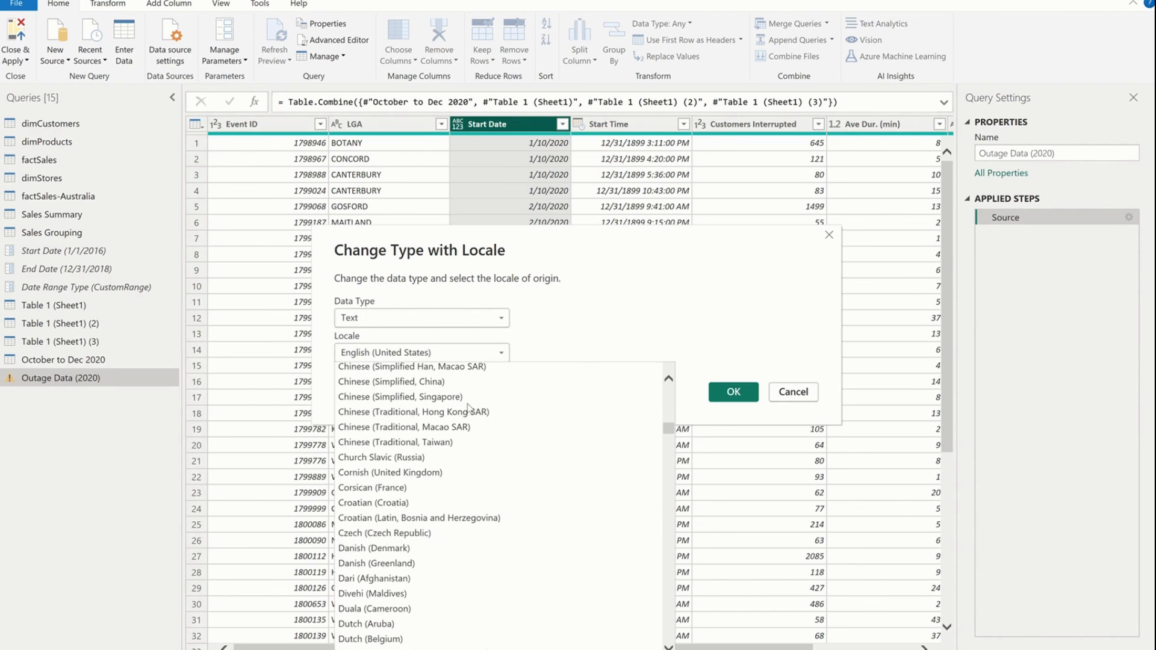
scroll(429, 579, down, 6)
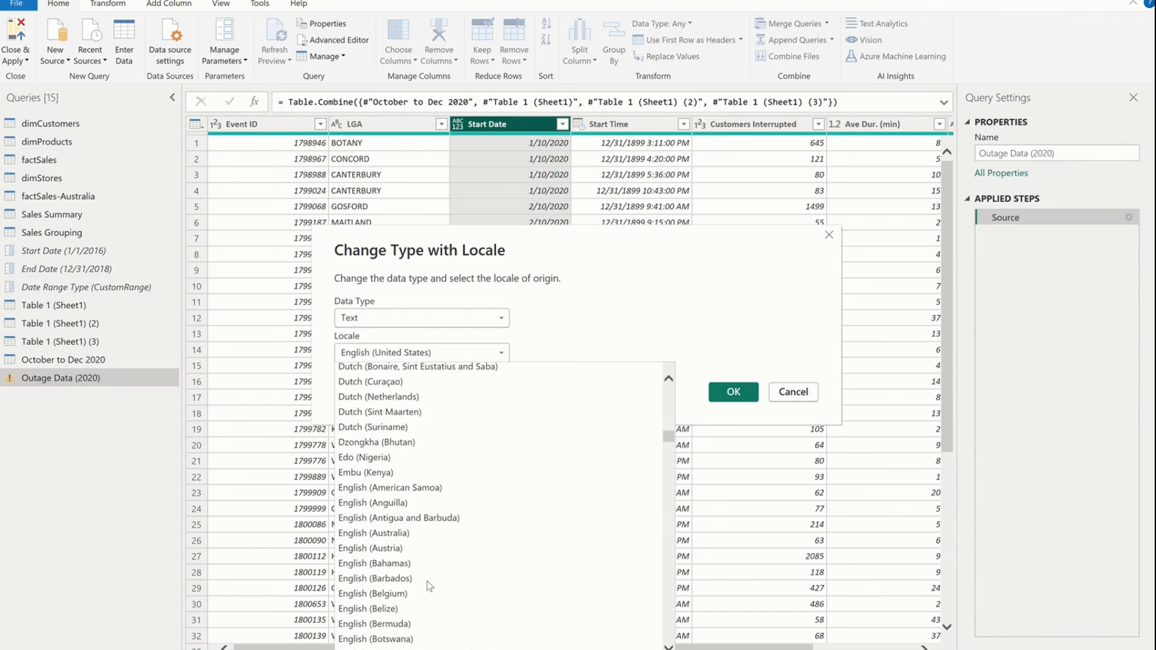
click(429, 534)
click(730, 392)
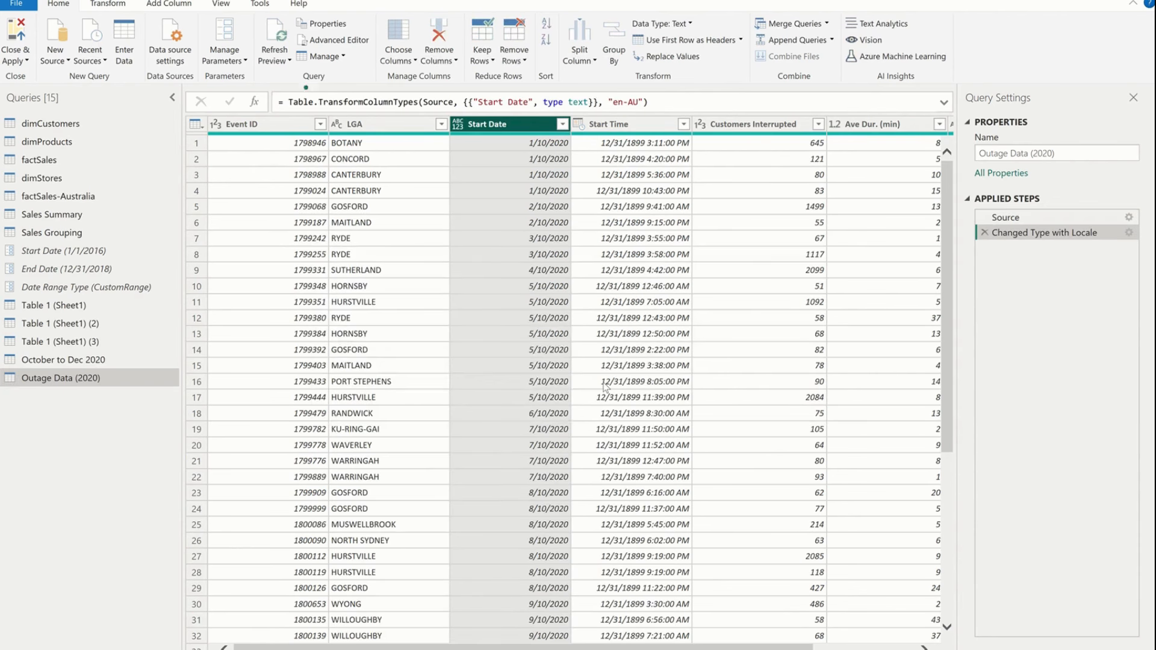
scroll(529, 395, down, 20)
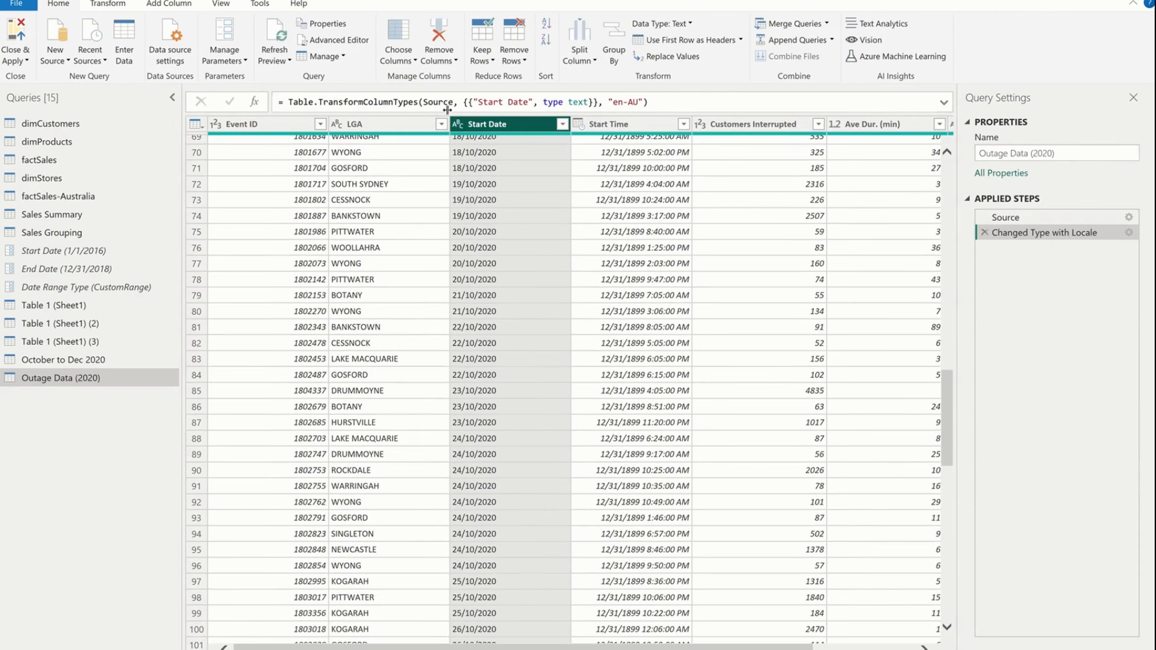
- Try changing the text-typed Start Date column to Date, and remove both the Changed Type and Changed Type with Locale steps
click(457, 129)
click(482, 224)
scroll(511, 313, up, 11)
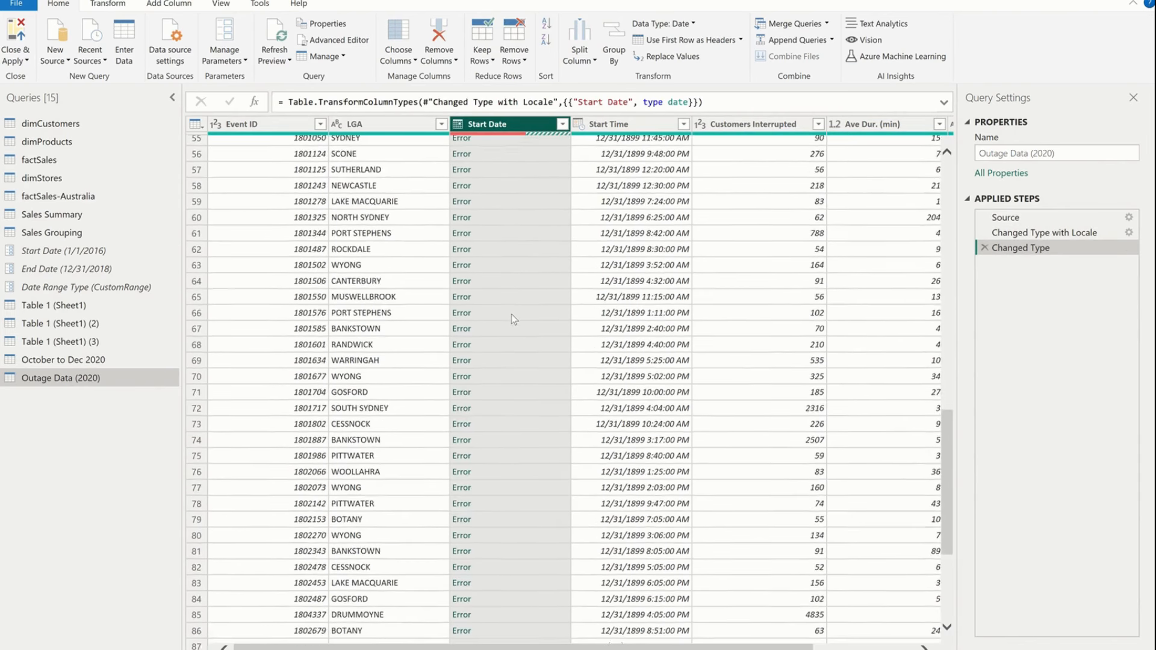
click(985, 248)
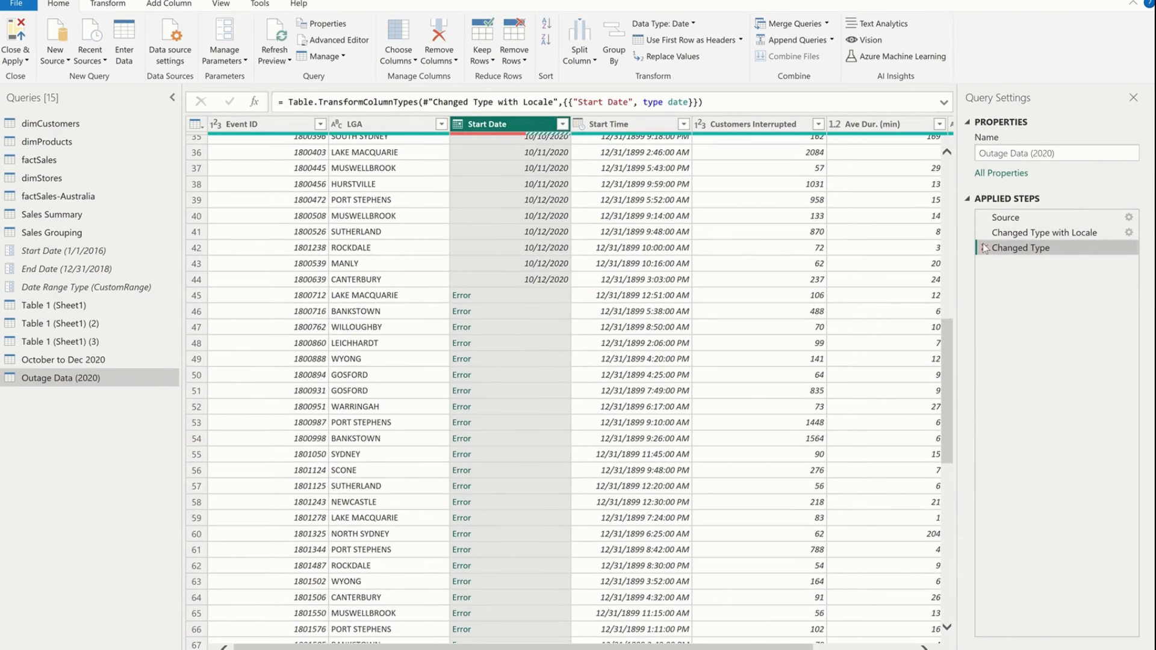
click(984, 233)
- Change the Start Date column to the Date type using the English (Australia) locale
click(459, 124)
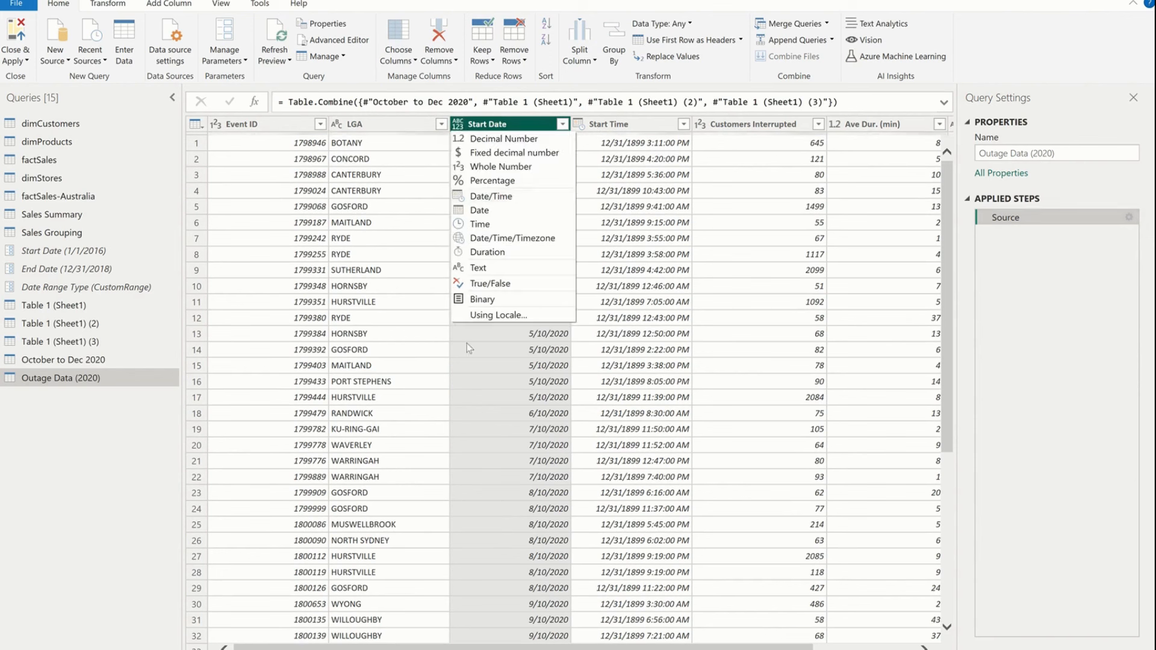
click(481, 313)
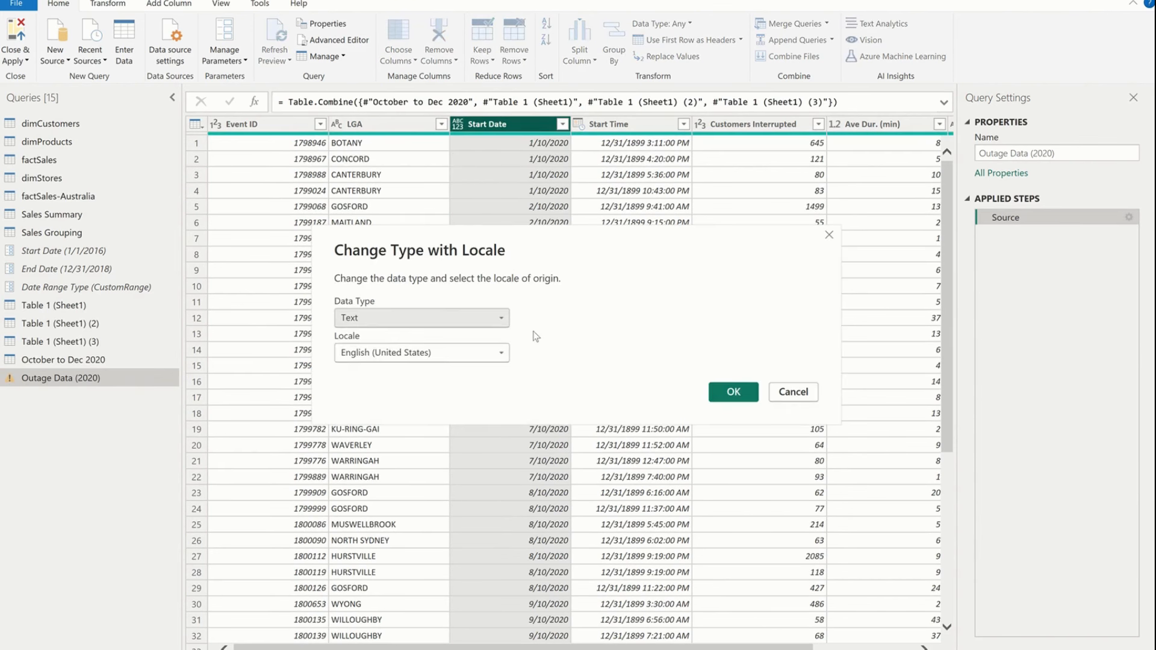
click(504, 320)
click(417, 412)
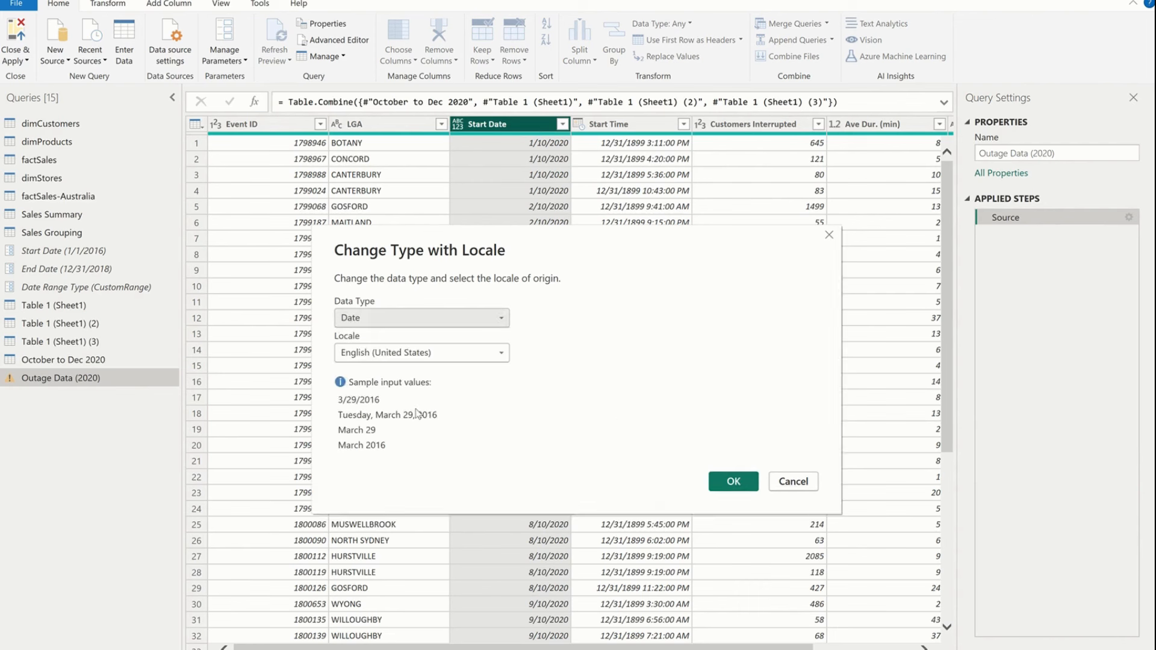
click(461, 356)
scroll(442, 516, up, 15)
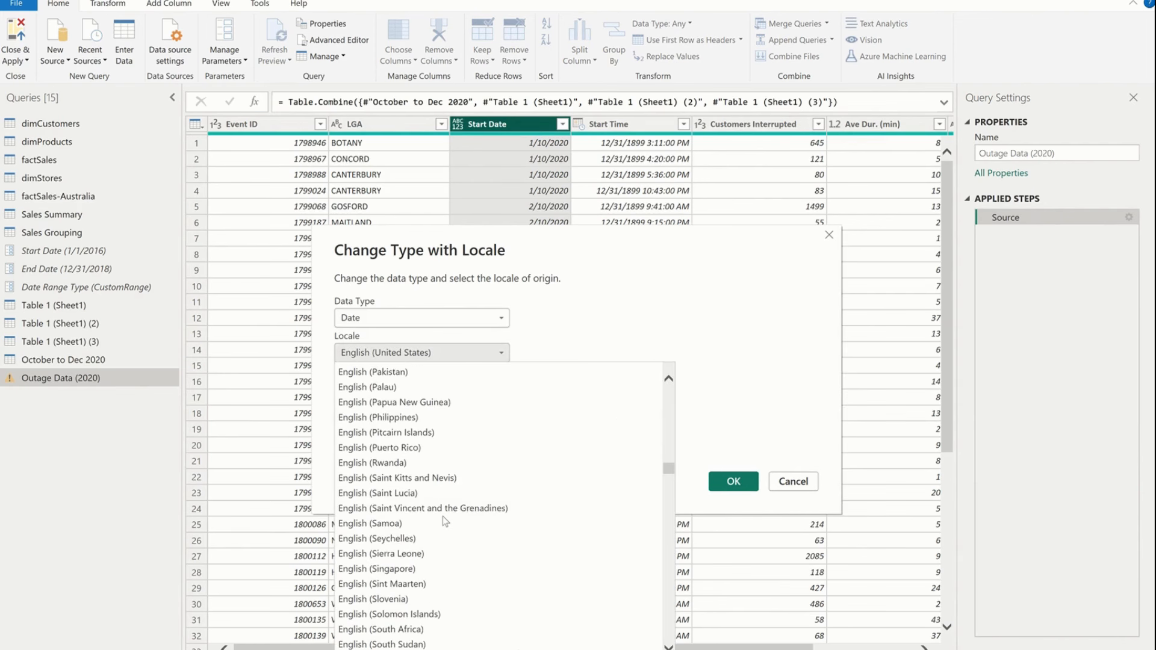
scroll(443, 515, up, 9)
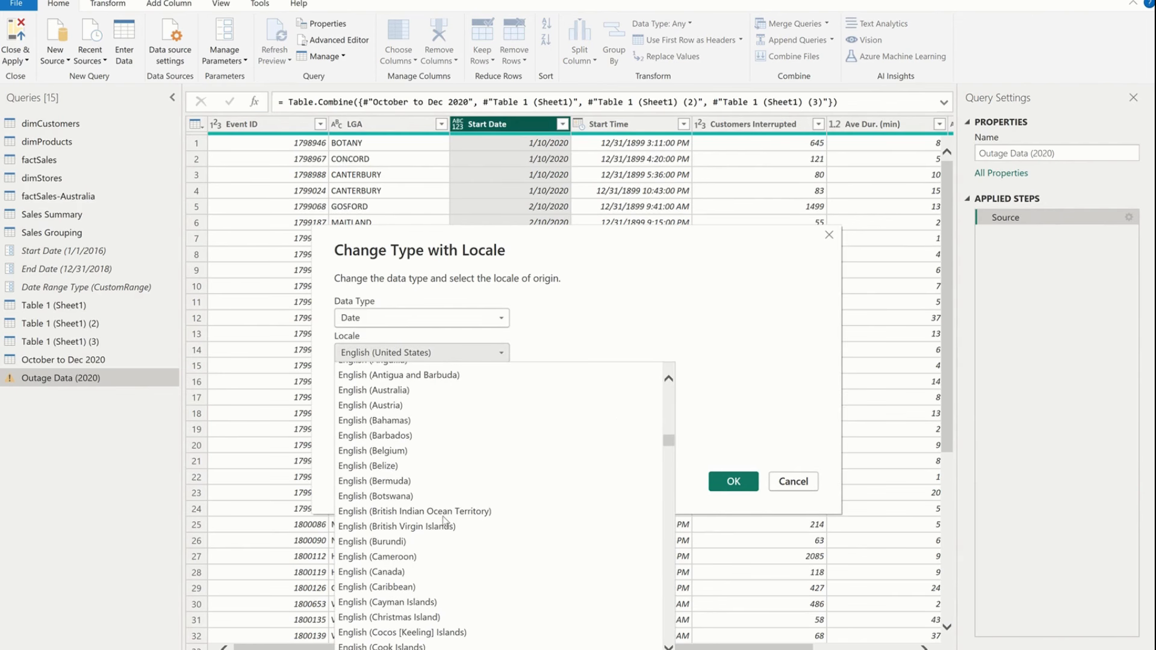
click(470, 392)
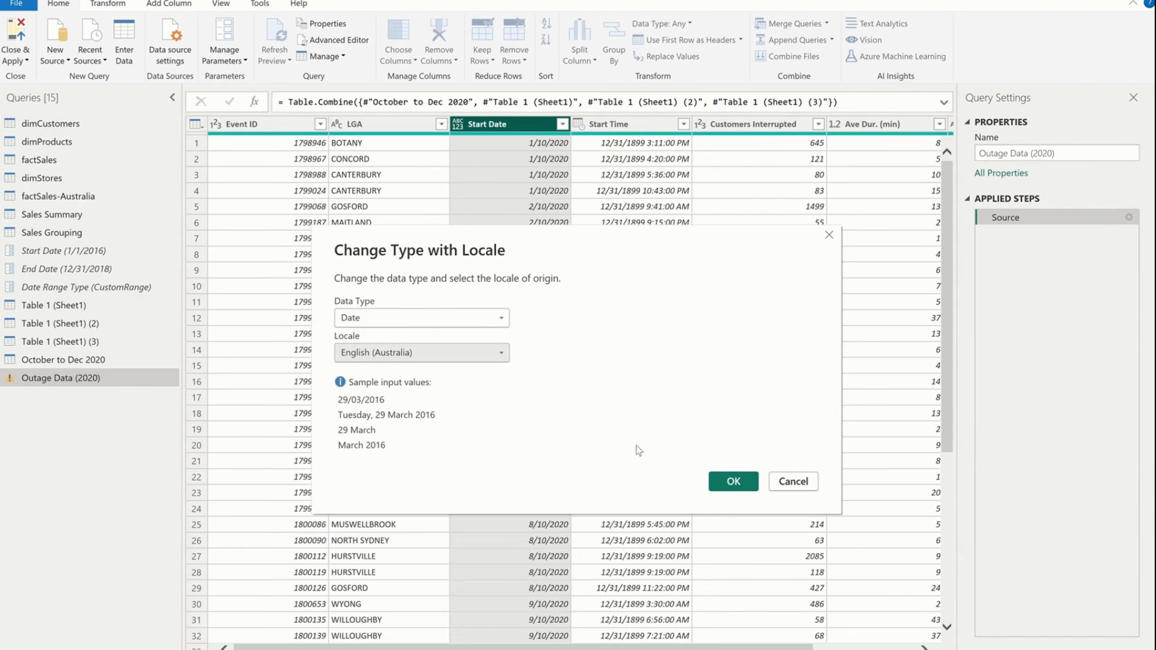
click(732, 481)
- Check the October and November entries in the converted Start Date column and remove the Changed Type with Locale step
scroll(494, 434, down, 20)
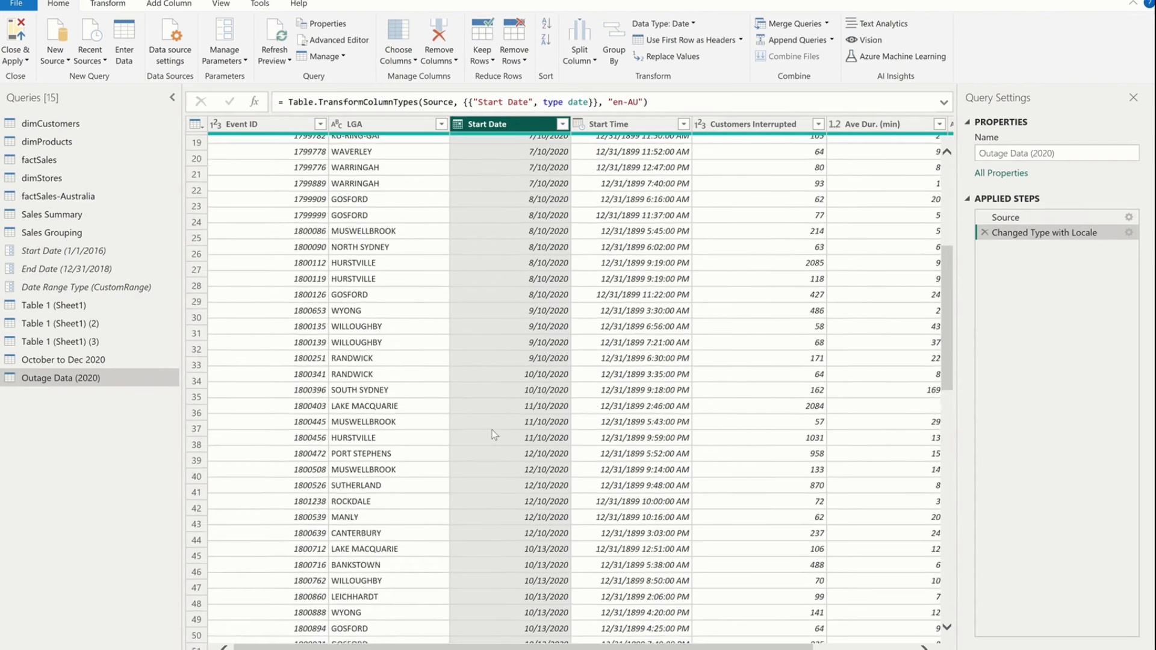
scroll(494, 434, down, 17)
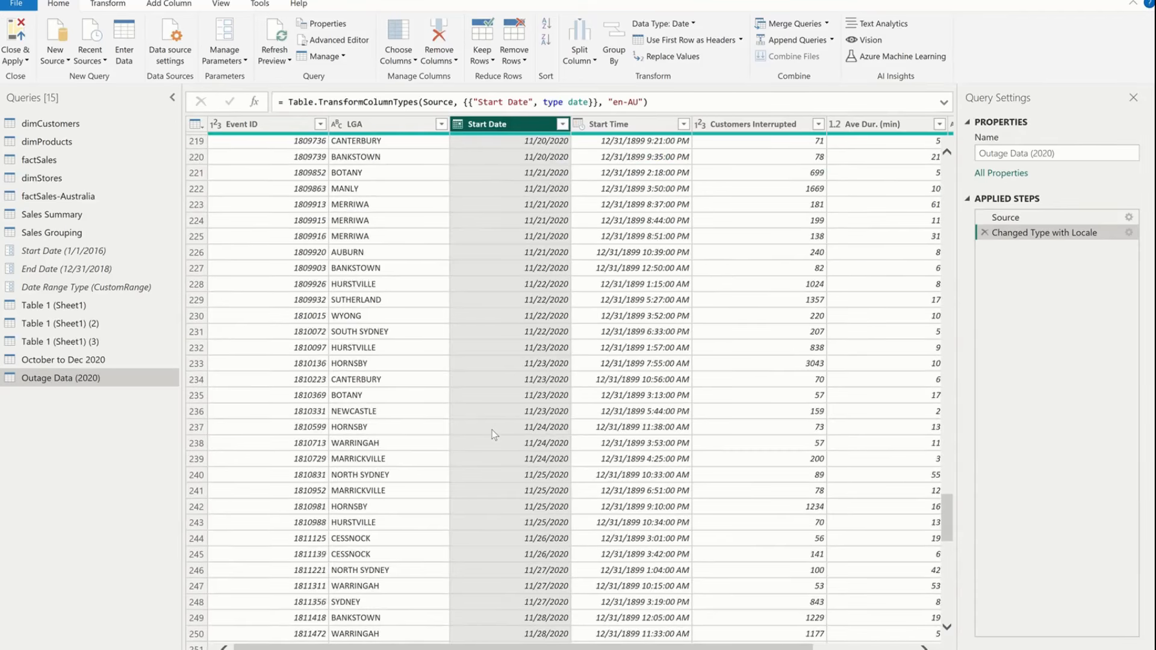
scroll(494, 434, up, 20)
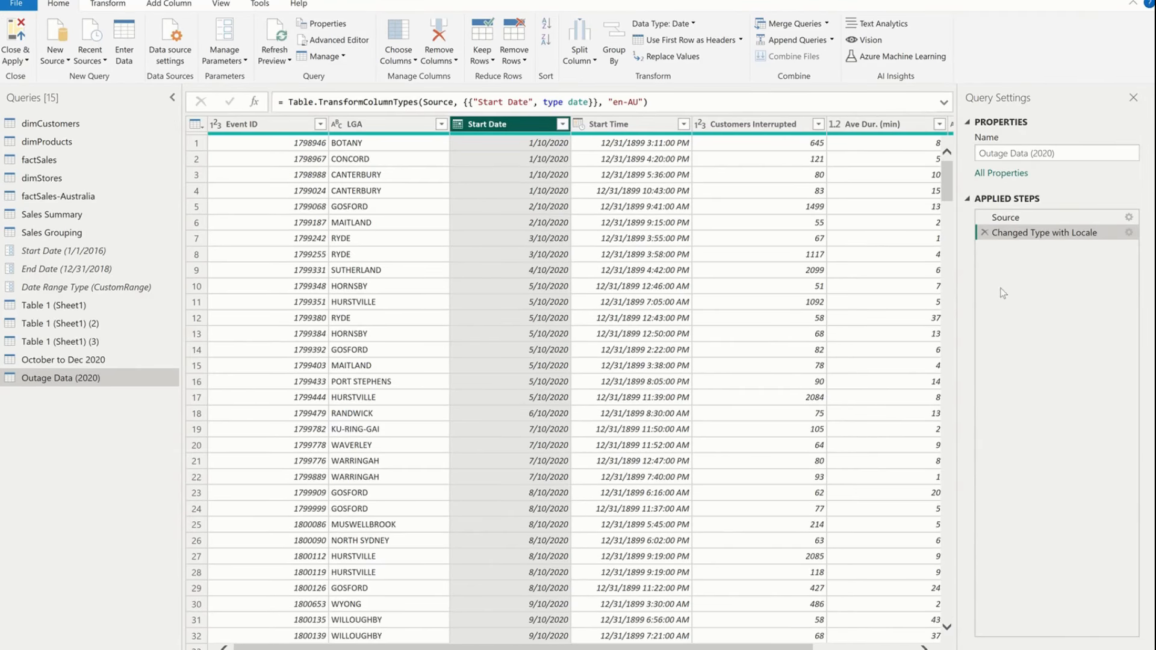
click(985, 232)
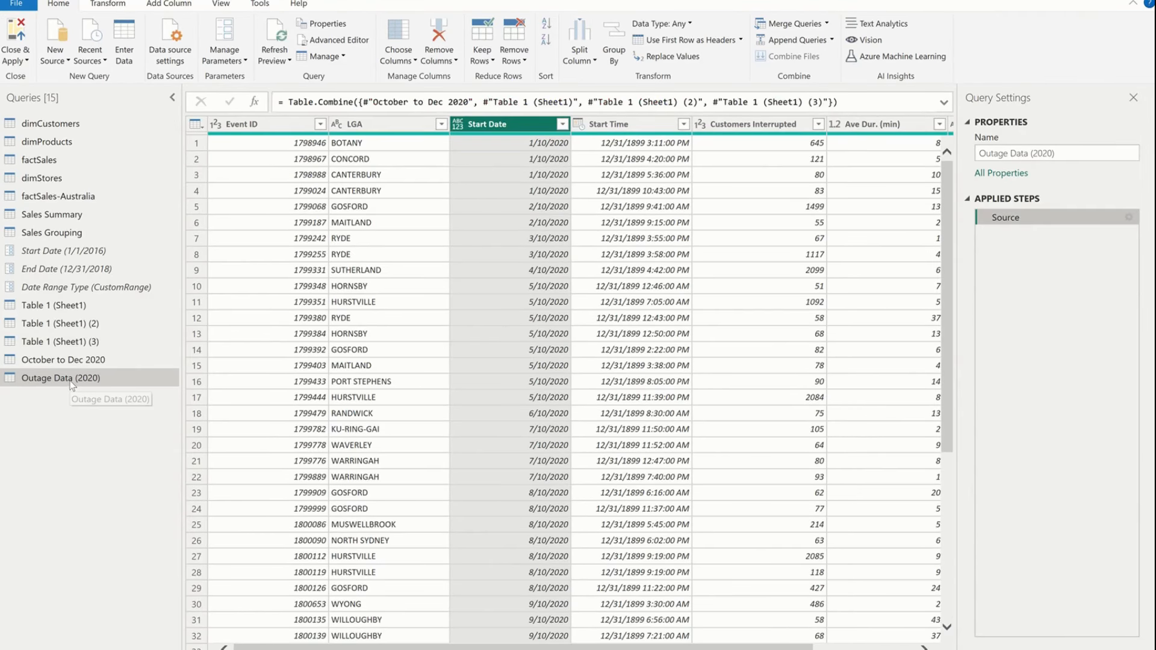
- Compare the 12/10/2020 and 13/10/2020 entries in the untyped Start Date column and change the column's type to Date
scroll(523, 294, down, 7)
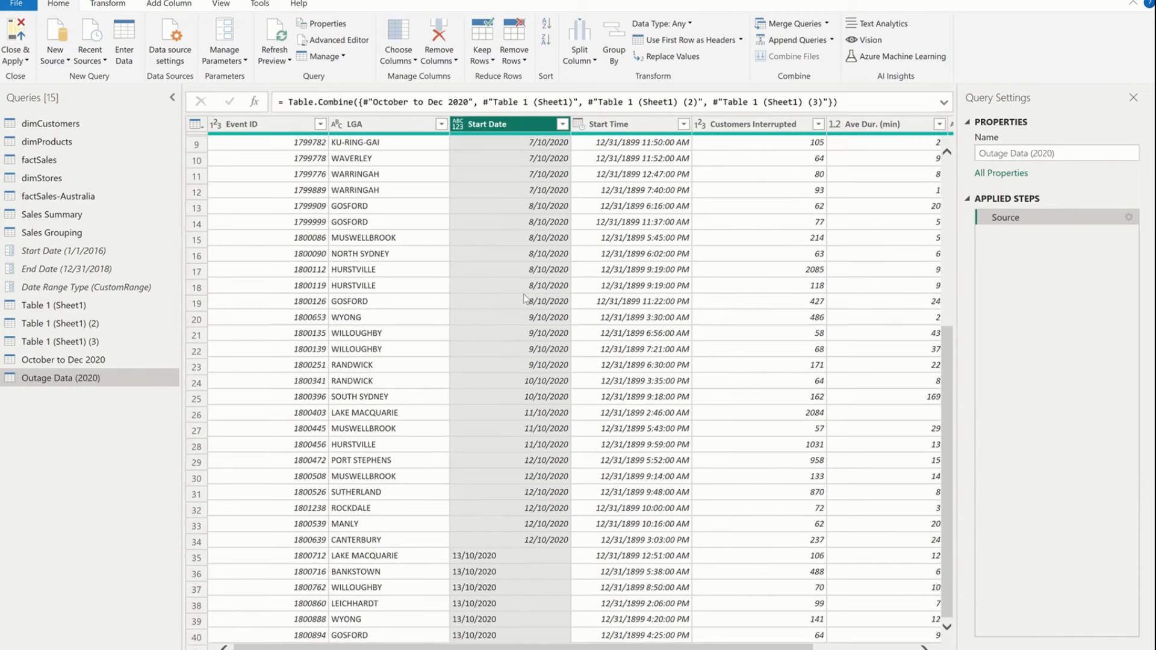
scroll(523, 294, up, 7)
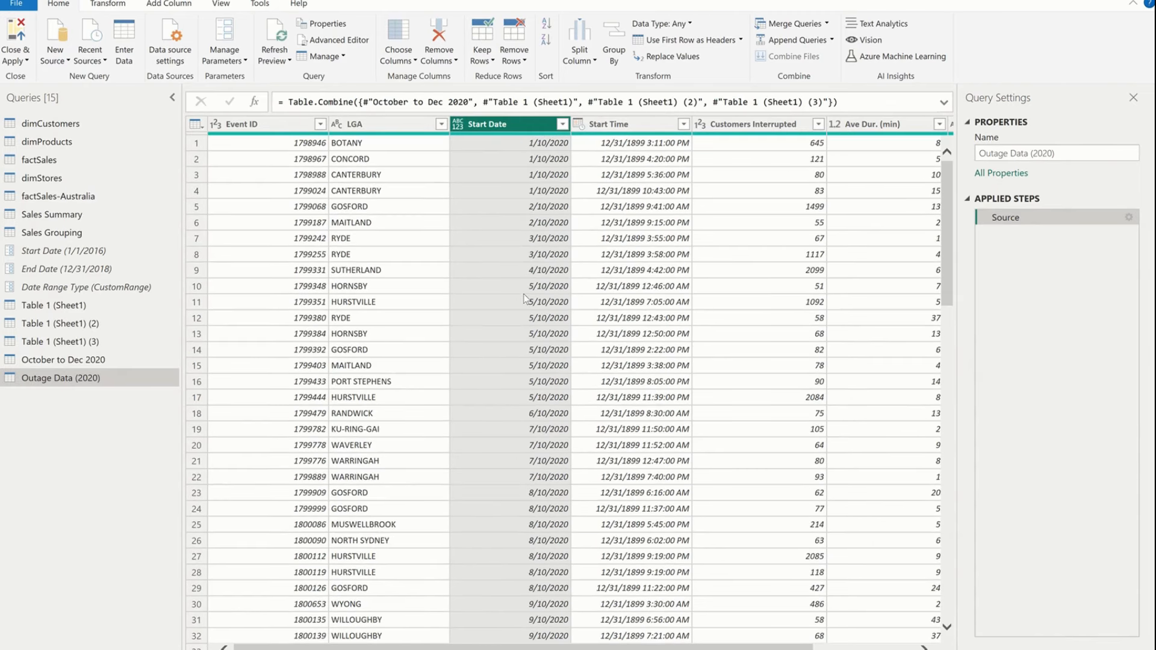
click(457, 124)
click(521, 210)
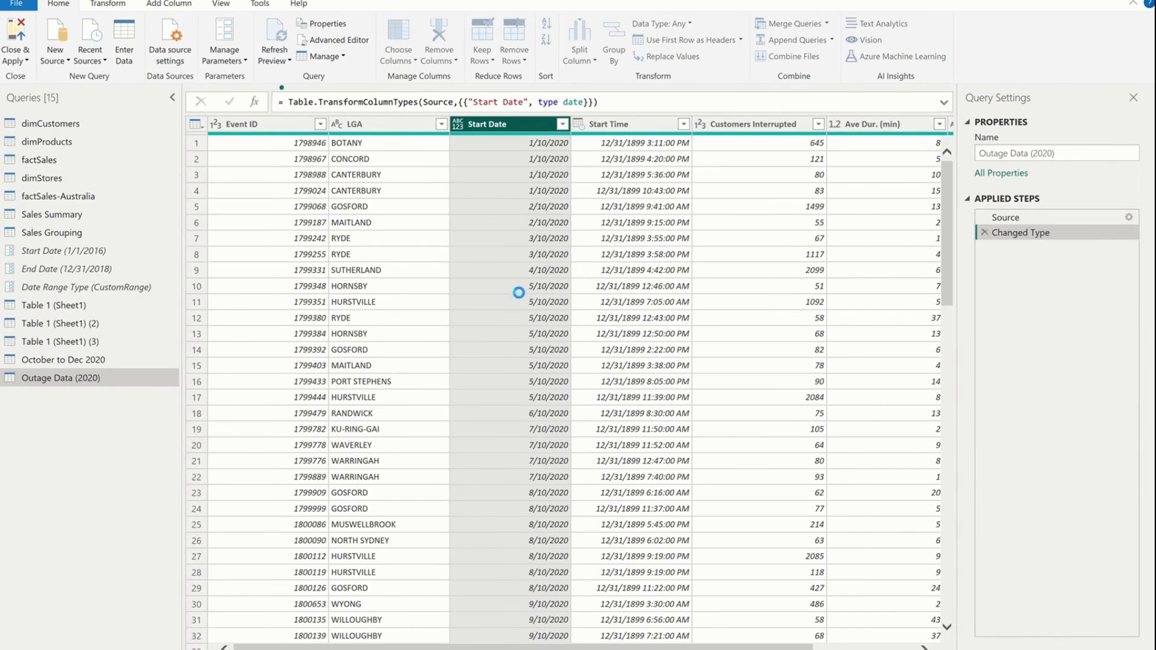
- Examine the failed conversions in the Date-typed Start Date column and view the error details of row 60
scroll(525, 324, down, 7)
scroll(525, 328, up, 7)
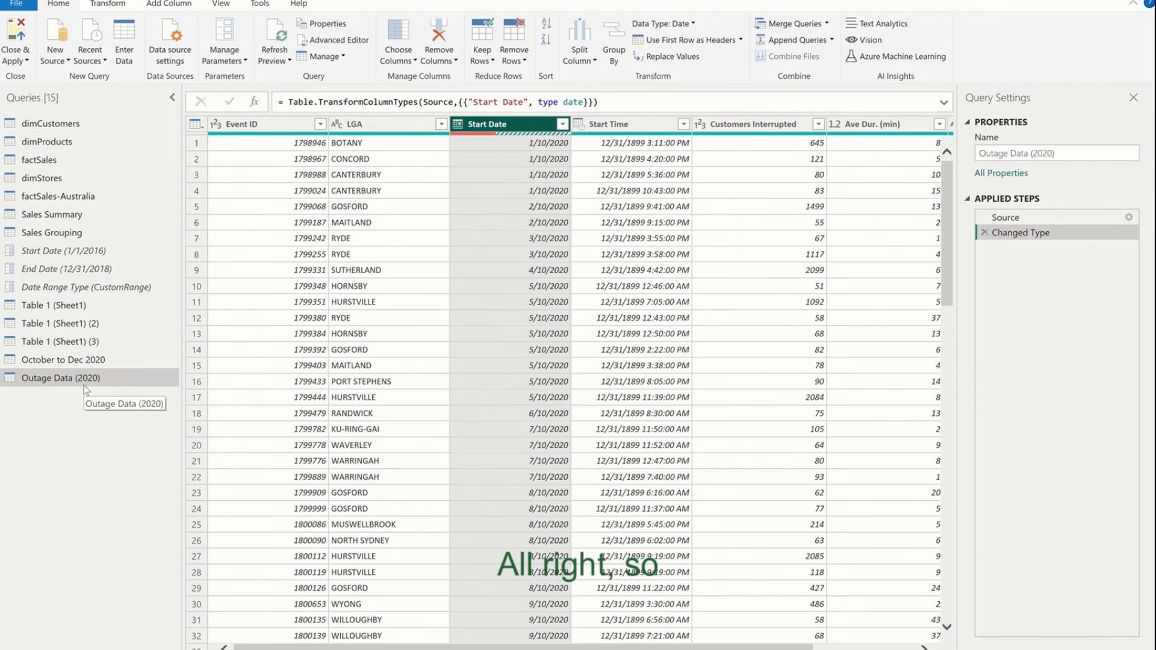
click(363, 333)
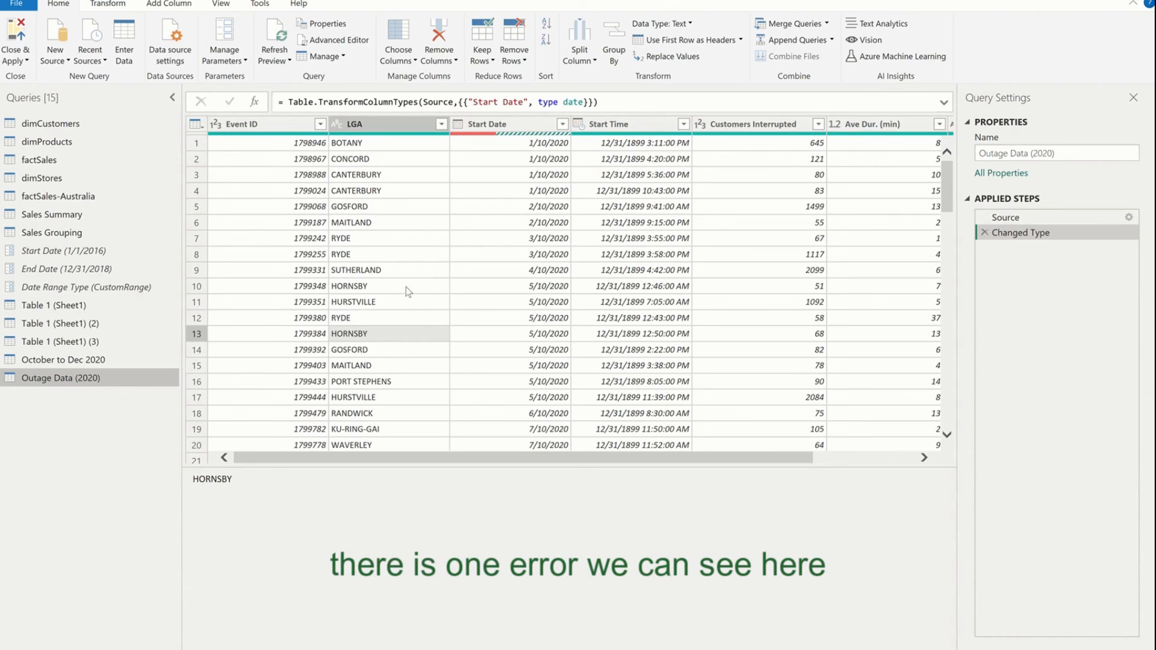
click(490, 125)
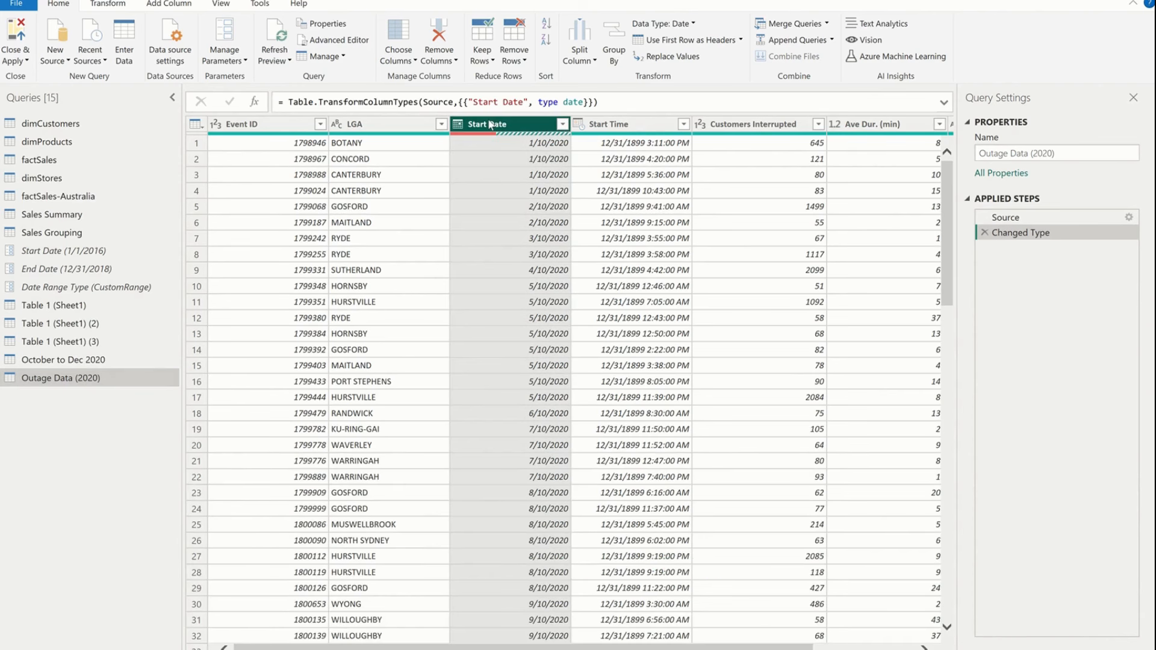
scroll(543, 283, down, 15)
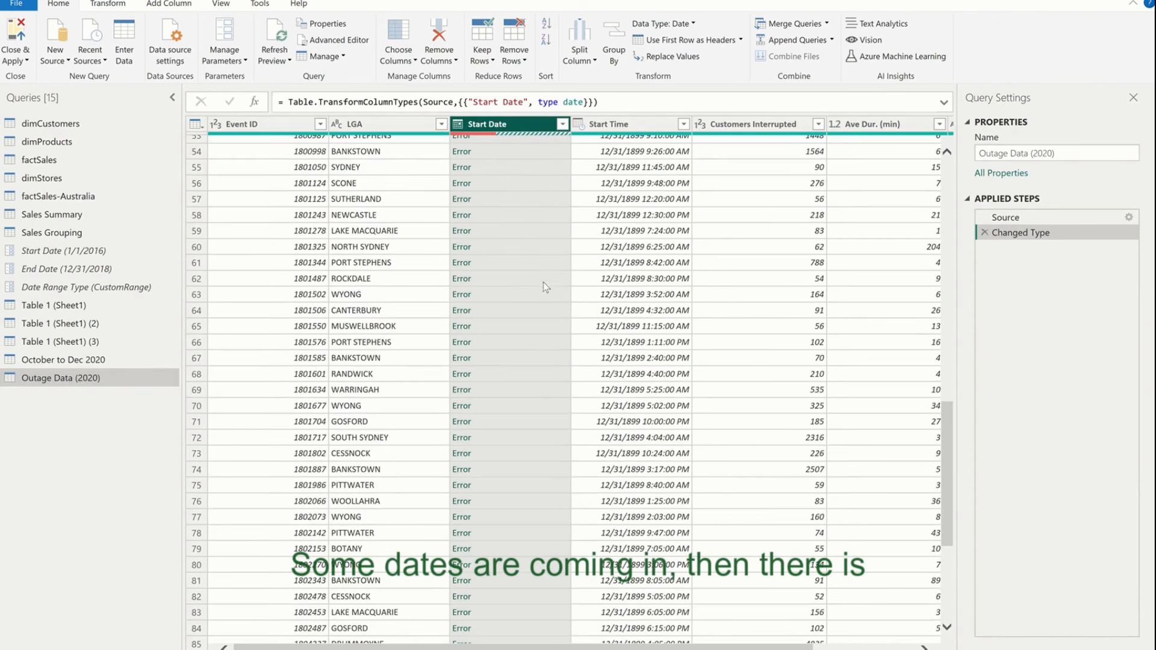
click(521, 244)
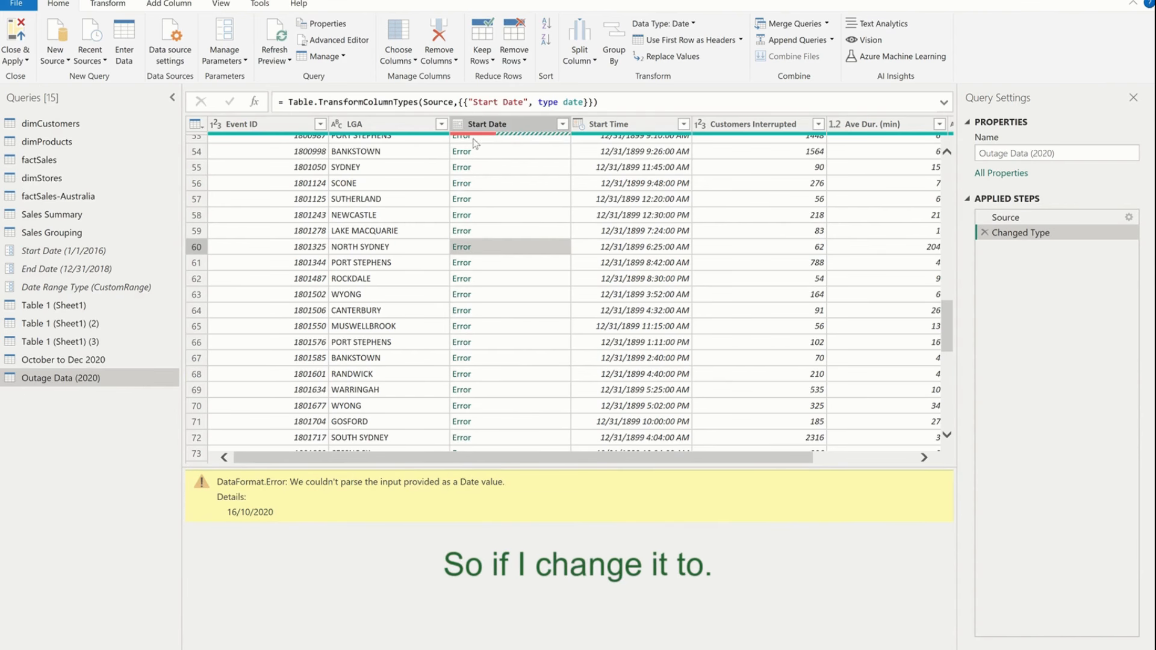
- Change the Start Date column's type to Text, replacing the current conversion, and check the 2/10/2020 entry in row 5
click(459, 124)
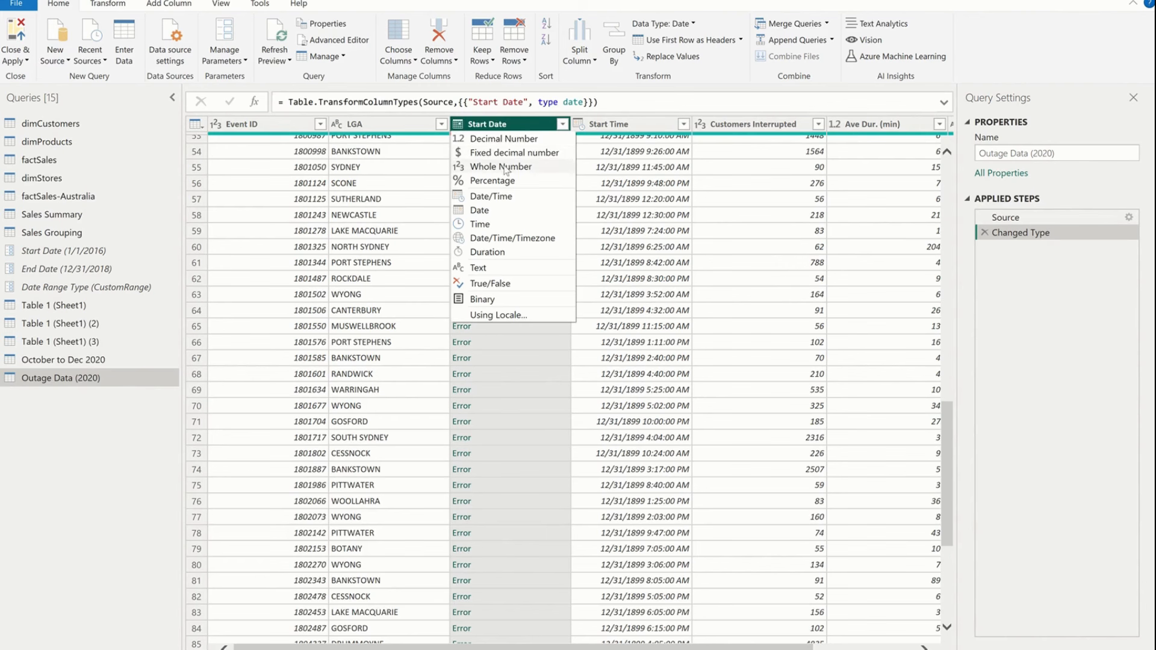
click(533, 168)
click(766, 364)
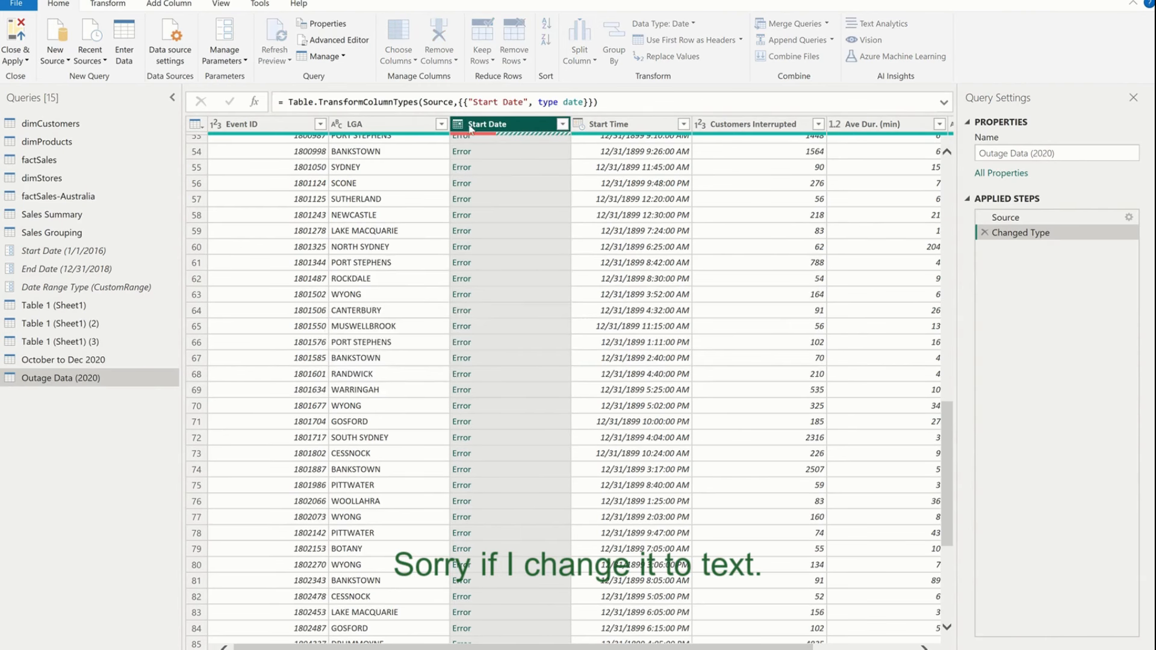
click(463, 124)
click(475, 270)
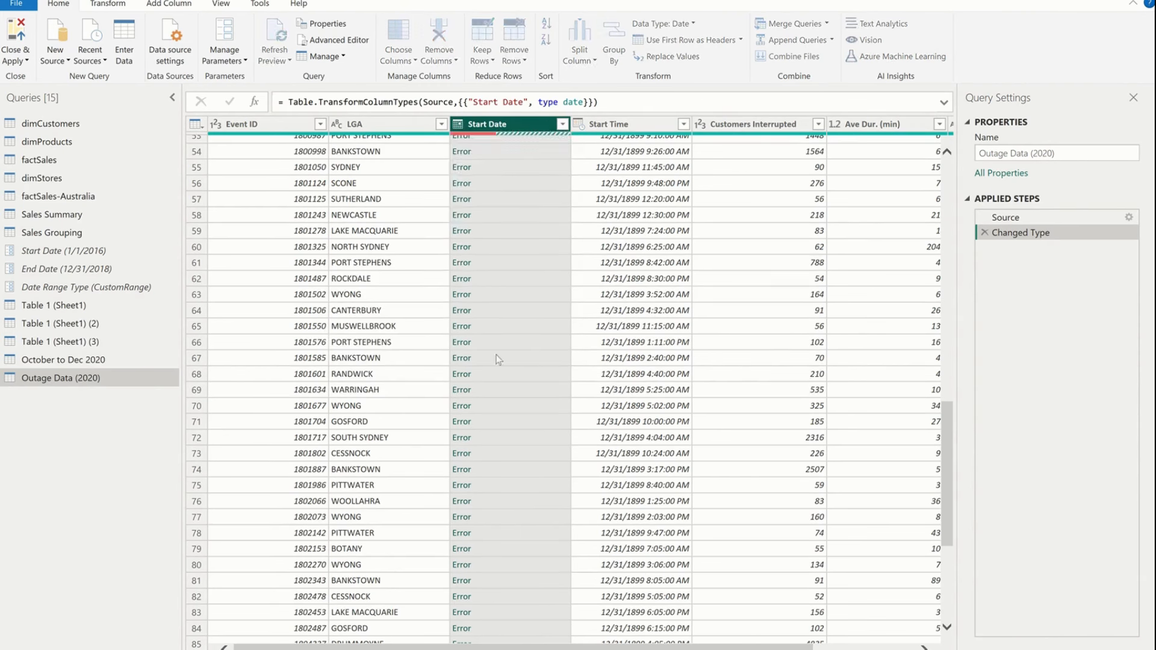
click(588, 369)
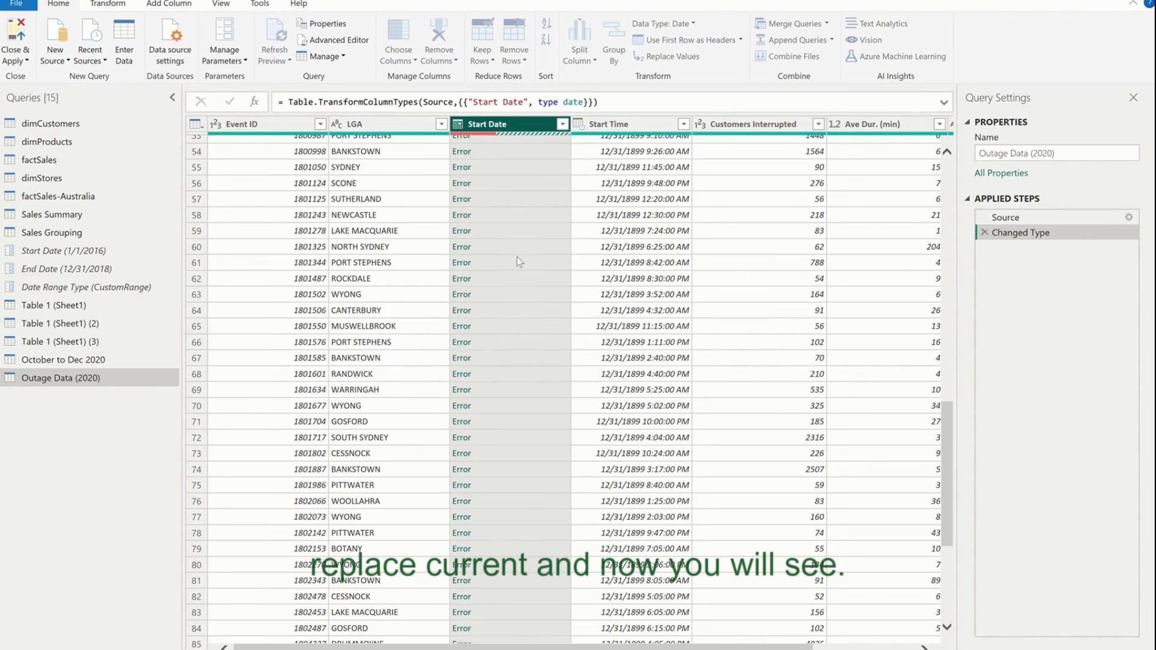
scroll(516, 257, down, 18)
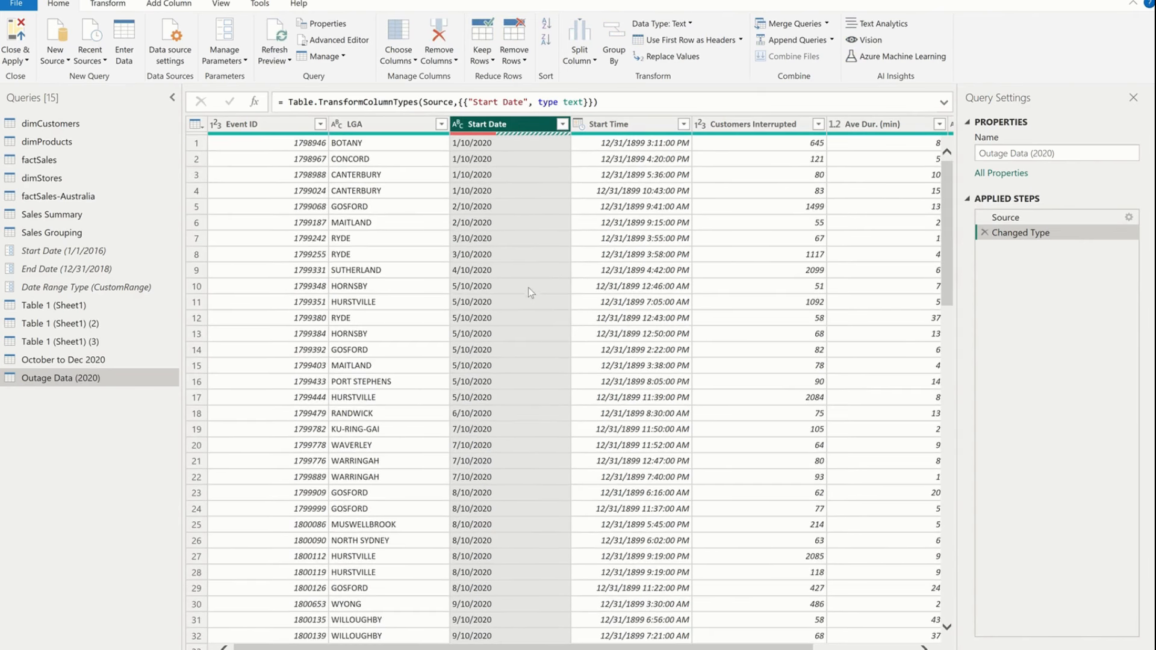
click(512, 206)
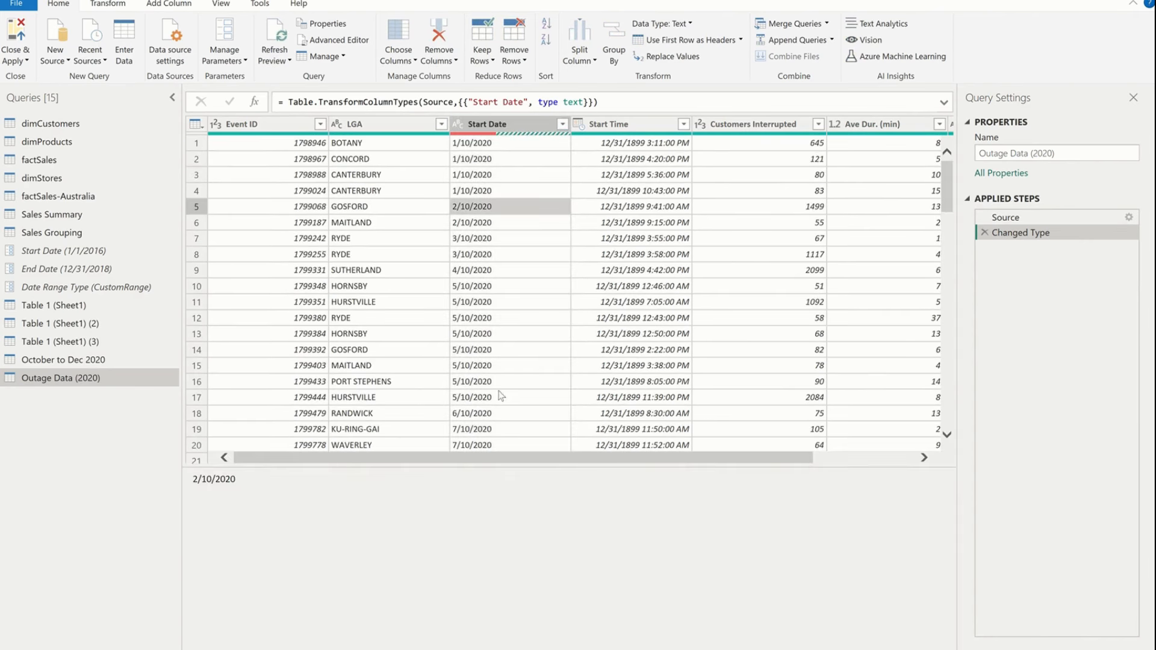
- Remove the Changed Type step, check the 15/10/2020 entry in row 59, and set the Start Date column's type to Date again
click(457, 124)
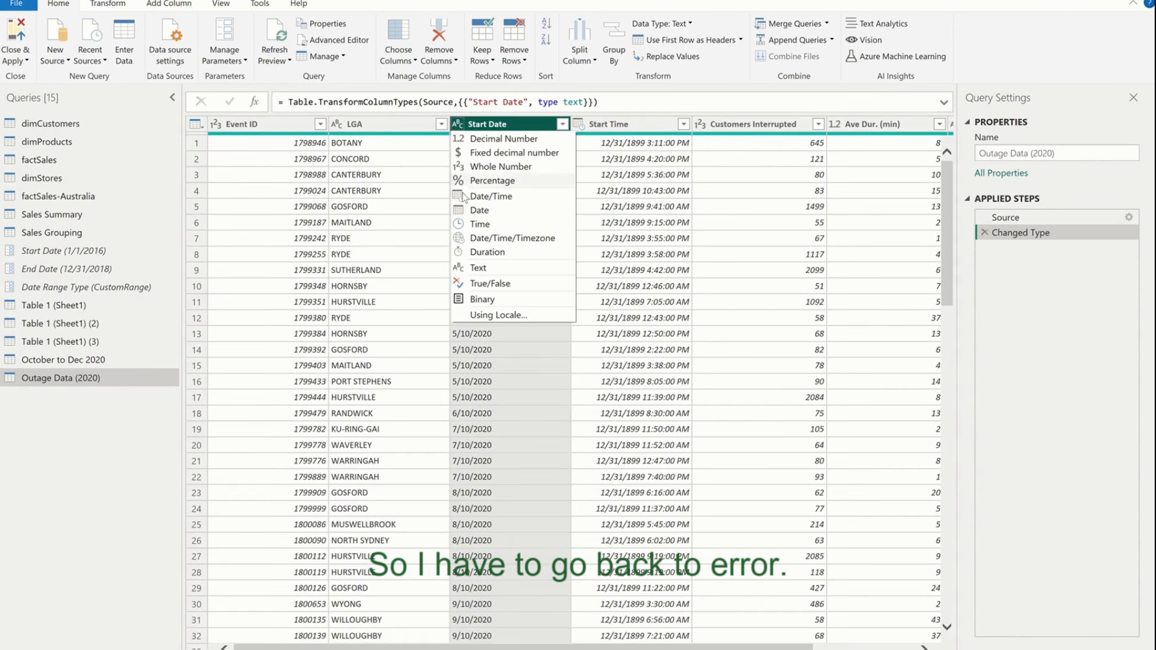
click(985, 232)
scroll(522, 335, down, 13)
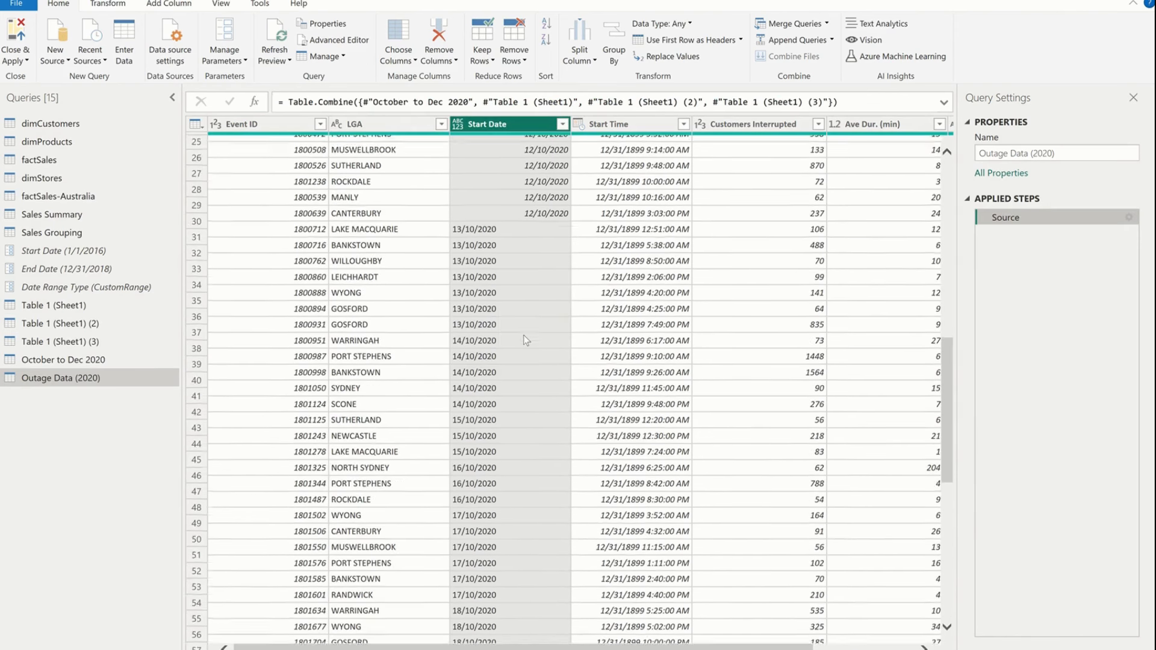
click(511, 434)
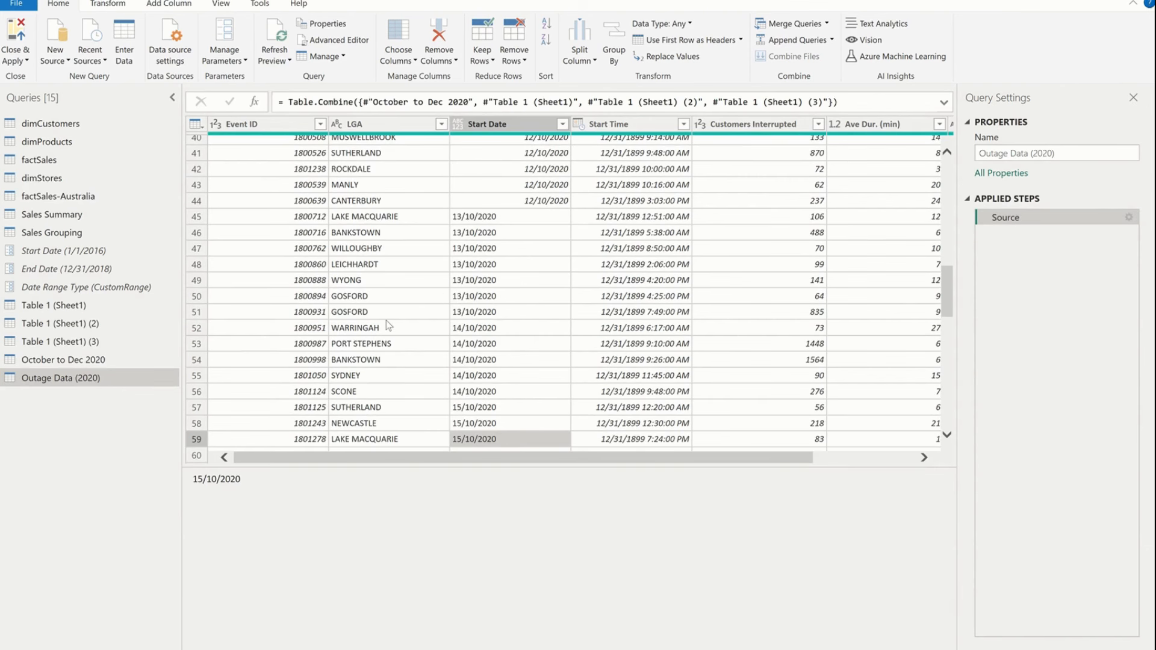
click(459, 124)
click(480, 209)
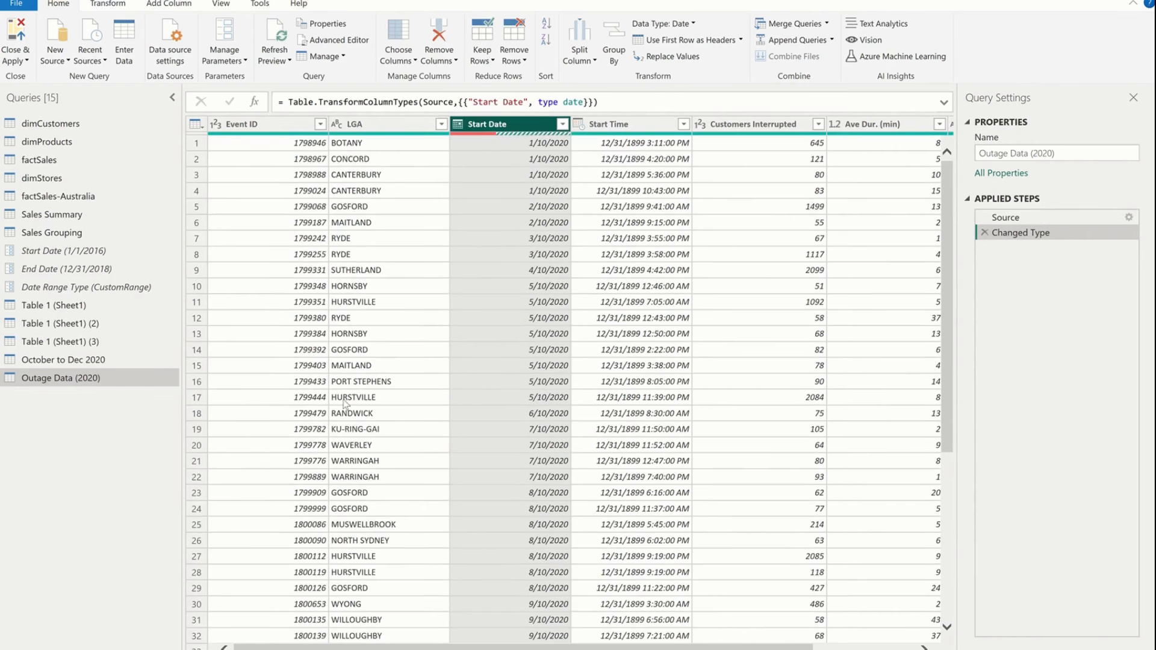
- Inspect the Start Date column's conversion errors, viewing the error details of rows 59 and 66
click(345, 400)
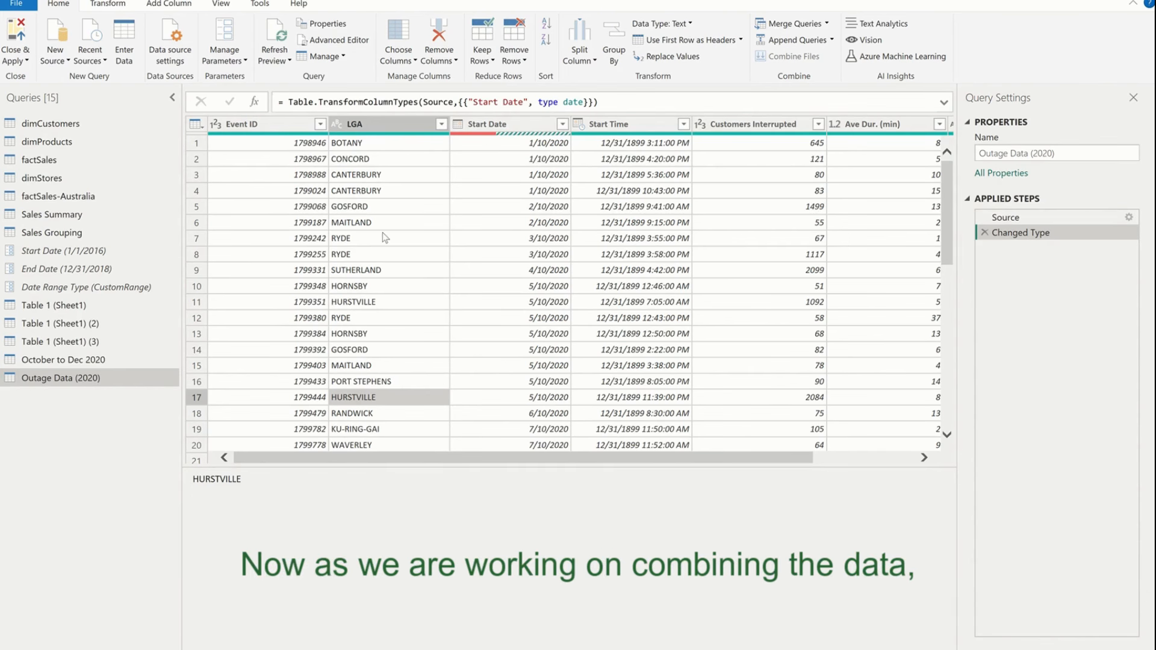
click(521, 127)
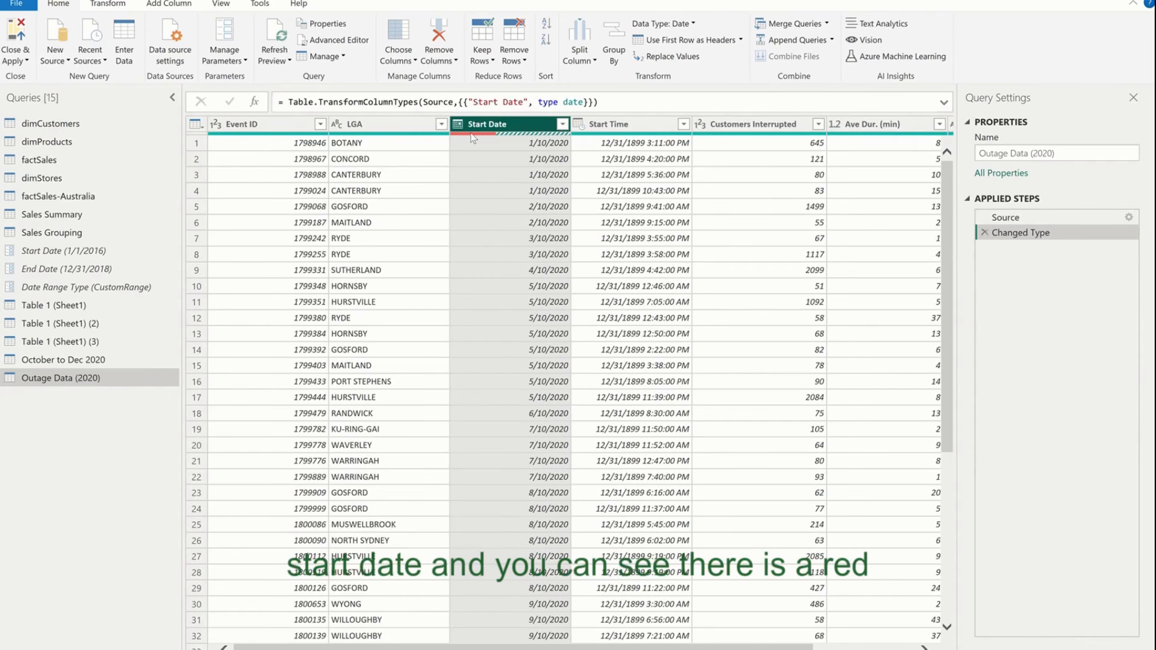
scroll(512, 338, down, 15)
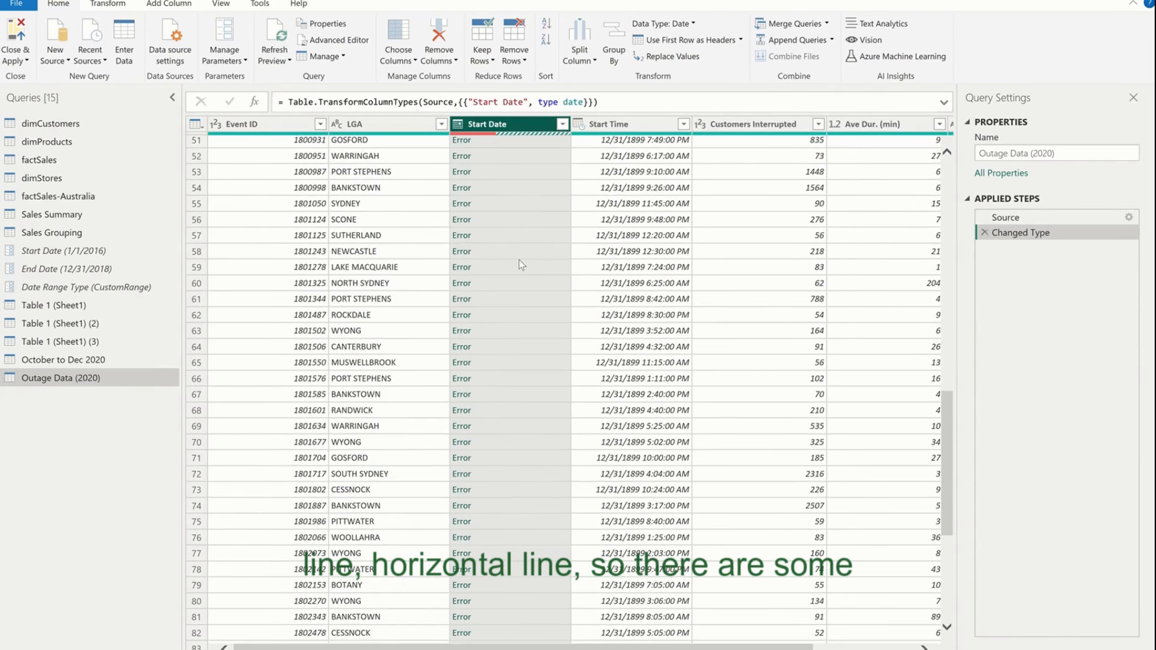
click(519, 263)
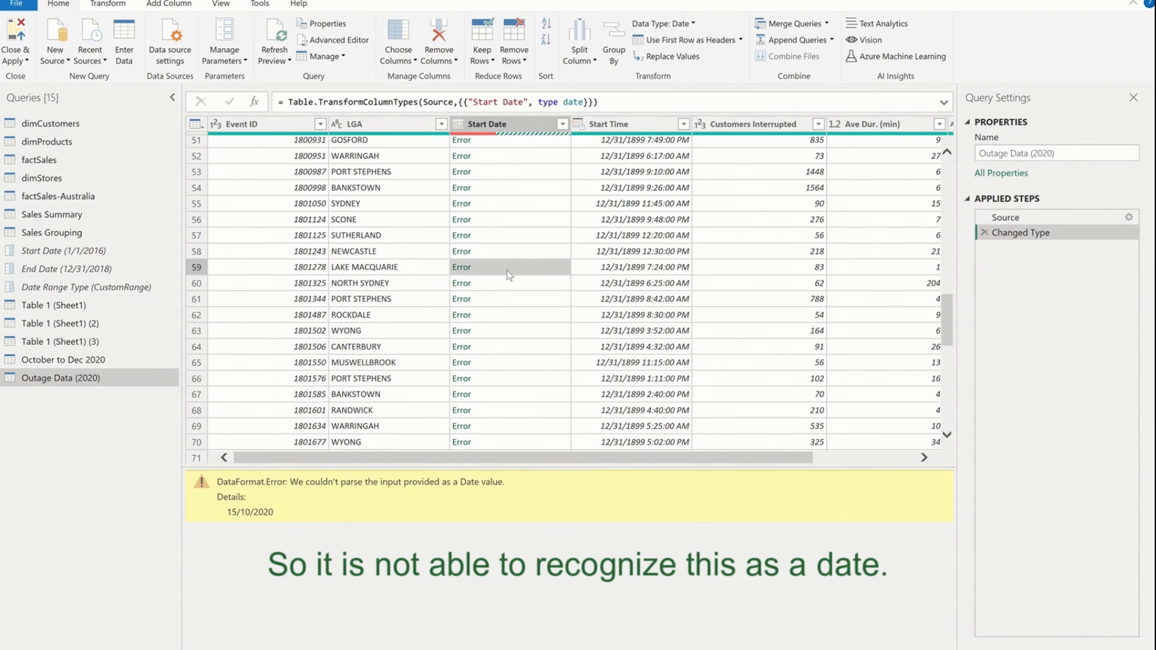
click(457, 123)
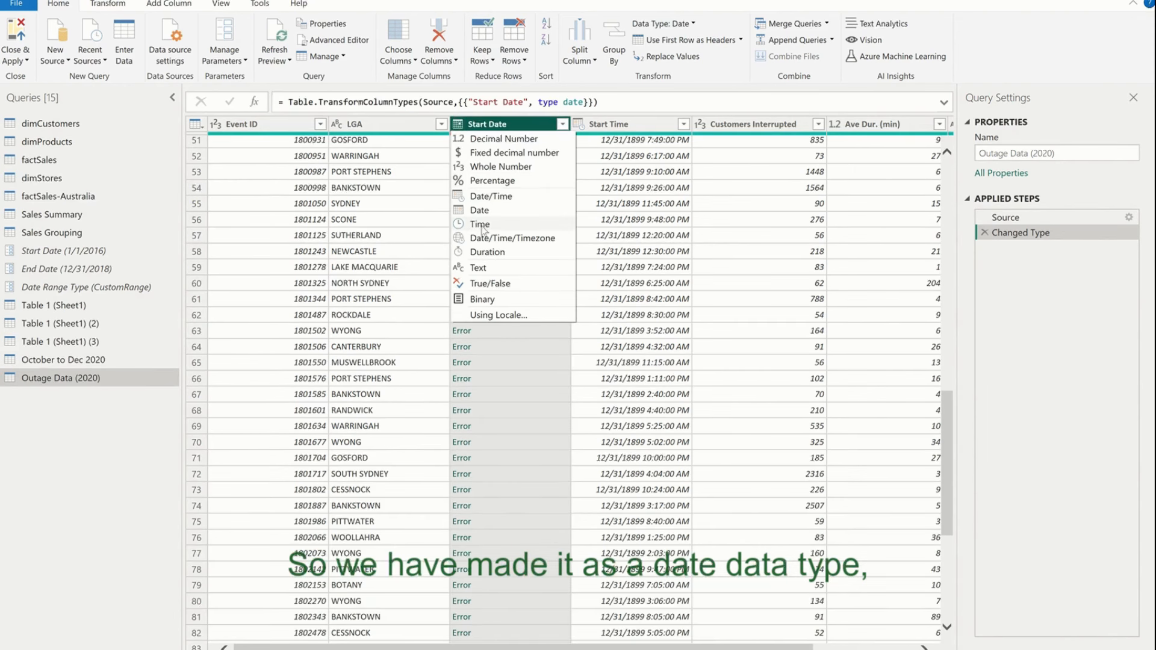
click(505, 377)
click(505, 378)
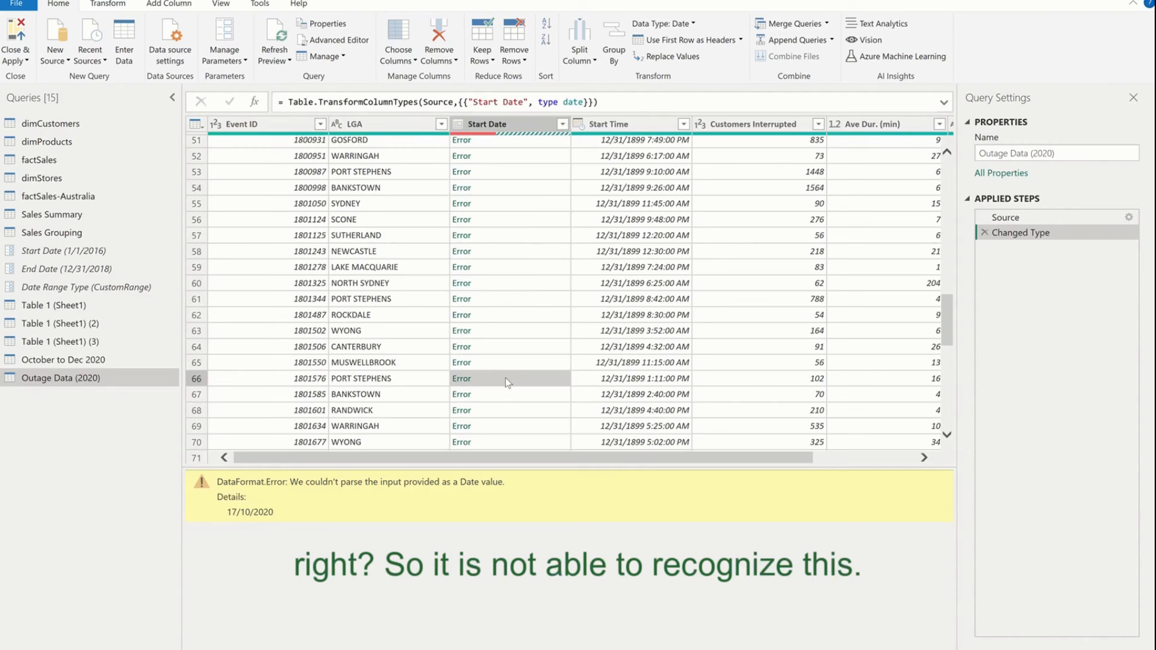
- View the Source step and compare the 12/10/2020 and 13/10/2020 entries in the Start Date column
click(1031, 218)
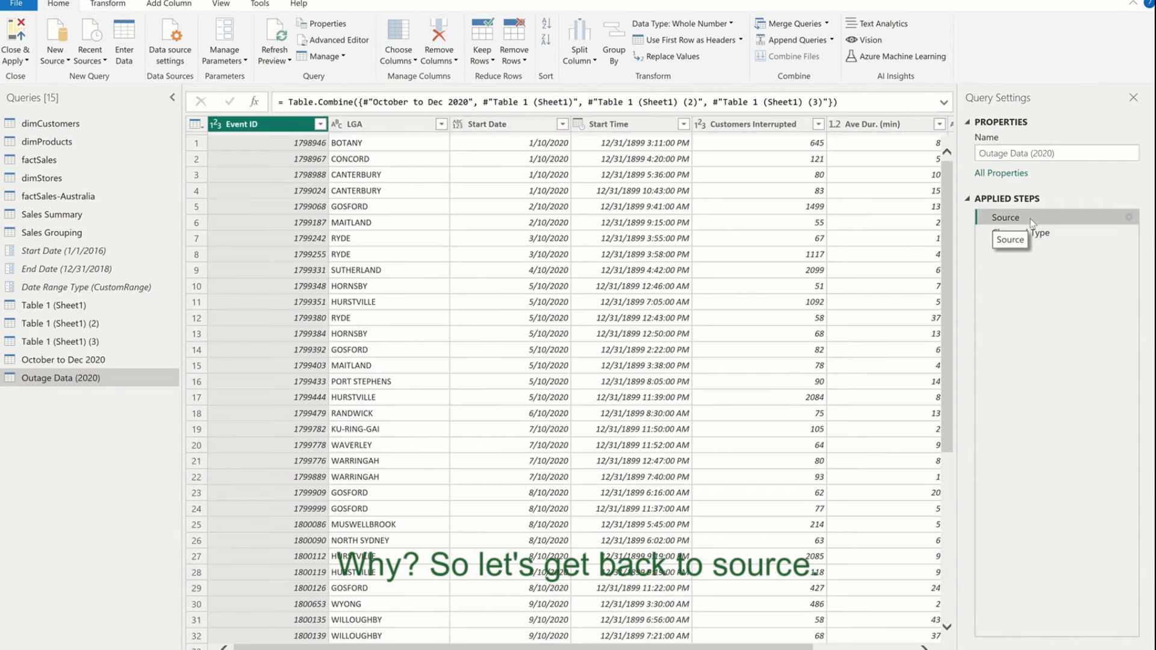
scroll(521, 394, down, 6)
click(523, 395)
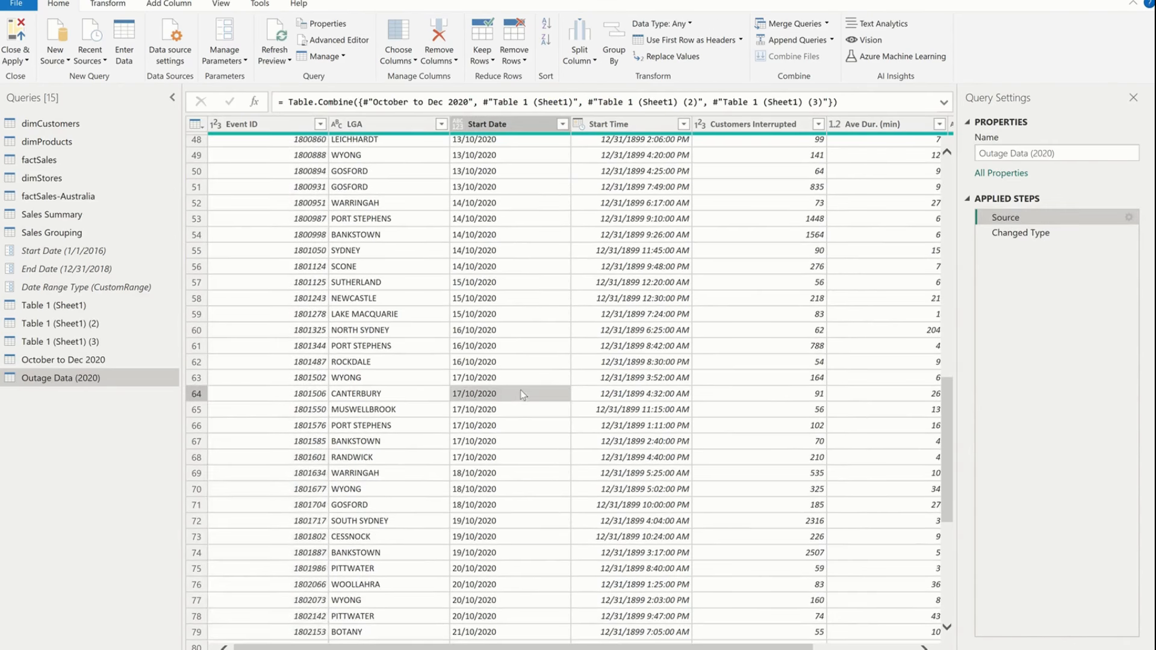
click(510, 186)
scroll(511, 319, up, 5)
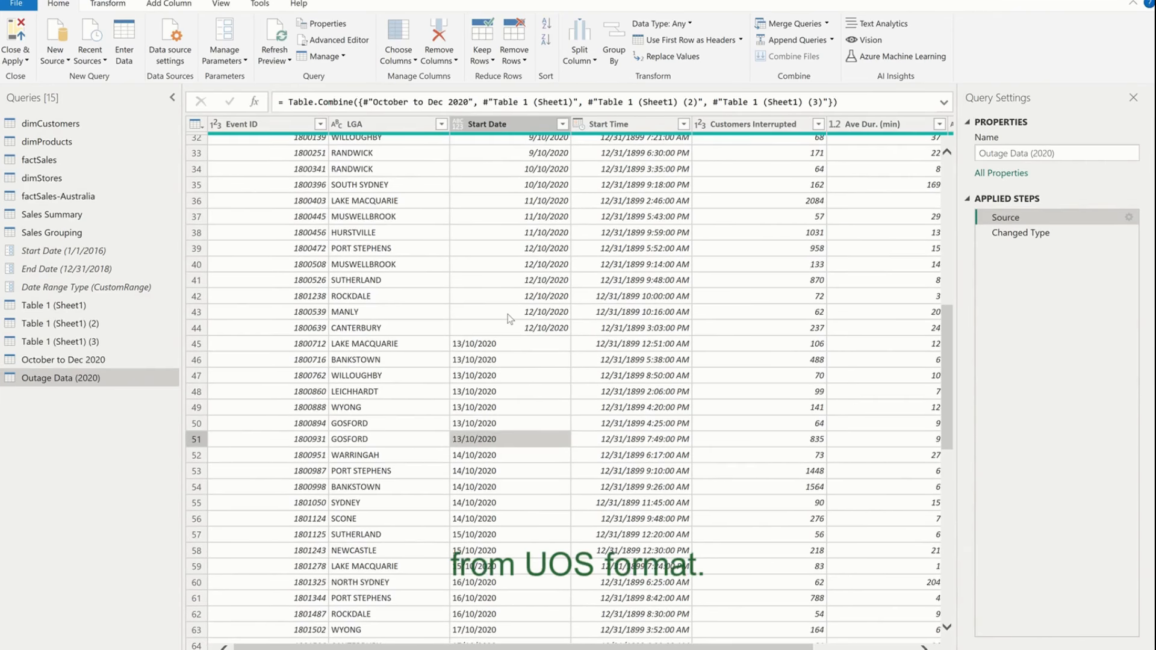
click(532, 313)
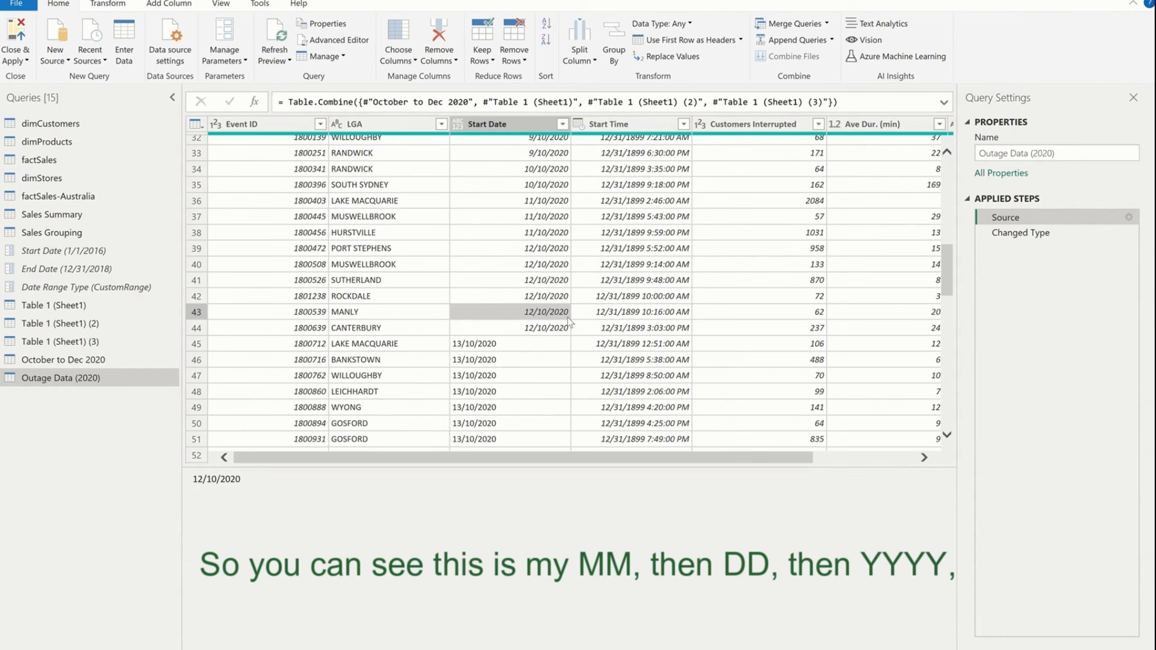
click(516, 362)
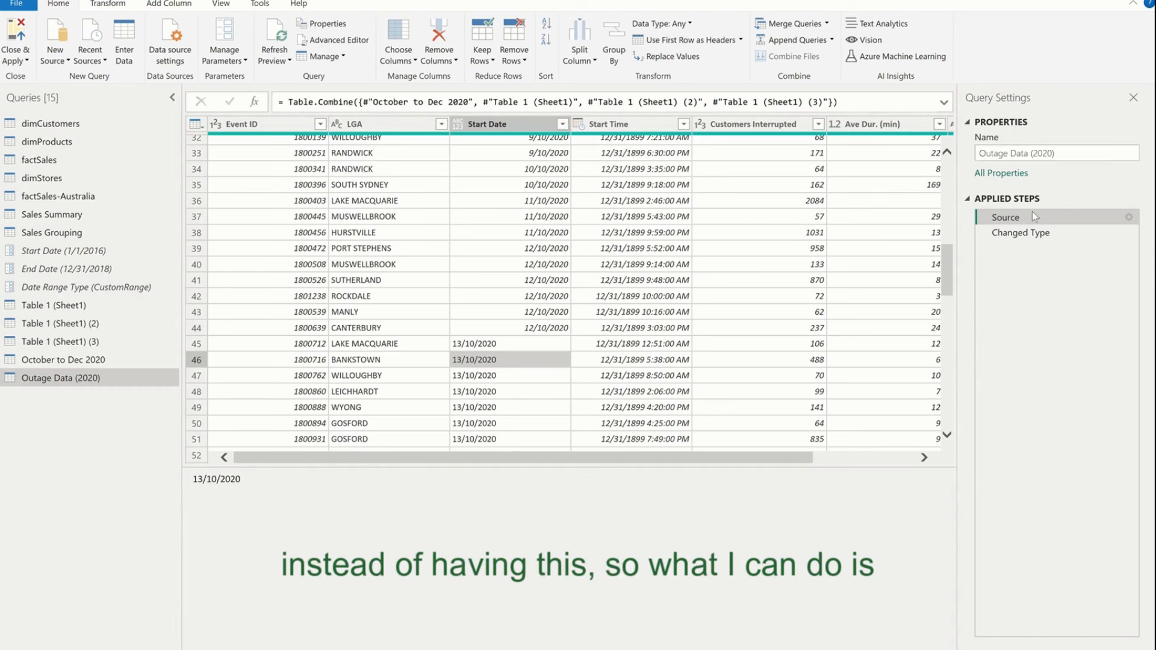
- After the Changed Type step, convert the Start Date column to Date using the English (Australia) locale and check its entries
click(1021, 233)
click(458, 124)
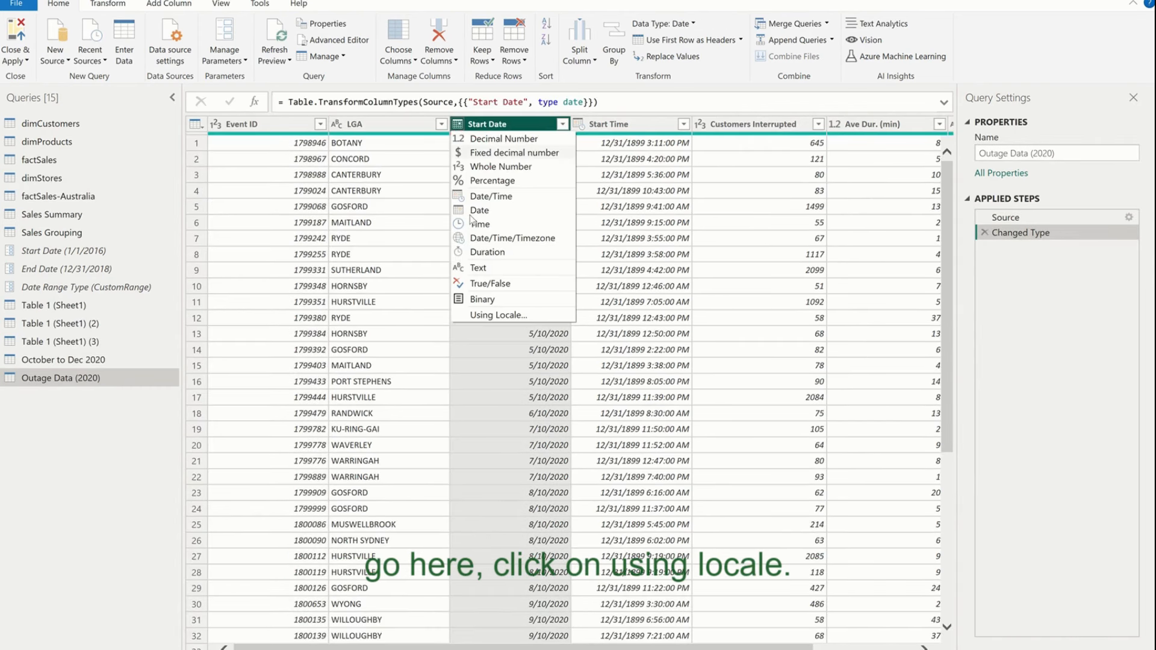
click(488, 314)
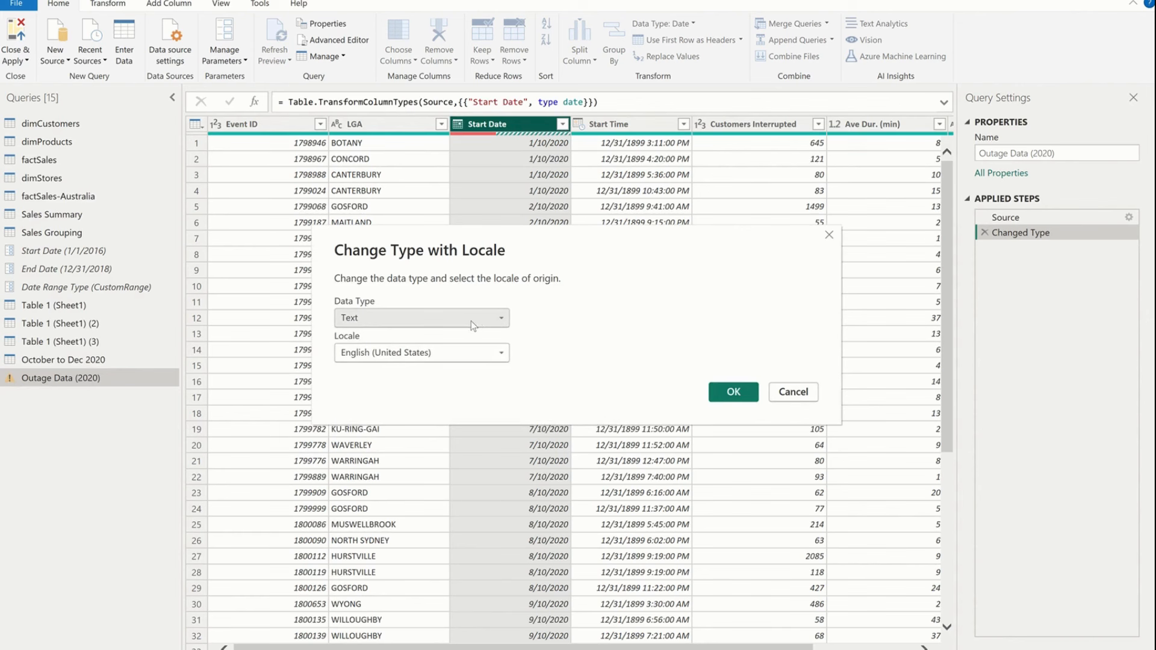
click(471, 320)
click(428, 407)
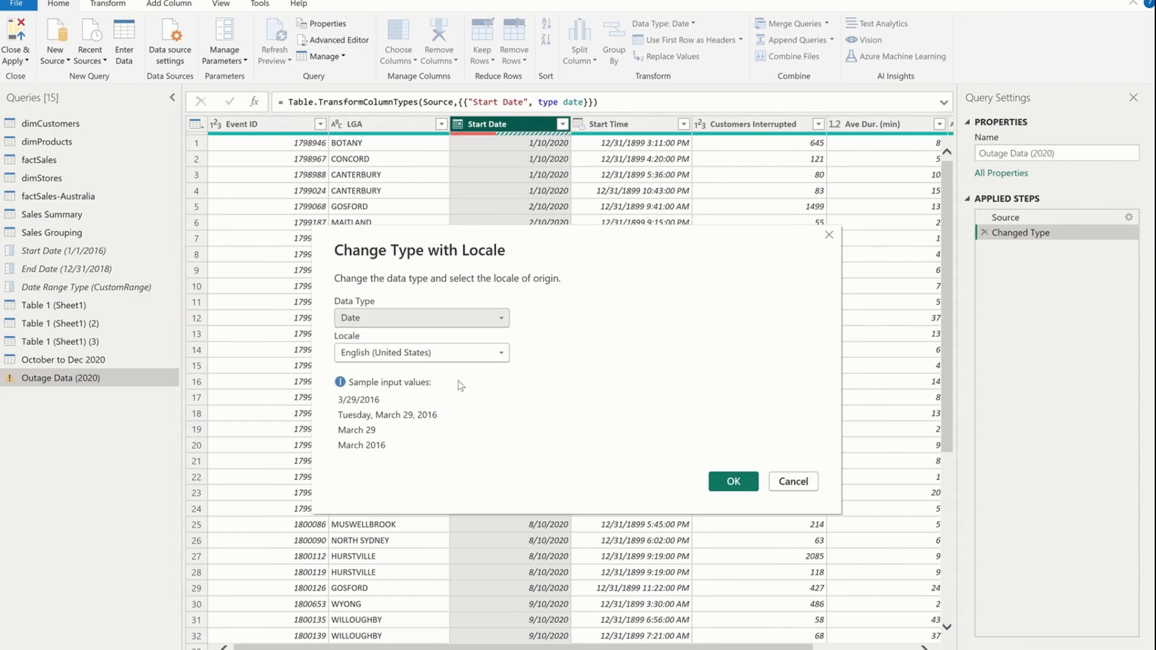
click(399, 354)
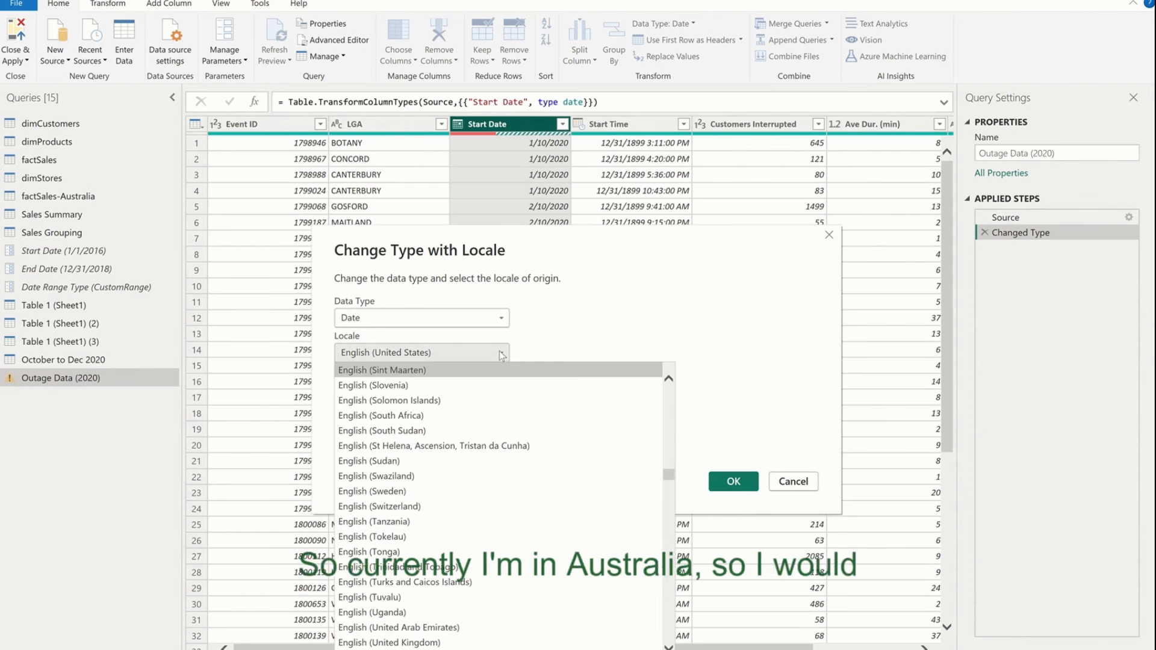
scroll(445, 444, up, 14)
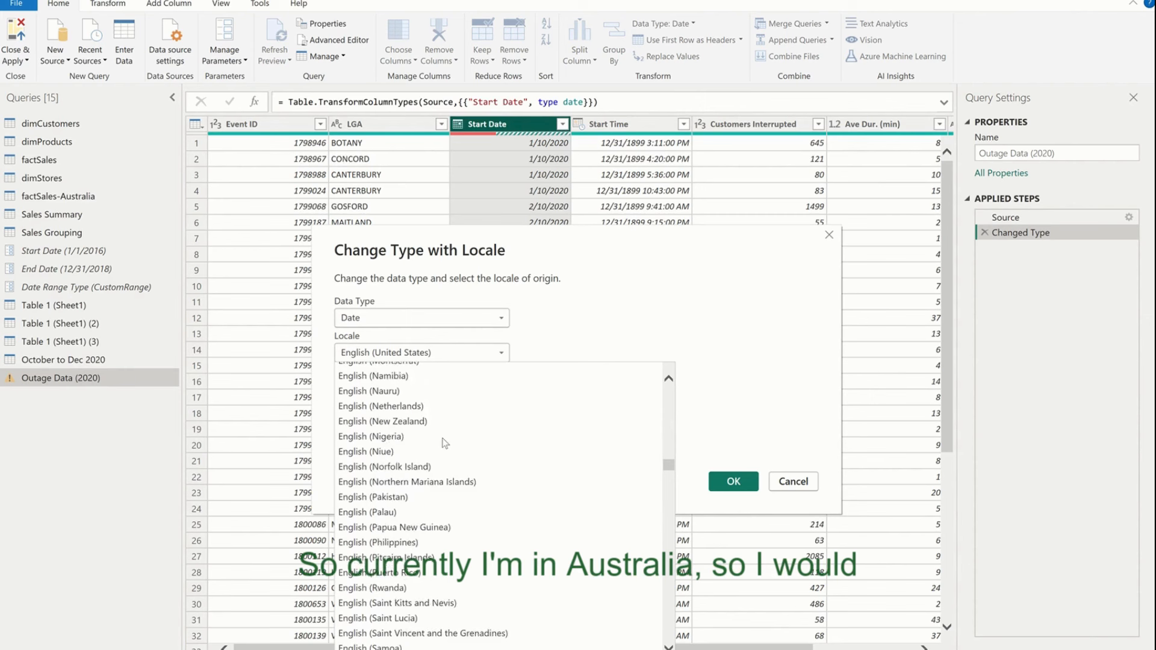
scroll(444, 444, up, 15)
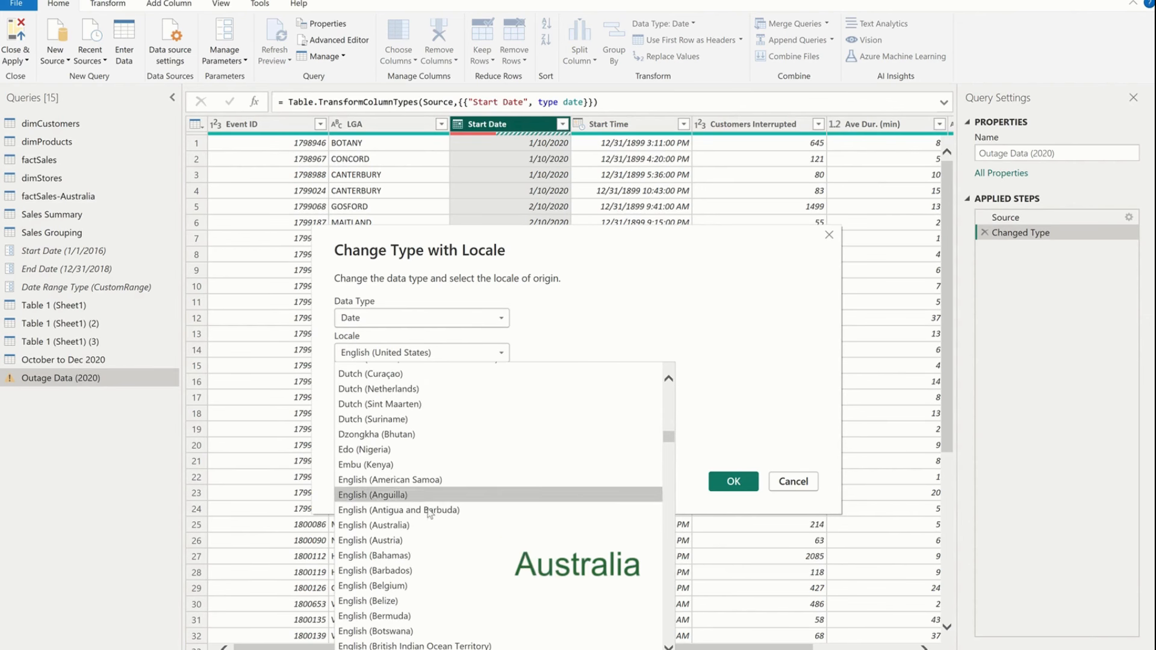
click(428, 521)
click(732, 482)
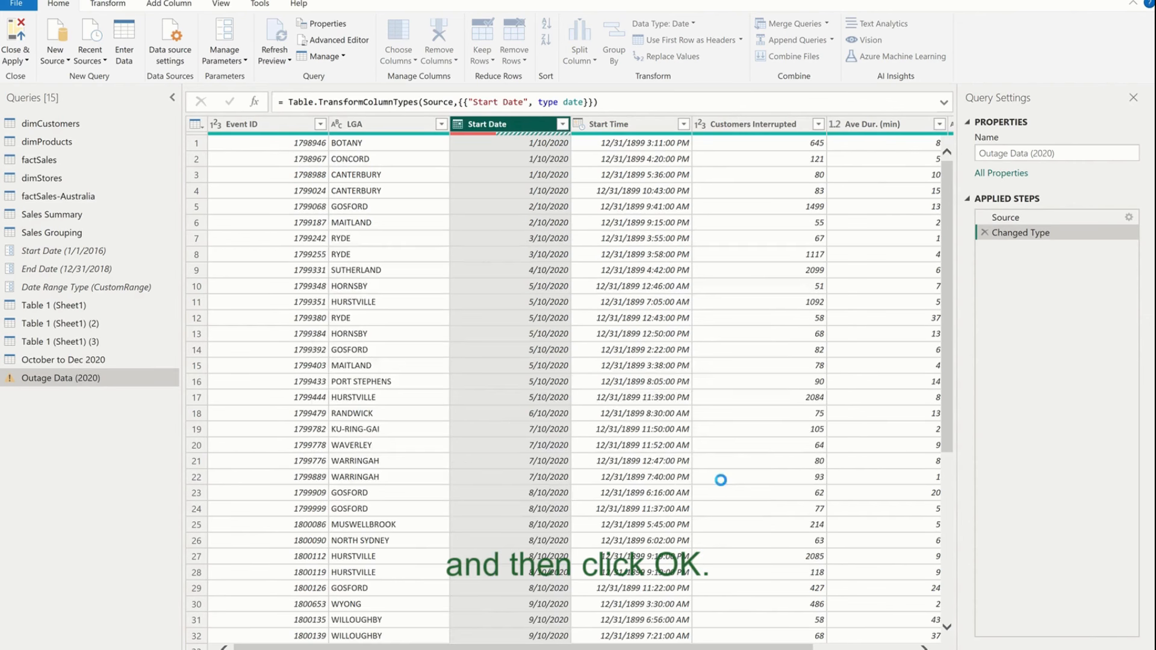
scroll(723, 486, down, 15)
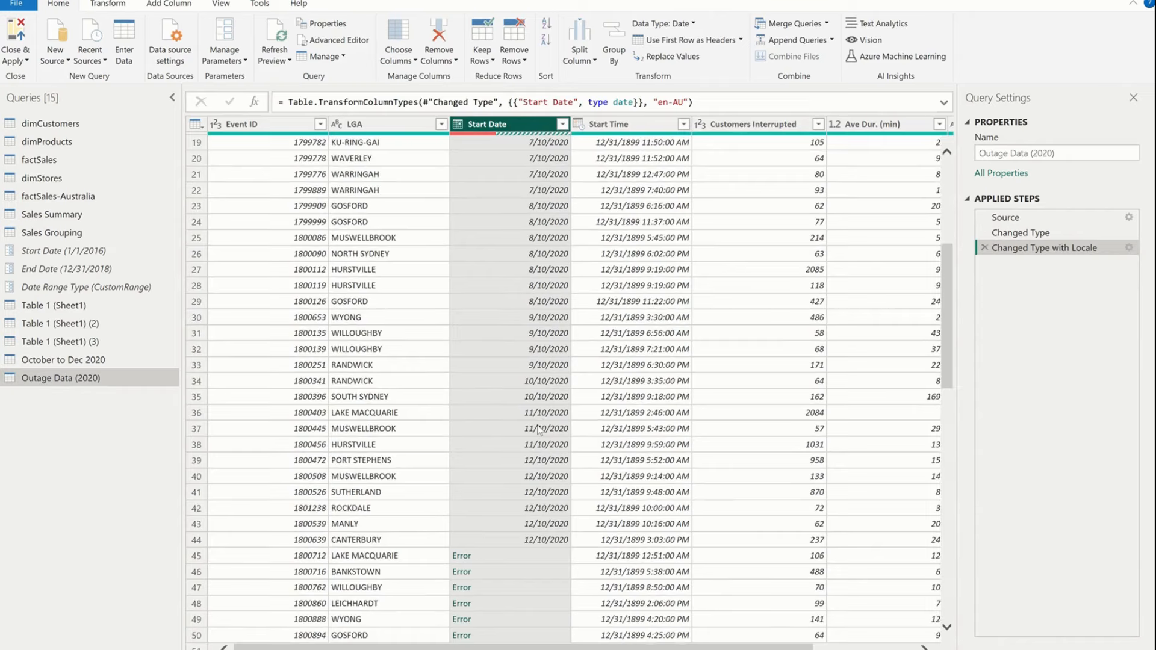
- Delete the Changed Type step that precedes Changed Type with Locale and check the late-October Start Date entries
click(988, 234)
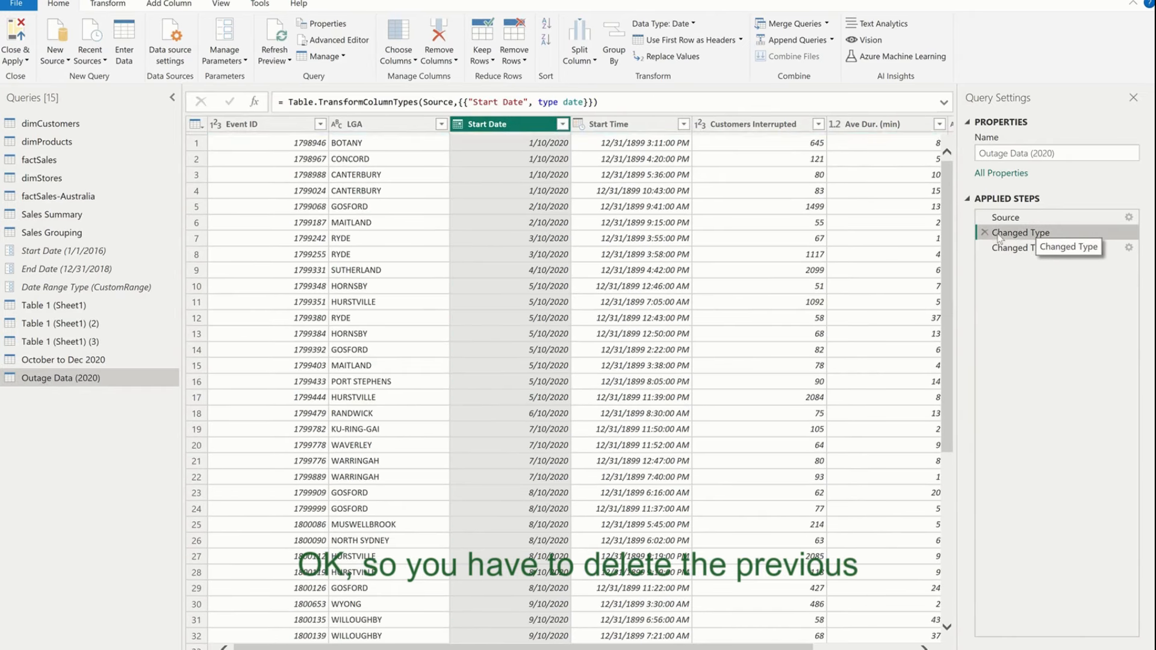
click(985, 233)
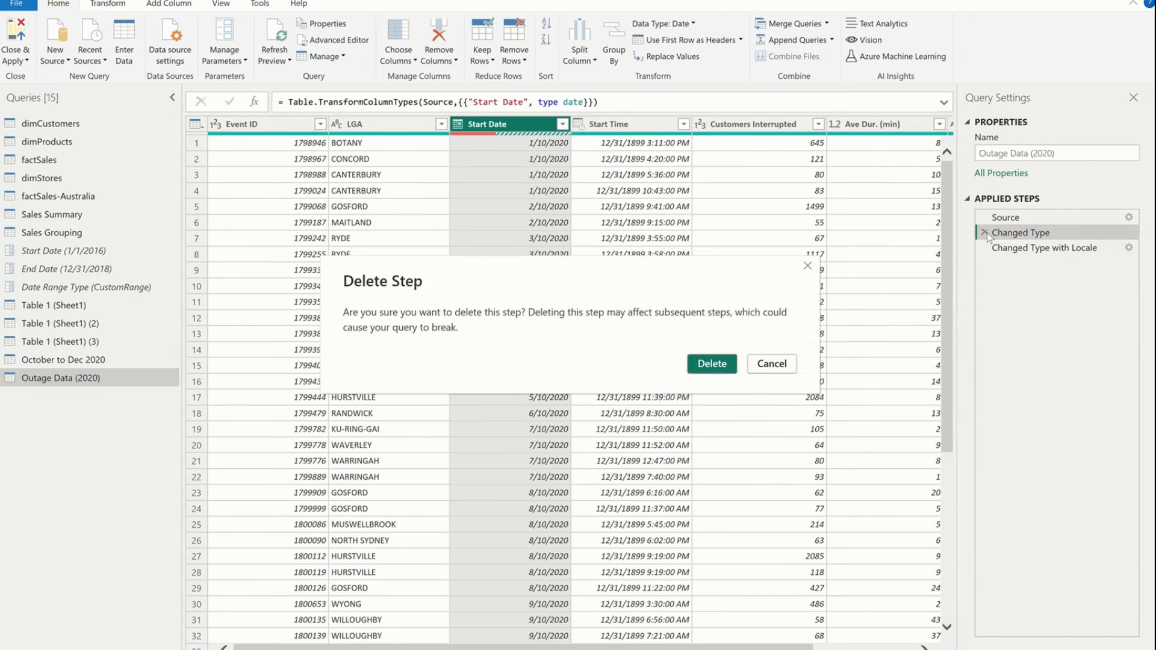
click(718, 365)
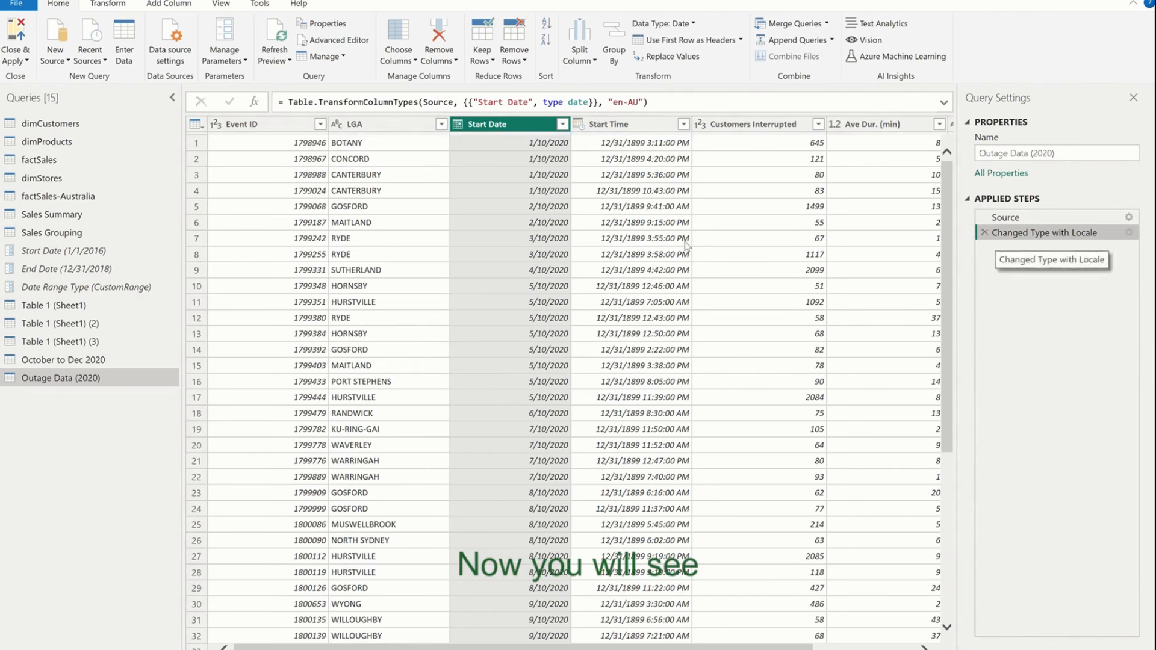
scroll(521, 360, down, 6)
scroll(521, 359, down, 15)
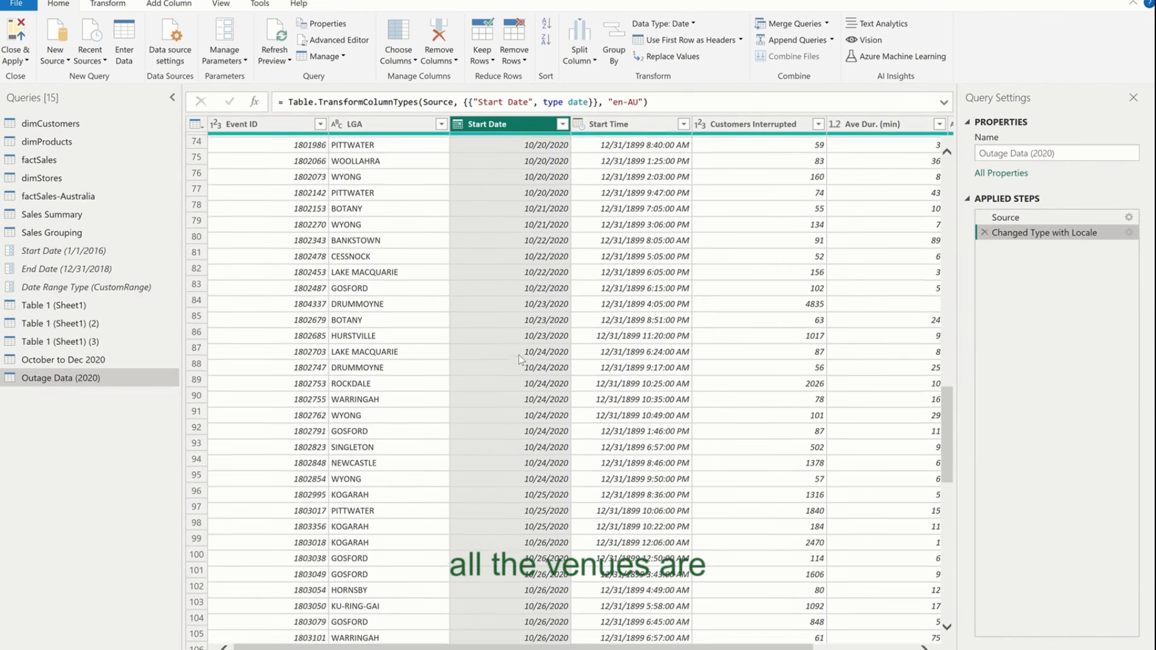